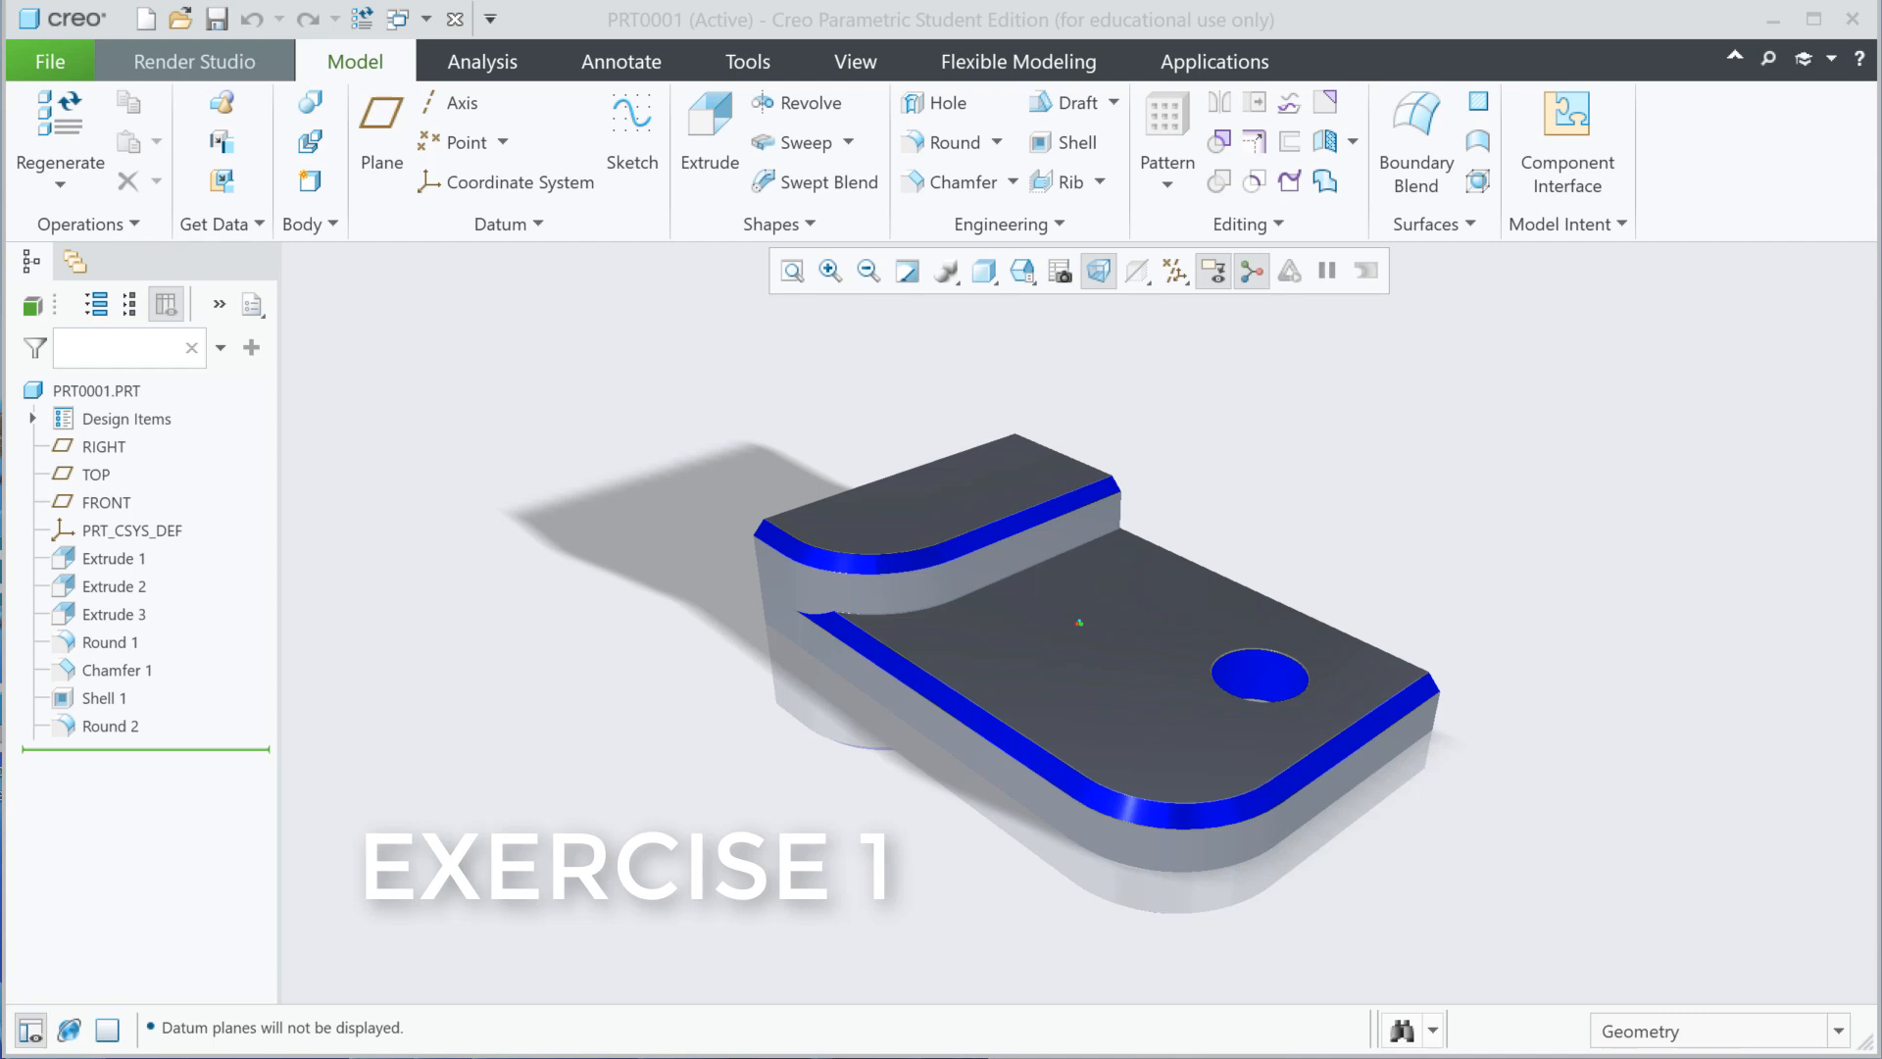
{"action": "middle_click_drag", "start_coordinate": [1302, 706], "coordinate": [1294, 651]}
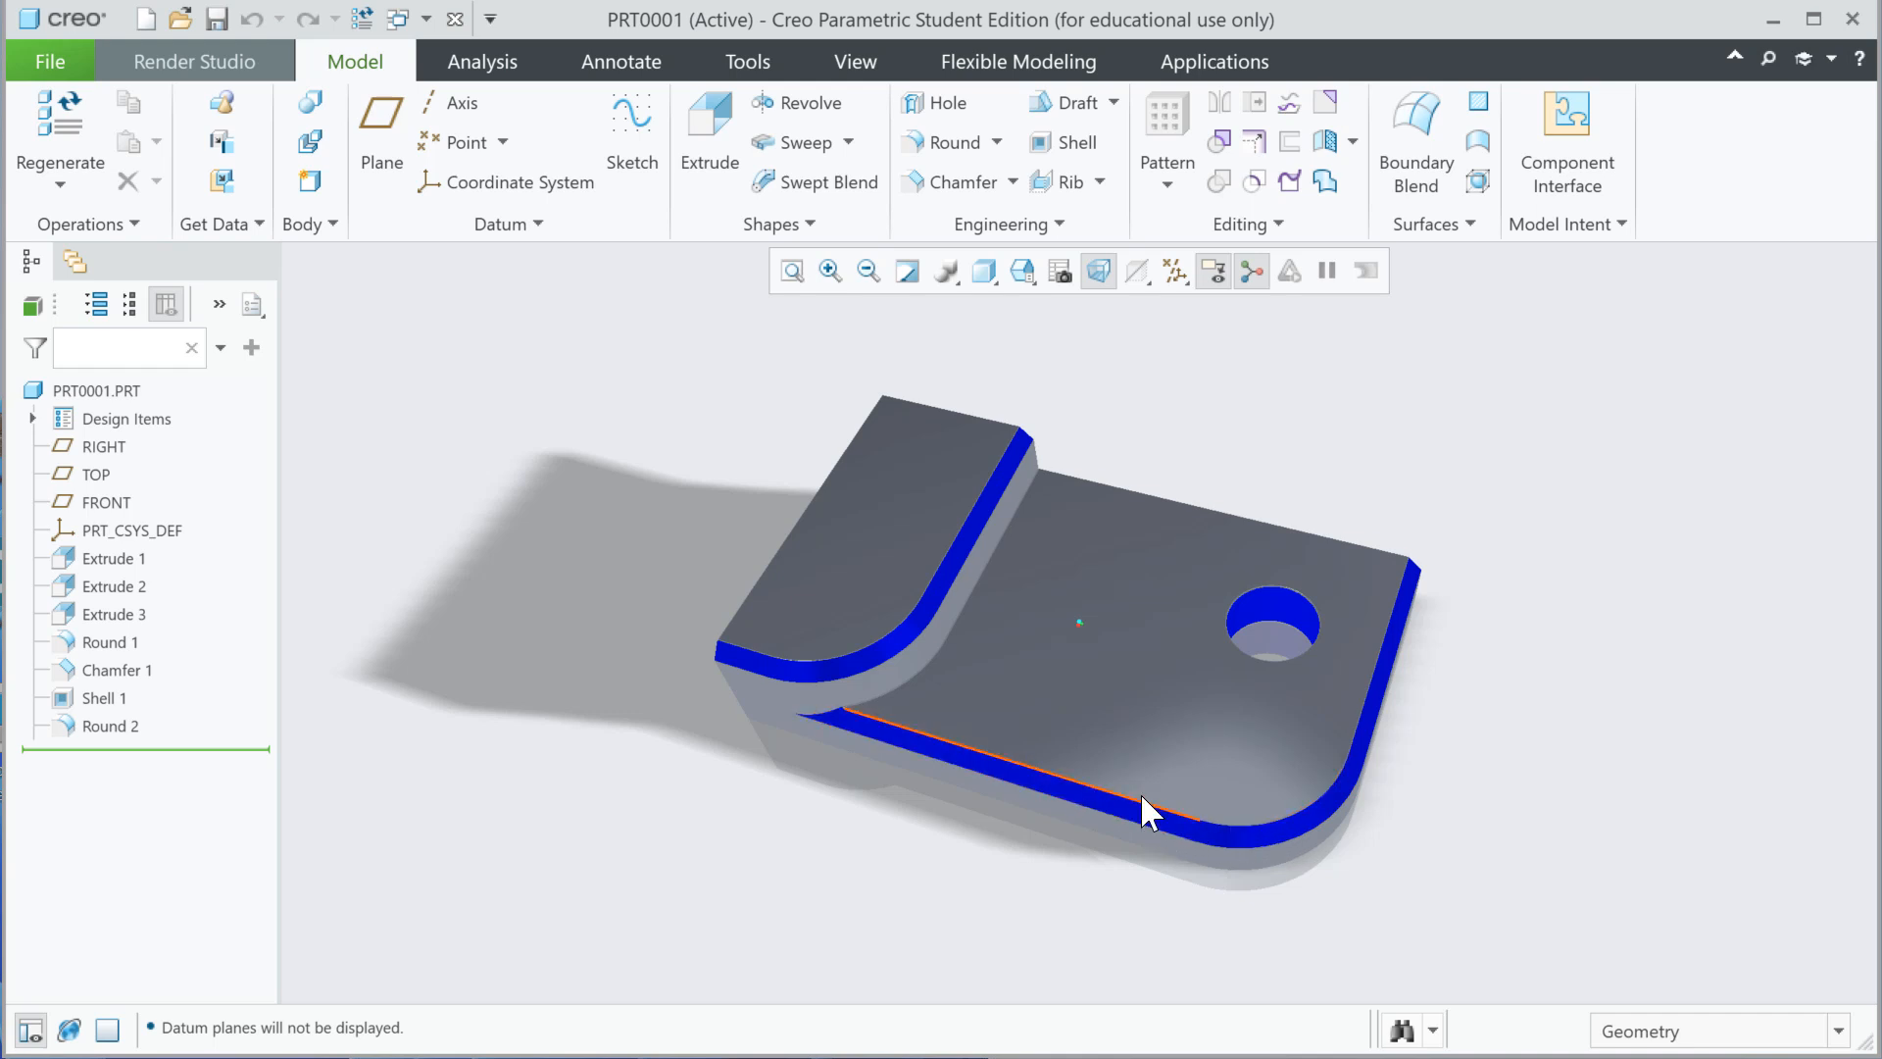
{"action": "mouse_move", "coordinate": [1049, 701]}
{"action": "middle_mouse_down"}
{"action": "mouse_move", "coordinate": [1107, 706]}
{"action": "mouse_move", "coordinate": [991, 672]}
{"action": "mouse_move", "coordinate": [895, 593]}
{"action": "mouse_move", "coordinate": [836, 610]}
{"action": "mouse_move", "coordinate": [844, 639]}
{"action": "mouse_move", "coordinate": [1038, 697]}
{"action": "mouse_move", "coordinate": [1085, 774]}
{"action": "mouse_move", "coordinate": [1050, 735]}
{"action": "middle_mouse_up"}
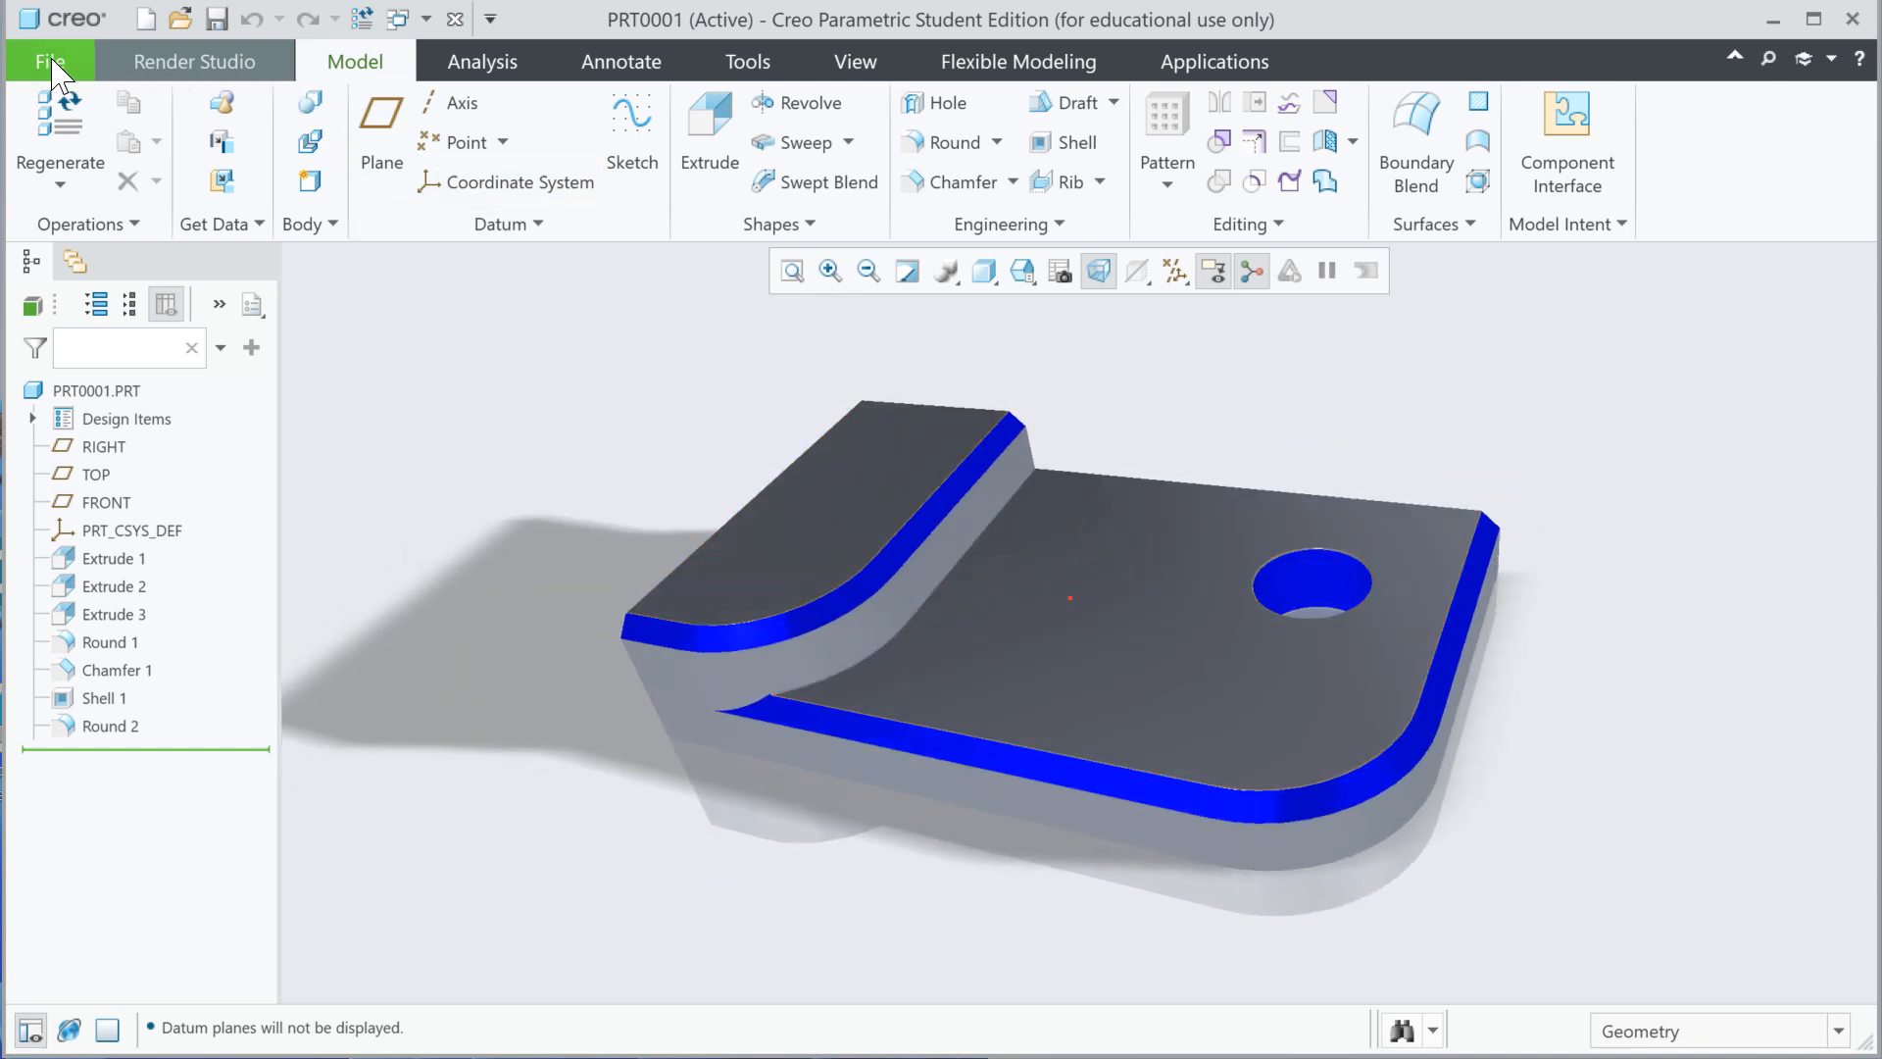
- Create a new solid part named E1 using the default template
{"action": "left_click", "coordinate": [147, 25]}
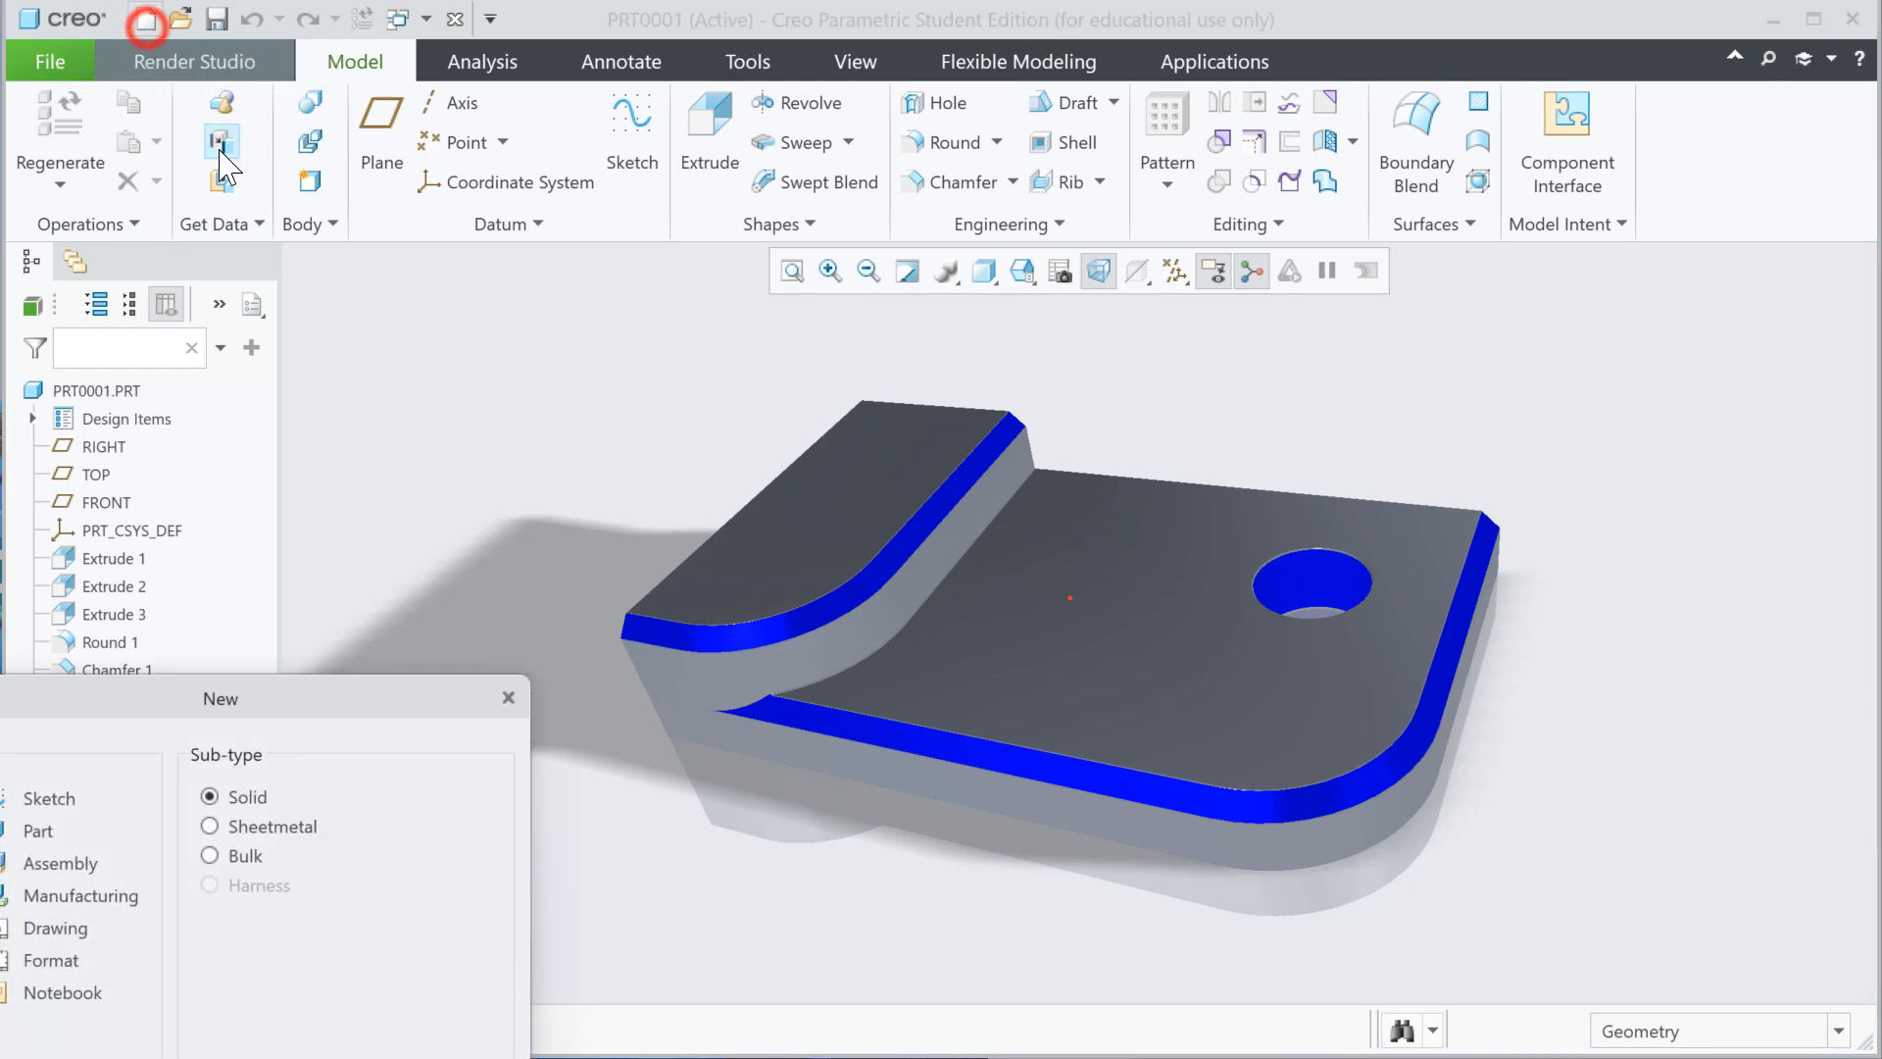
{"action": "left_click_drag", "start_coordinate": [204, 698], "coordinate": [894, 315]}
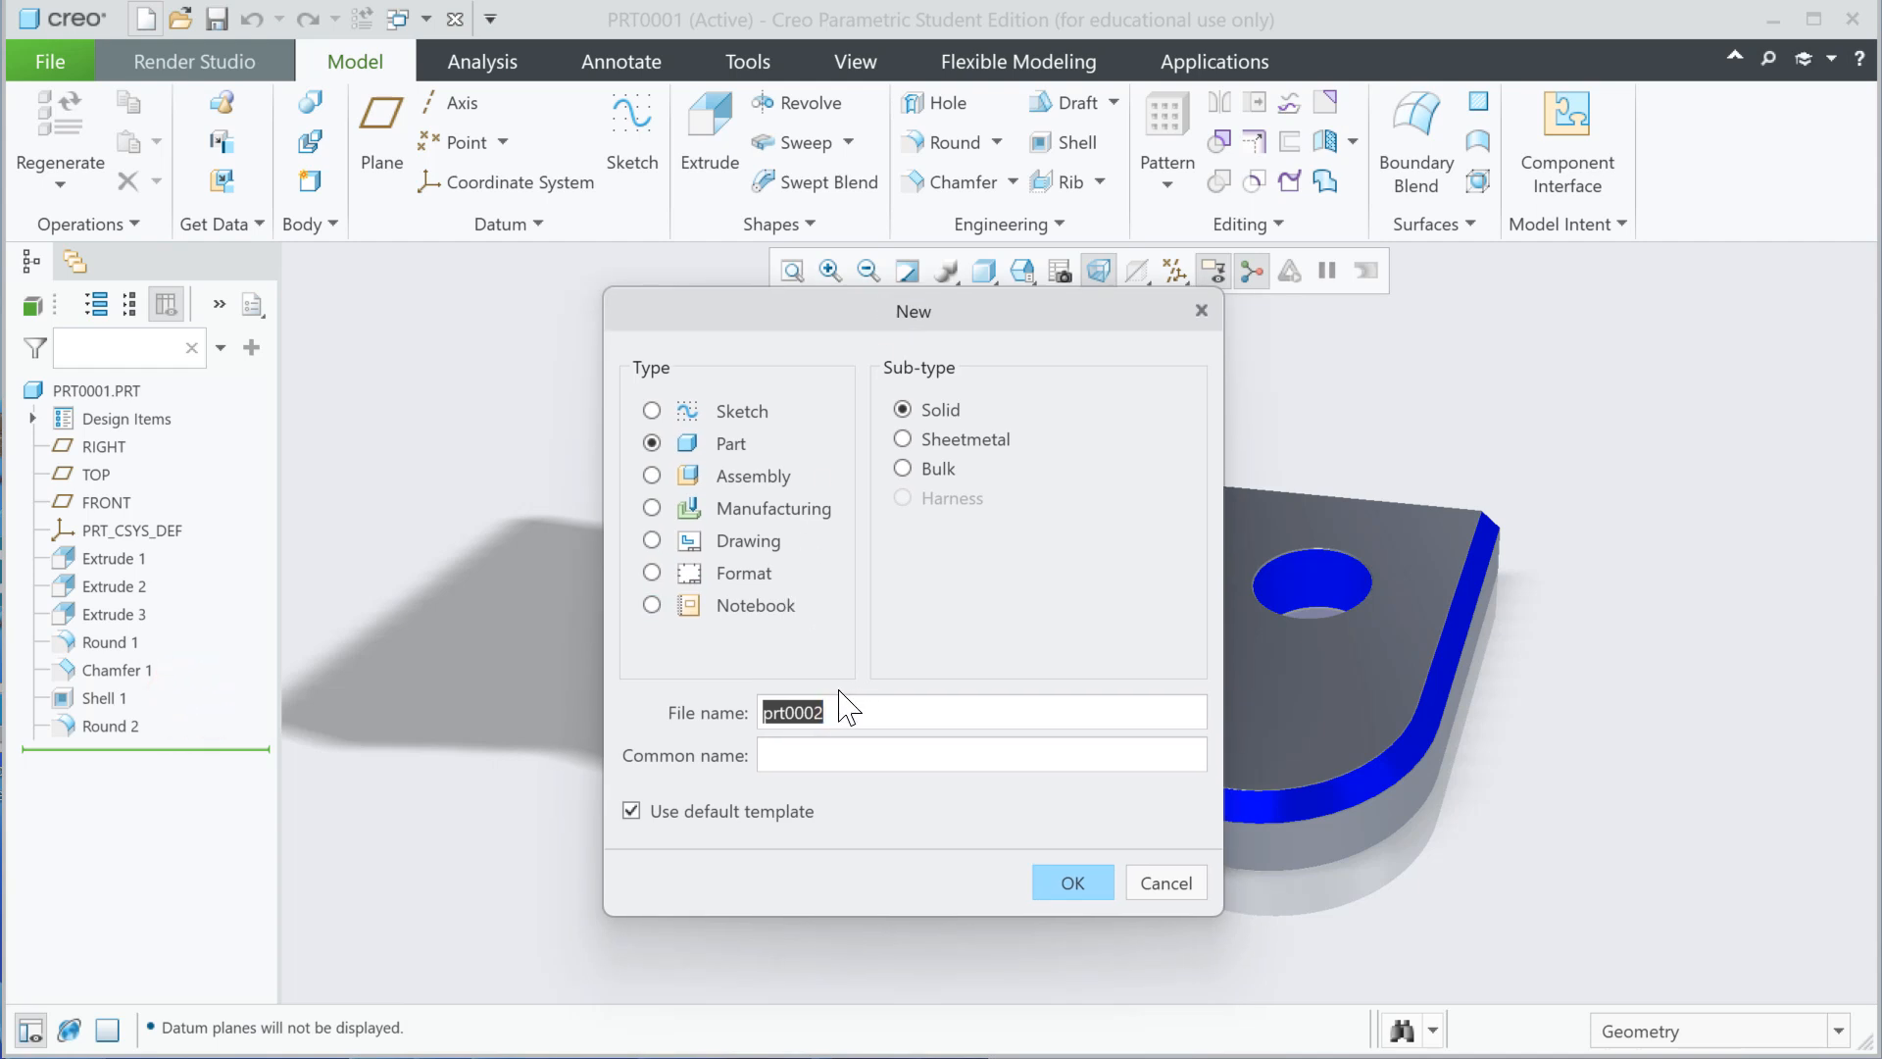
{"action": "type", "text": "E1"}
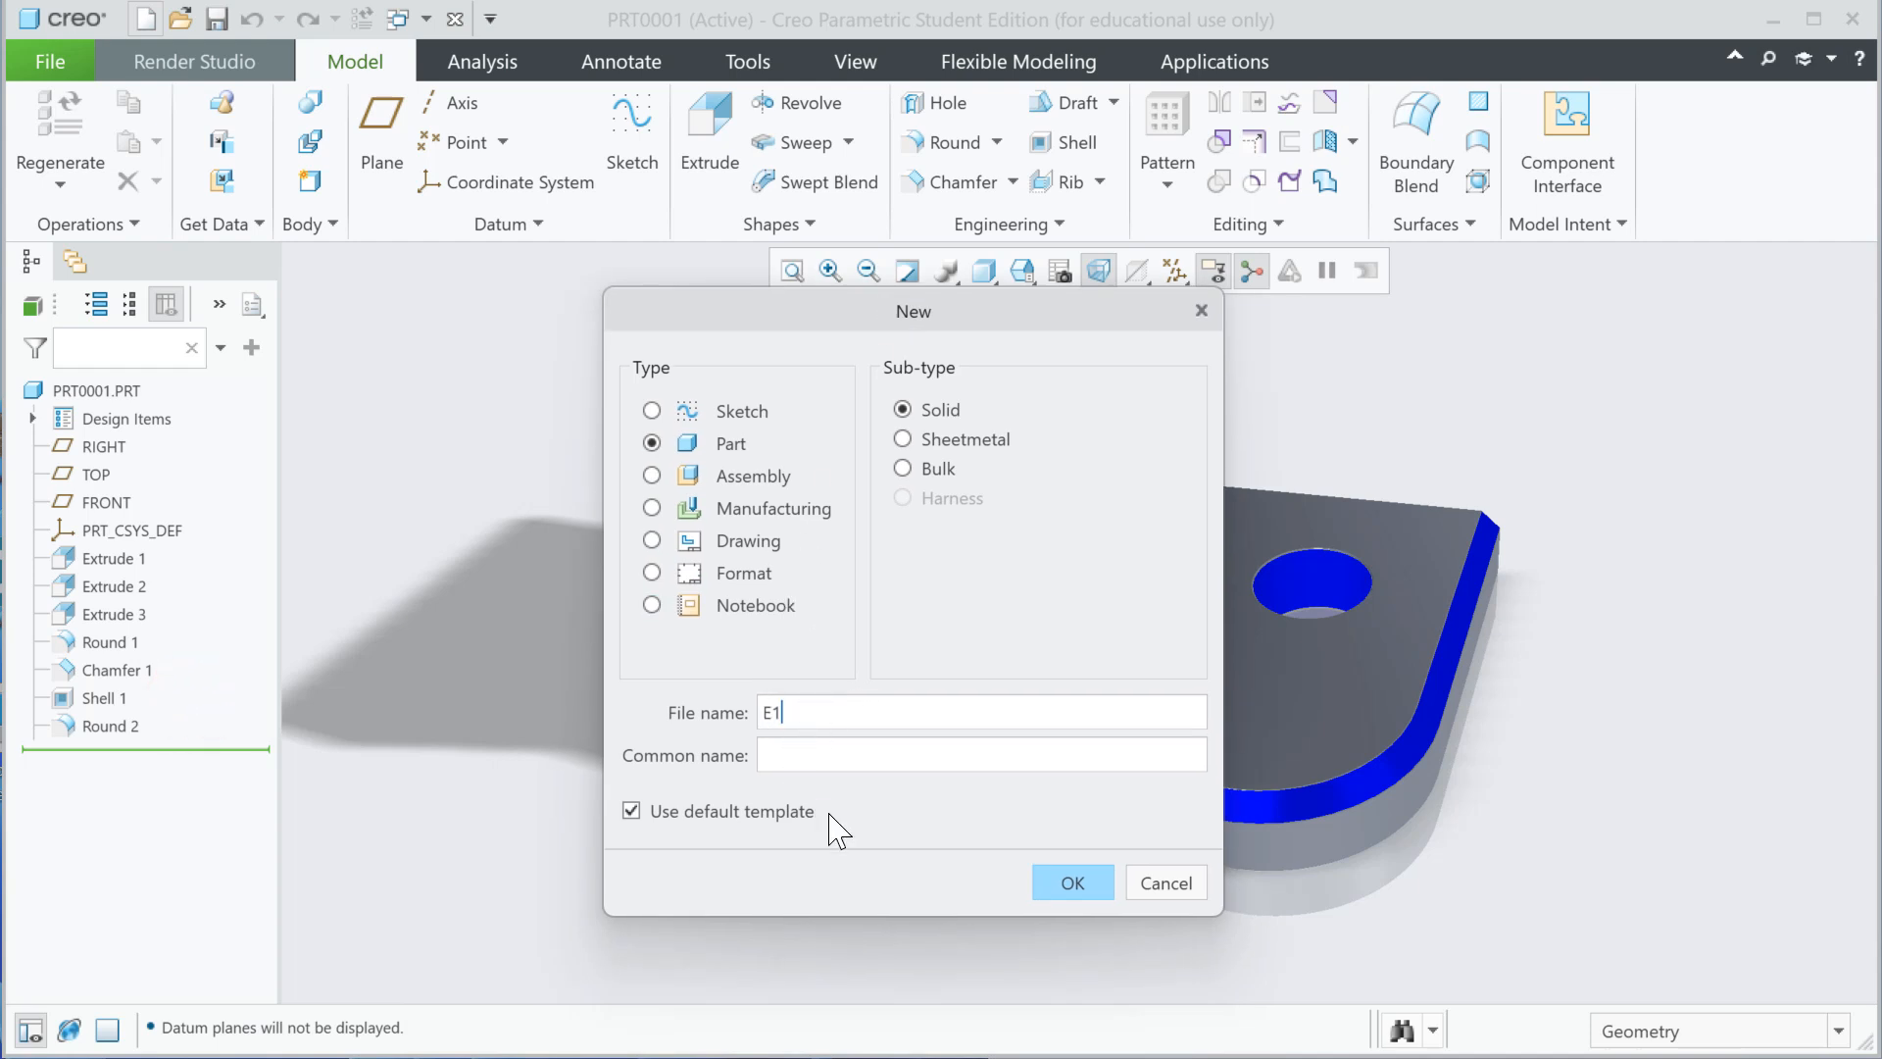
{"action": "left_click", "coordinate": [1081, 892]}
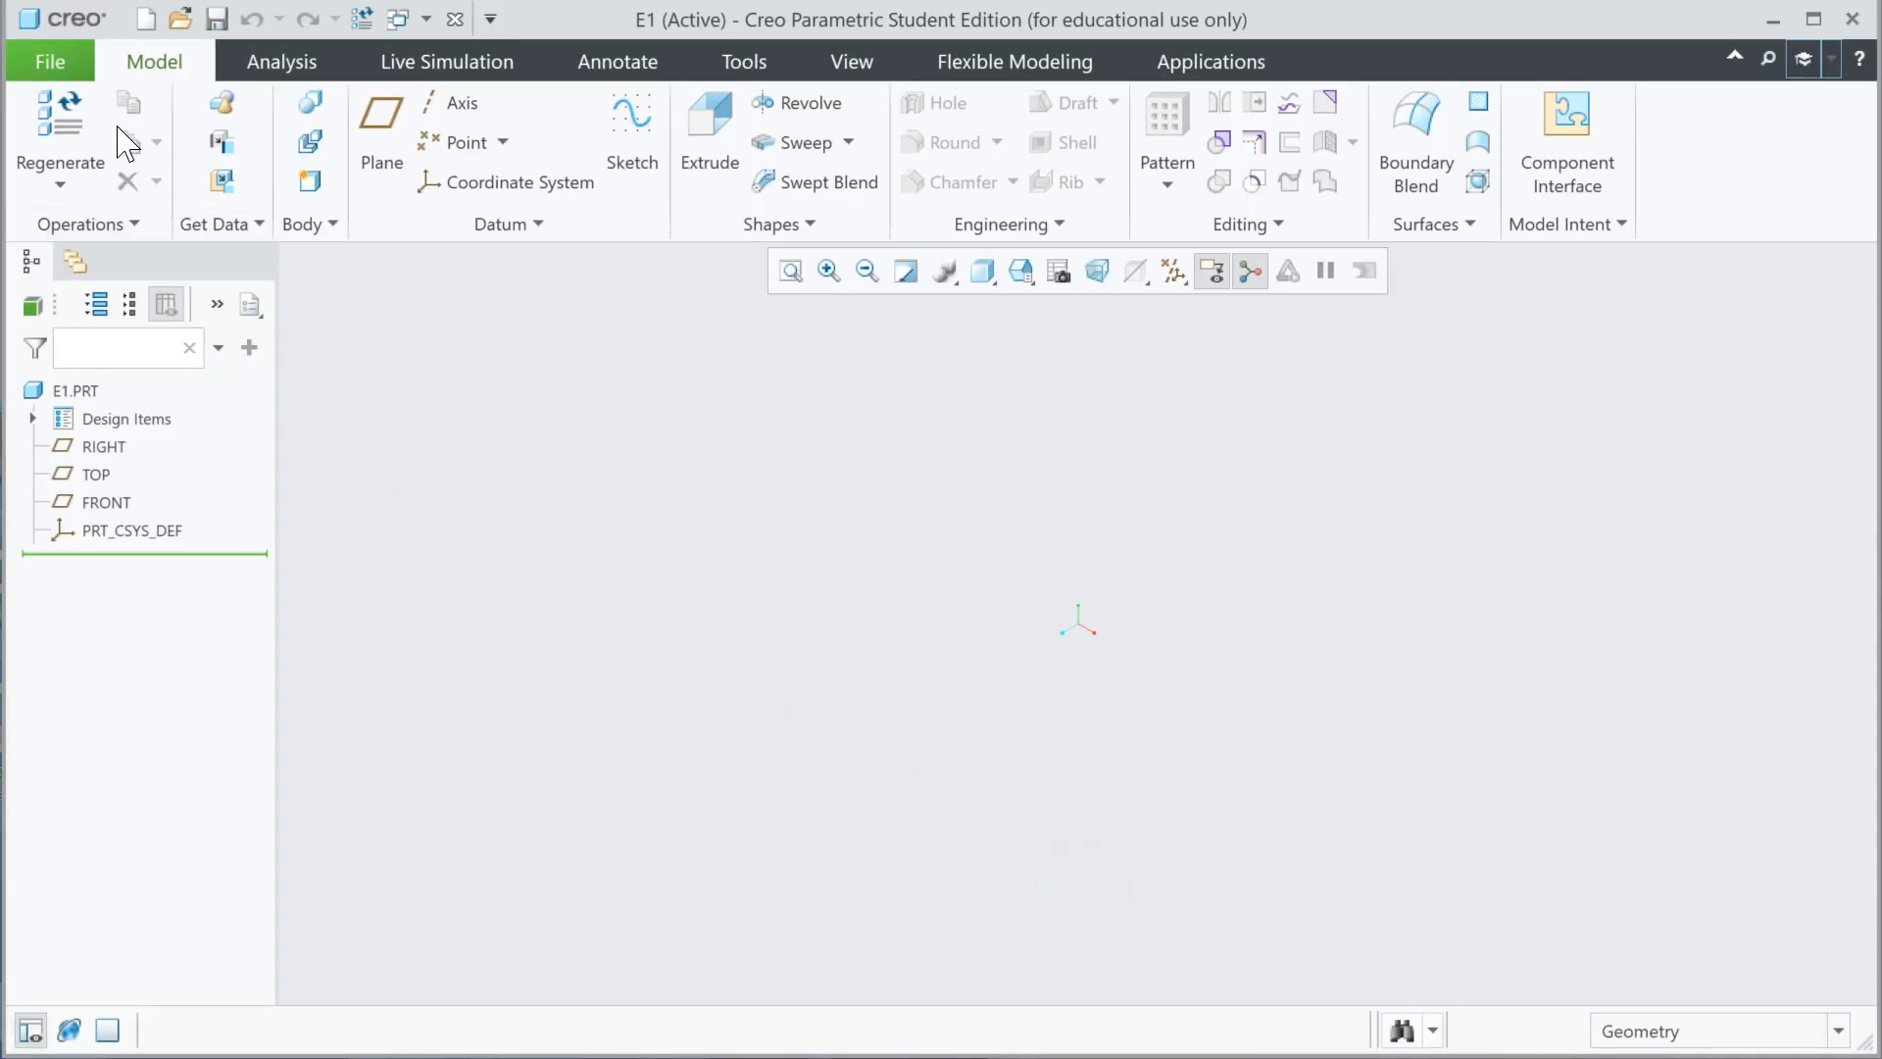
- Open the program options and review the Model Display and Entity Display settings, including the default model orientation choices
{"action": "left_click", "coordinate": [61, 67]}
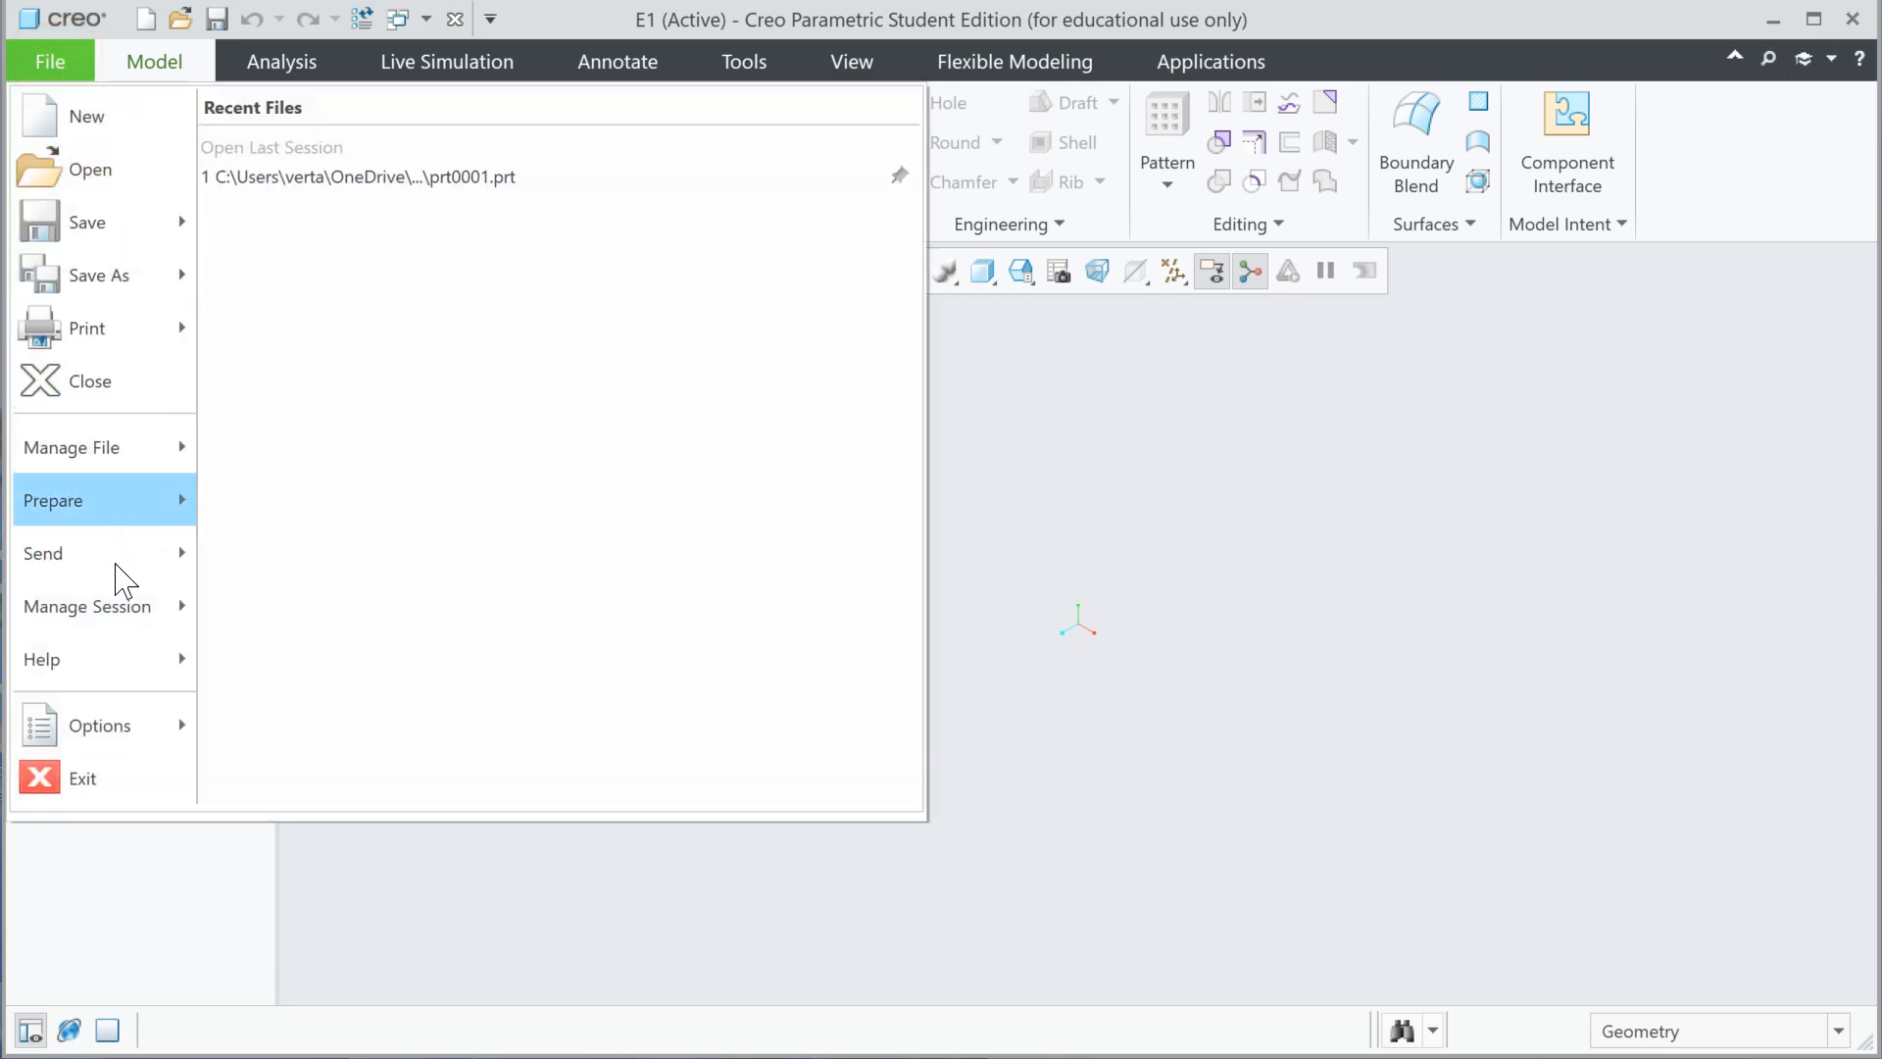
{"action": "left_click", "coordinate": [138, 726]}
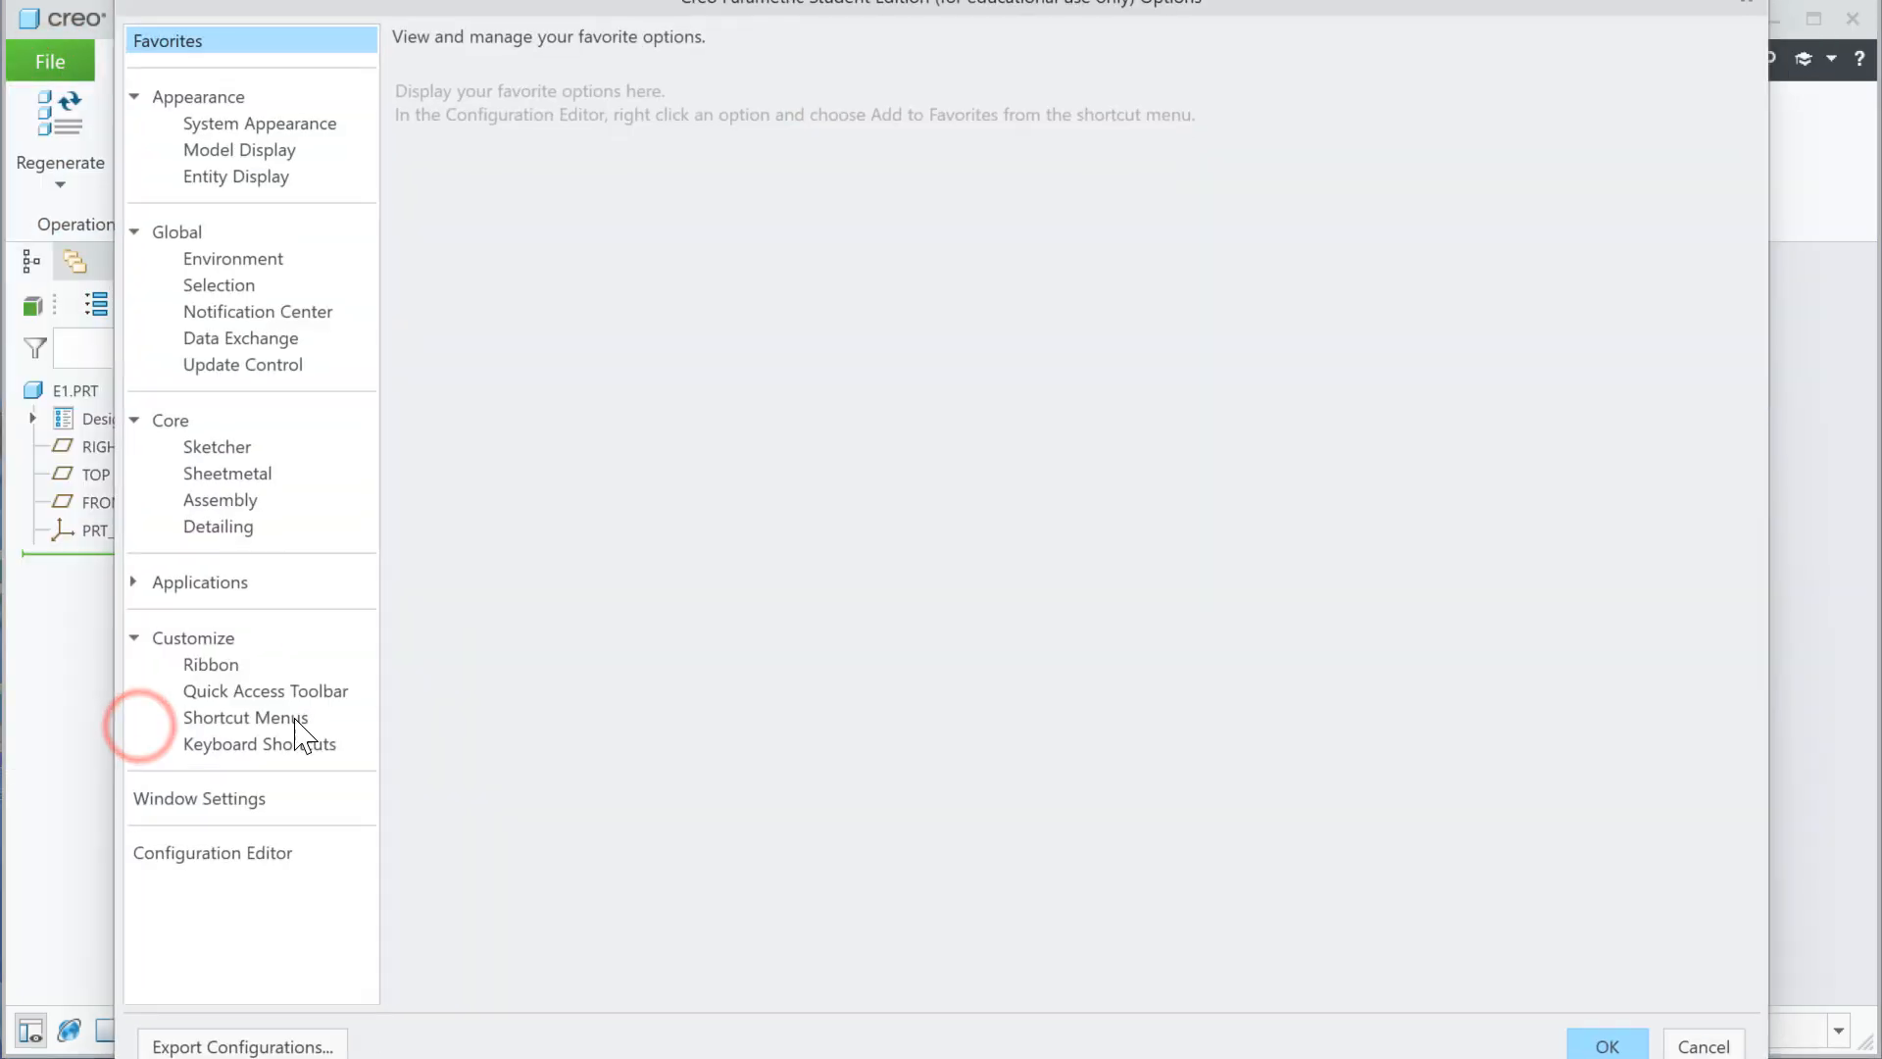
{"action": "left_click_drag", "start_coordinate": [601, 6], "coordinate": [693, 127]}
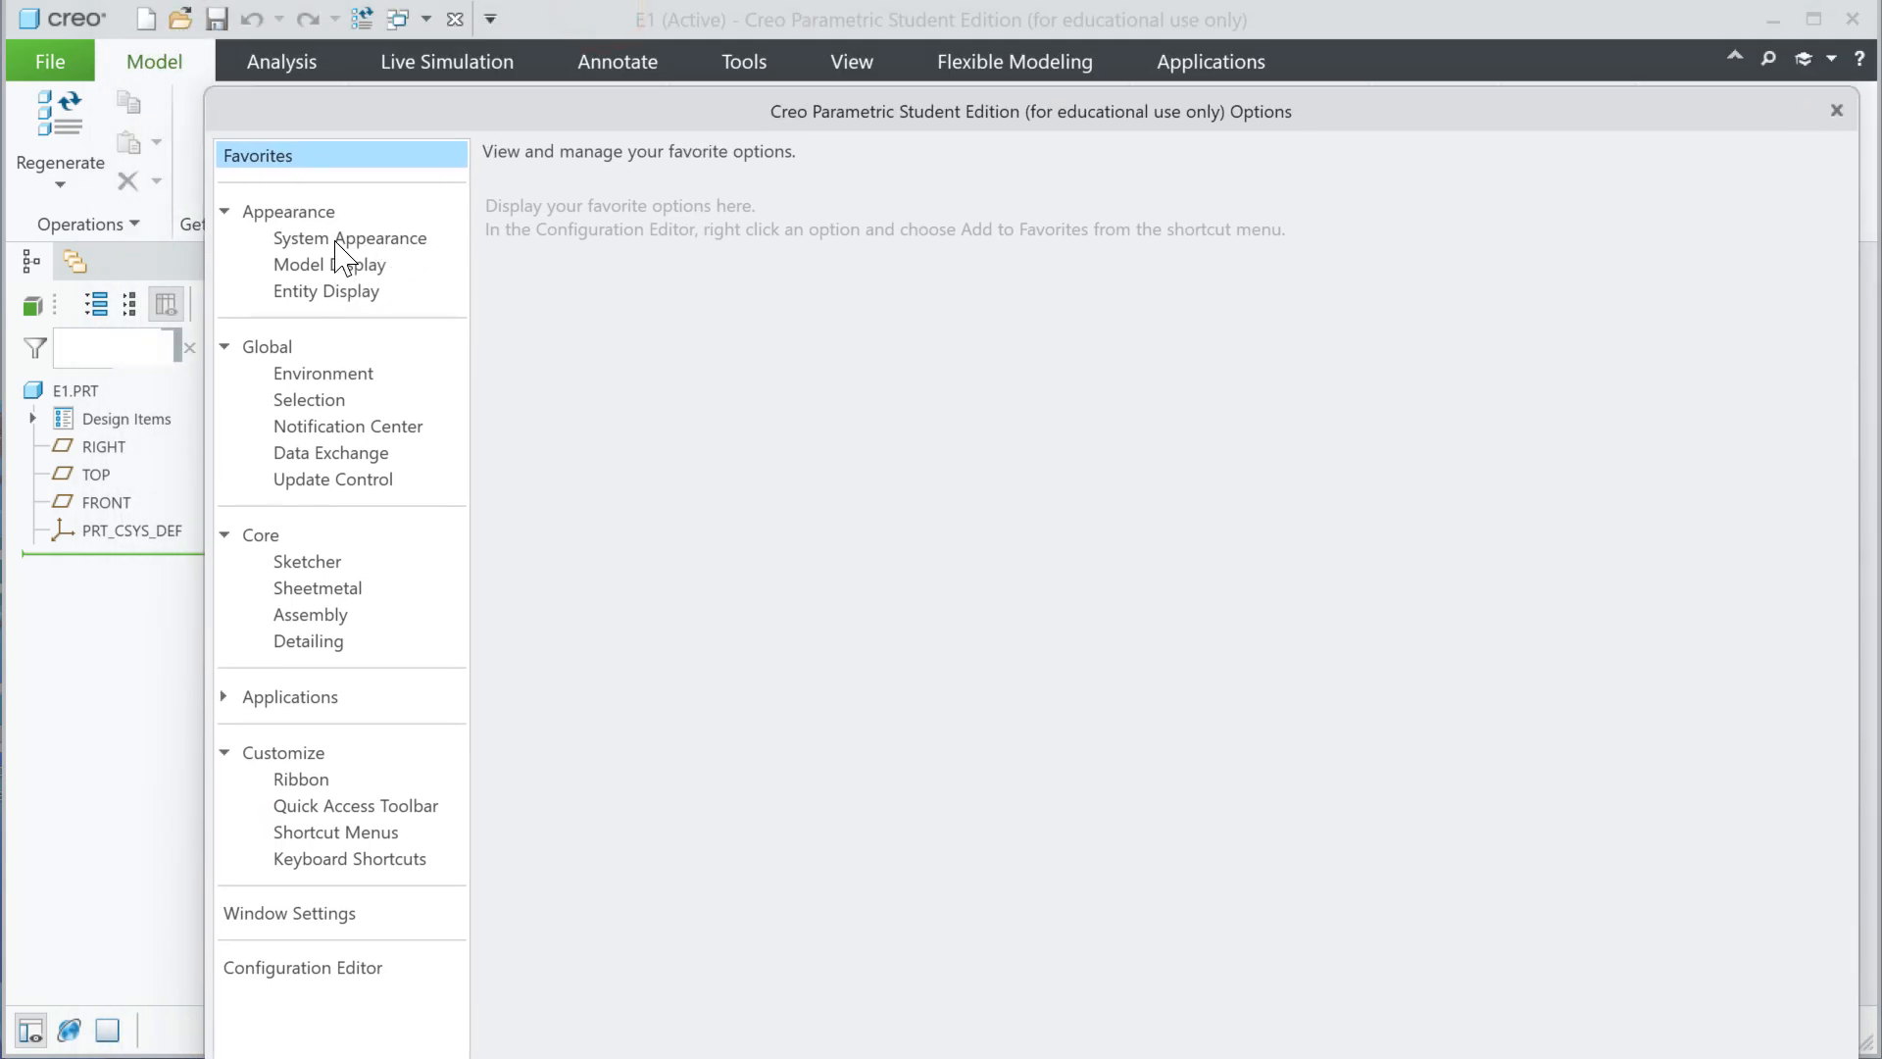
{"action": "left_click", "coordinate": [336, 244]}
{"action": "left_click", "coordinate": [341, 266]}
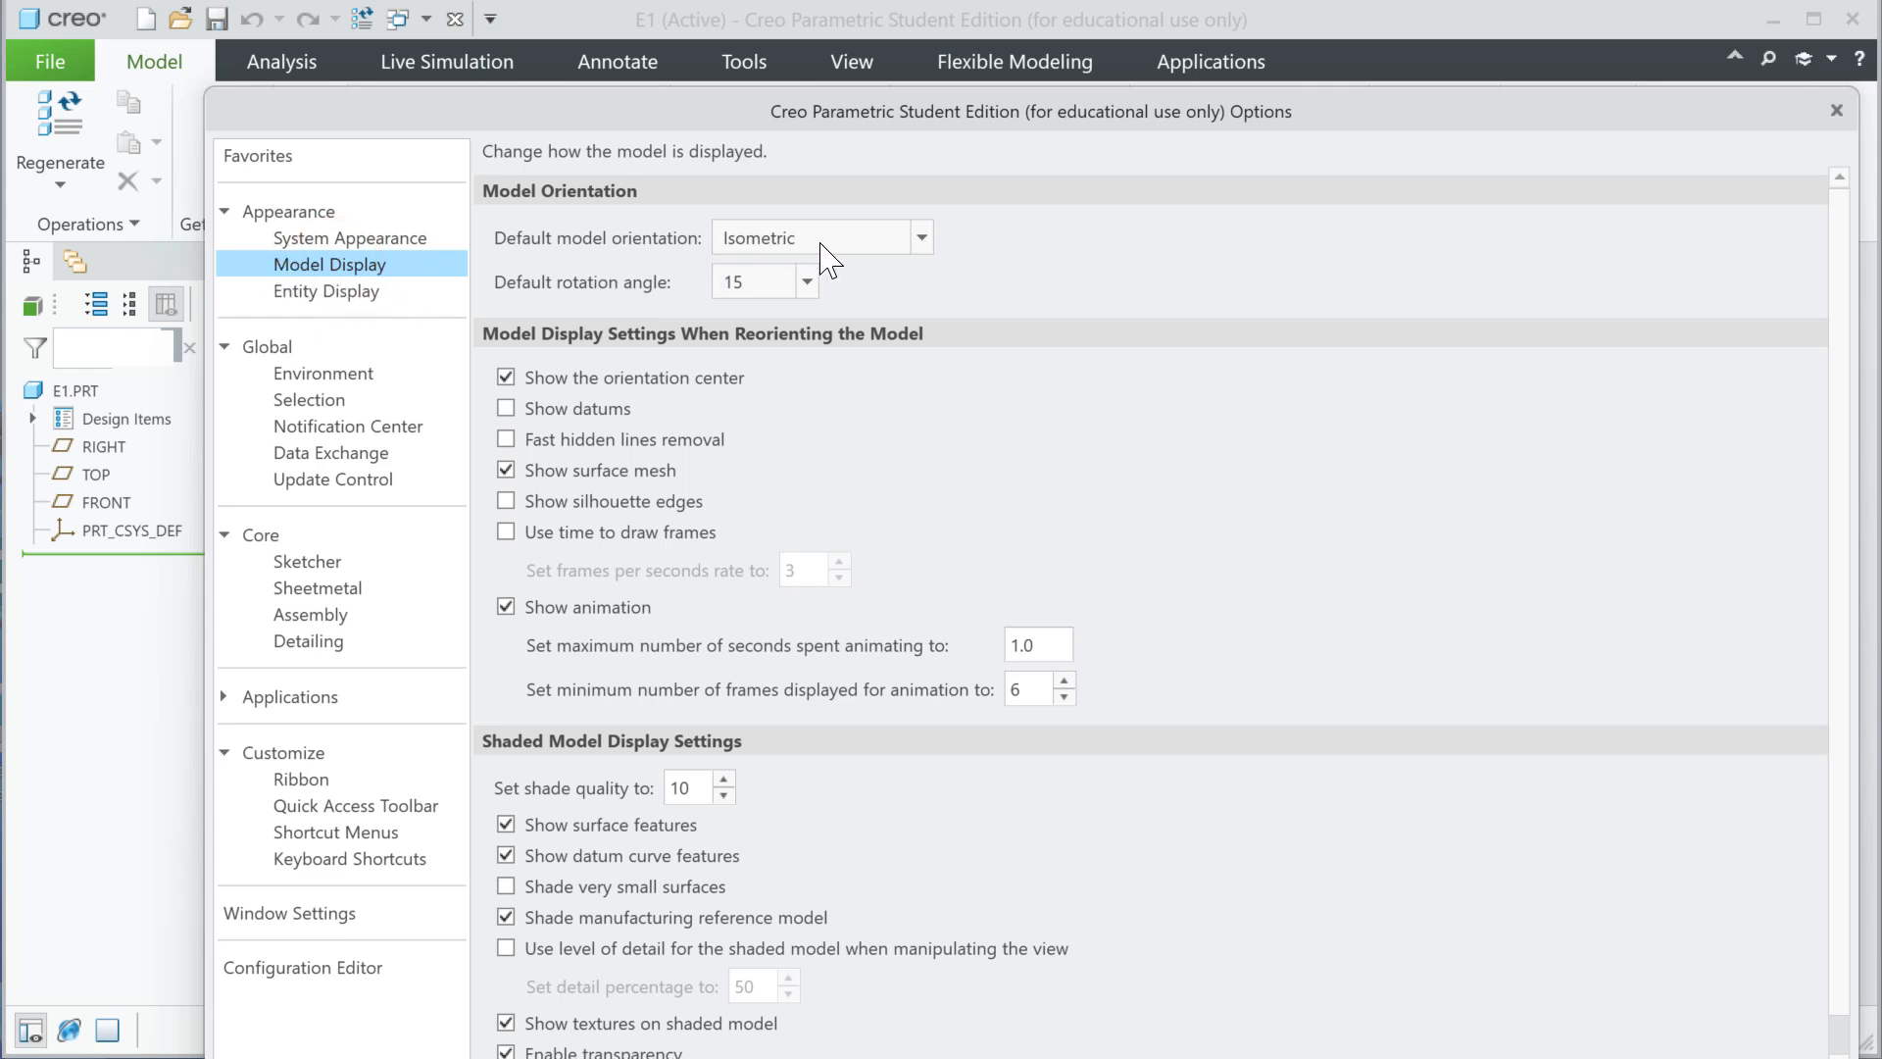
{"action": "left_click", "coordinate": [922, 238]}
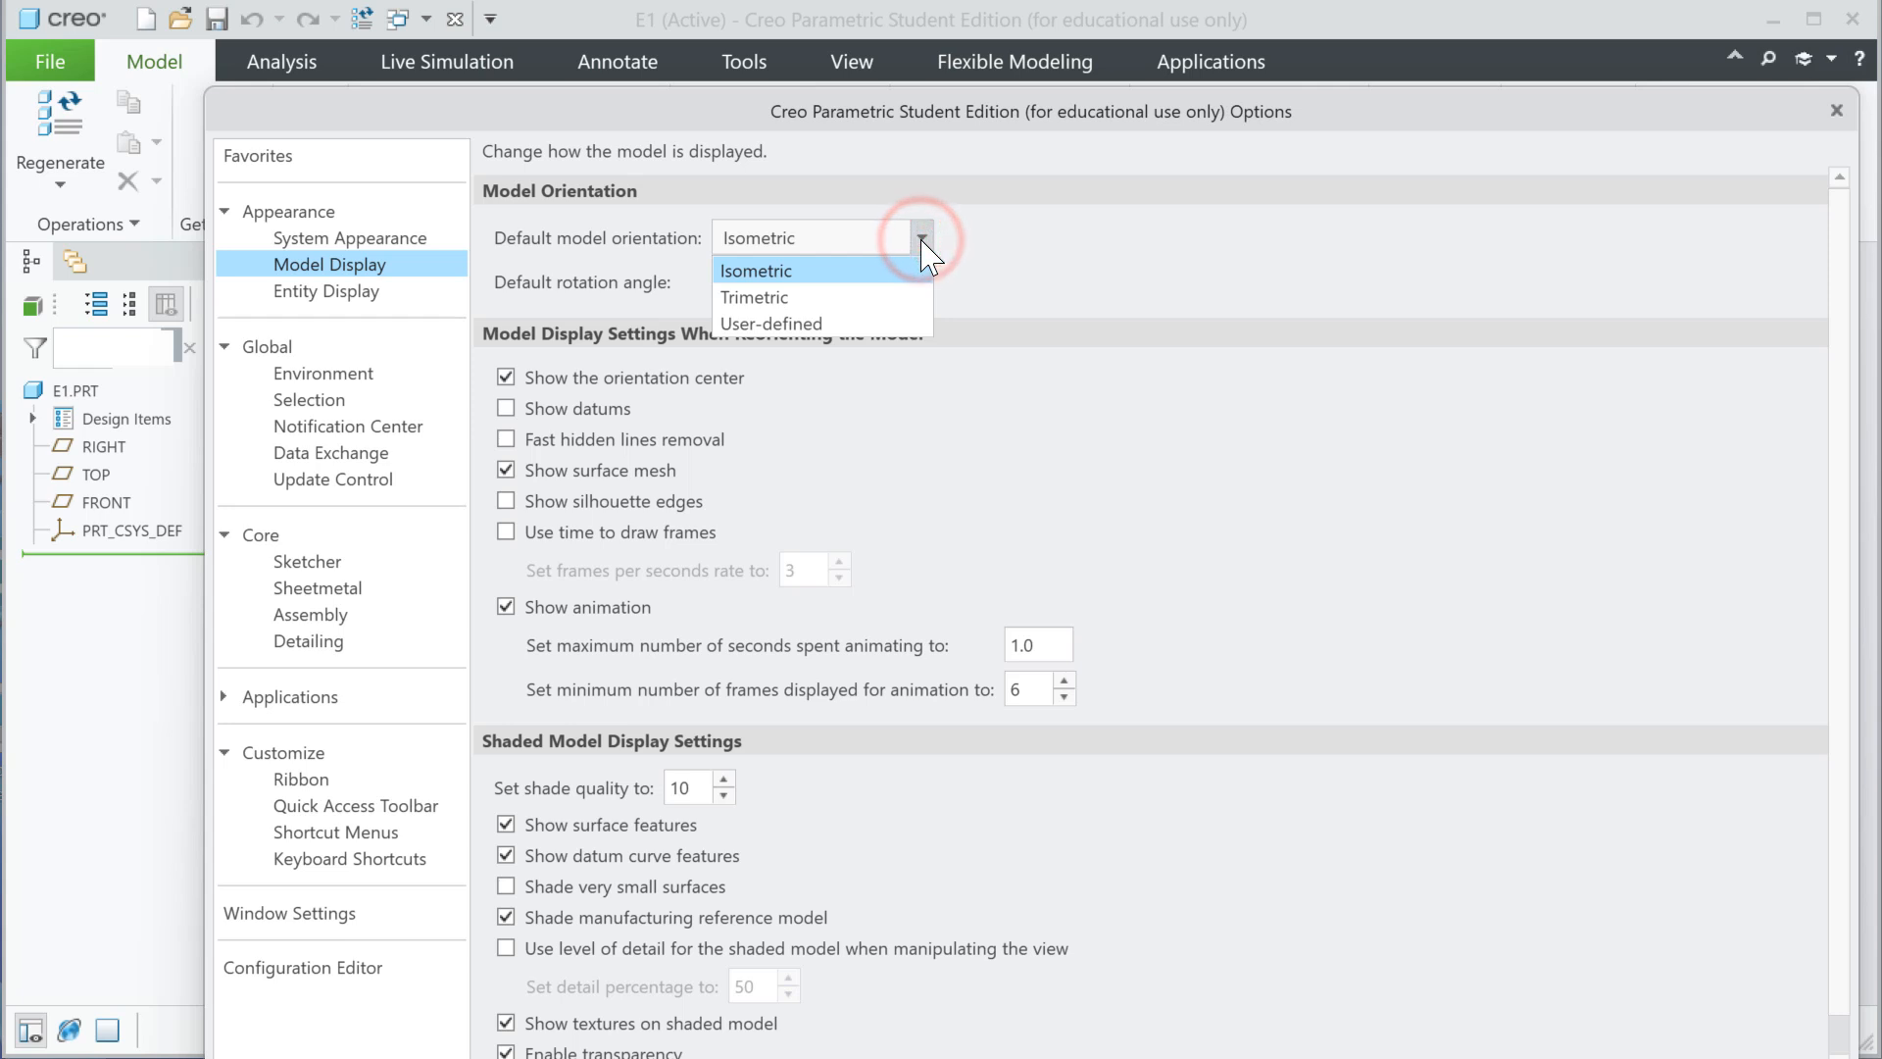
{"action": "left_click", "coordinate": [919, 240]}
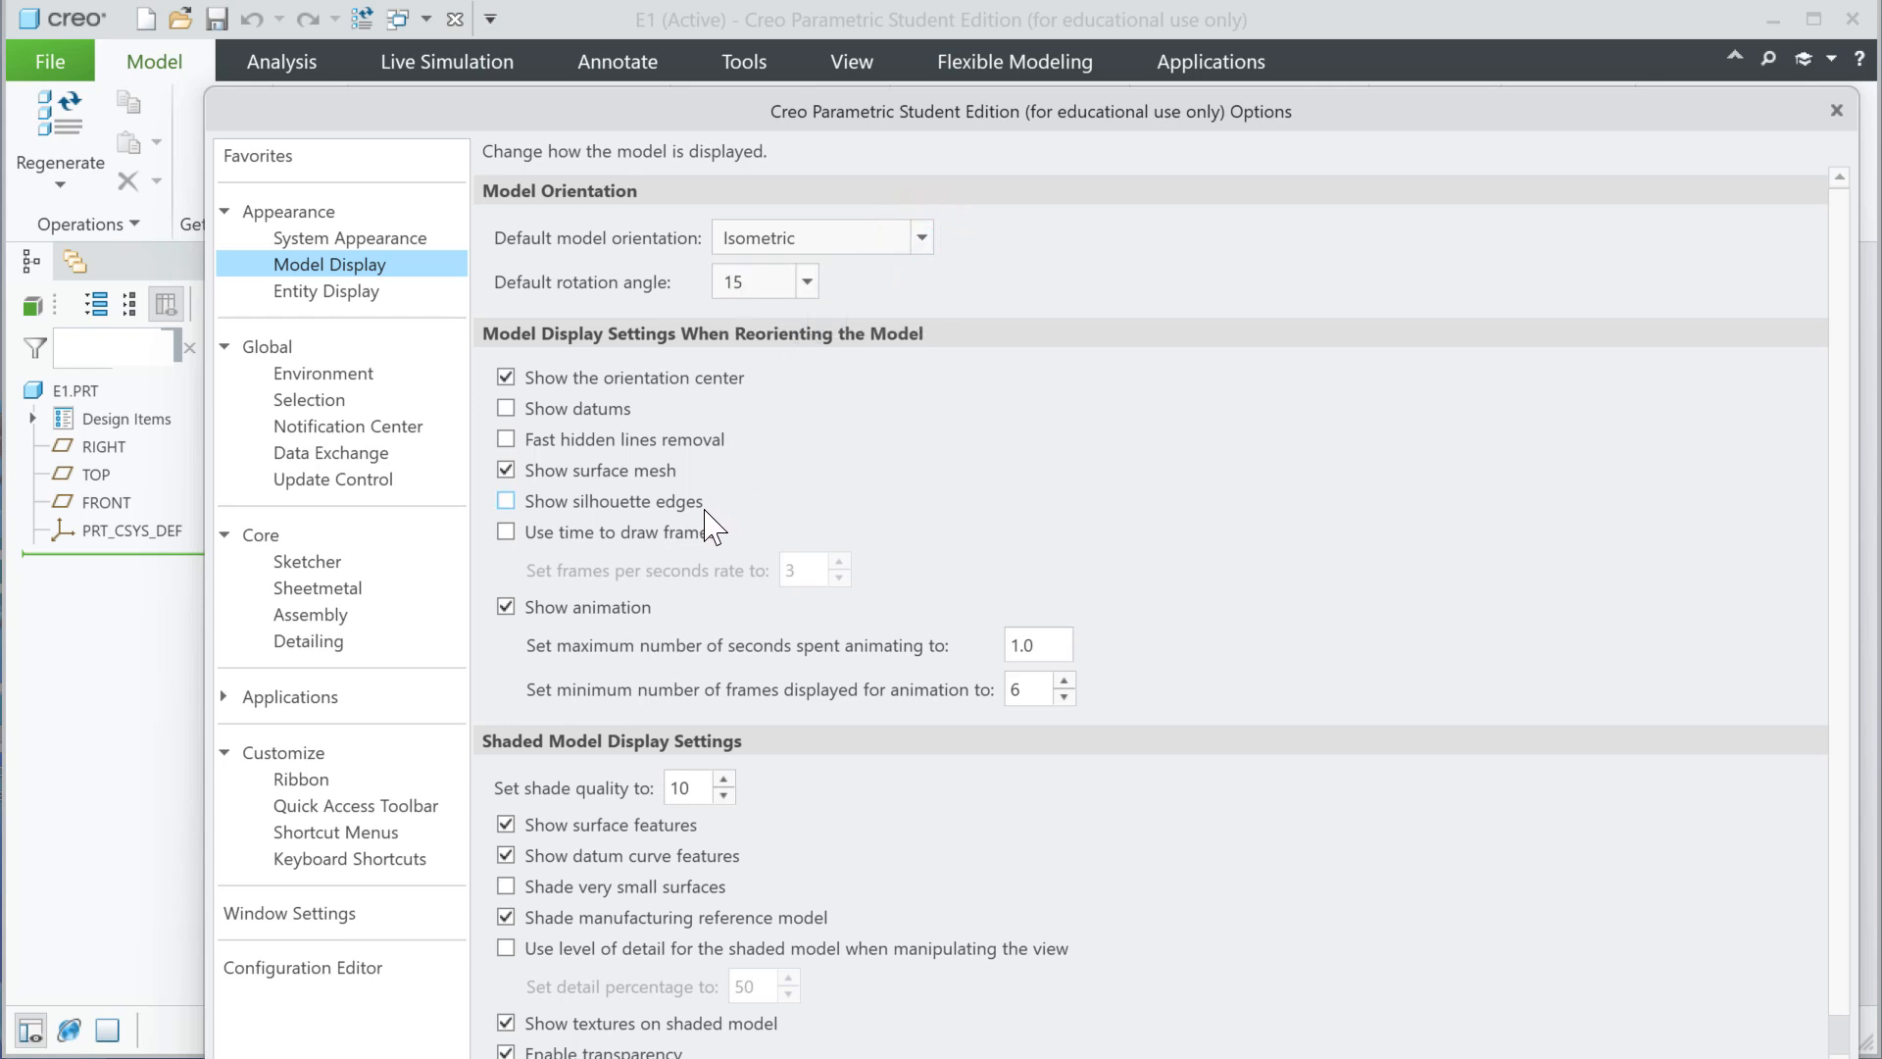
{"action": "scroll", "coordinate": [702, 505], "scroll_direction": "down", "scroll_amount": 1}
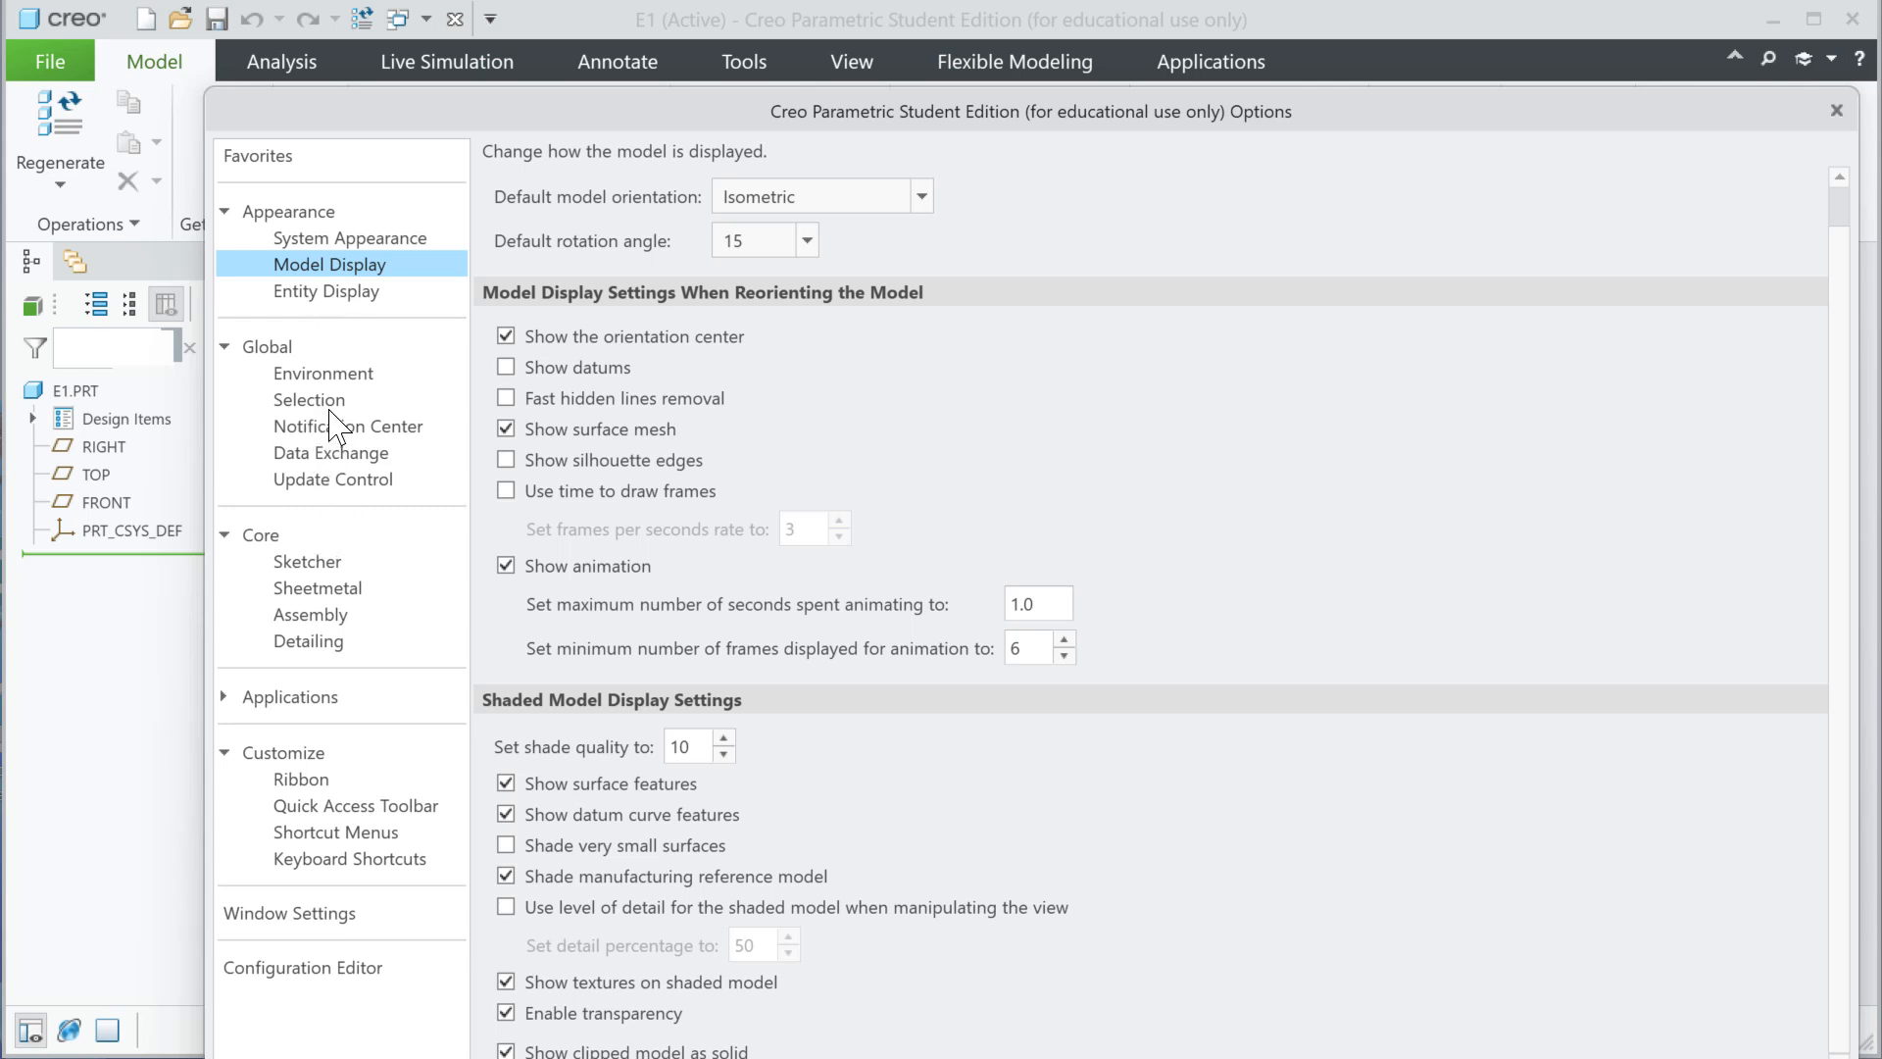
{"action": "left_click", "coordinate": [338, 293]}
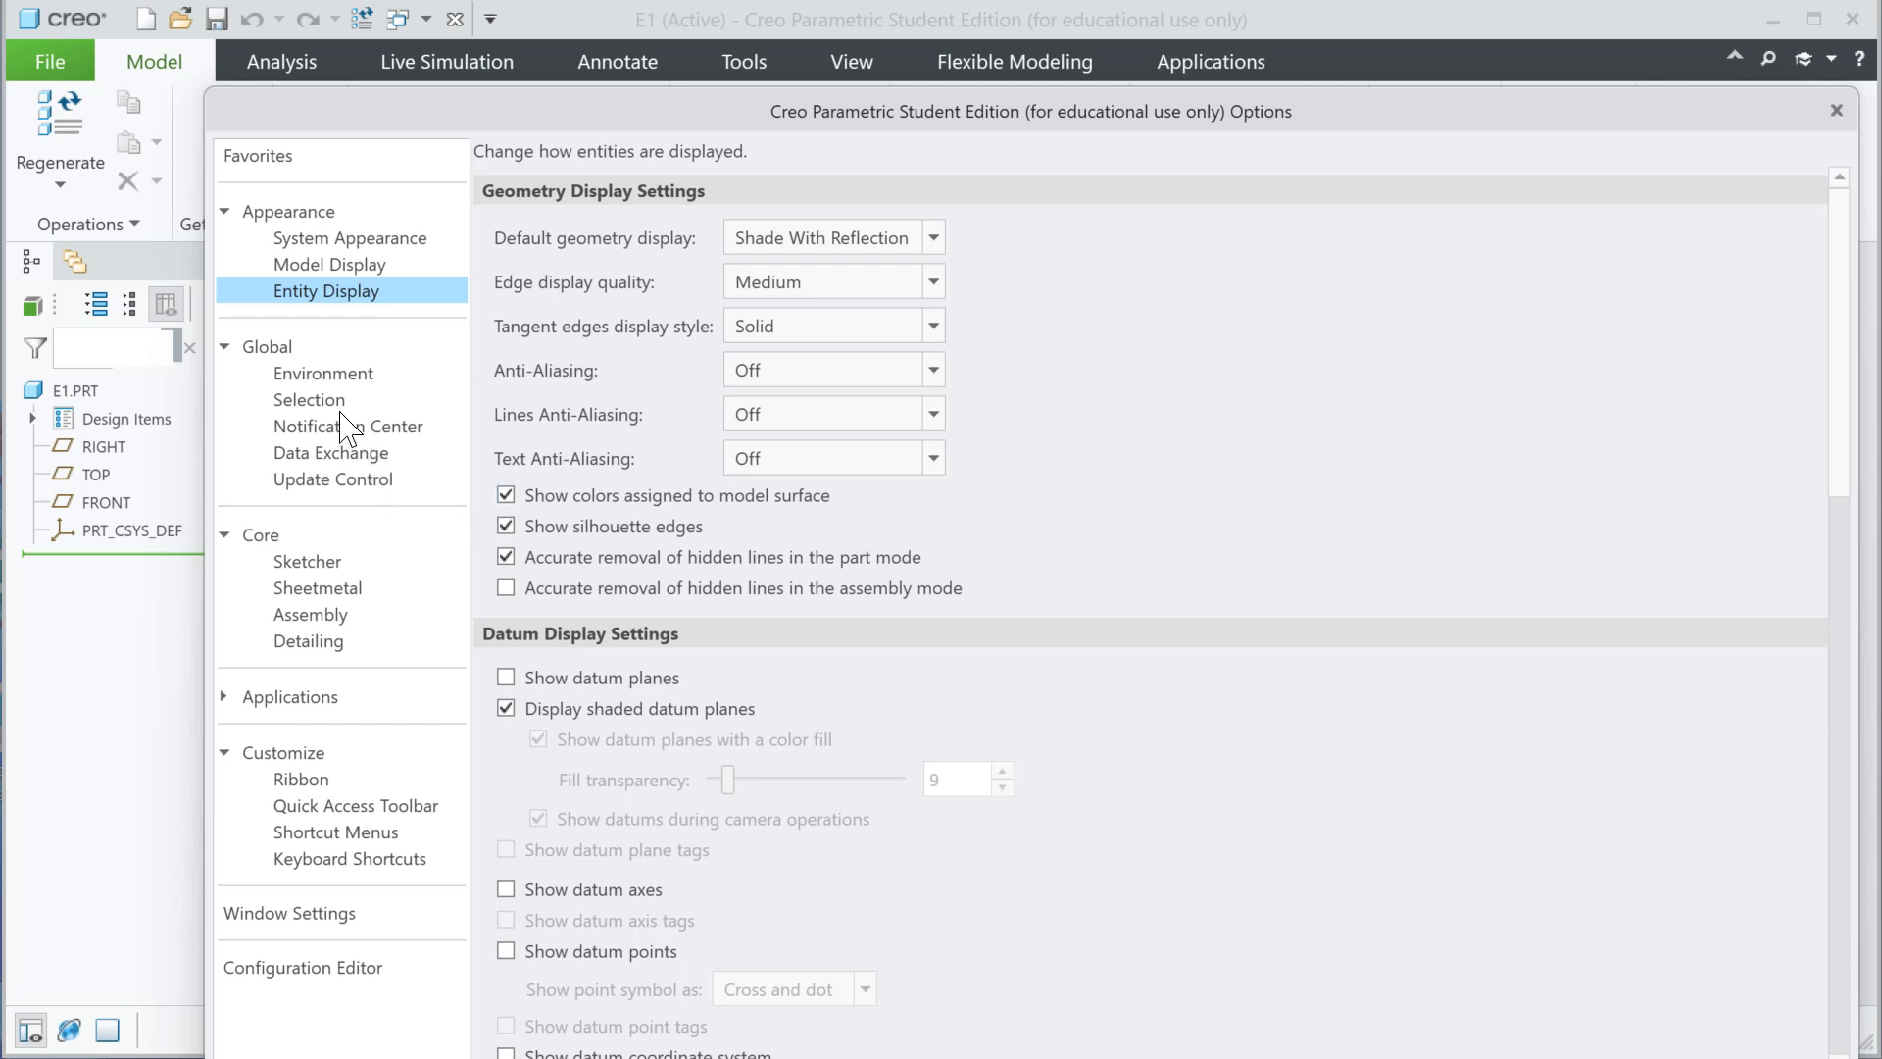
- Set the Sketcher grid type to Polar in the program options and view the Environment options
{"action": "left_click", "coordinate": [308, 562]}
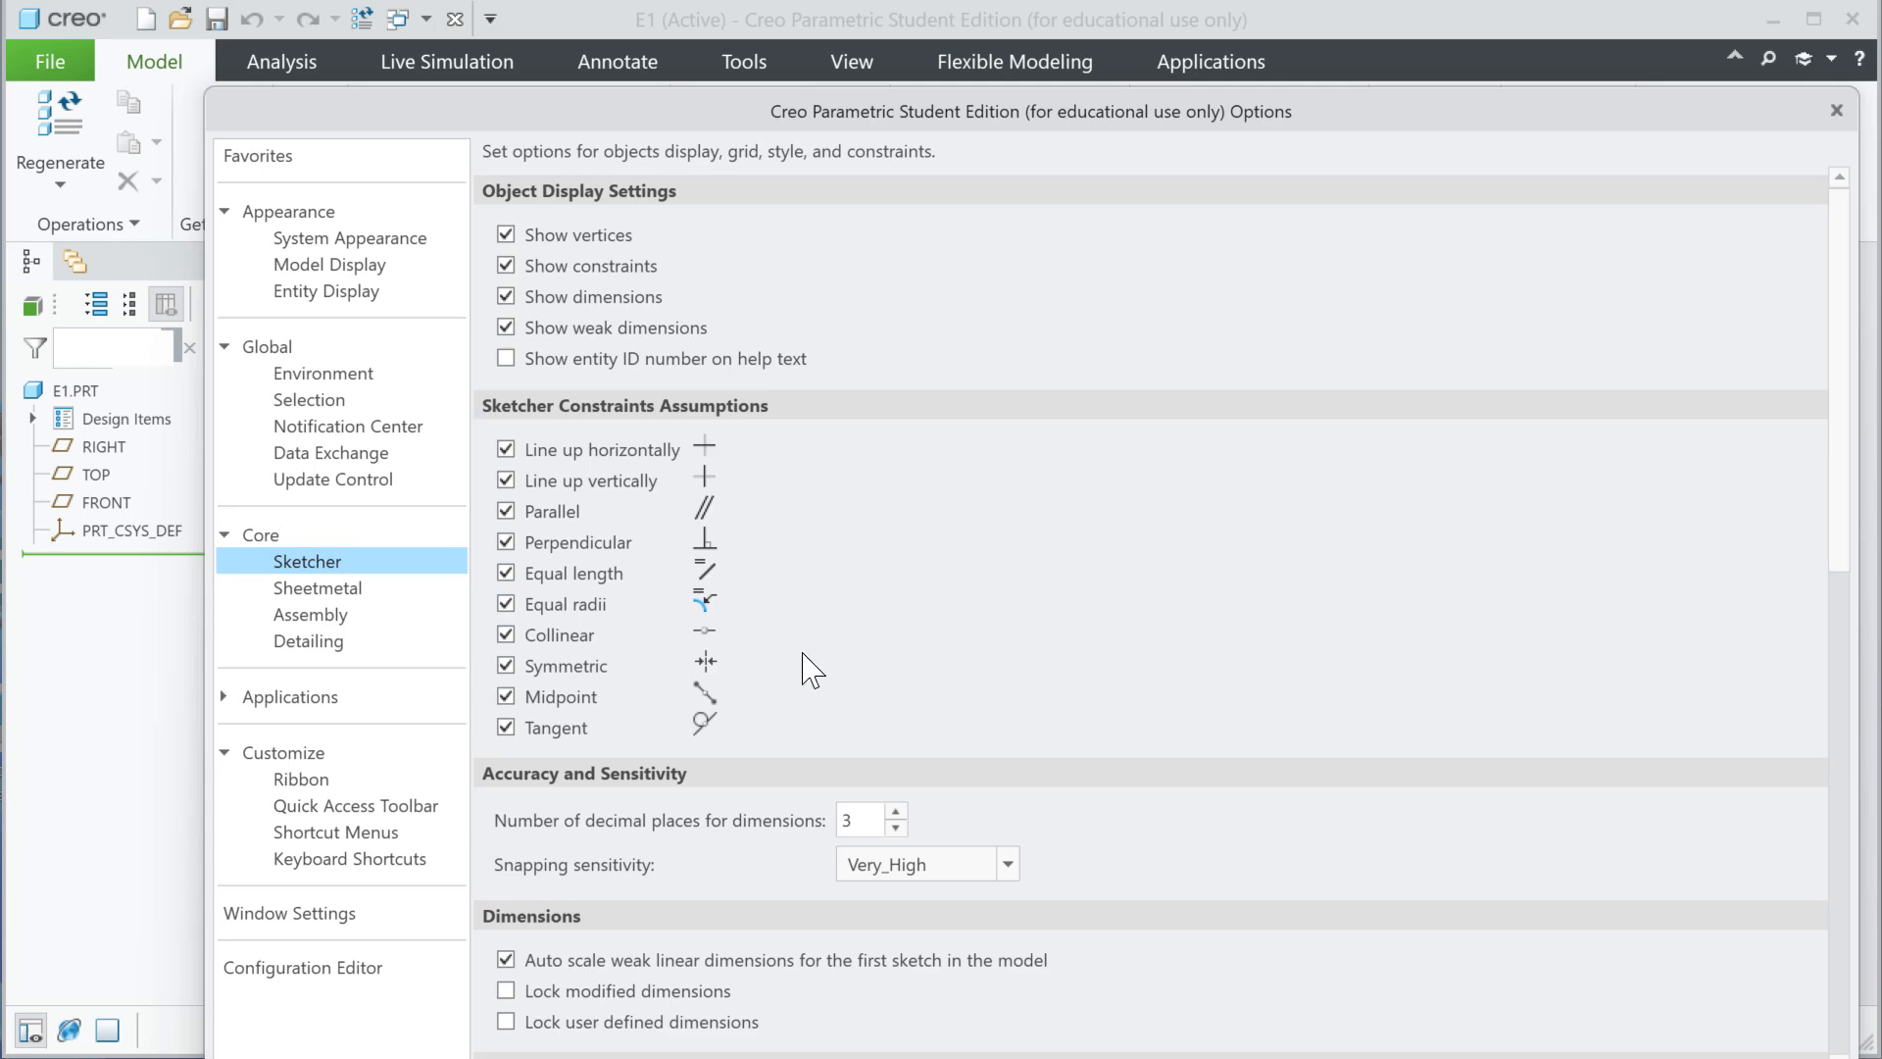
{"action": "scroll", "coordinate": [812, 671], "scroll_direction": "down", "scroll_amount": 6}
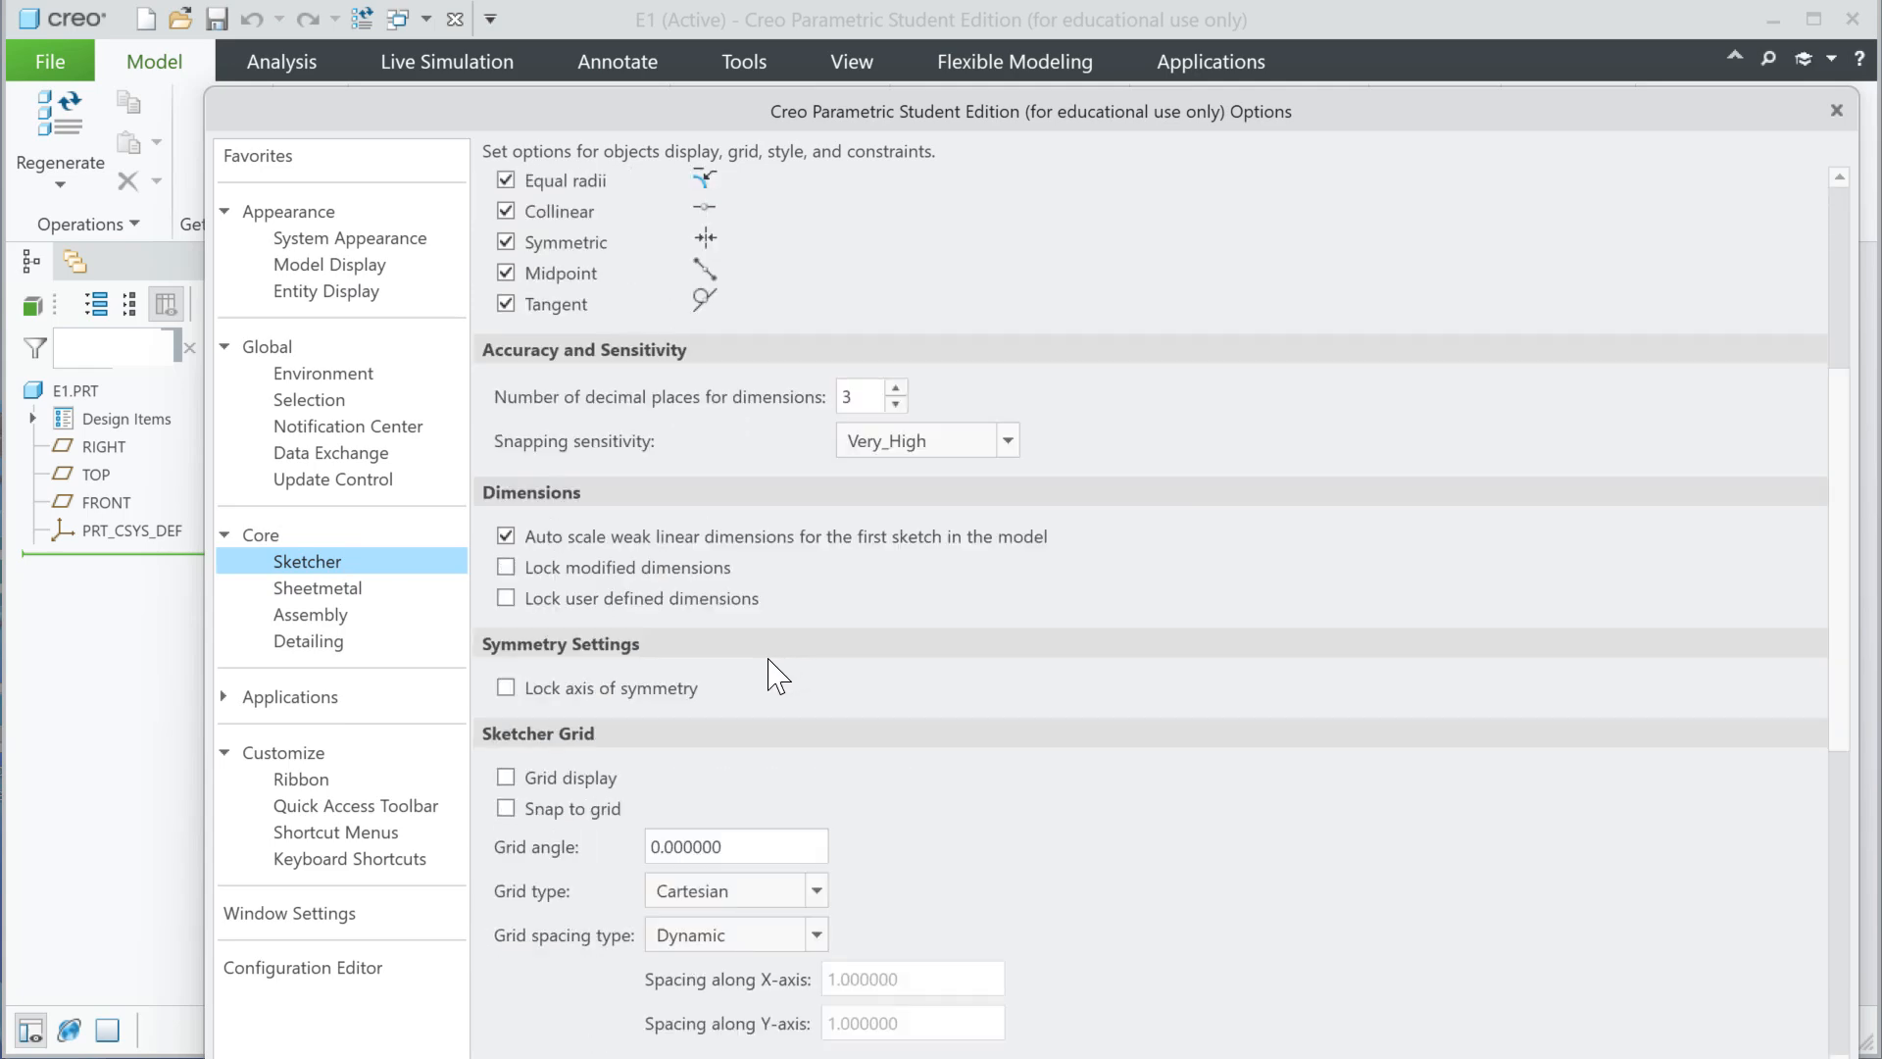
{"action": "scroll", "coordinate": [731, 692], "scroll_direction": "down", "scroll_amount": 4}
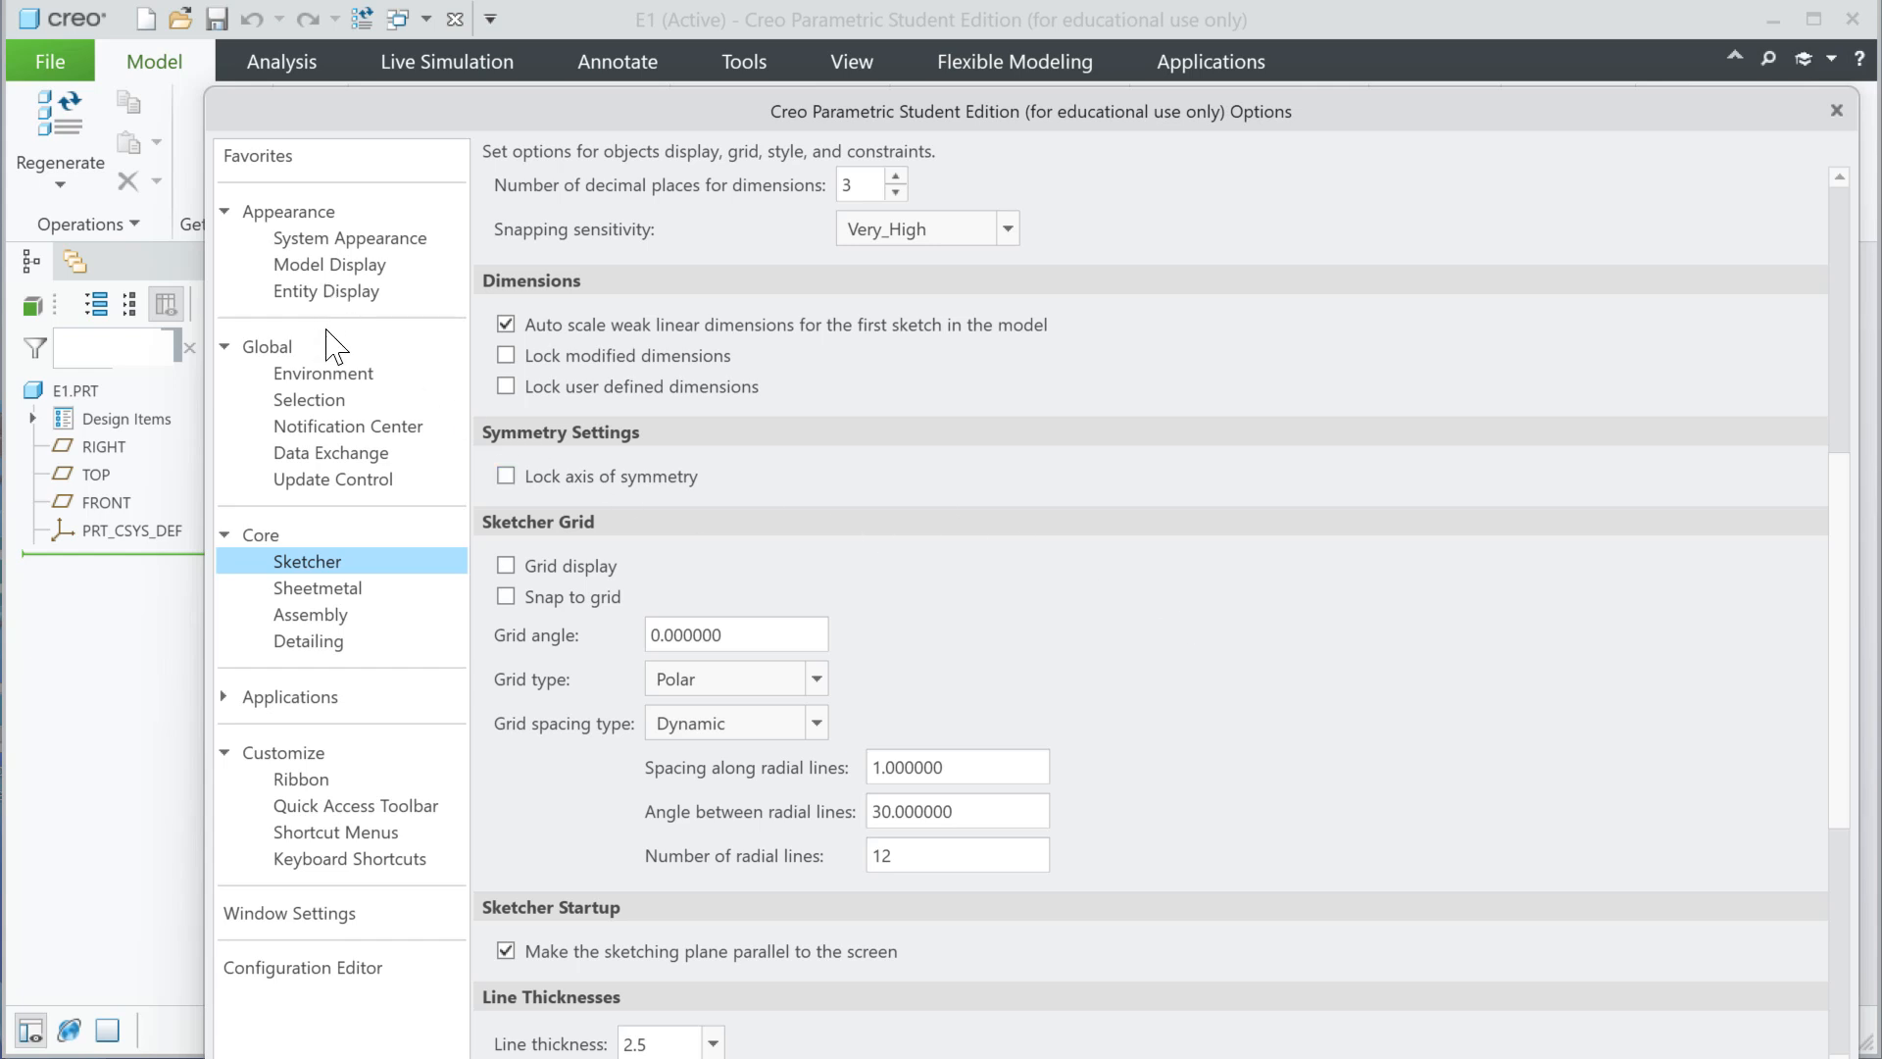
{"action": "left_click", "coordinate": [284, 362]}
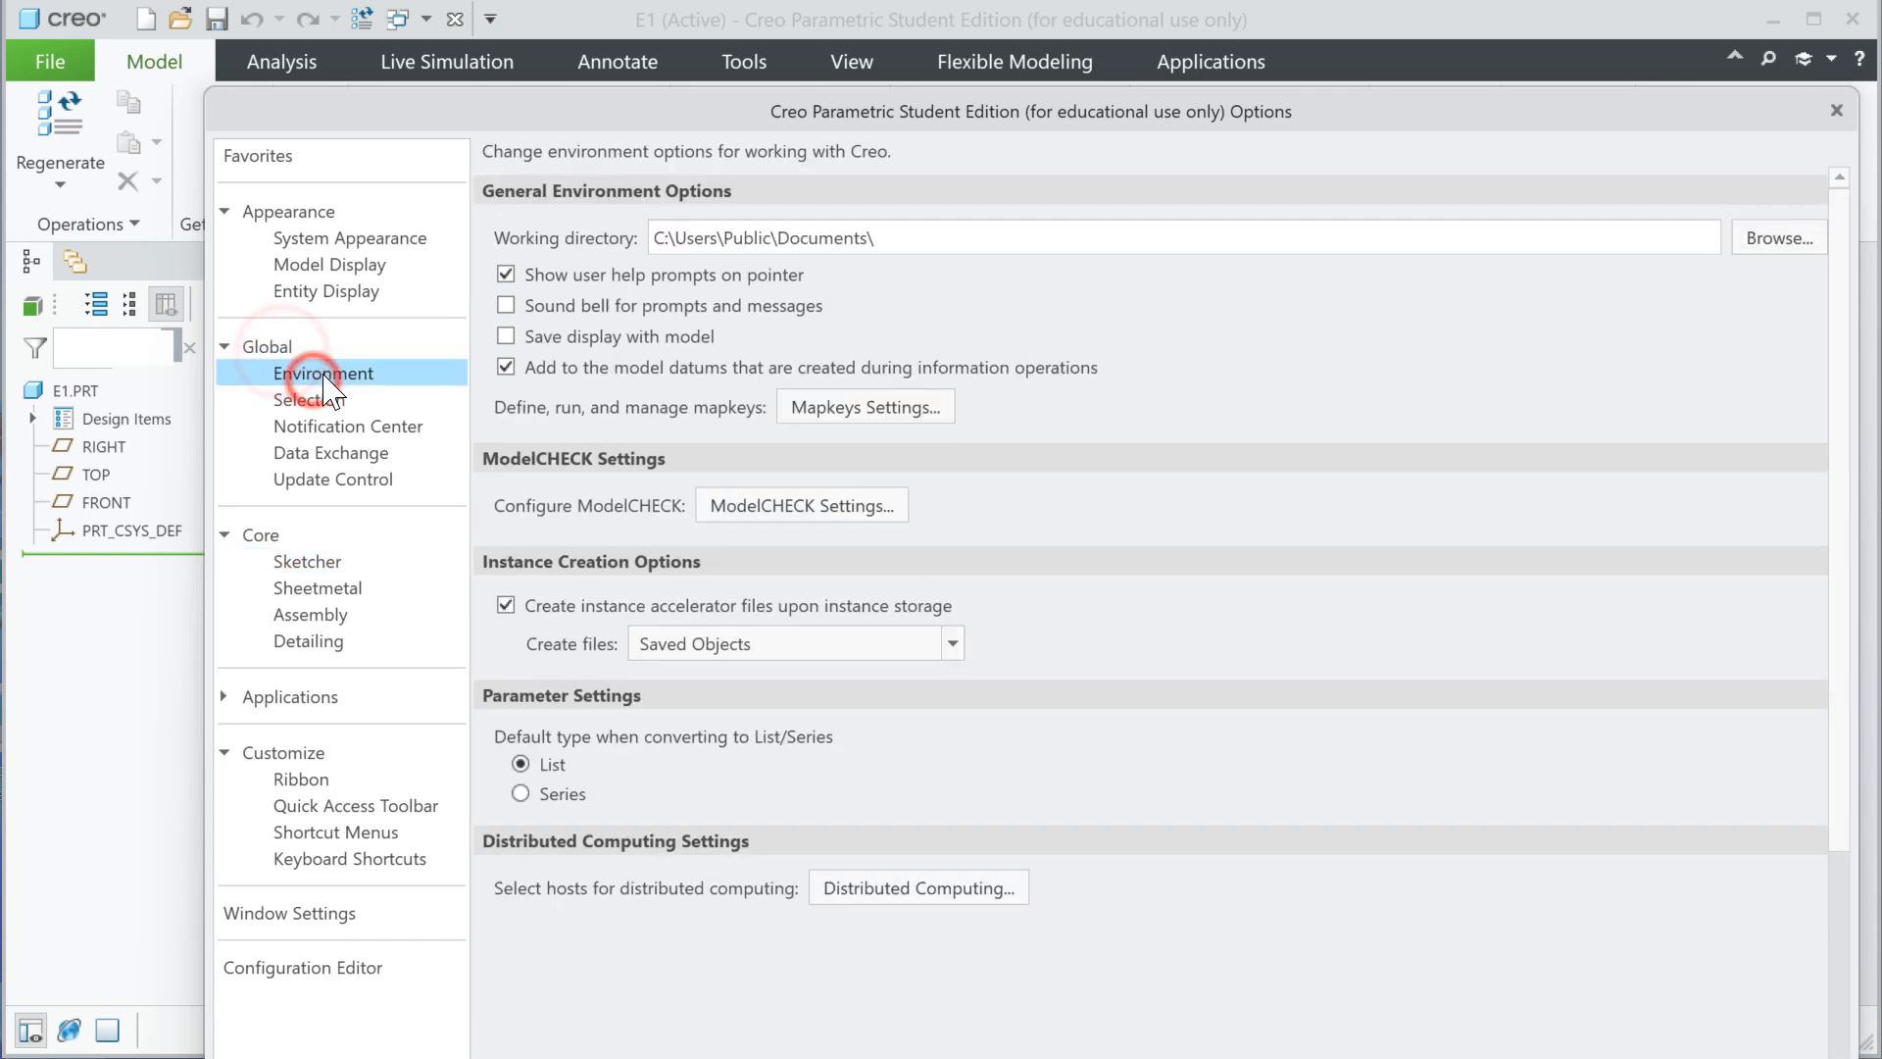
- Try the Dark and Midnight themes for the system appearance, and apply the Light Theme
{"action": "left_click", "coordinate": [327, 241]}
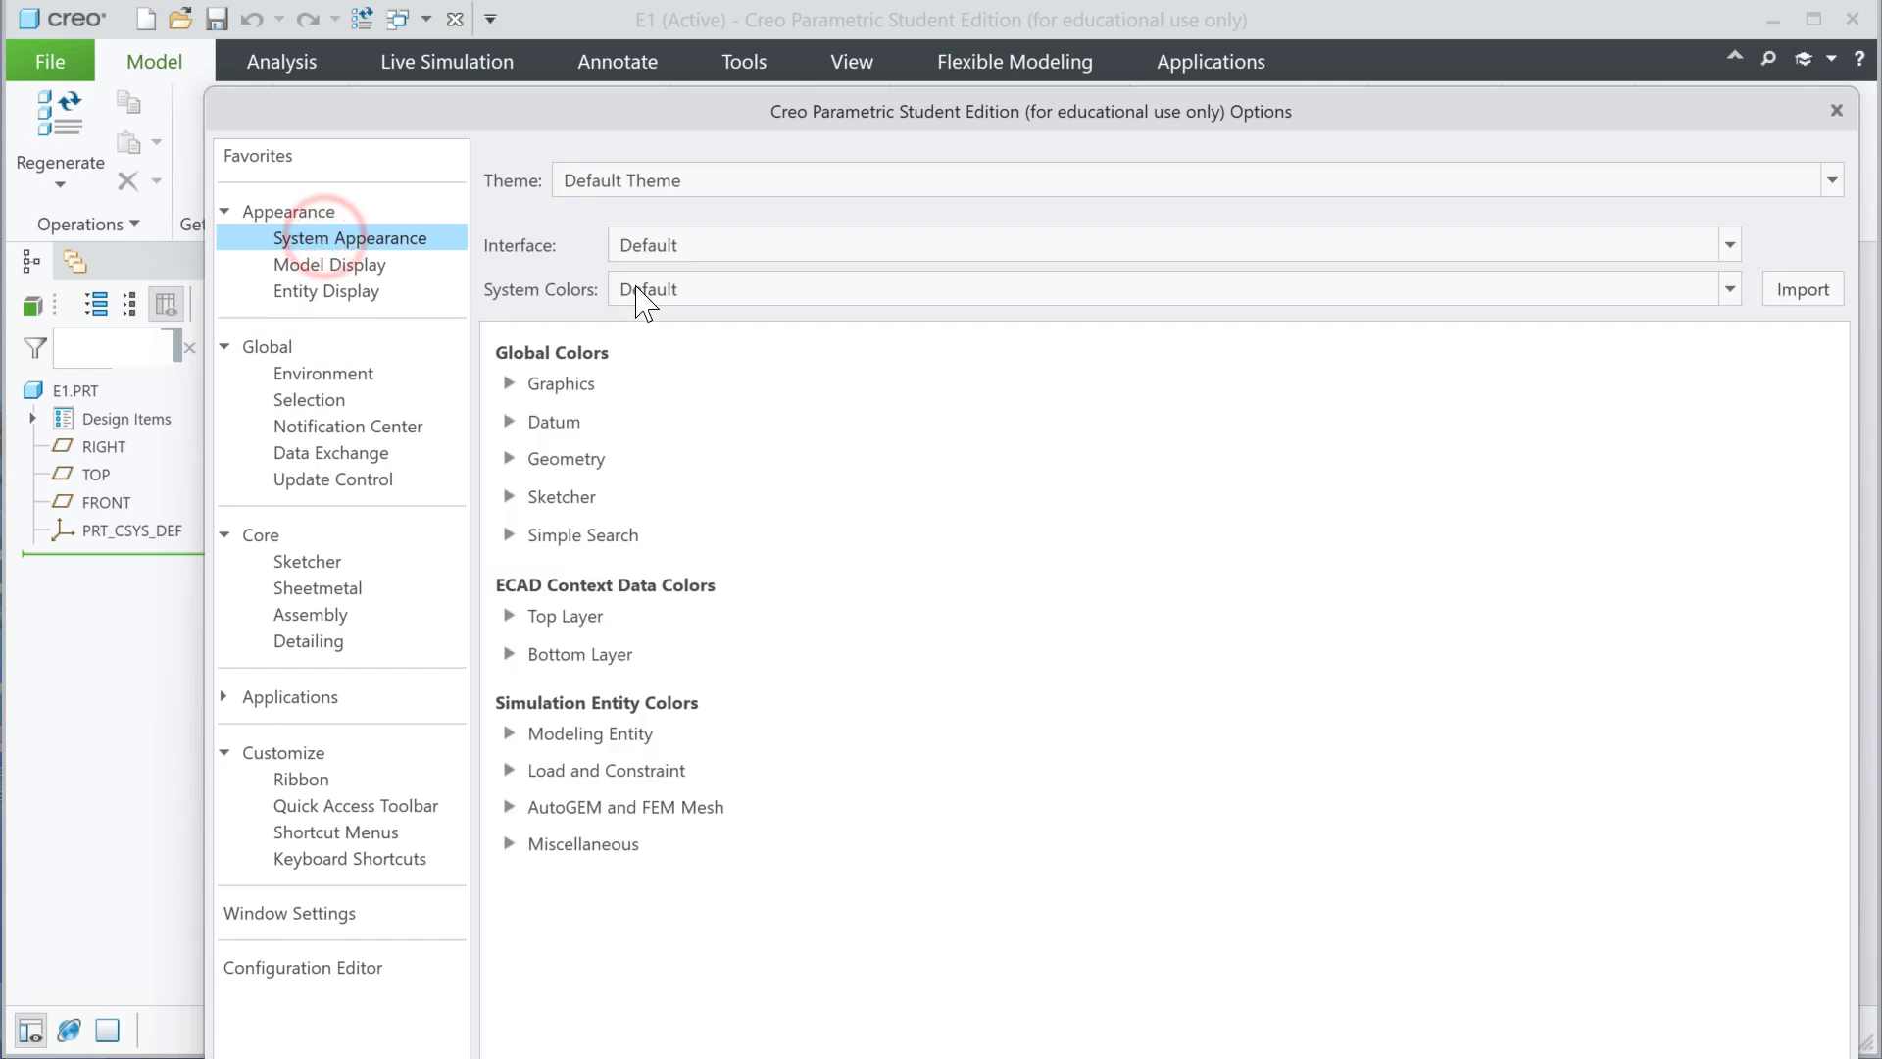
{"action": "left_click", "coordinate": [698, 182]}
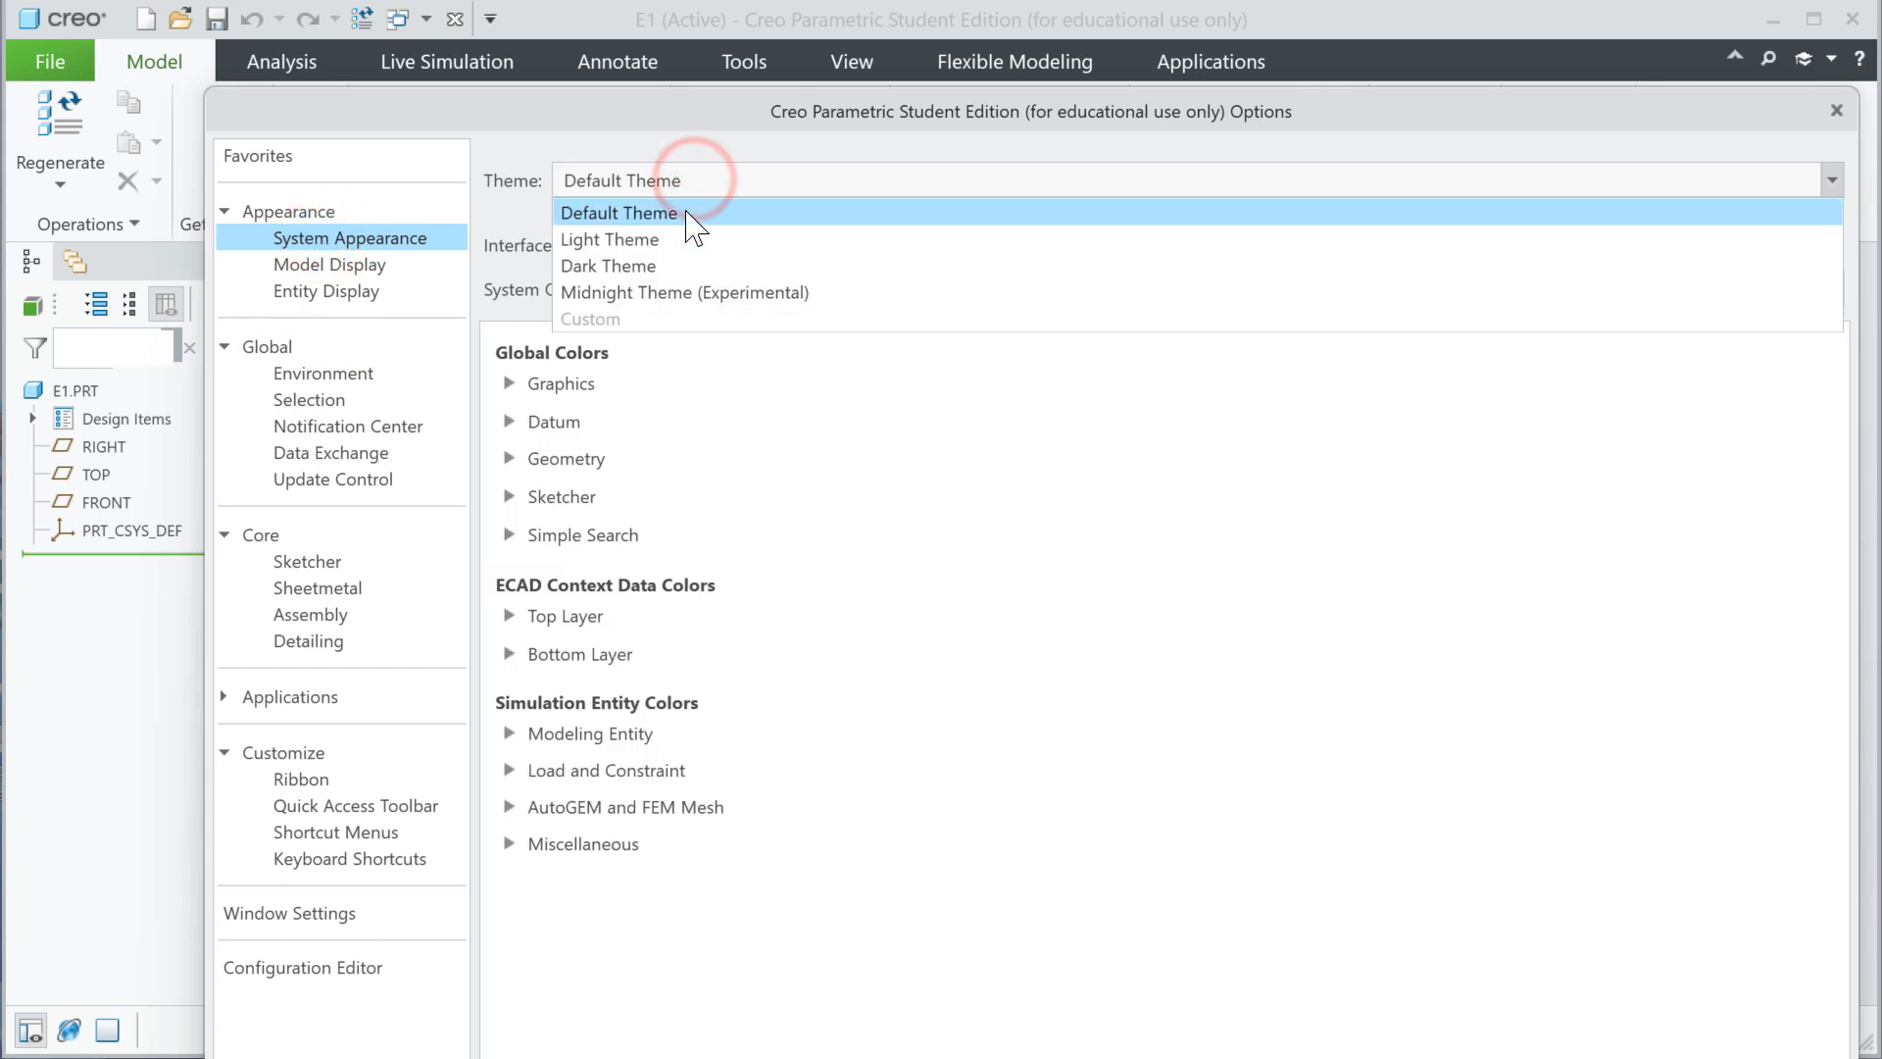
{"action": "left_click", "coordinate": [665, 267]}
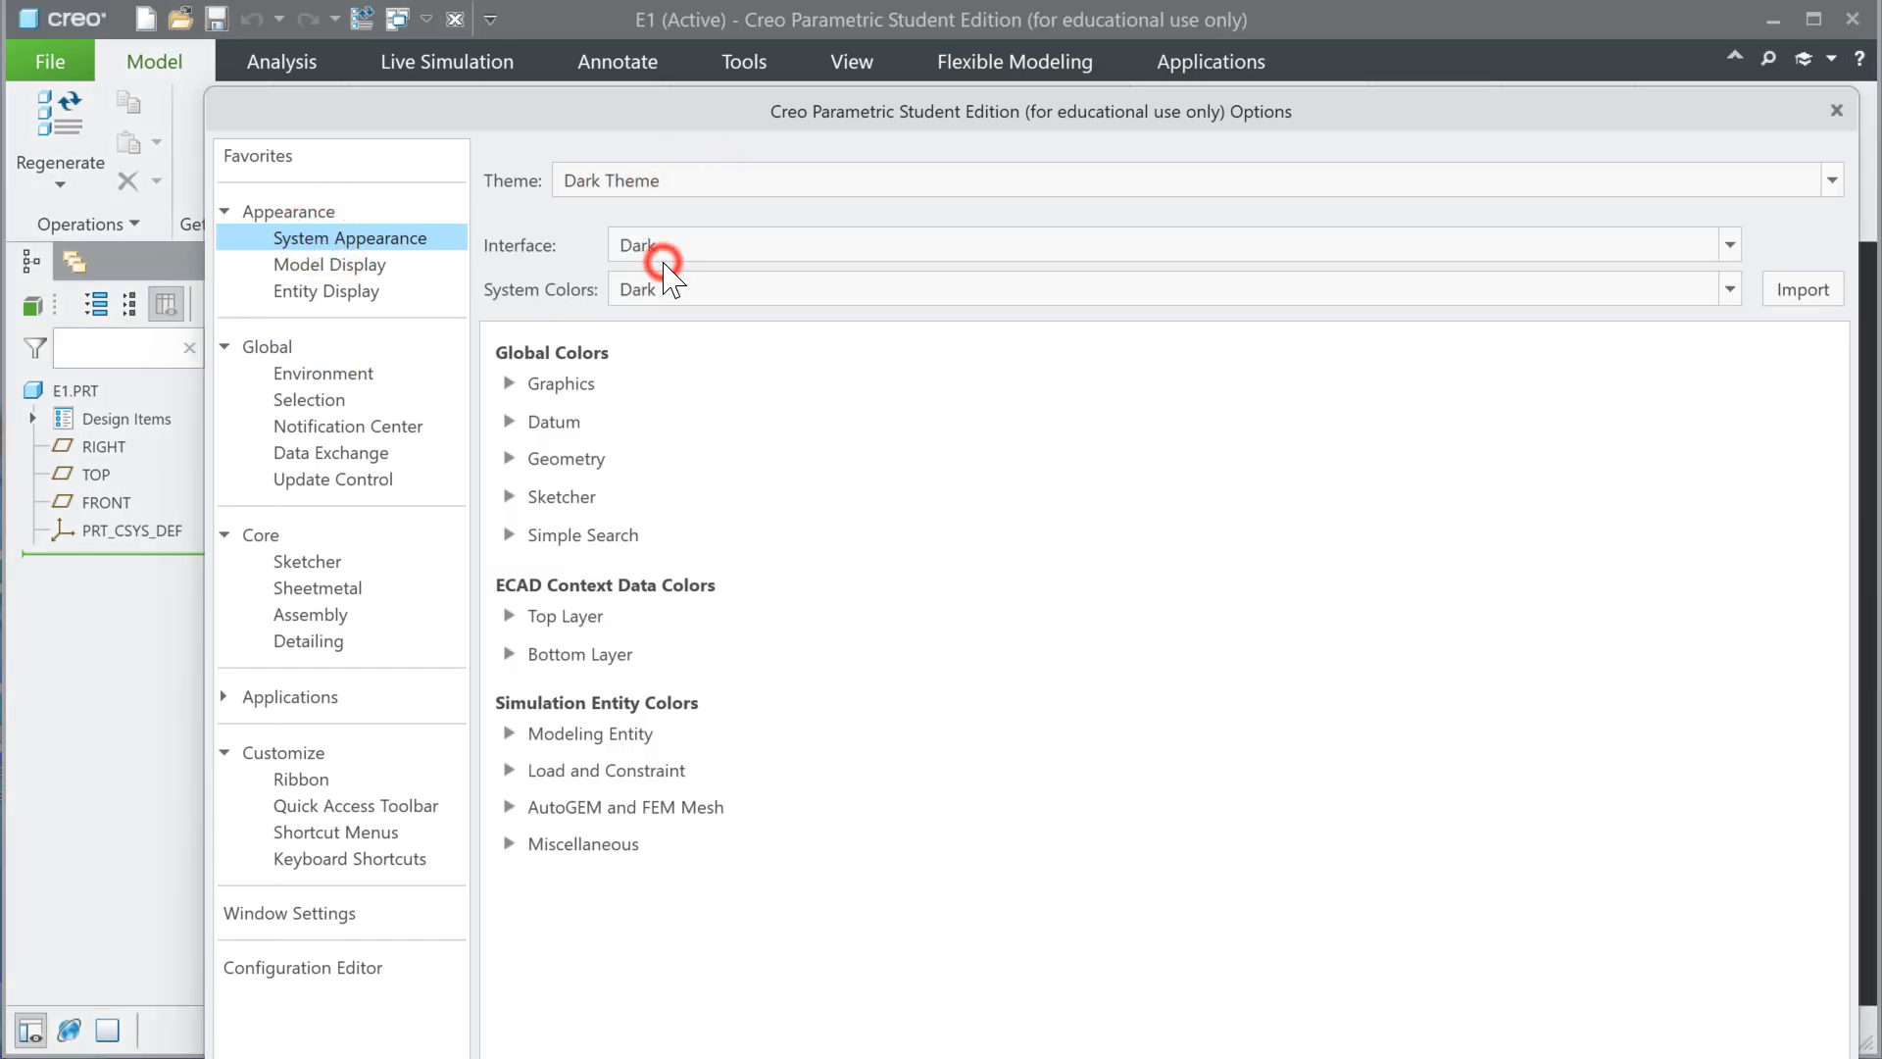
{"action": "left_click", "coordinate": [682, 183]}
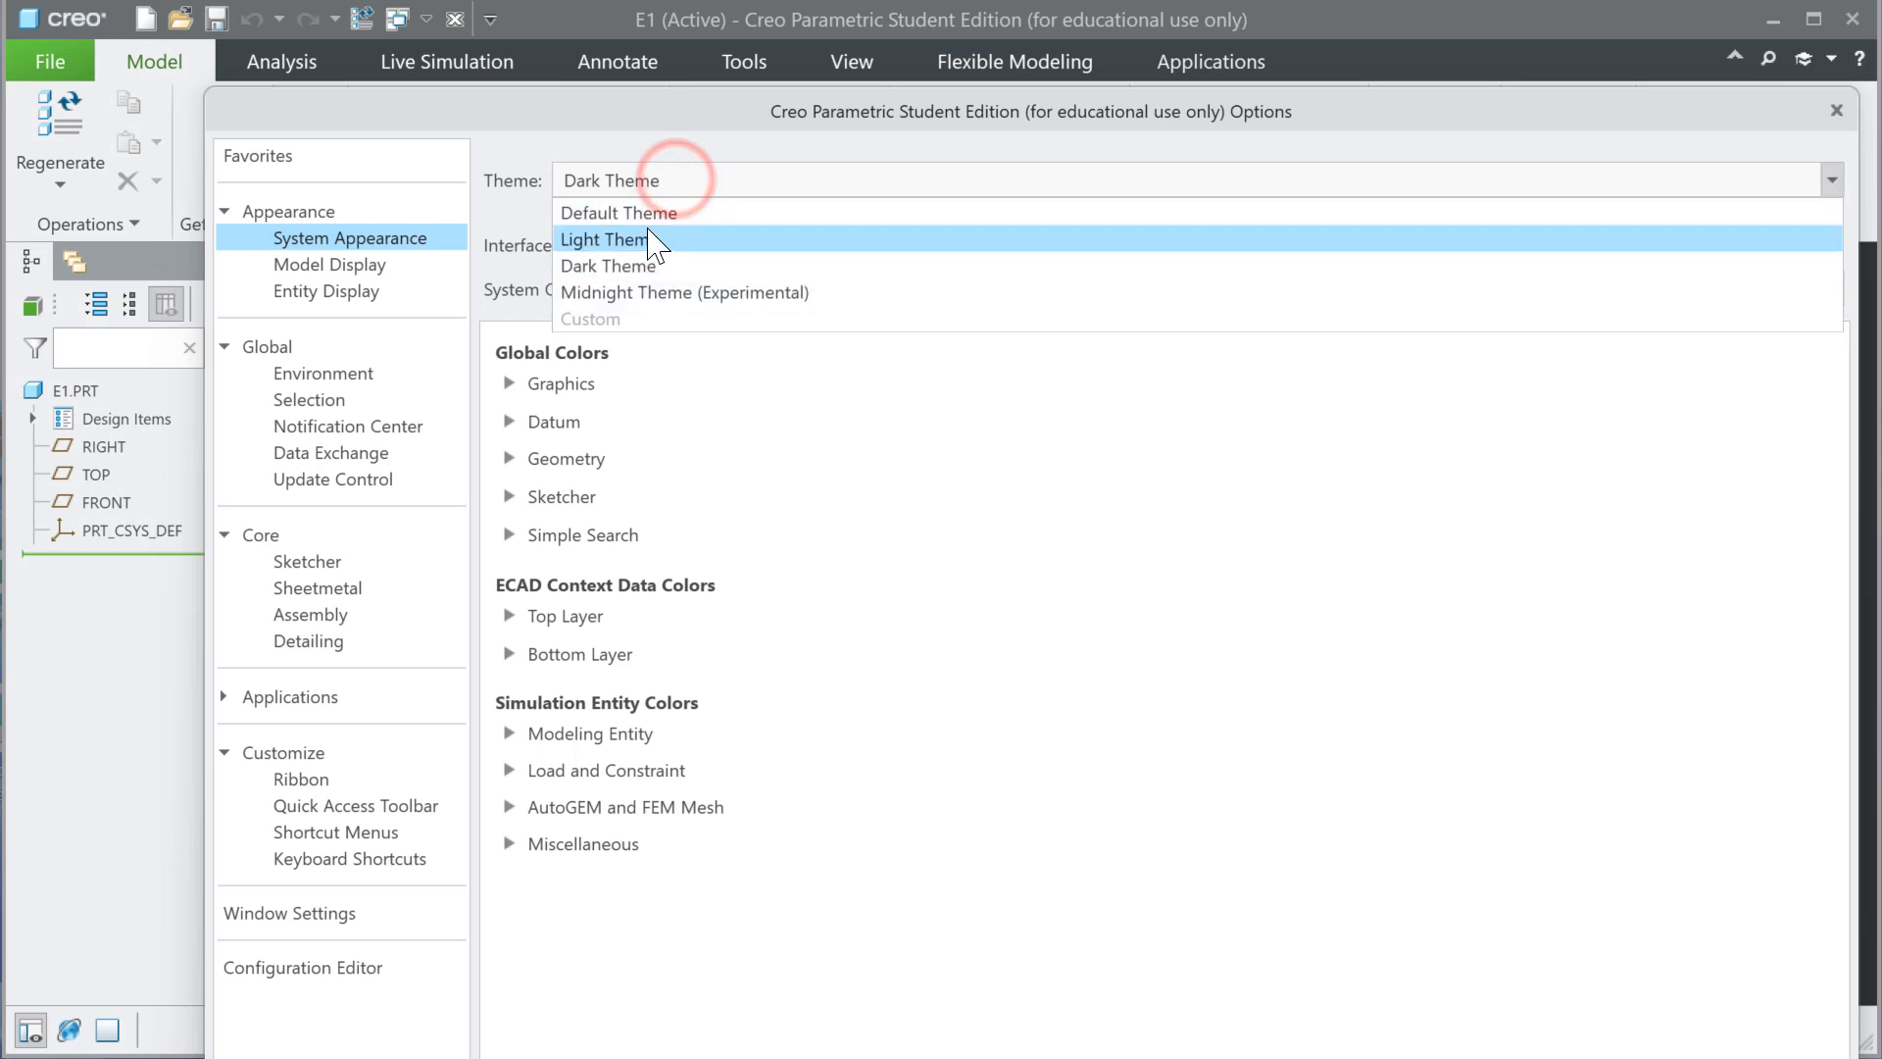
{"action": "left_click", "coordinate": [644, 292]}
{"action": "left_click", "coordinate": [698, 181]}
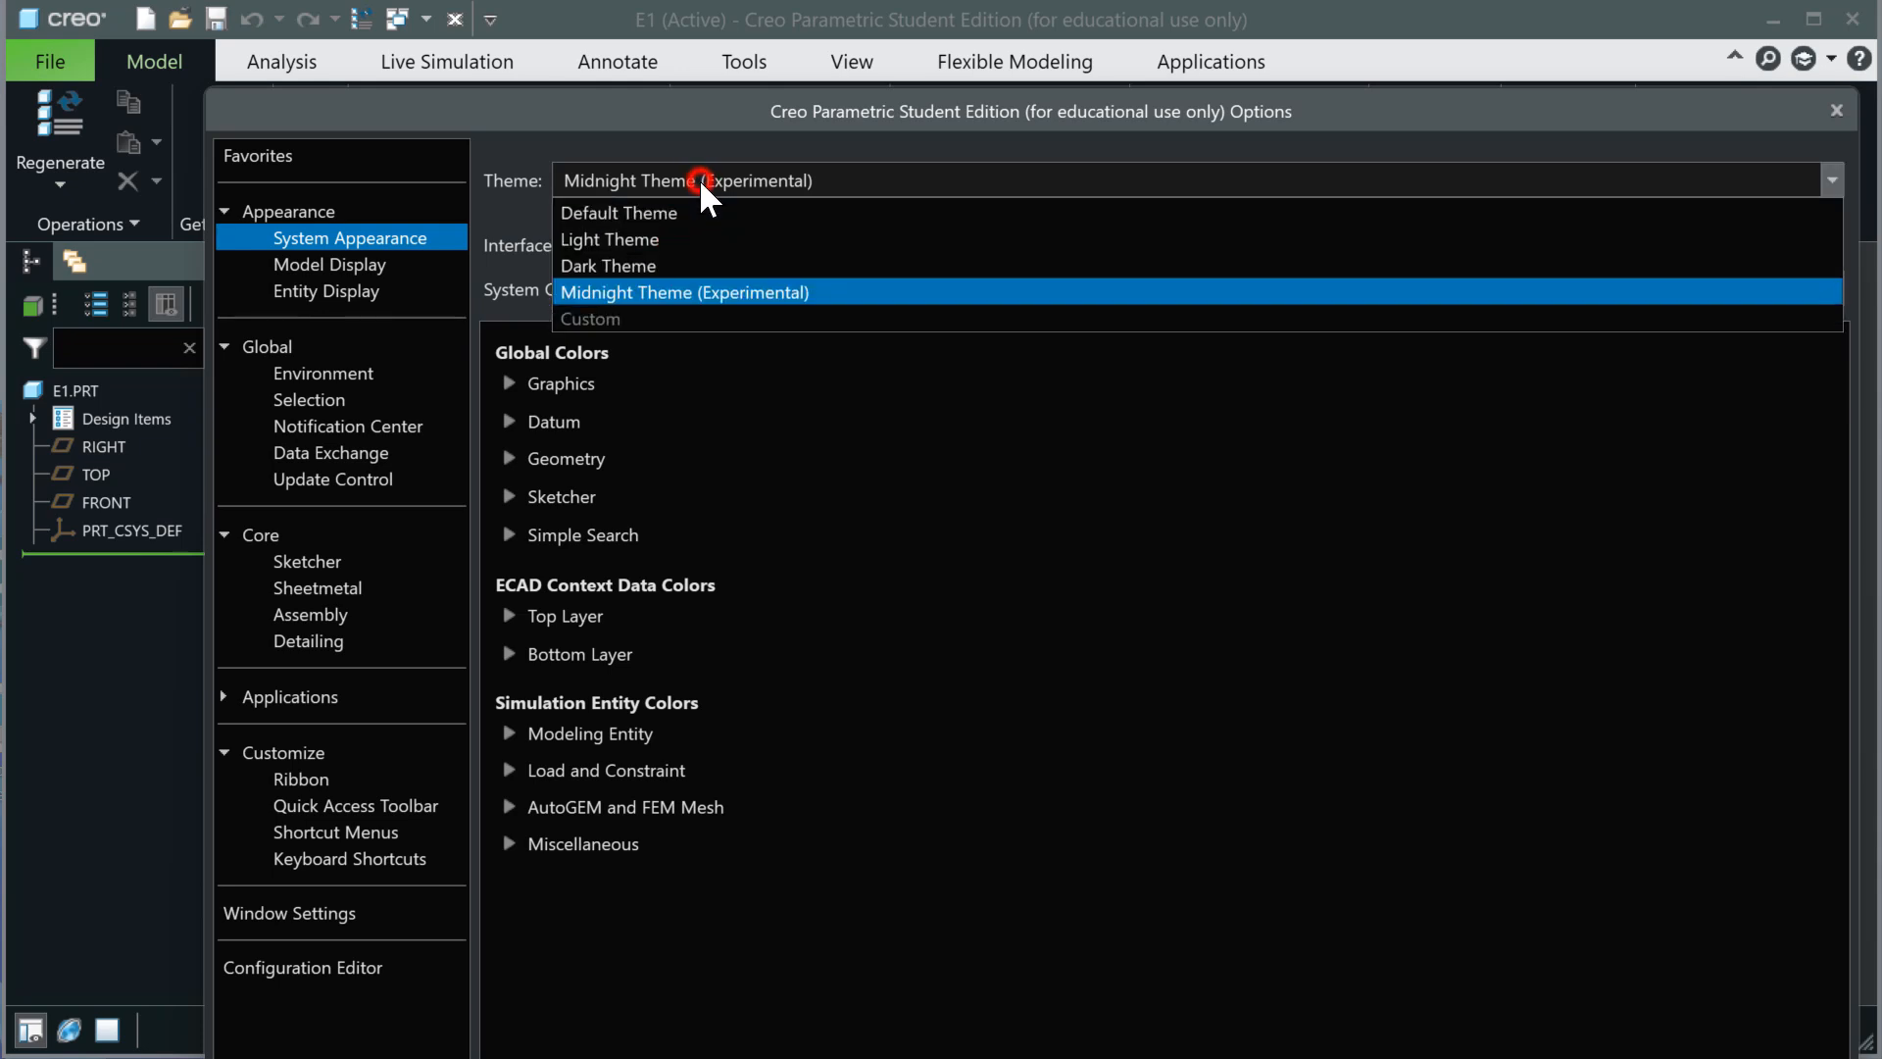
{"action": "left_click", "coordinate": [686, 239]}
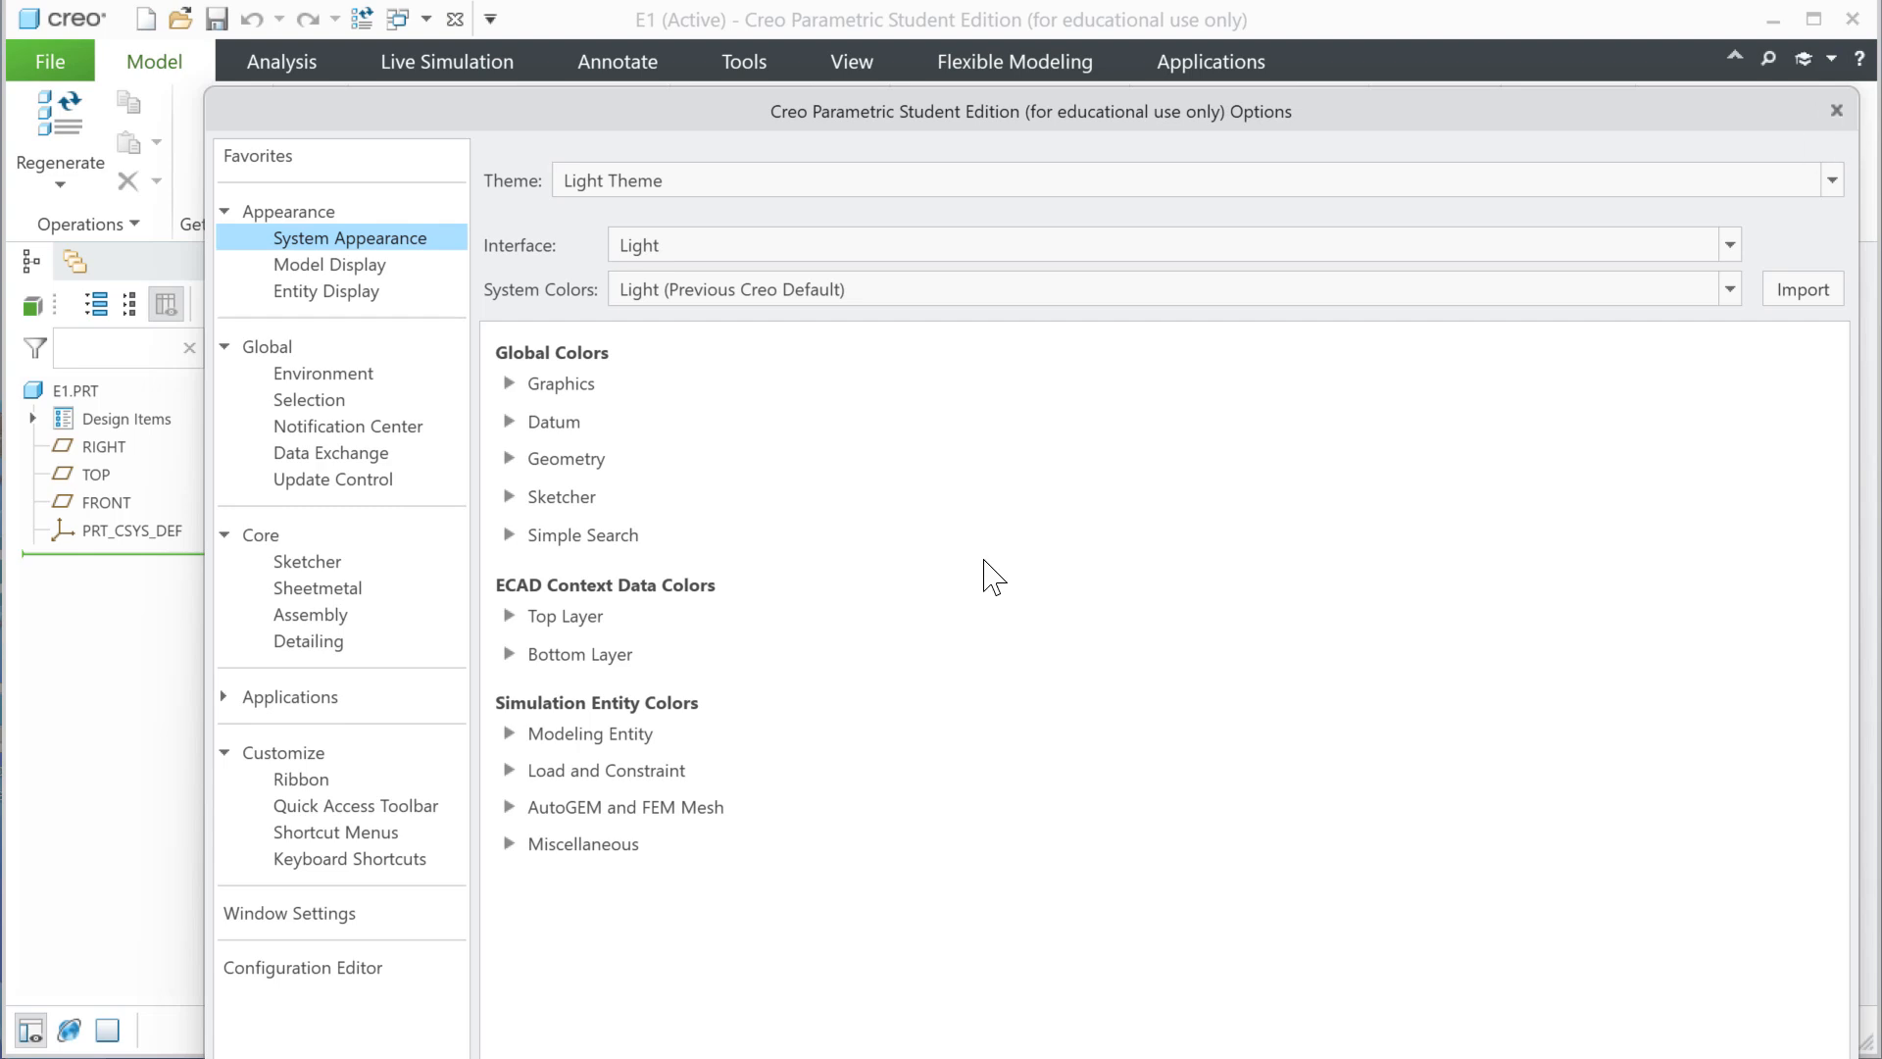
- Filter the keyboard shortcut commands by "fit" and assign the shortcut F to Refit
{"action": "left_click", "coordinate": [294, 863]}
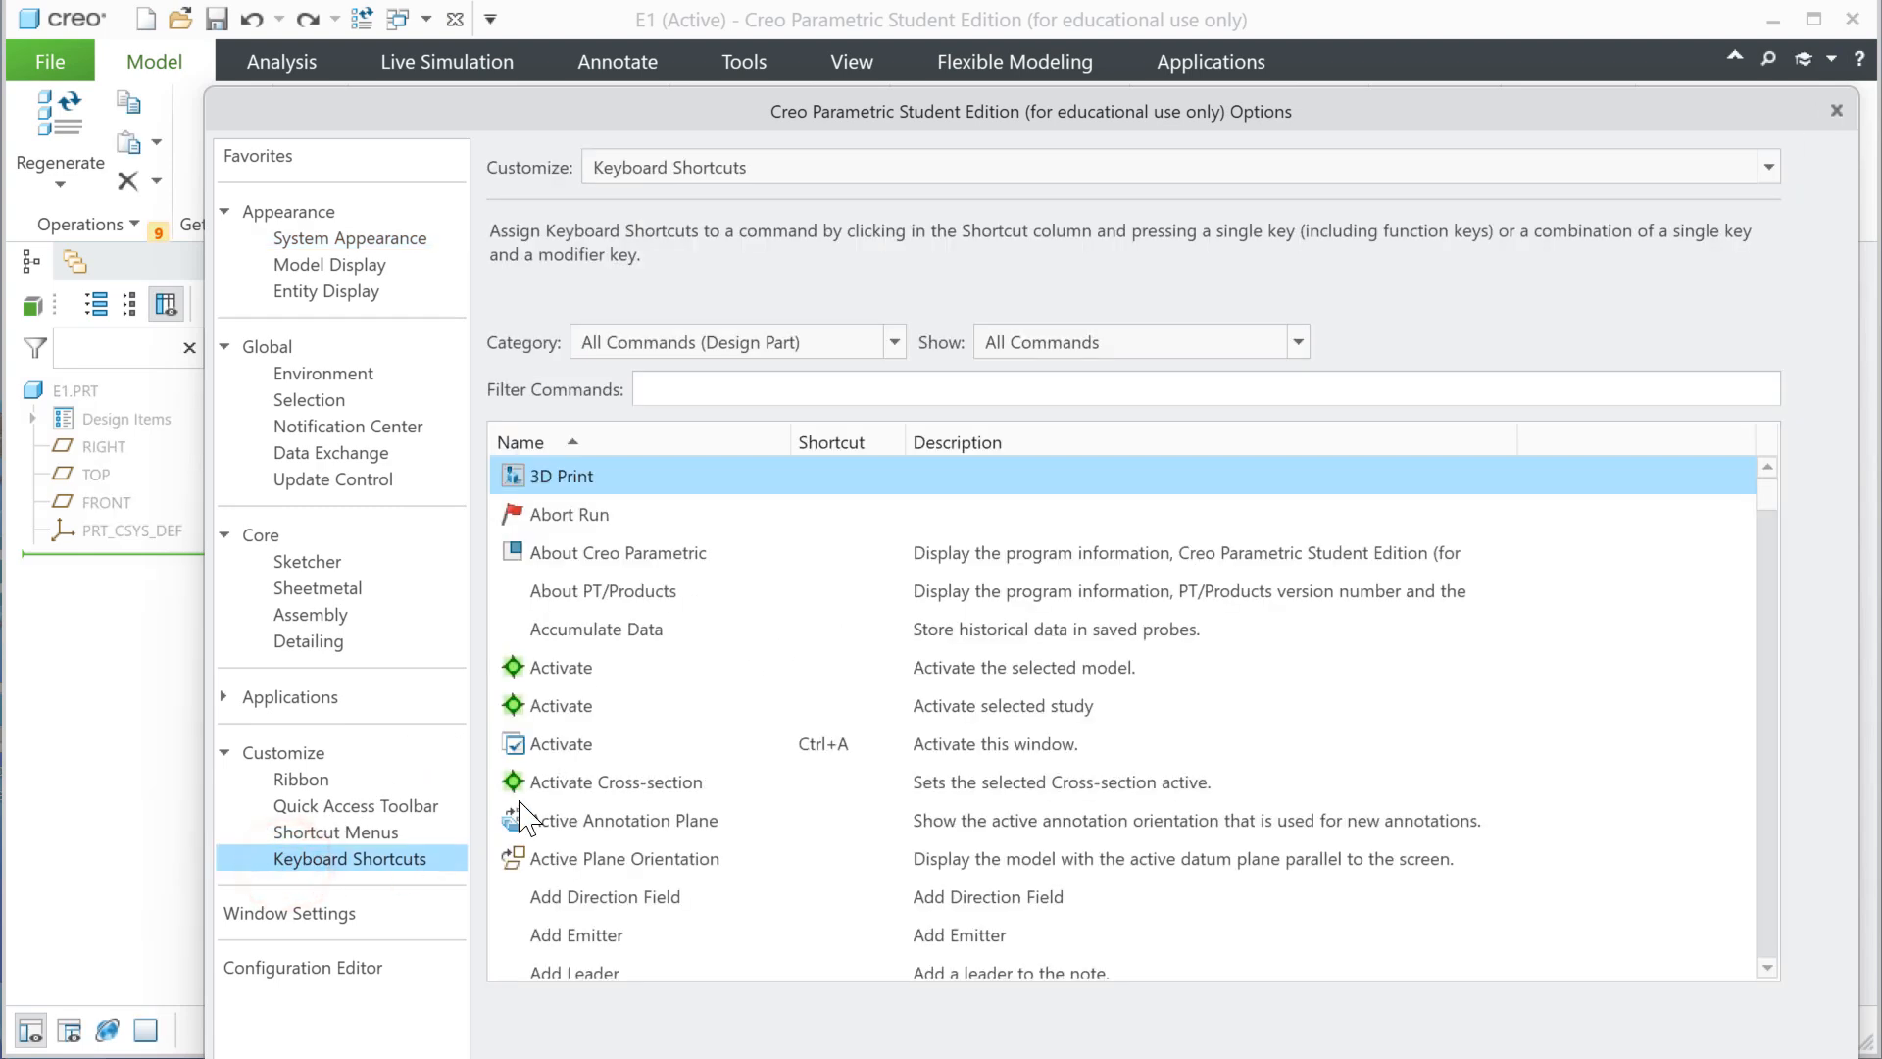
{"action": "left_click", "coordinate": [712, 383]}
{"action": "type", "text": "fit"}
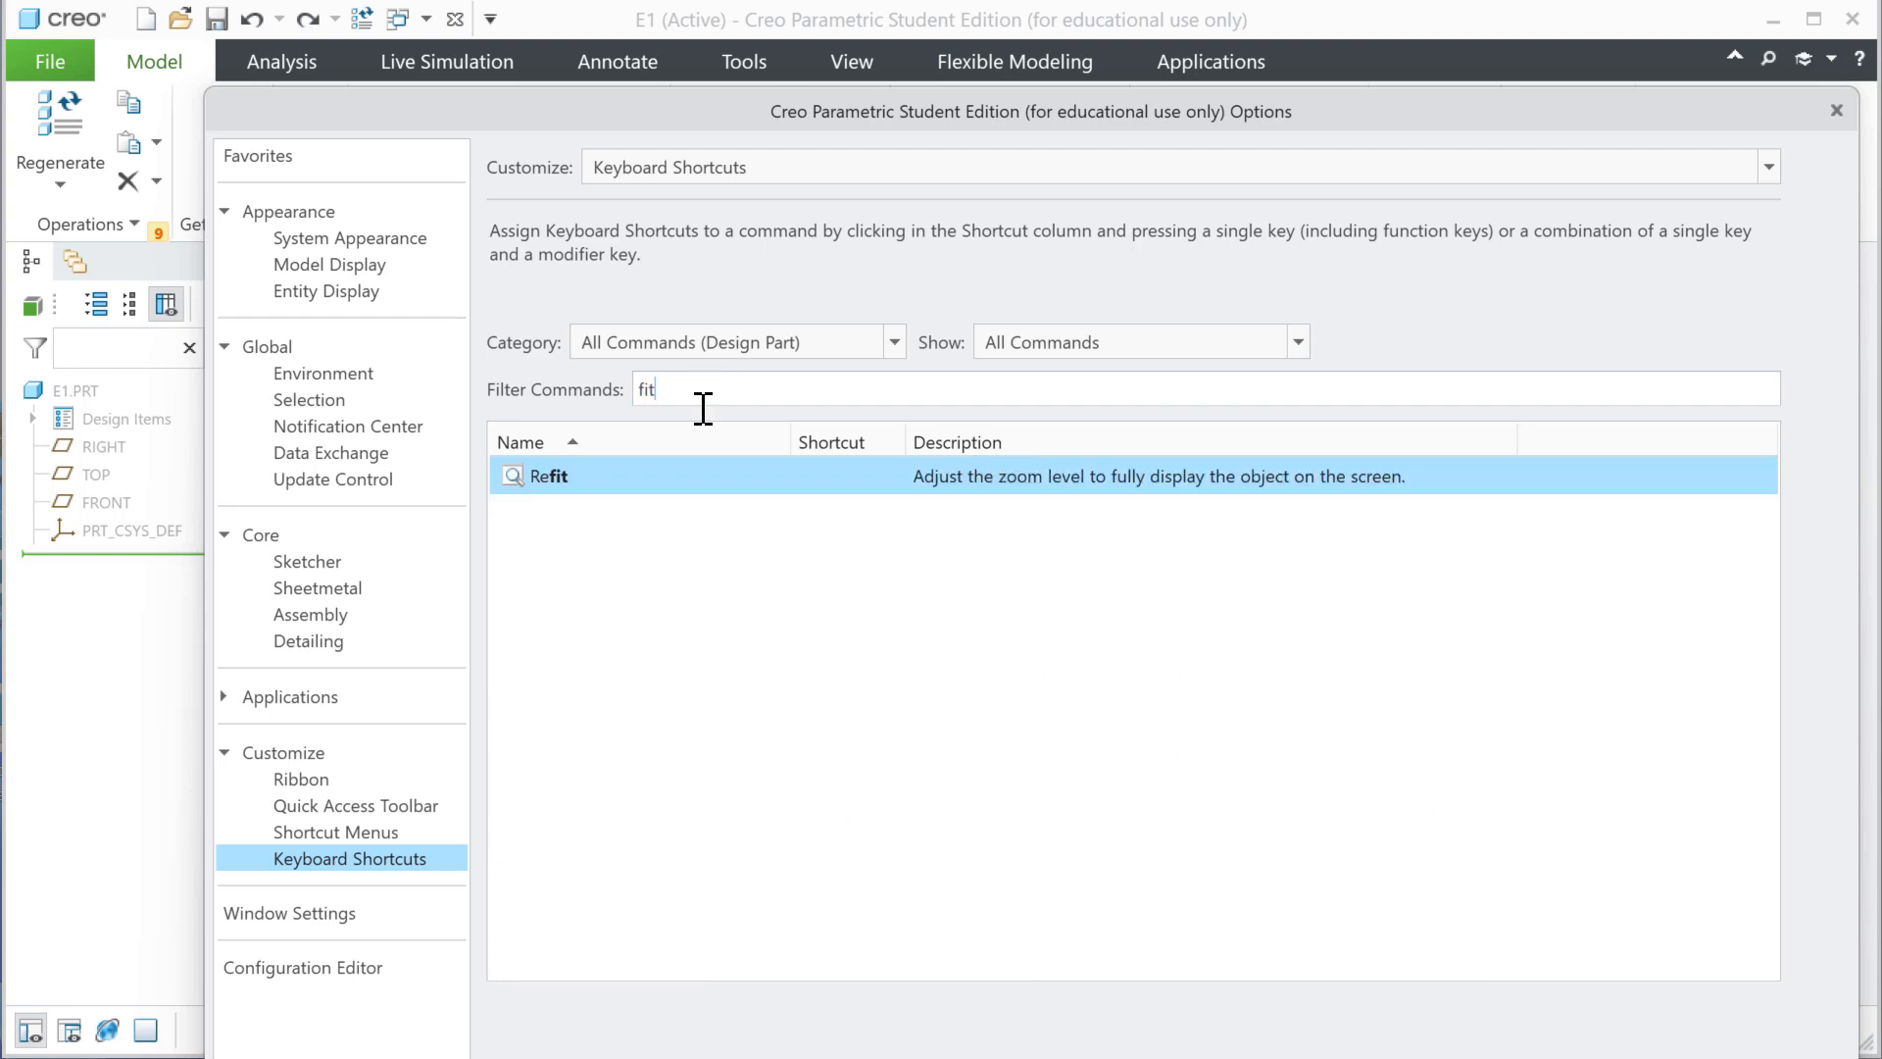
{"action": "left_click", "coordinate": [553, 477]}
{"action": "left_click", "coordinate": [832, 476]}
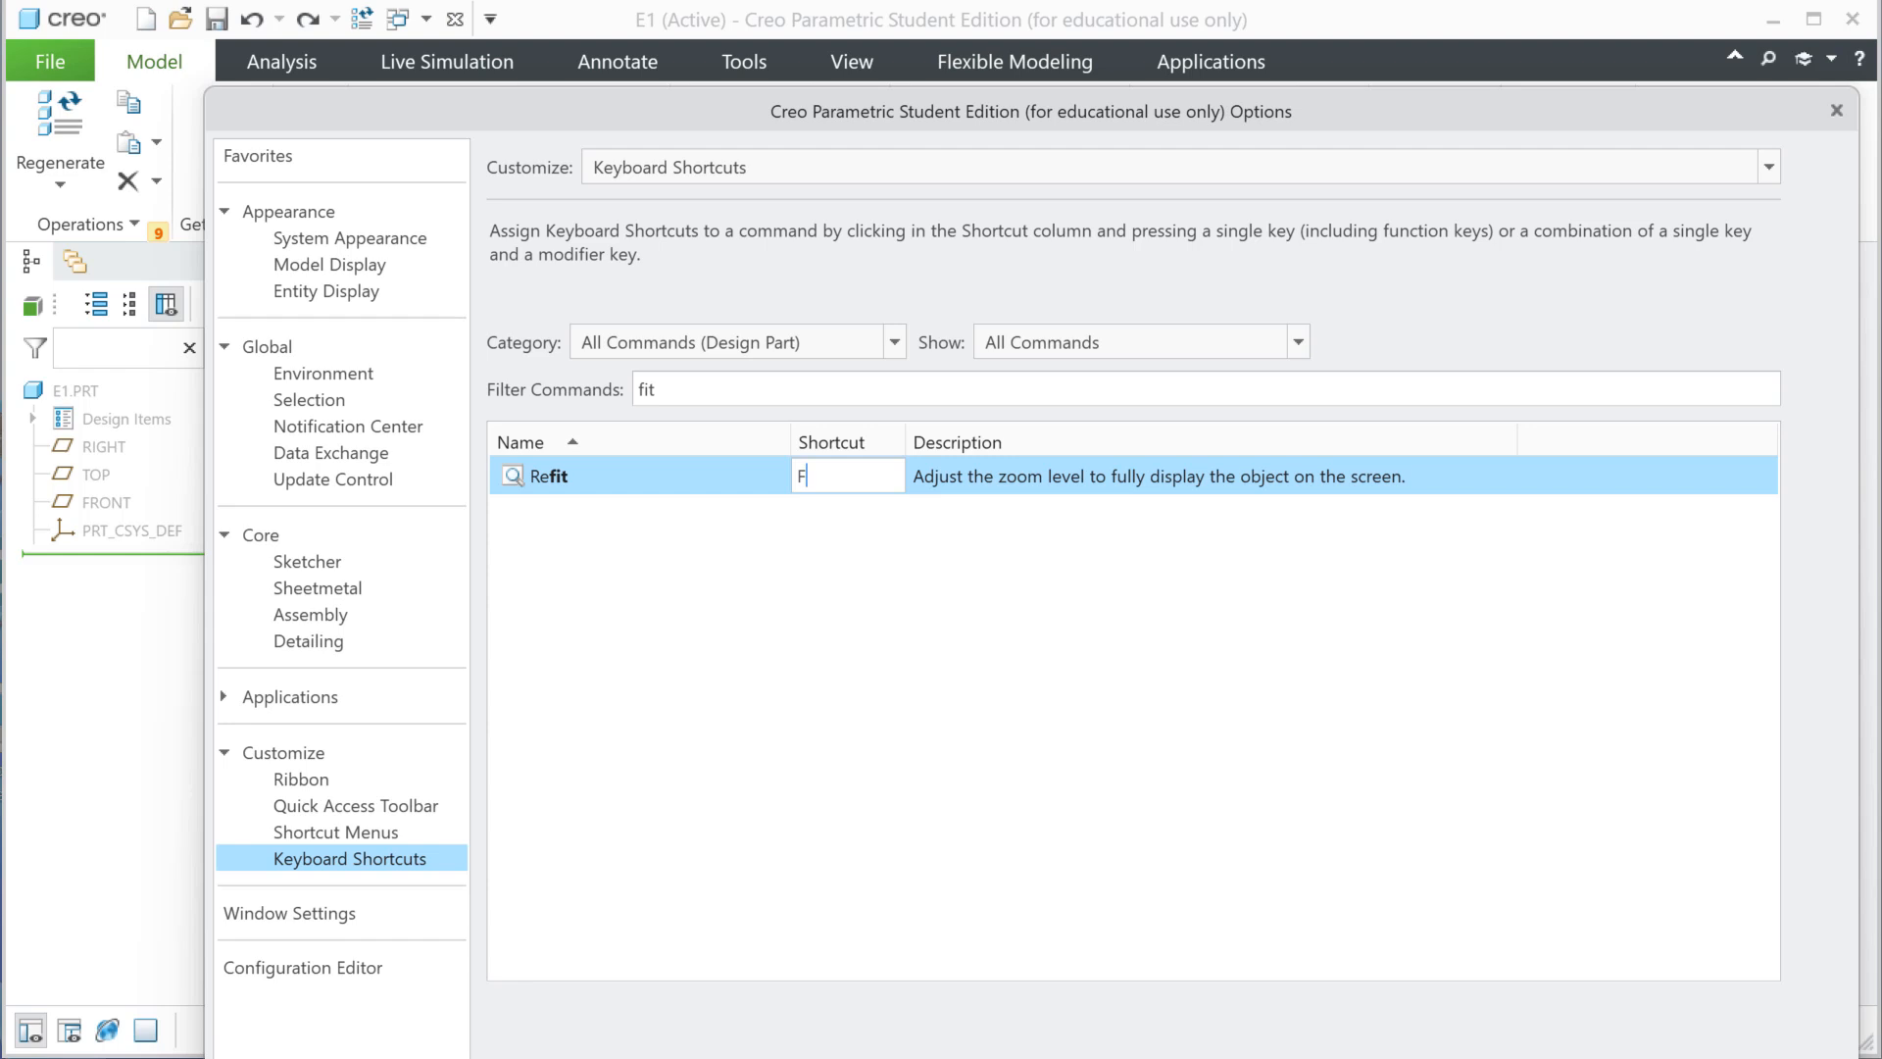
- Accept the changed options and save the settings to the configuration file config.pro in the public Documents folder
{"action": "left_click_drag", "start_coordinate": [1268, 111], "coordinate": [1181, 0]}
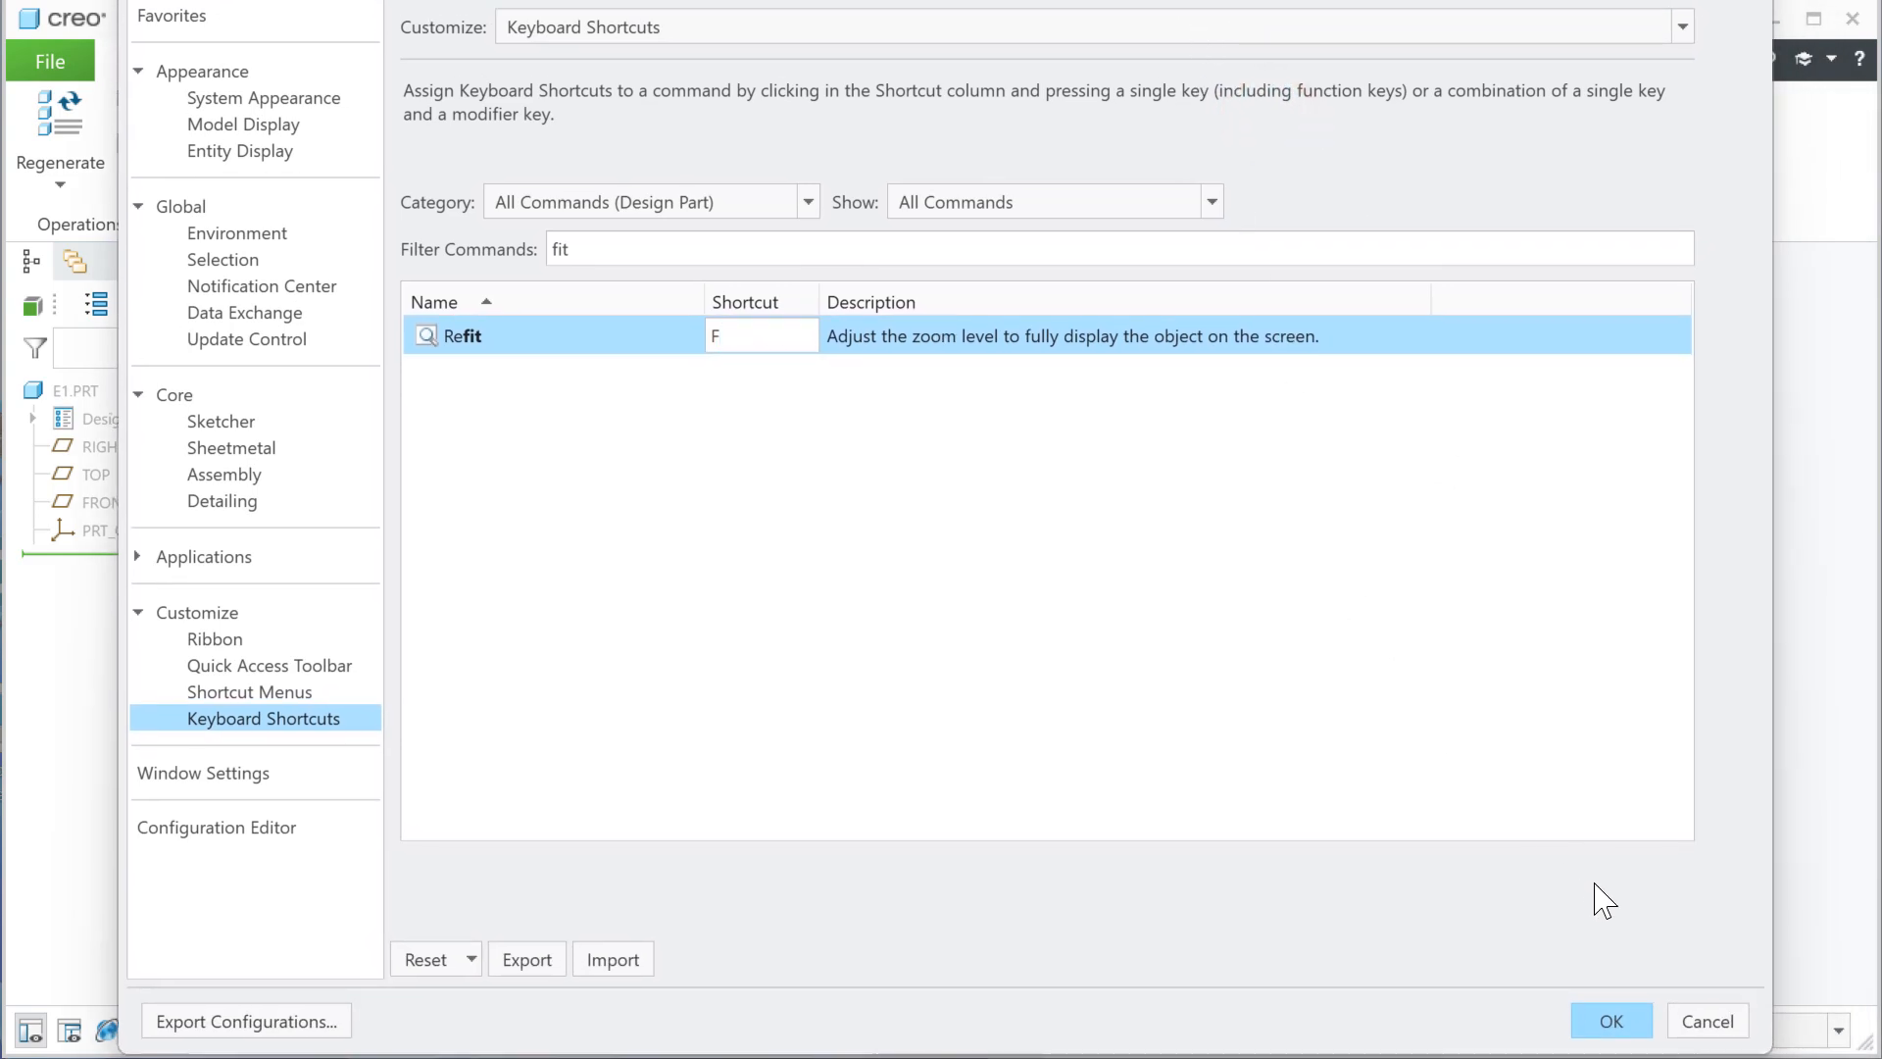
{"action": "left_click", "coordinate": [1609, 1021]}
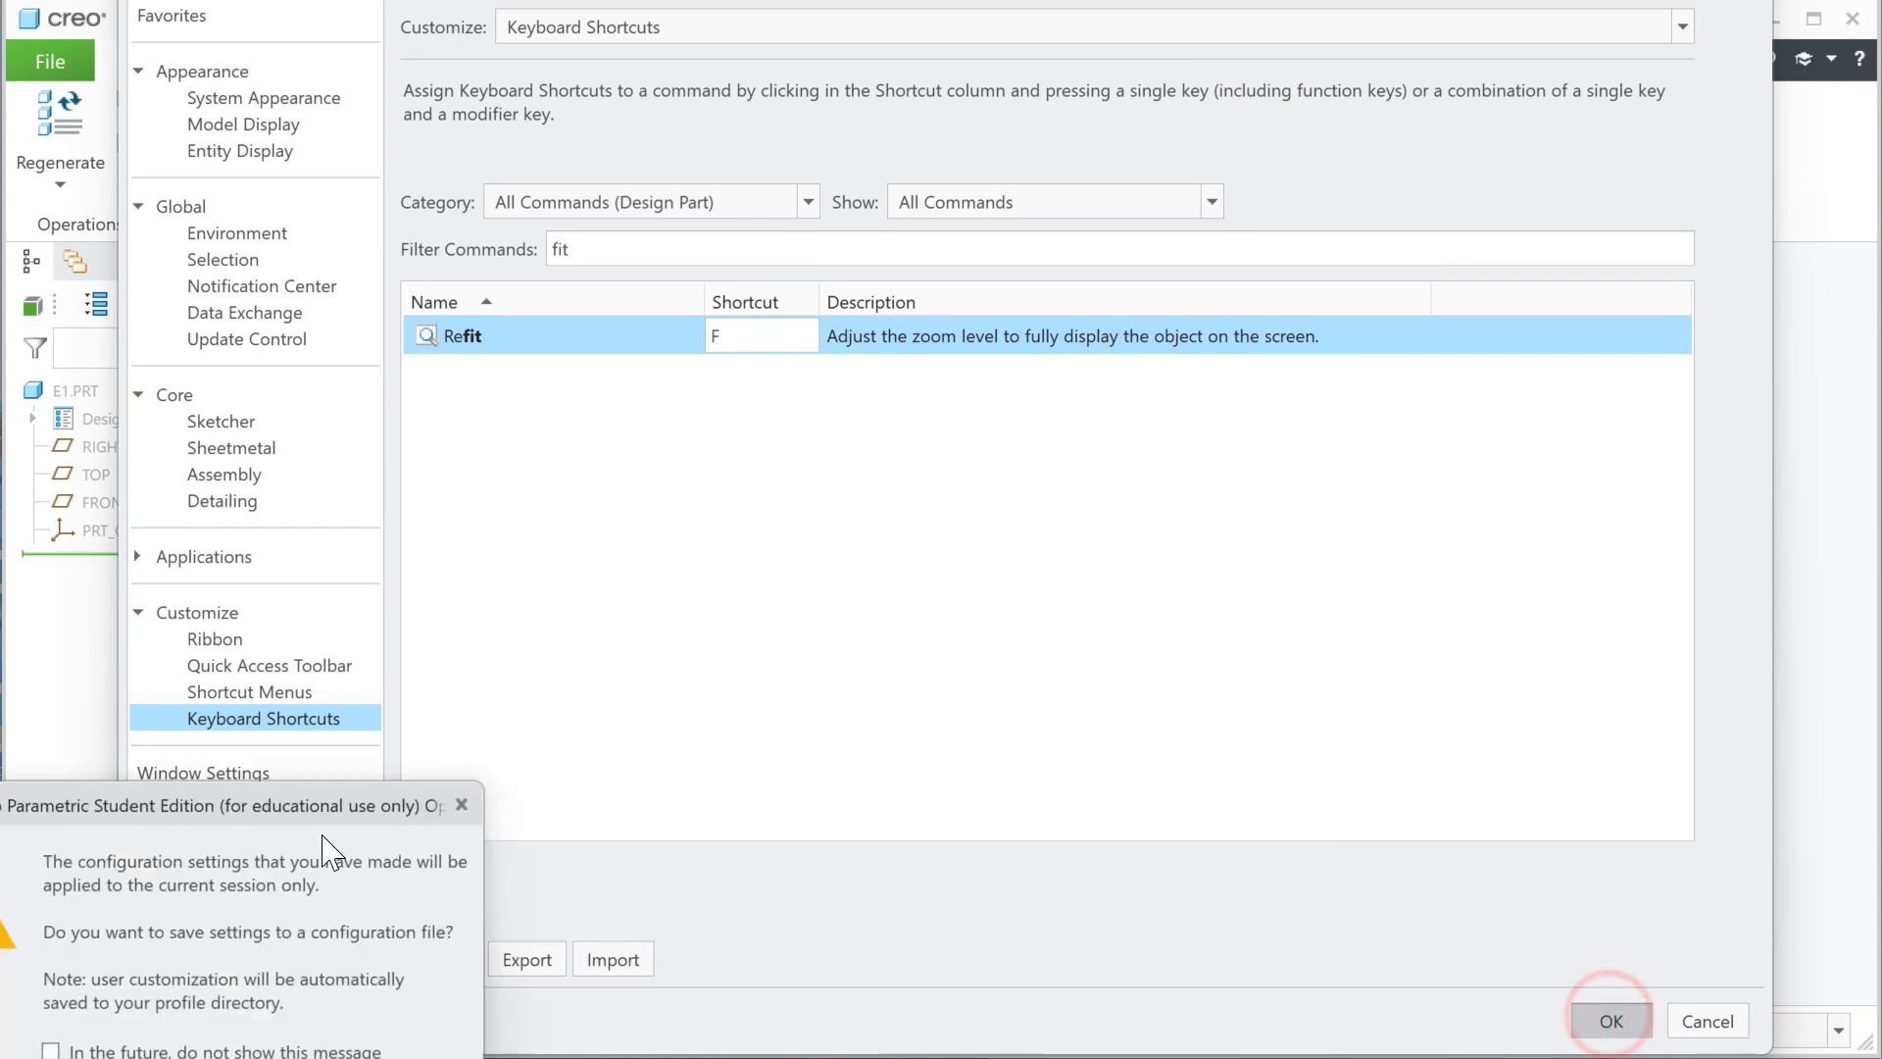
{"action": "left_click_drag", "start_coordinate": [284, 805], "coordinate": [981, 587]}
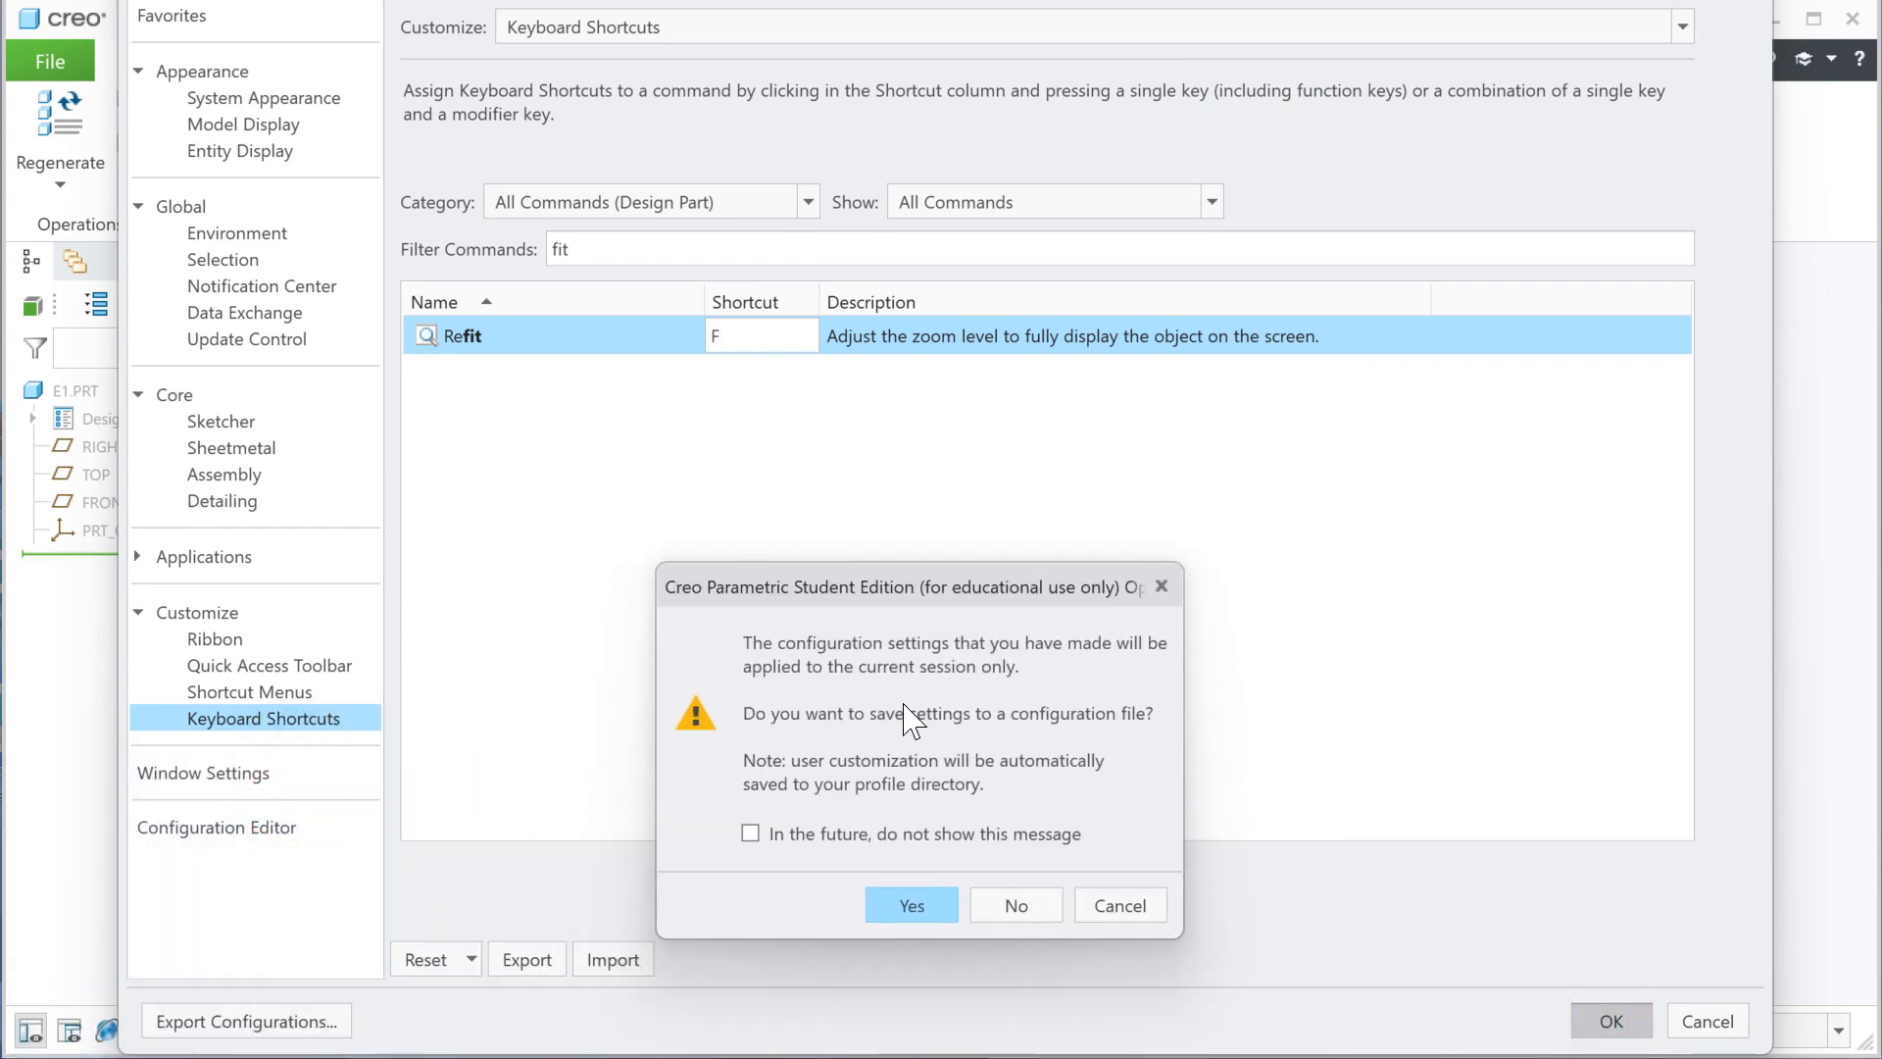
{"action": "left_click", "coordinate": [912, 905]}
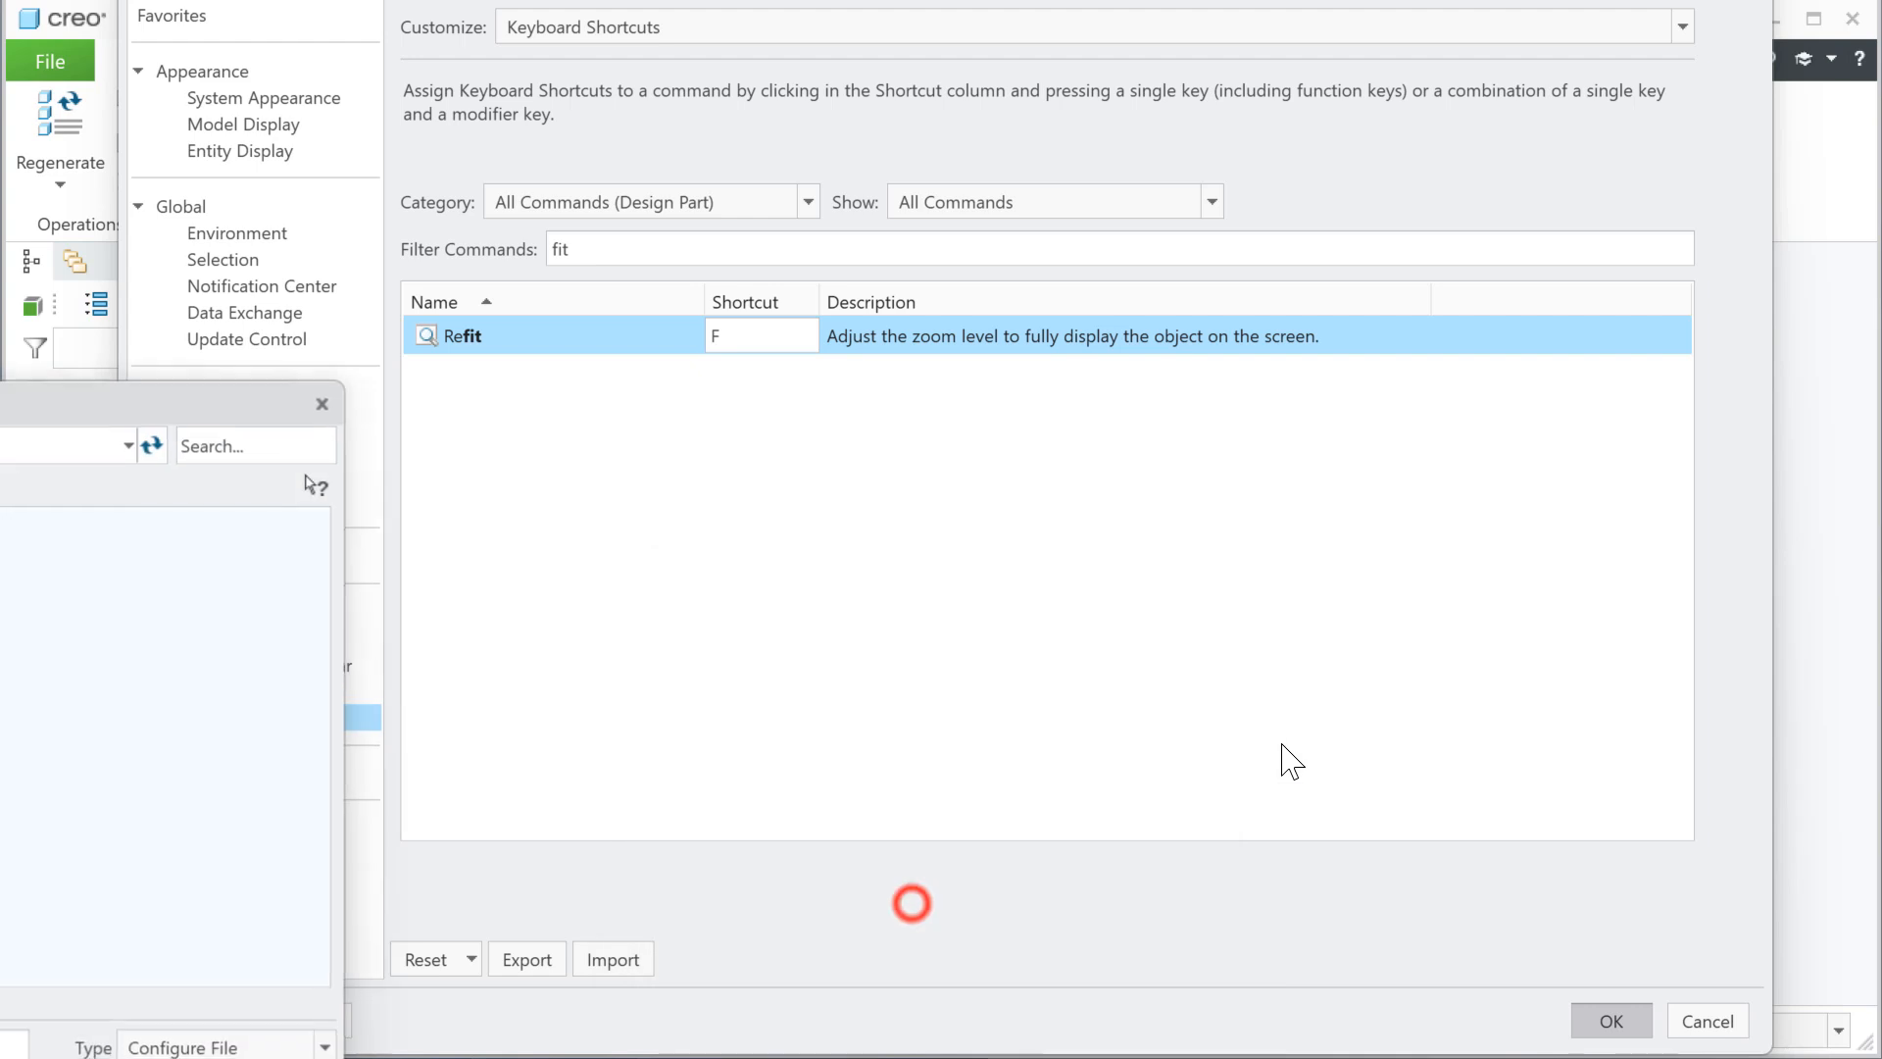
{"action": "left_click_drag", "start_coordinate": [0, 388], "coordinate": [1129, 237]}
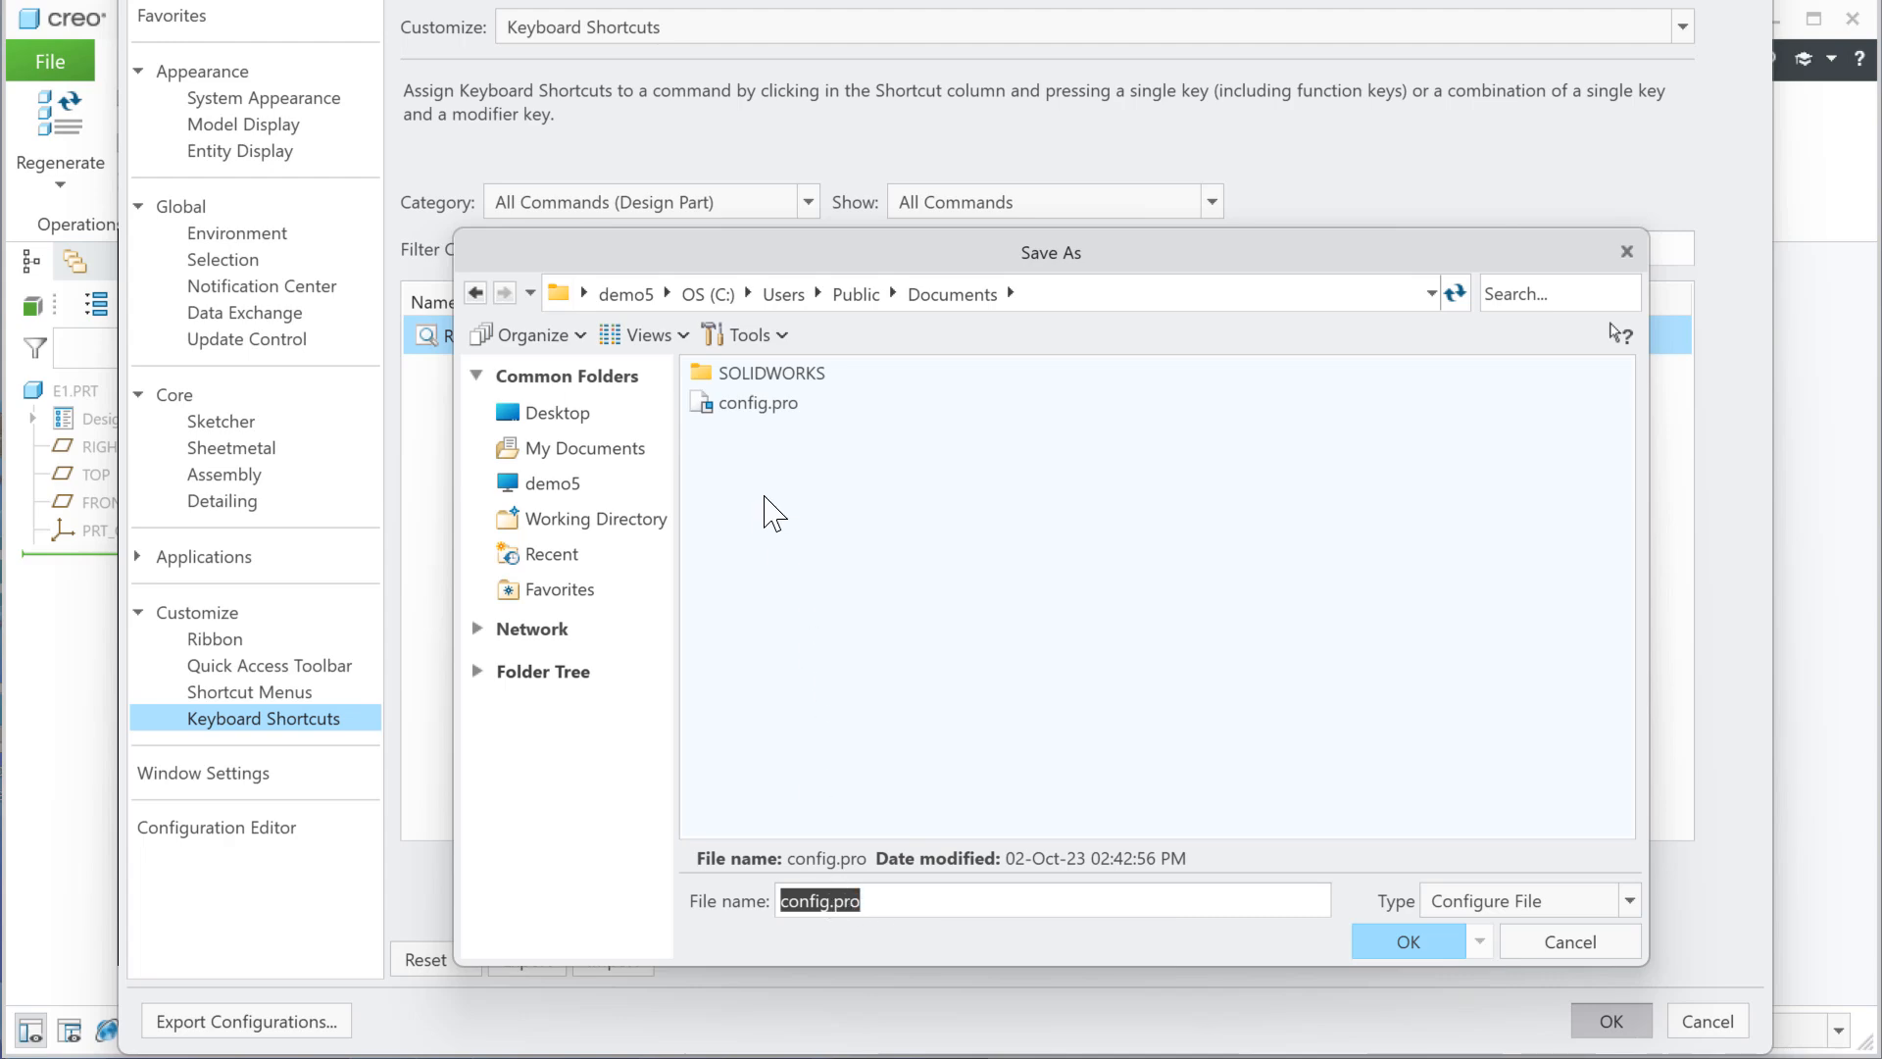
{"action": "left_click", "coordinate": [1408, 941]}
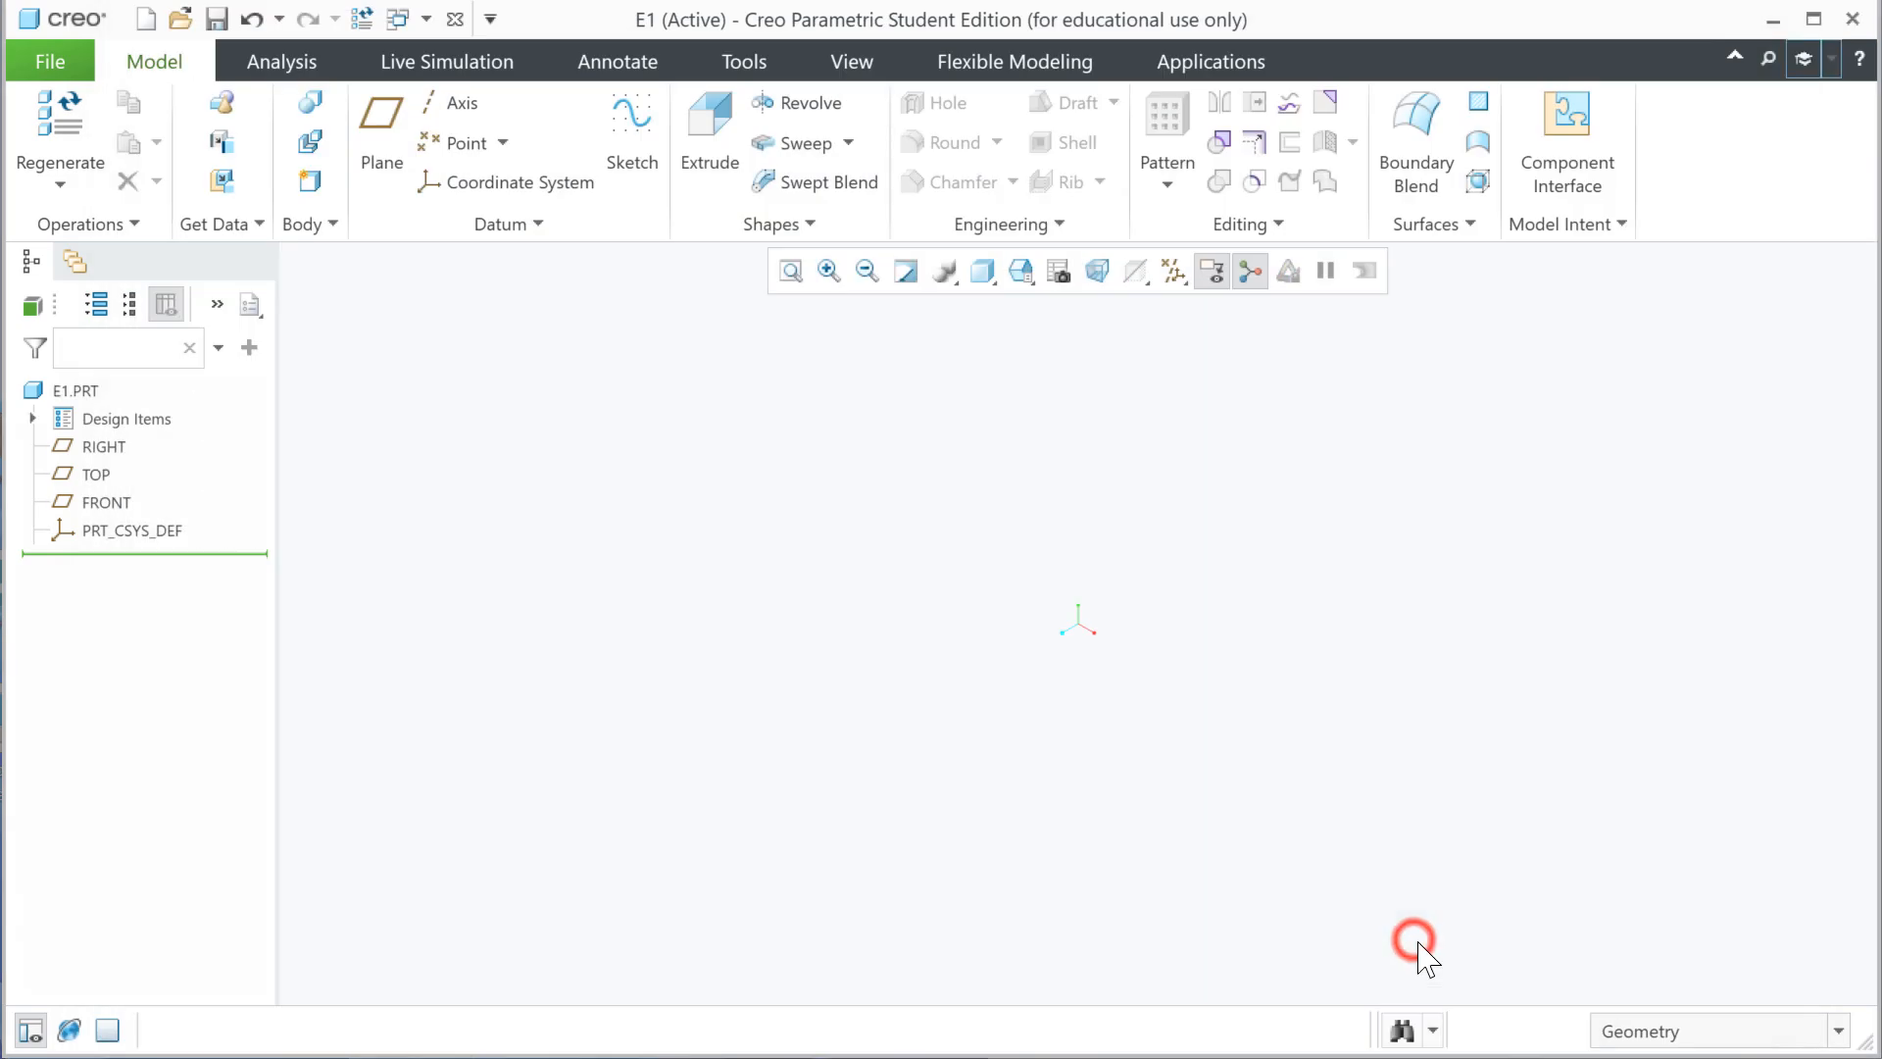
- Start a new sketch on the FRONT plane
{"action": "left_click", "coordinate": [840, 585]}
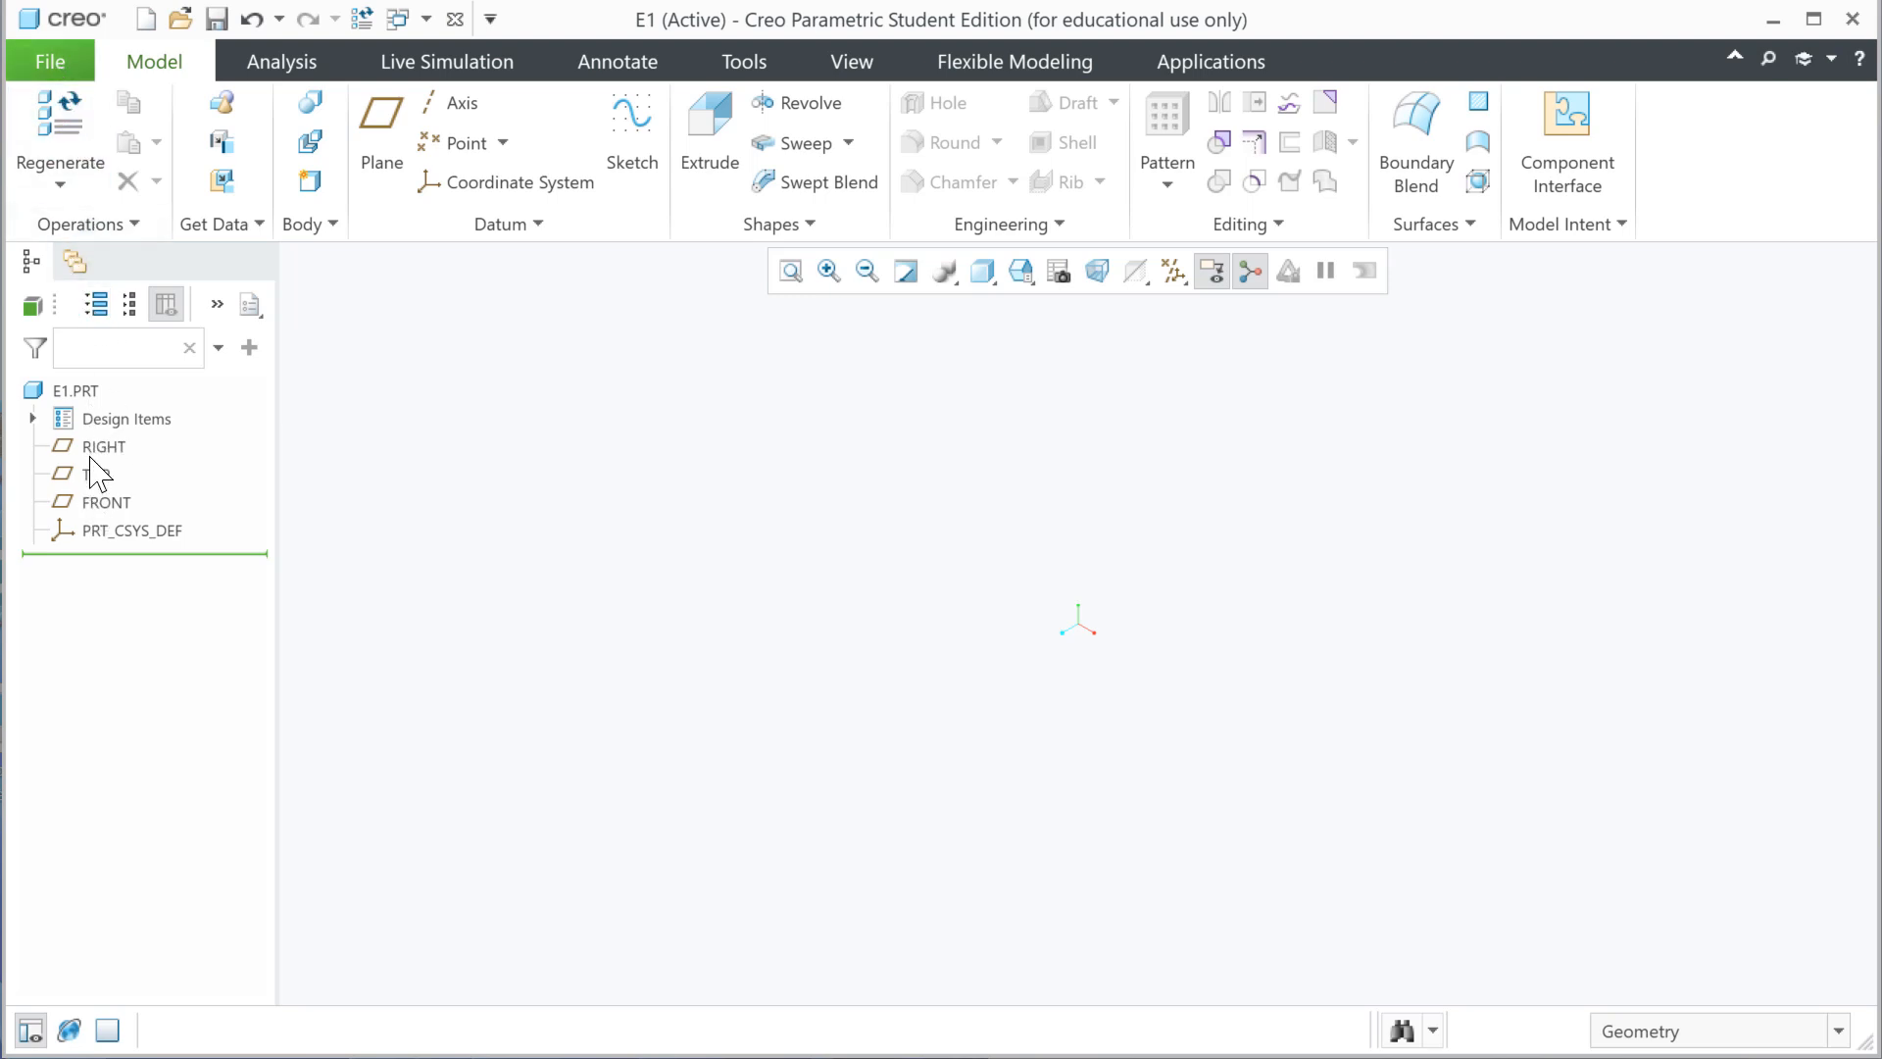
{"action": "left_click", "coordinate": [98, 504]}
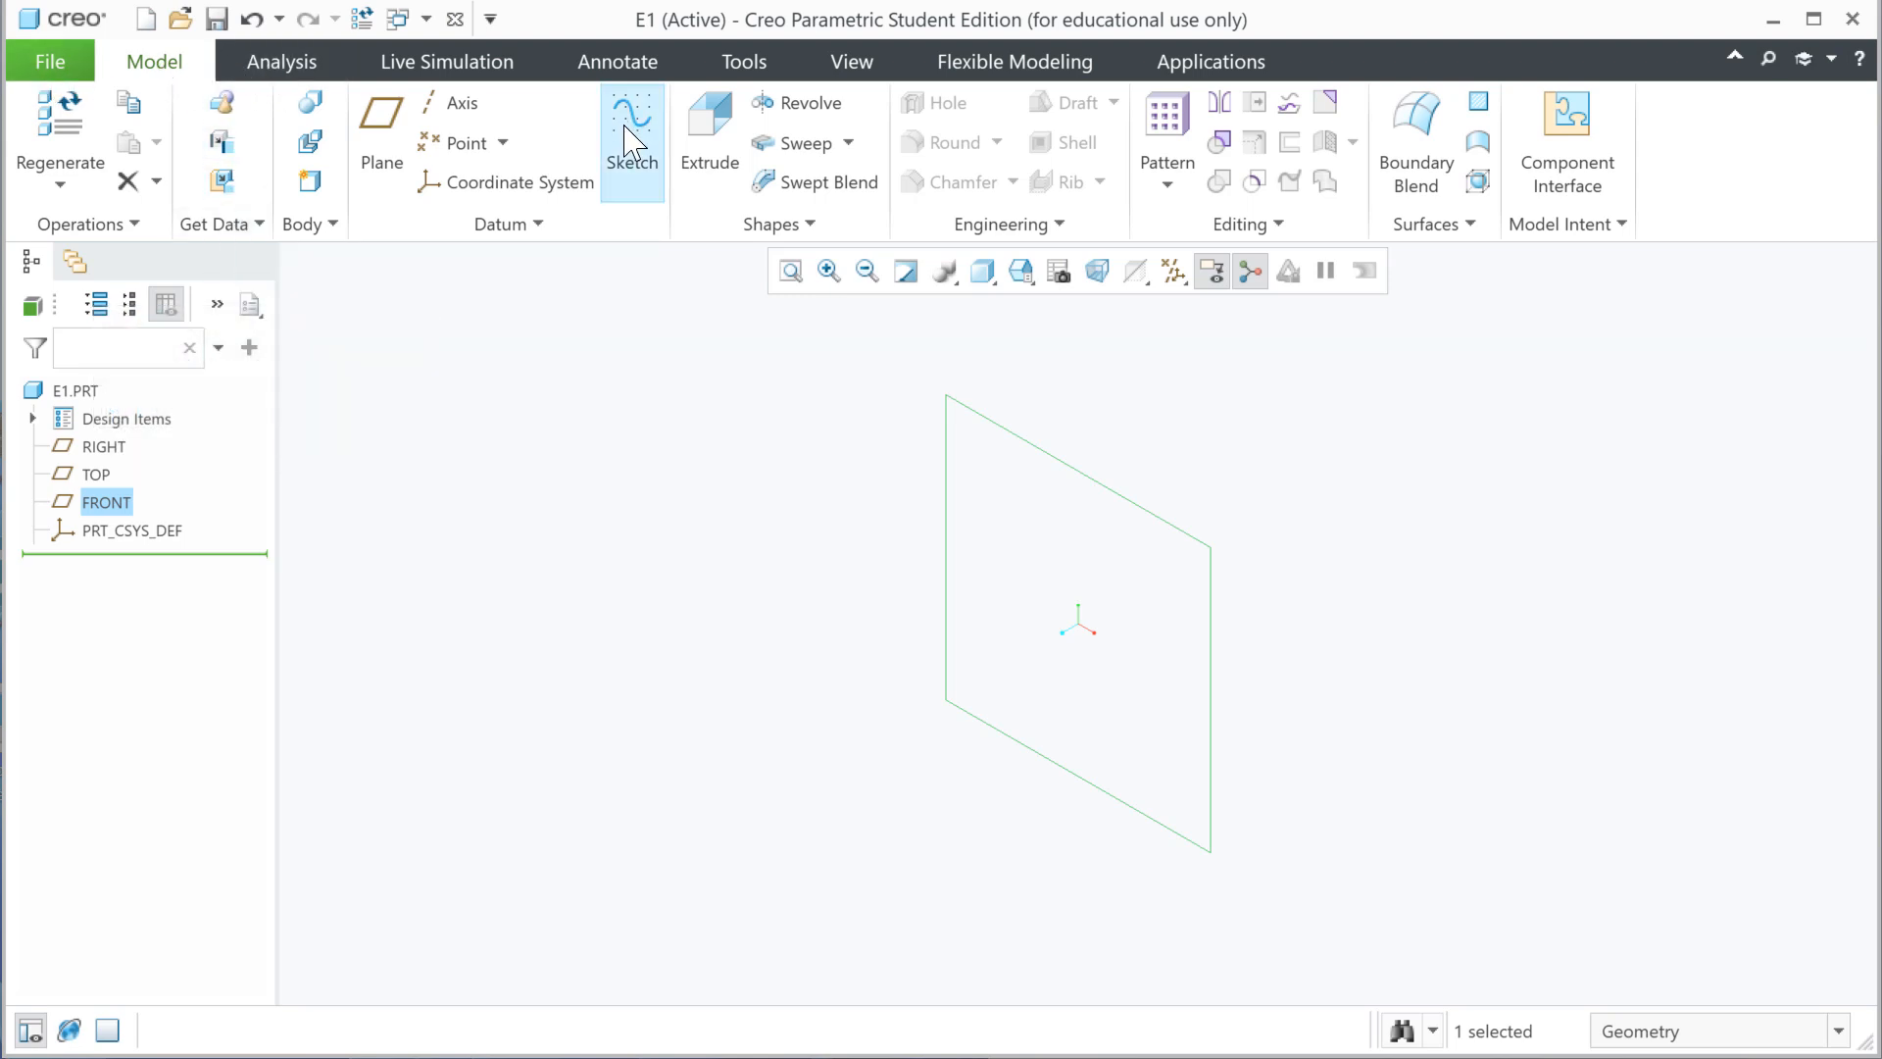
{"action": "left_click", "coordinate": [638, 187]}
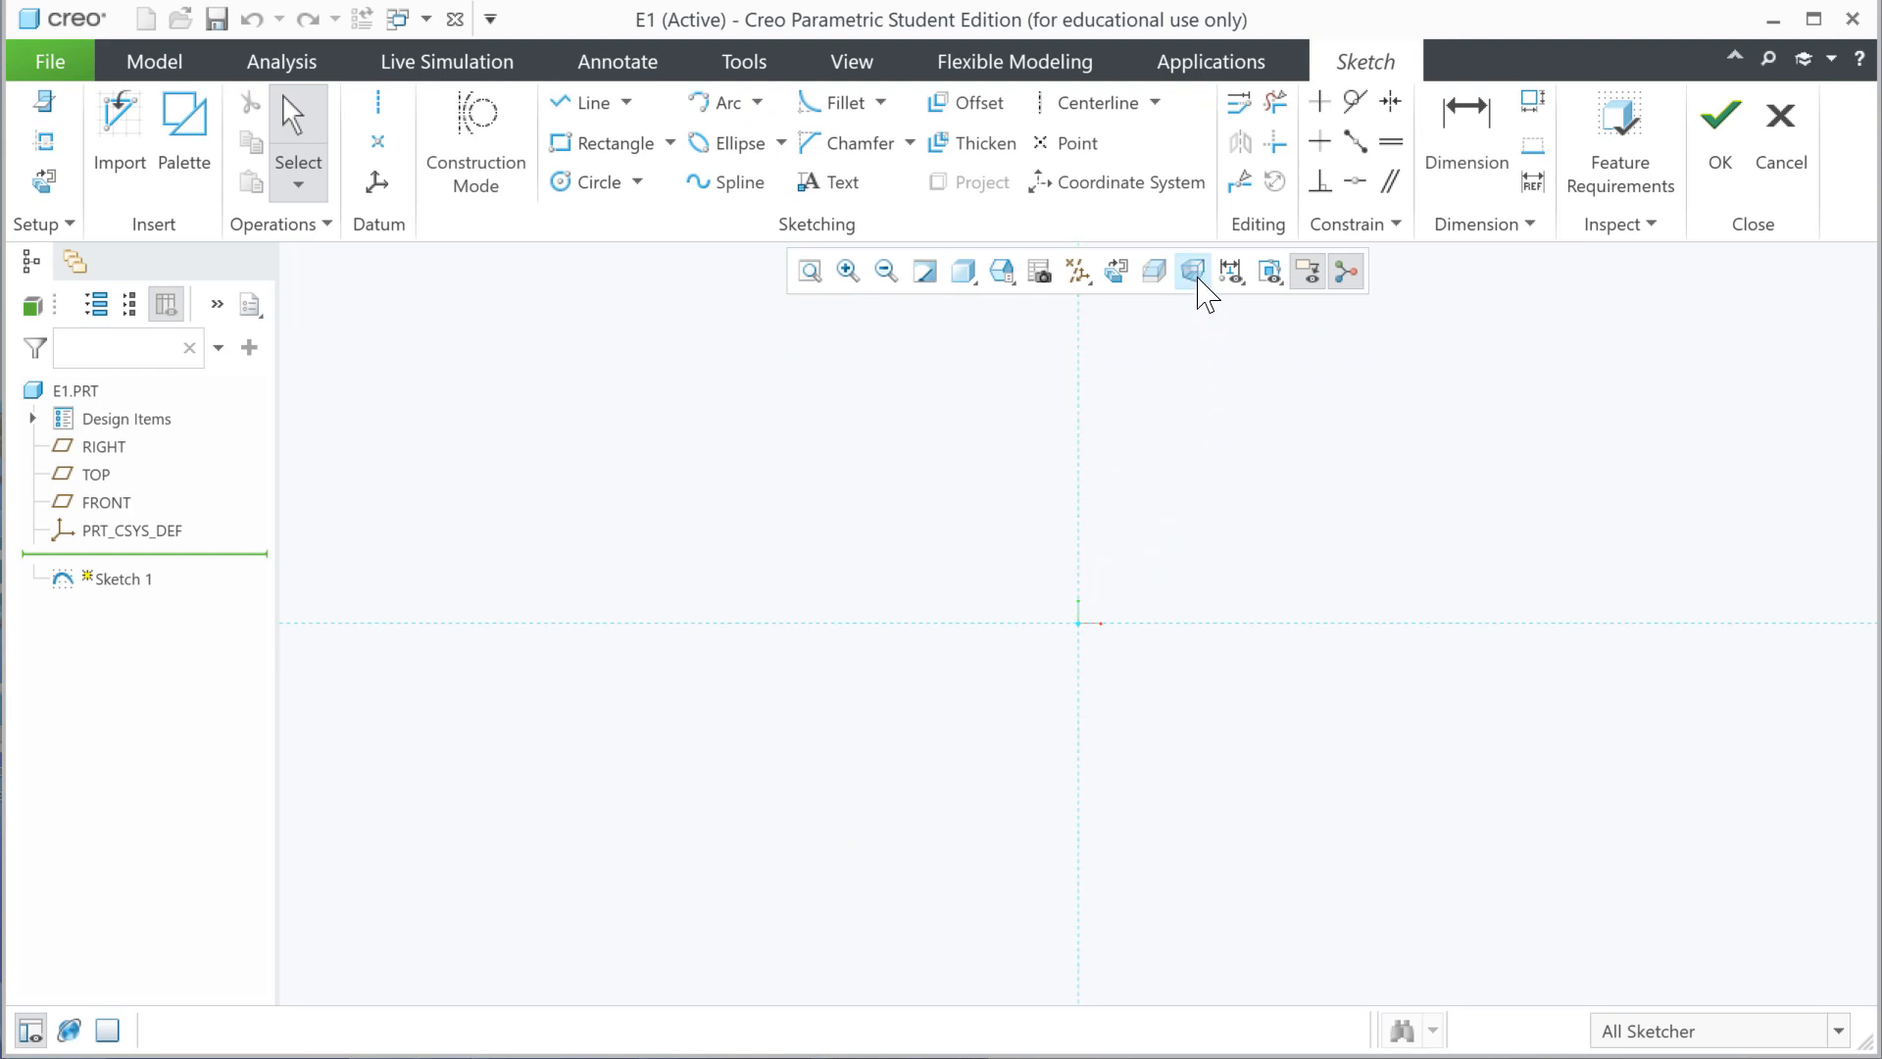
- Turn the display of all datum axes, points, coordinate systems and planes on and back off
{"action": "left_click", "coordinate": [1079, 272]}
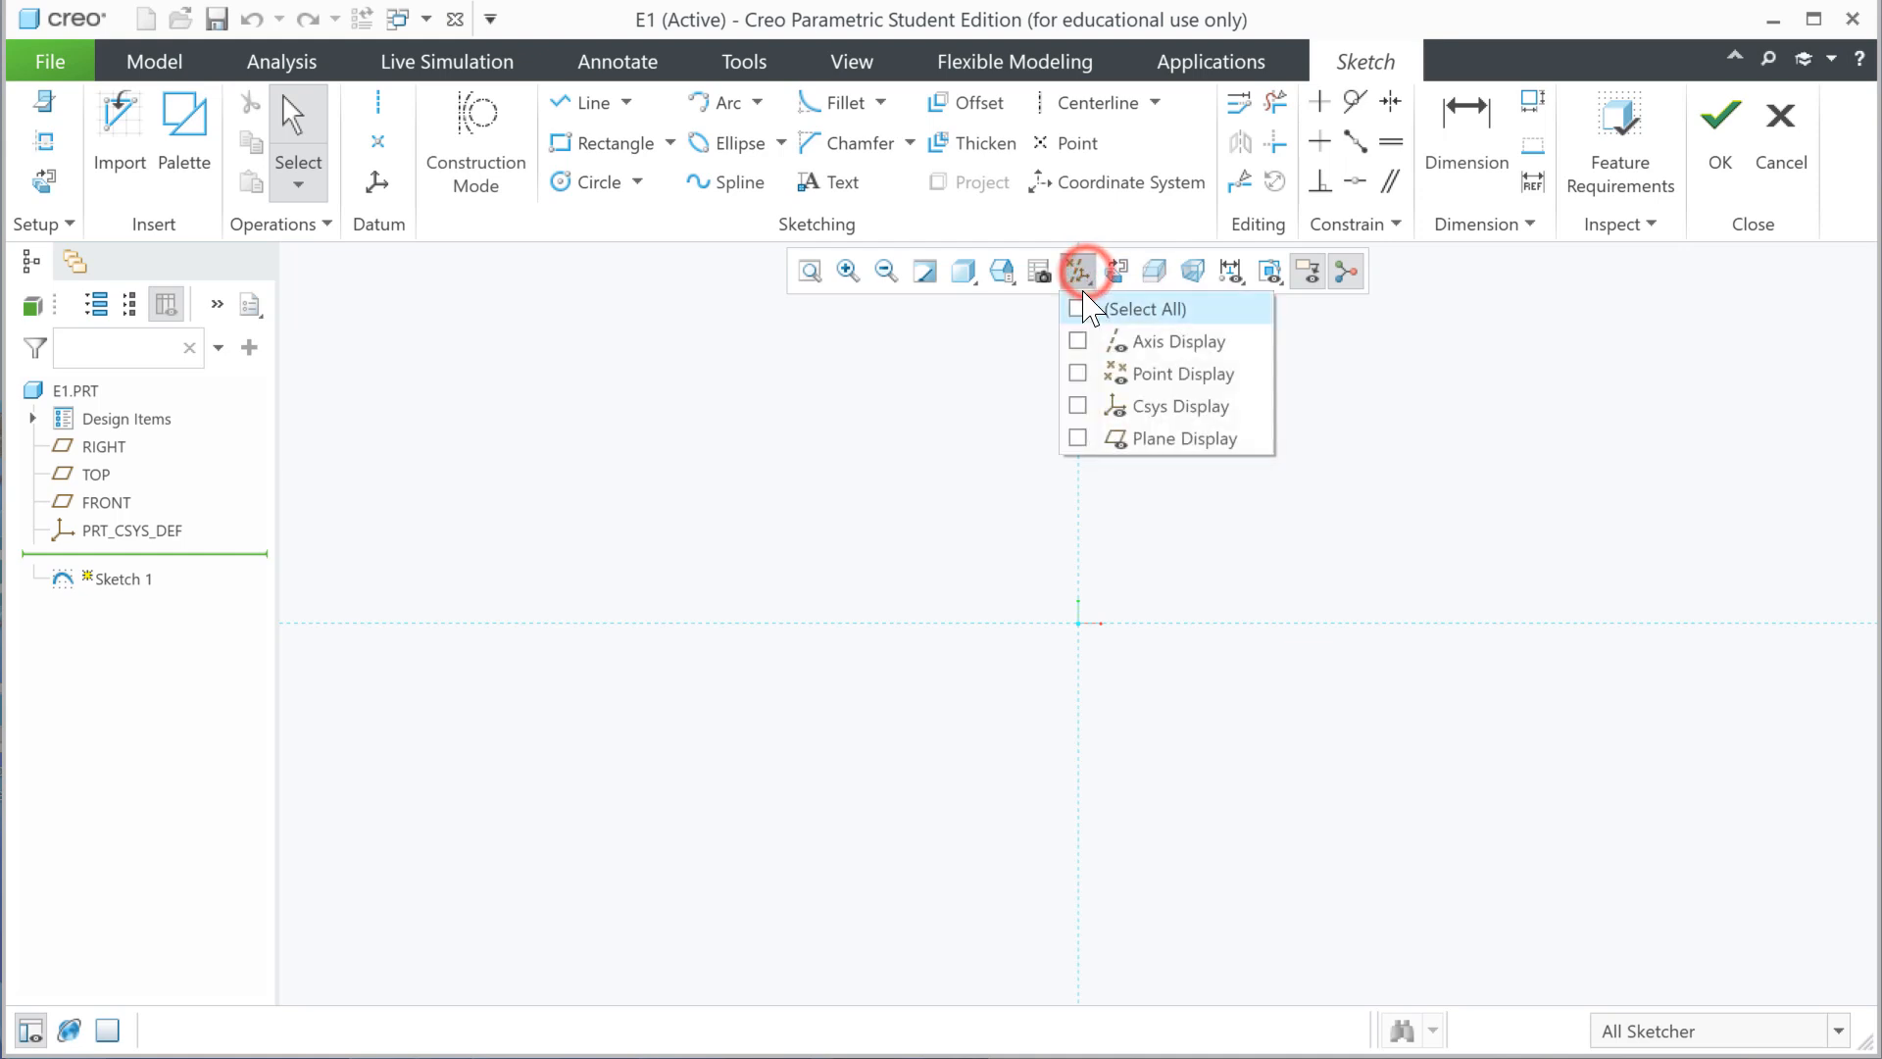
{"action": "left_click", "coordinate": [1079, 308]}
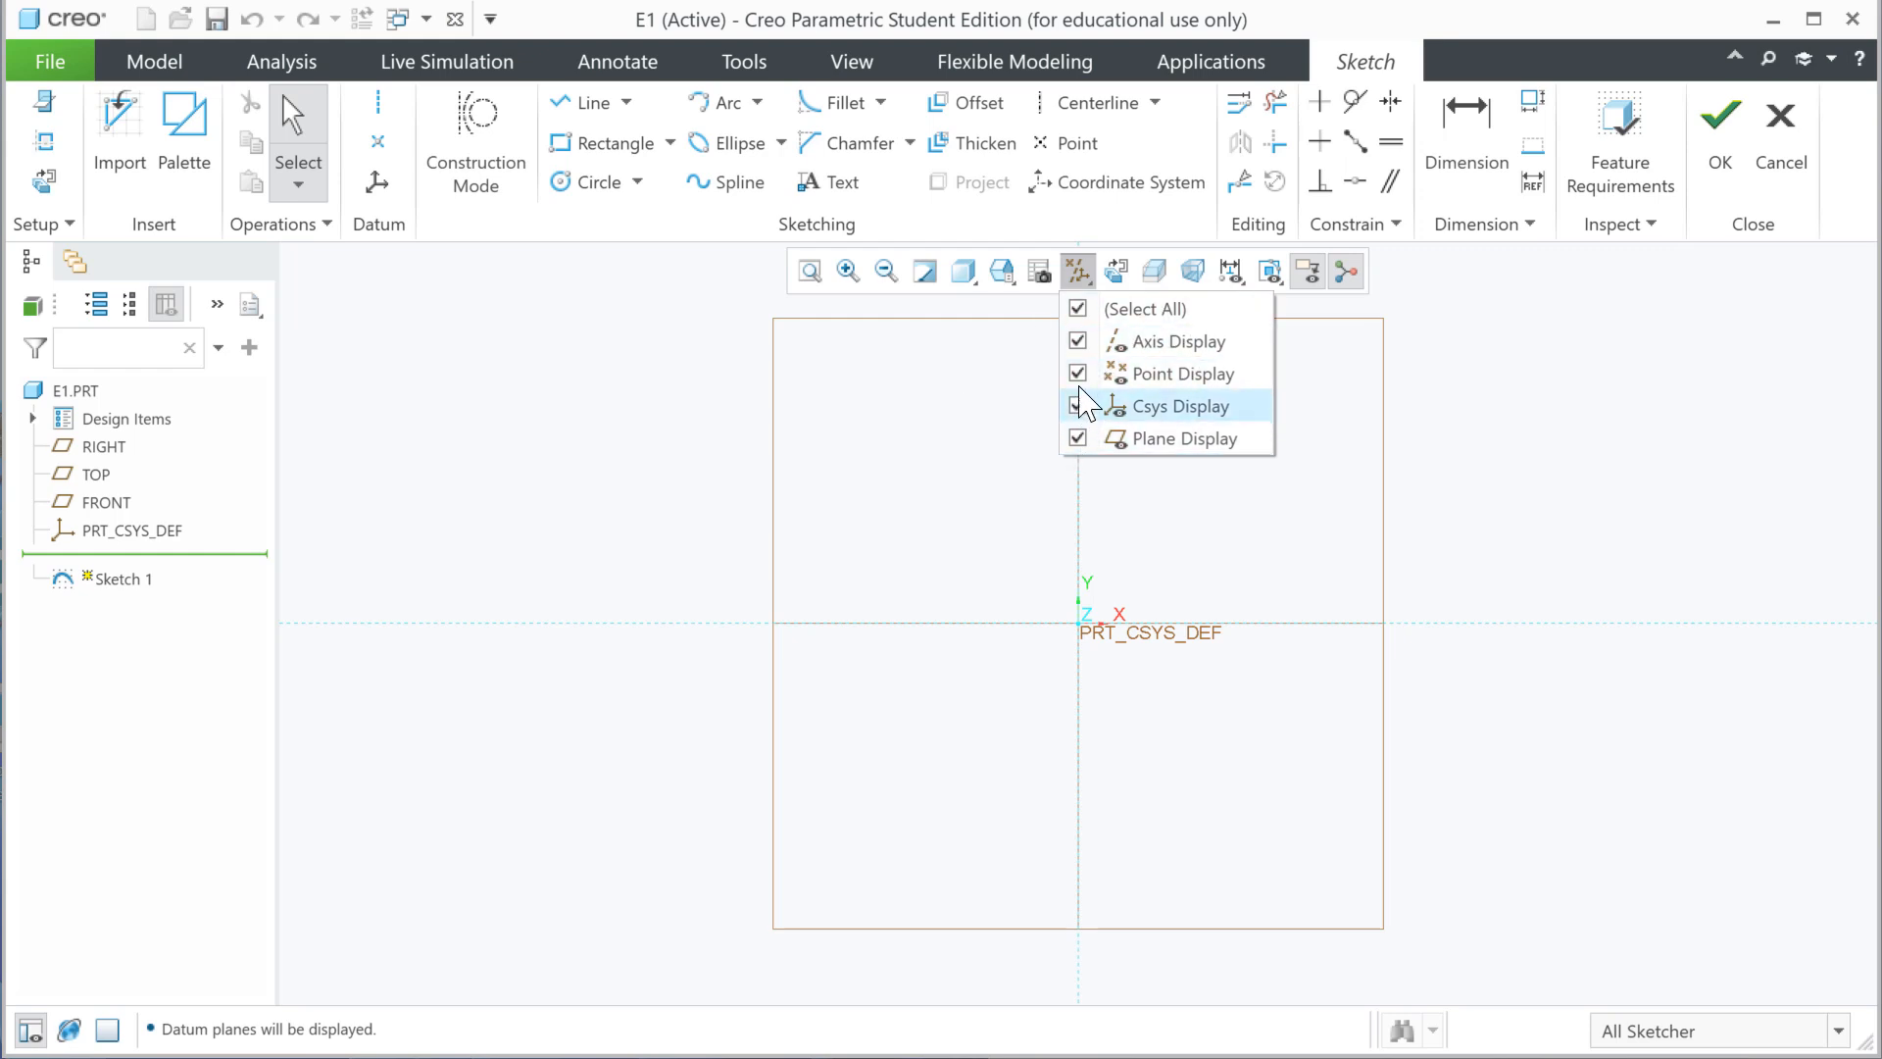
{"action": "left_click", "coordinate": [1078, 308]}
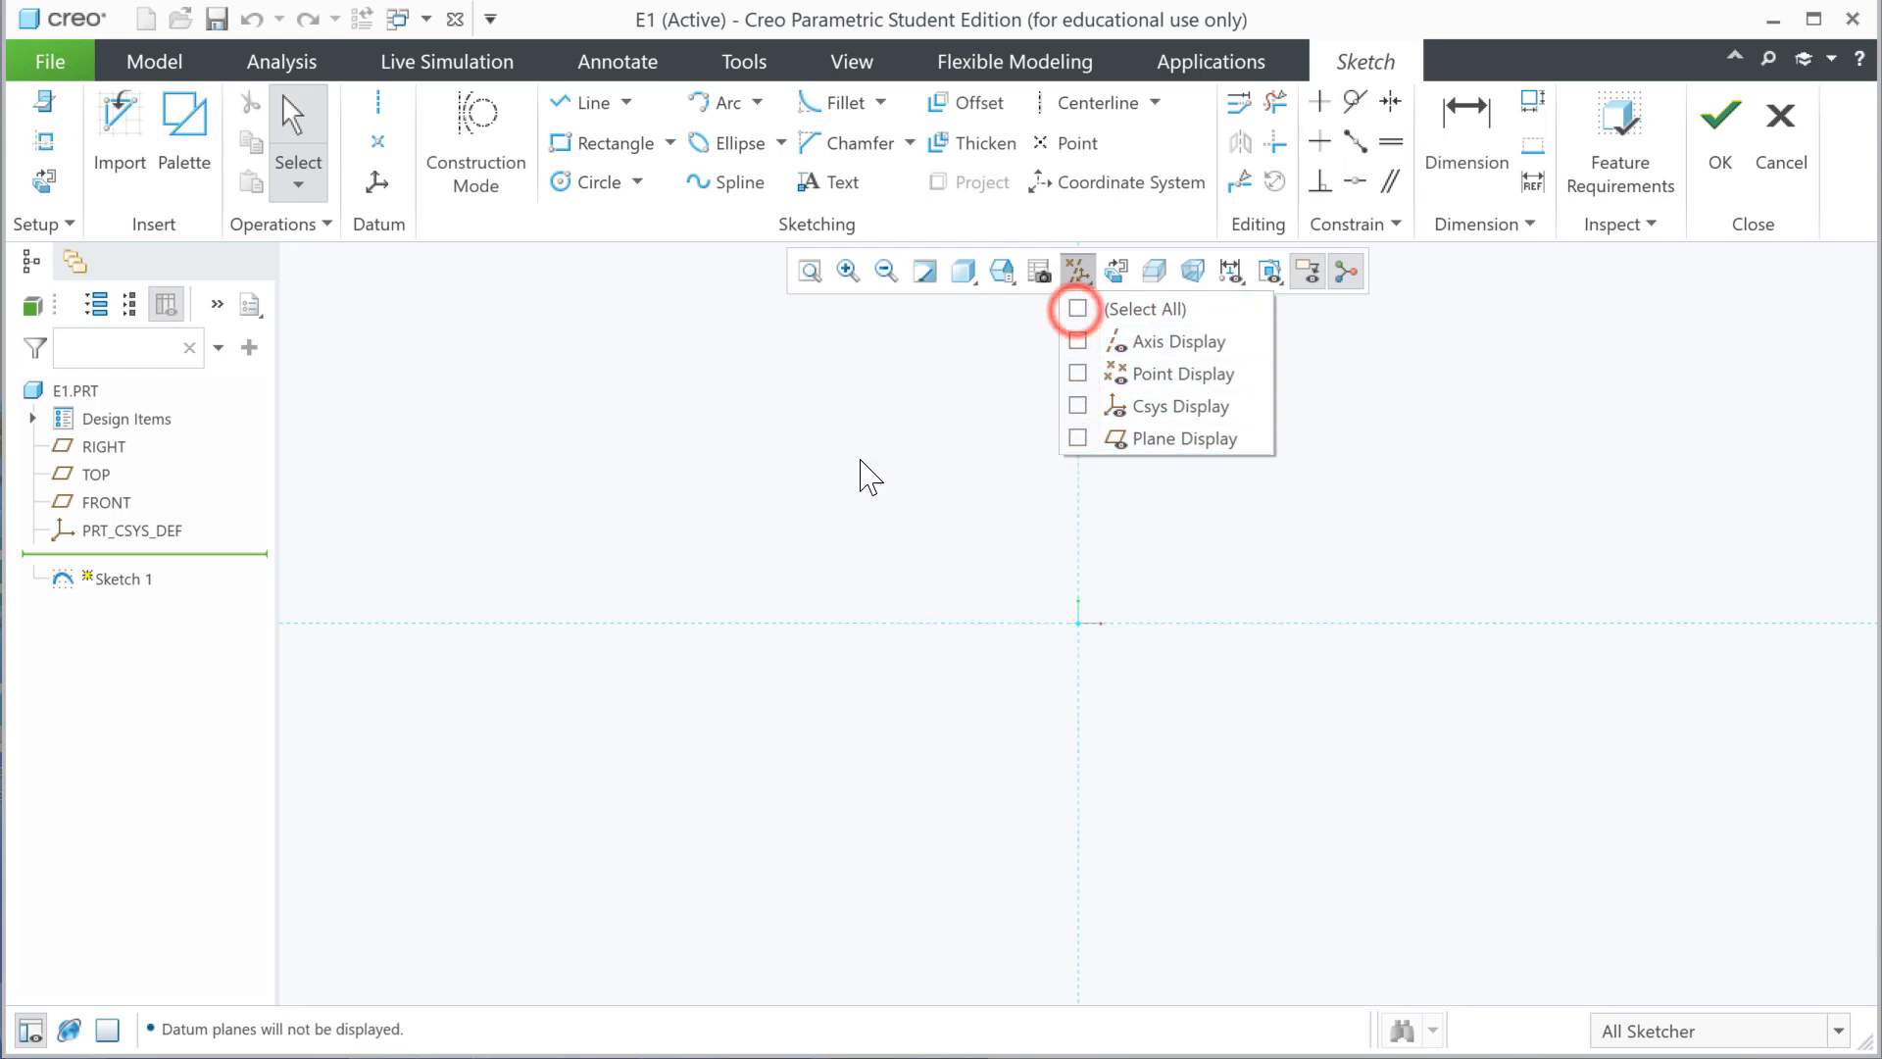
{"action": "left_click", "coordinate": [835, 468]}
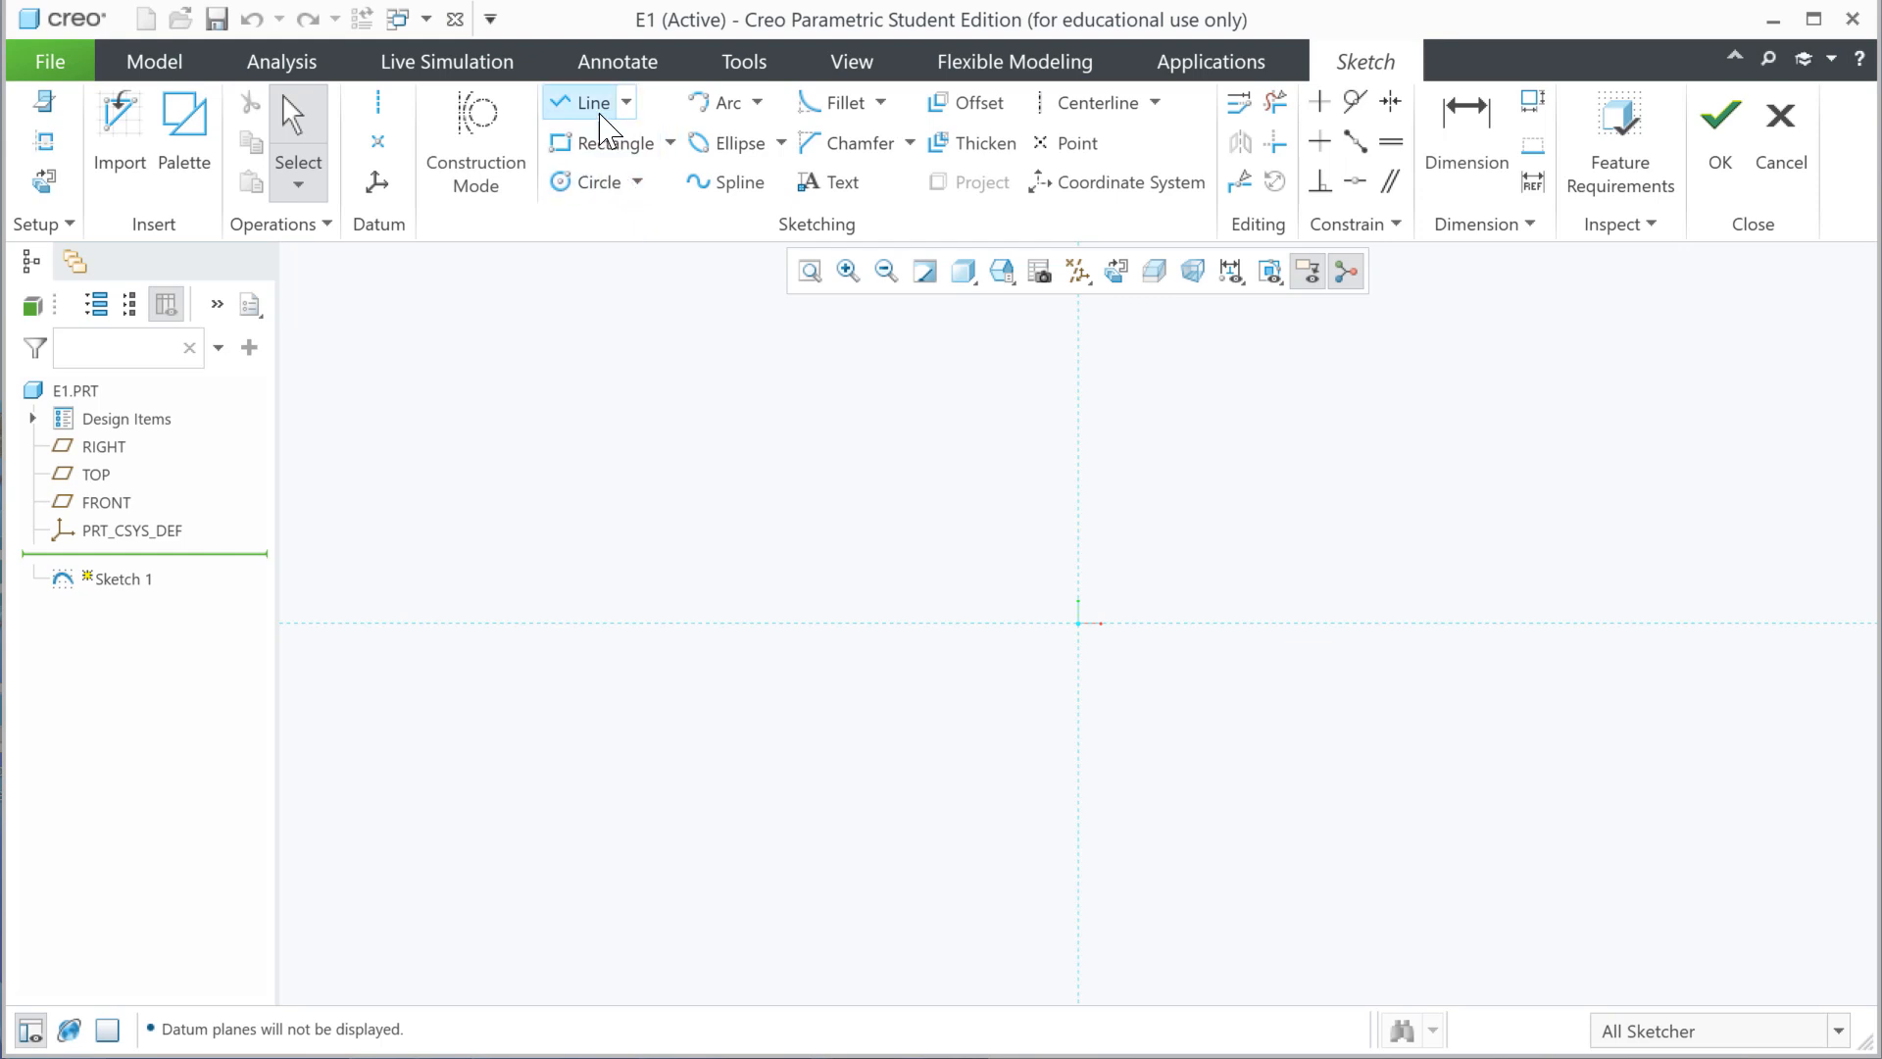
- Sketch a corner rectangle from the origin up into the first quadrant, about 126 wide and 179 high
{"action": "left_click", "coordinate": [626, 101]}
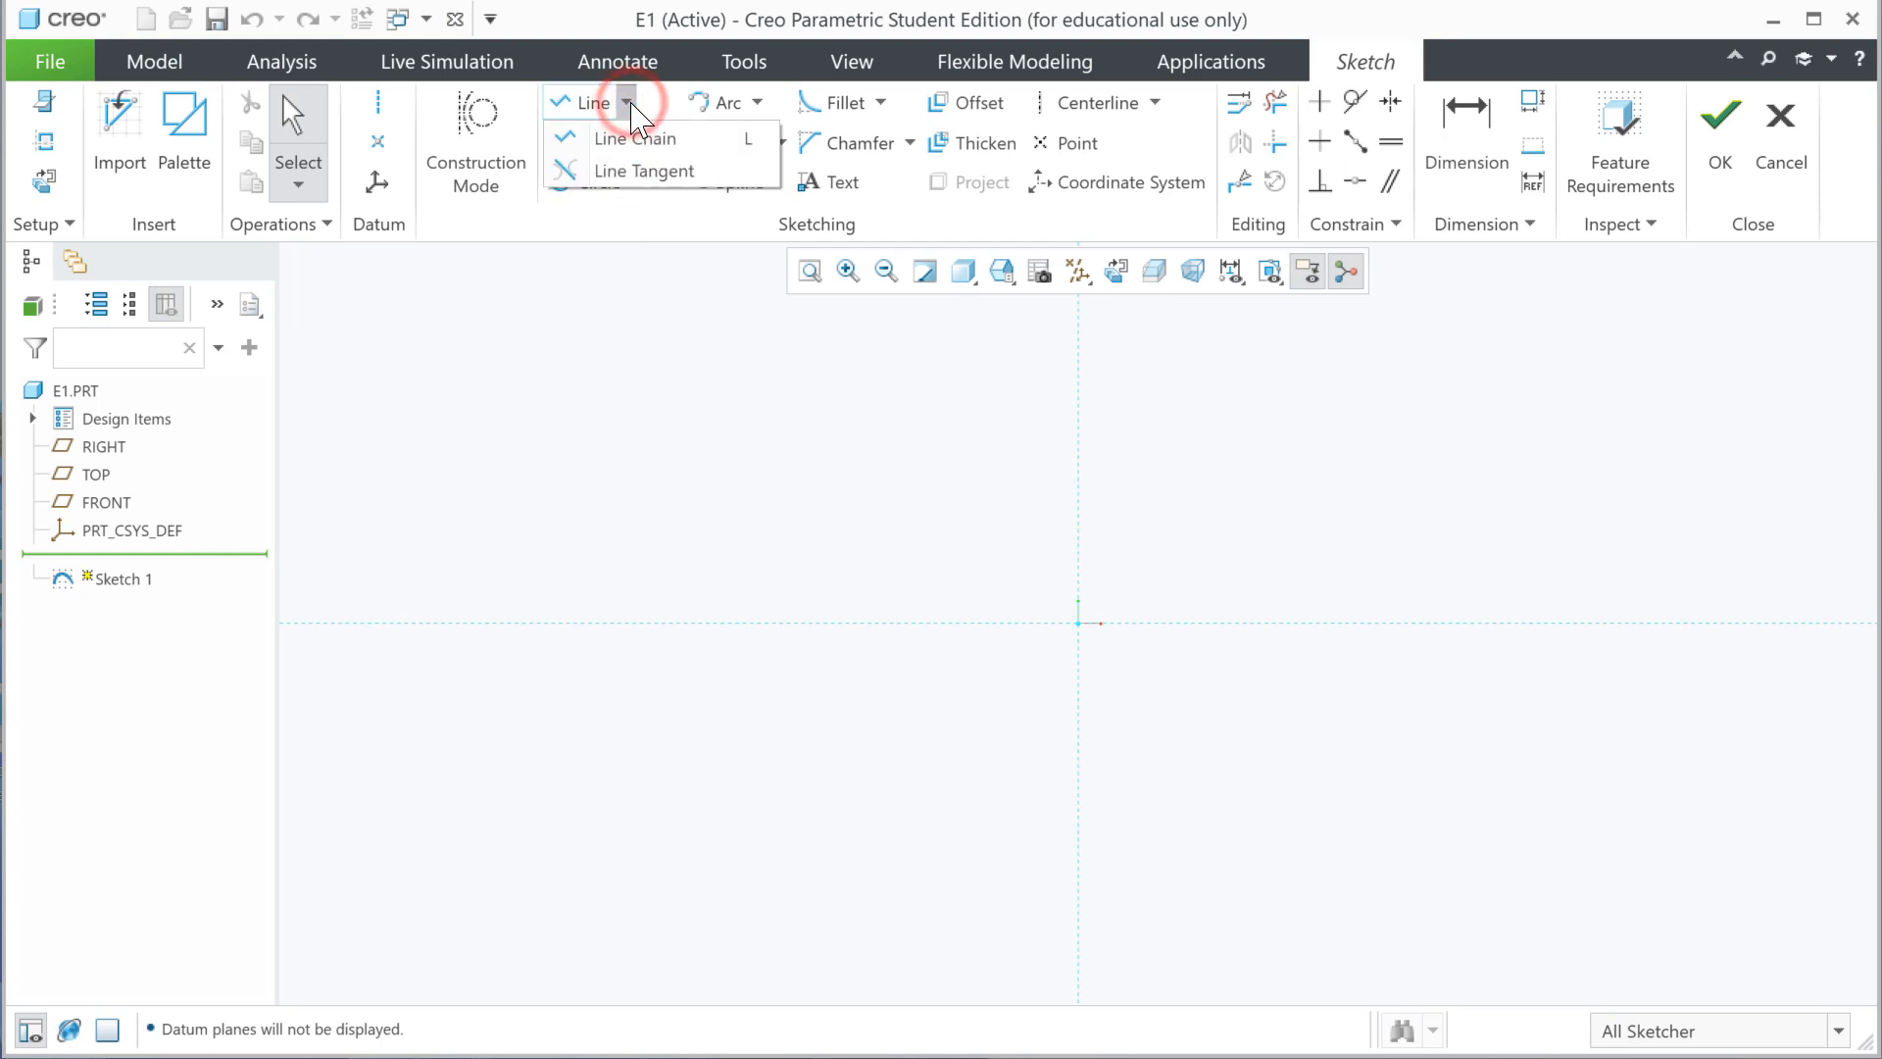
{"action": "left_click", "coordinate": [627, 103]}
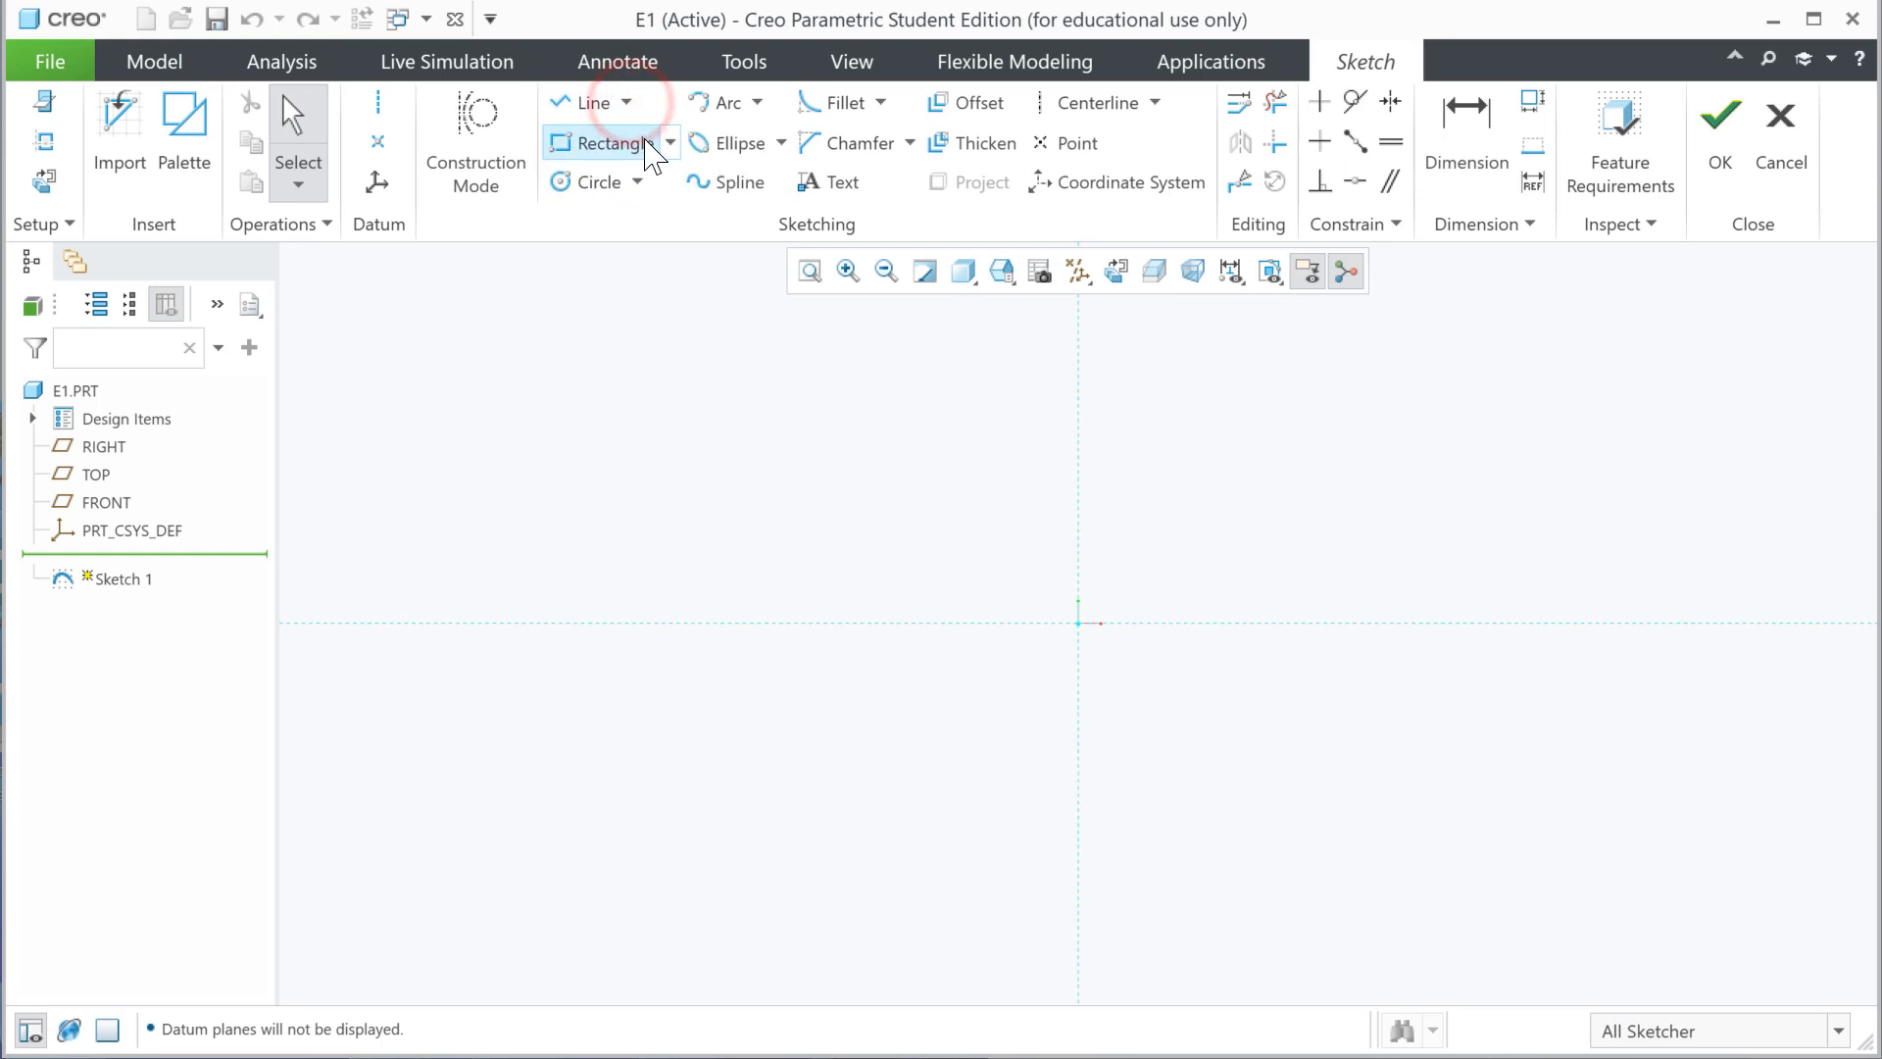
{"action": "left_click", "coordinate": [668, 144]}
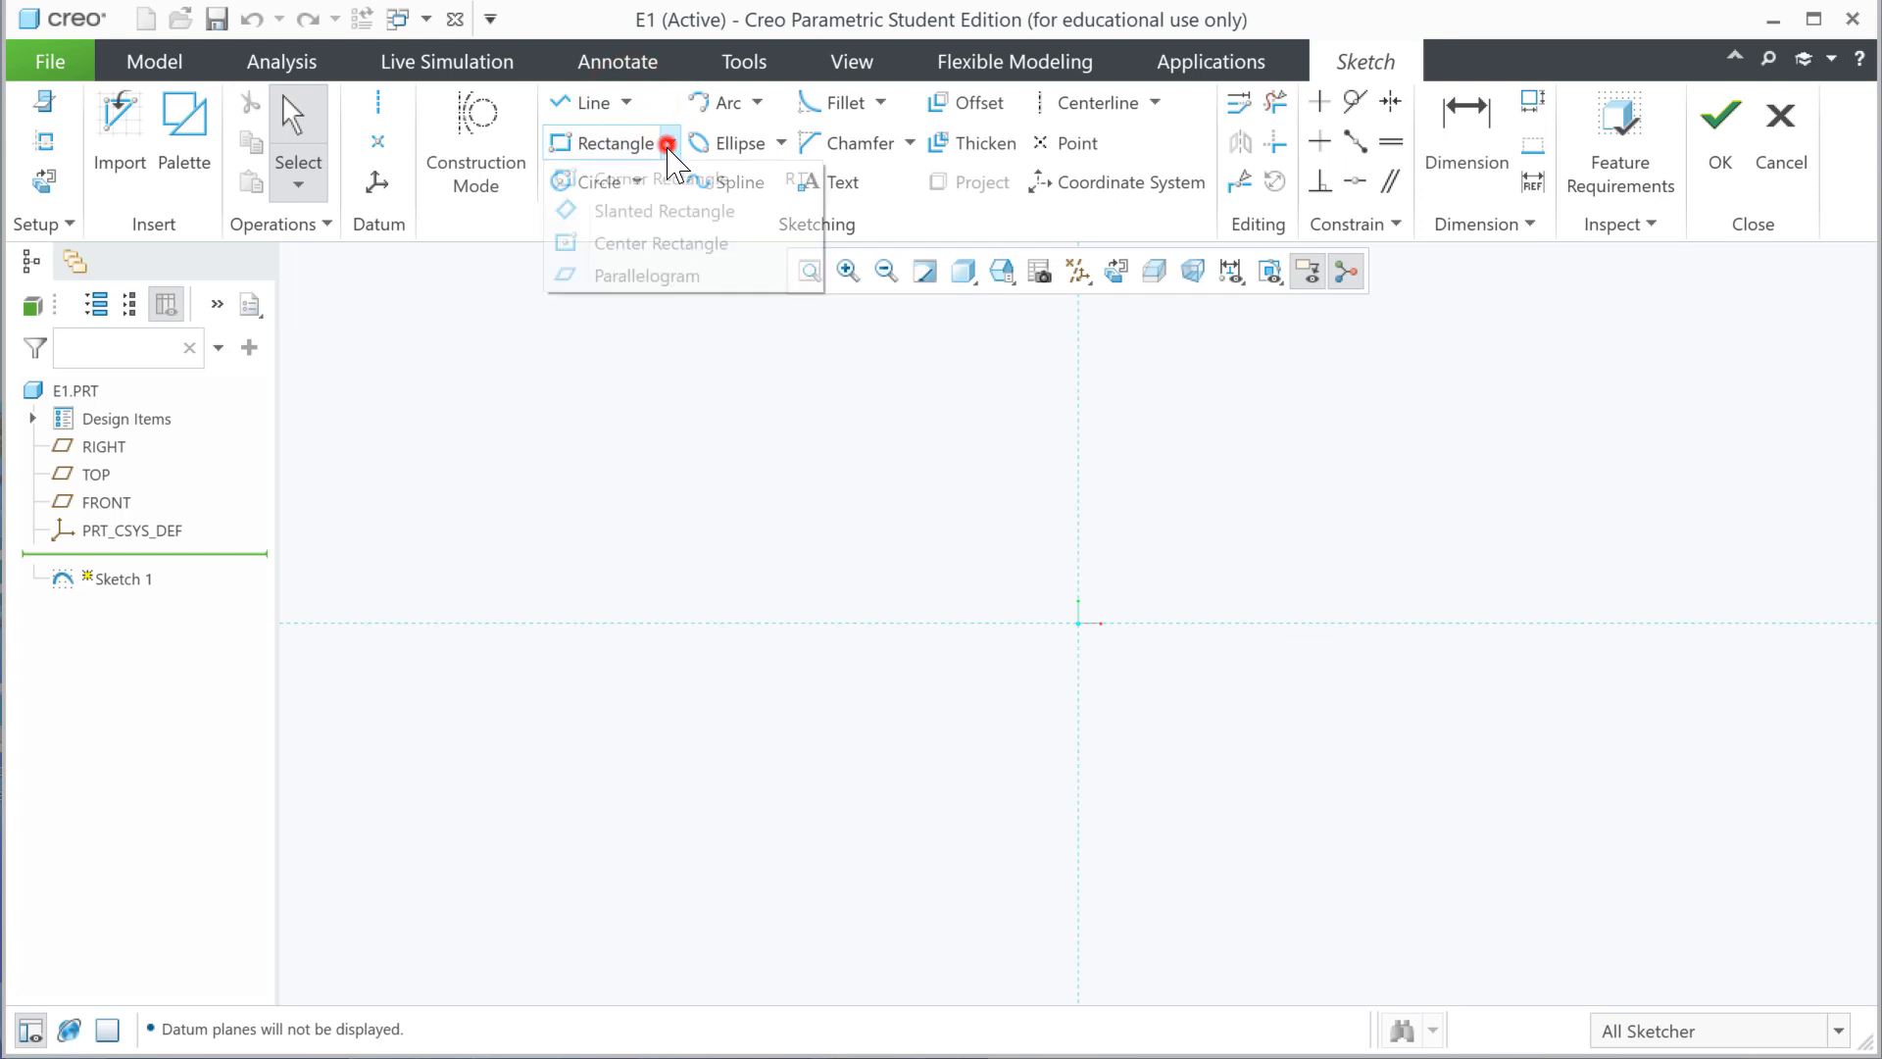
{"action": "left_click", "coordinate": [612, 179]}
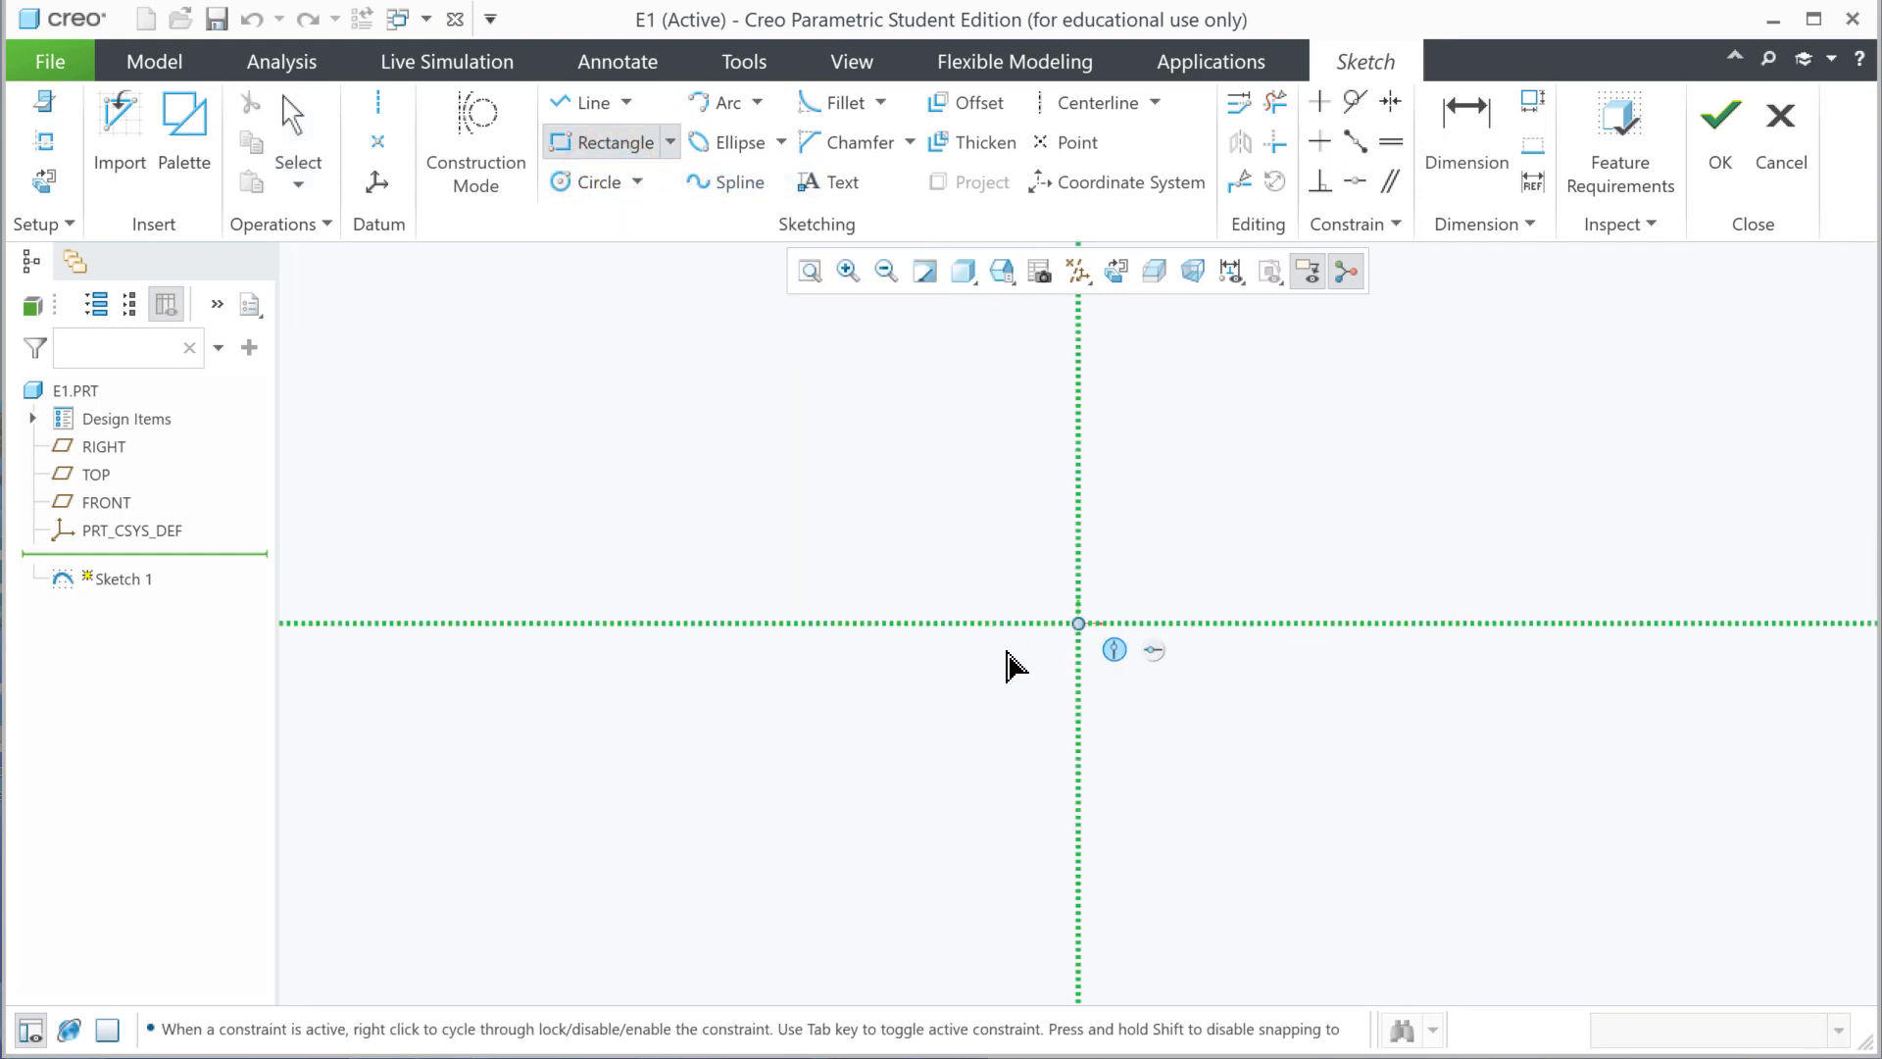
{"action": "left_click", "coordinate": [1079, 624]}
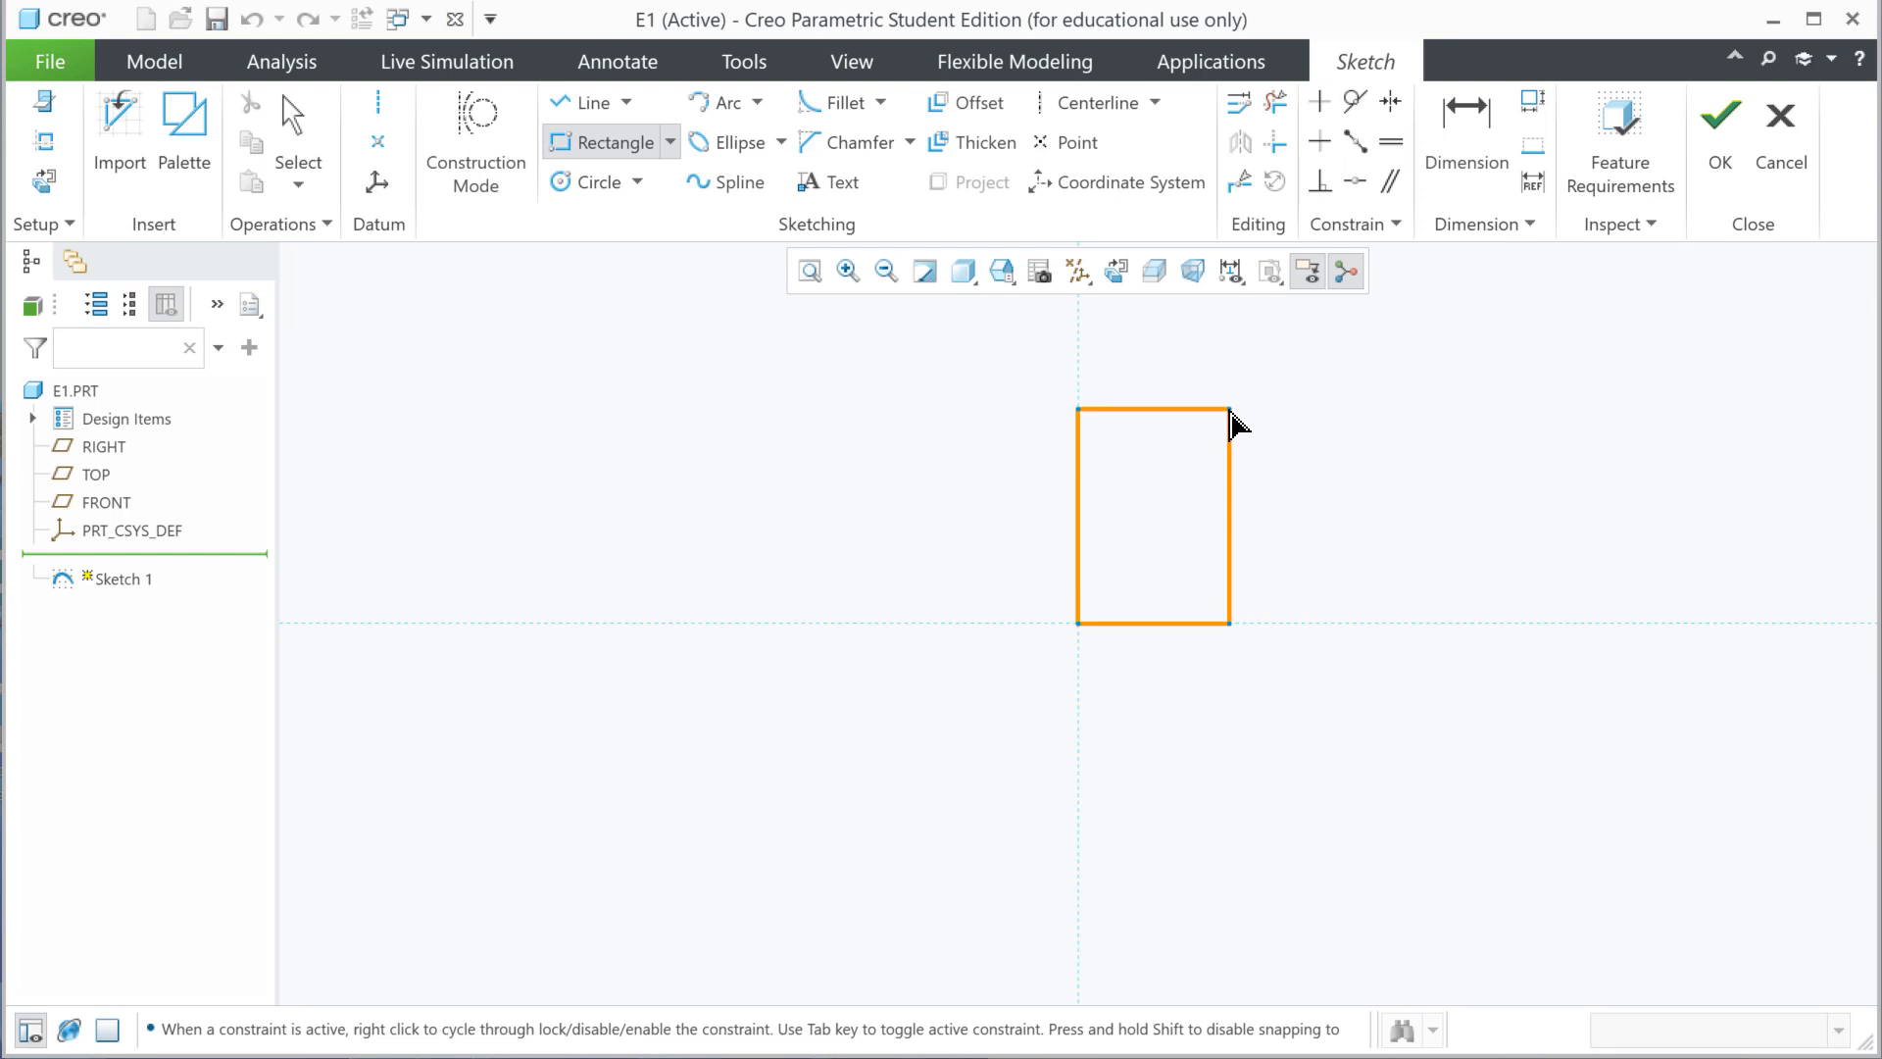
{"action": "left_click", "coordinate": [1230, 409]}
{"action": "middle_click", "coordinate": [1314, 523]}
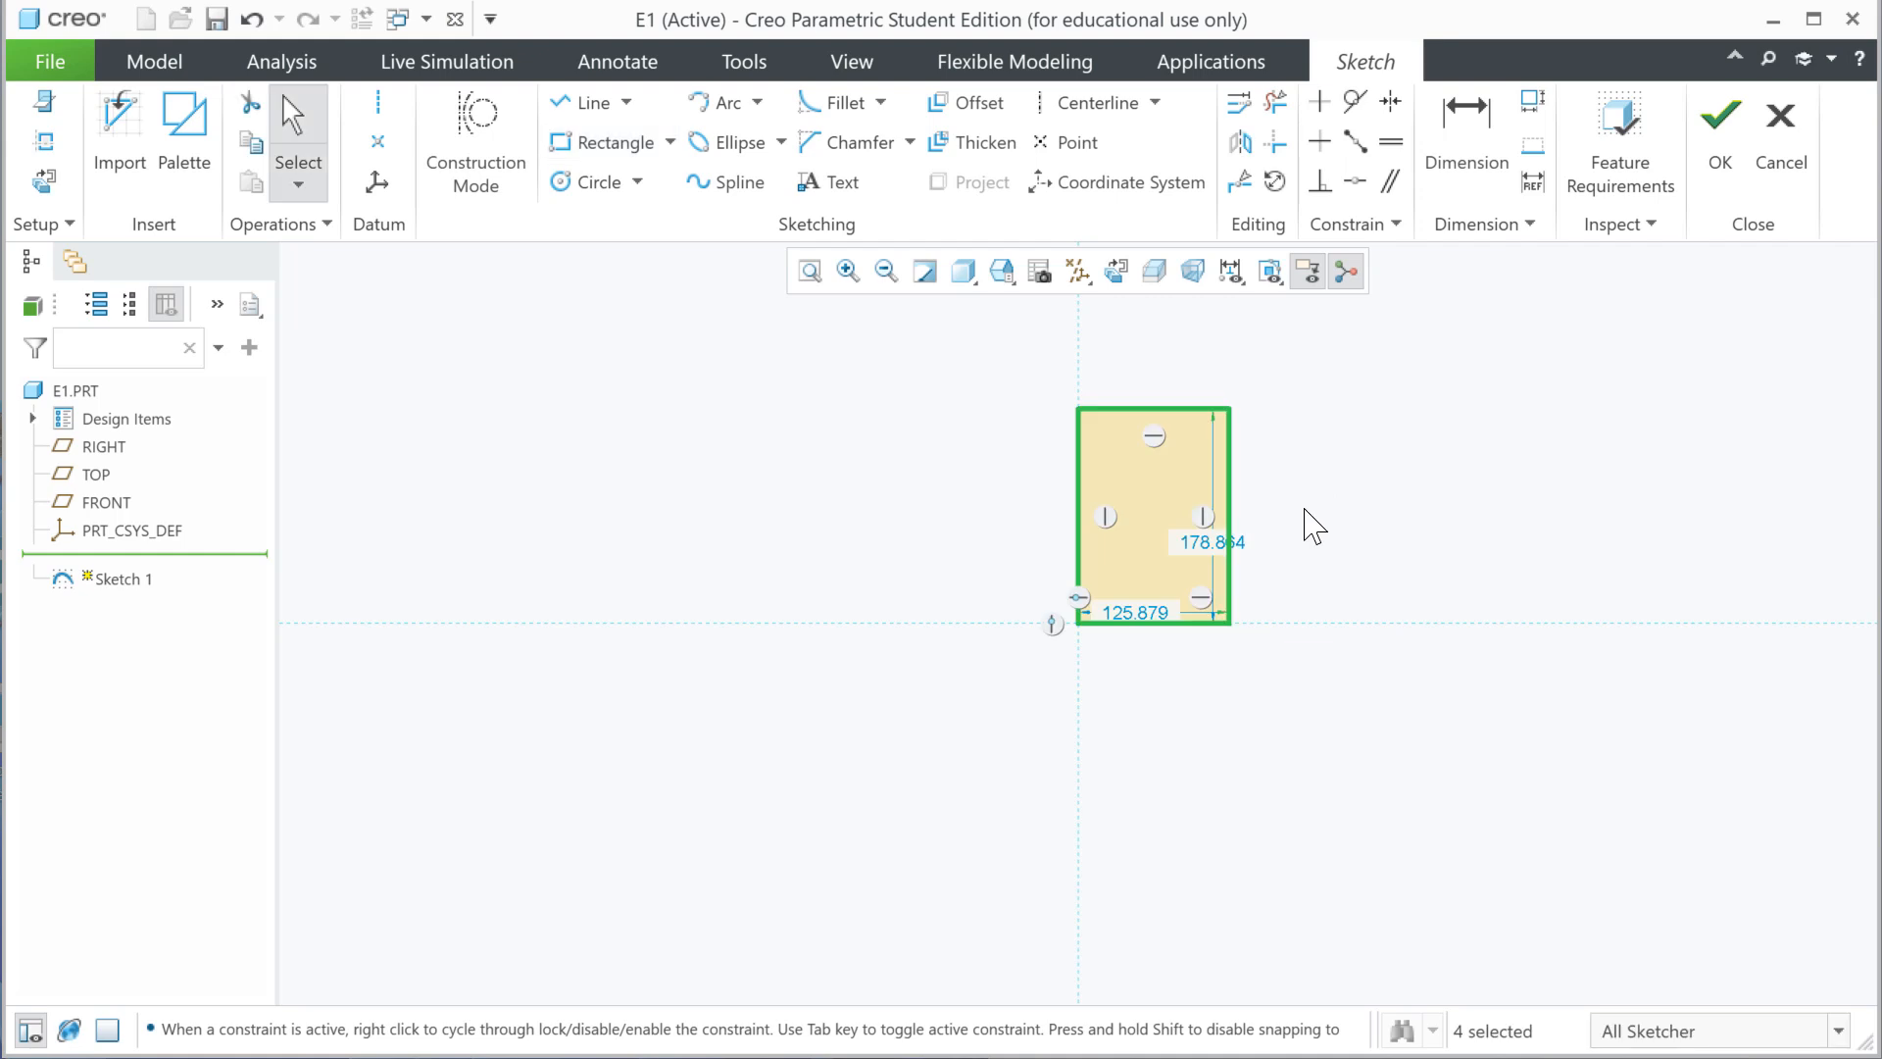
- Move the height and width dimensions outside the rectangle and set the width to 3
{"action": "left_click_drag", "start_coordinate": [1201, 542], "coordinate": [1315, 536]}
{"action": "left_click_drag", "start_coordinate": [1140, 615], "coordinate": [1160, 690]}
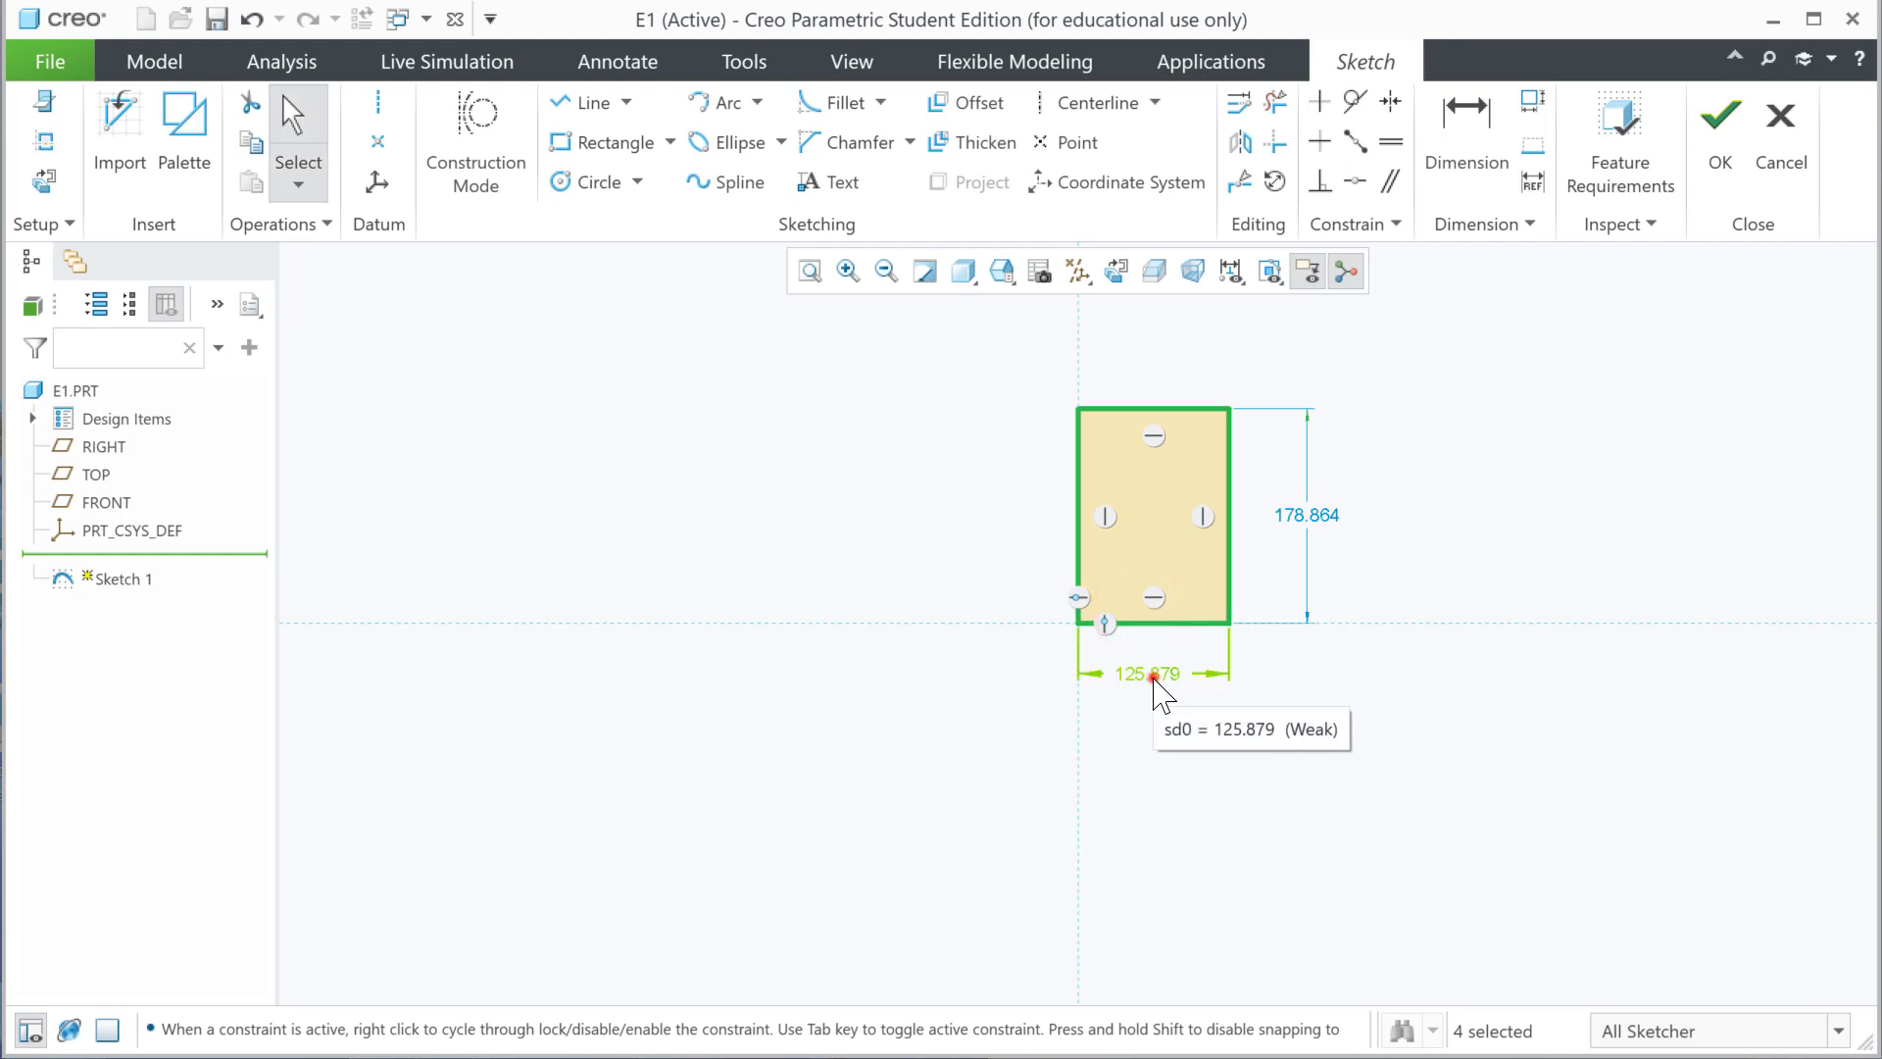
{"action": "double_click", "coordinate": [1153, 679]}
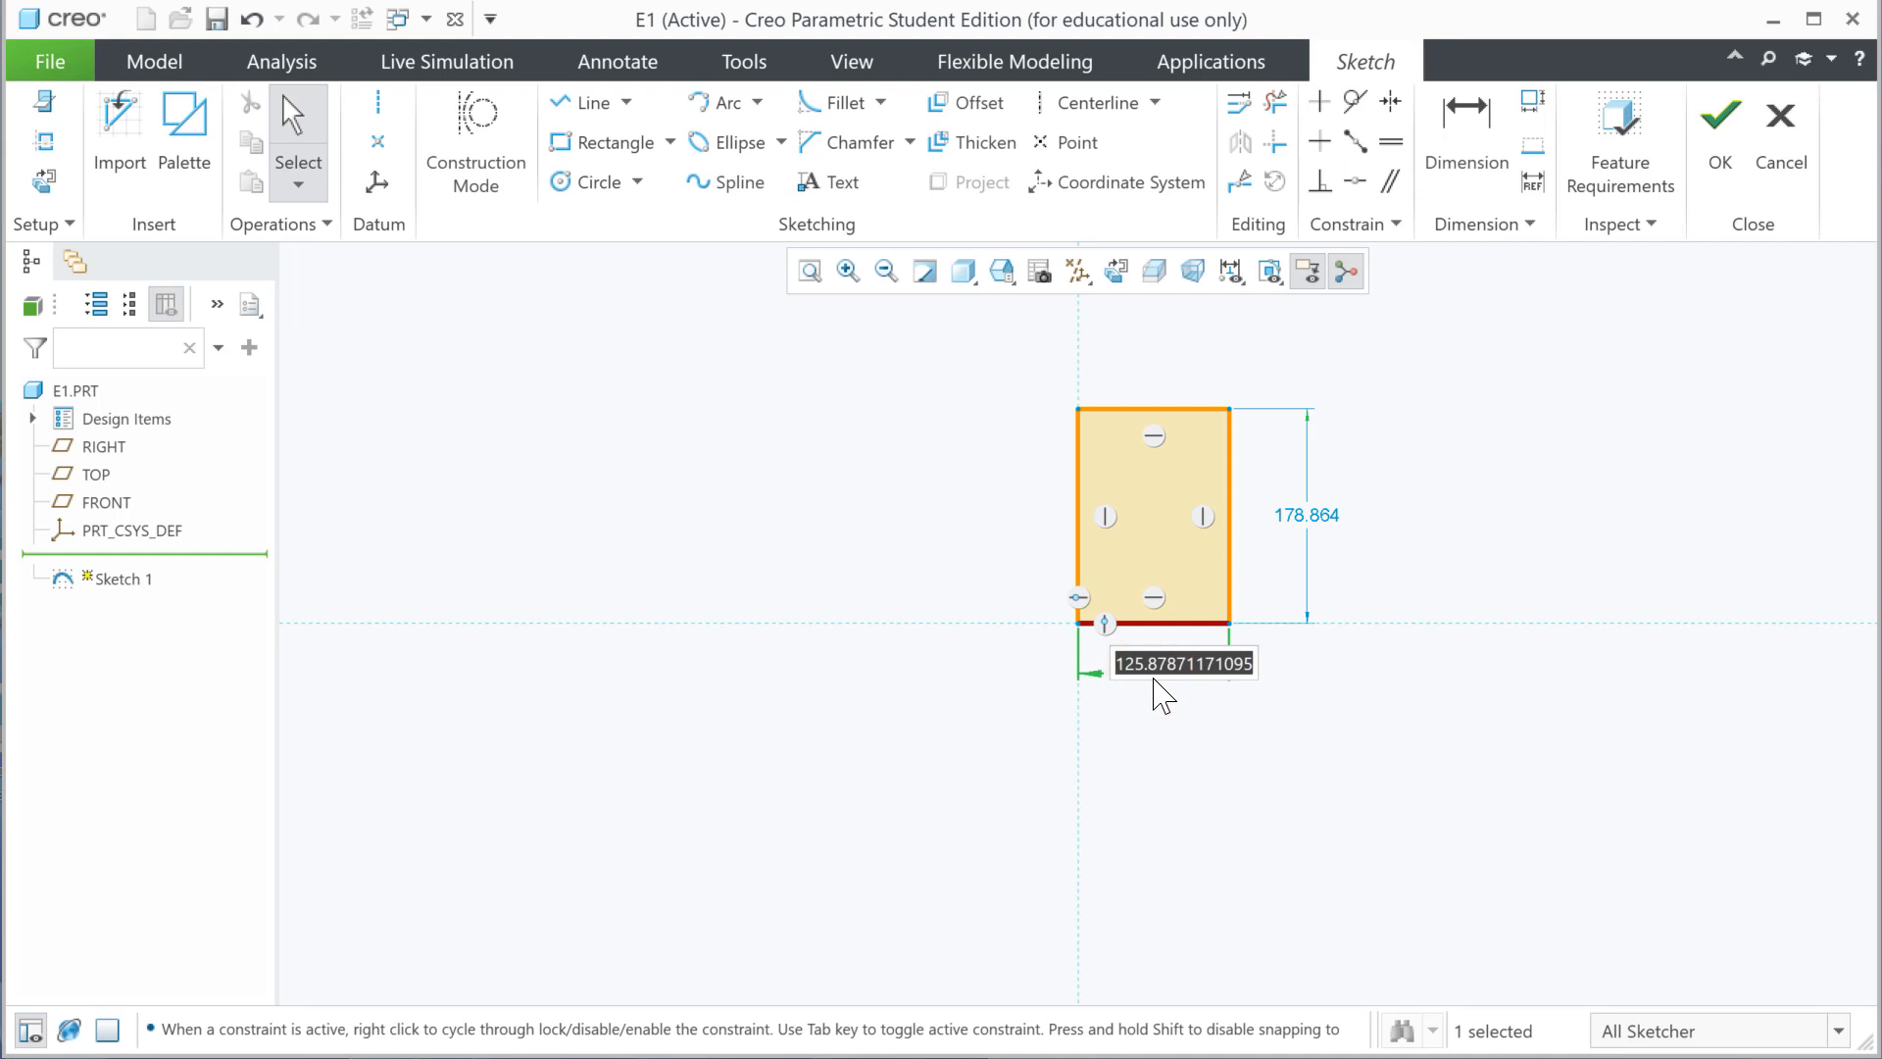
{"action": "type", "text": "3"}
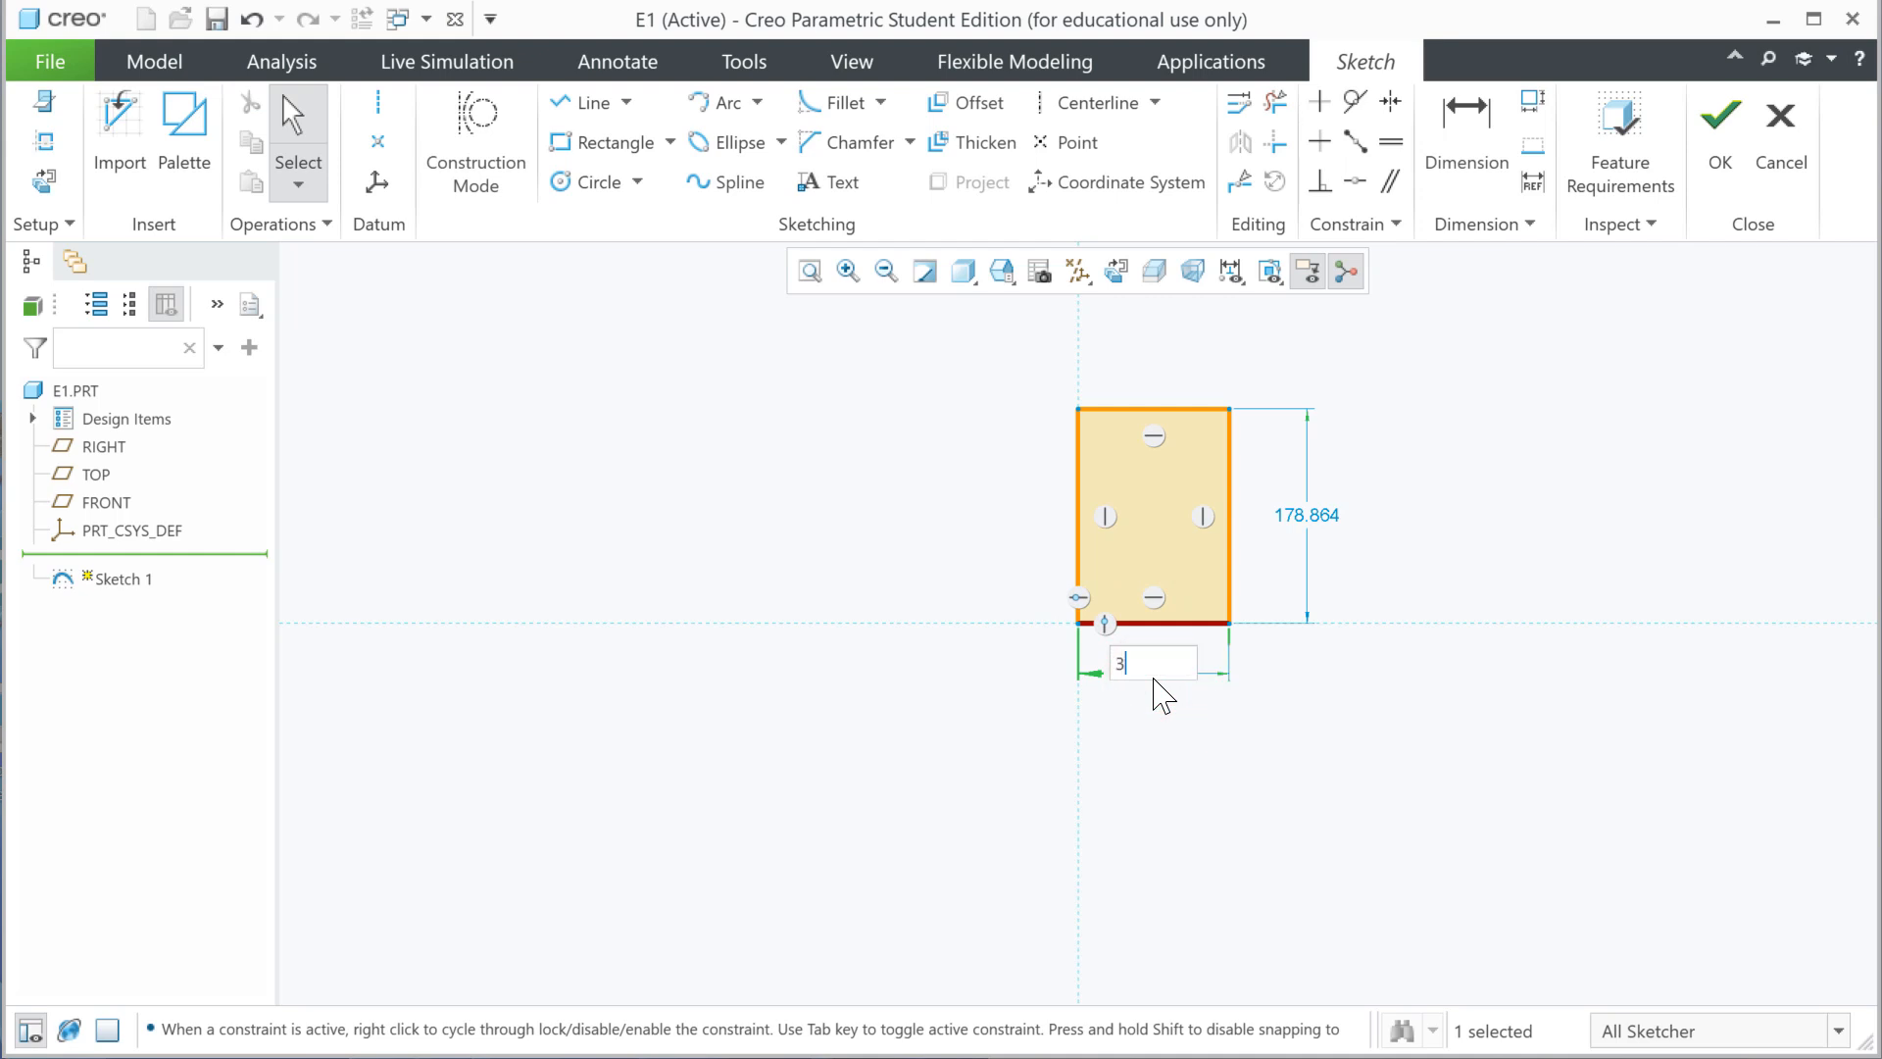
{"action": "left_click", "coordinate": [1315, 520]}
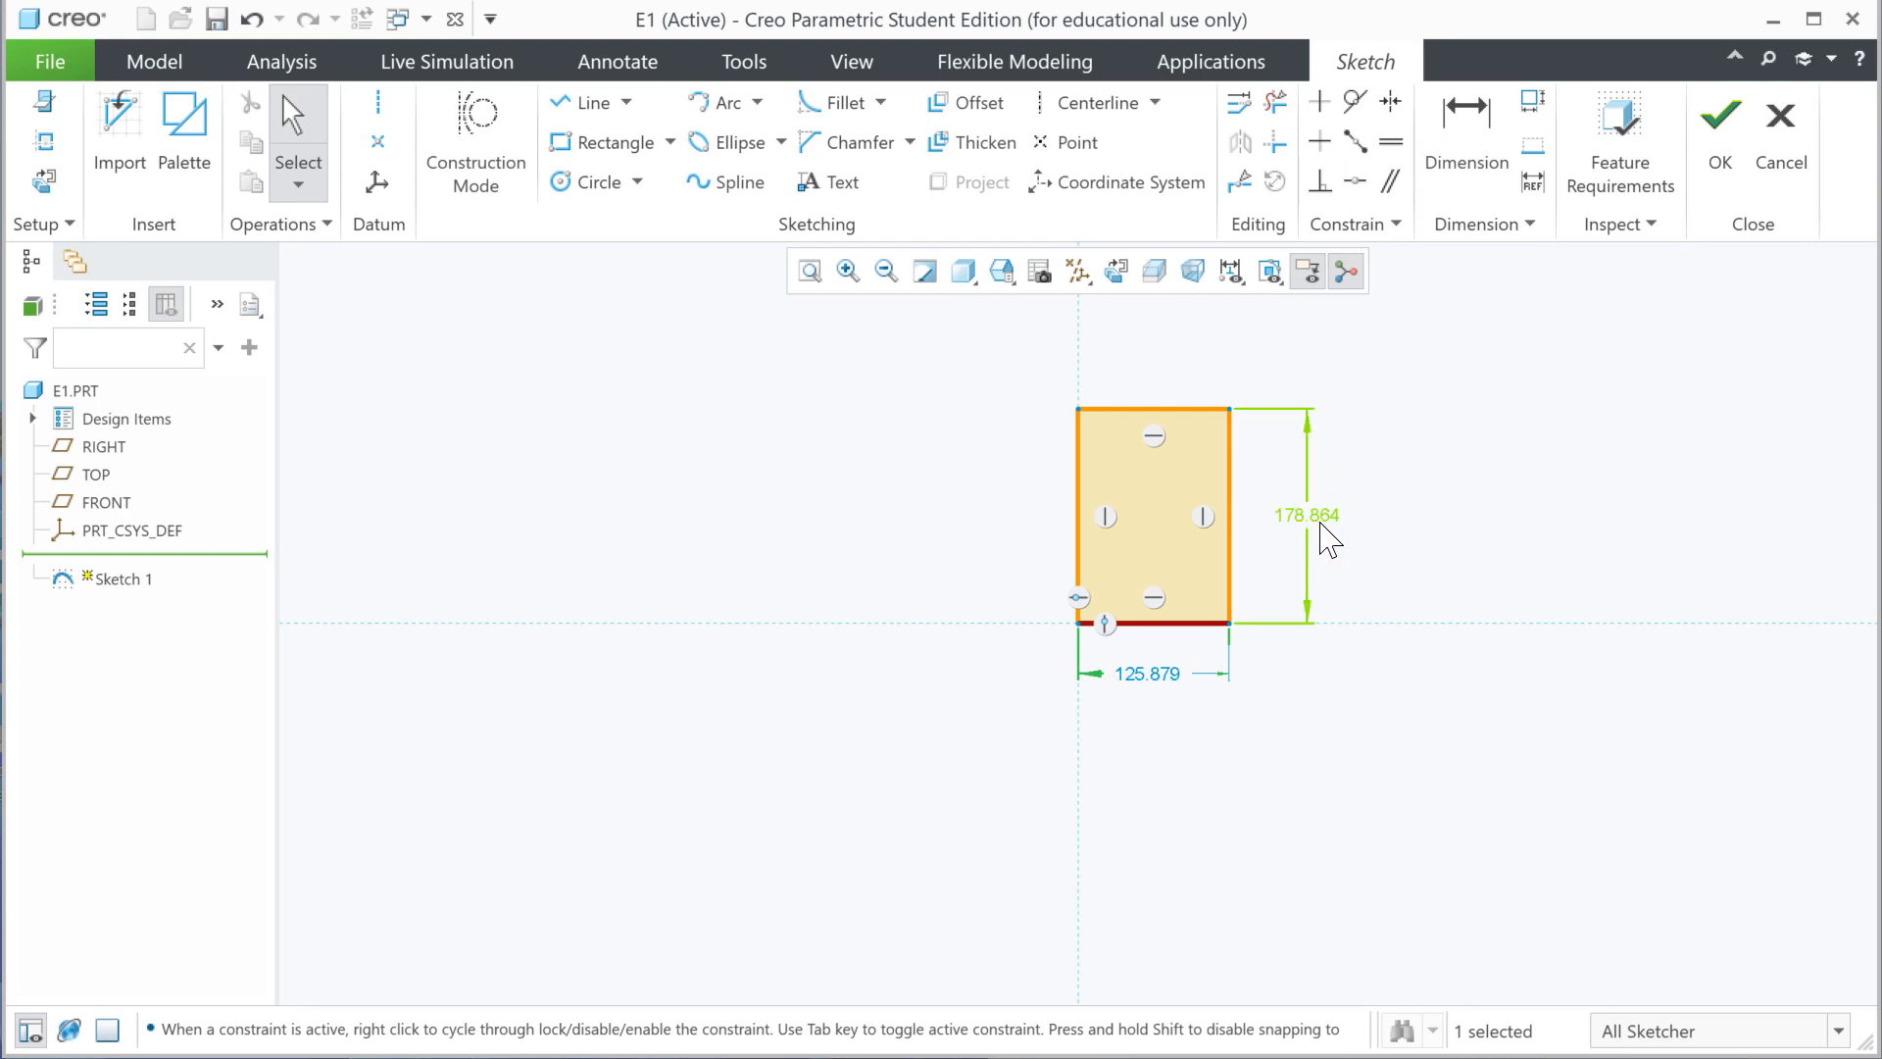
{"action": "double_click", "coordinate": [1139, 674]}
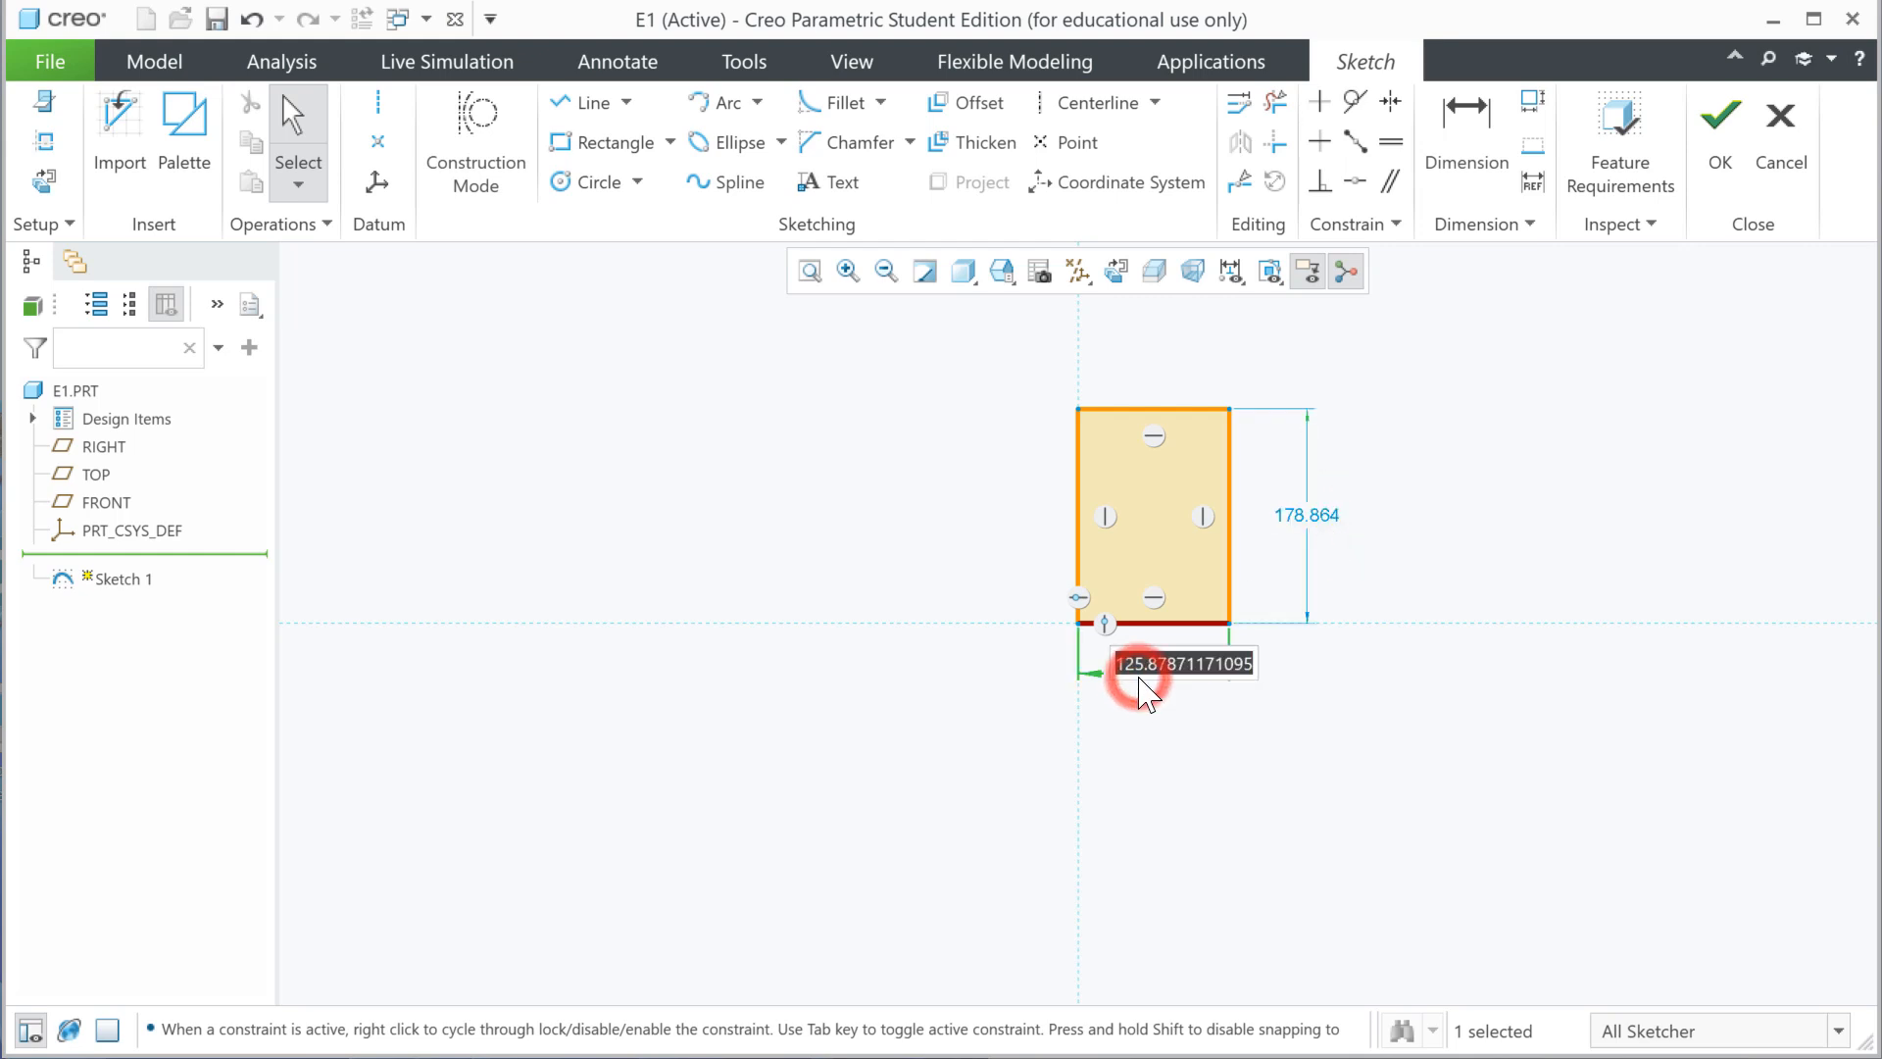
{"action": "type", "text": "3"}
{"action": "key", "text": "Return"}
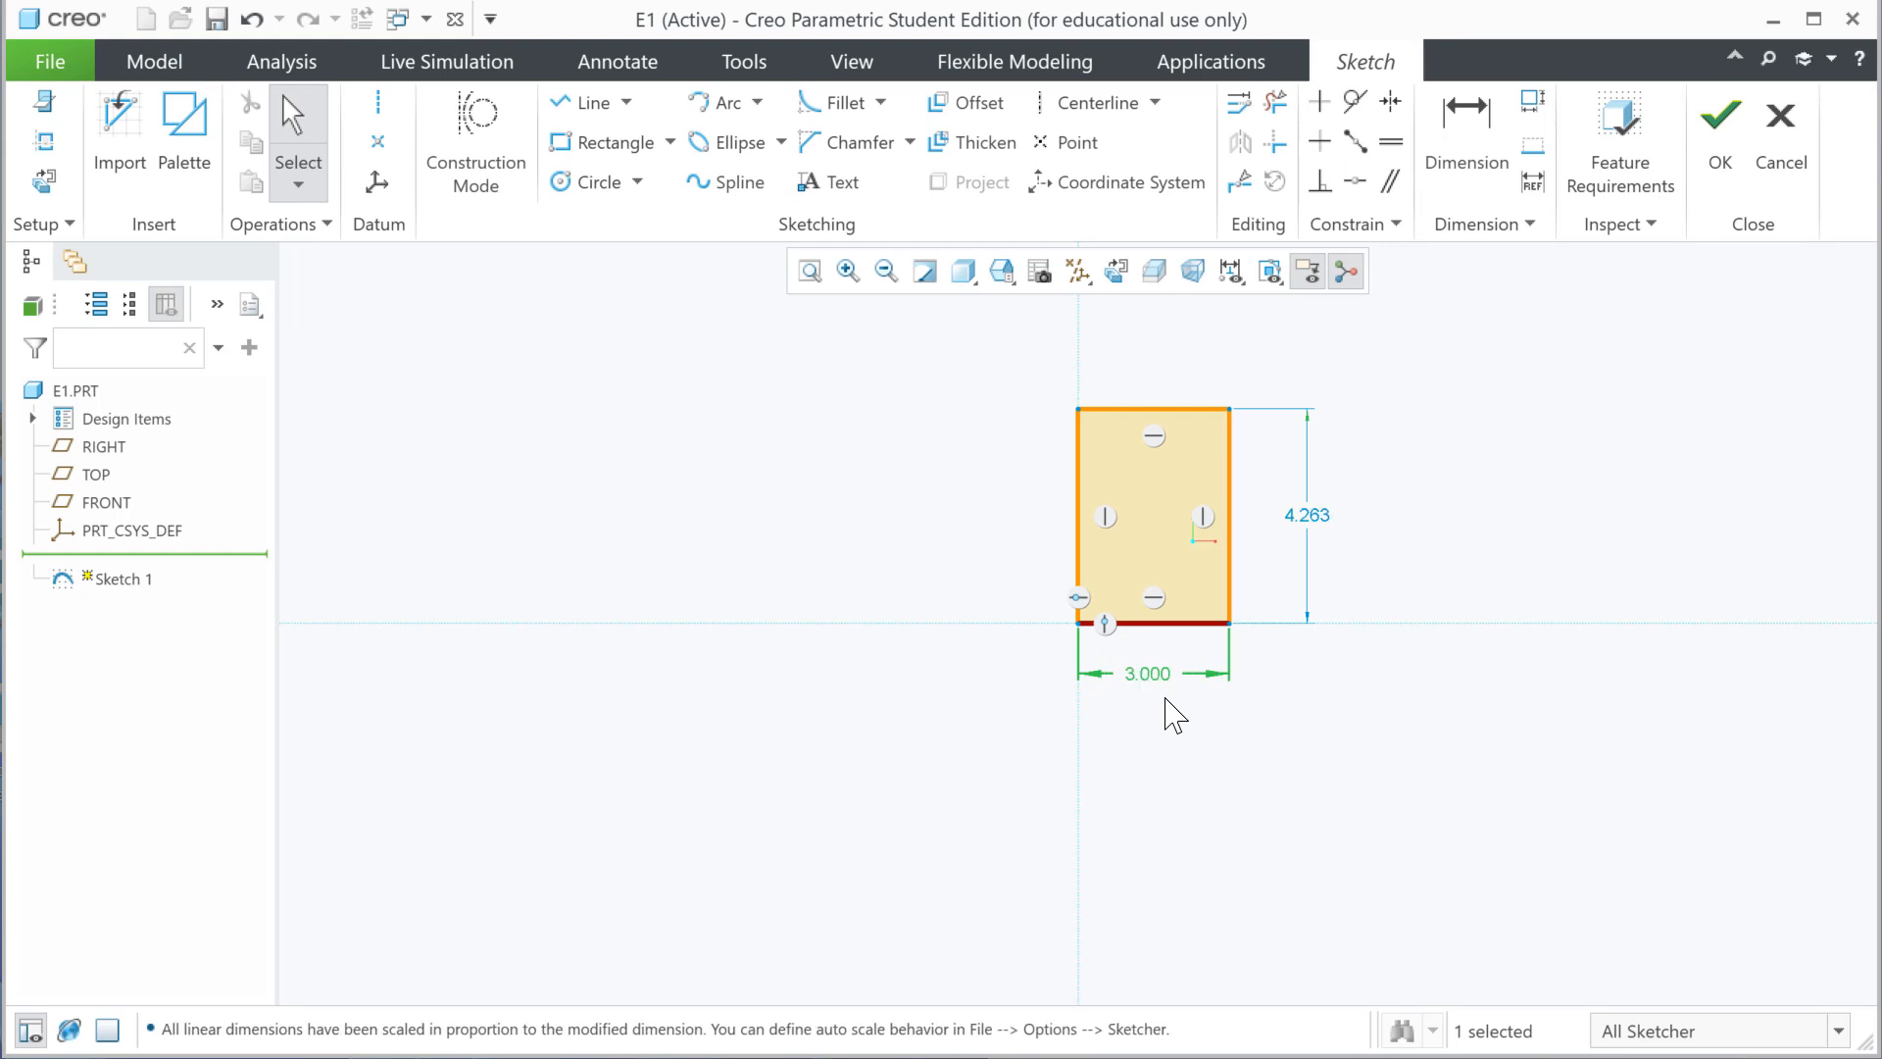
- Set the rectangle's height to 5 and finish the sketch
{"action": "double_click", "coordinate": [1307, 511]}
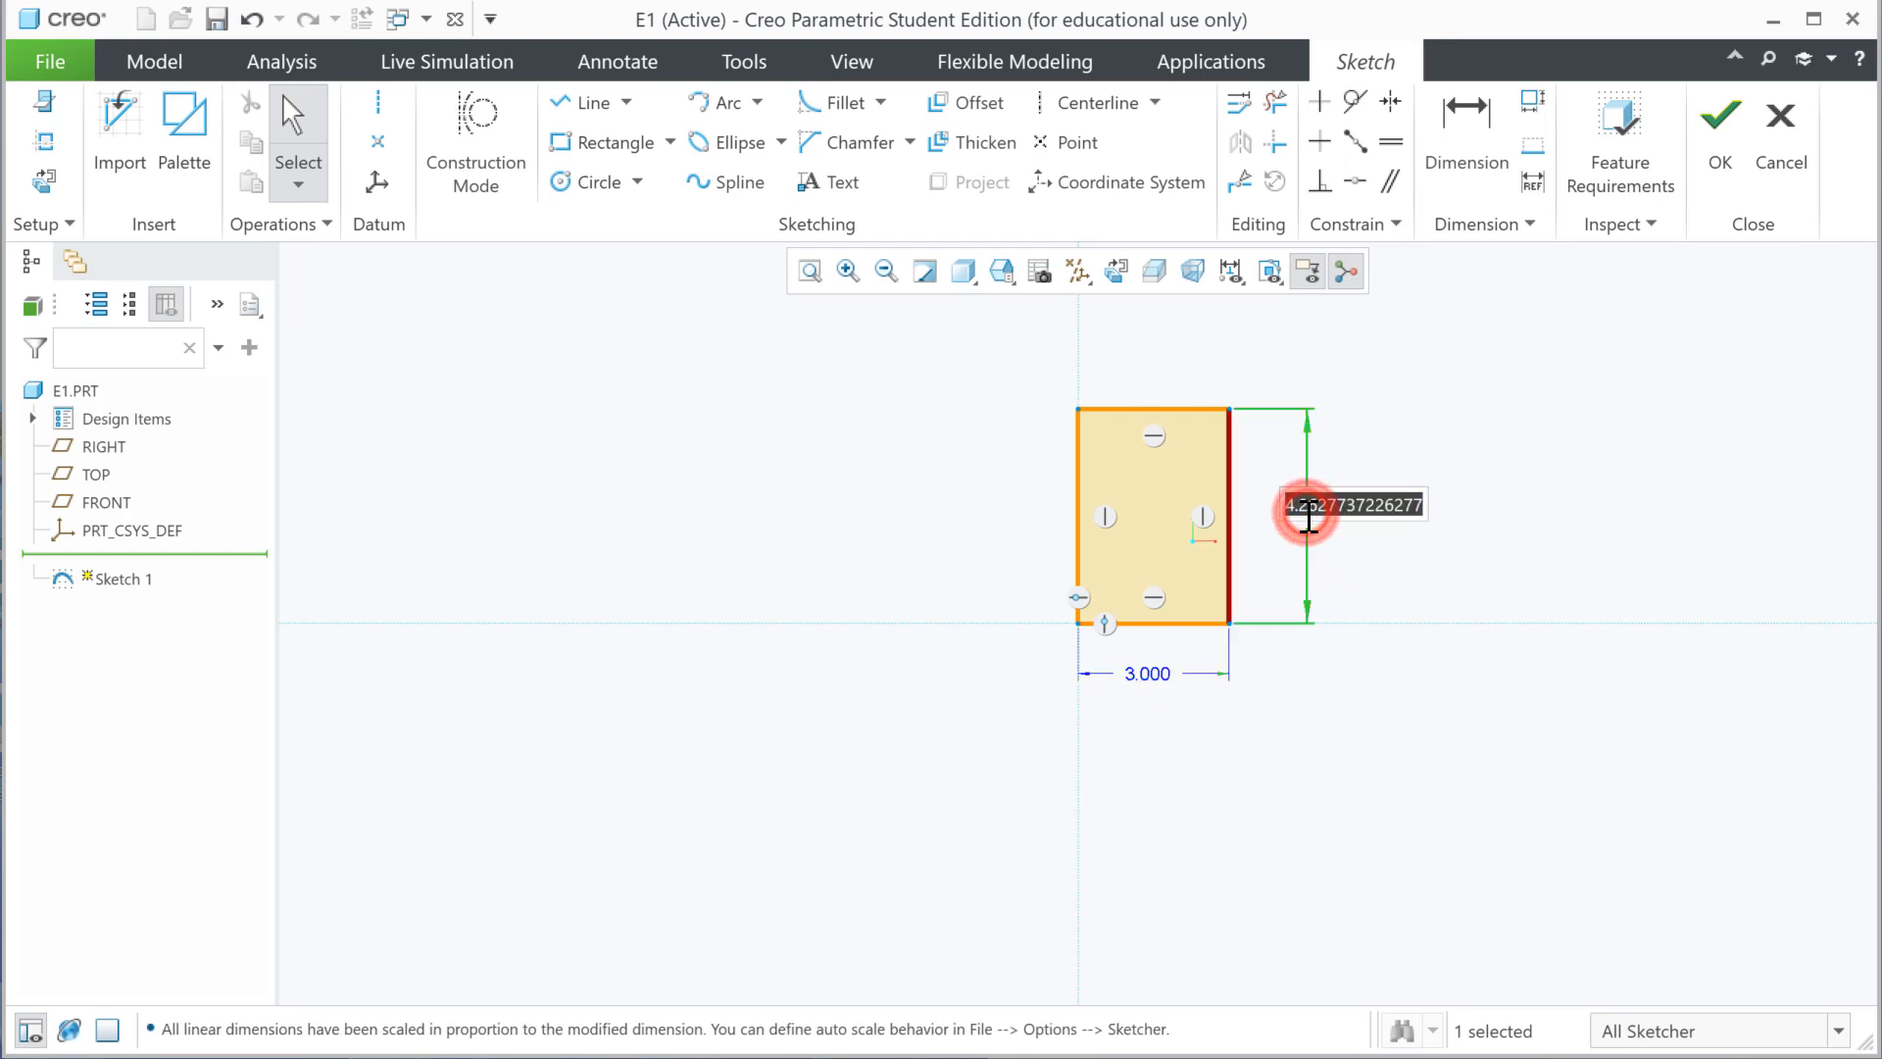
{"action": "type", "text": "5"}
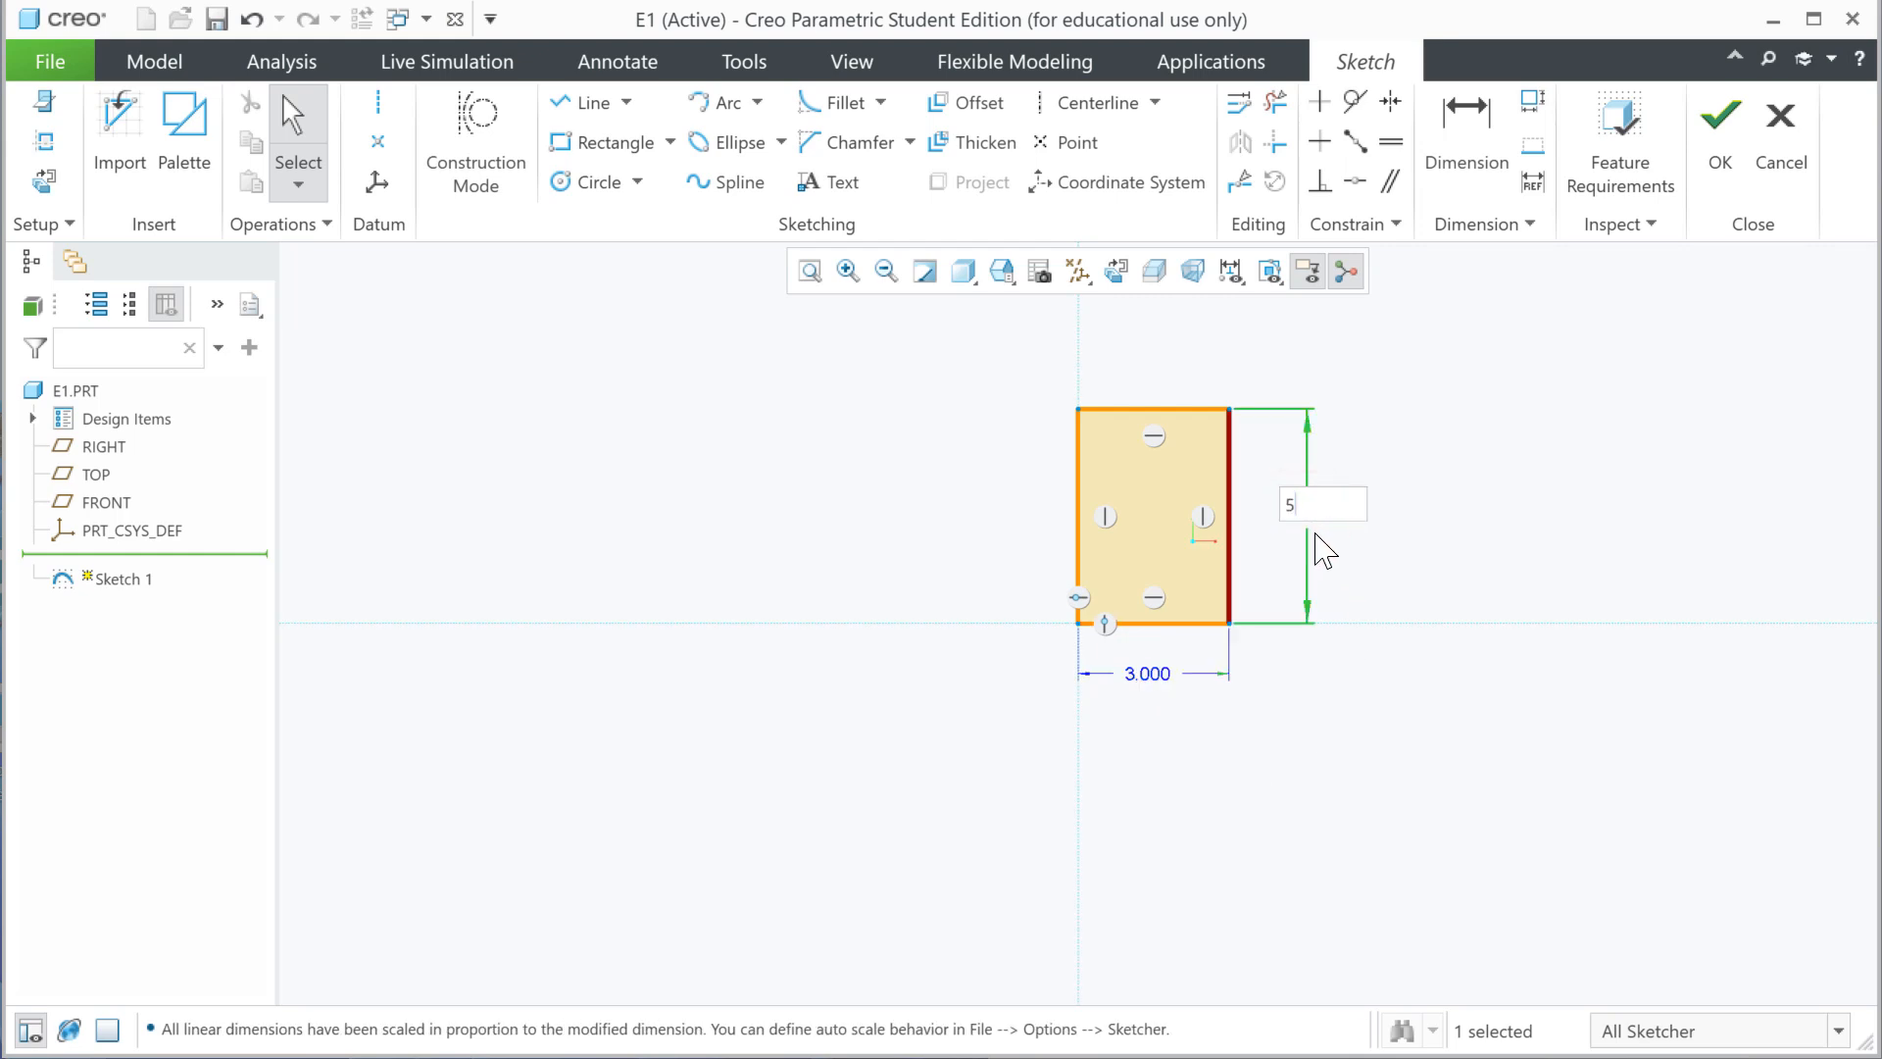
{"action": "key", "text": "Return"}
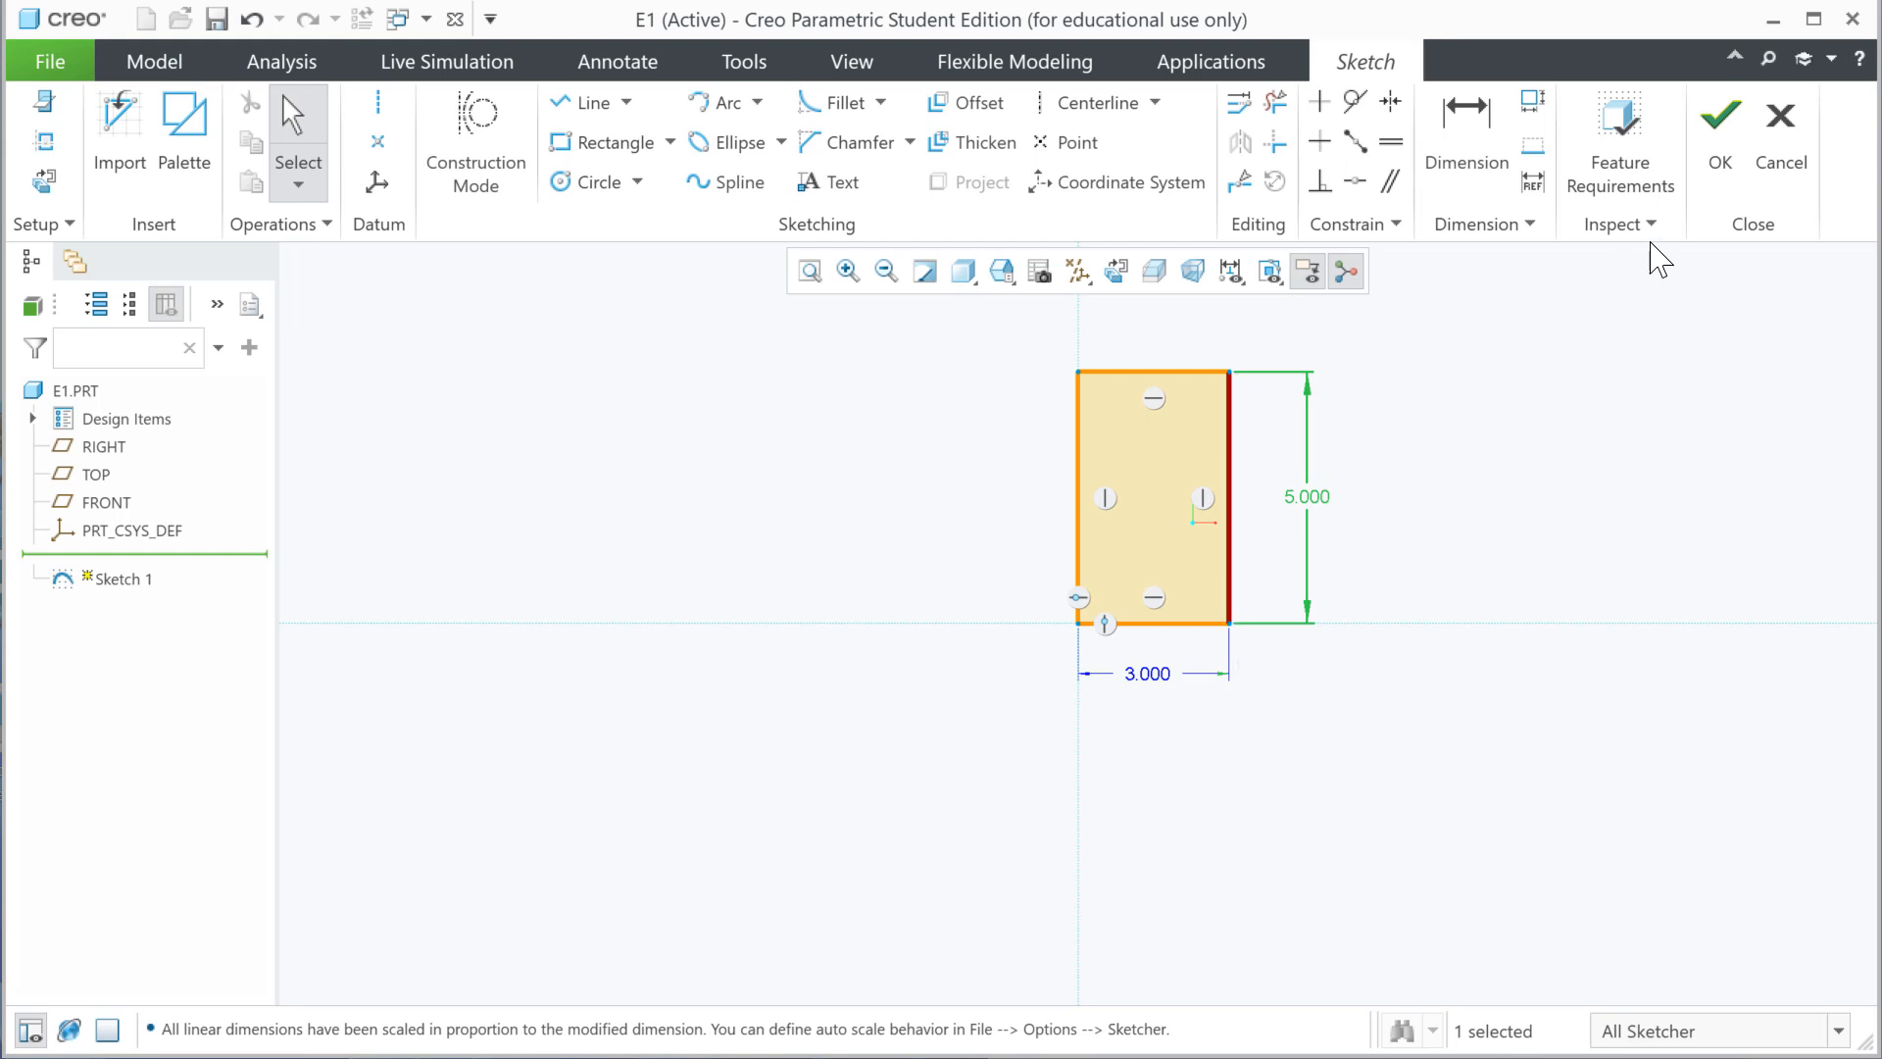
{"action": "left_click", "coordinate": [1722, 173]}
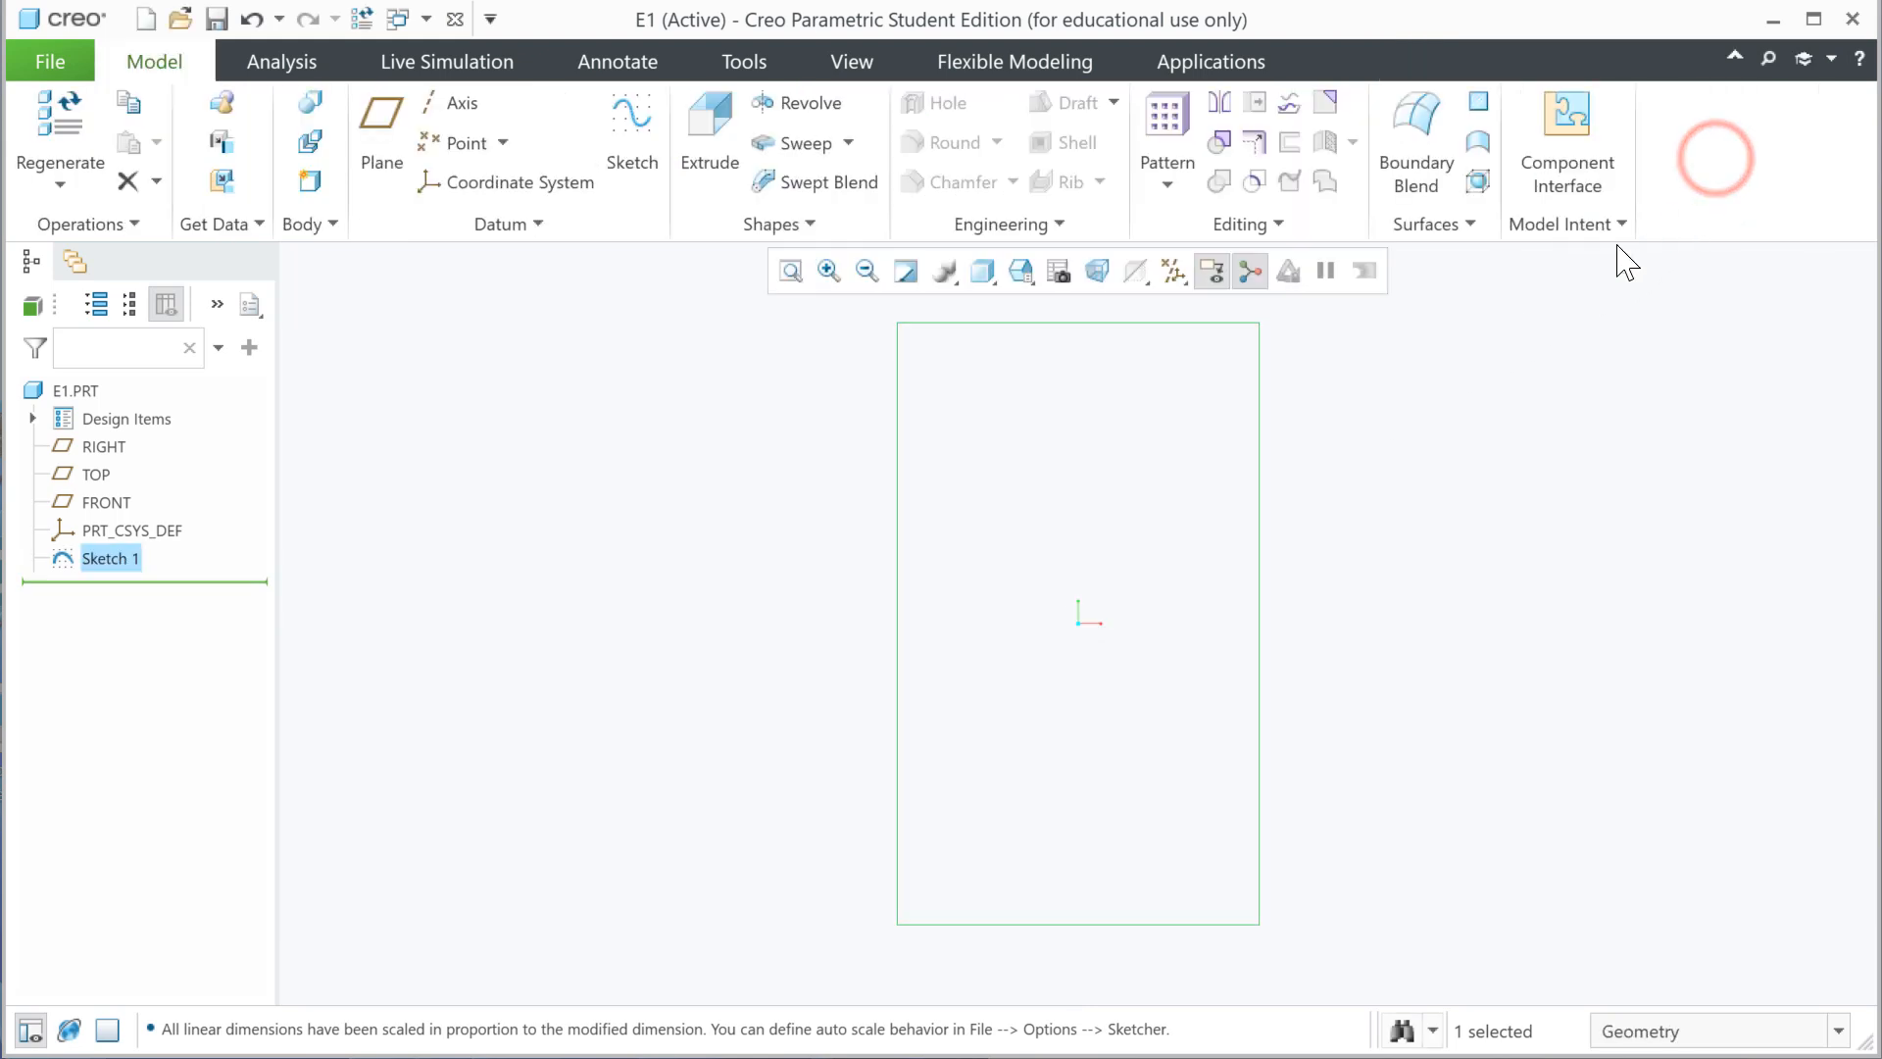
- Start a solid Extrude of the rectangle sketch and show the preview in Standard Orientation
{"action": "left_click", "coordinate": [718, 158]}
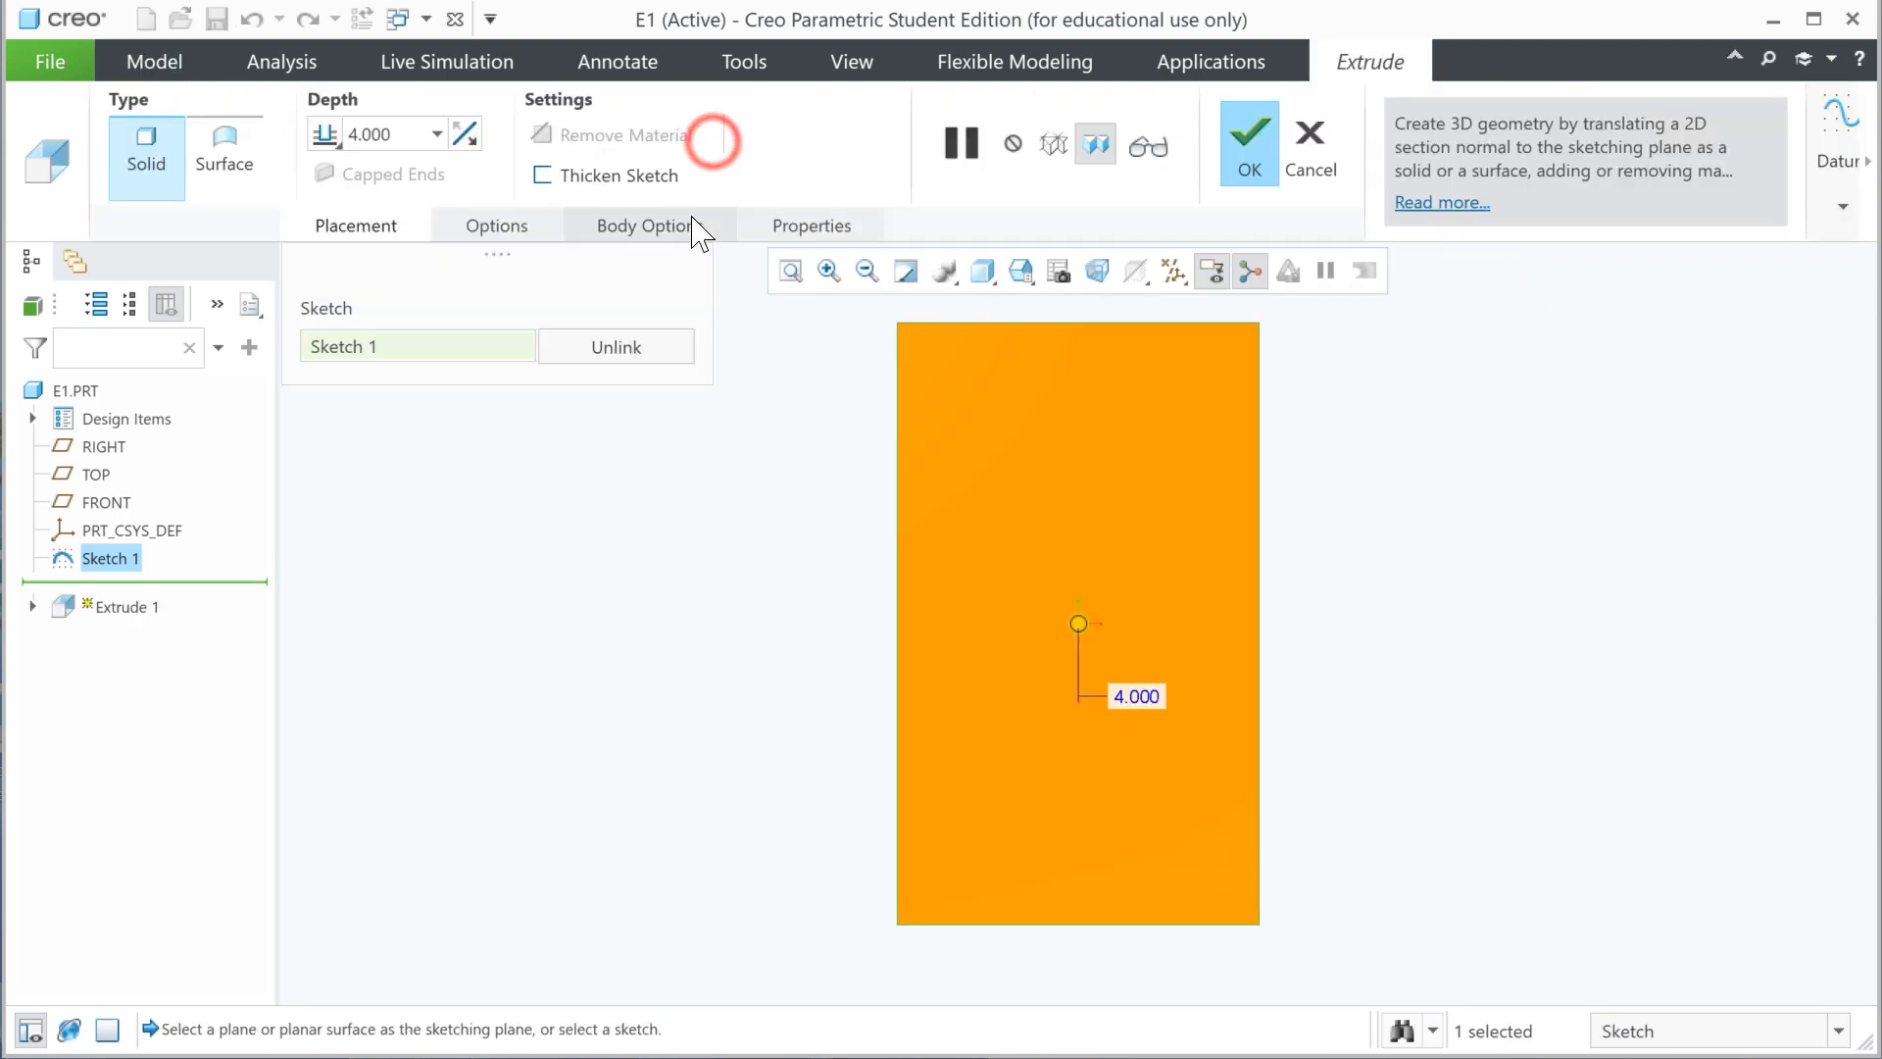
{"action": "middle_click_drag", "start_coordinate": [1305, 592], "coordinate": [1249, 606]}
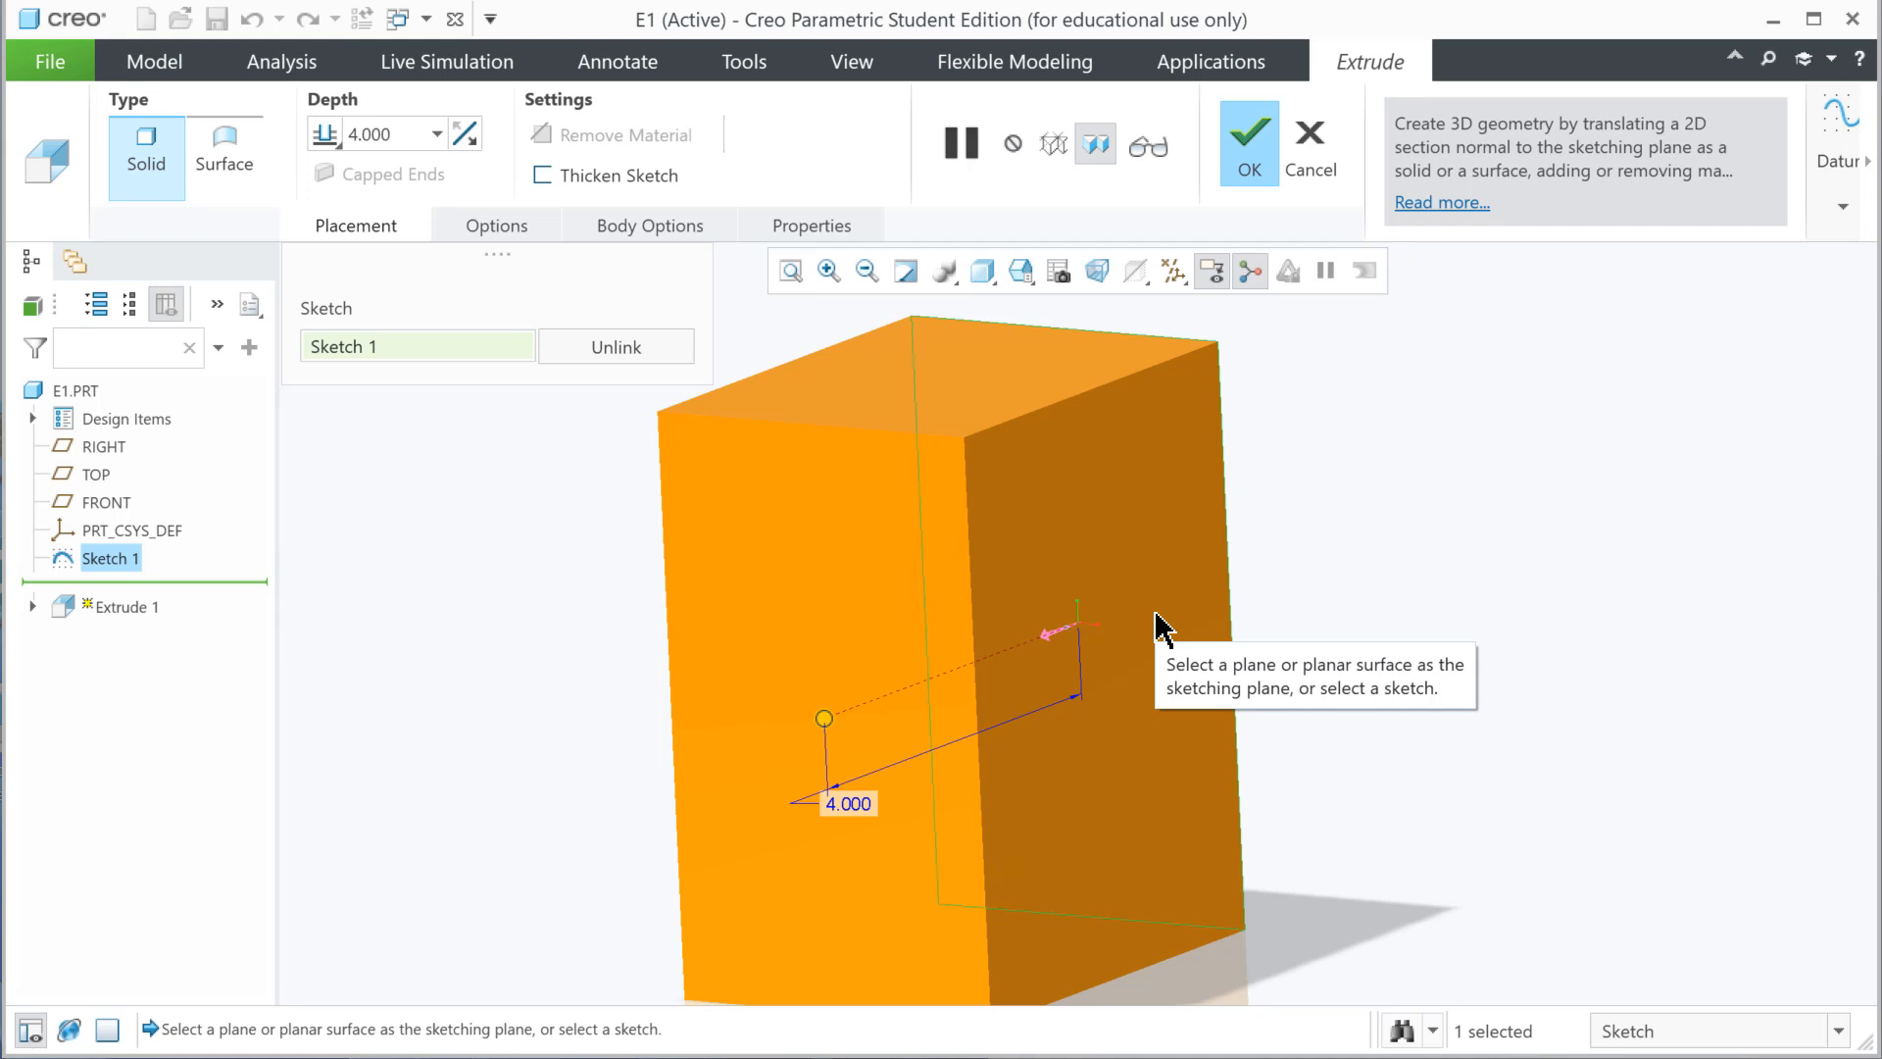
{"action": "mouse_move", "coordinate": [1156, 631]}
{"action": "middle_mouse_down"}
{"action": "mouse_move", "coordinate": [1071, 622]}
{"action": "mouse_move", "coordinate": [1215, 621]}
{"action": "mouse_move", "coordinate": [1160, 618]}
{"action": "mouse_move", "coordinate": [1127, 546]}
{"action": "mouse_move", "coordinate": [1179, 653]}
{"action": "mouse_move", "coordinate": [1206, 584]}
{"action": "mouse_move", "coordinate": [1140, 632]}
{"action": "middle_mouse_up"}
{"action": "left_click", "coordinate": [1057, 280]}
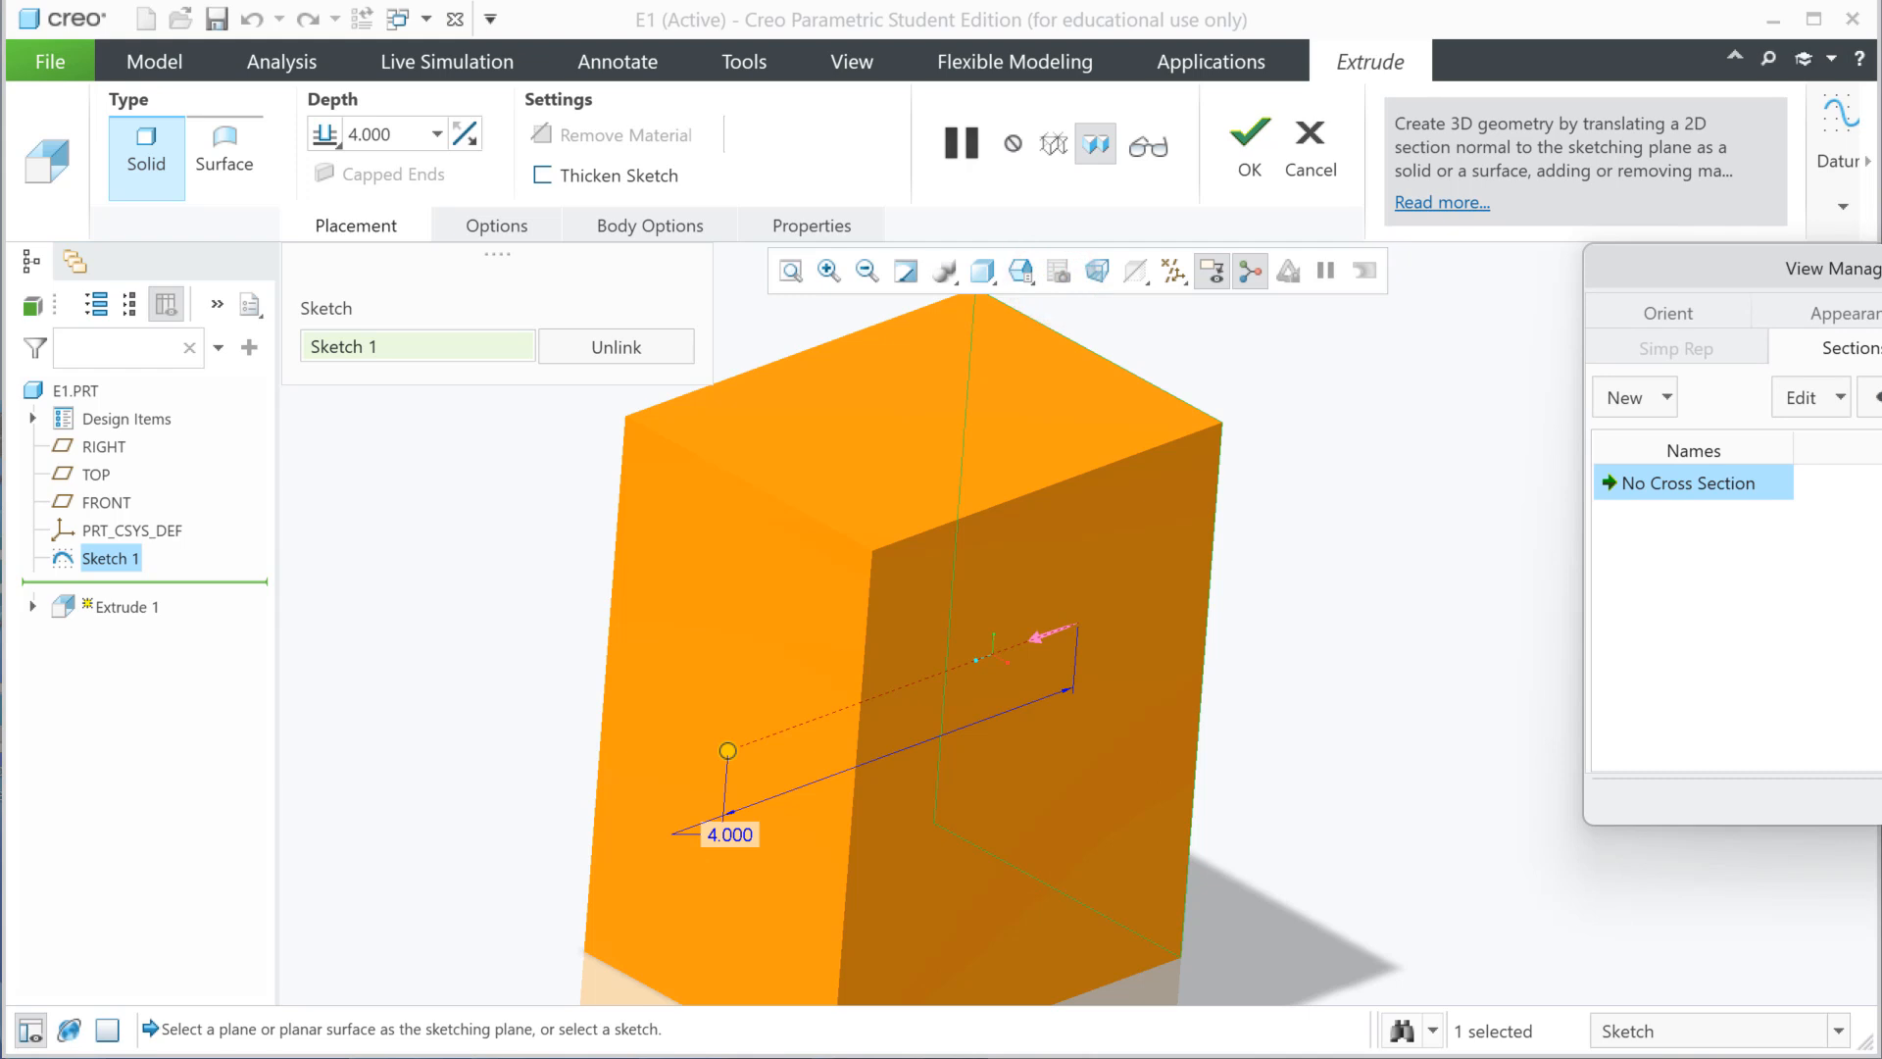
{"action": "left_click", "coordinate": [1881, 267]}
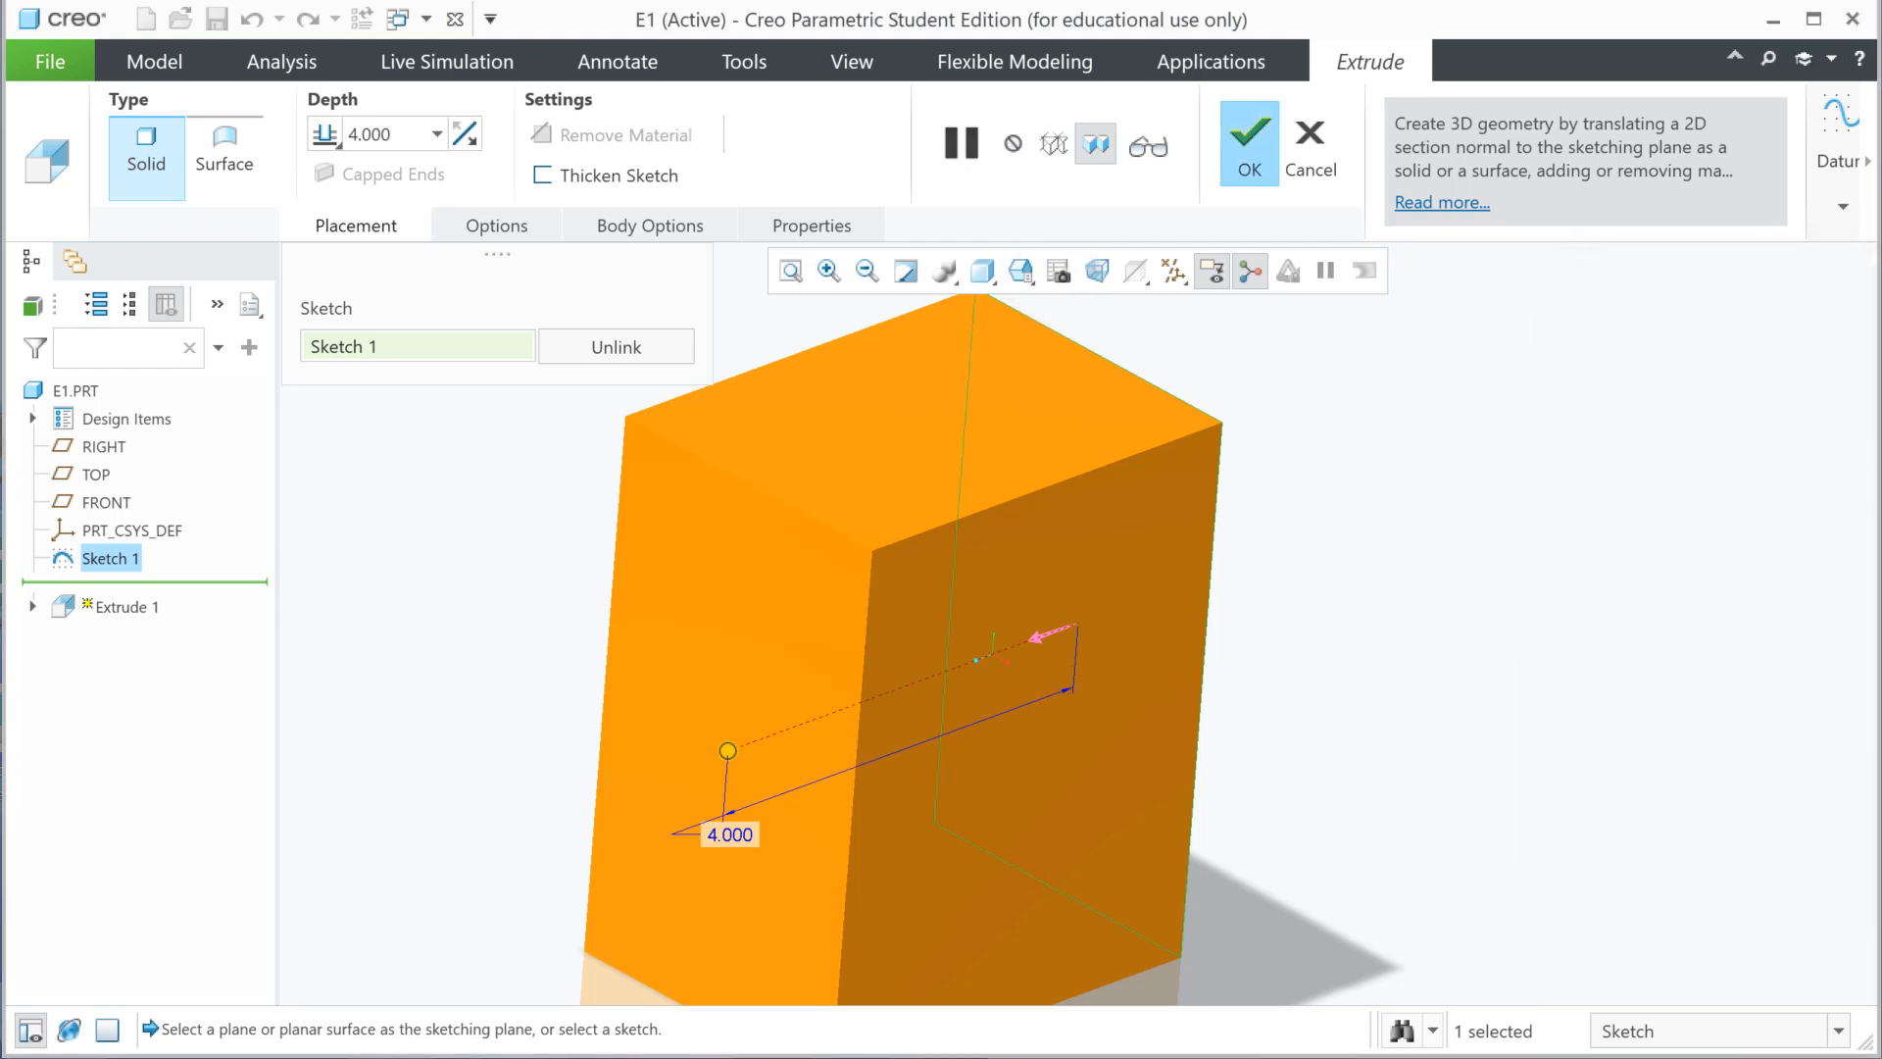
{"action": "left_click", "coordinate": [1024, 279]}
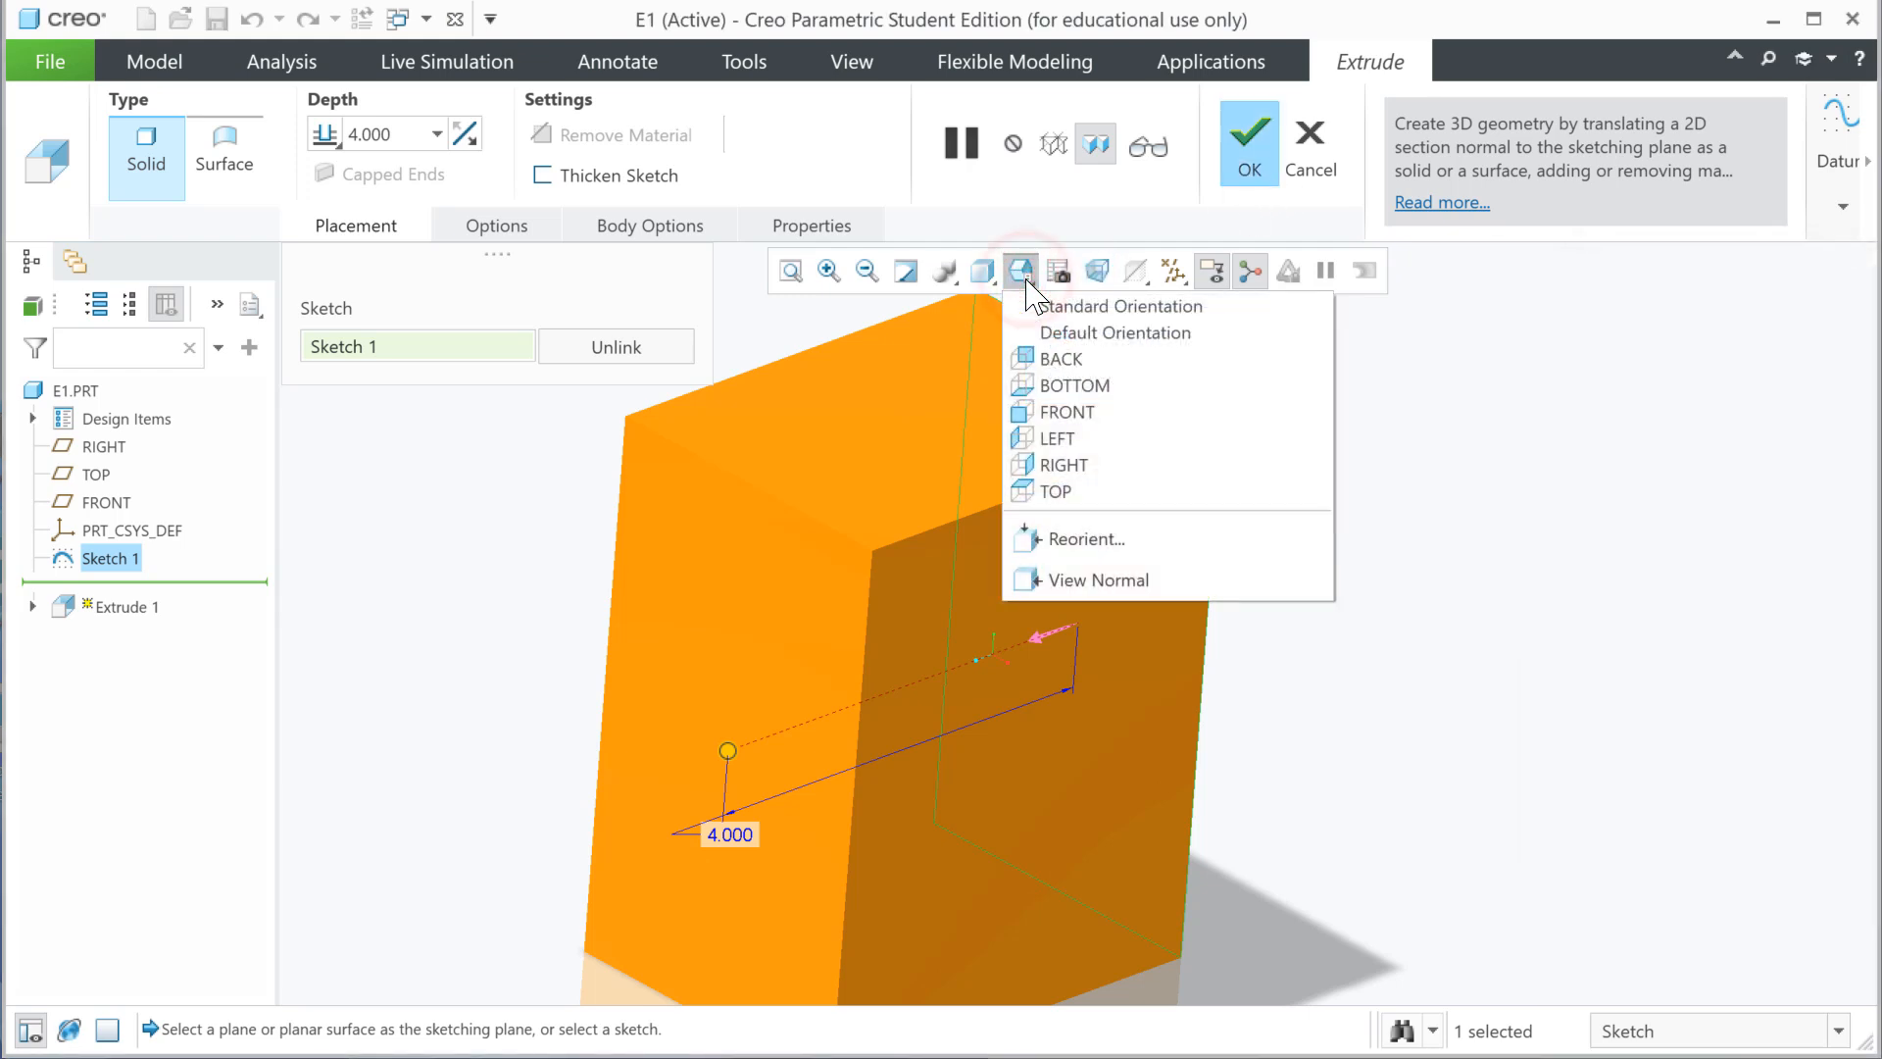
{"action": "left_click", "coordinate": [1086, 308]}
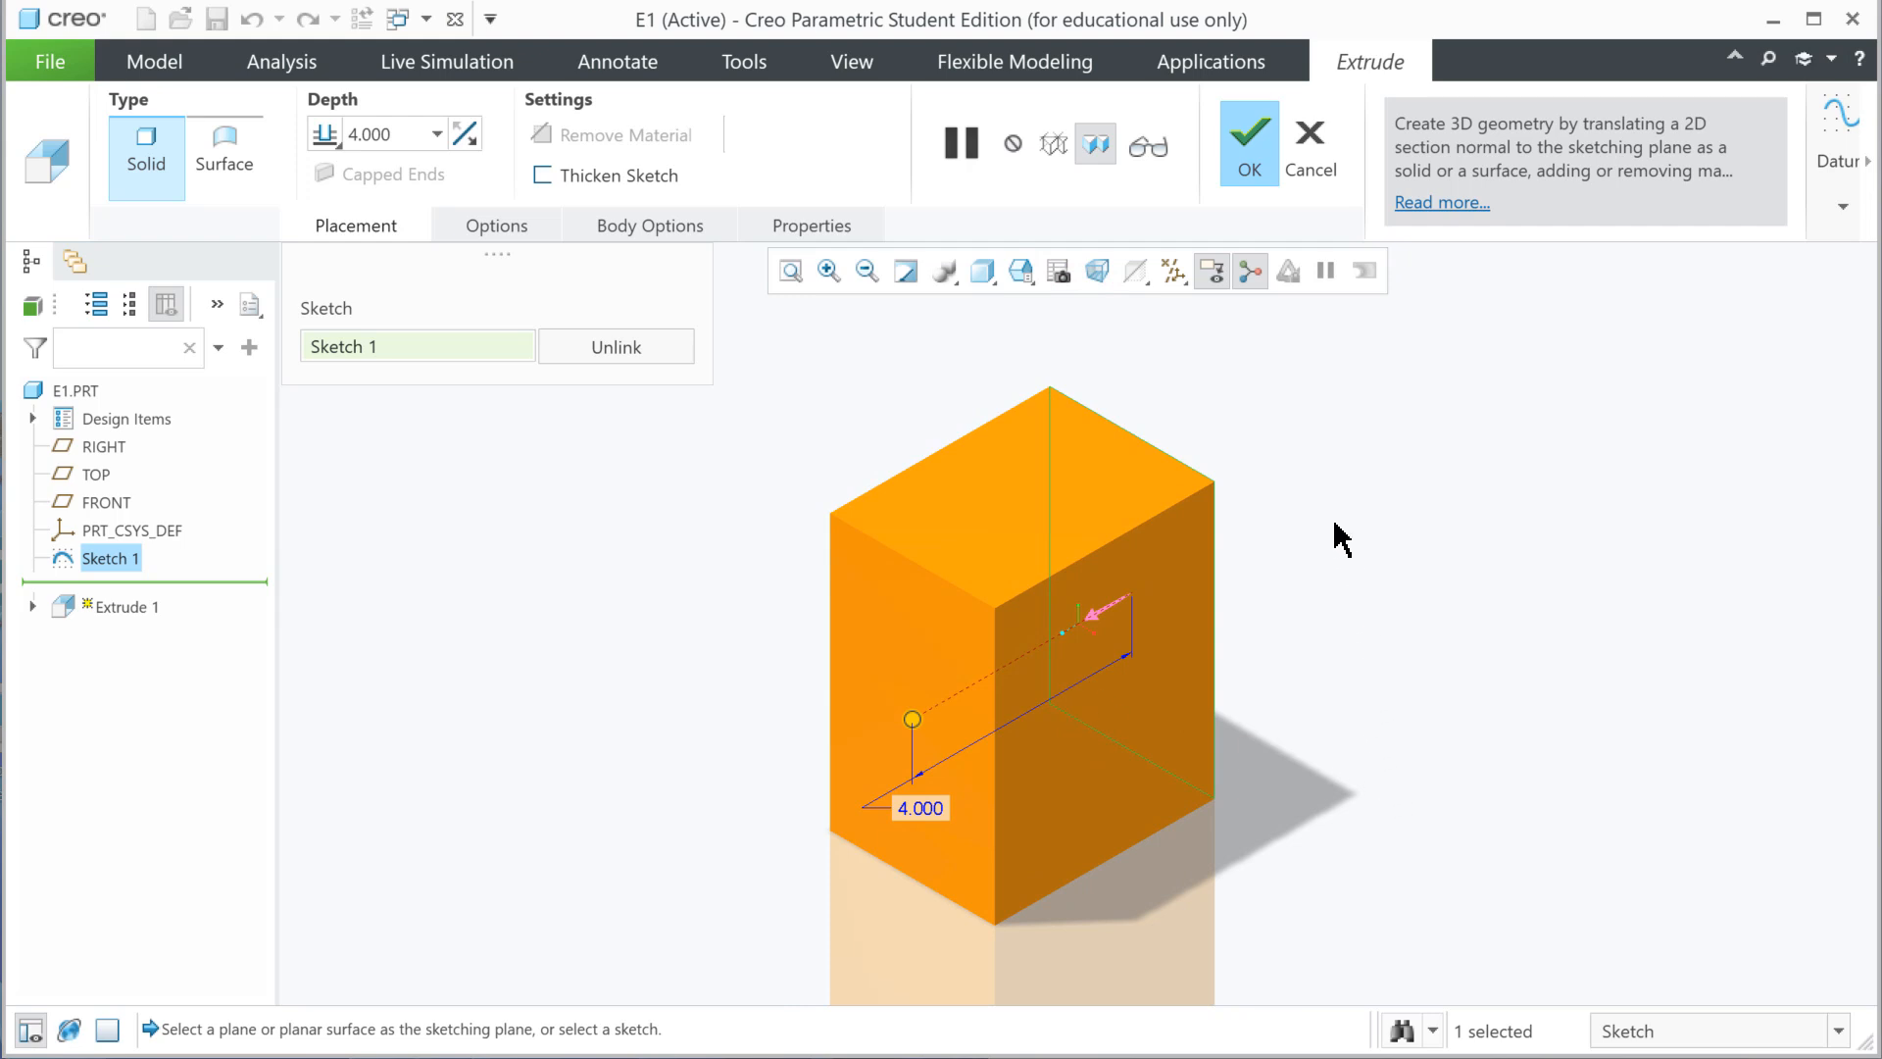
- Compare the extrusion preview in edge-shaded, hidden-line, wireframe and plain shaded display styles, ending with Shading With Reflections
{"action": "left_click", "coordinate": [982, 271]}
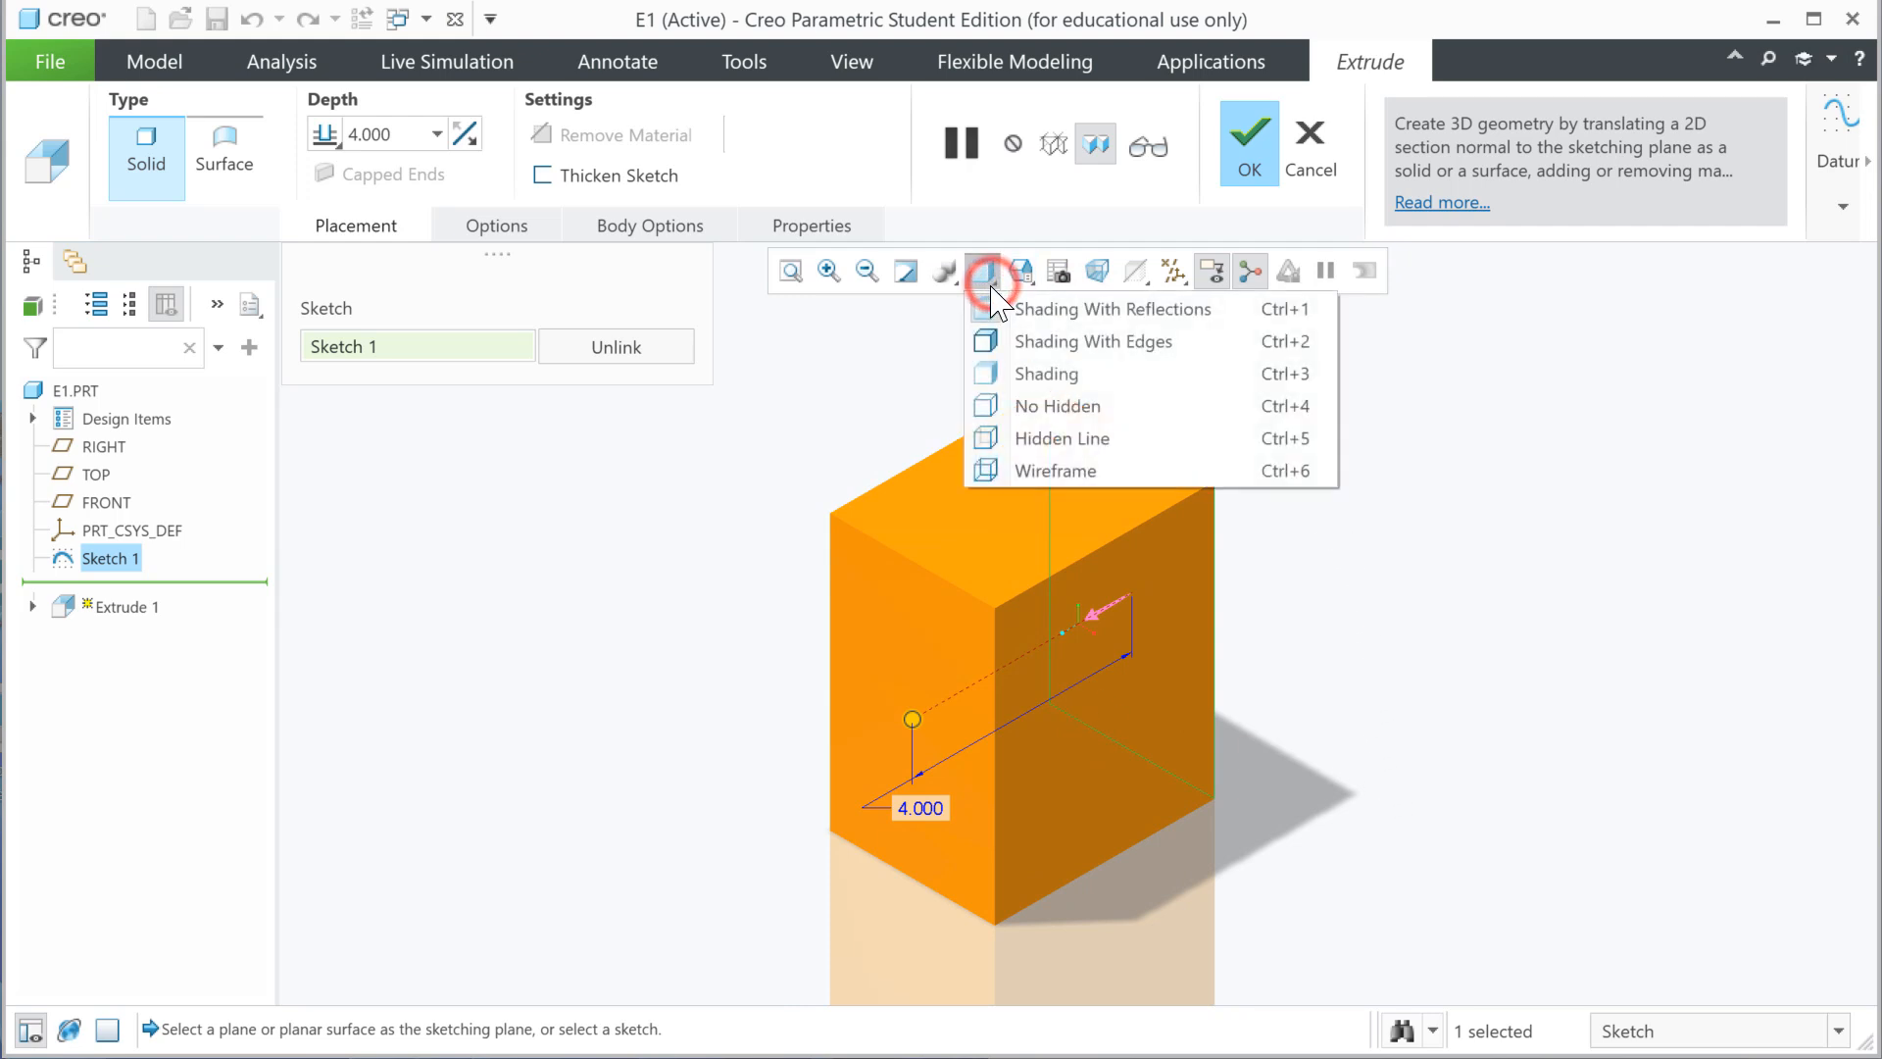
{"action": "left_click", "coordinate": [993, 345]}
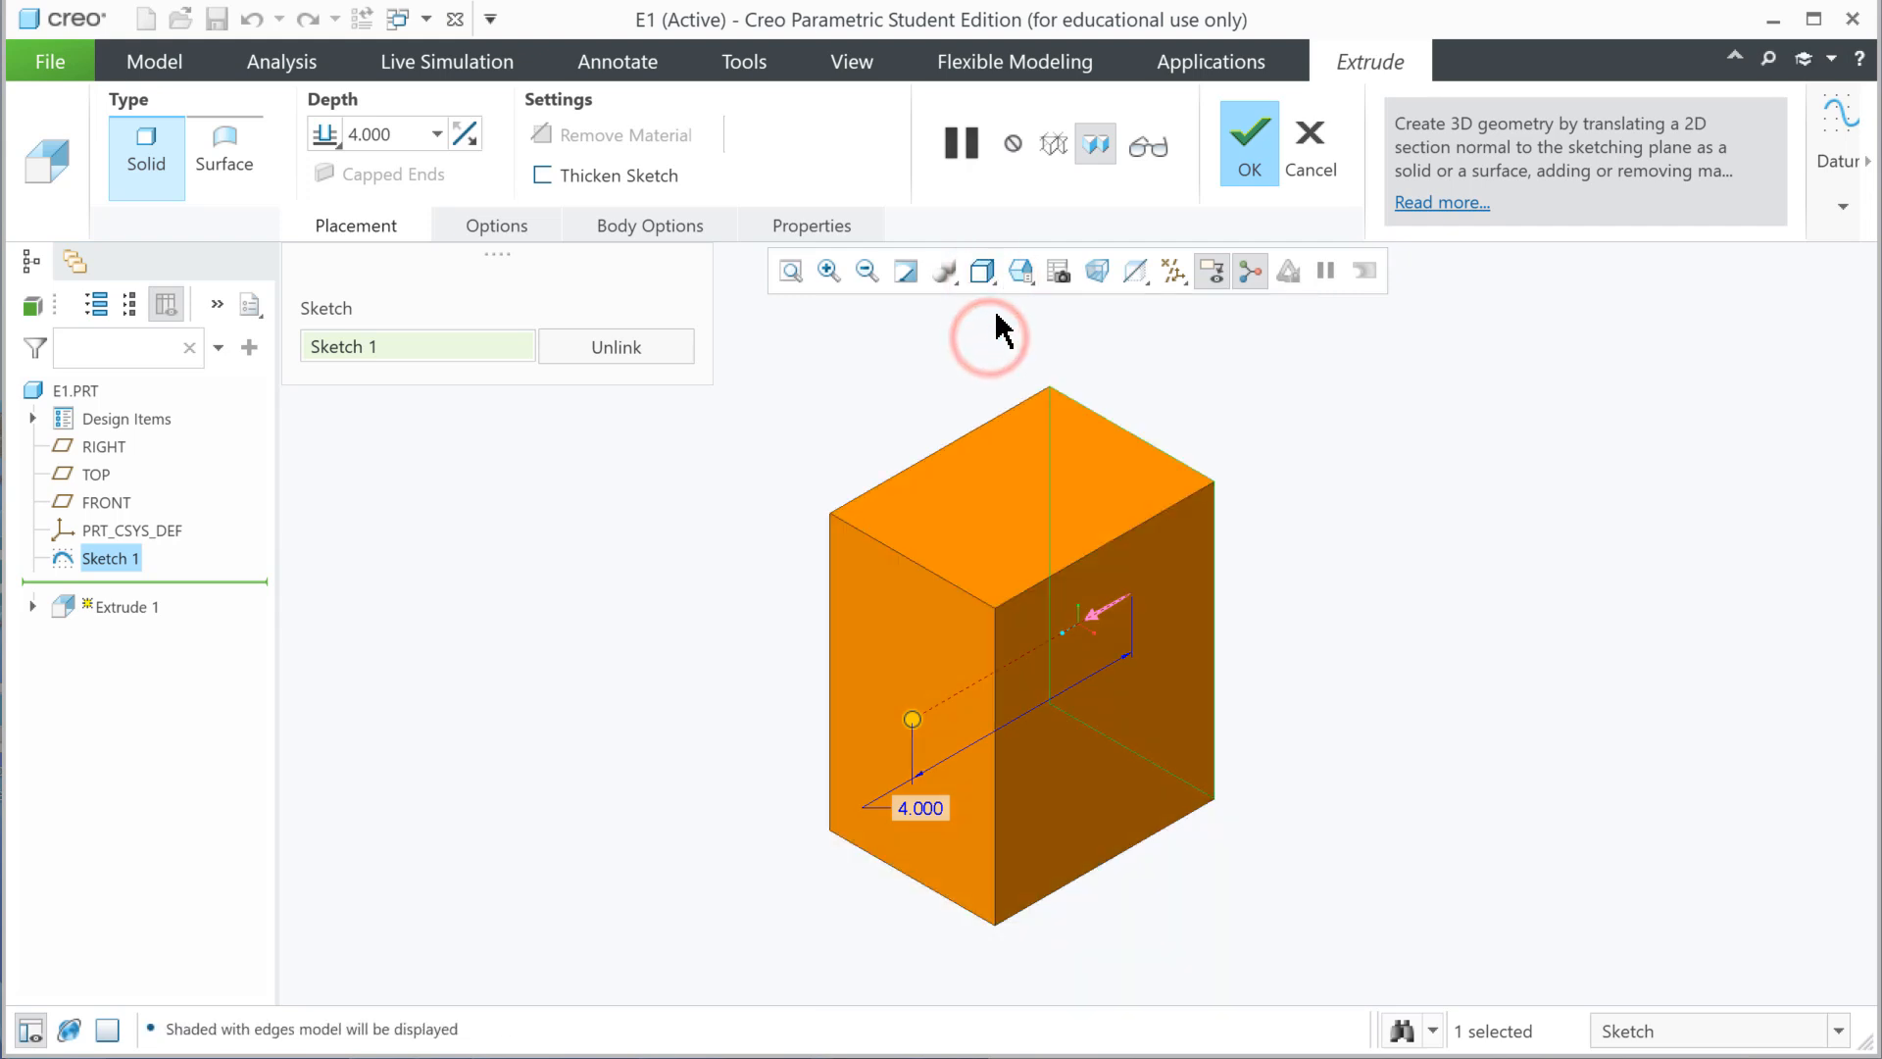
{"action": "left_click", "coordinate": [993, 279]}
{"action": "left_click", "coordinate": [998, 306]}
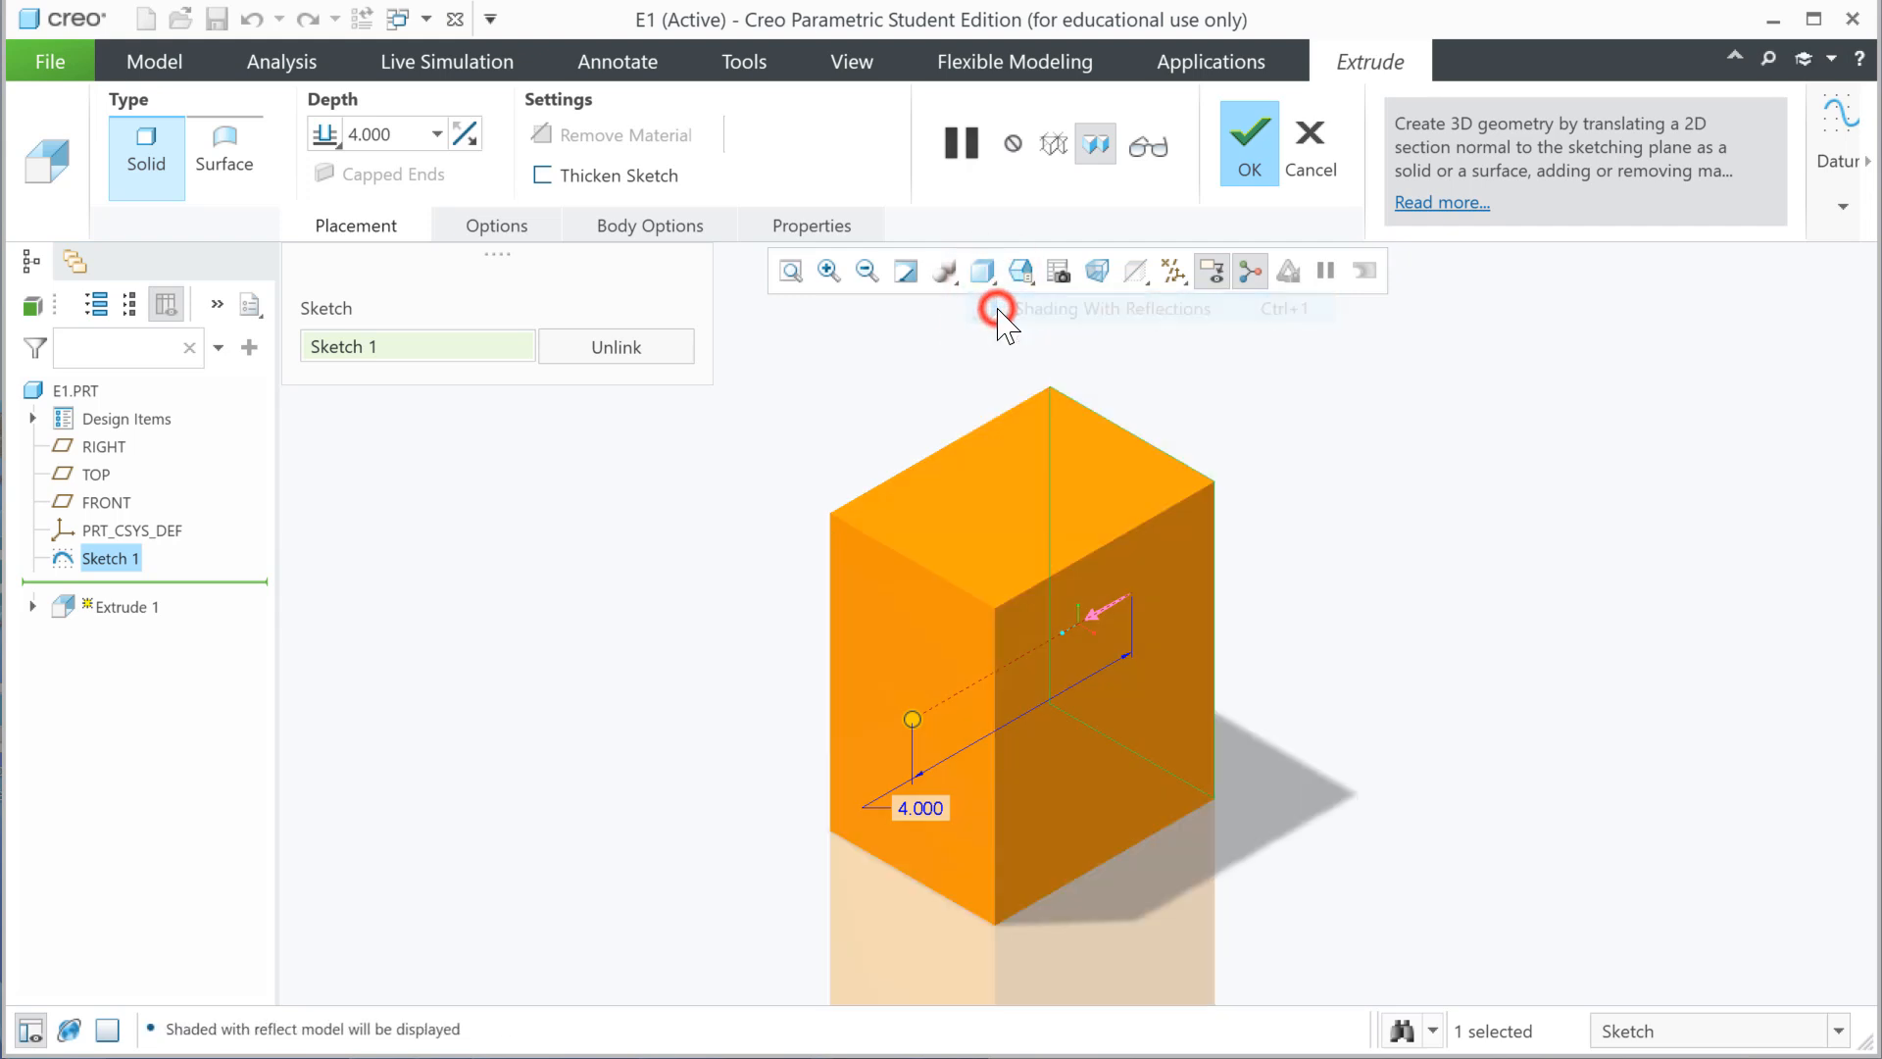
{"action": "left_click", "coordinate": [988, 274]}
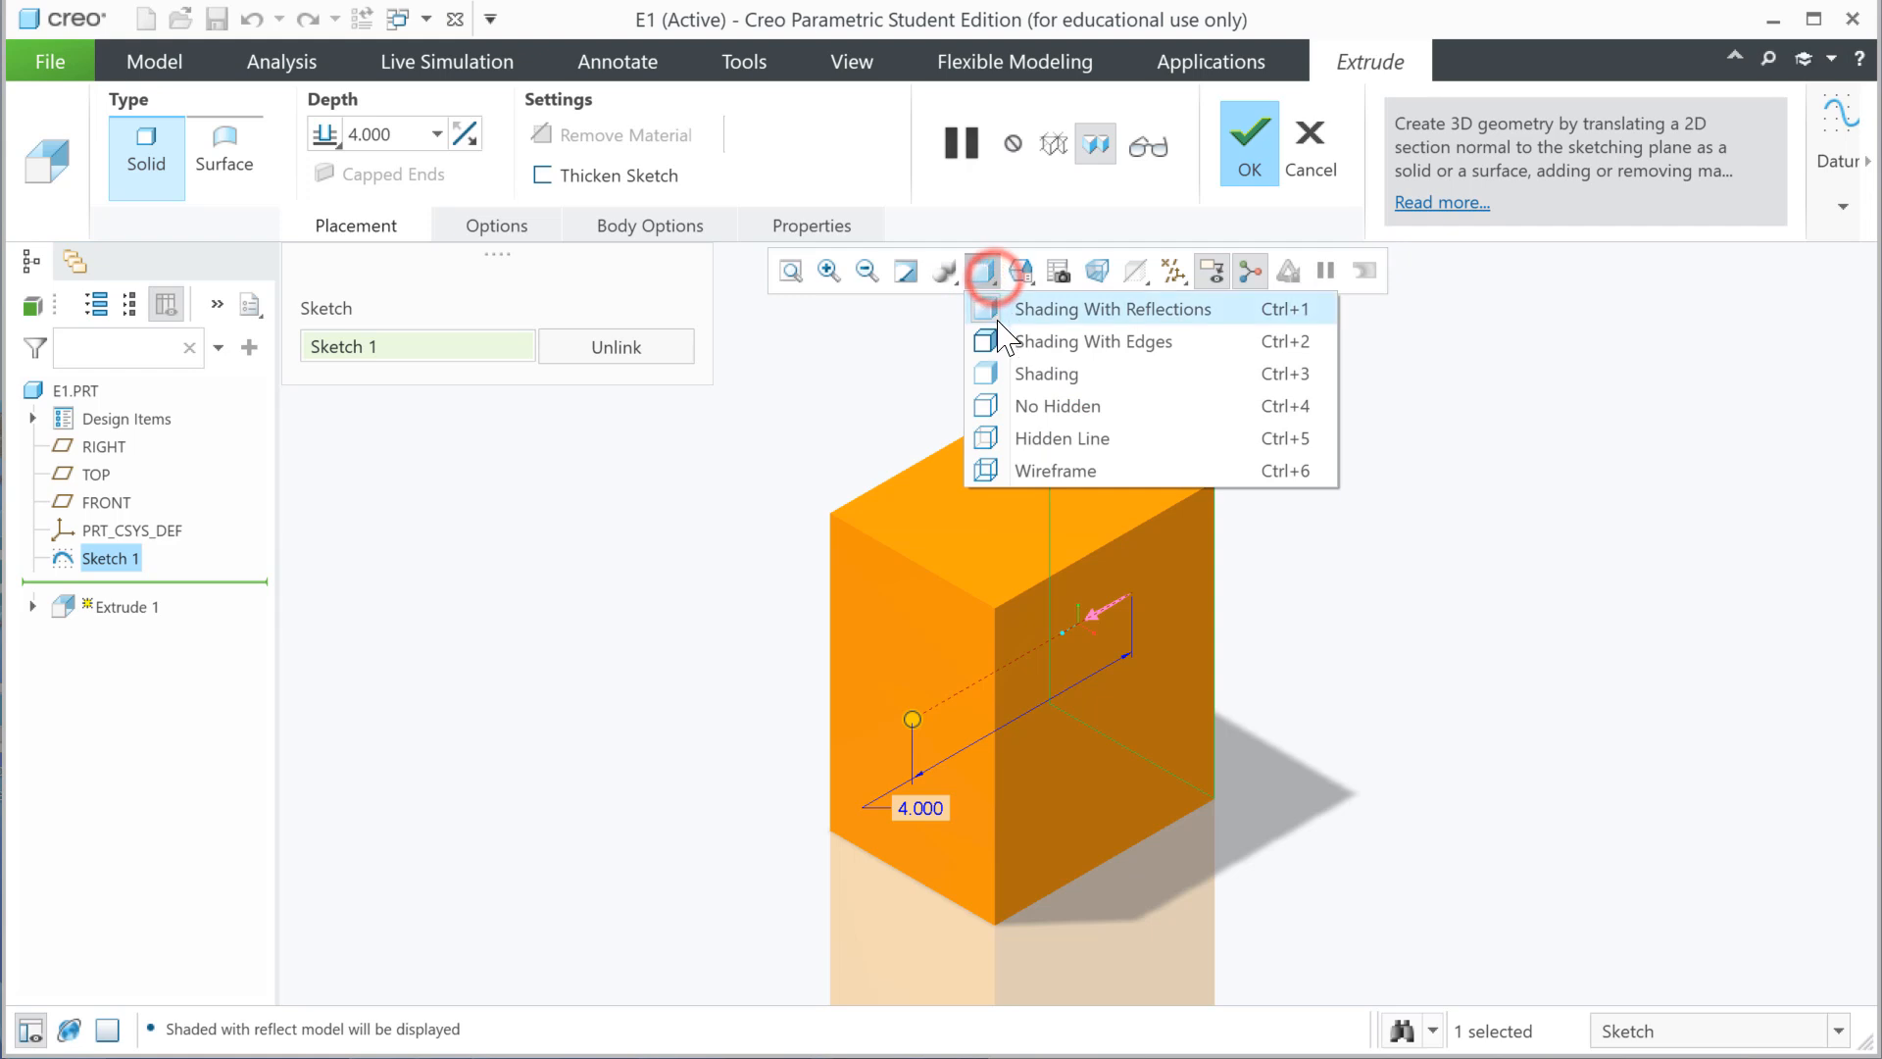
{"action": "left_click", "coordinate": [992, 439]}
{"action": "left_click", "coordinate": [989, 277]}
{"action": "left_click", "coordinate": [1000, 473]}
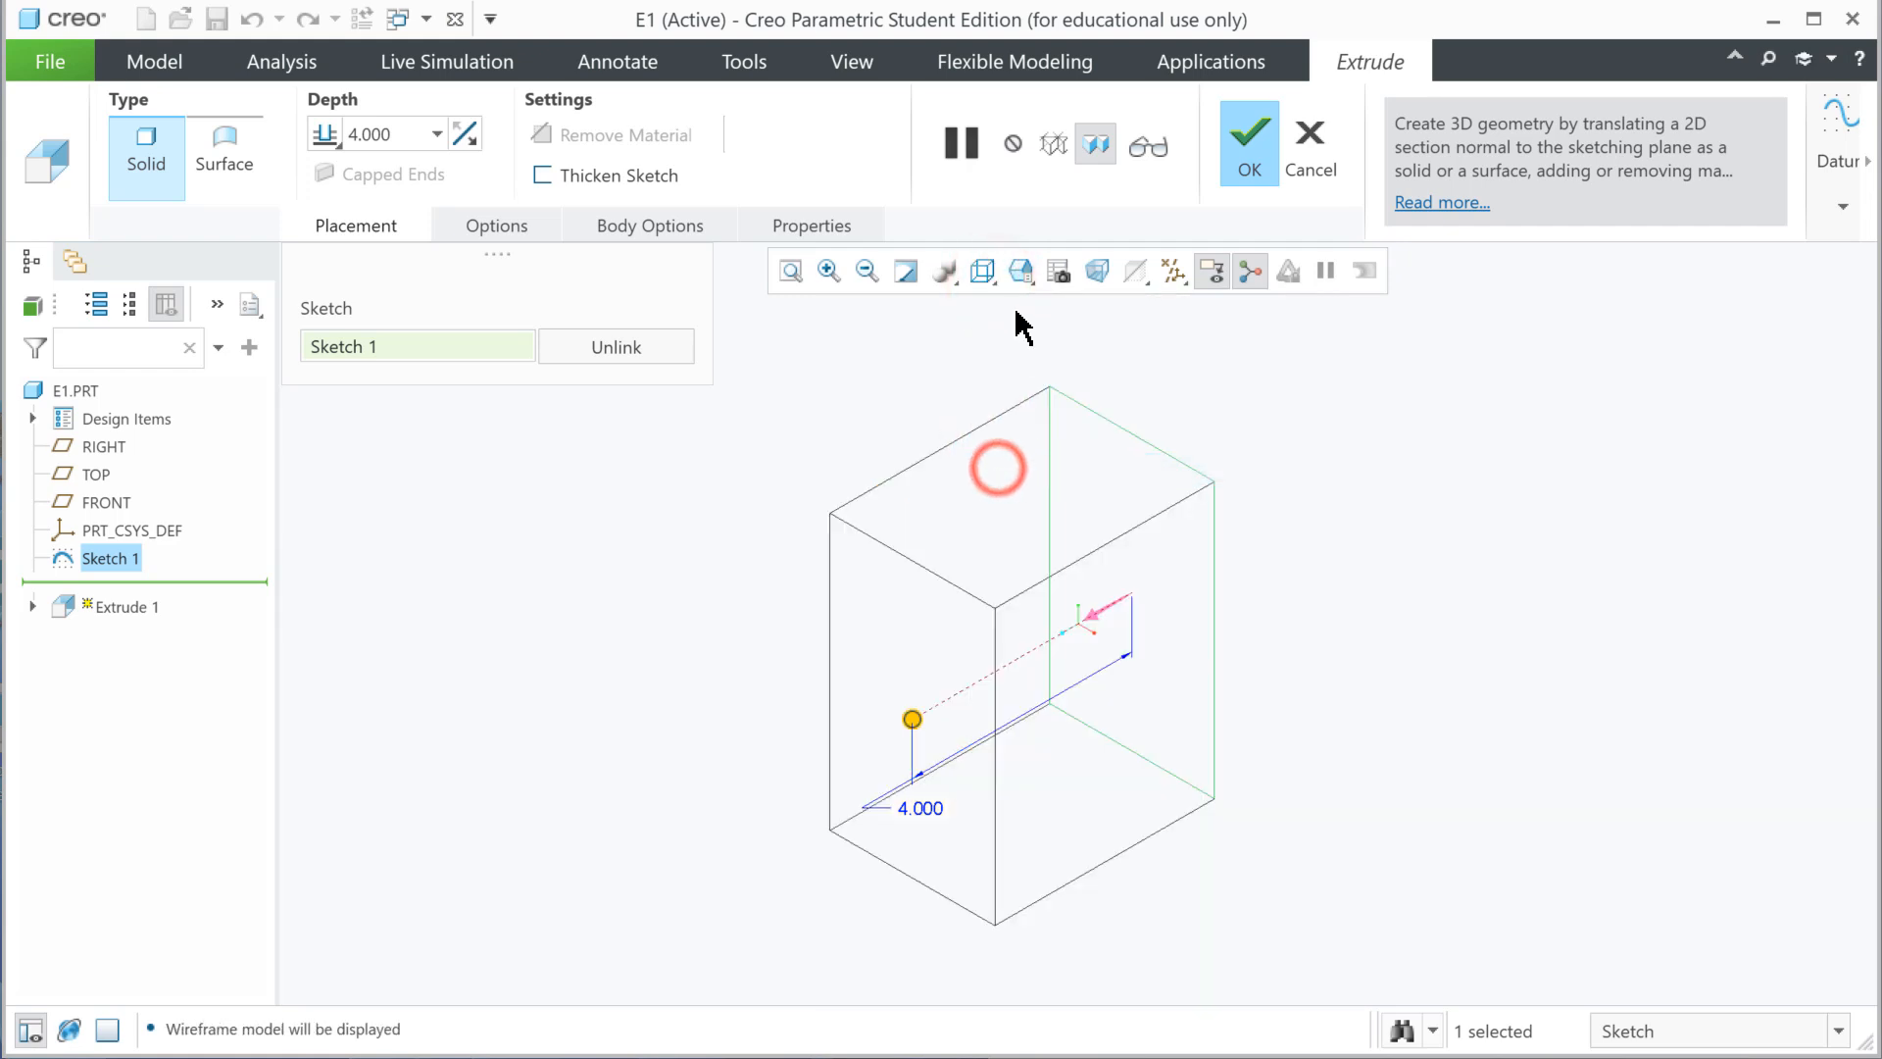
{"action": "left_click", "coordinate": [988, 276]}
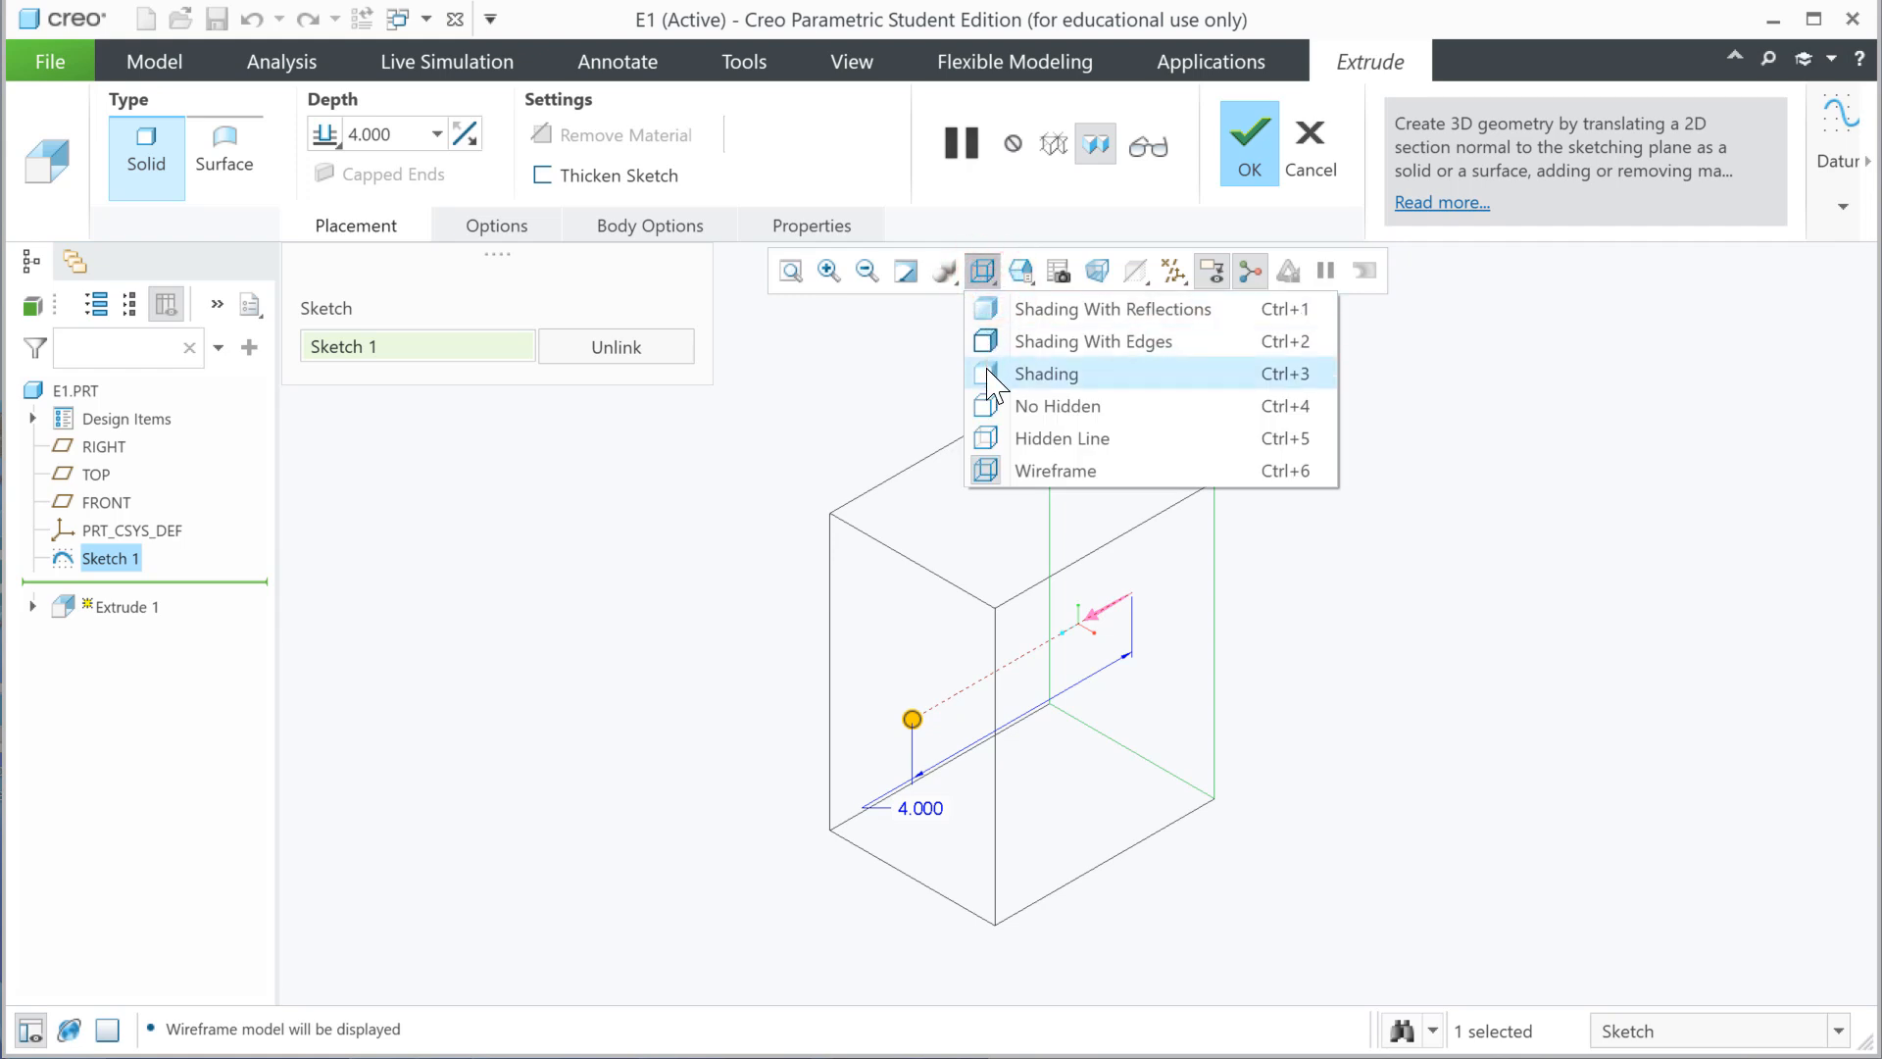
{"action": "left_click", "coordinate": [988, 373]}
{"action": "left_click", "coordinate": [983, 272]}
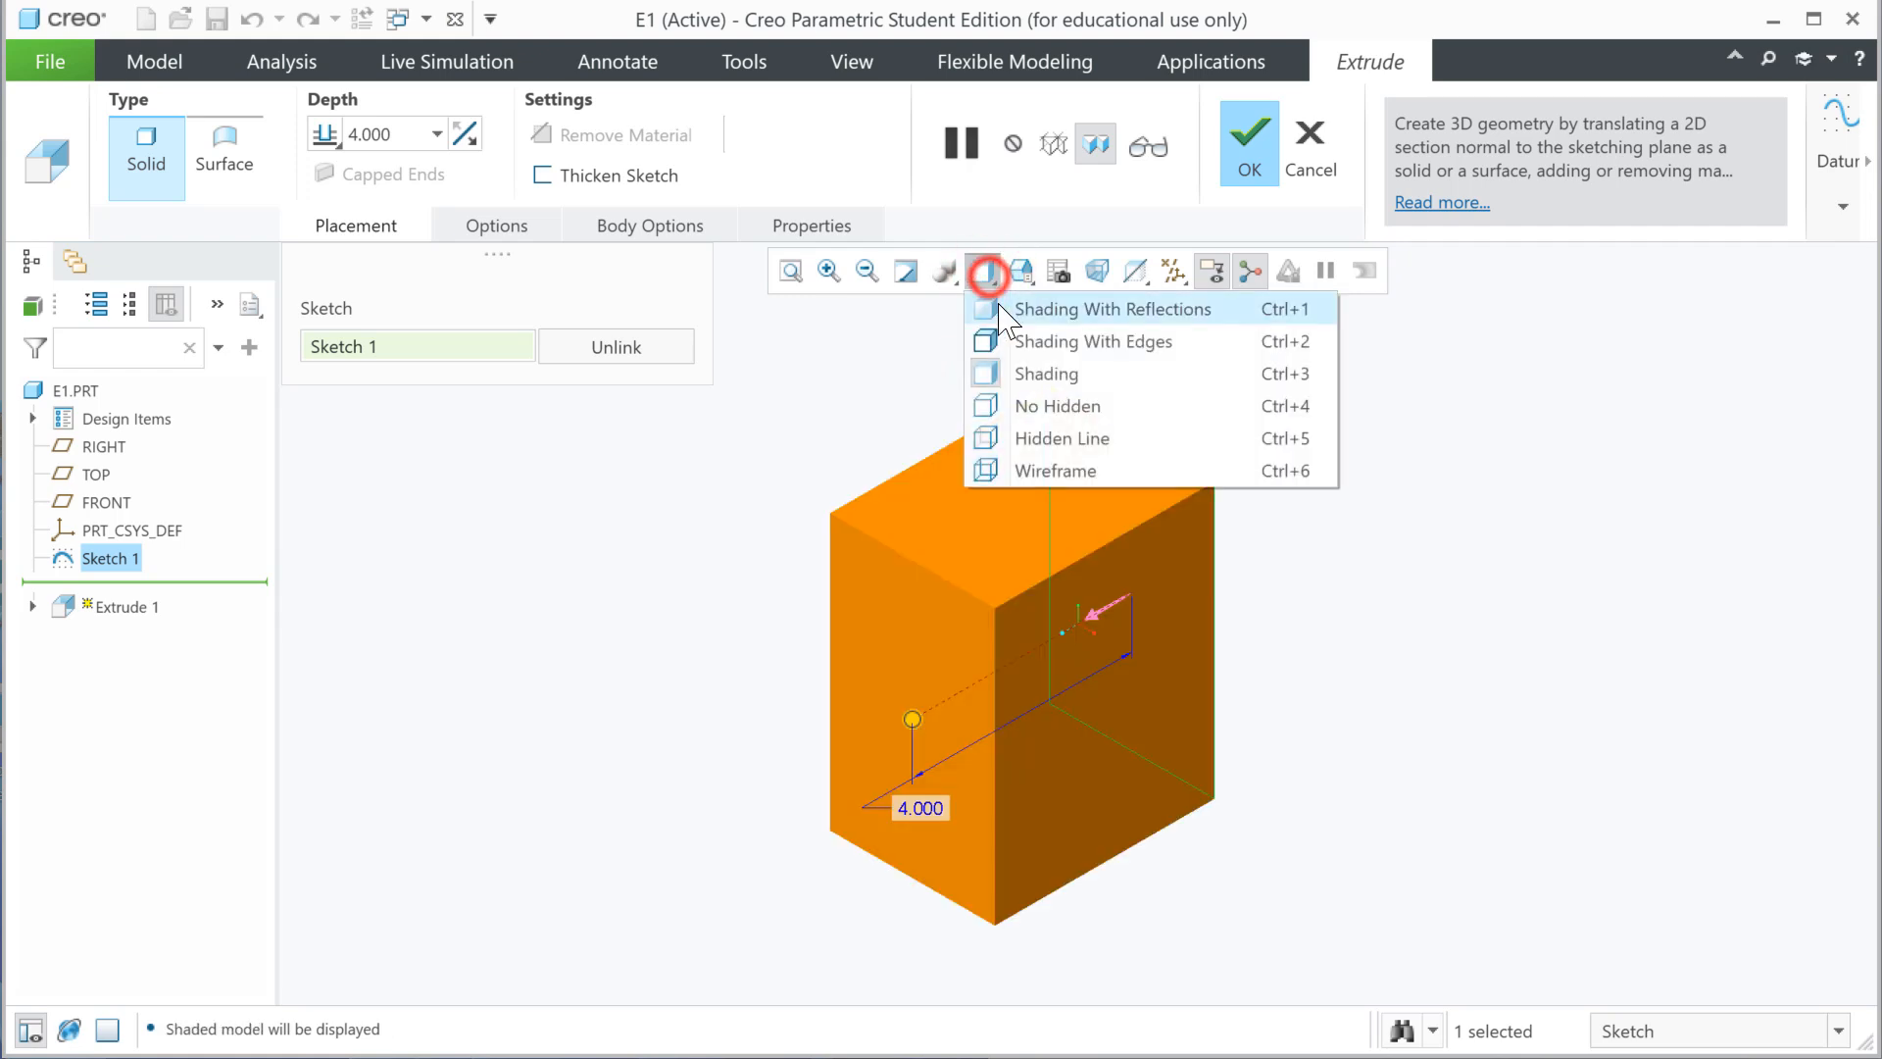
{"action": "left_click", "coordinate": [994, 343]}
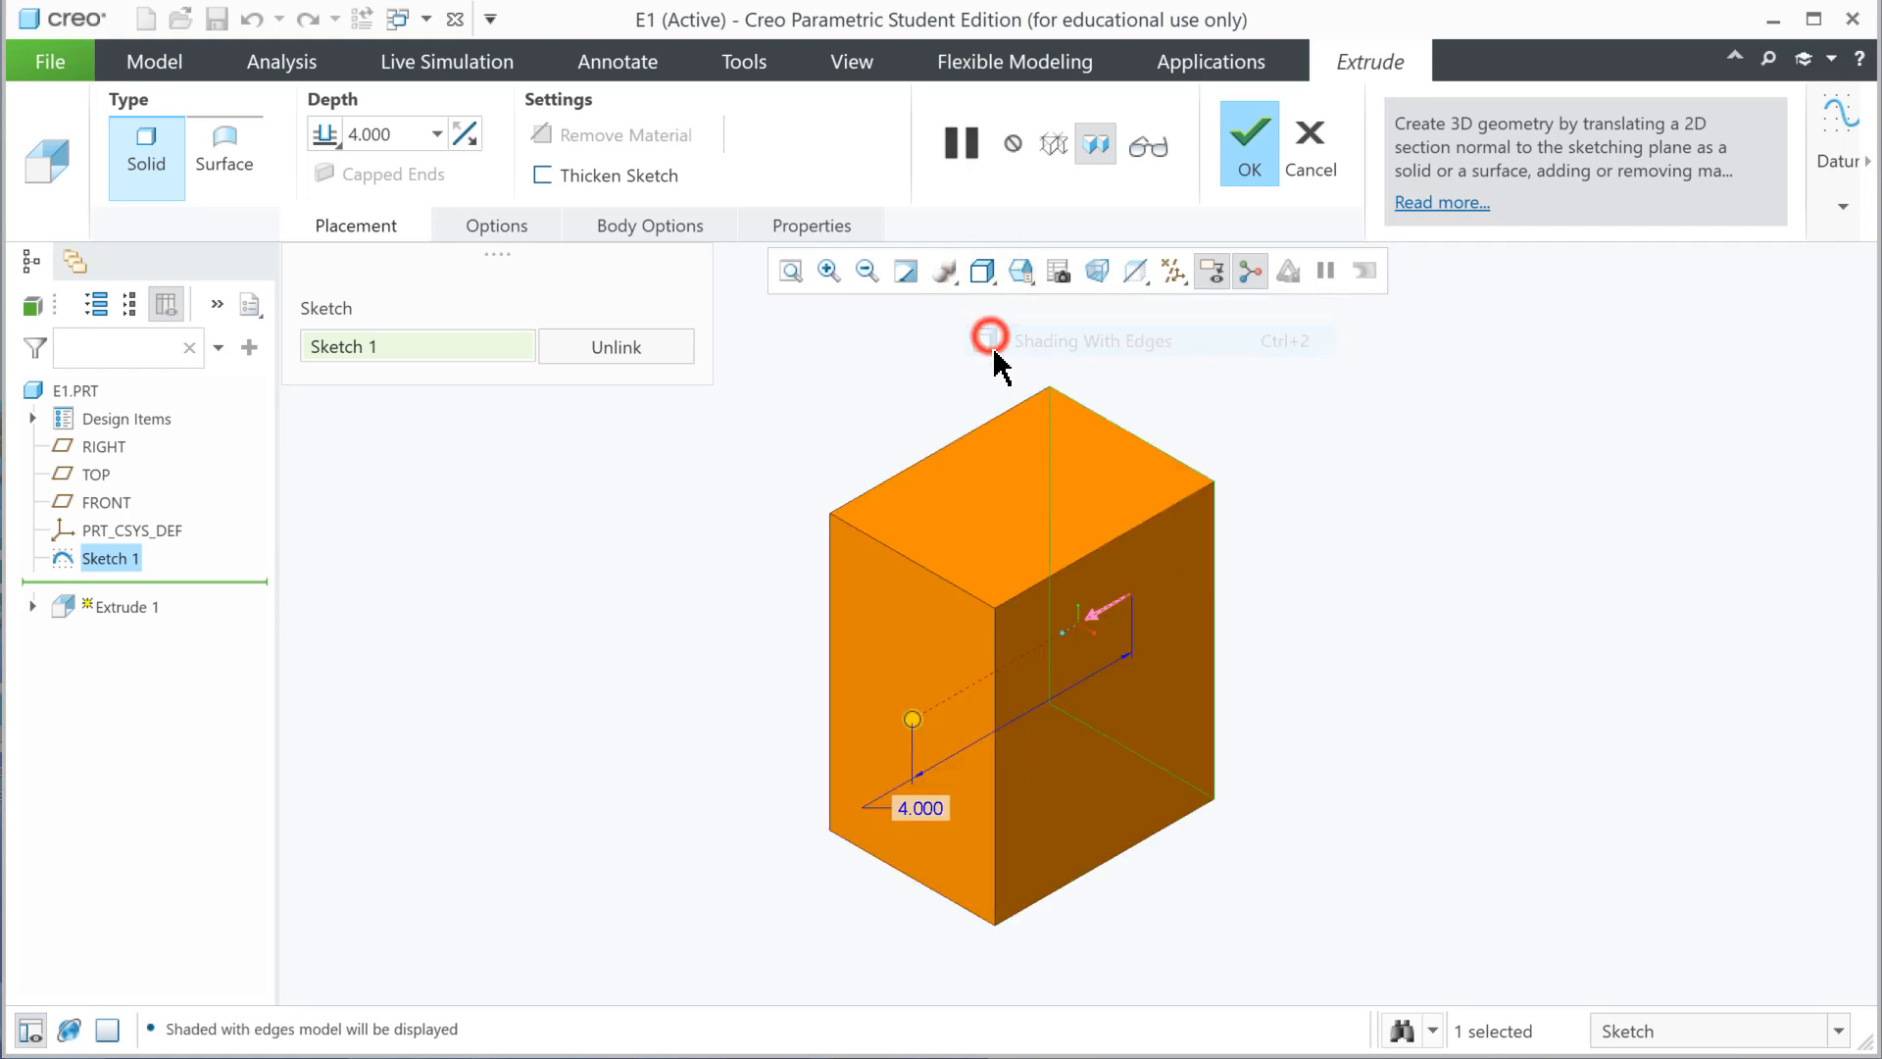
{"action": "left_click", "coordinate": [991, 274]}
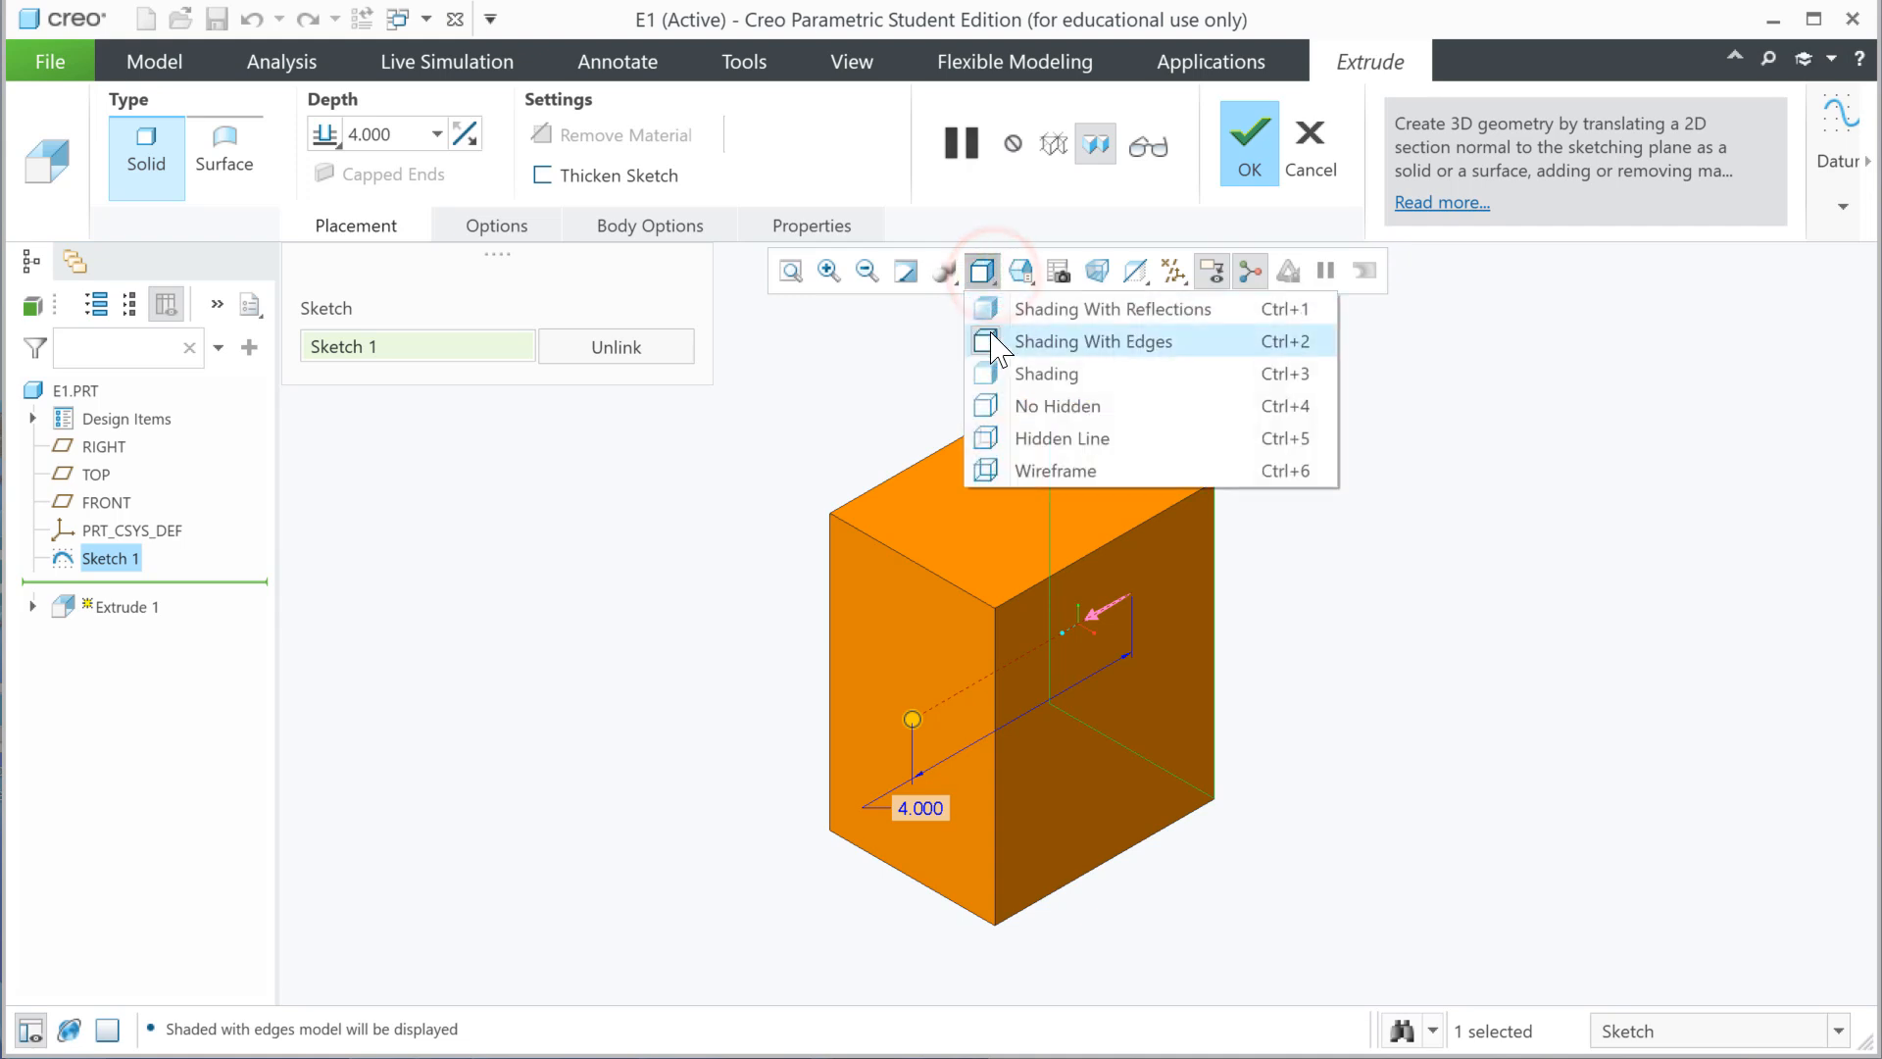
{"action": "left_click", "coordinate": [1006, 314]}
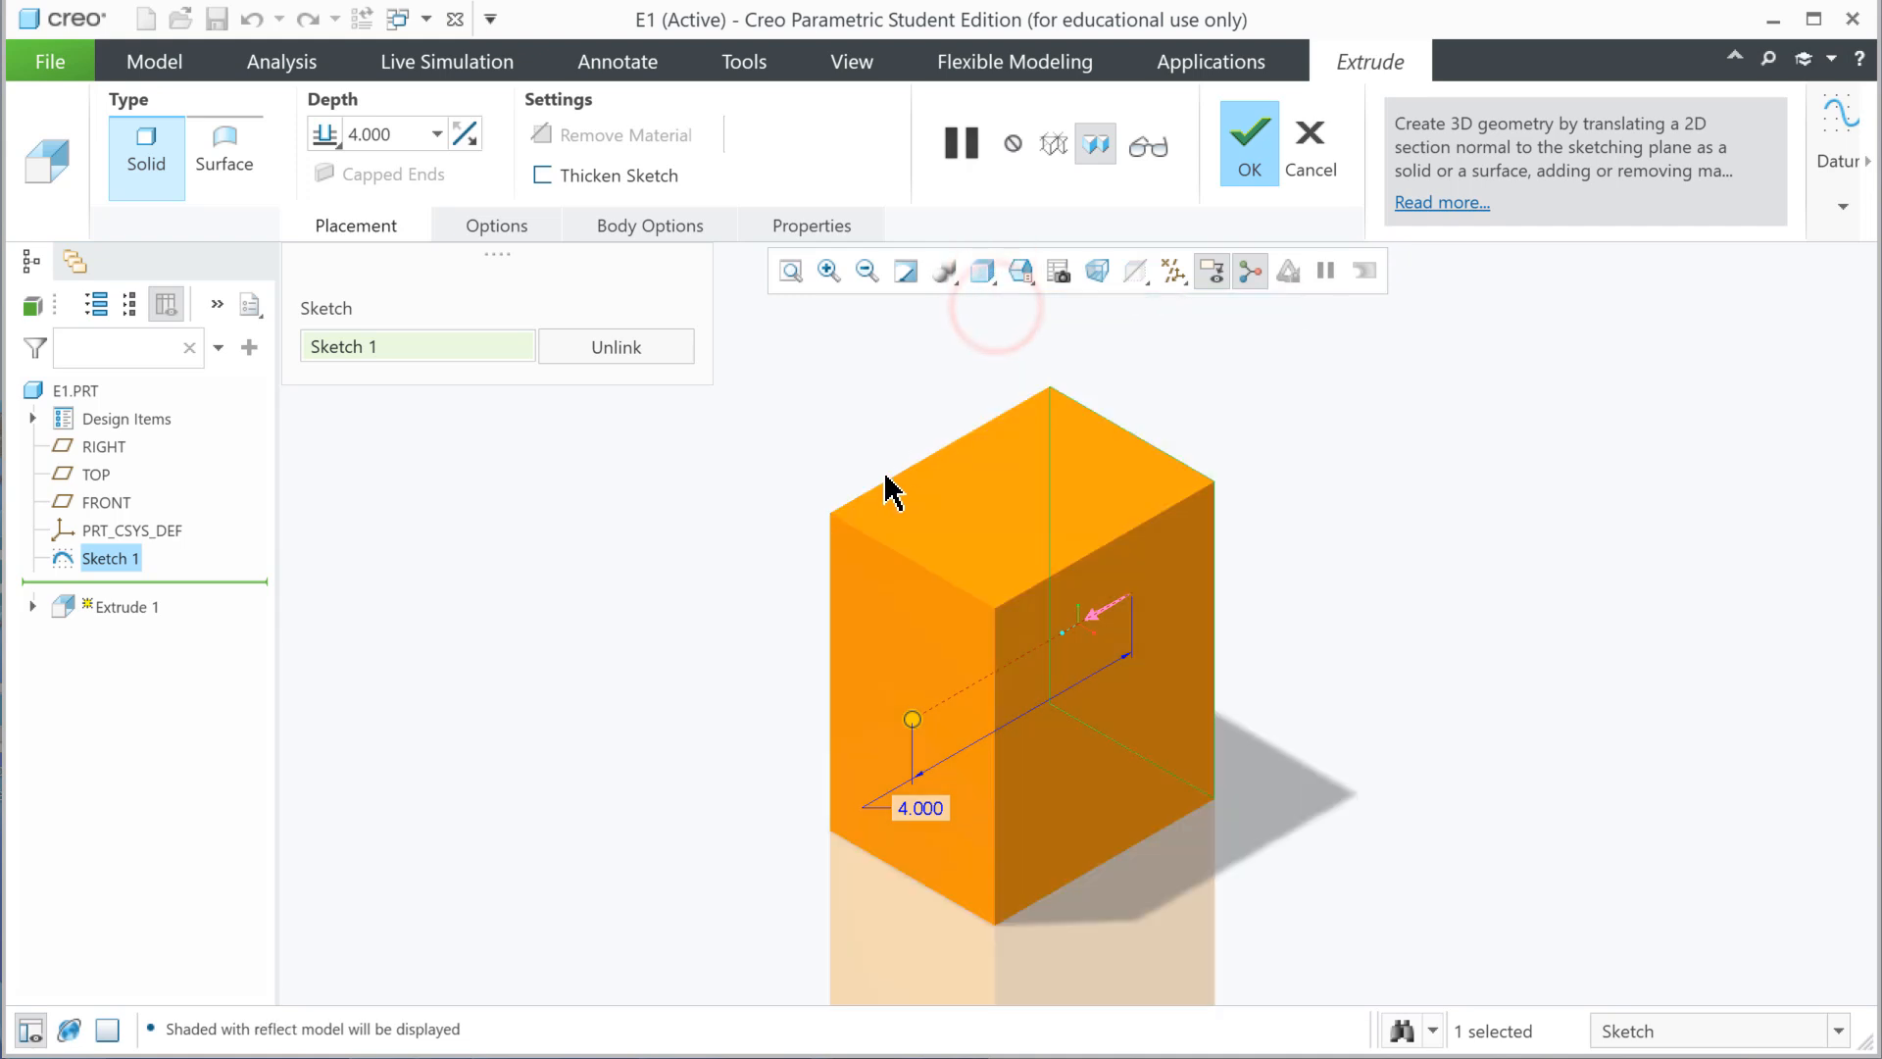
- Set the extrusion depth of the 3 by 5 rectangle to 0.5 and complete the solid
{"action": "mouse_move", "coordinate": [924, 828]}
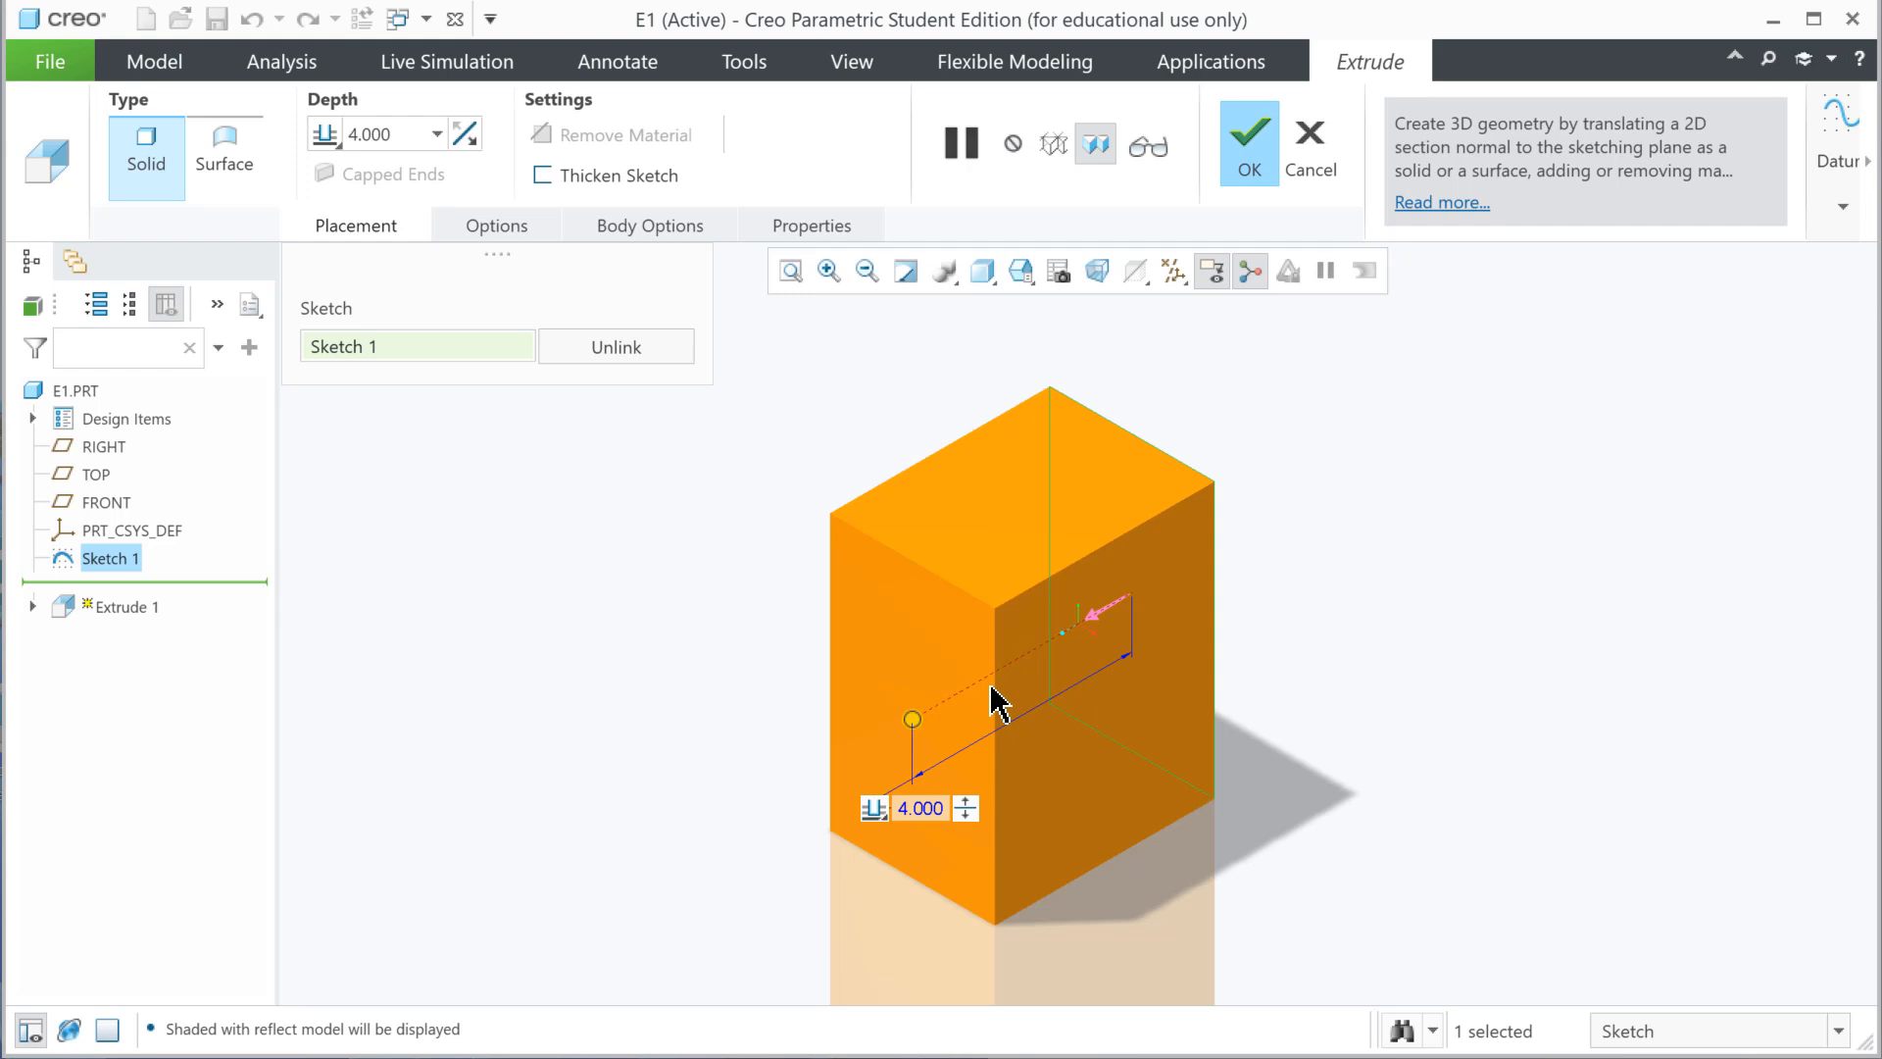
{"action": "left_click_drag", "start_coordinate": [910, 720], "coordinate": [1004, 670]}
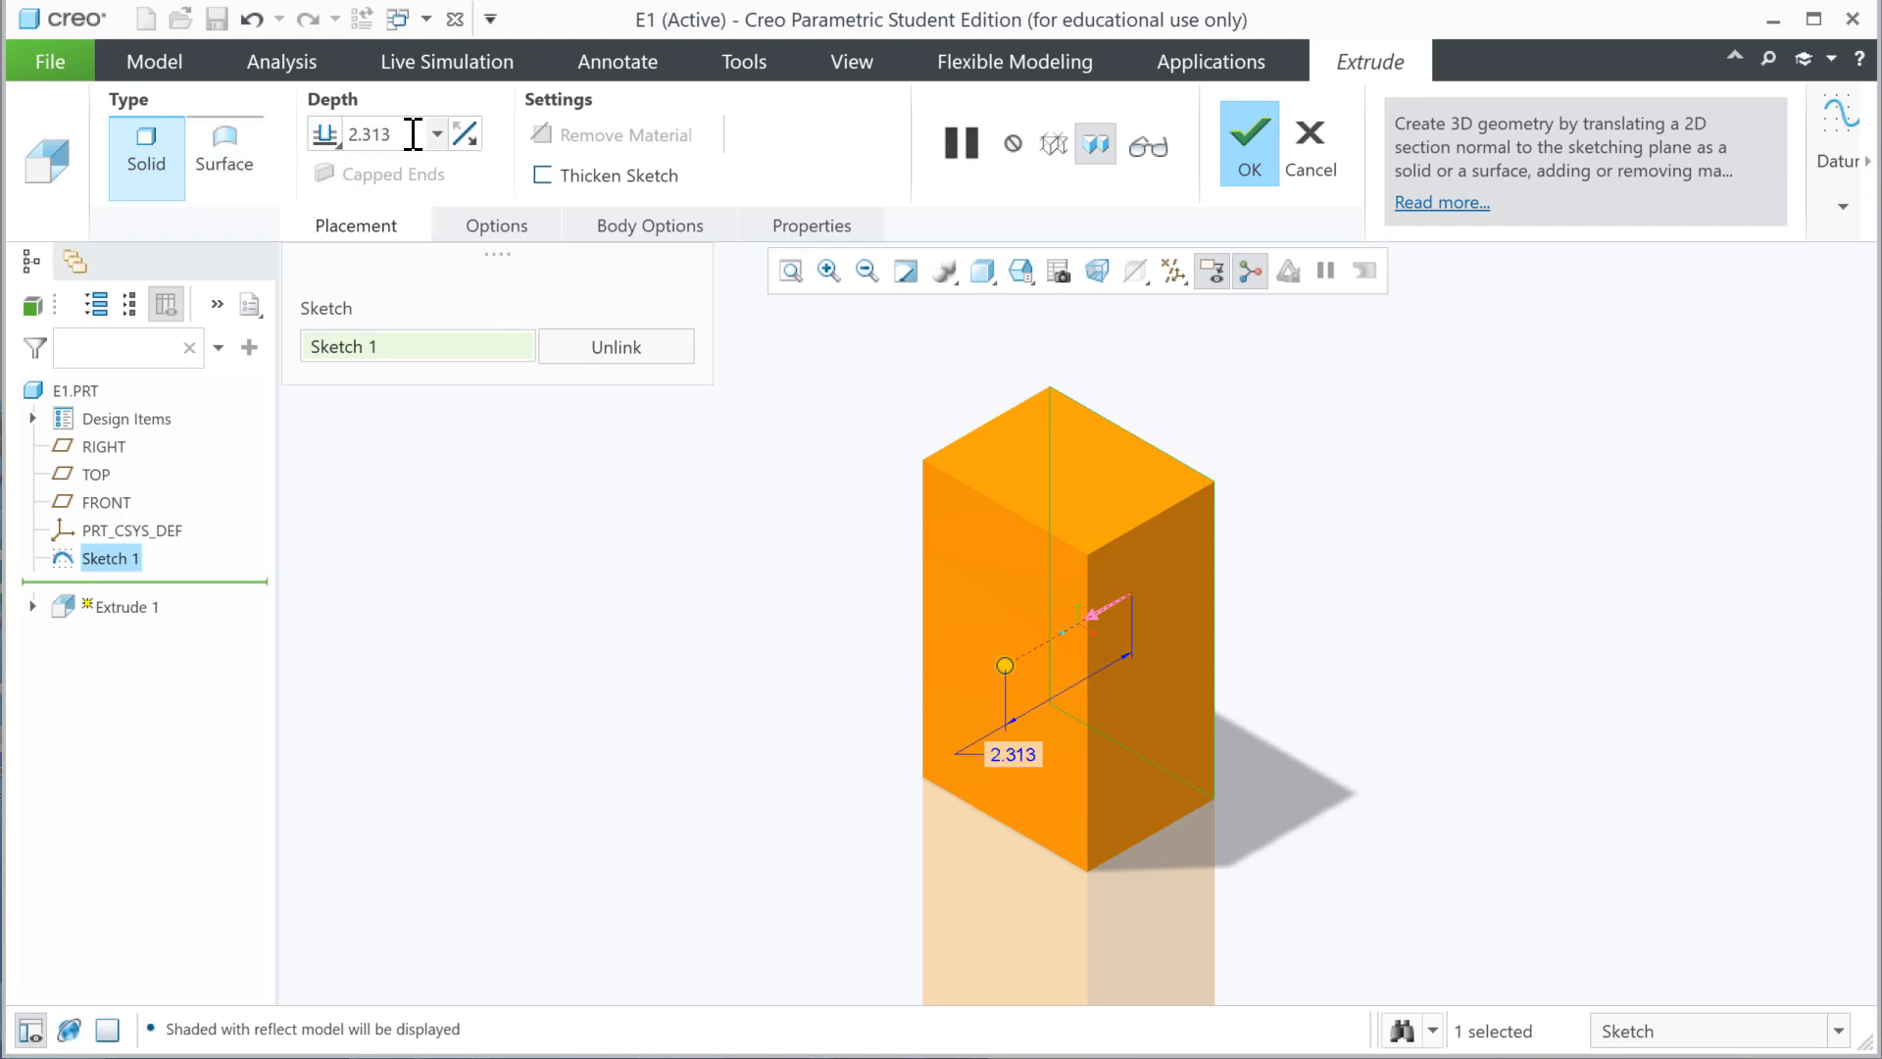
{"action": "left_click_drag", "start_coordinate": [404, 135], "coordinate": [349, 134]}
{"action": "key", "text": "BackSpace"}
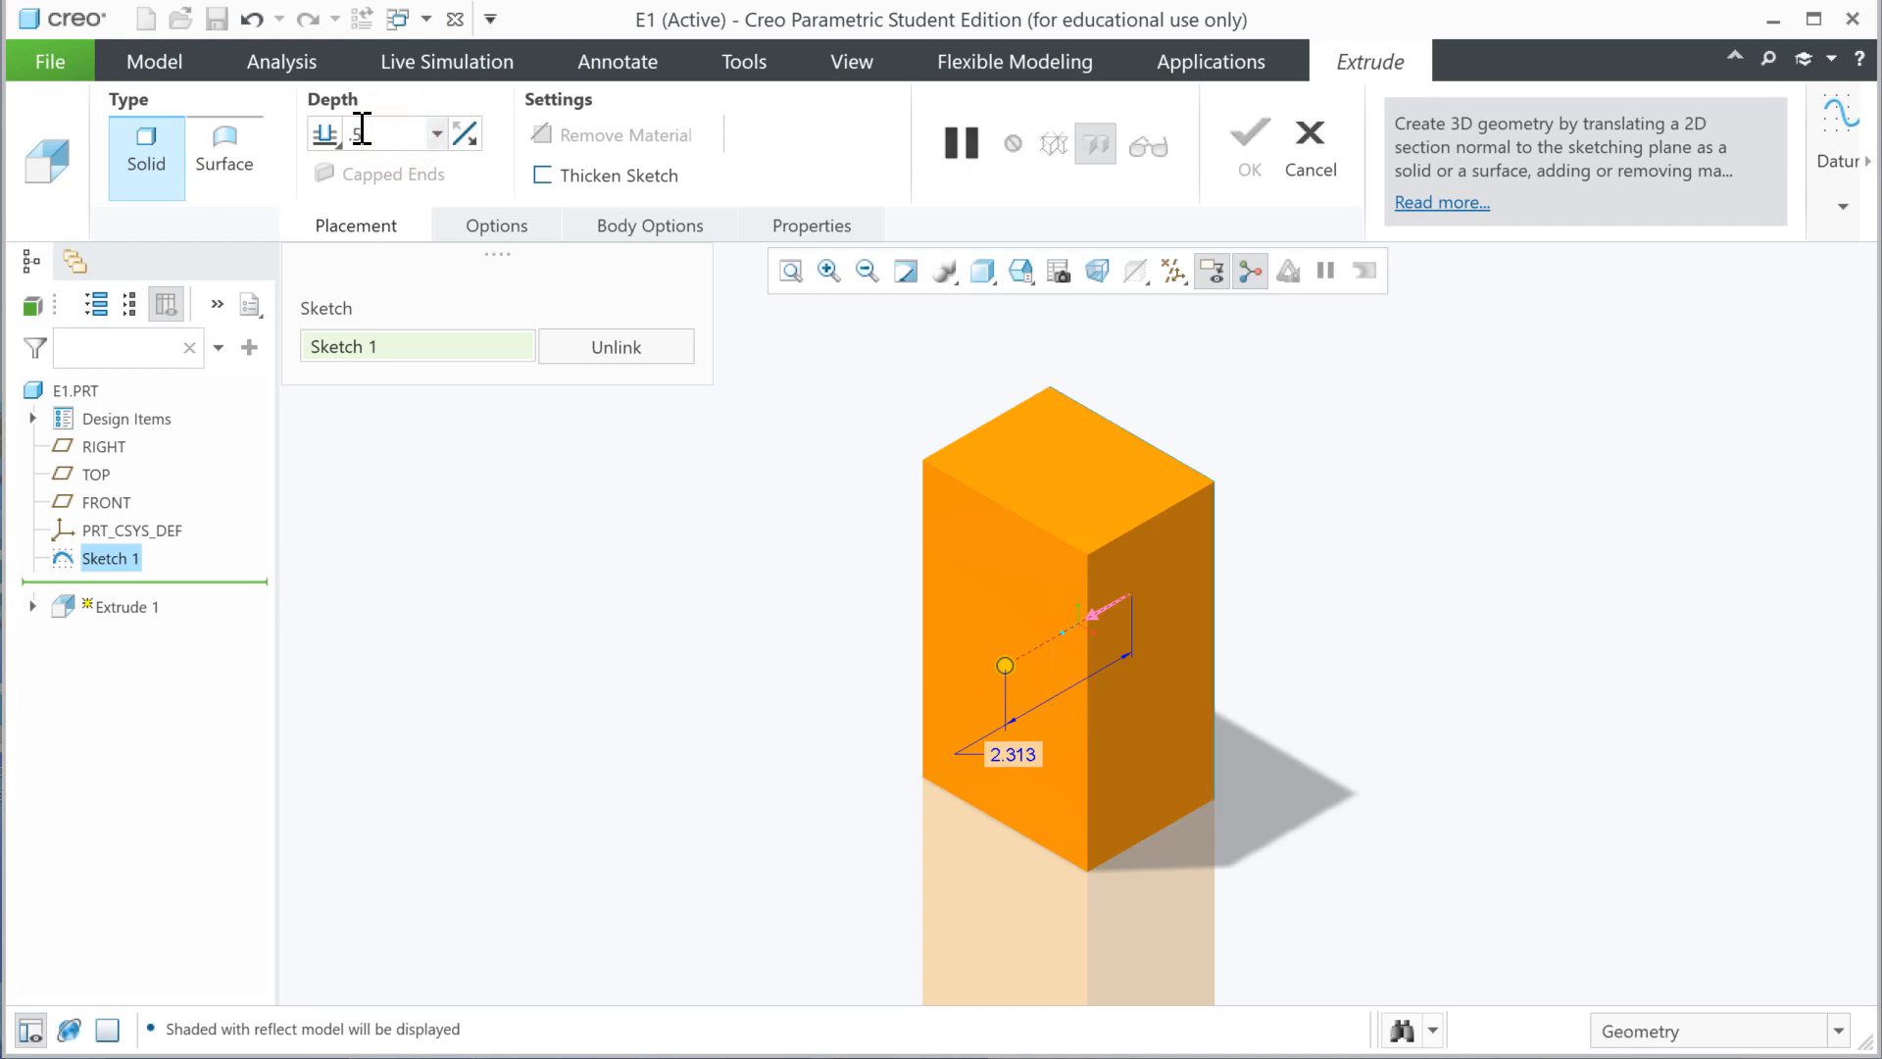
{"action": "type", "text": ".5"}
{"action": "key", "text": "Return"}
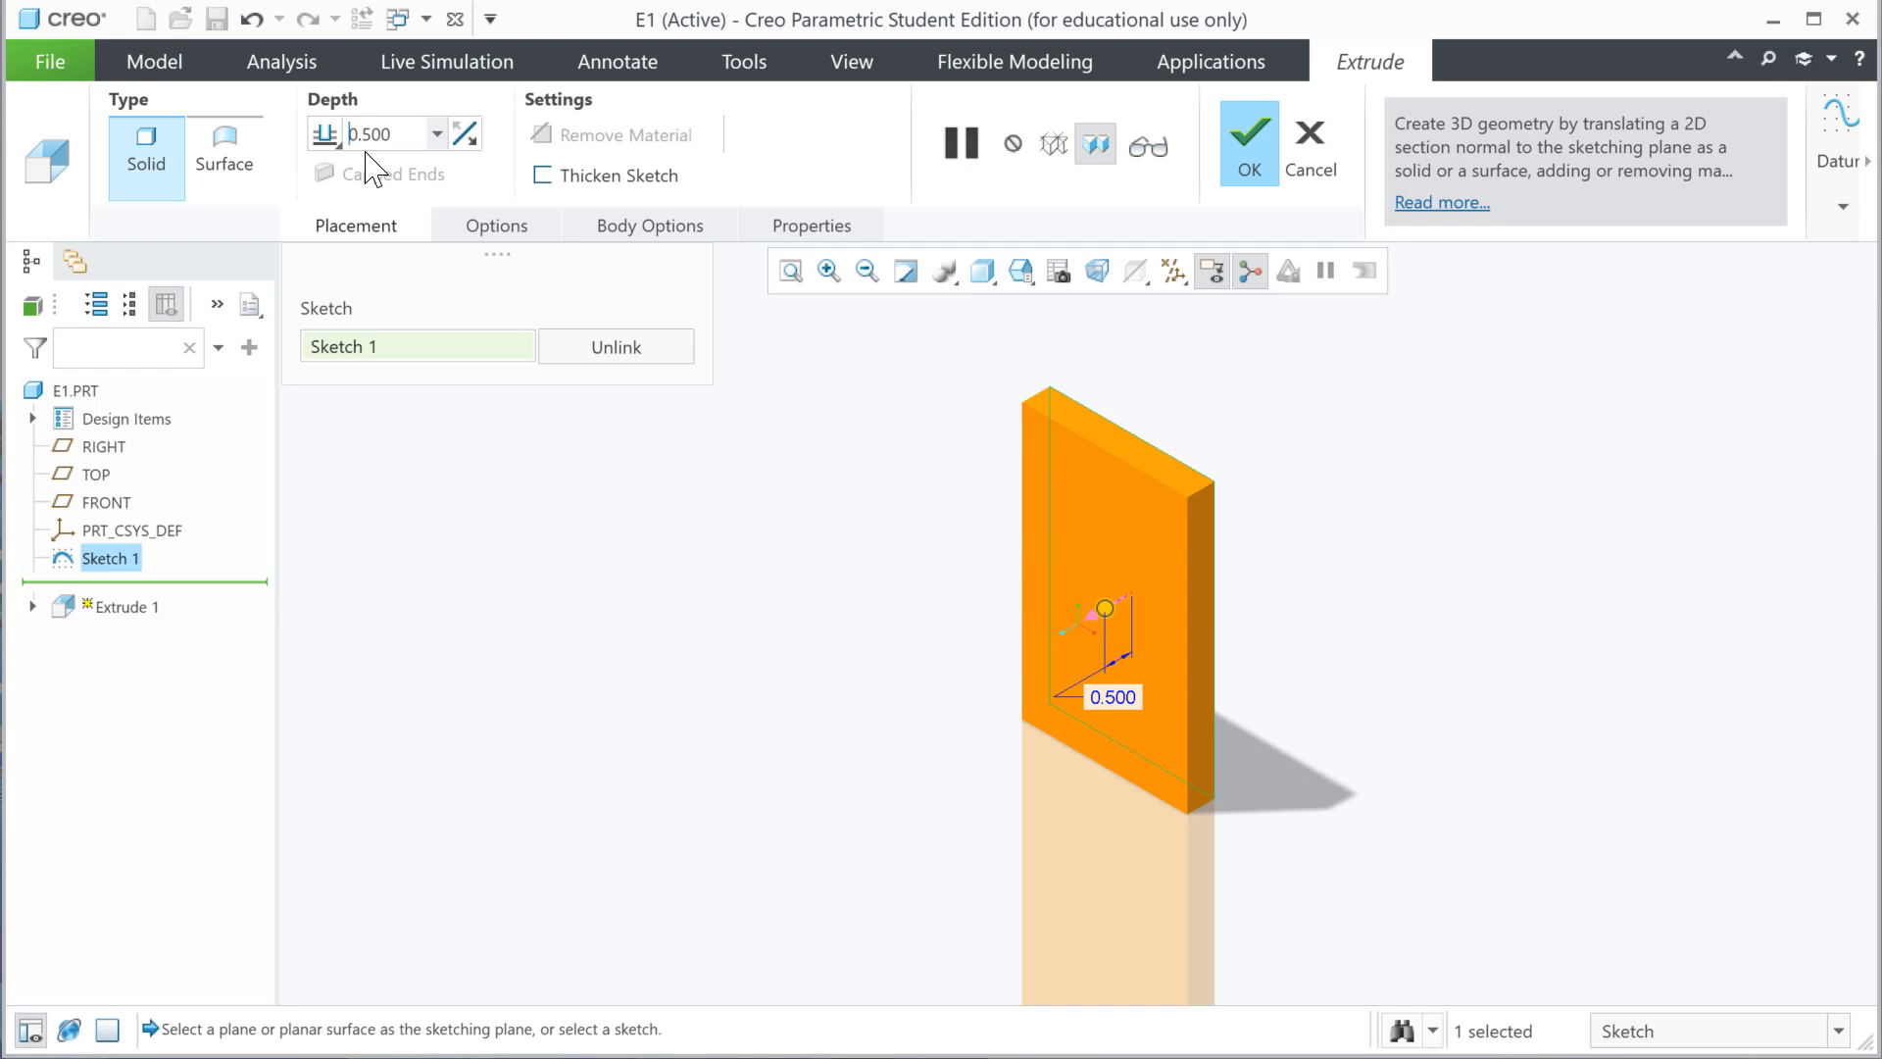
{"action": "left_click", "coordinate": [1253, 162]}
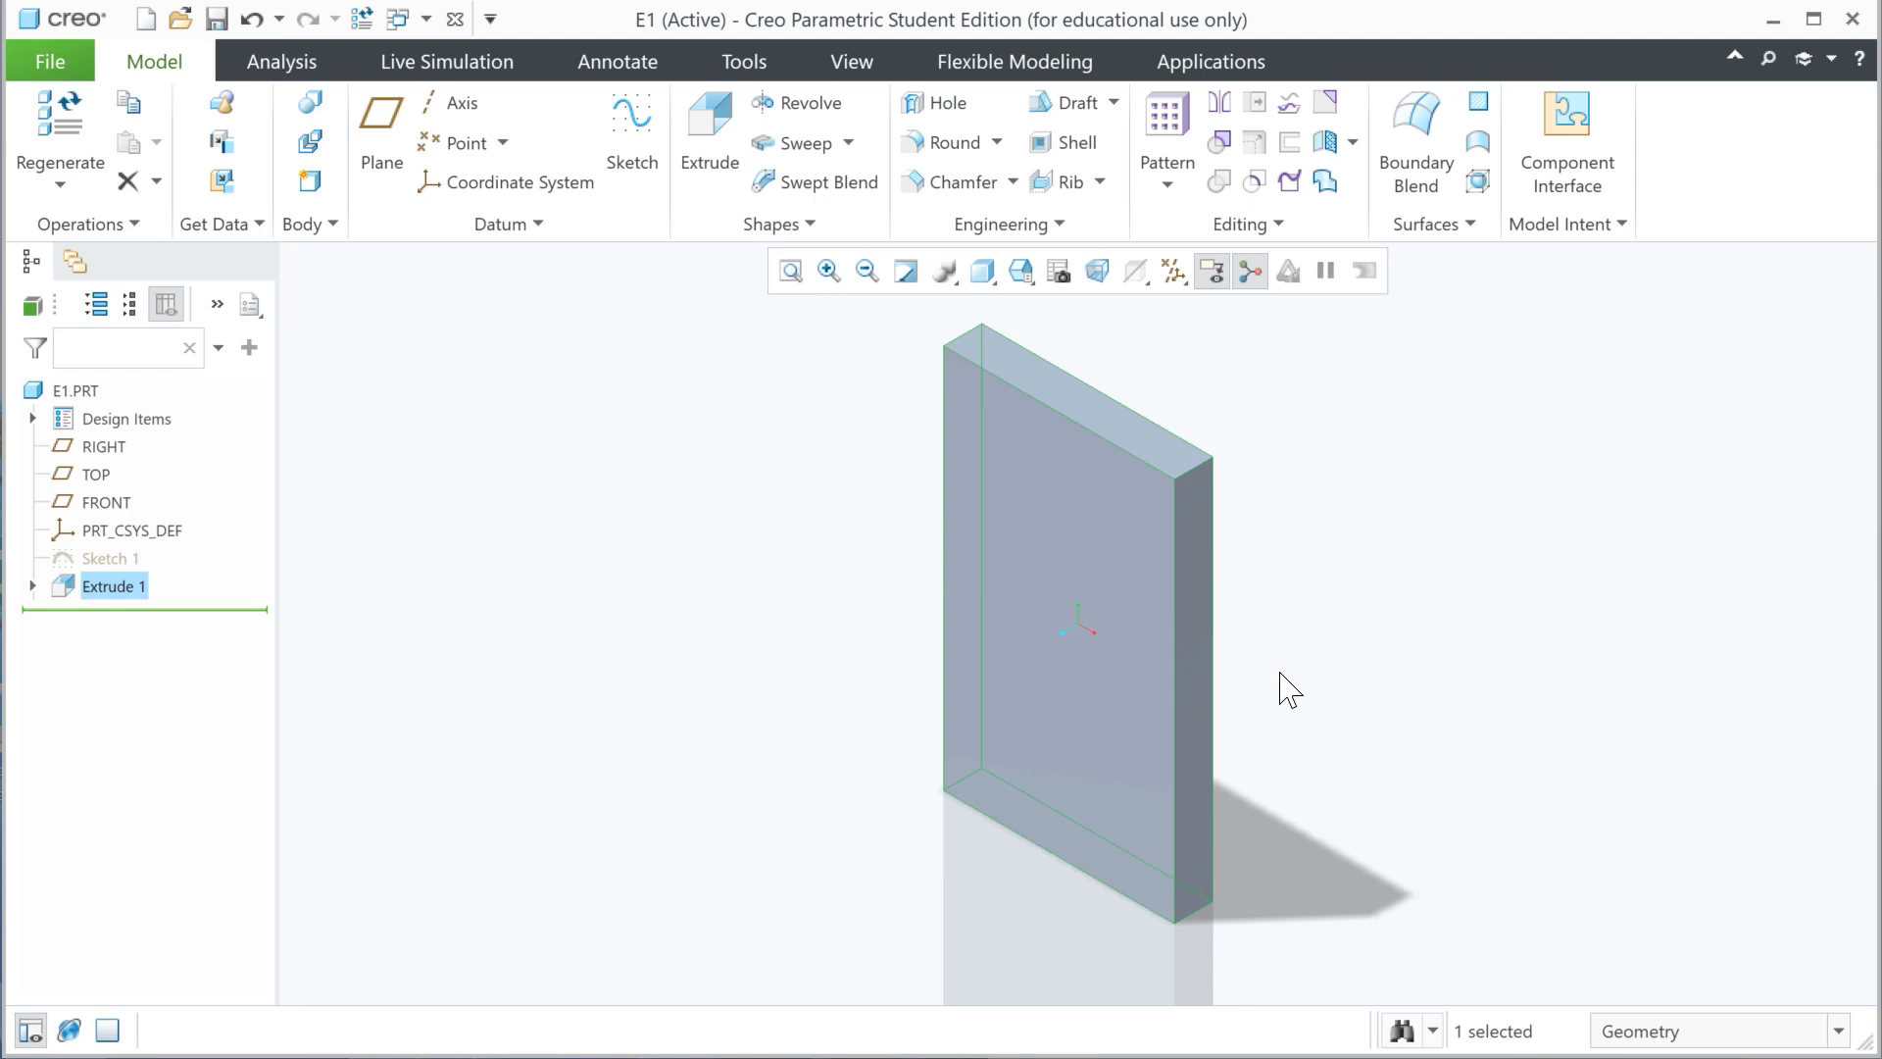
- Start a new Extrude with its sketch on the plate's large front face
{"action": "mouse_move", "coordinate": [1280, 672]}
{"action": "middle_mouse_down"}
{"action": "mouse_move", "coordinate": [1159, 660]}
{"action": "mouse_move", "coordinate": [1288, 647]}
{"action": "mouse_move", "coordinate": [1140, 677]}
{"action": "mouse_move", "coordinate": [1281, 630]}
{"action": "mouse_move", "coordinate": [1298, 647]}
{"action": "mouse_move", "coordinate": [1284, 637]}
{"action": "middle_mouse_up"}
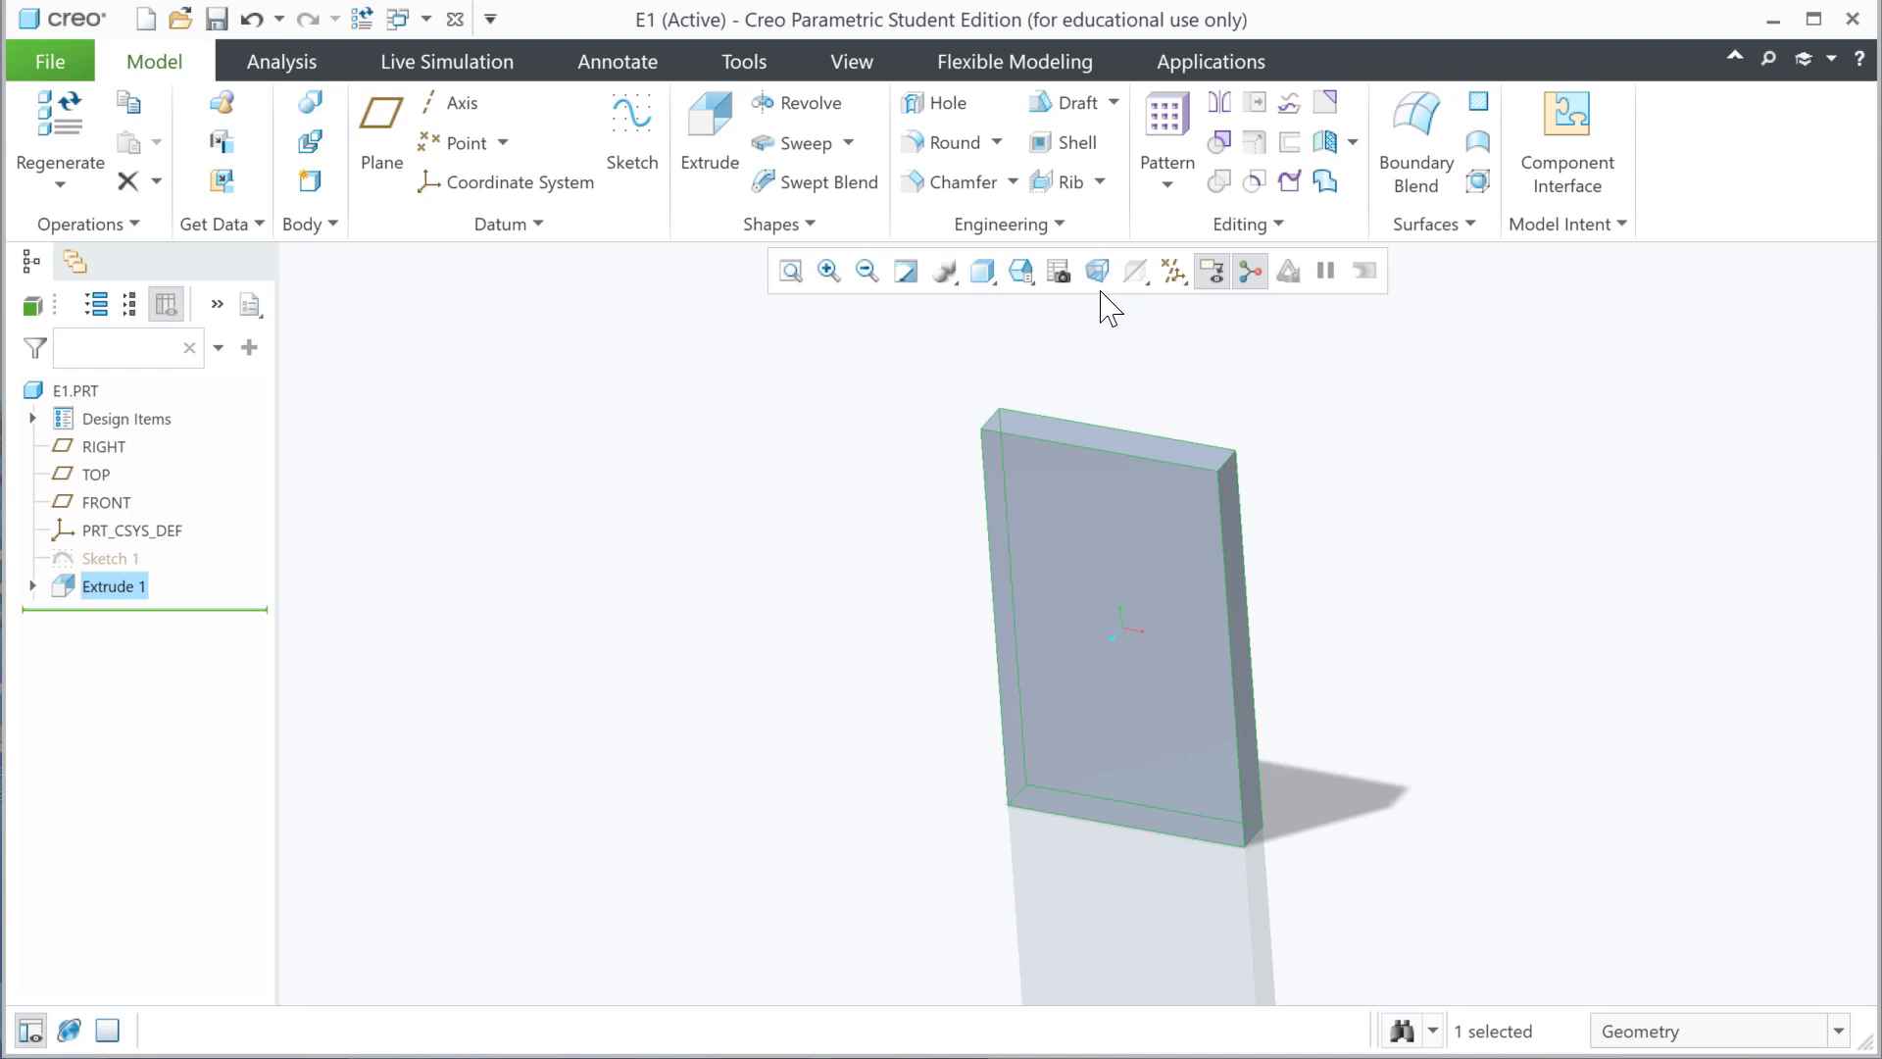
{"action": "left_click", "coordinate": [1022, 276]}
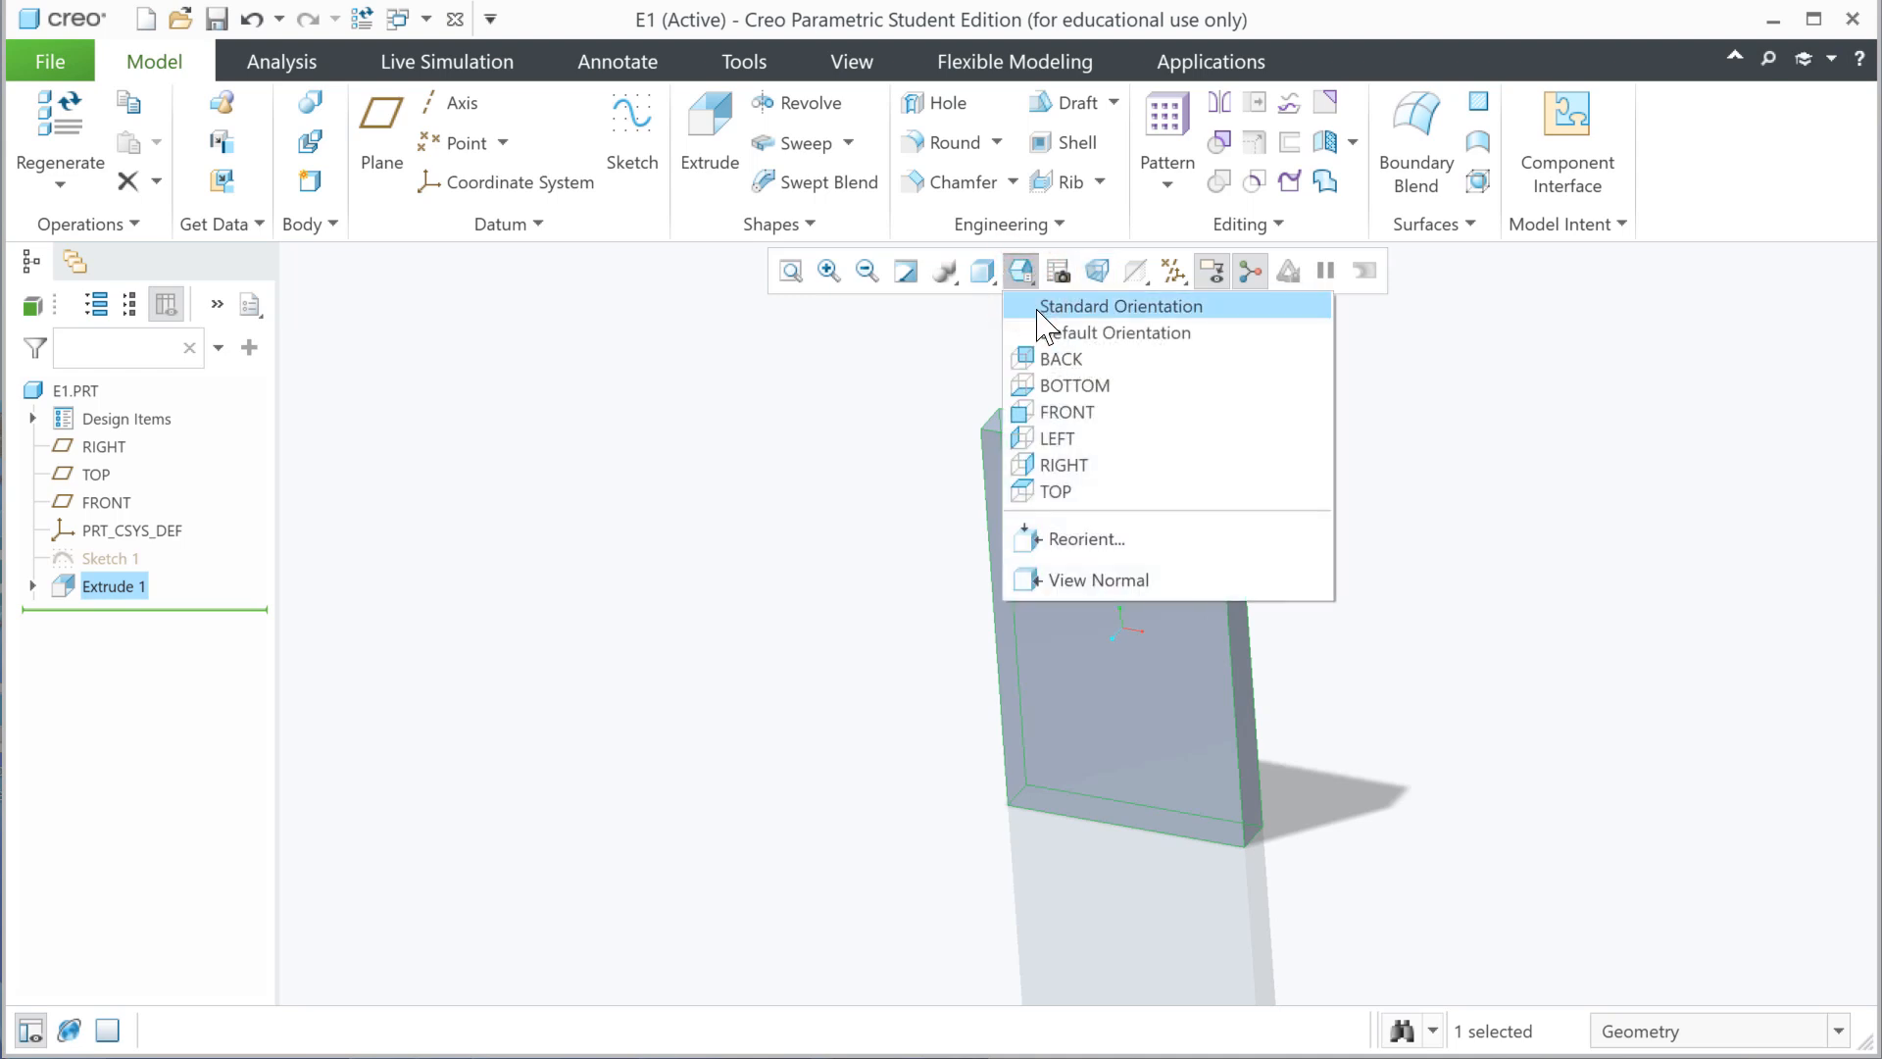
{"action": "left_click", "coordinate": [1042, 334]}
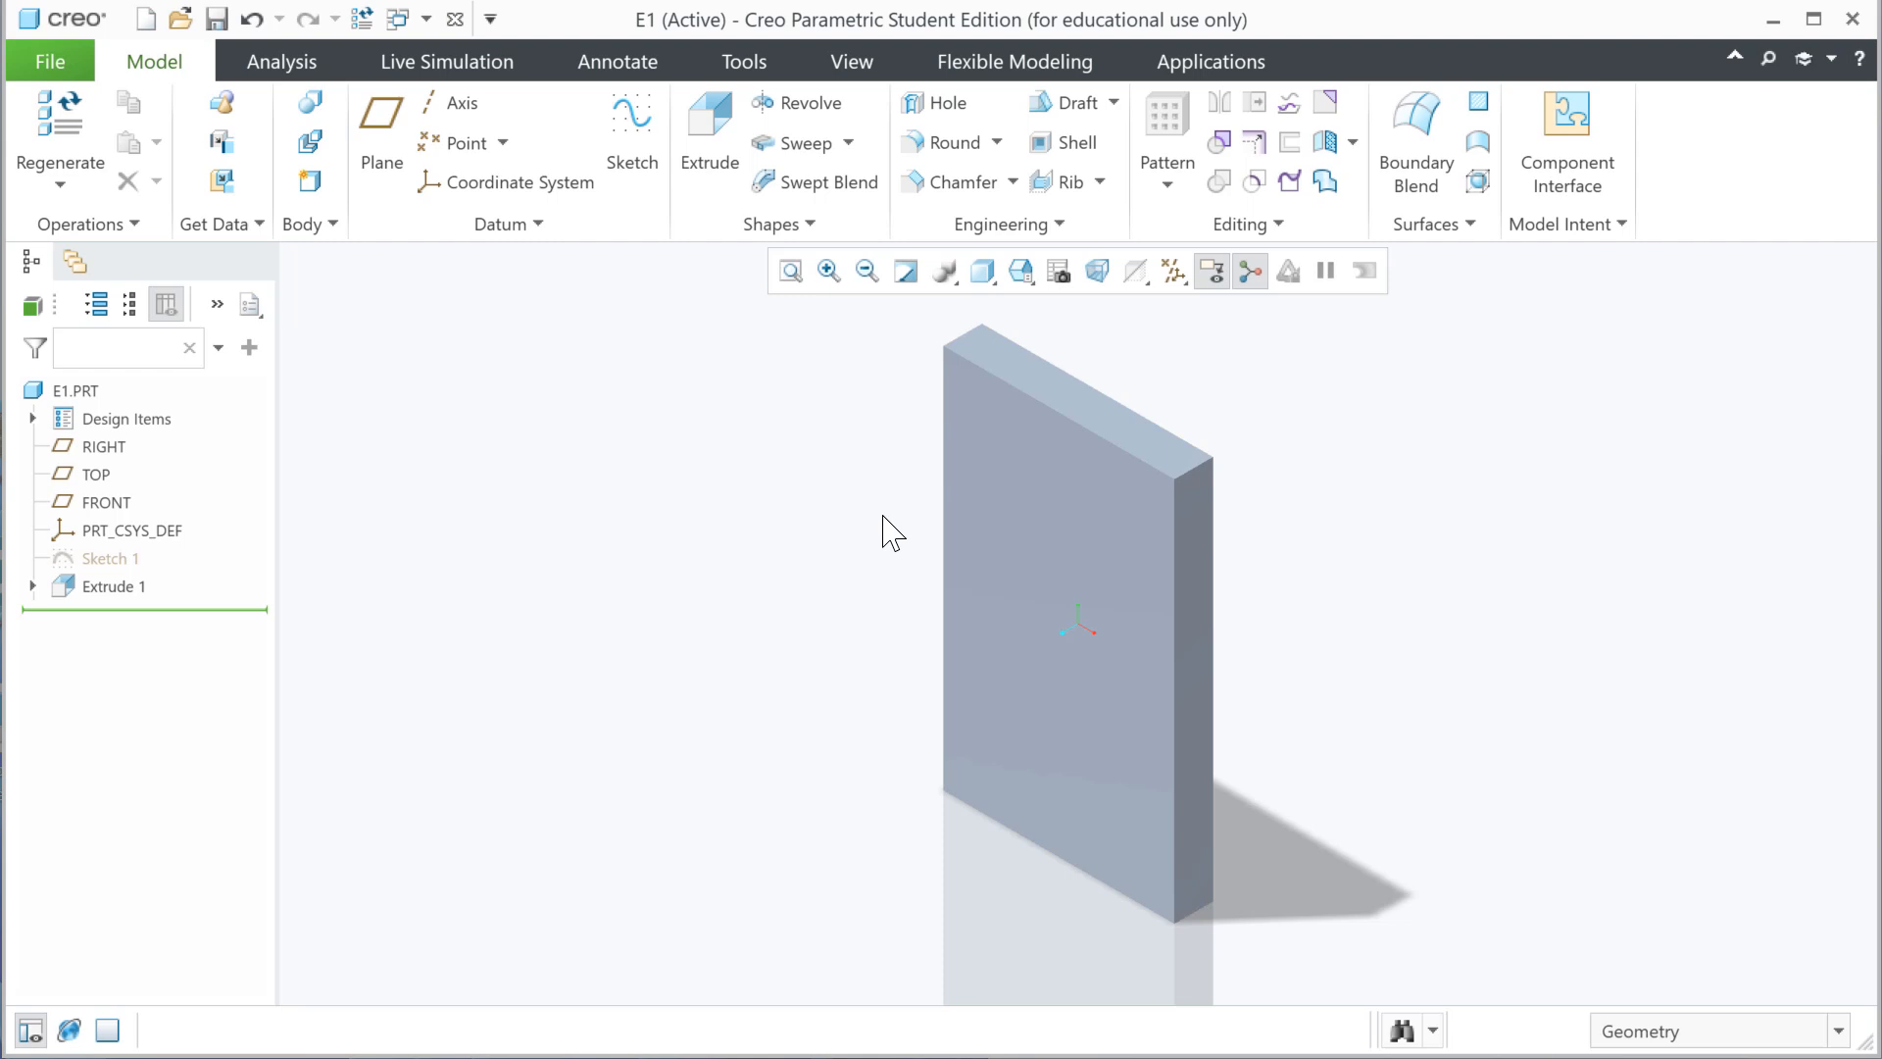
{"action": "left_click", "coordinate": [981, 632]}
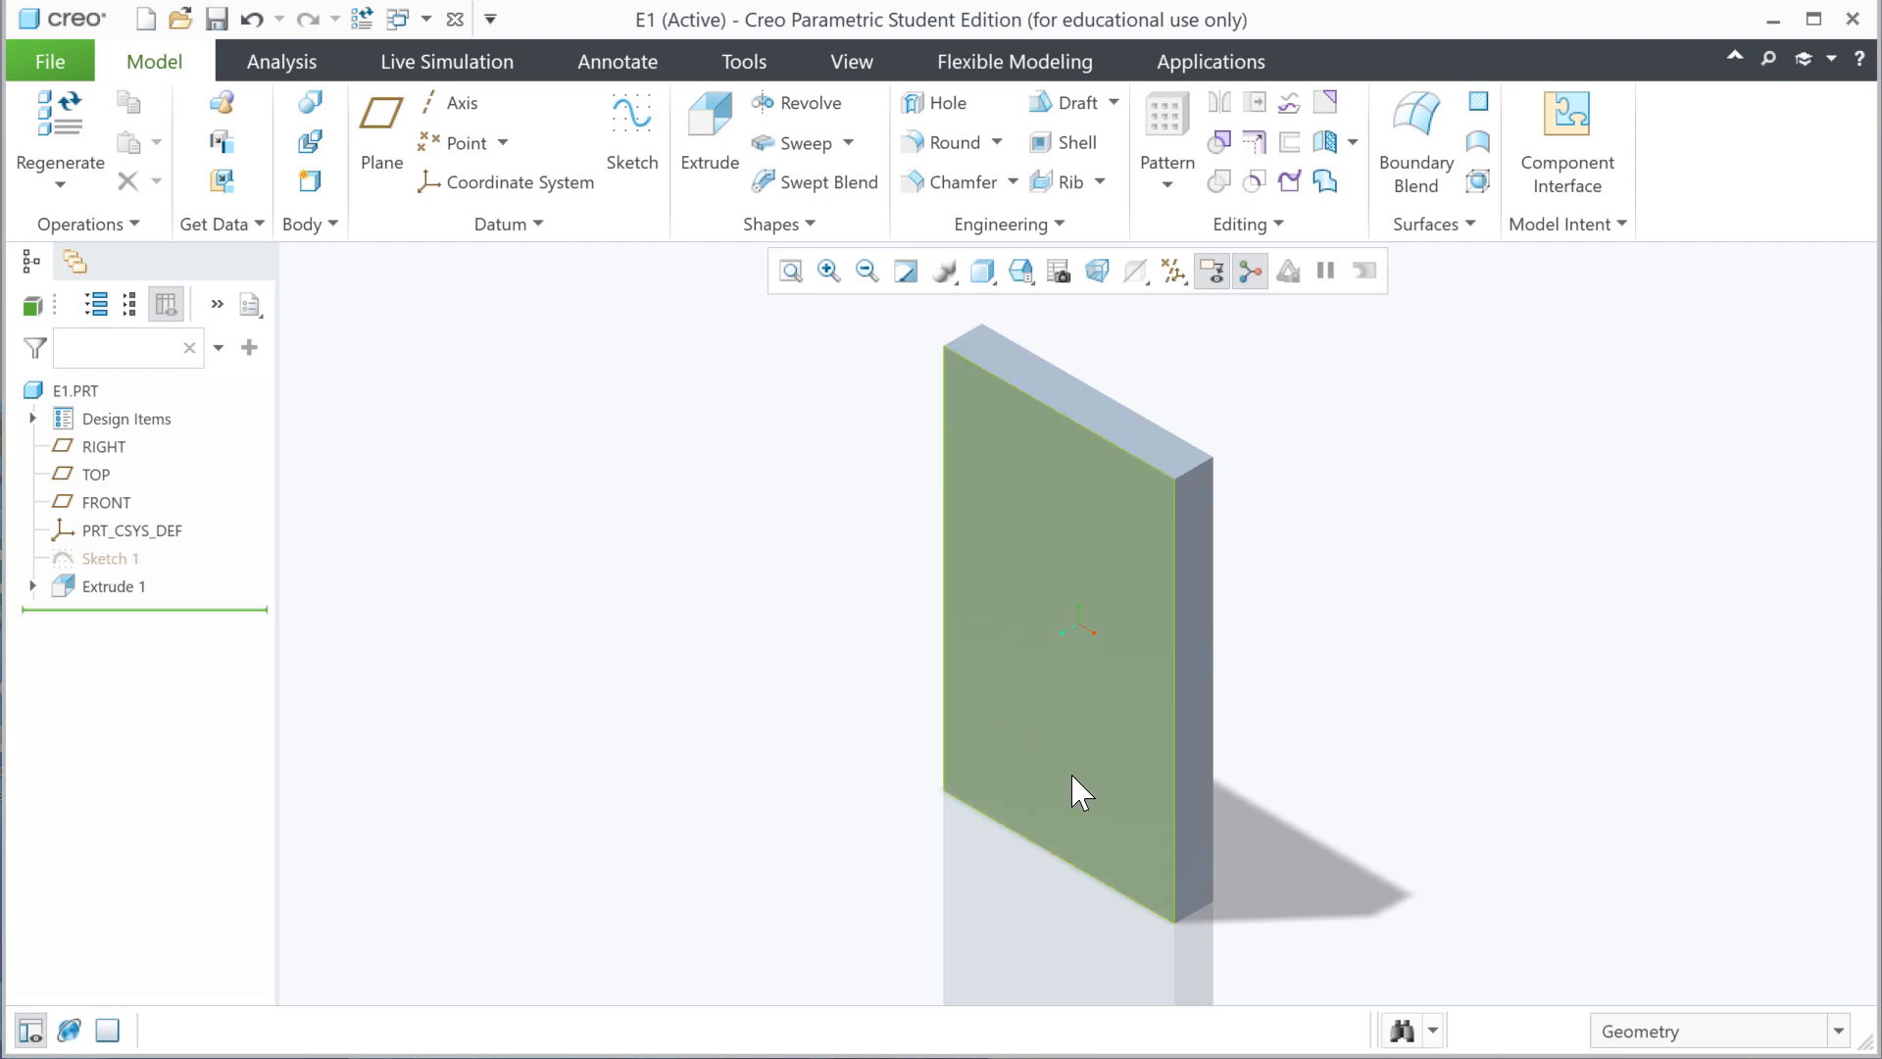
{"action": "left_click", "coordinate": [998, 720]}
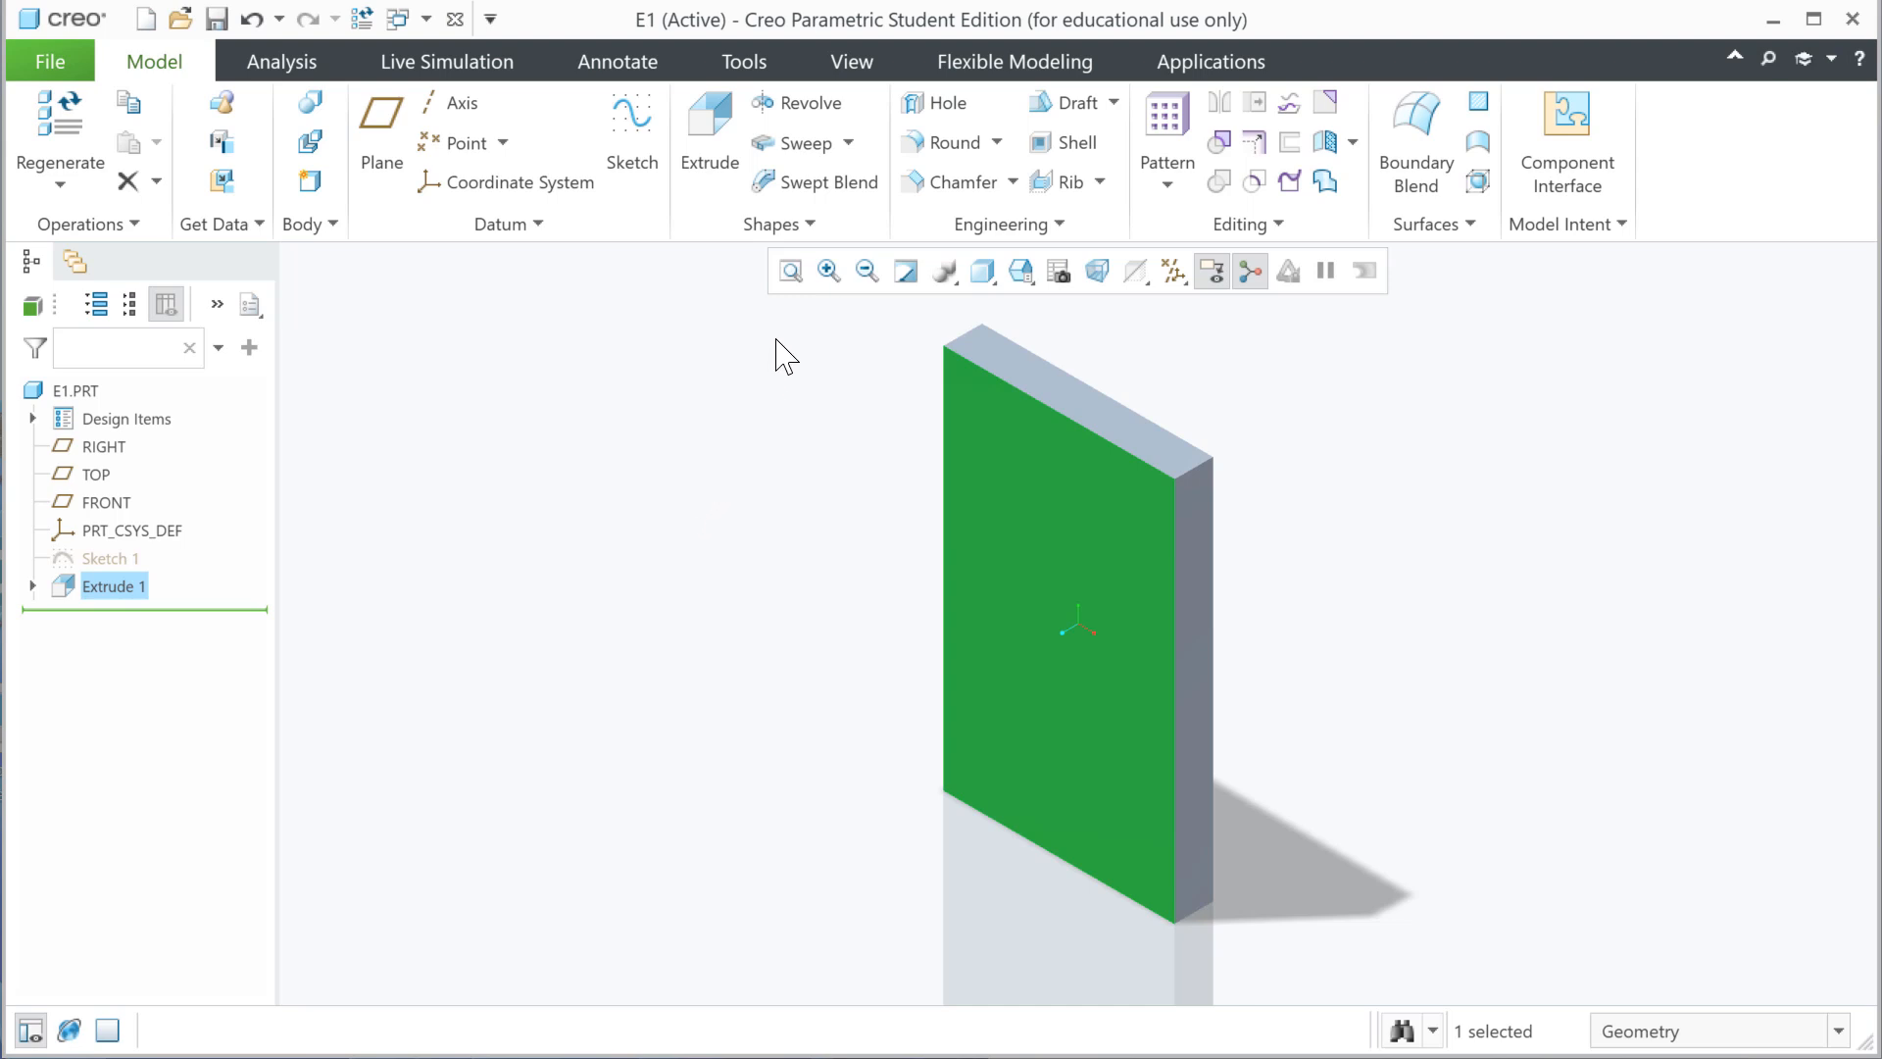
{"action": "left_click", "coordinate": [713, 157]}
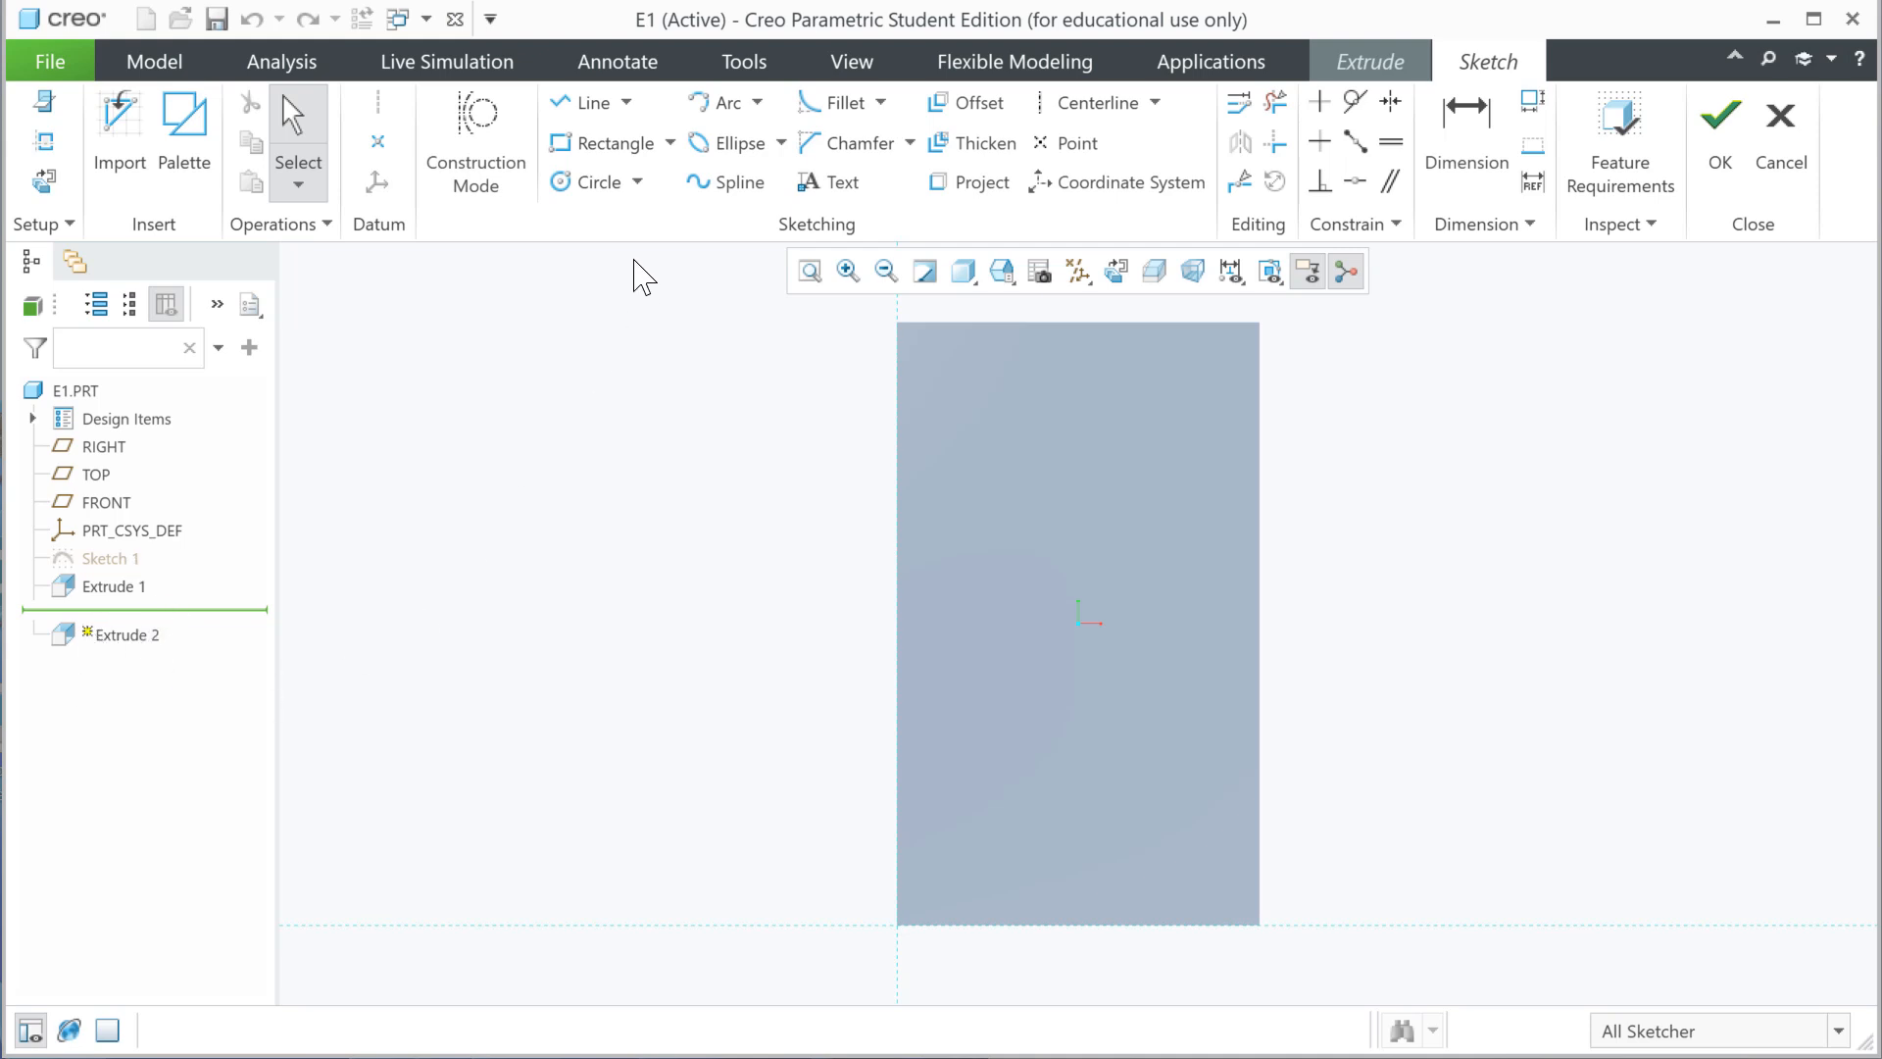
- Sketch a corner rectangle from the plate's lower-left corner to its right edge, full plate width and about 1.62 high
{"action": "left_click", "coordinate": [571, 145]}
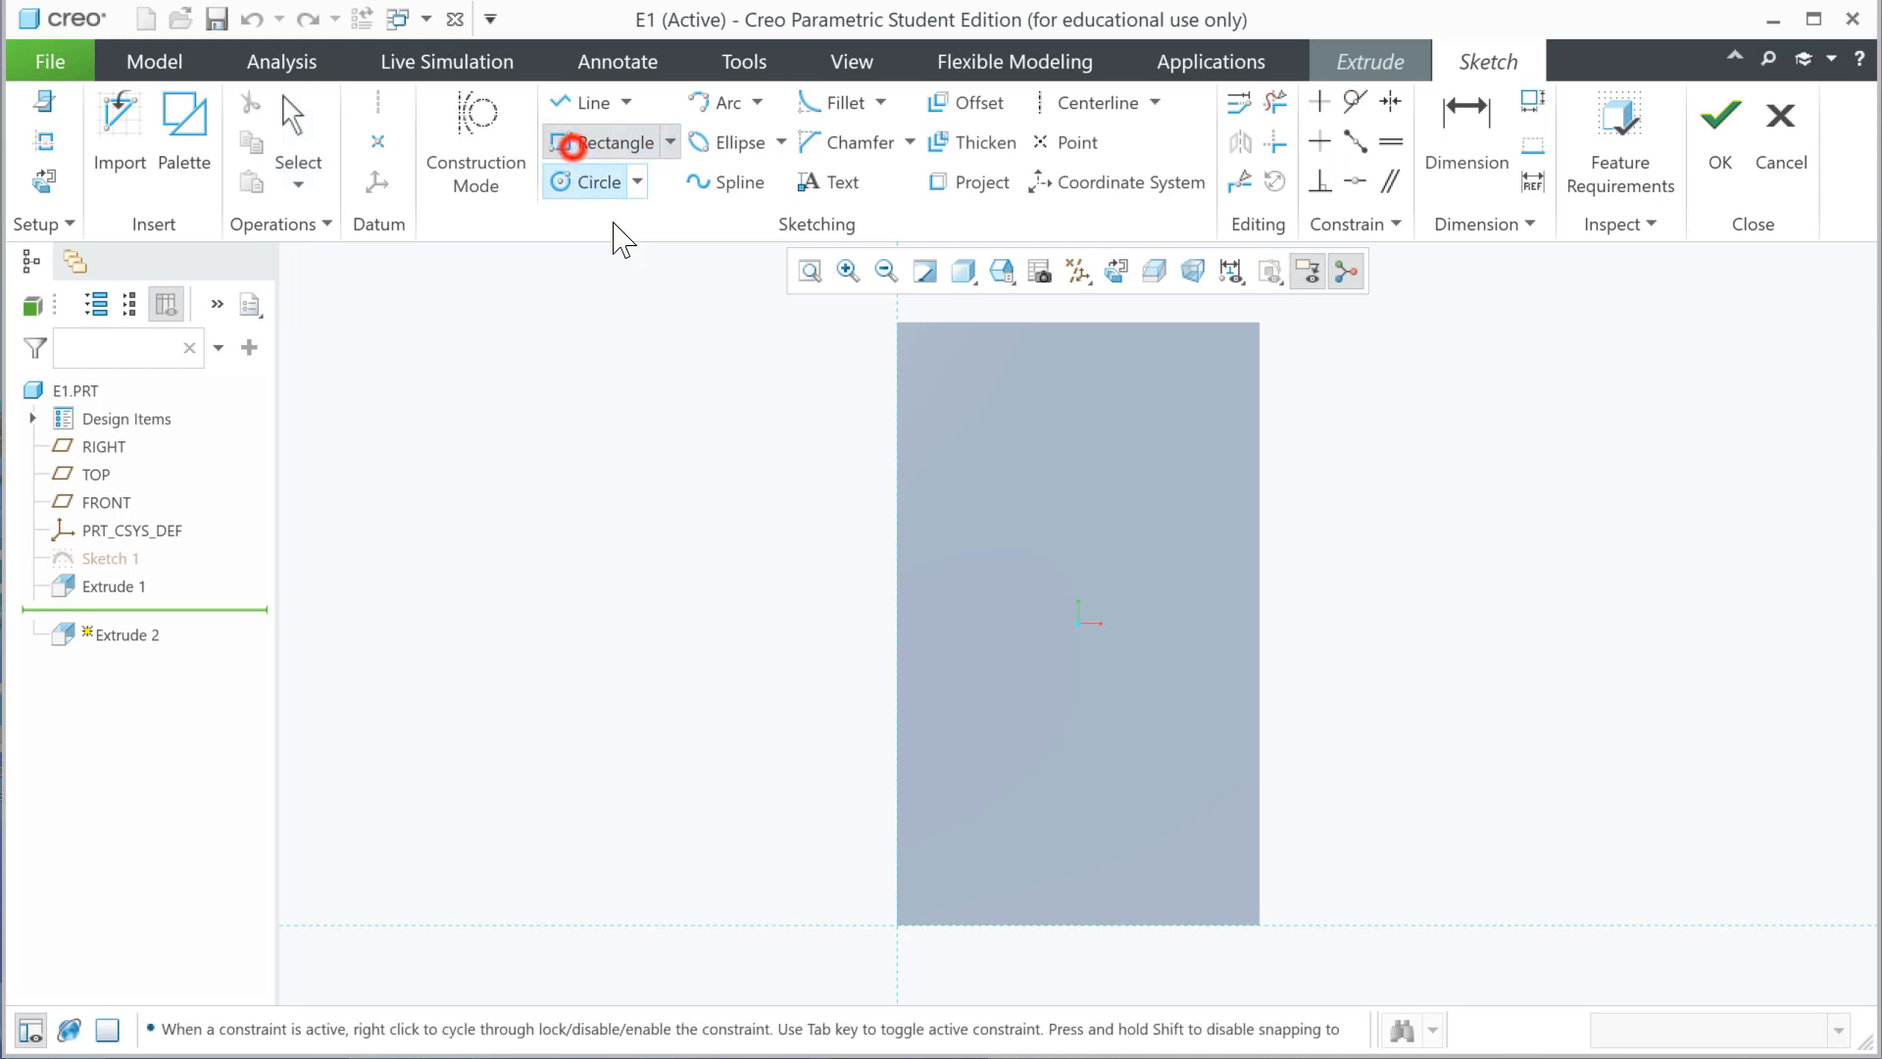
{"action": "left_click", "coordinate": [897, 926]}
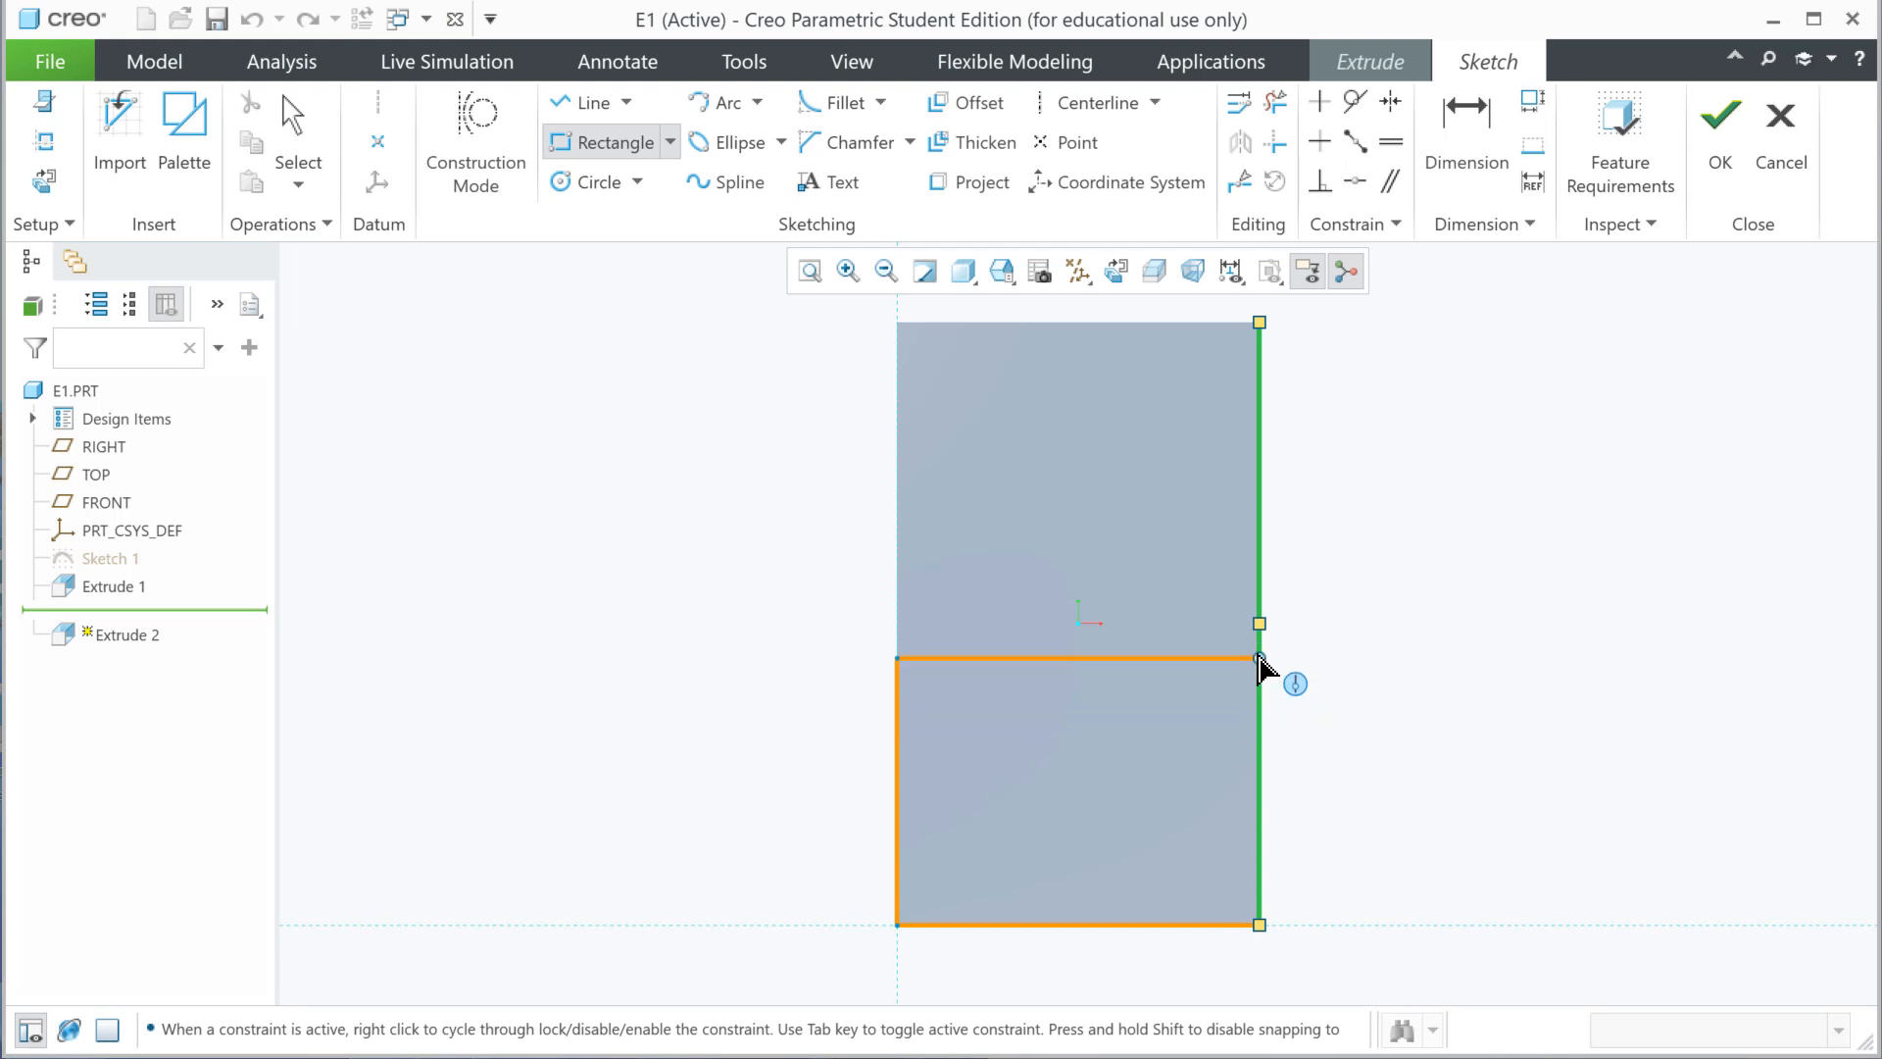
{"action": "left_click", "coordinate": [1257, 731]}
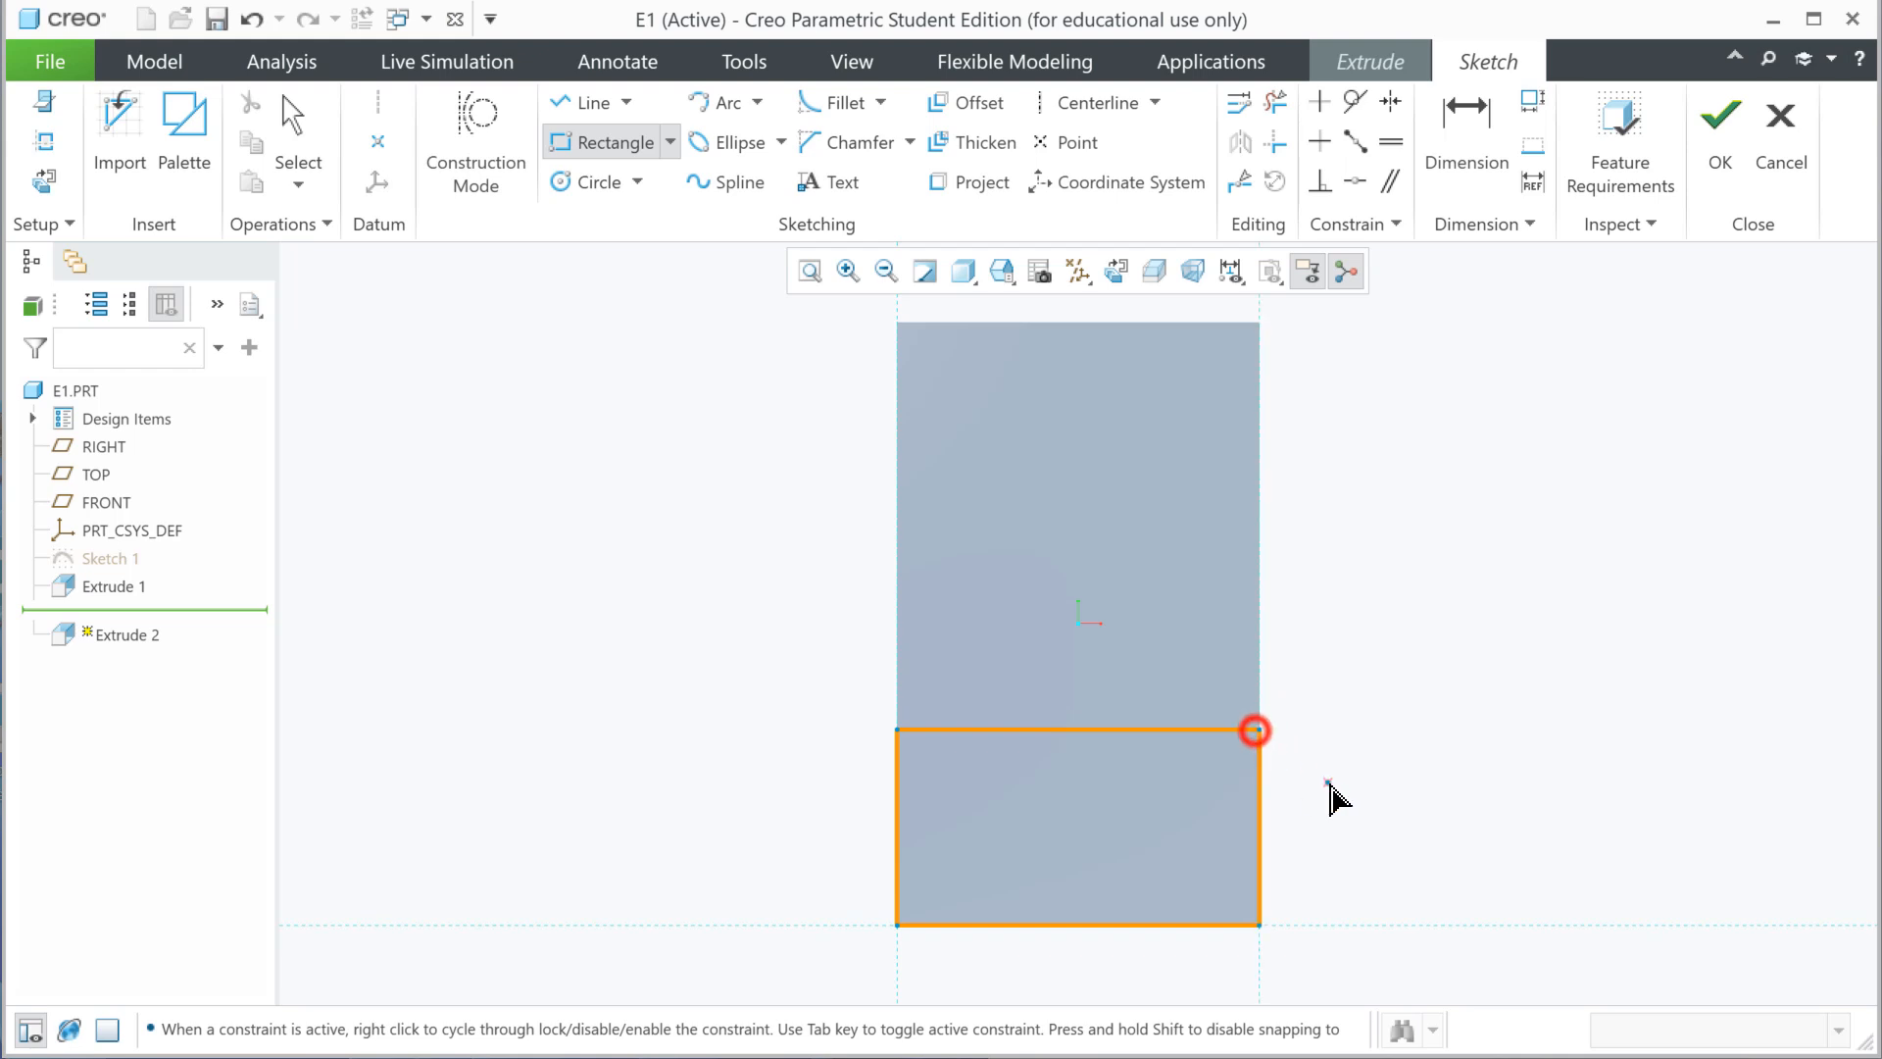
{"action": "middle_click", "coordinate": [1386, 677]}
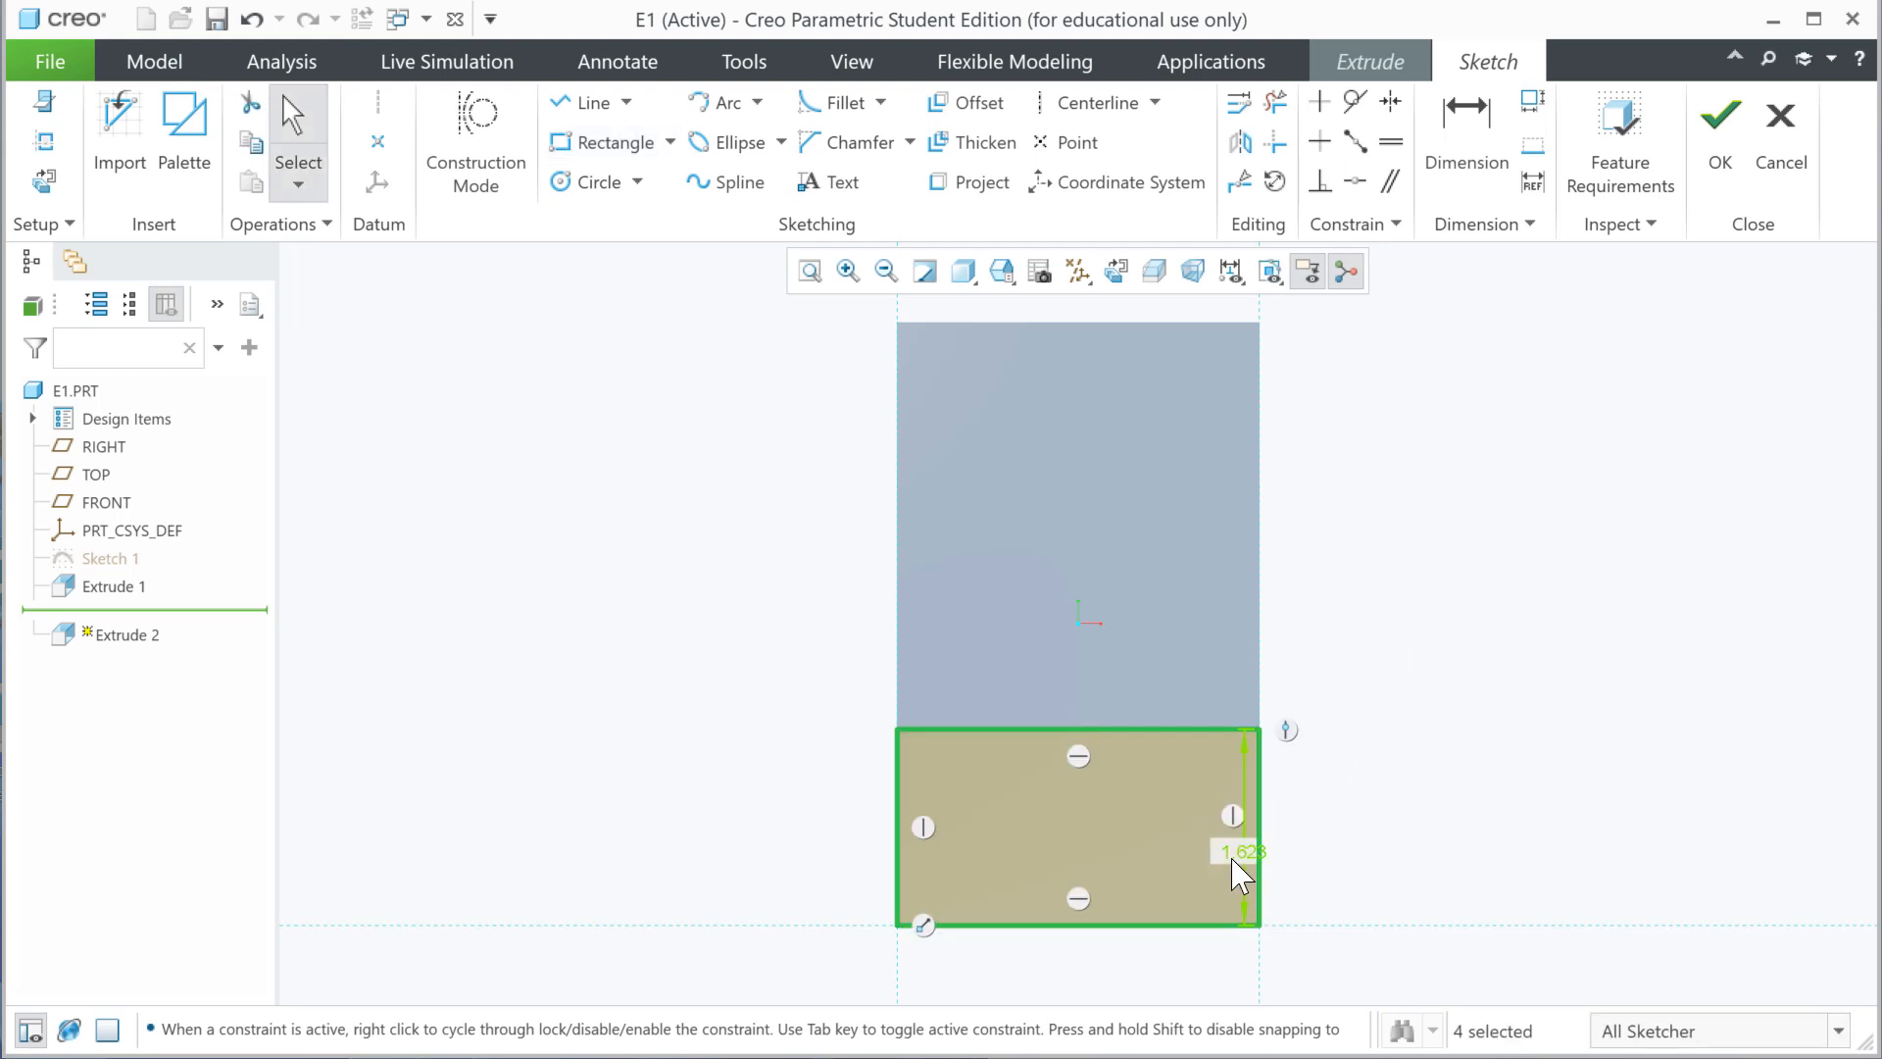
- Place the height dimension outside the rectangle, set it to 1.5 and finish the sketch
{"action": "left_click_drag", "start_coordinate": [1233, 865], "coordinate": [1335, 841]}
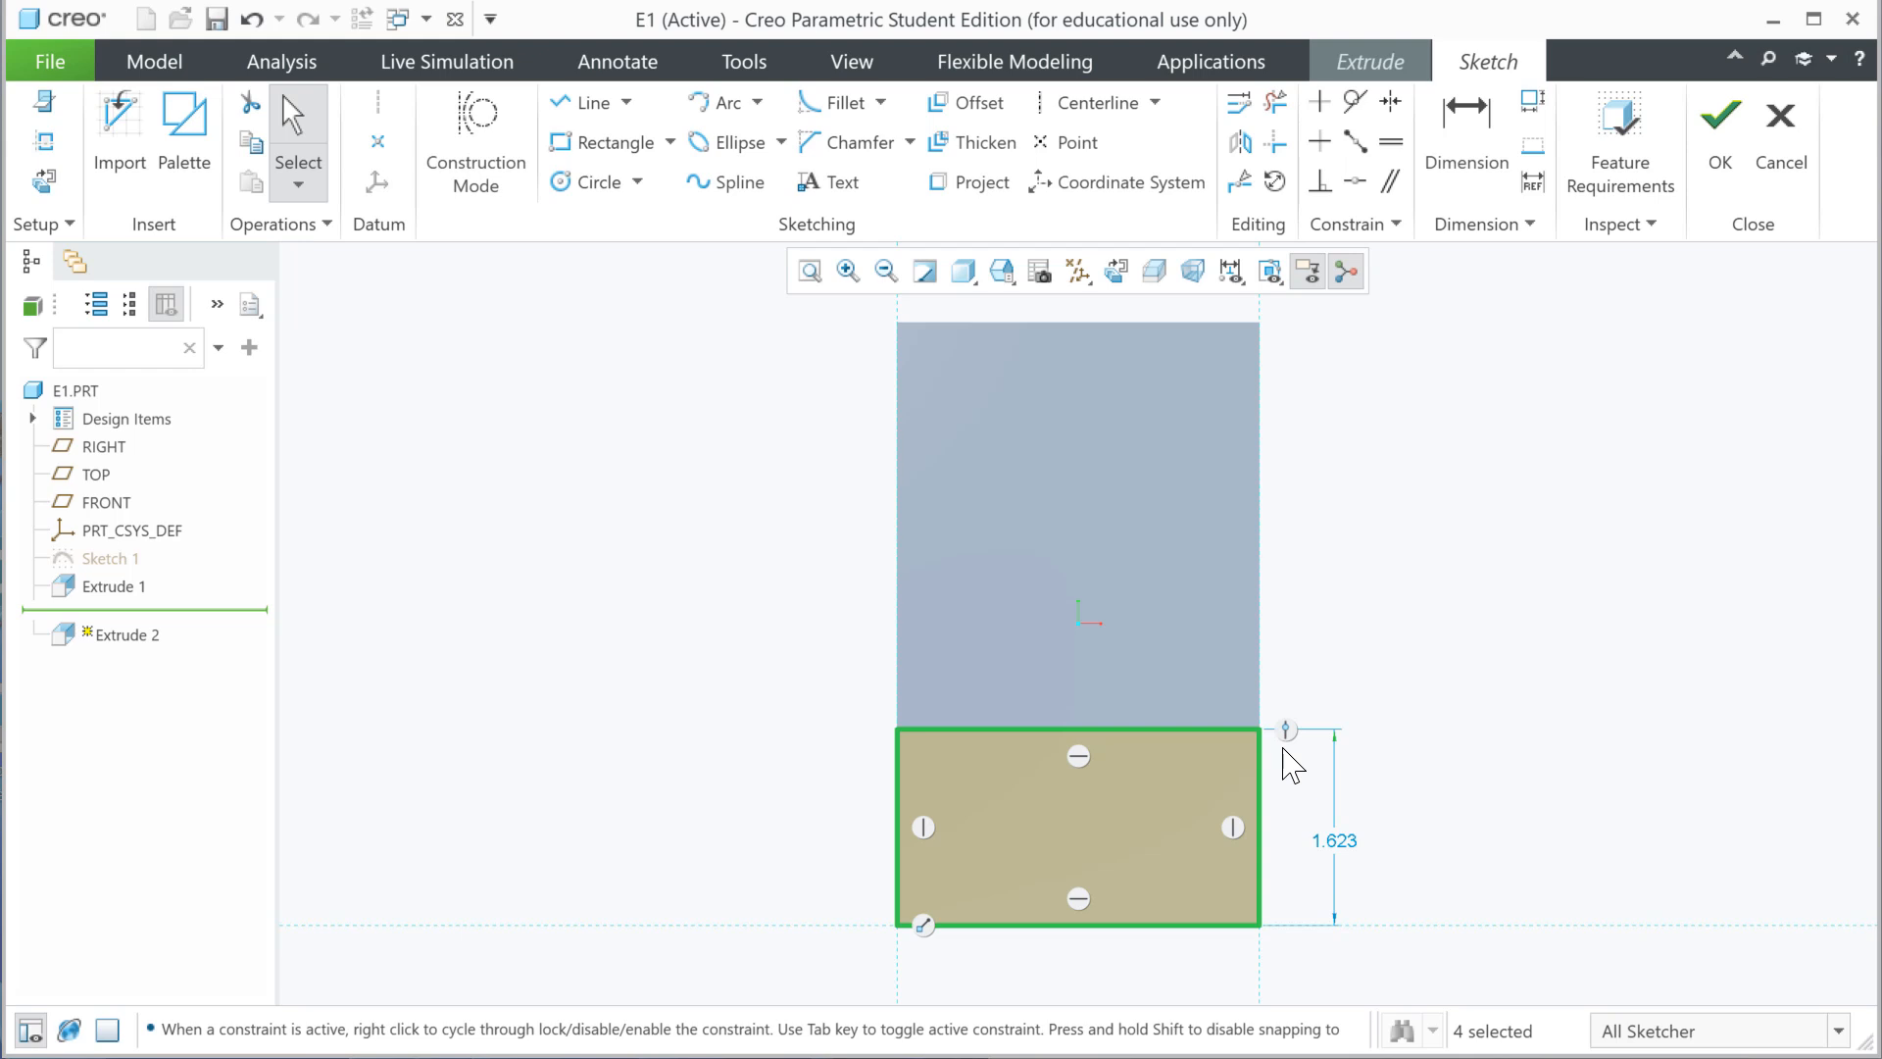
{"action": "double_click", "coordinate": [1343, 844]}
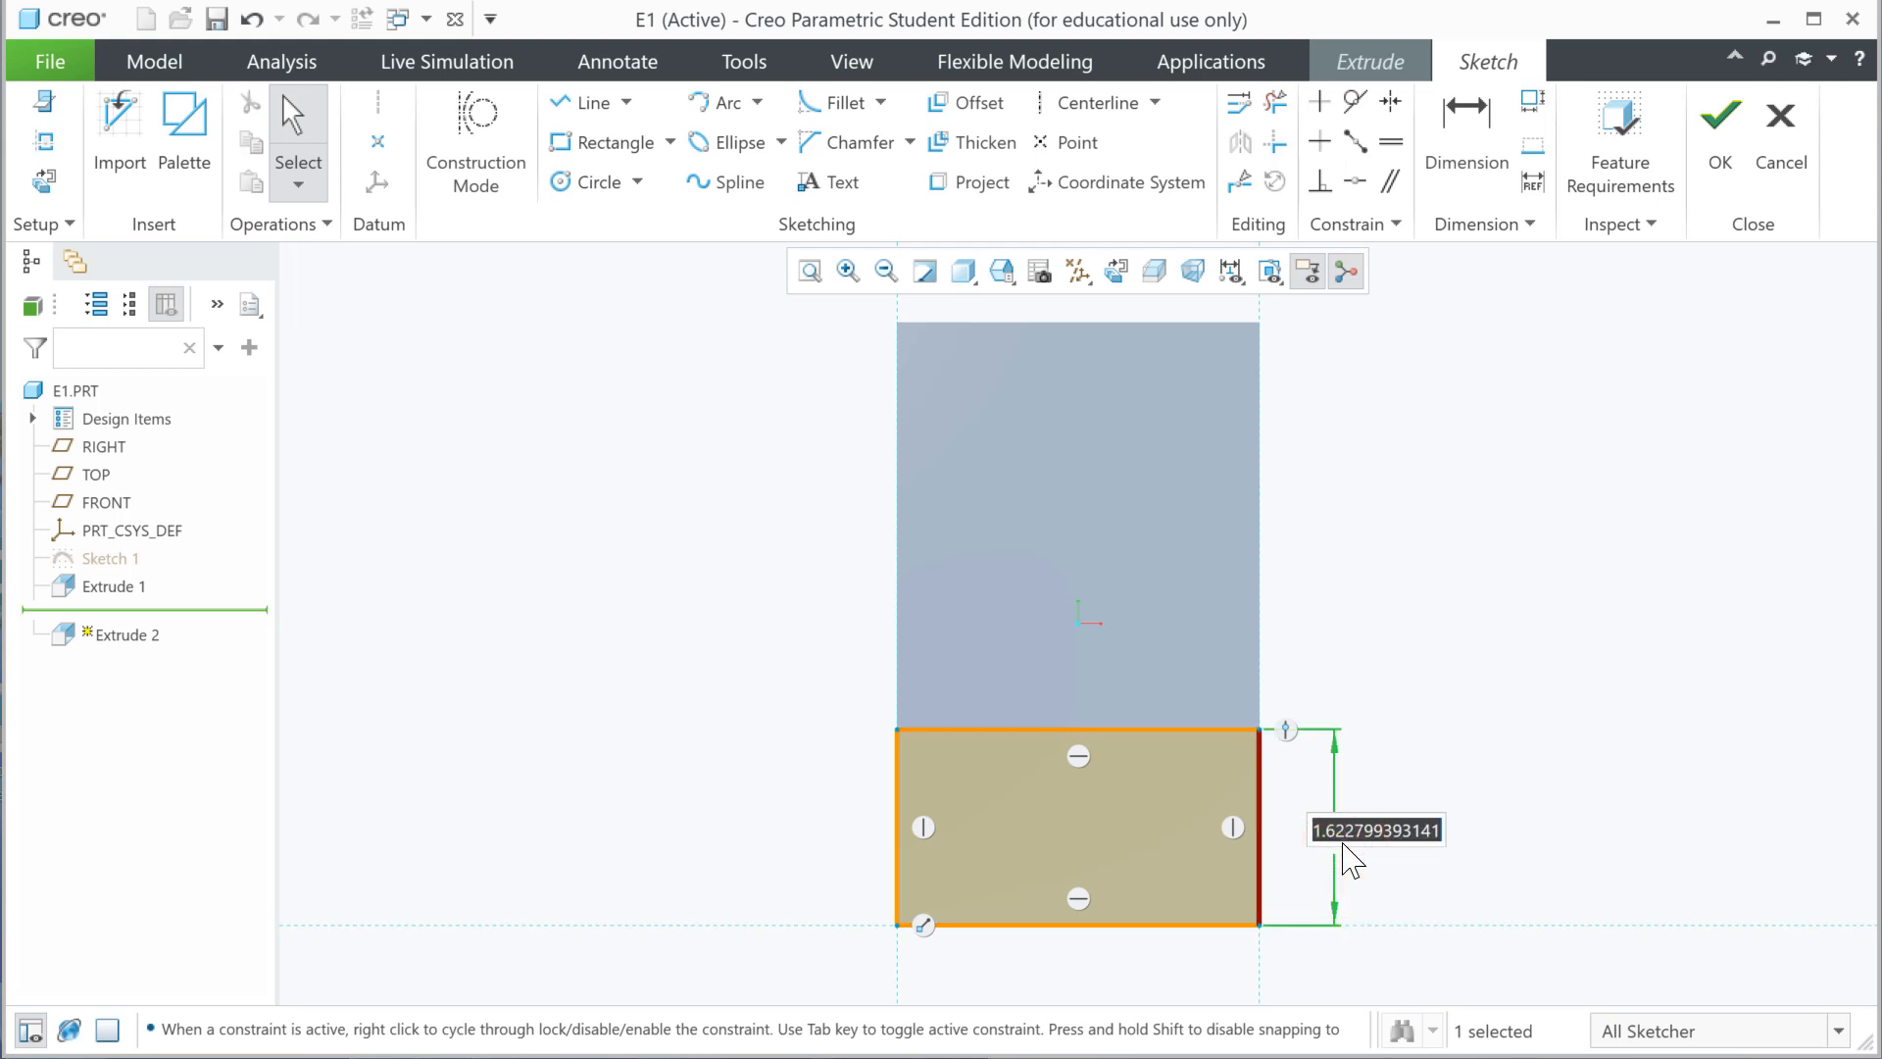
{"action": "type", "text": "1.5"}
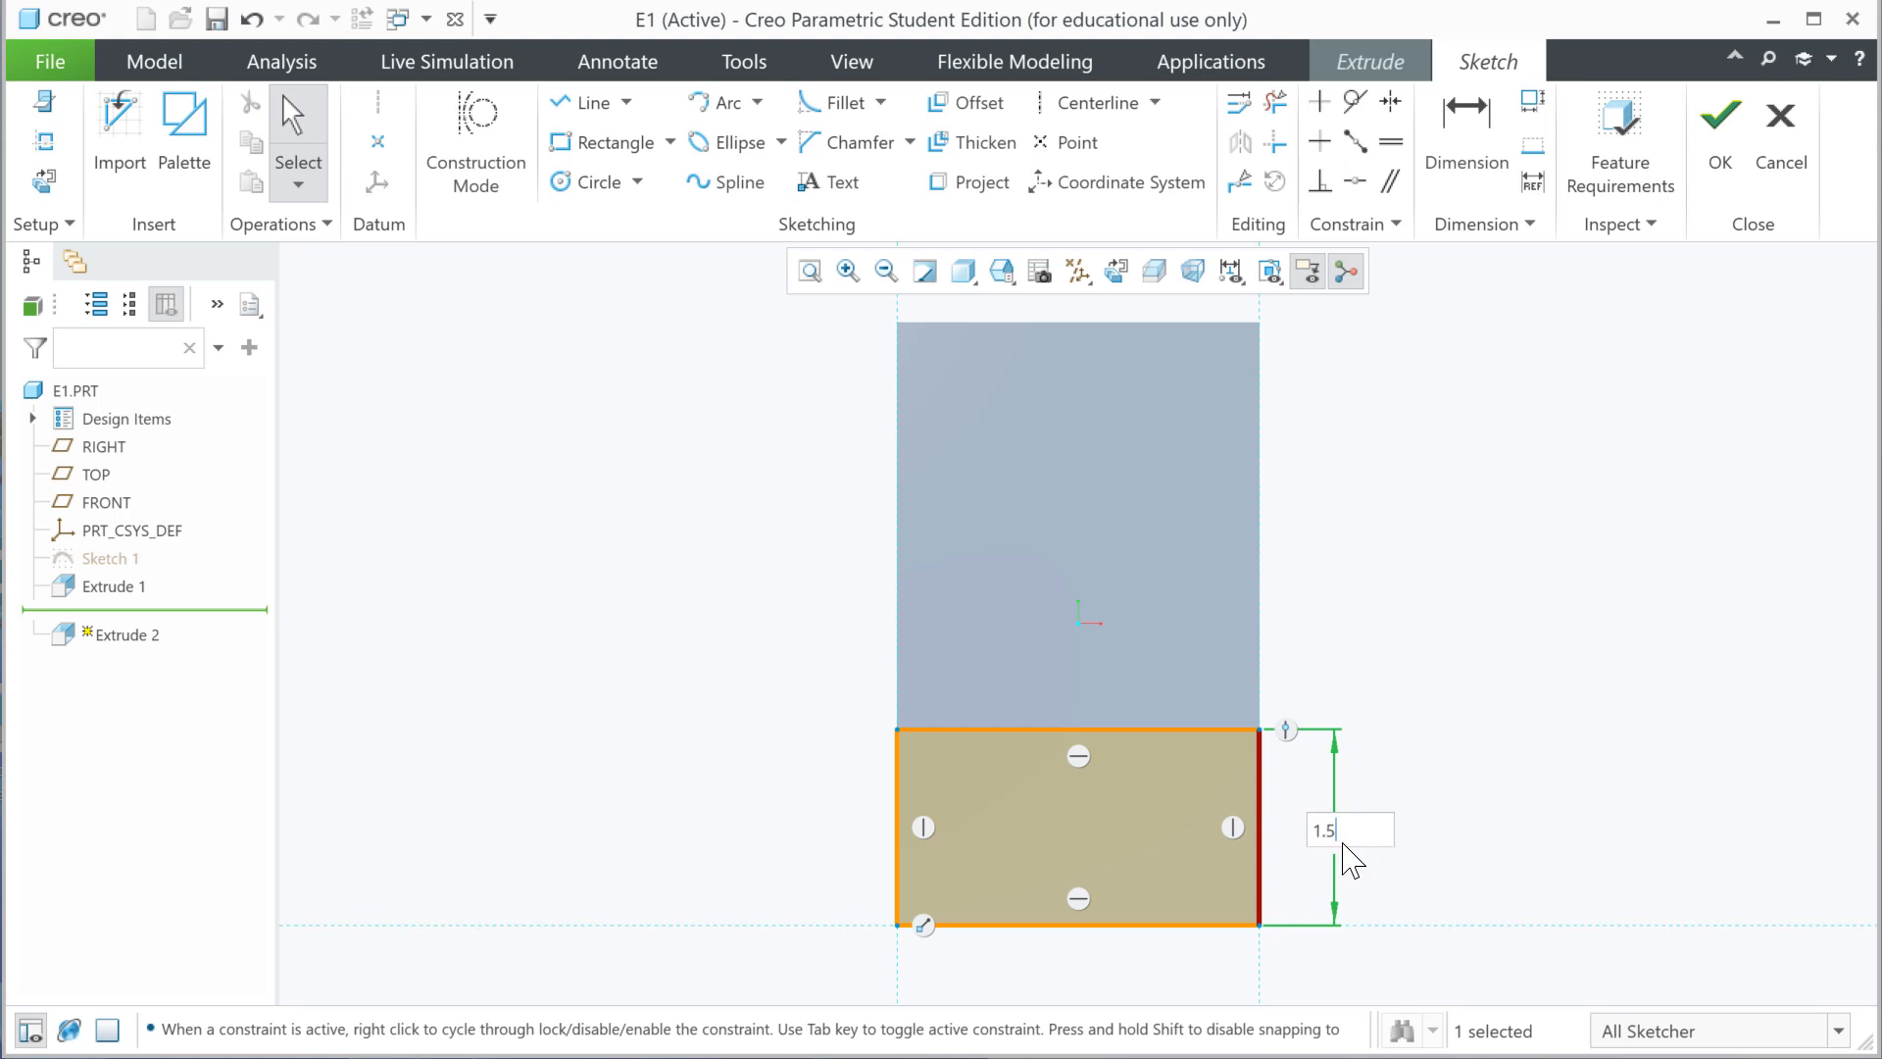
{"action": "key", "text": "Return"}
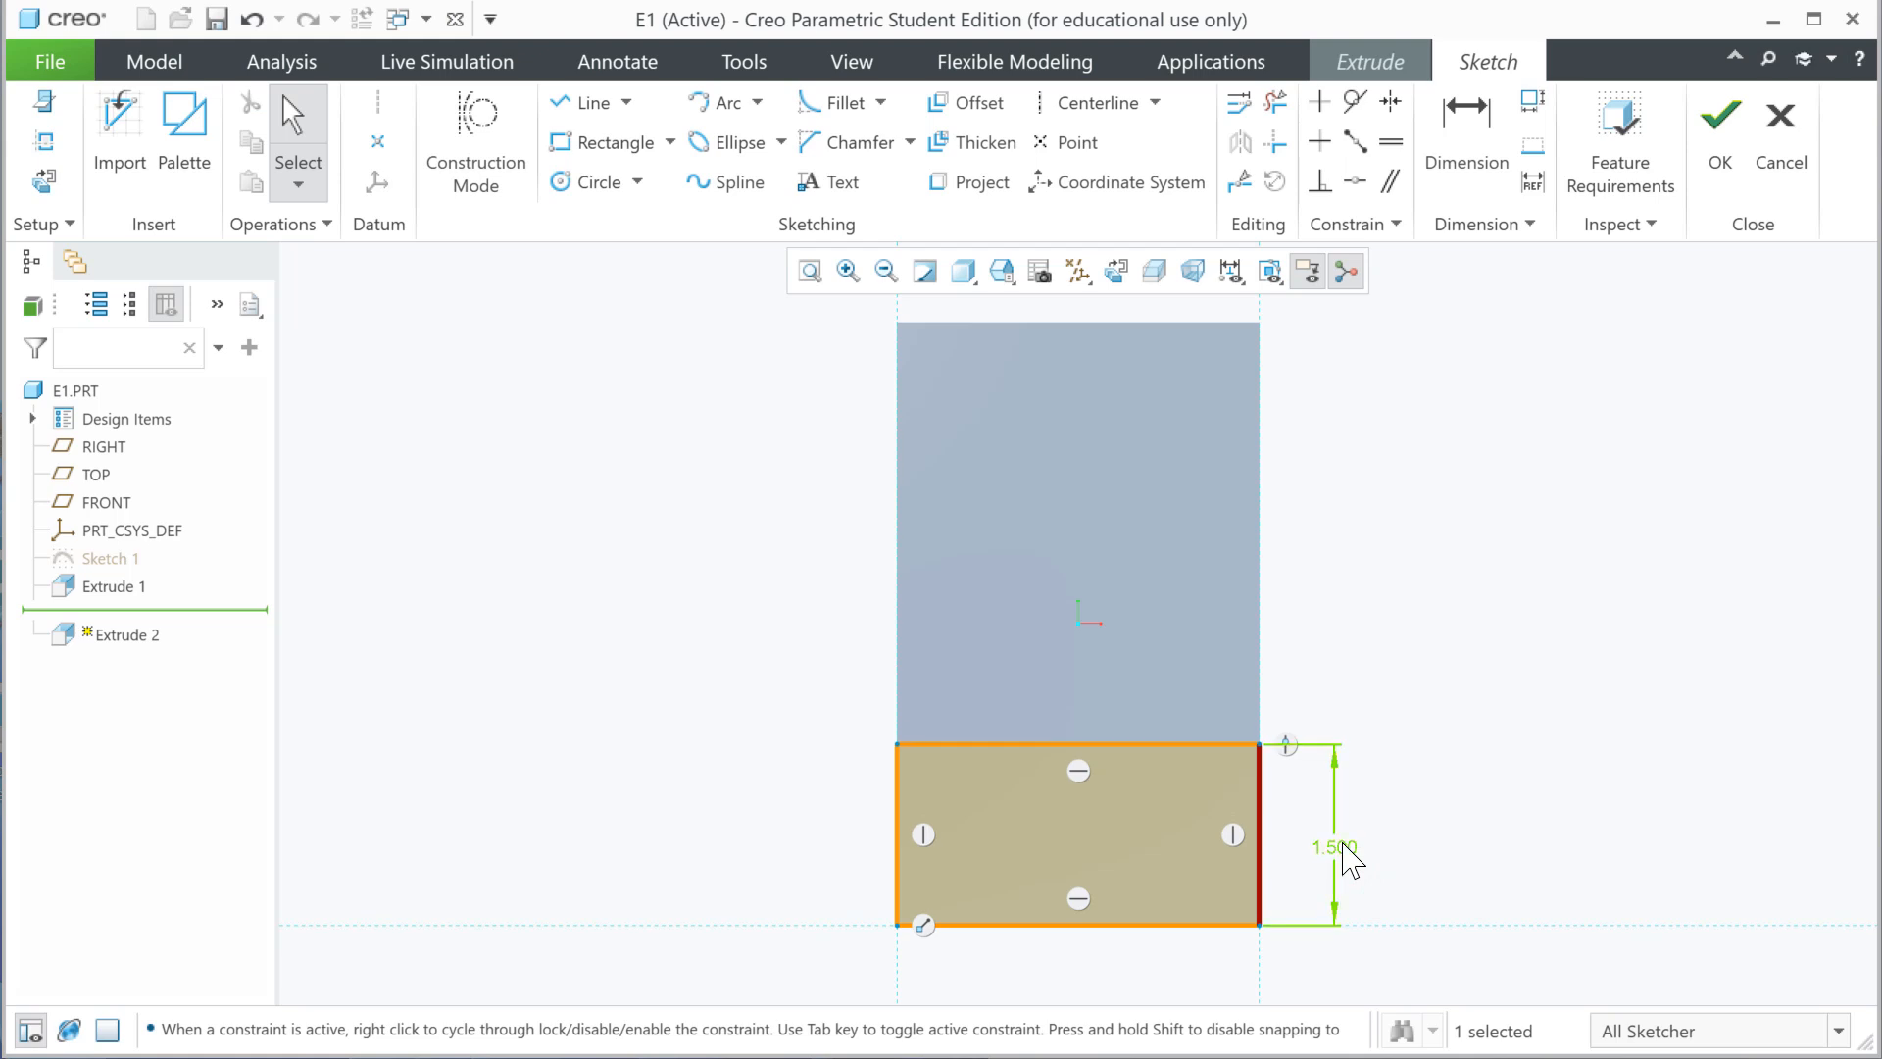
{"action": "left_click", "coordinate": [1433, 671]}
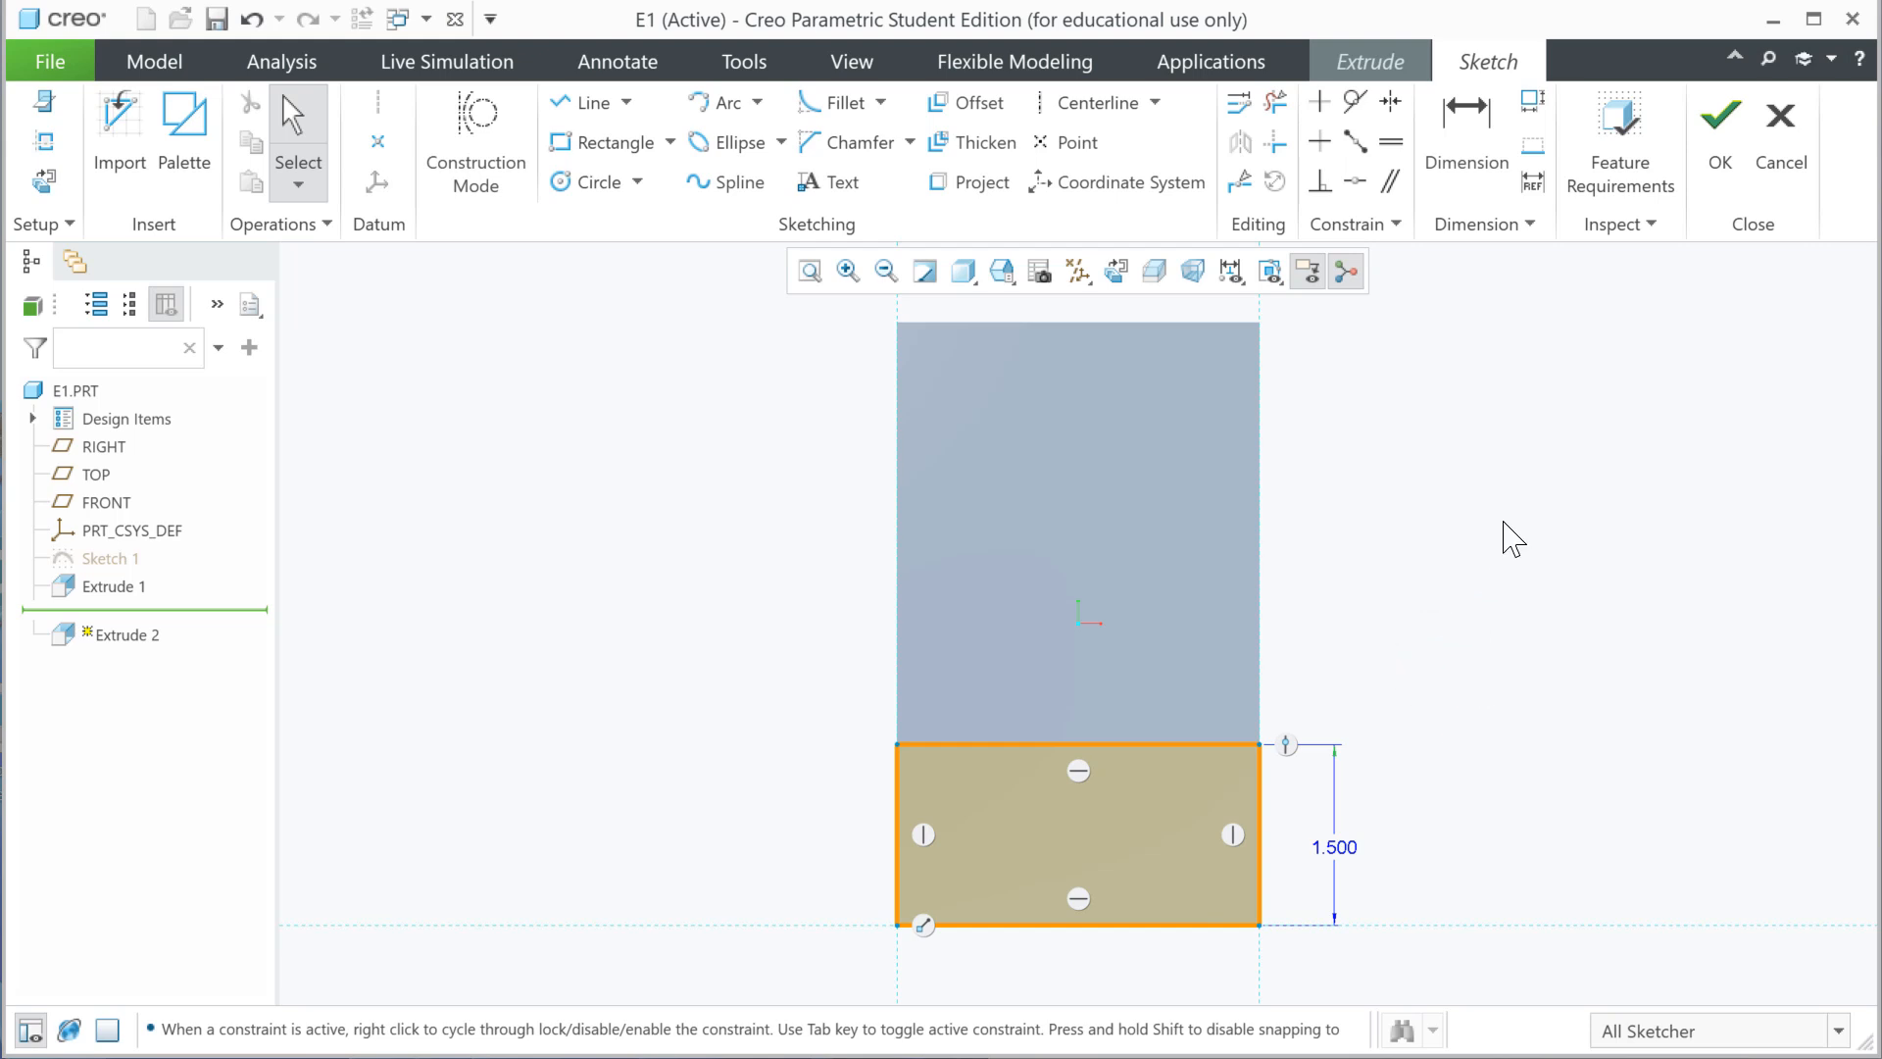
{"action": "left_click", "coordinate": [1714, 155]}
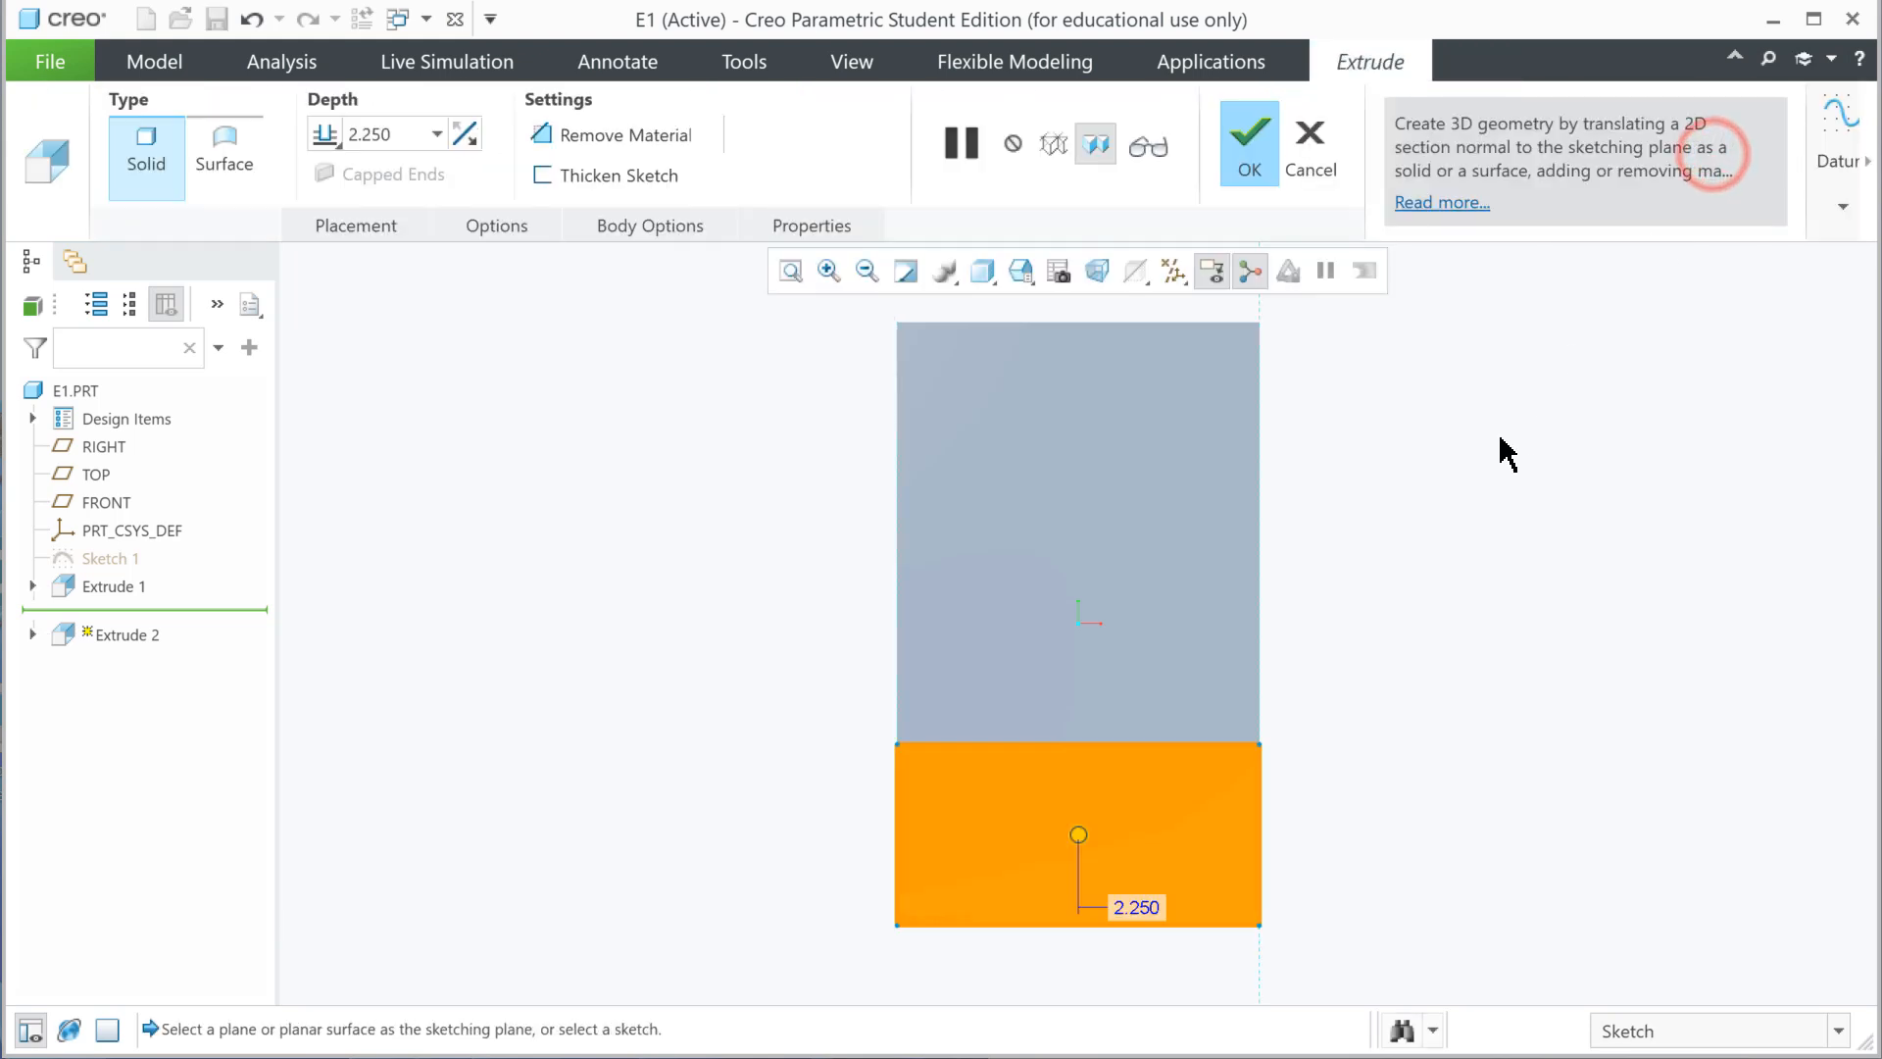
- Extrude the lower rectangle outward from the plate's front face to a depth of 0.5
{"action": "middle_click_drag", "start_coordinate": [1421, 538], "coordinate": [1327, 614]}
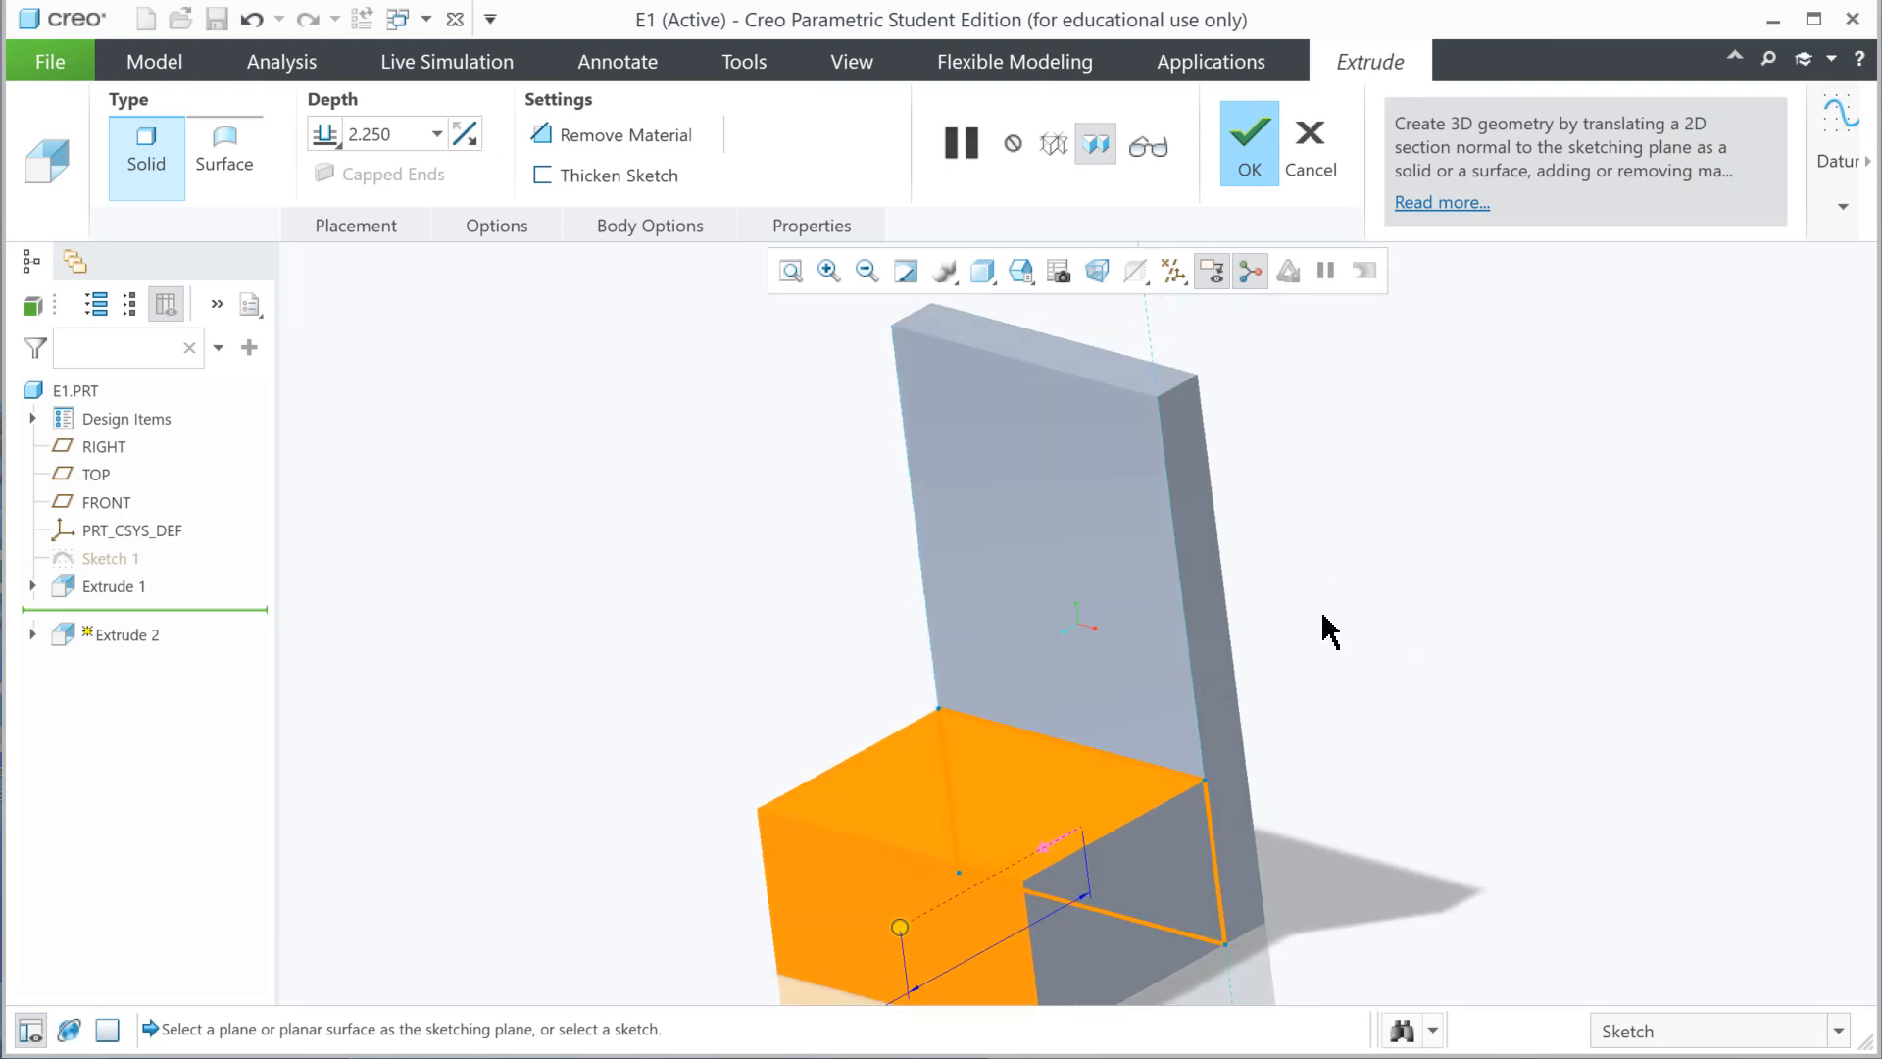
{"action": "scroll", "coordinate": [1325, 632], "scroll_direction": "up", "scroll_amount": 2}
{"action": "double_click", "coordinate": [1069, 910]}
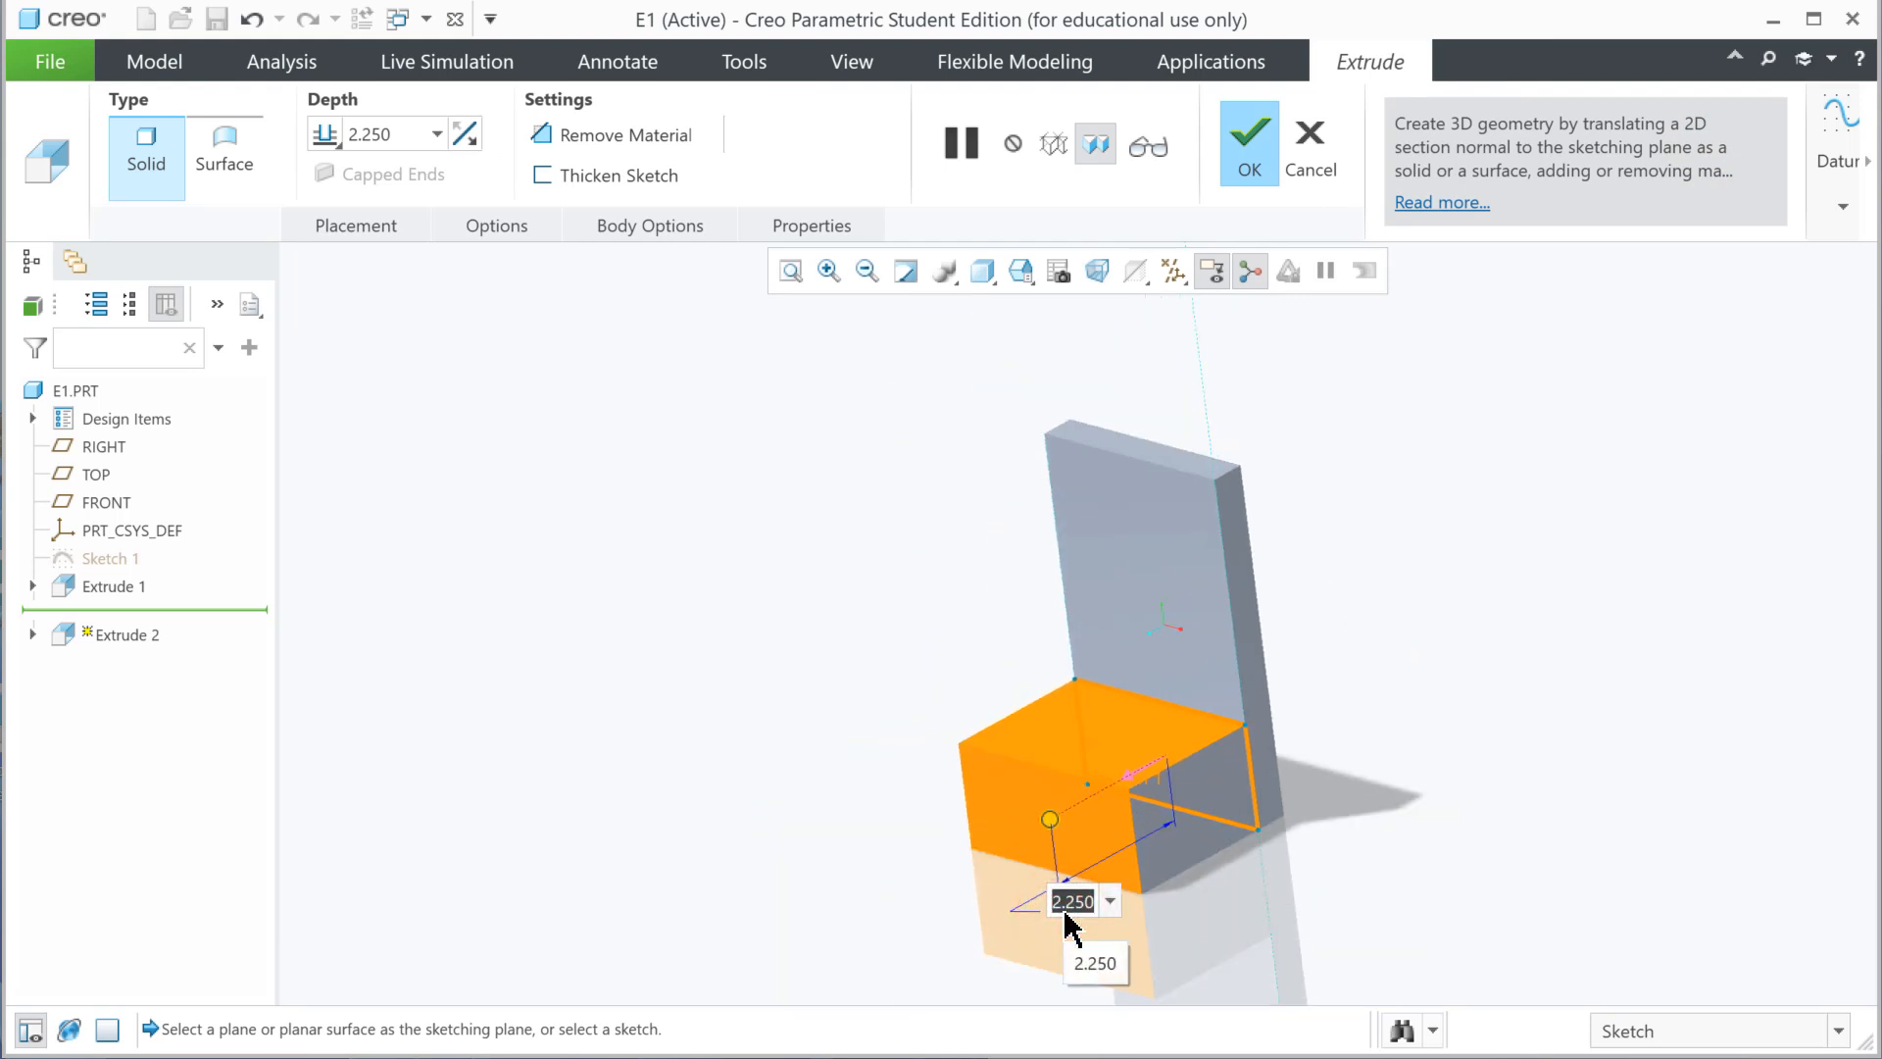
{"action": "key", "text": "BackSpace"}
{"action": "type", "text": ".5"}
{"action": "key", "text": "Return"}
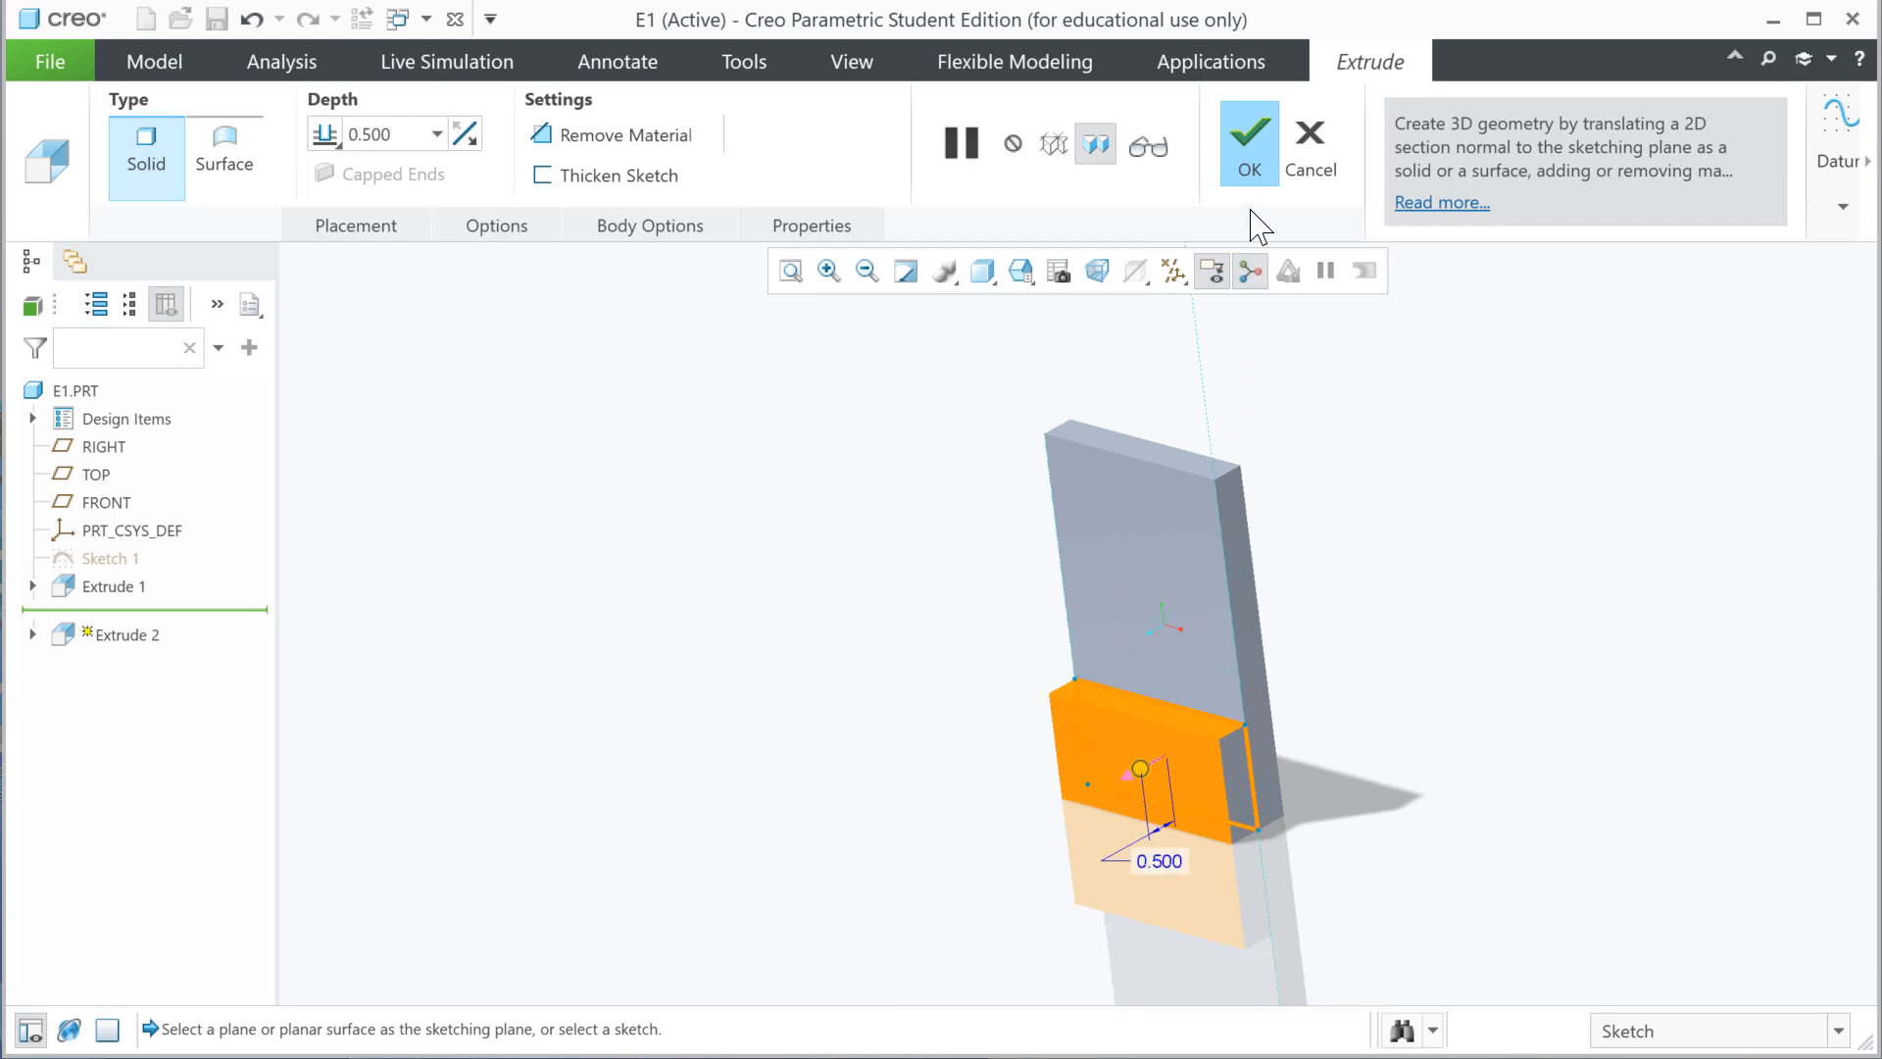
{"action": "left_click", "coordinate": [1249, 157]}
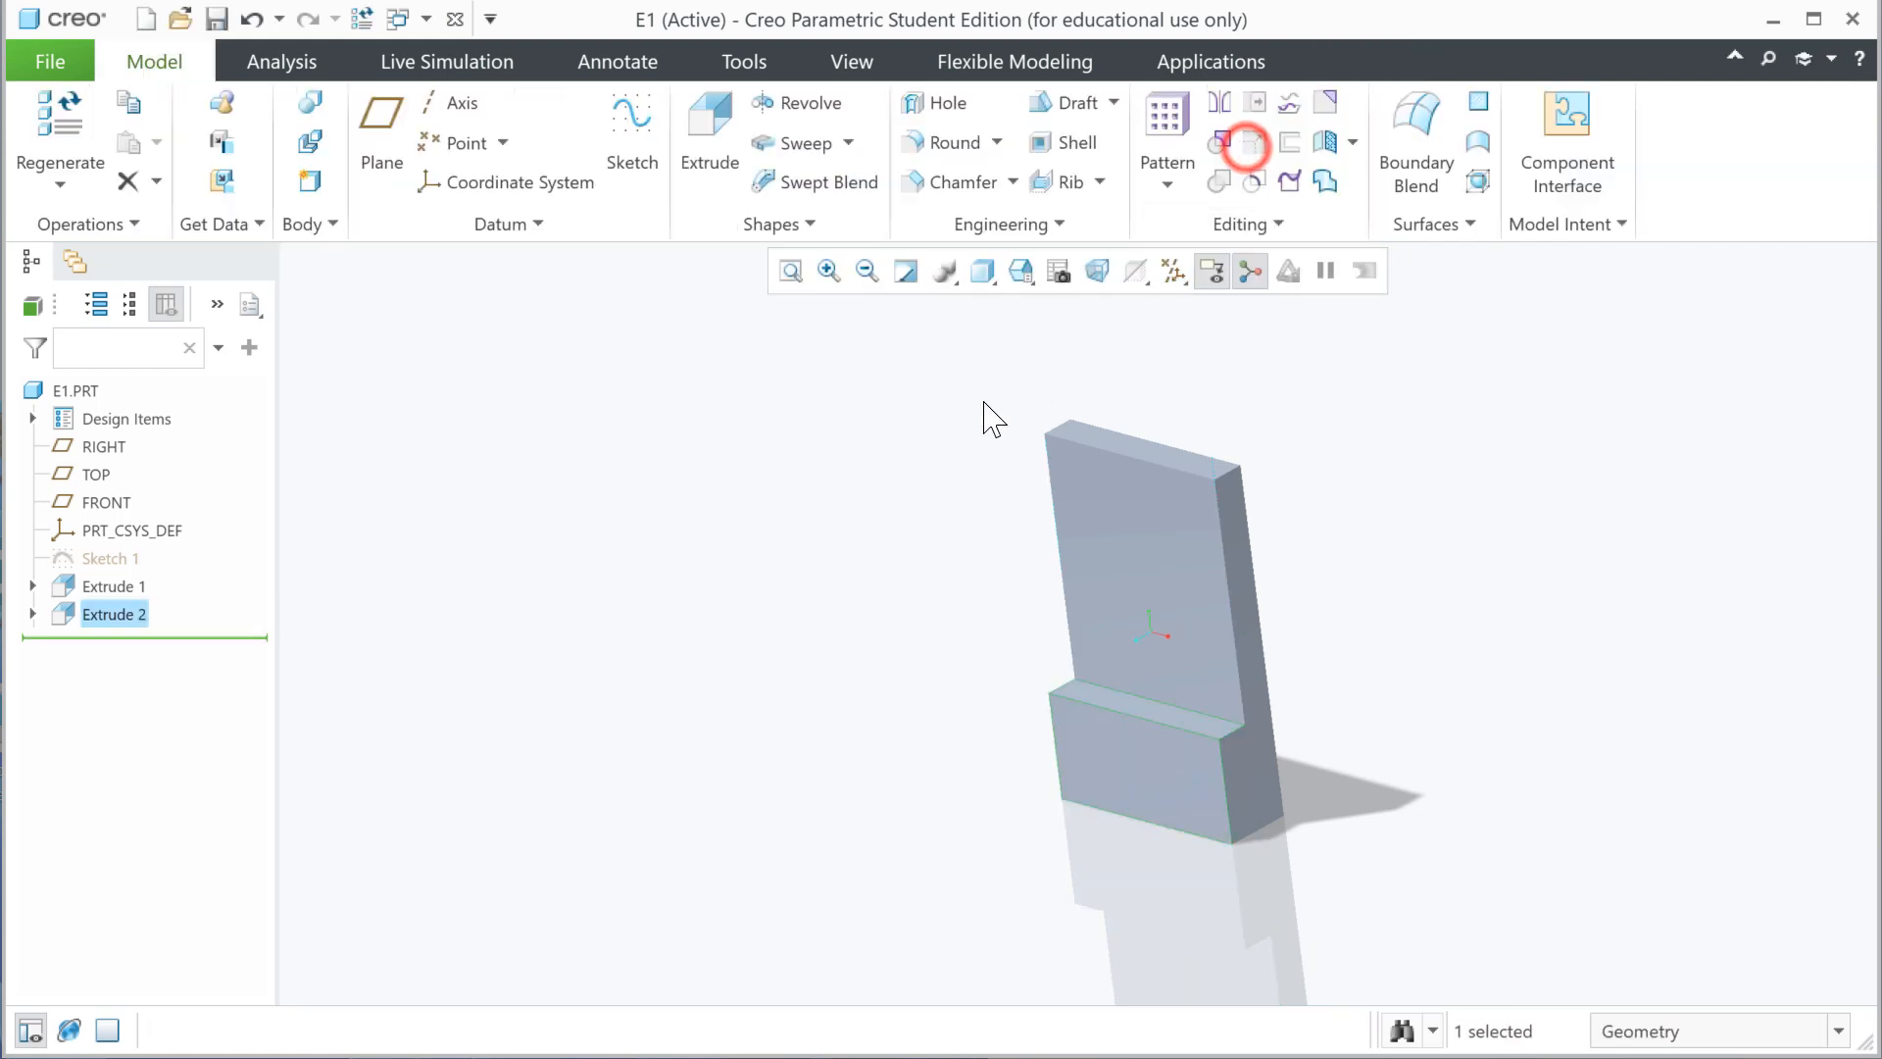
- Switch the model's display style to Shading With Edges
{"action": "scroll", "coordinate": [1213, 686], "scroll_direction": "up", "scroll_amount": 2}
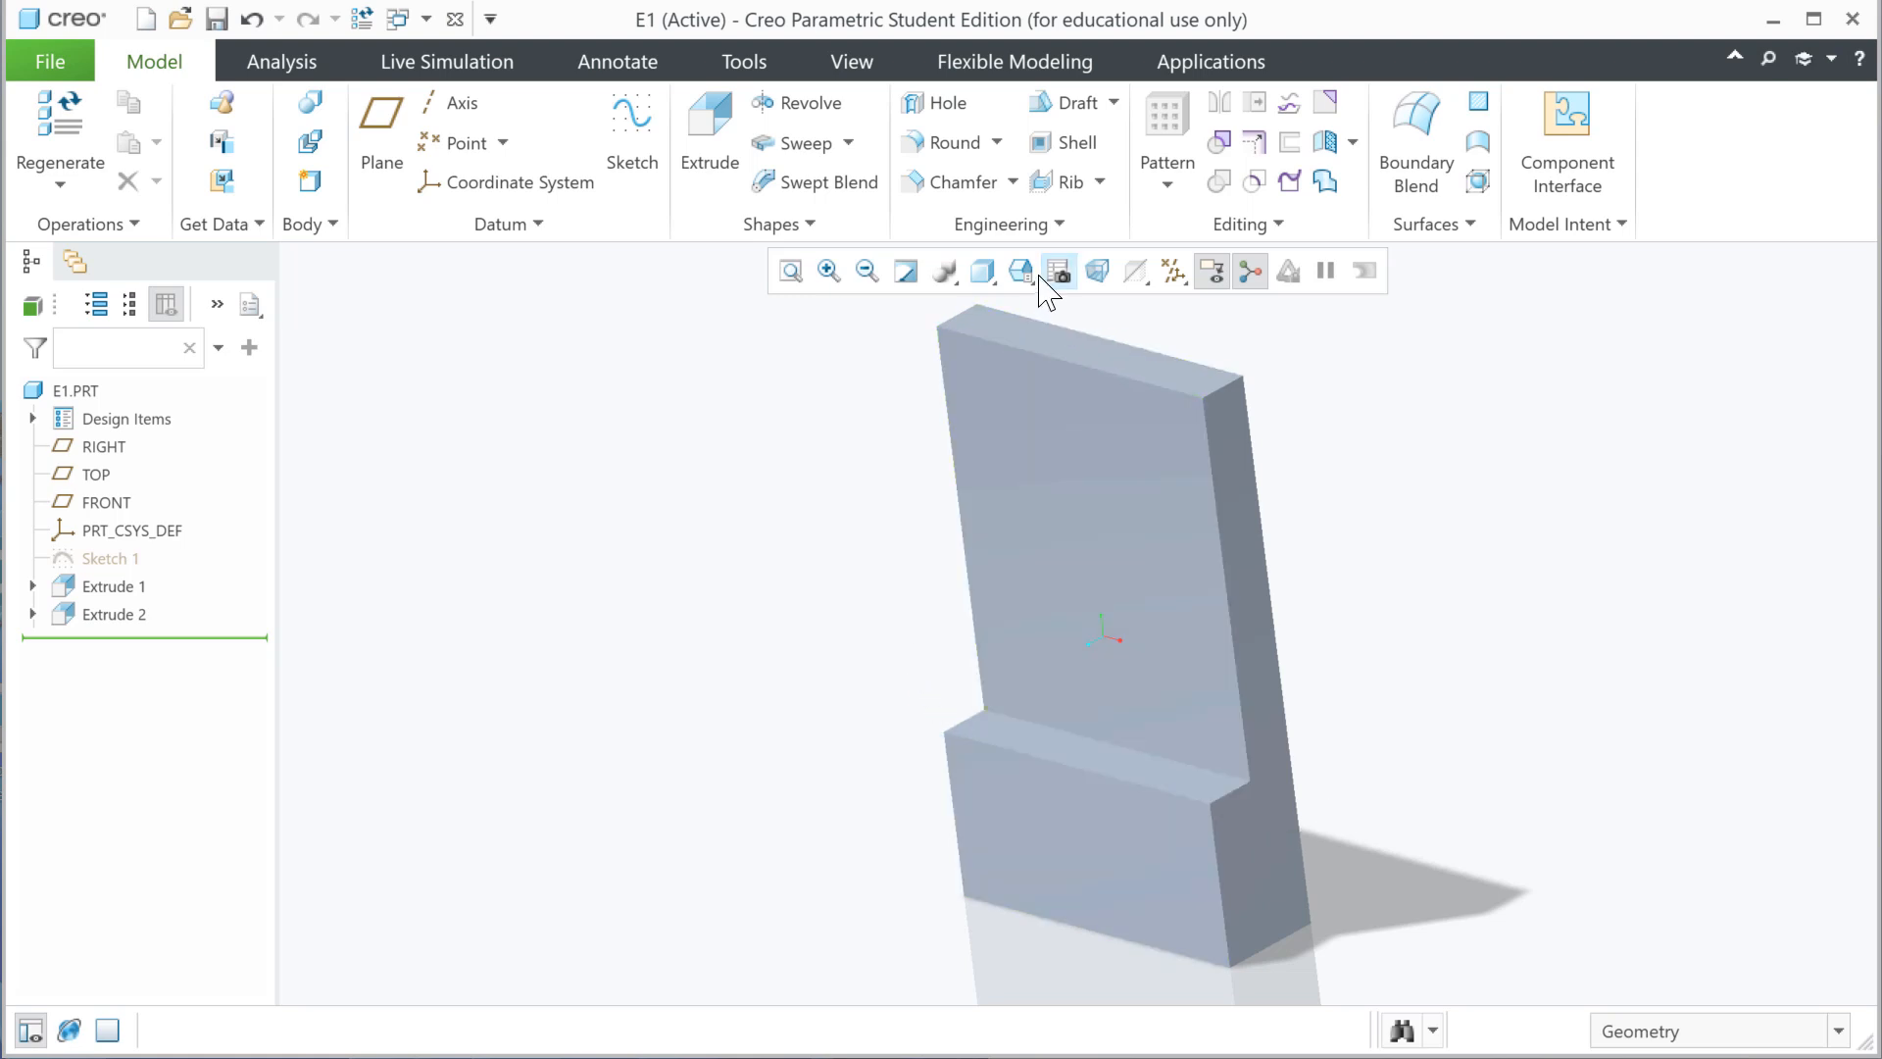
{"action": "left_click", "coordinate": [982, 271]}
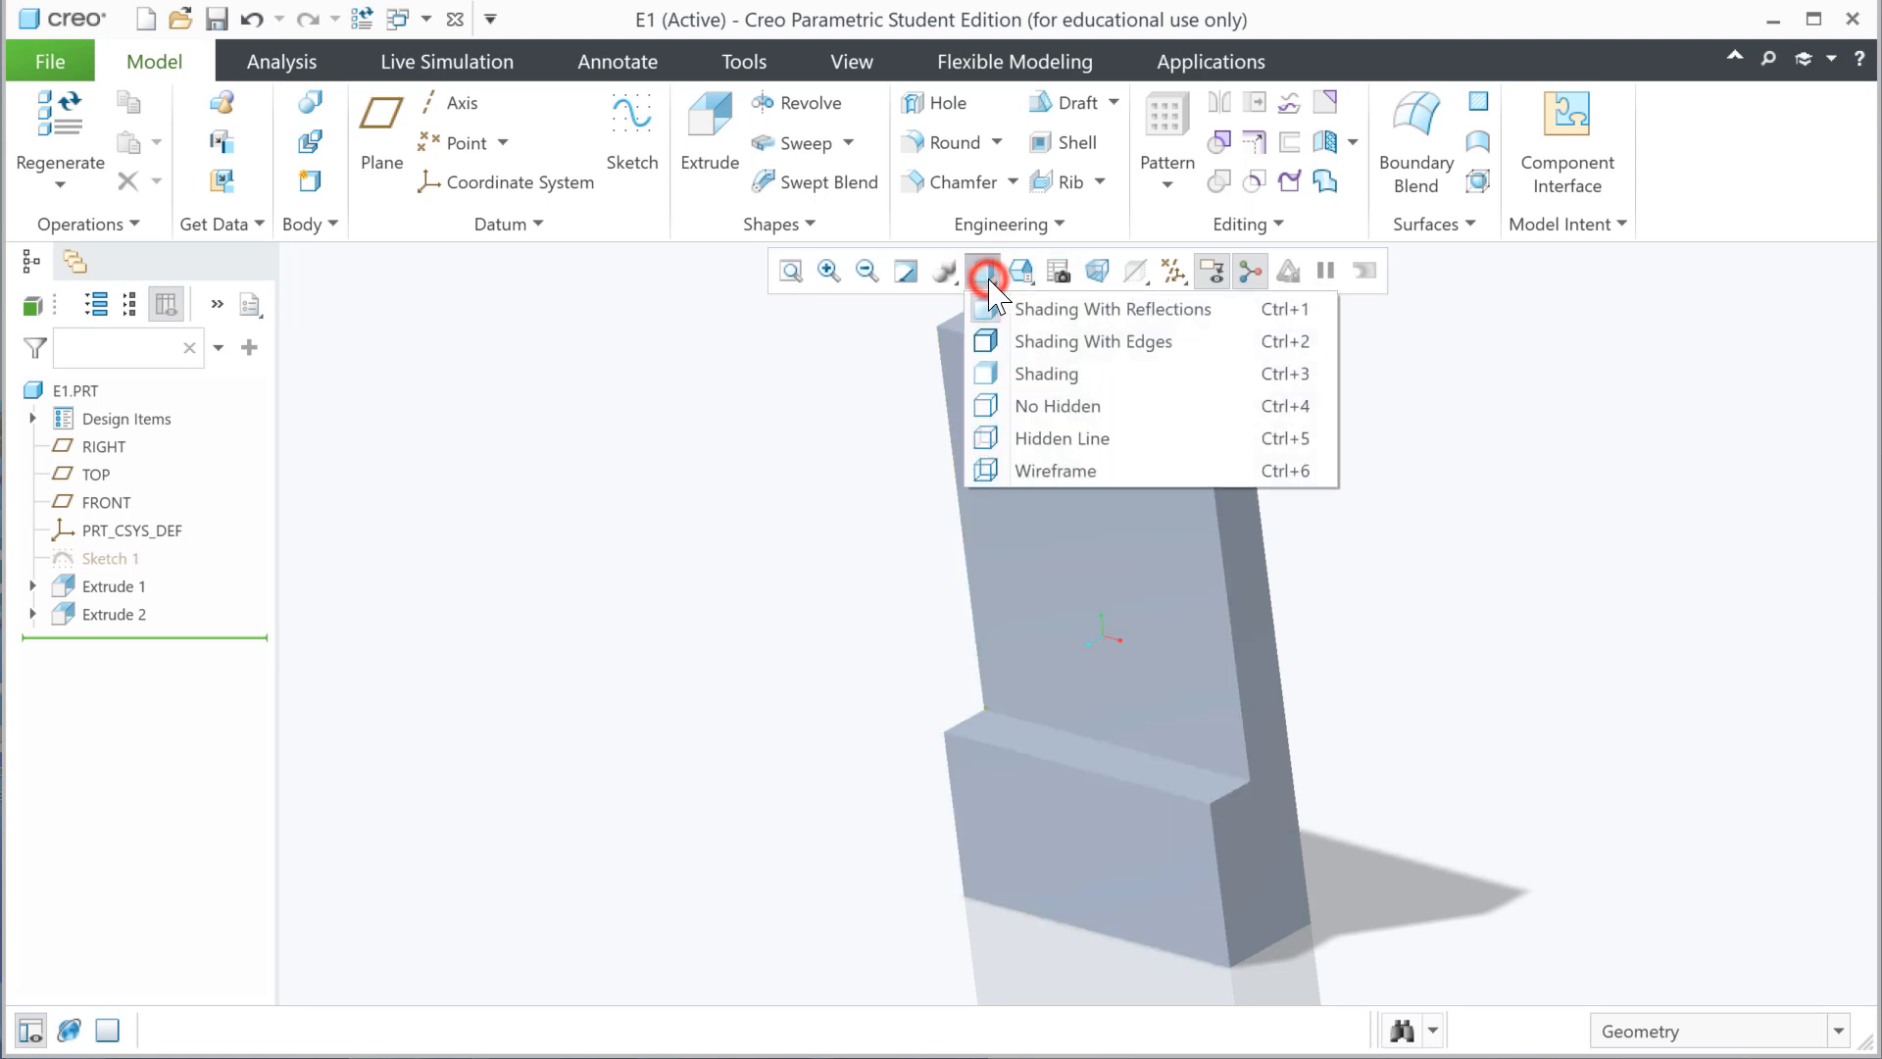
{"action": "left_click", "coordinate": [992, 349]}
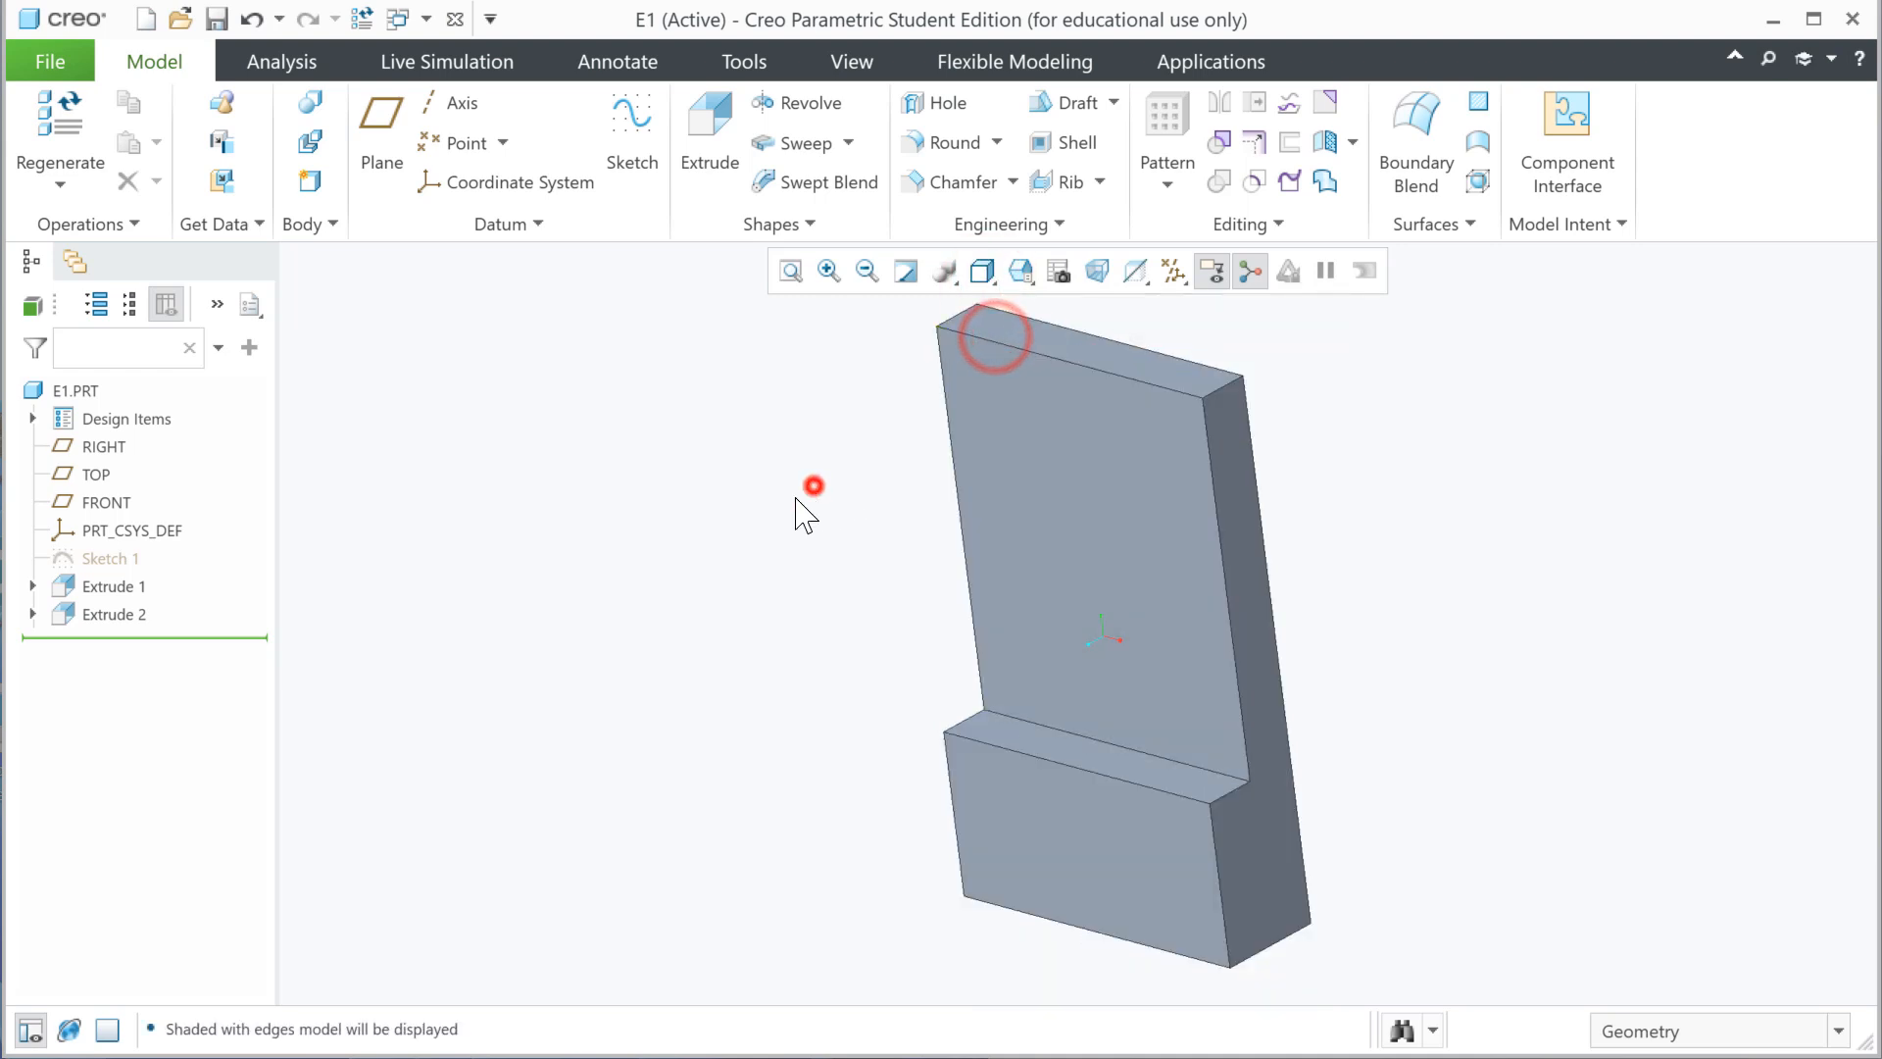
{"action": "mouse_move", "coordinate": [770, 585]}
{"action": "middle_mouse_down"}
{"action": "mouse_move", "coordinate": [790, 572]}
{"action": "mouse_move", "coordinate": [769, 568]}
{"action": "middle_mouse_up"}
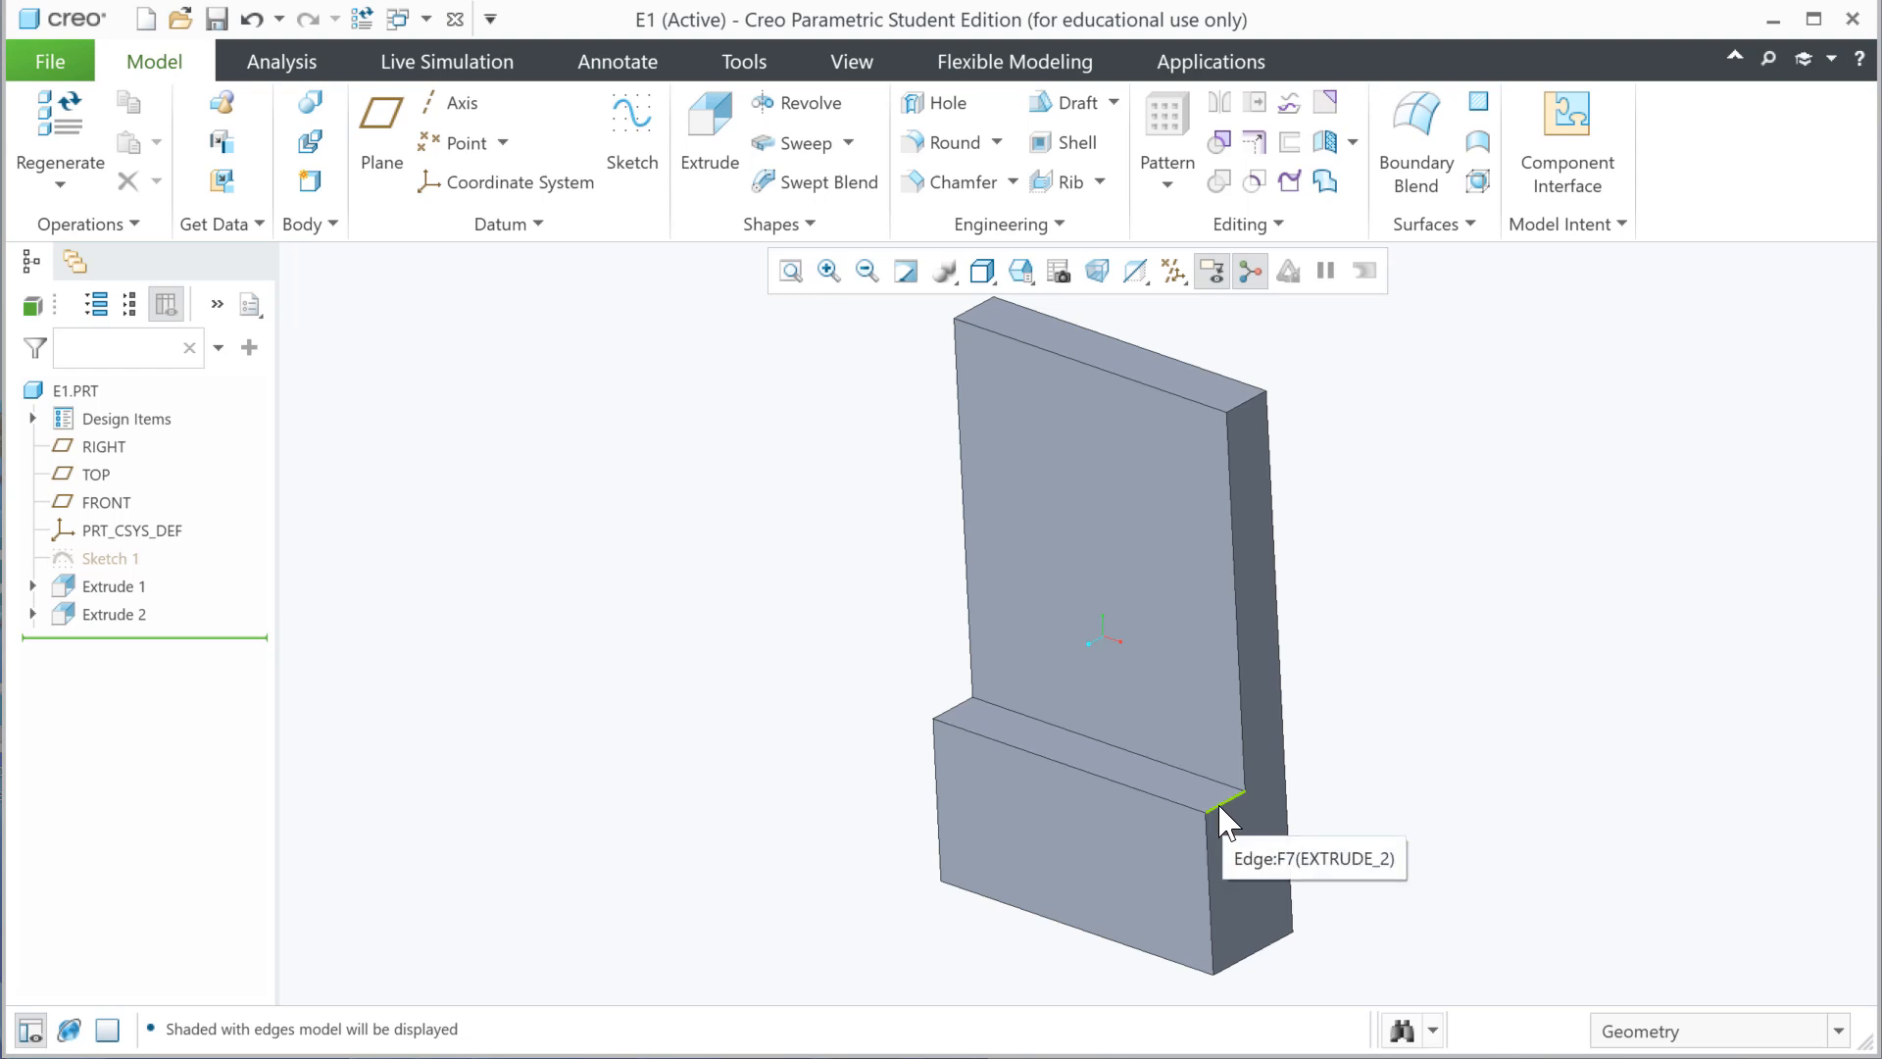
- Start an Extrude on the plate's upper front face and sketch a circle about 0.78 in diameter, centred about 0.91 from the left edge and 4.09 above the base
{"action": "left_click", "coordinate": [1052, 462]}
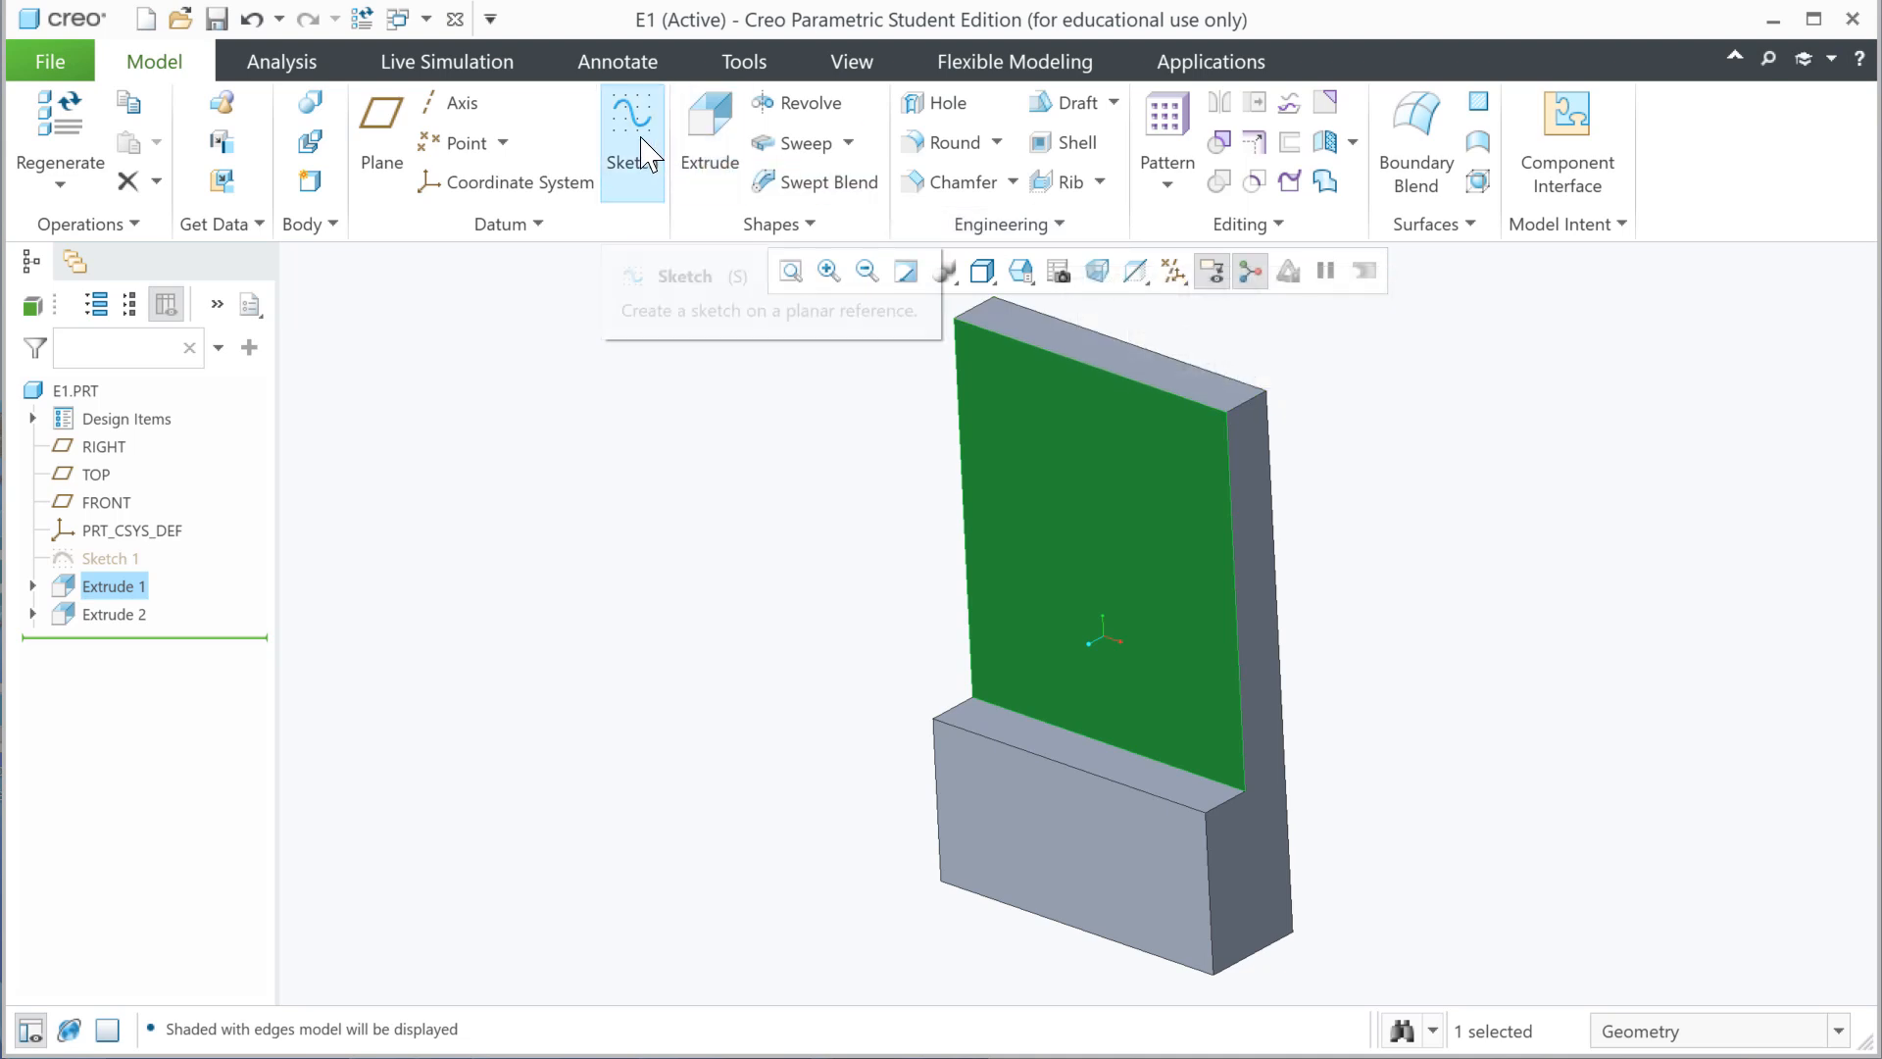
{"action": "left_click", "coordinate": [711, 159]}
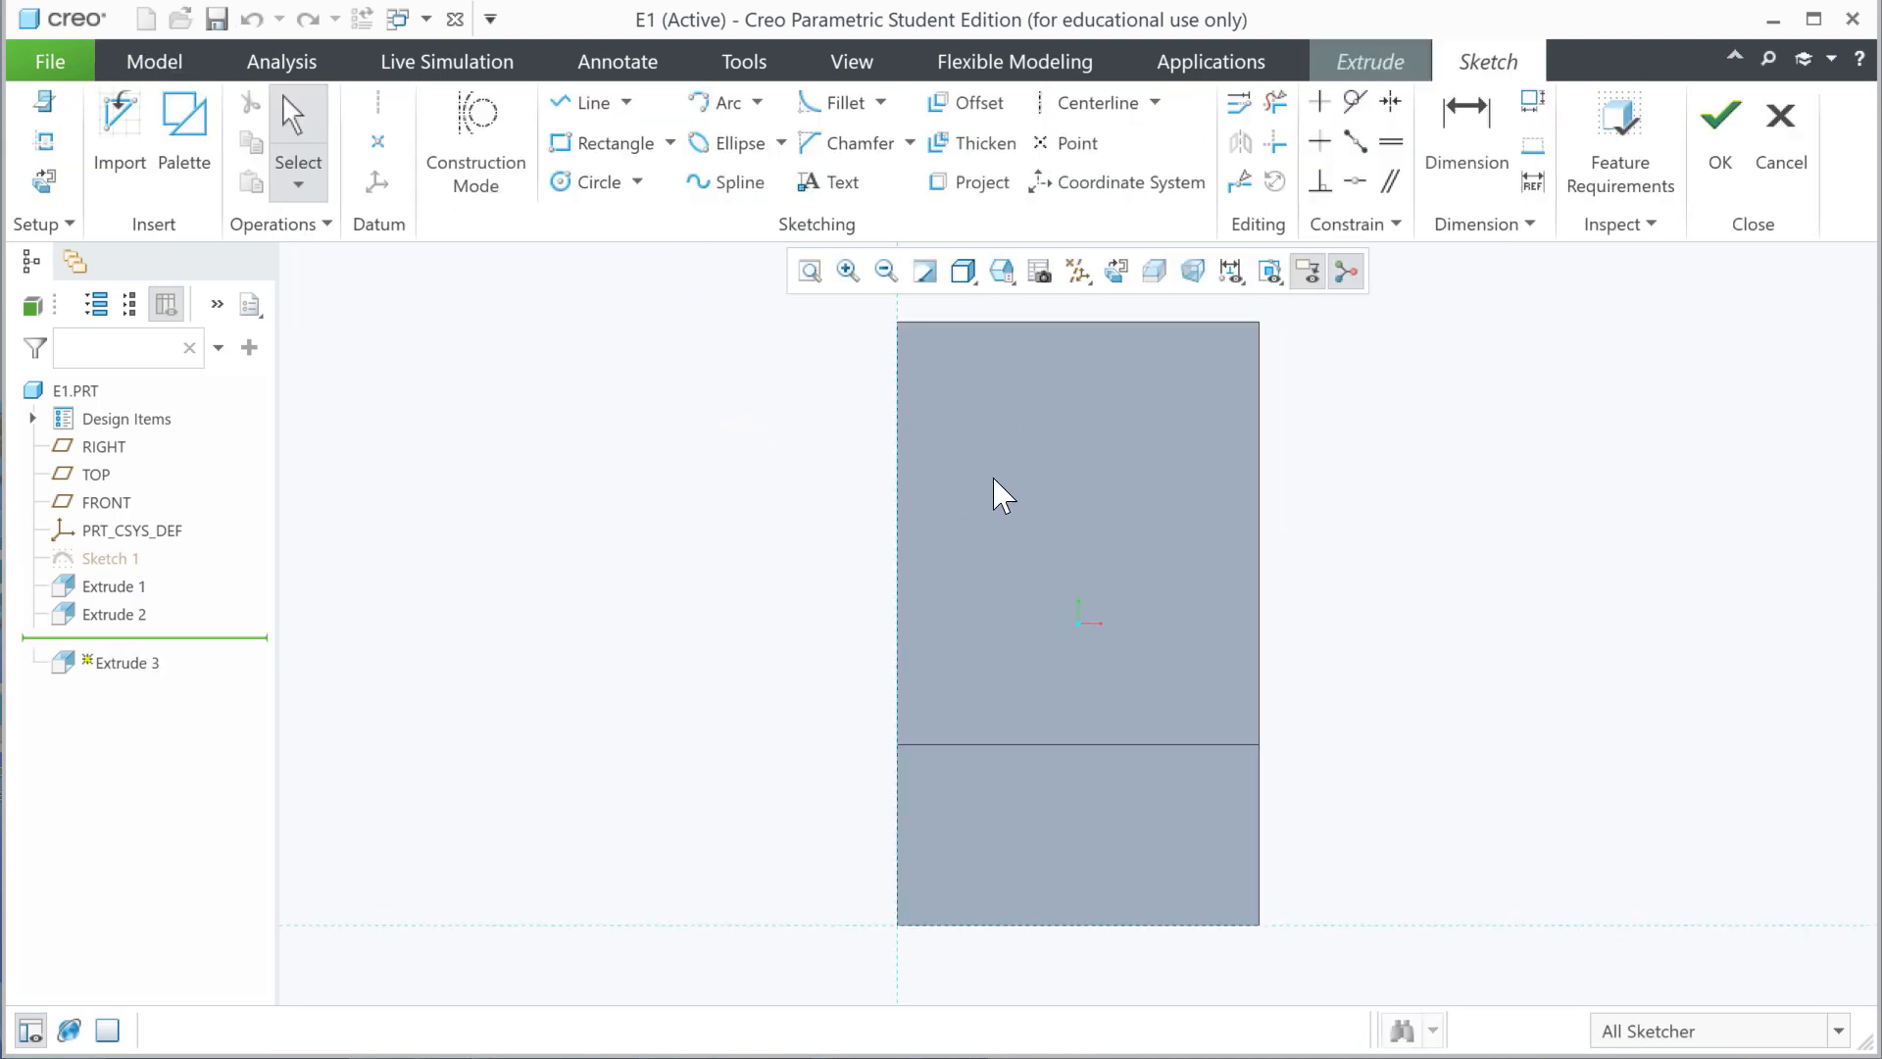
{"action": "left_click", "coordinate": [638, 185]}
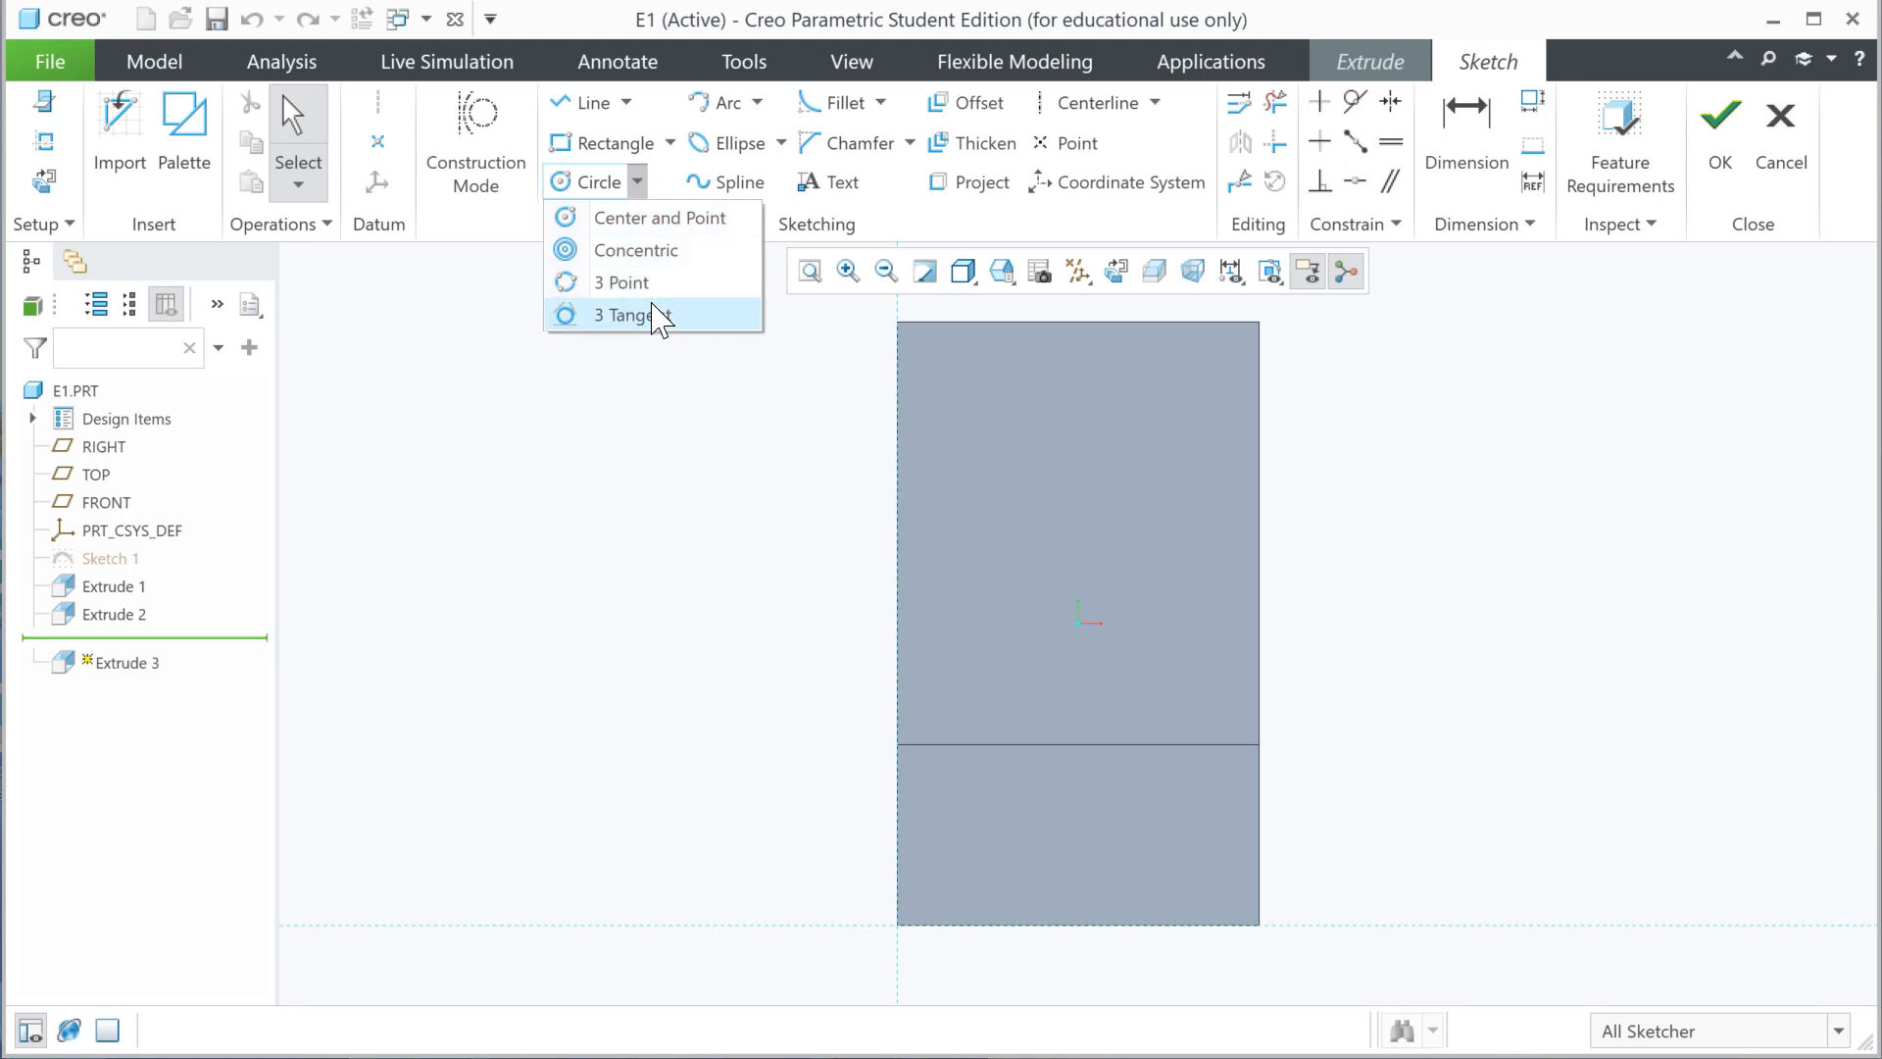
{"action": "left_click", "coordinate": [639, 188]}
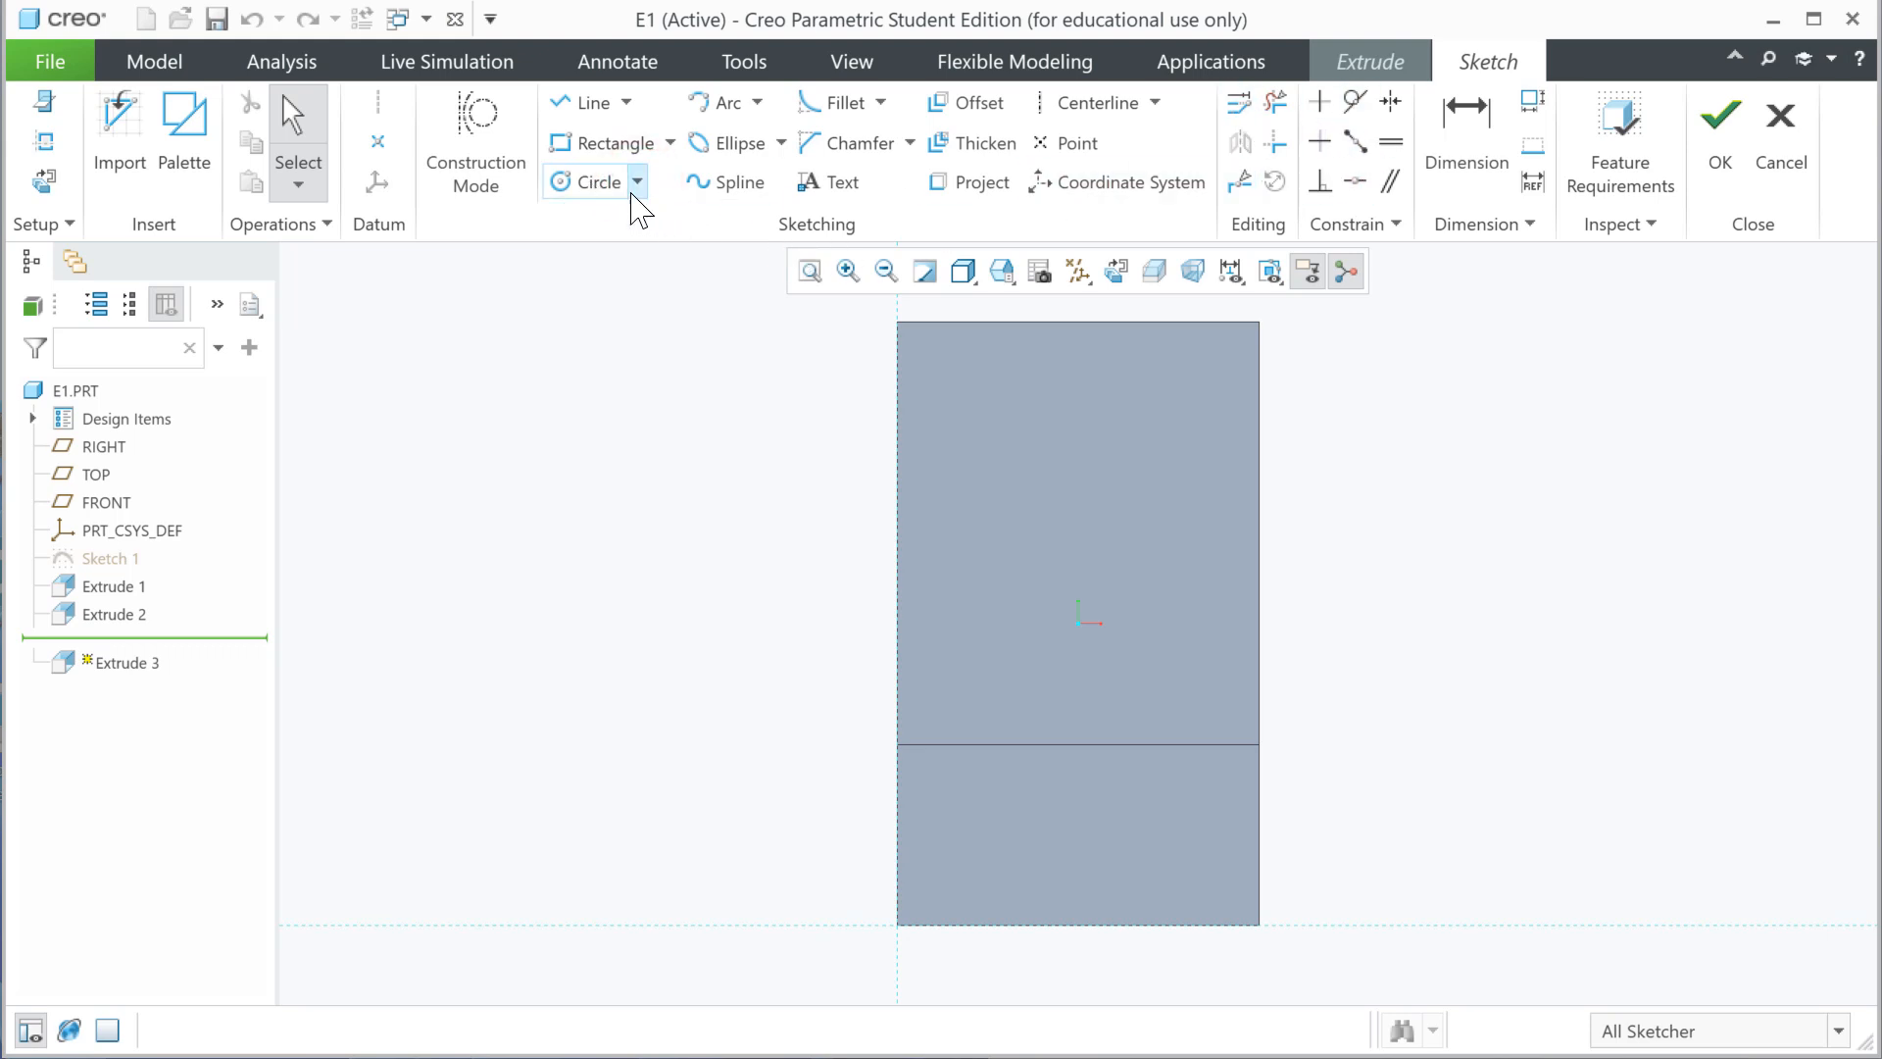
{"action": "left_click", "coordinate": [587, 184]}
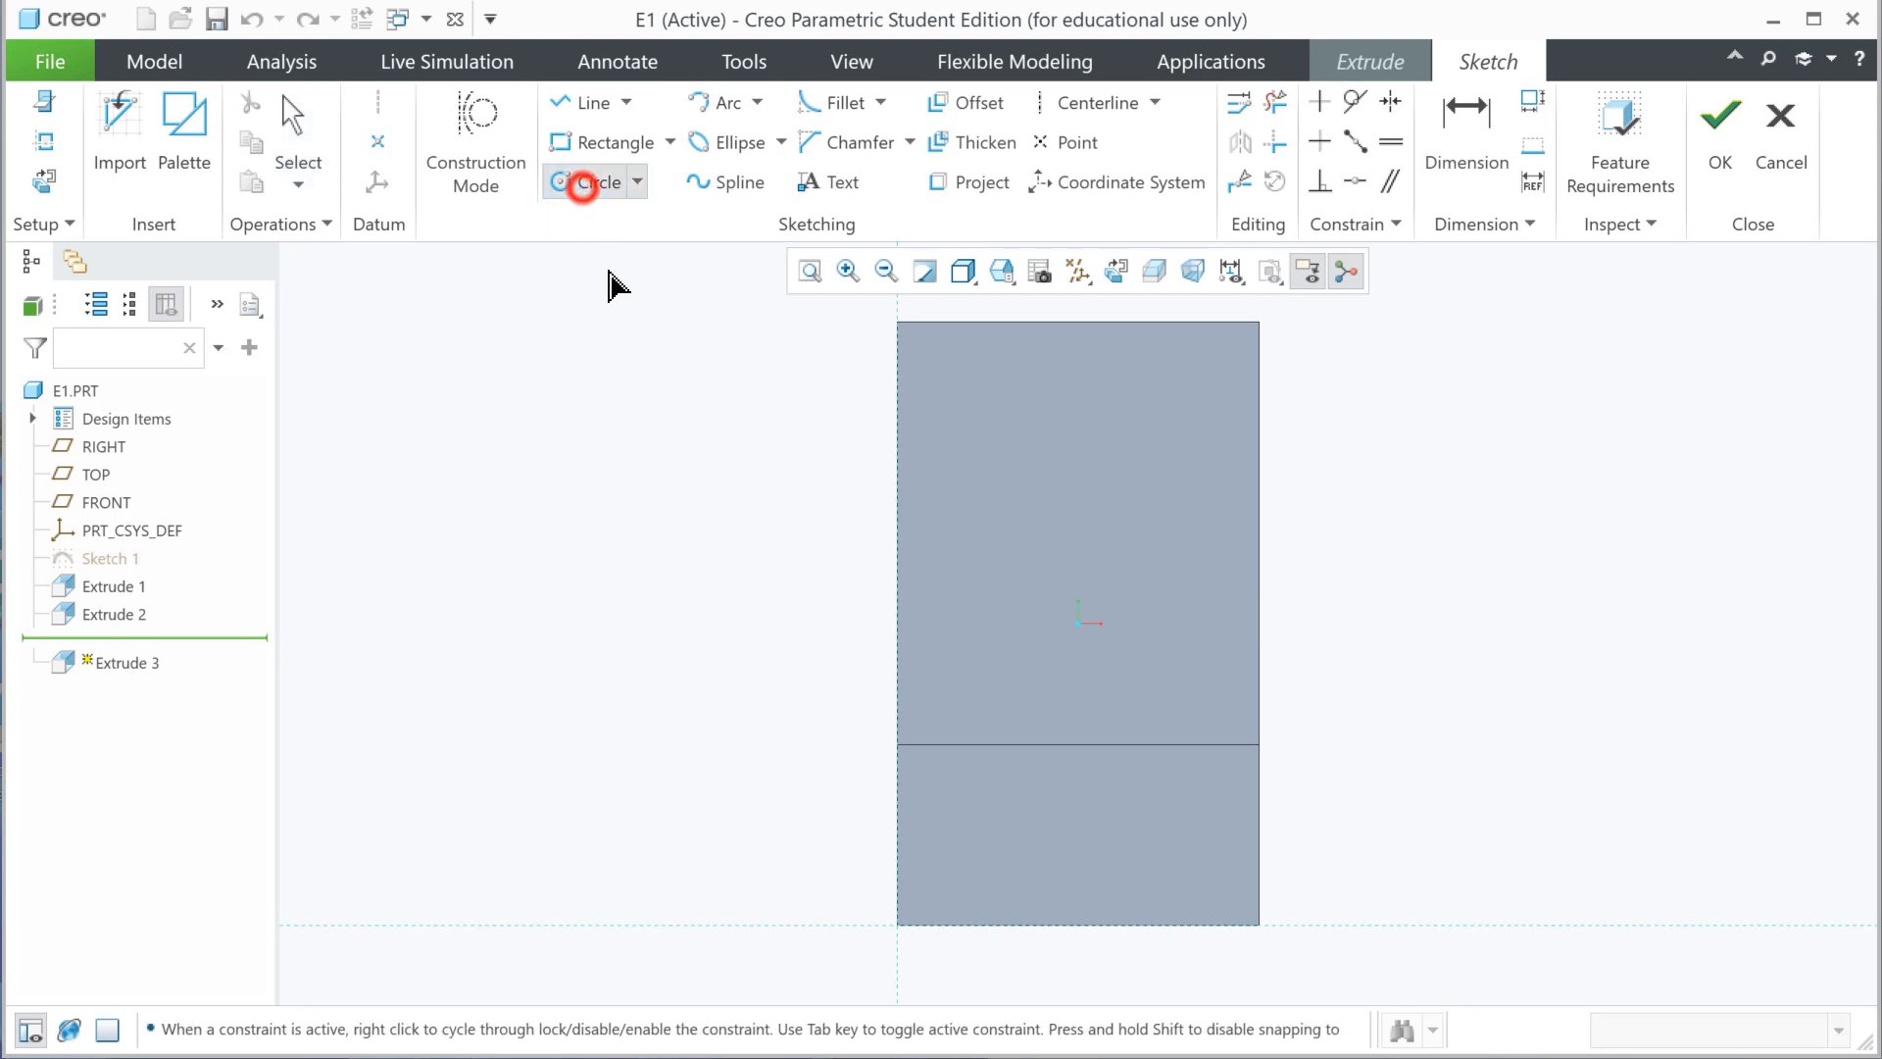
{"action": "left_click", "coordinate": [1006, 431]}
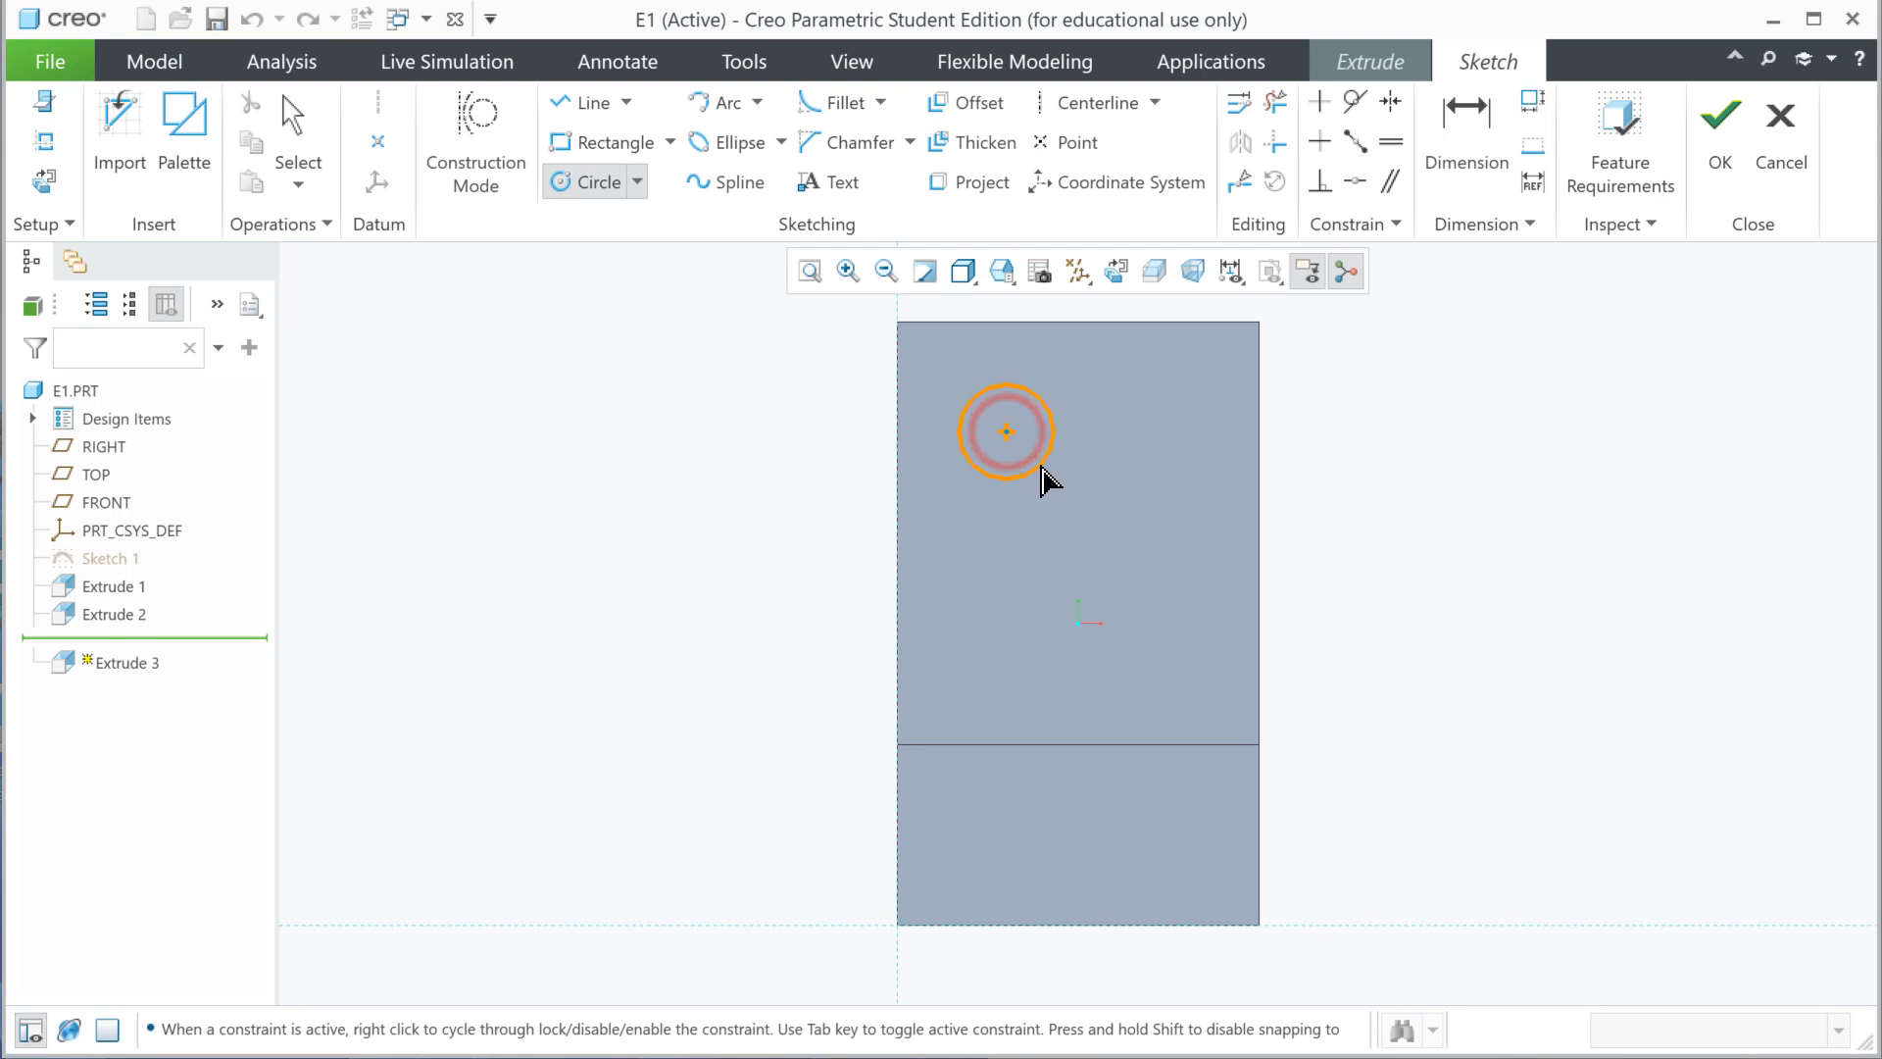
{"action": "left_click", "coordinate": [1043, 473]}
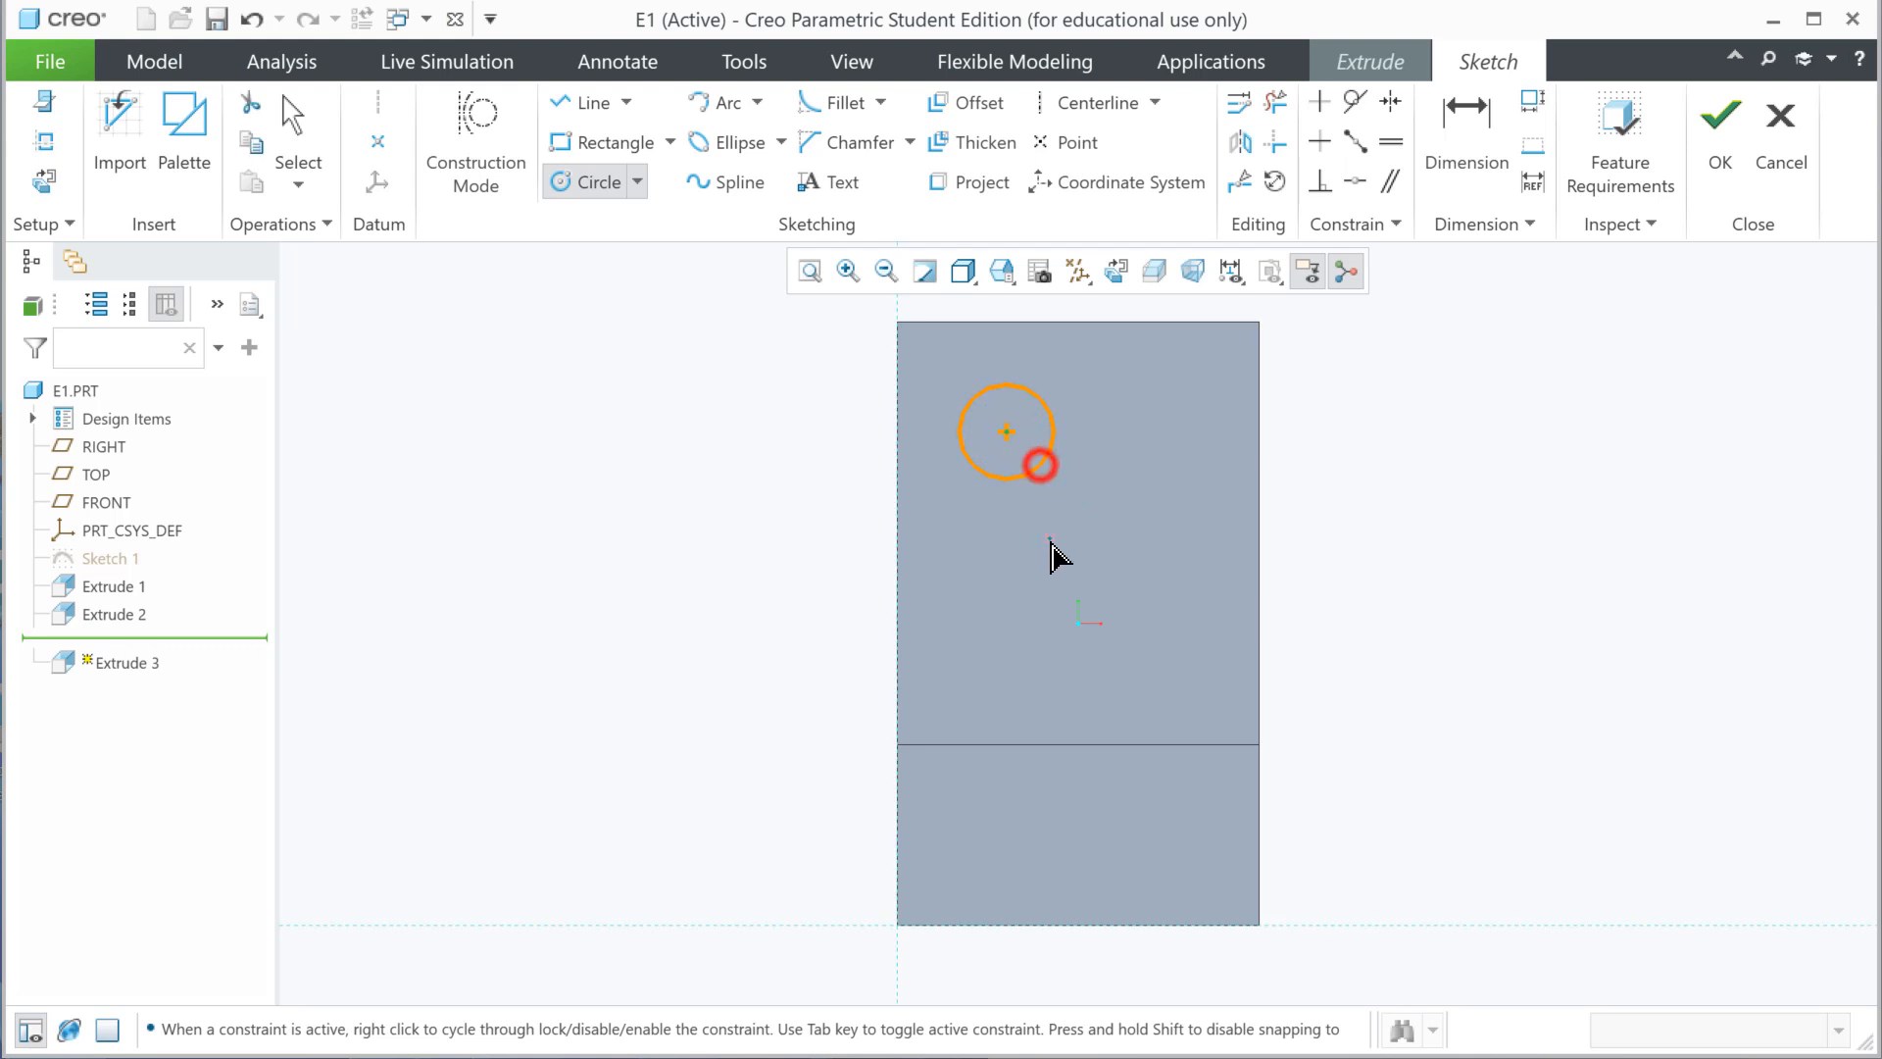
{"action": "middle_click", "coordinate": [1062, 552]}
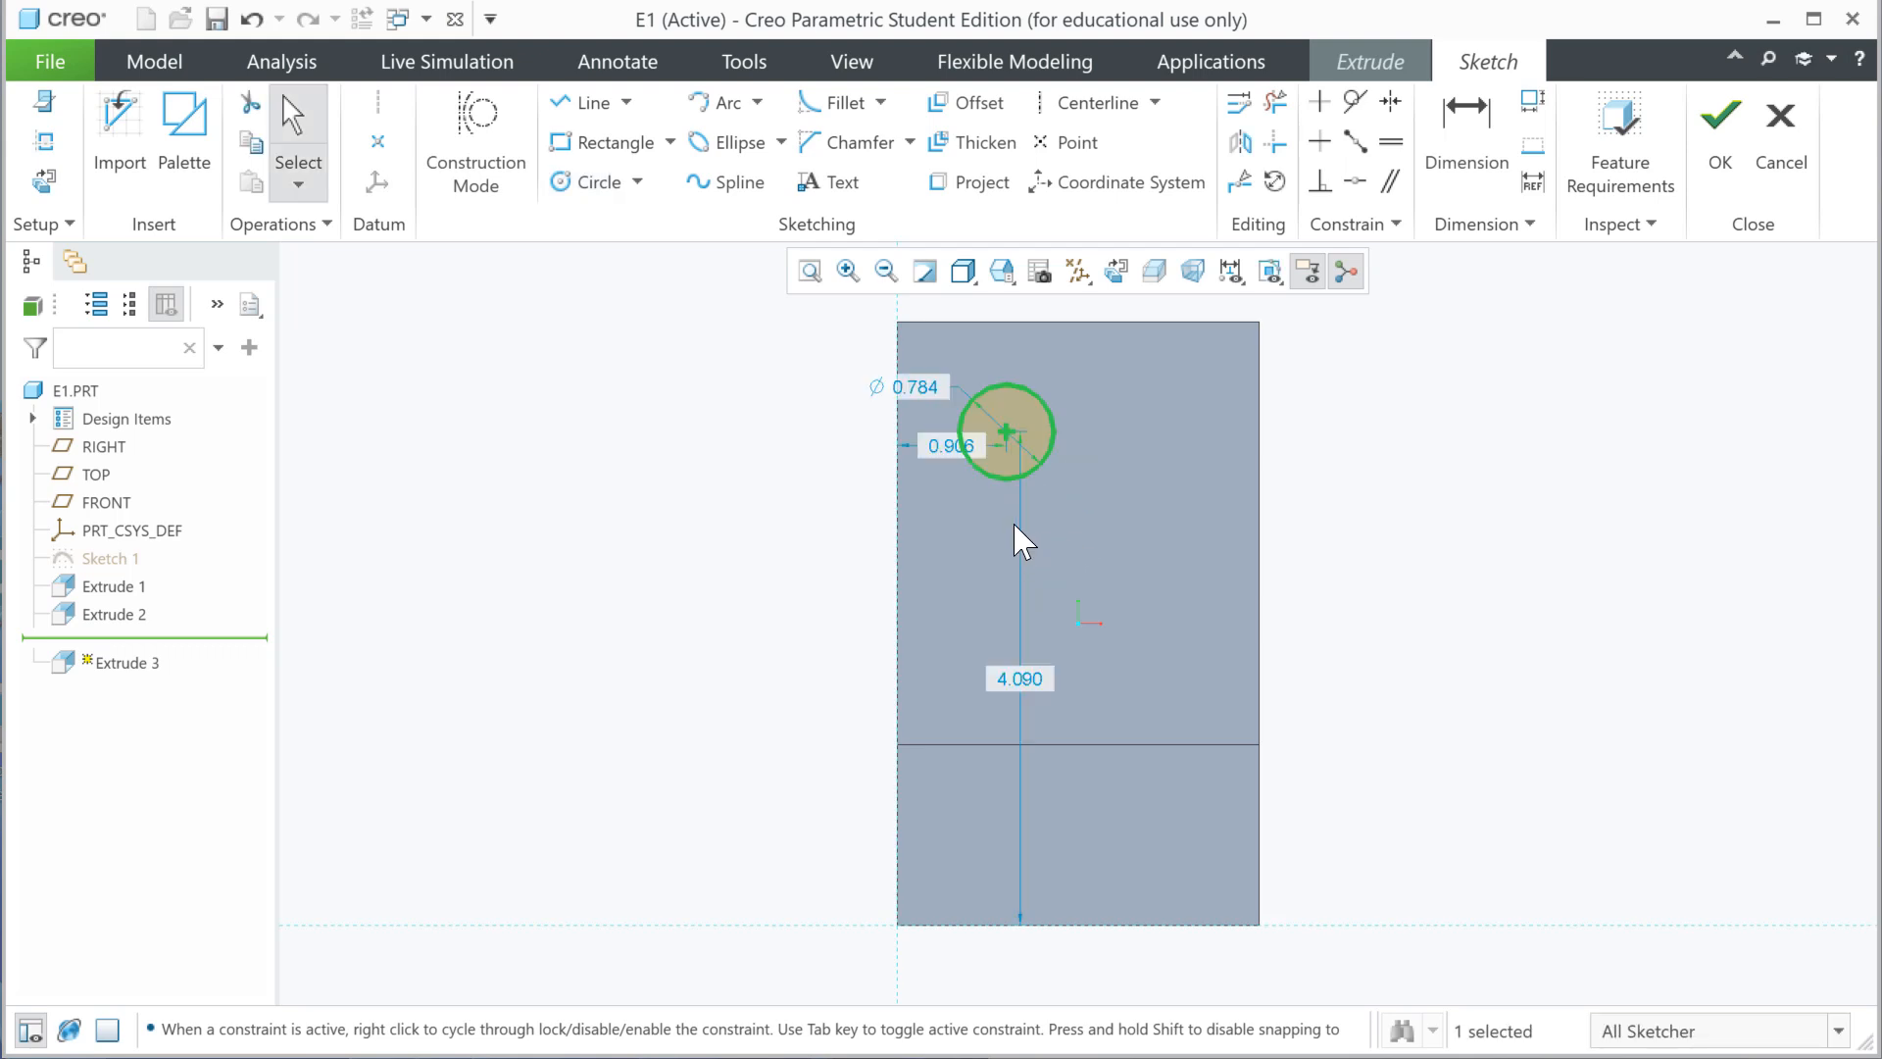
- Move the circle's diameter and horizontal dimensions outside the plate, setting the diameter to 0.75 and the centre's distance from the left edge to 1
{"action": "left_click_drag", "start_coordinate": [946, 446], "coordinate": [969, 314]}
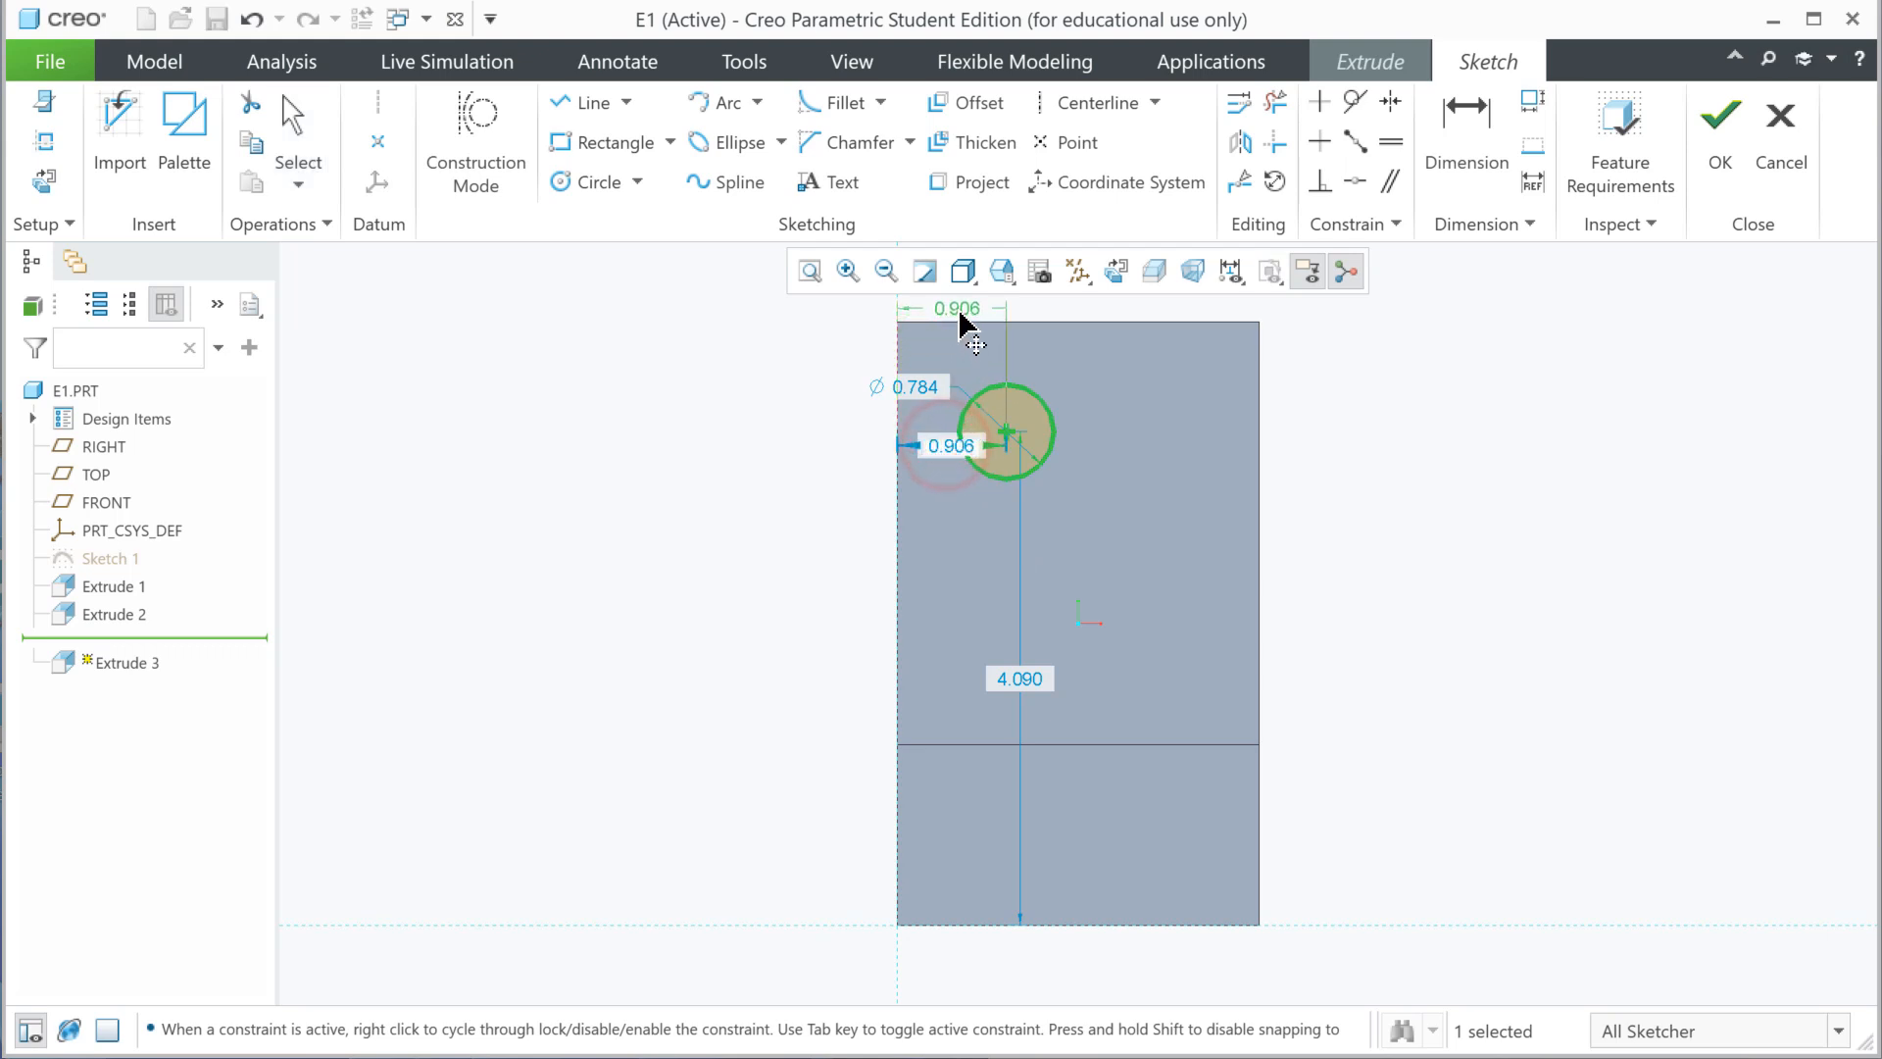
{"action": "left_click_drag", "start_coordinate": [922, 390], "coordinate": [860, 381]}
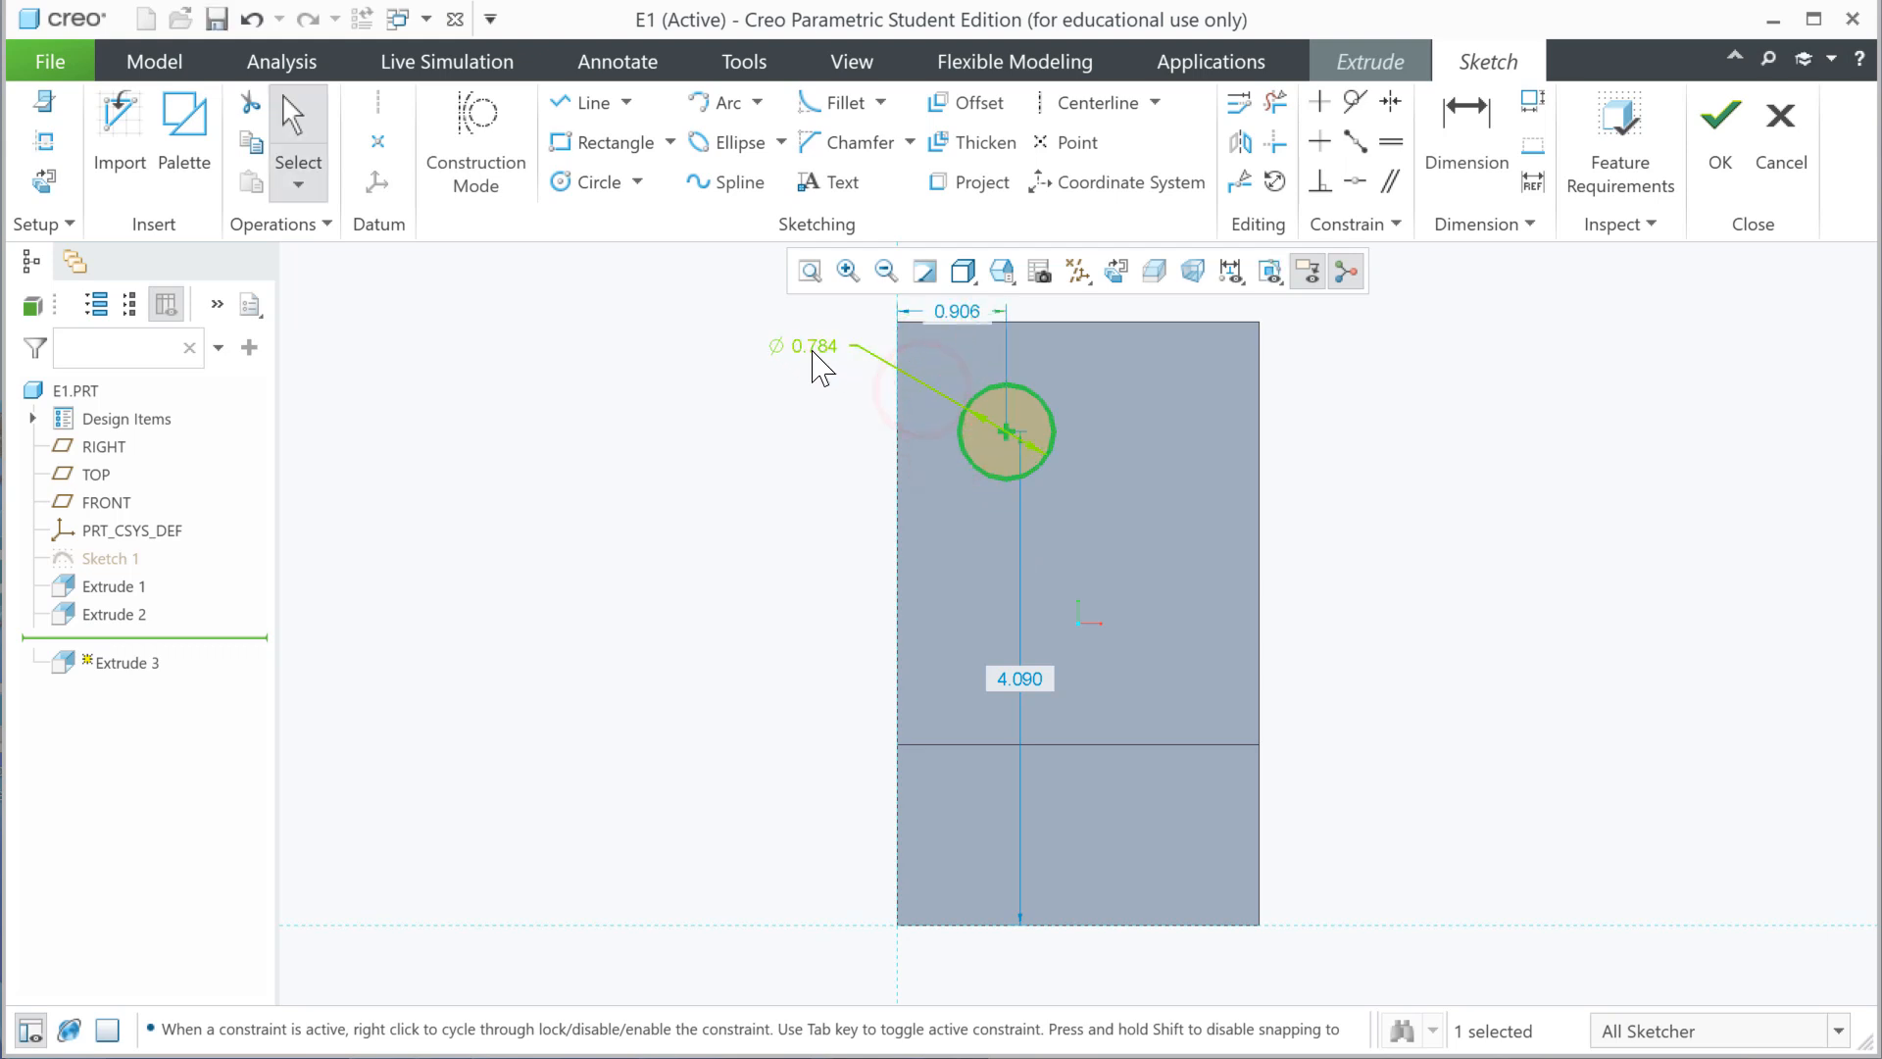
{"action": "double_click", "coordinate": [813, 351]}
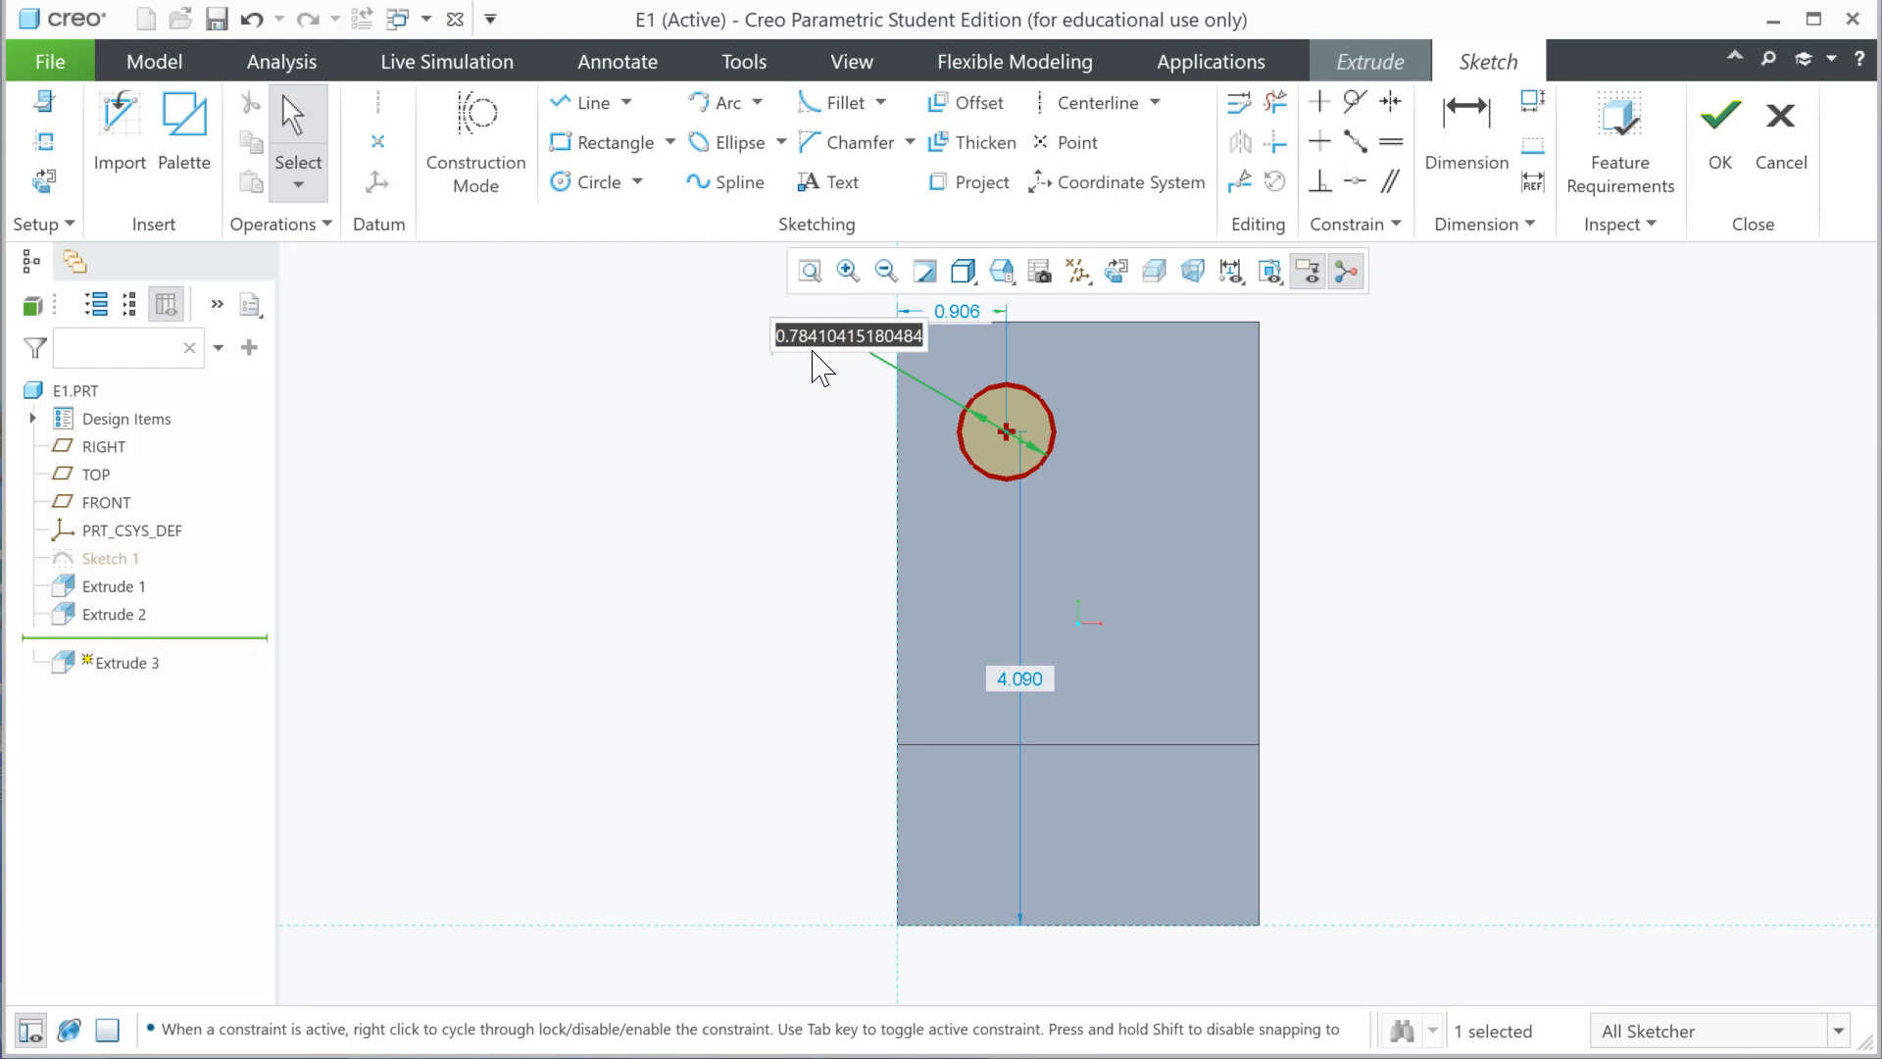
{"action": "type", "text": ".75"}
{"action": "key", "text": "Return"}
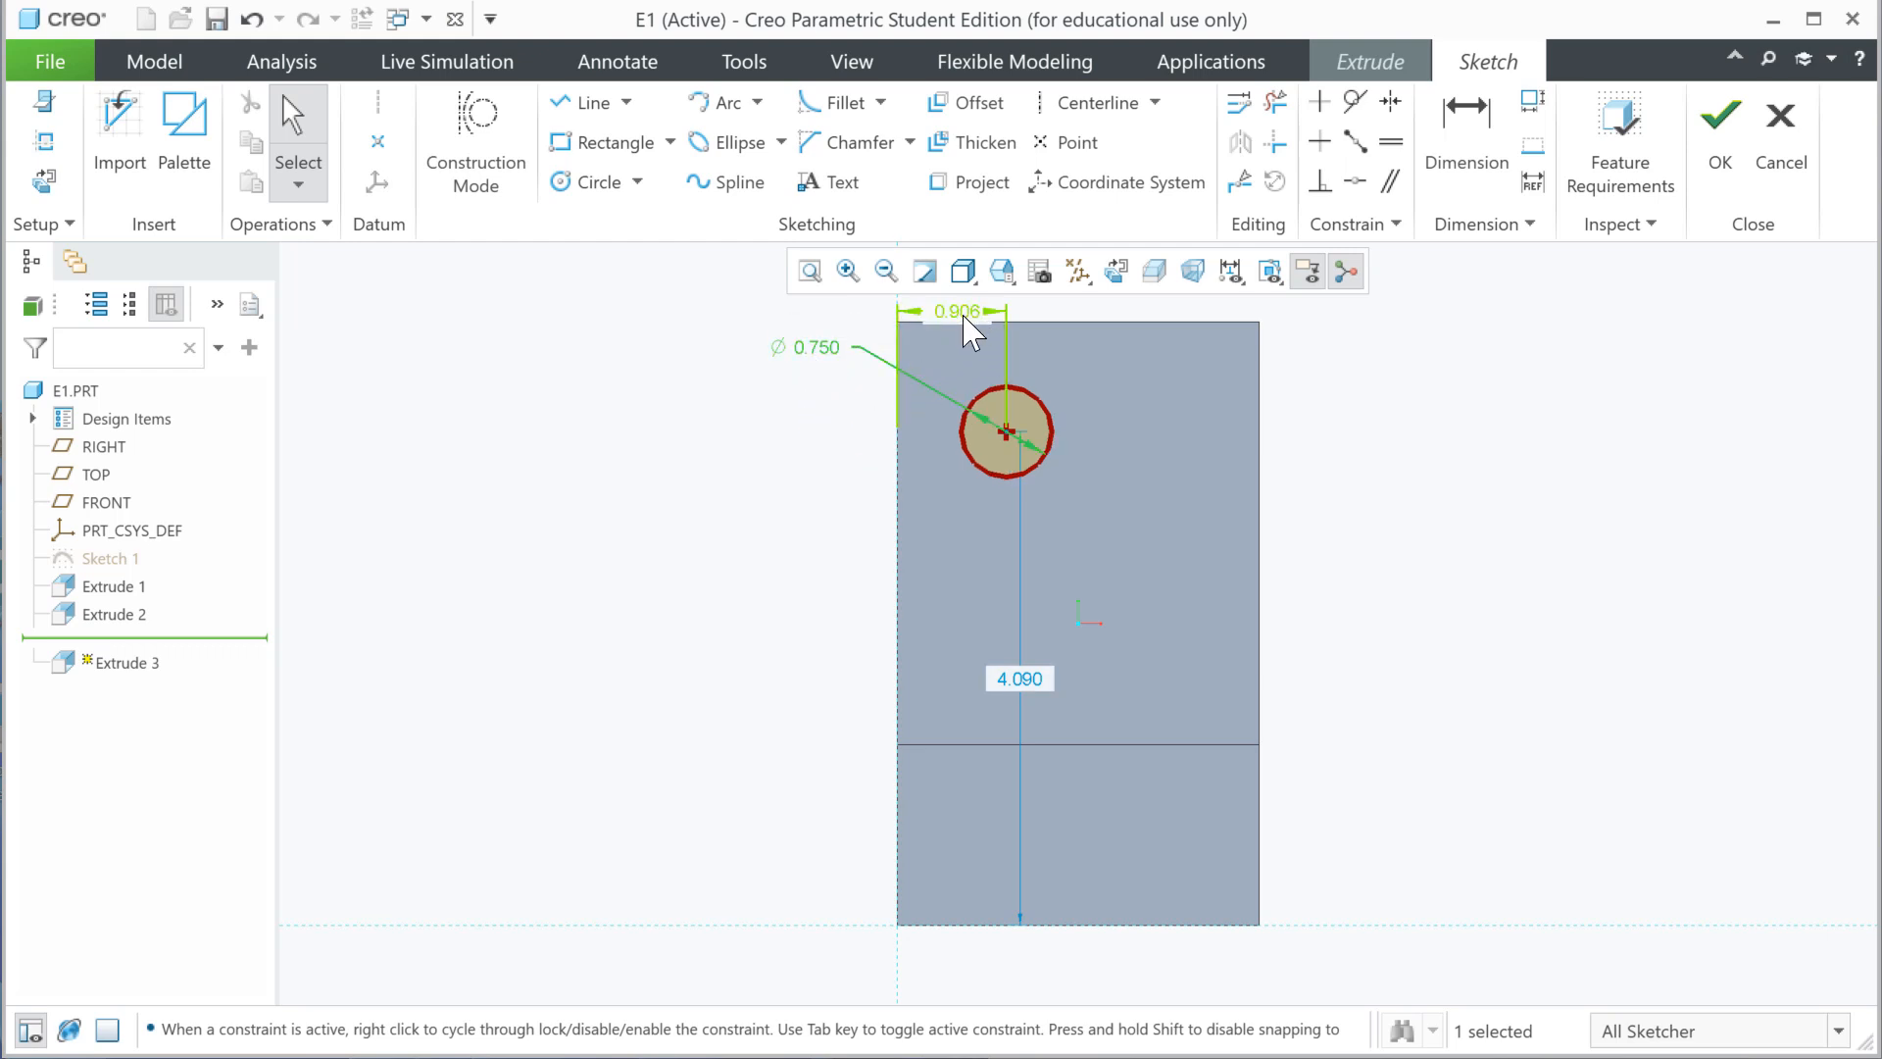
{"action": "double_click", "coordinate": [968, 323]}
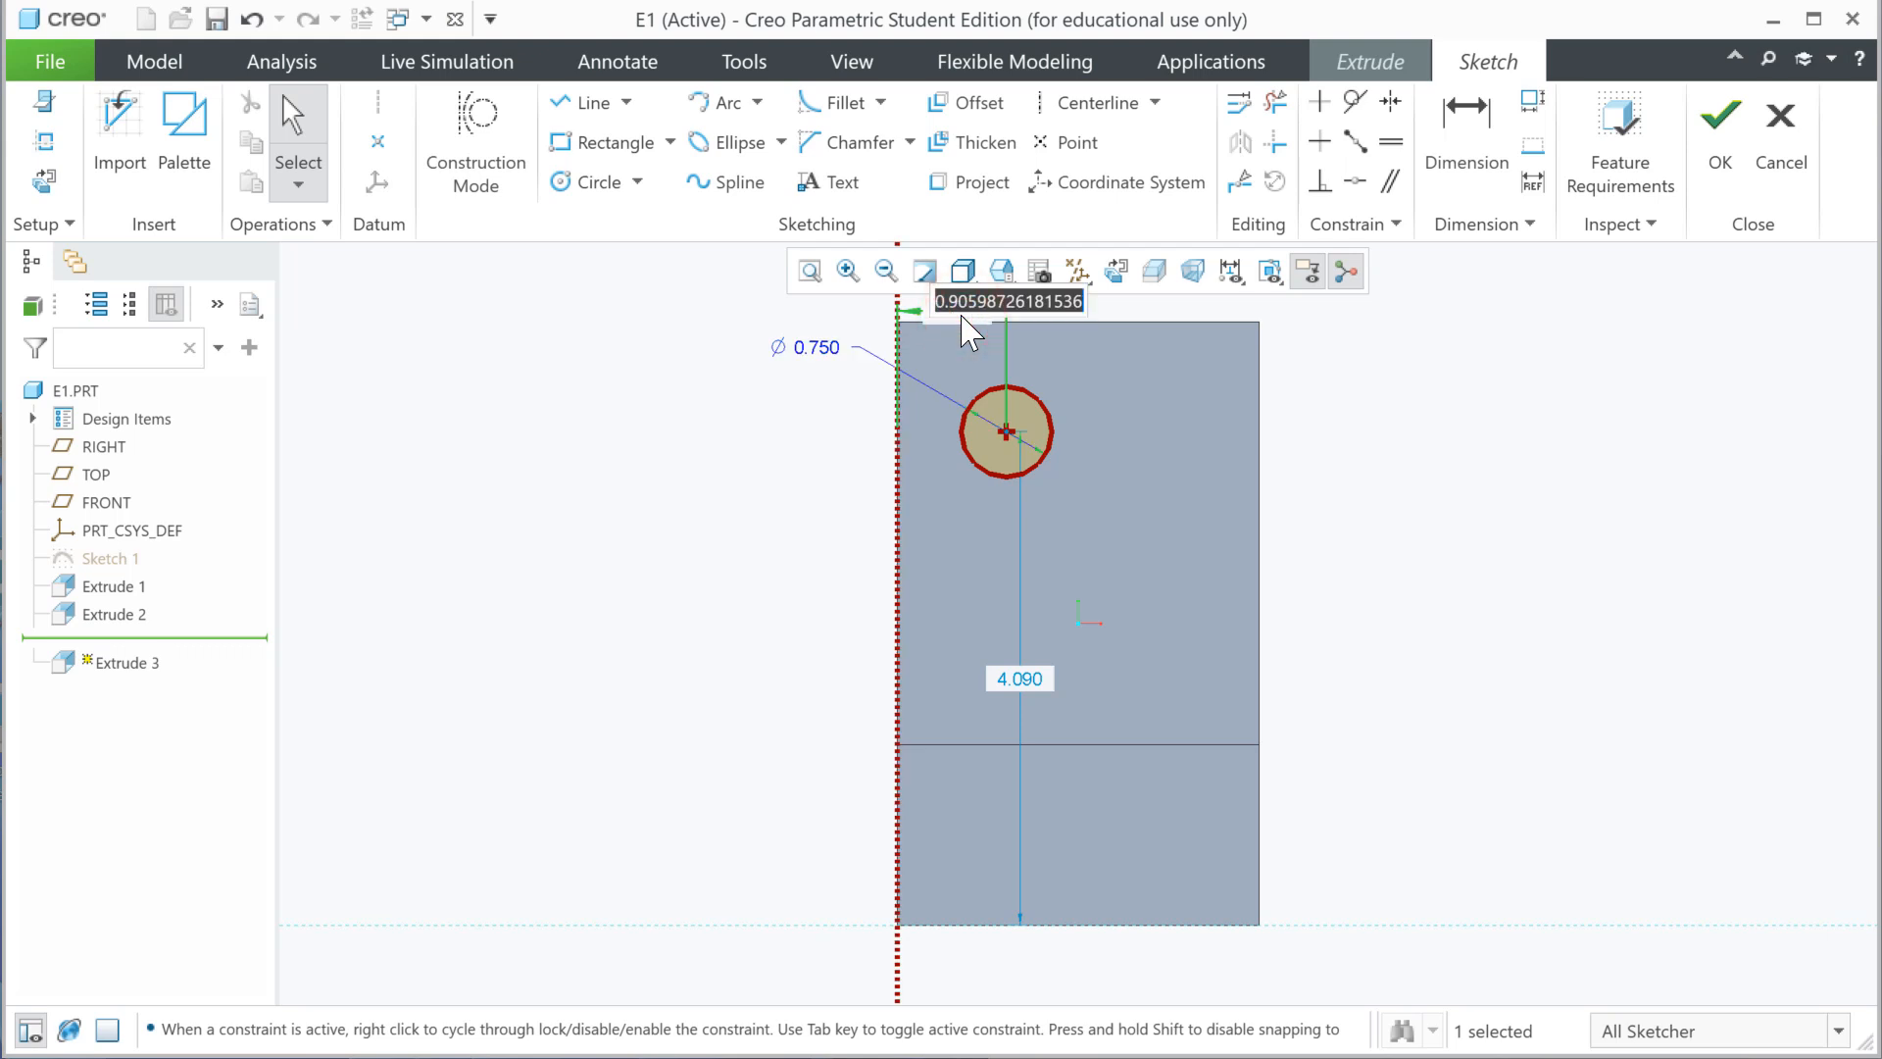
{"action": "type", "text": "1"}
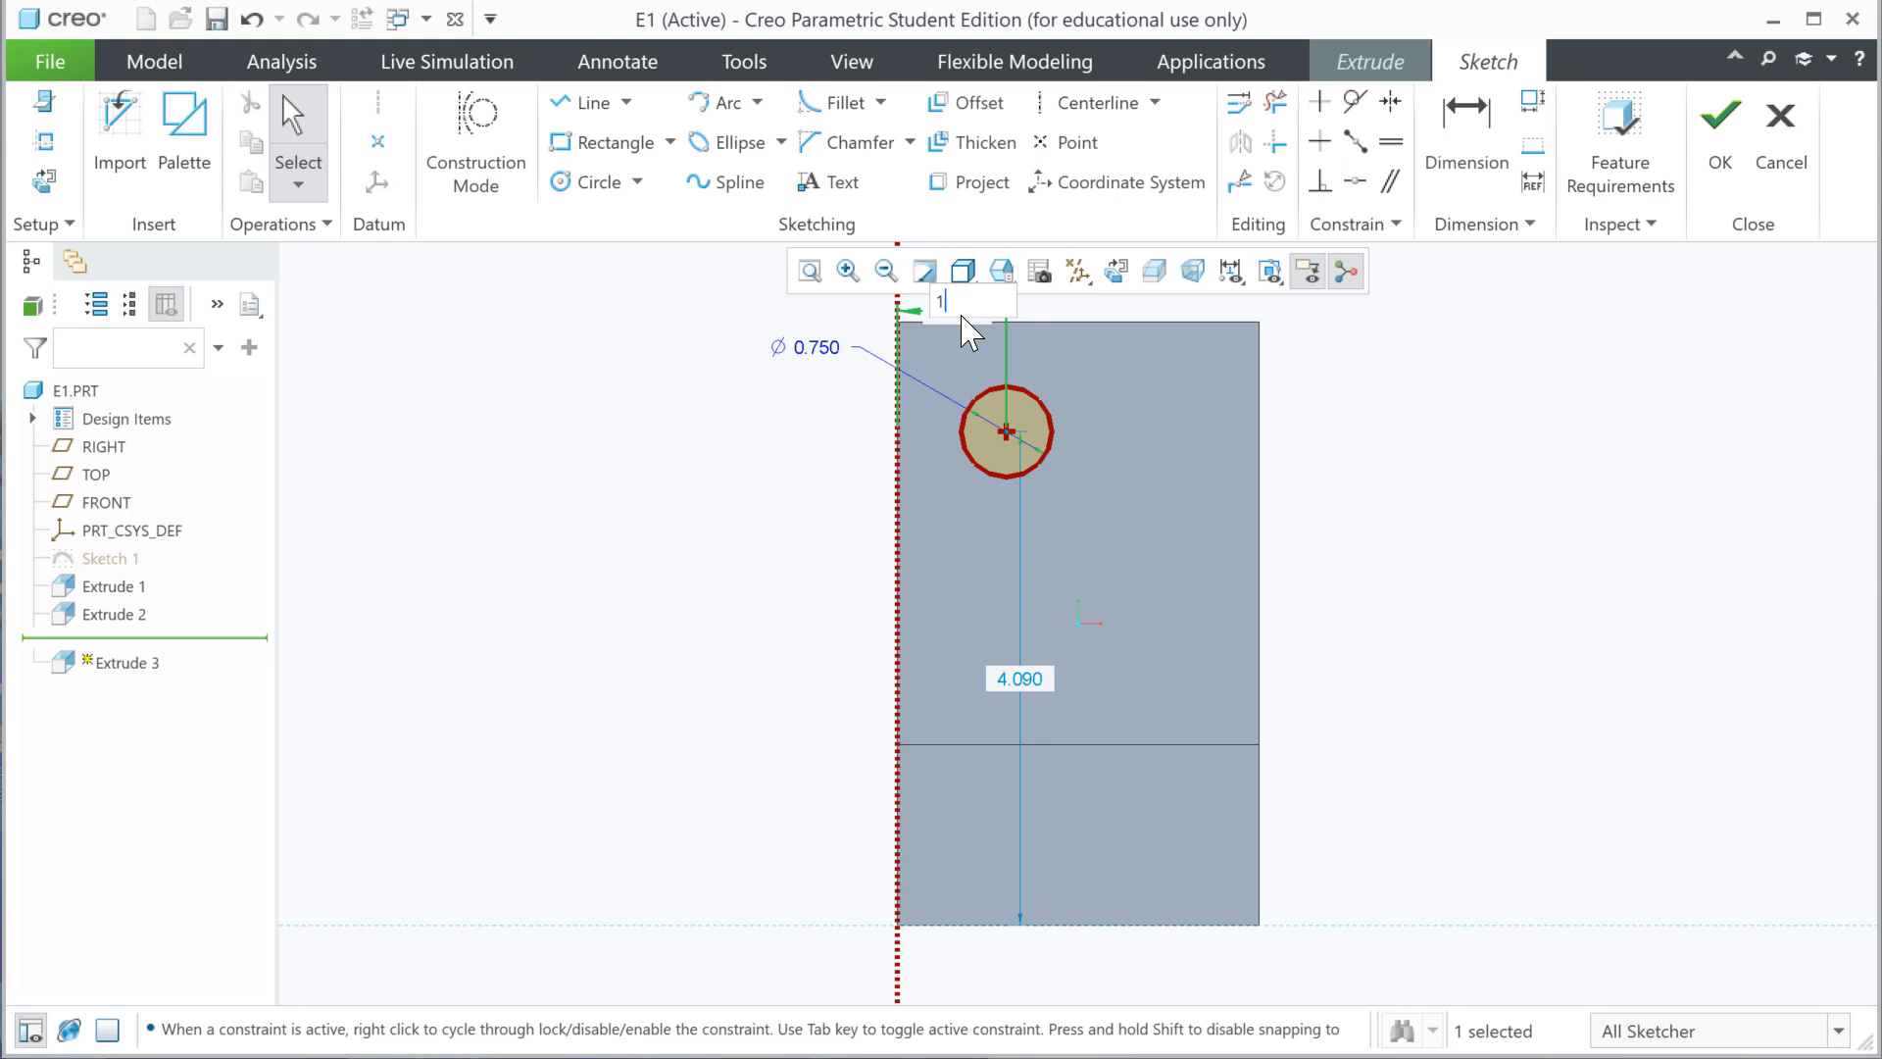
{"action": "key", "text": "Return"}
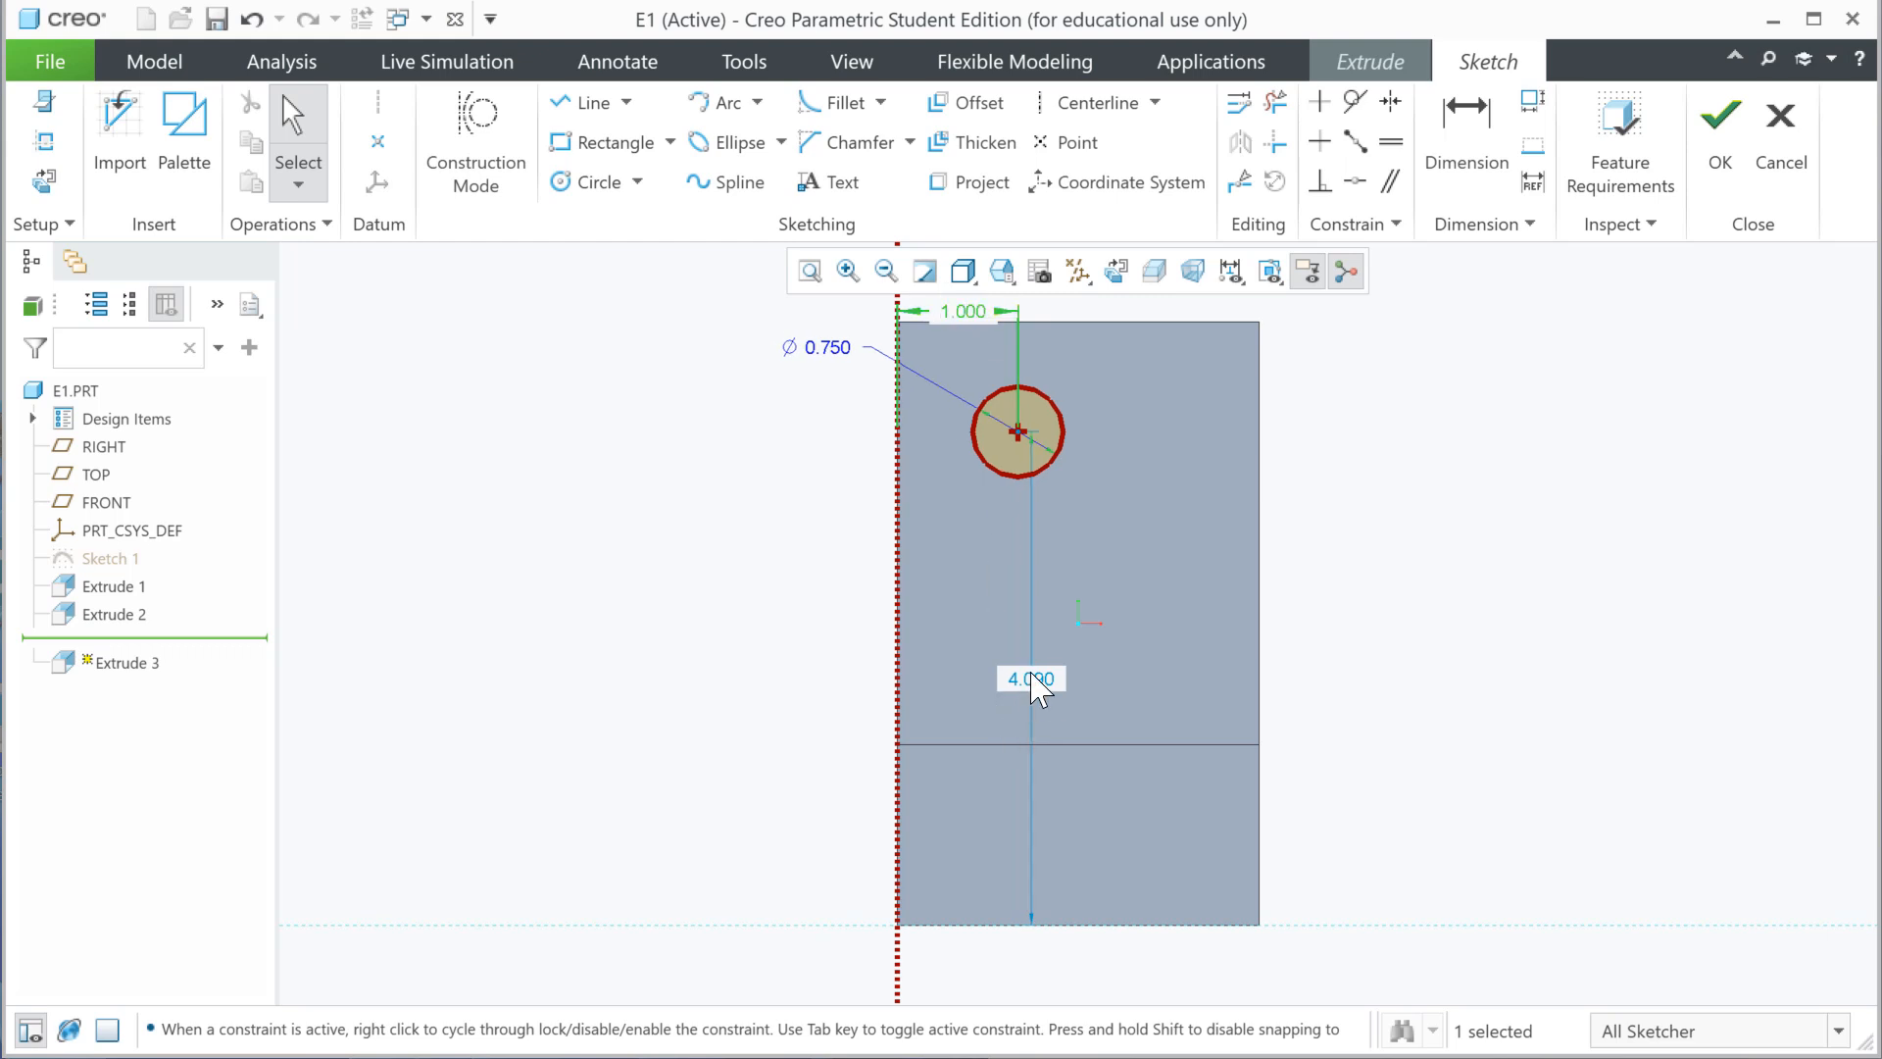
- Dimension the circle's centre from the plate's top edge and set that vertical distance to 1
{"action": "scroll", "coordinate": [1039, 698], "scroll_direction": "up", "scroll_amount": 1}
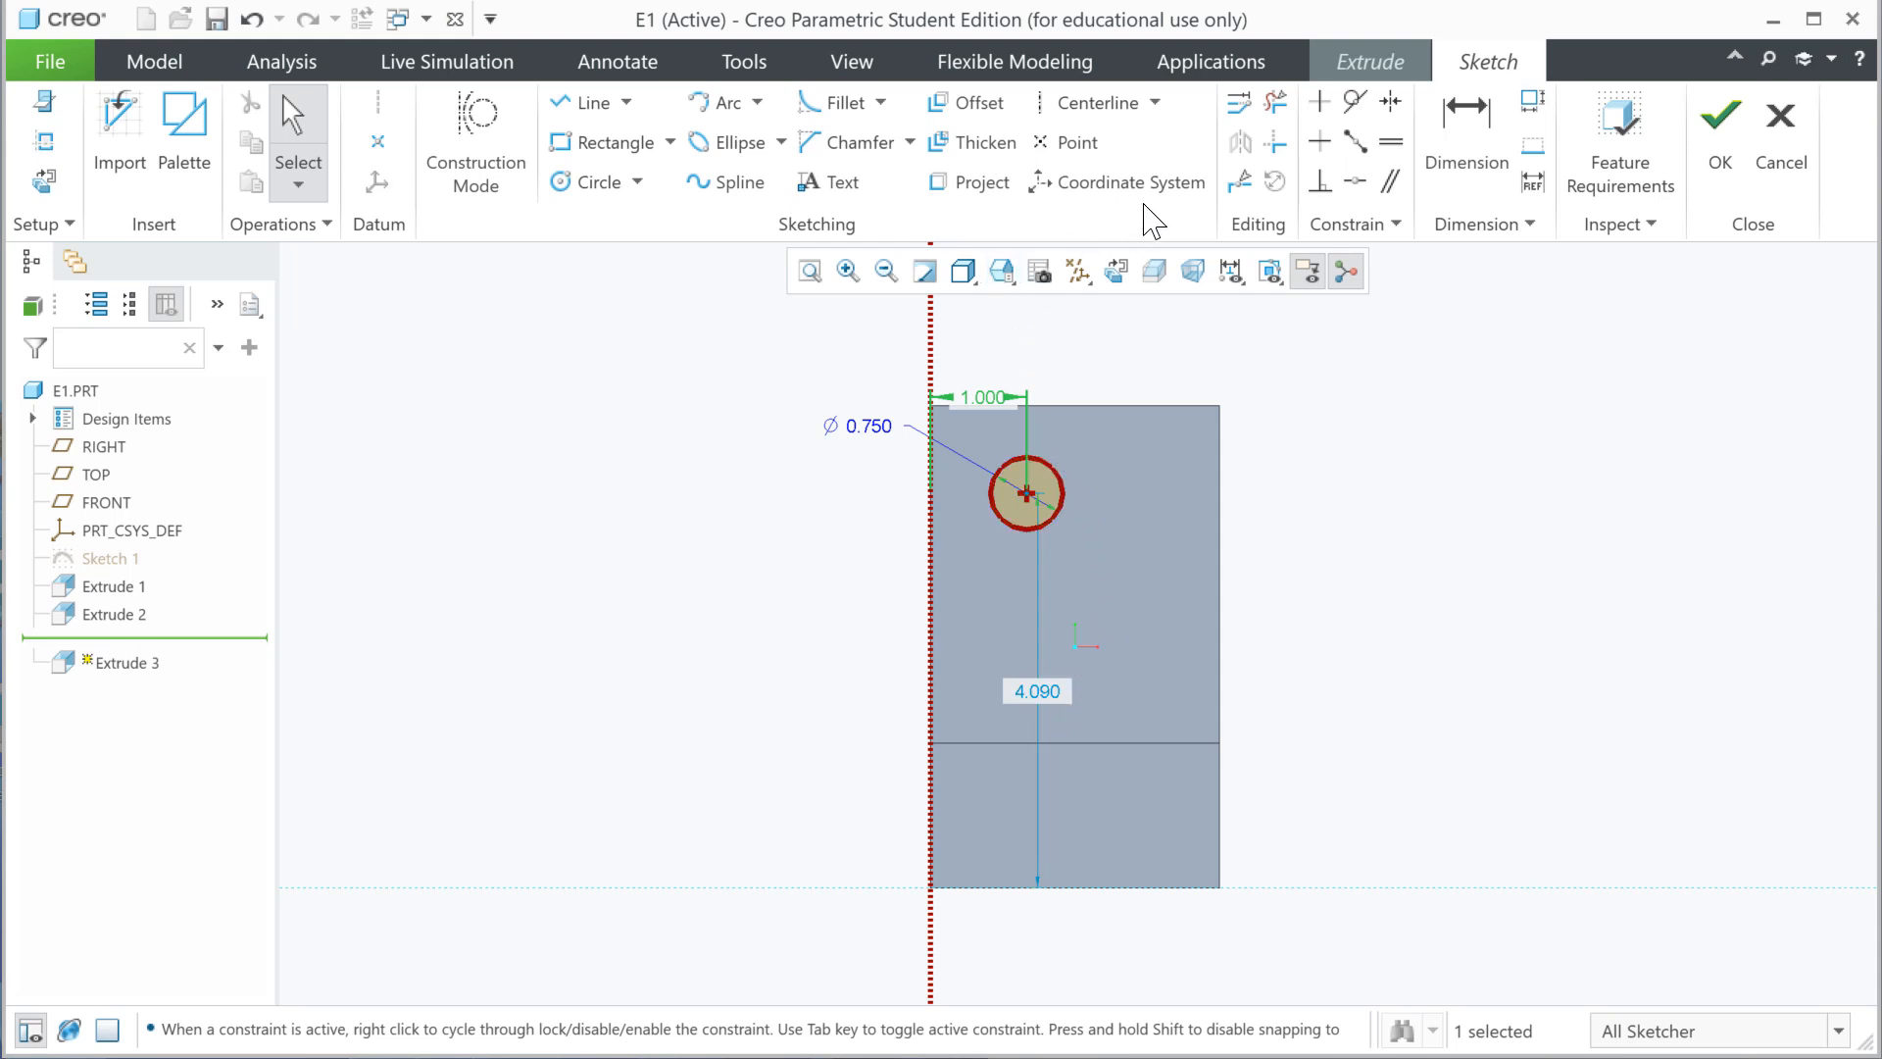
{"action": "left_click", "coordinate": [1466, 138]}
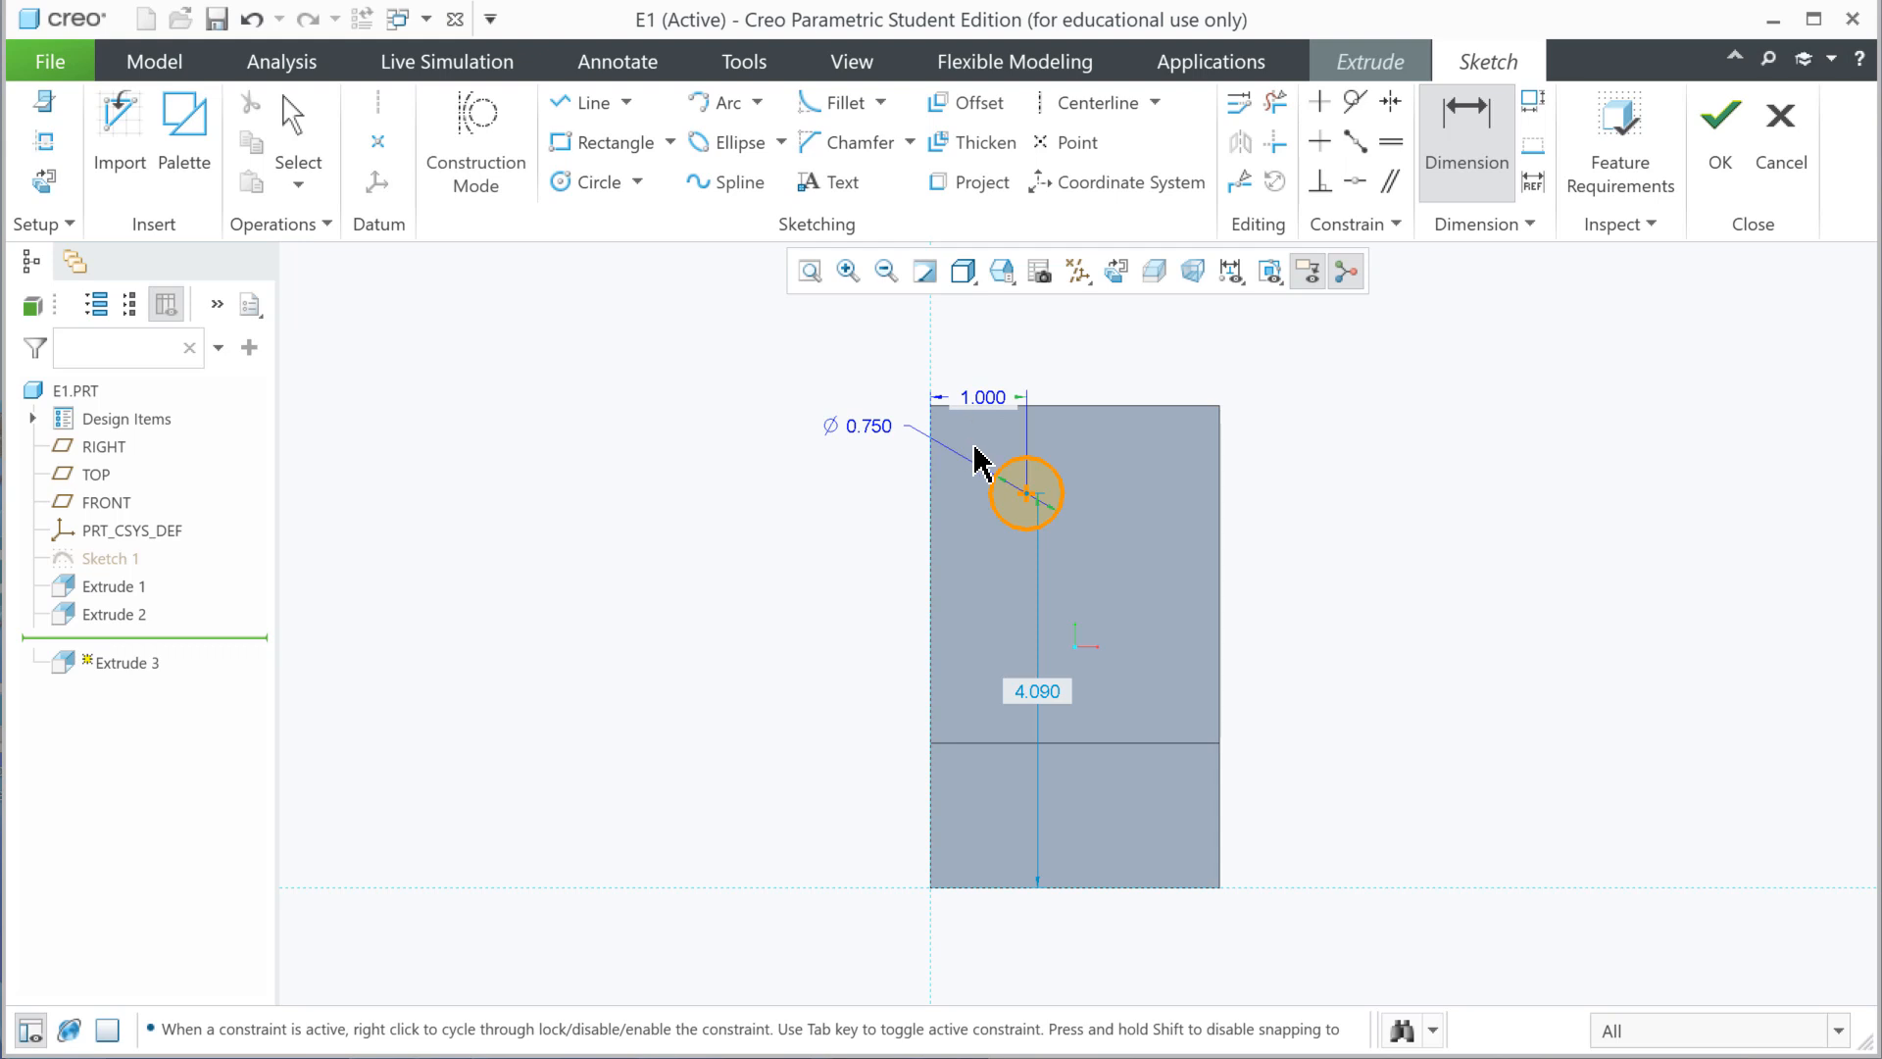
{"action": "left_click", "coordinate": [1026, 496]}
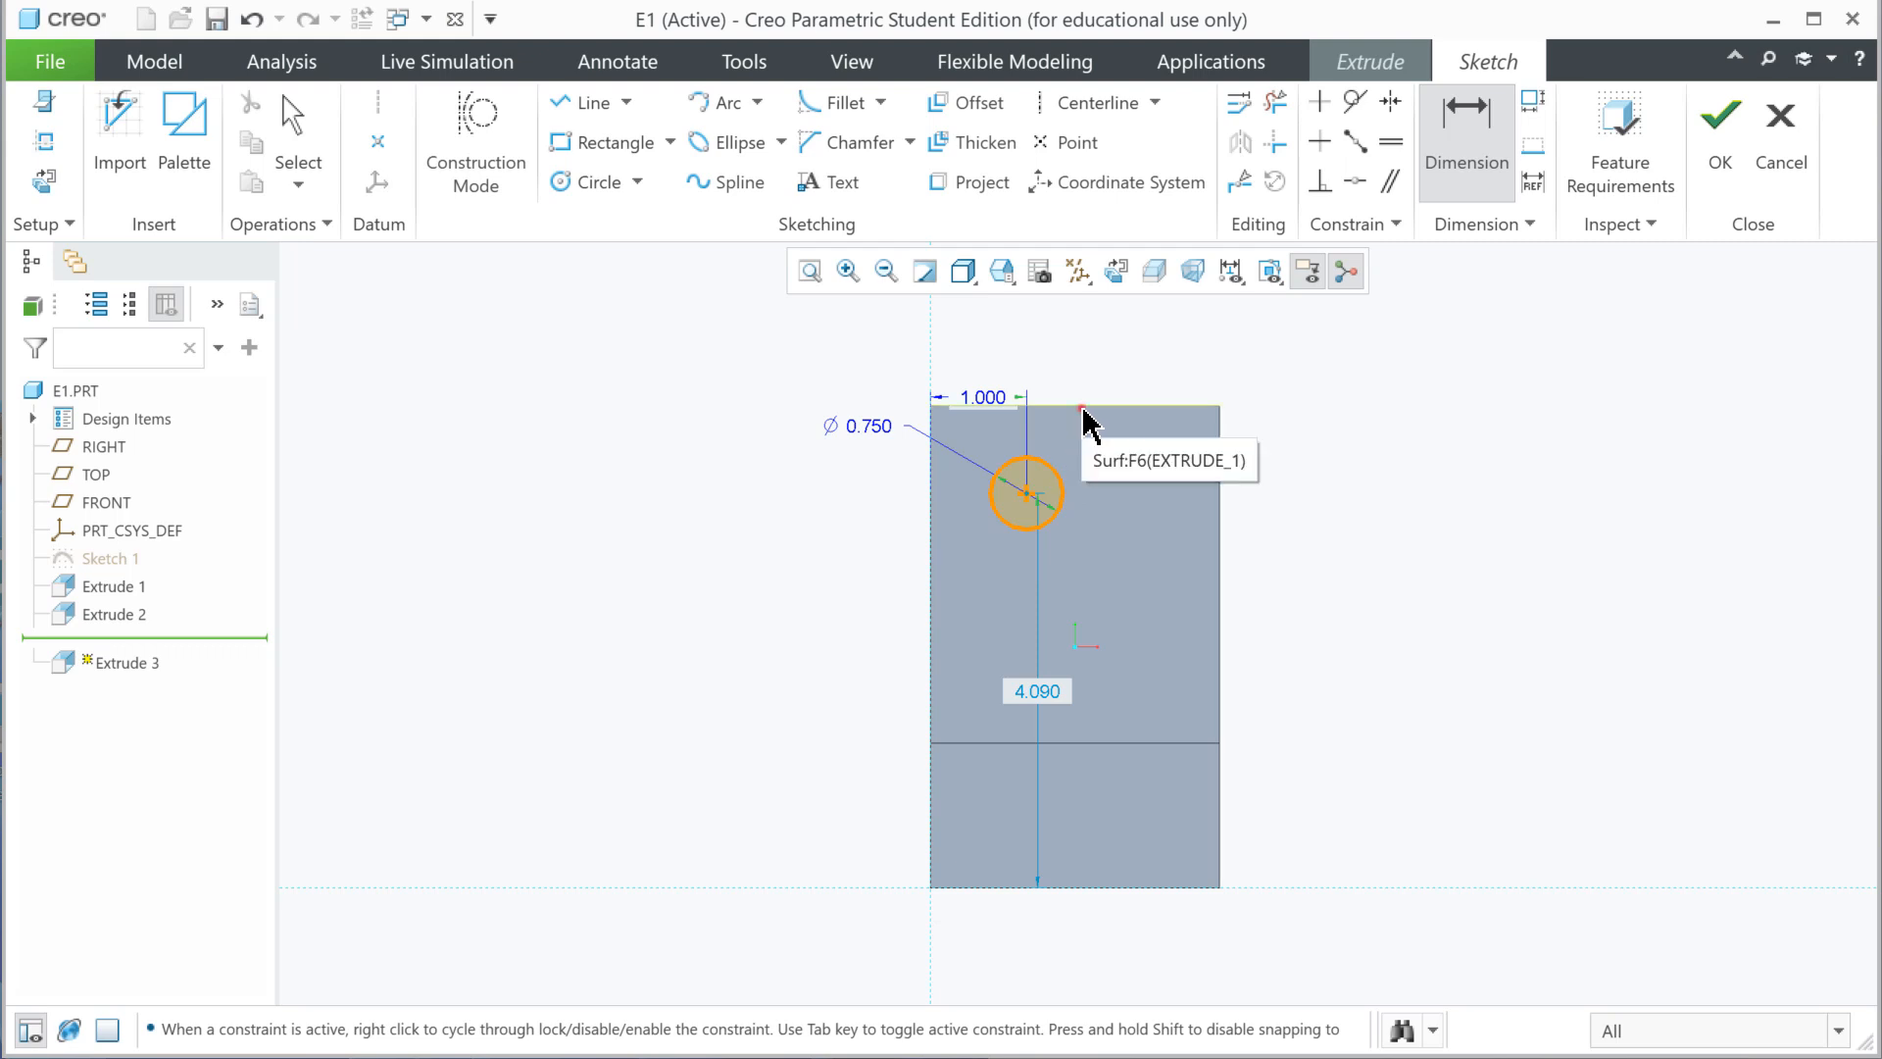
{"action": "left_click", "coordinate": [1081, 409]}
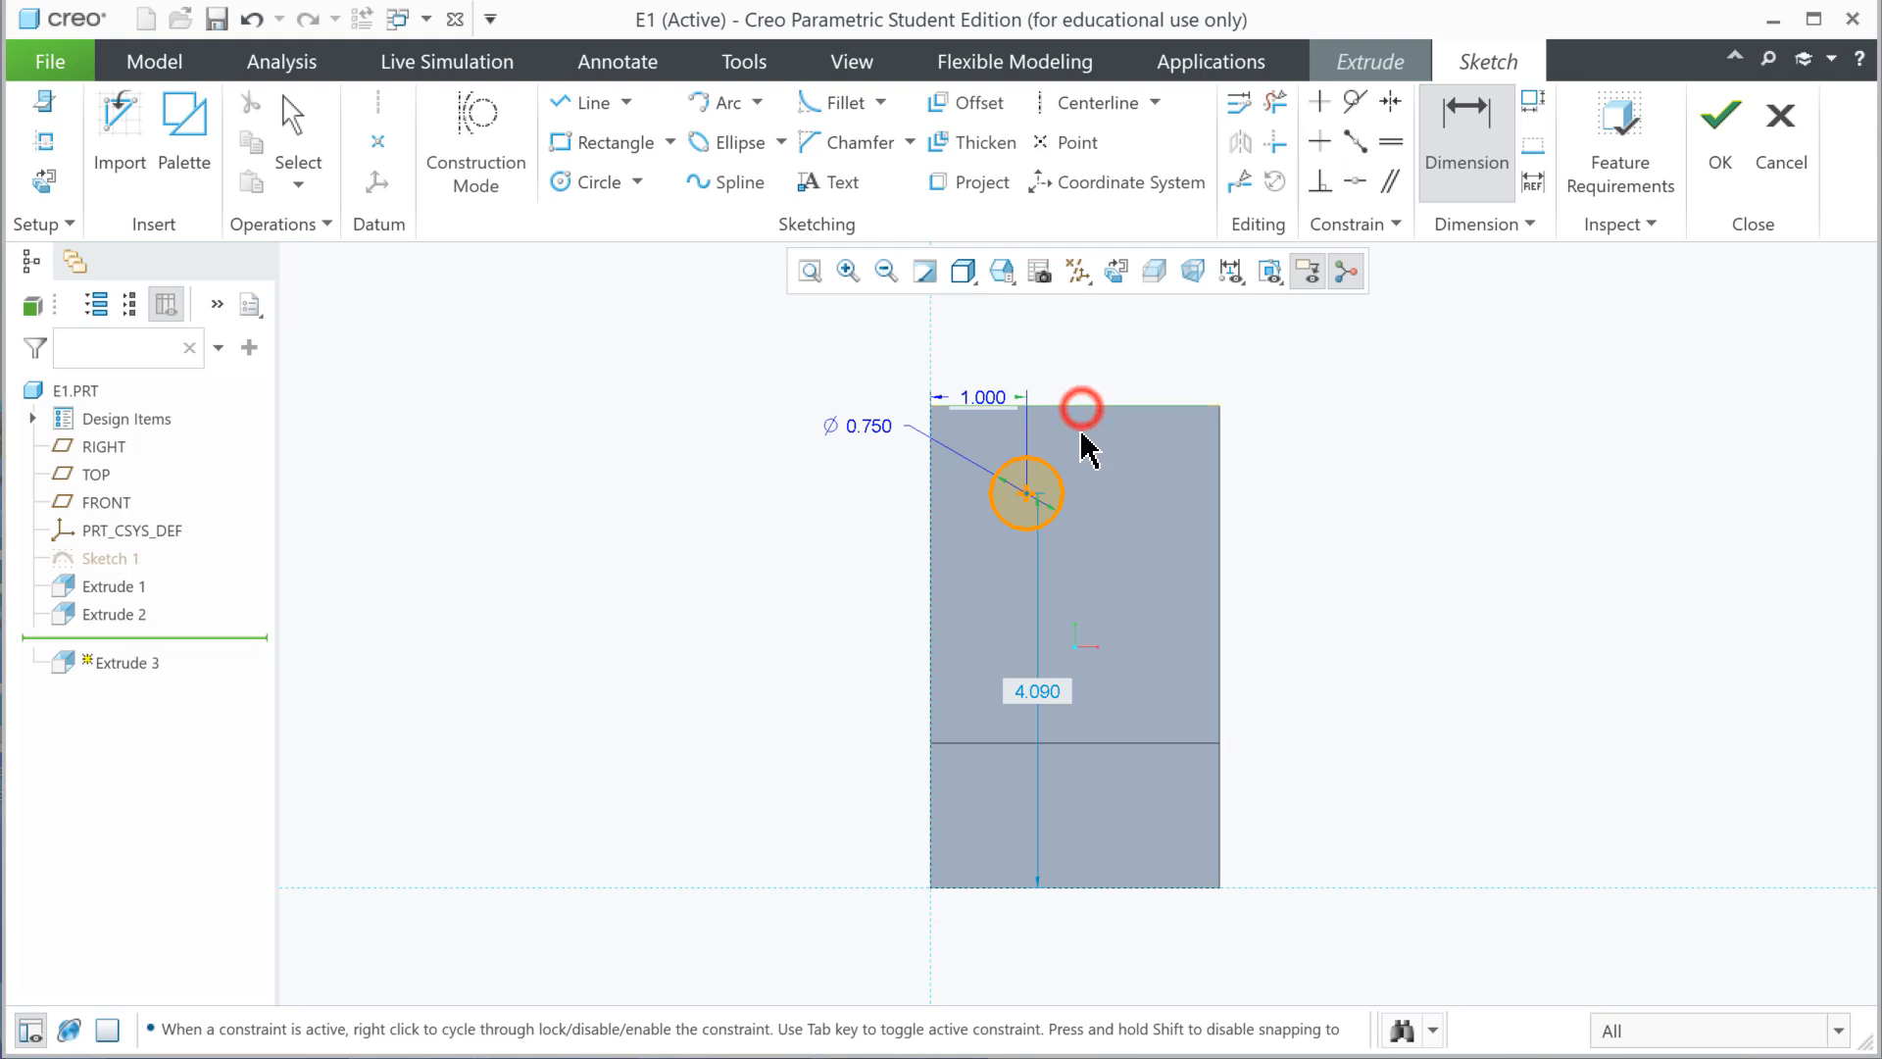
{"action": "left_click", "coordinate": [1025, 498]}
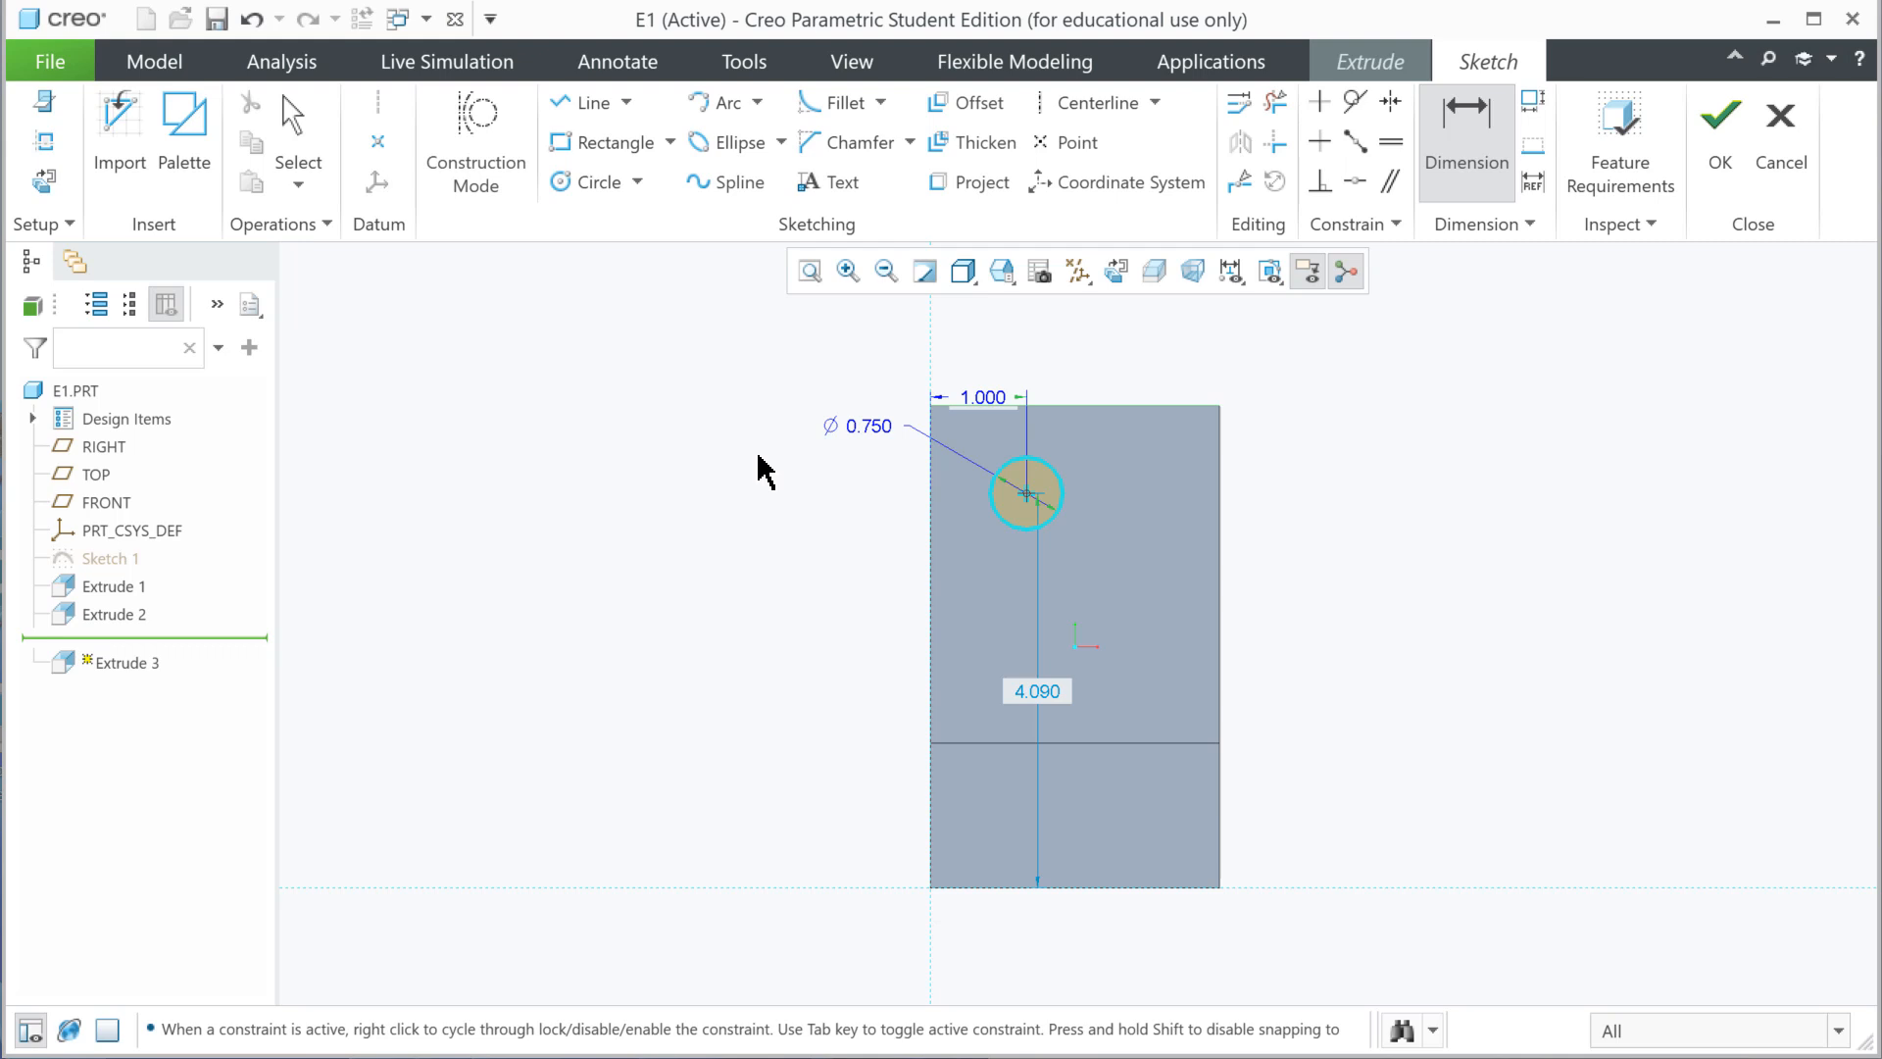
{"action": "middle_click", "coordinate": [762, 467]}
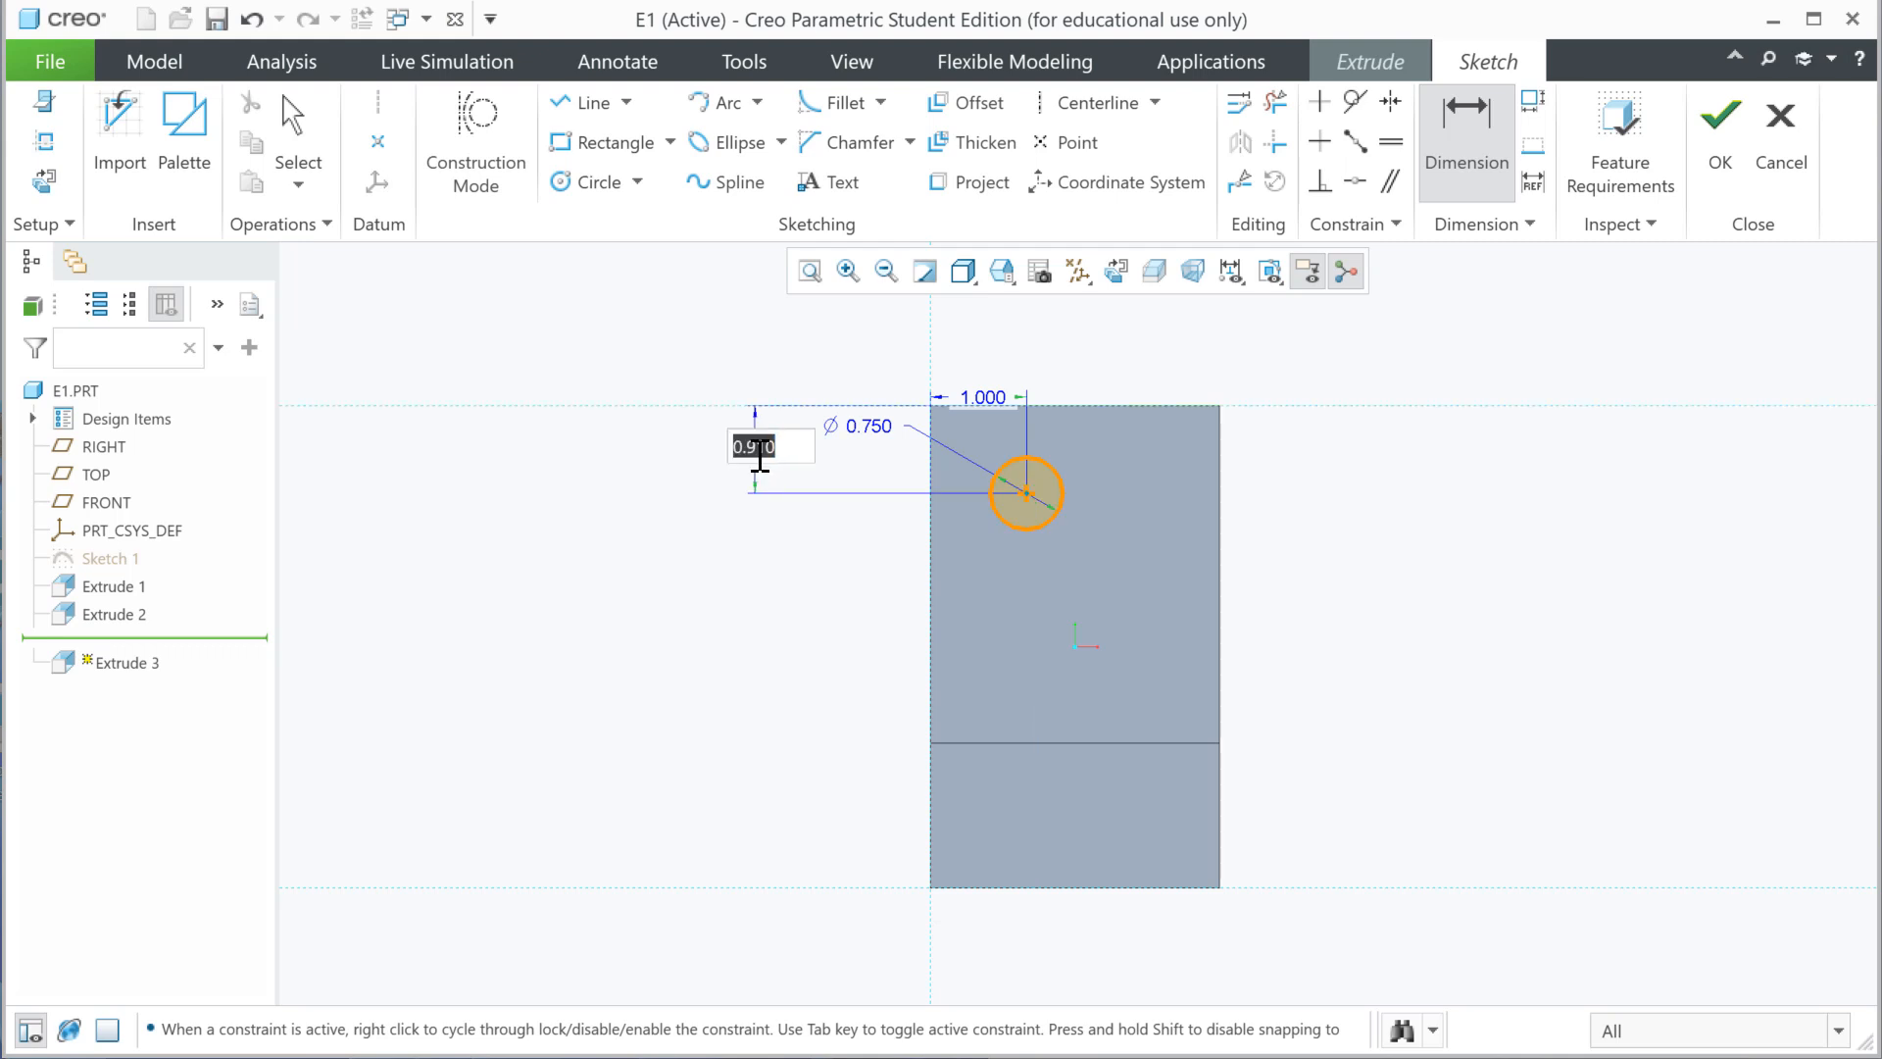
{"action": "type", "text": "1"}
{"action": "key", "text": "Return"}
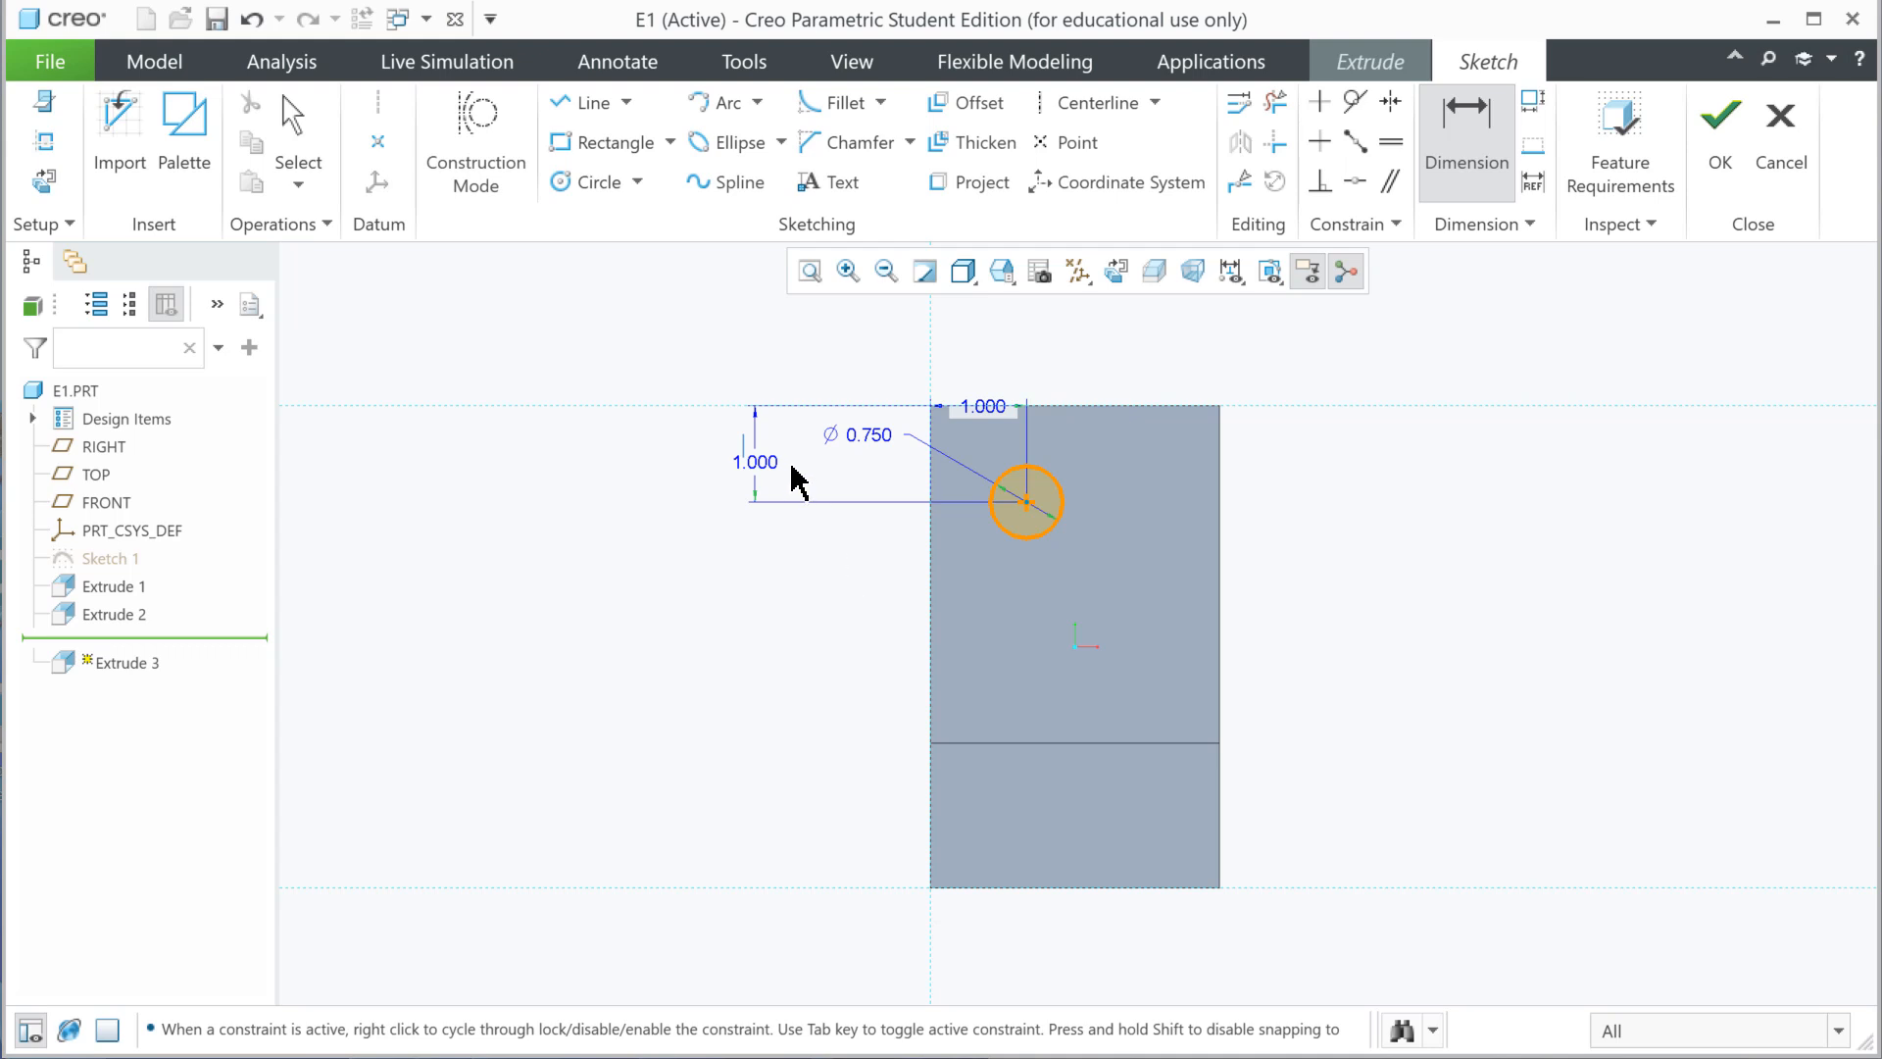
{"action": "left_click", "coordinate": [760, 459]}
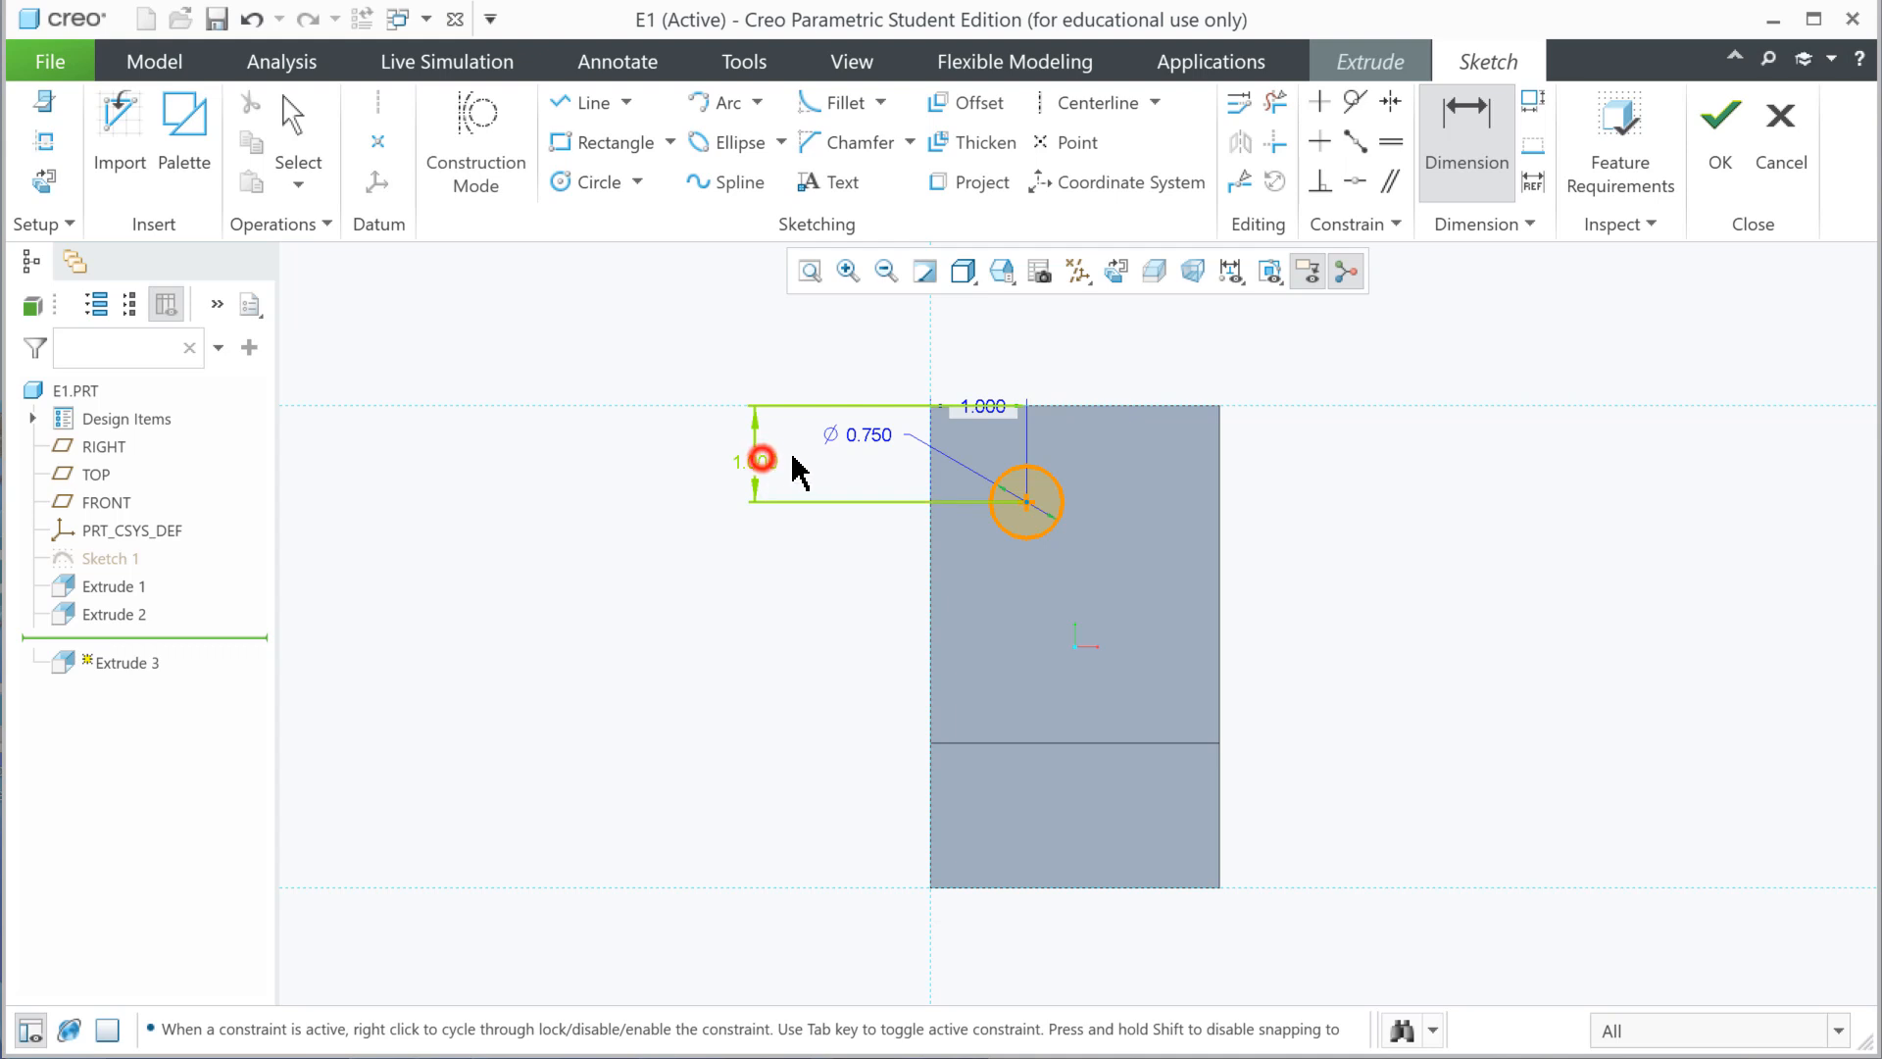
{"action": "middle_click", "coordinate": [802, 637]}
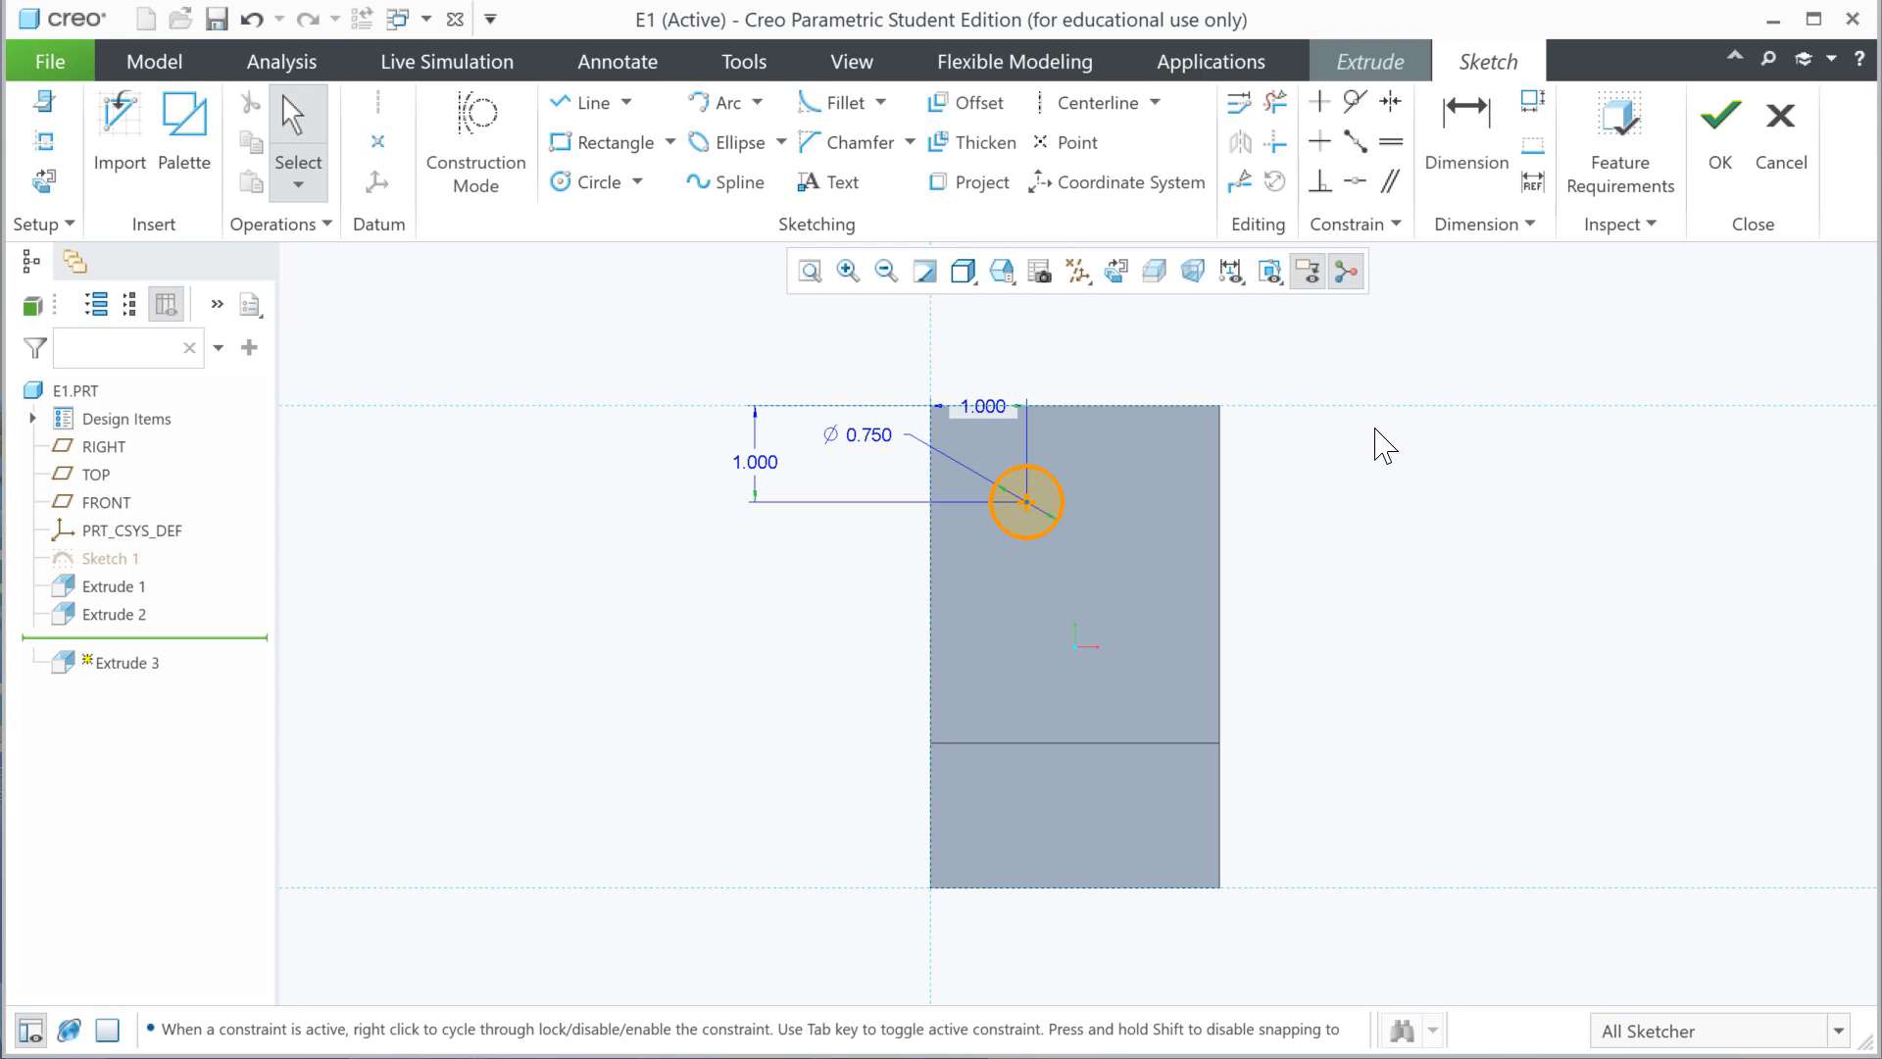
- Reposition the circle's diameter and both location dimensions clear of the plate and each other, and finish the sketch
{"action": "left_click", "coordinate": [1393, 552]}
{"action": "left_click_drag", "start_coordinate": [863, 432], "coordinate": [877, 361]}
{"action": "left_click_drag", "start_coordinate": [765, 464], "coordinate": [861, 467]}
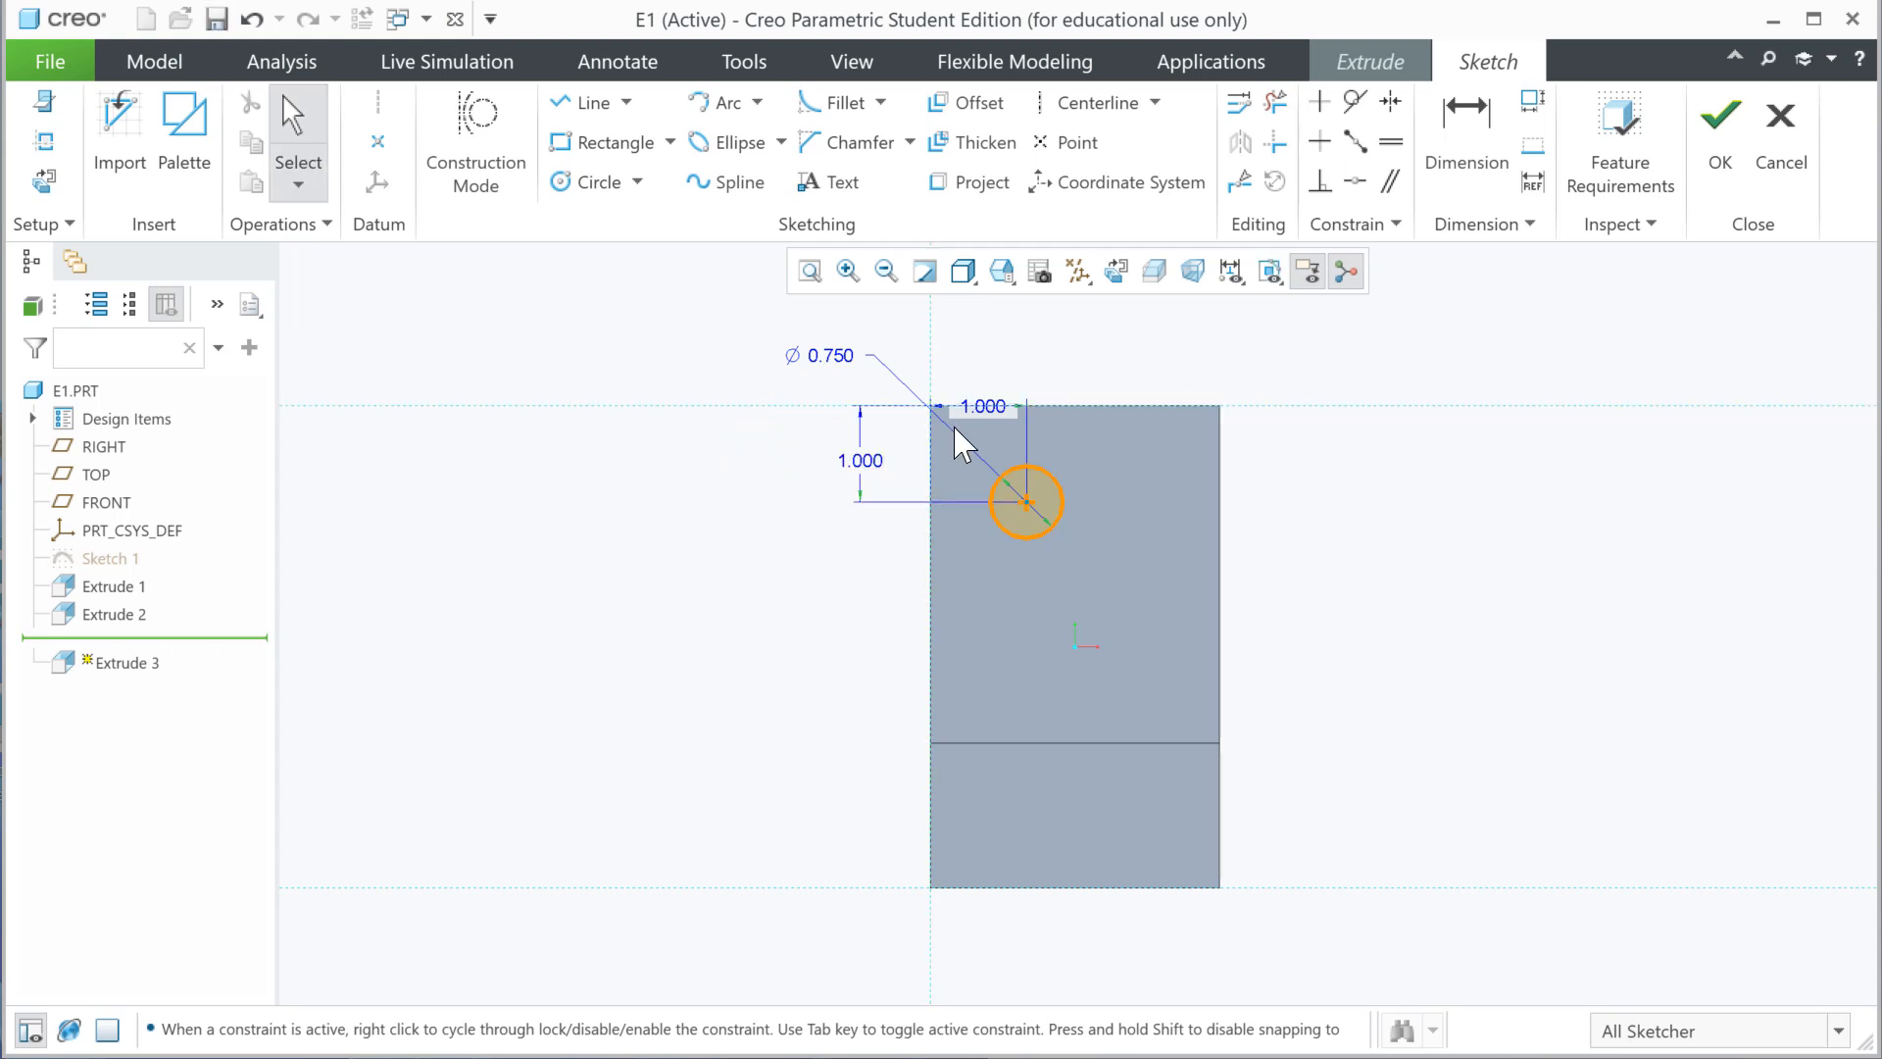
{"action": "left_click_drag", "start_coordinate": [981, 406], "coordinate": [991, 361]}
{"action": "left_click", "coordinate": [1383, 633]}
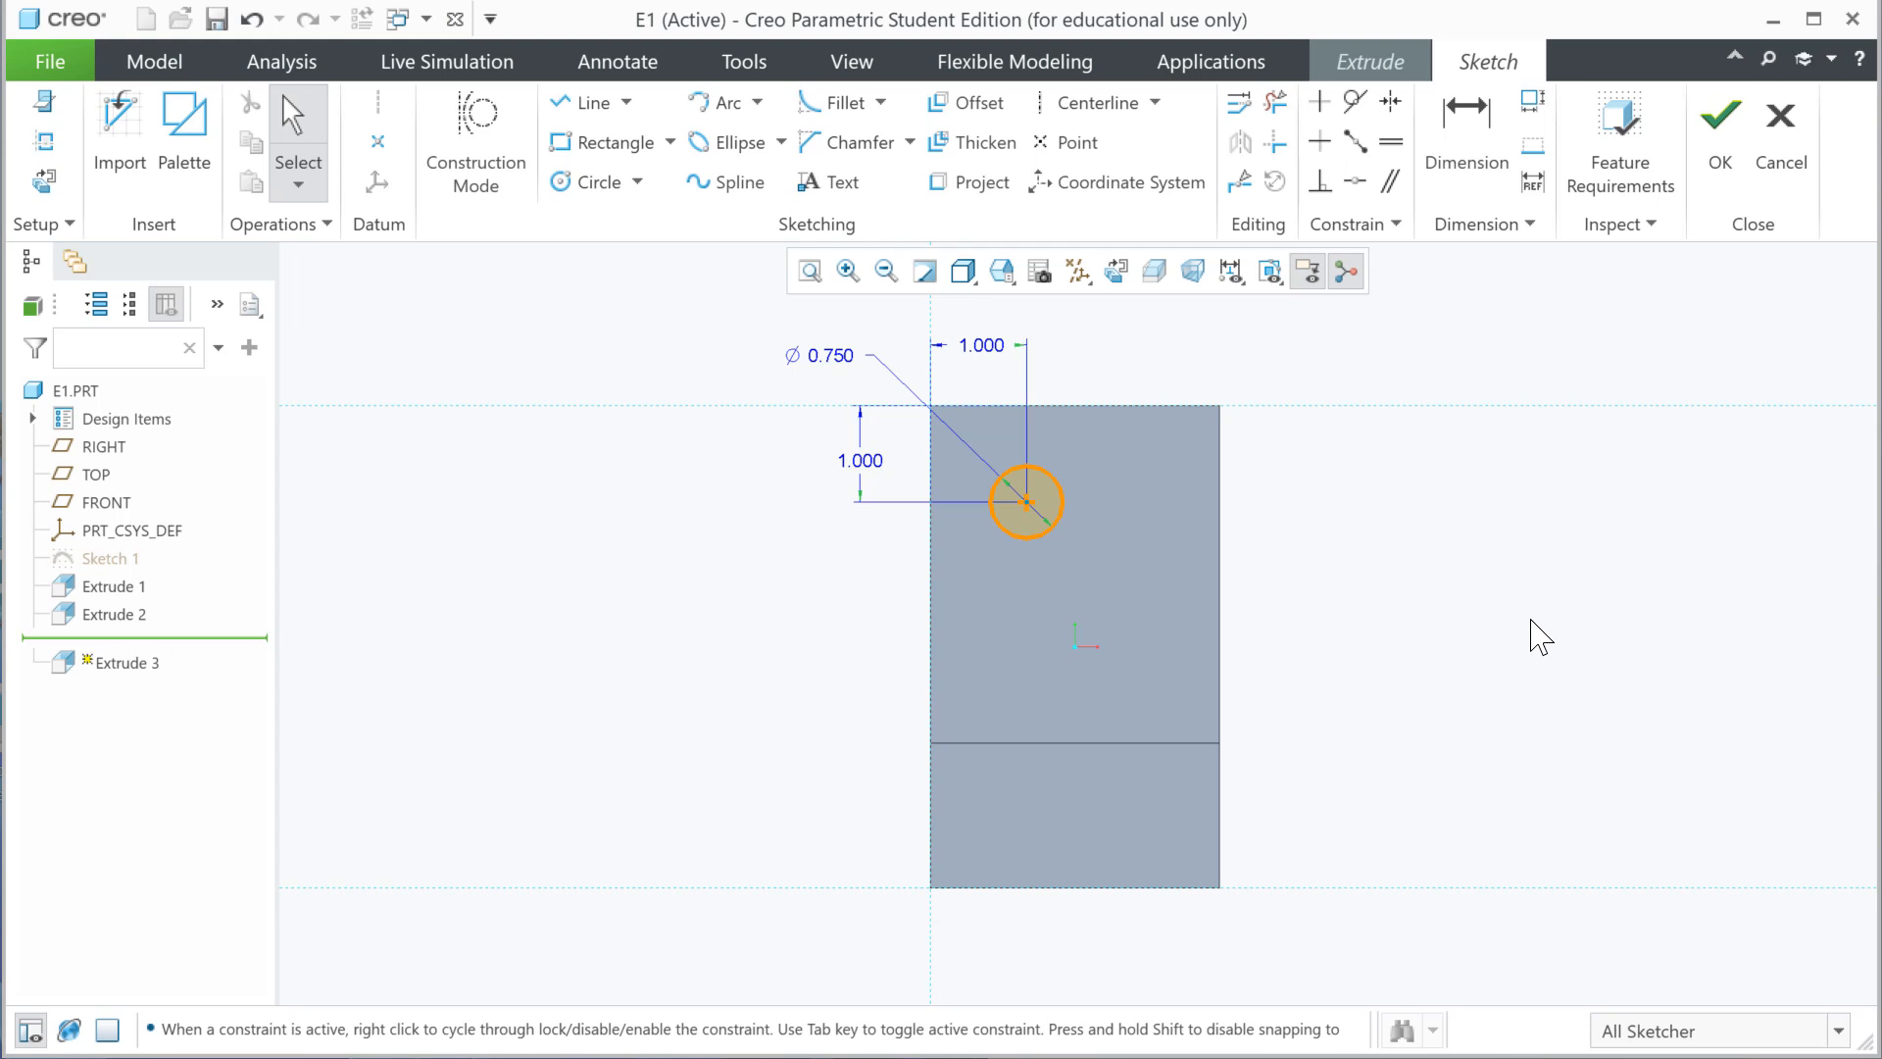
{"action": "left_click", "coordinate": [1722, 147]}
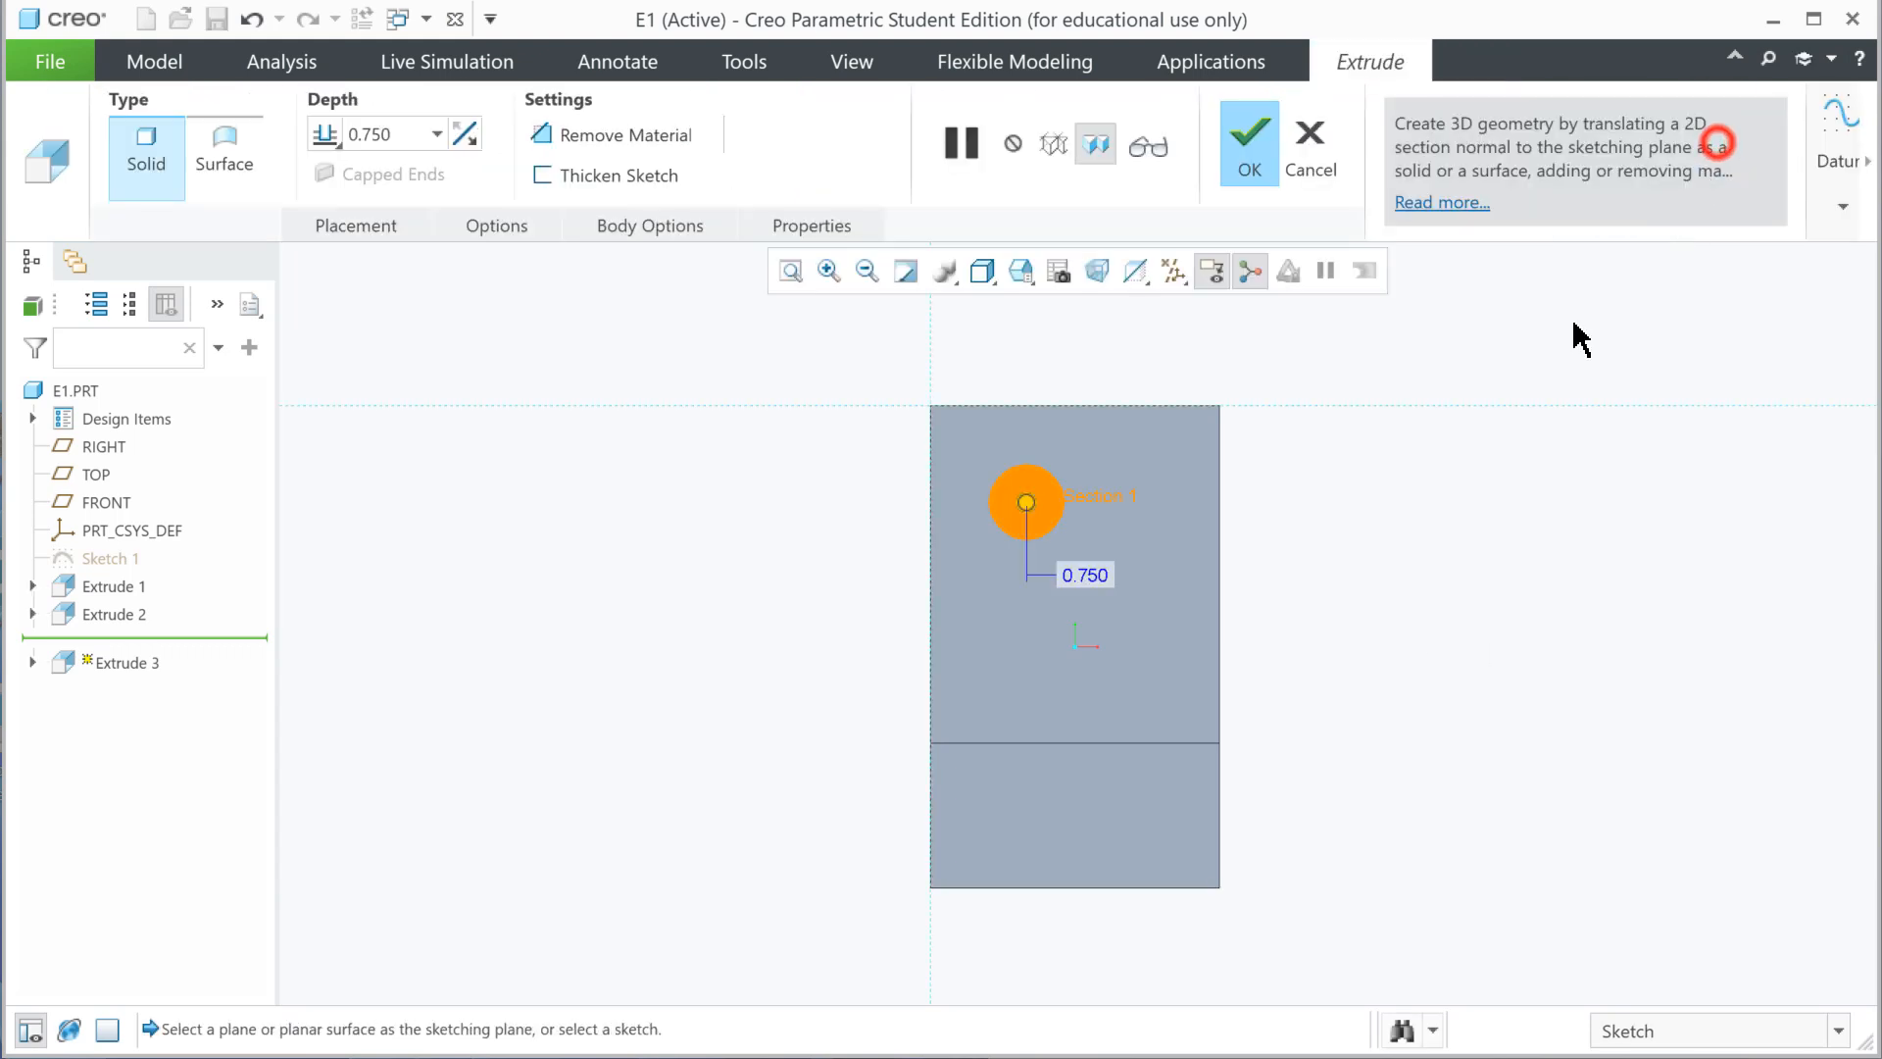
- Reverse the circle's extrusion into the plate so it removes material, and dismiss the notice
{"action": "mouse_move", "coordinate": [1402, 500]}
{"action": "middle_mouse_down"}
{"action": "mouse_move", "coordinate": [1313, 527]}
{"action": "mouse_move", "coordinate": [1326, 559]}
{"action": "middle_mouse_up"}
{"action": "scroll", "coordinate": [1095, 524], "scroll_direction": "down", "scroll_amount": 1}
{"action": "scroll", "coordinate": [1095, 524], "scroll_direction": "down", "scroll_amount": 2}
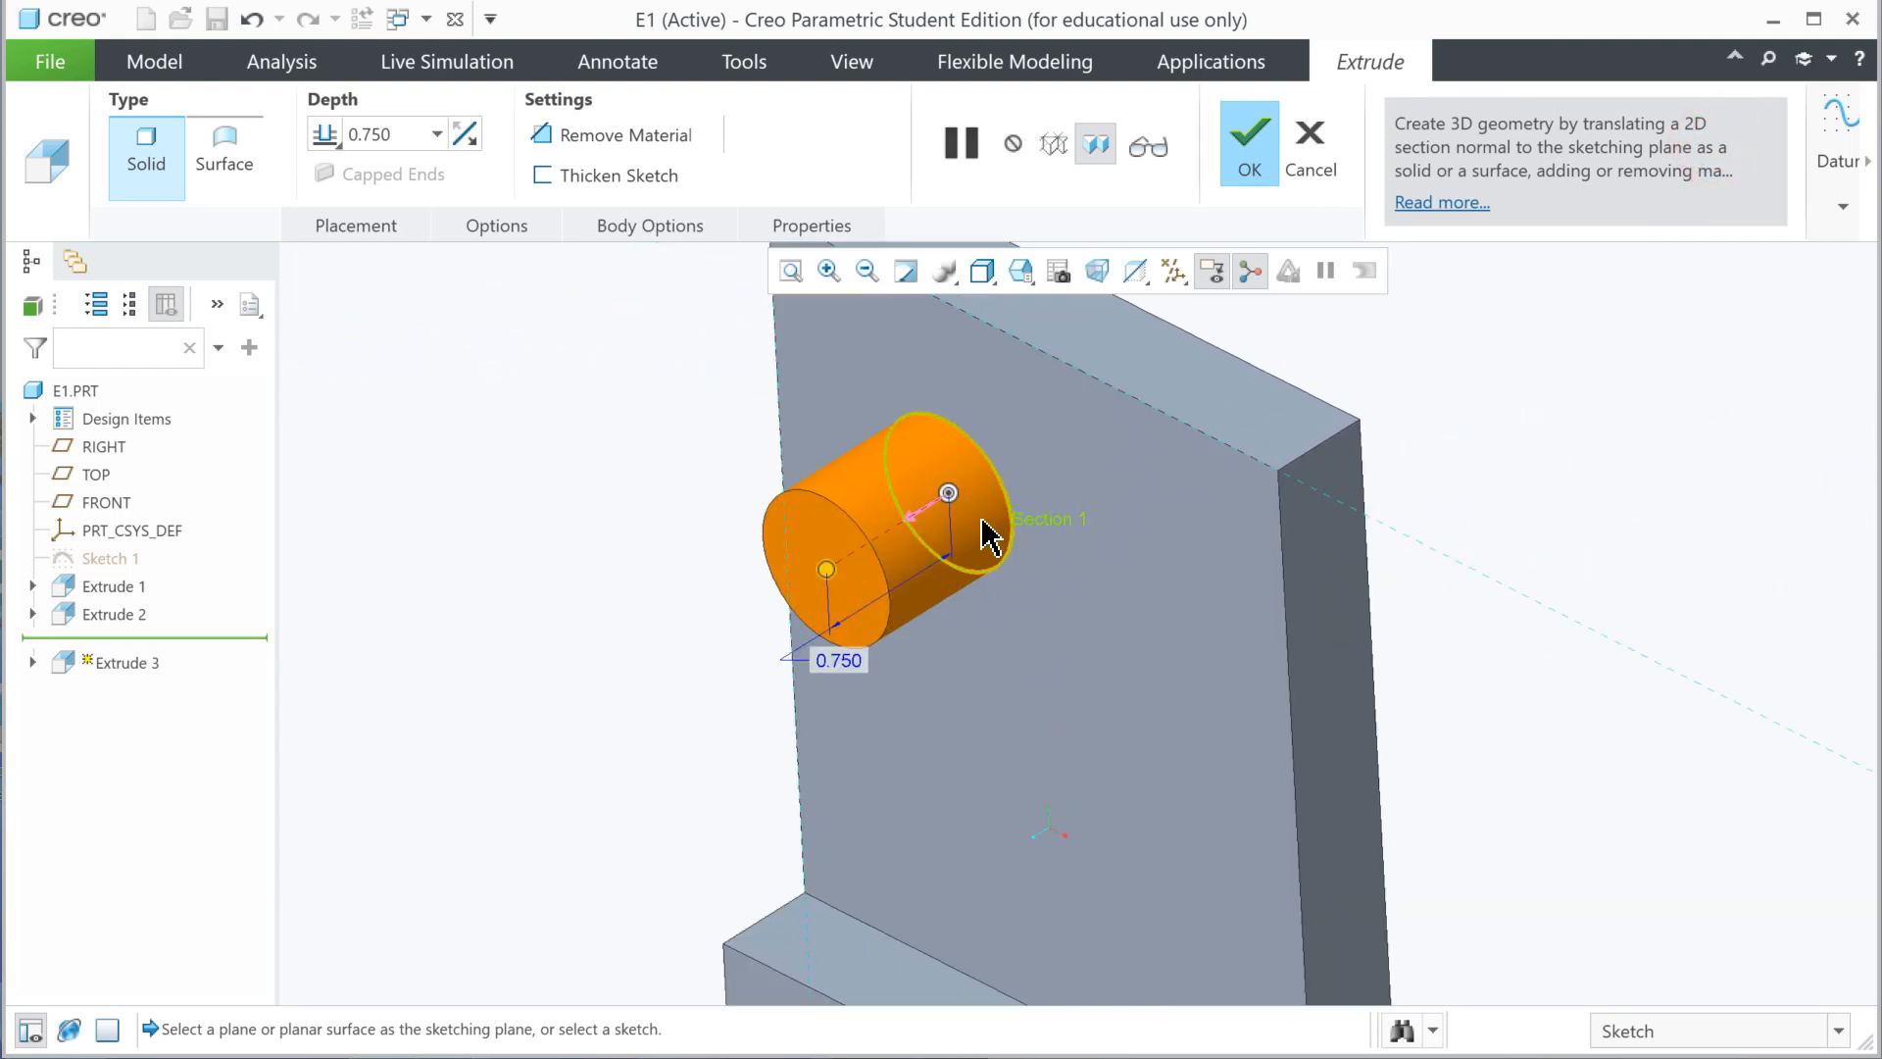
{"action": "left_click", "coordinate": [918, 511]}
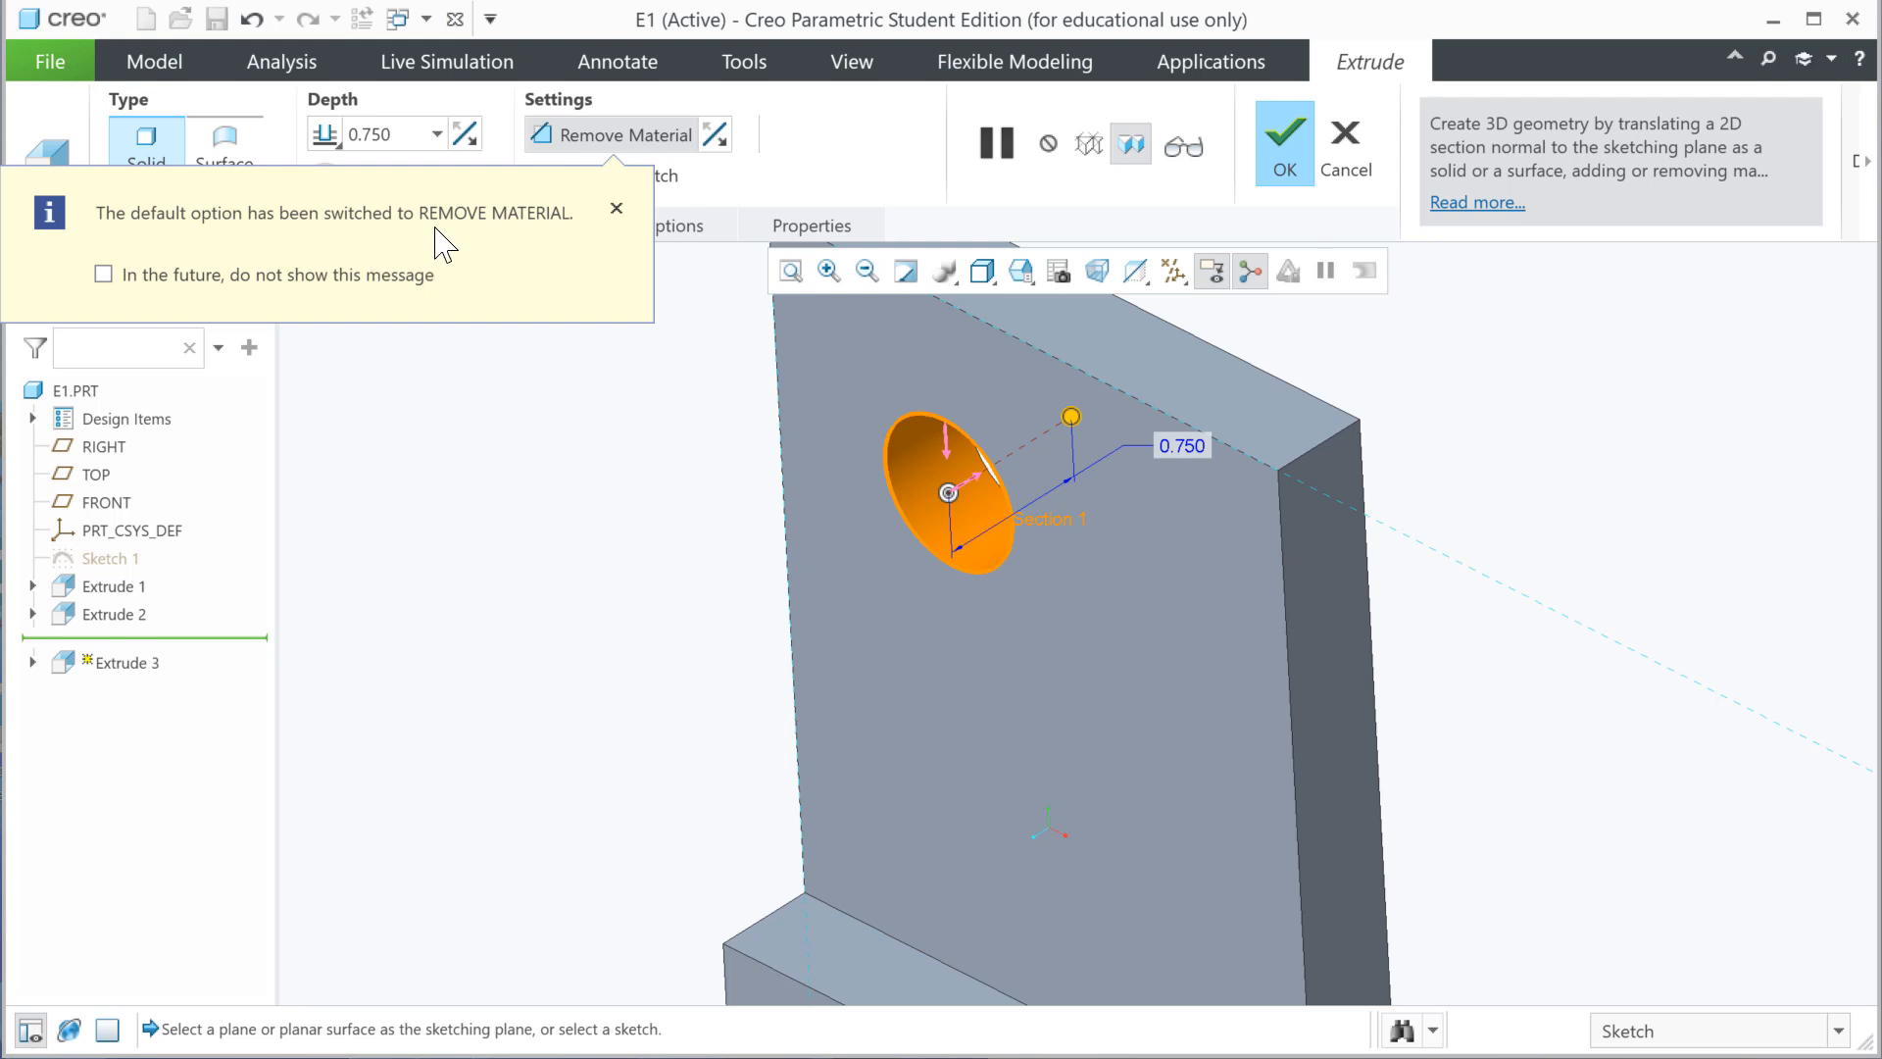
{"action": "left_click", "coordinate": [616, 208]}
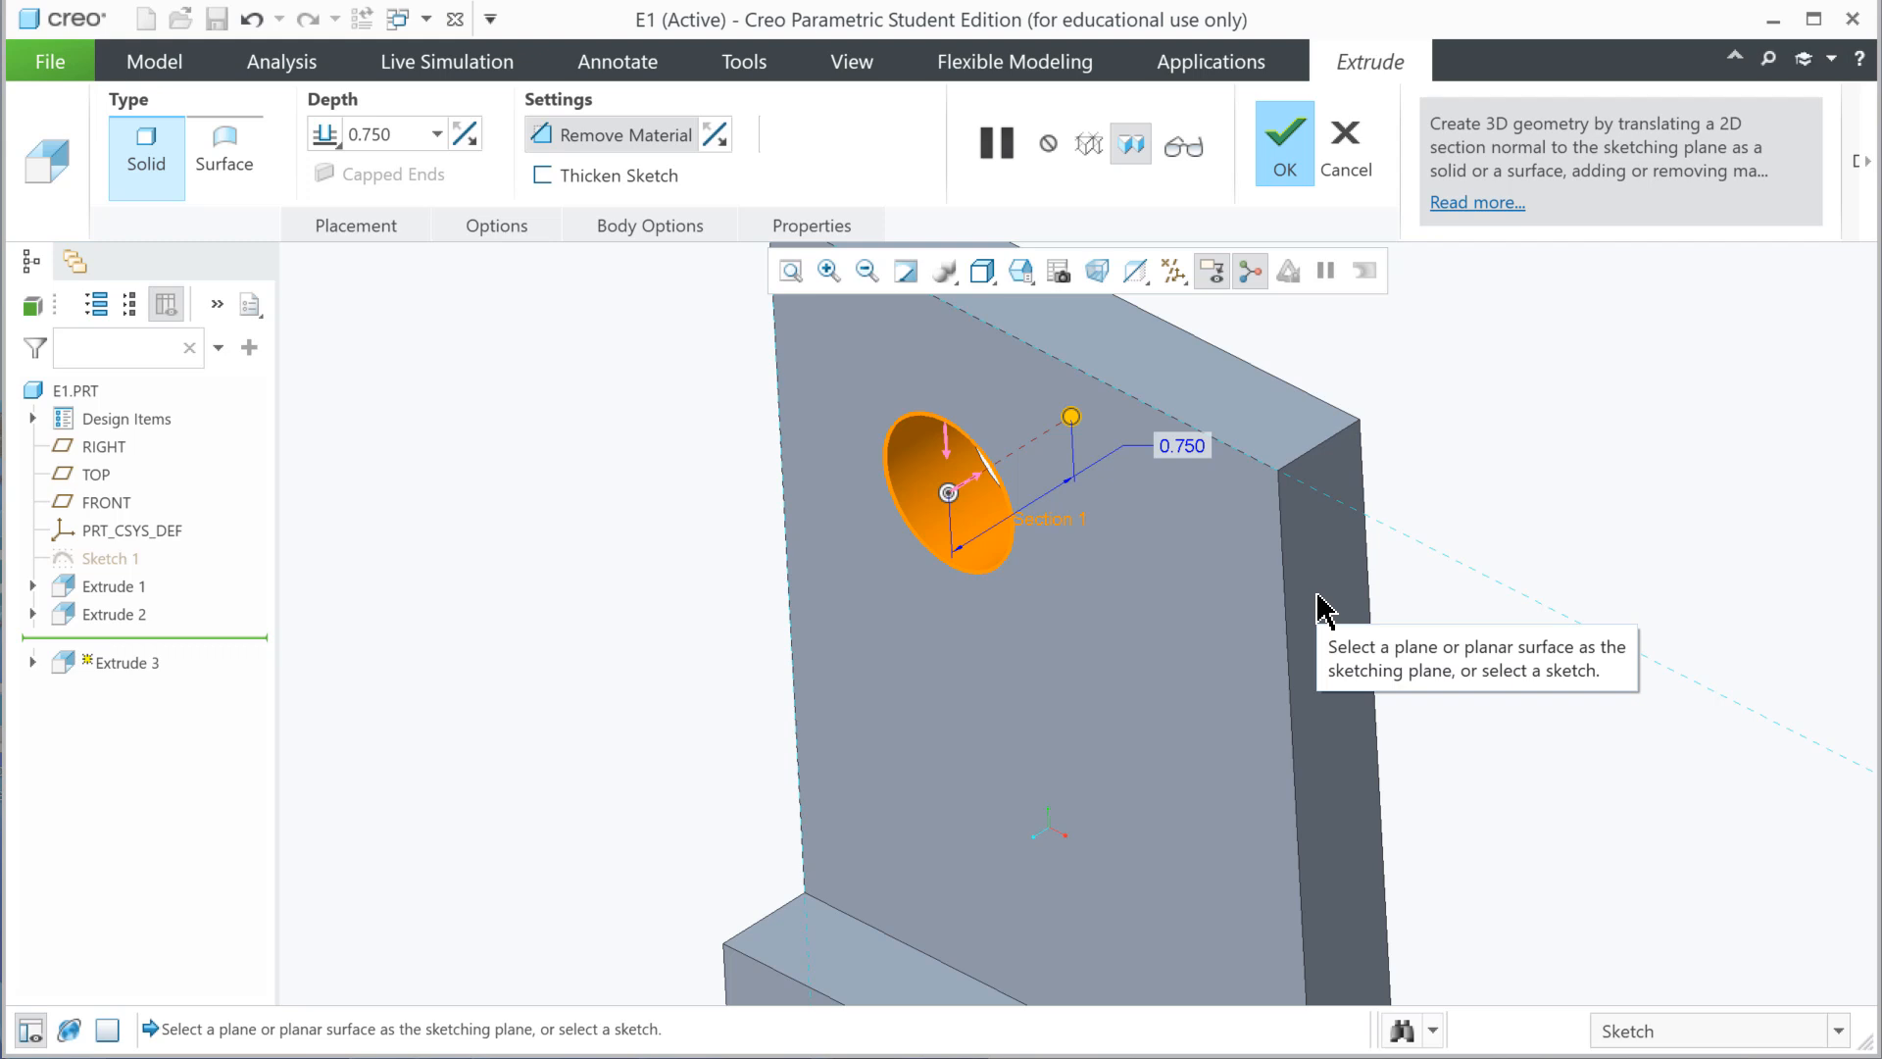
{"action": "middle_click_drag", "start_coordinate": [1127, 638], "coordinate": [1142, 608]}
{"action": "mouse_move", "coordinate": [1161, 471]}
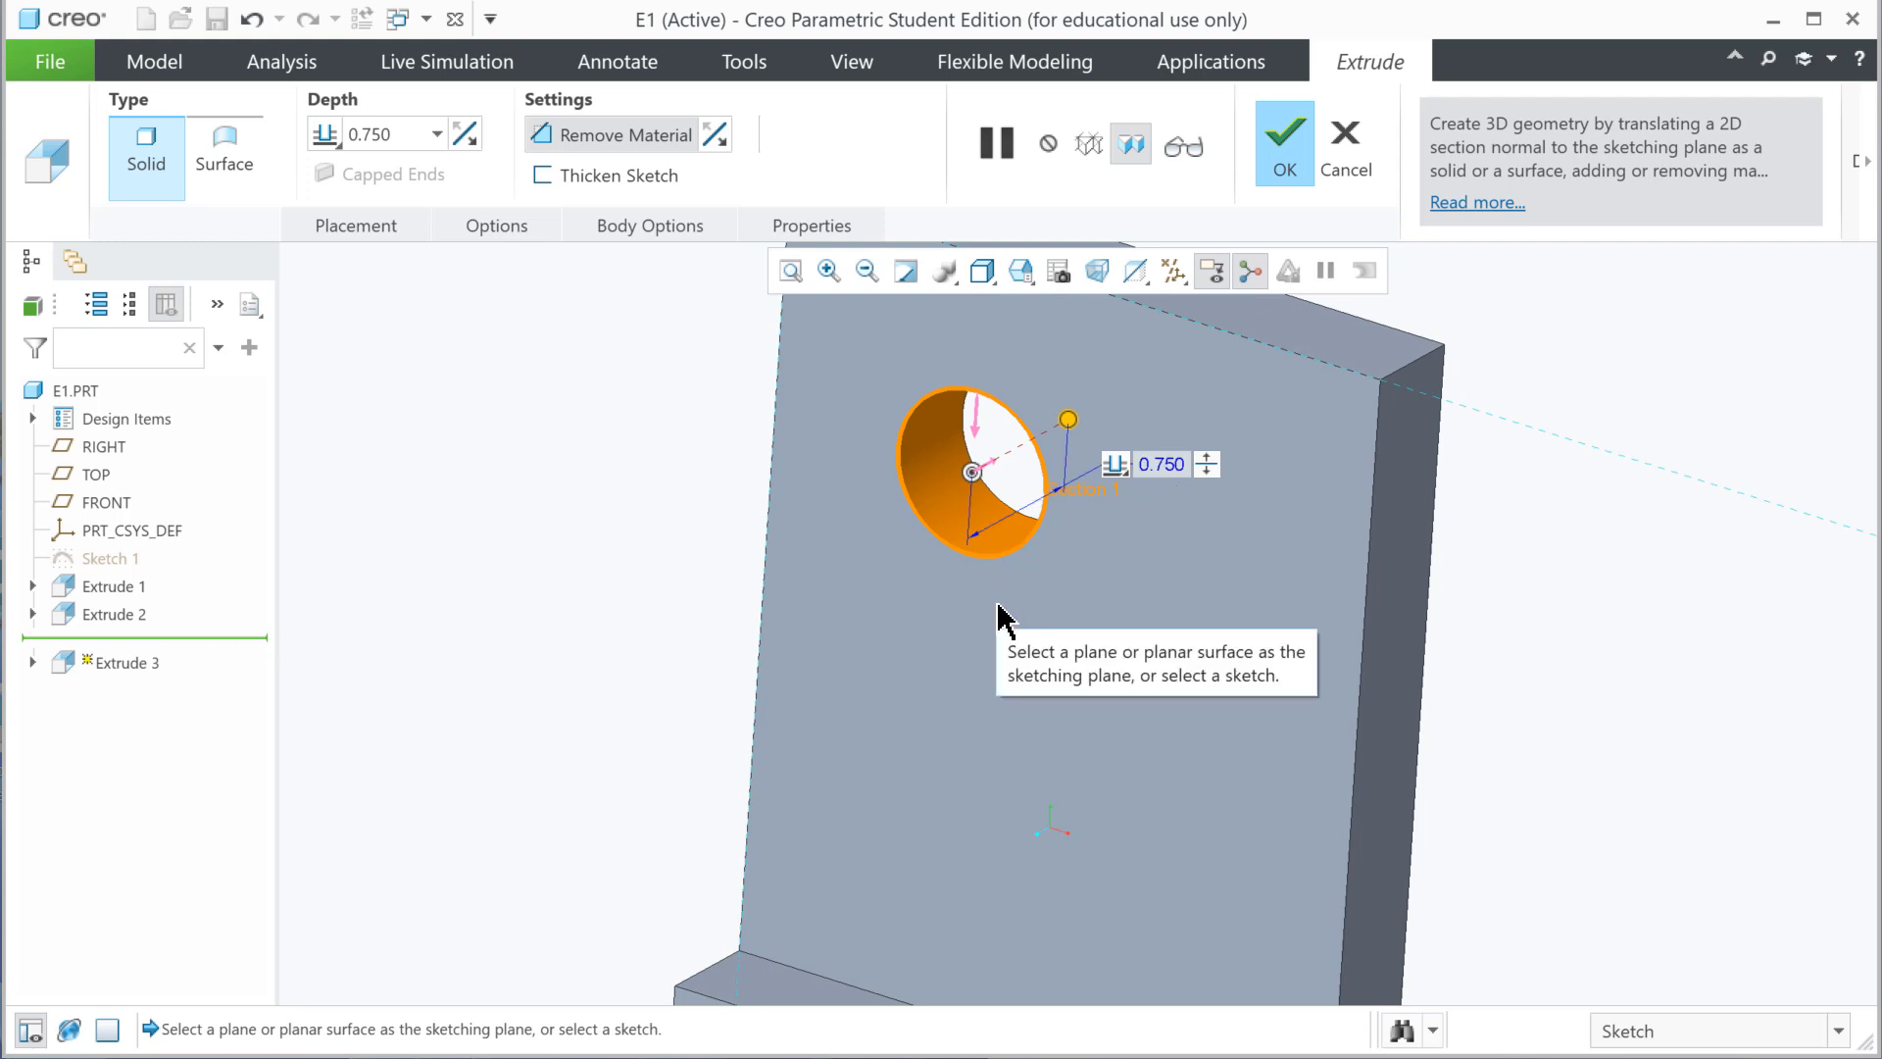
- Set the circular cut's depth to Through All, complete the hole and clear the selection
{"action": "middle_click_drag", "start_coordinate": [998, 620], "coordinate": [961, 656]}
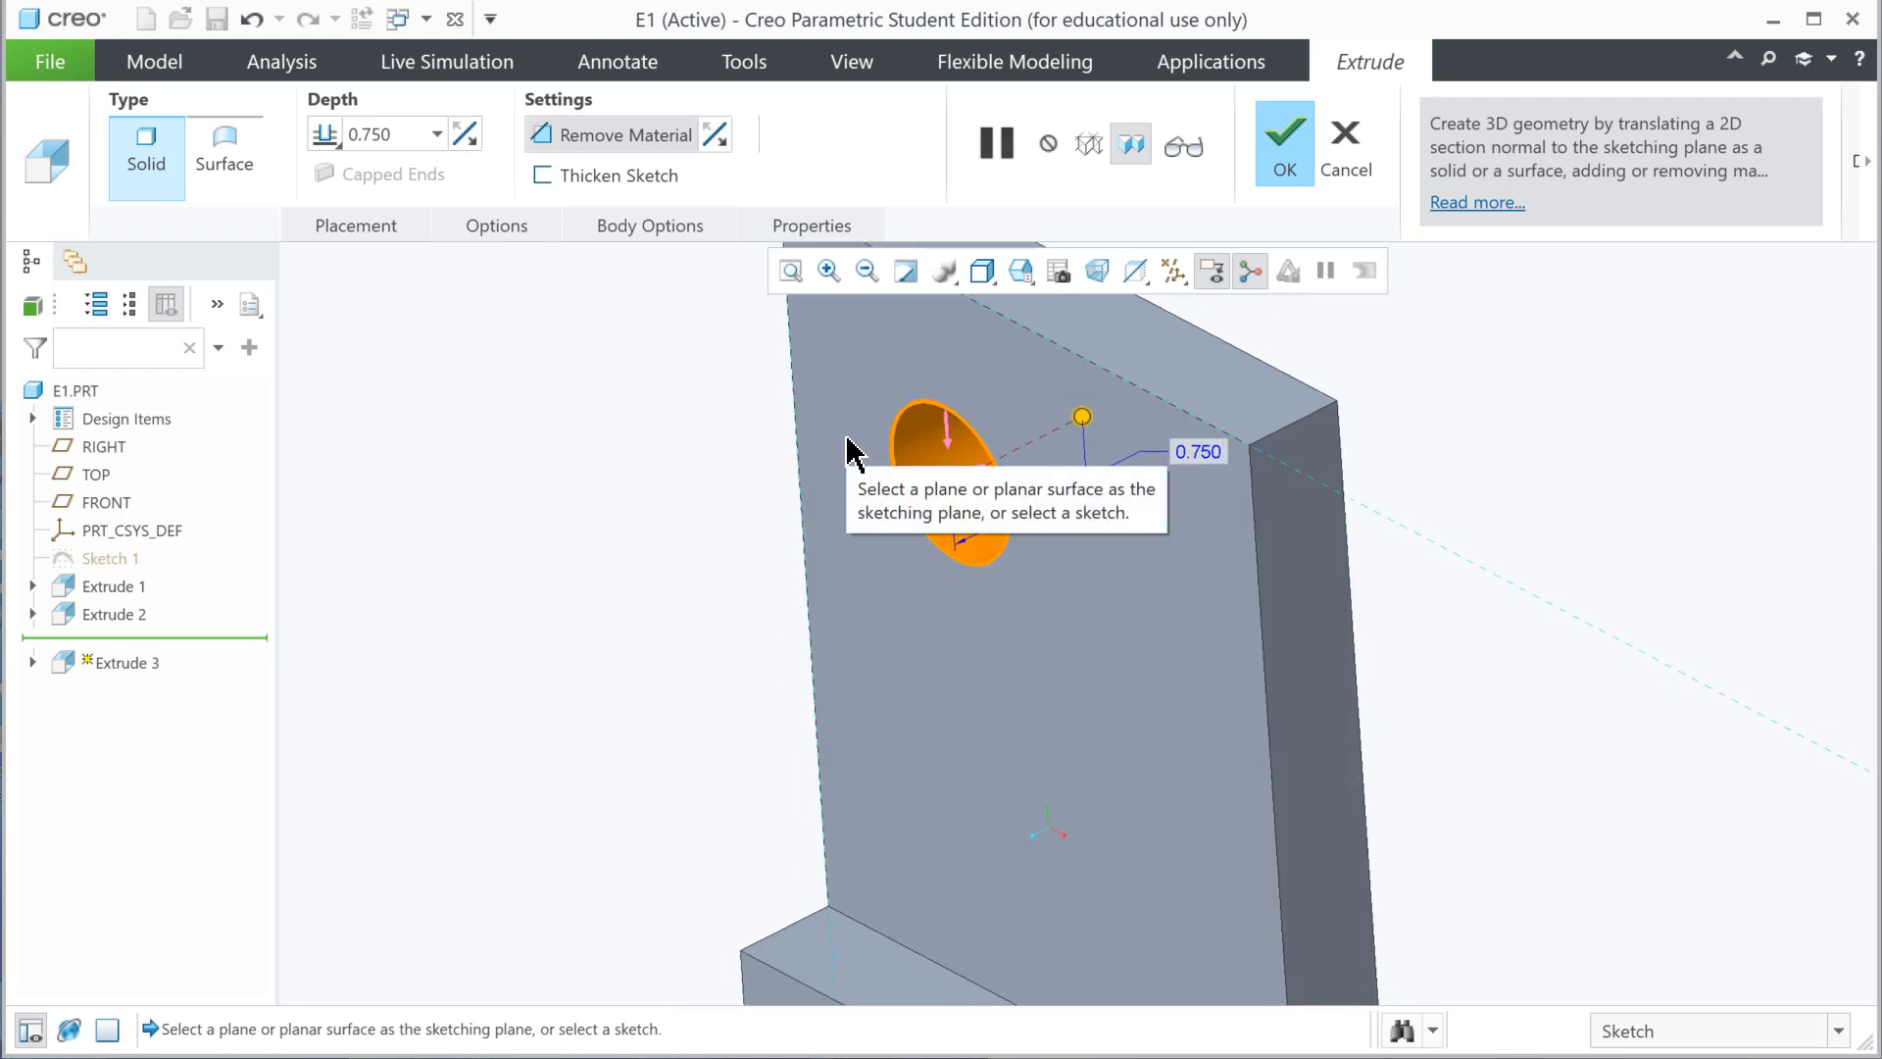
{"action": "middle_click_drag", "start_coordinate": [731, 525], "coordinate": [715, 512]}
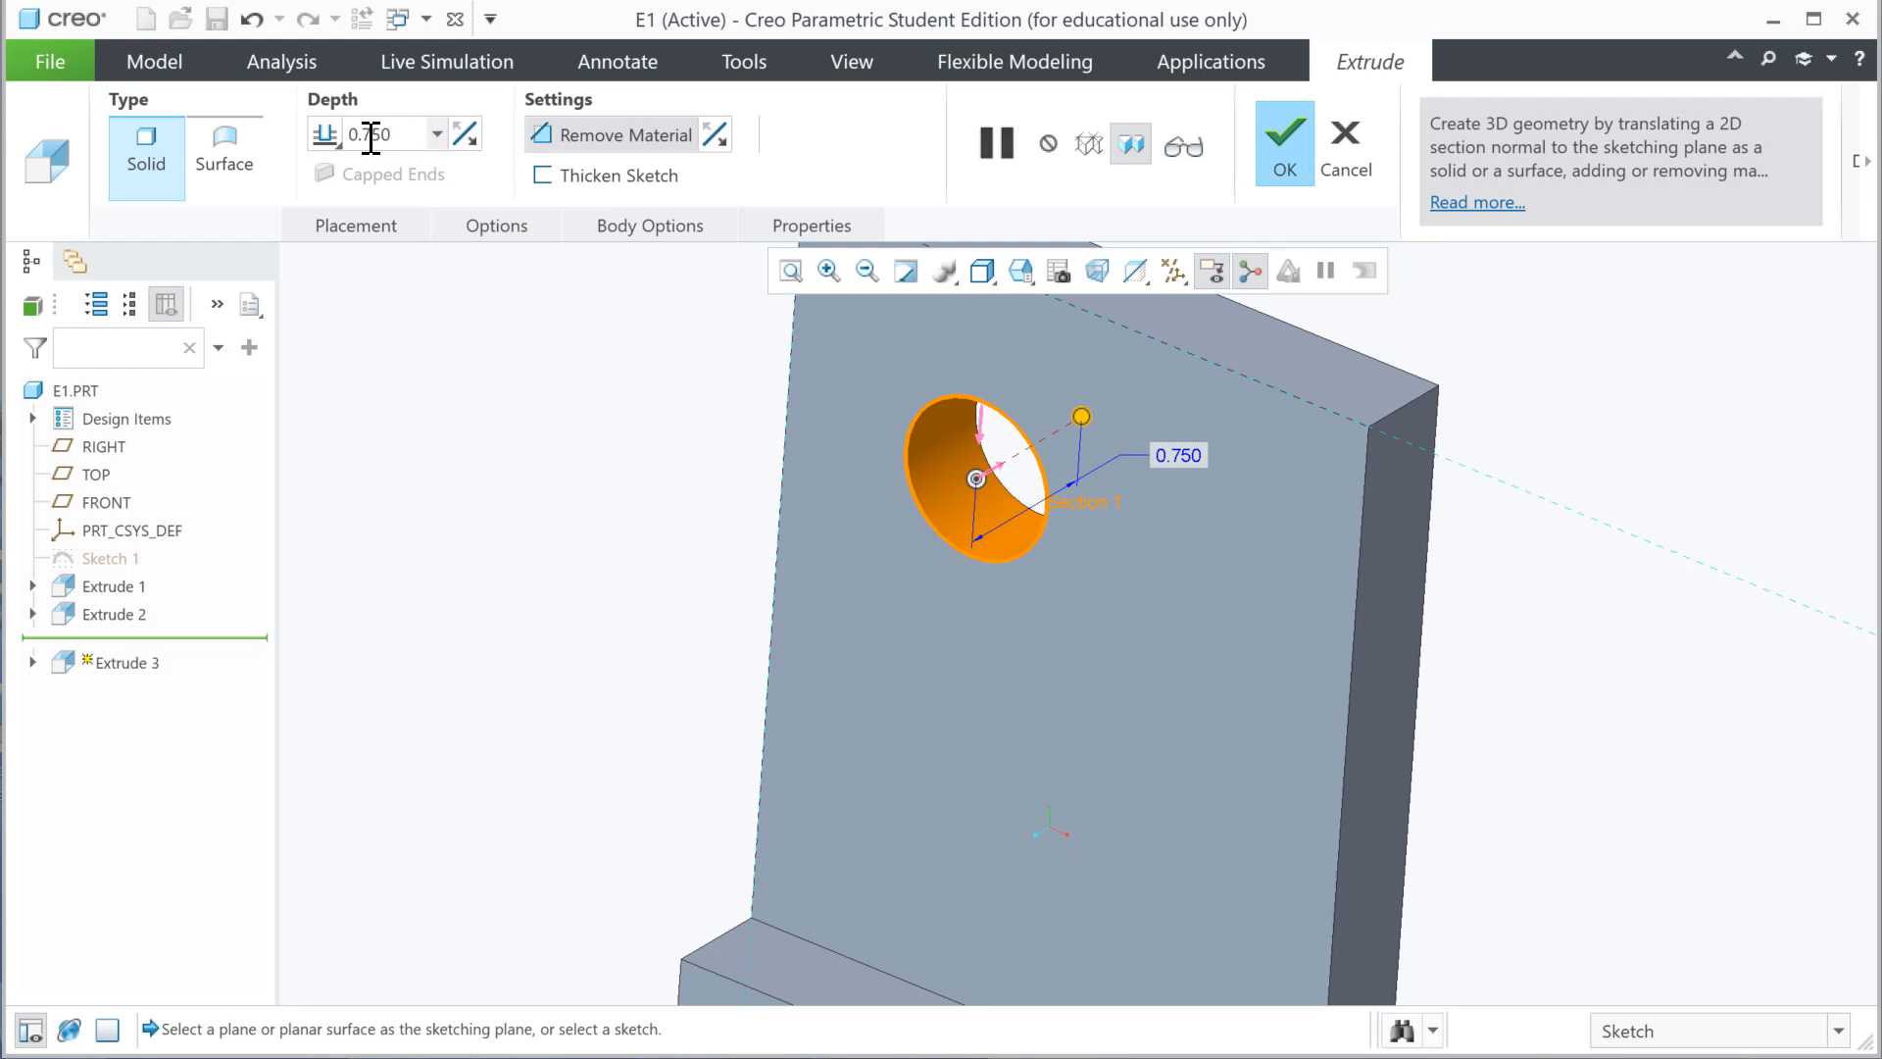
{"action": "left_click", "coordinate": [332, 135]}
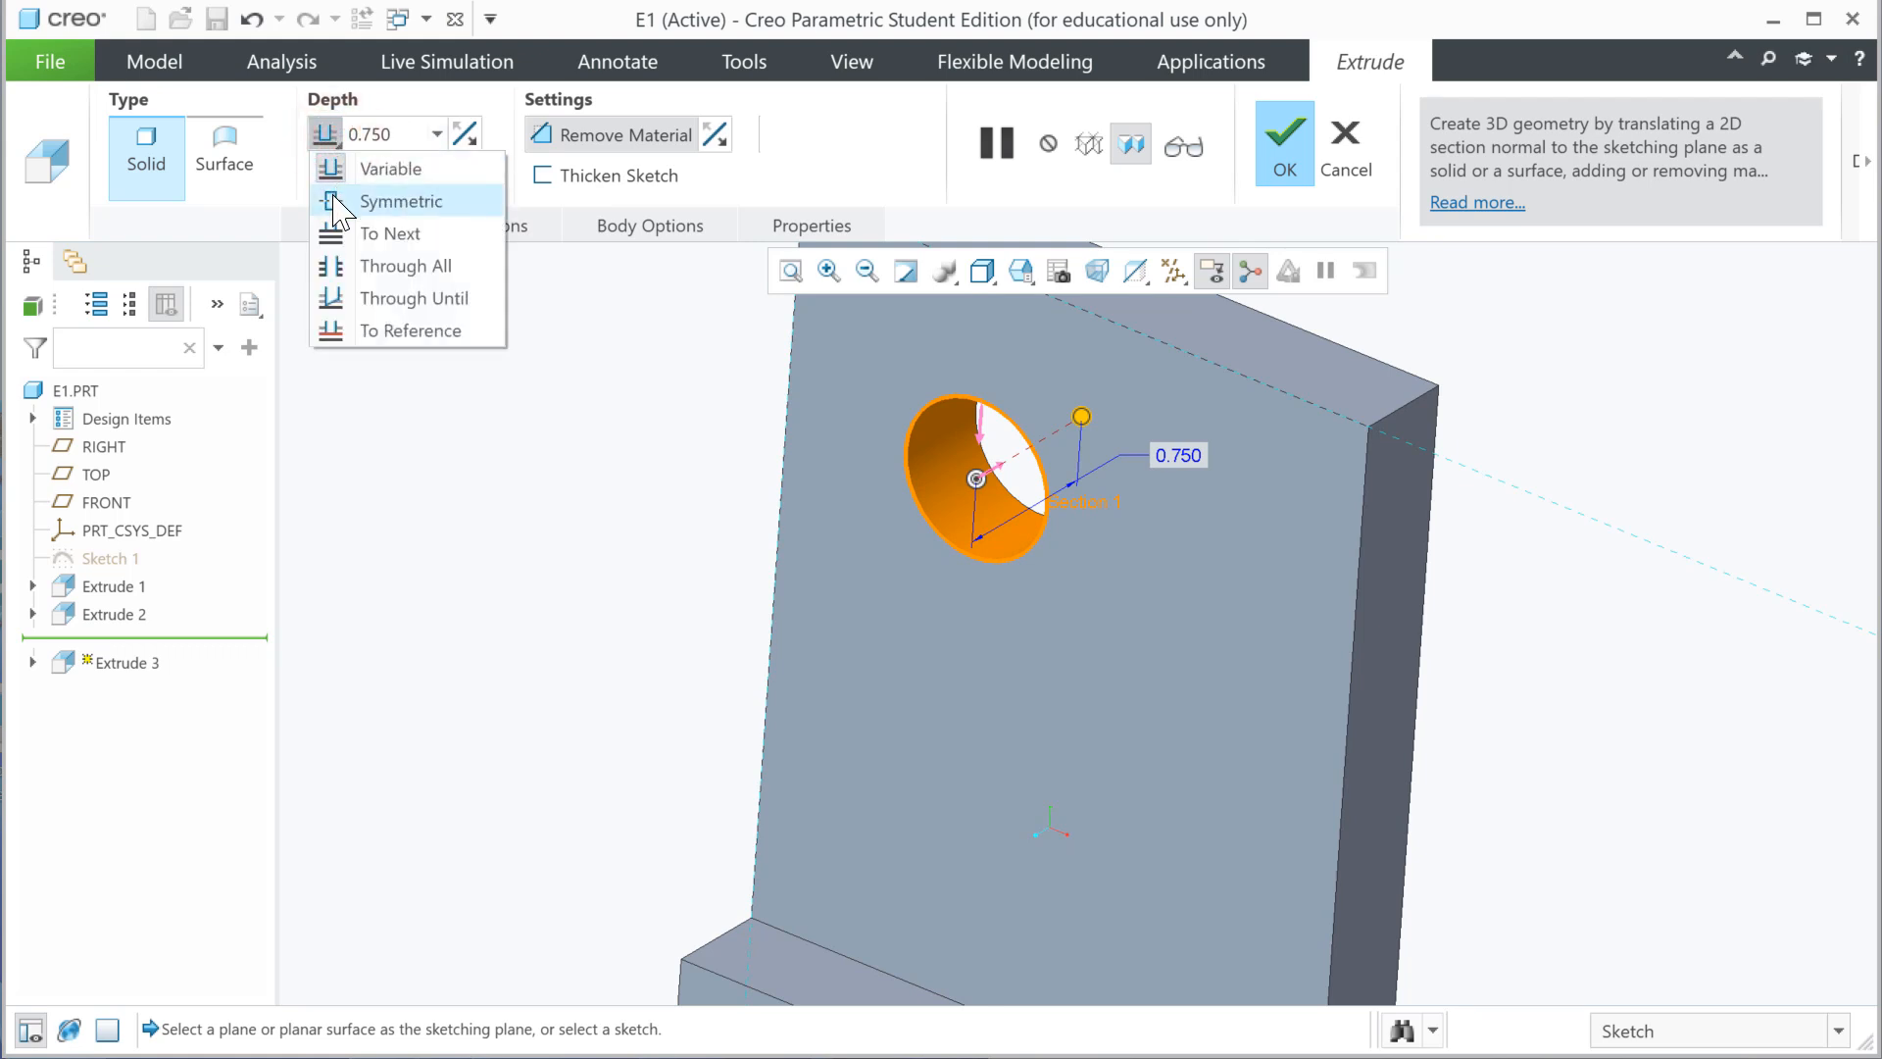
{"action": "left_click", "coordinate": [329, 267]}
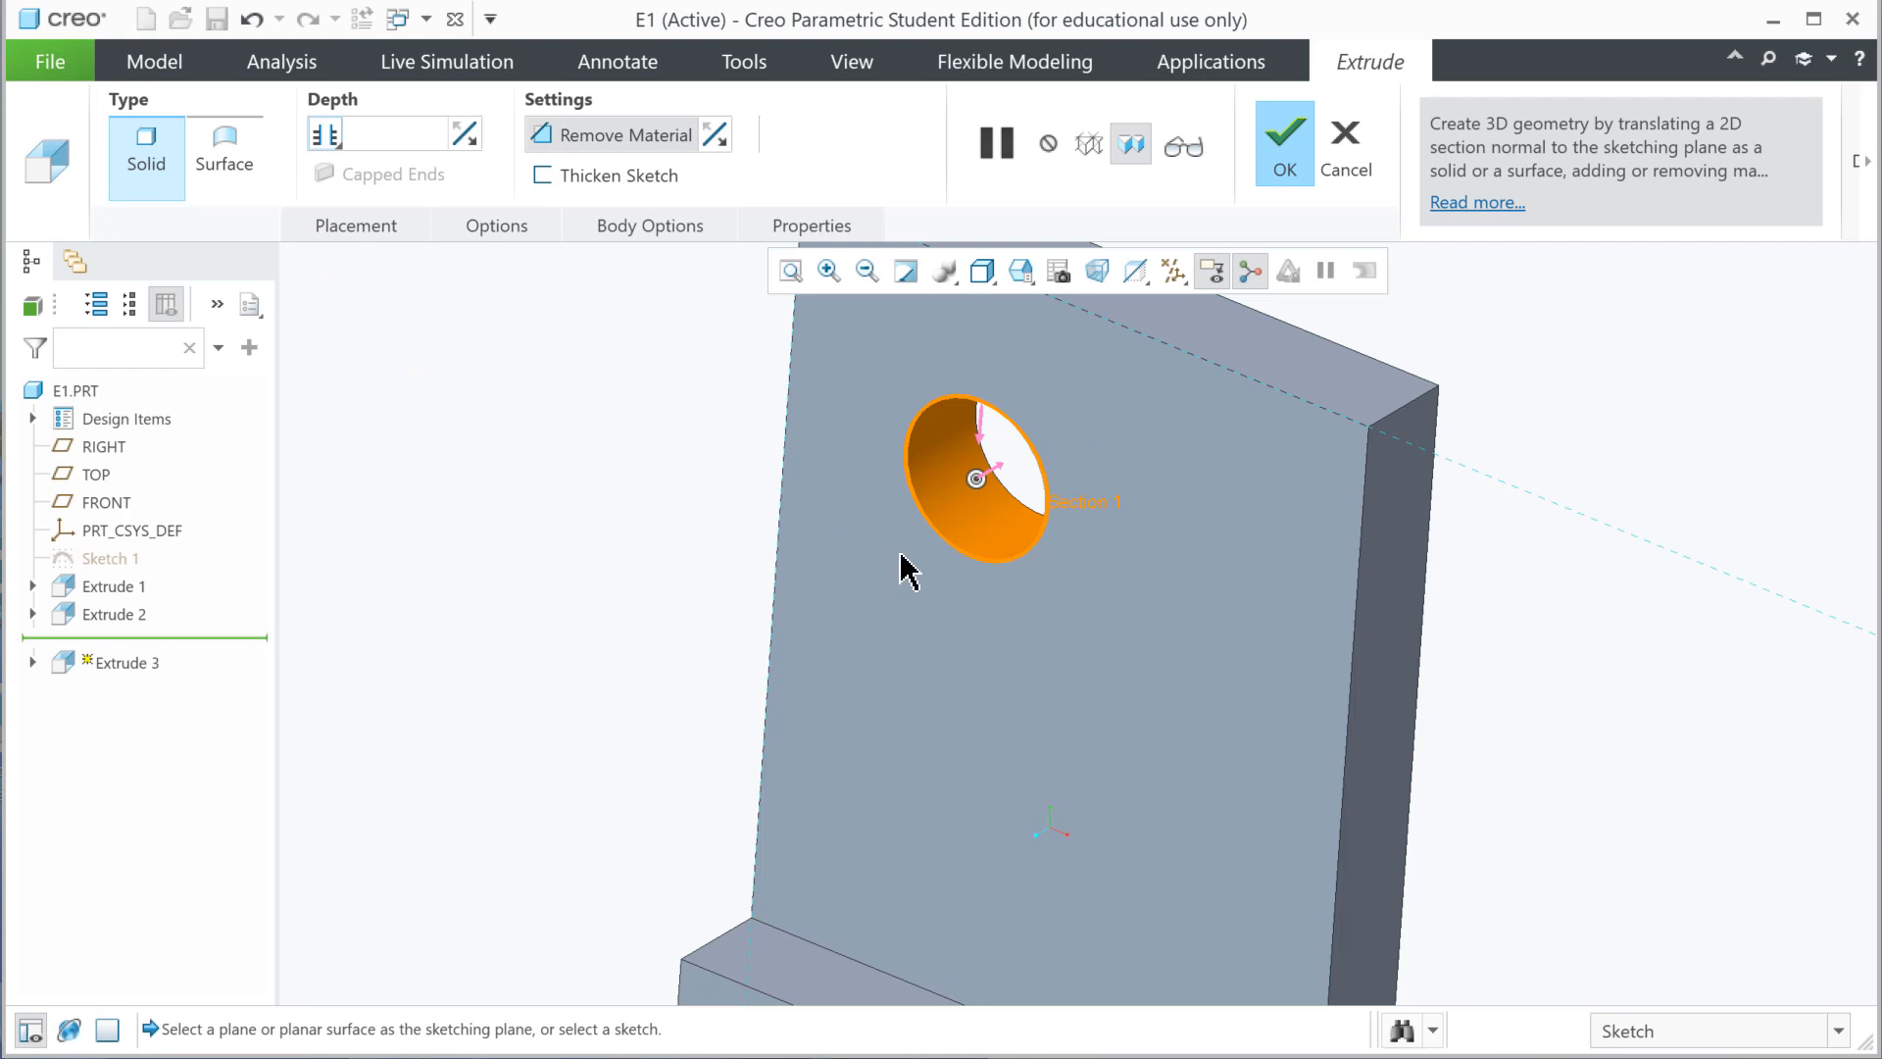
{"action": "left_click", "coordinate": [1282, 160]}
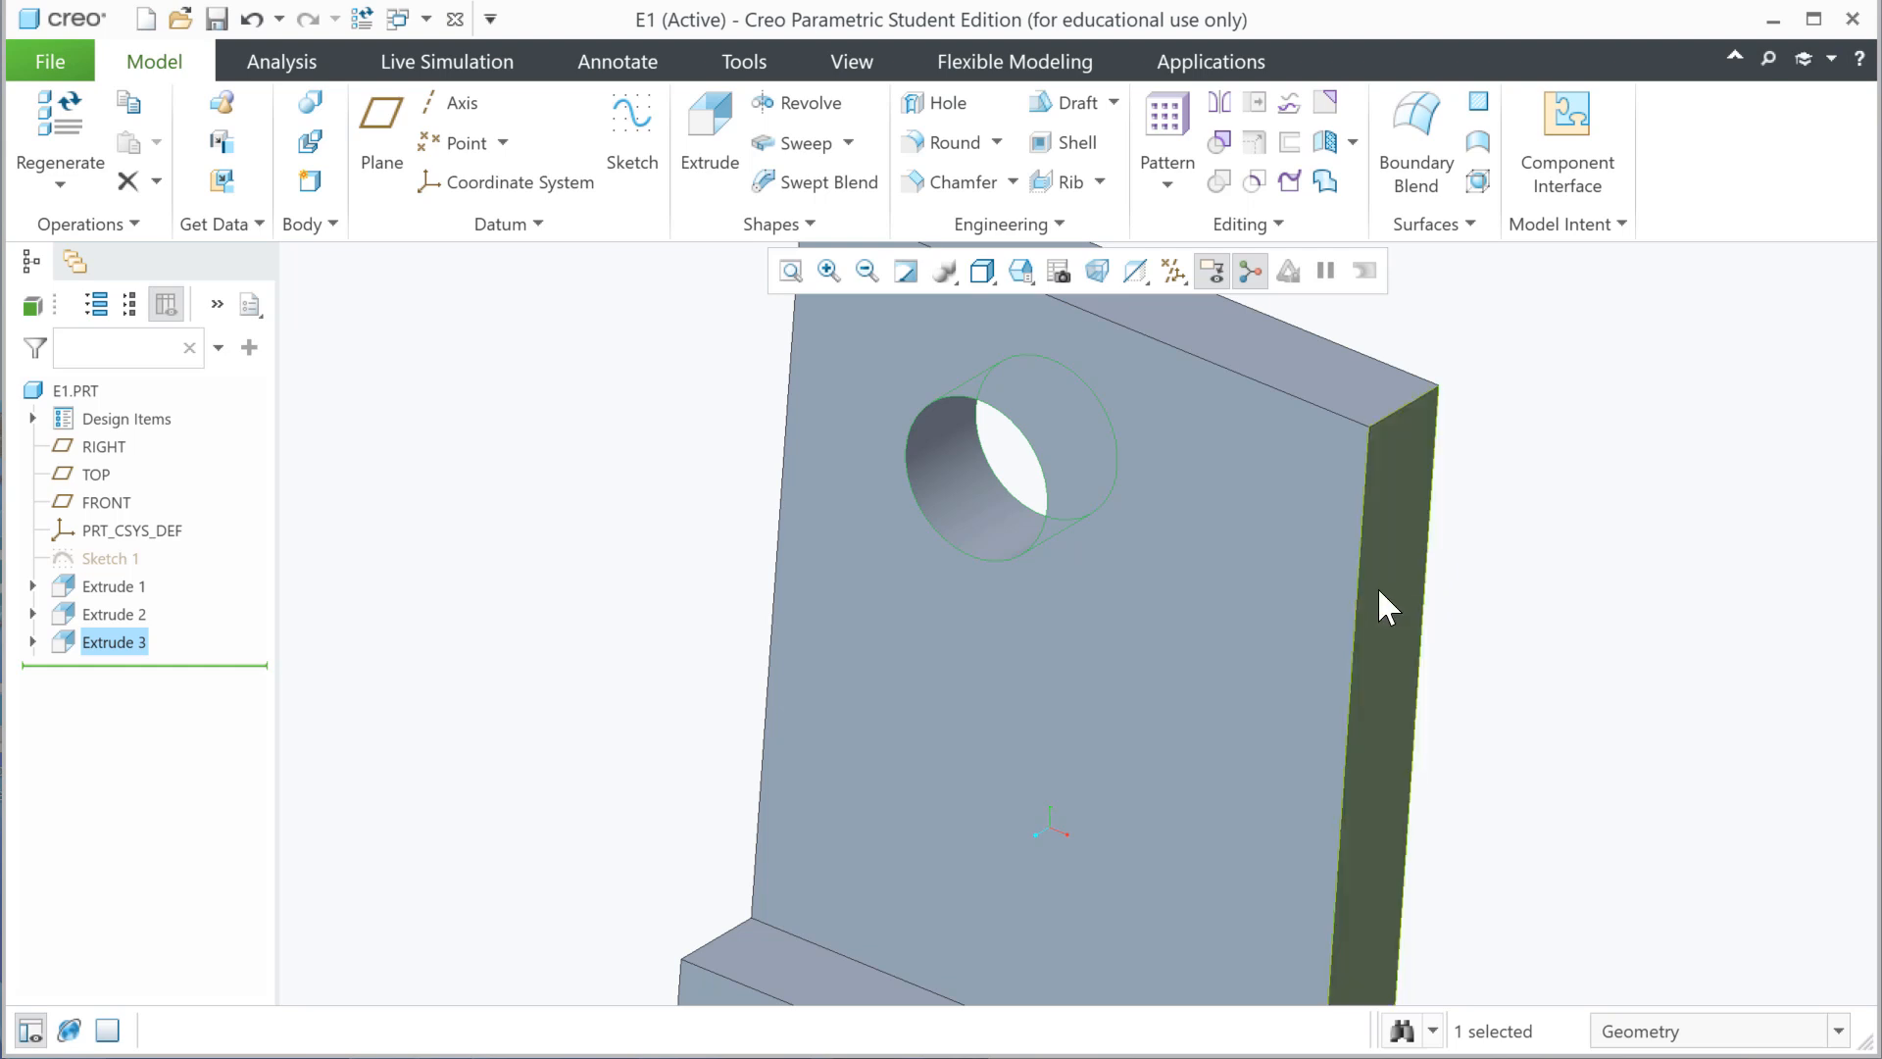
{"action": "scroll", "coordinate": [1347, 663], "scroll_direction": "up", "scroll_amount": 2}
{"action": "scroll", "coordinate": [1269, 862], "scroll_direction": "up", "scroll_amount": 3}
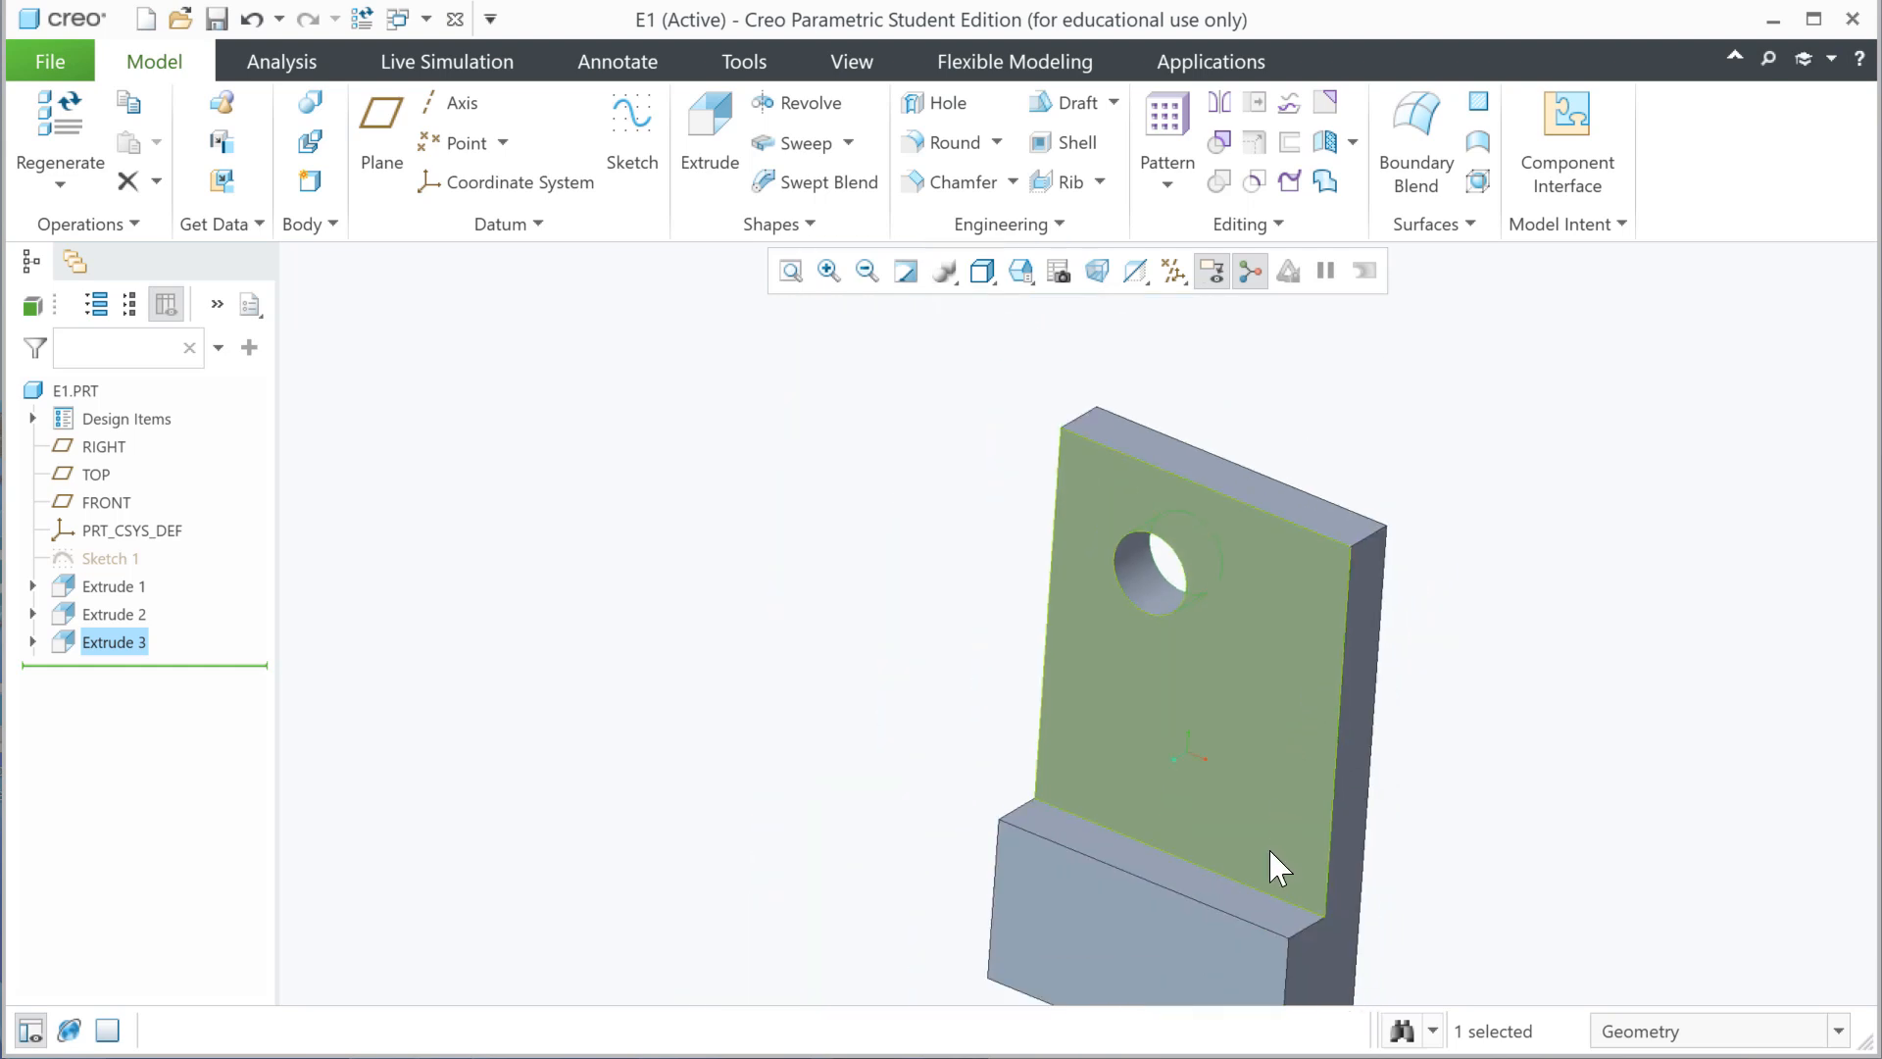
{"action": "scroll", "coordinate": [1318, 883], "scroll_direction": "down", "scroll_amount": 1}
{"action": "scroll", "coordinate": [1304, 736], "scroll_direction": "down", "scroll_amount": 3}
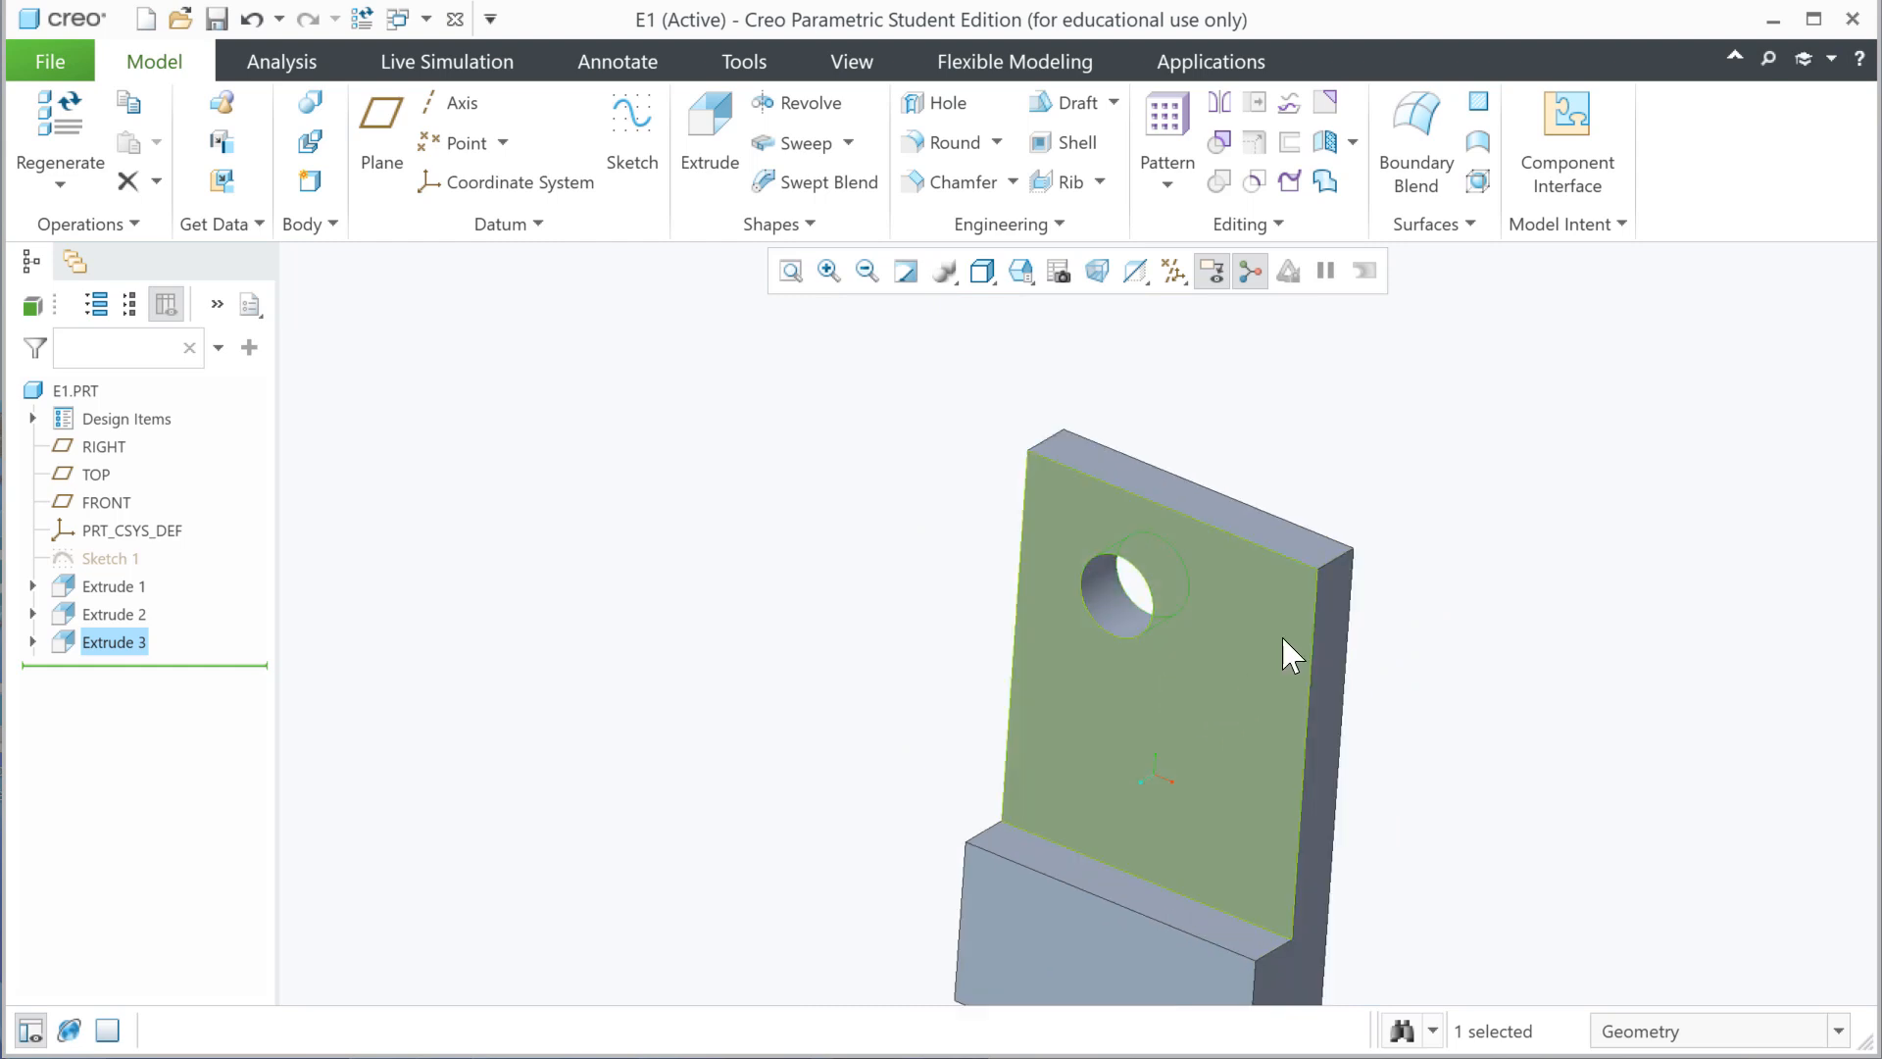
{"action": "left_click", "coordinate": [850, 447]}
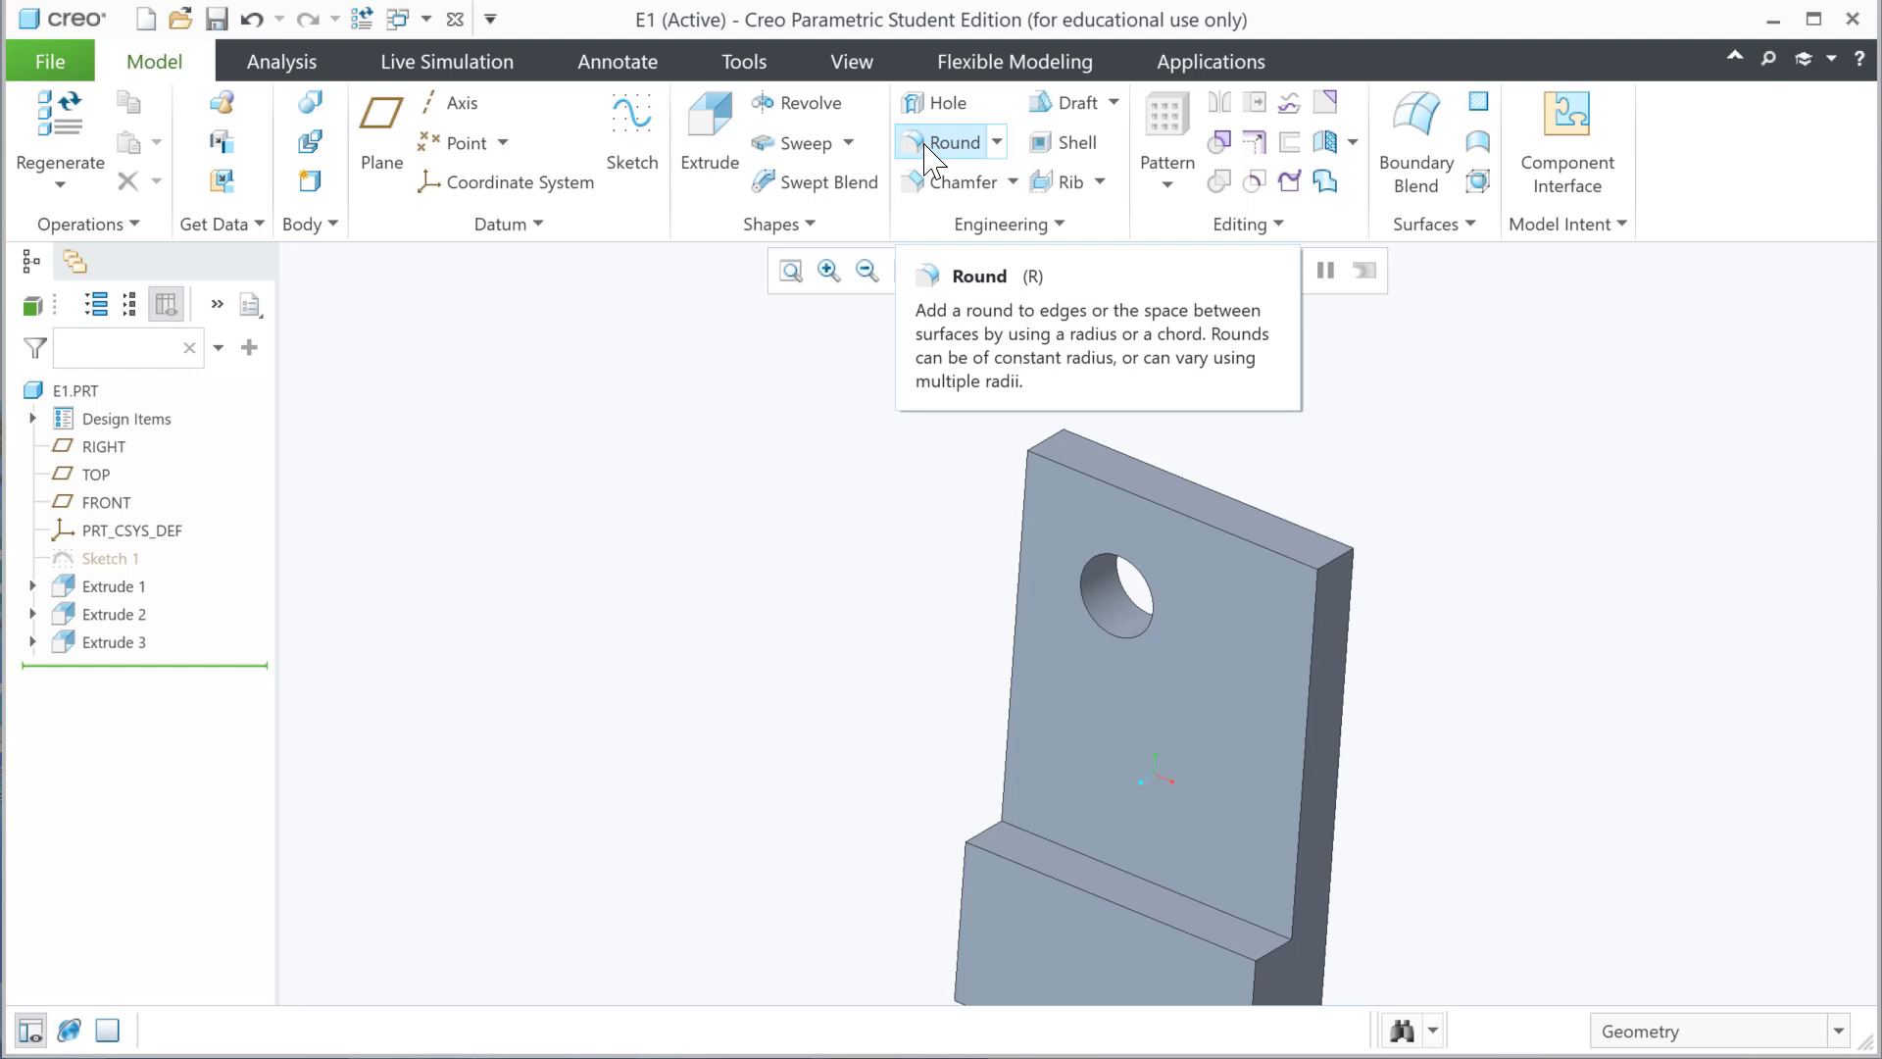
- Apply a circular round of radius 1 to the plate's upper corner edge on the side away from the hole
{"action": "left_click", "coordinate": [999, 143]}
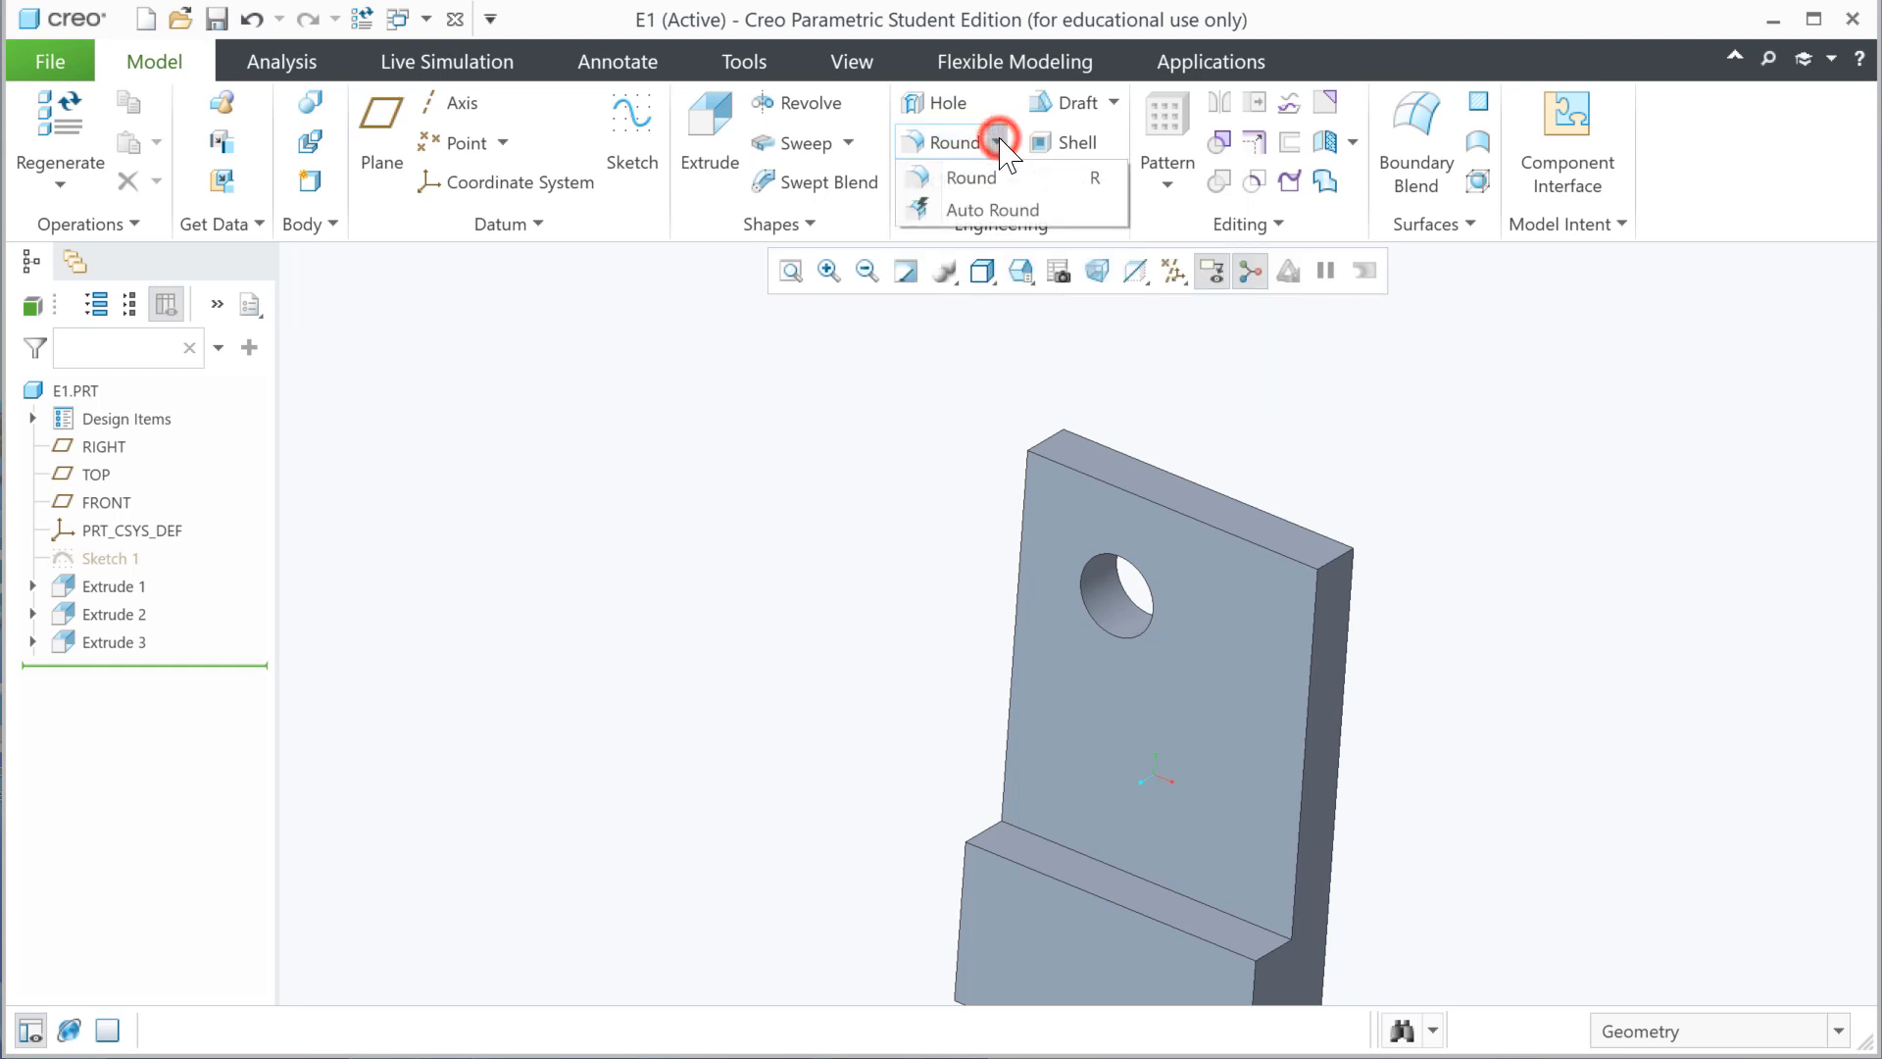
{"action": "left_click", "coordinate": [937, 143]}
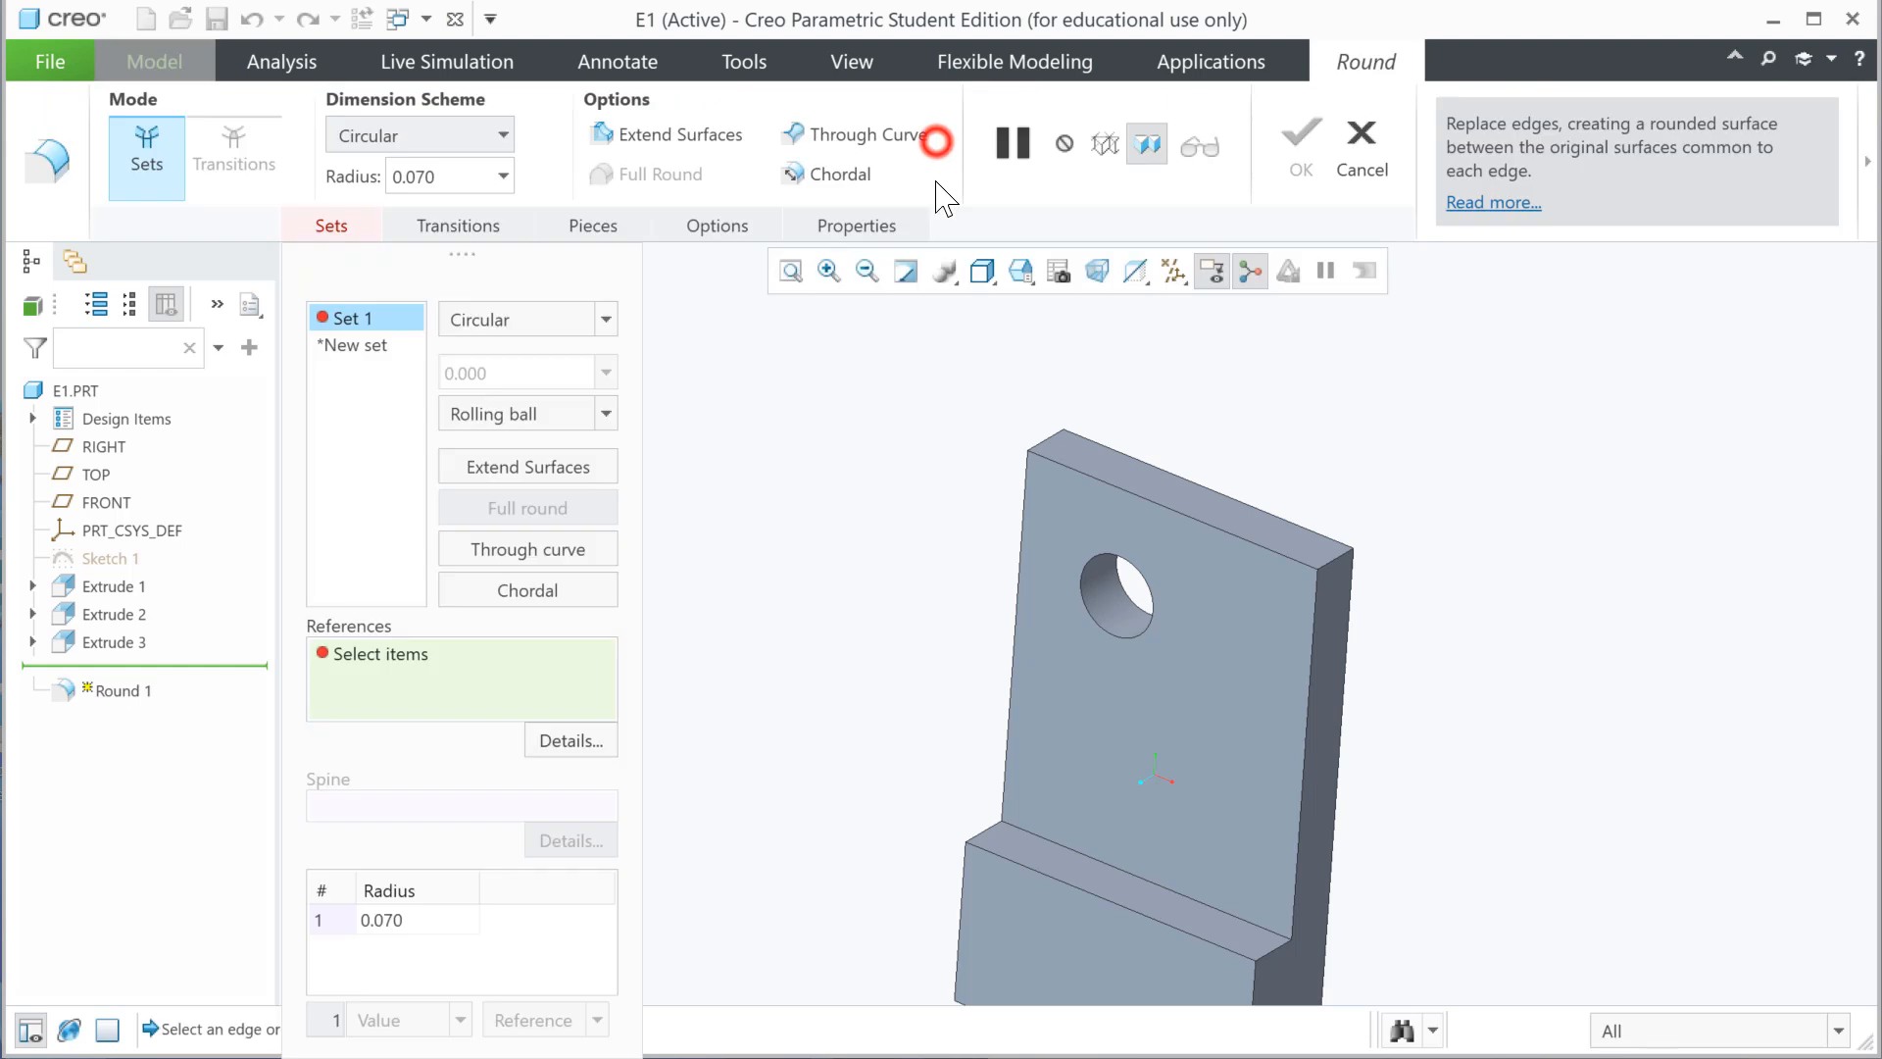
{"action": "left_click", "coordinate": [503, 134]}
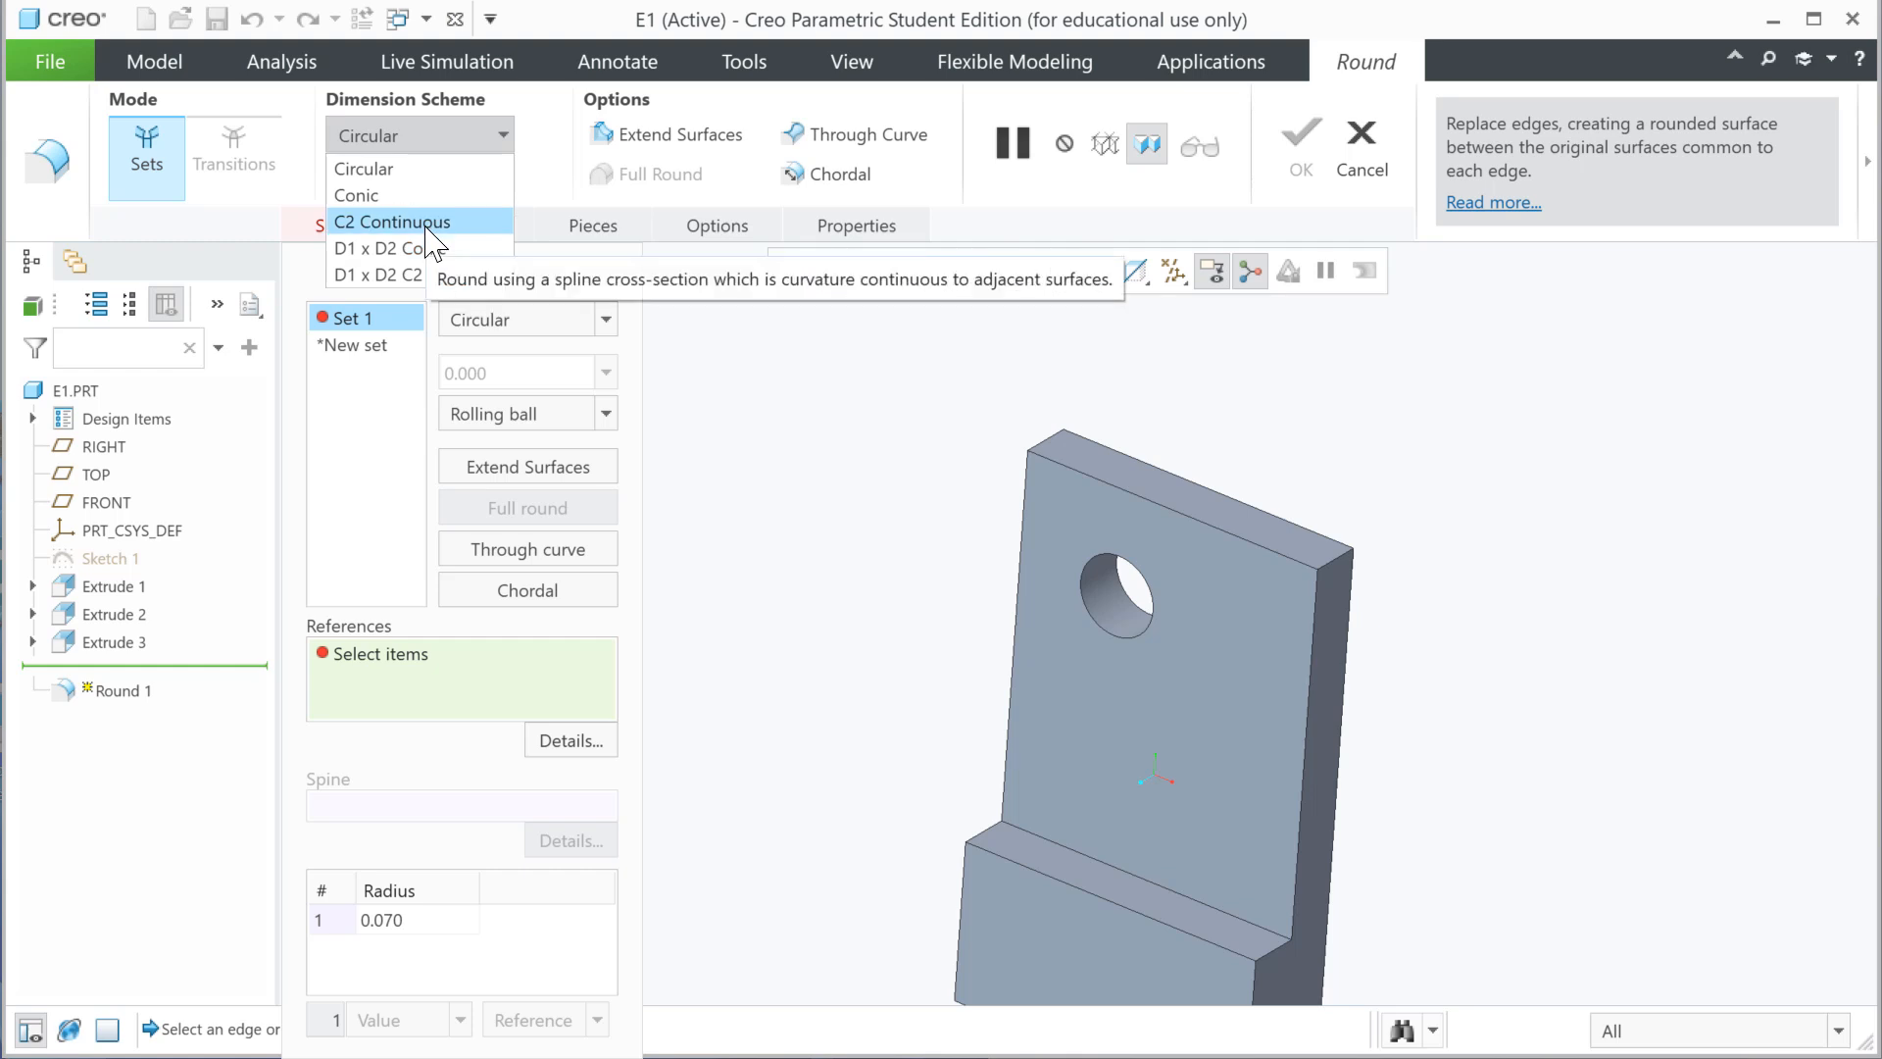
{"action": "left_click", "coordinate": [449, 169]}
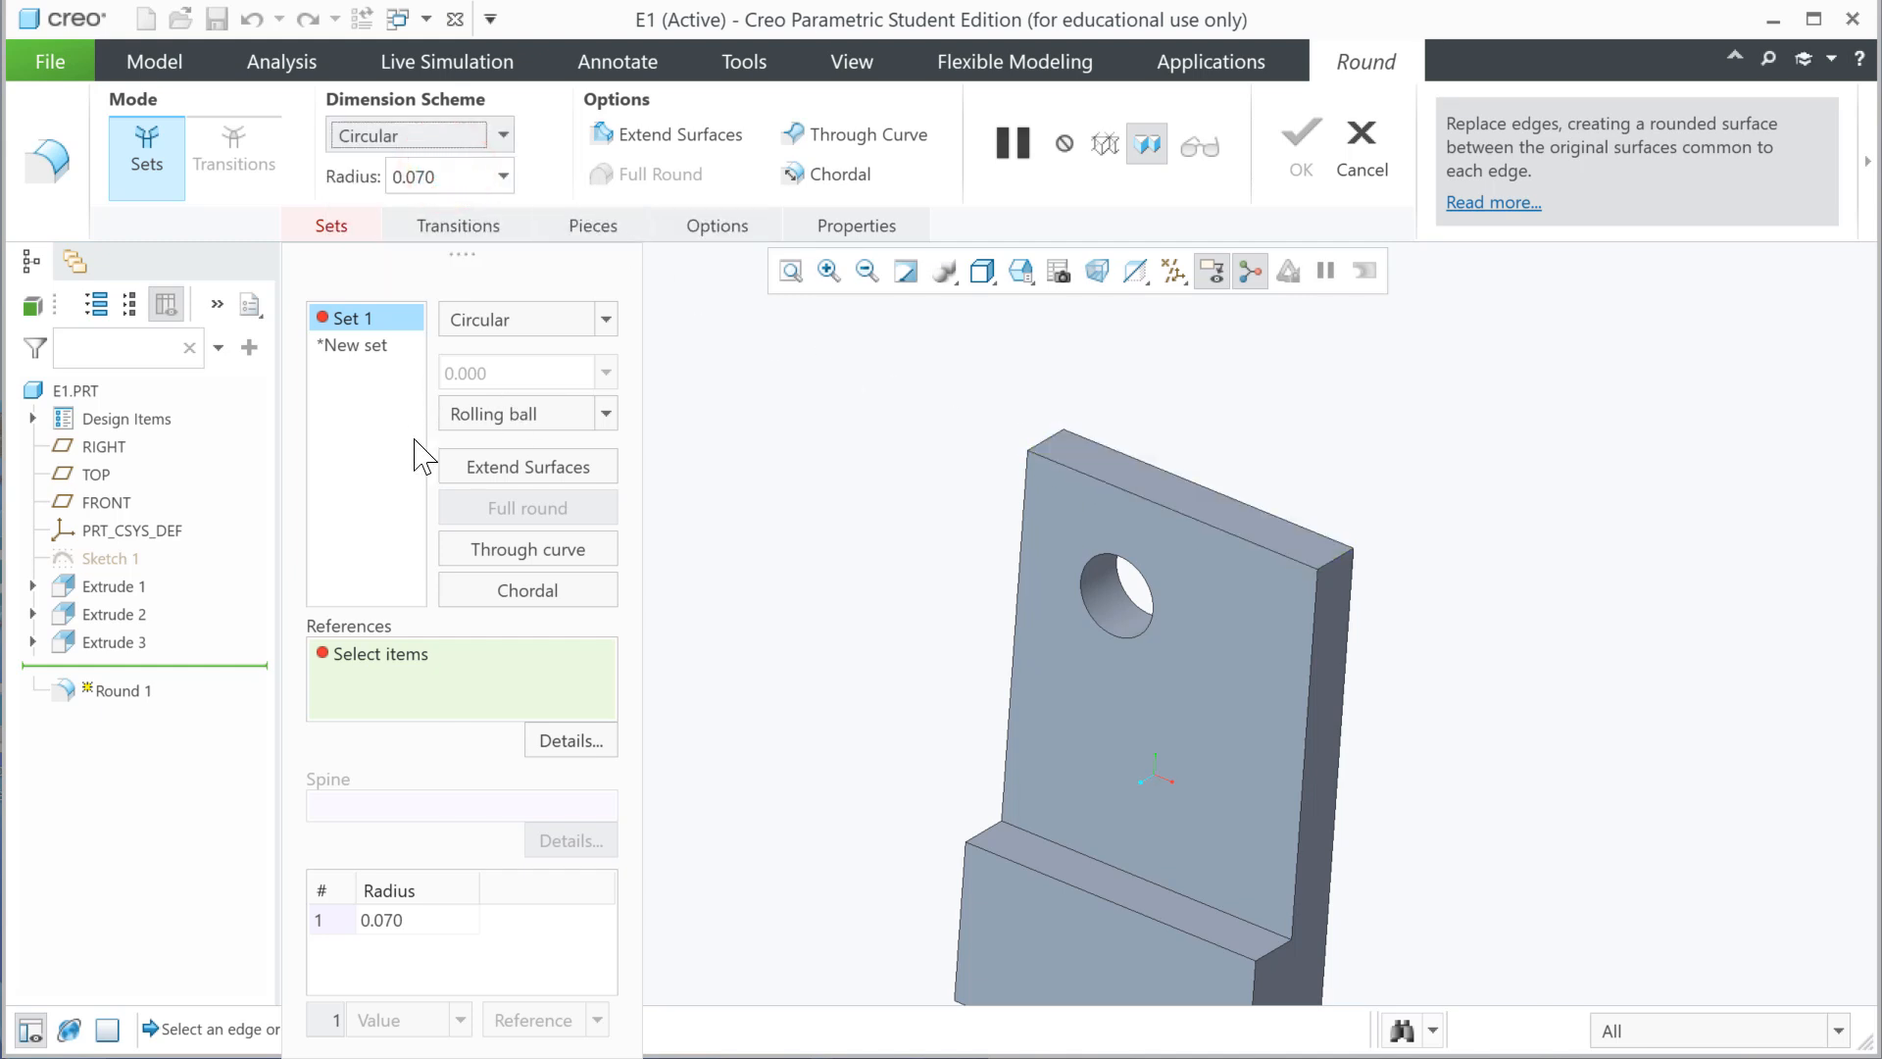
{"action": "left_click", "coordinate": [466, 176]}
{"action": "type", "text": "1"}
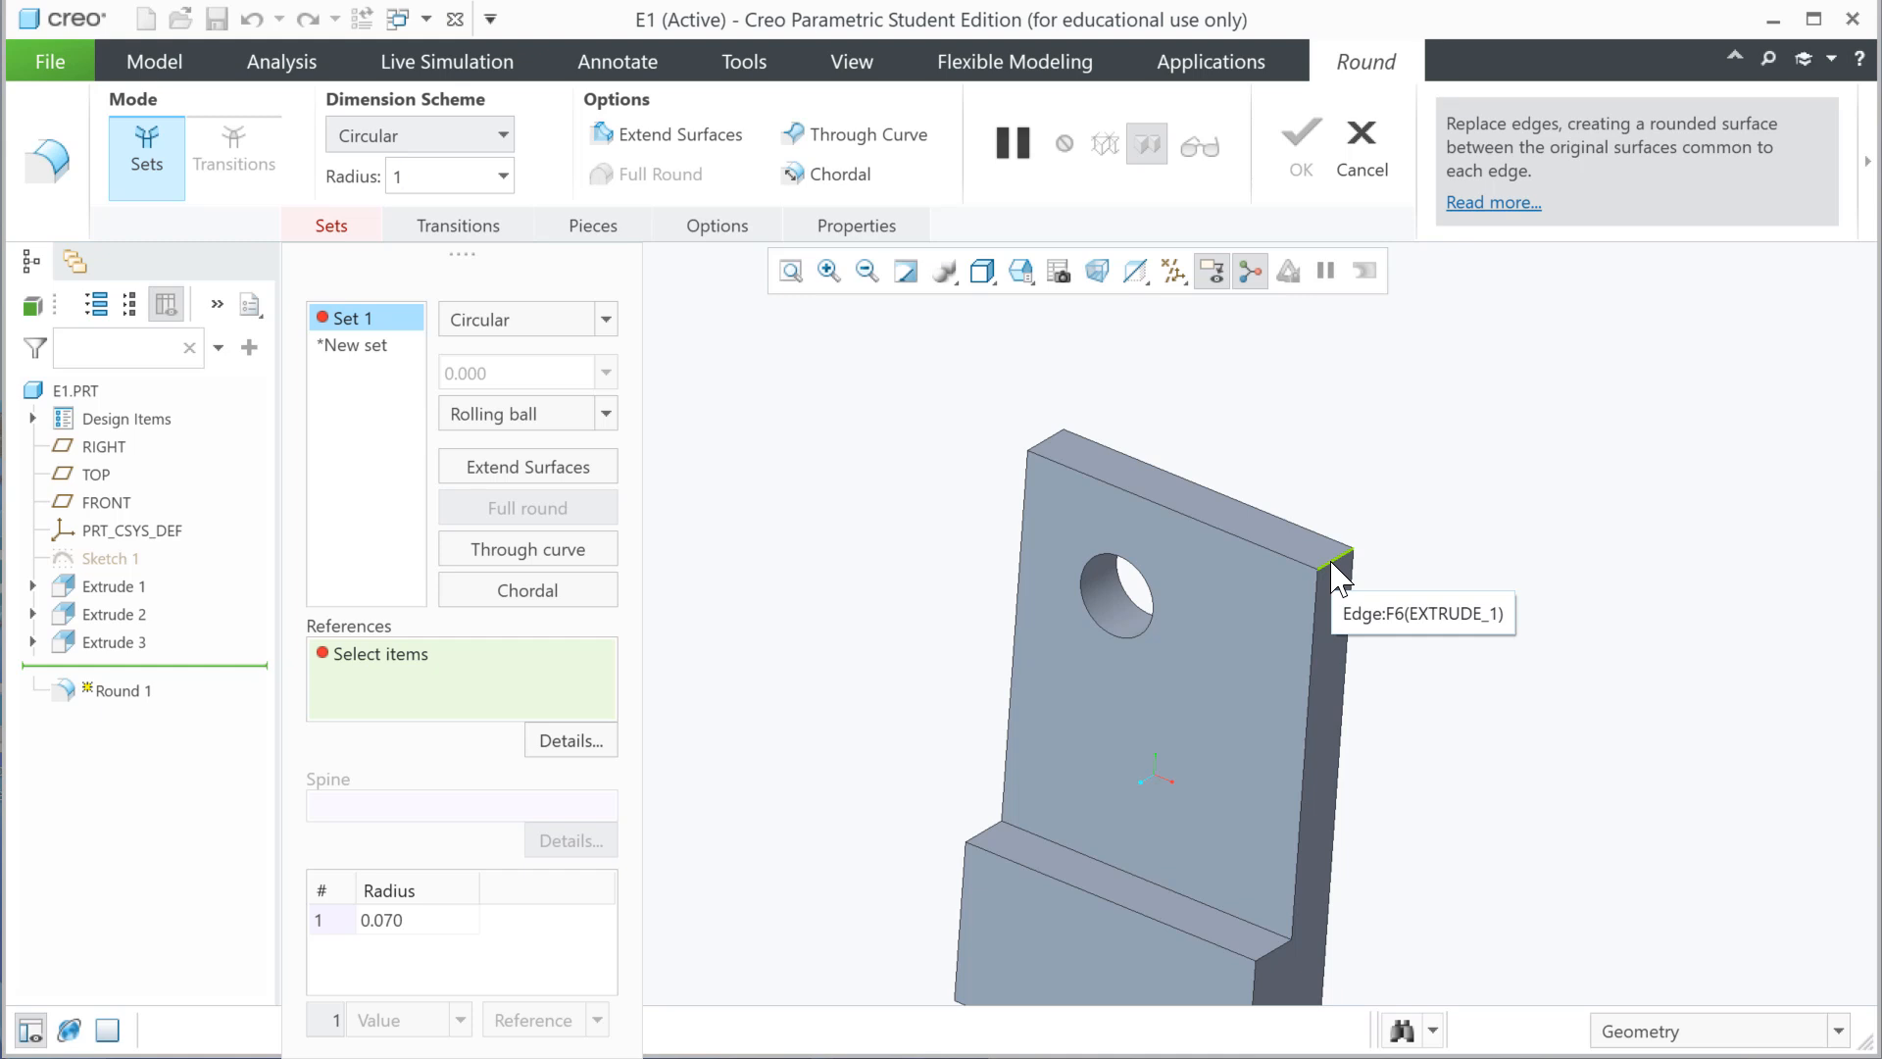
{"action": "key", "text": "Return"}
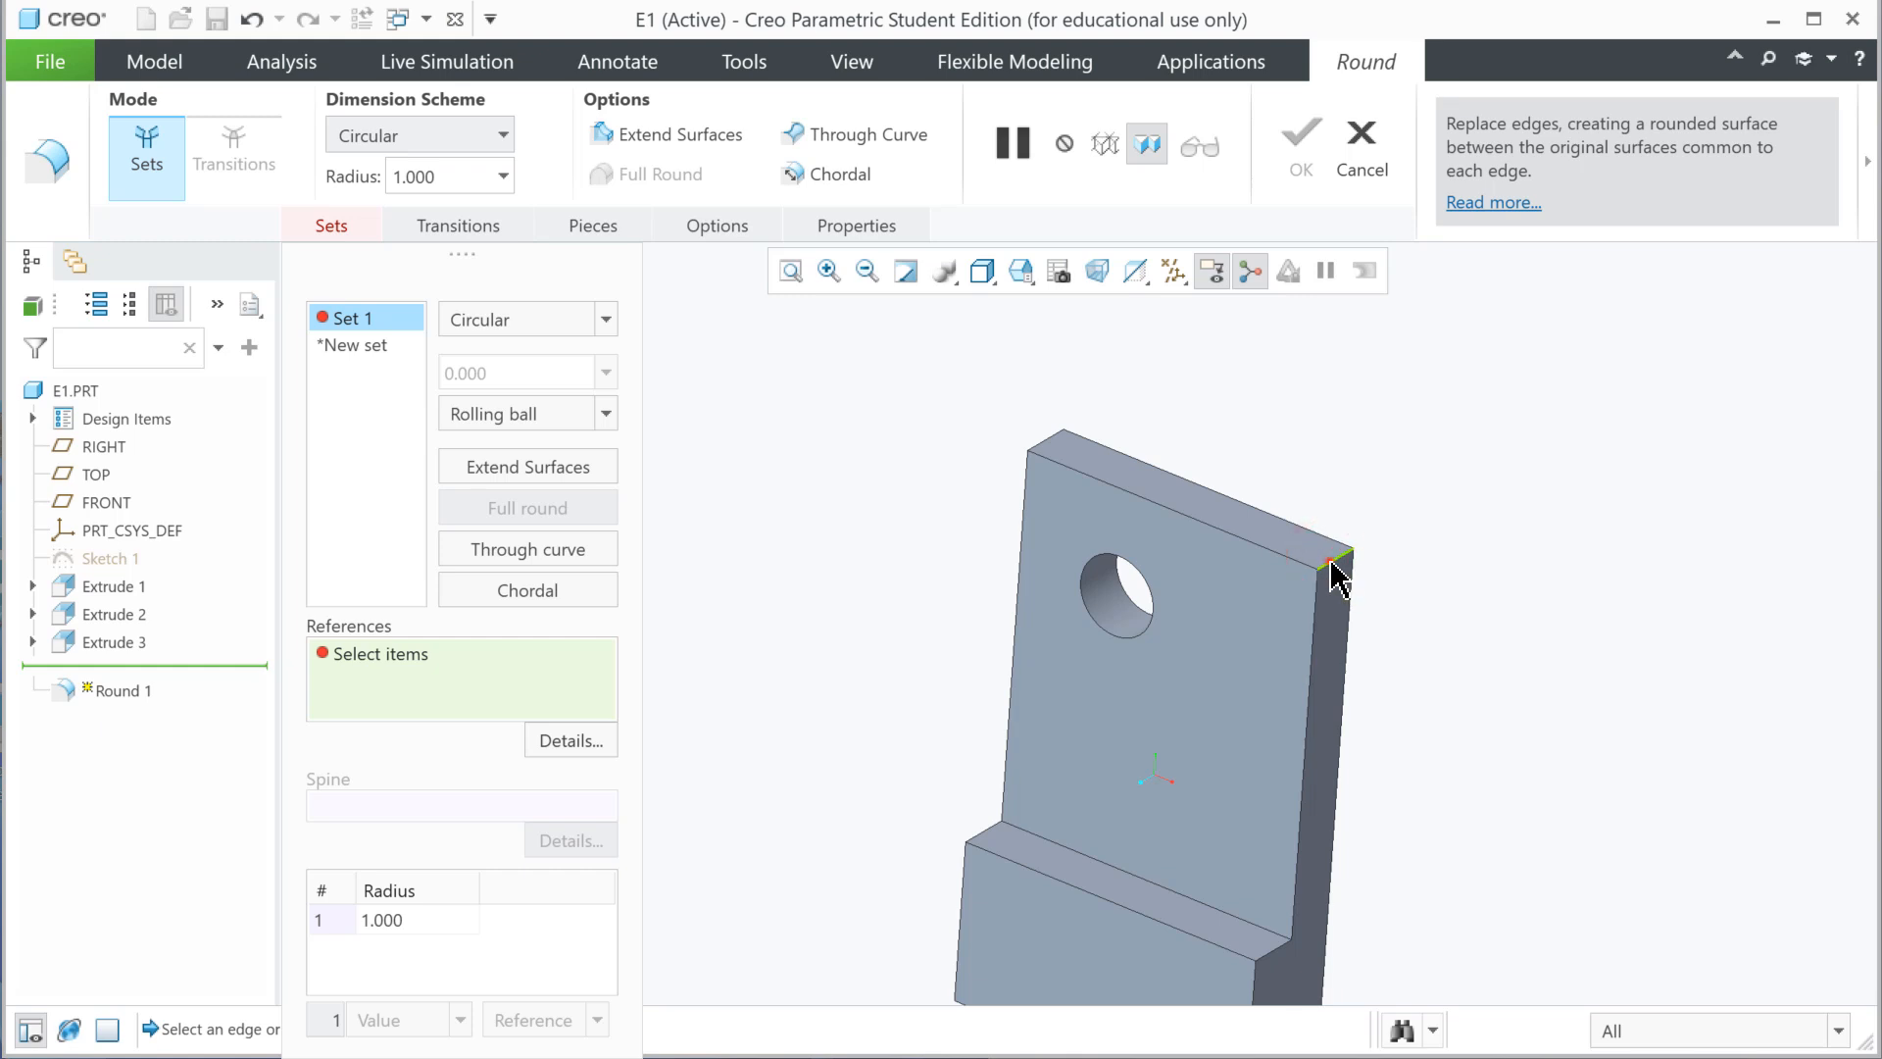
{"action": "left_click", "coordinate": [1333, 564]}
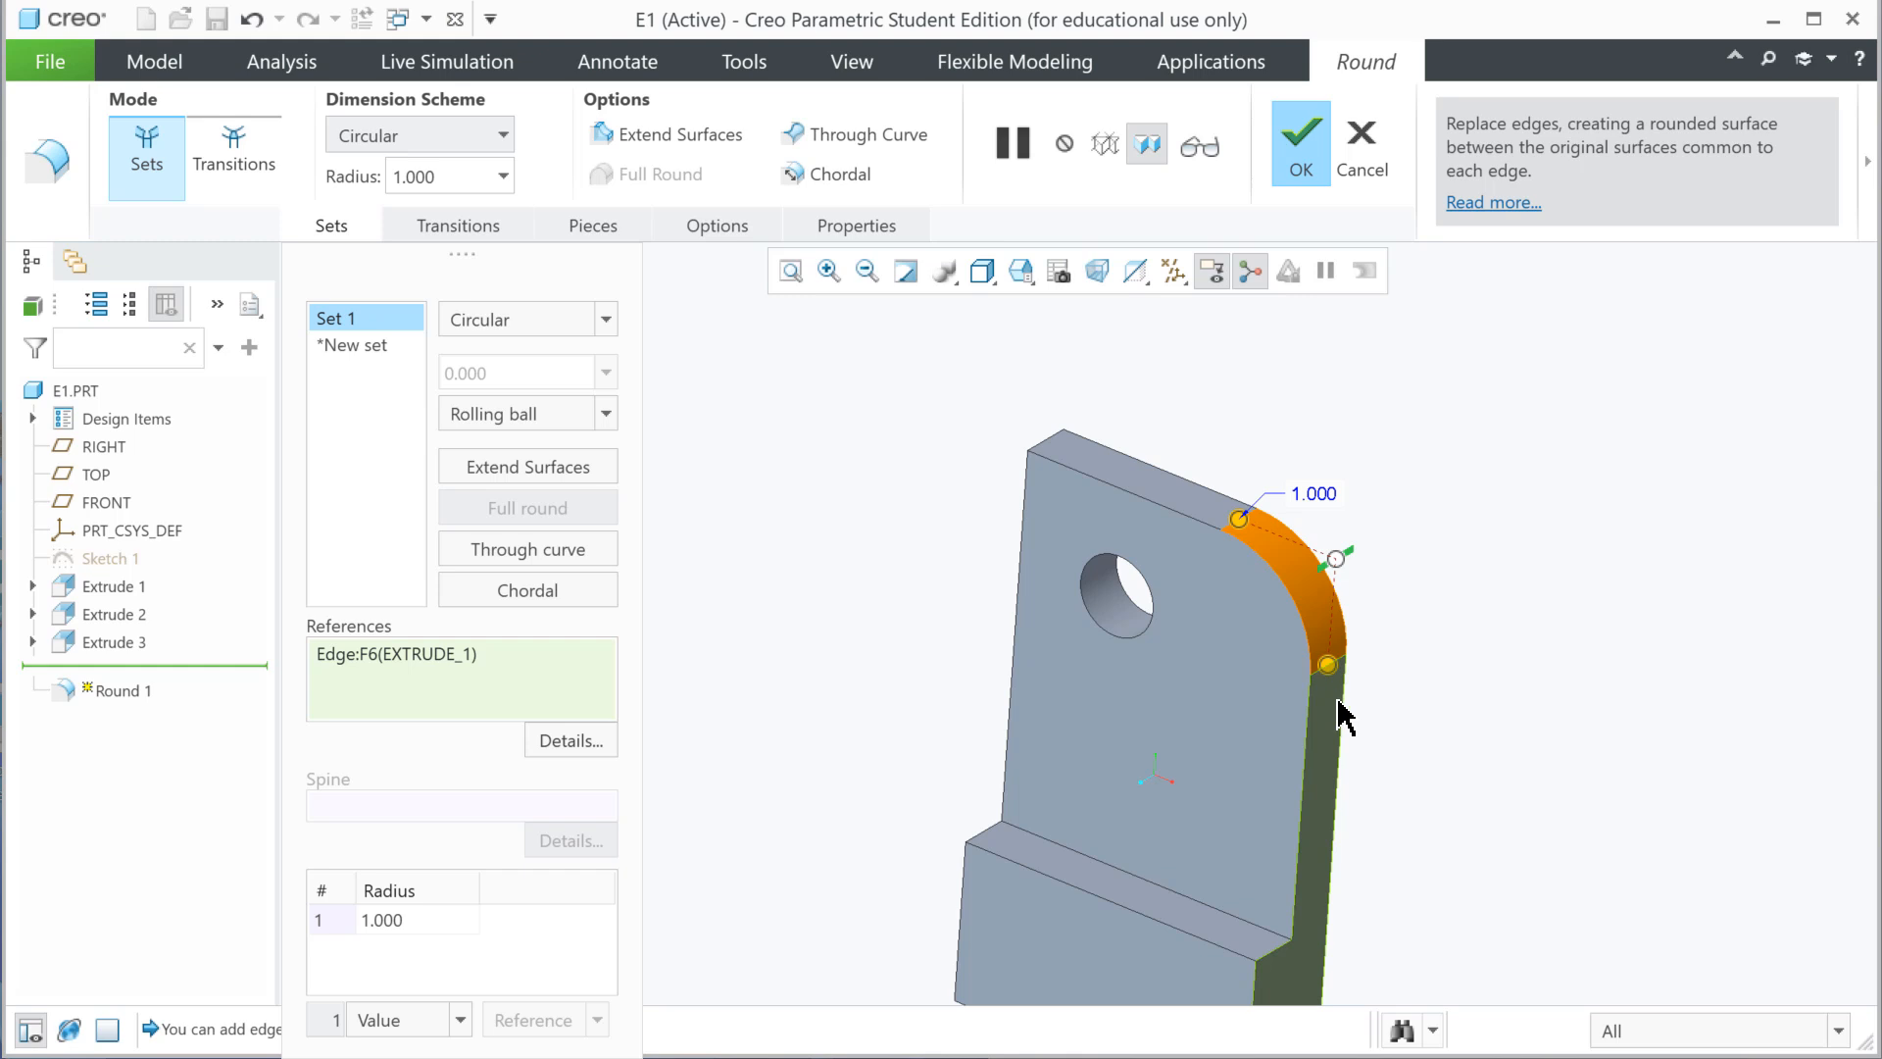
- Round the step's matching upper corner edge with the same radius of 1 and finish the round feature
{"action": "left_click", "coordinate": [1272, 971]}
{"action": "scroll", "coordinate": [1412, 785], "scroll_direction": "down", "scroll_amount": 2}
{"action": "scroll", "coordinate": [1382, 955], "scroll_direction": "up", "scroll_amount": 1}
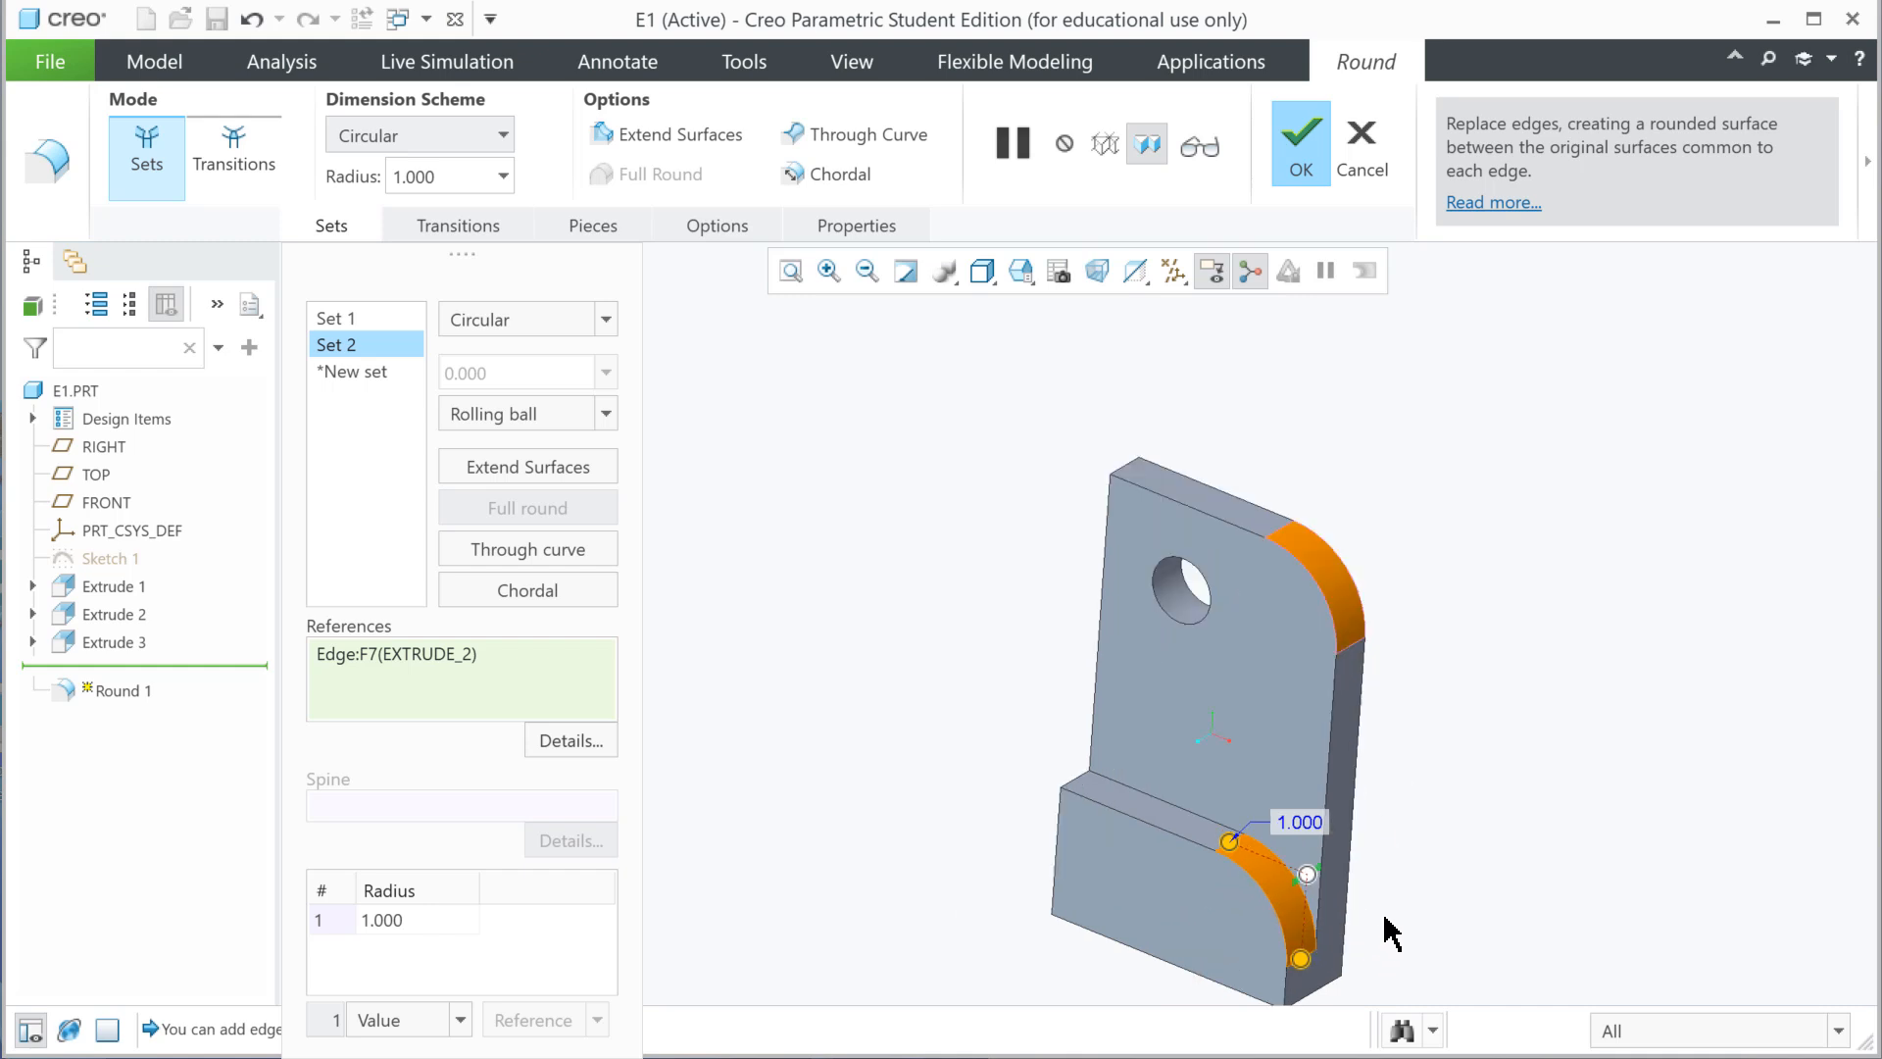
{"action": "left_click", "coordinate": [1301, 156]}
{"action": "left_click", "coordinate": [850, 455]}
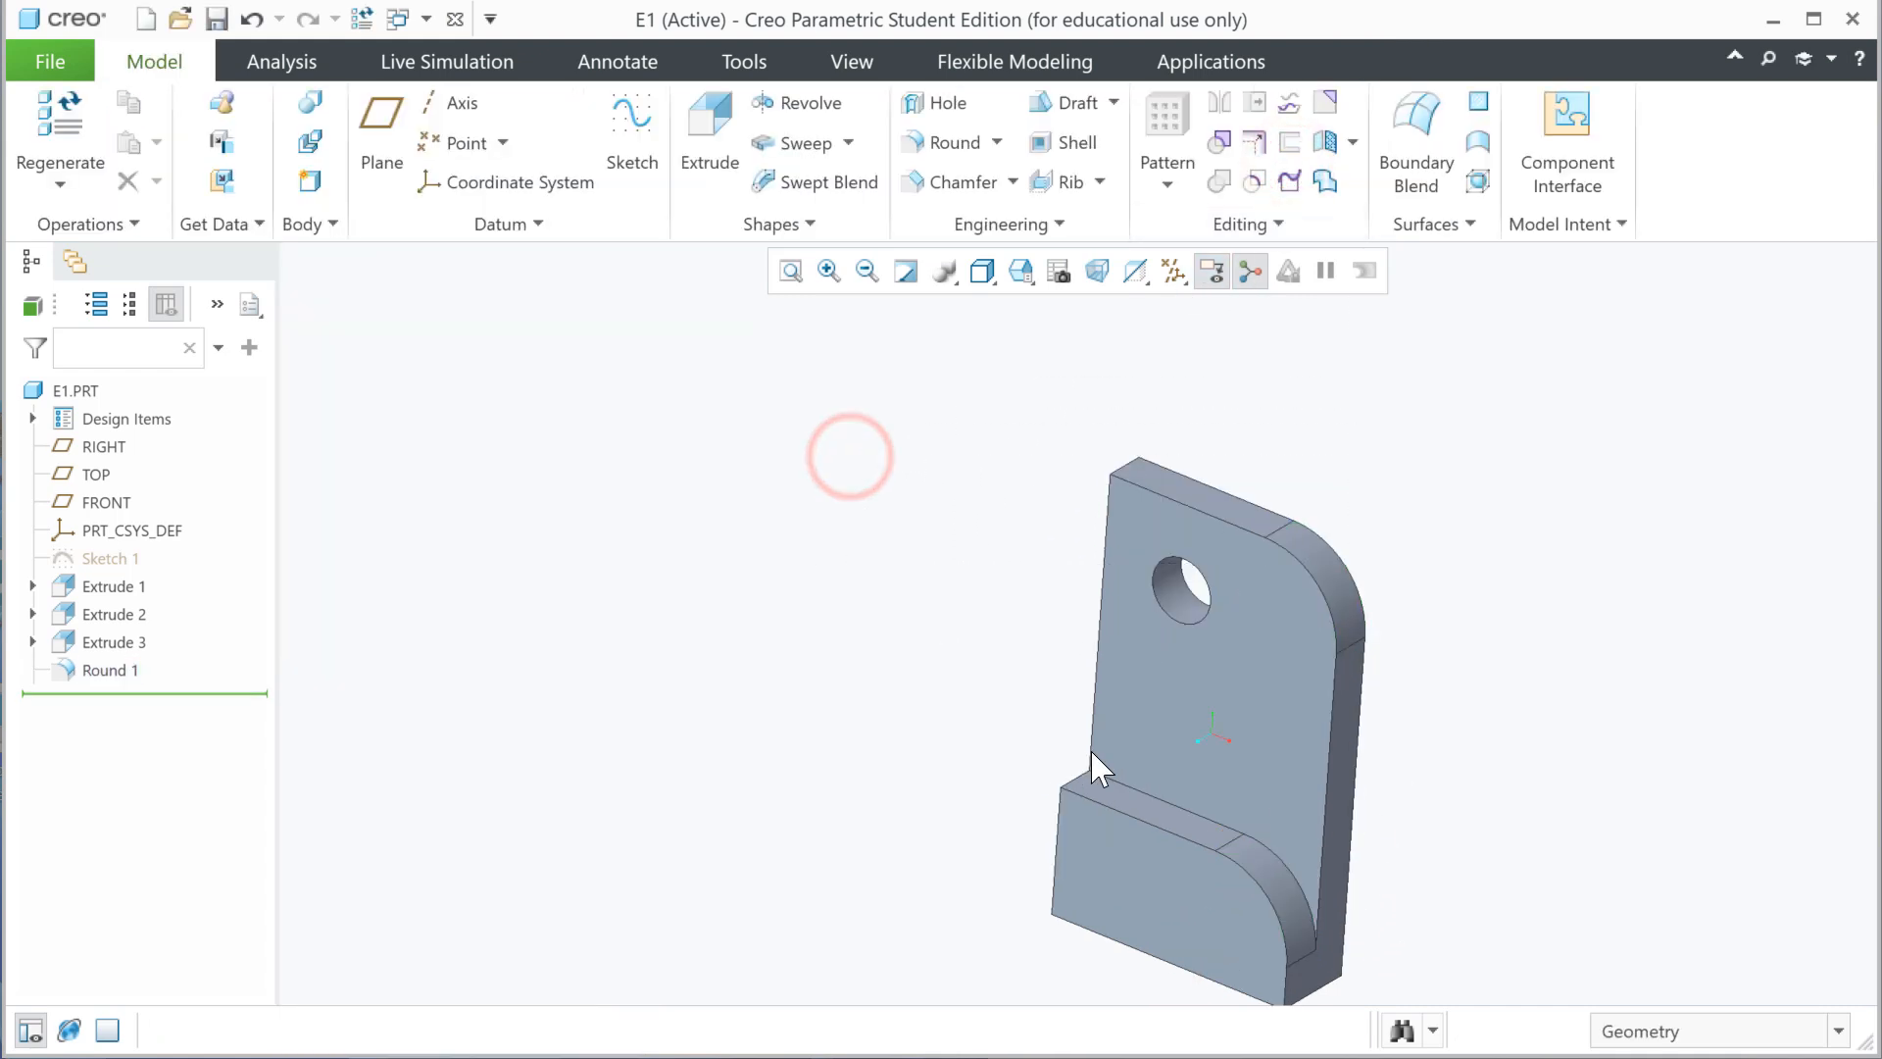
- Apply a D x D edge chamfer of 0.125 to the plate's front top edge chain, including the rounded corner
{"action": "left_click", "coordinate": [1013, 182]}
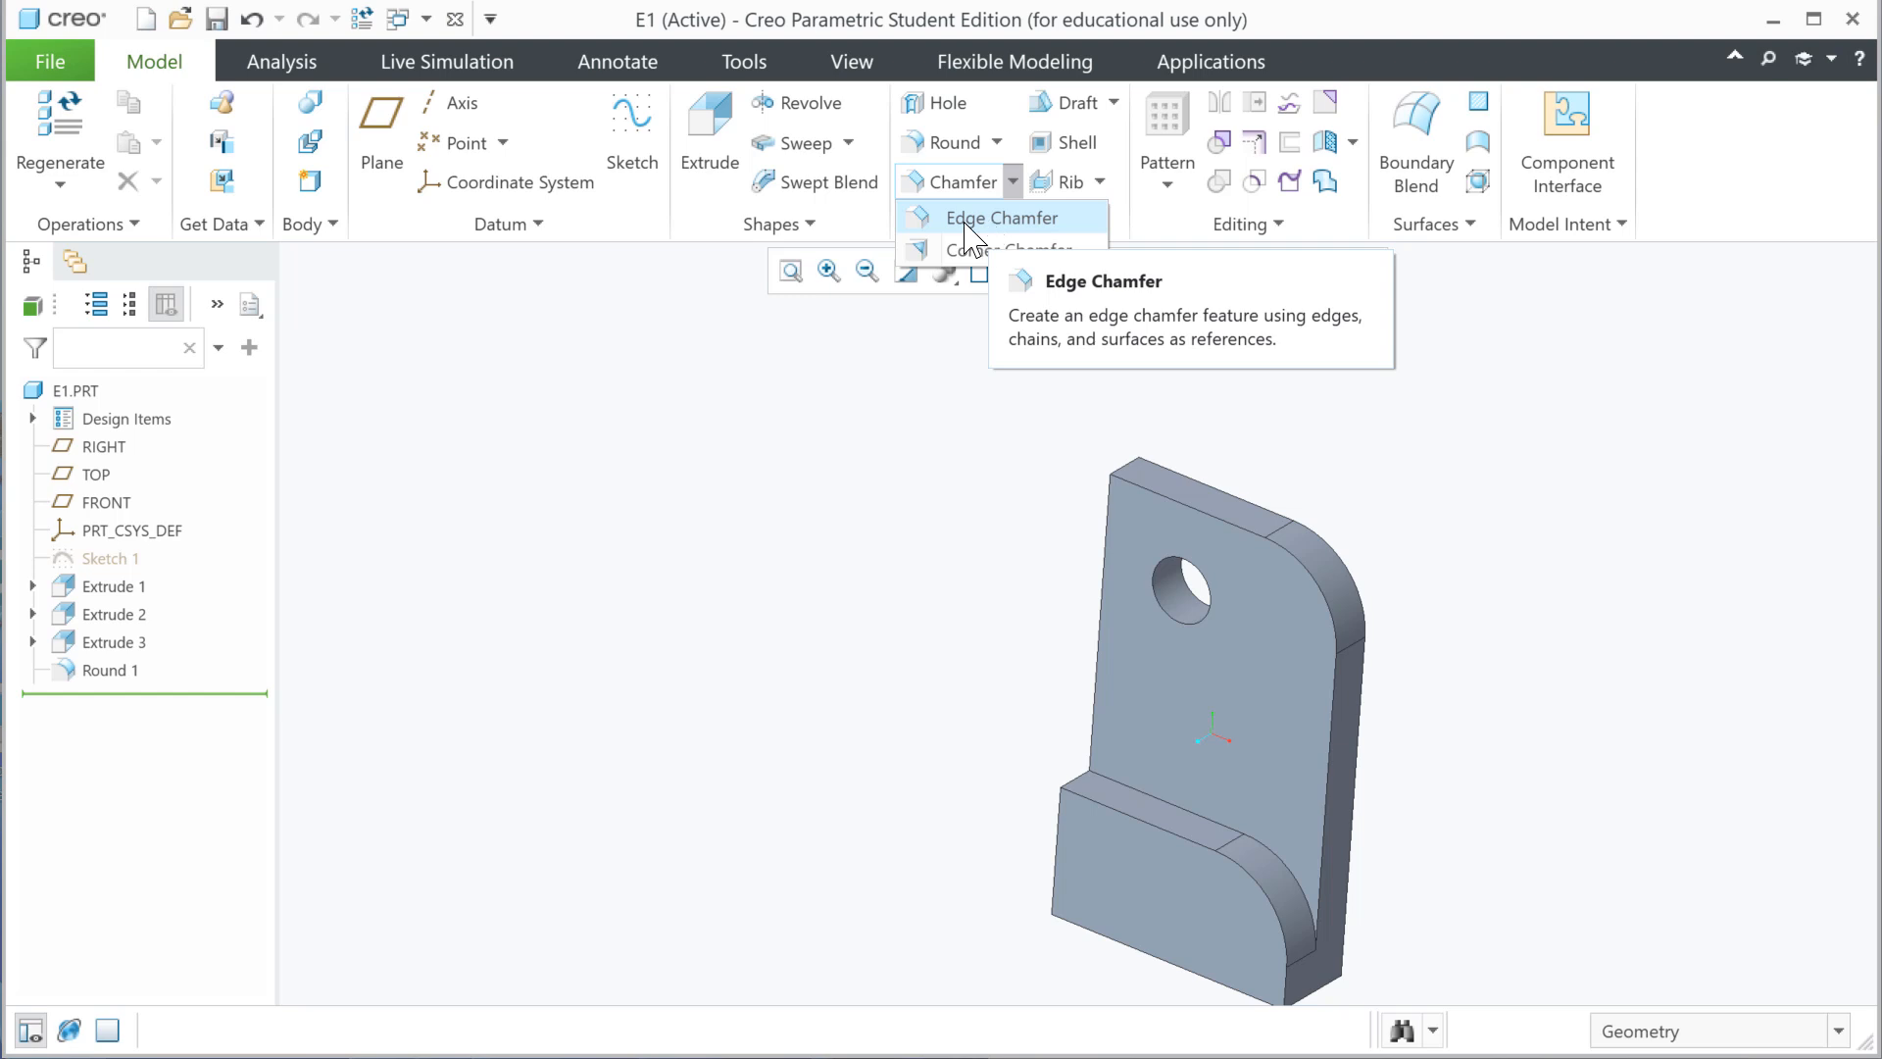
{"action": "left_click", "coordinate": [955, 220]}
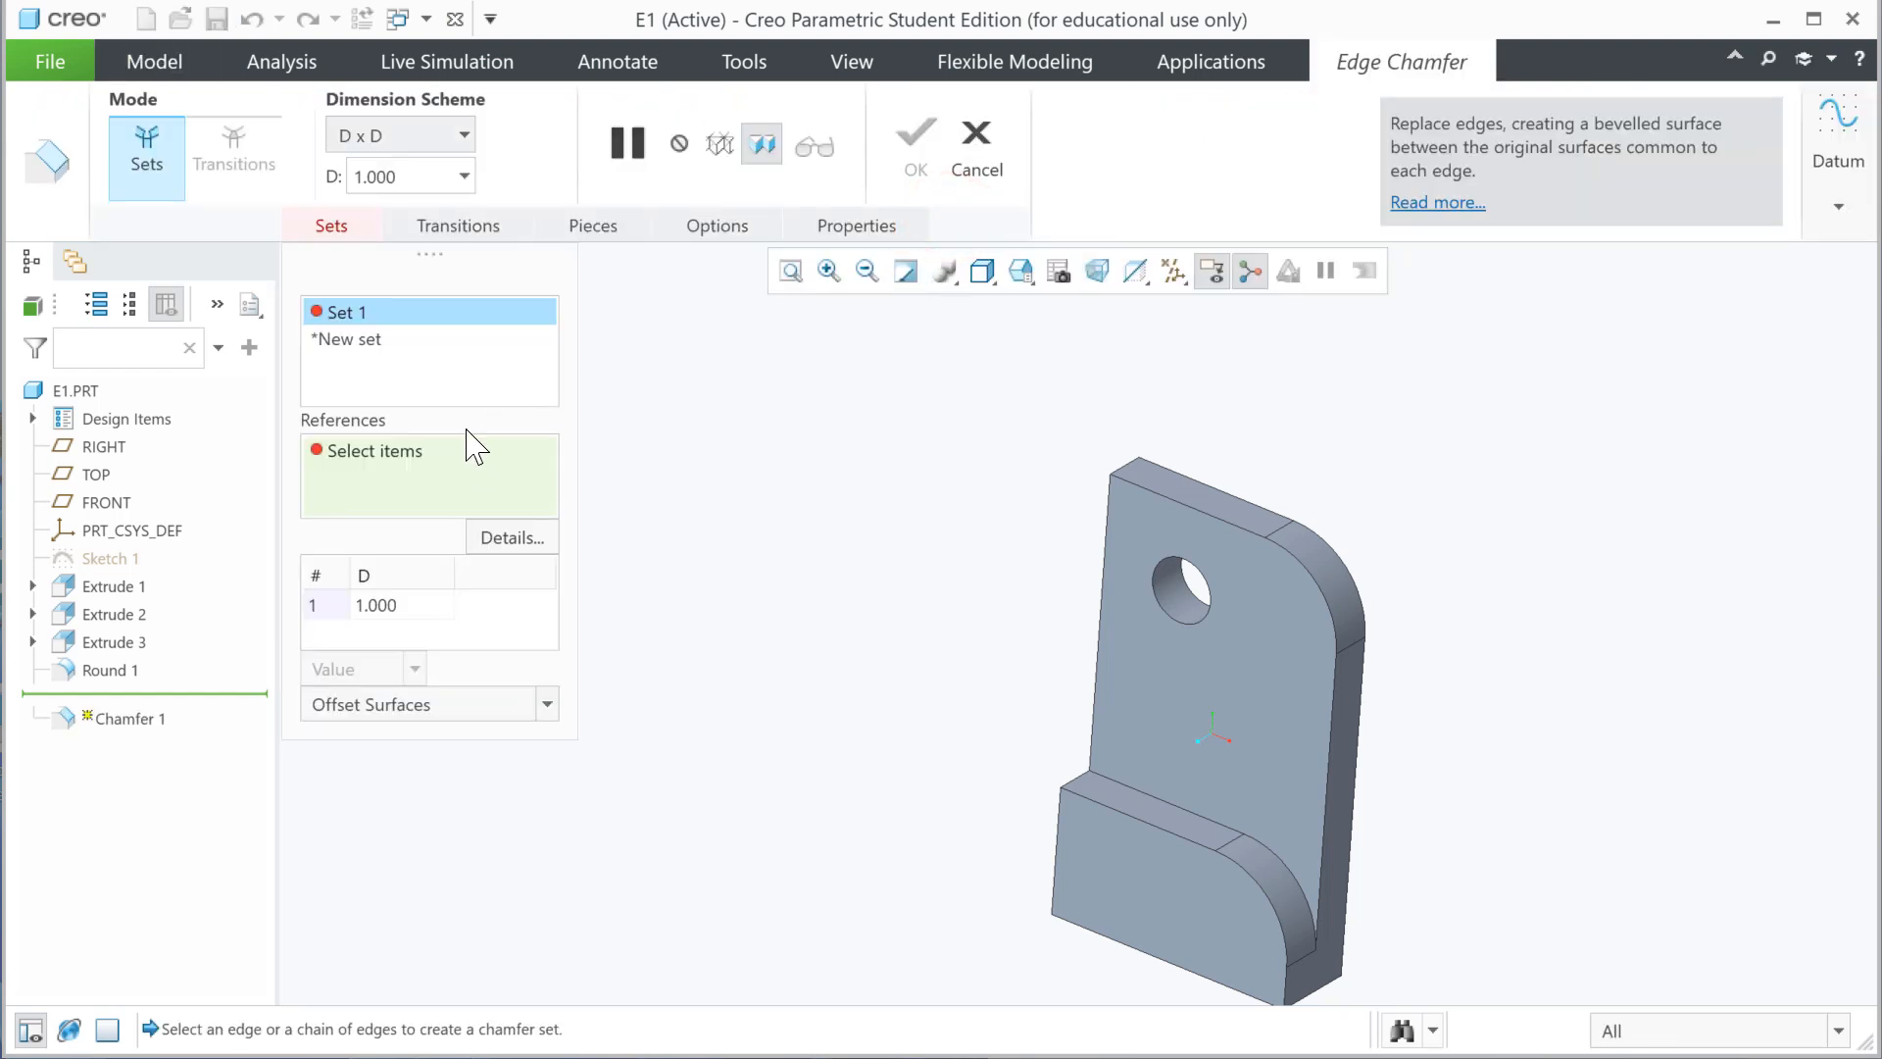
{"action": "left_click", "coordinate": [463, 136]}
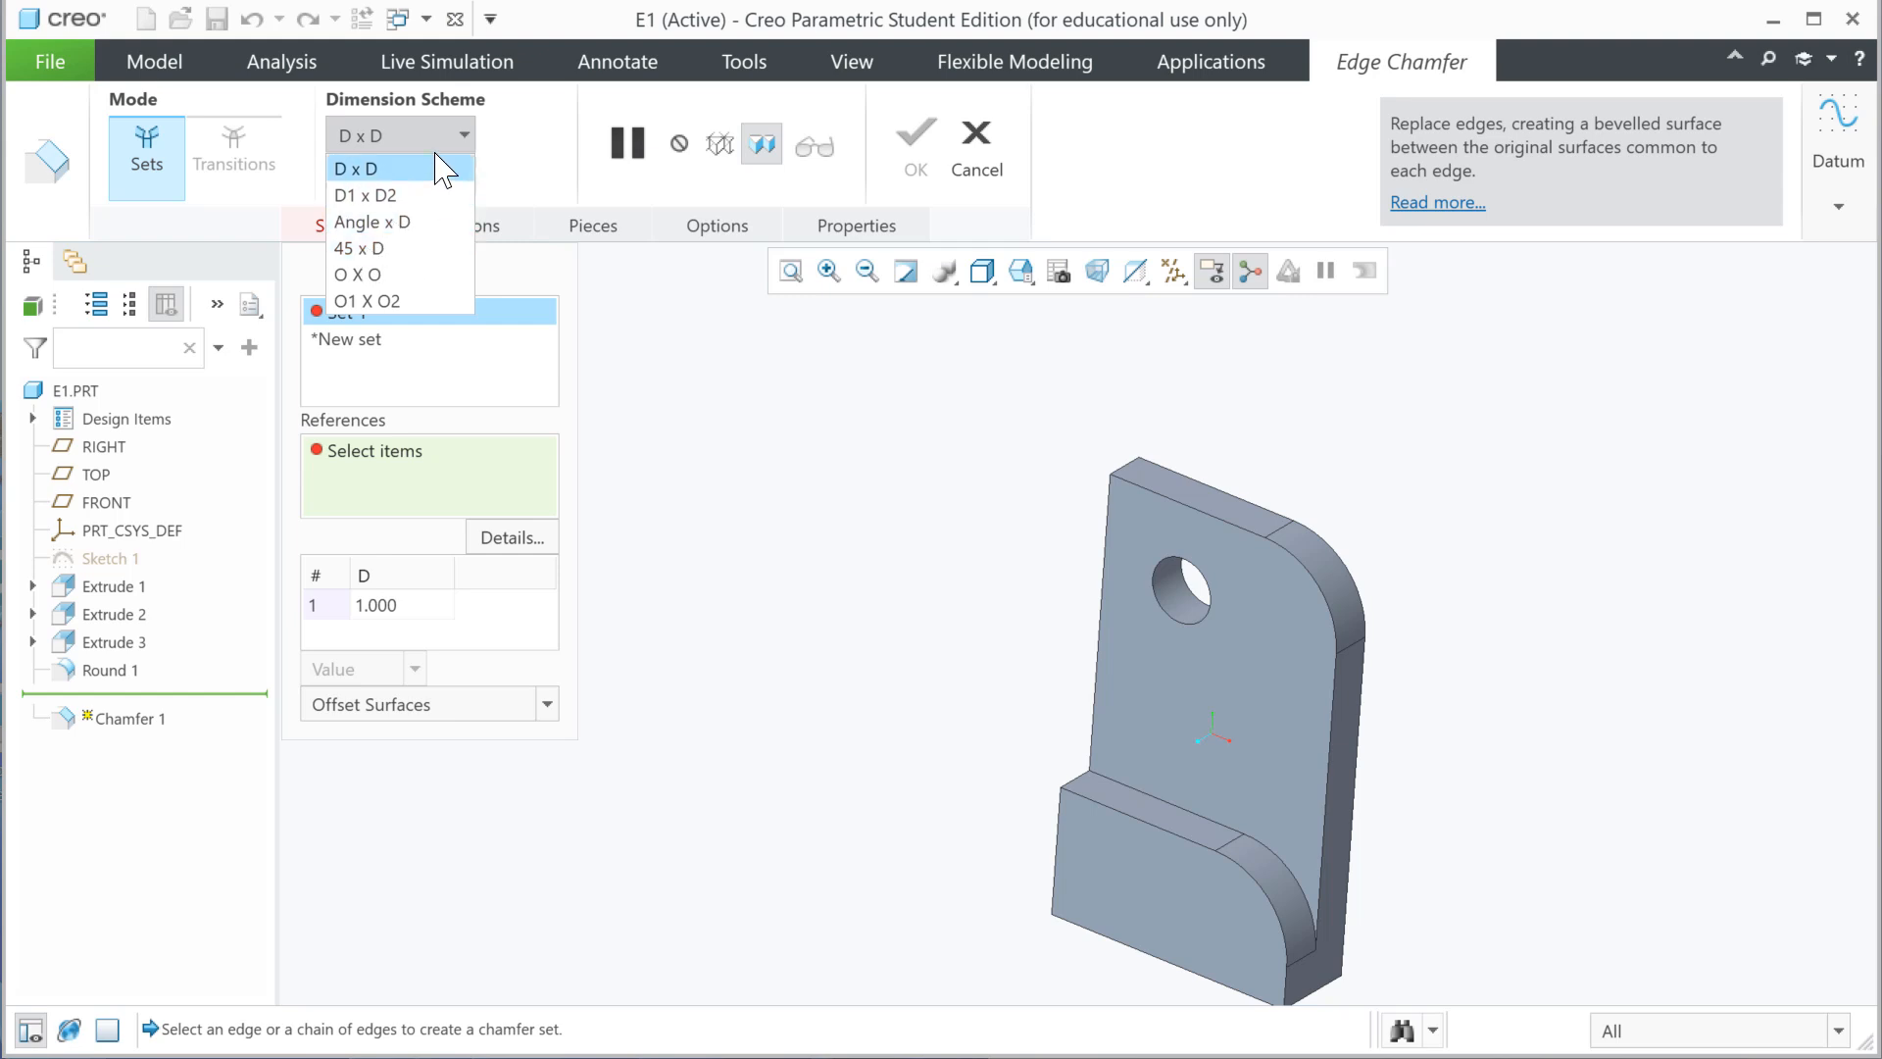
{"action": "left_click", "coordinate": [465, 135]}
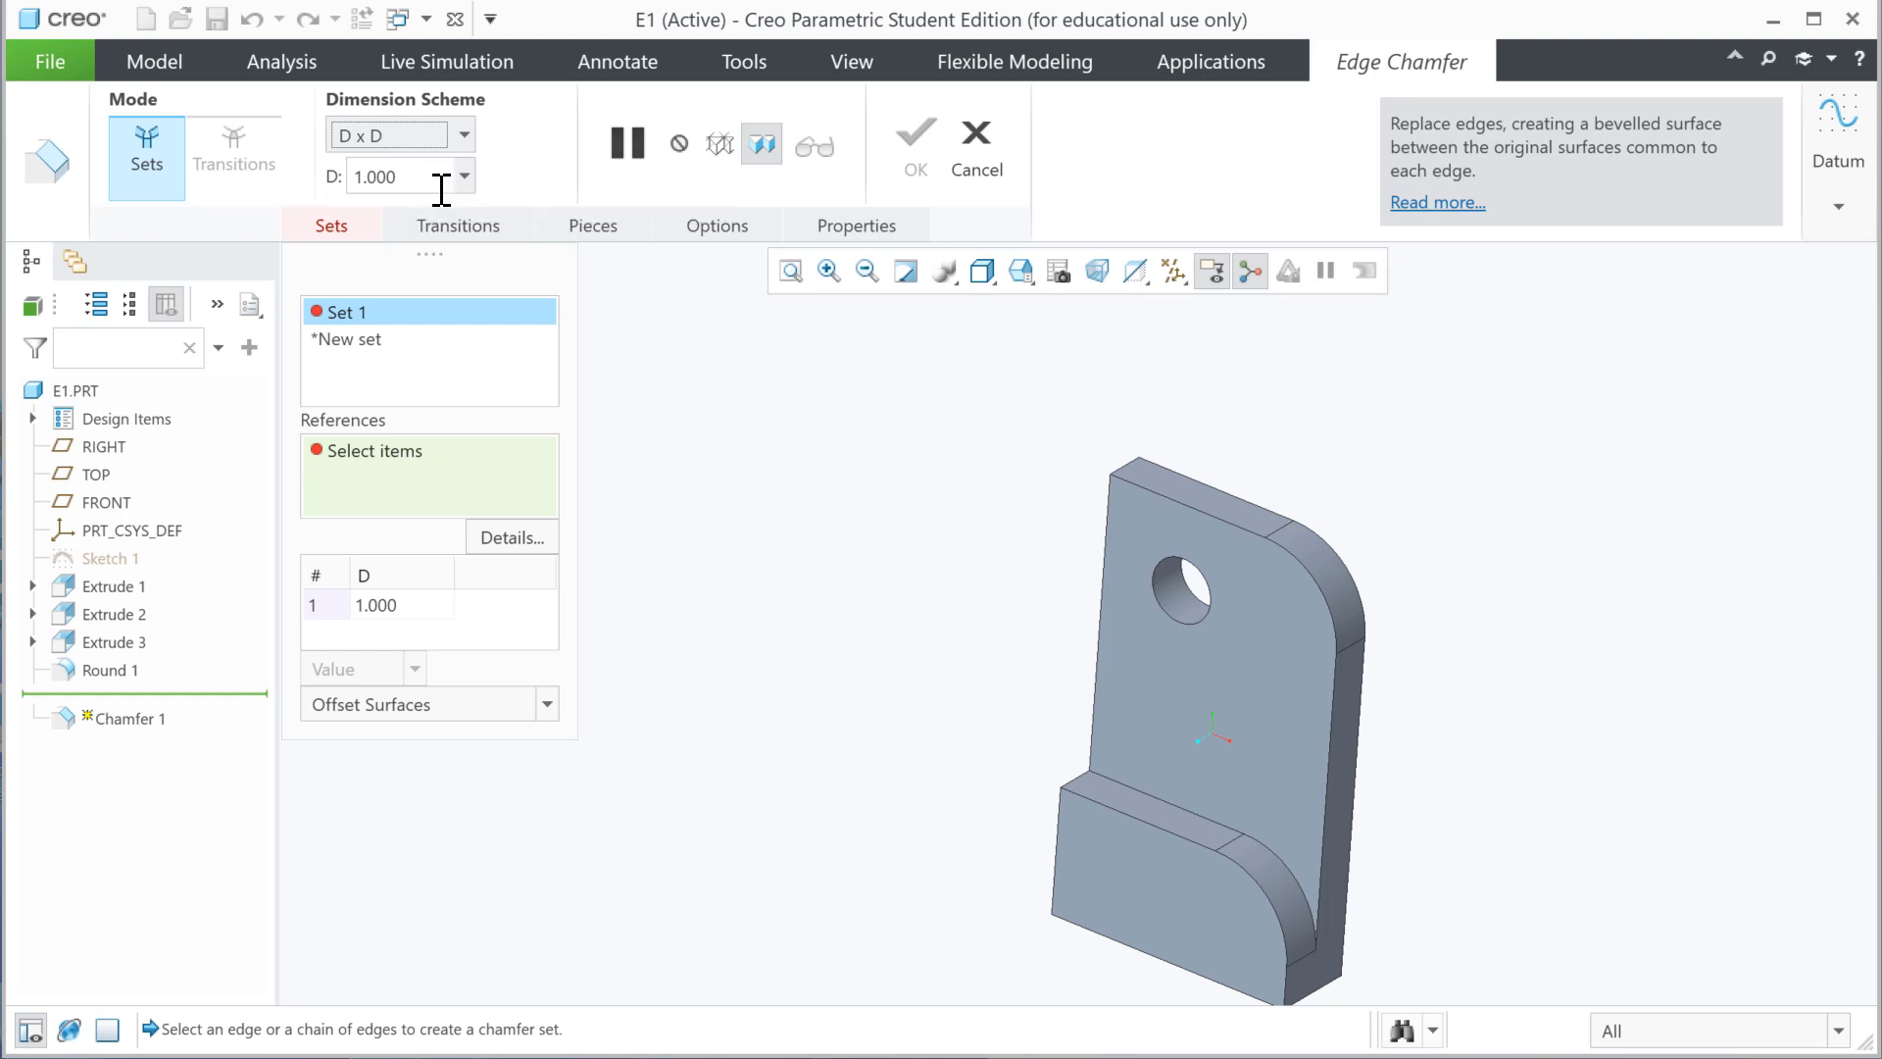
{"action": "double_click", "coordinate": [431, 178]}
{"action": "key", "text": "BackSpace"}
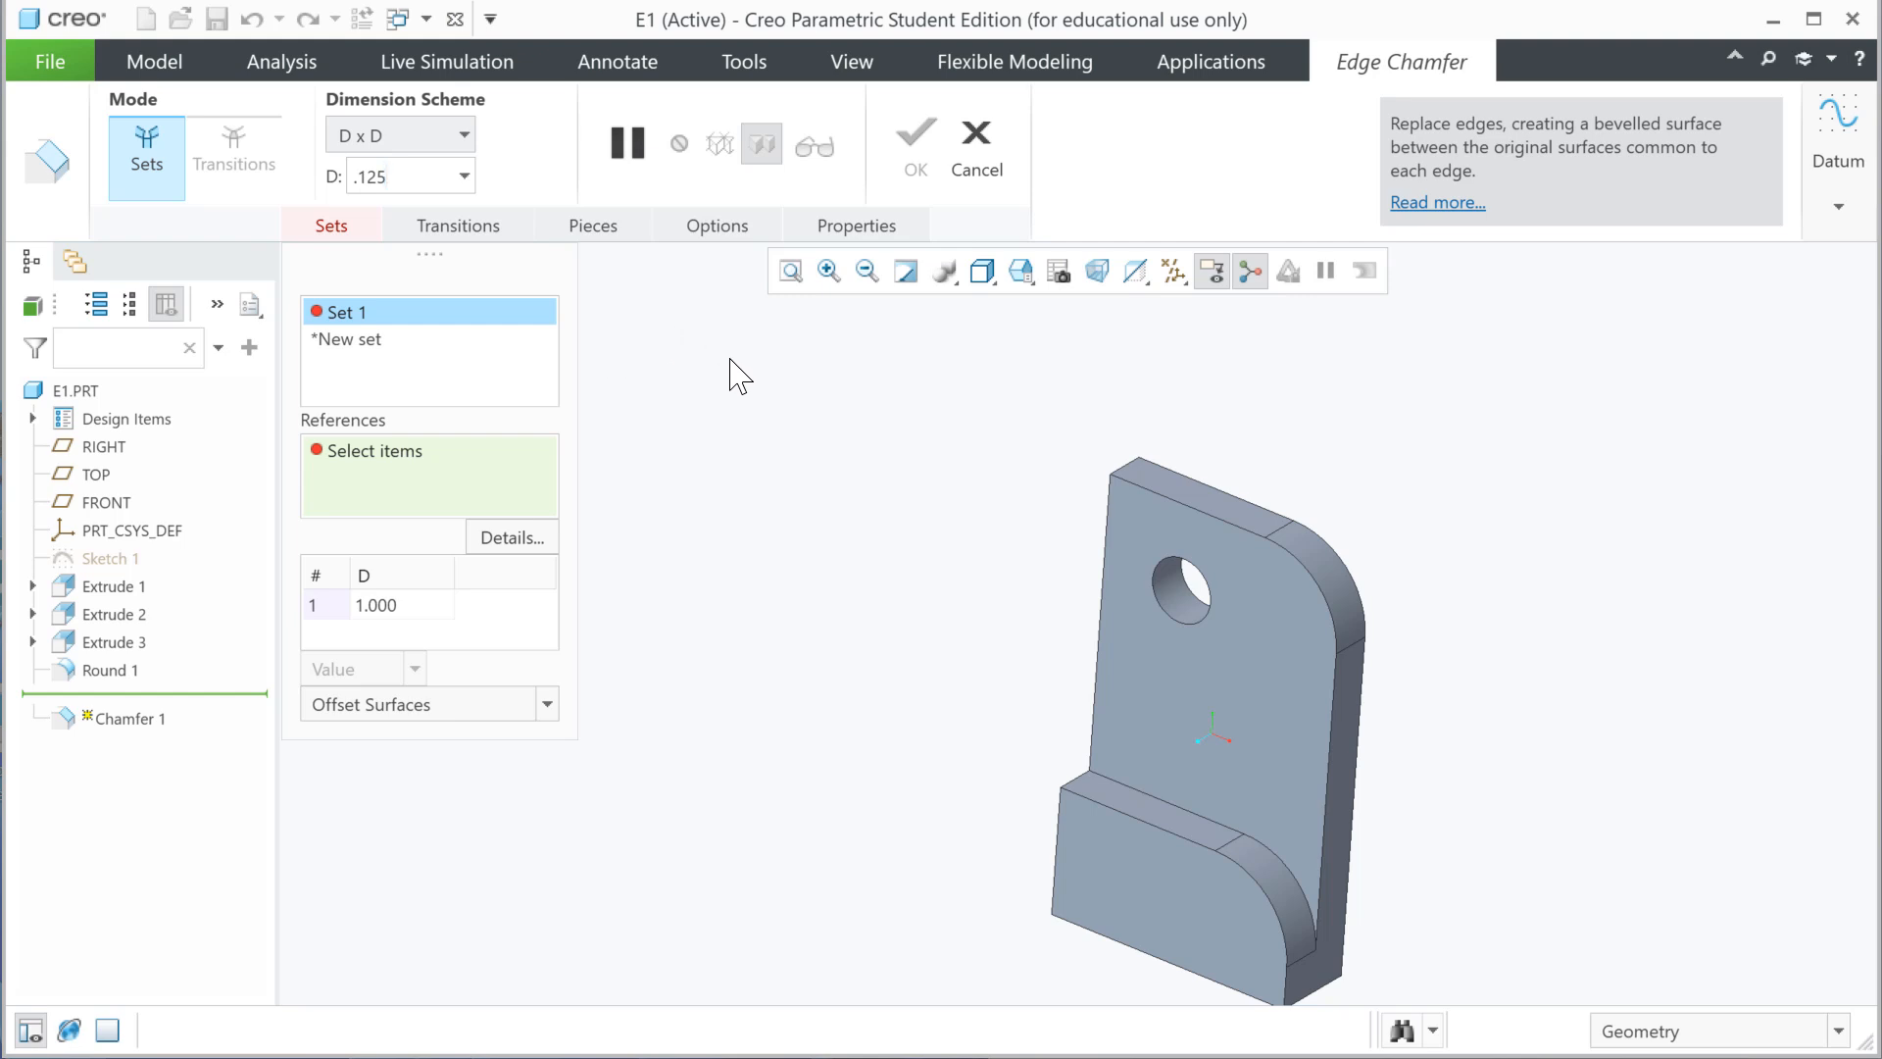
{"action": "left_click", "coordinate": [1214, 520]}
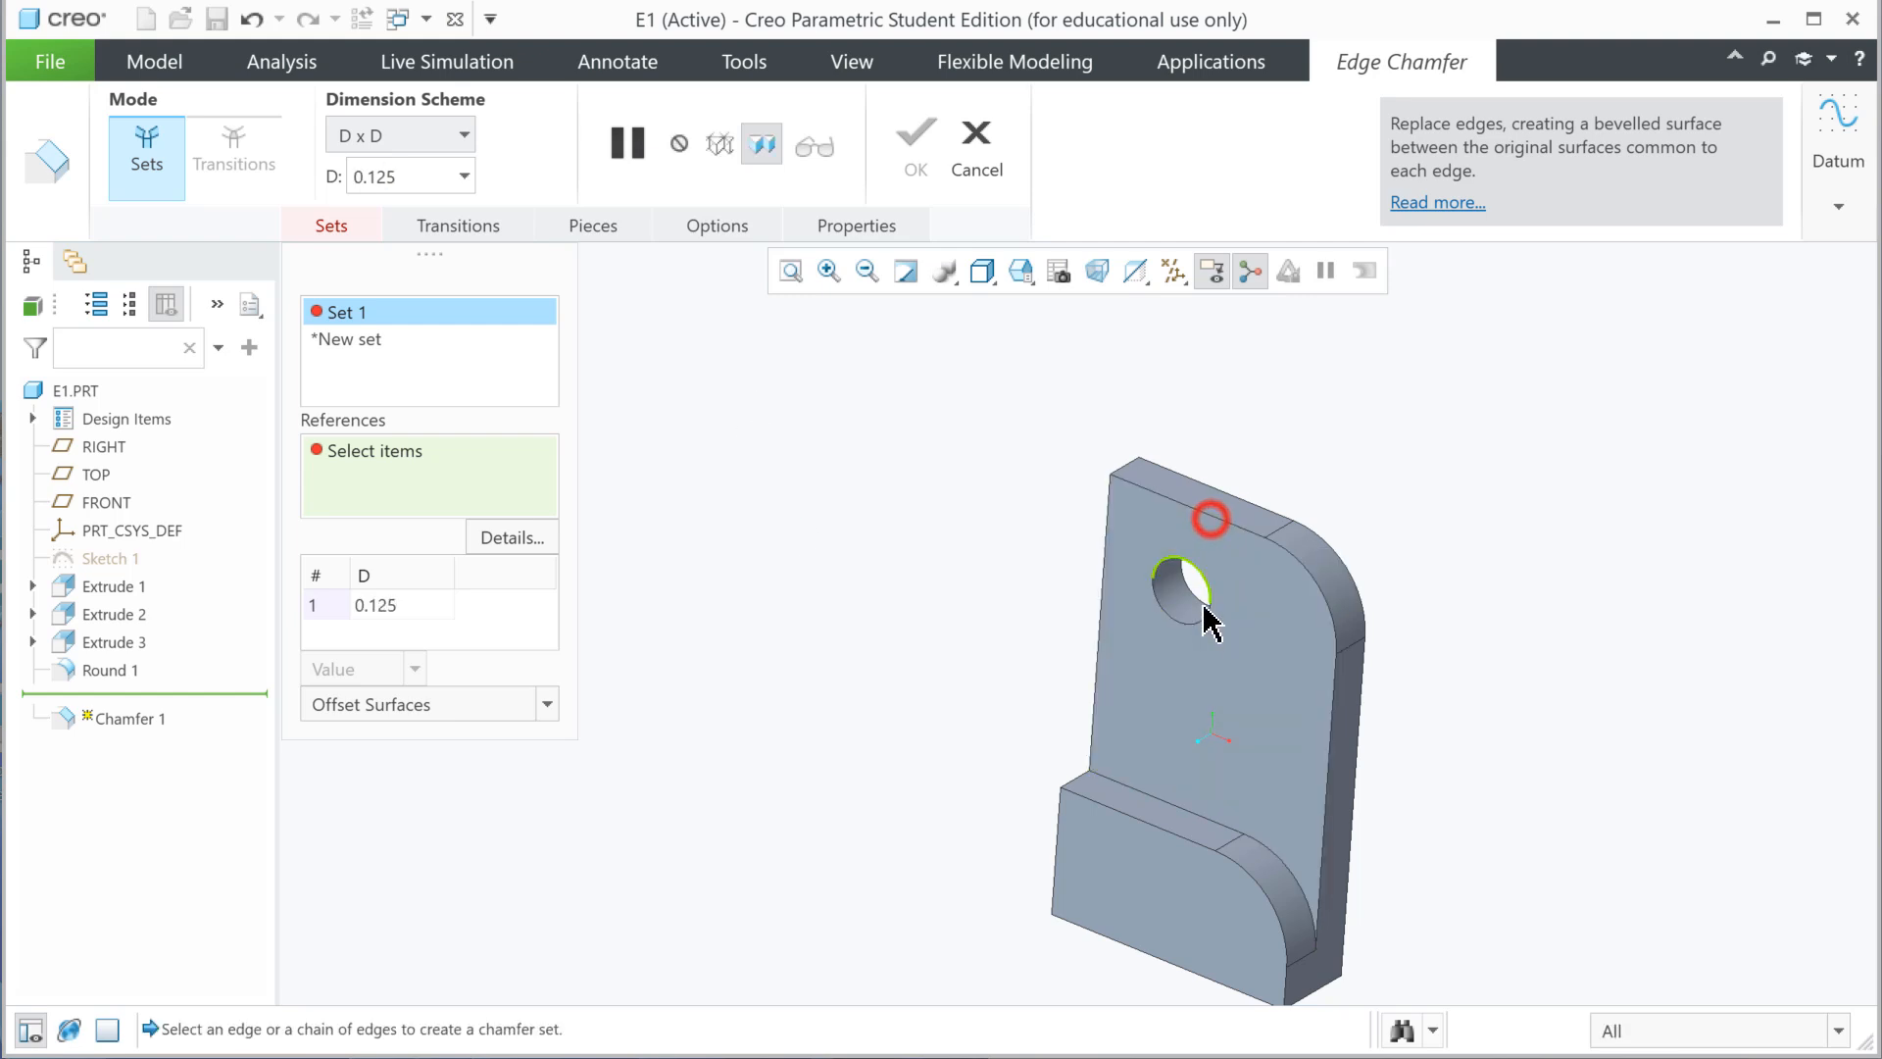
{"action": "left_click", "coordinate": [1227, 525]}
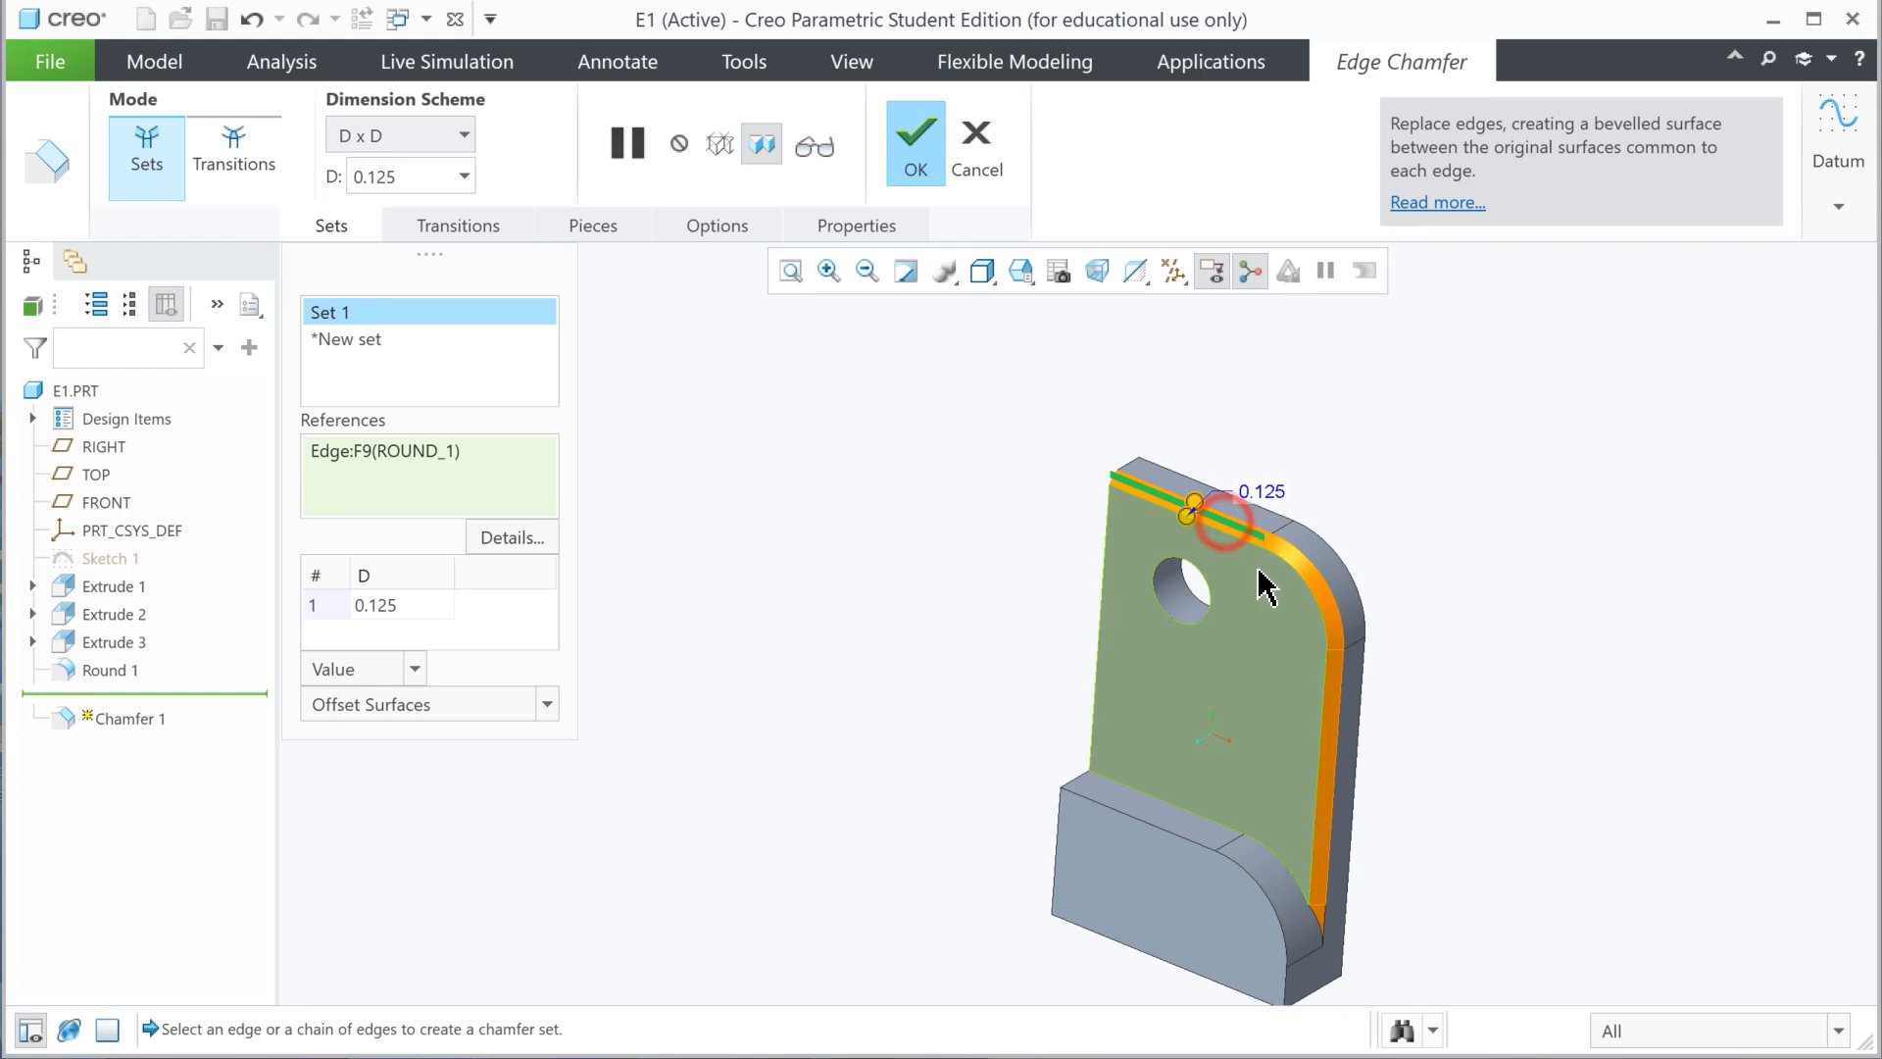
- Chamfer the step's front top edge chain by 0.125 as well and finish the chamfer feature
{"action": "left_click", "coordinate": [1147, 826]}
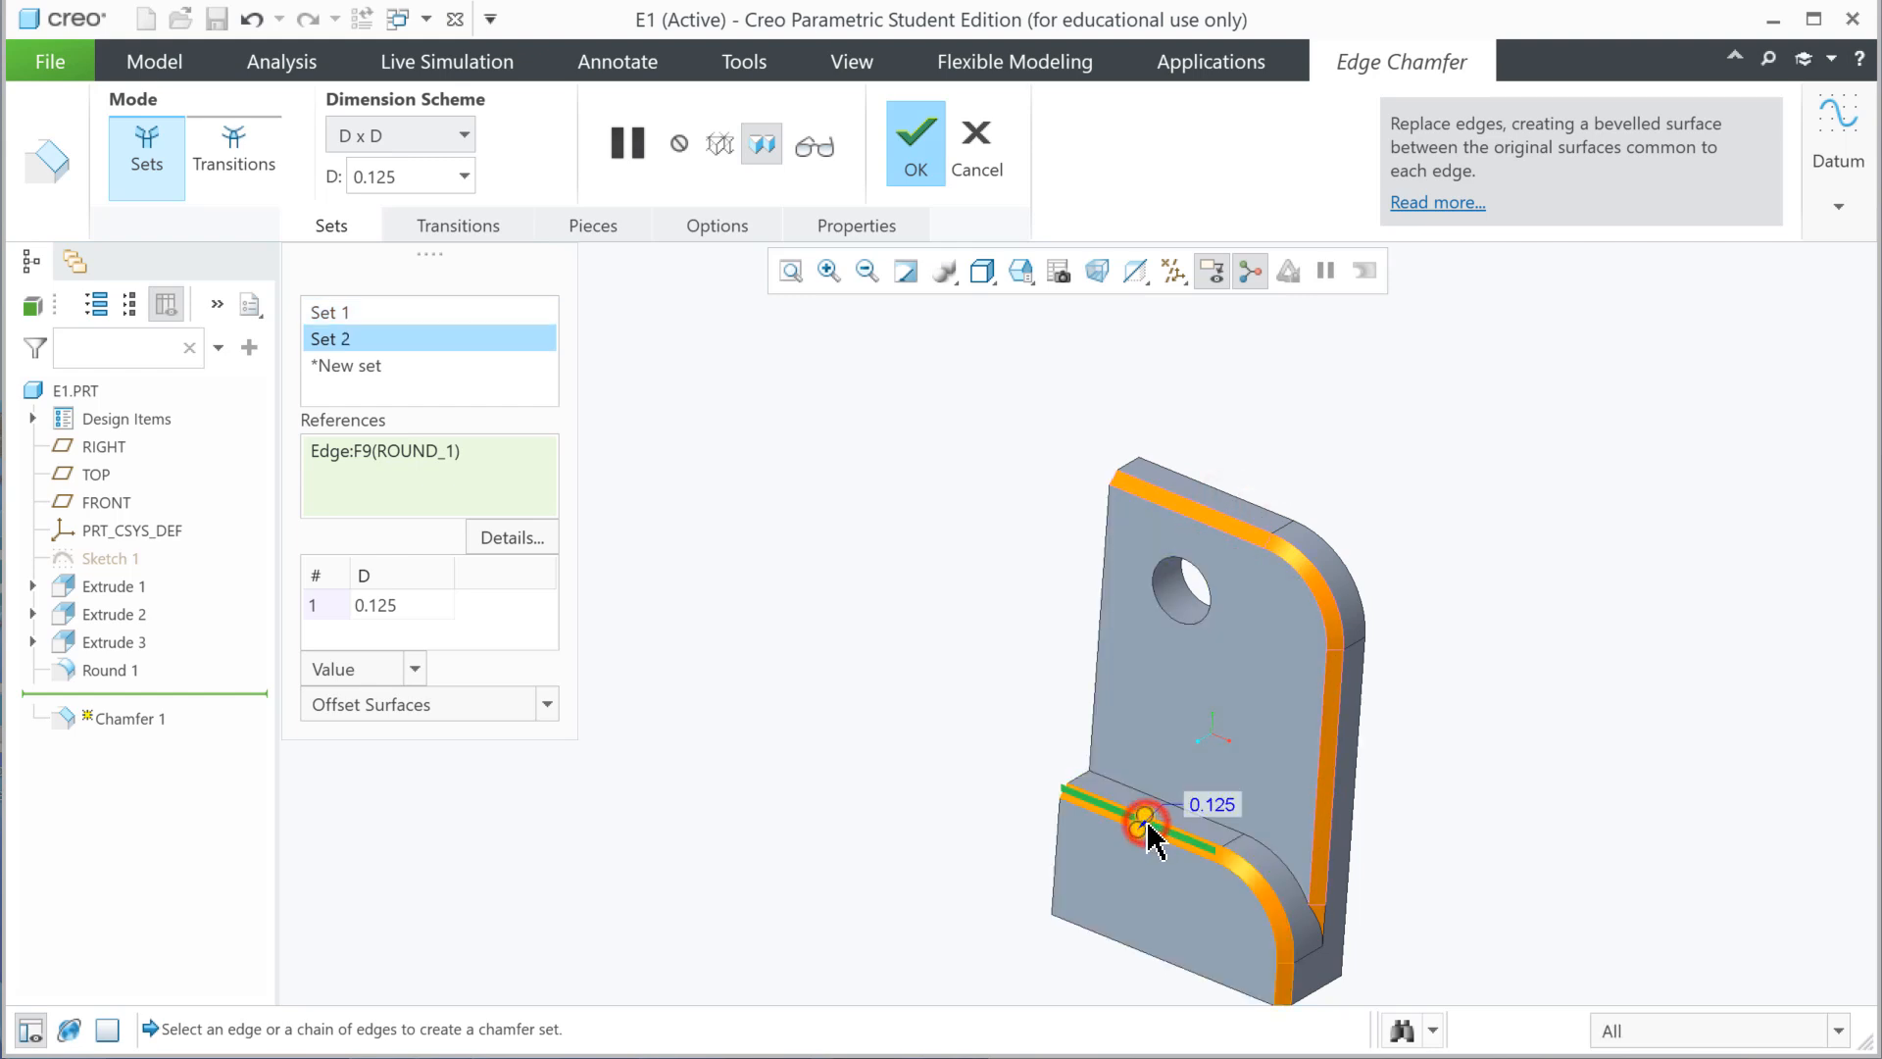
{"action": "scroll", "coordinate": [1381, 868], "scroll_direction": "down", "scroll_amount": 2}
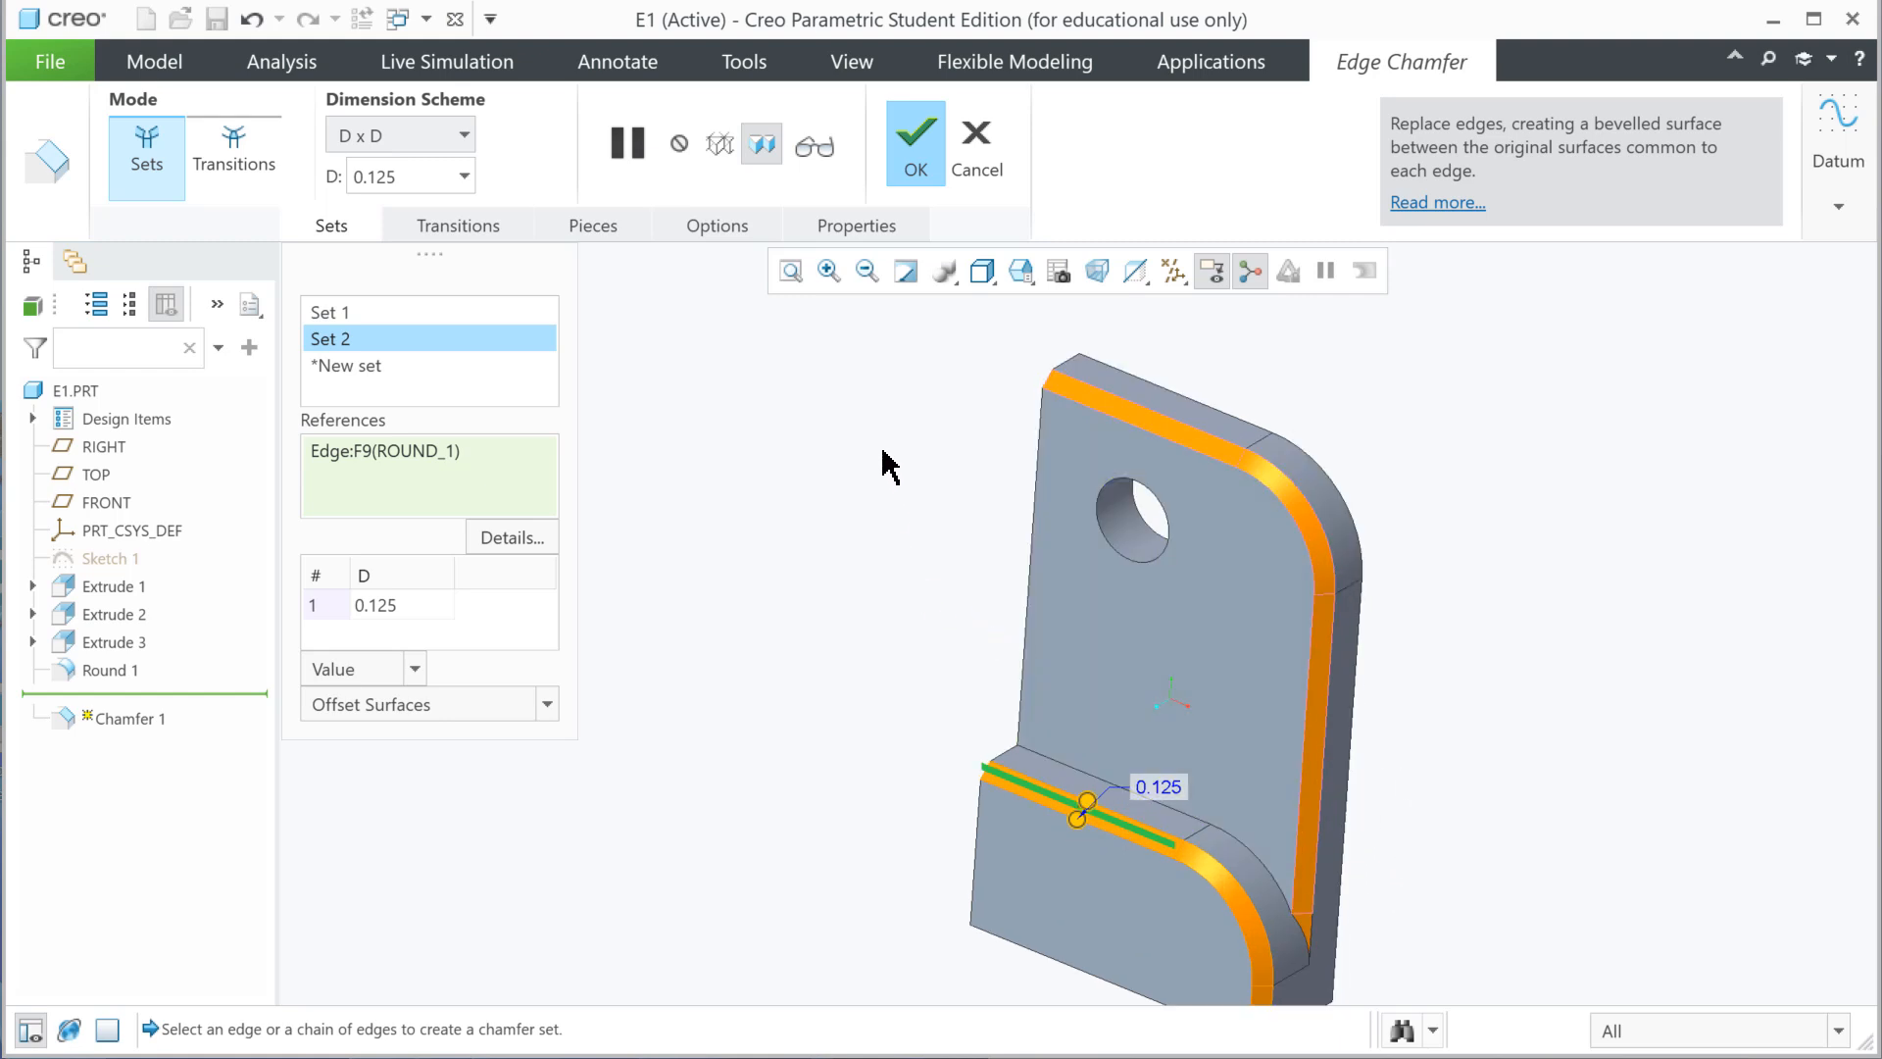
{"action": "left_click", "coordinate": [916, 147]}
- Start a Shell with a wall thickness of 0.06, removing the plate's large flat back face
{"action": "left_click_drag", "start_coordinate": [1170, 428], "coordinate": [806, 560]}
{"action": "mouse_move", "coordinate": [1210, 639]}
{"action": "middle_mouse_down"}
{"action": "mouse_move", "coordinate": [961, 496]}
{"action": "mouse_move", "coordinate": [951, 512]}
{"action": "middle_mouse_up"}
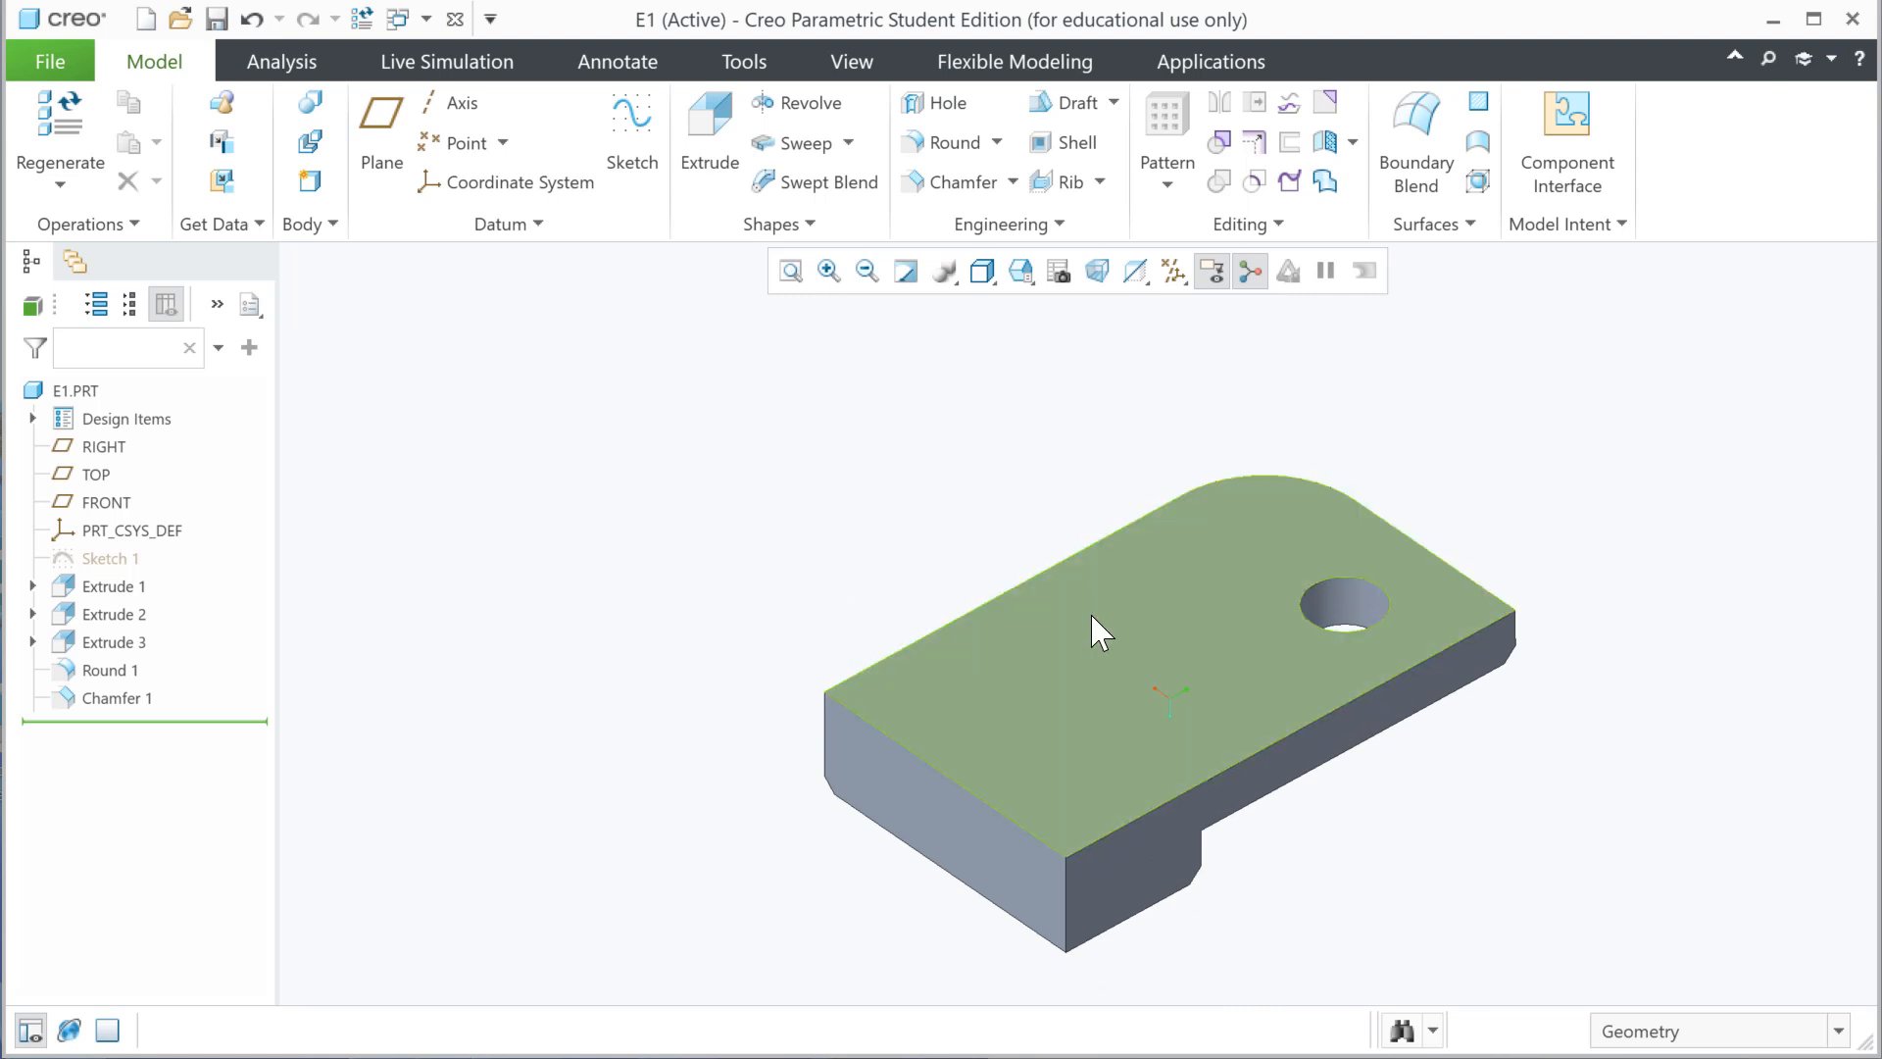
{"action": "mouse_move", "coordinate": [1127, 768]}
{"action": "middle_mouse_down"}
{"action": "mouse_move", "coordinate": [1147, 711]}
{"action": "mouse_move", "coordinate": [1214, 826]}
{"action": "middle_mouse_up"}
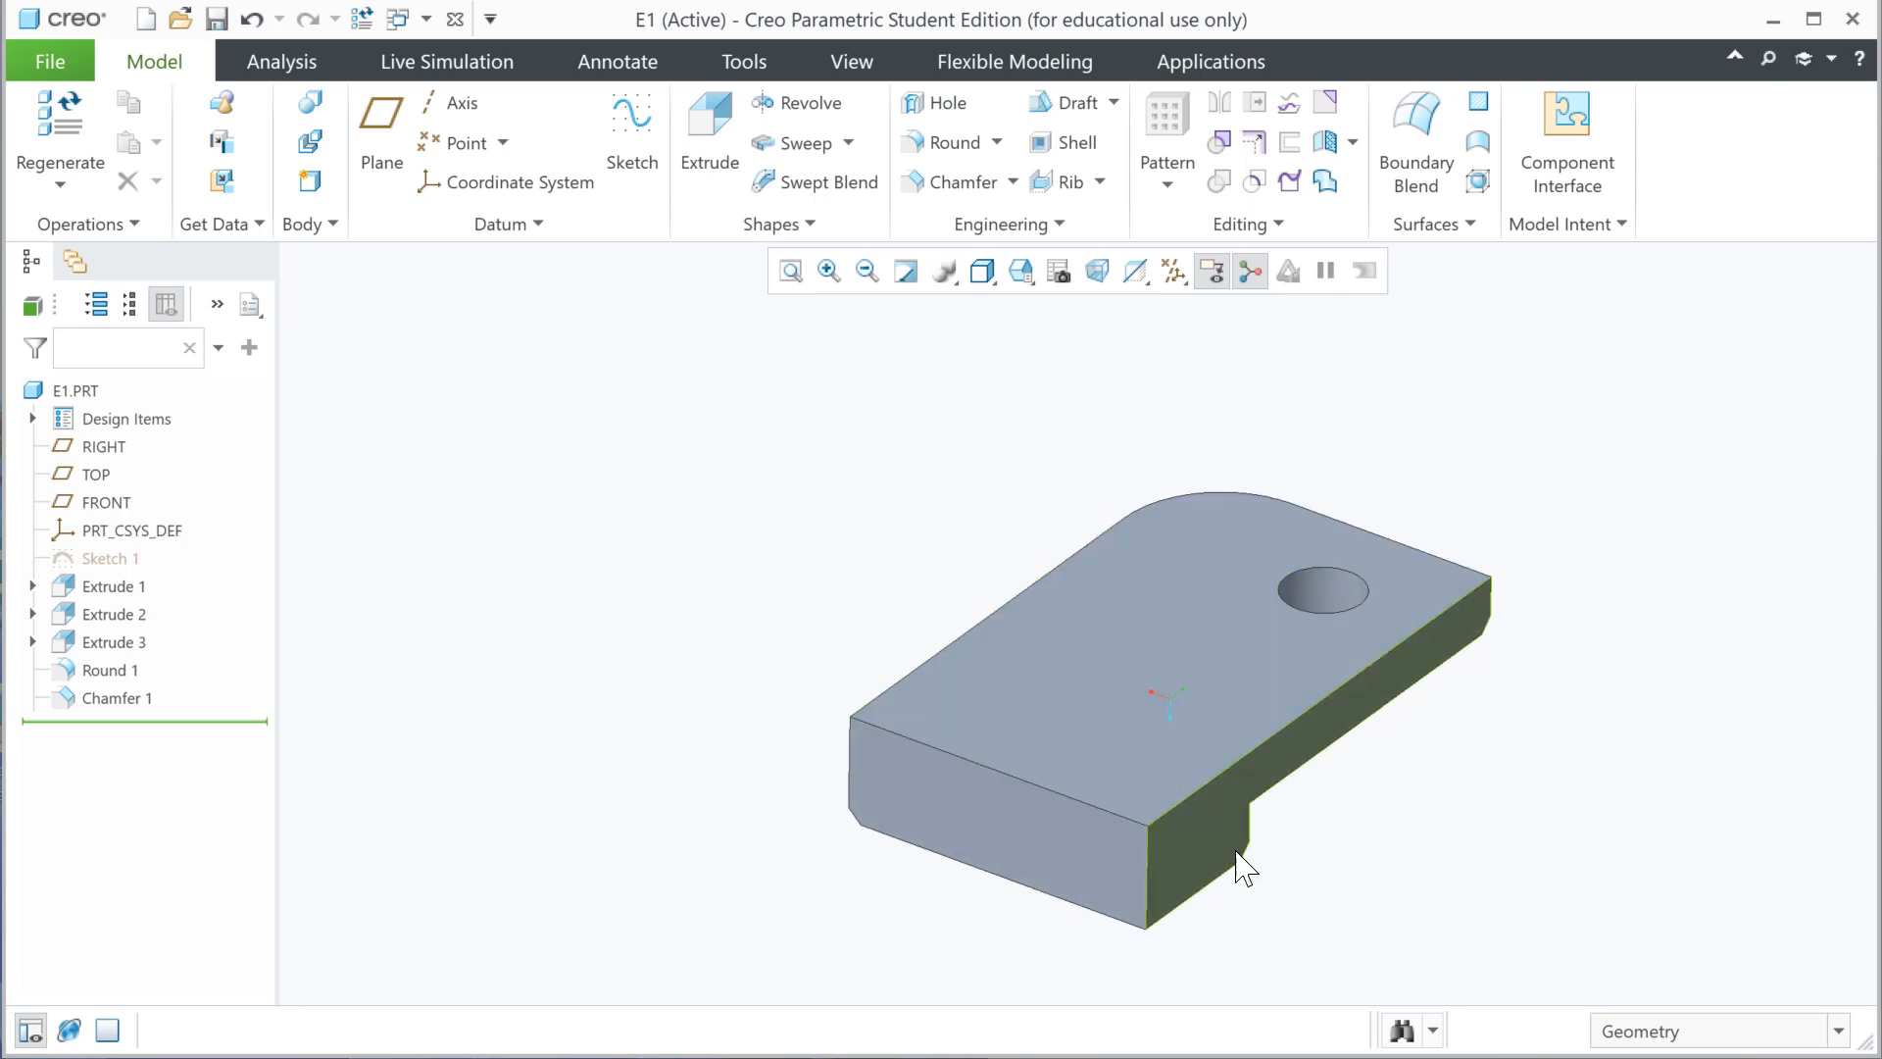
{"action": "scroll", "coordinate": [1214, 826], "scroll_direction": "down", "scroll_amount": 2}
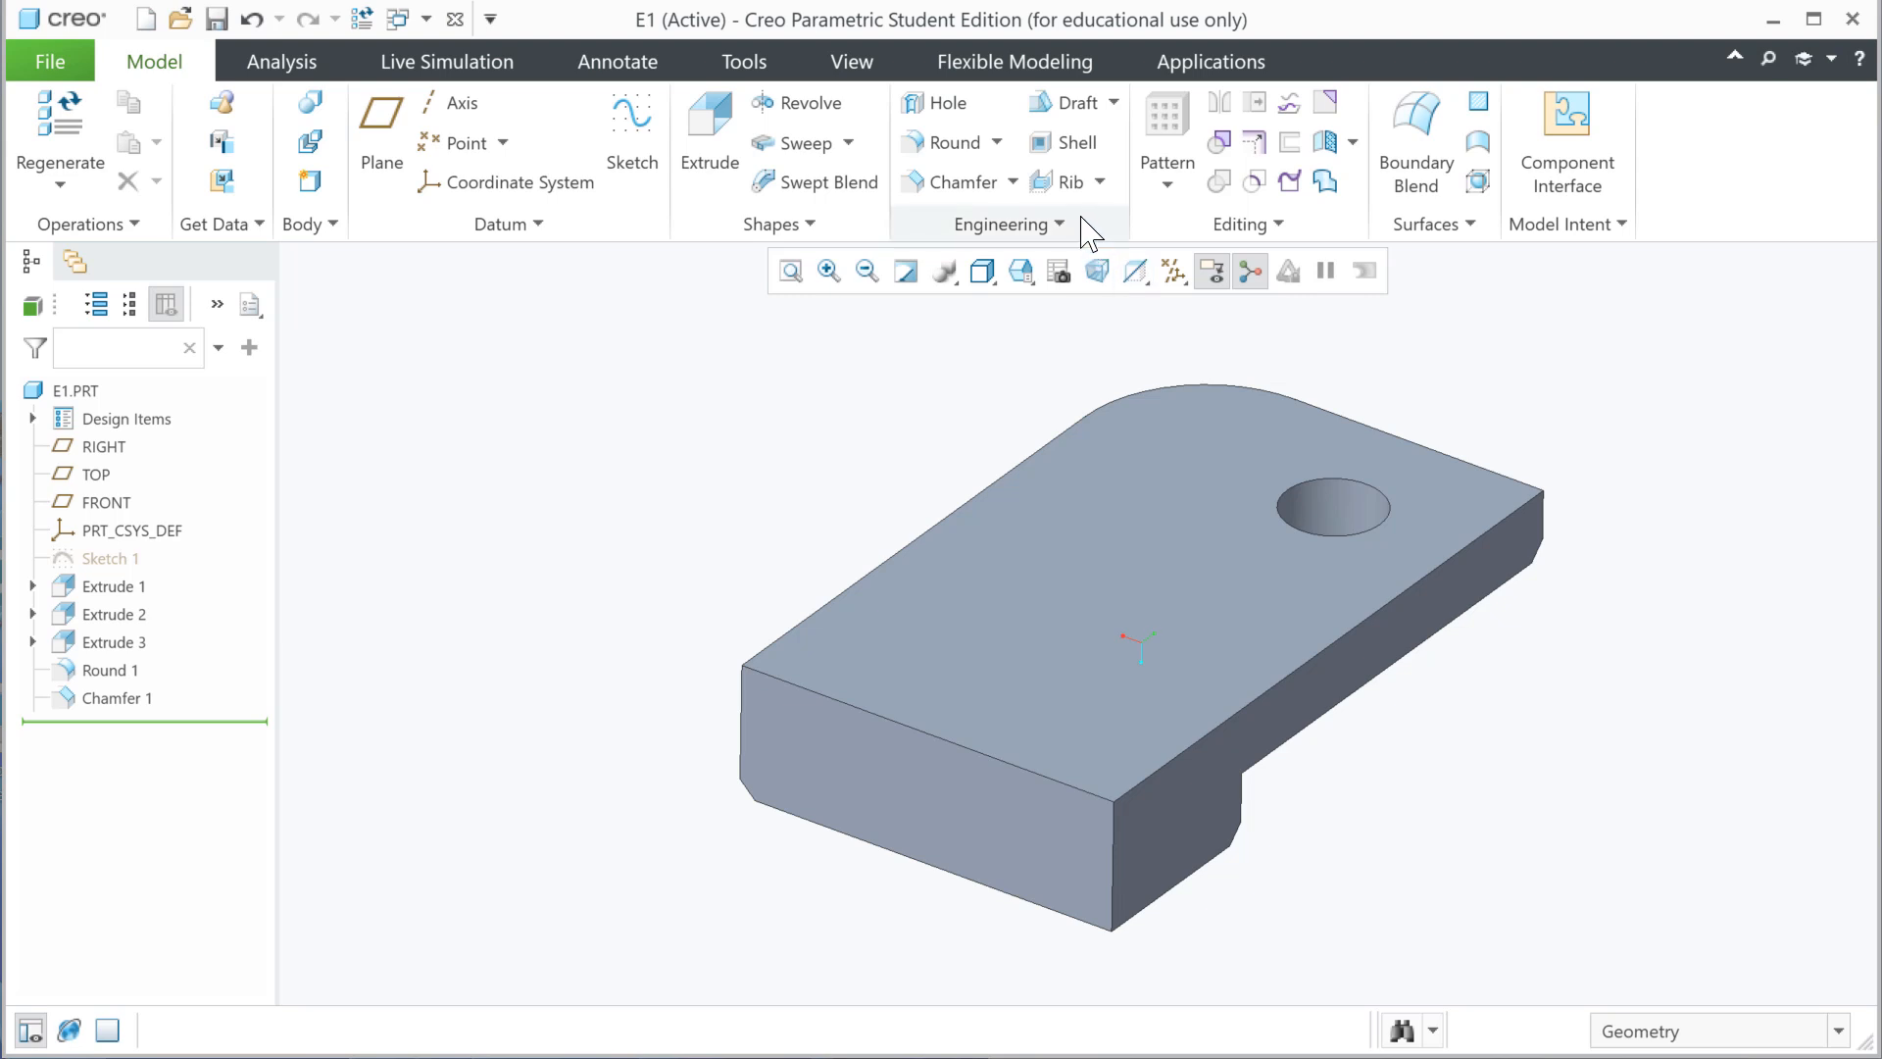
{"action": "left_click", "coordinate": [1049, 145]}
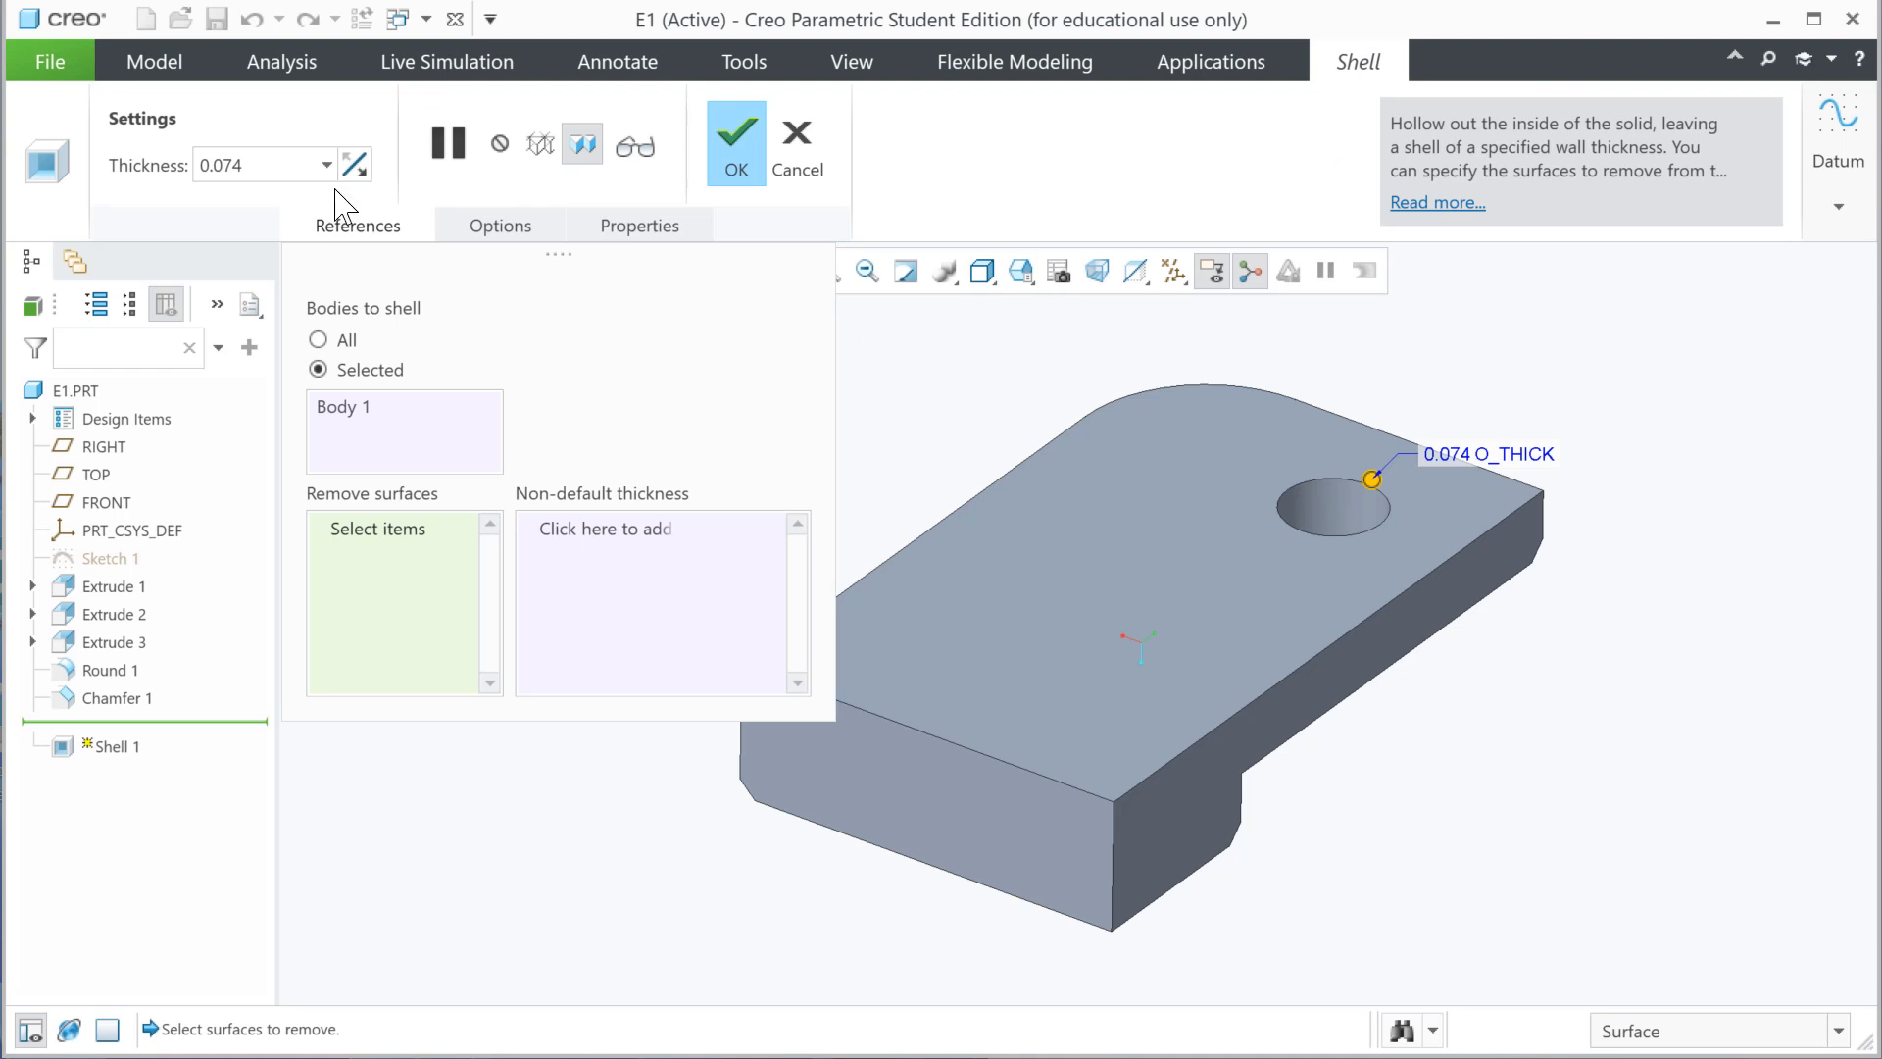
{"action": "left_click_drag", "start_coordinate": [268, 163], "coordinate": [194, 163]}
{"action": "key", "text": "BackSpace"}
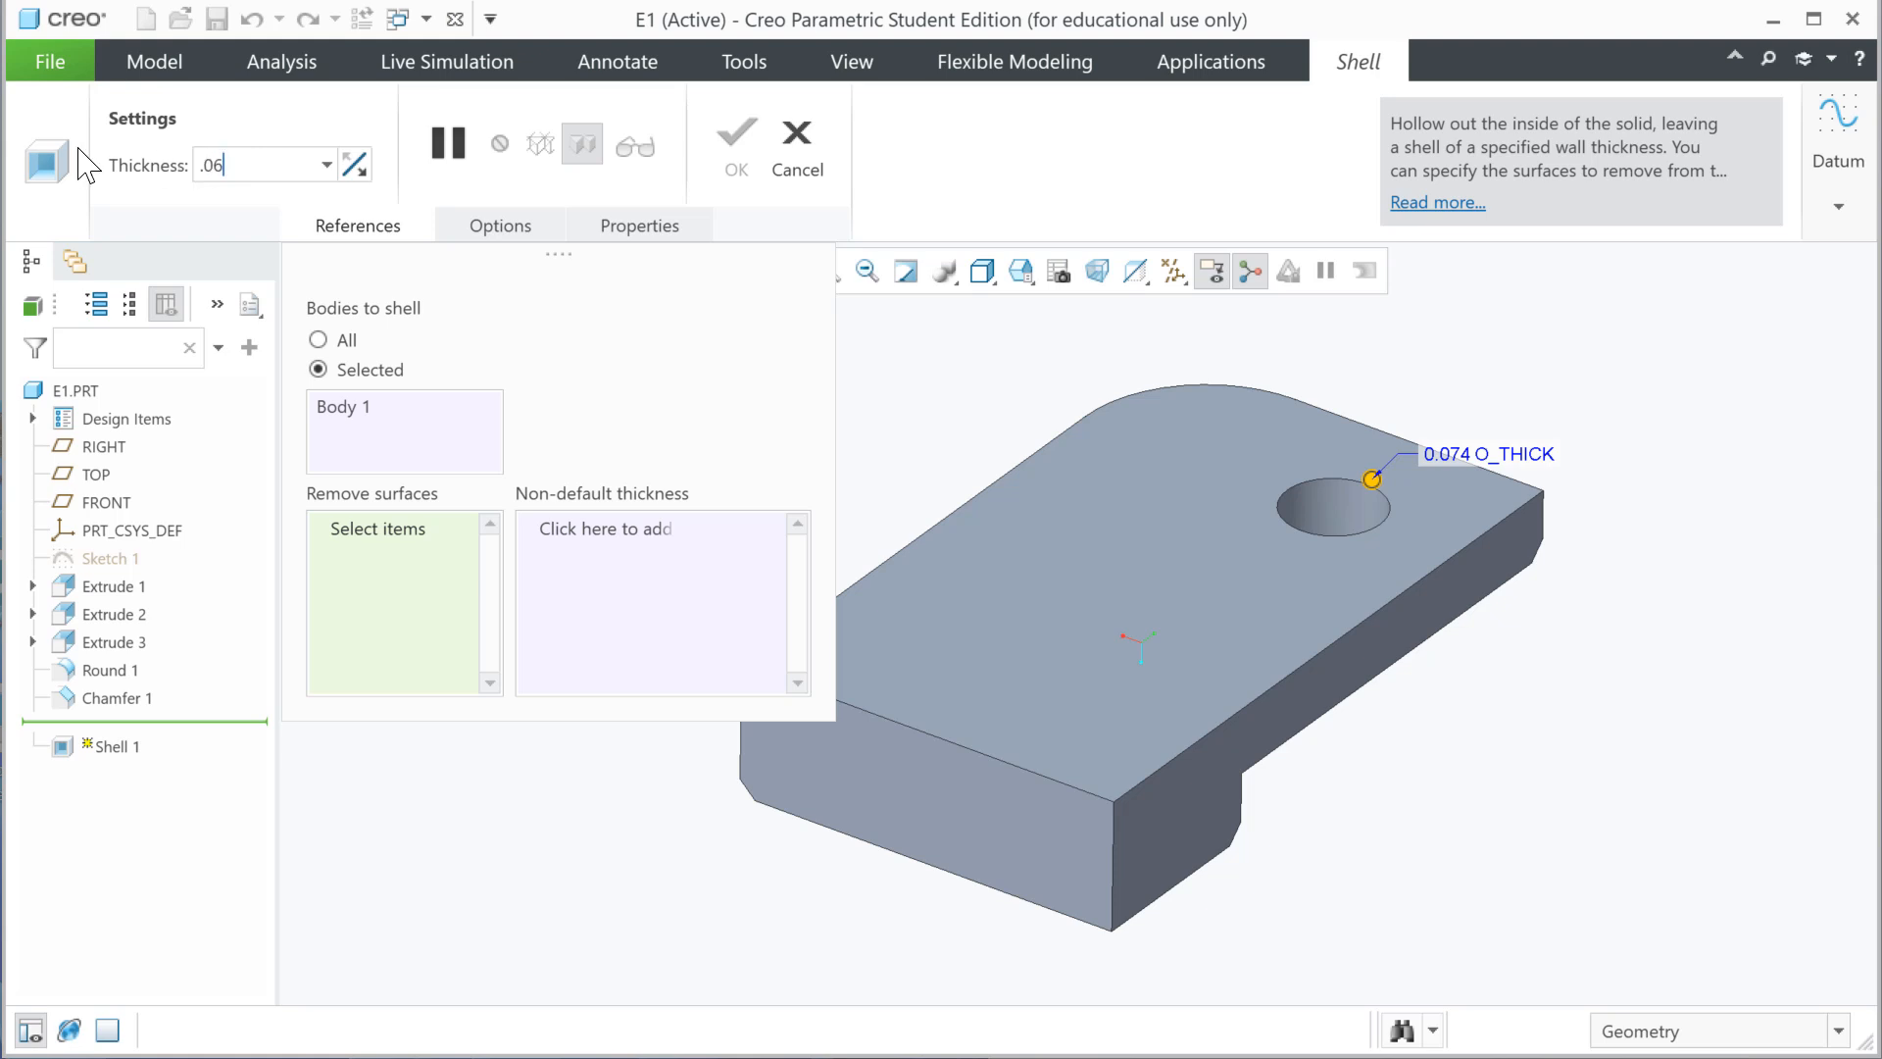
{"action": "left_click", "coordinate": [1098, 620]}
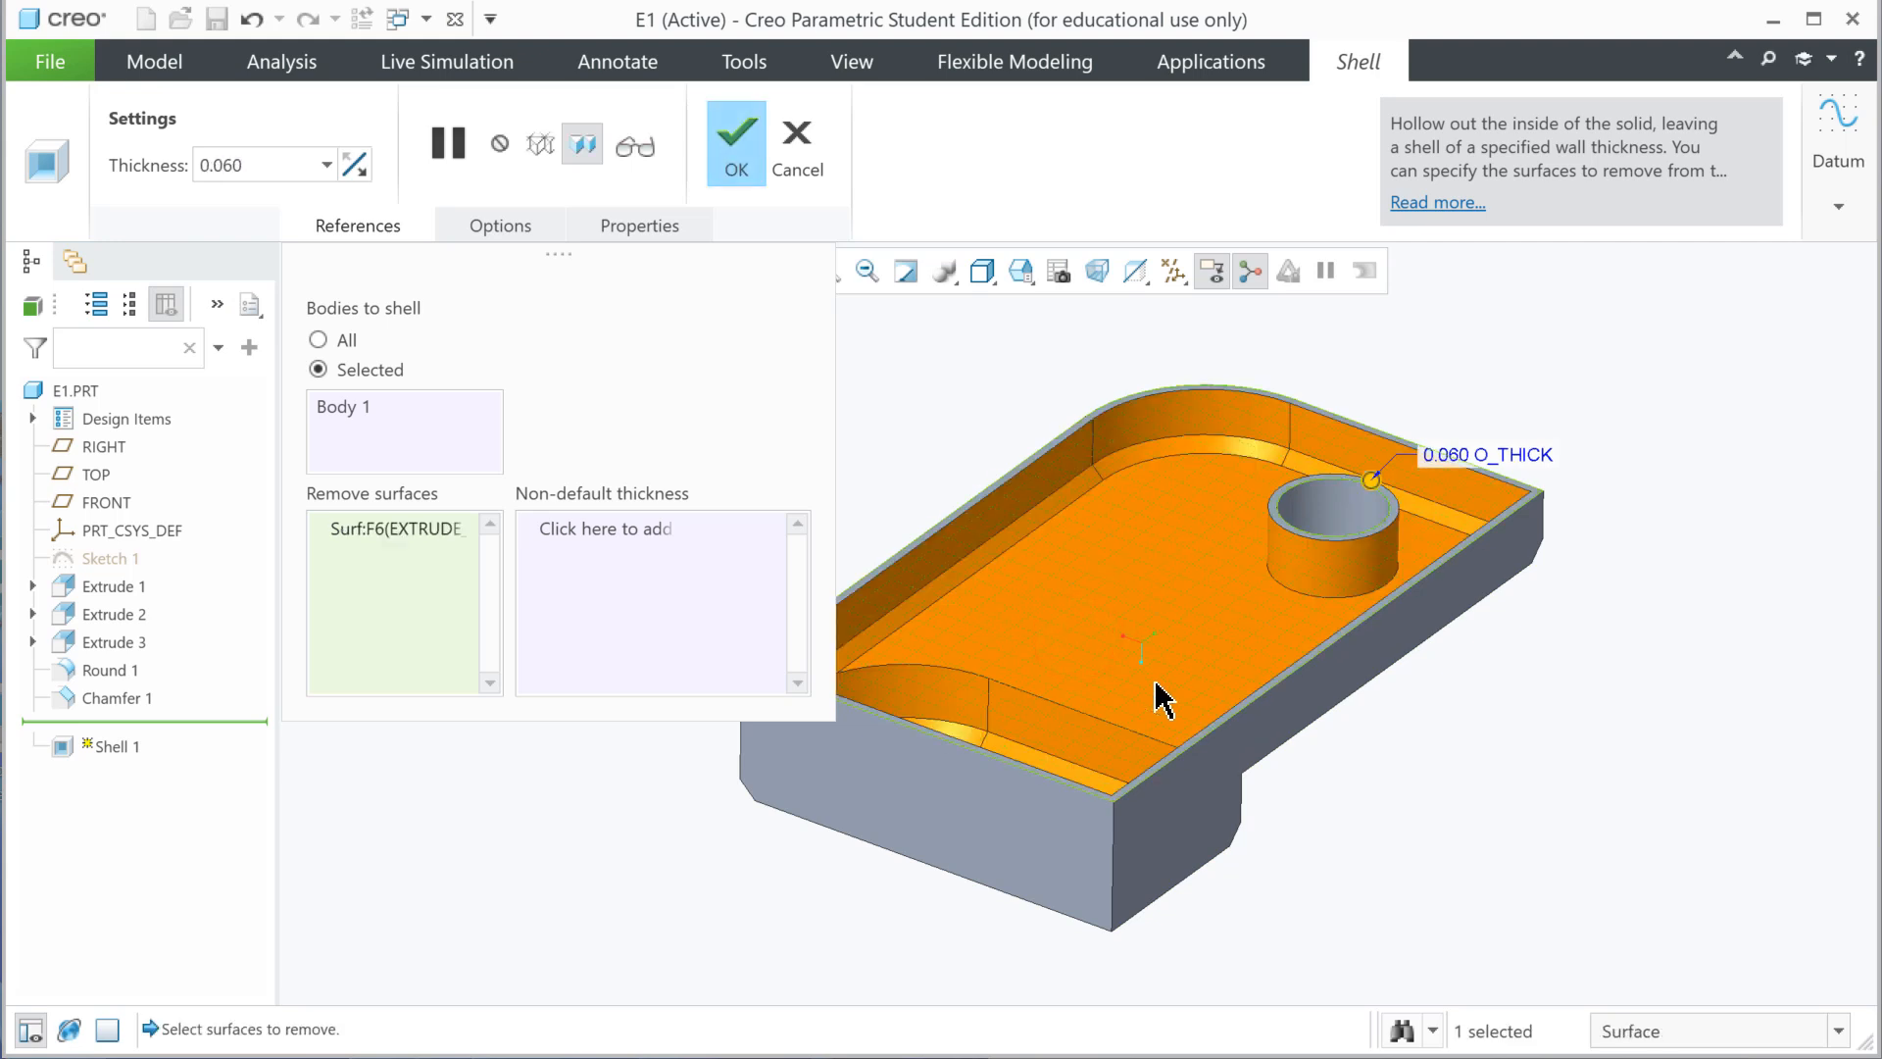
- Set the shell's removed surfaces to the long side face, the large flat back face and the step-end bottom face, and finish the shell
{"action": "left_click", "coordinate": [1165, 829]}
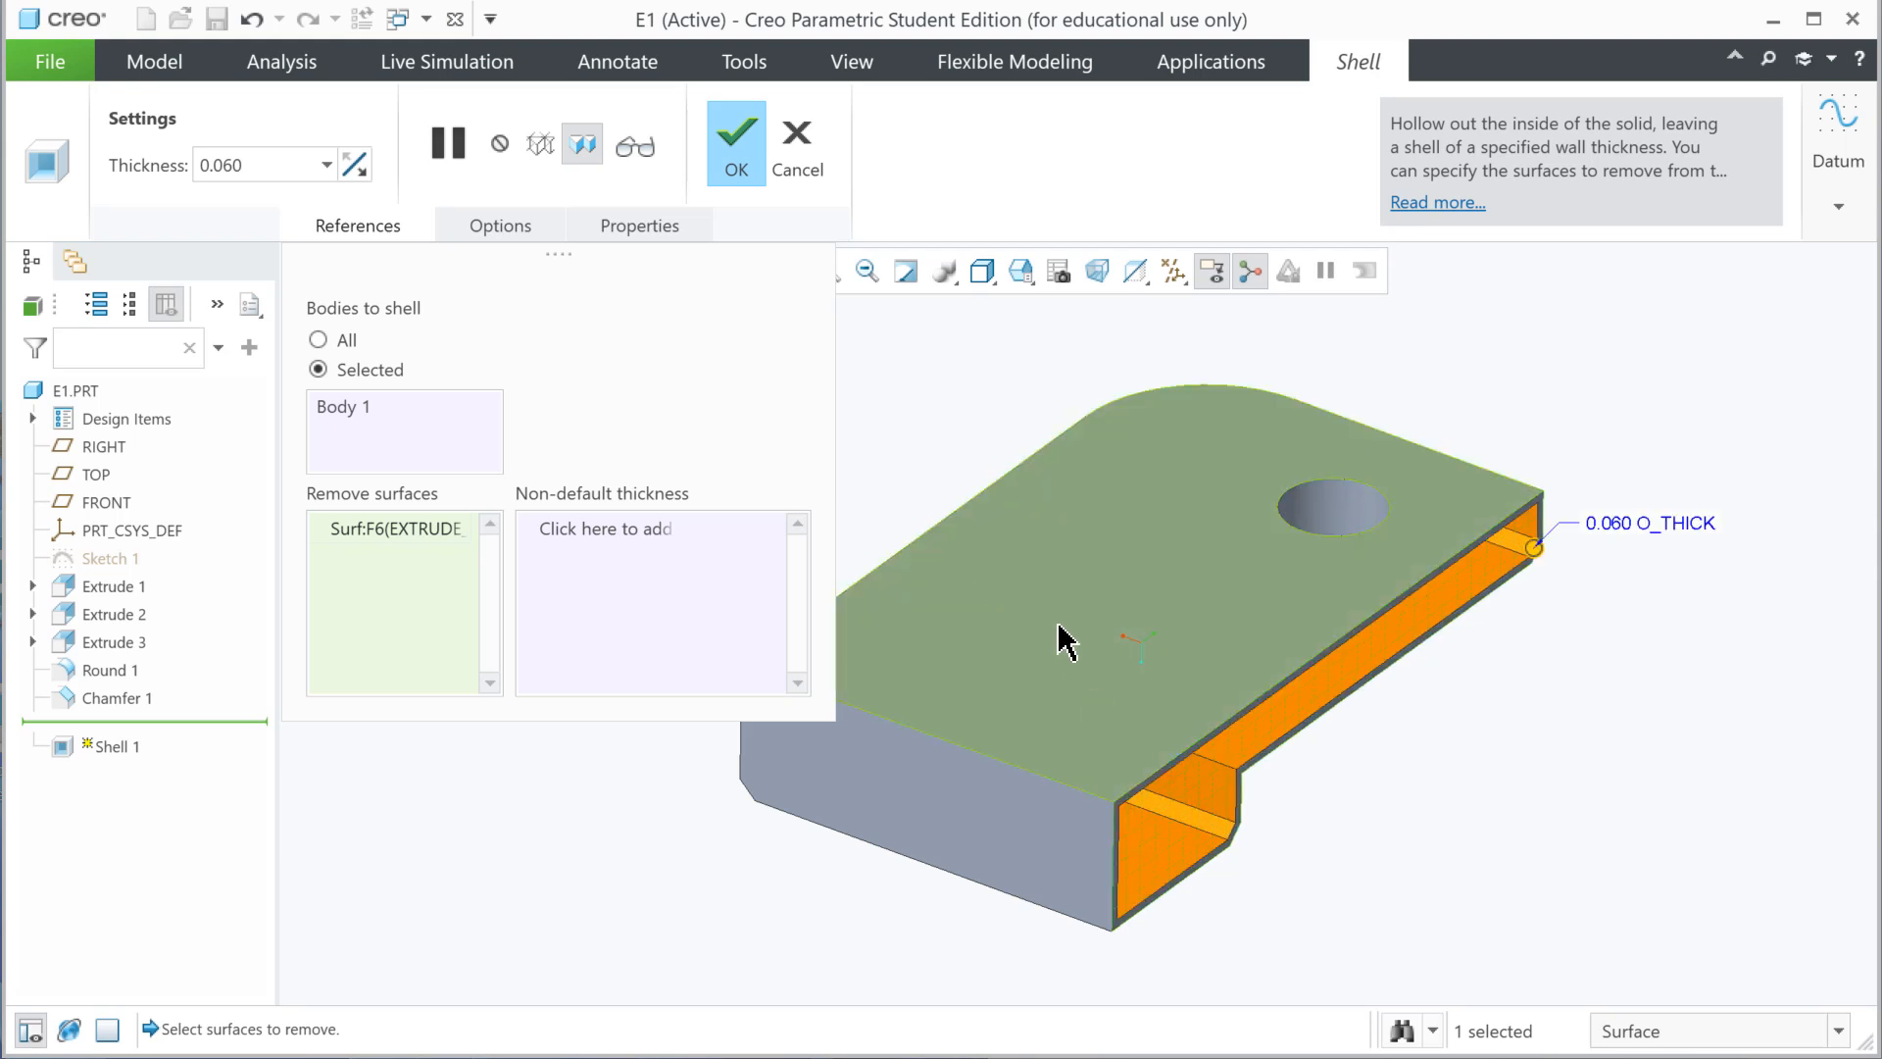
{"action": "left_click", "coordinate": [1137, 704], "text": "ctrl"}
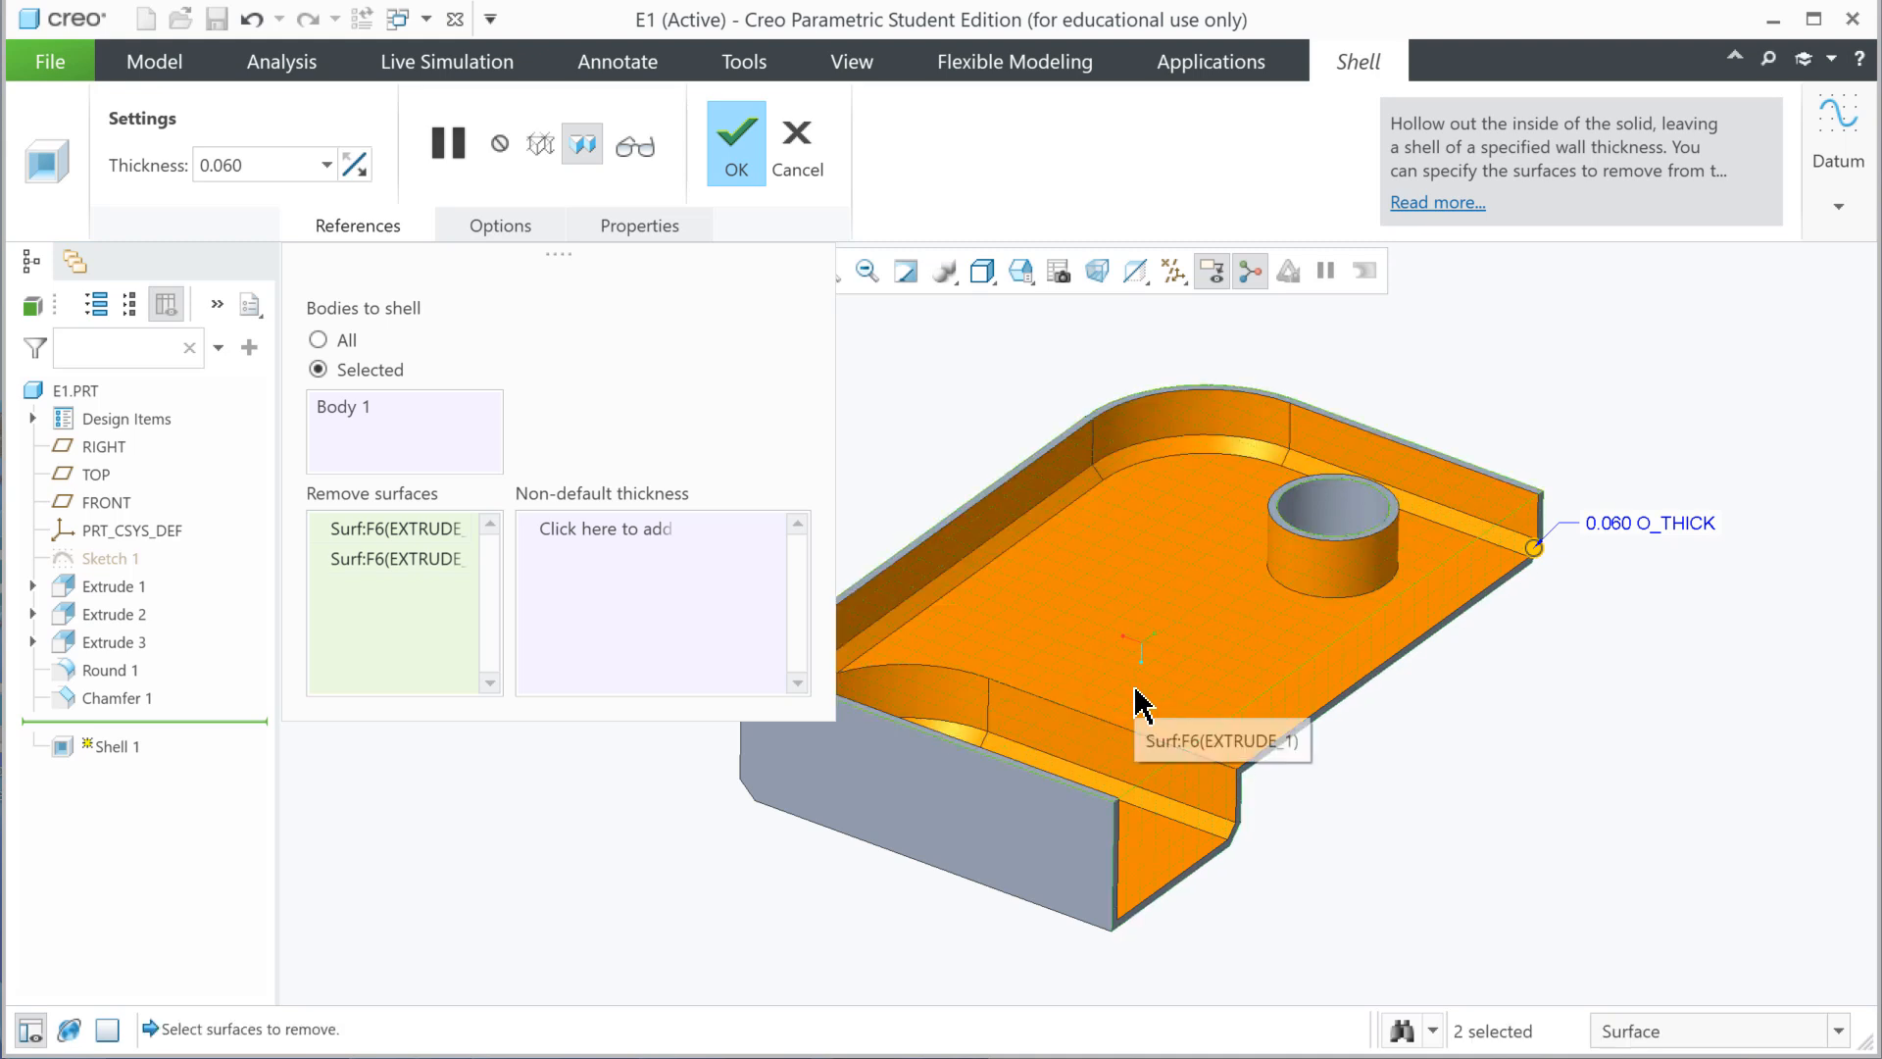
{"action": "left_click", "coordinate": [1042, 818], "text": "ctrl"}
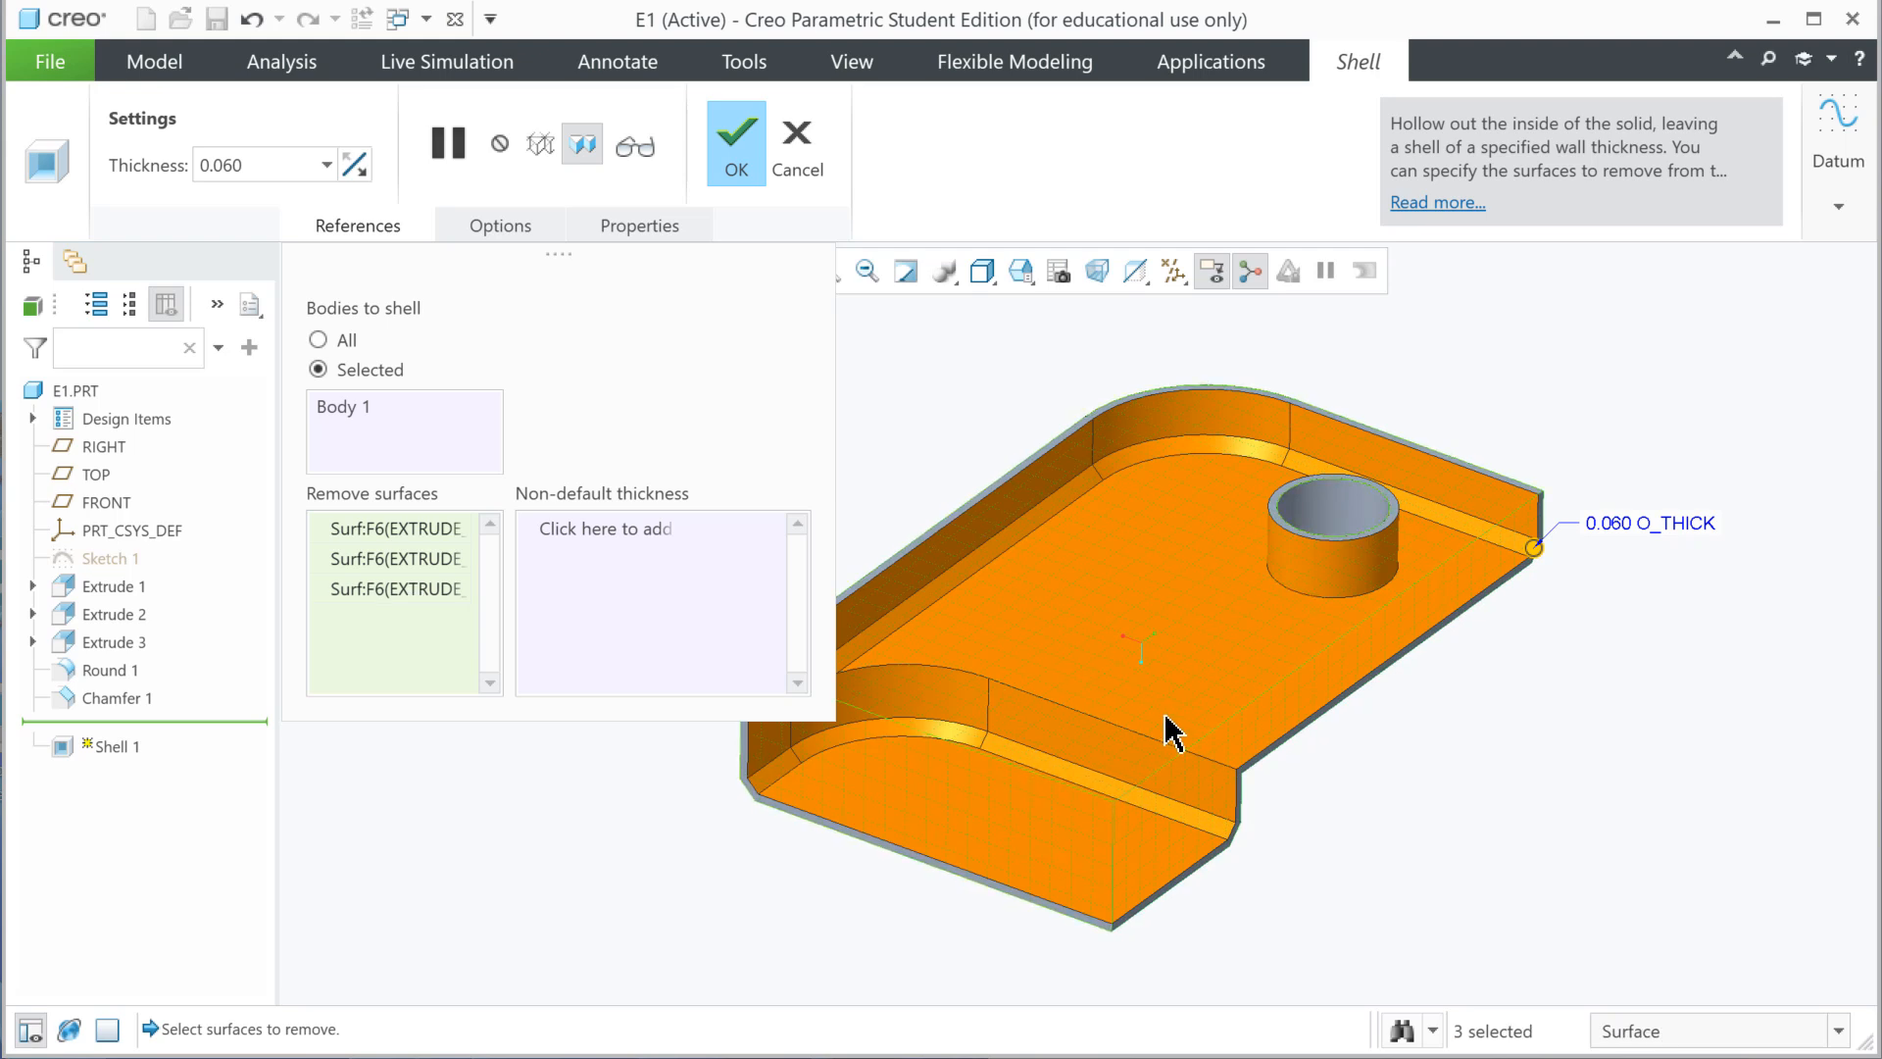
{"action": "left_click", "coordinate": [740, 152]}
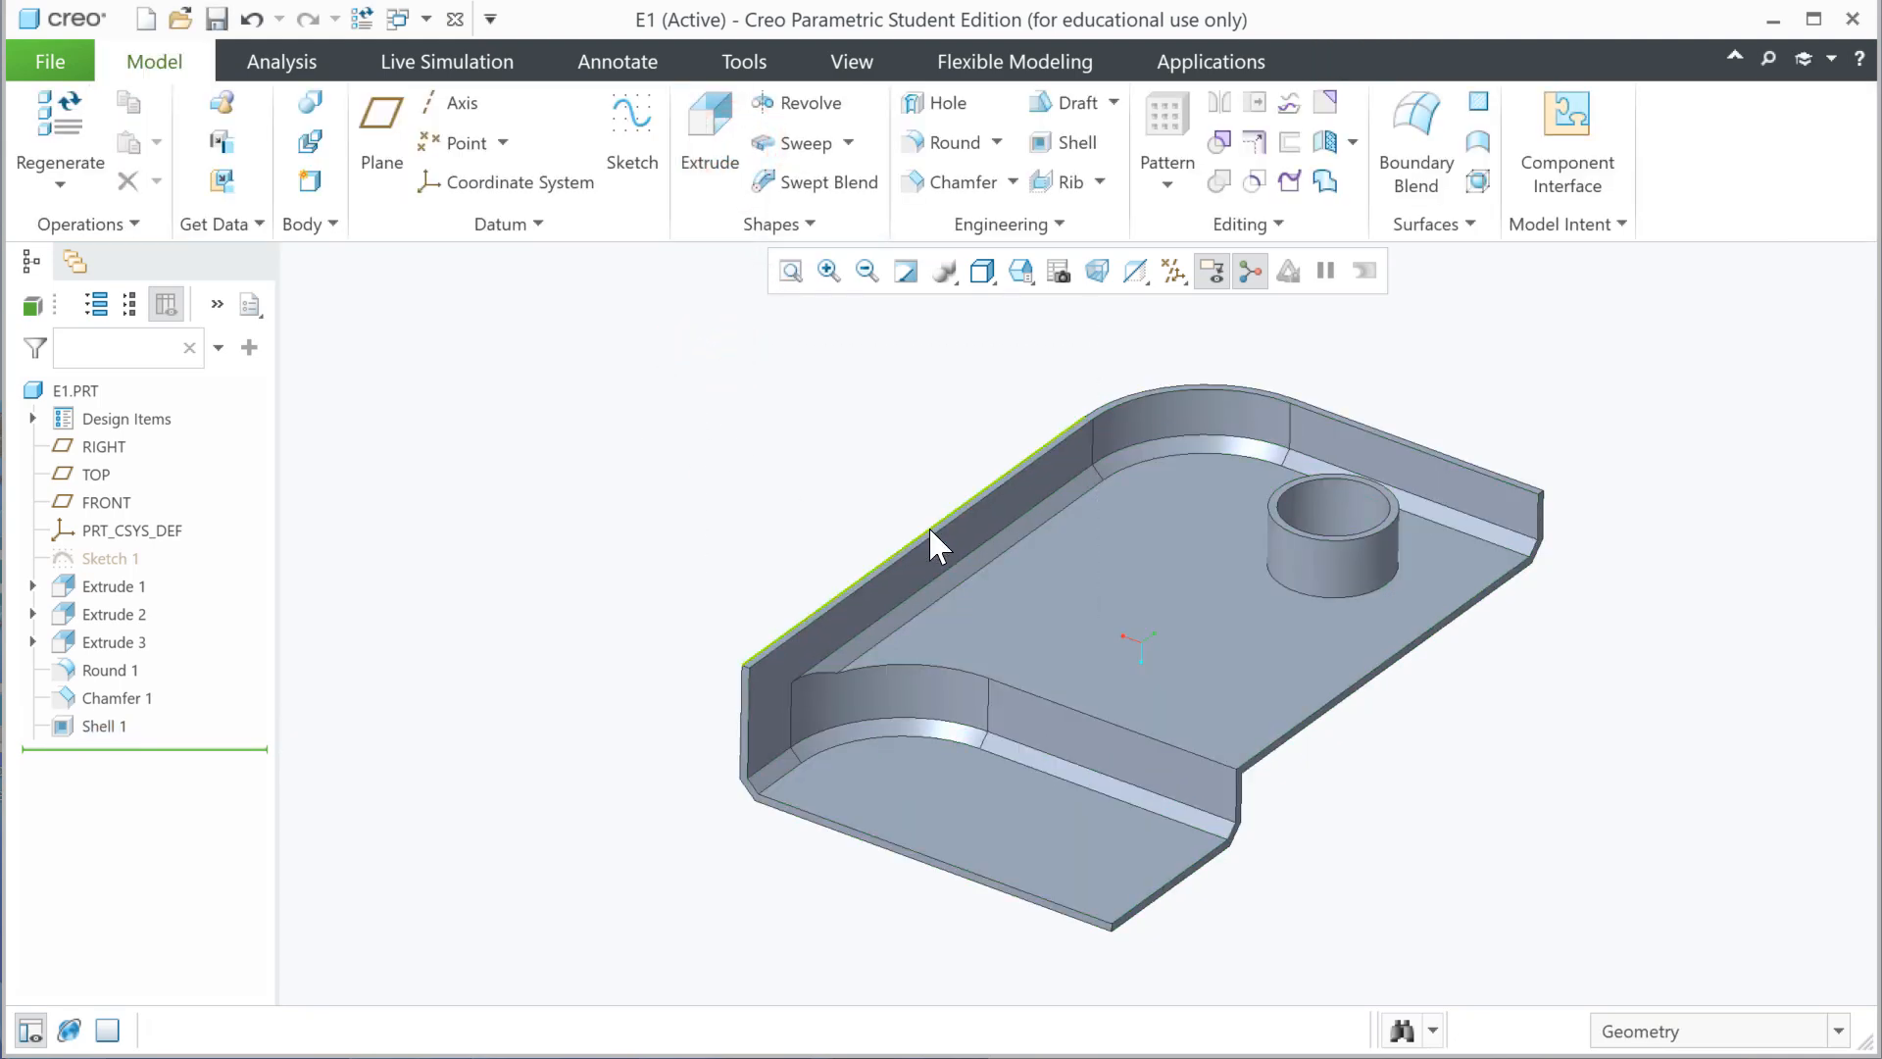
- Inspect the shelled part and restore its standard isometric orientation with the front faces toward the viewer
{"action": "mouse_move", "coordinate": [932, 529]}
{"action": "middle_mouse_down"}
{"action": "mouse_move", "coordinate": [945, 520]}
{"action": "mouse_move", "coordinate": [1020, 597]}
{"action": "mouse_move", "coordinate": [1203, 615]}
{"action": "mouse_move", "coordinate": [1176, 686]}
{"action": "mouse_move", "coordinate": [967, 673]}
{"action": "mouse_move", "coordinate": [1143, 723]}
{"action": "mouse_move", "coordinate": [1220, 698]}
{"action": "mouse_move", "coordinate": [1208, 686]}
{"action": "middle_mouse_up"}
{"action": "left_click", "coordinate": [1196, 694]}
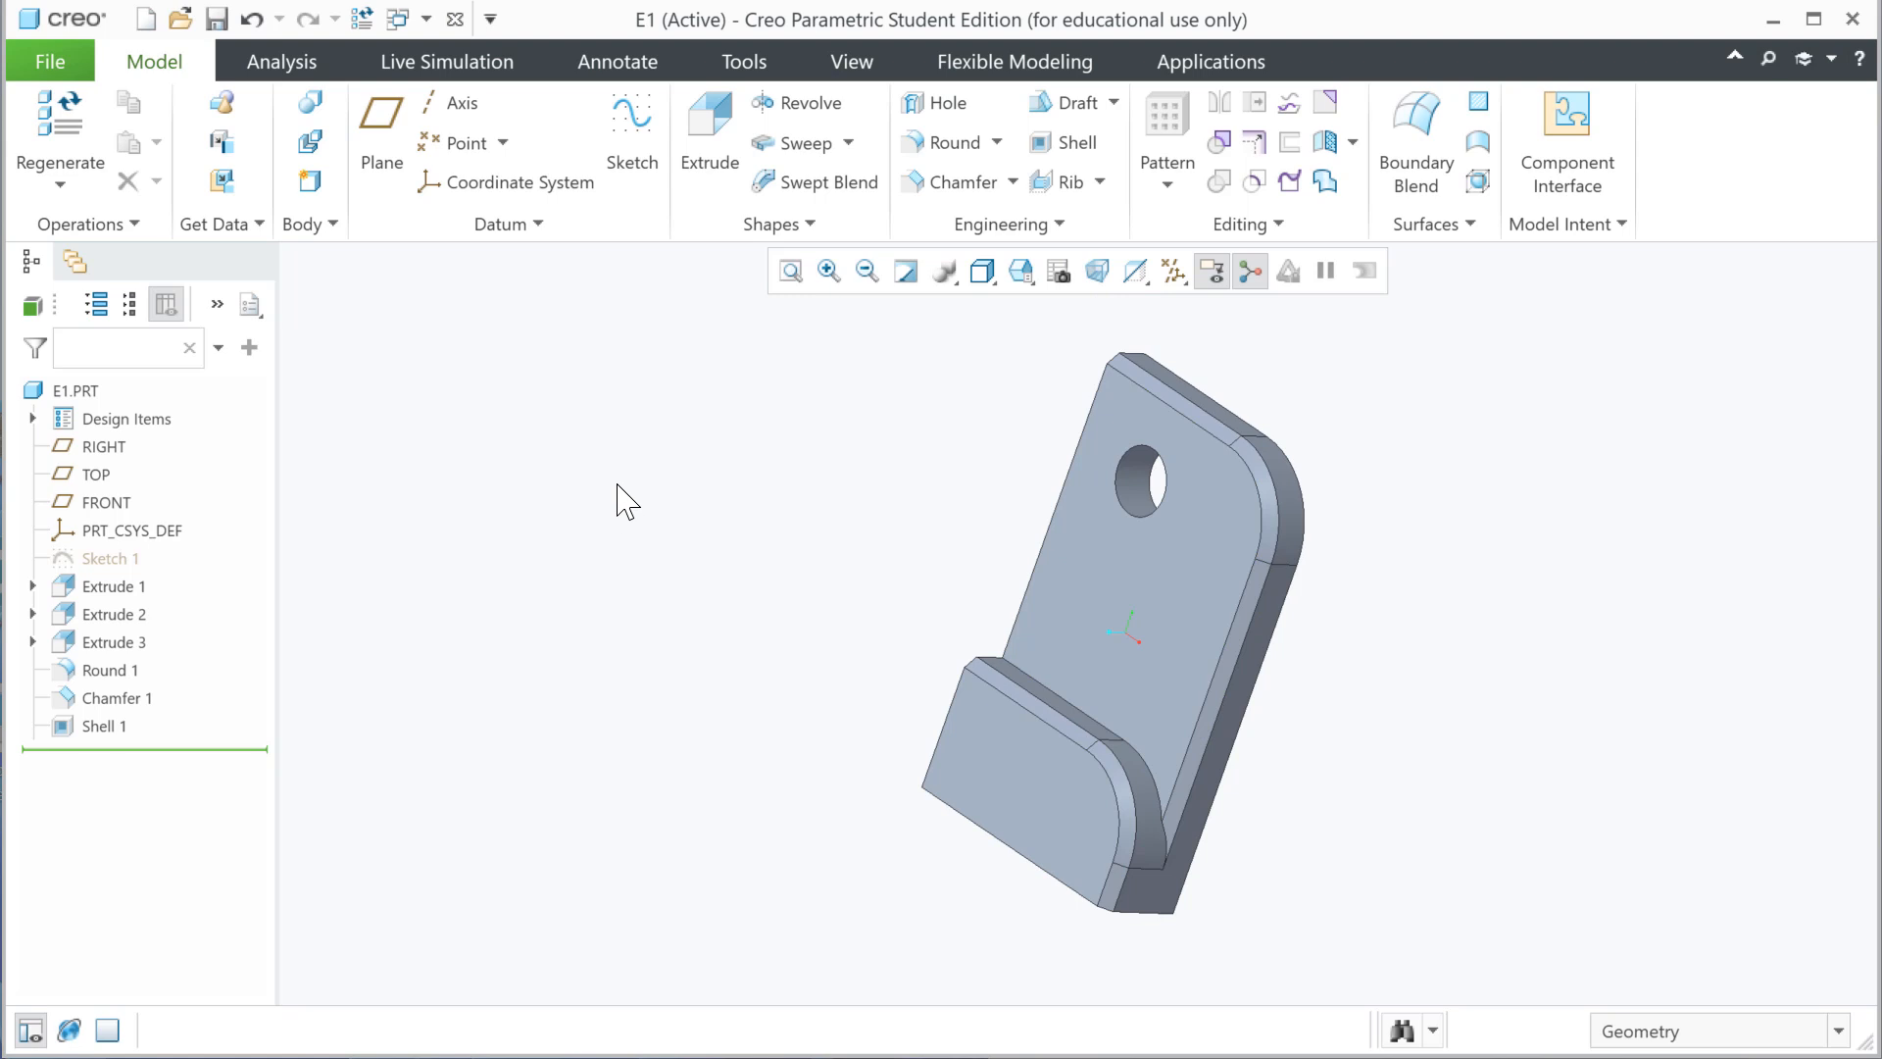
{"action": "left_click", "coordinate": [51, 63]}
{"action": "left_click", "coordinate": [1005, 405]}
{"action": "left_click", "coordinate": [1021, 270]}
{"action": "left_click", "coordinate": [1041, 312]}
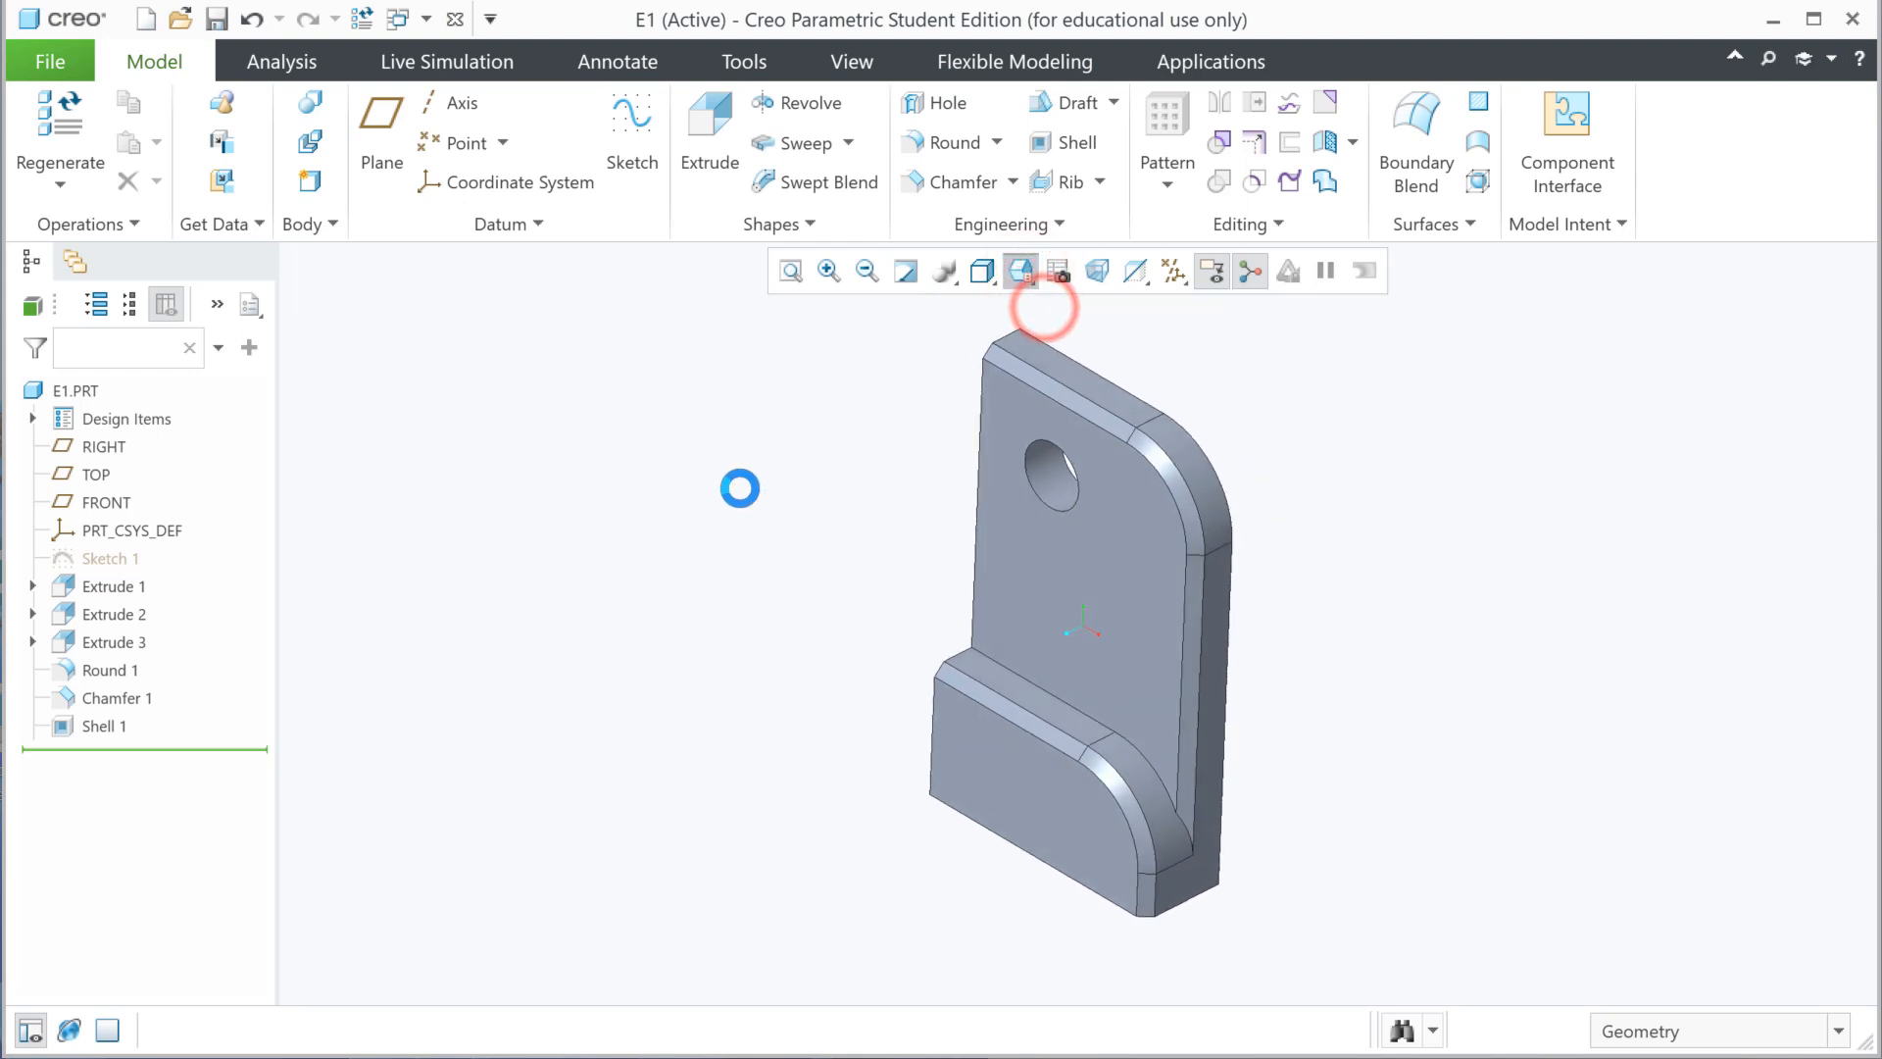
{"action": "left_click", "coordinate": [734, 489]}
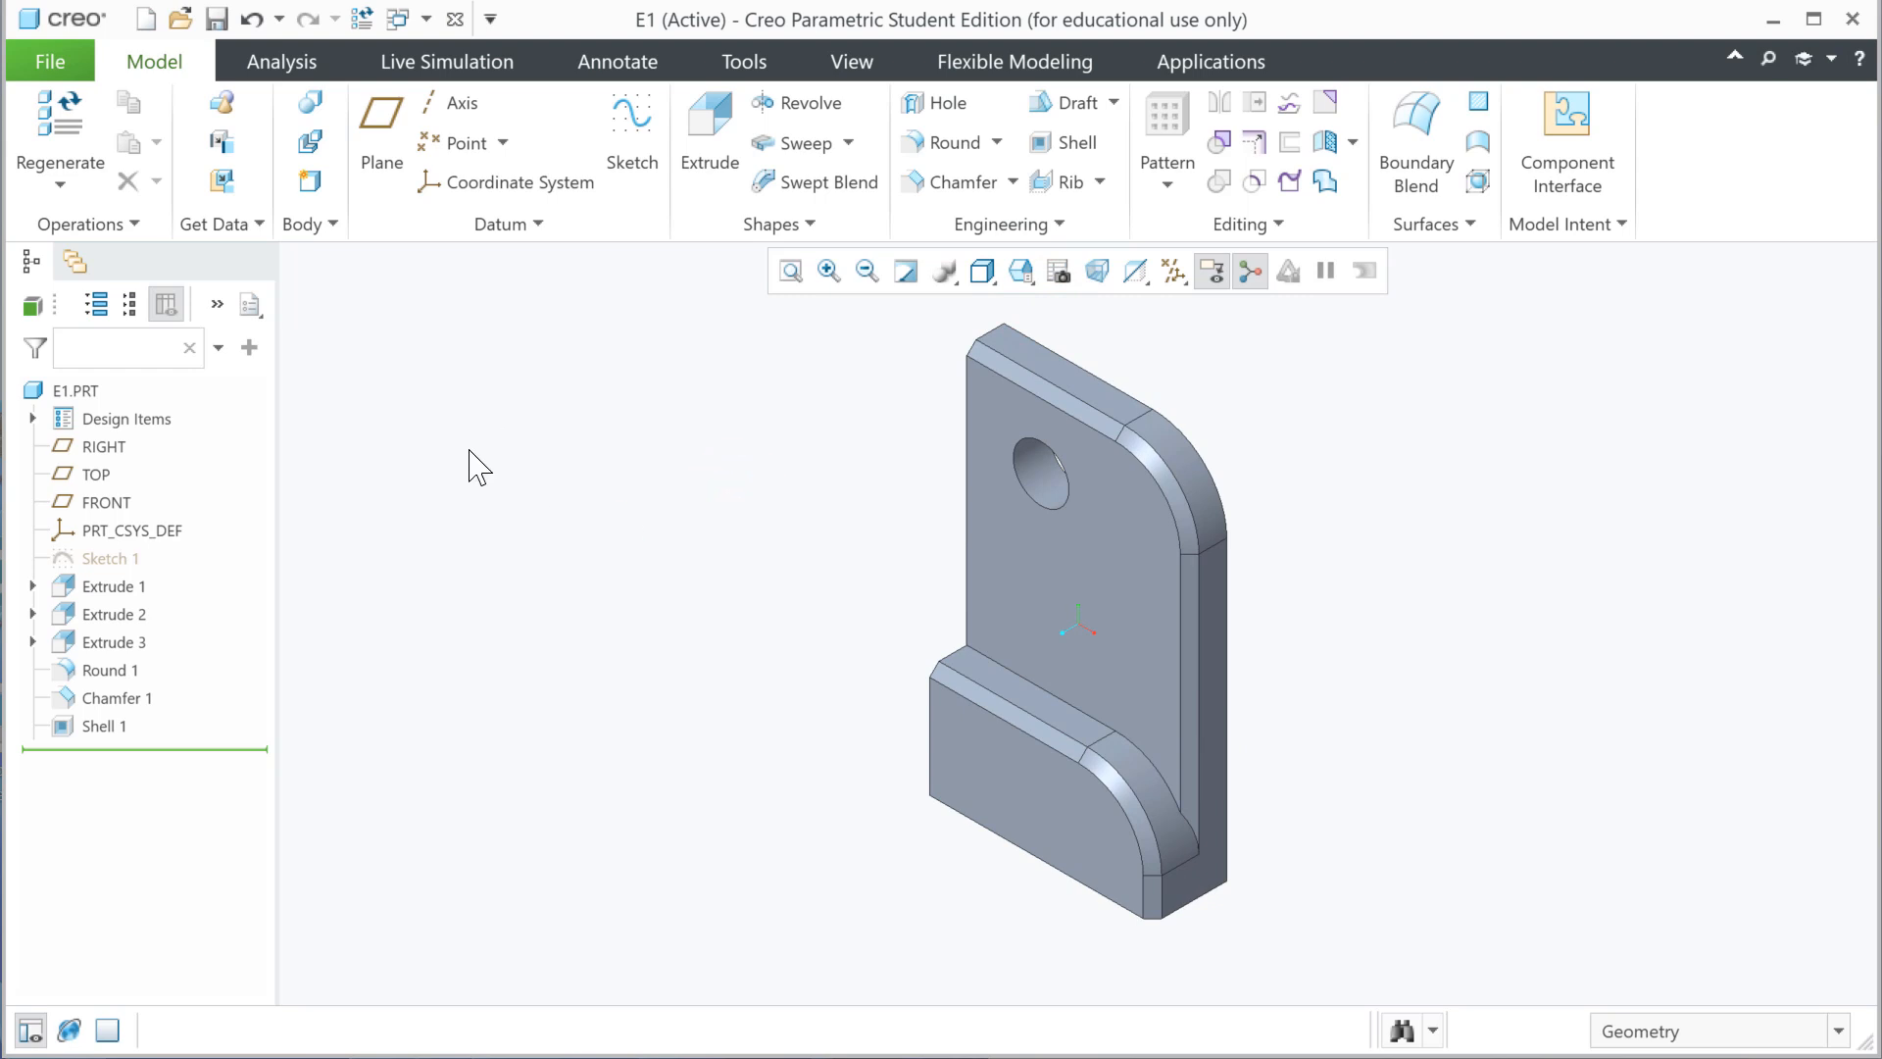
{"action": "left_click", "coordinate": [64, 69]}
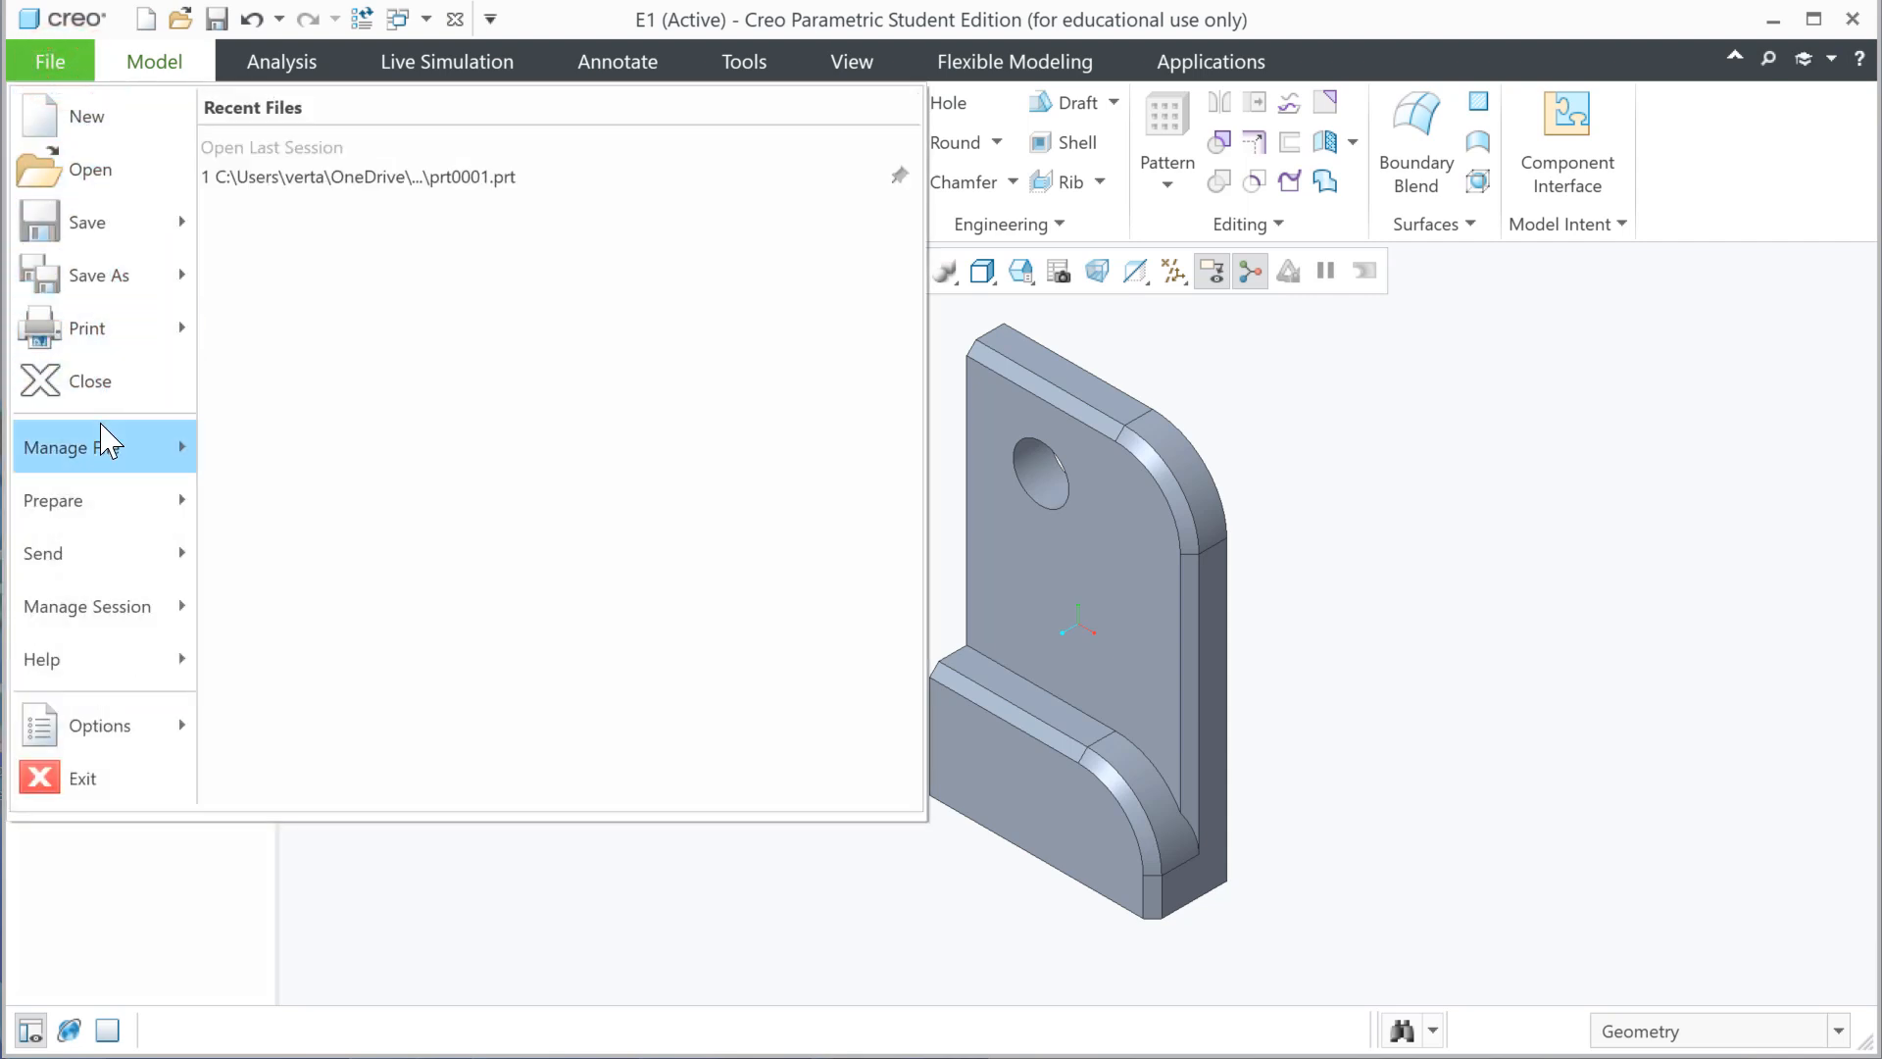
{"action": "mouse_move", "coordinate": [84, 507]}
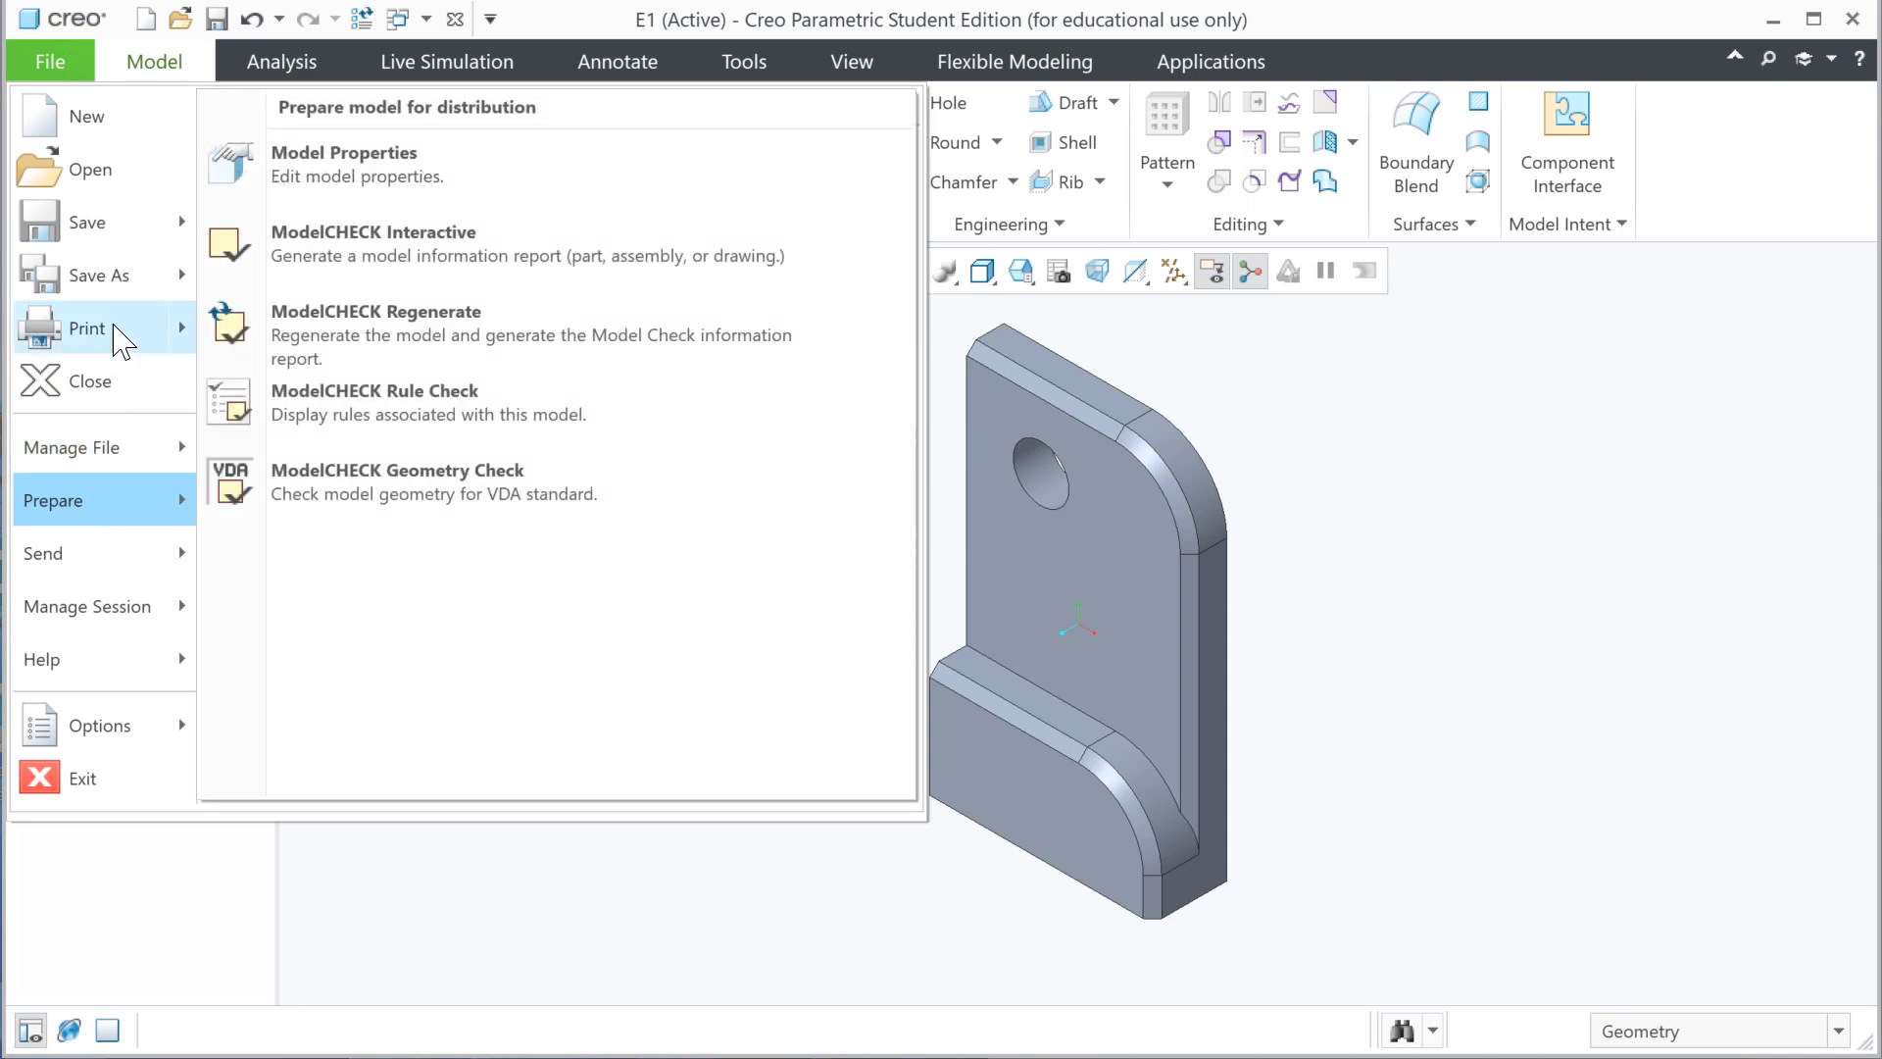
{"action": "mouse_move", "coordinate": [164, 329]}
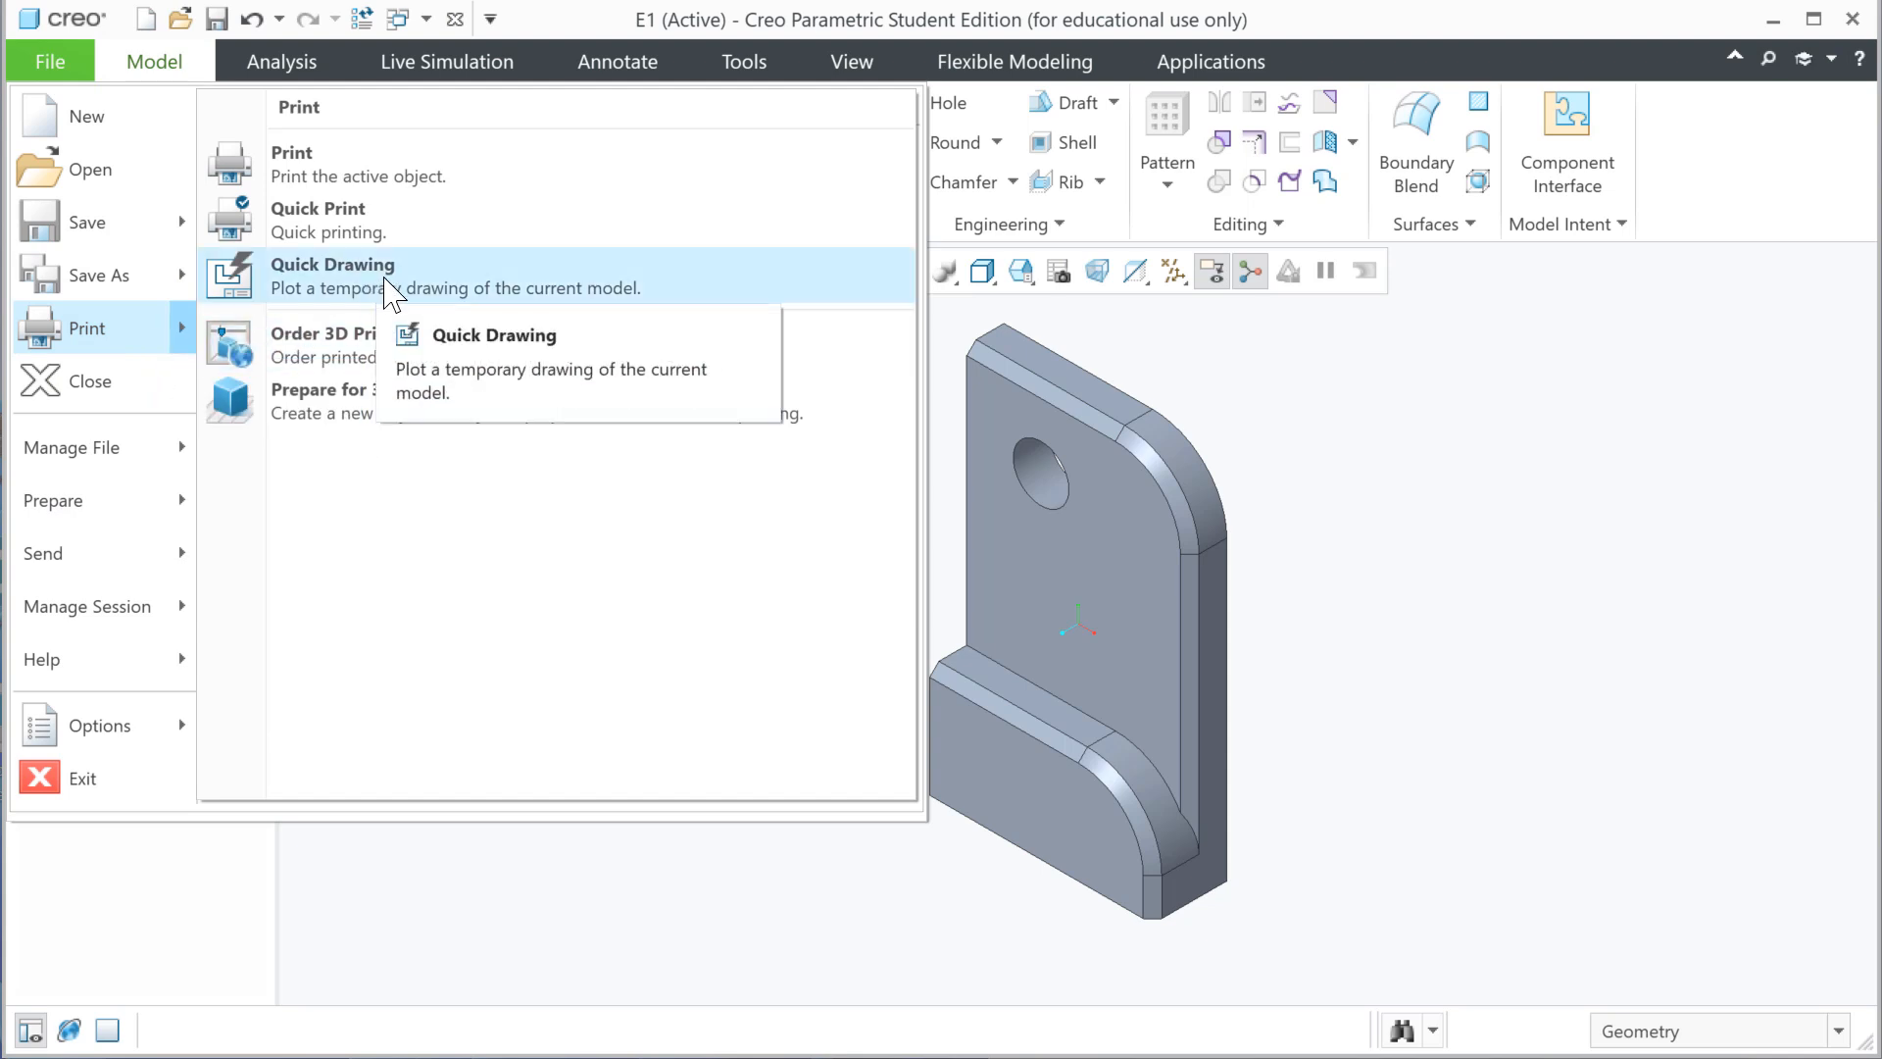
{"action": "left_click", "coordinate": [387, 279]}
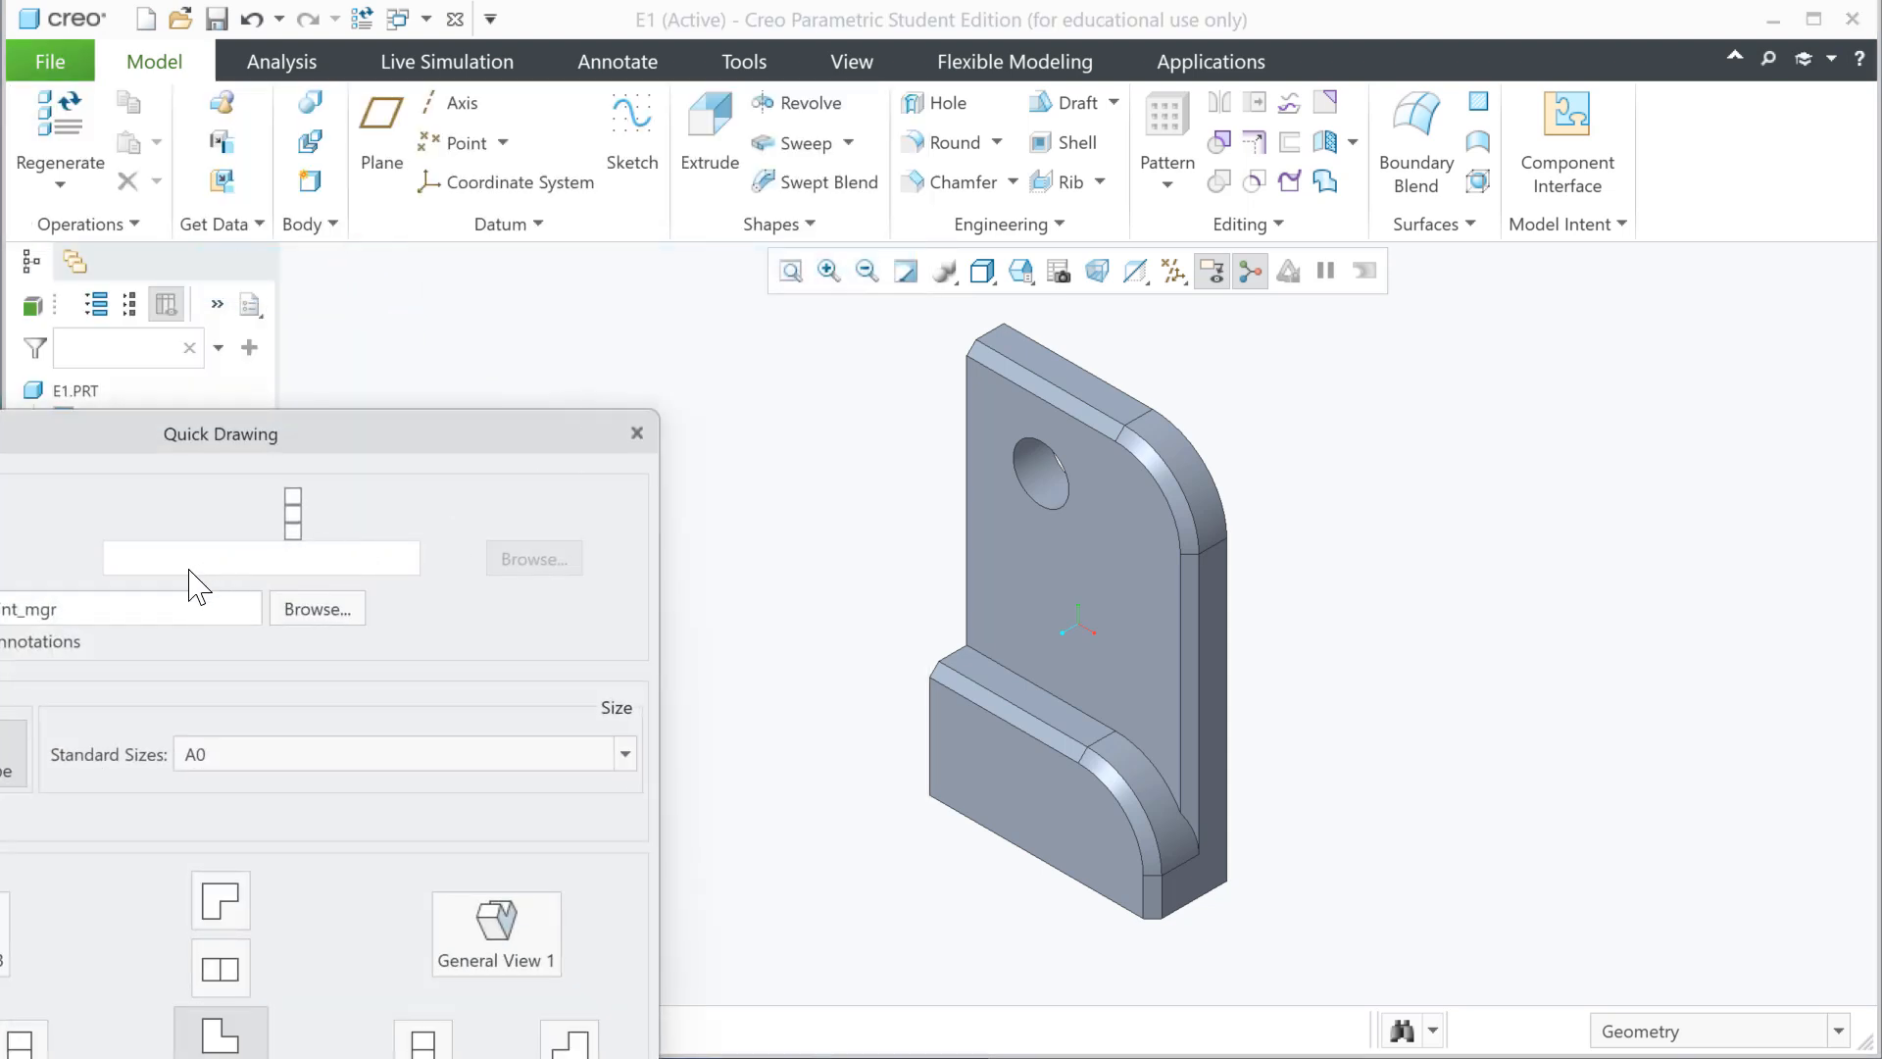
{"action": "mouse_move", "coordinate": [222, 433]}
{"action": "left_mouse_down"}
{"action": "mouse_move", "coordinate": [422, 383]}
{"action": "mouse_move", "coordinate": [799, 127]}
{"action": "mouse_move", "coordinate": [780, 109]}
{"action": "left_mouse_up"}
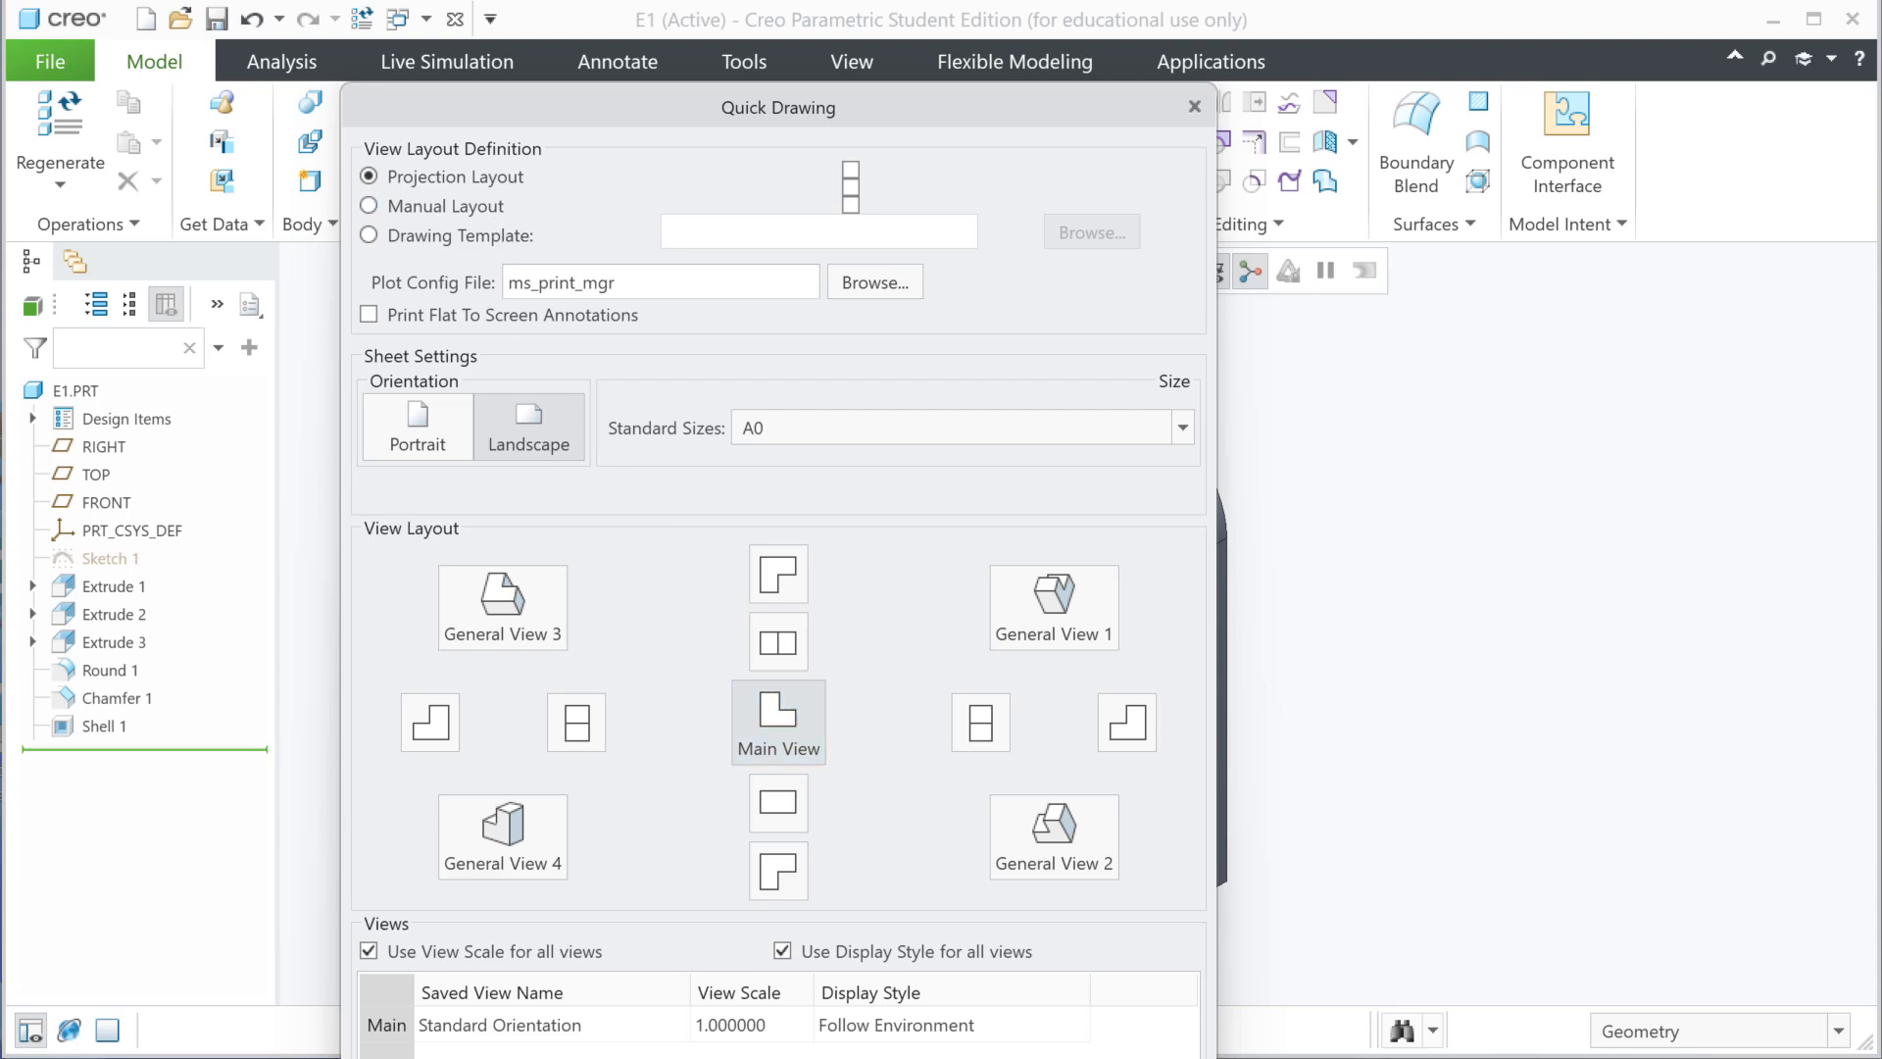
{"action": "key", "text": "Escape"}
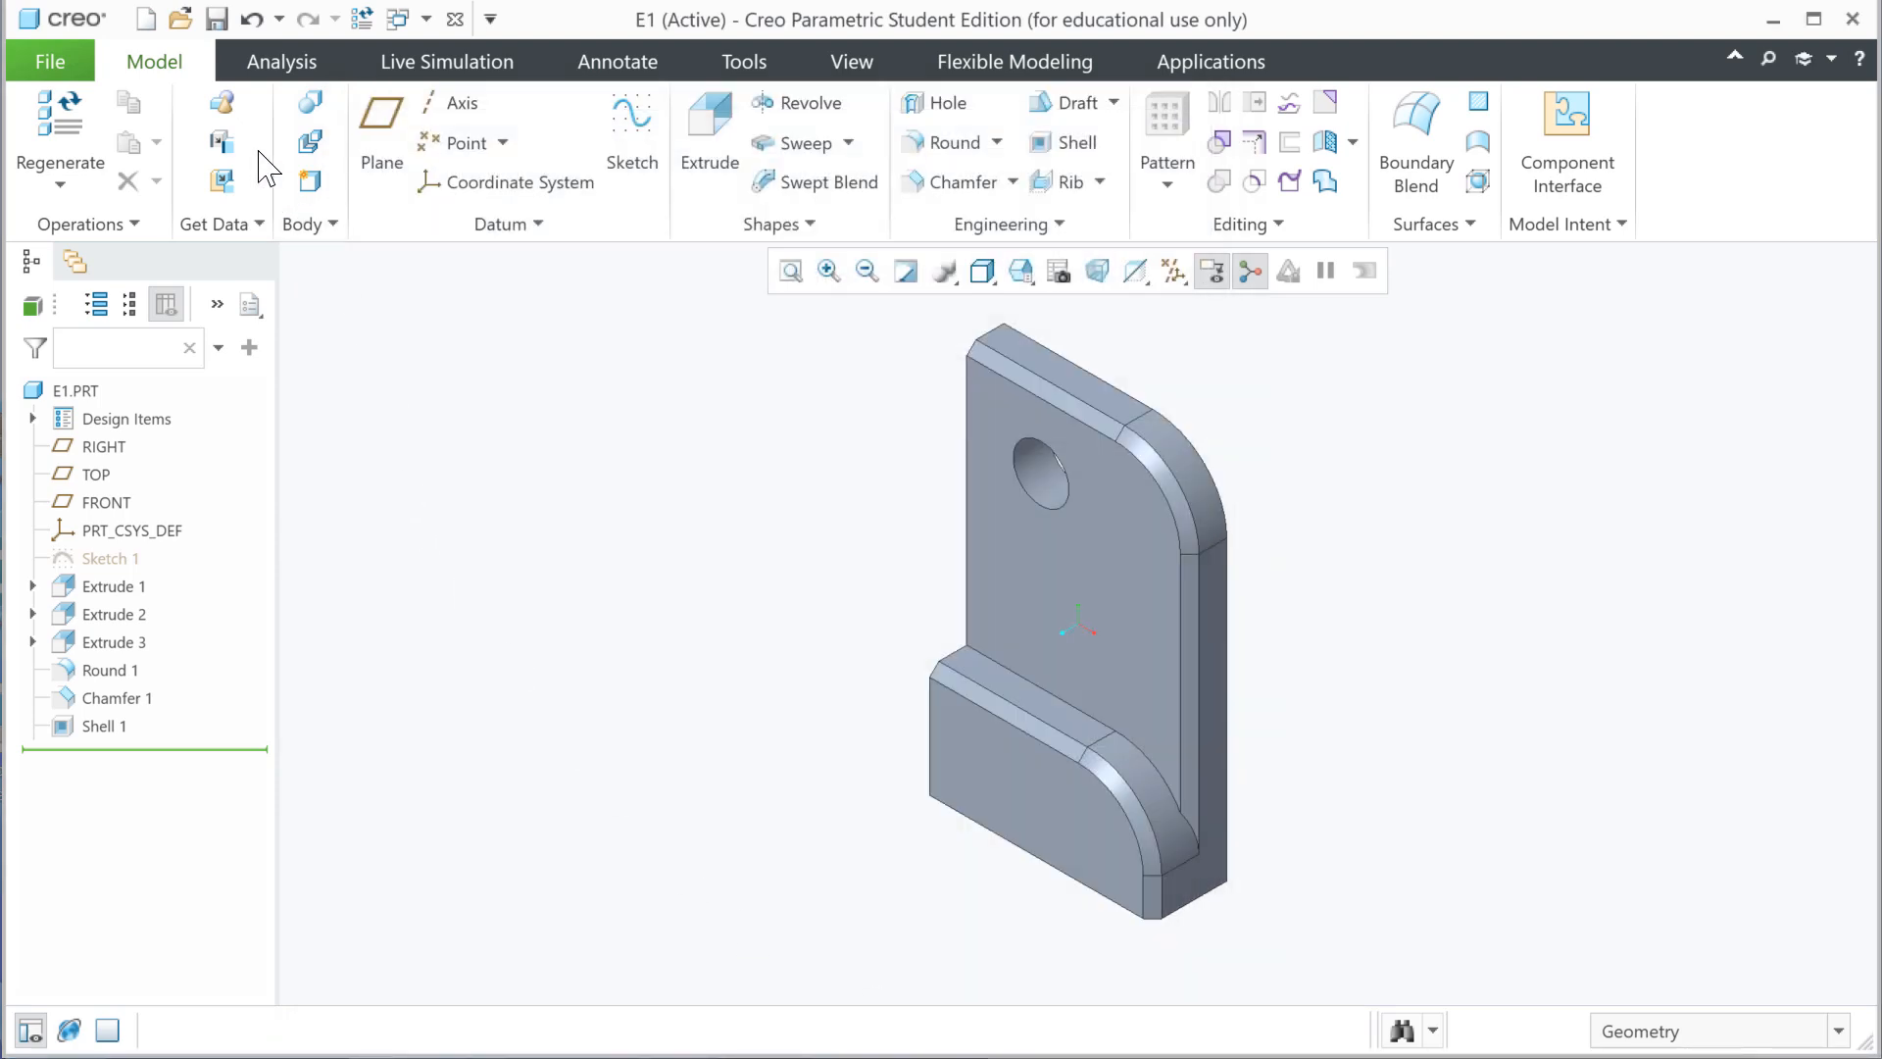
- Start a quick print of the part on Microsoft Print to PDF with Landscape orientation
{"action": "left_click", "coordinate": [50, 60]}
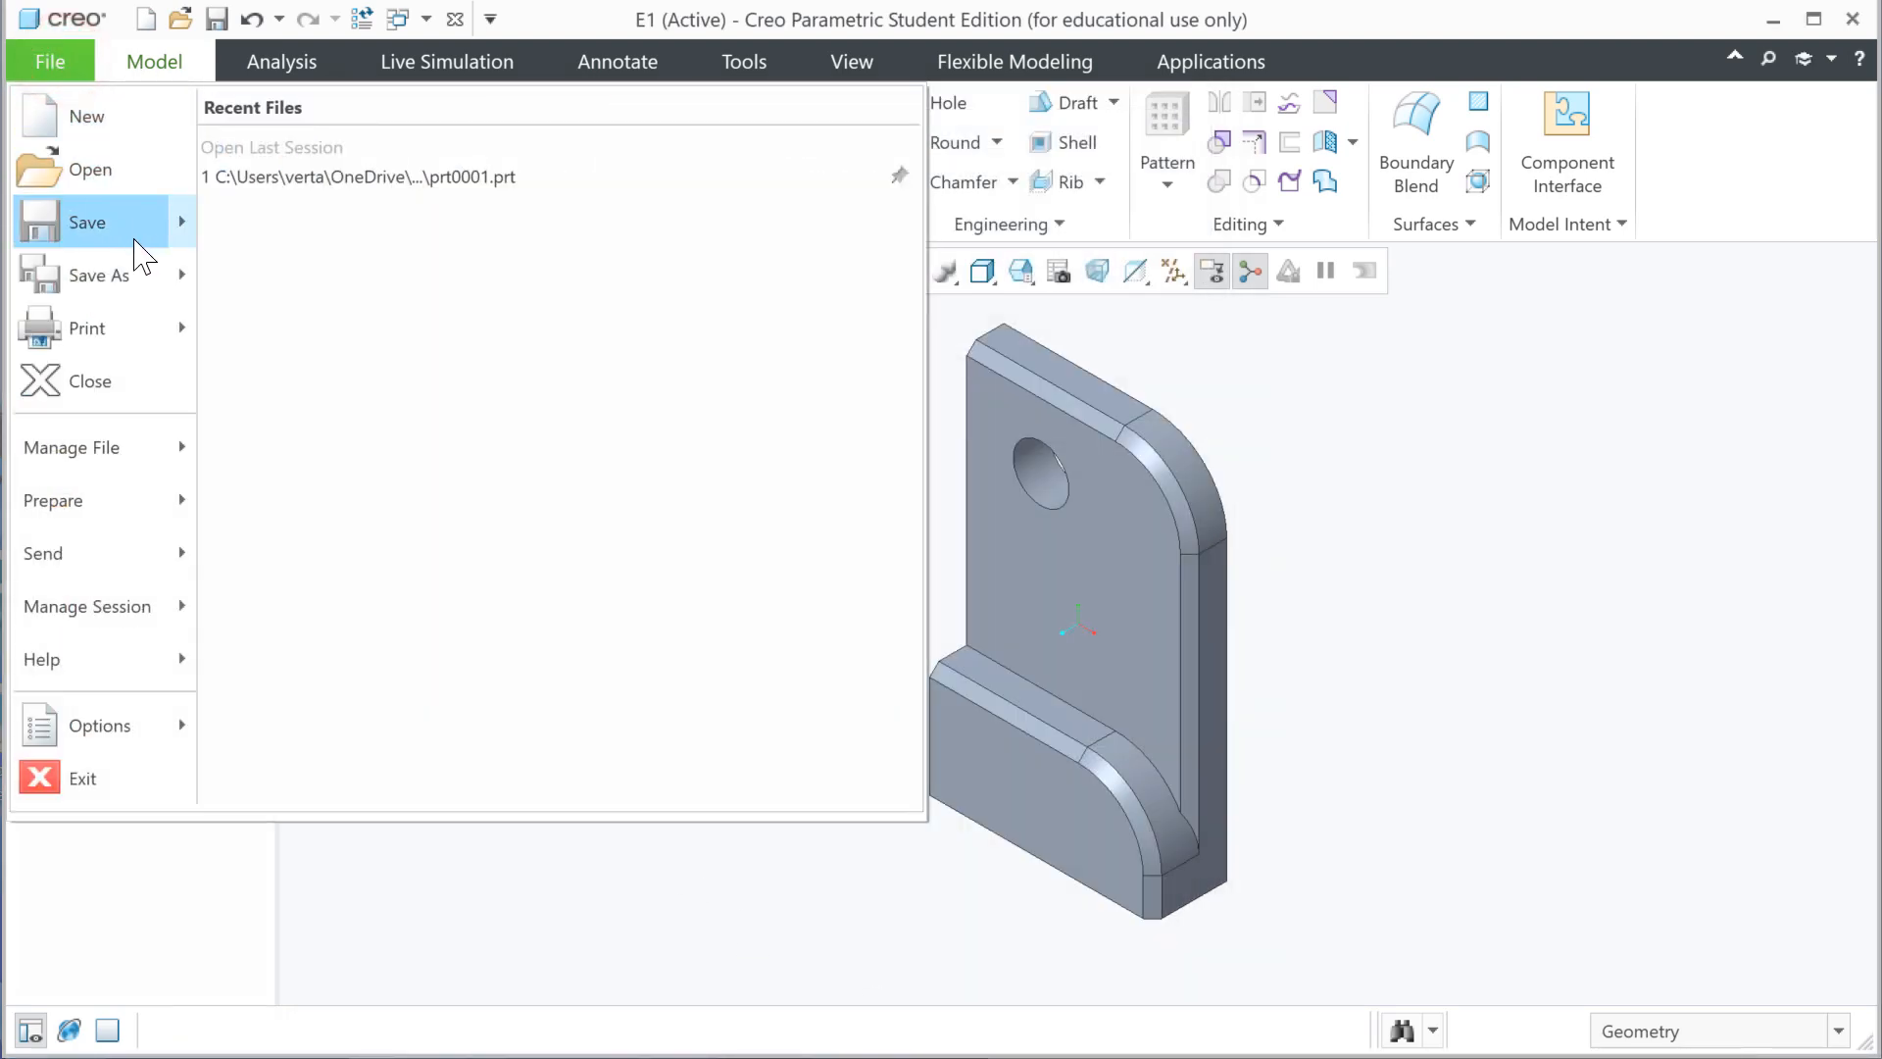
{"action": "mouse_move", "coordinate": [164, 294]}
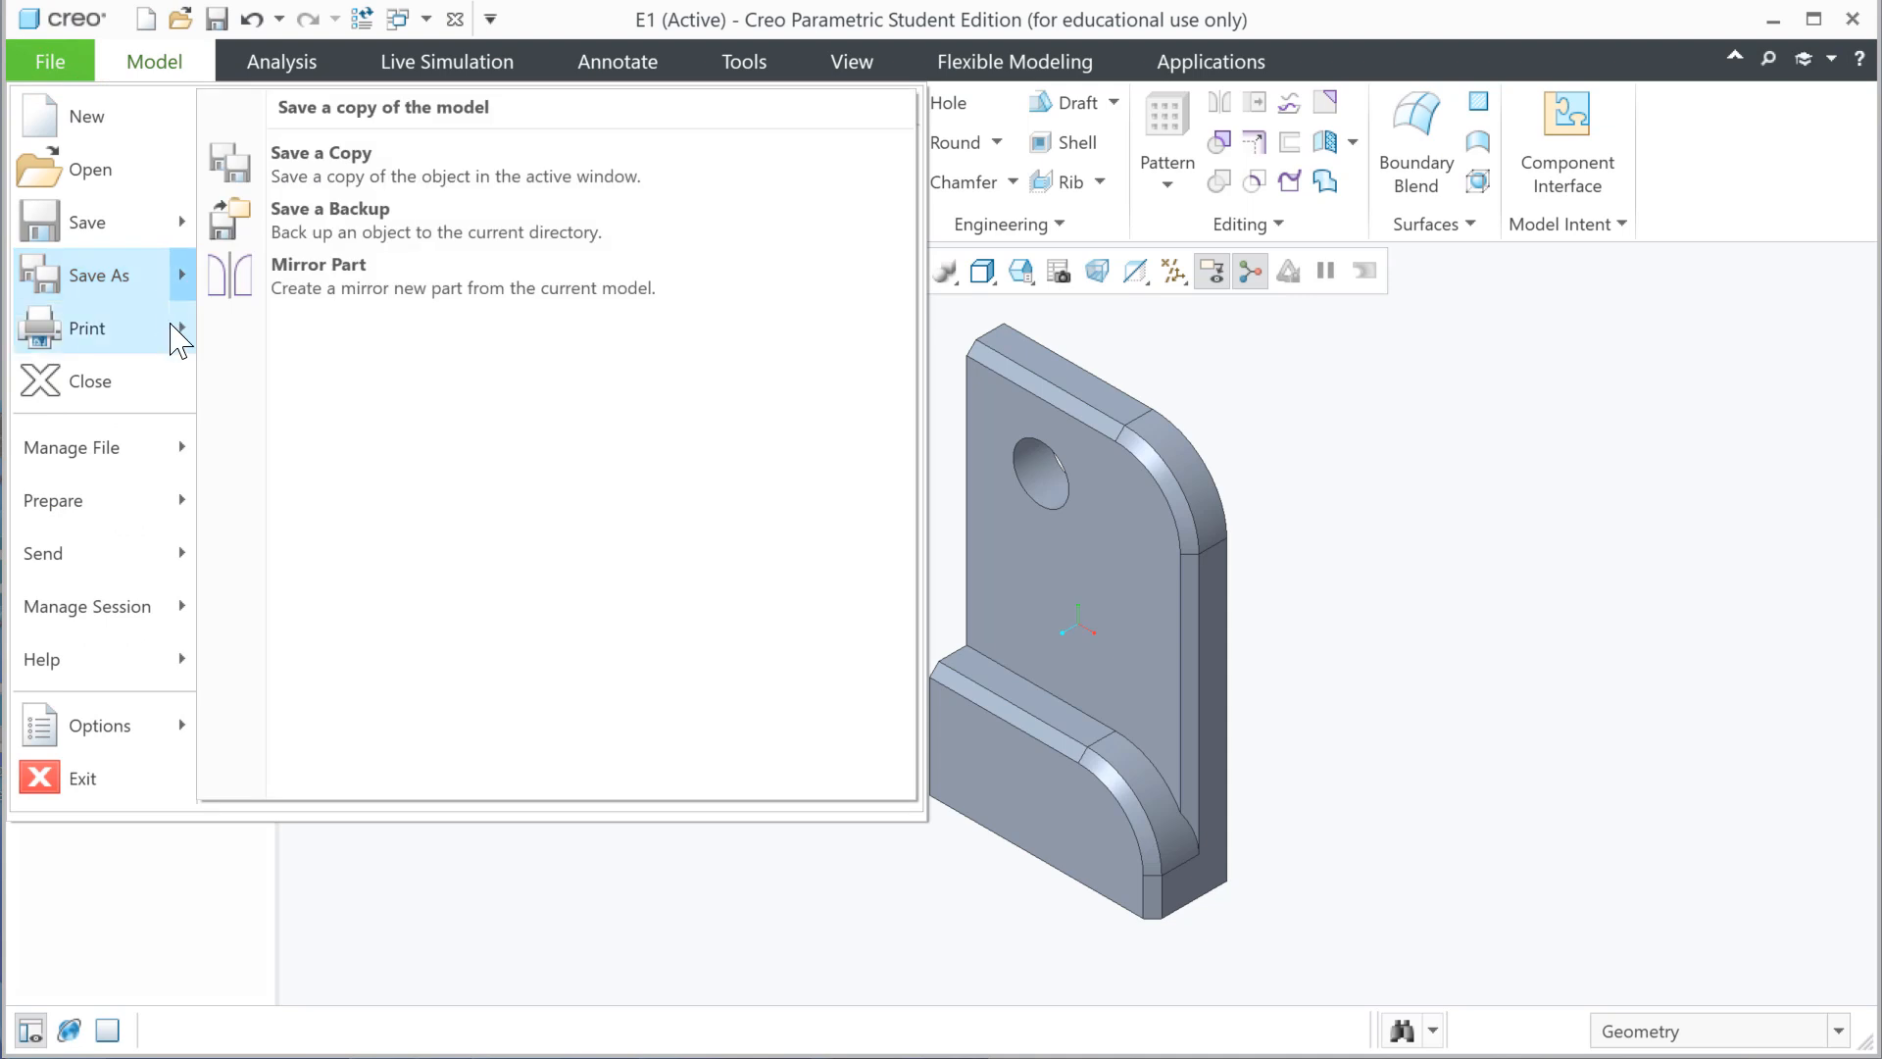
{"action": "mouse_move", "coordinate": [177, 336]}
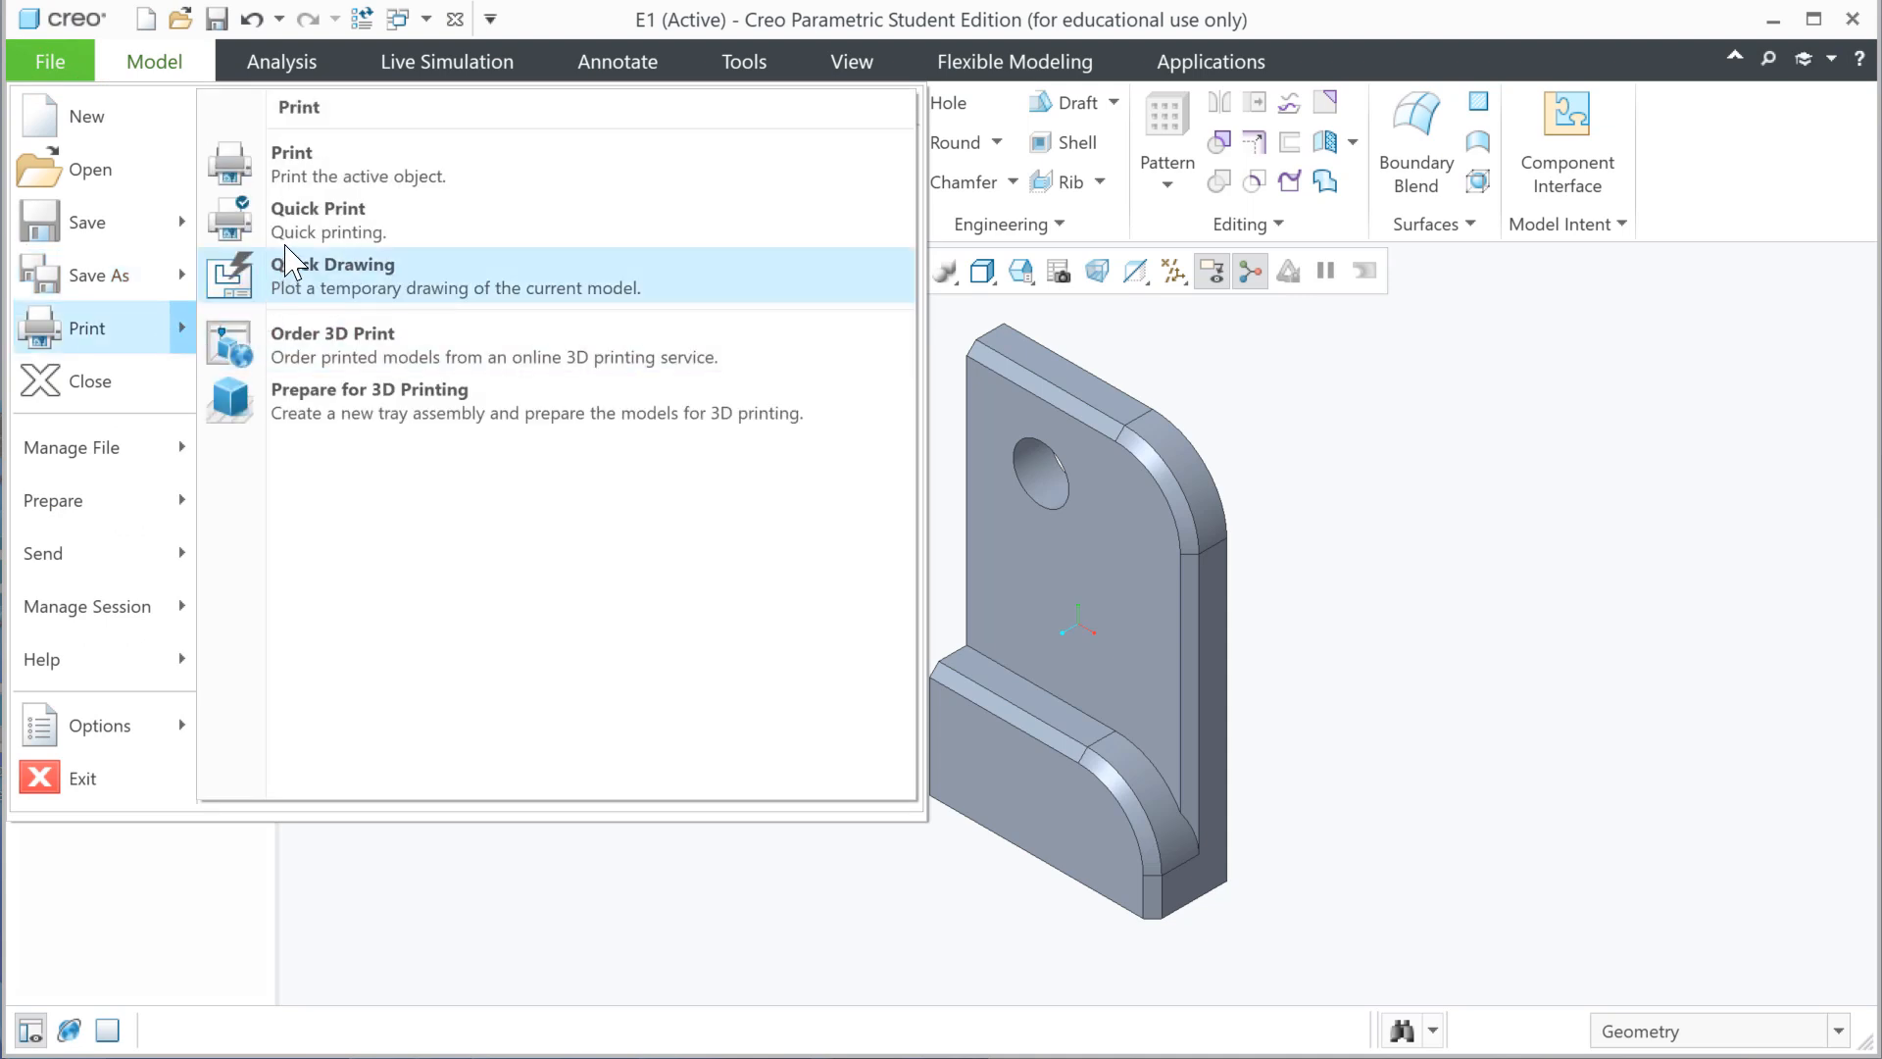
{"action": "left_click", "coordinate": [333, 222]}
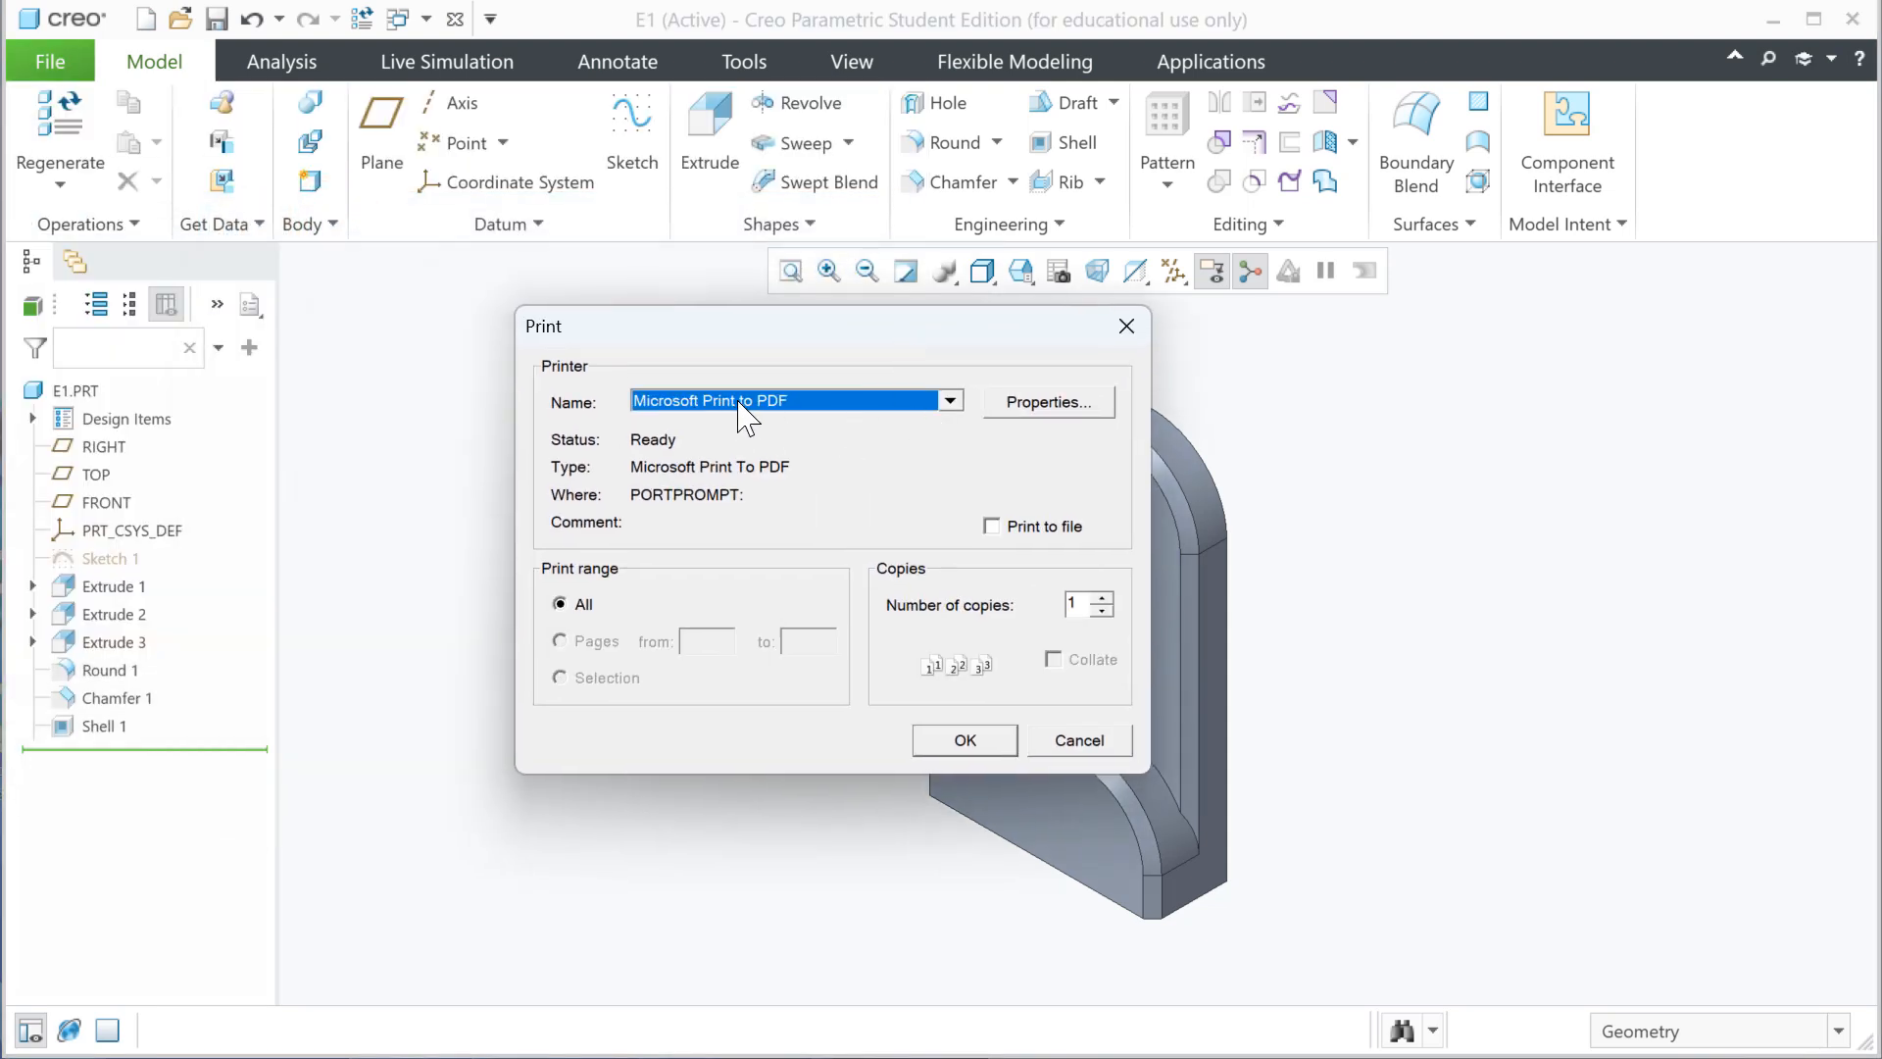
{"action": "left_click", "coordinate": [775, 400]}
{"action": "left_click", "coordinate": [789, 393]}
{"action": "left_click", "coordinate": [1049, 404]}
{"action": "left_click", "coordinate": [829, 478]}
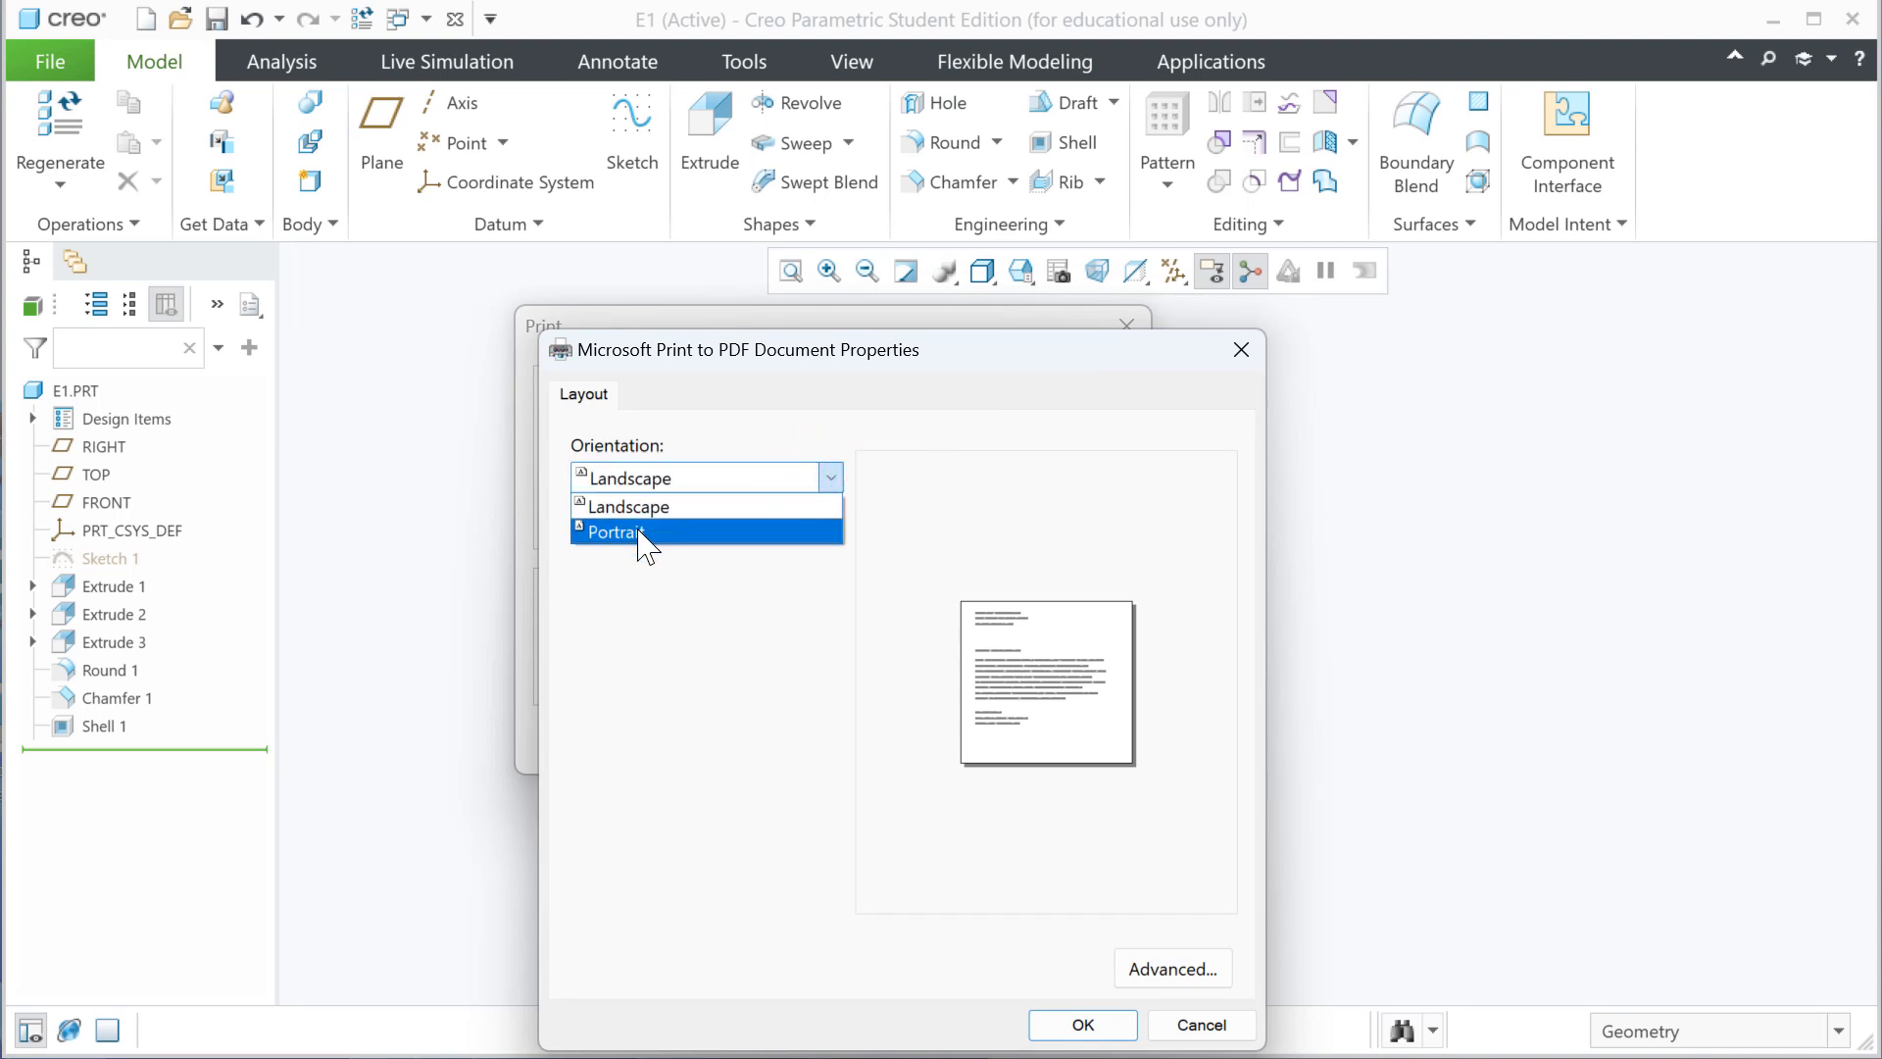
{"action": "left_click", "coordinate": [673, 506]}
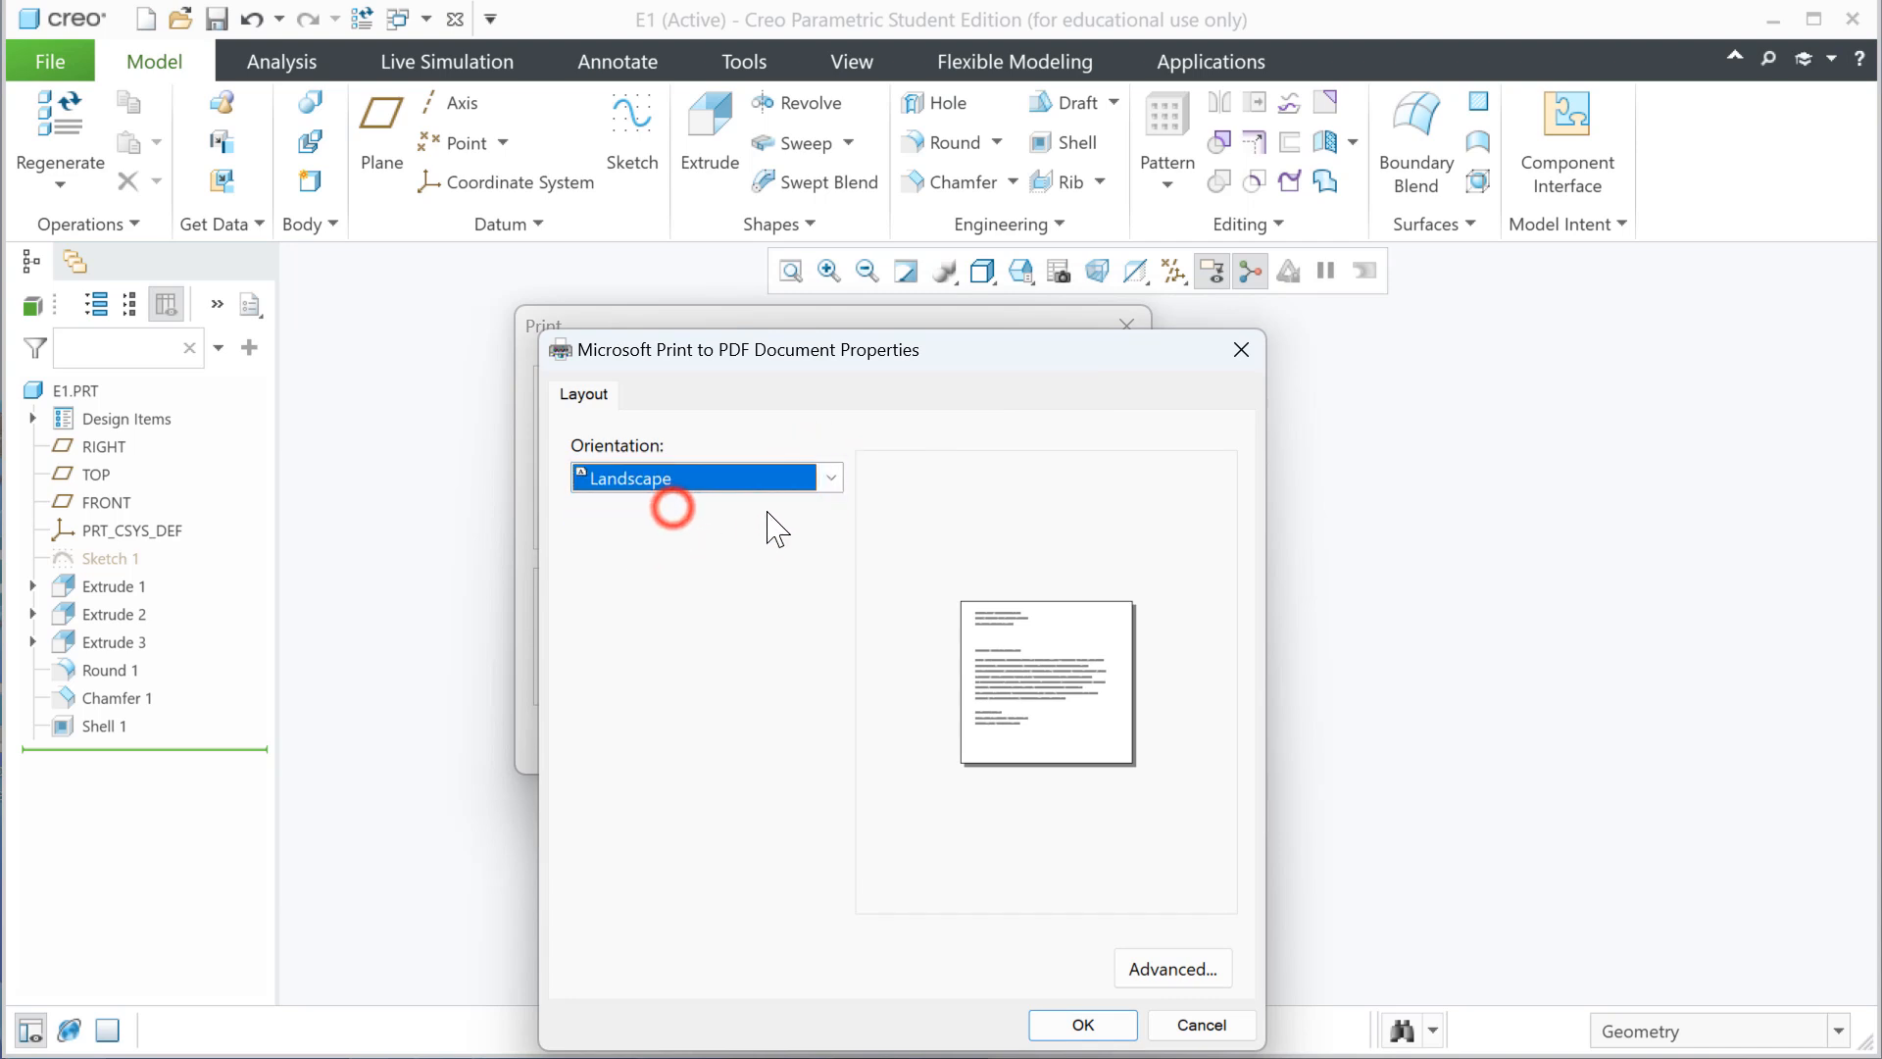
- Choose the Letter paper size in the printer's advanced options and accept the print properties
{"action": "left_click", "coordinate": [1155, 970]}
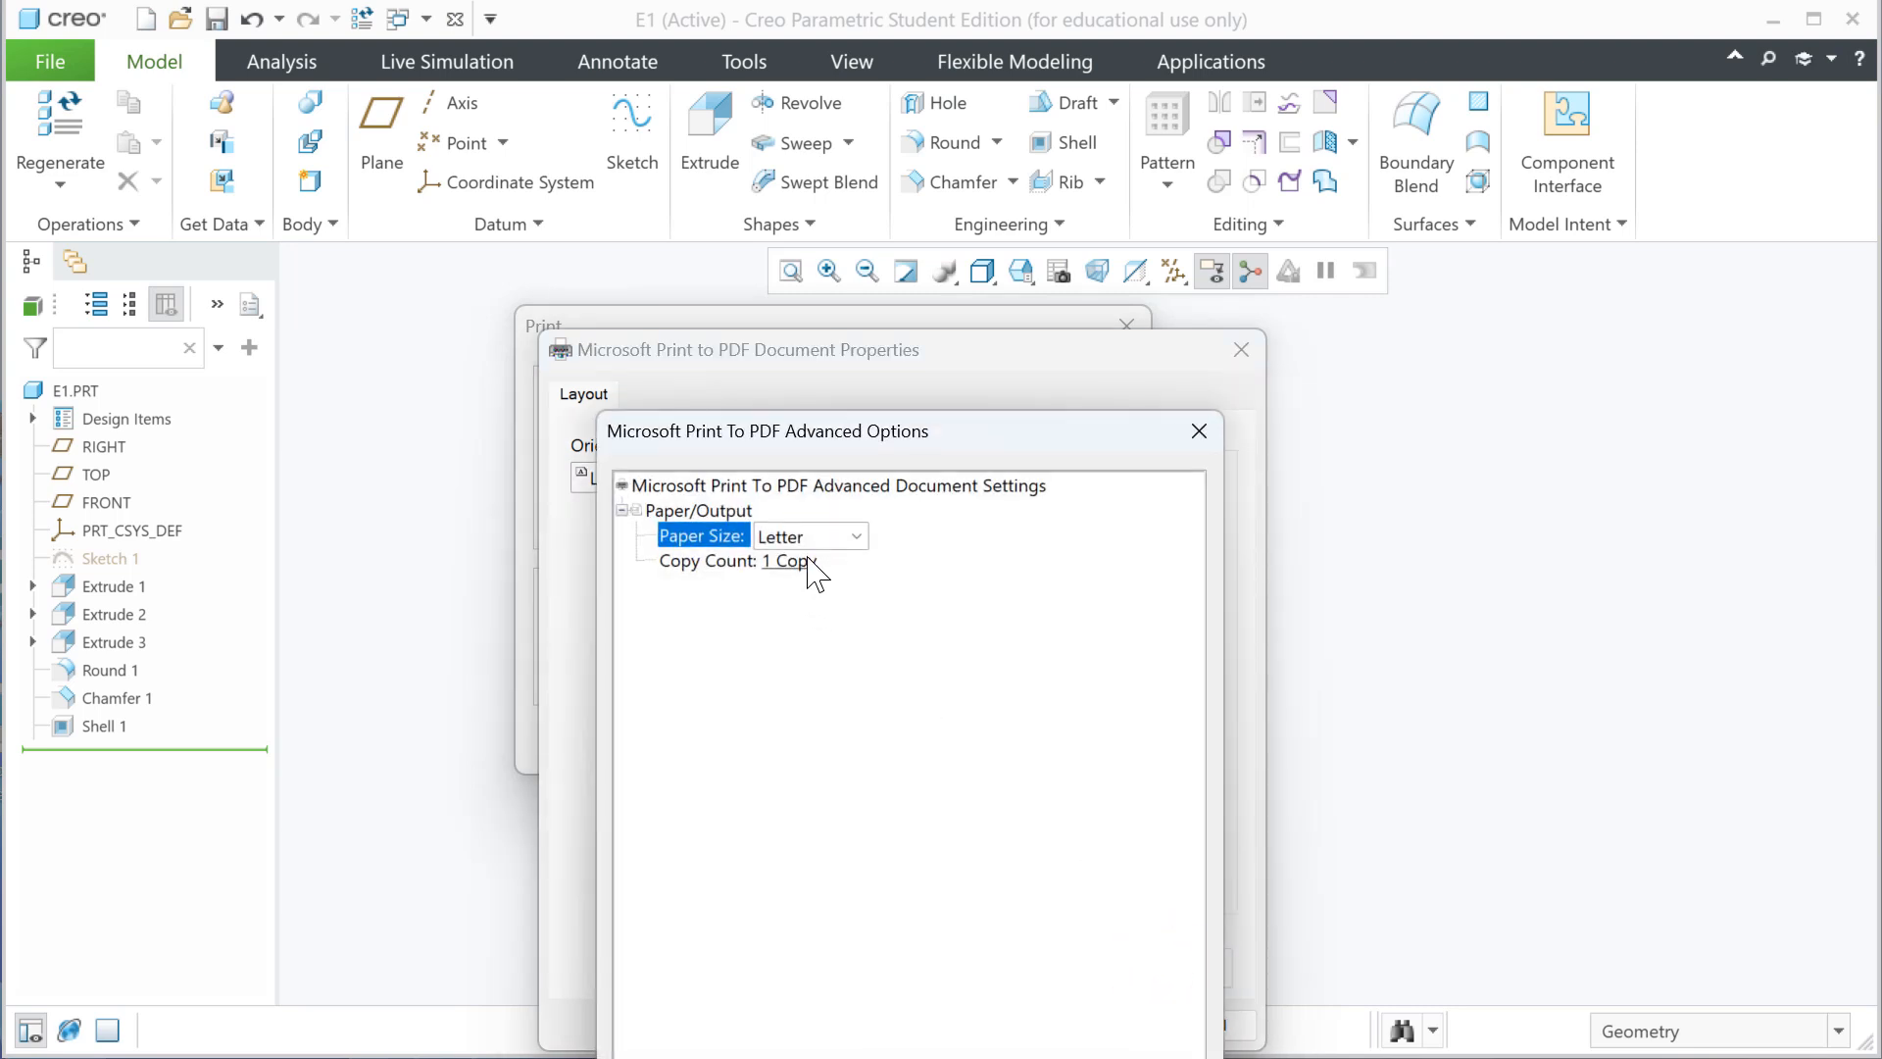
{"action": "left_click", "coordinate": [856, 536]}
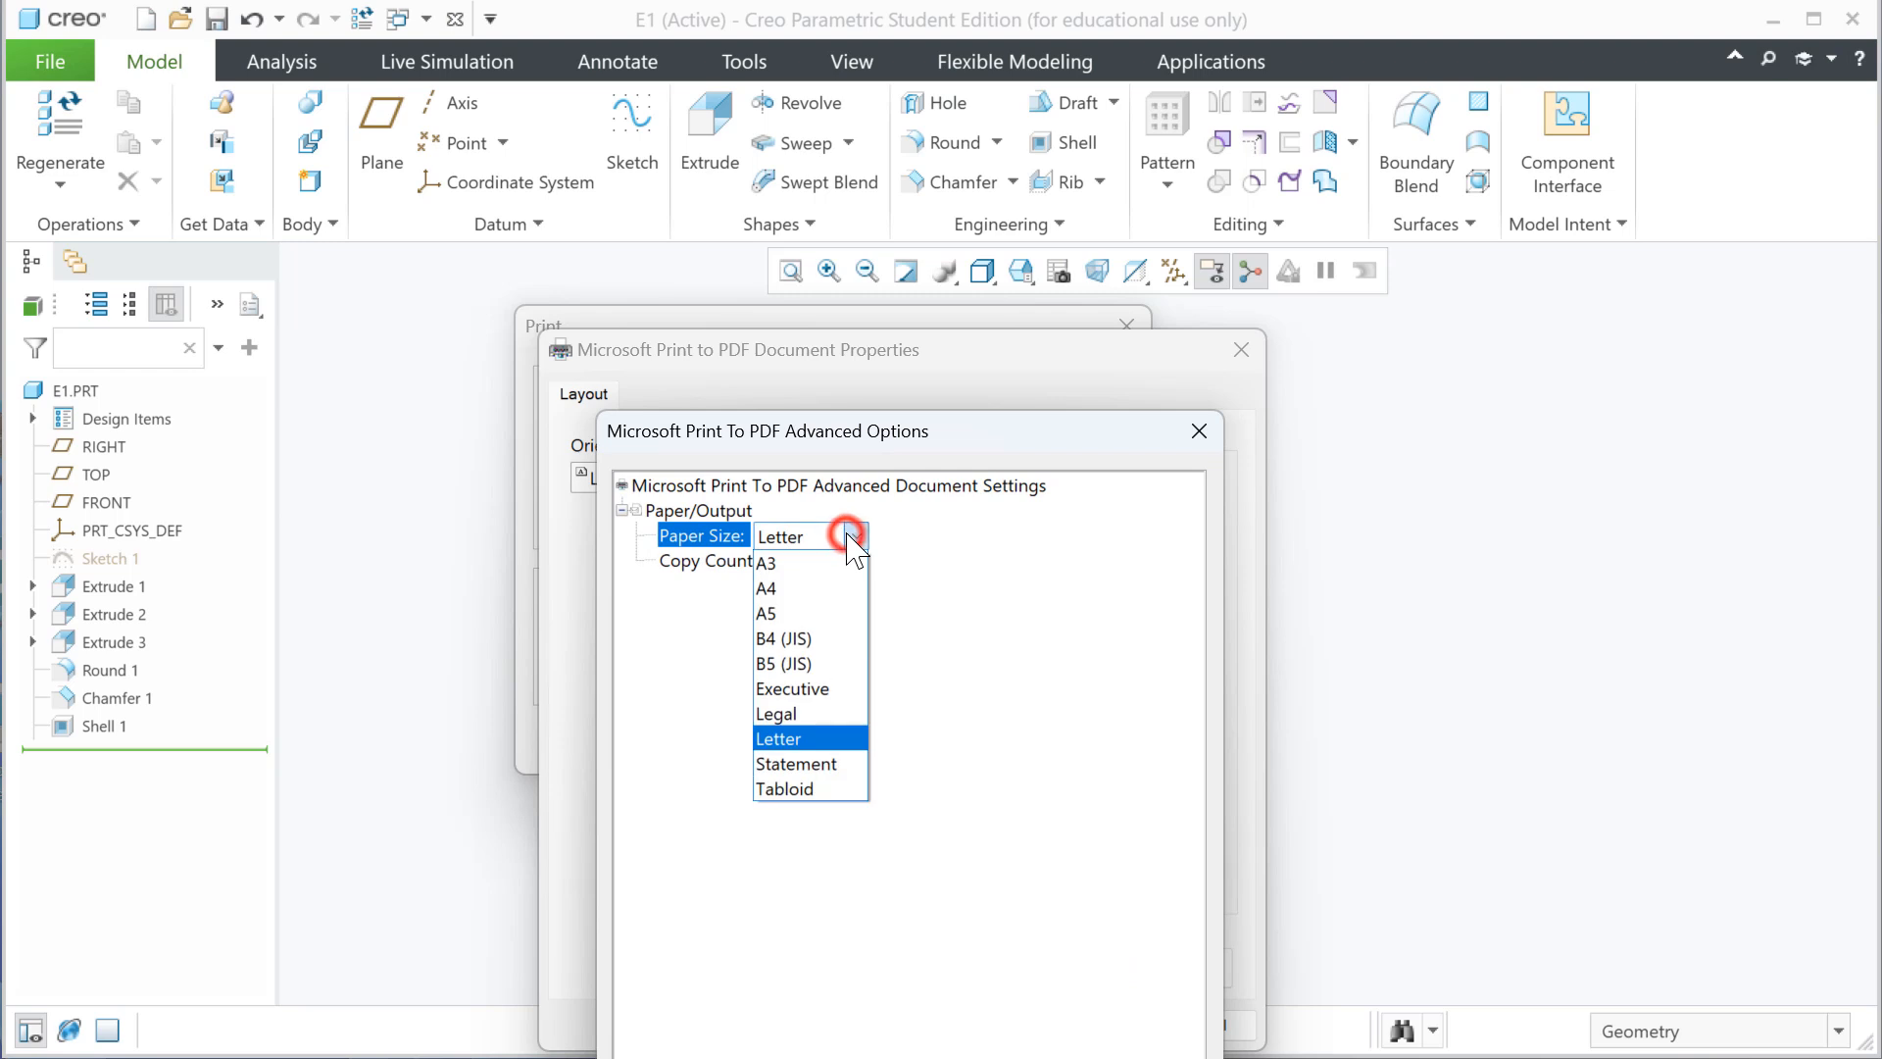
{"action": "left_click", "coordinate": [849, 534]}
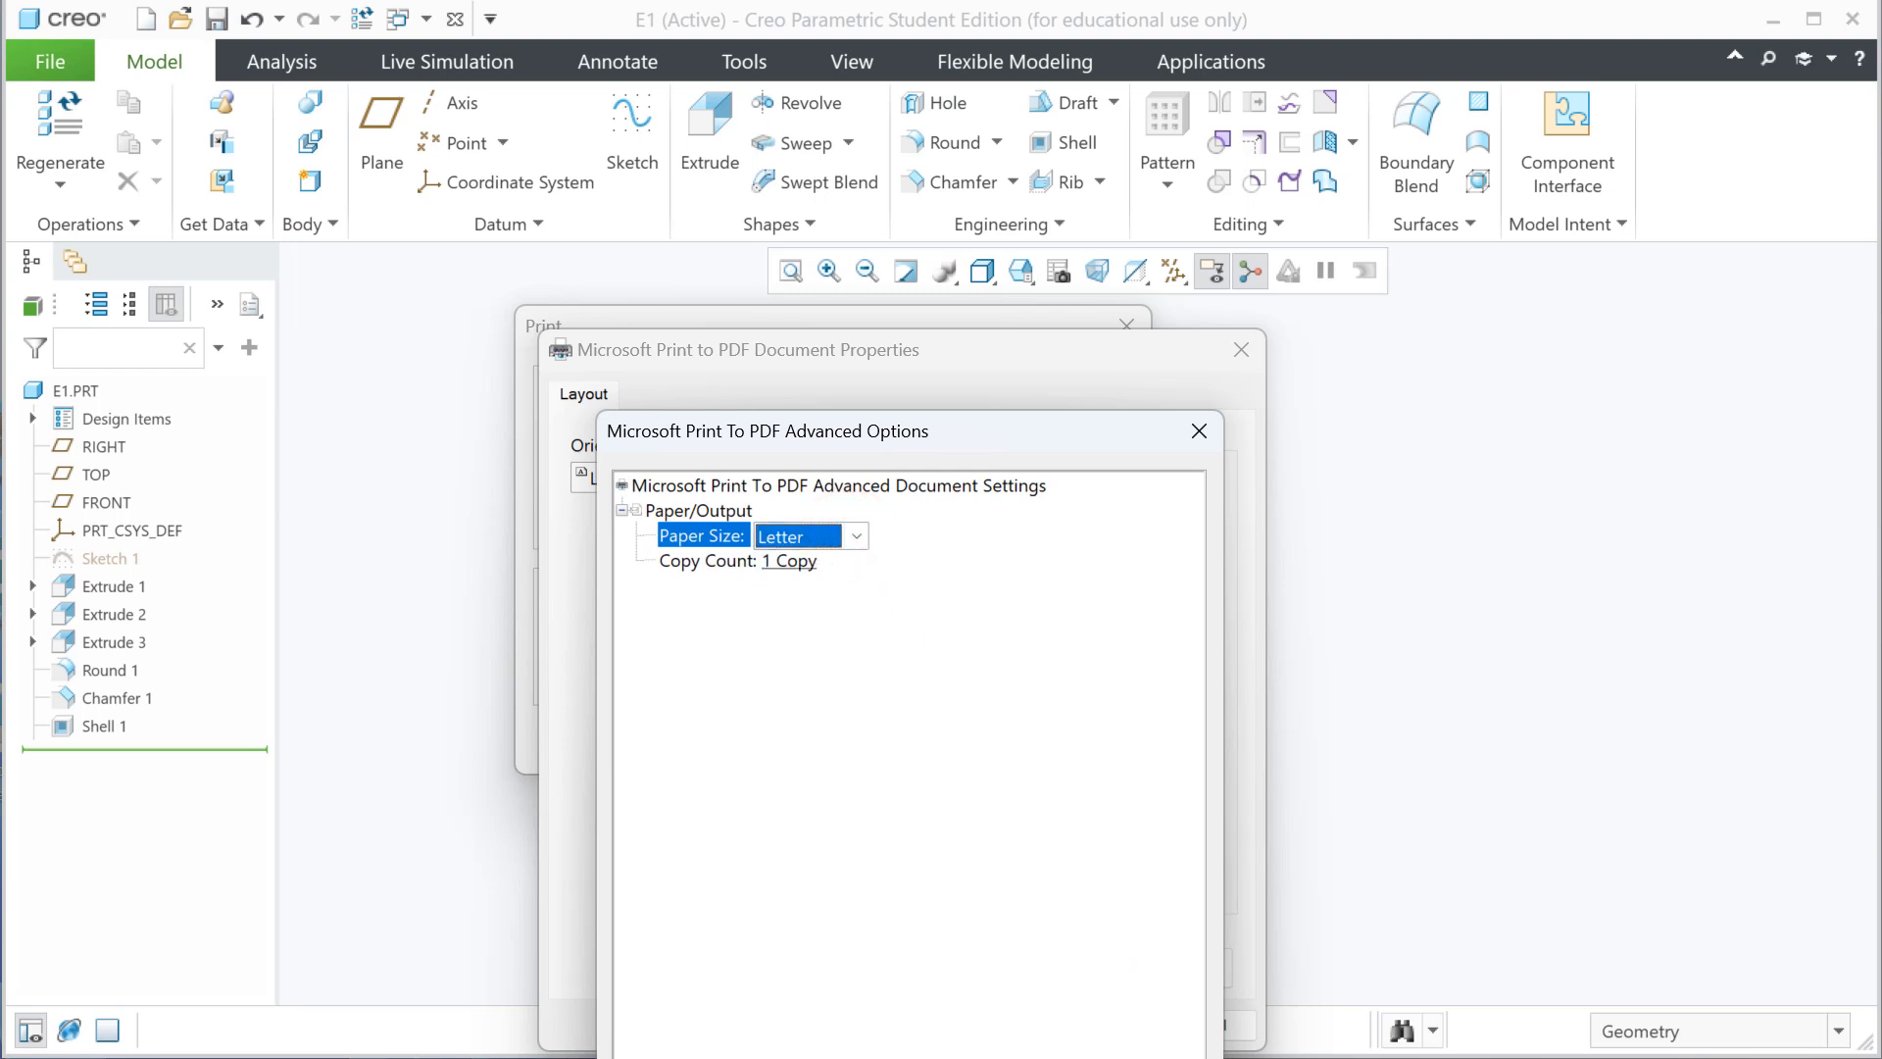
{"action": "left_click", "coordinate": [1053, 1058]}
{"action": "left_click", "coordinate": [1084, 1024]}
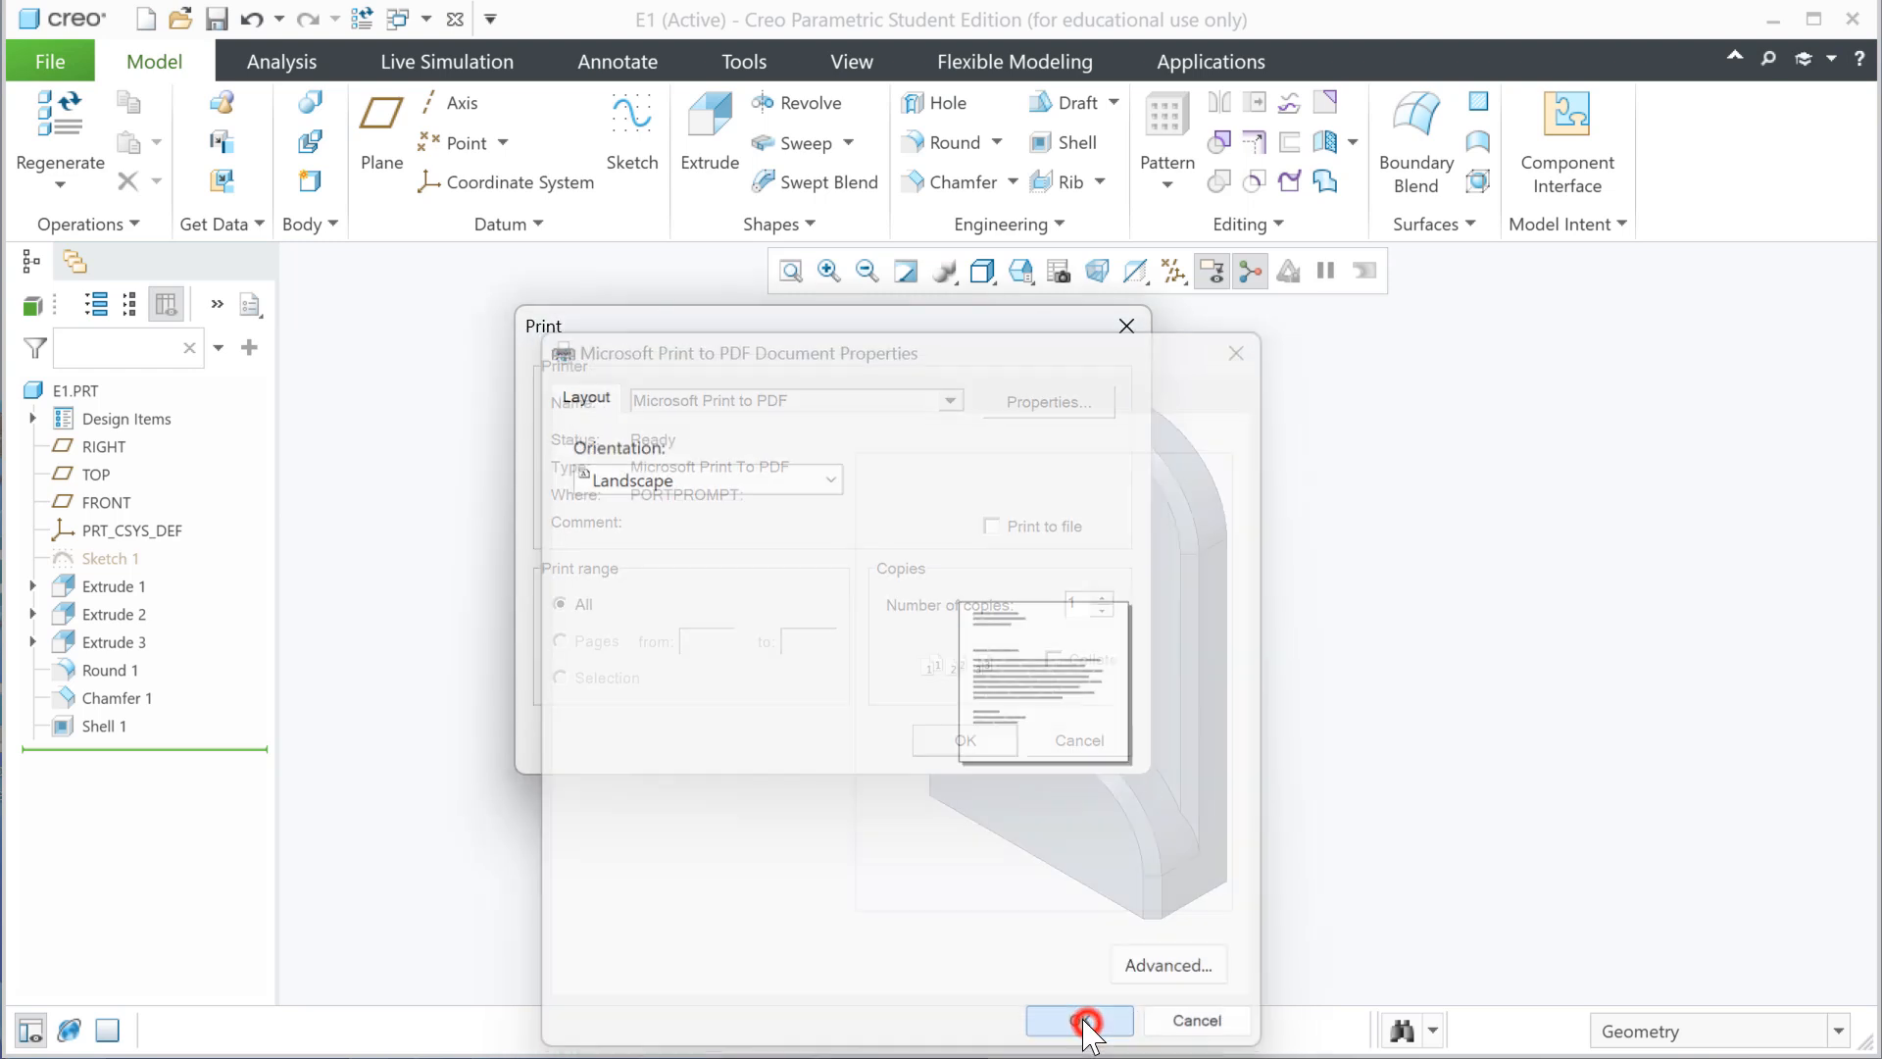
- Print the model and save the PDF output to the Desktop as x
{"action": "left_click", "coordinate": [971, 745]}
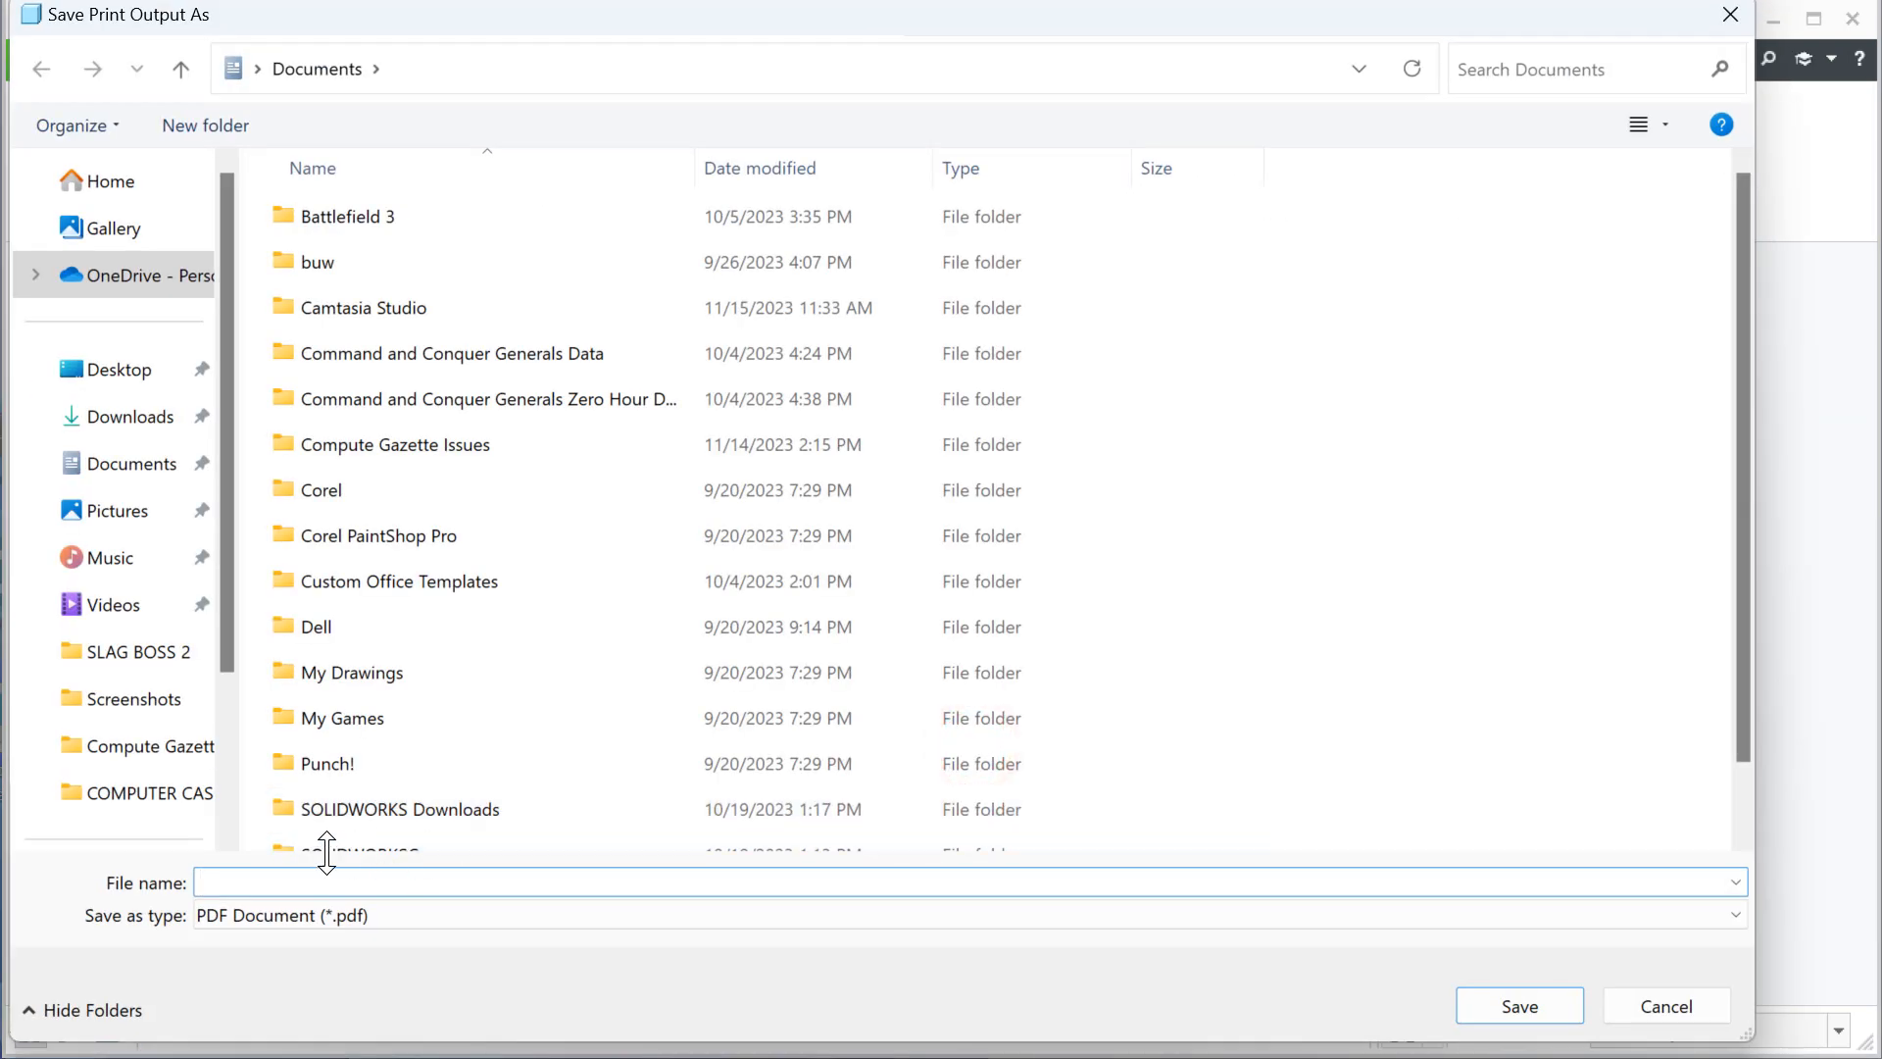
{"action": "left_click", "coordinate": [250, 877]}
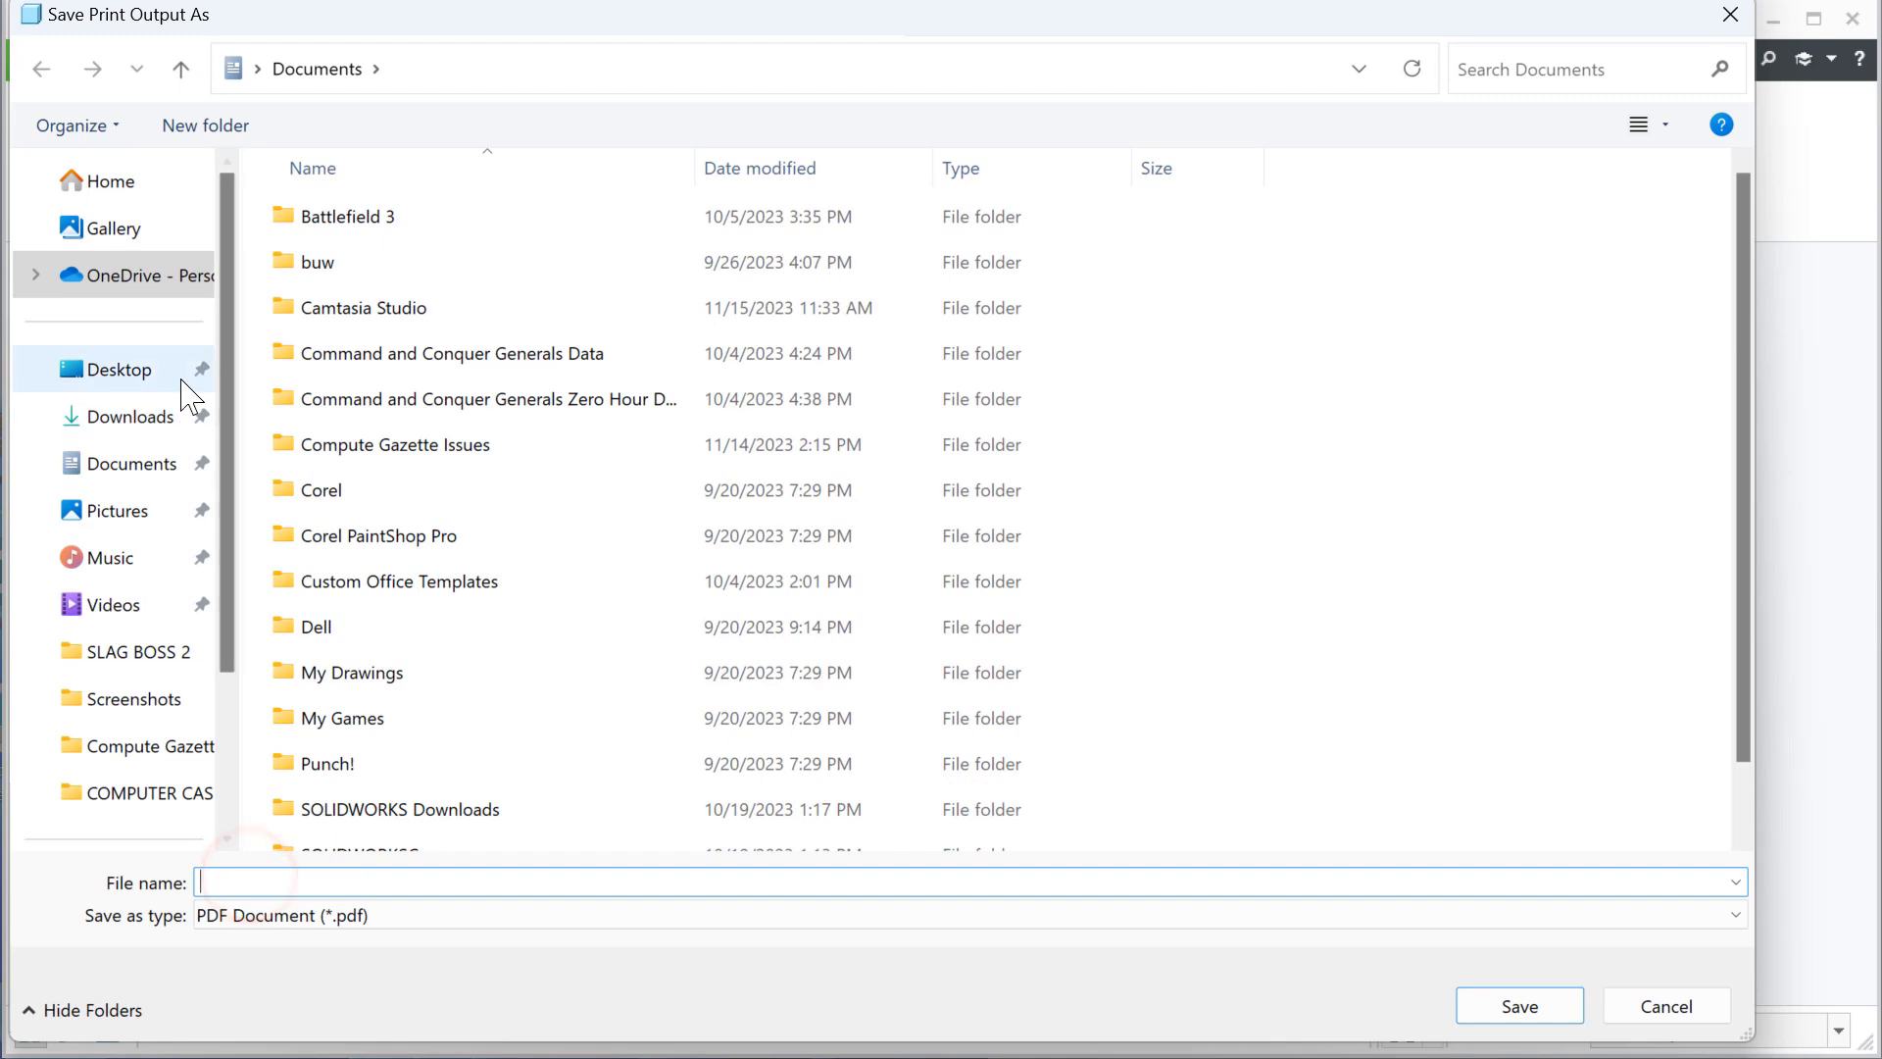
{"action": "left_click", "coordinate": [123, 368]}
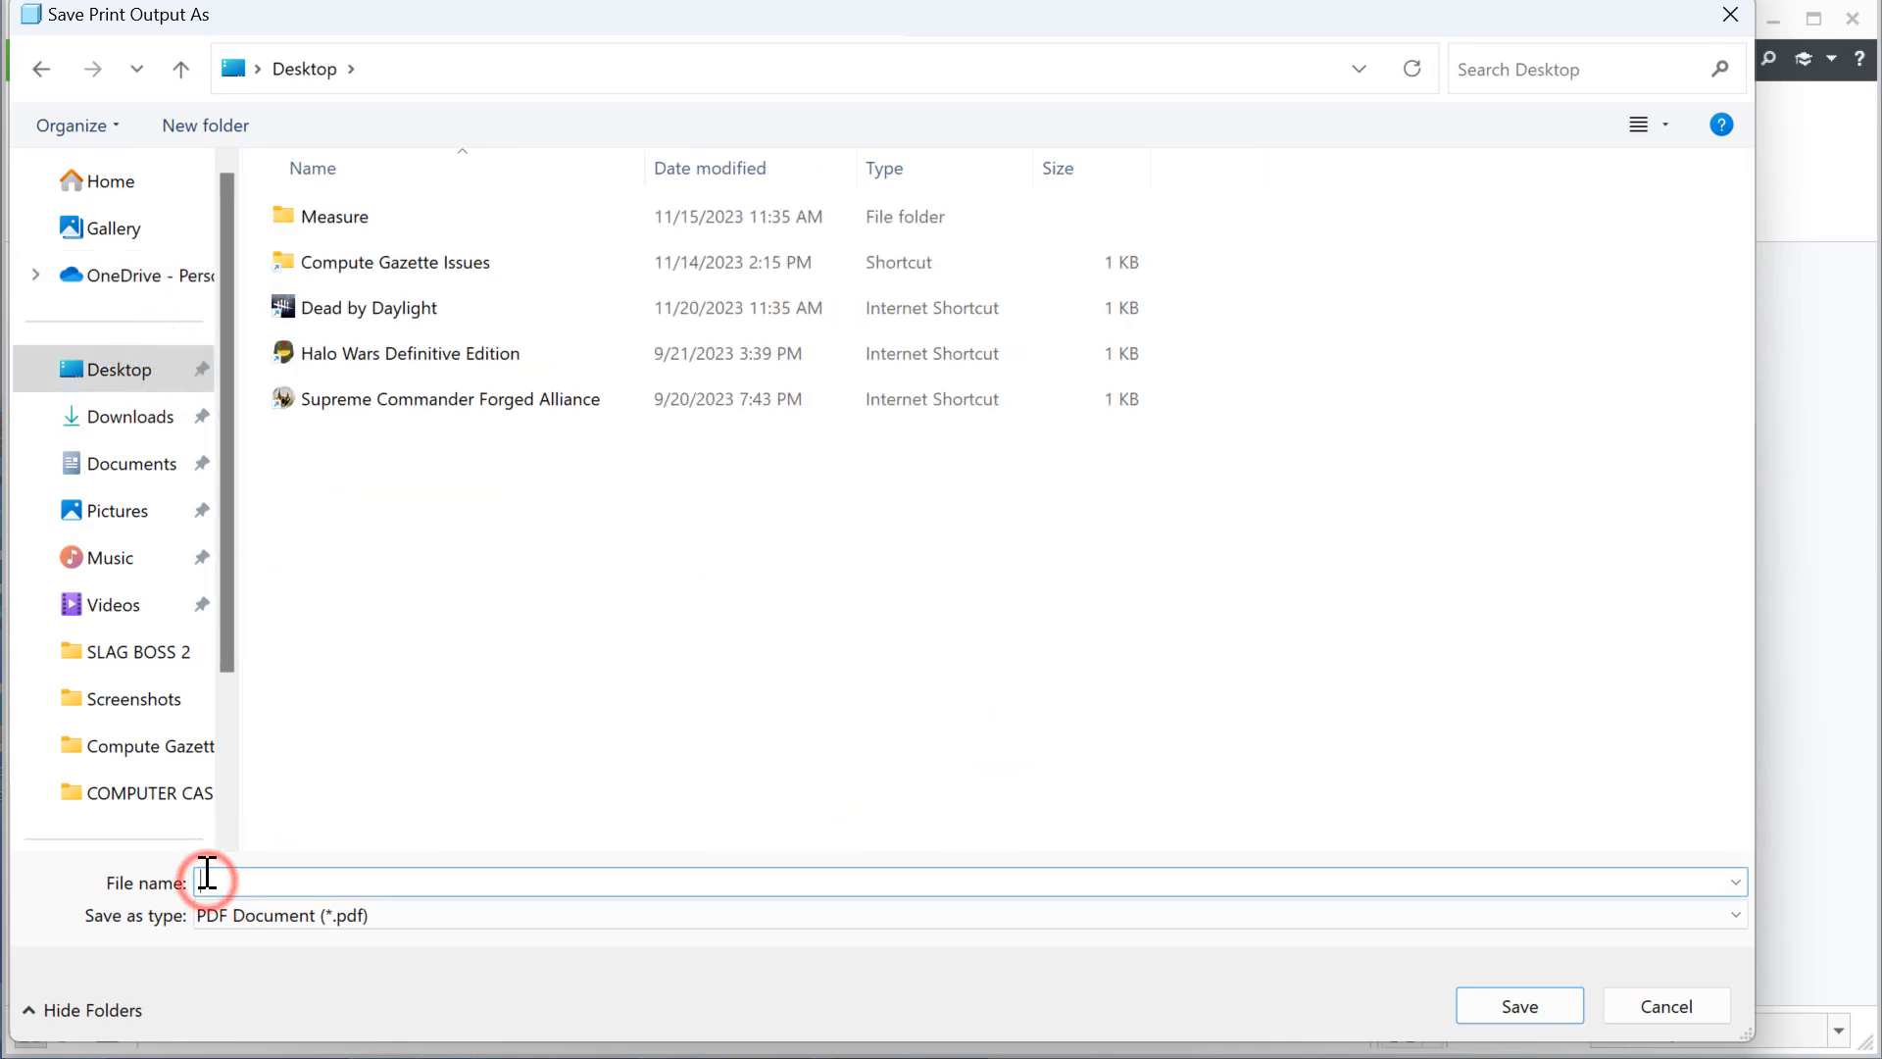
{"action": "type", "text": "e"}
{"action": "key", "text": "Return"}
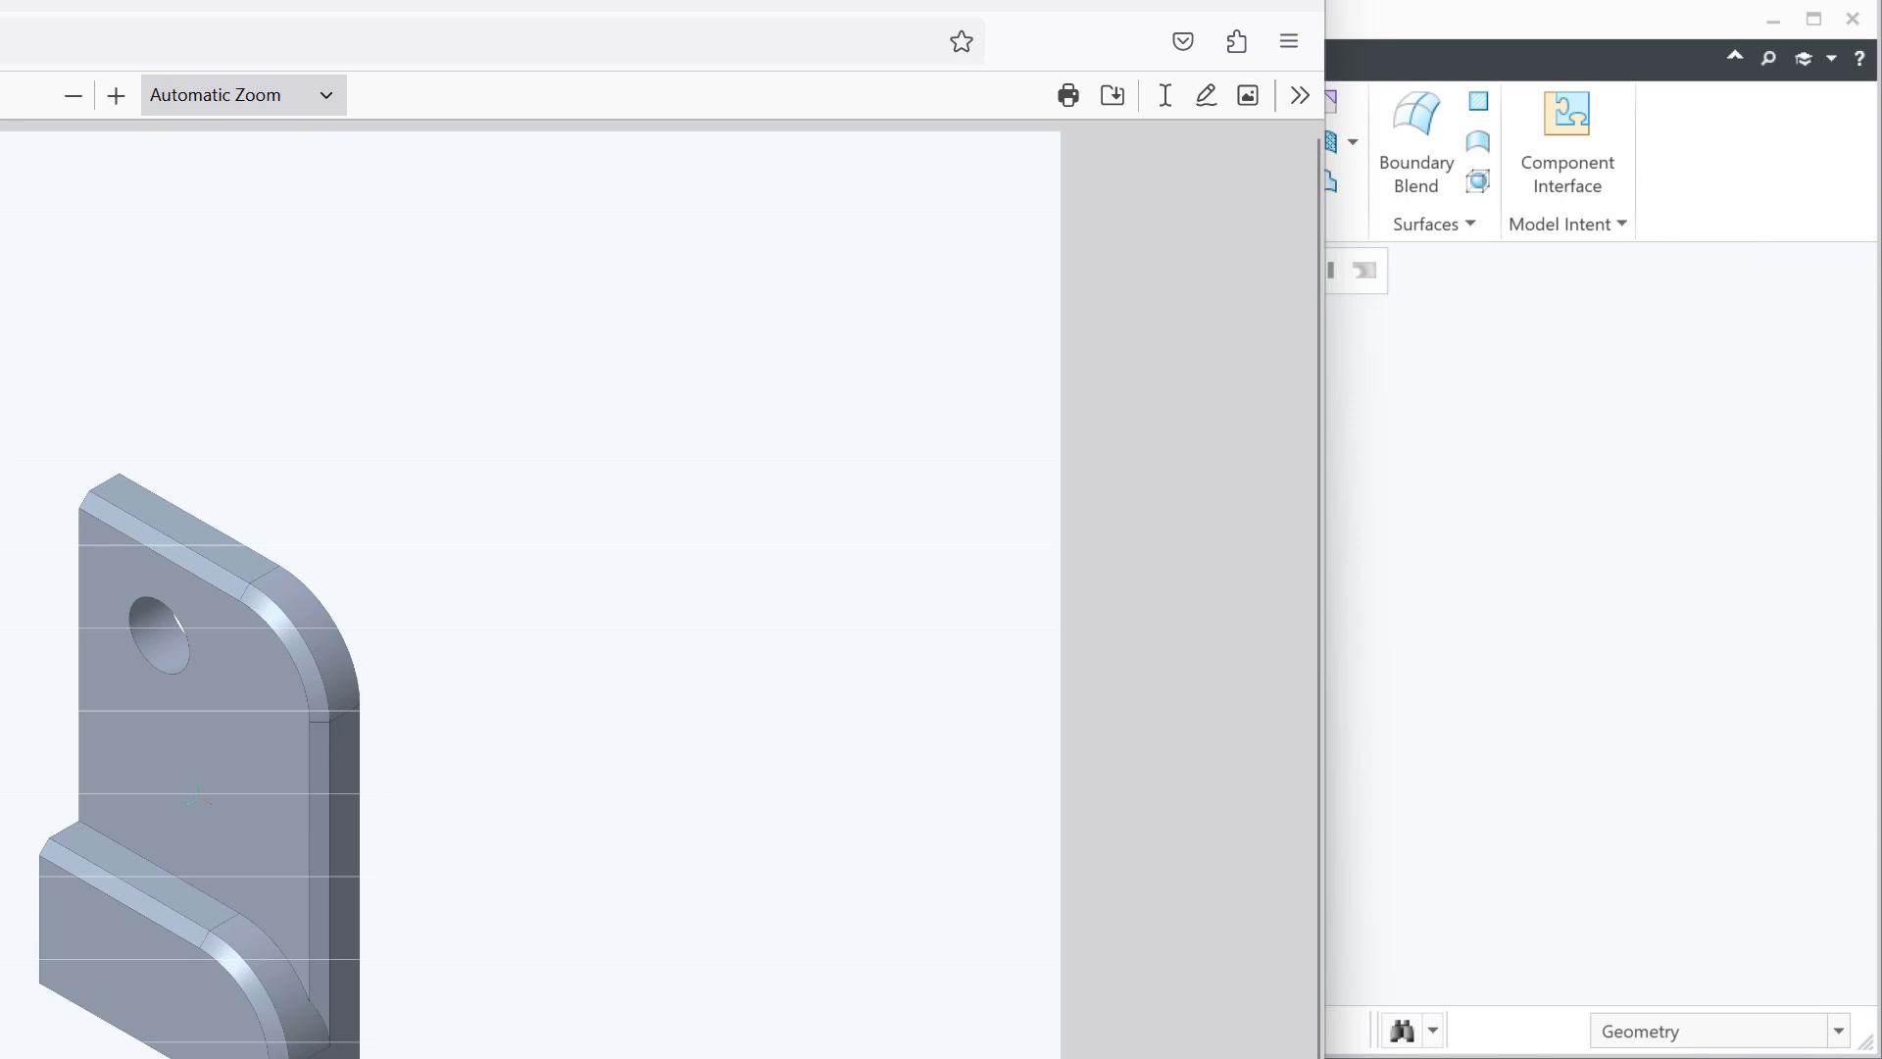
- Examine the printed part image in x.pdf in the browser window and close the window
{"action": "left_click_drag", "start_coordinate": [0, 1058], "coordinate": [357, 1026]}
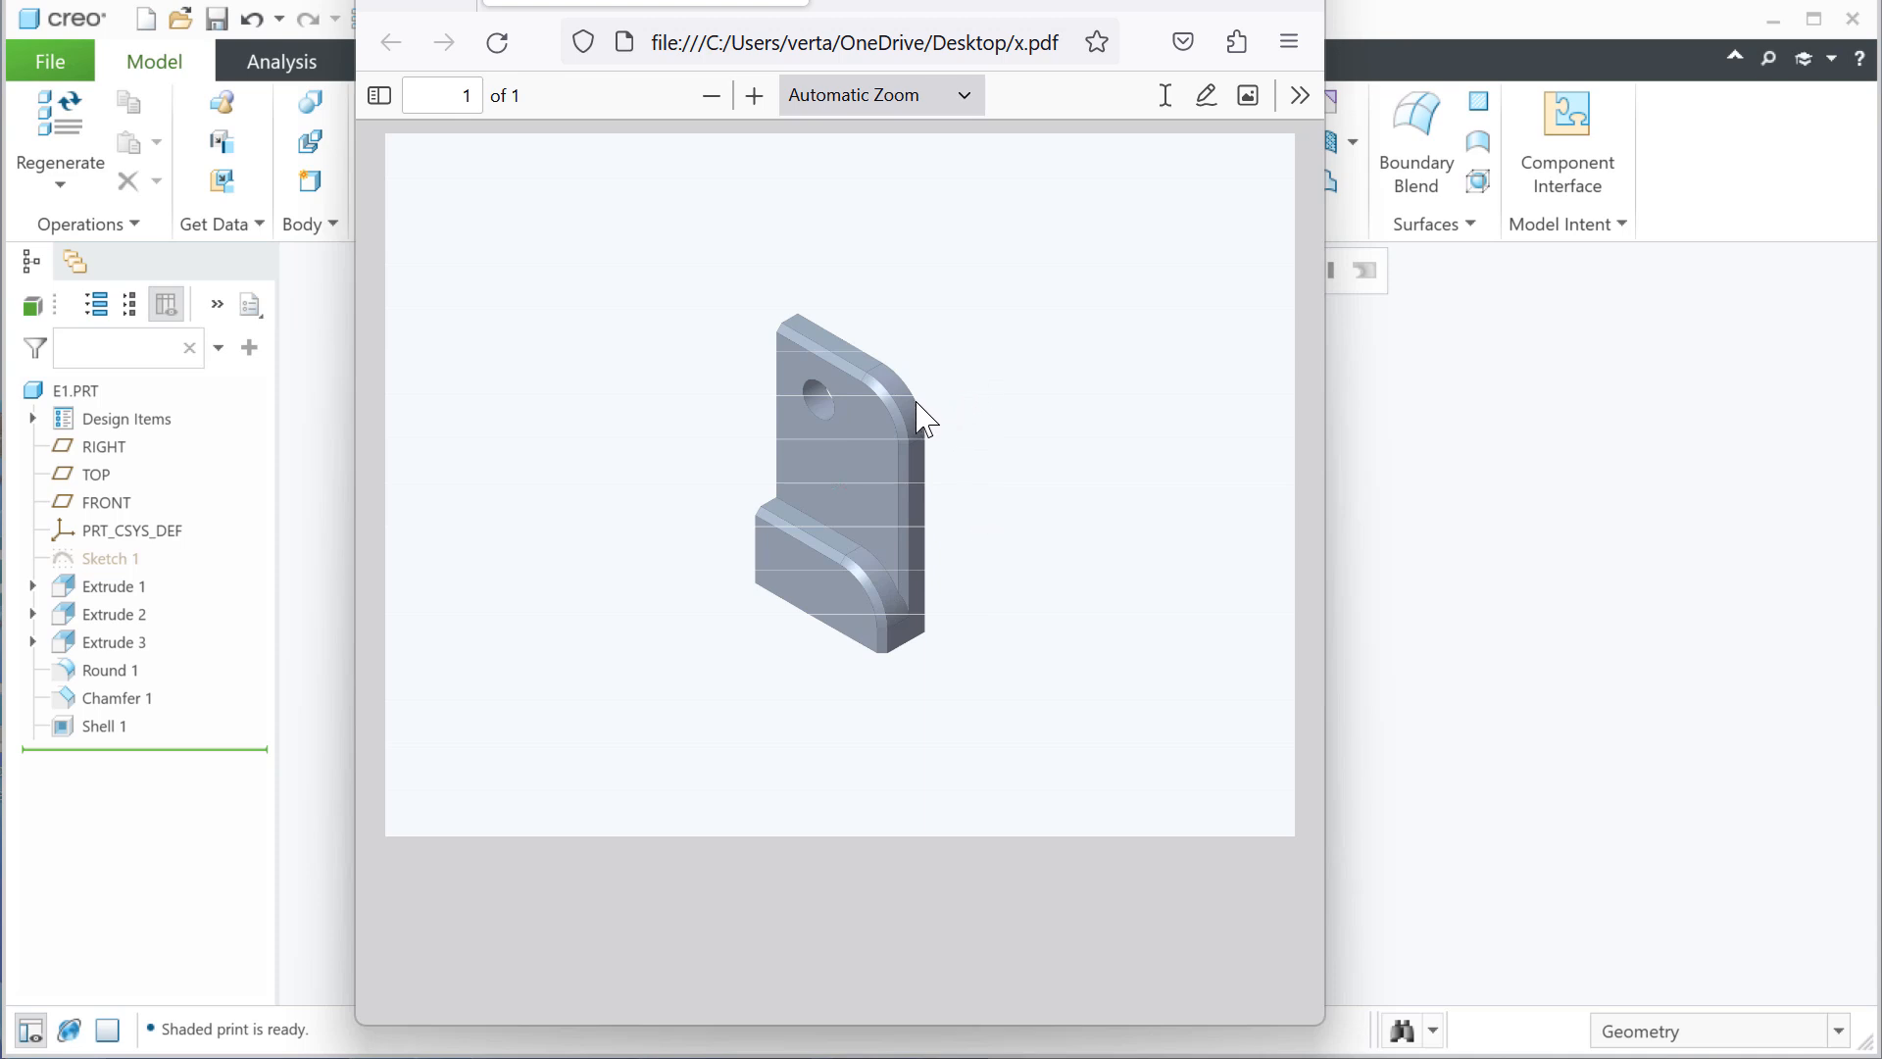
{"action": "left_click_drag", "start_coordinate": [944, 3], "coordinate": [919, 76]}
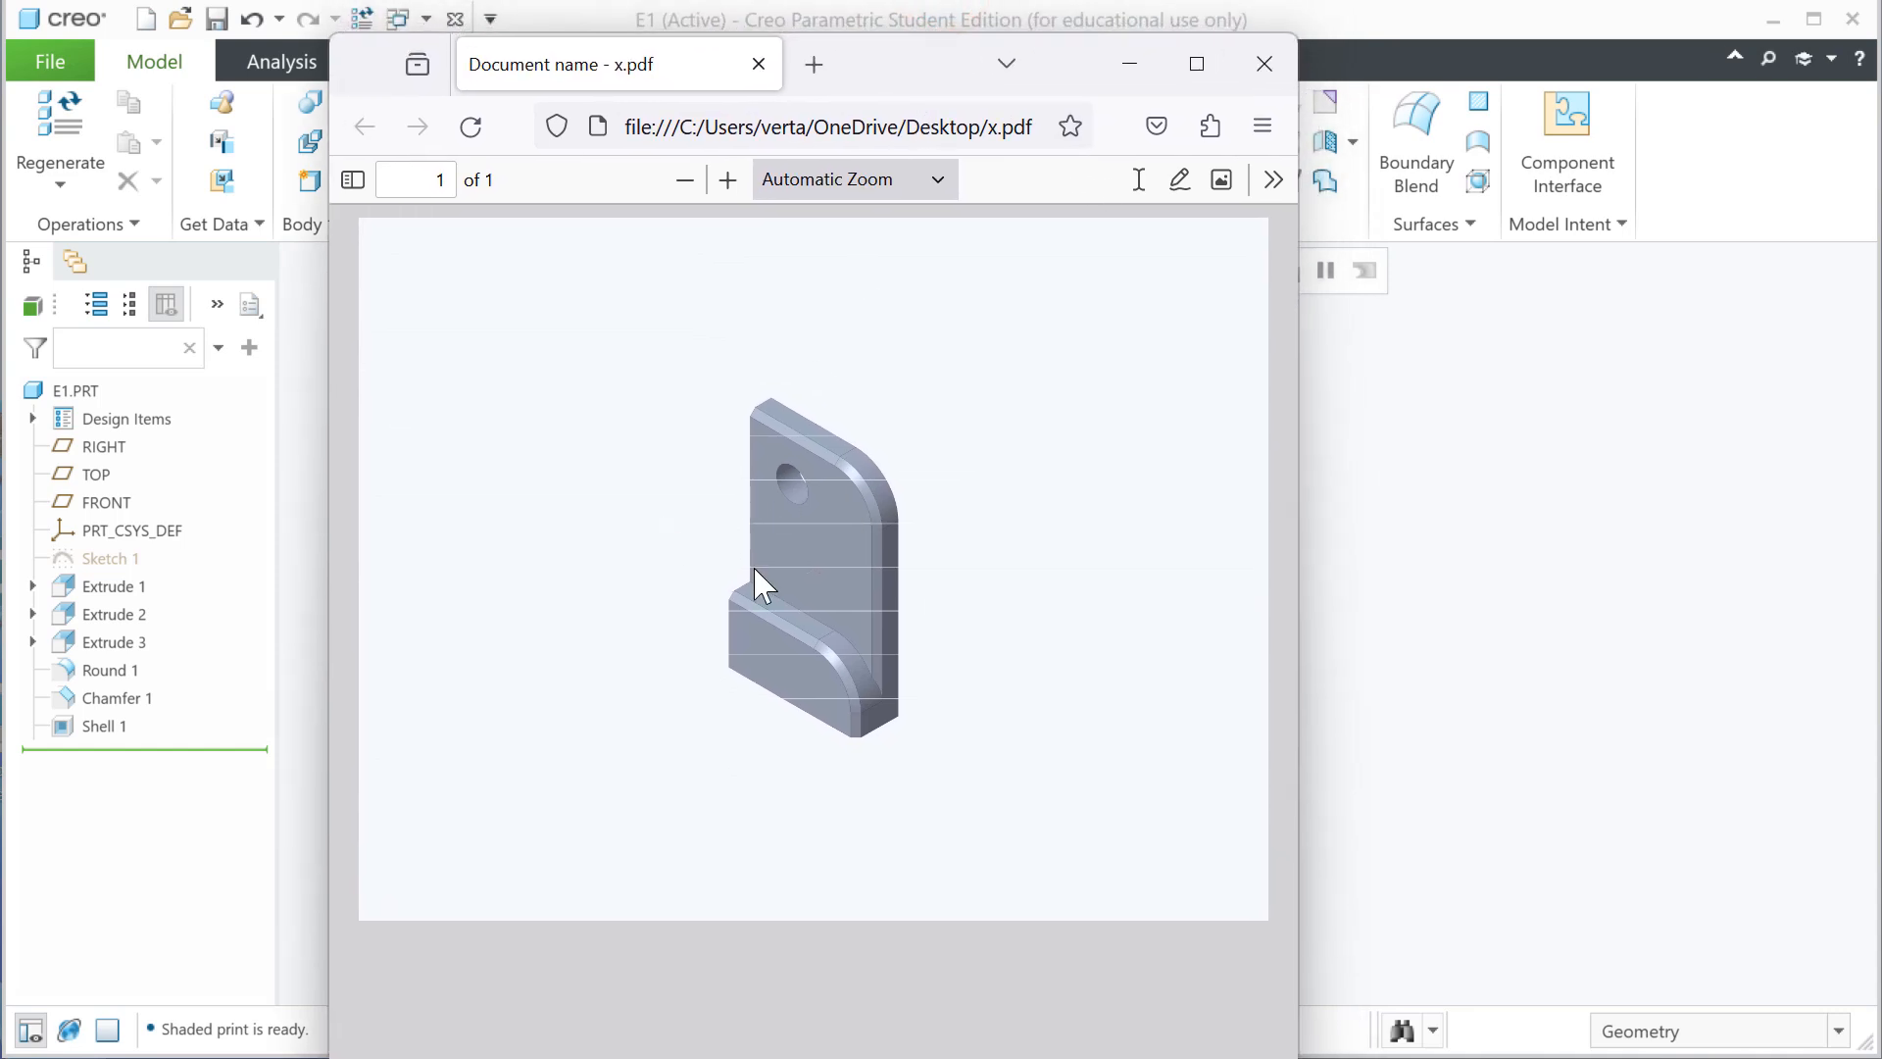
{"action": "left_click", "coordinate": [1261, 71]}
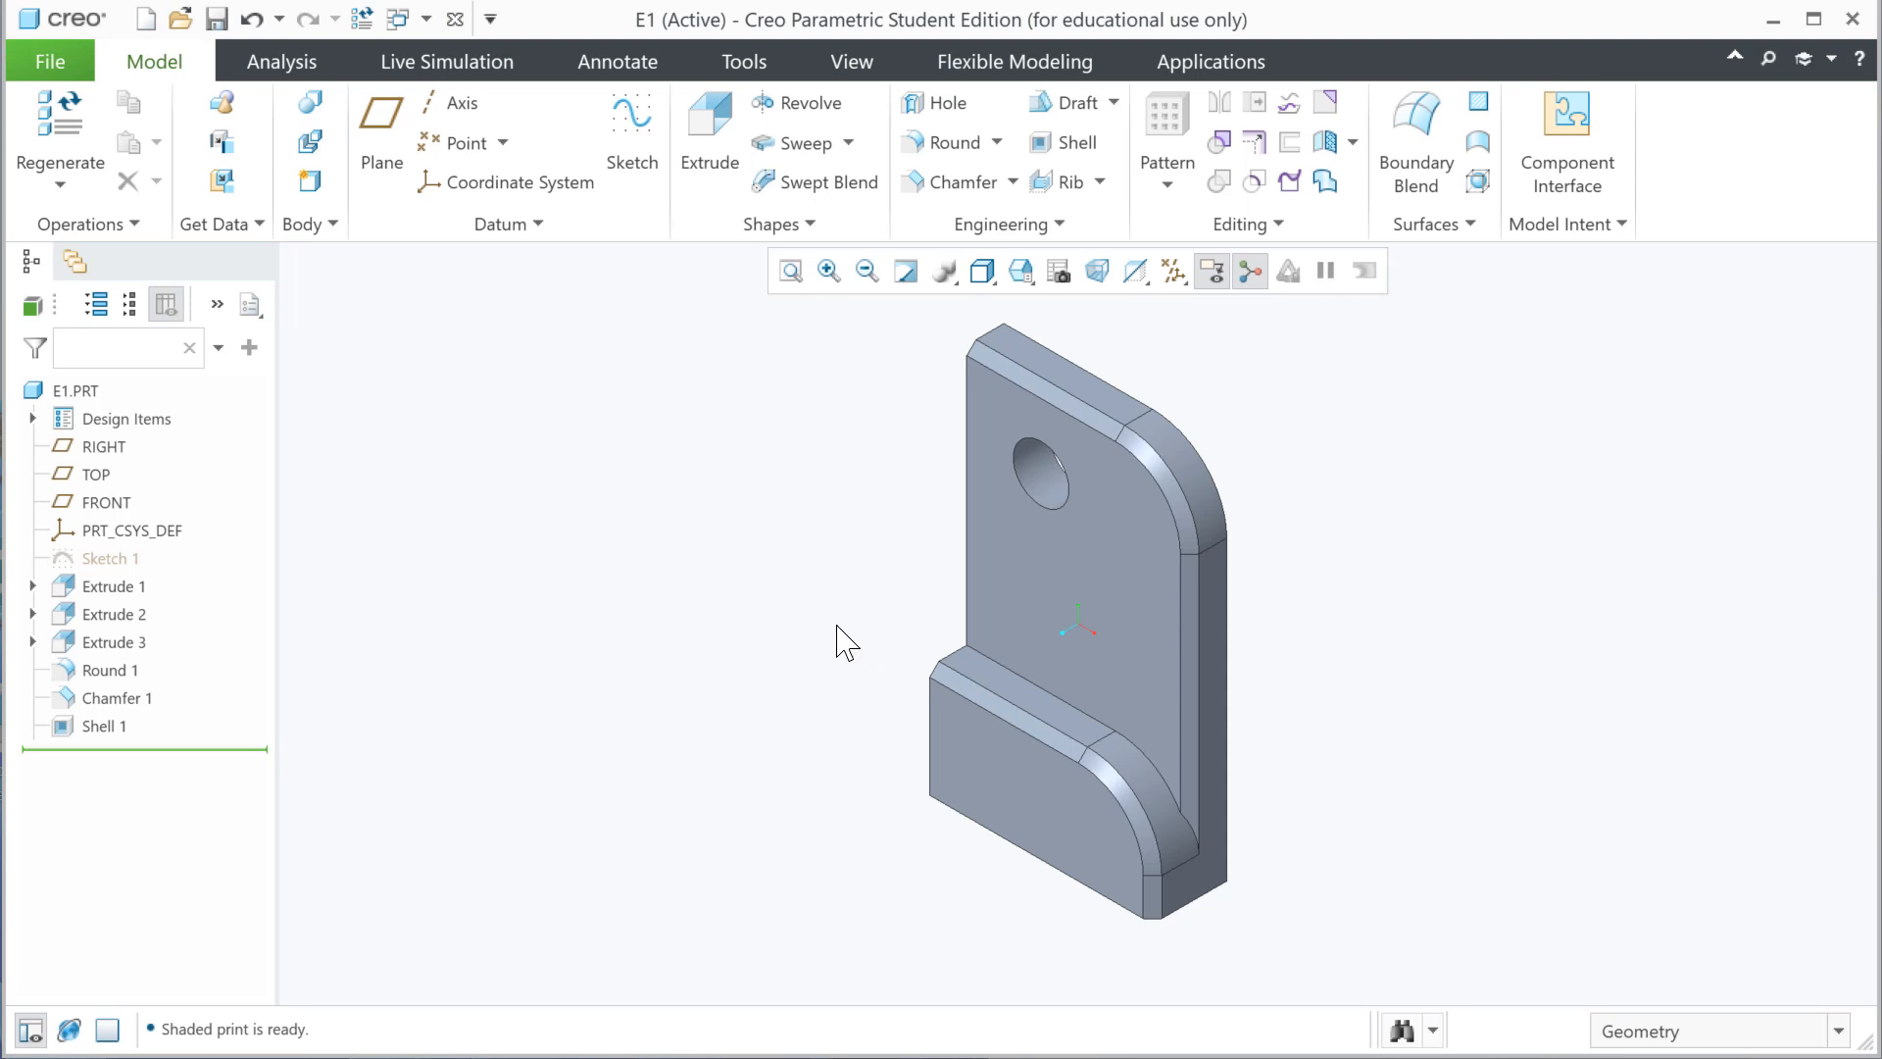
- Open the appearance gallery and locate the ptc-std-aluminum appearance in the std-metals library
{"action": "mouse_move", "coordinate": [892, 569]}
{"action": "middle_mouse_down"}
{"action": "mouse_move", "coordinate": [823, 618]}
{"action": "mouse_move", "coordinate": [1038, 722]}
{"action": "mouse_move", "coordinate": [1067, 621]}
{"action": "mouse_move", "coordinate": [1025, 608]}
{"action": "middle_mouse_up"}
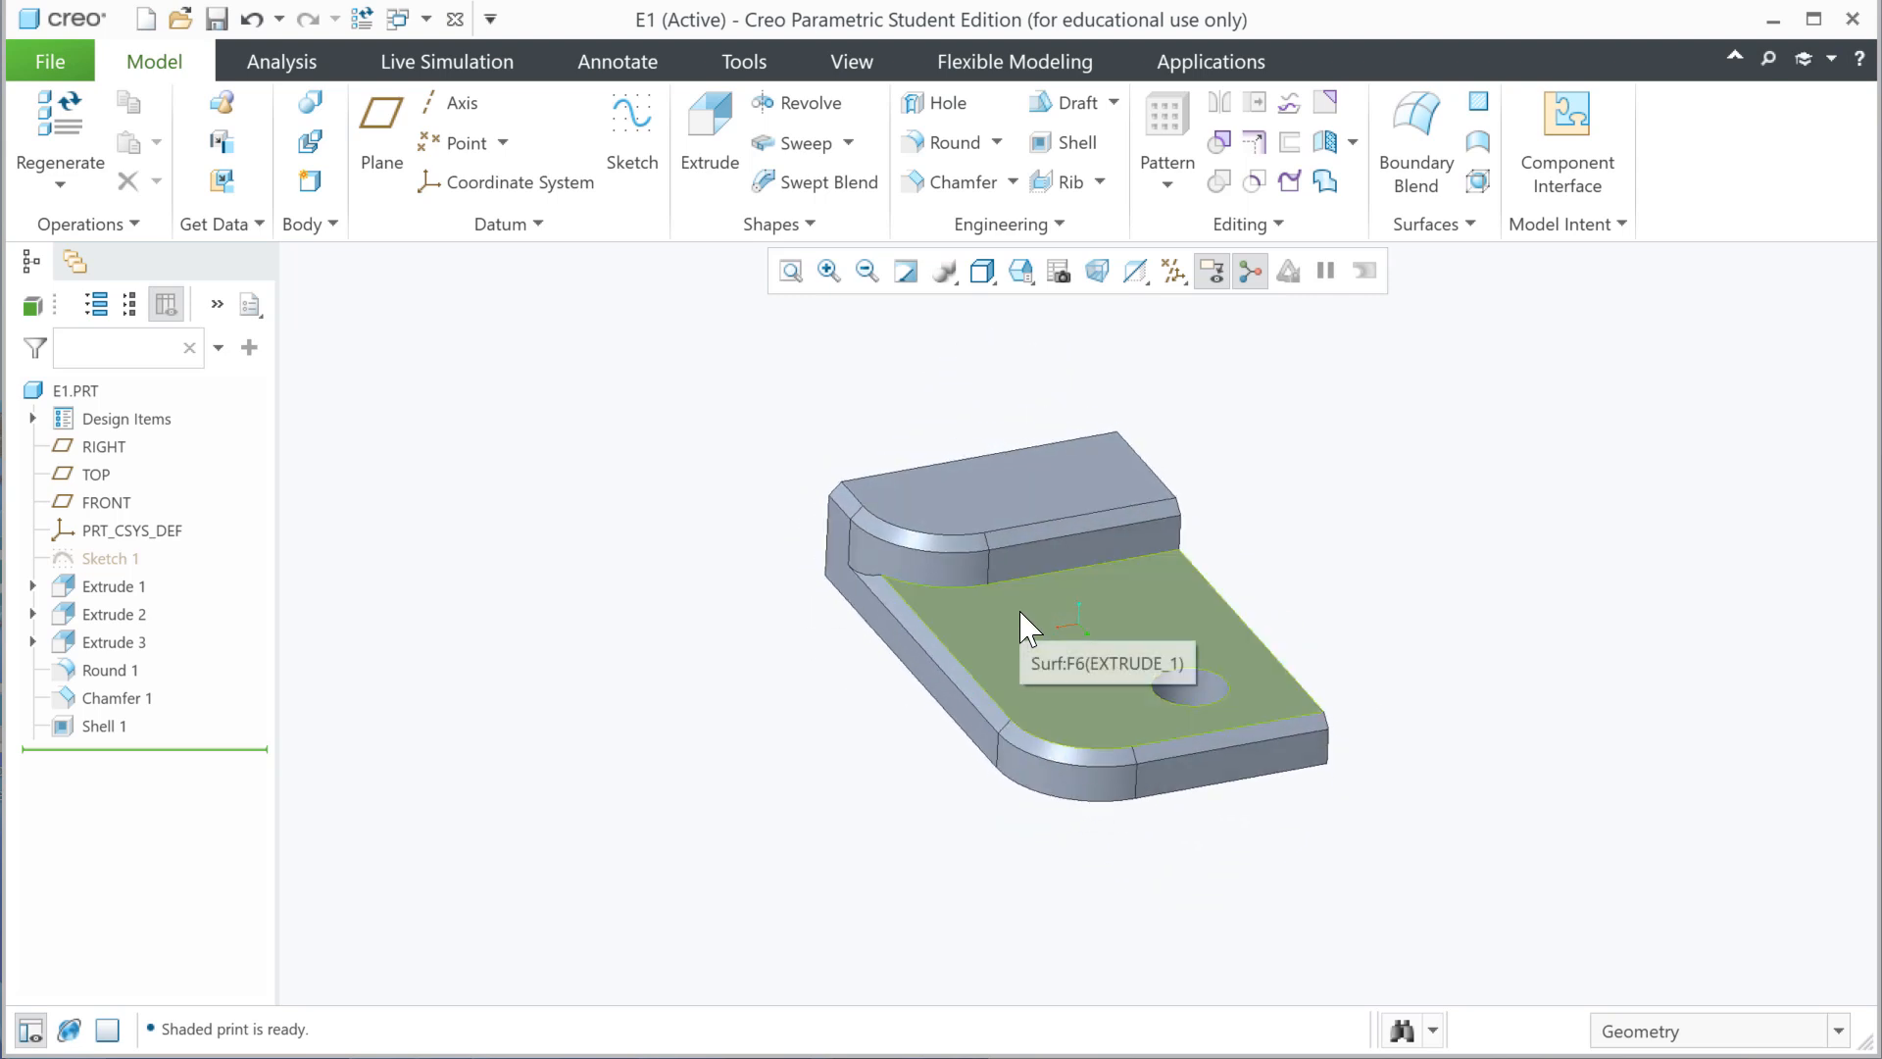
{"action": "mouse_move", "coordinate": [768, 760]}
{"action": "middle_mouse_down"}
{"action": "mouse_move", "coordinate": [740, 765]}
{"action": "mouse_move", "coordinate": [772, 766]}
{"action": "middle_mouse_up"}
{"action": "scroll", "coordinate": [1261, 546], "scroll_direction": "down", "scroll_amount": 2}
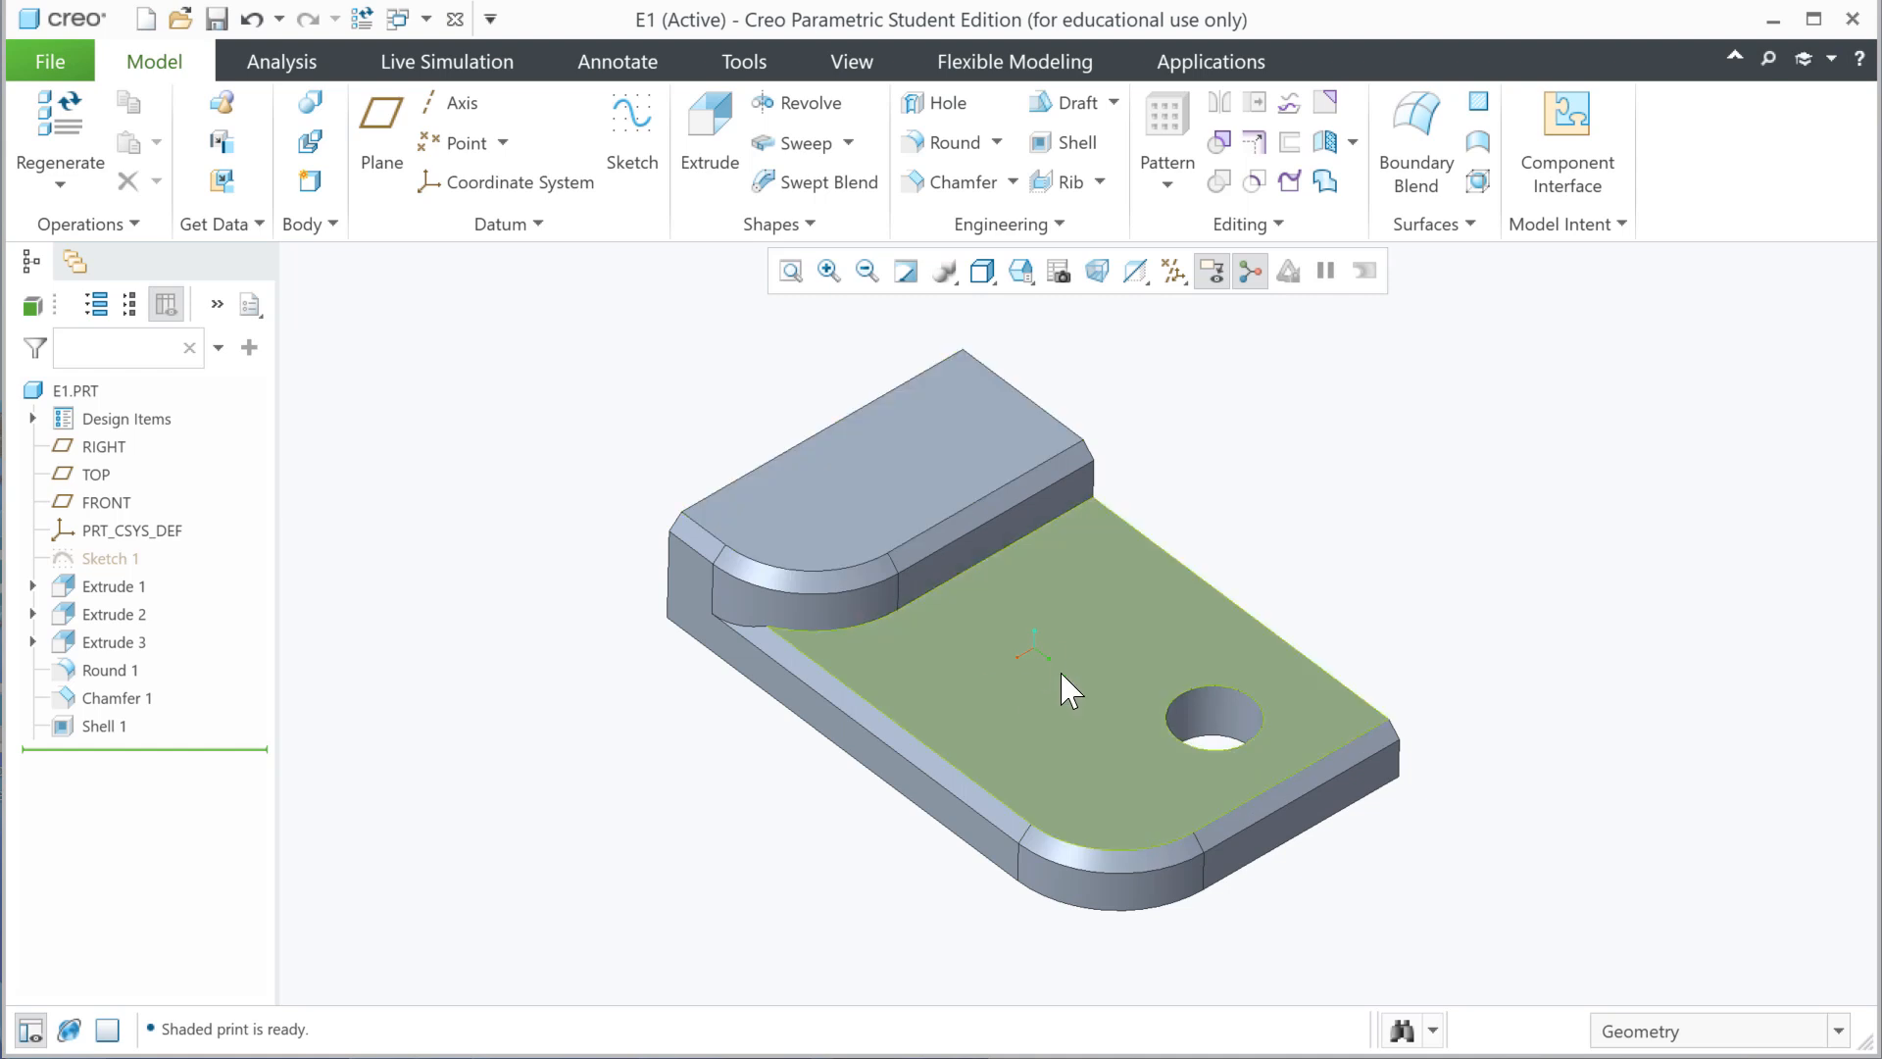
{"action": "left_click", "coordinate": [632, 416]}
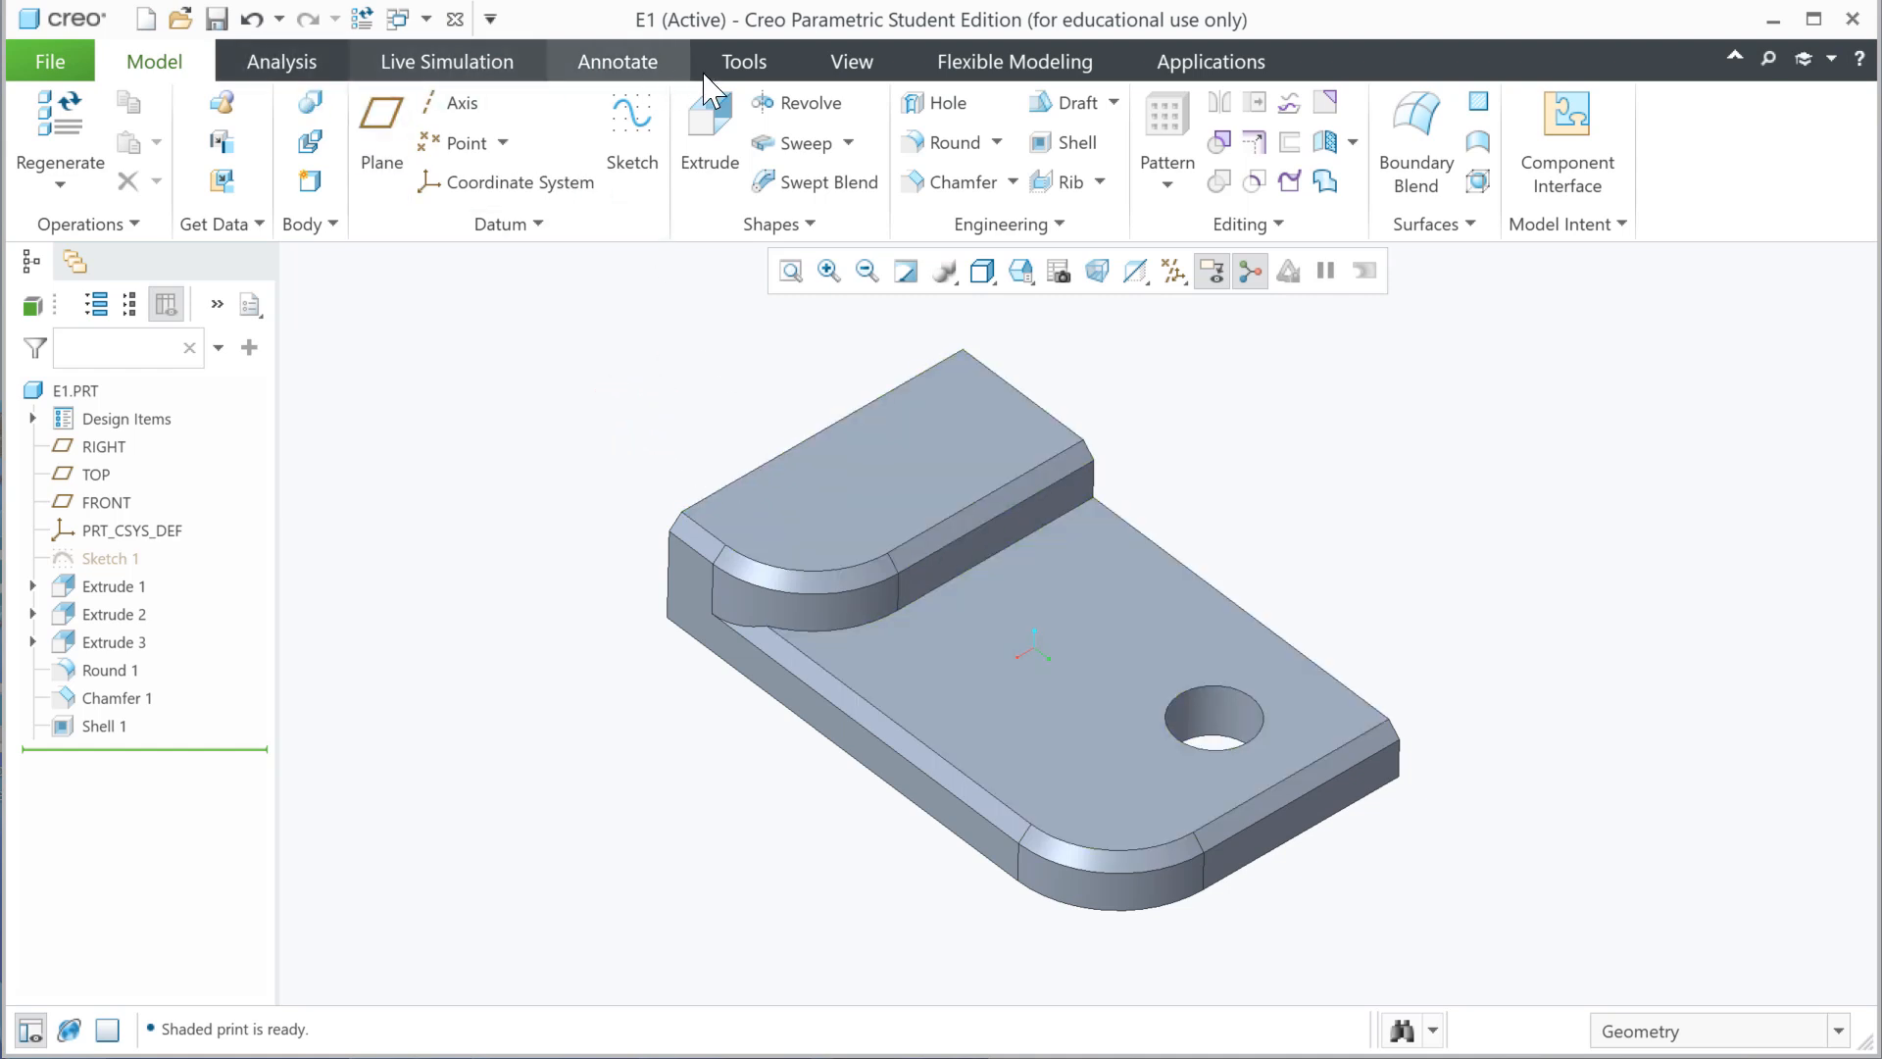
{"action": "left_click", "coordinate": [861, 65]}
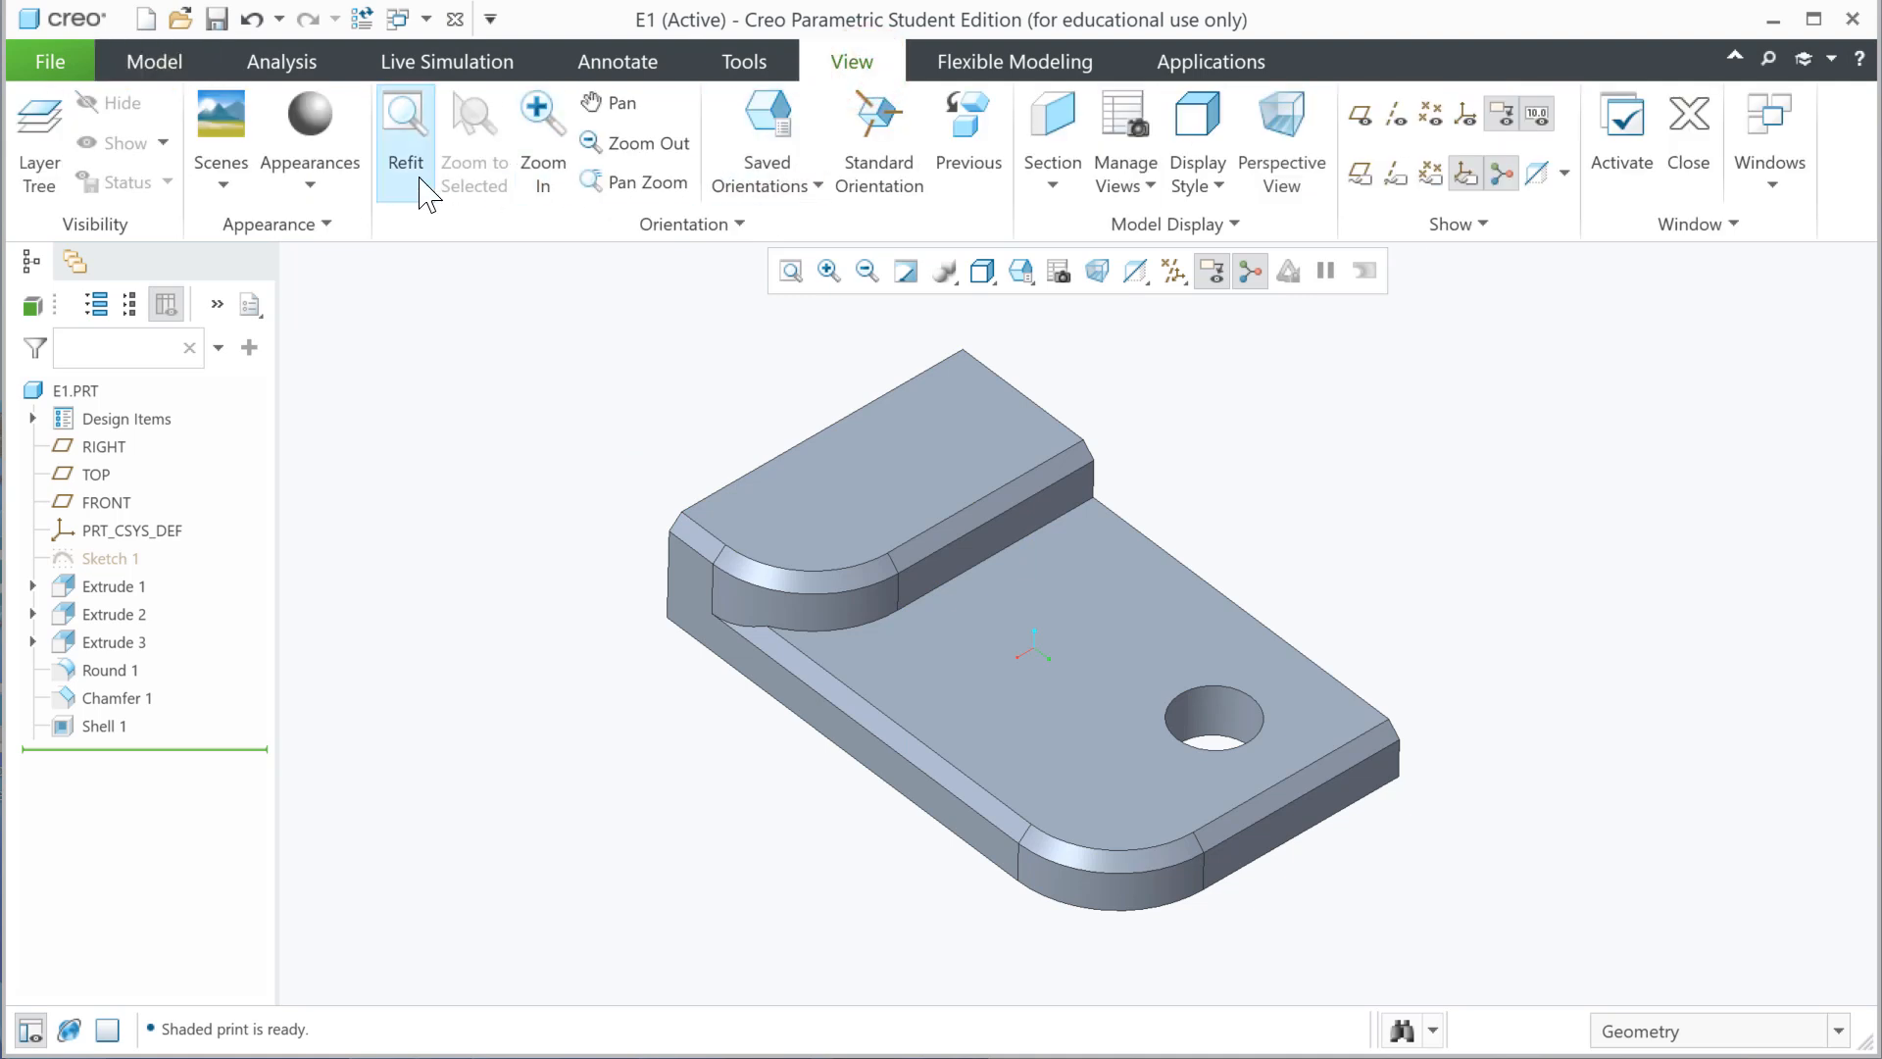
{"action": "left_click", "coordinate": [323, 186]}
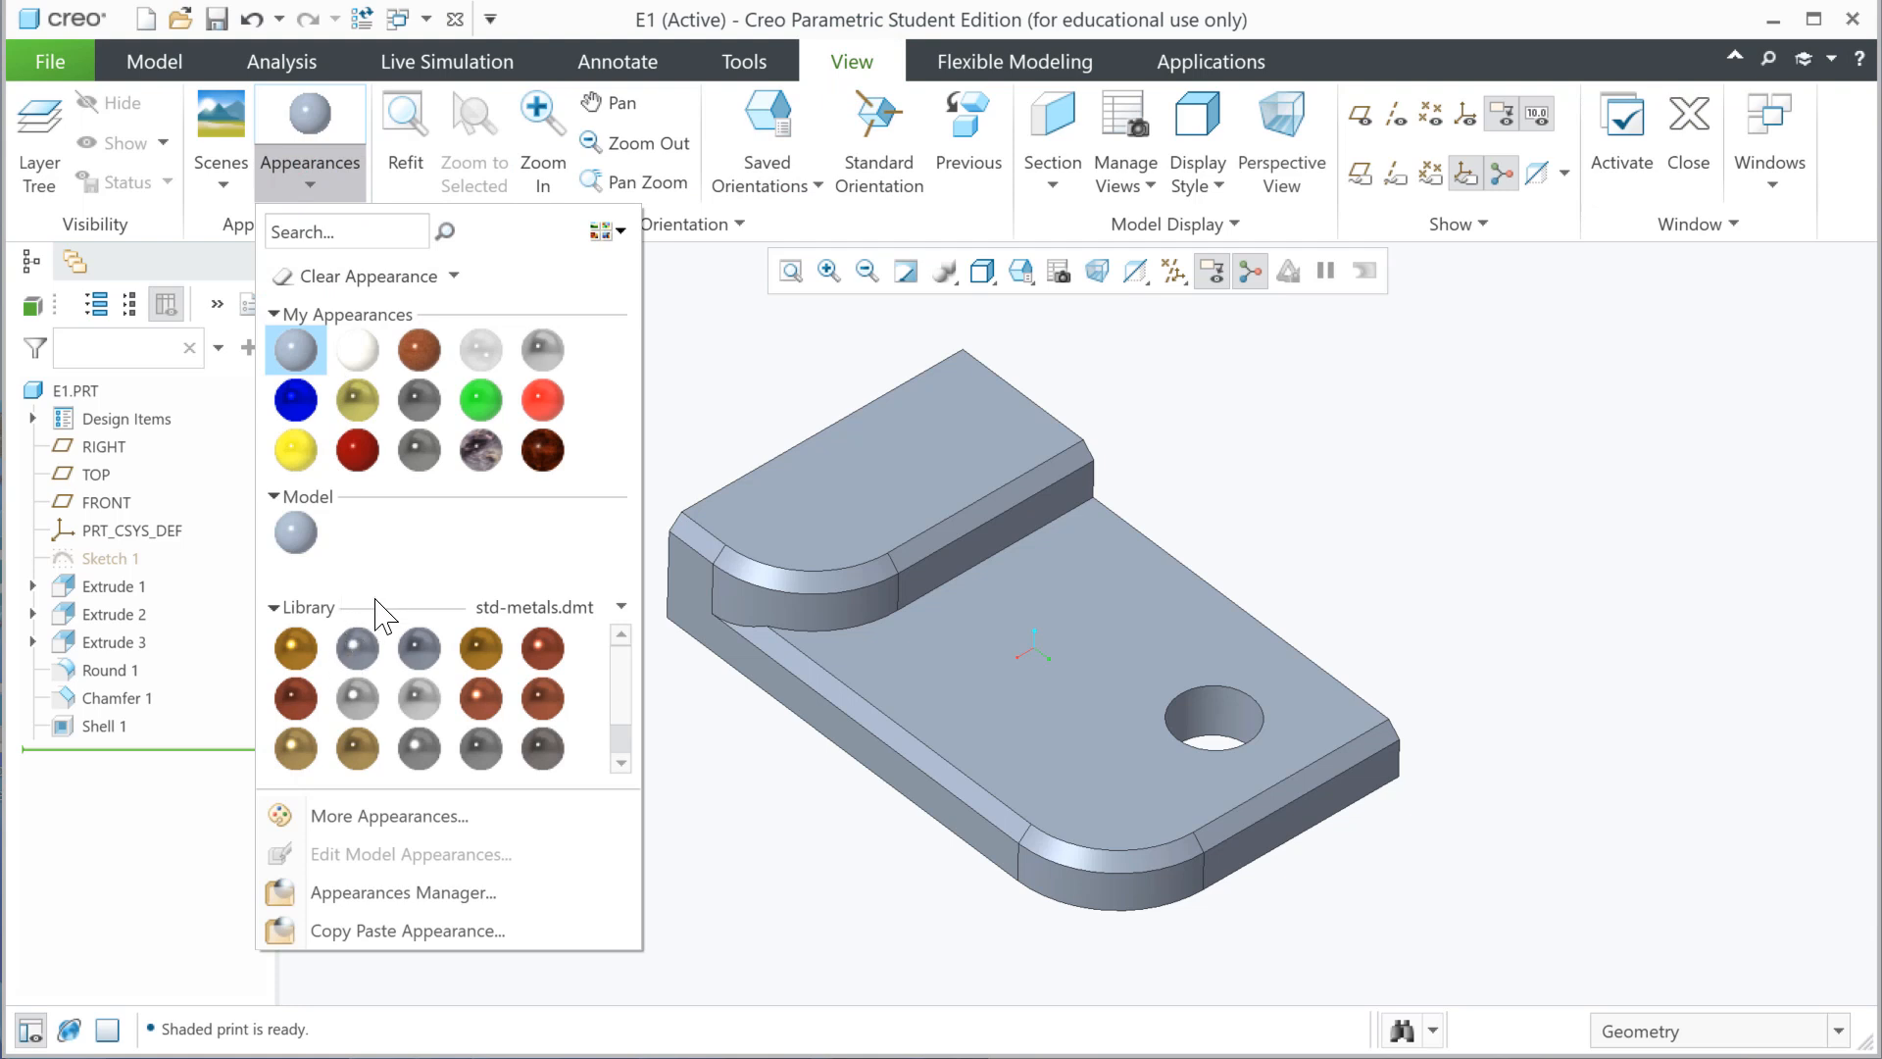
{"action": "mouse_move", "coordinate": [369, 652]}
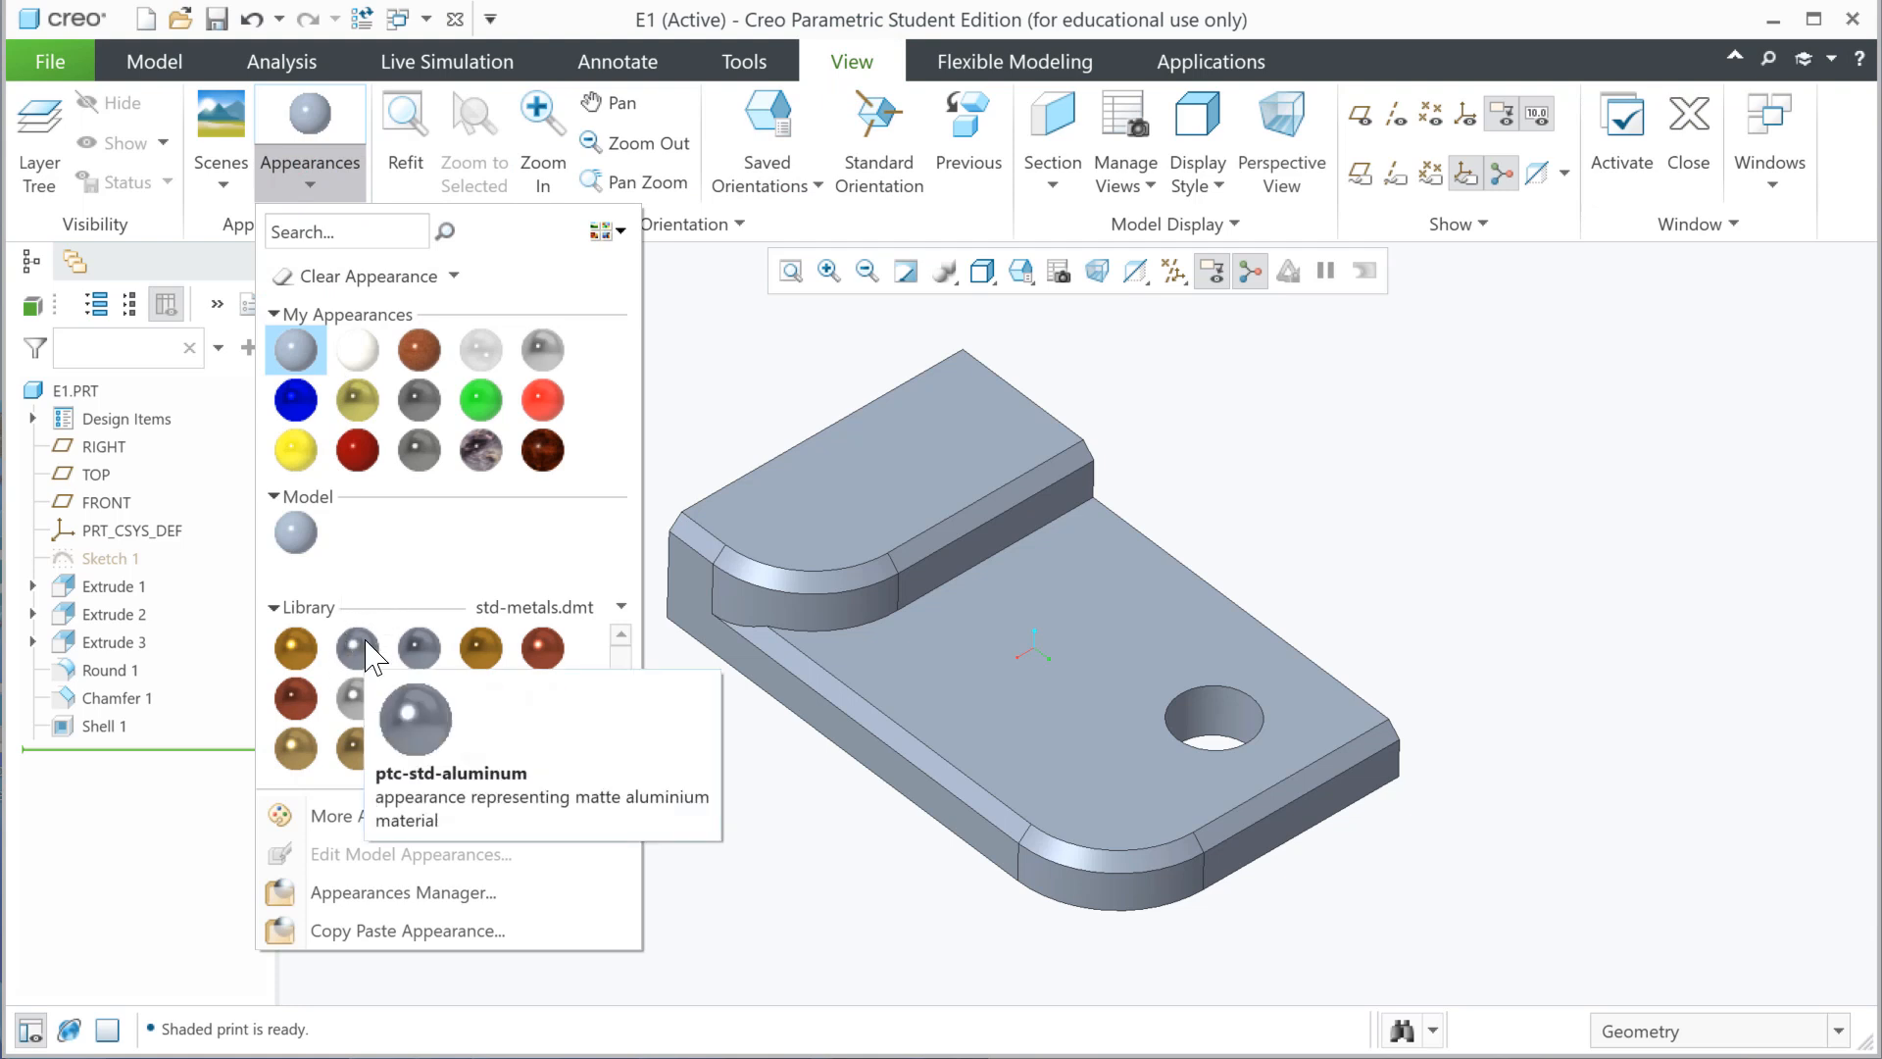
- Apply the ptc-std-chrome-plate appearance from the std-metals library to the whole body, with the selection filter set to Body
{"action": "mouse_move", "coordinate": [421, 708]}
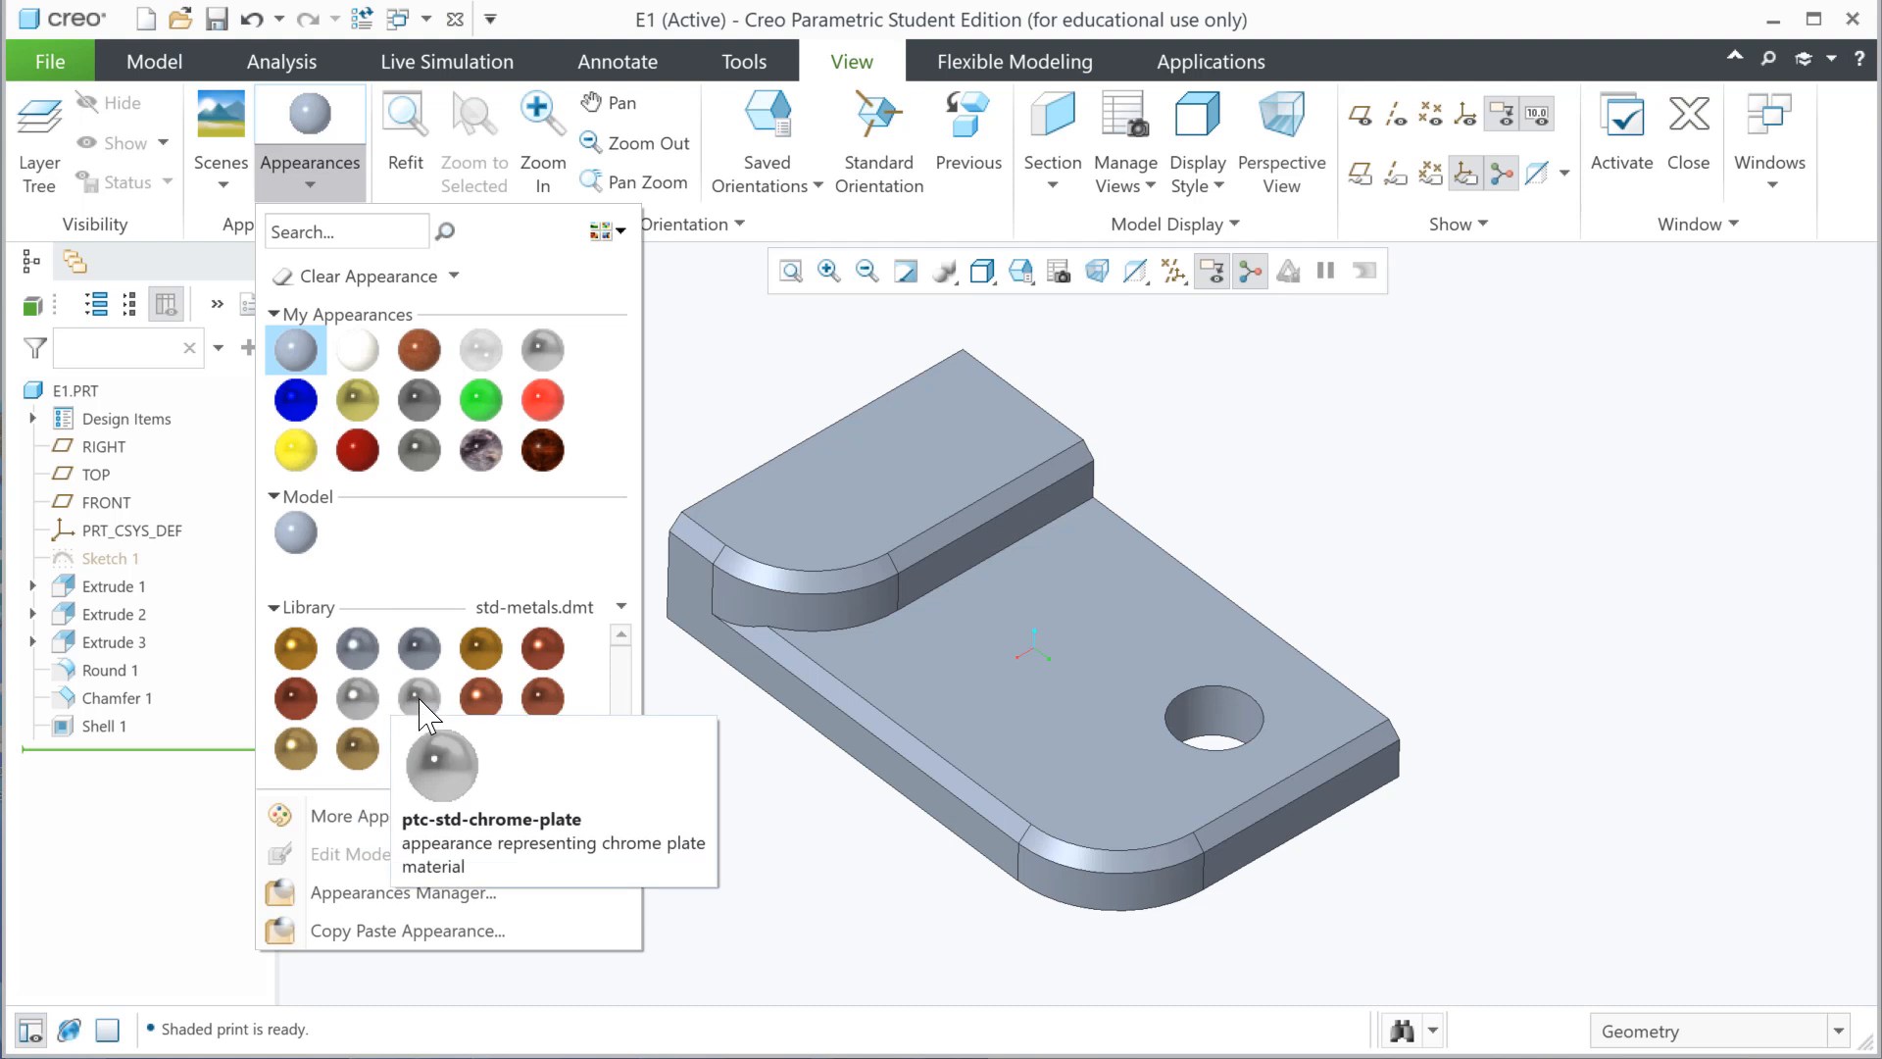
{"action": "left_click", "coordinate": [419, 700]}
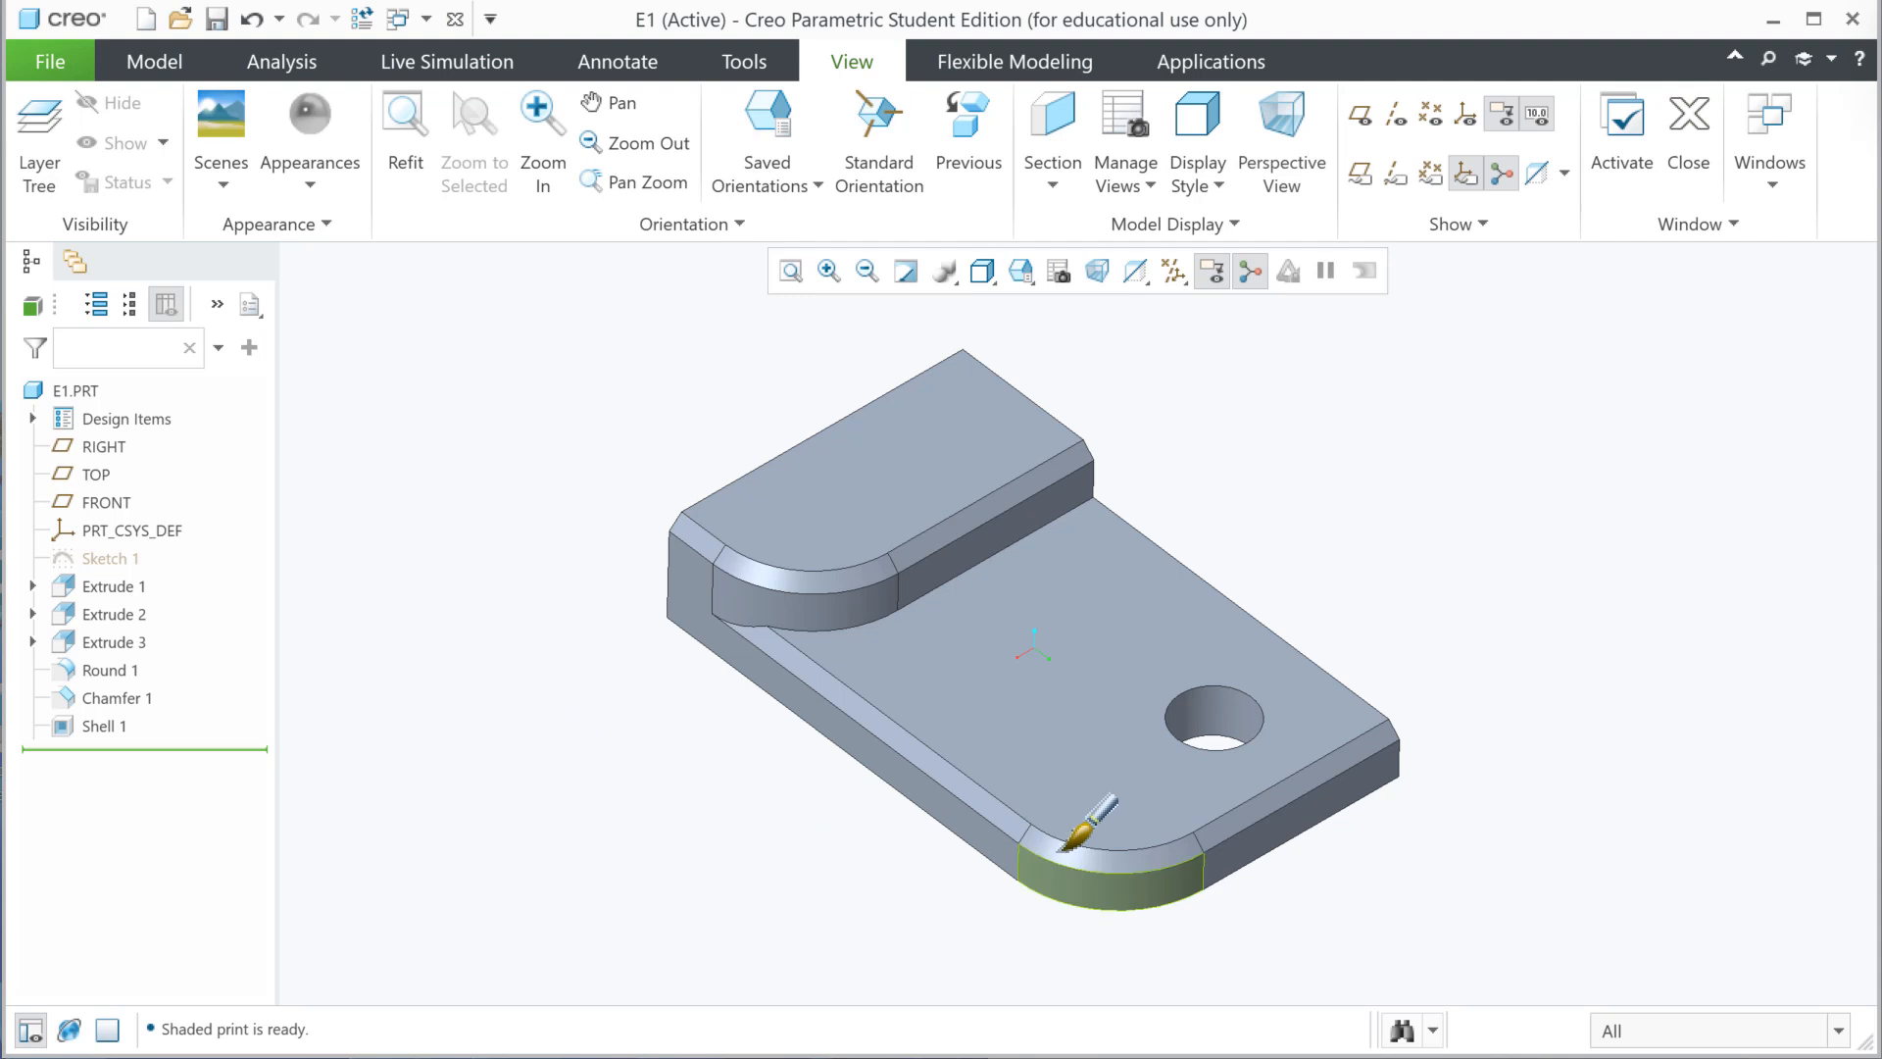
{"action": "left_click", "coordinate": [1648, 1041]}
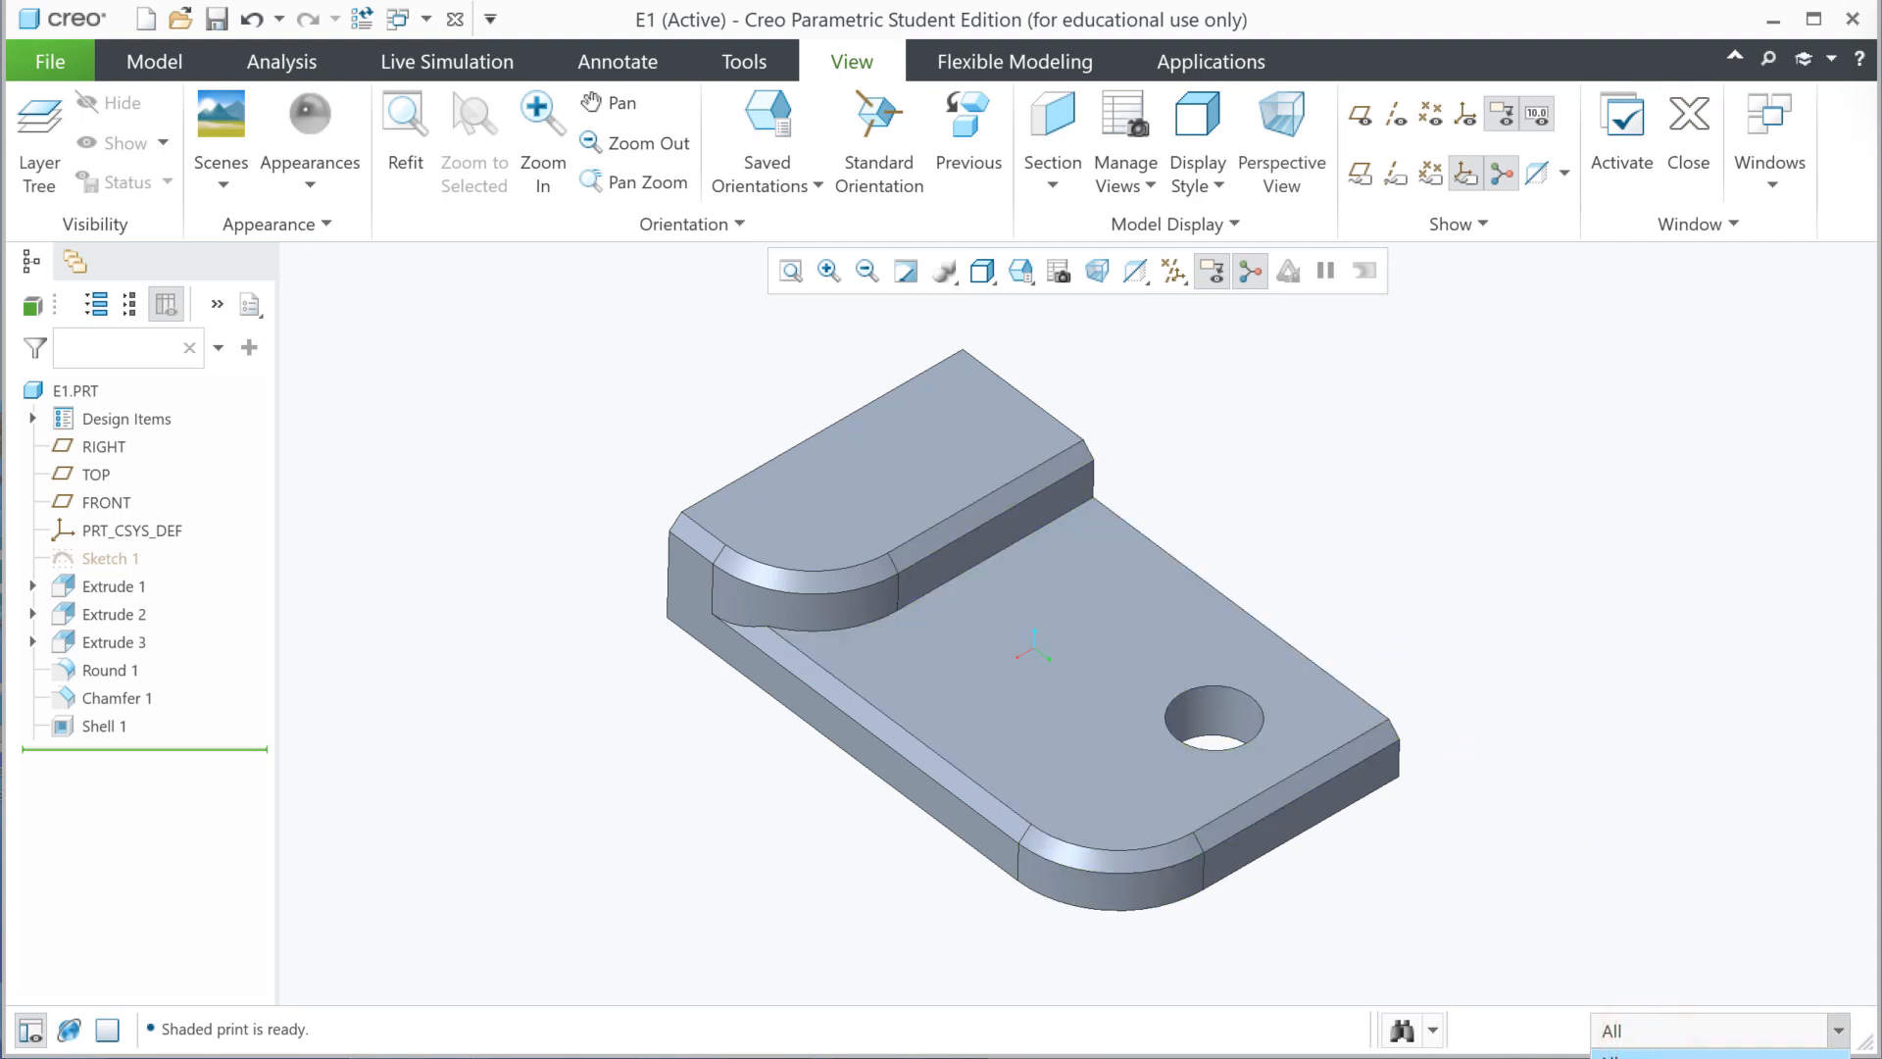
{"action": "left_click", "coordinate": [1648, 1057]}
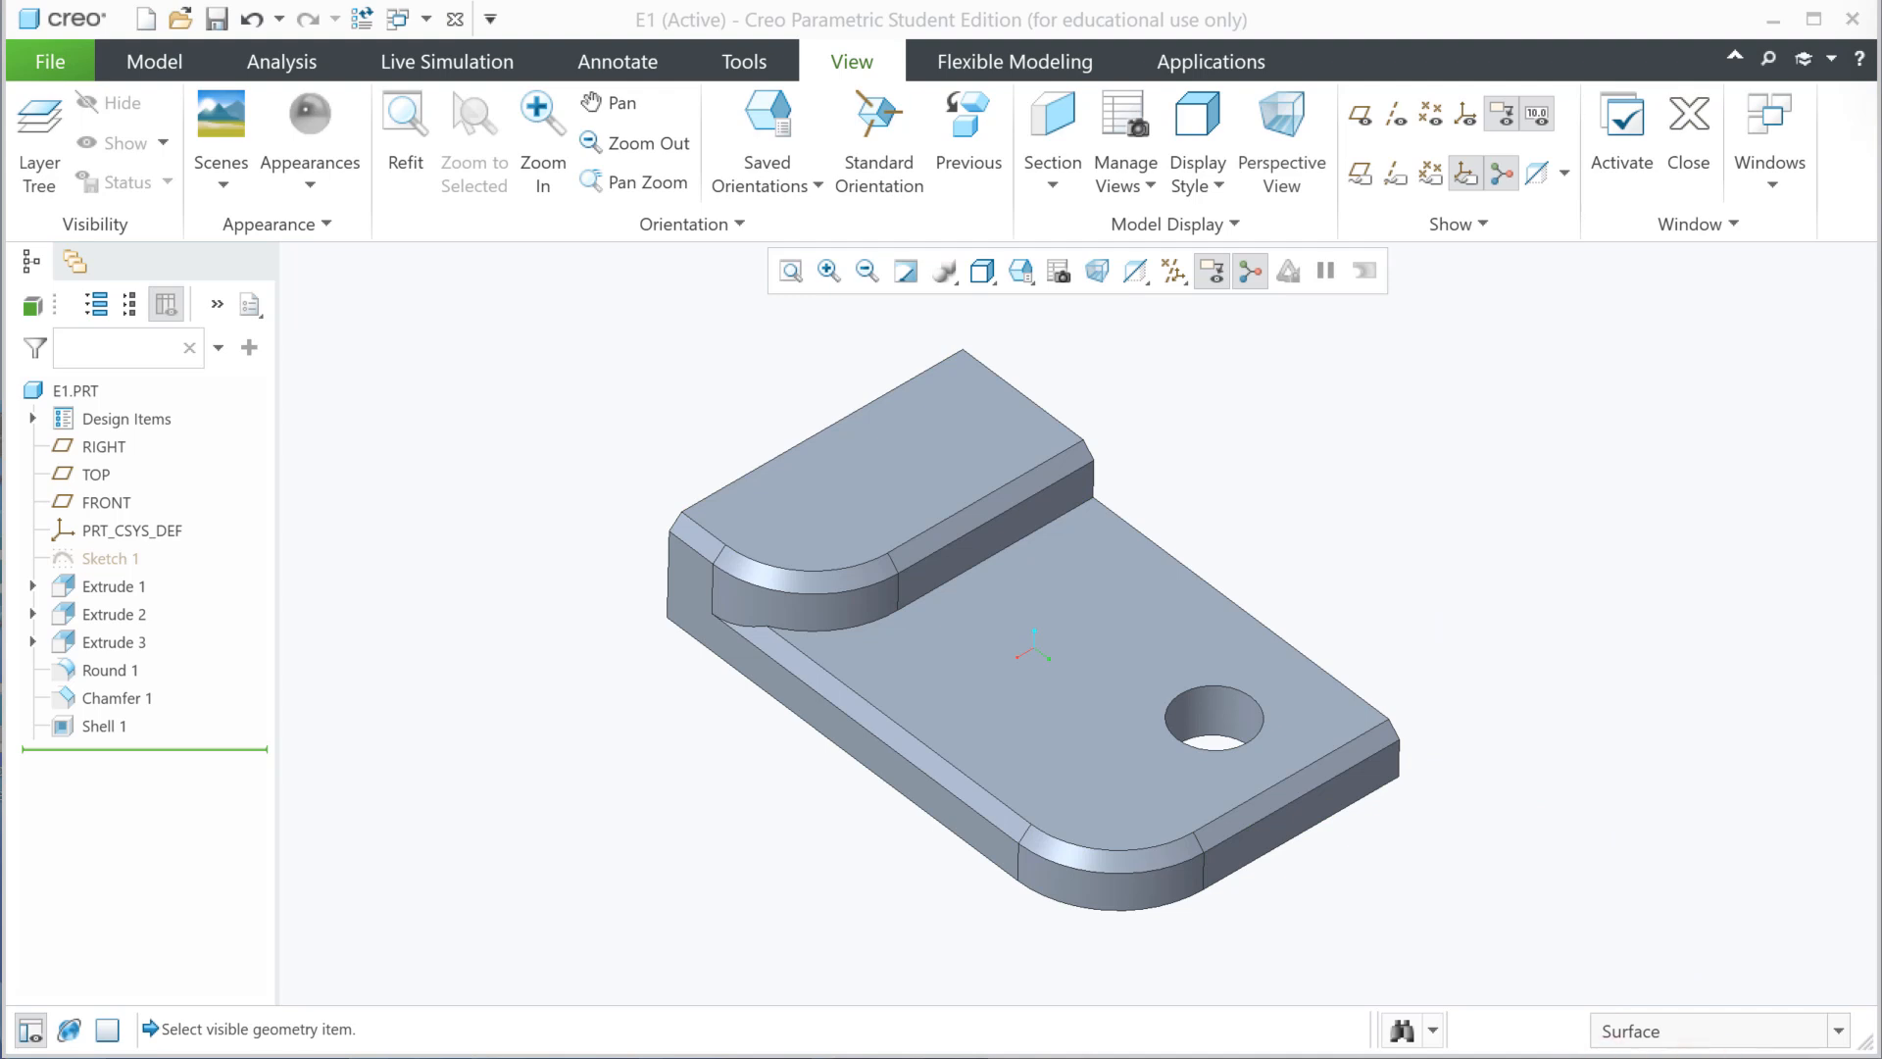
{"action": "left_click", "coordinate": [1836, 1028]}
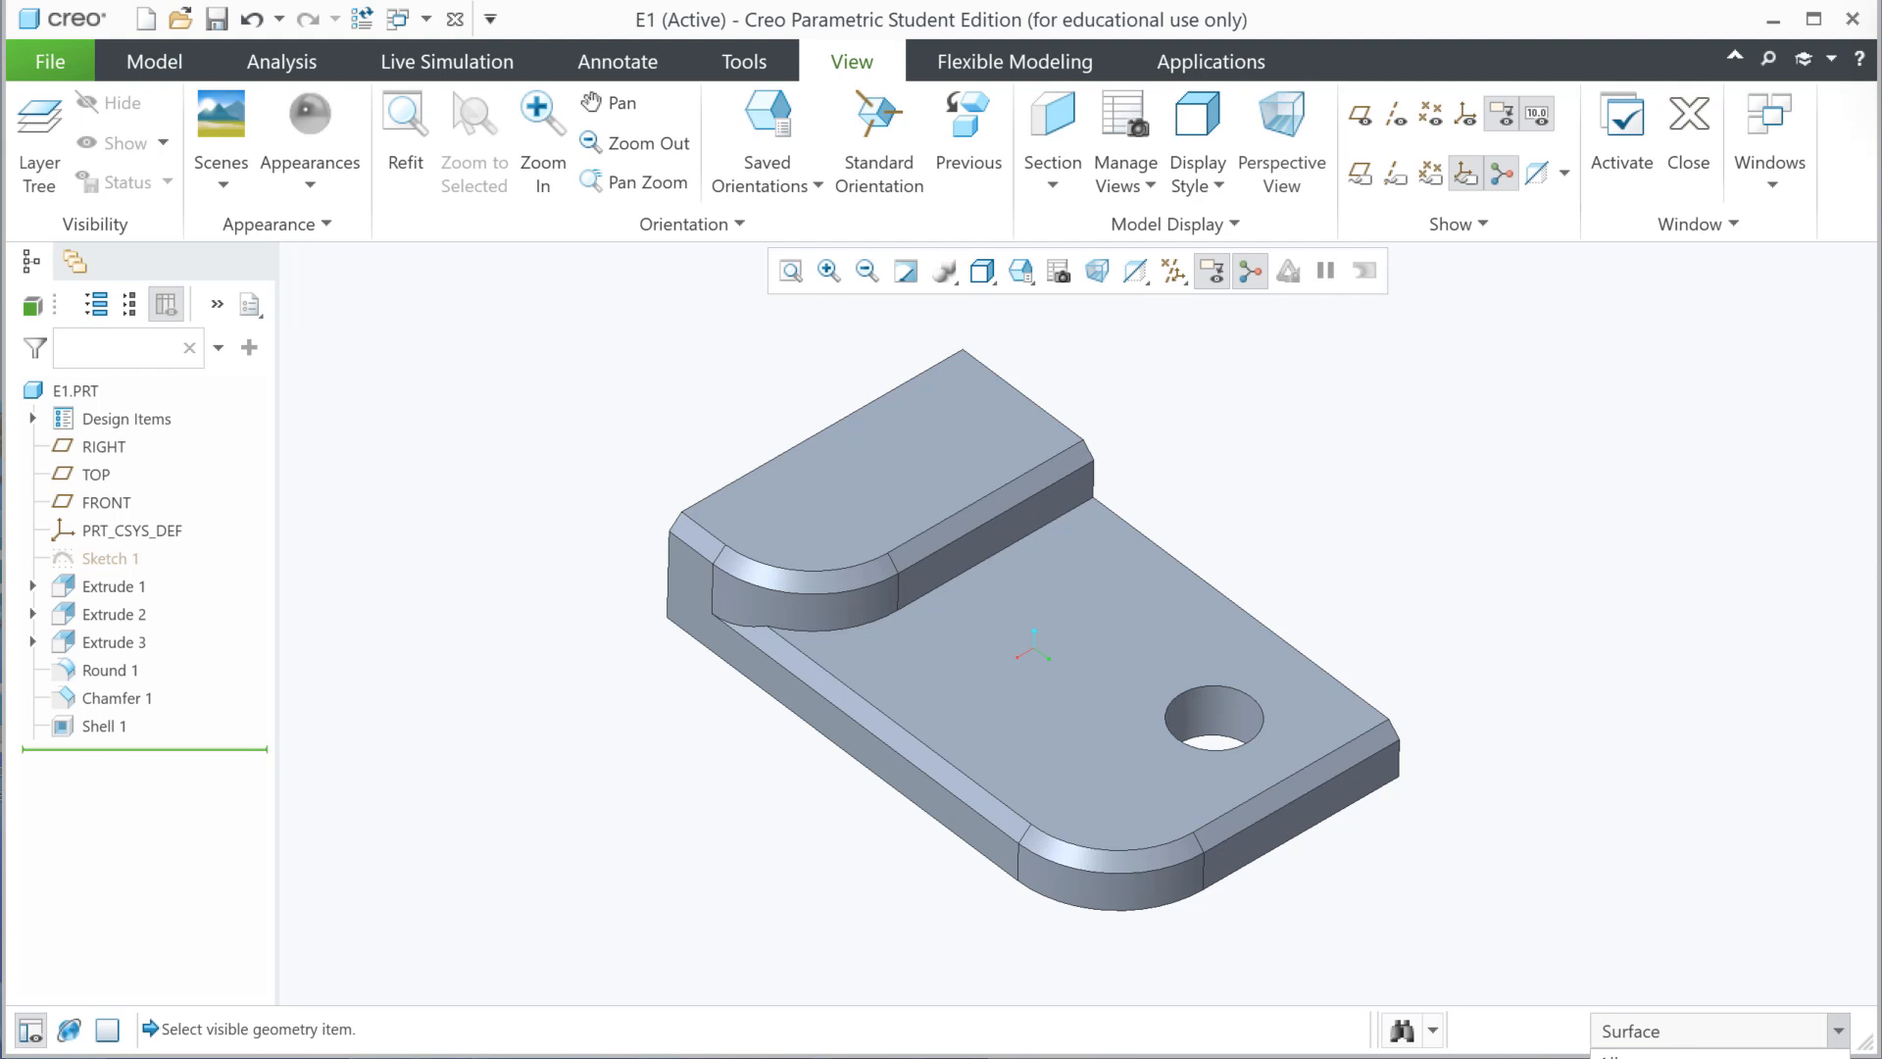
{"action": "left_click", "coordinate": [1617, 1057]}
{"action": "left_click", "coordinate": [1038, 650]}
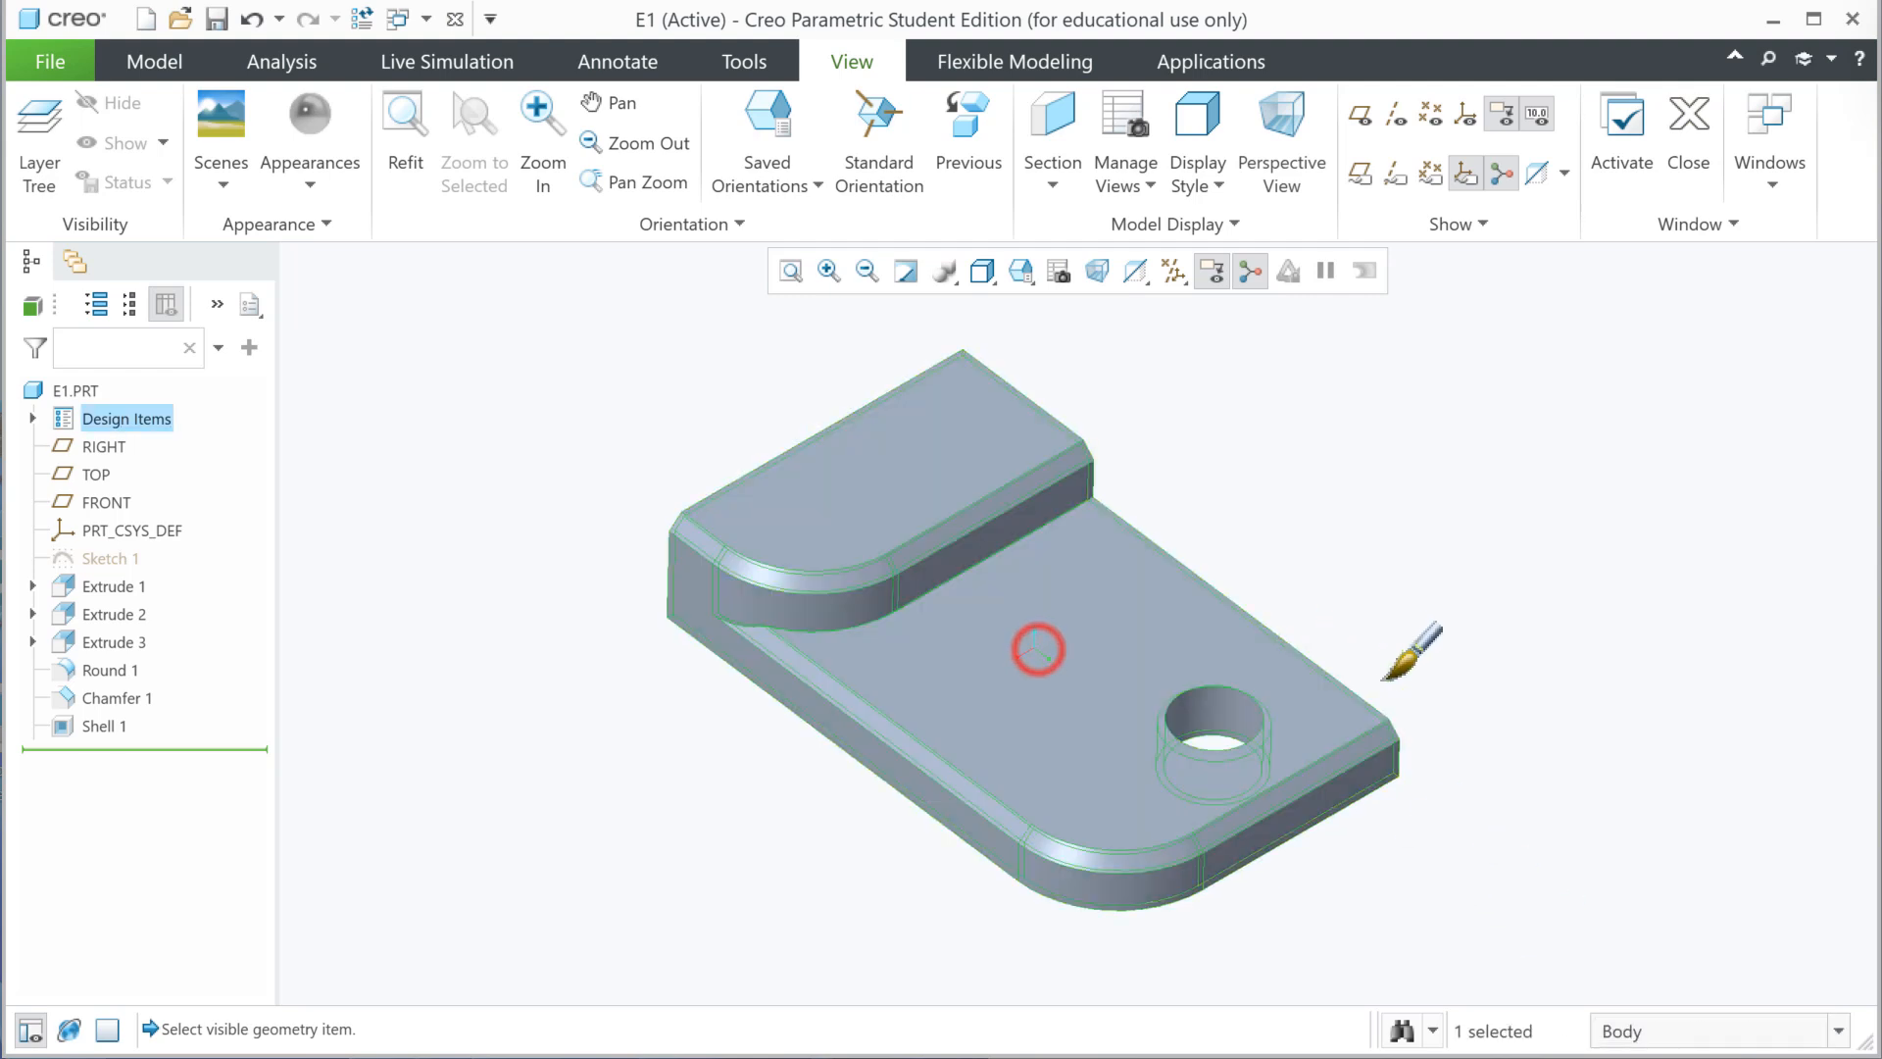
{"action": "middle_click", "coordinate": [1461, 683]}
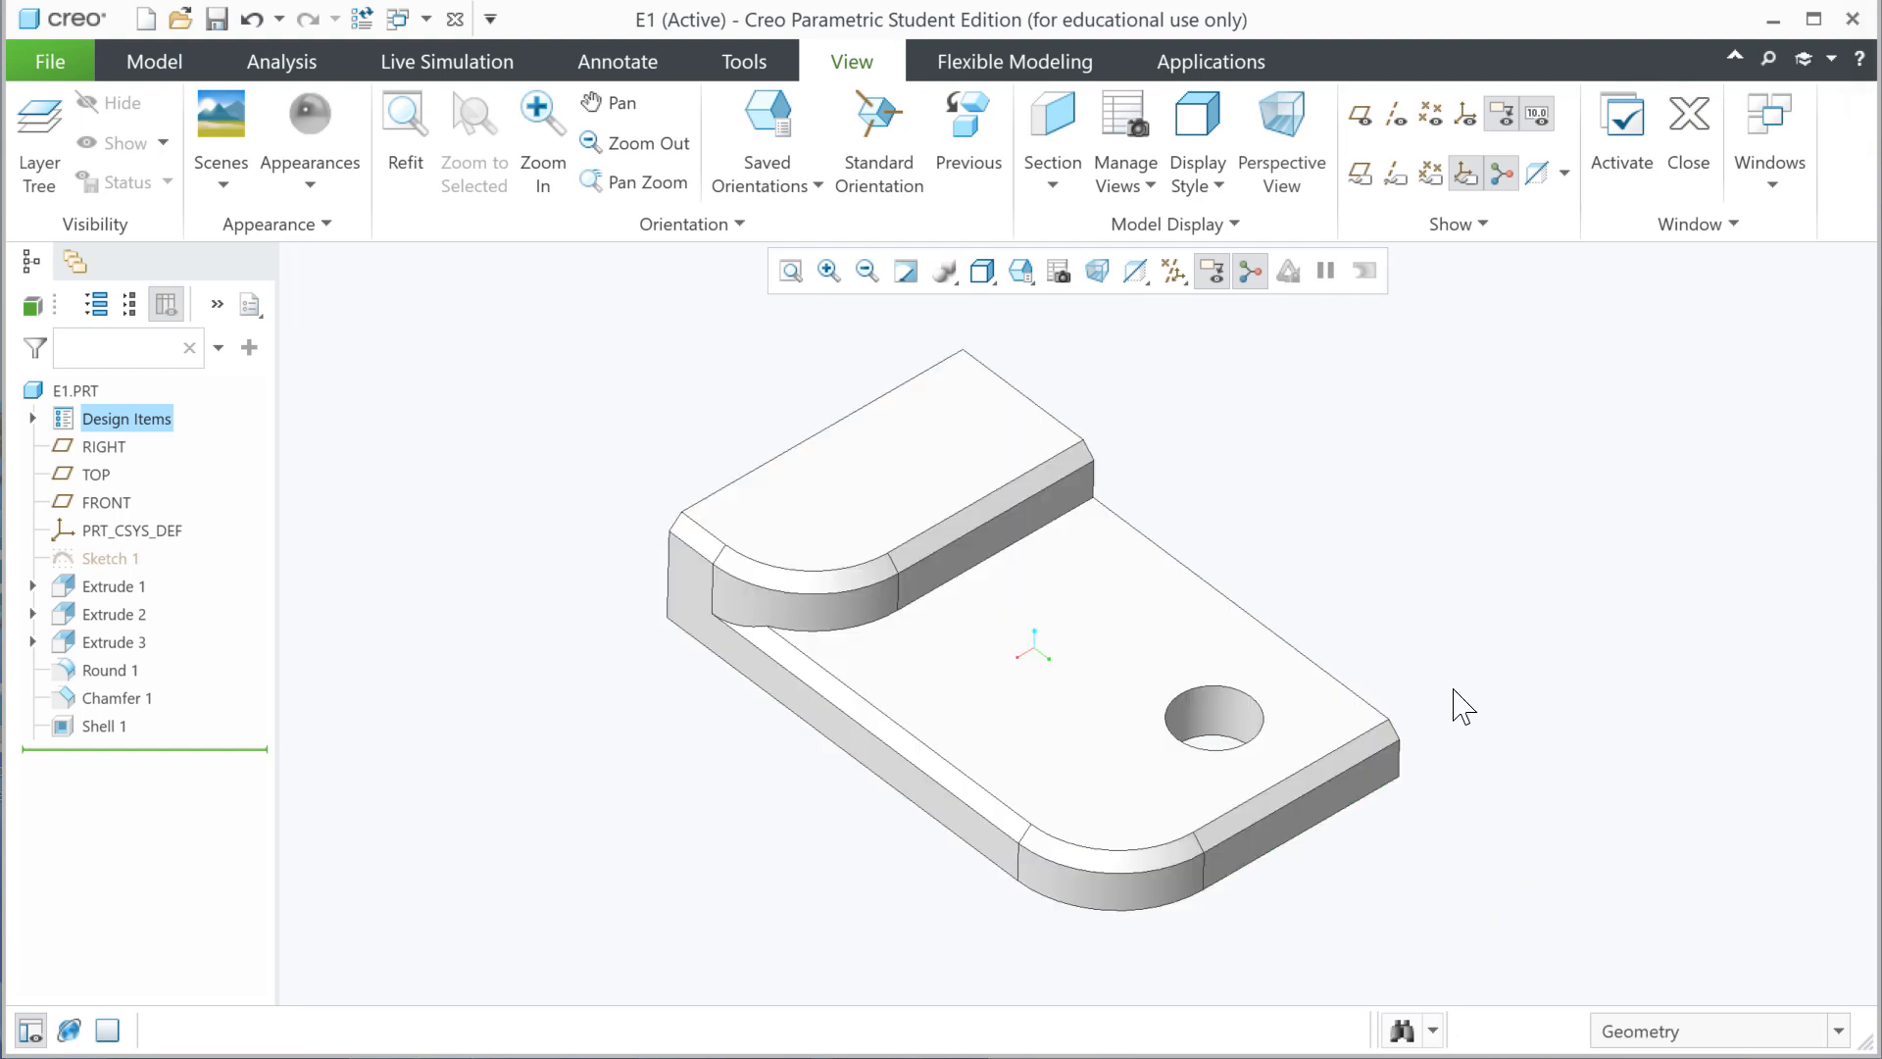
- Set the display style to Shading With Reflections and inspect the chrome part from several angles
{"action": "left_click", "coordinate": [982, 273]}
{"action": "left_click", "coordinate": [1000, 312]}
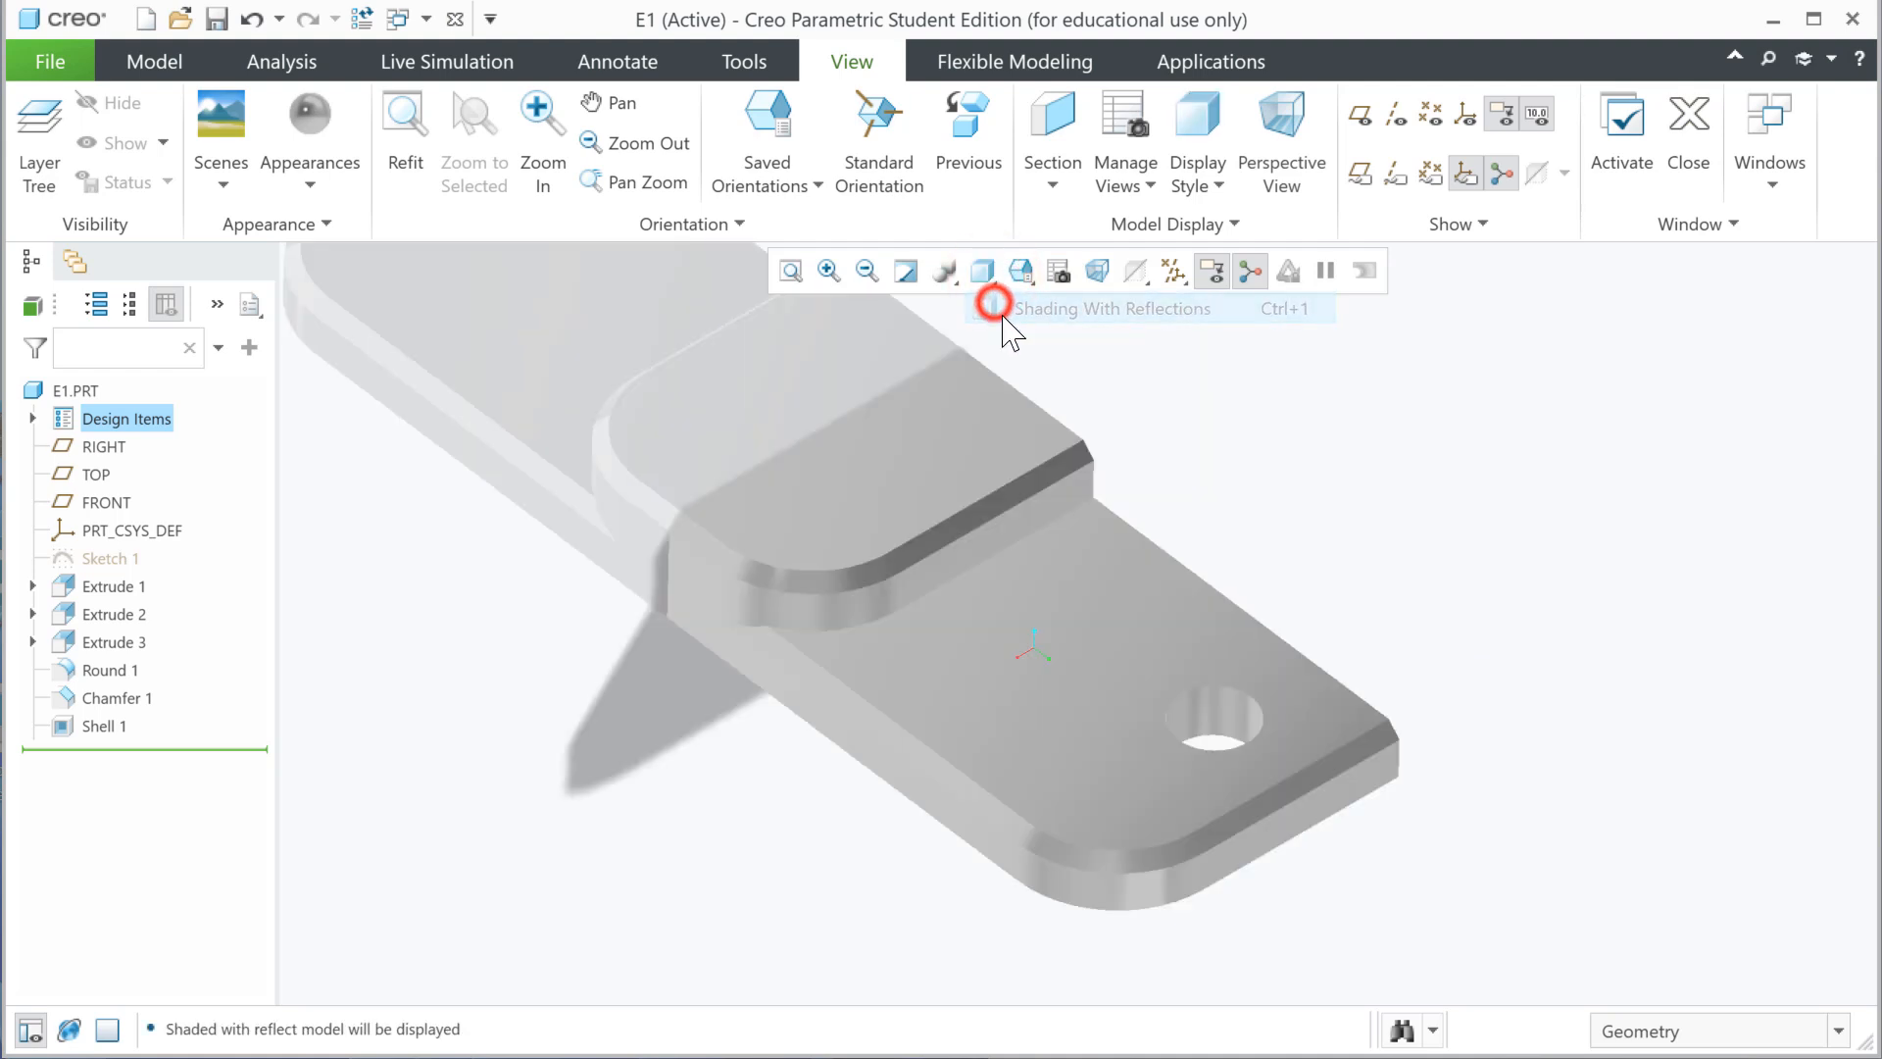
{"action": "mouse_move", "coordinate": [1092, 748]}
{"action": "middle_mouse_down"}
{"action": "mouse_move", "coordinate": [1150, 734]}
{"action": "mouse_move", "coordinate": [1084, 769]}
{"action": "mouse_move", "coordinate": [1055, 819]}
{"action": "mouse_move", "coordinate": [1126, 744]}
{"action": "mouse_move", "coordinate": [1097, 761]}
{"action": "mouse_move", "coordinate": [1134, 752]}
{"action": "middle_mouse_up"}
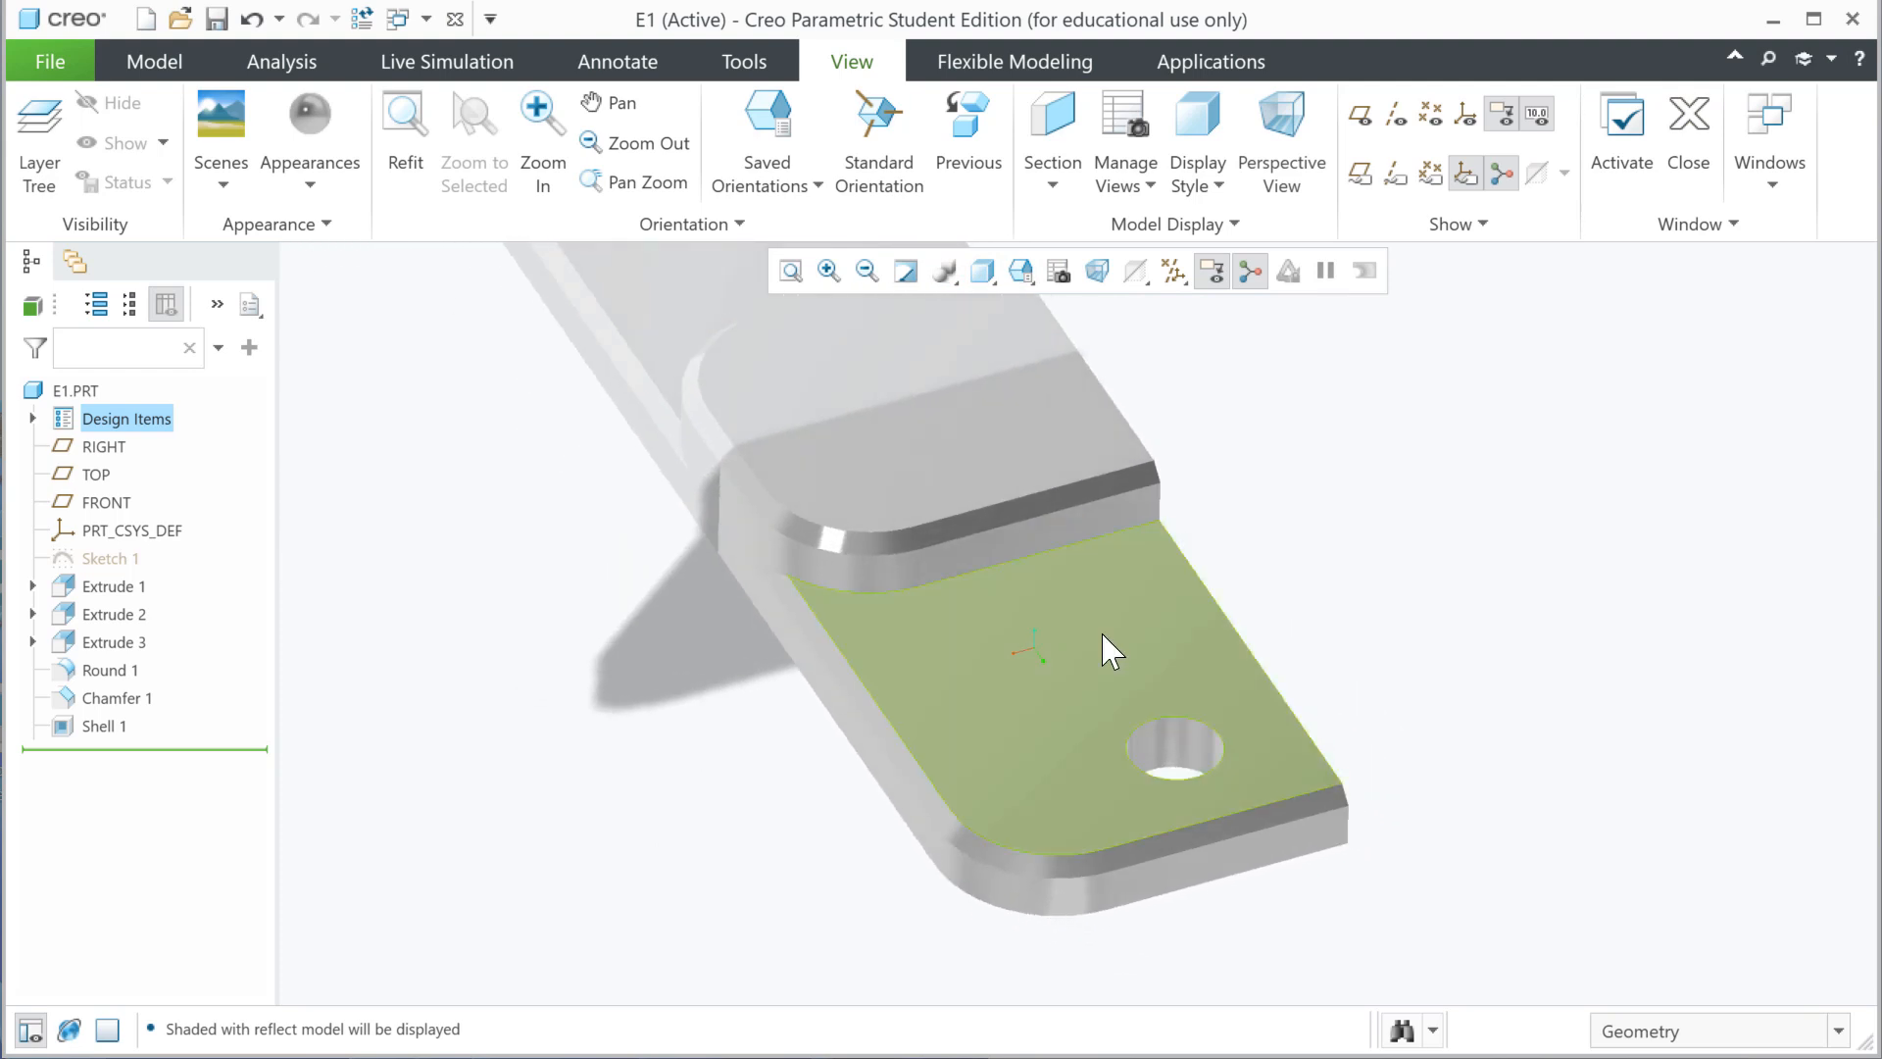
{"action": "mouse_move", "coordinate": [1063, 613]}
{"action": "middle_mouse_down"}
{"action": "mouse_move", "coordinate": [1168, 644]}
{"action": "mouse_move", "coordinate": [1089, 622]}
{"action": "mouse_move", "coordinate": [1126, 621]}
{"action": "mouse_move", "coordinate": [997, 507]}
{"action": "middle_mouse_up"}
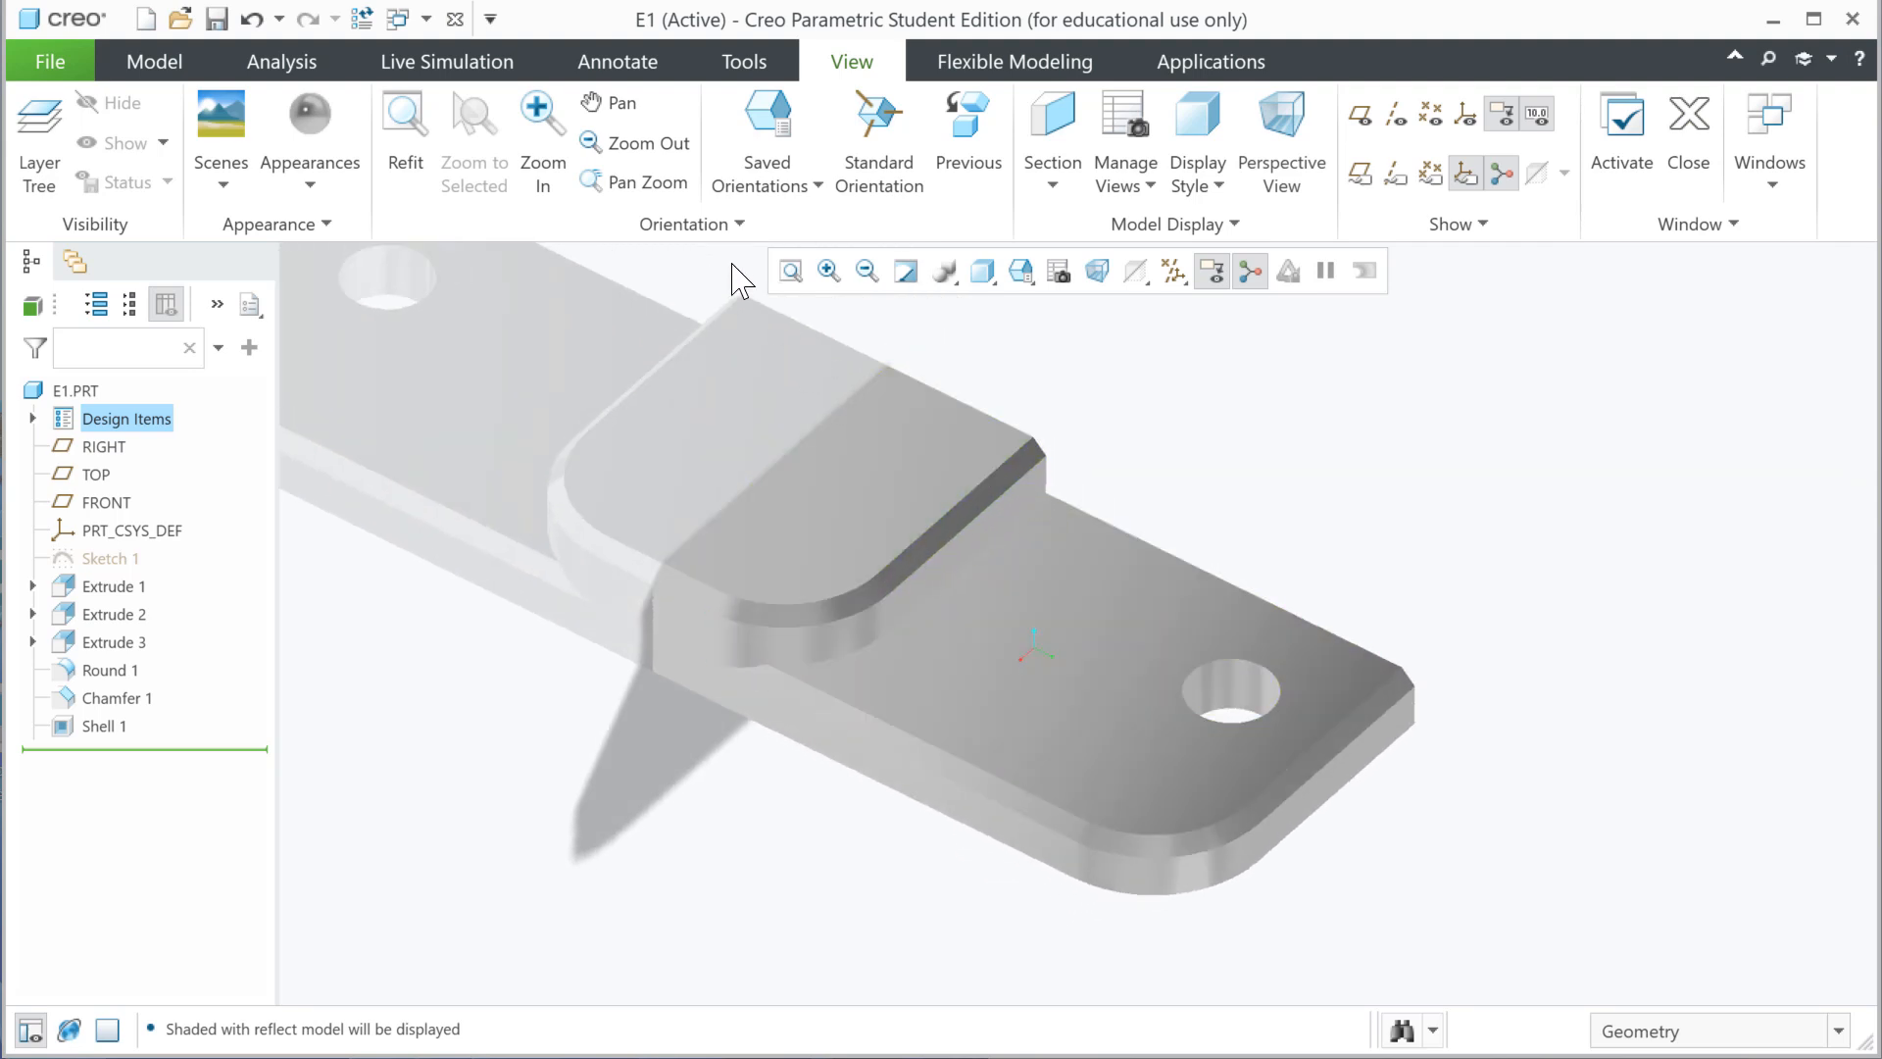
- Pick a brass-coloured metal appearance from the std-metals library and select the hole's inner surface, with the selection filter set to Surface
{"action": "left_click", "coordinate": [312, 184]}
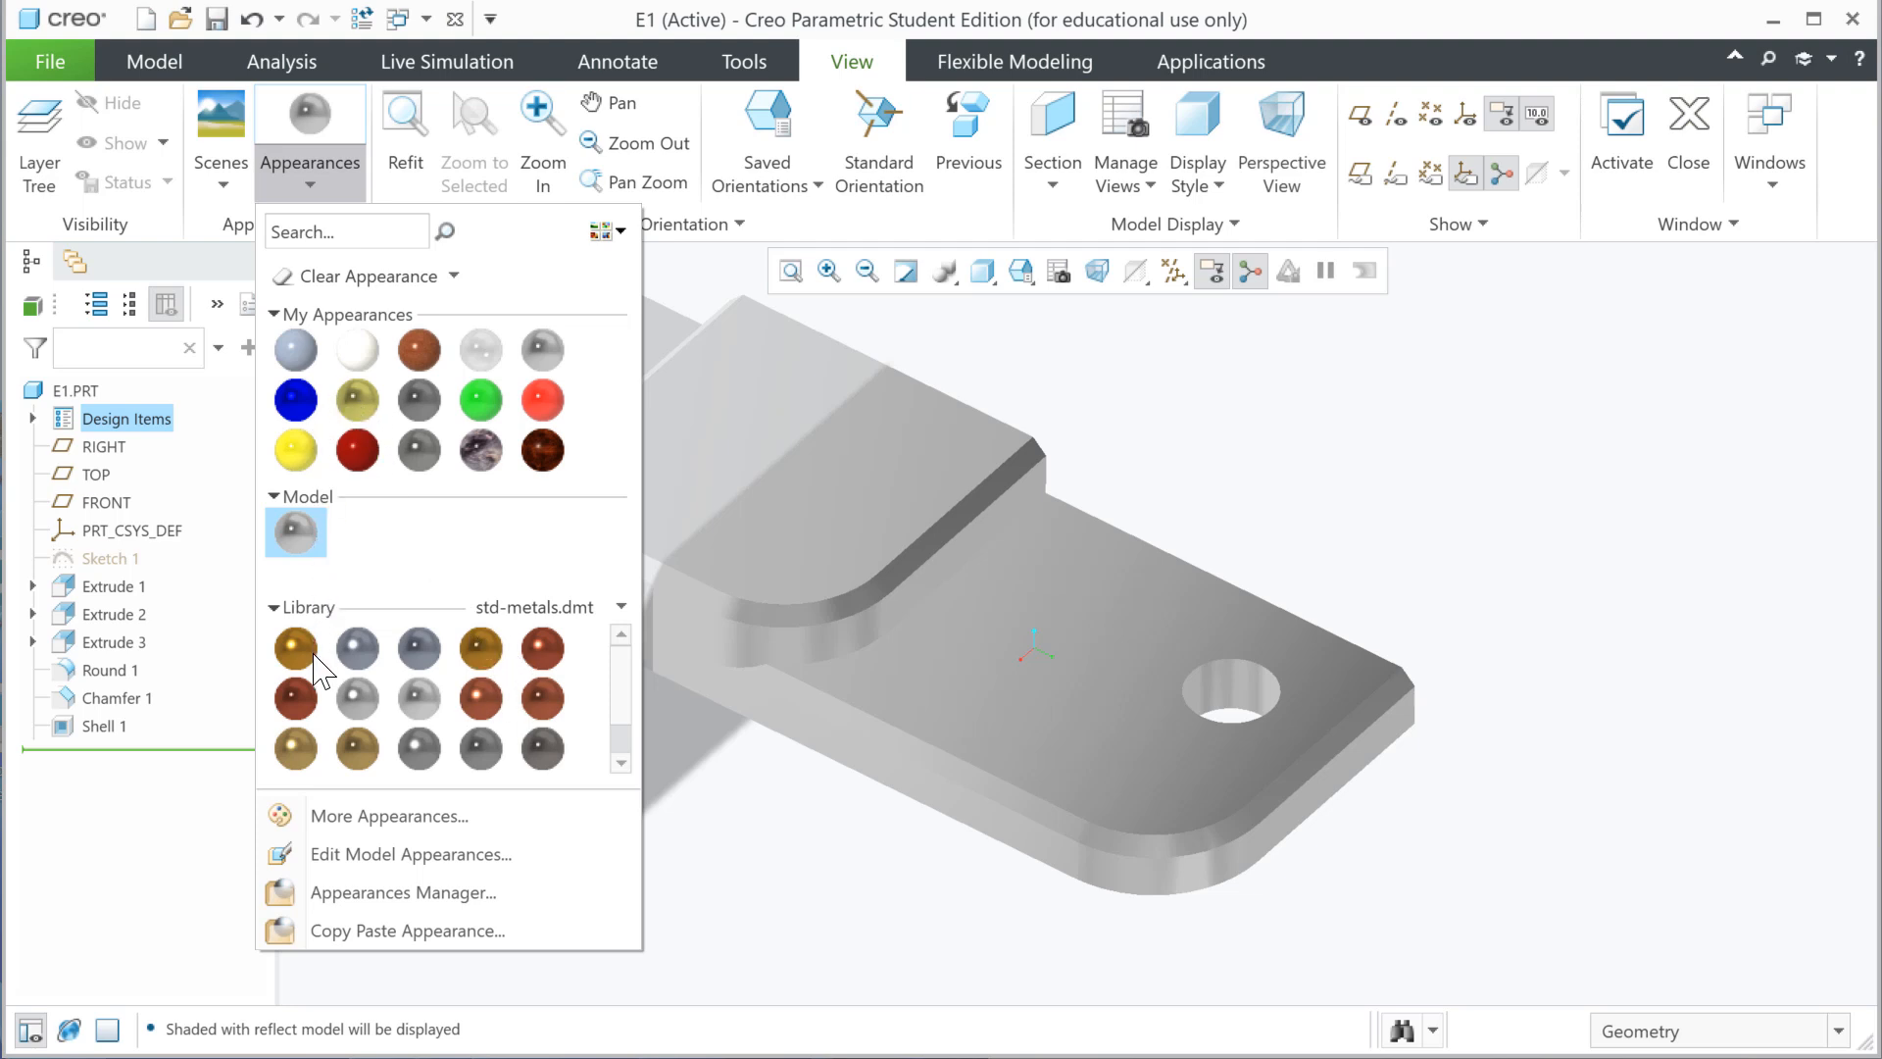
{"action": "left_click", "coordinate": [354, 755]}
{"action": "left_click", "coordinate": [1618, 1034]}
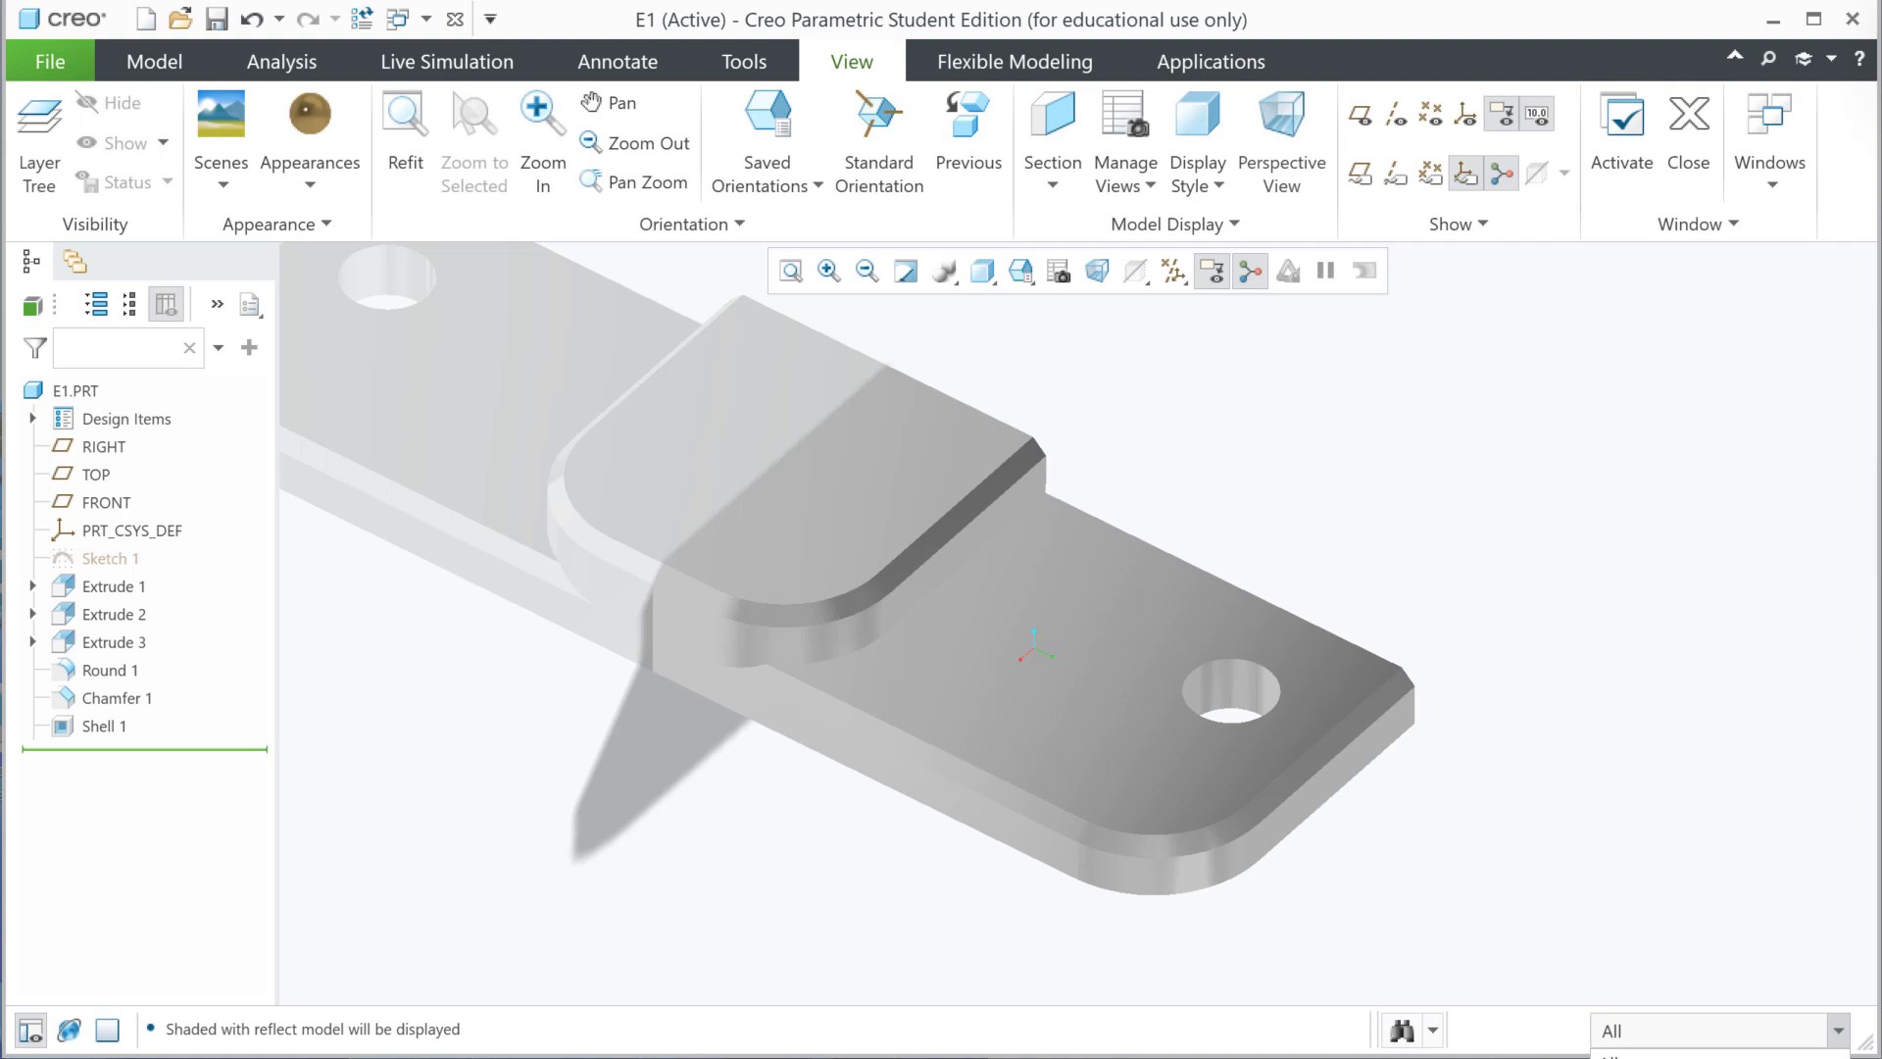
{"action": "left_click", "coordinate": [1613, 1037]}
{"action": "left_click", "coordinate": [1243, 693]}
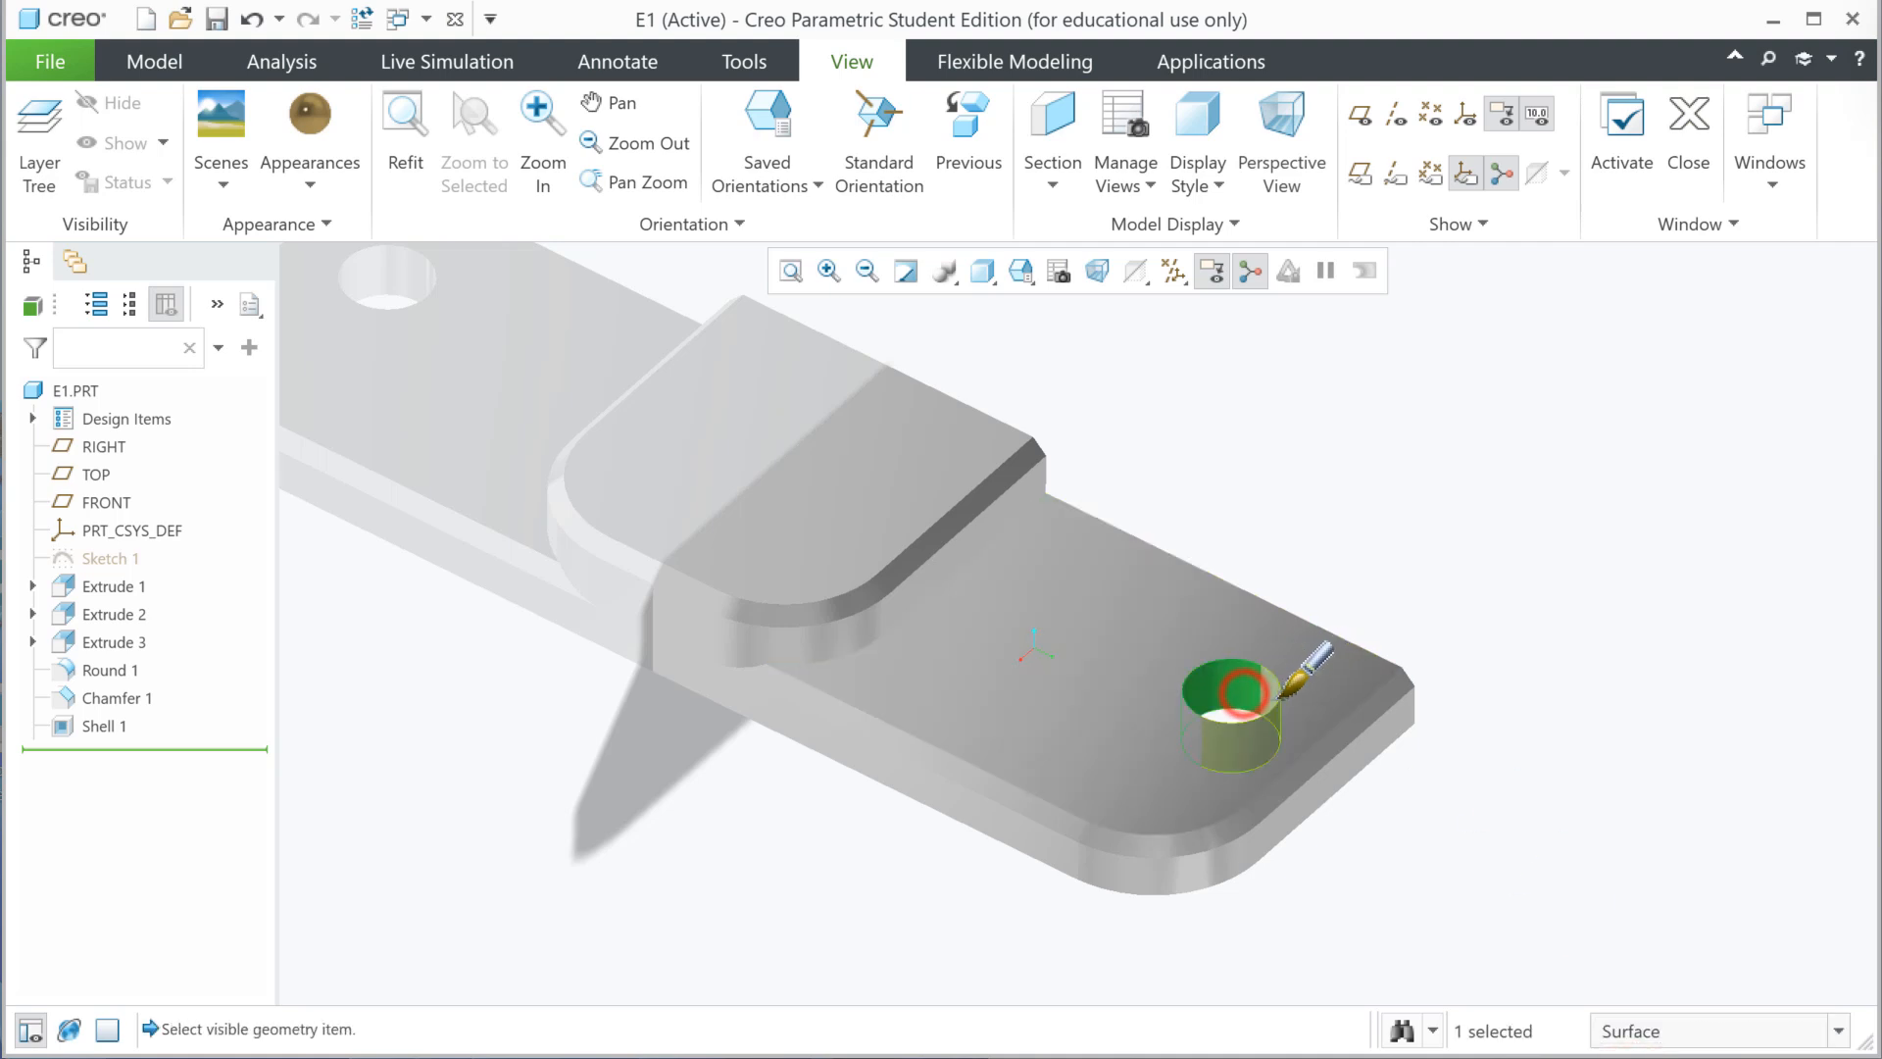
{"action": "left_click", "coordinate": [1265, 699]}
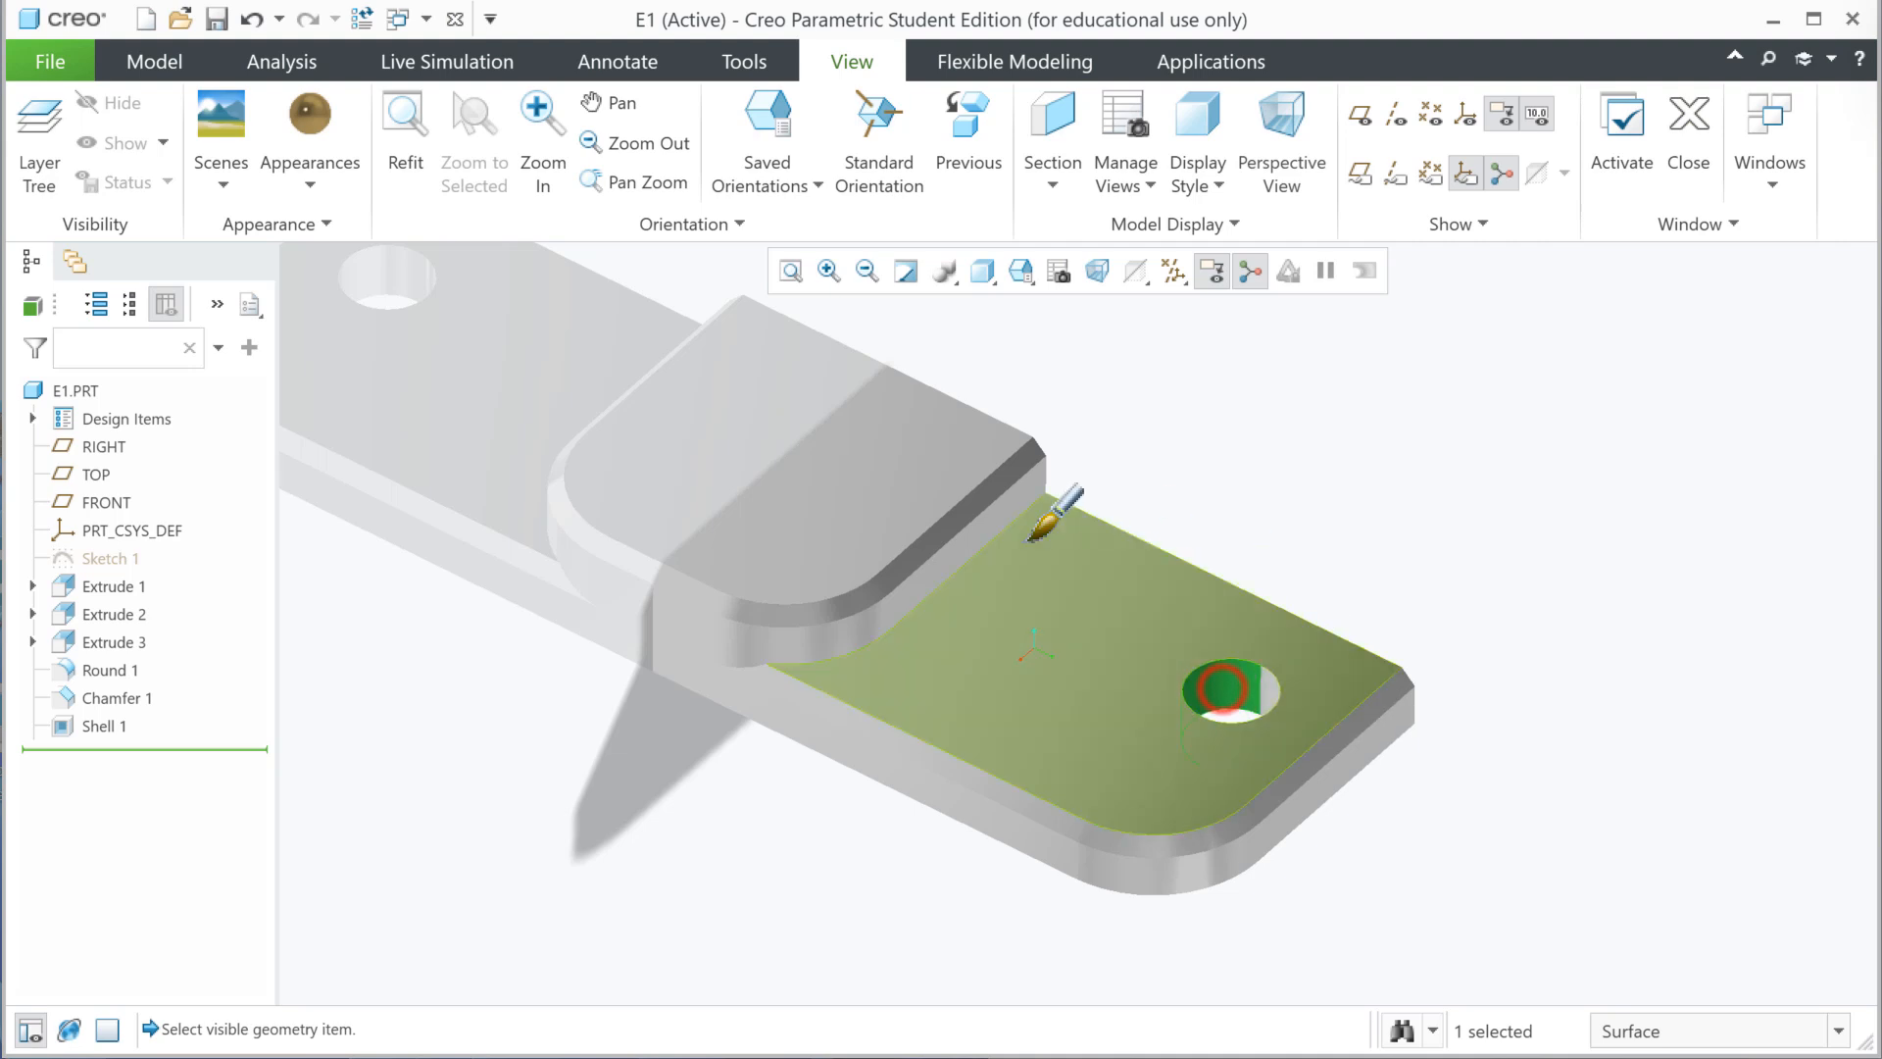
- Add the chamfer faces of both levels and the rest of the hole wall to the selection, and apply the brass-coloured appearance
{"action": "left_click", "coordinate": [962, 513], "text": "ctrl"}
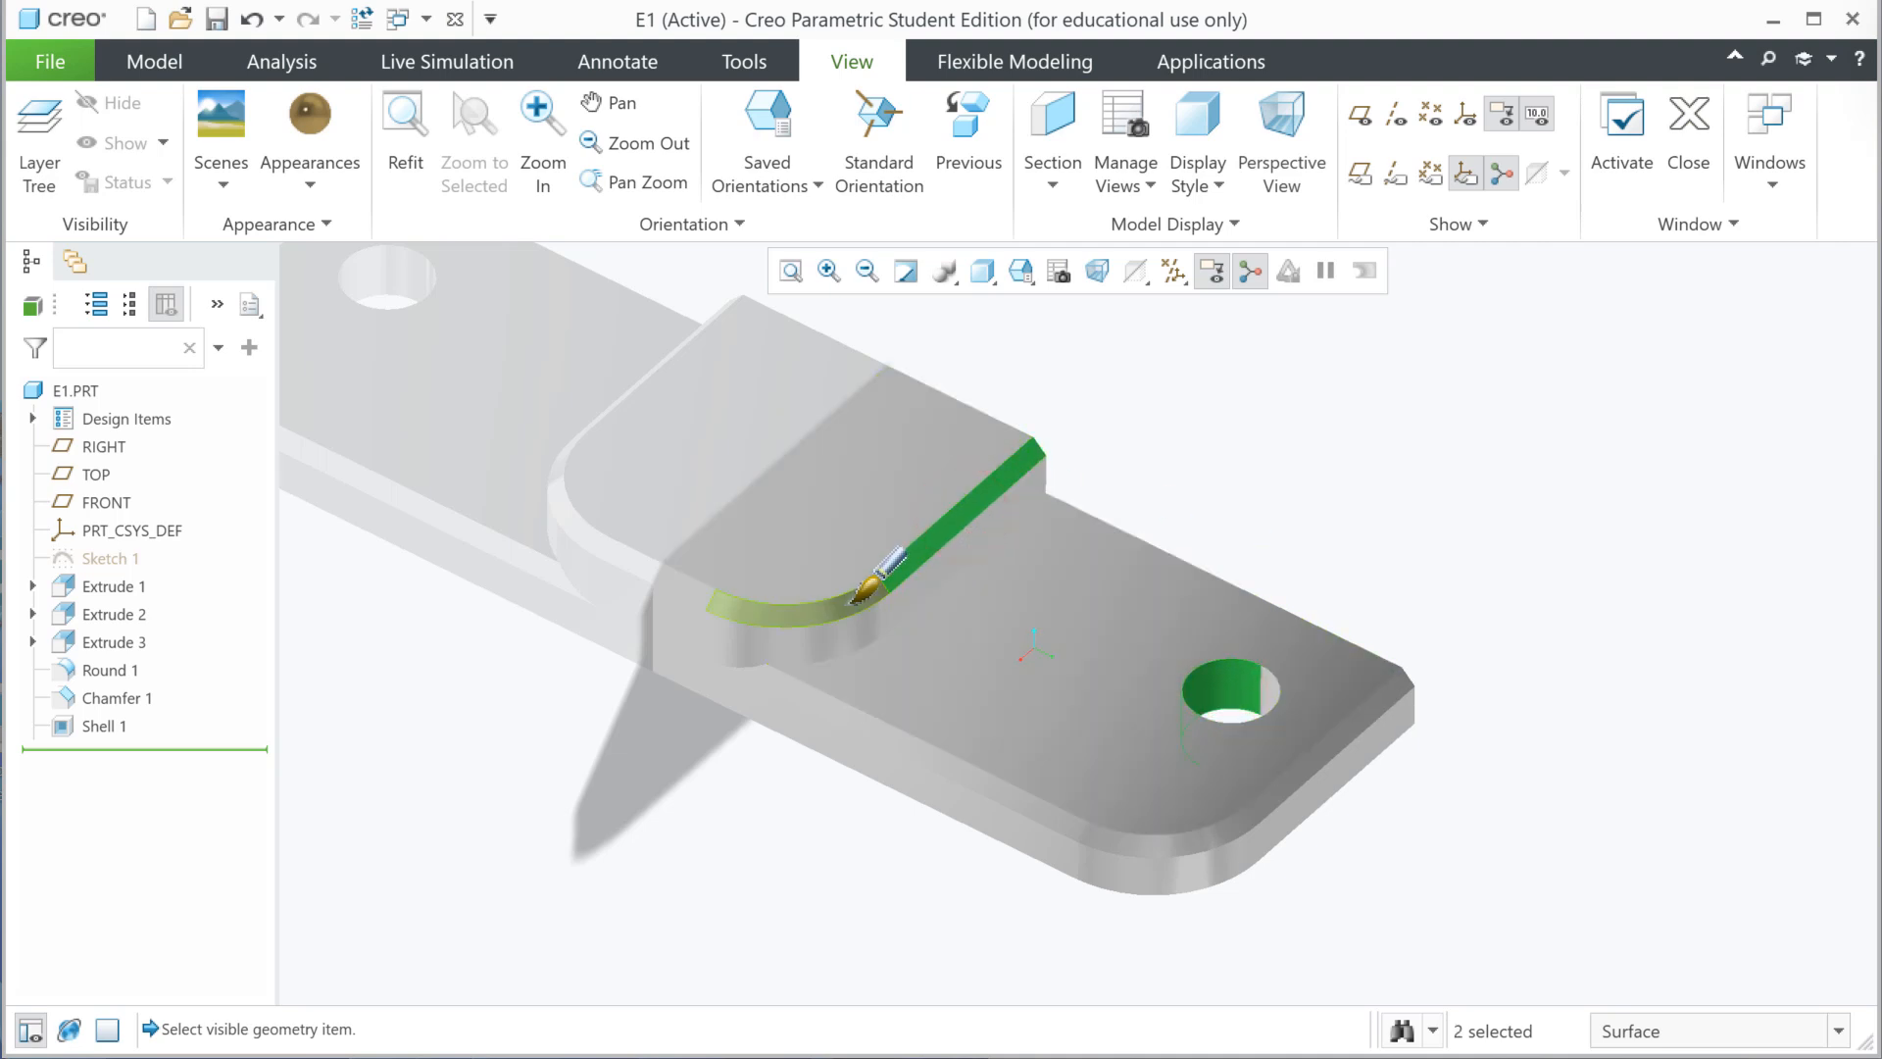
{"action": "left_click", "coordinate": [843, 603], "text": "ctrl"}
{"action": "left_click", "coordinate": [686, 591], "text": "ctrl"}
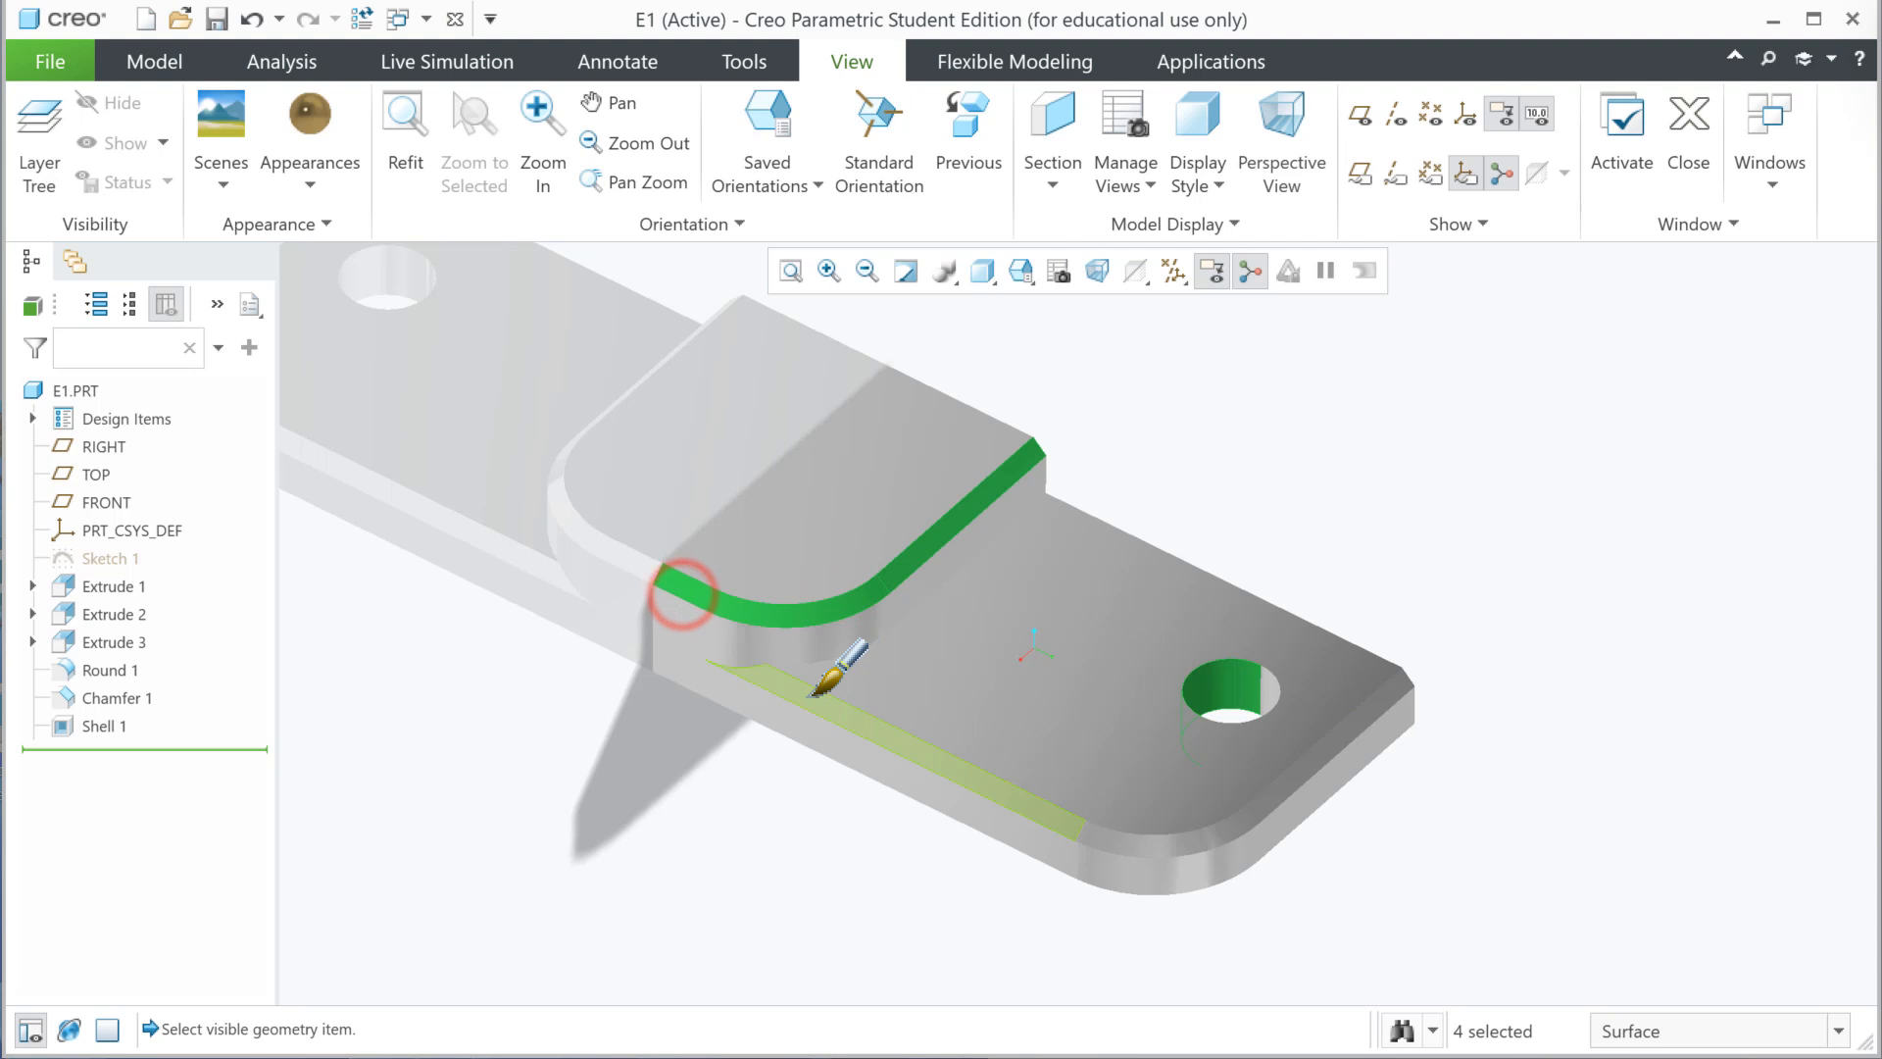
{"action": "left_click", "coordinate": [805, 694], "text": "ctrl"}
{"action": "left_click", "coordinate": [1127, 840], "text": "ctrl"}
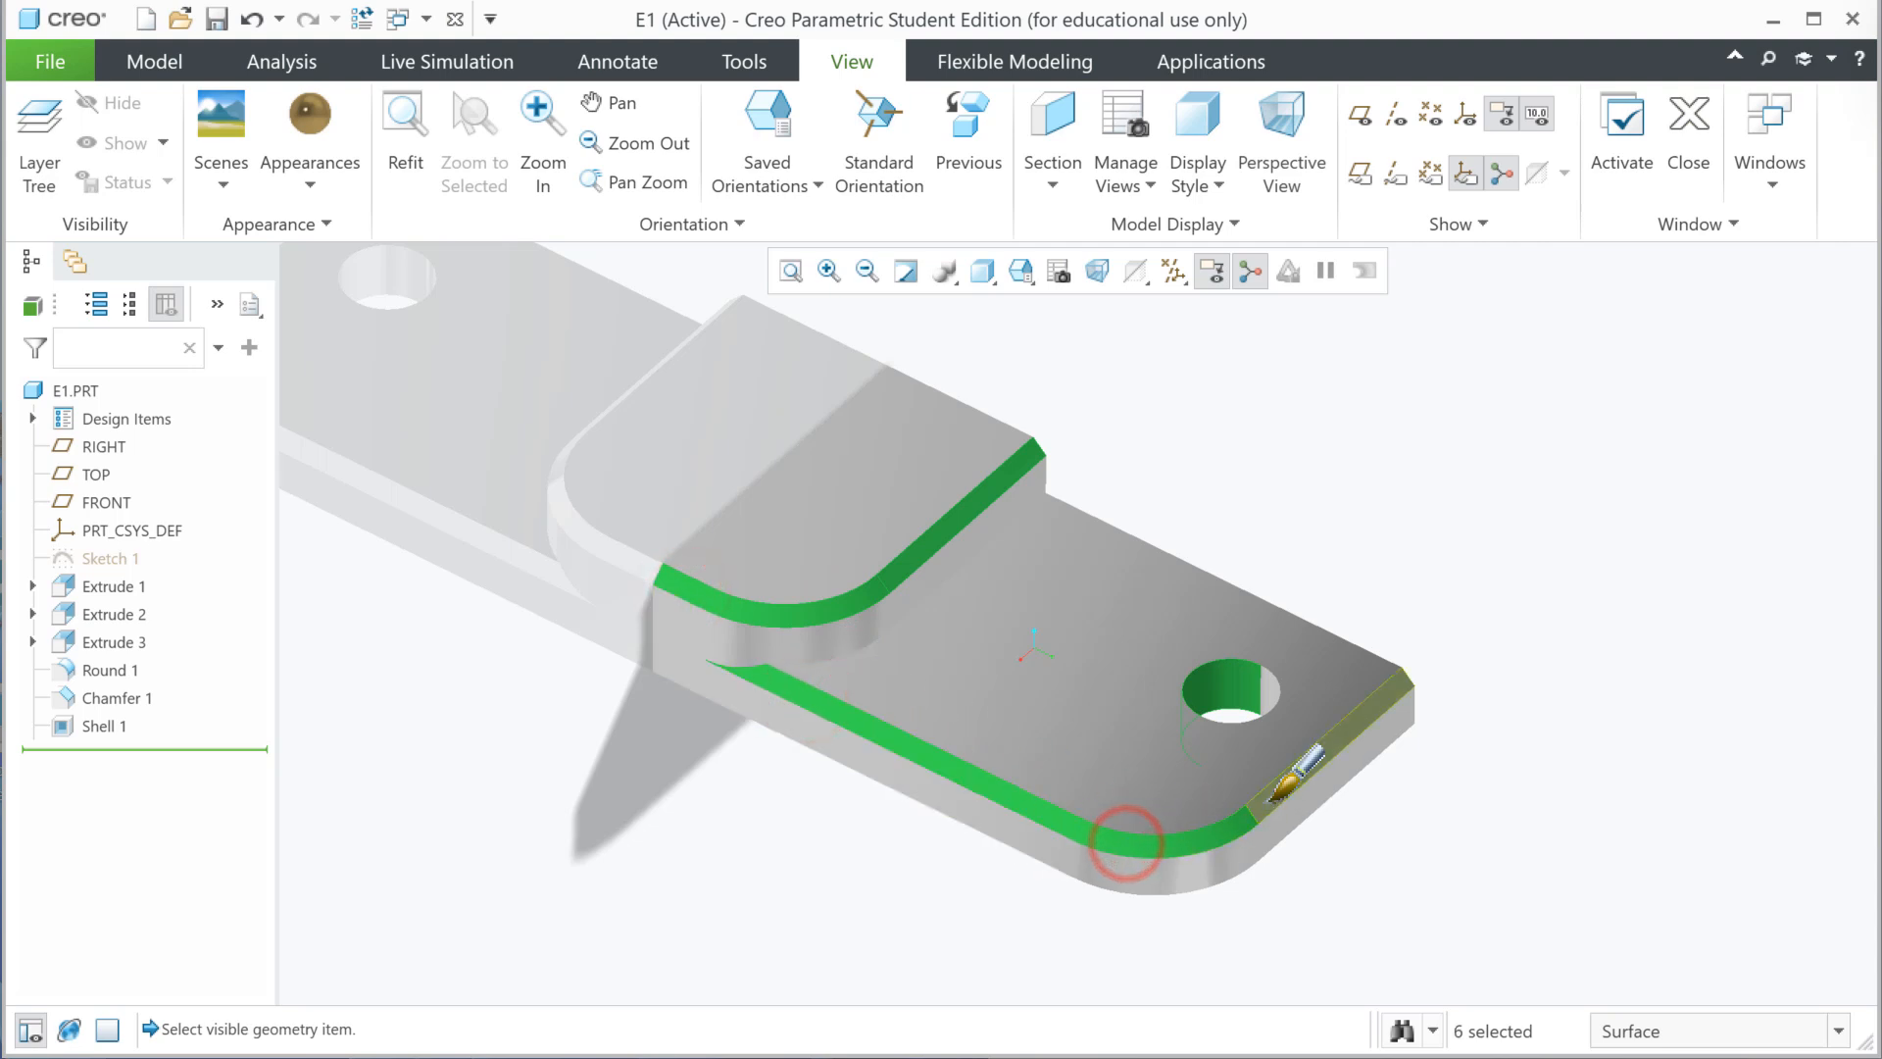
{"action": "left_click", "coordinate": [1263, 799], "text": "ctrl"}
{"action": "left_click", "coordinate": [1274, 689], "text": "ctrl"}
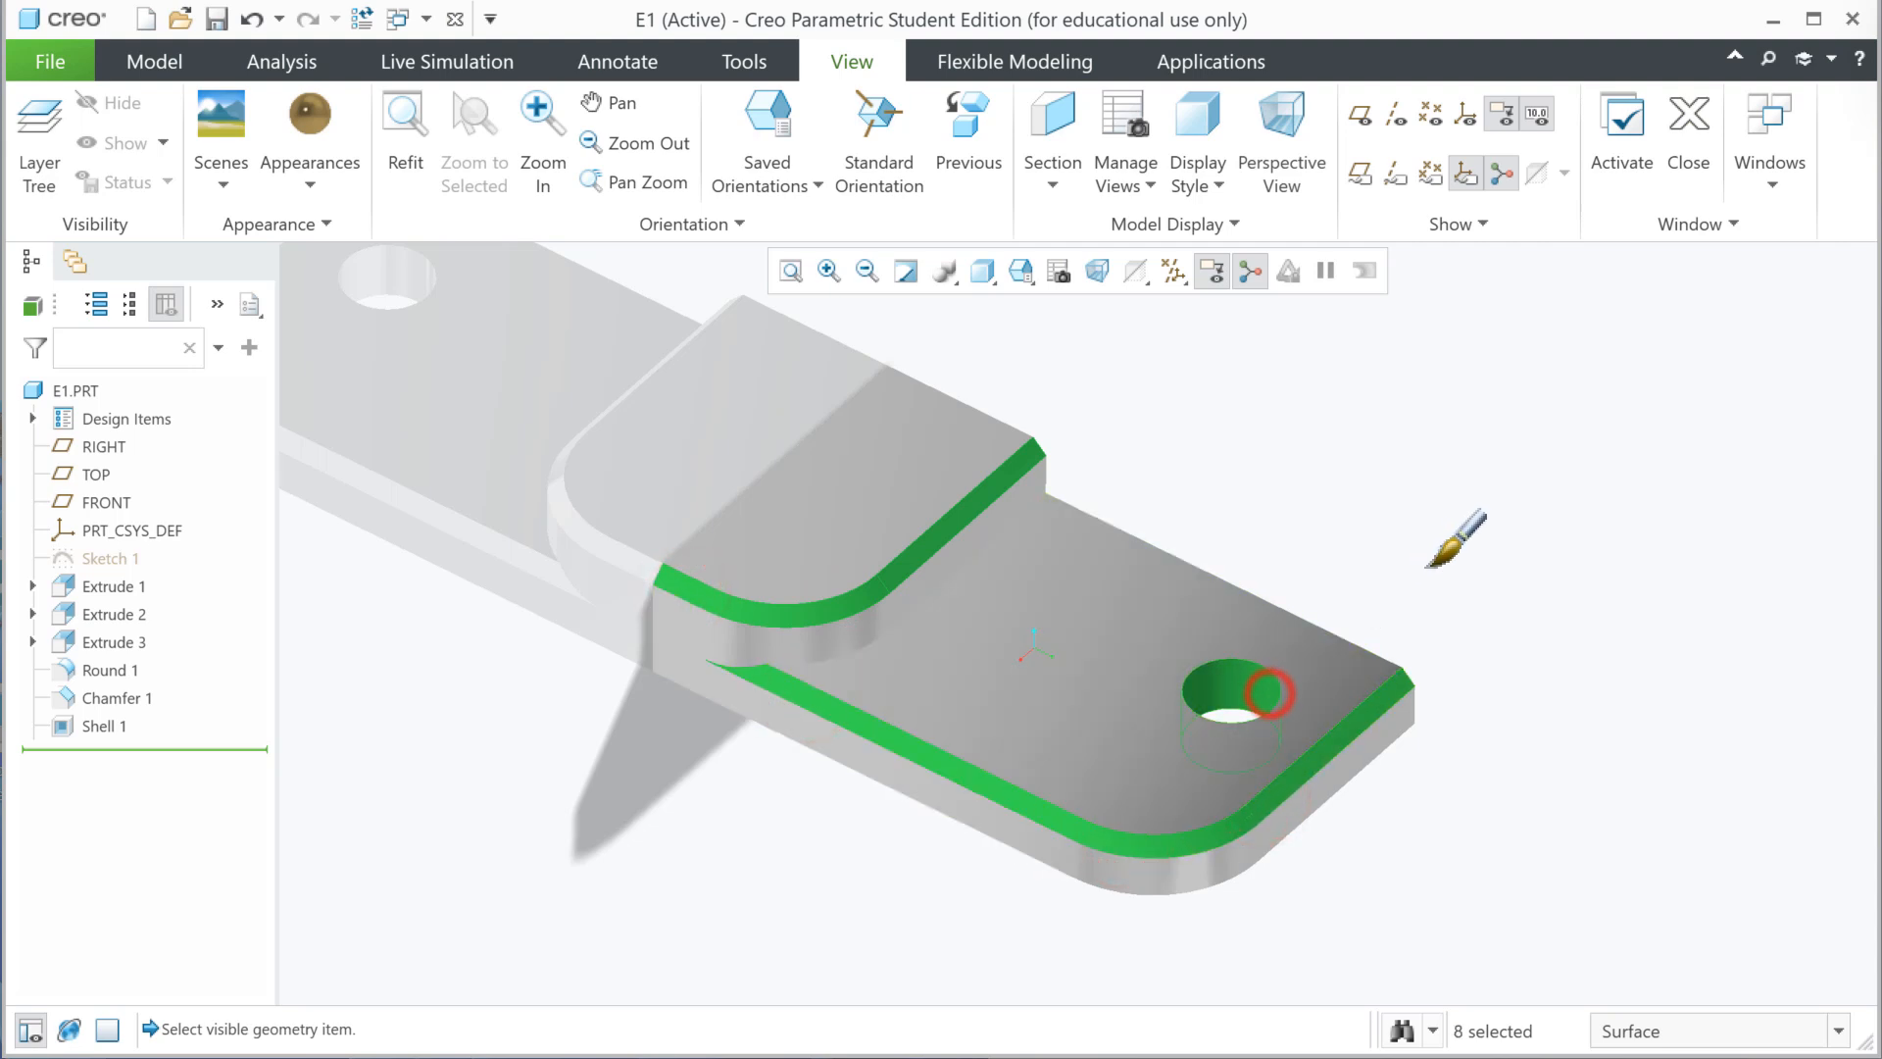
{"action": "middle_click", "coordinate": [1380, 546]}
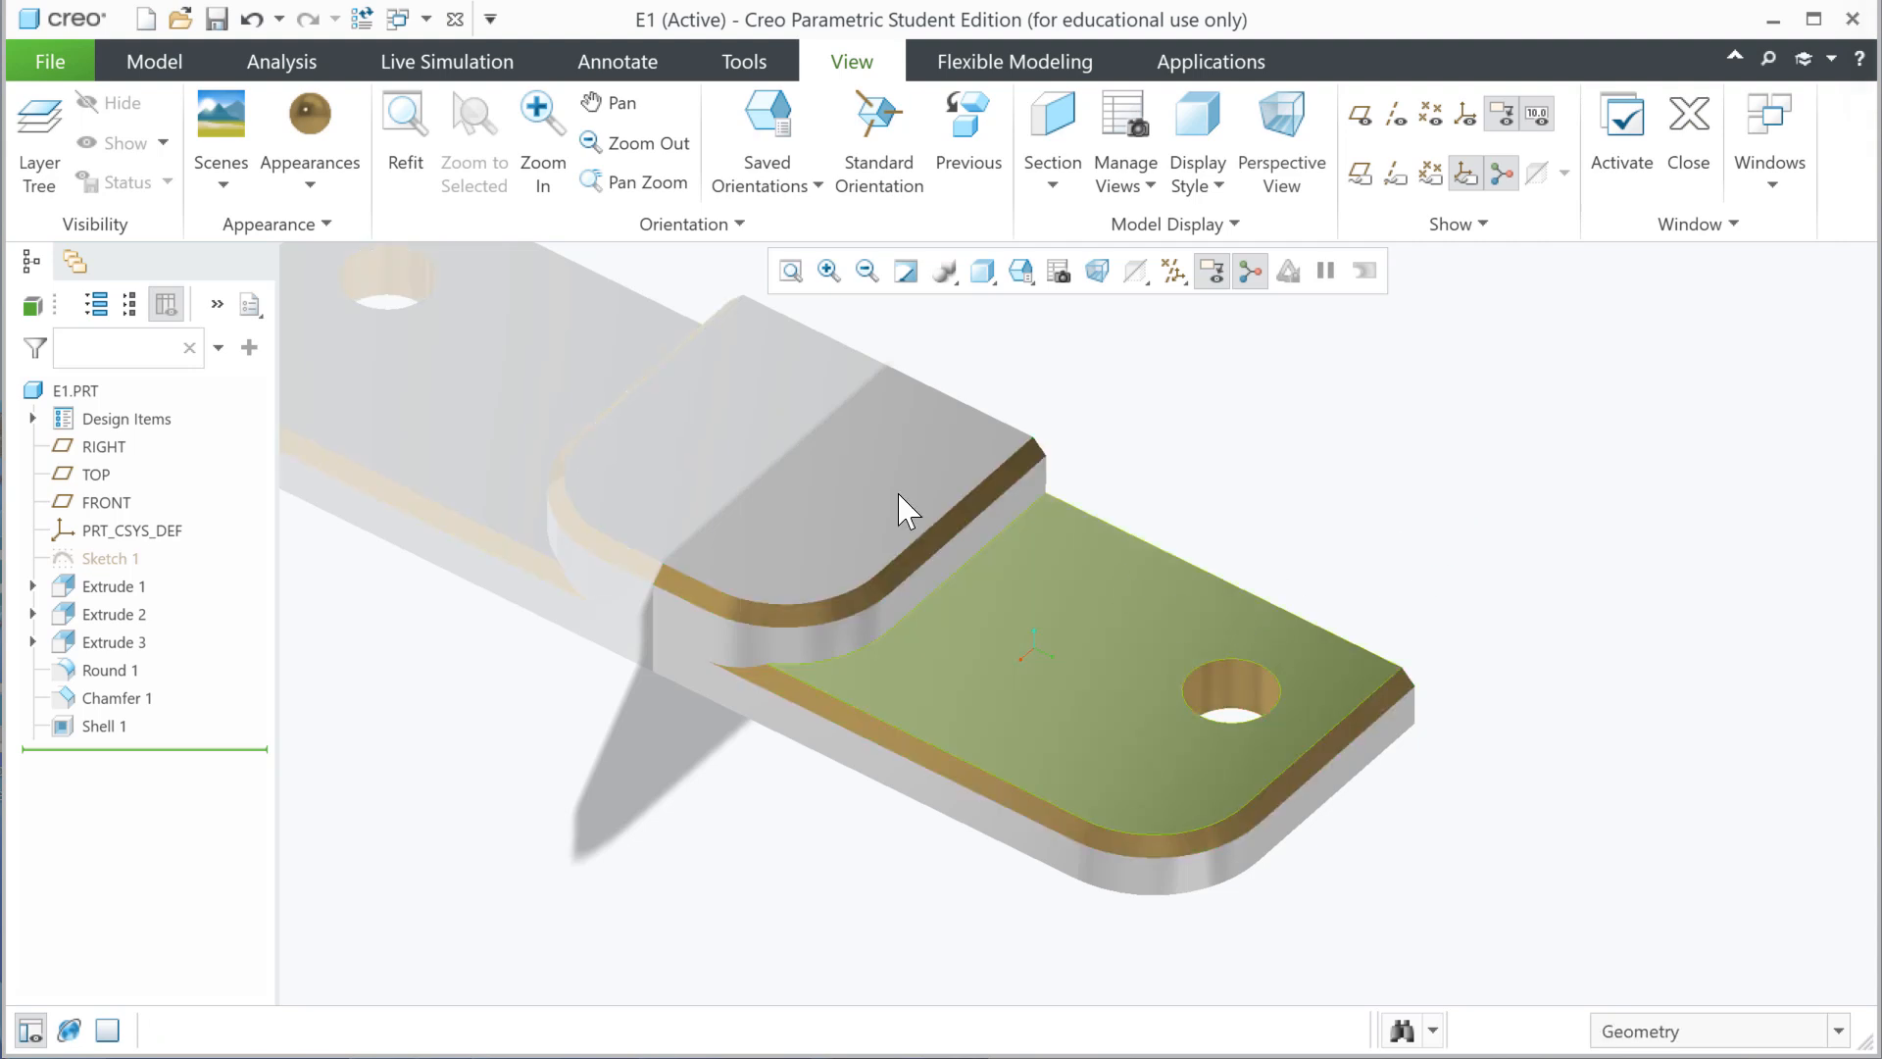
- Turn on the perspective view and inspect the part at a slight downward angle
{"action": "middle_click_drag", "start_coordinate": [1367, 601], "coordinate": [1180, 573]}
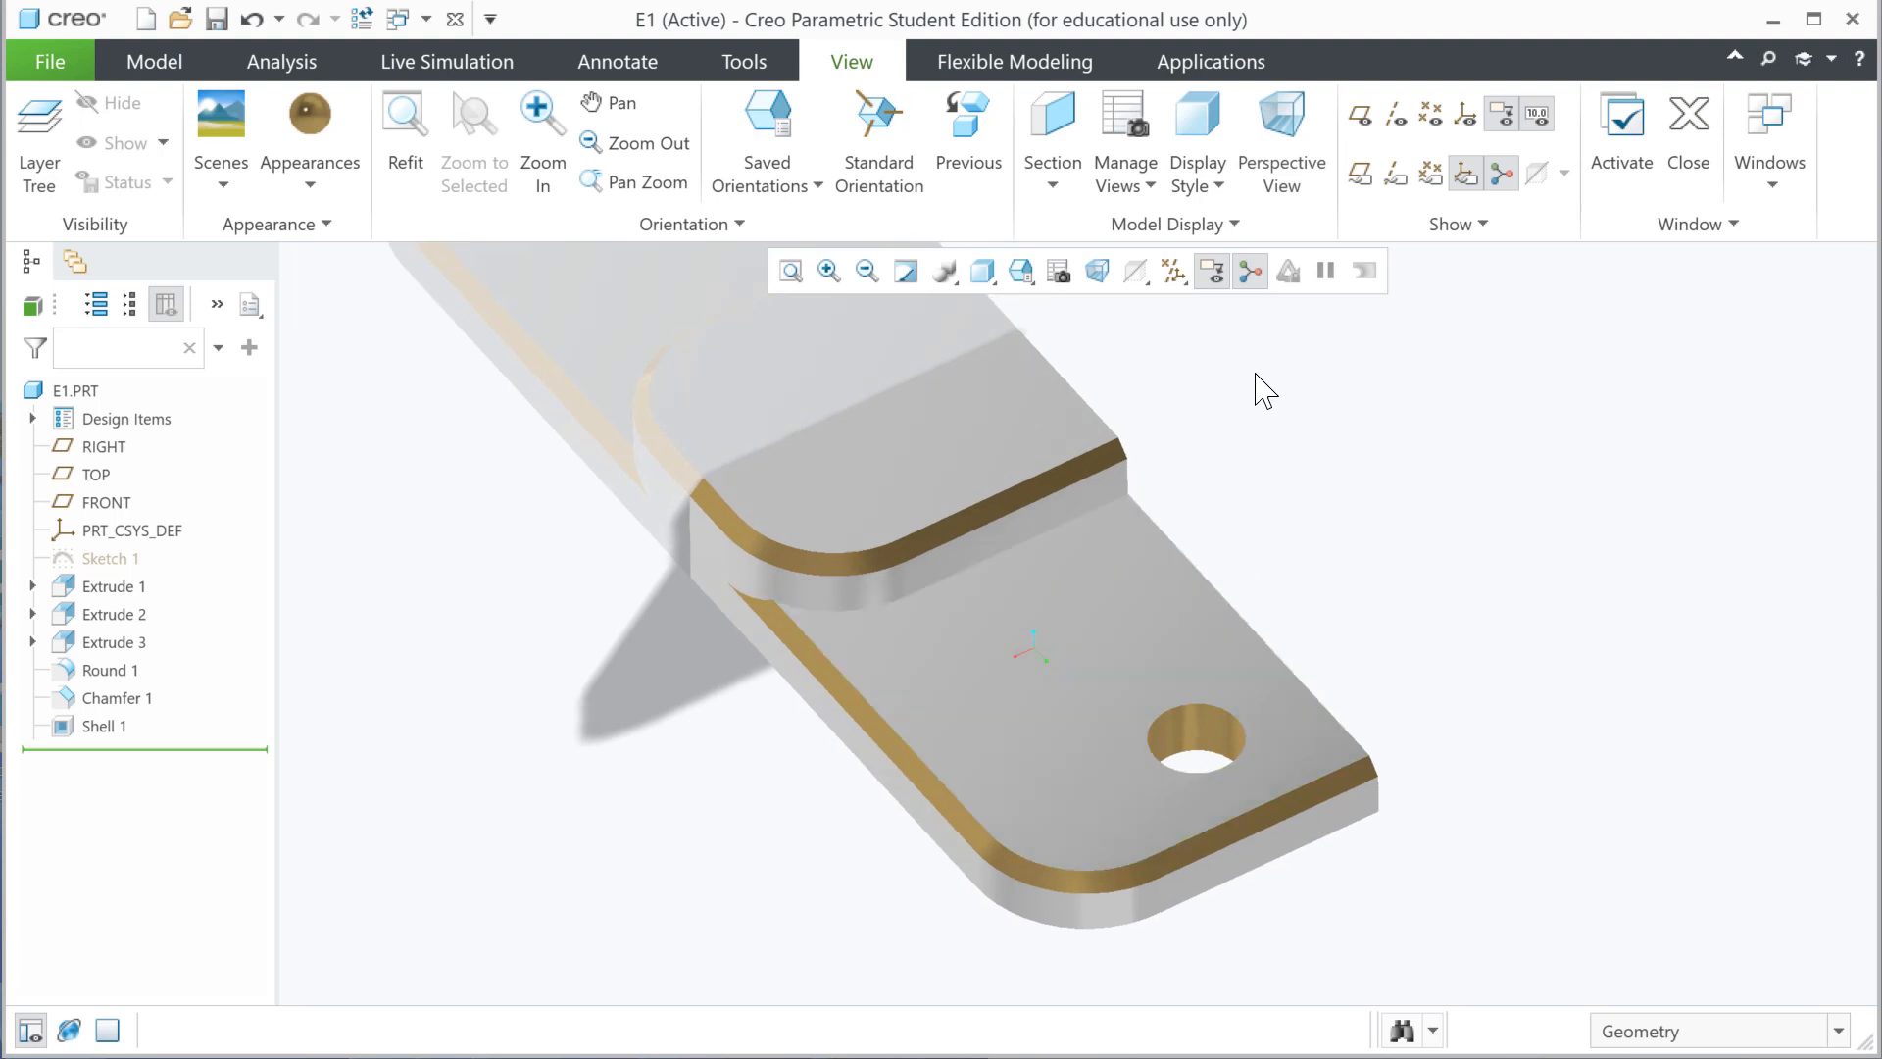
{"action": "left_click", "coordinate": [1098, 271]}
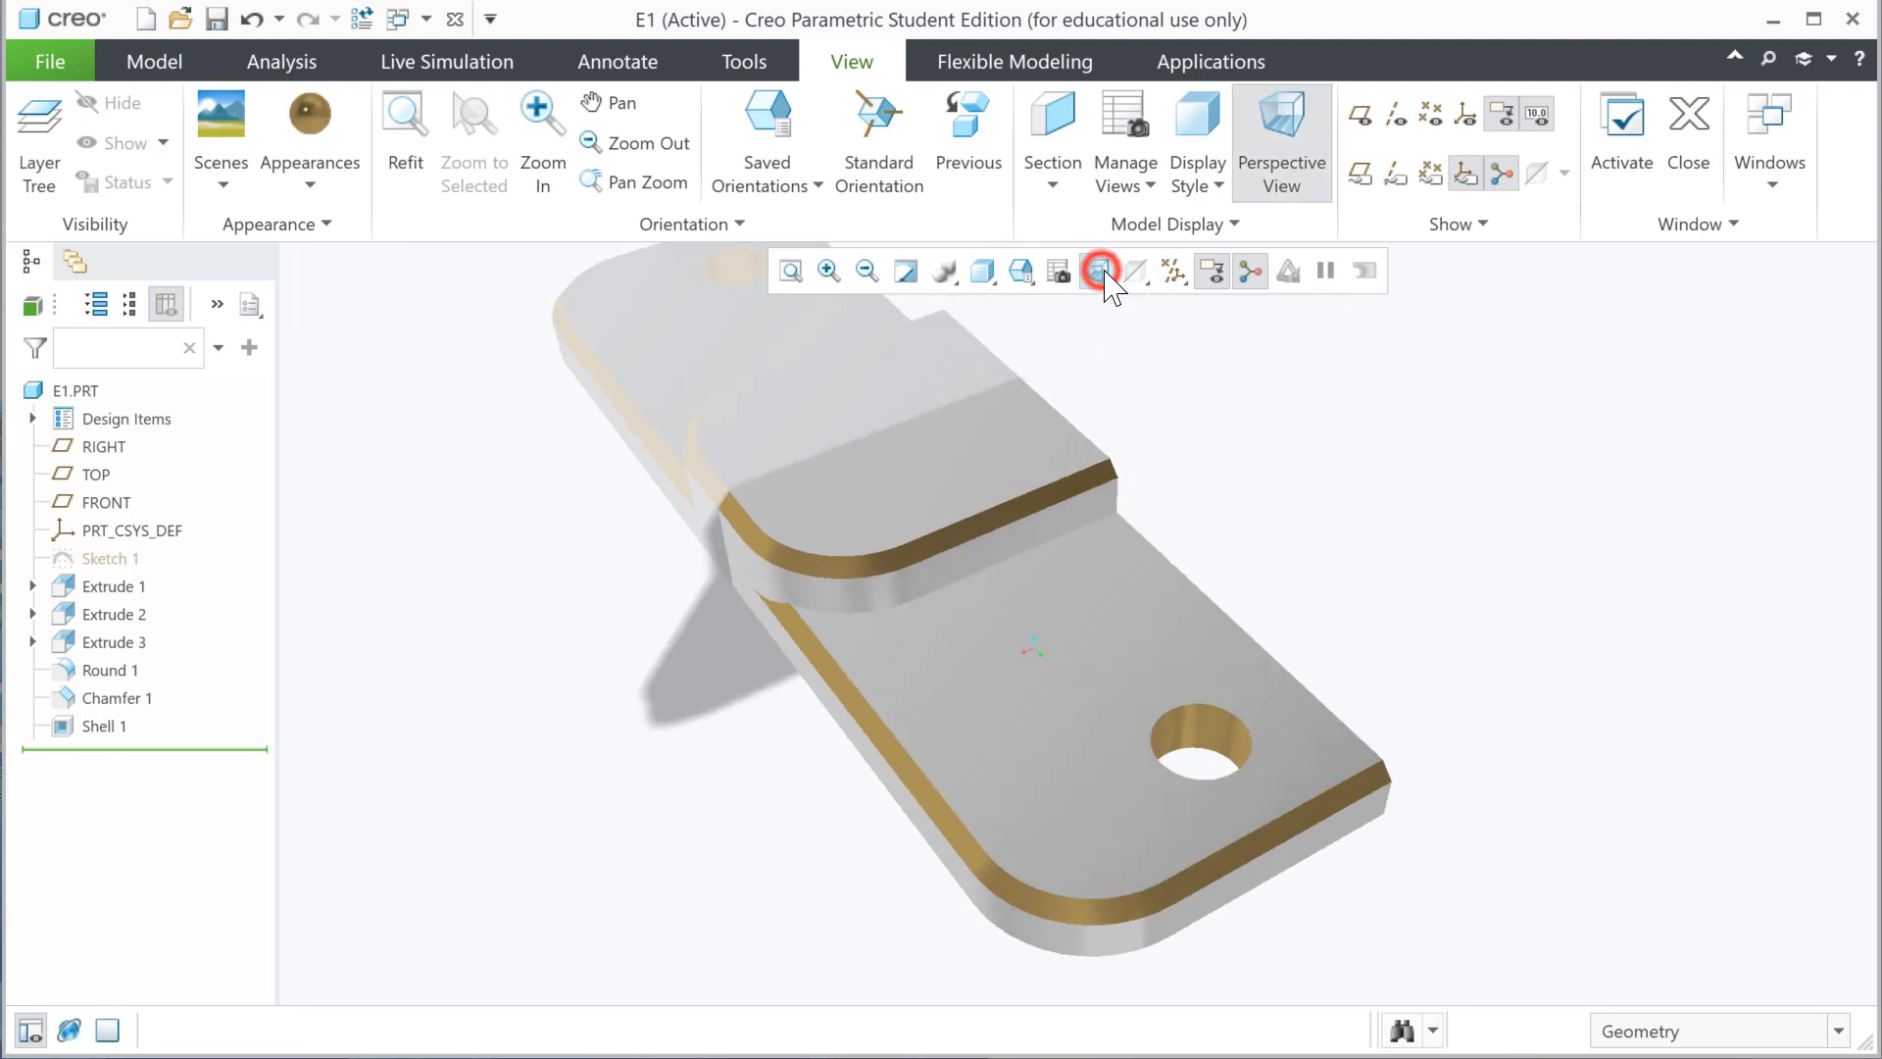
{"action": "middle_click_drag", "start_coordinate": [1277, 652], "coordinate": [1271, 608]}
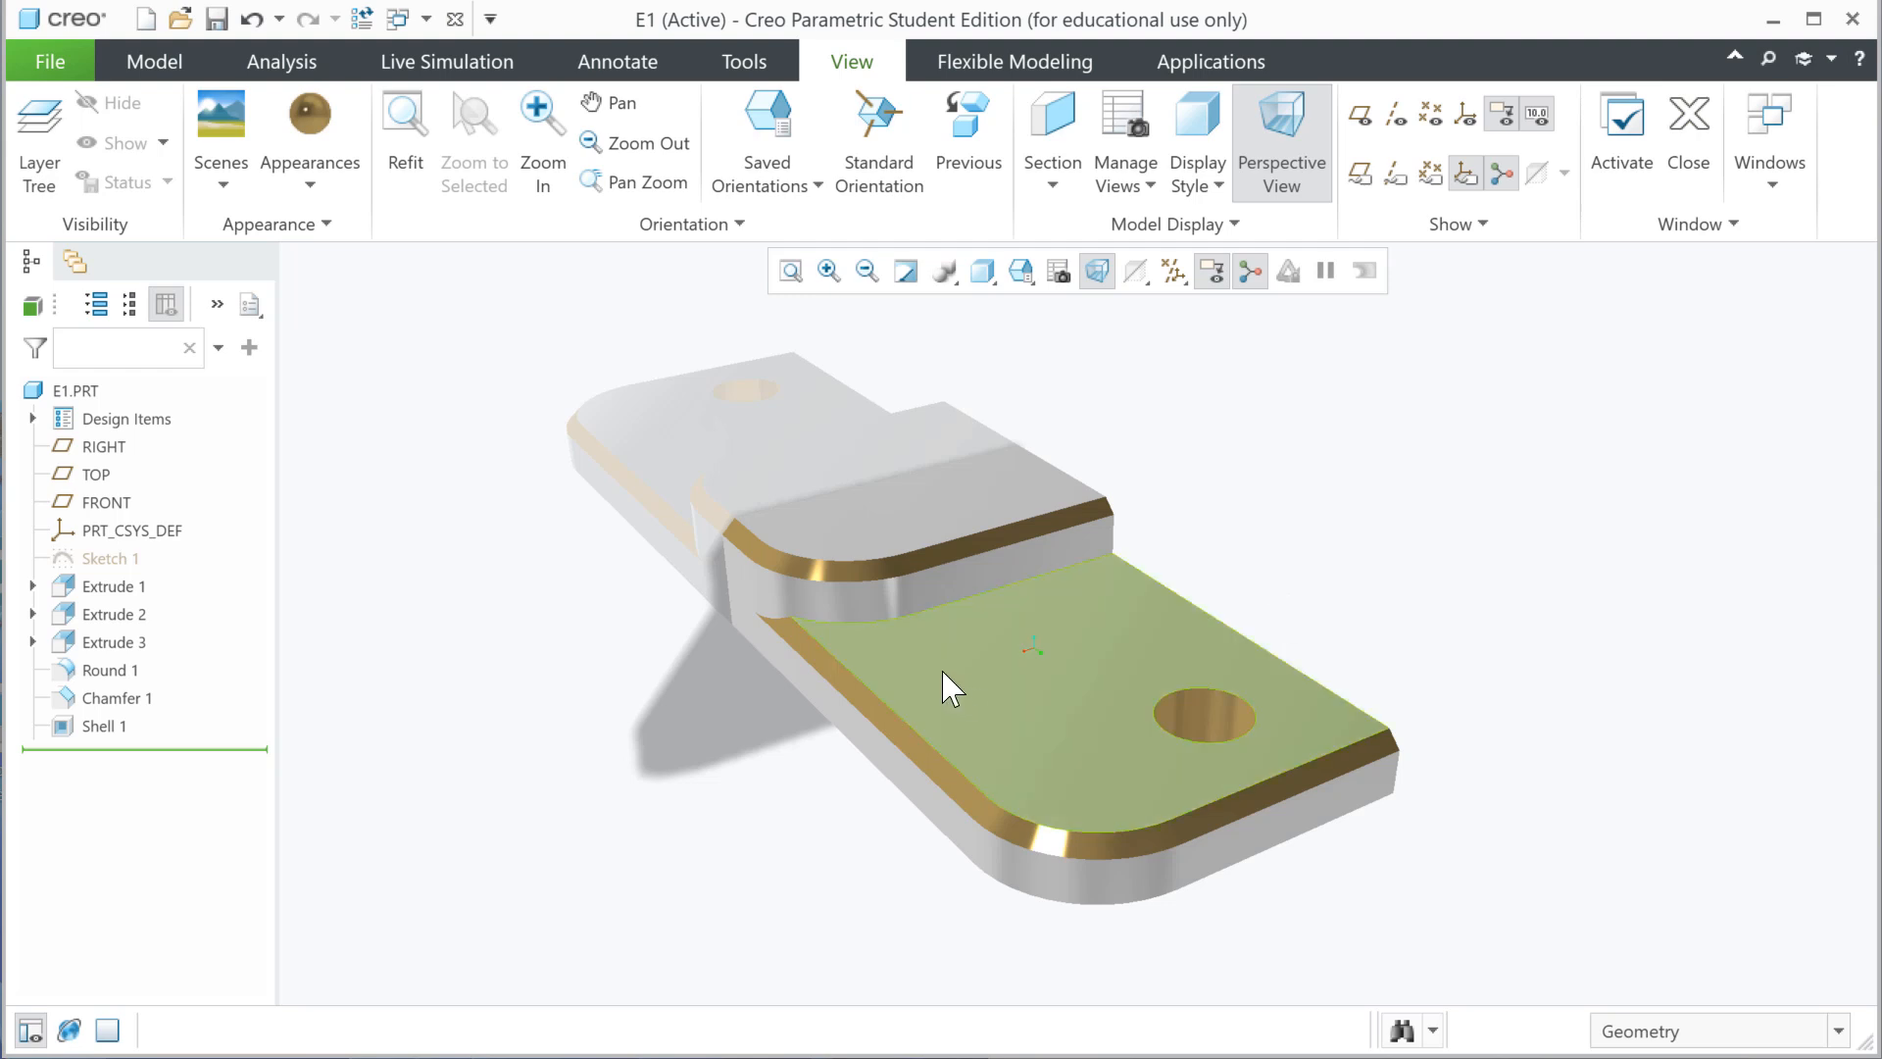
{"action": "middle_click_drag", "start_coordinate": [900, 635], "coordinate": [900, 652]}
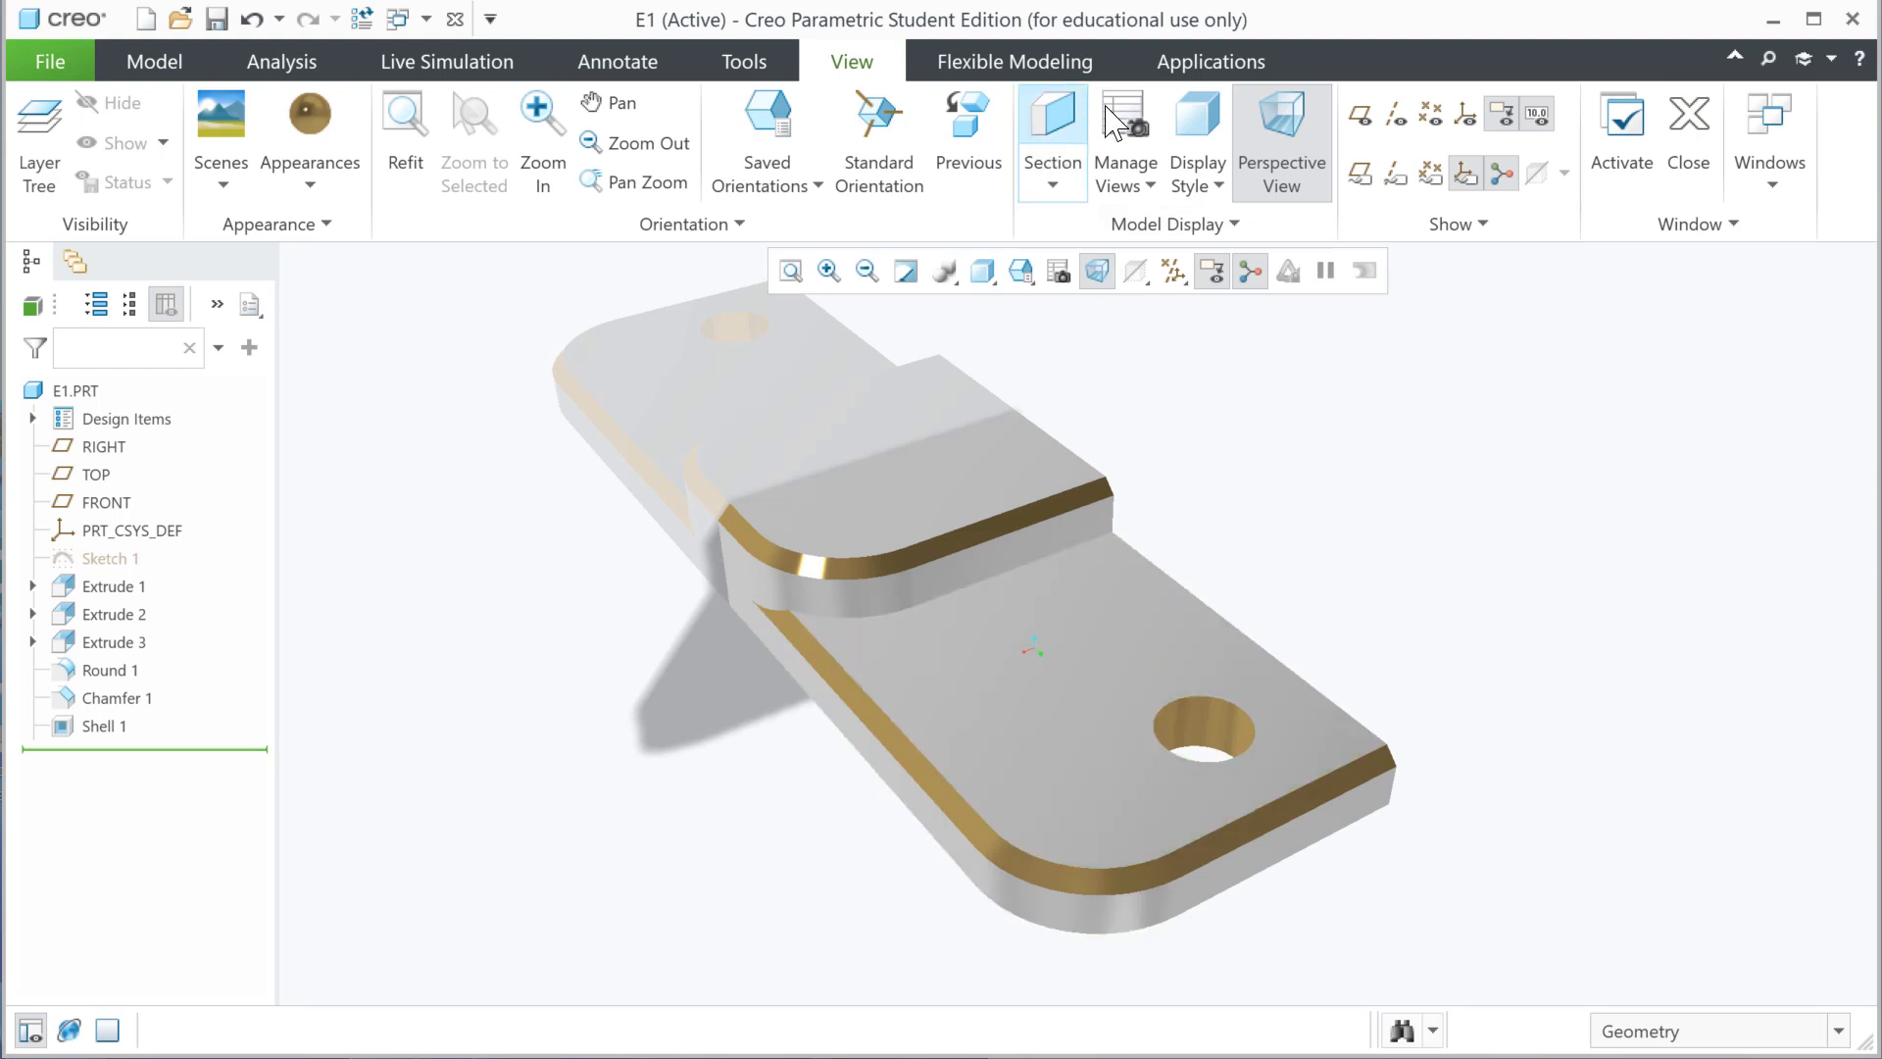
- Start Render Studio and open the environment settings of the active scene in the Scene Editor
{"action": "left_click", "coordinate": [1221, 66]}
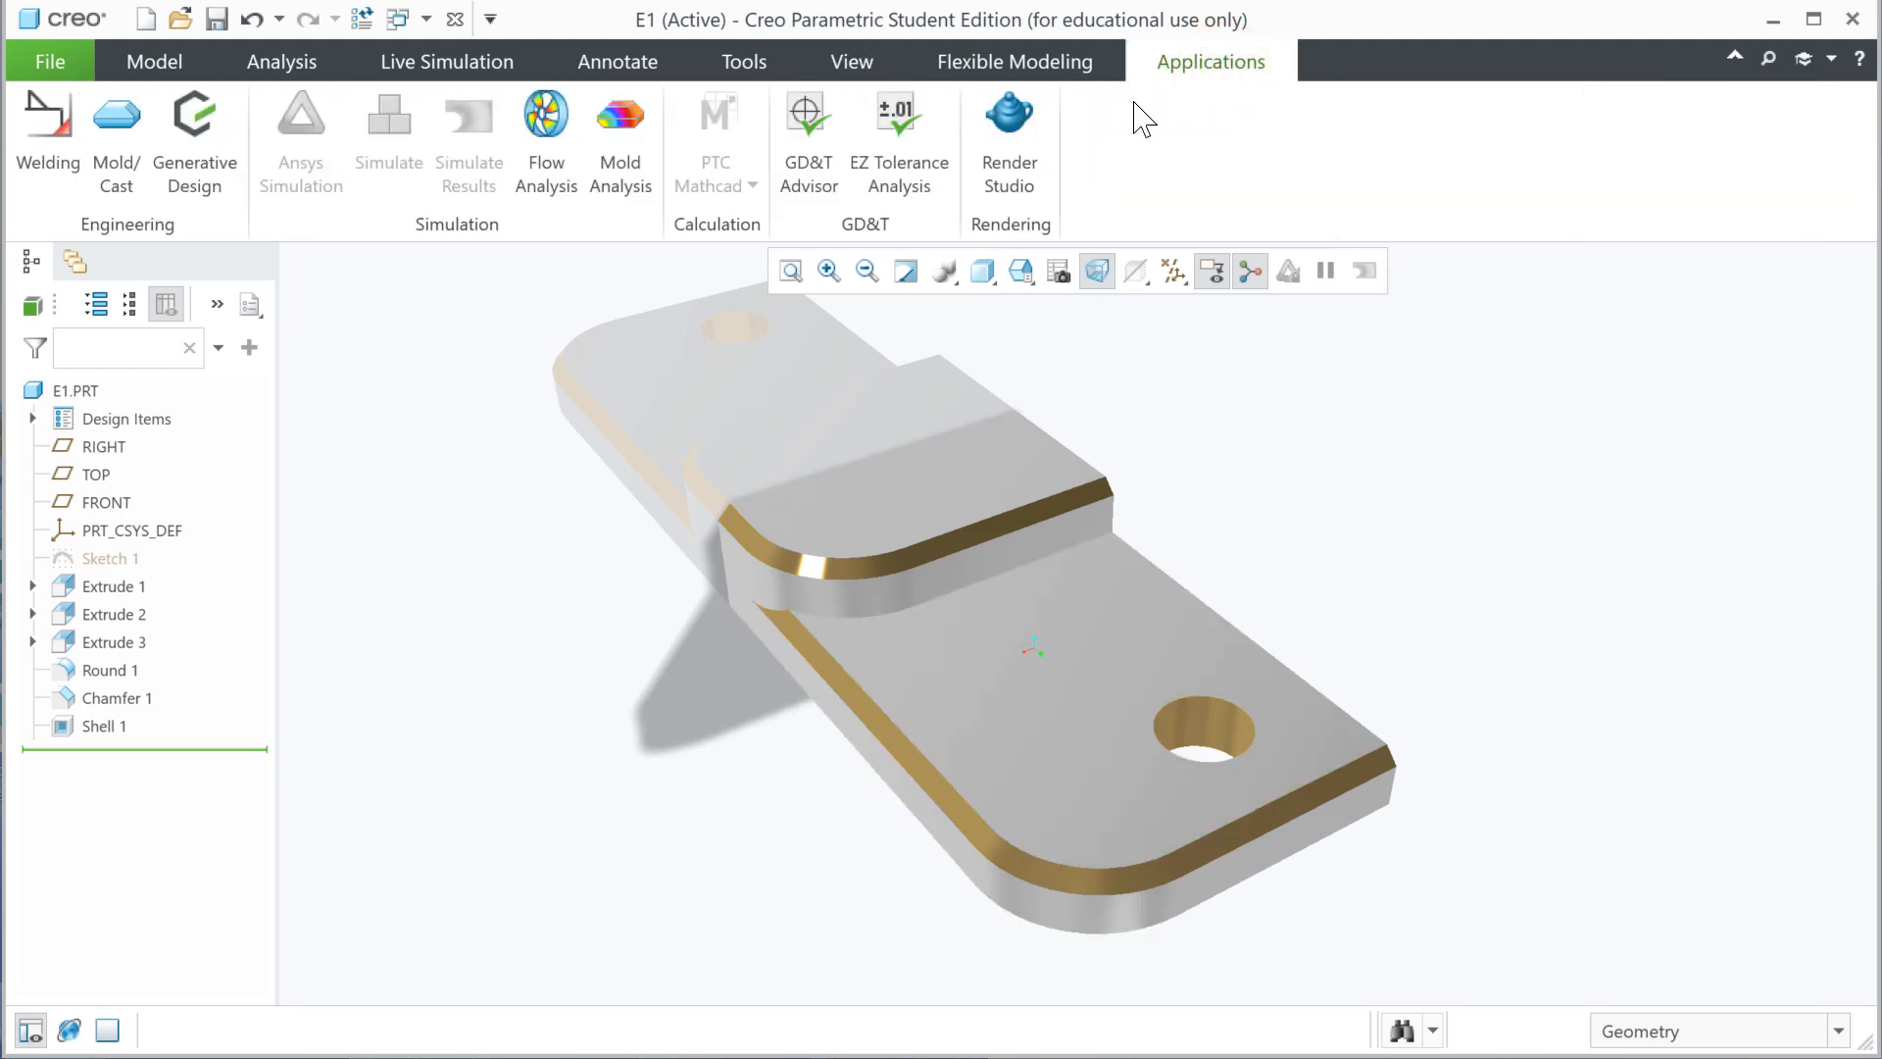
{"action": "left_click", "coordinate": [1020, 191]}
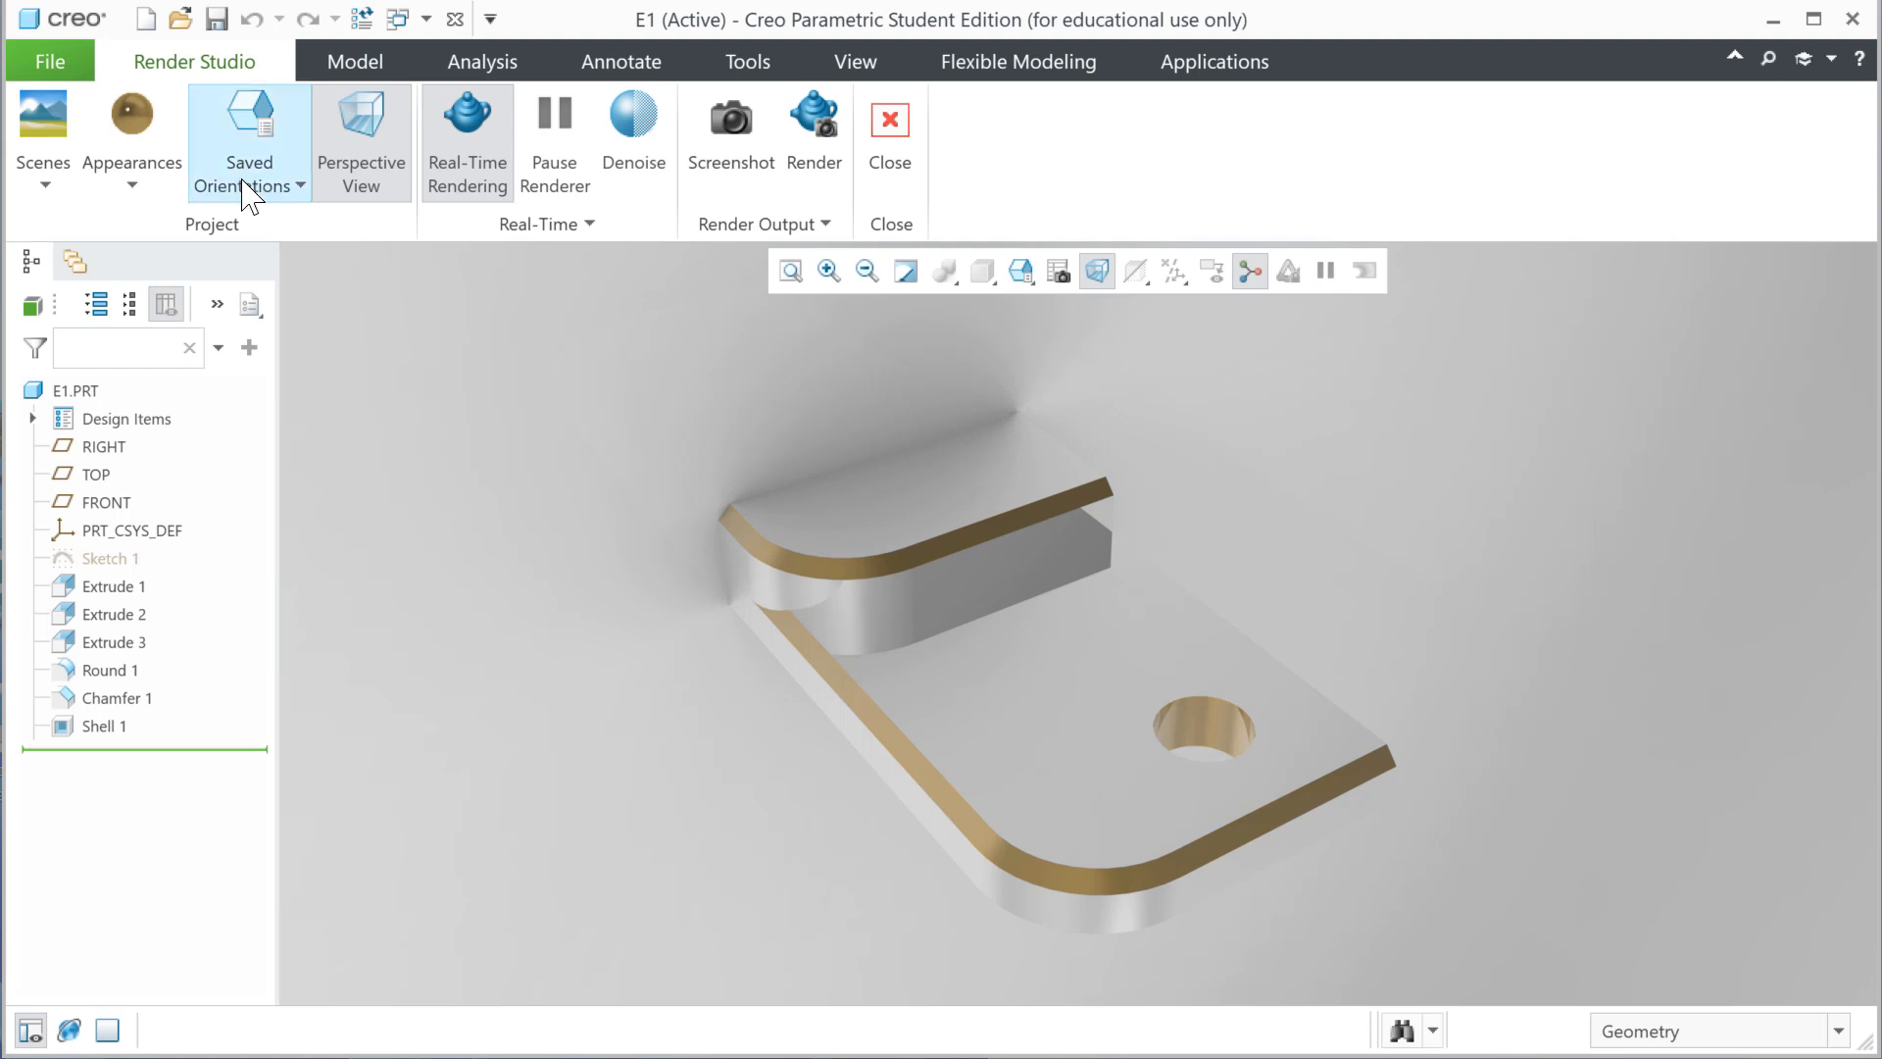
{"action": "left_click", "coordinate": [43, 179]}
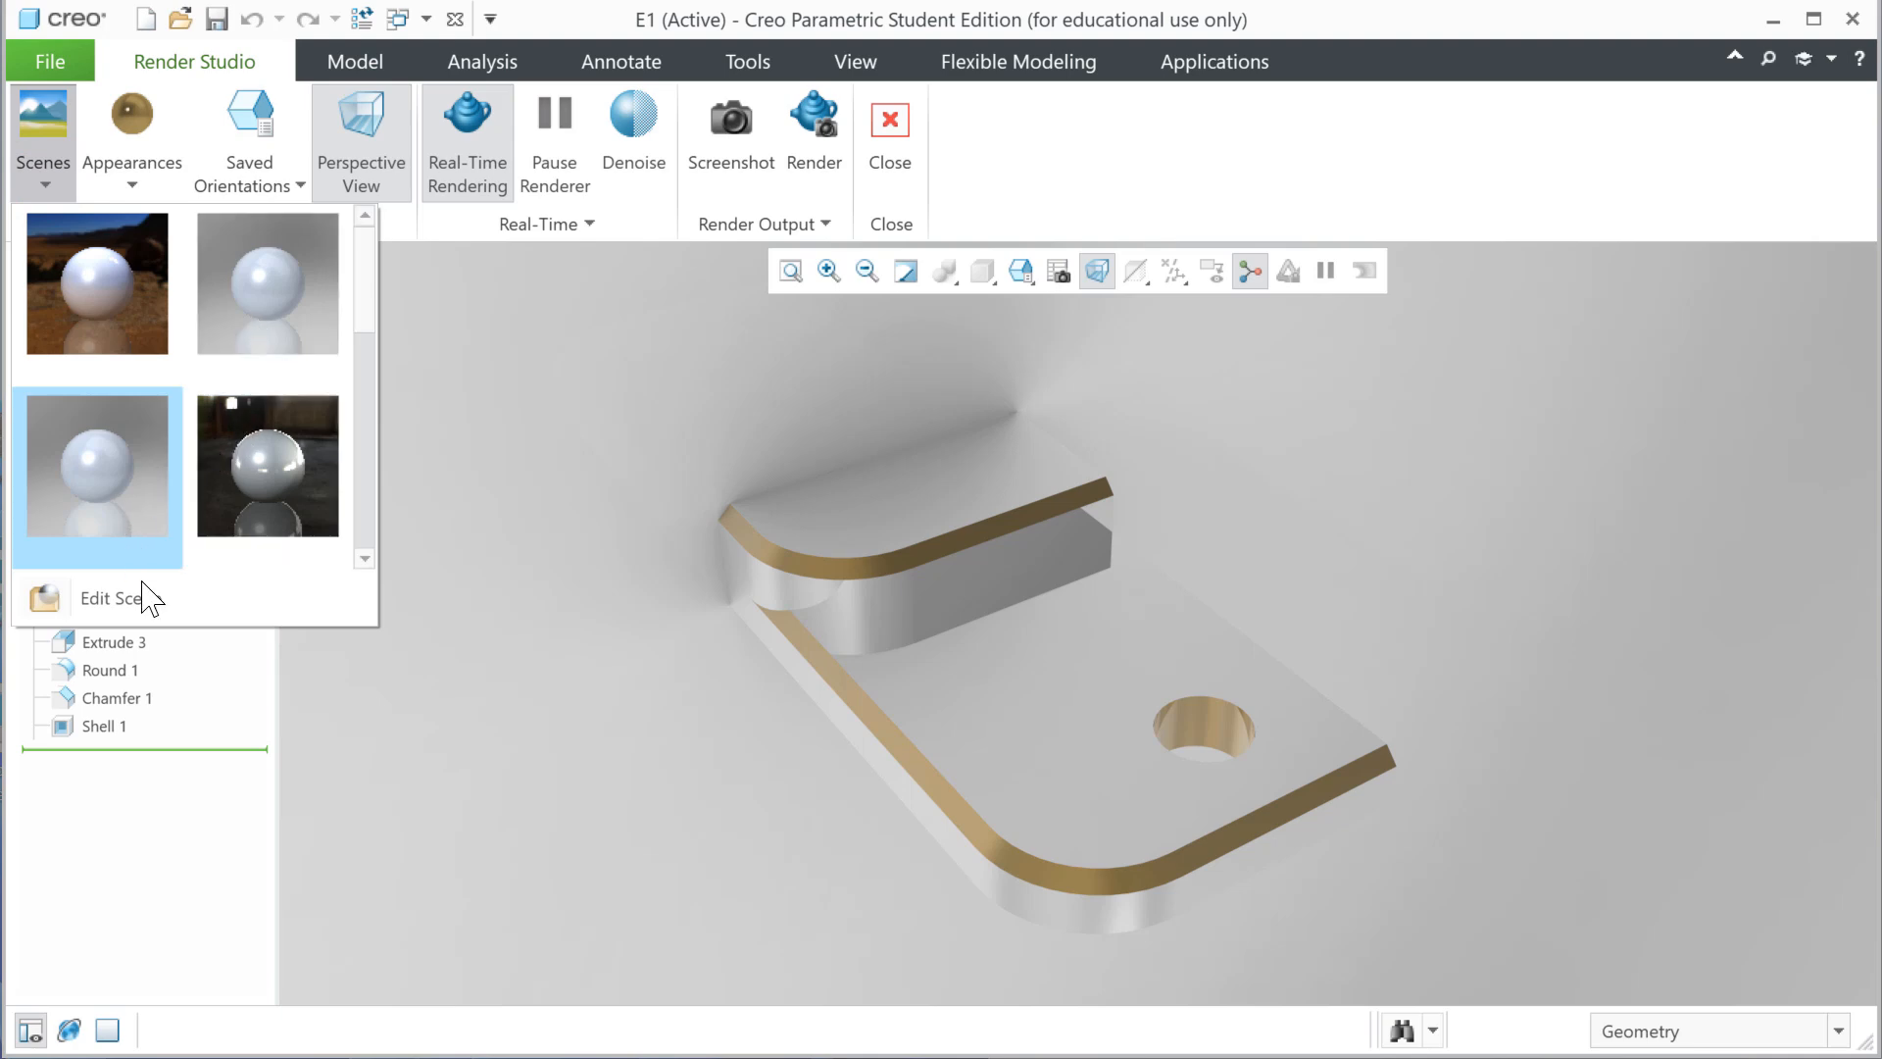
{"action": "left_click", "coordinate": [110, 606]}
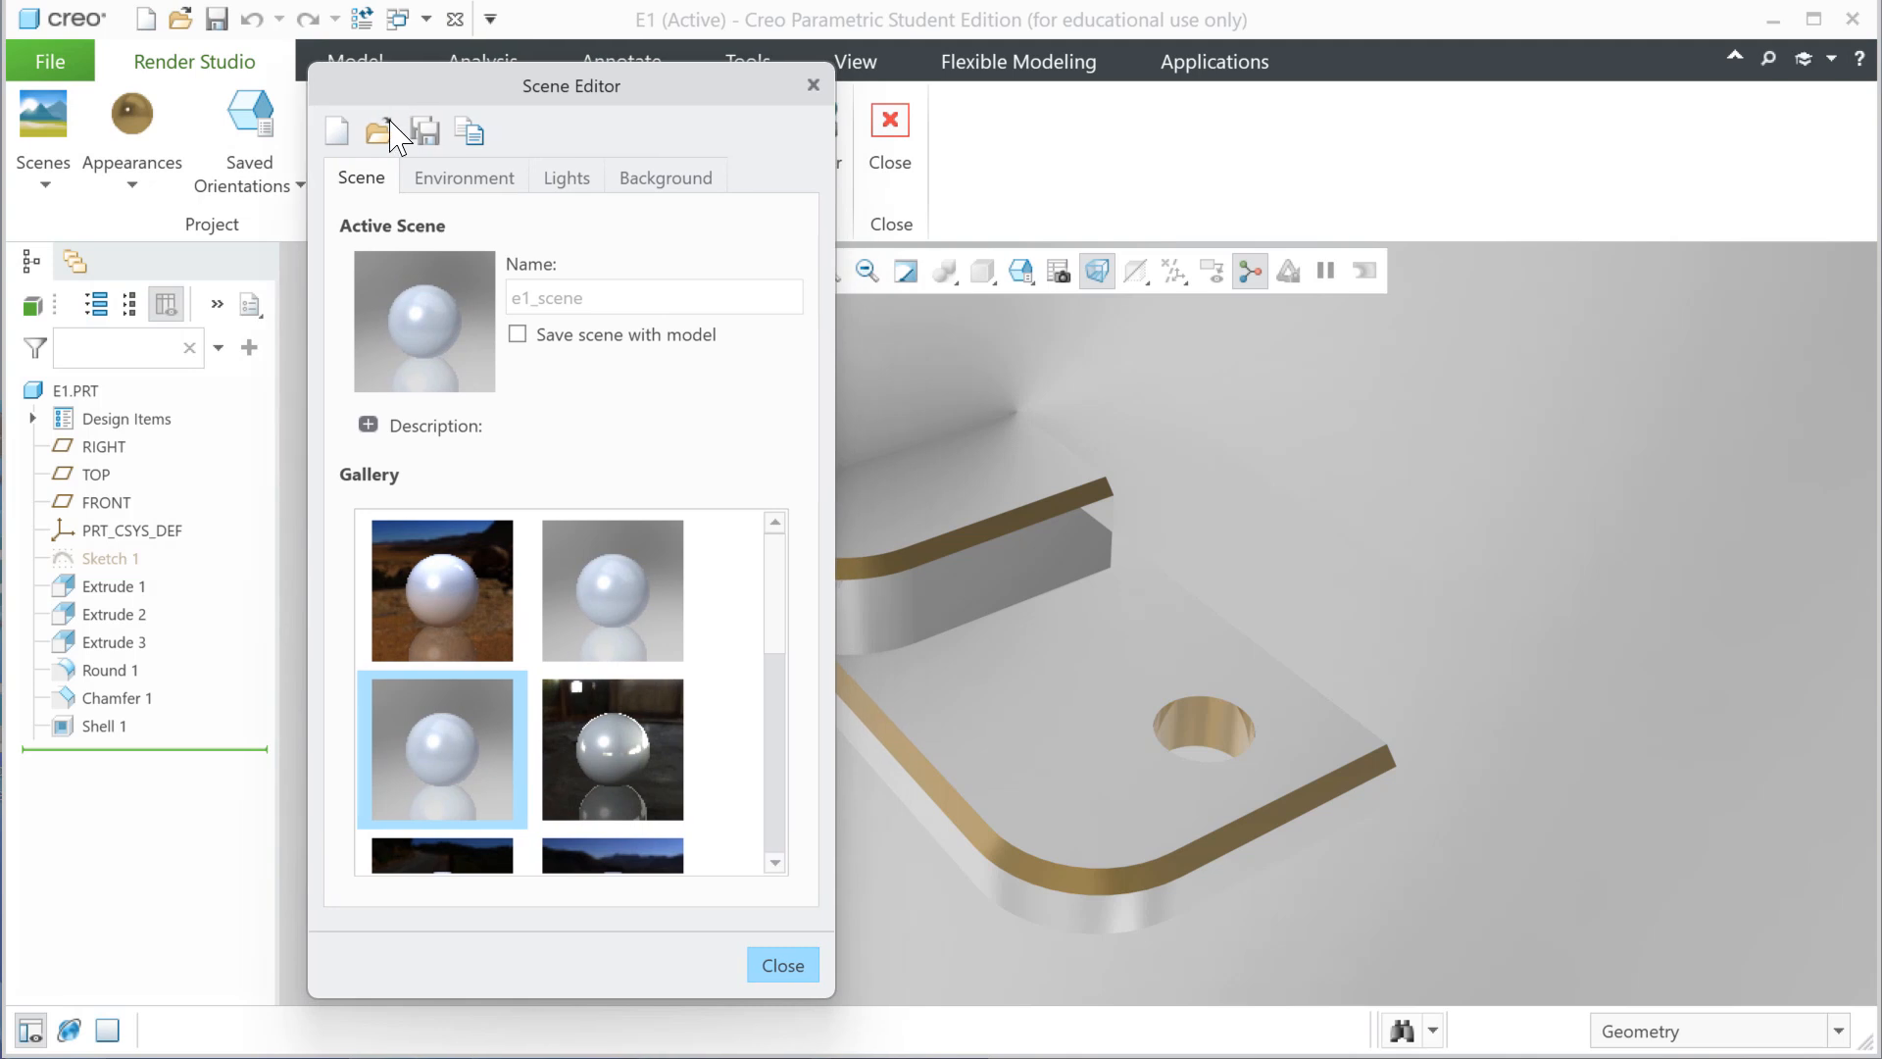
{"action": "left_click", "coordinate": [465, 176]}
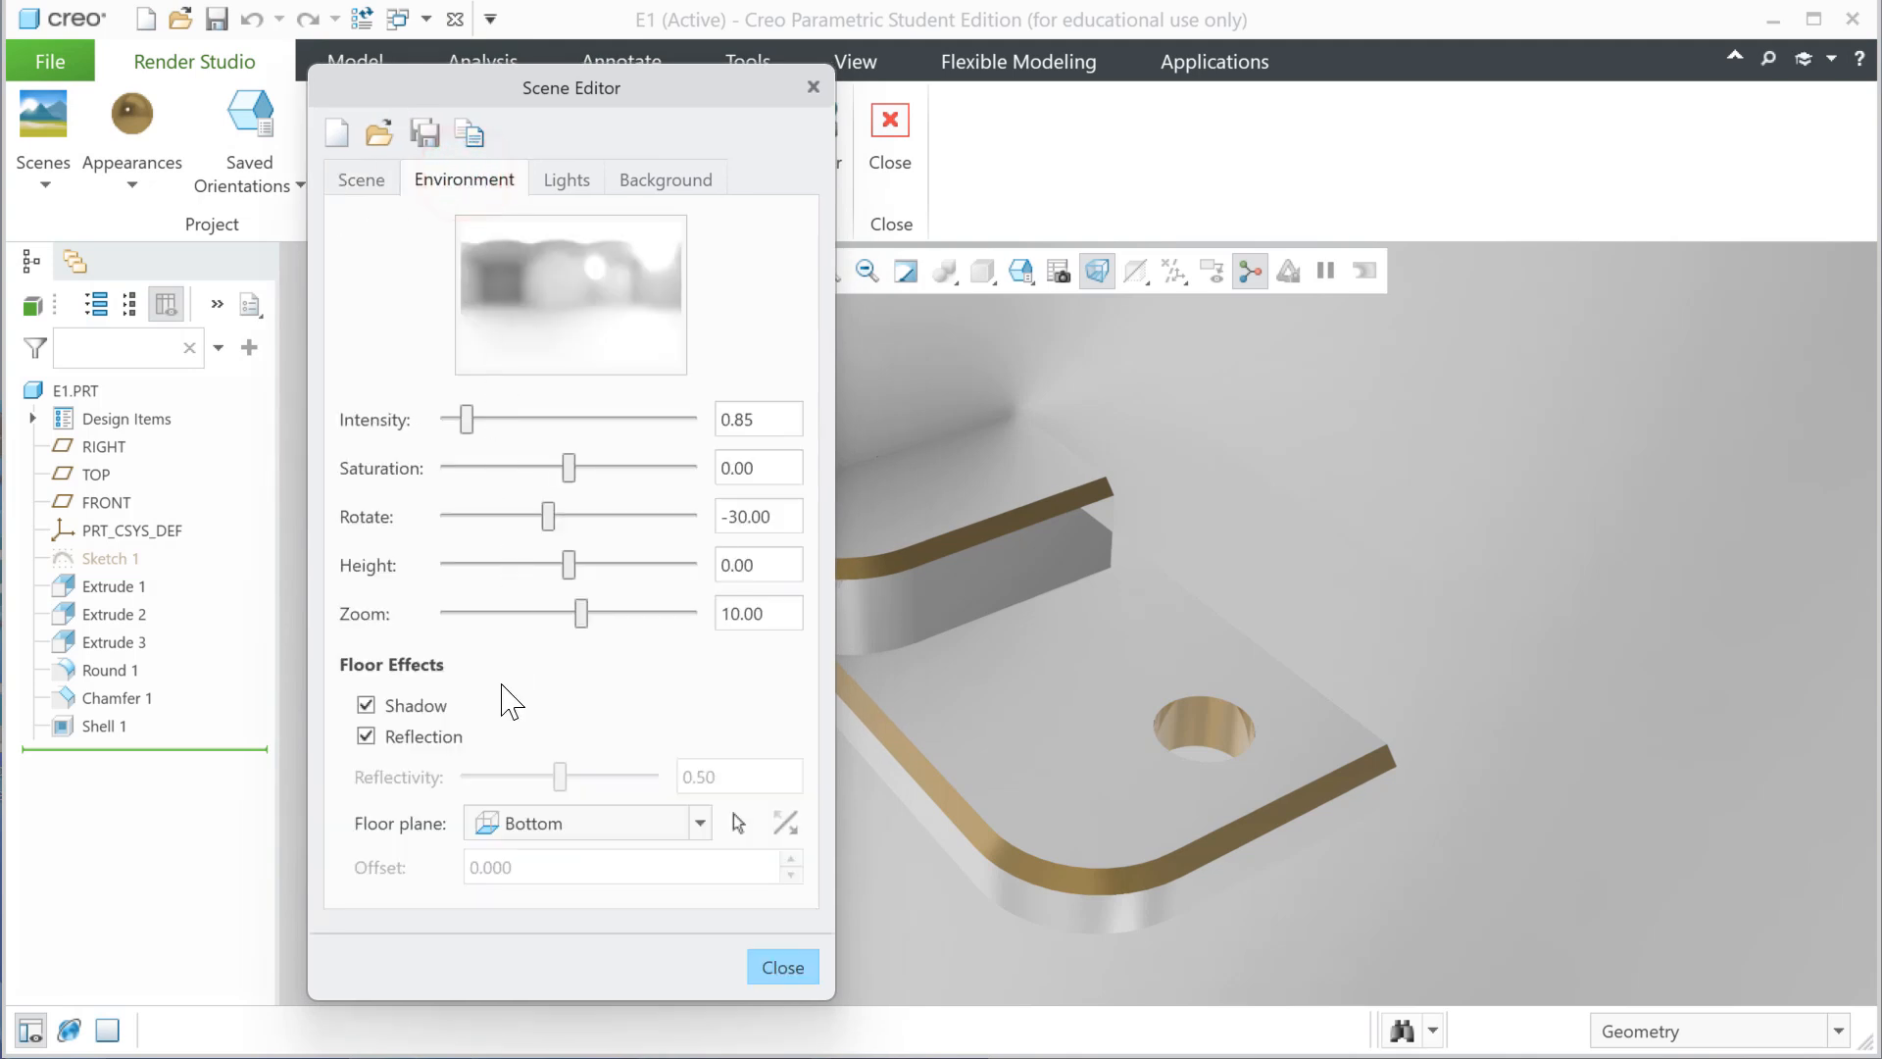
- Try Top and Front as the scene's floor plane
{"action": "left_click", "coordinate": [559, 826]}
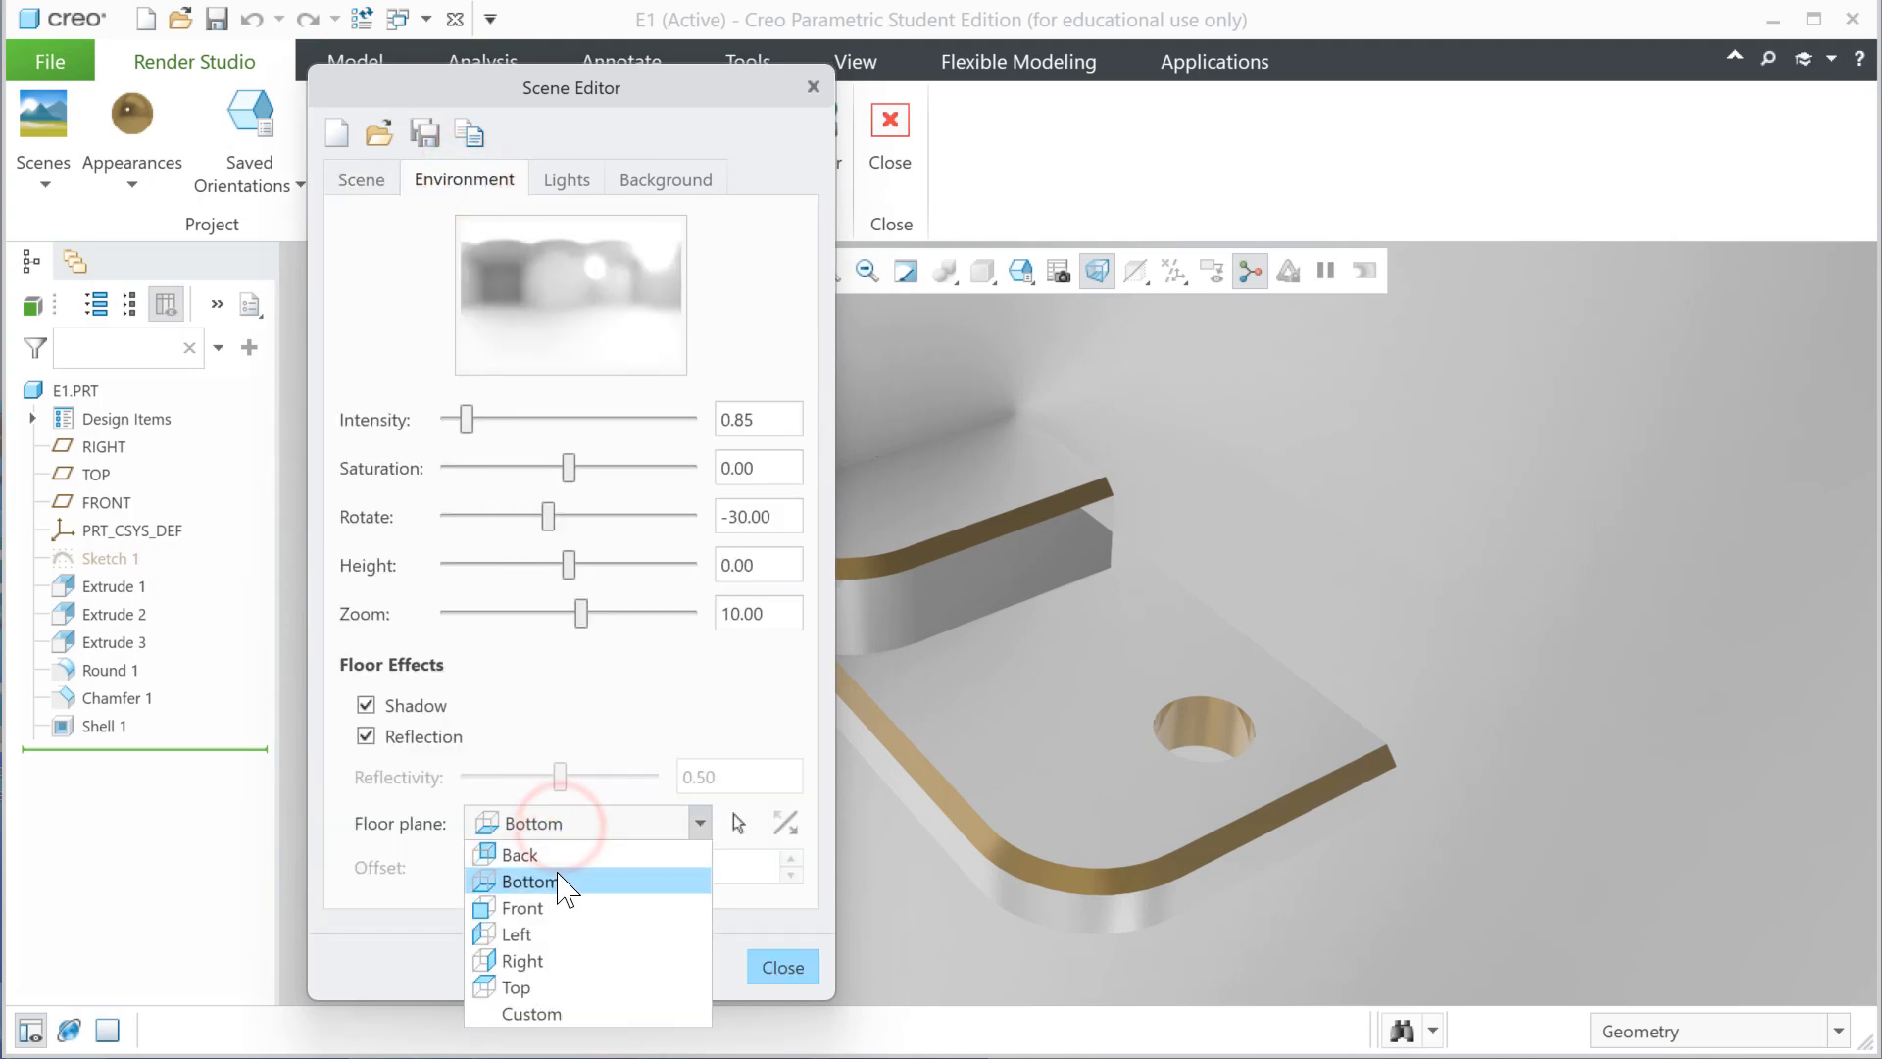
{"action": "left_click", "coordinate": [529, 988]}
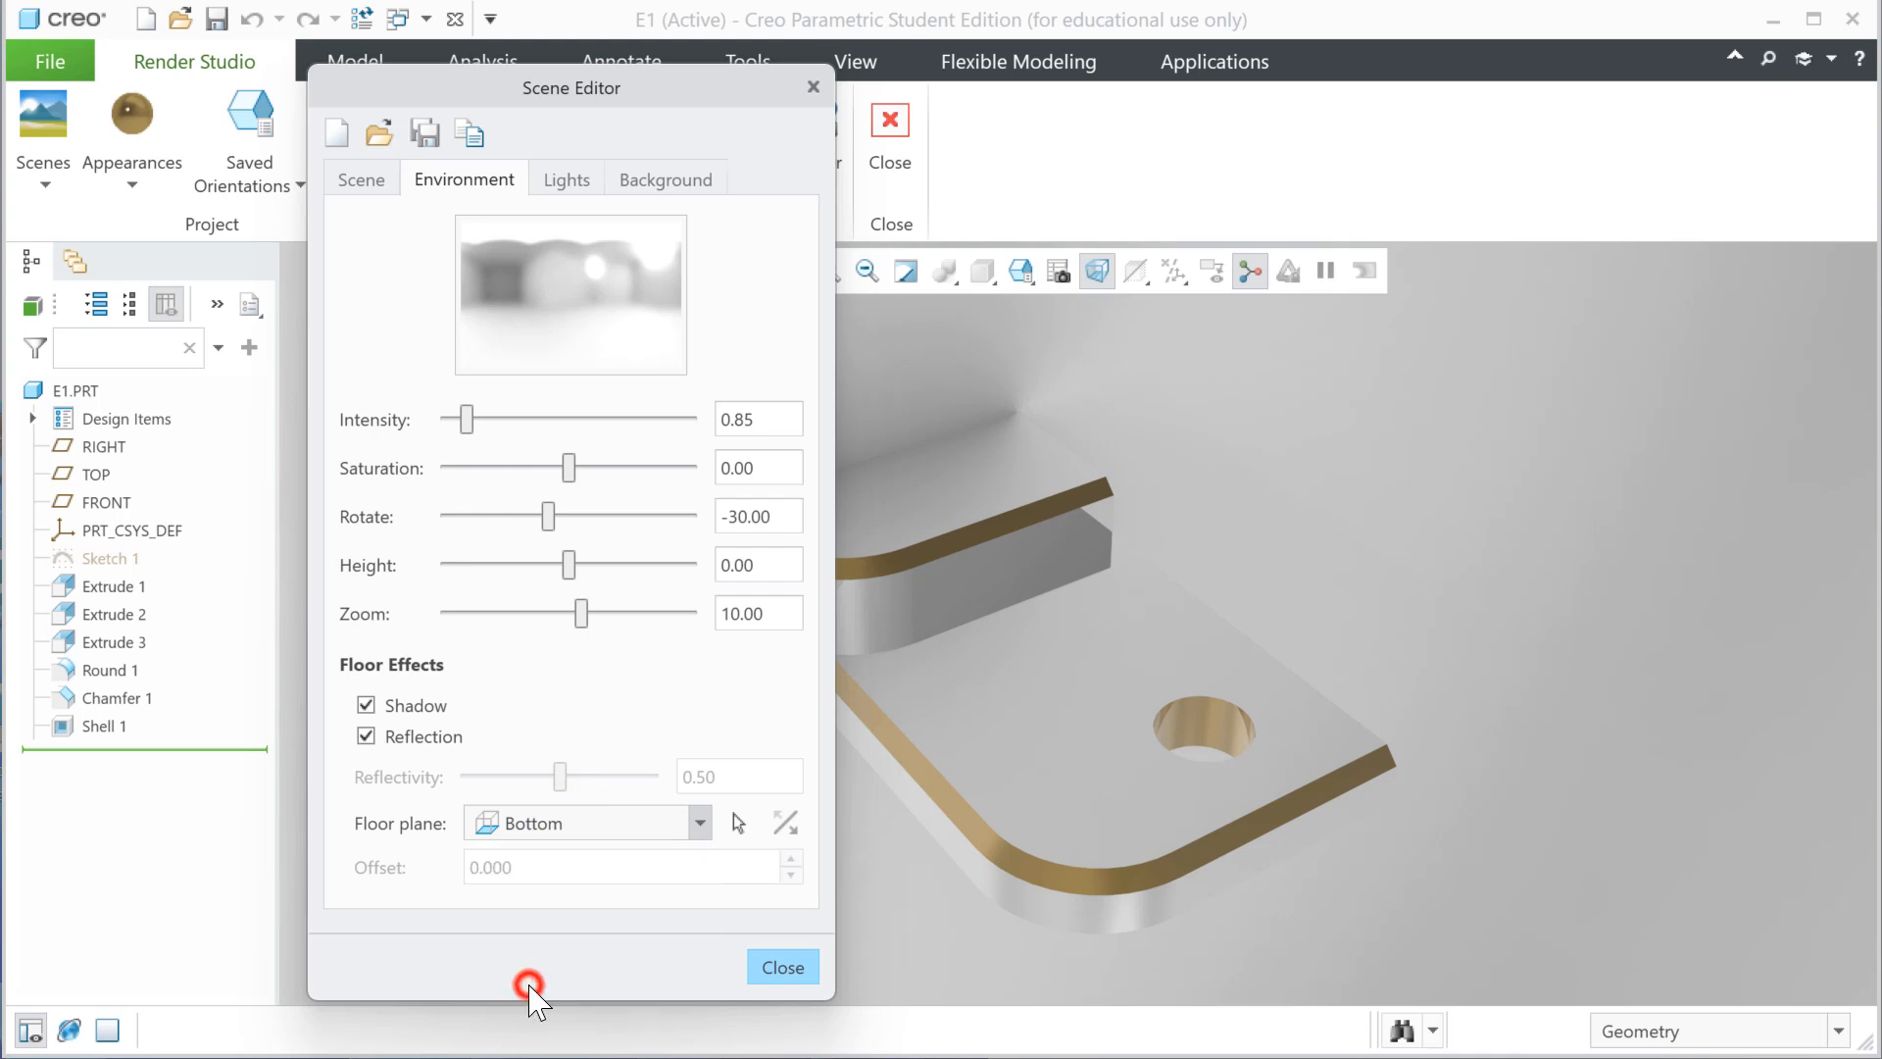
{"action": "left_click", "coordinate": [520, 823]}
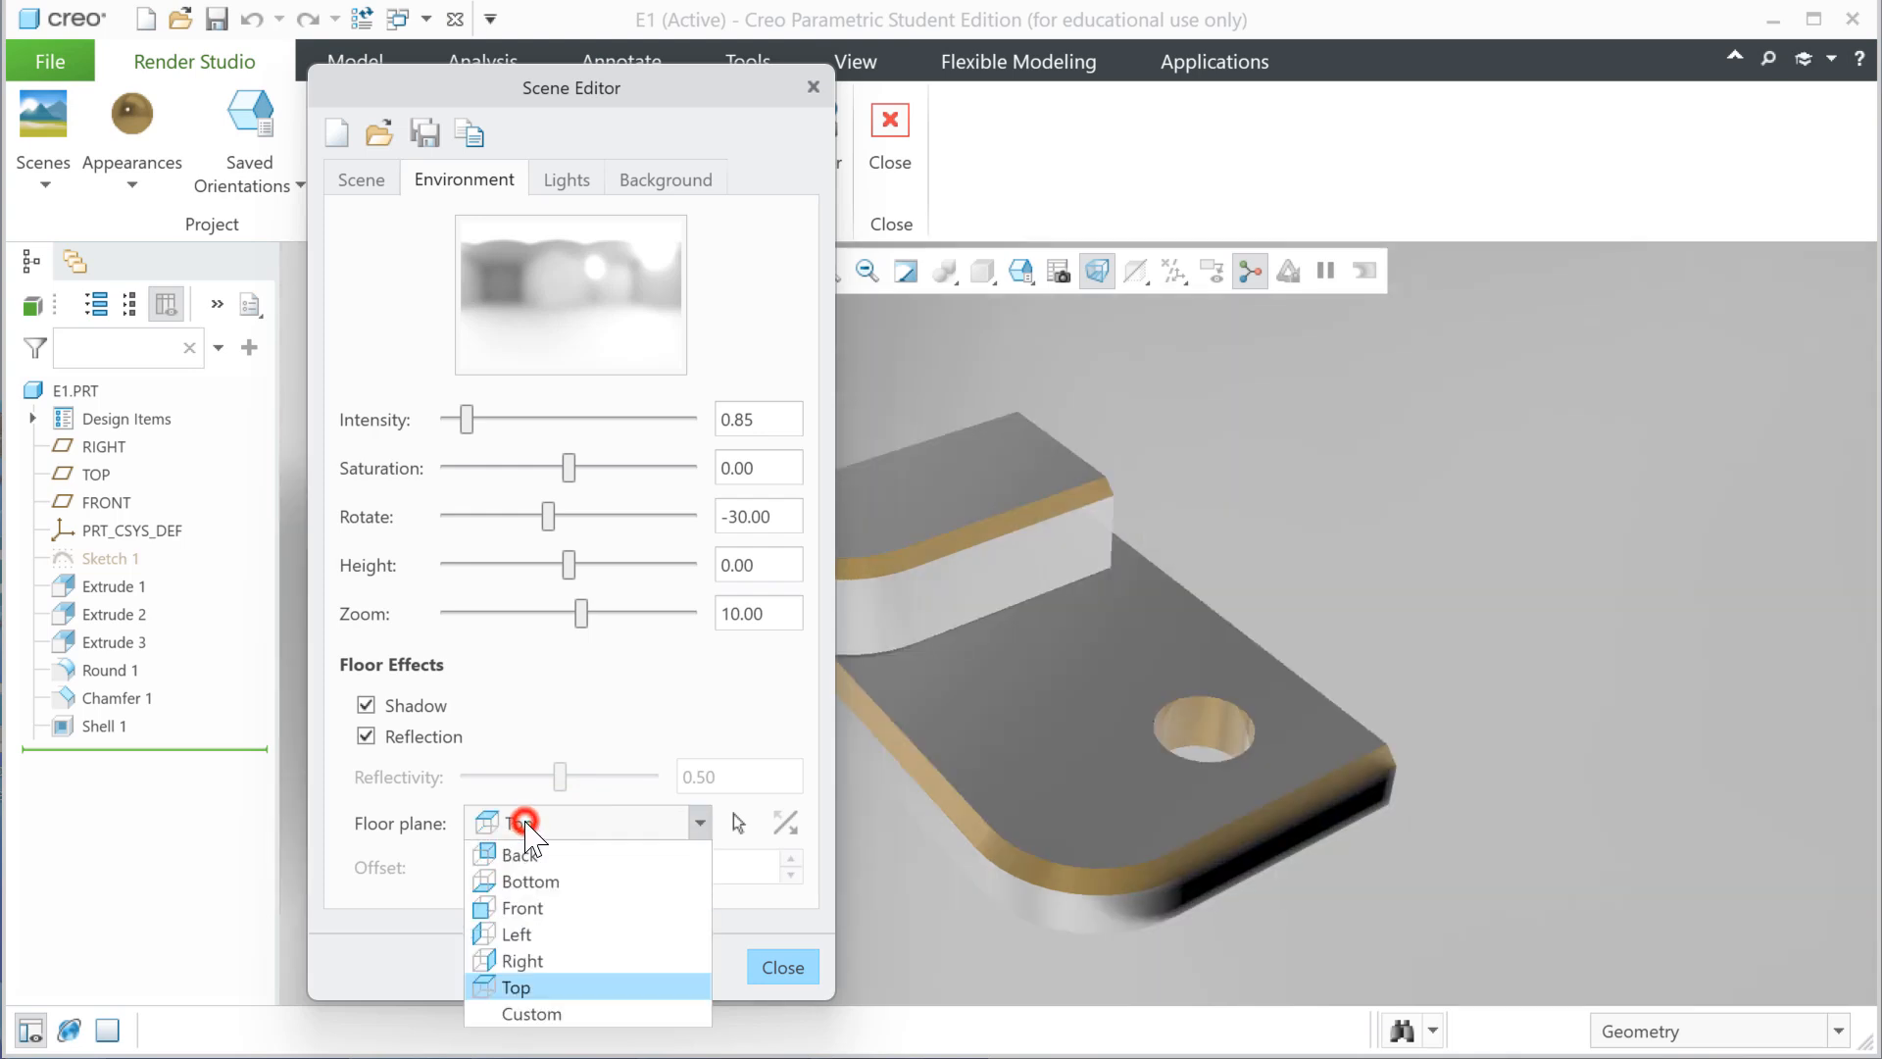
{"action": "left_click", "coordinate": [524, 908]}
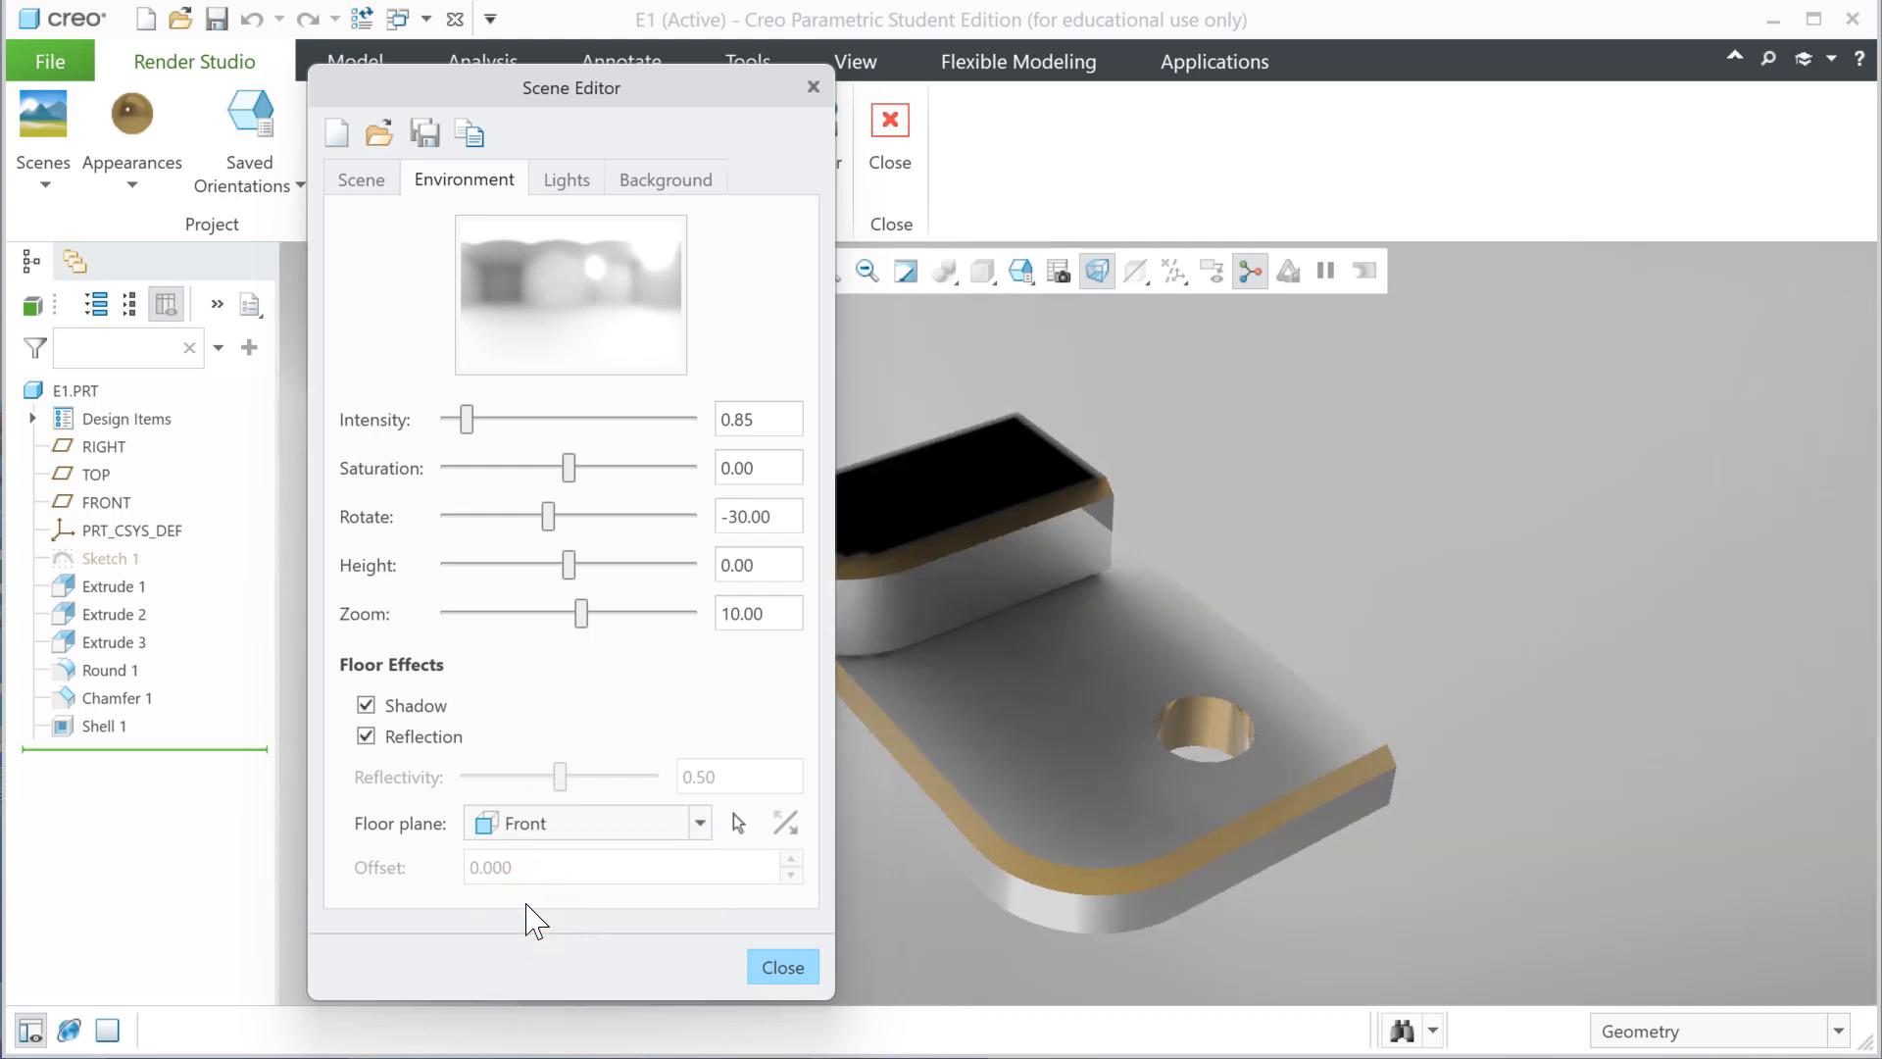
- Set the scene's floor plane to Back and check the rendered part on that floor
{"action": "left_click", "coordinate": [518, 824]}
{"action": "left_click", "coordinate": [517, 855]}
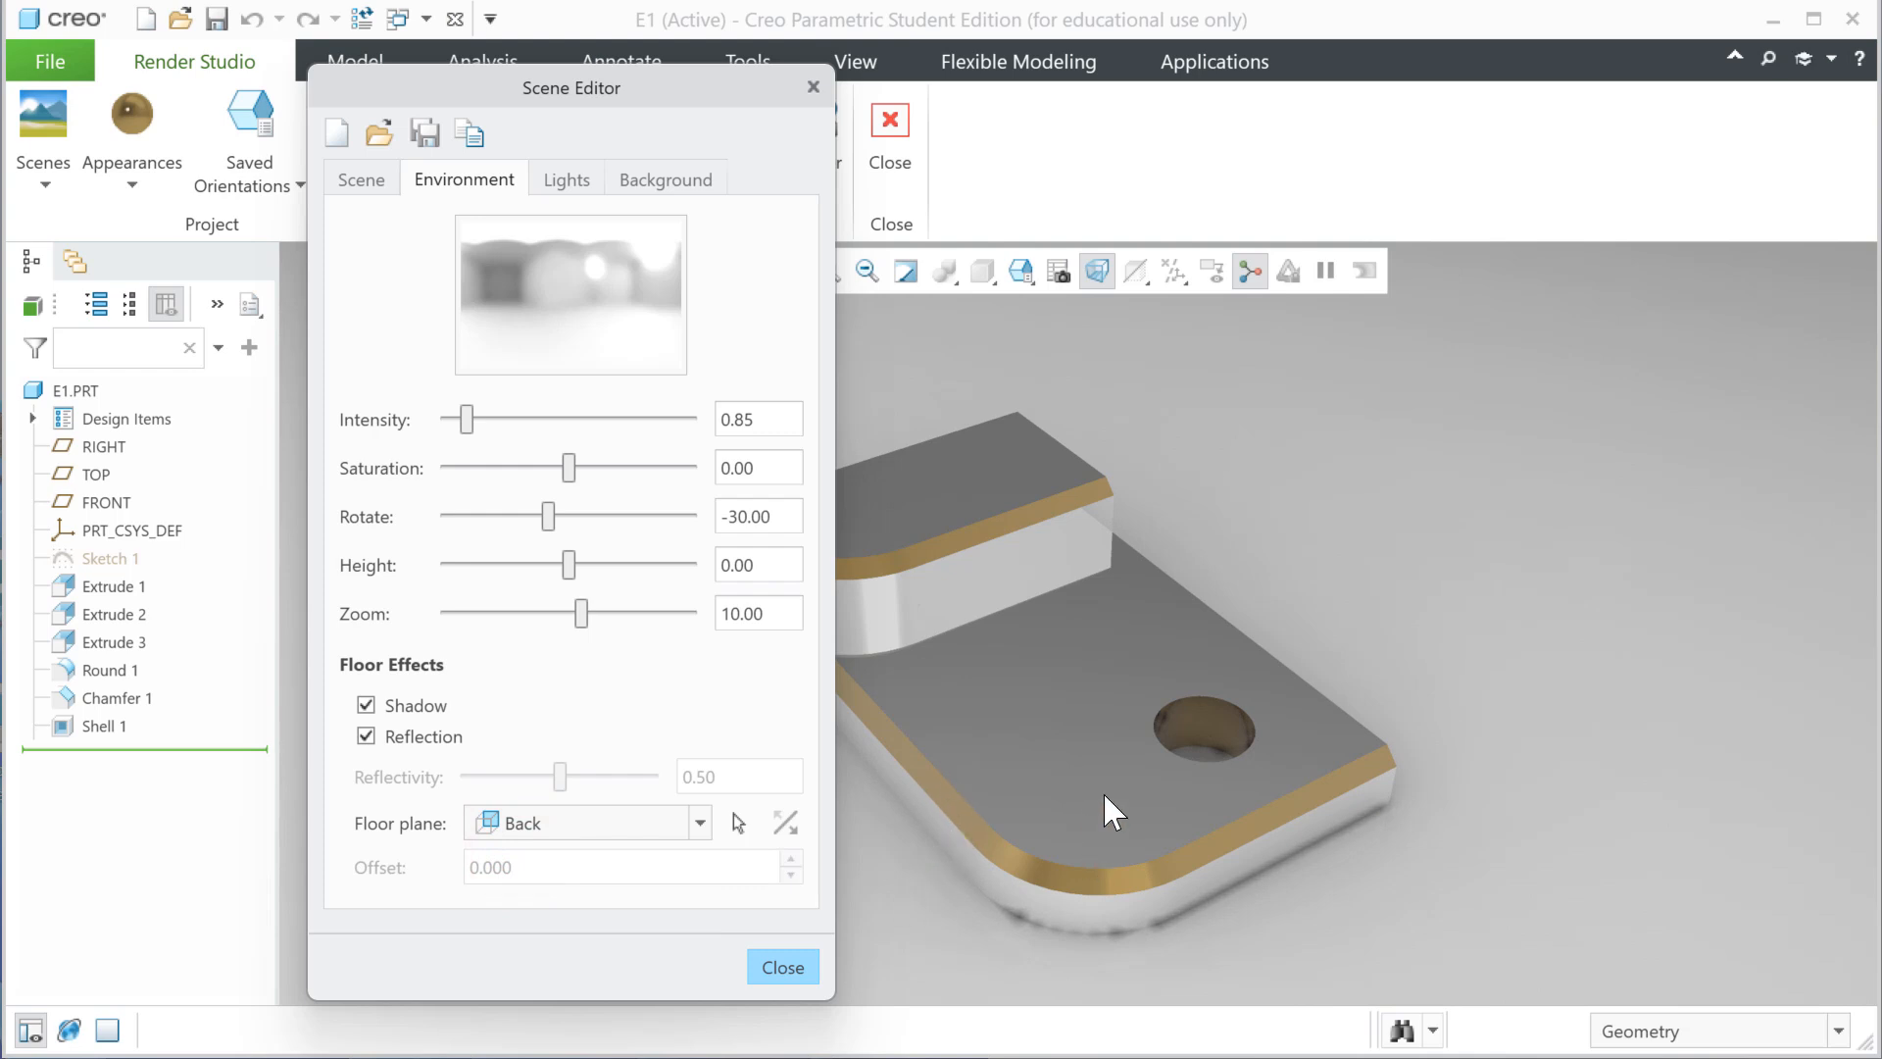
{"action": "mouse_move", "coordinate": [1136, 809]}
{"action": "middle_mouse_down"}
{"action": "mouse_move", "coordinate": [1190, 773]}
{"action": "mouse_move", "coordinate": [1121, 811]}
{"action": "middle_mouse_up"}
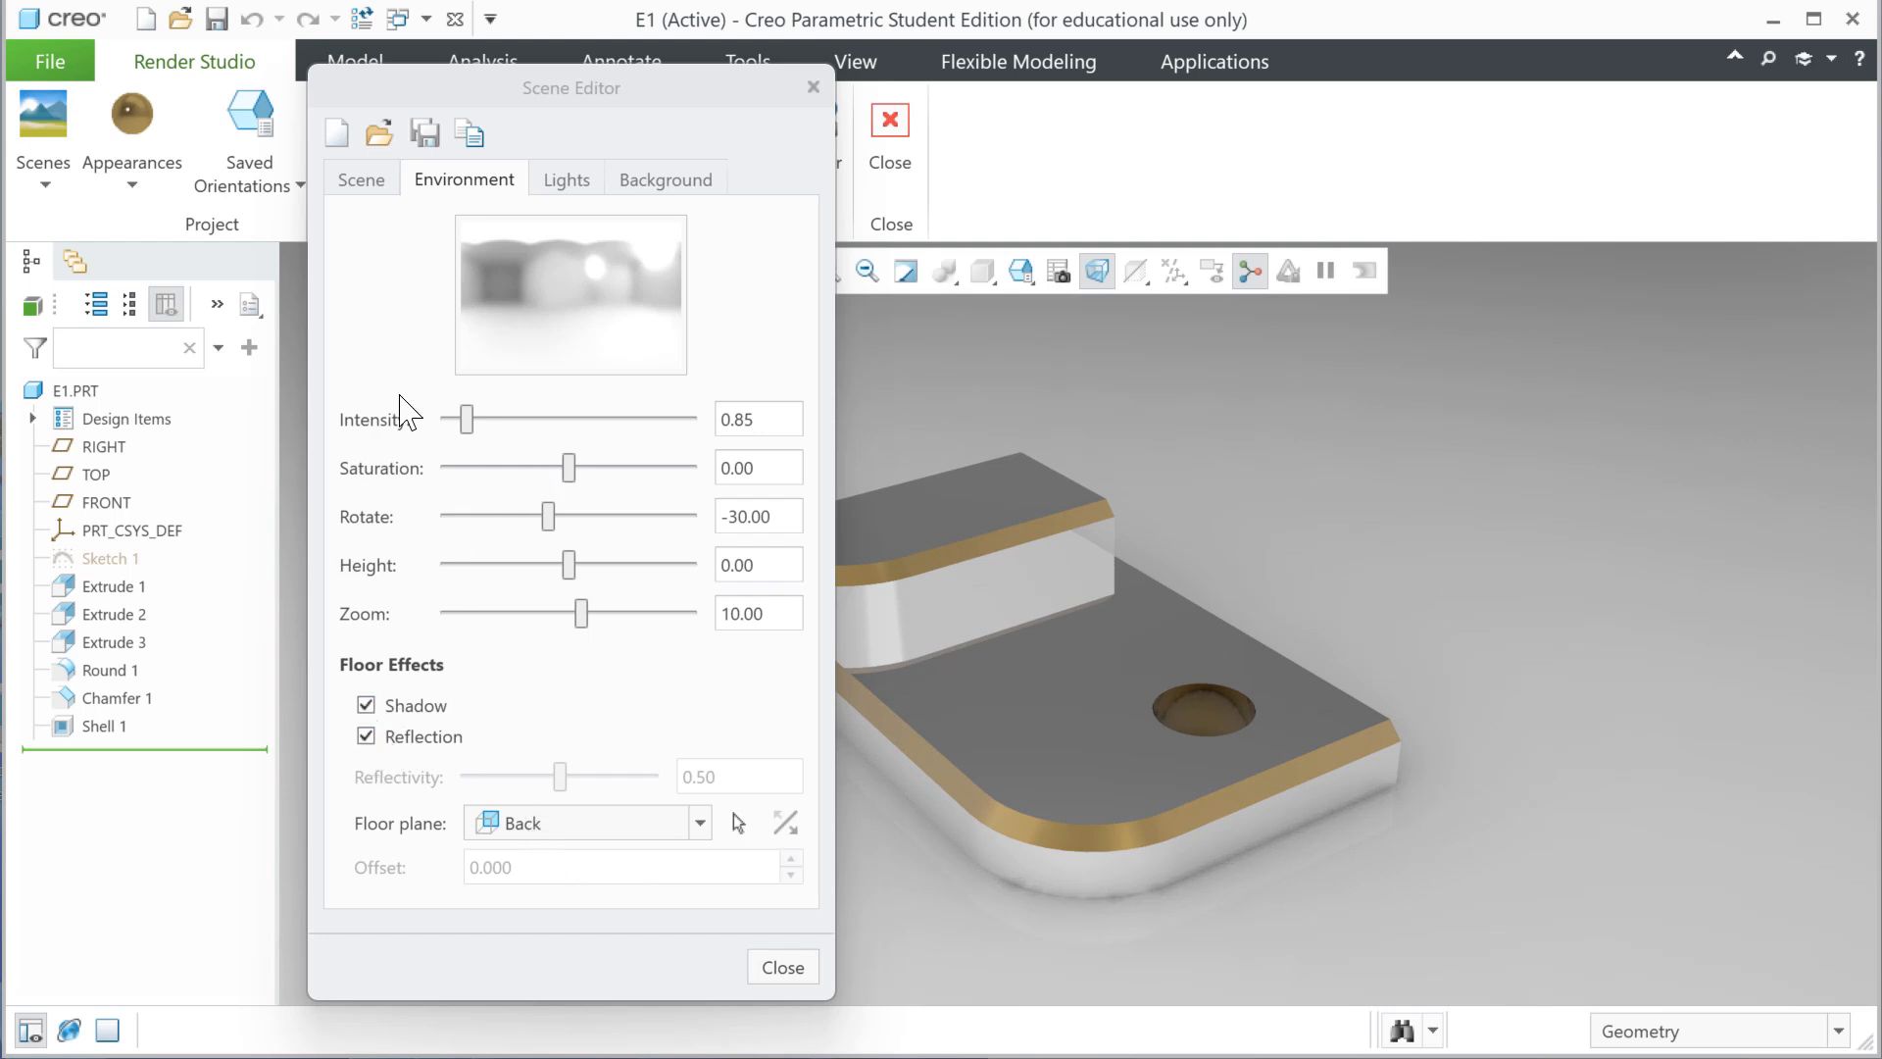
- Look through the scene's light and background settings and the scene gallery, close the Scene Editor and inspect the rendered part
{"action": "left_click", "coordinate": [574, 190]}
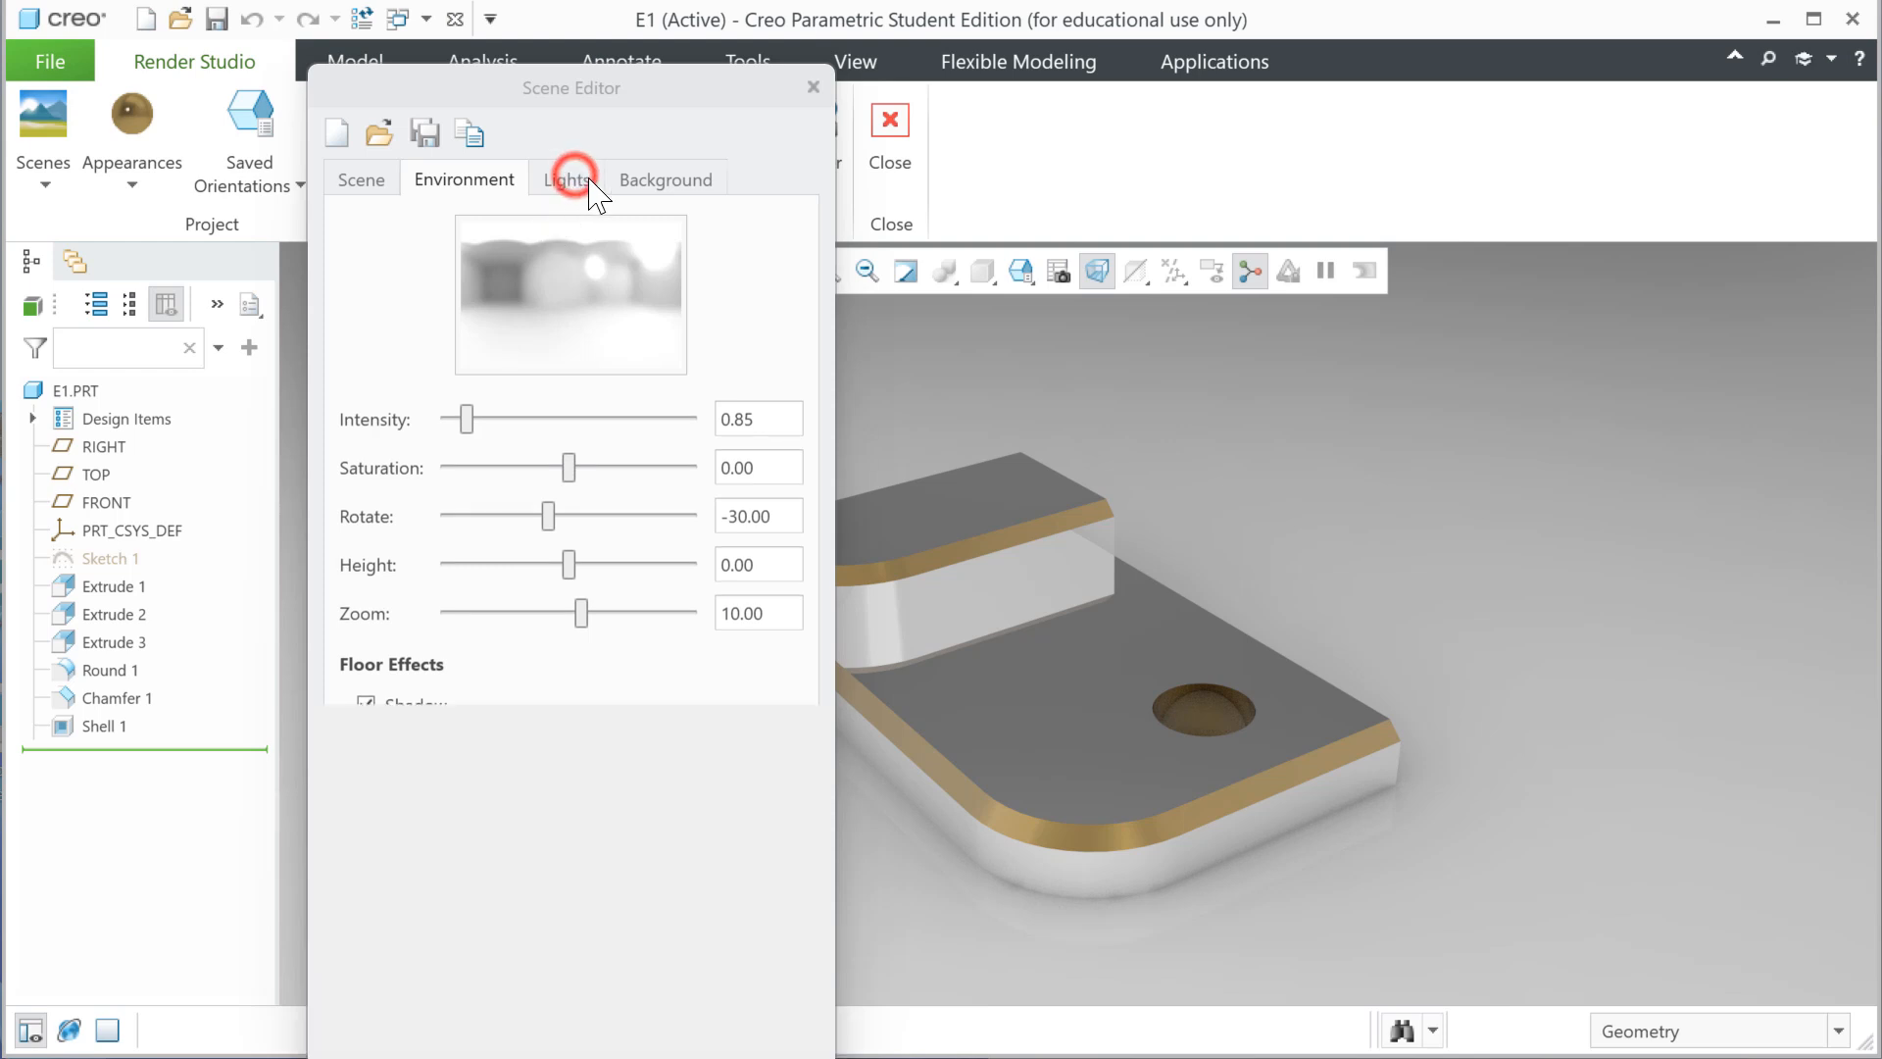
{"action": "left_click", "coordinate": [671, 186]}
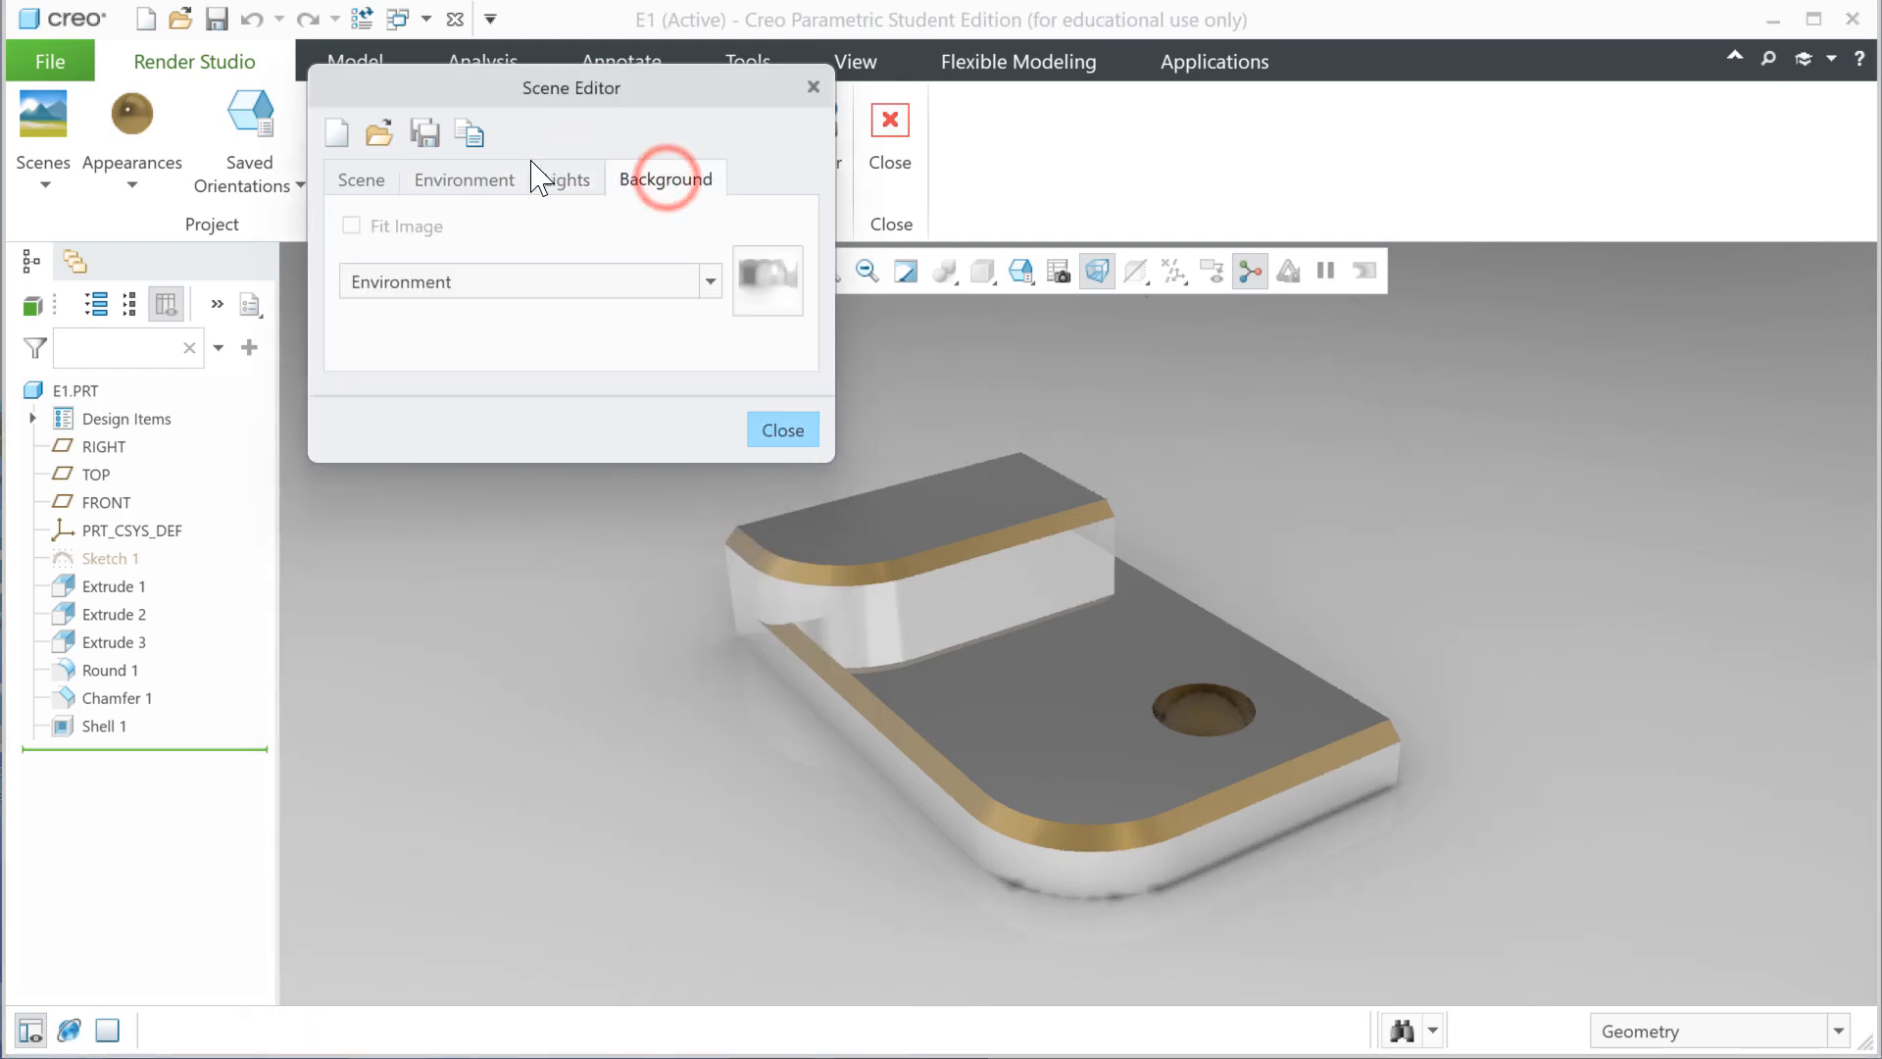
{"action": "left_click", "coordinate": [363, 179]}
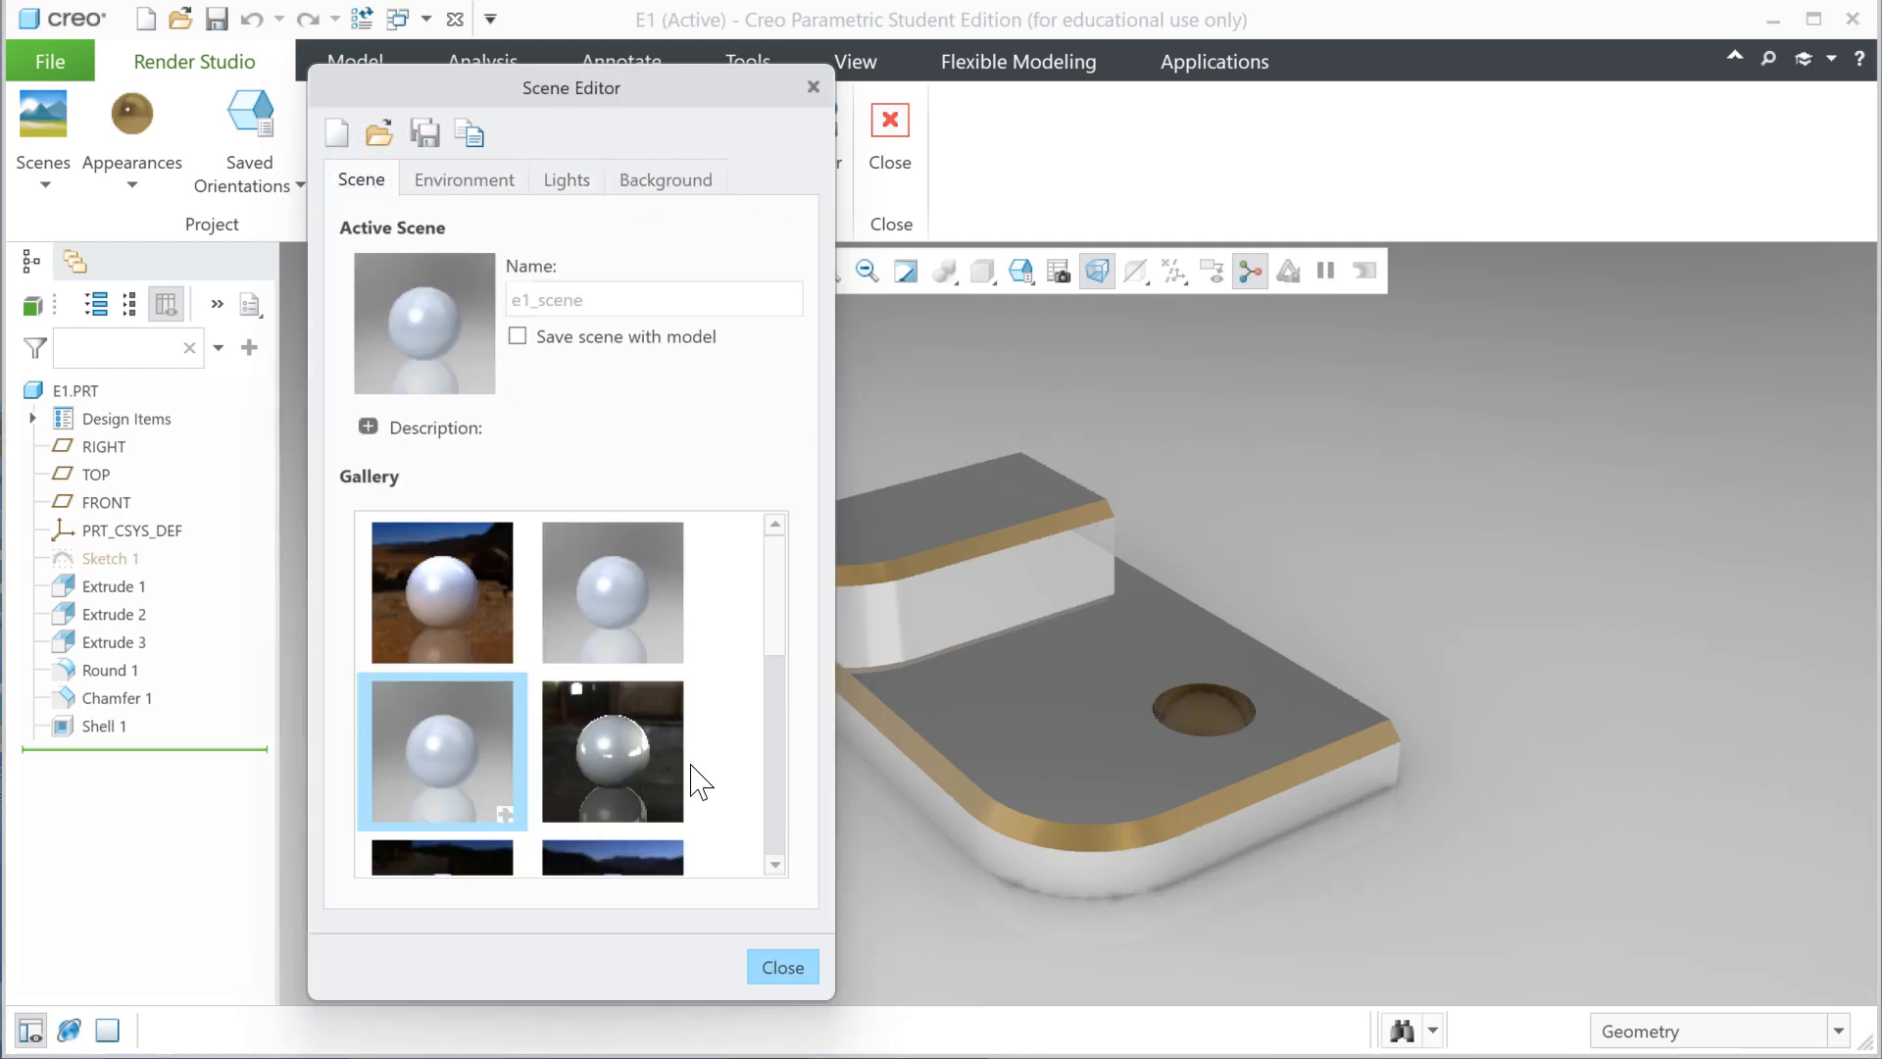
{"action": "left_click", "coordinate": [778, 735]}
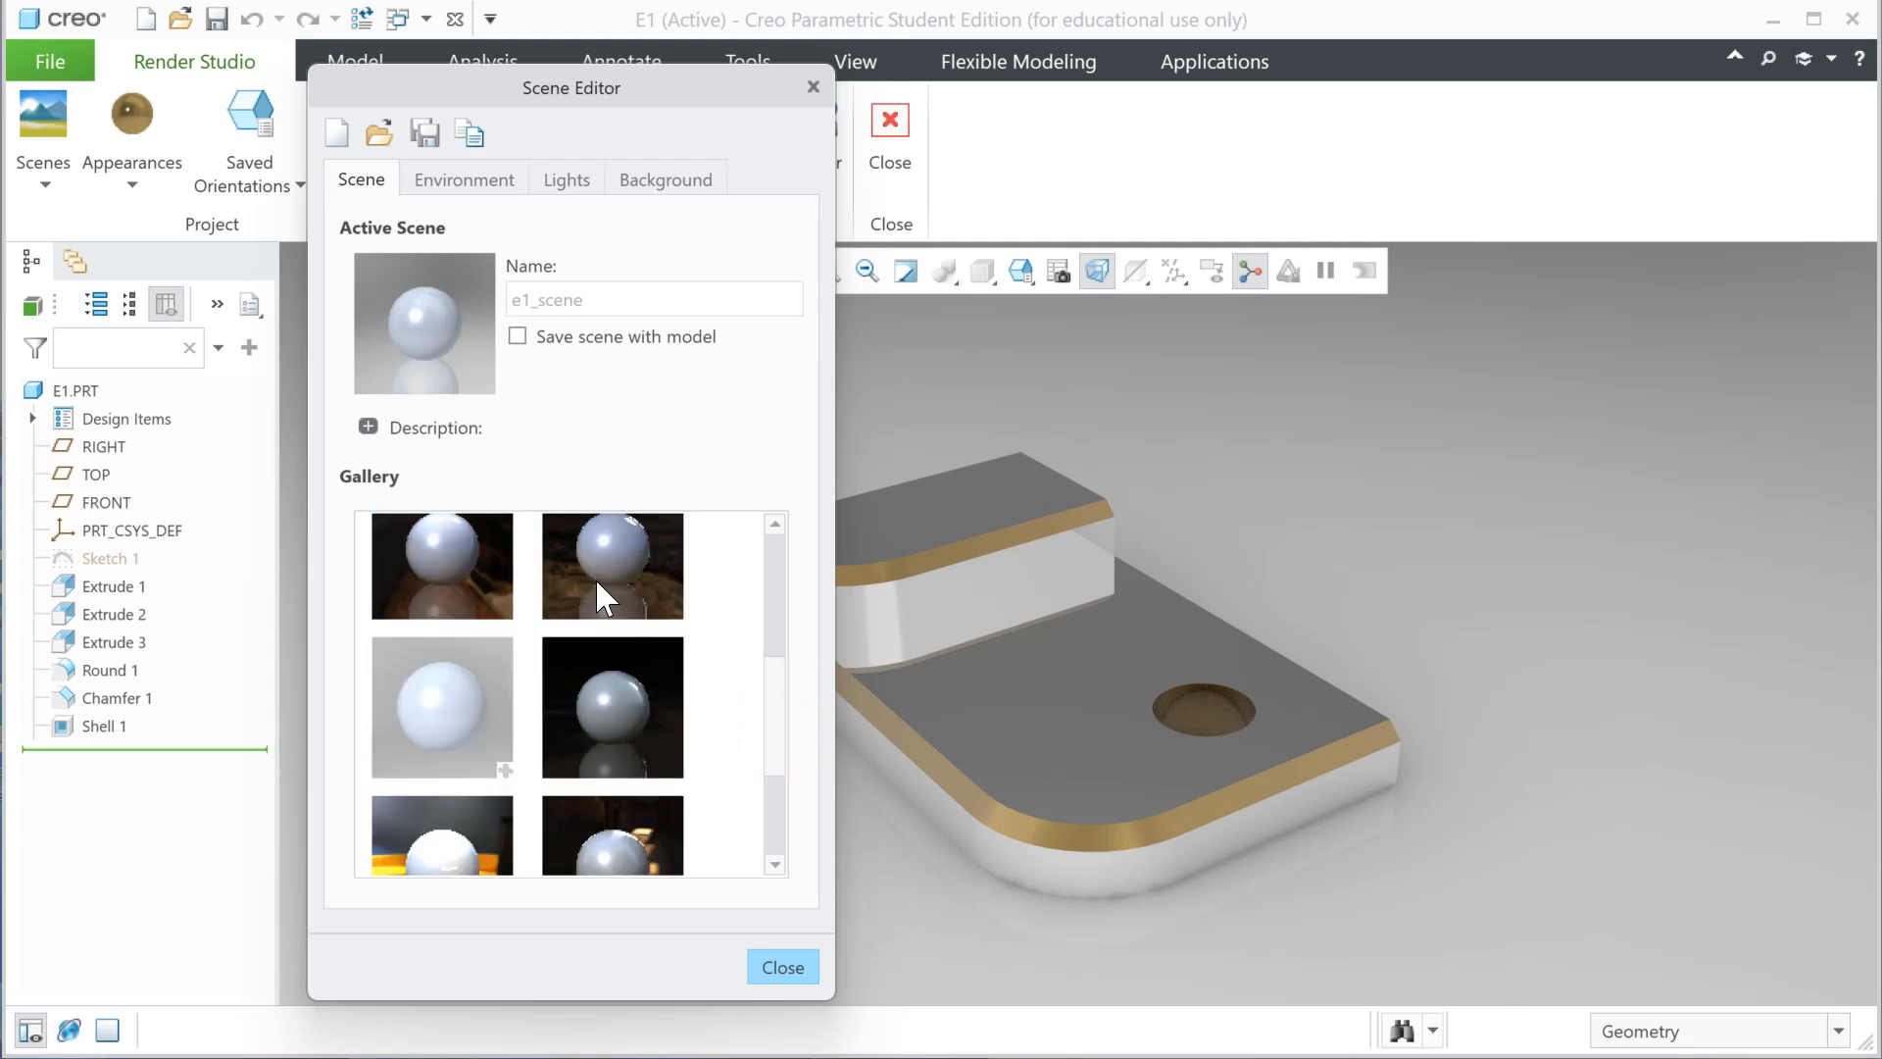
{"action": "left_click", "coordinate": [772, 969]}
{"action": "mouse_move", "coordinate": [647, 681]}
{"action": "middle_mouse_down"}
{"action": "mouse_move", "coordinate": [680, 715]}
{"action": "mouse_move", "coordinate": [664, 693]}
{"action": "middle_mouse_up"}
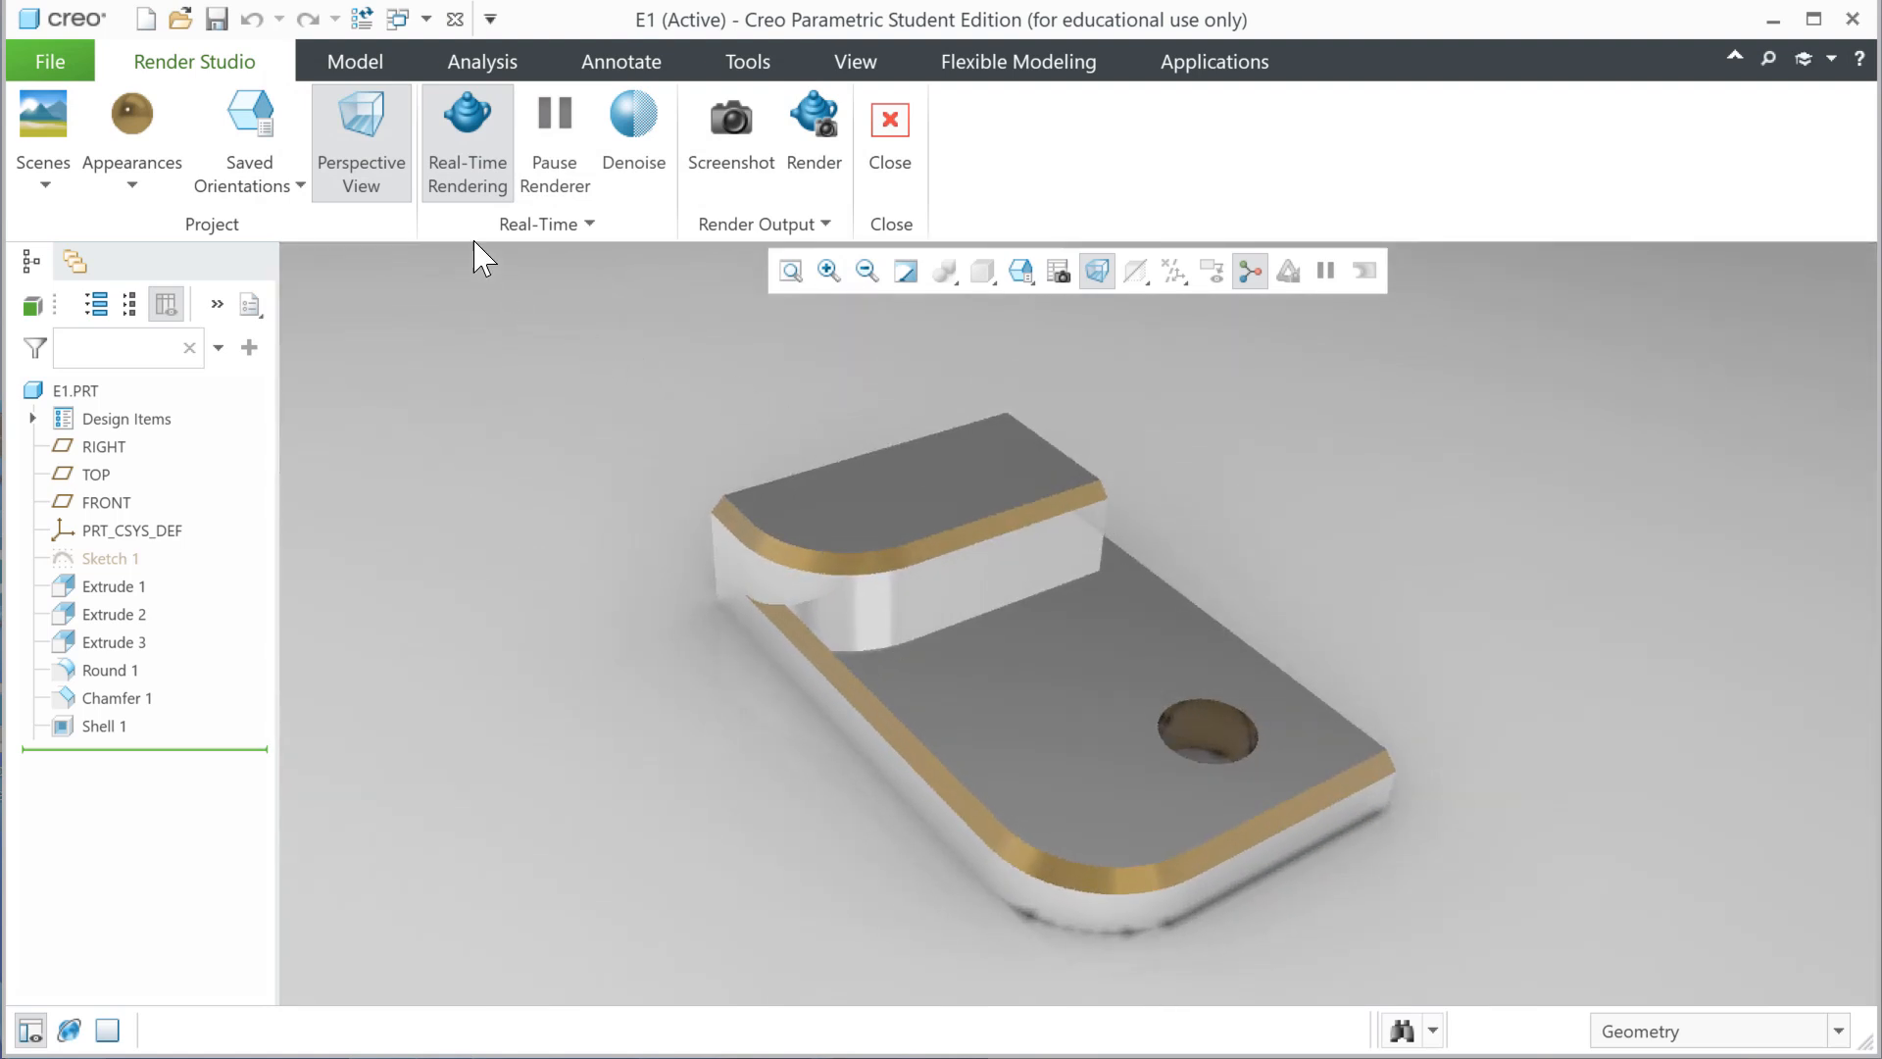
- Turn off real-time rendering and display the part as Shading With Edges
{"action": "left_click", "coordinate": [481, 161]}
{"action": "mouse_move", "coordinate": [526, 512]}
{"action": "middle_mouse_down"}
{"action": "mouse_move", "coordinate": [584, 574]}
{"action": "mouse_move", "coordinate": [563, 496]}
{"action": "middle_mouse_up"}
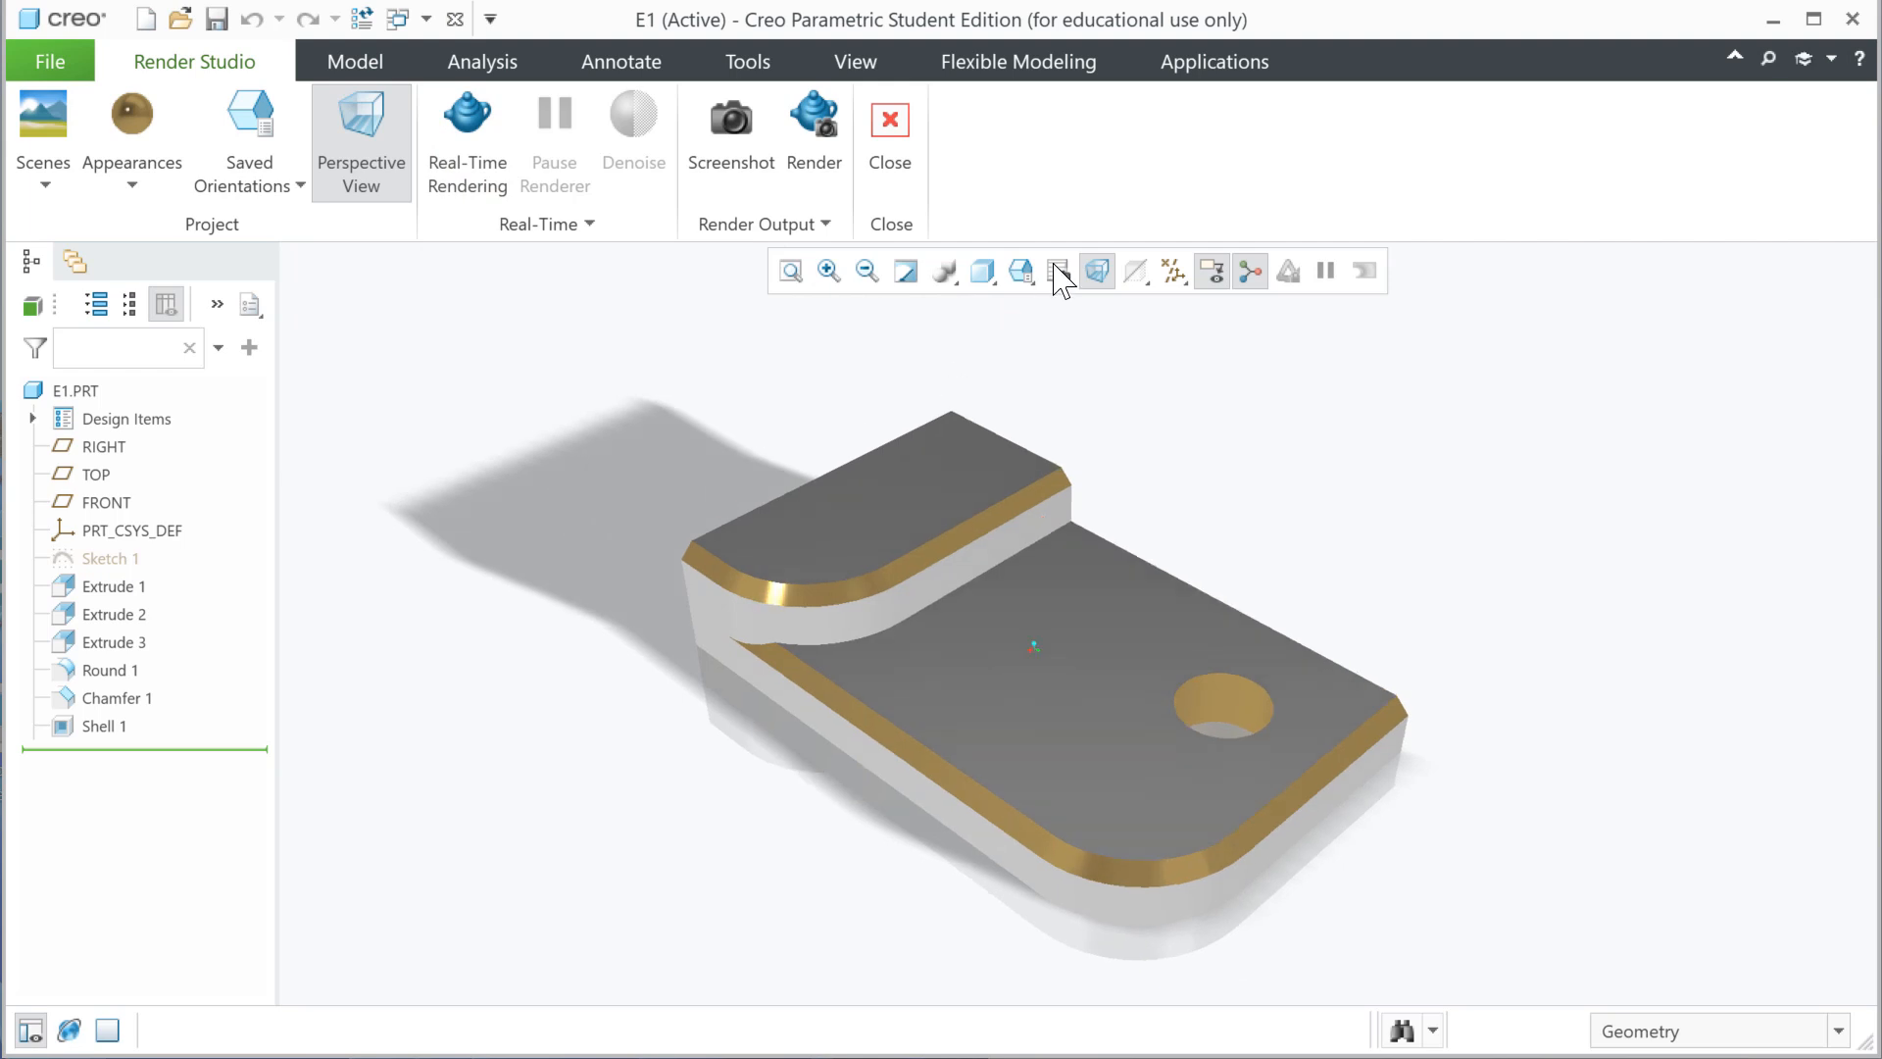
{"action": "left_click", "coordinate": [982, 272]}
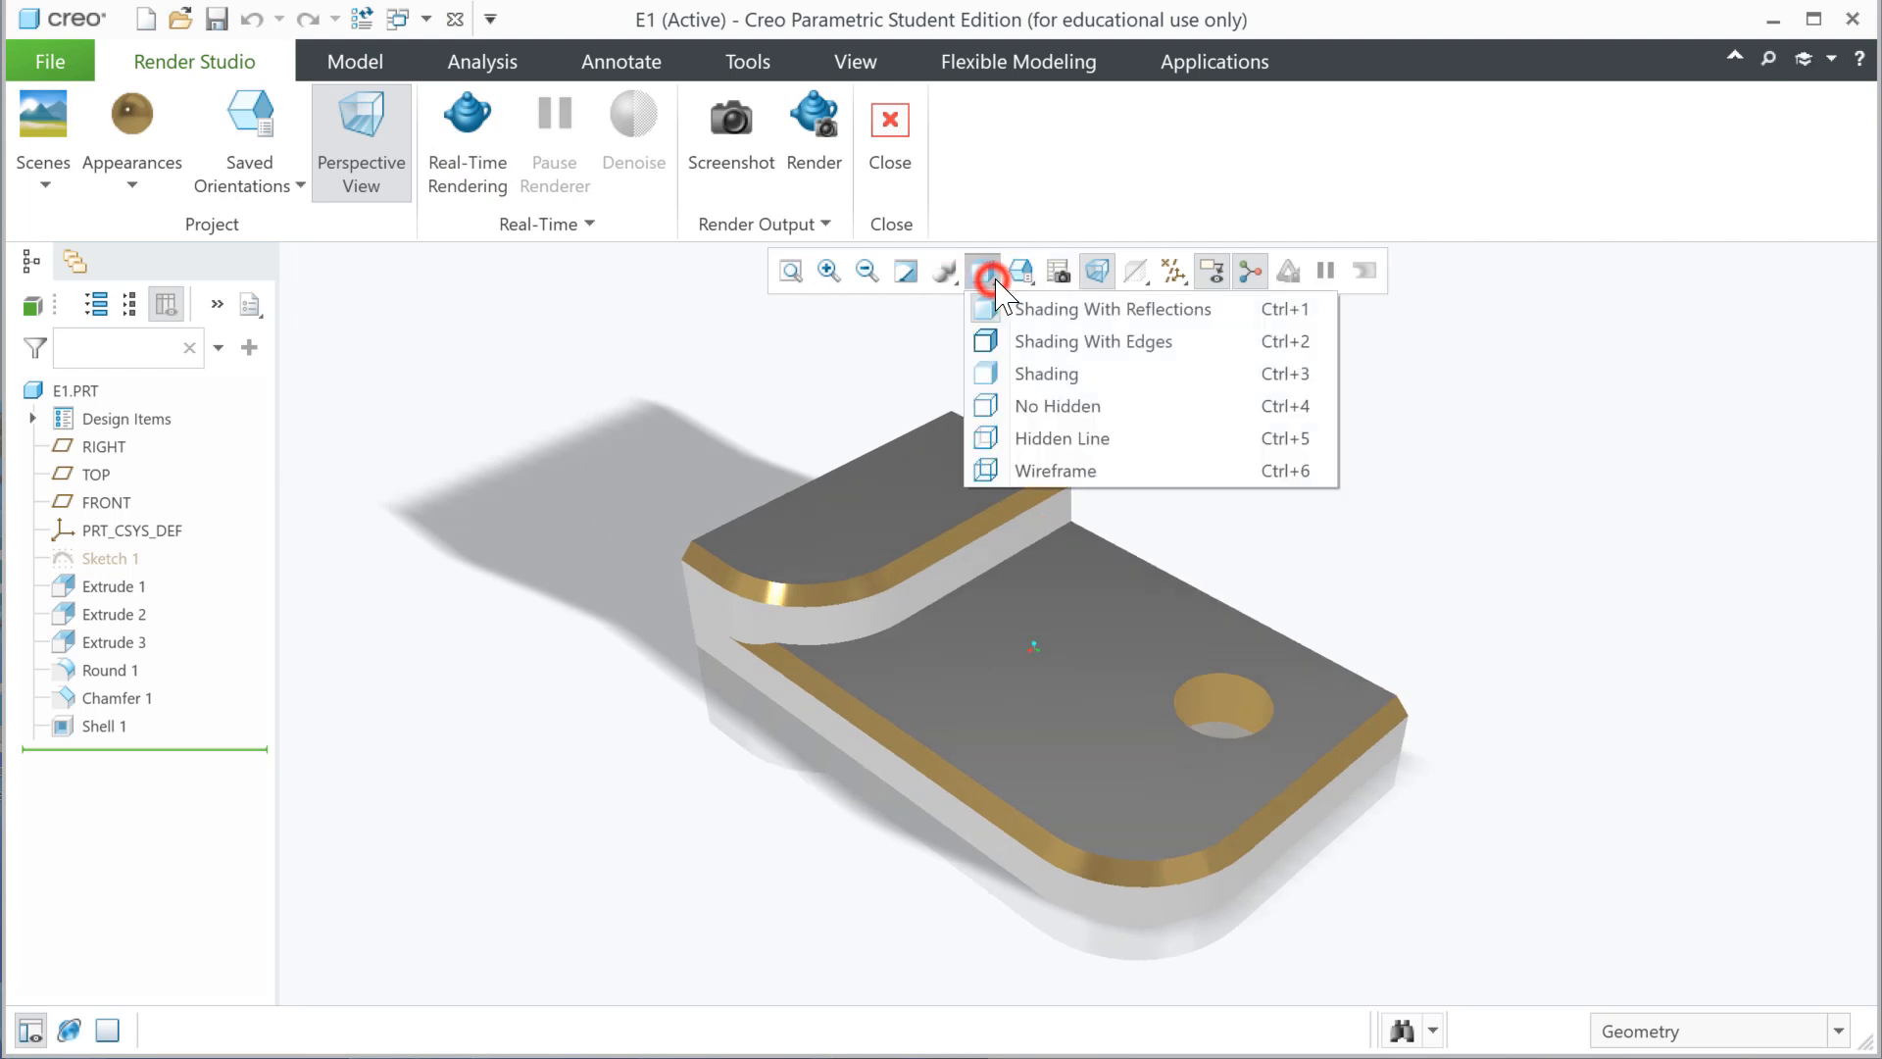
{"action": "left_click", "coordinate": [992, 343]}
{"action": "mouse_move", "coordinate": [673, 693]}
{"action": "middle_mouse_down"}
{"action": "mouse_move", "coordinate": [596, 735]}
{"action": "mouse_move", "coordinate": [676, 623]}
{"action": "mouse_move", "coordinate": [601, 681]}
{"action": "mouse_move", "coordinate": [810, 614]}
{"action": "mouse_move", "coordinate": [794, 672]}
{"action": "mouse_move", "coordinate": [664, 722]}
{"action": "mouse_move", "coordinate": [690, 689]}
{"action": "mouse_move", "coordinate": [677, 704]}
{"action": "mouse_move", "coordinate": [745, 708]}
{"action": "middle_mouse_up"}
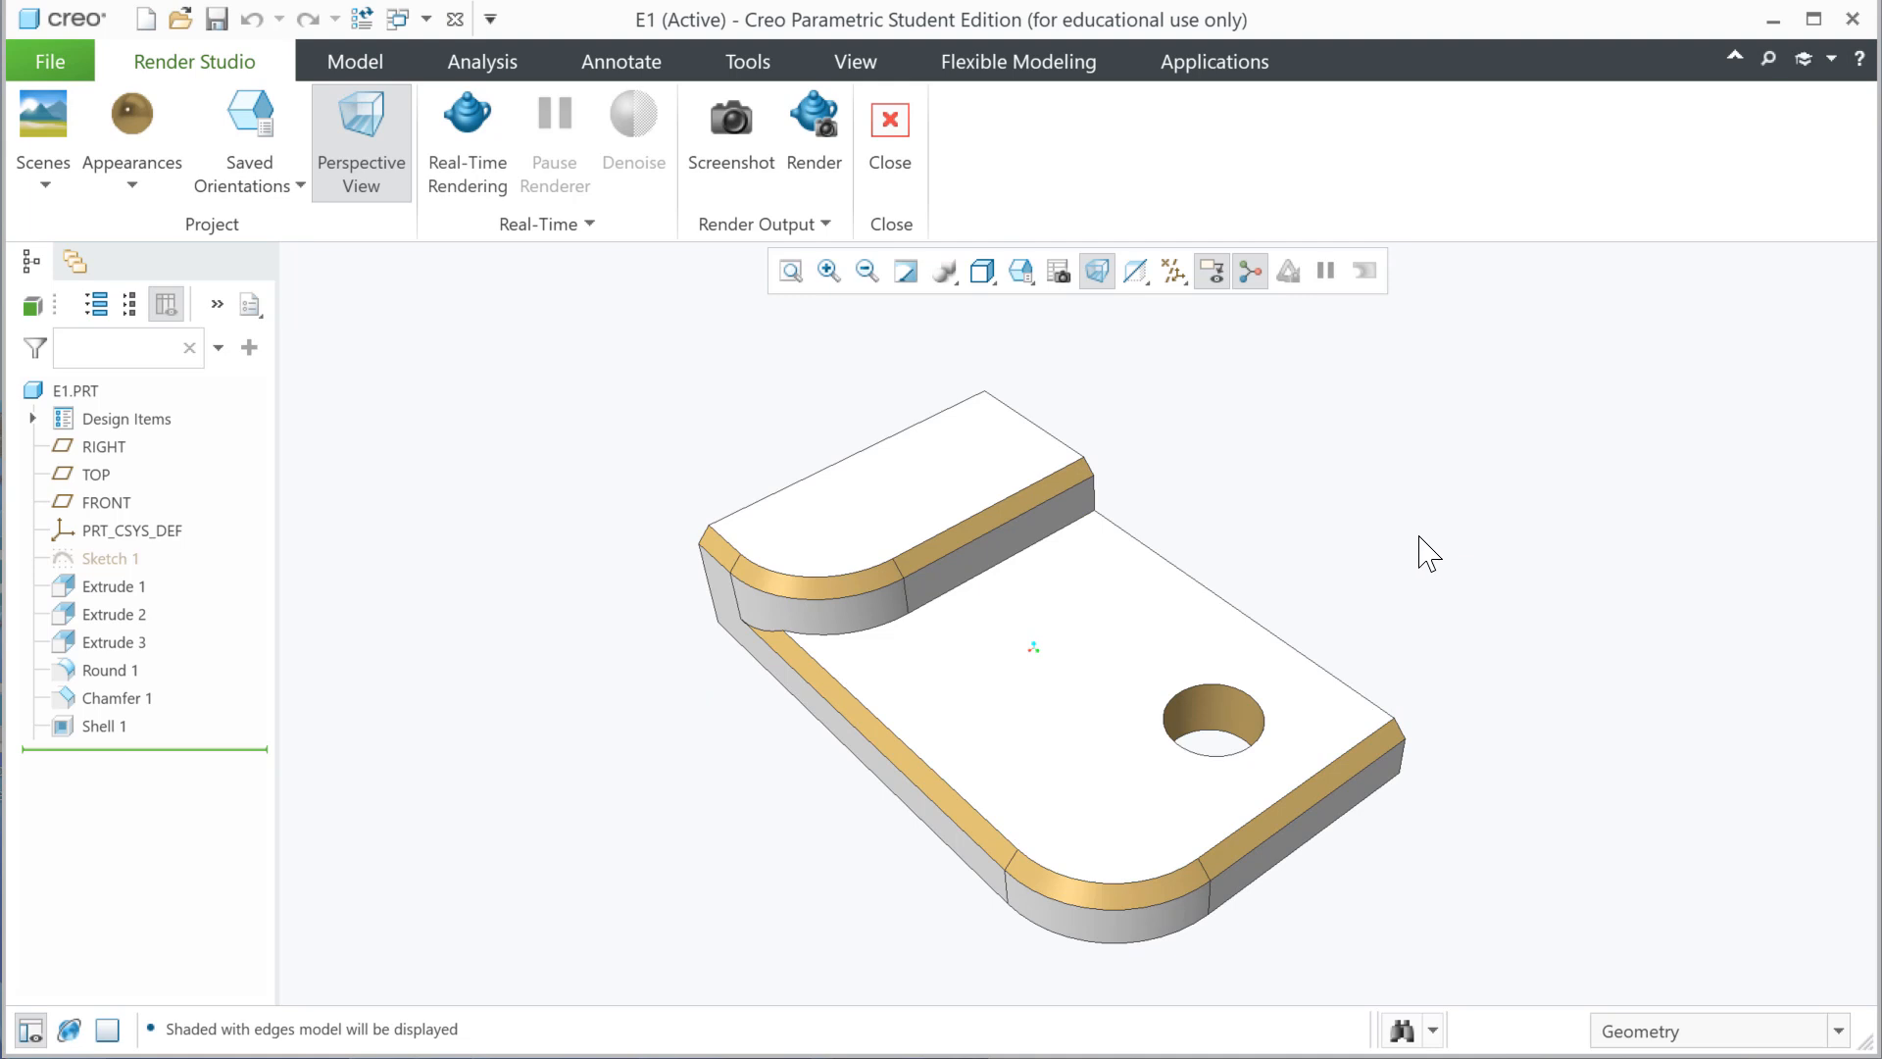
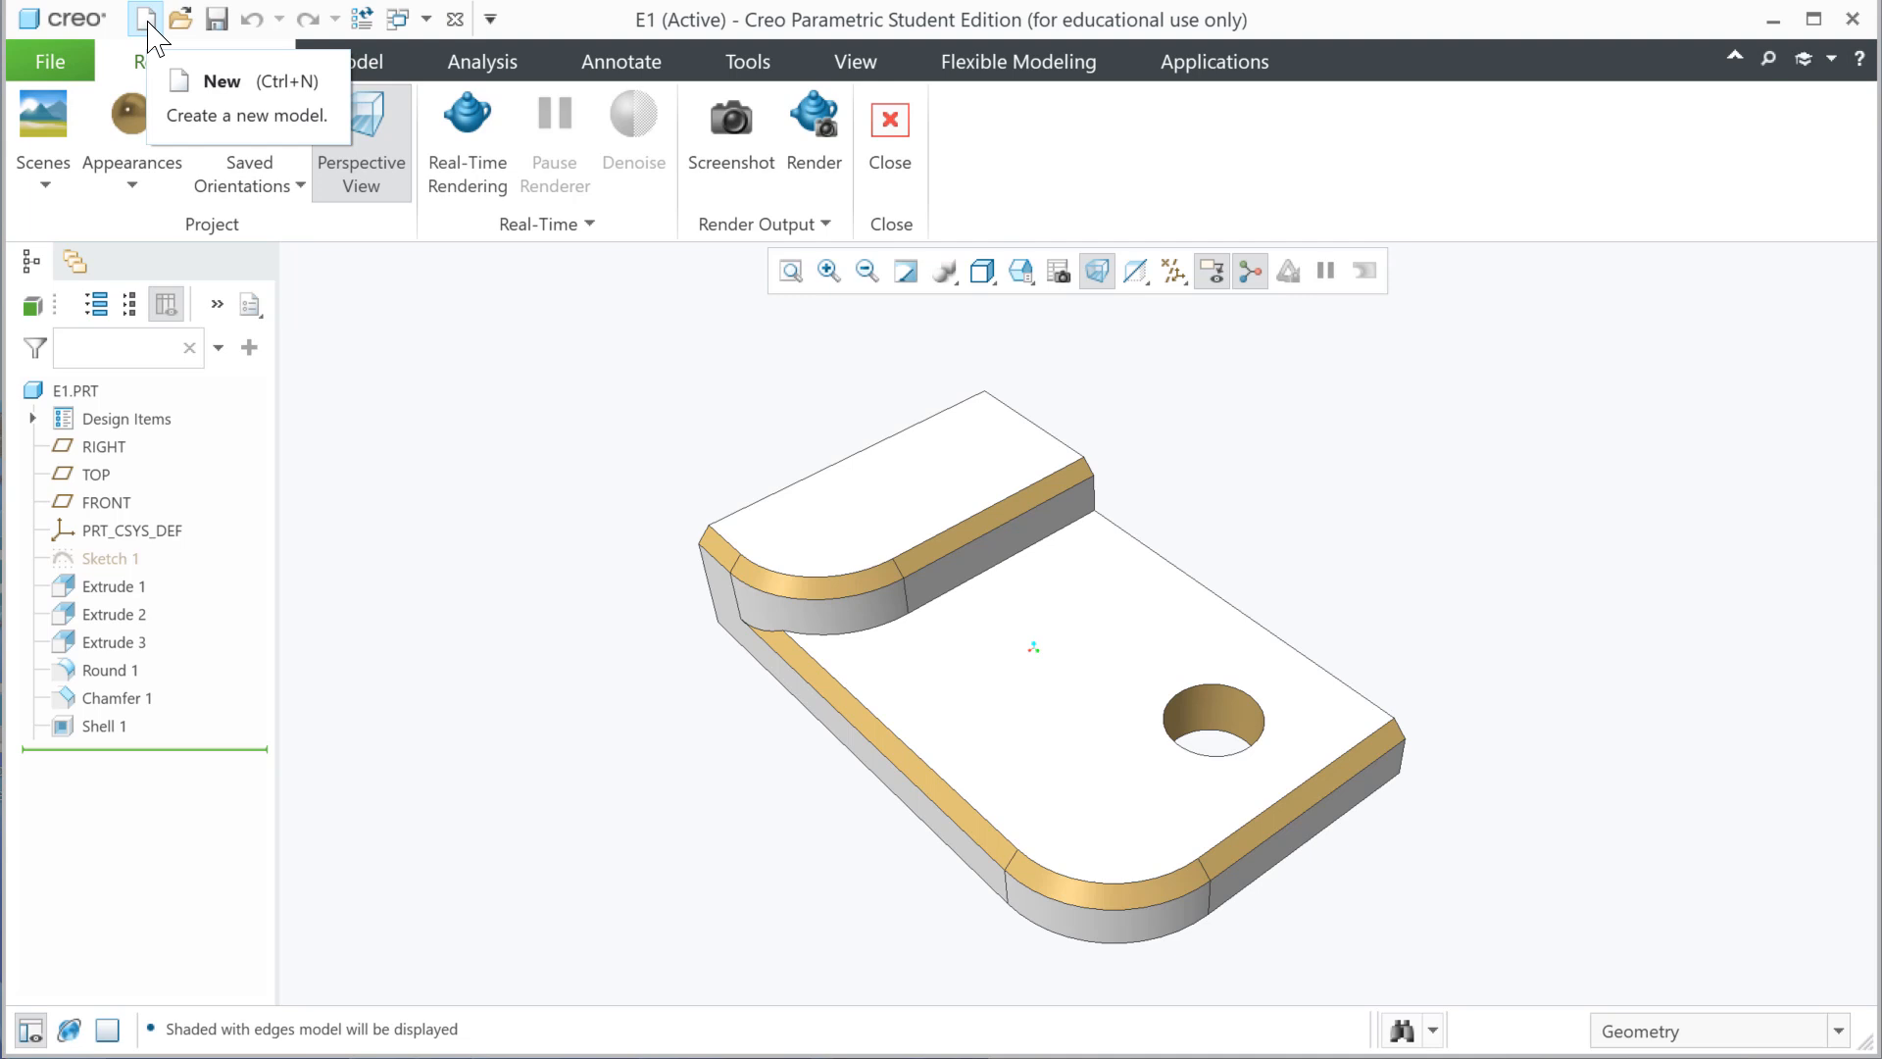
- Create a solid part named L1 with the default template and start an extrude sketch on the FRONT plane
{"action": "left_click", "coordinate": [146, 20]}
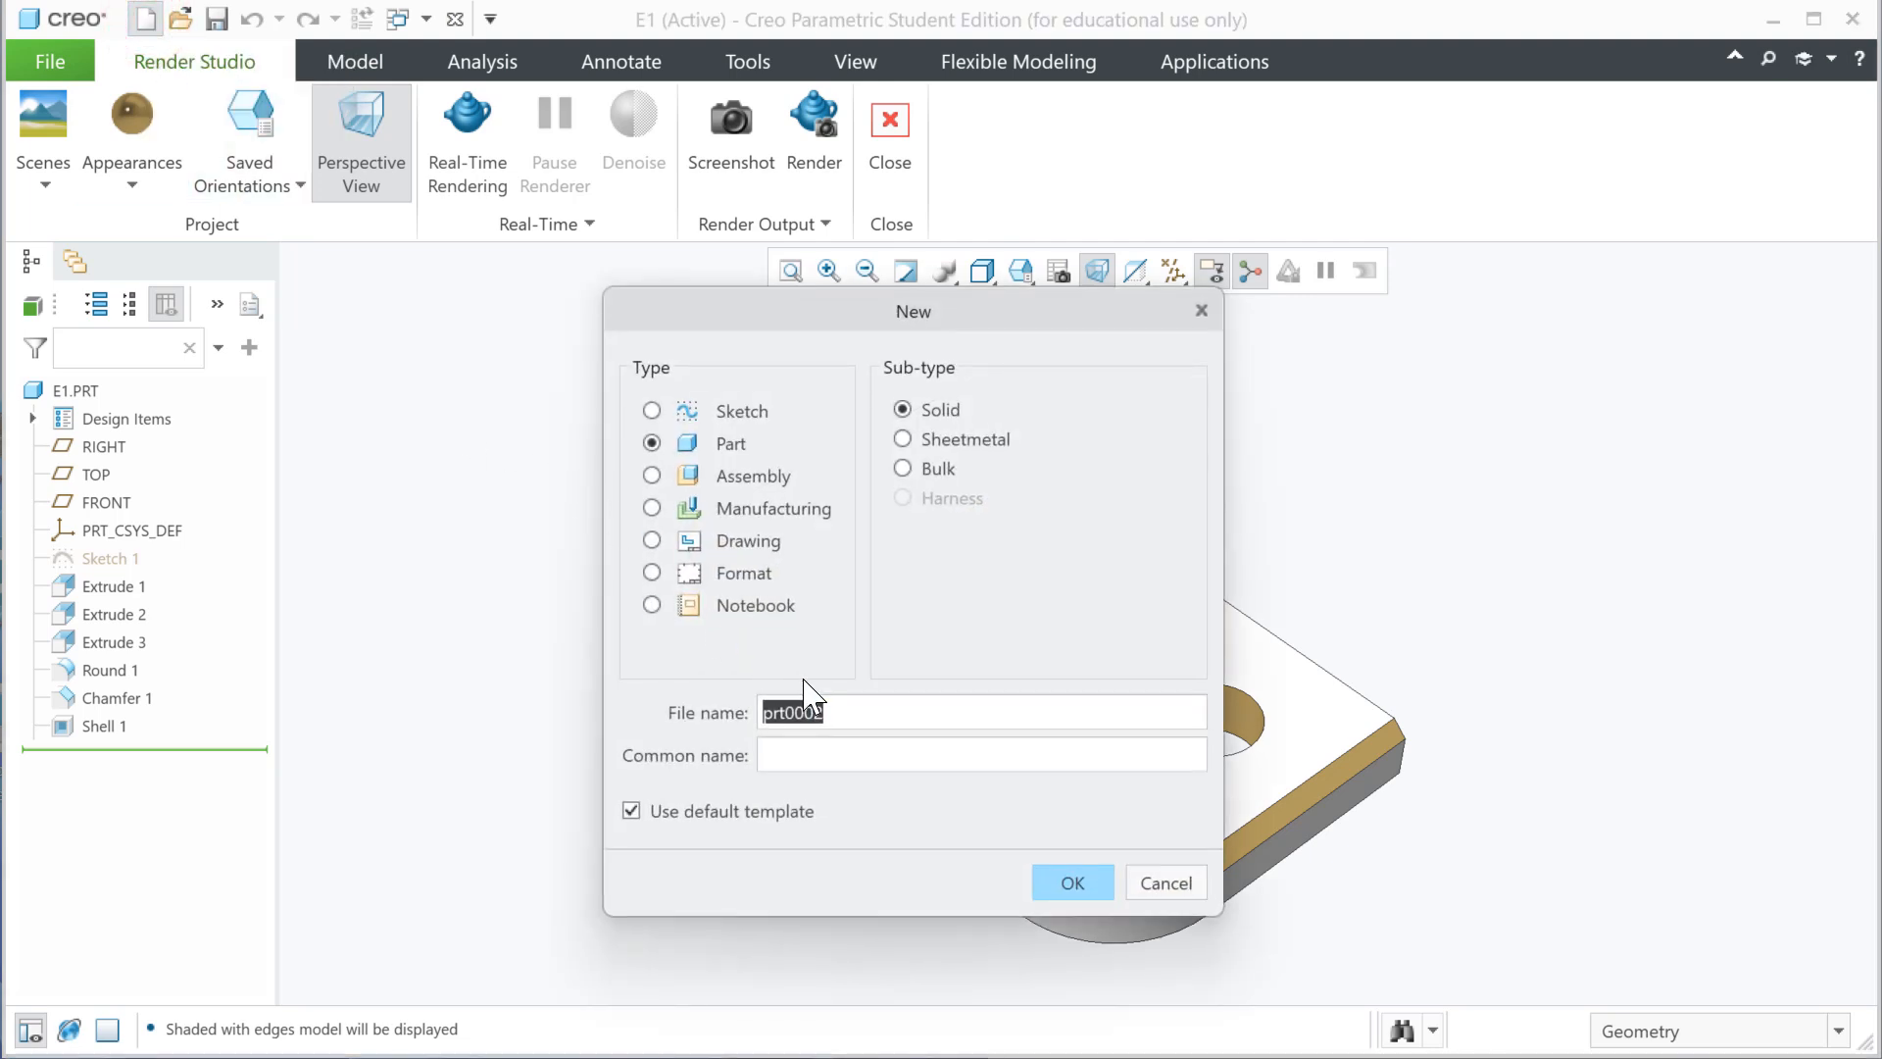
{"action": "type", "text": "L1"}
{"action": "left_click", "coordinate": [1083, 887]}
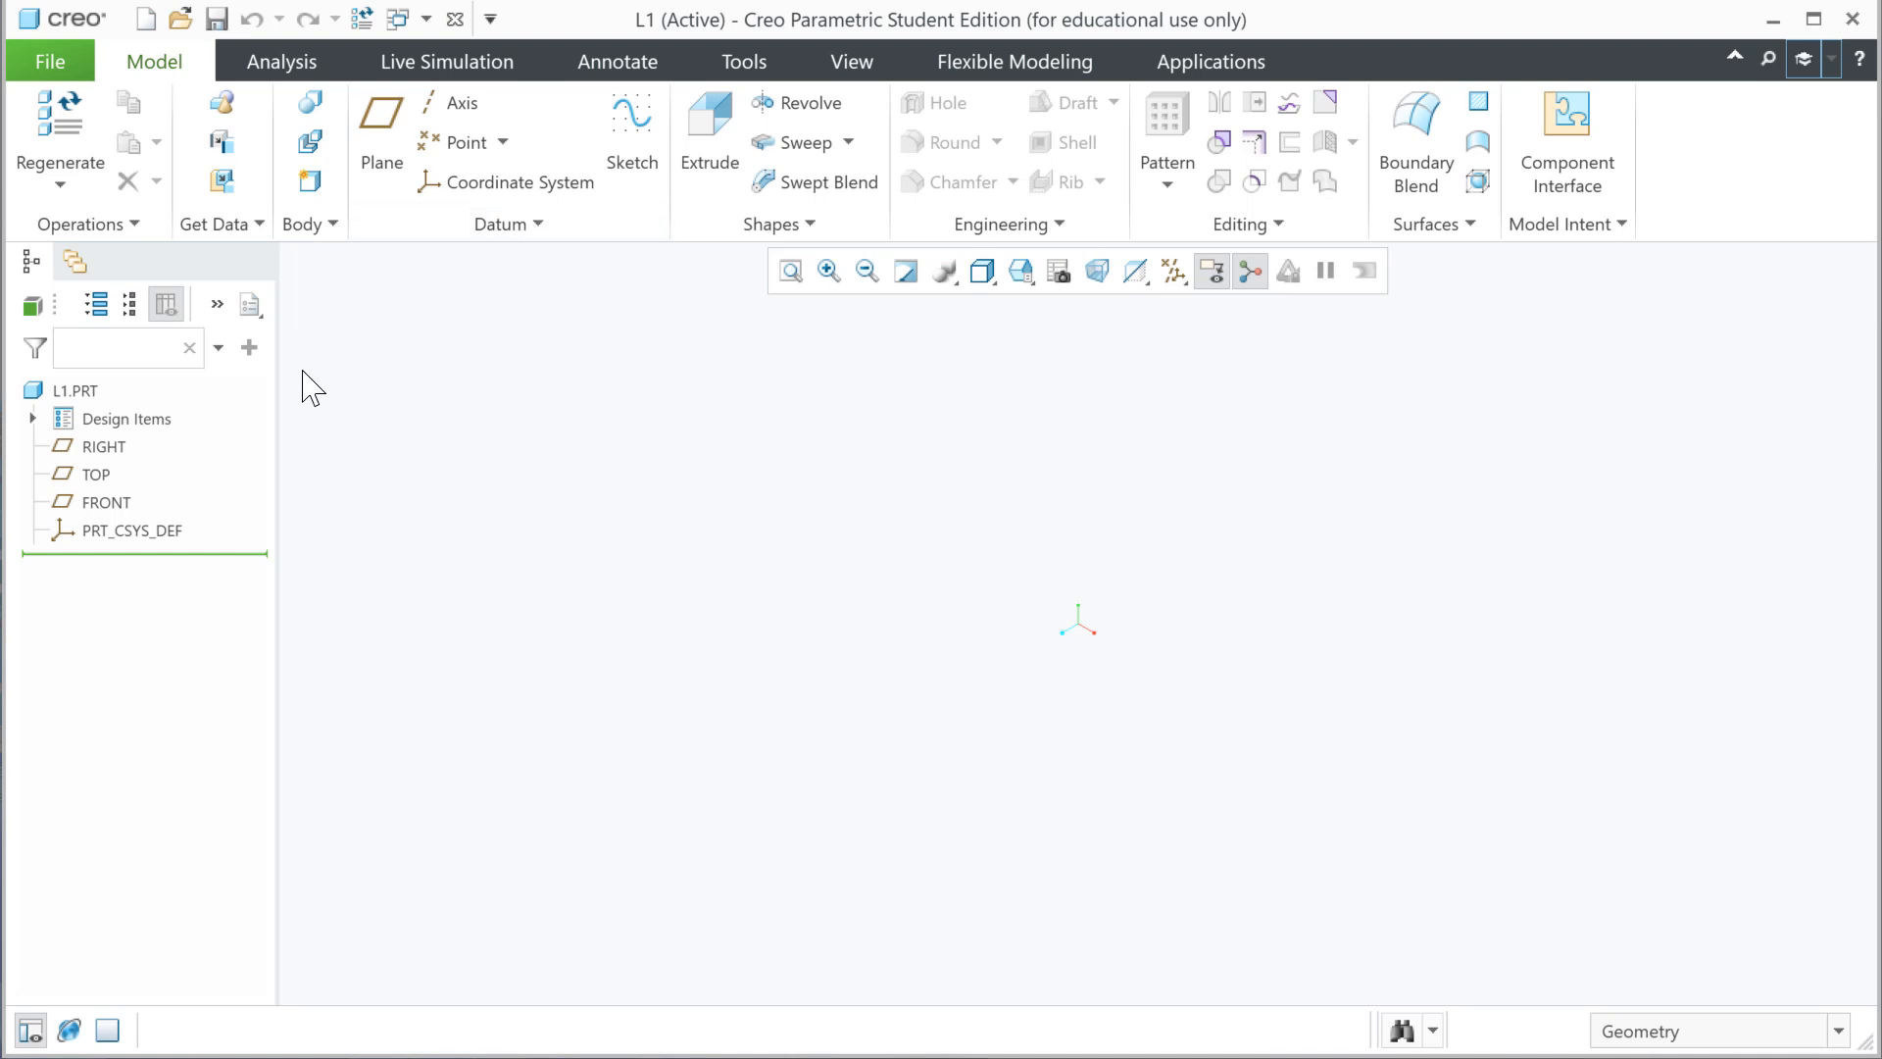
{"action": "left_click", "coordinate": [98, 504]}
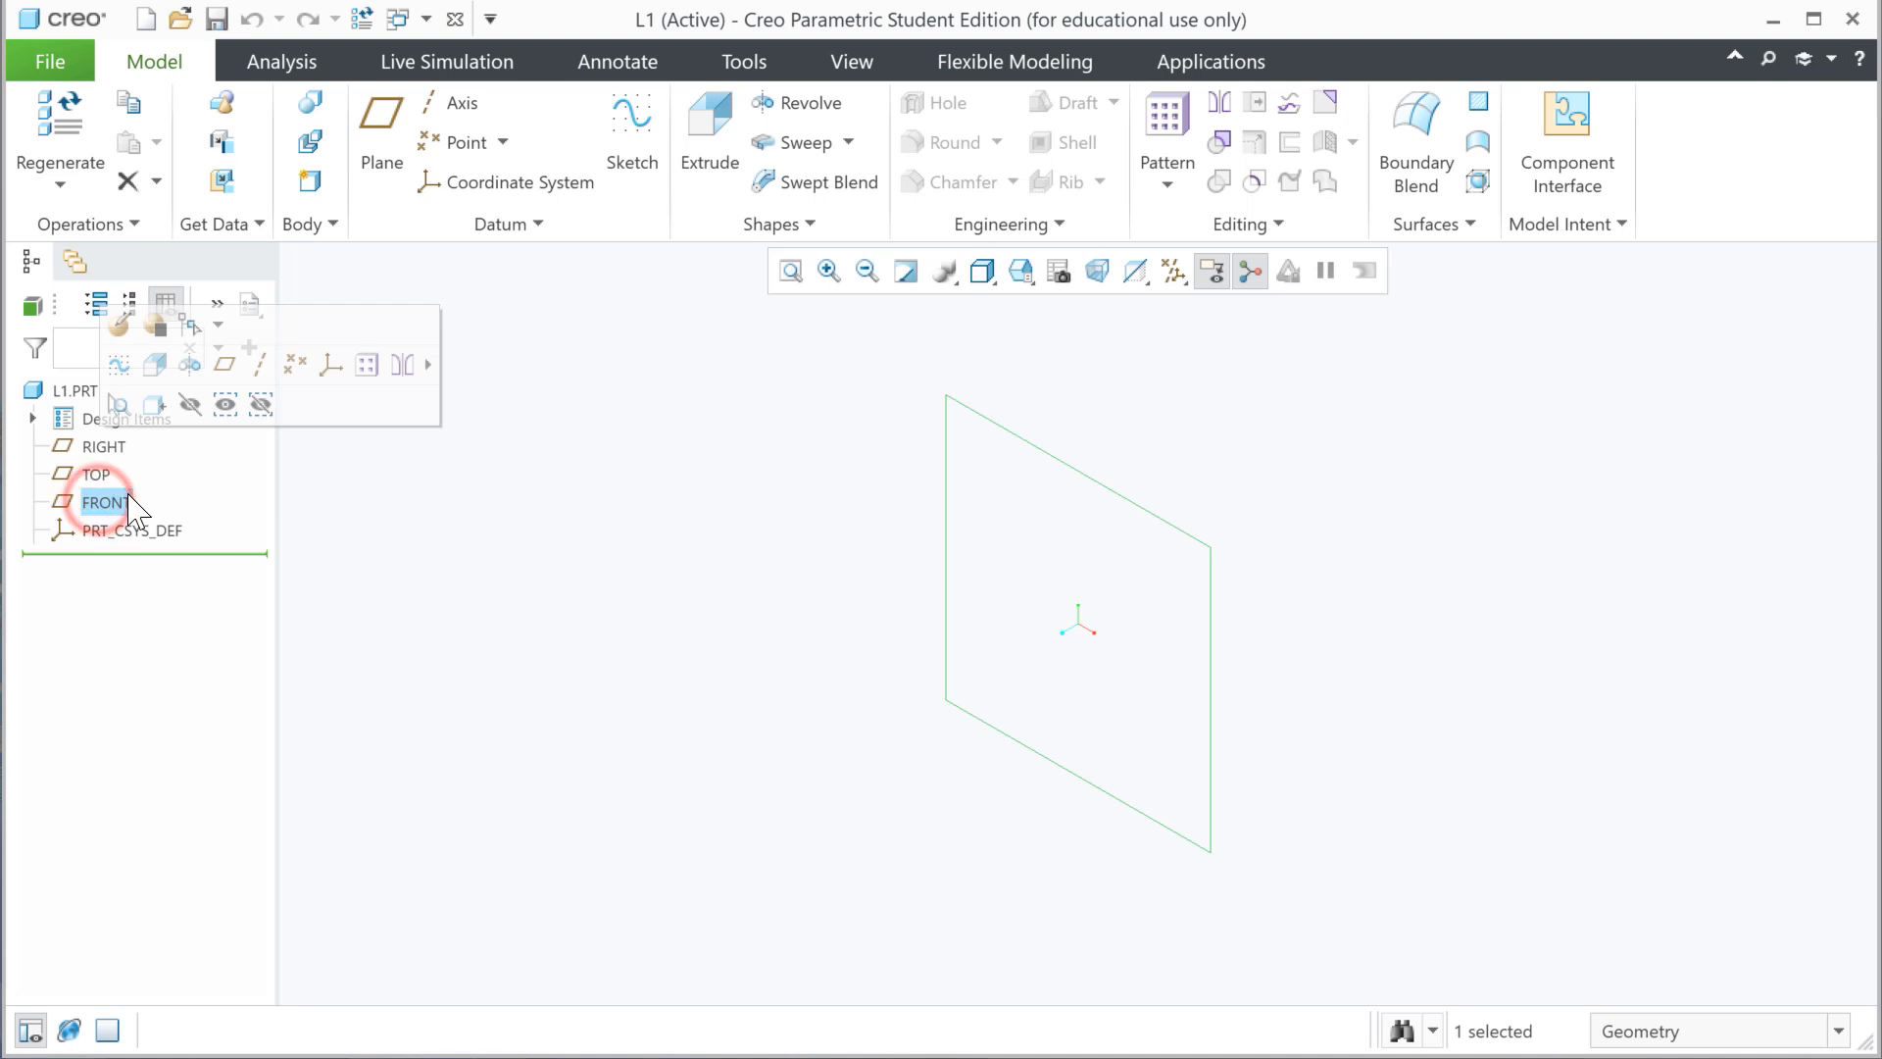
{"action": "left_click", "coordinate": [154, 365]}
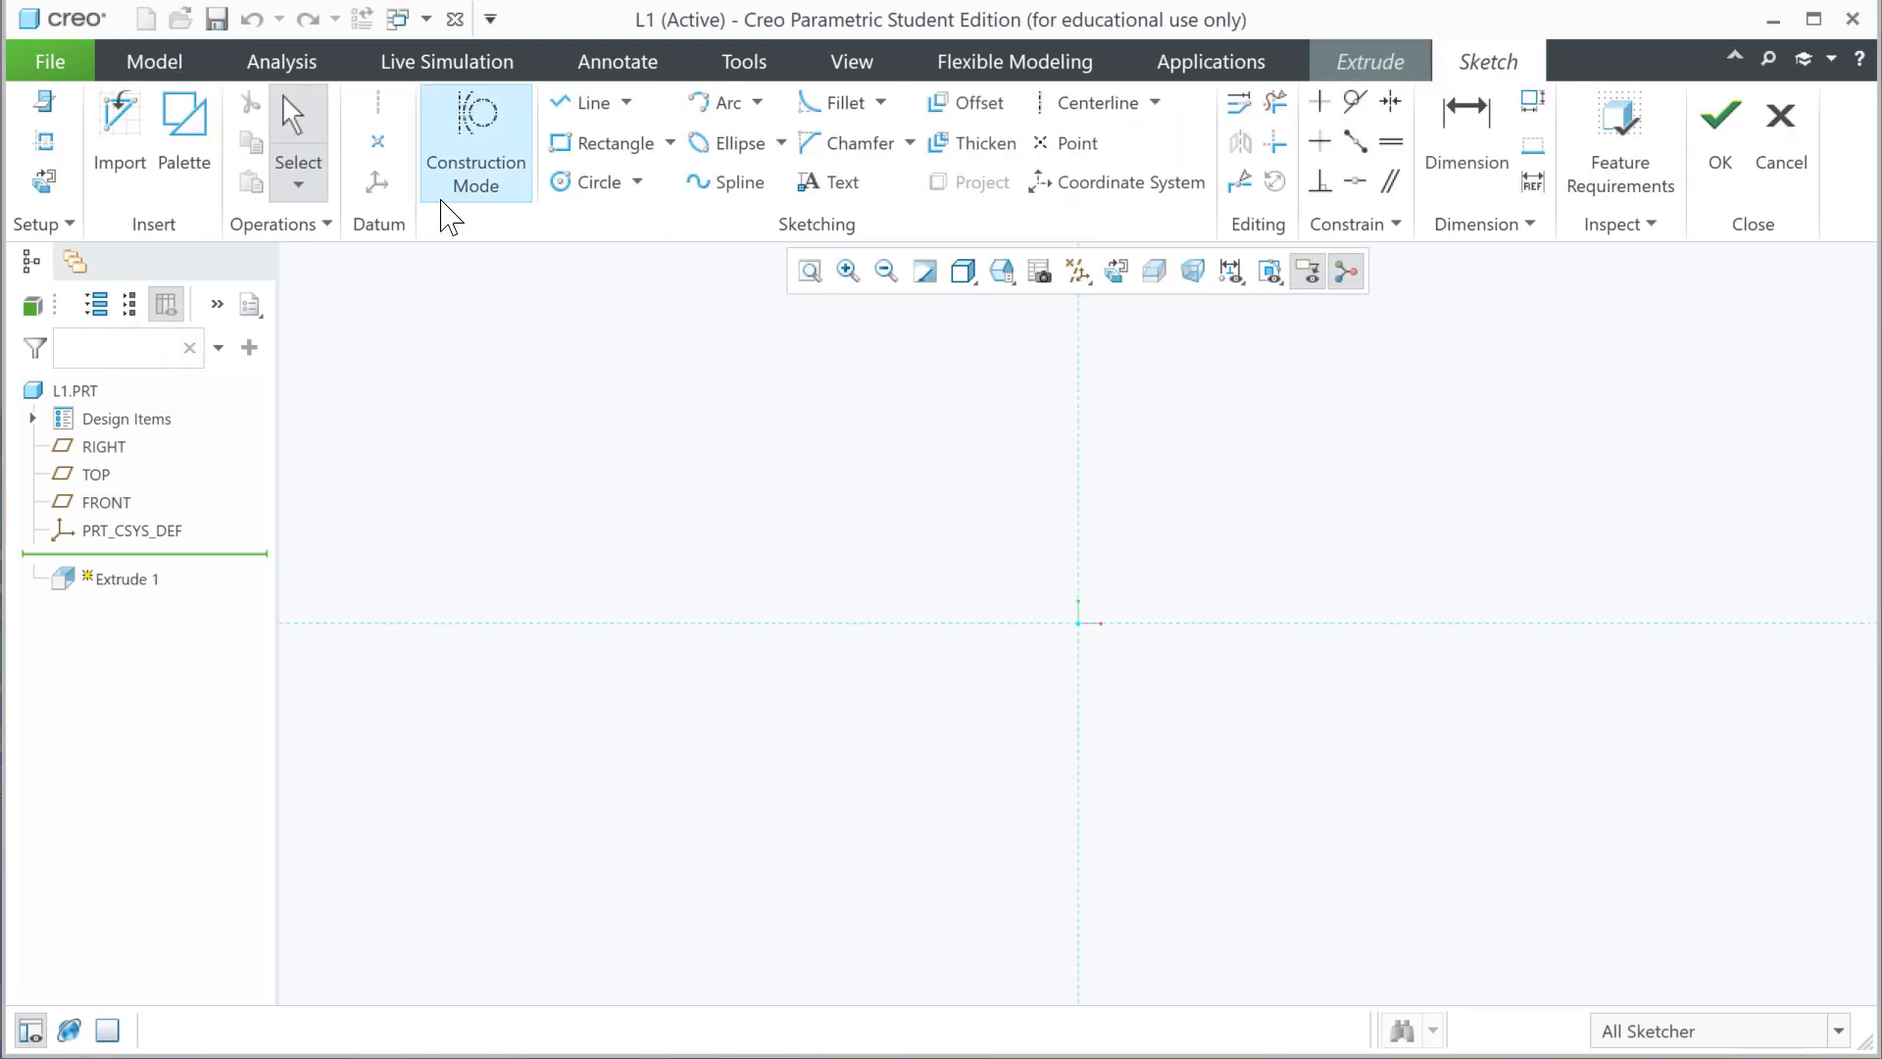
- Sketch a vertical line upward from the origin and set its length to 2
{"action": "left_click", "coordinate": [586, 101]}
{"action": "left_click", "coordinate": [1078, 624]}
{"action": "left_click", "coordinate": [1078, 485]}
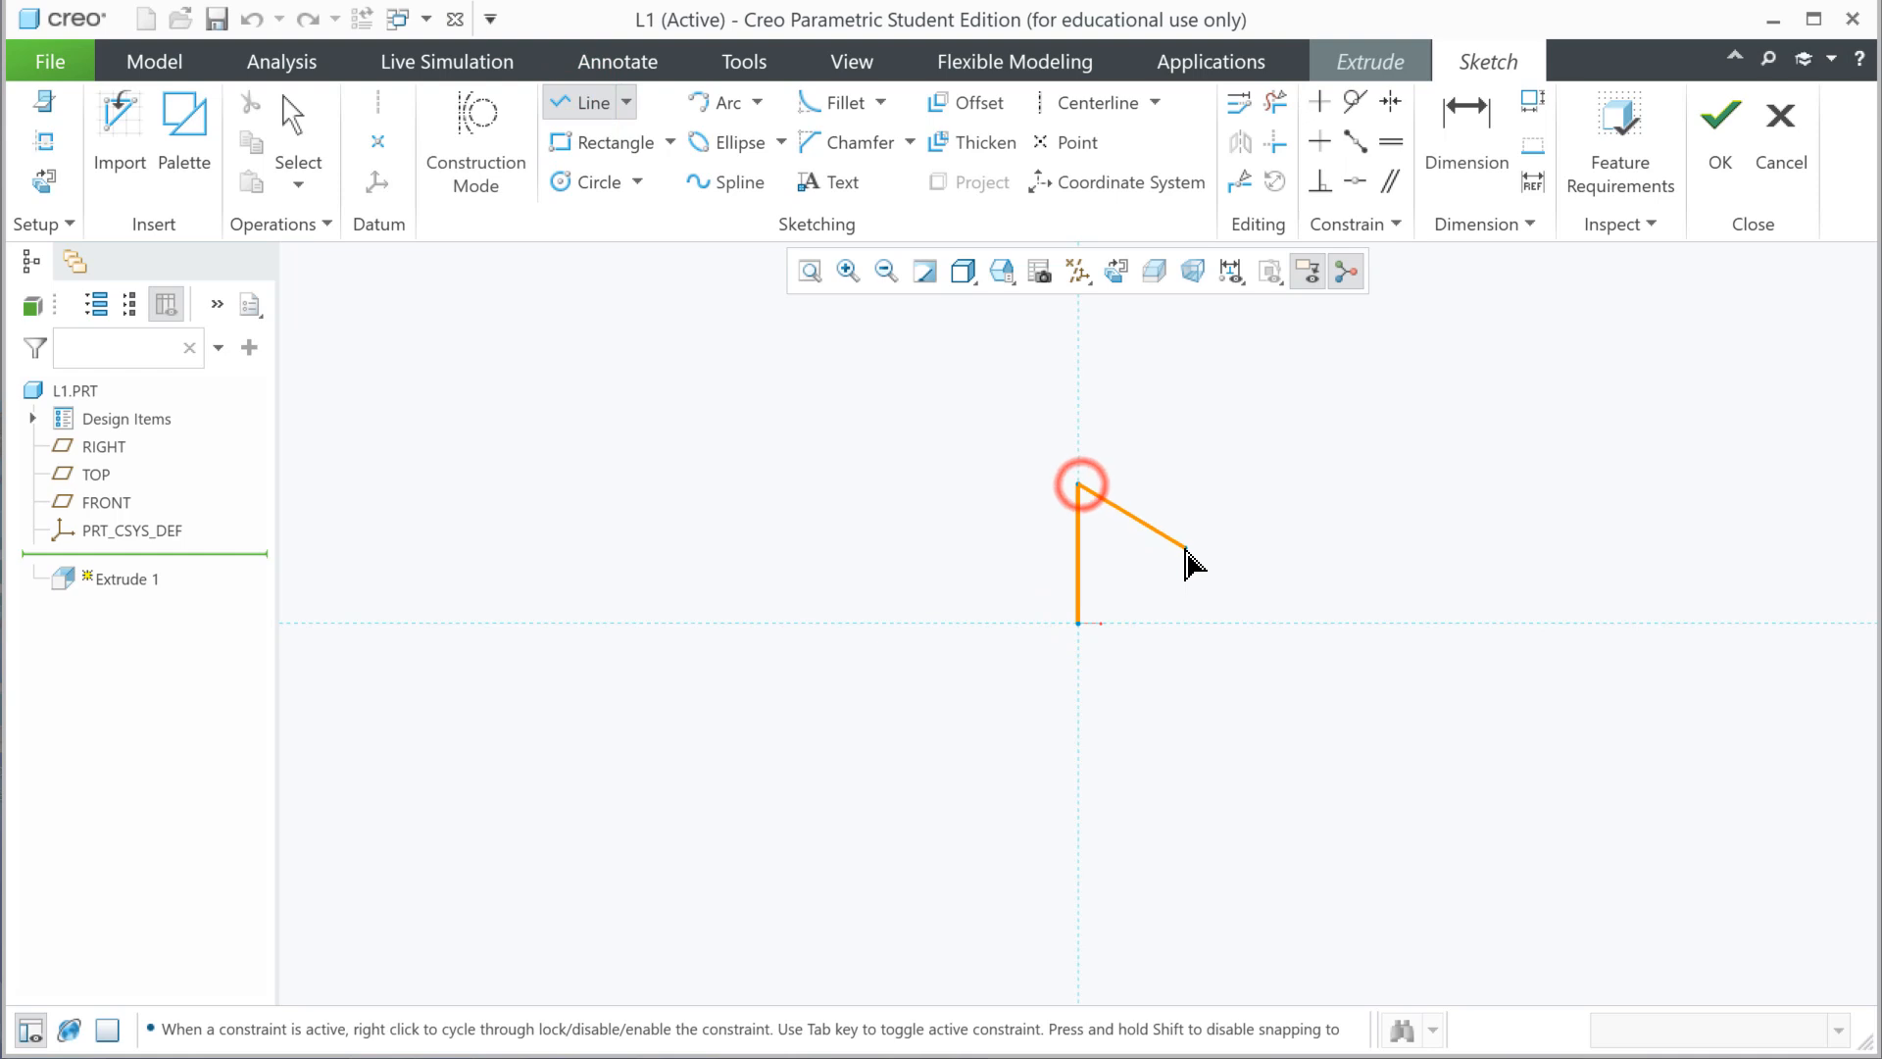
{"action": "middle_click", "coordinate": [1189, 562]}
{"action": "left_click_drag", "start_coordinate": [1054, 569], "coordinate": [990, 573]}
{"action": "double_click", "coordinate": [984, 561]}
{"action": "type", "text": "2"}
{"action": "key", "text": "Return"}
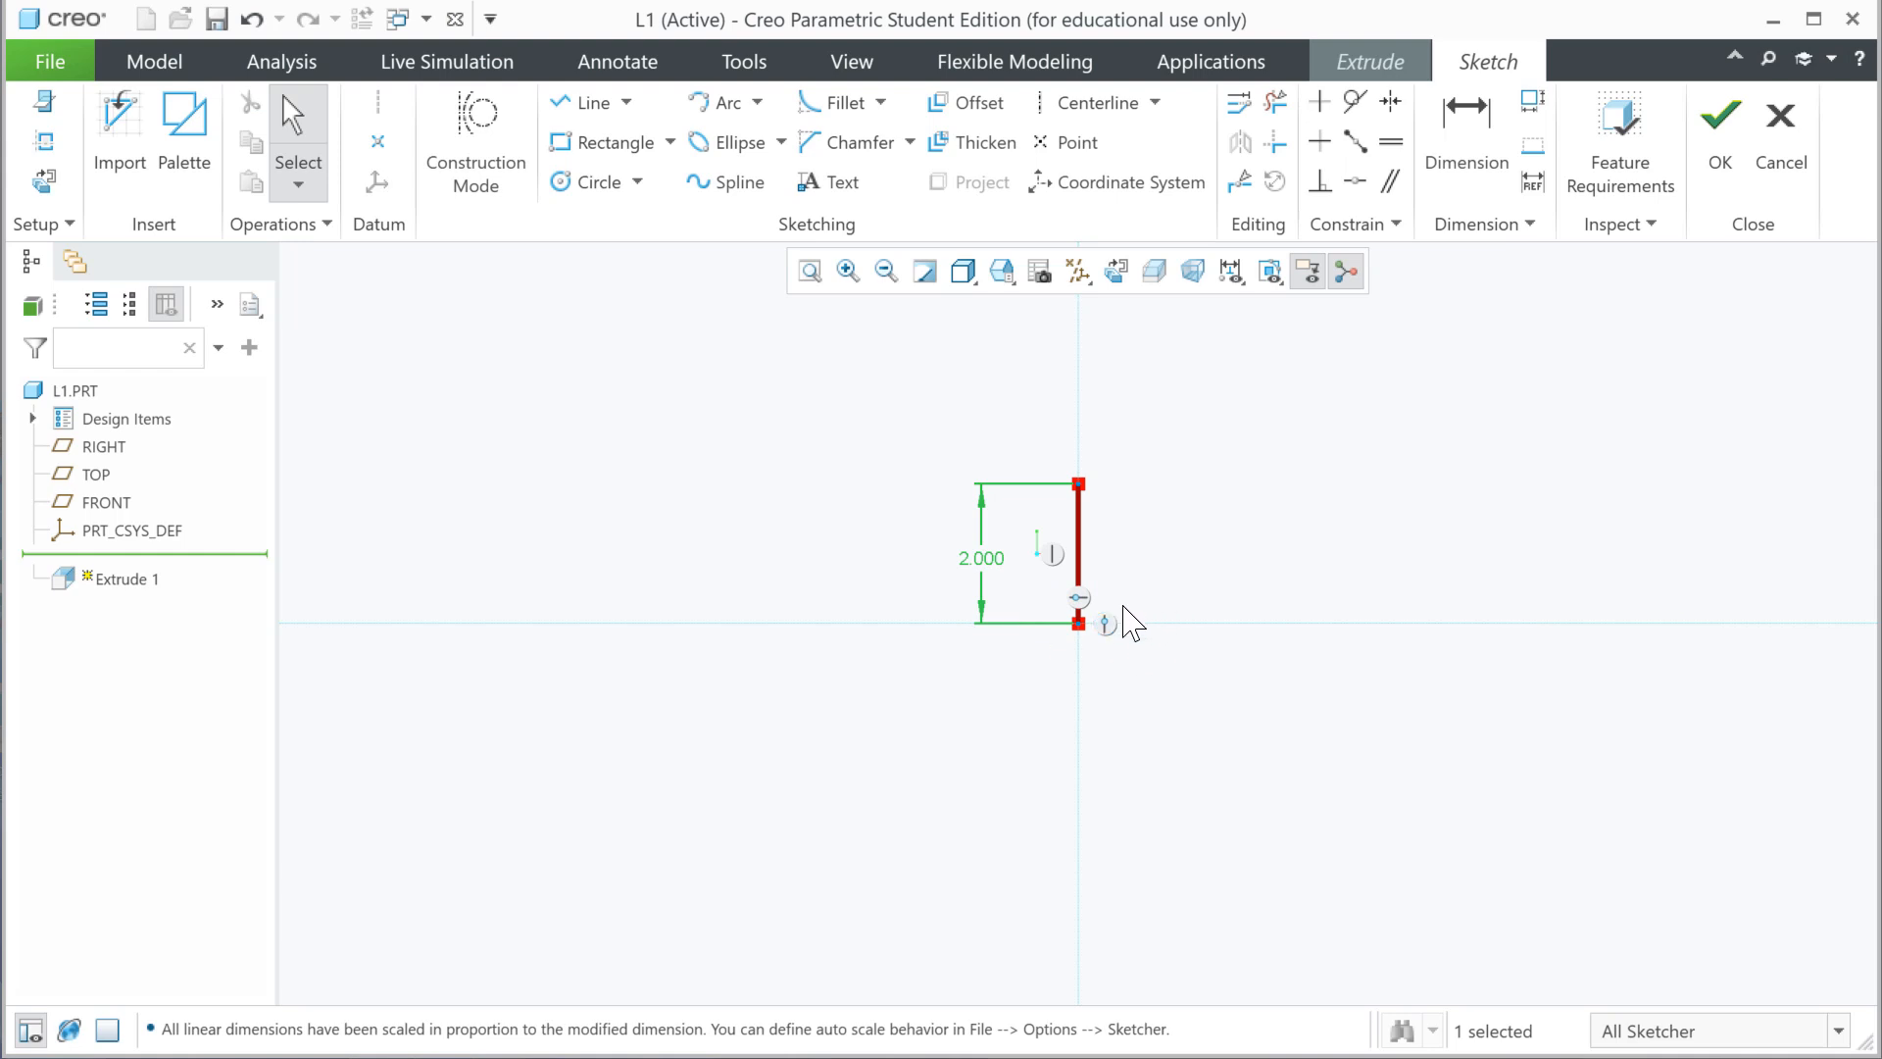
- Sketch a base line about 5.1 long from the origin, a right-hand step about 0.85 high and 1.1 wide, and a tab top about 1.1 wide
{"action": "left_click", "coordinate": [592, 103]}
{"action": "left_click", "coordinate": [1078, 623]}
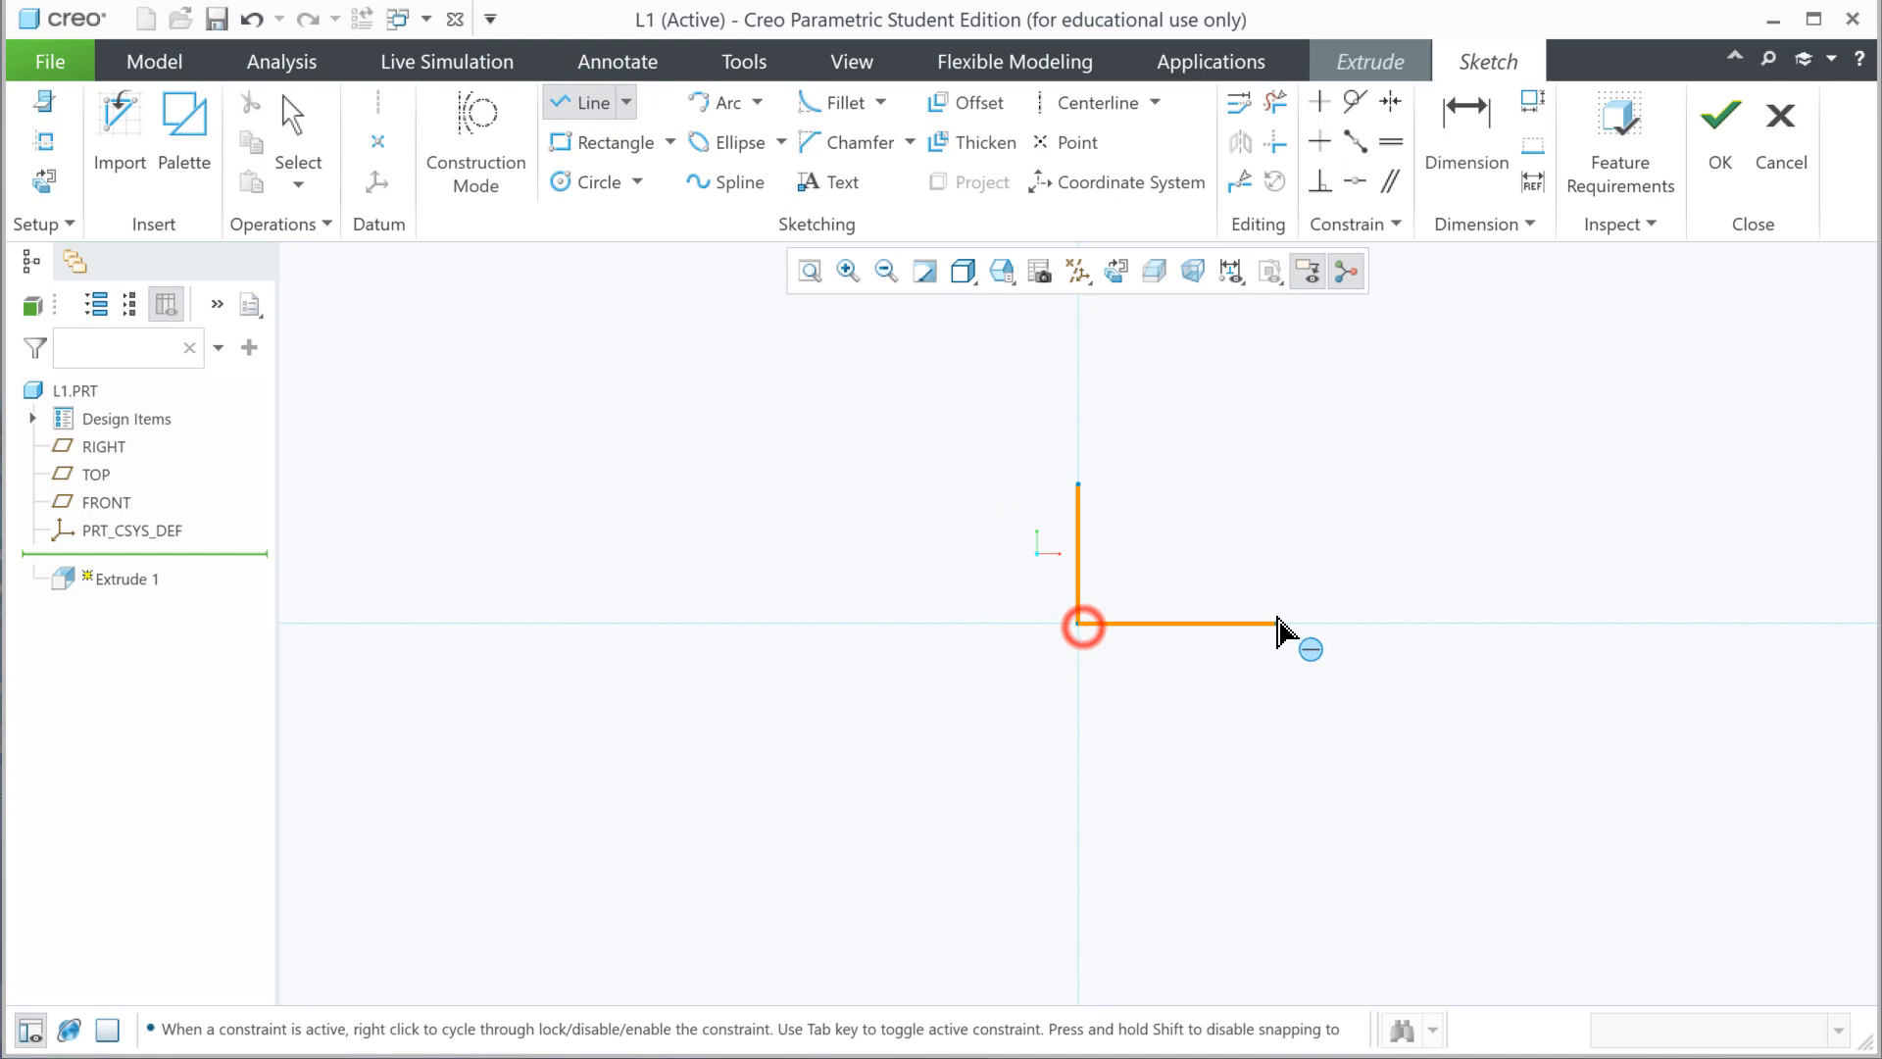
{"action": "left_click", "coordinate": [1434, 623]}
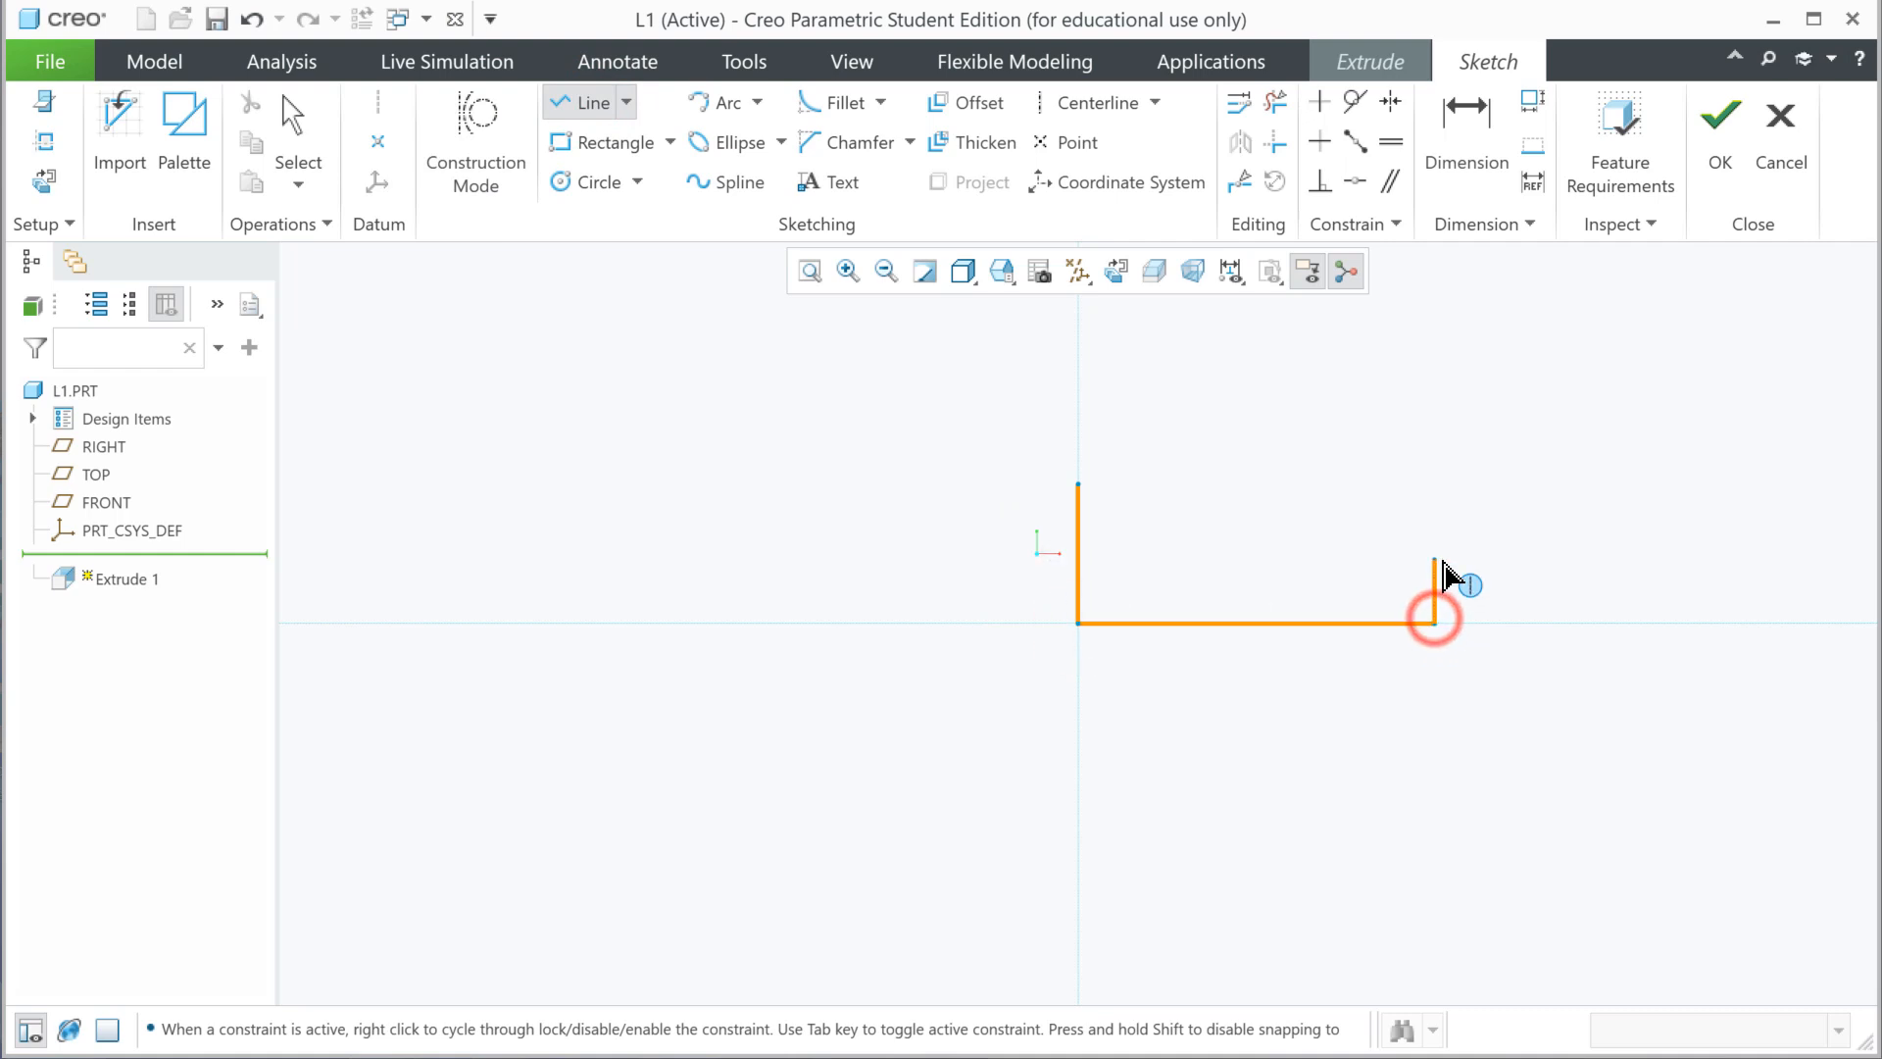
{"action": "left_click", "coordinate": [1435, 564]}
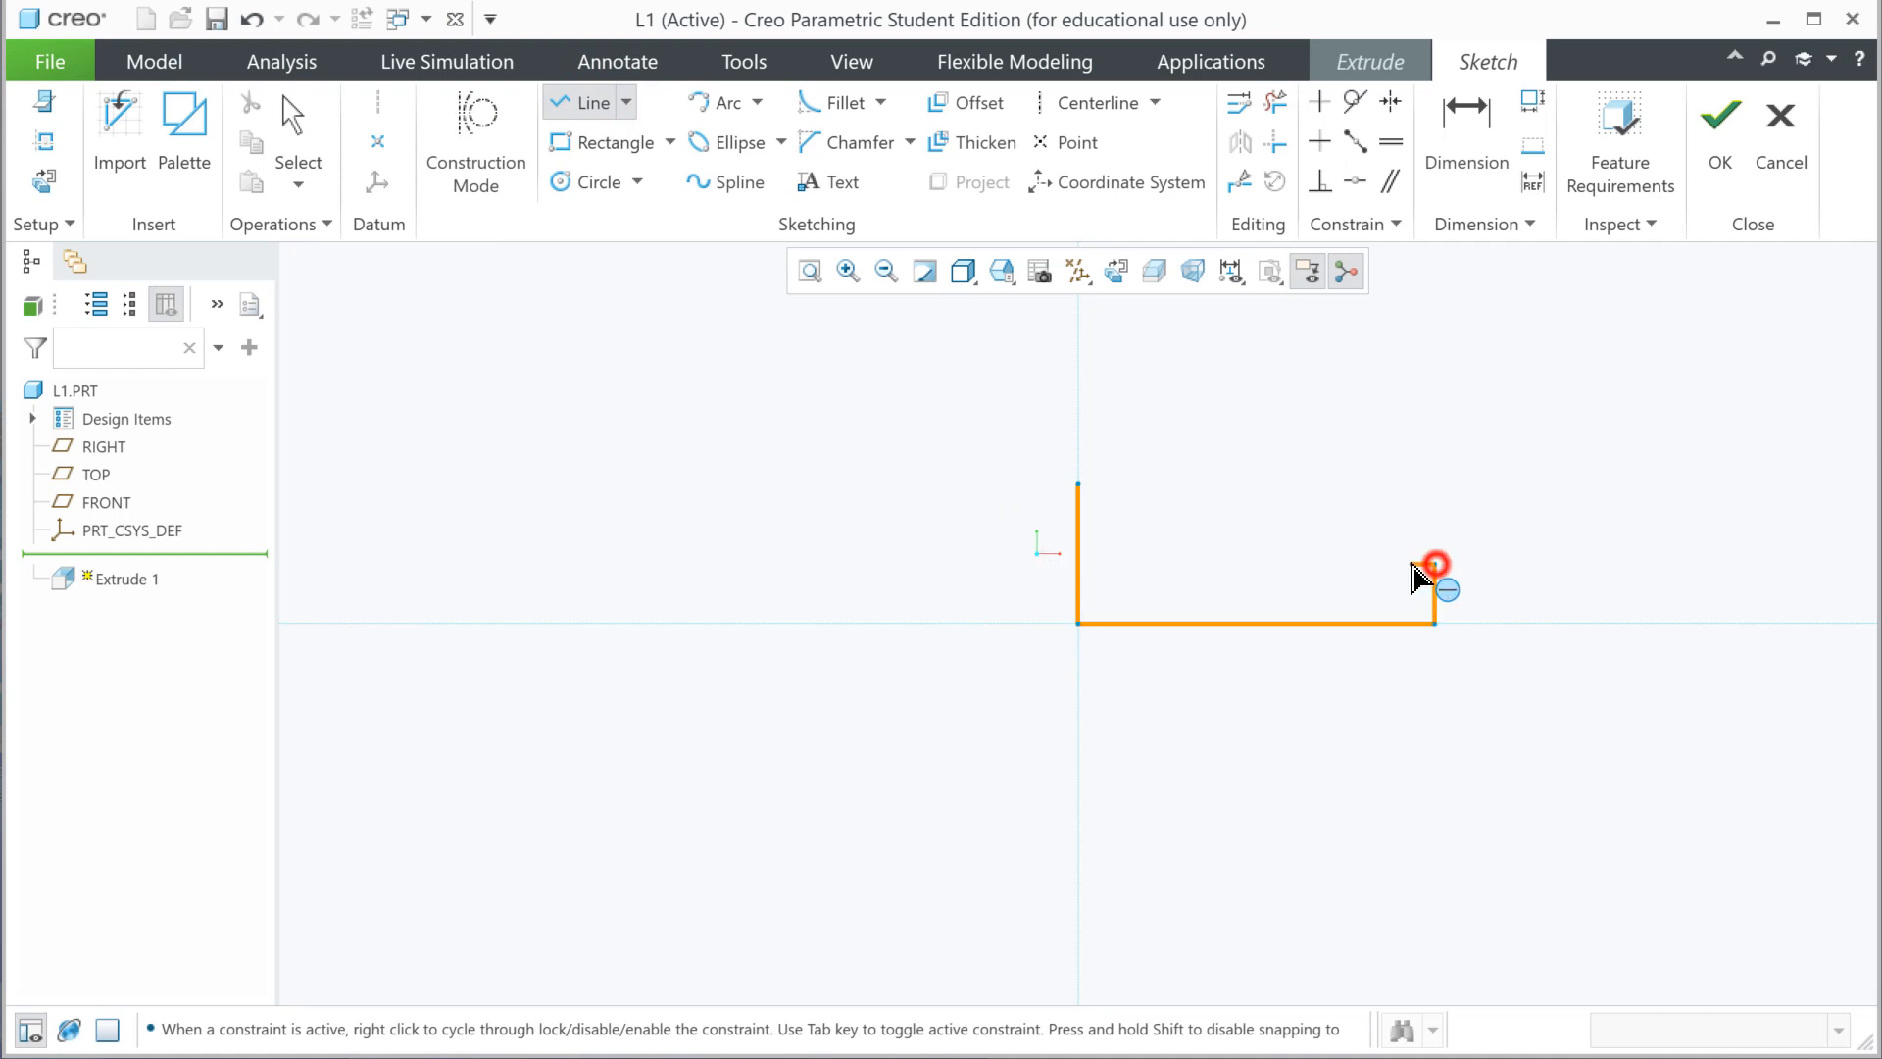
{"action": "left_click", "coordinate": [1358, 563]}
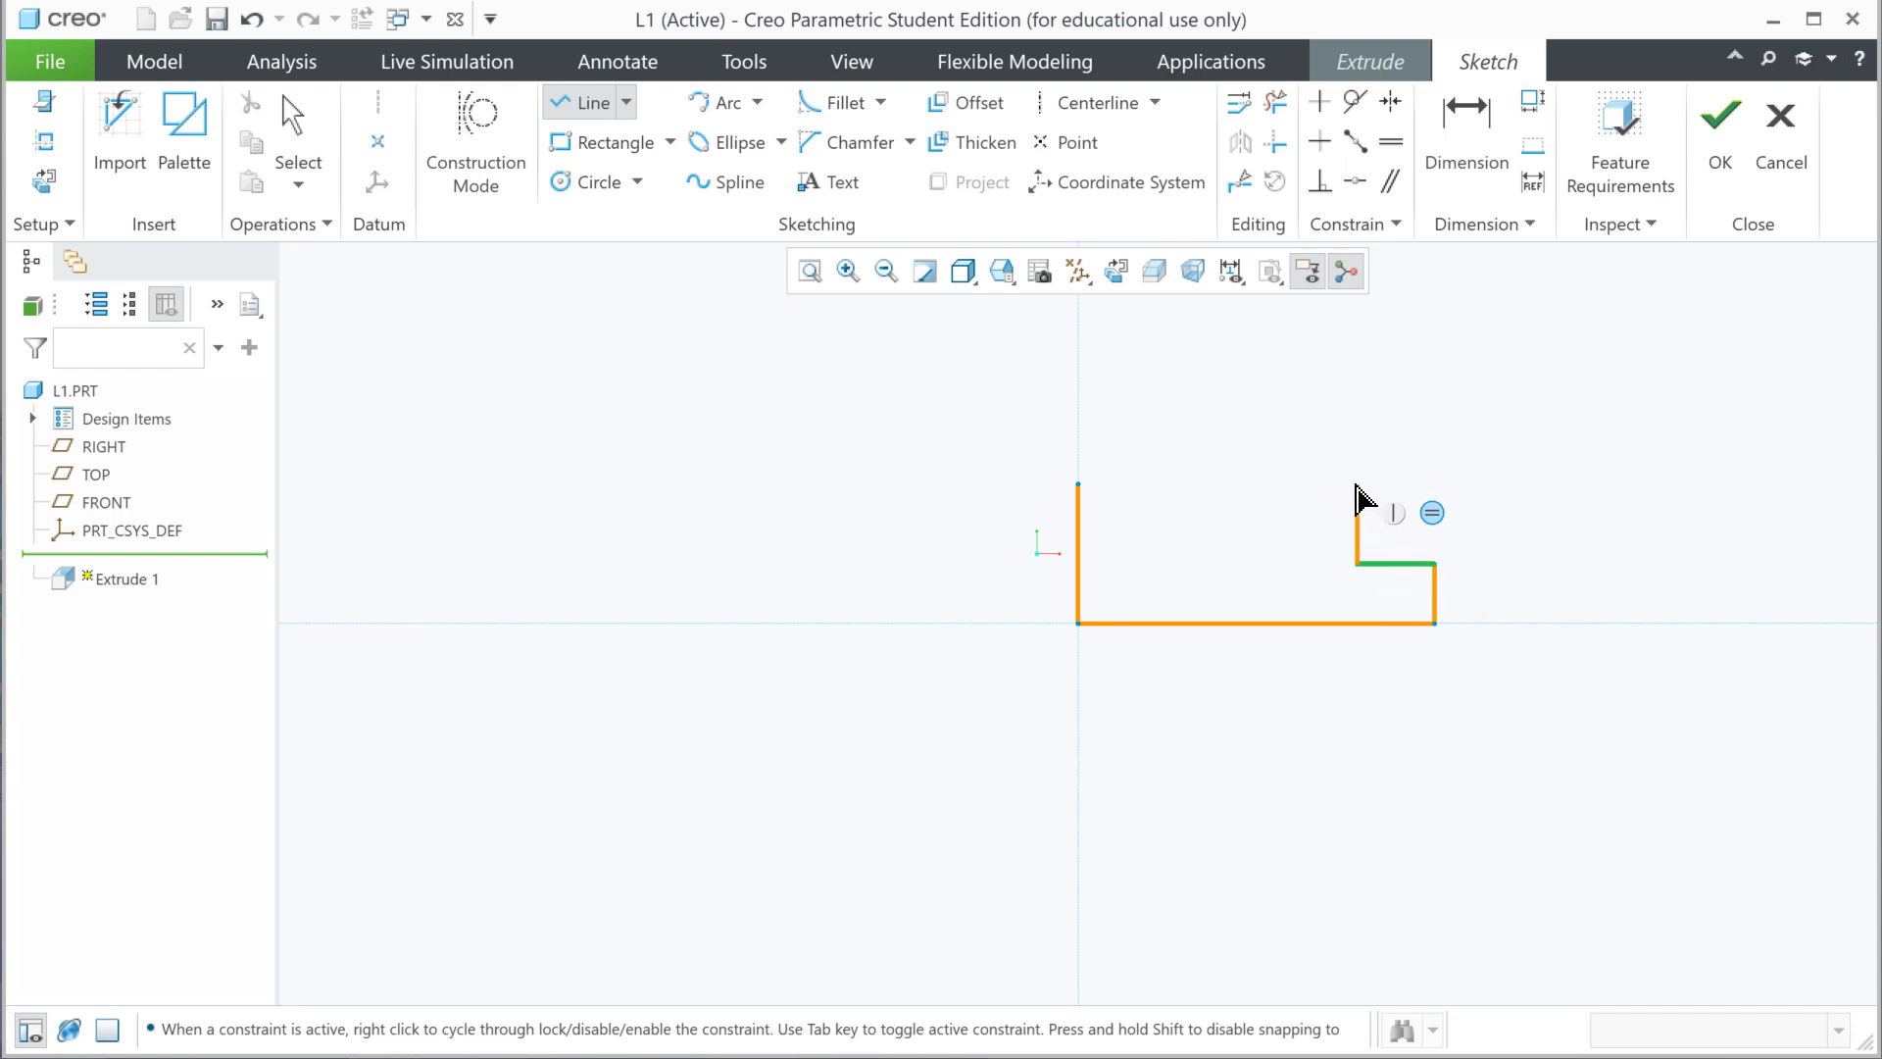
{"action": "left_click", "coordinate": [1356, 477]}
{"action": "middle_click", "coordinate": [1356, 476]}
{"action": "left_click", "coordinate": [1279, 483]}
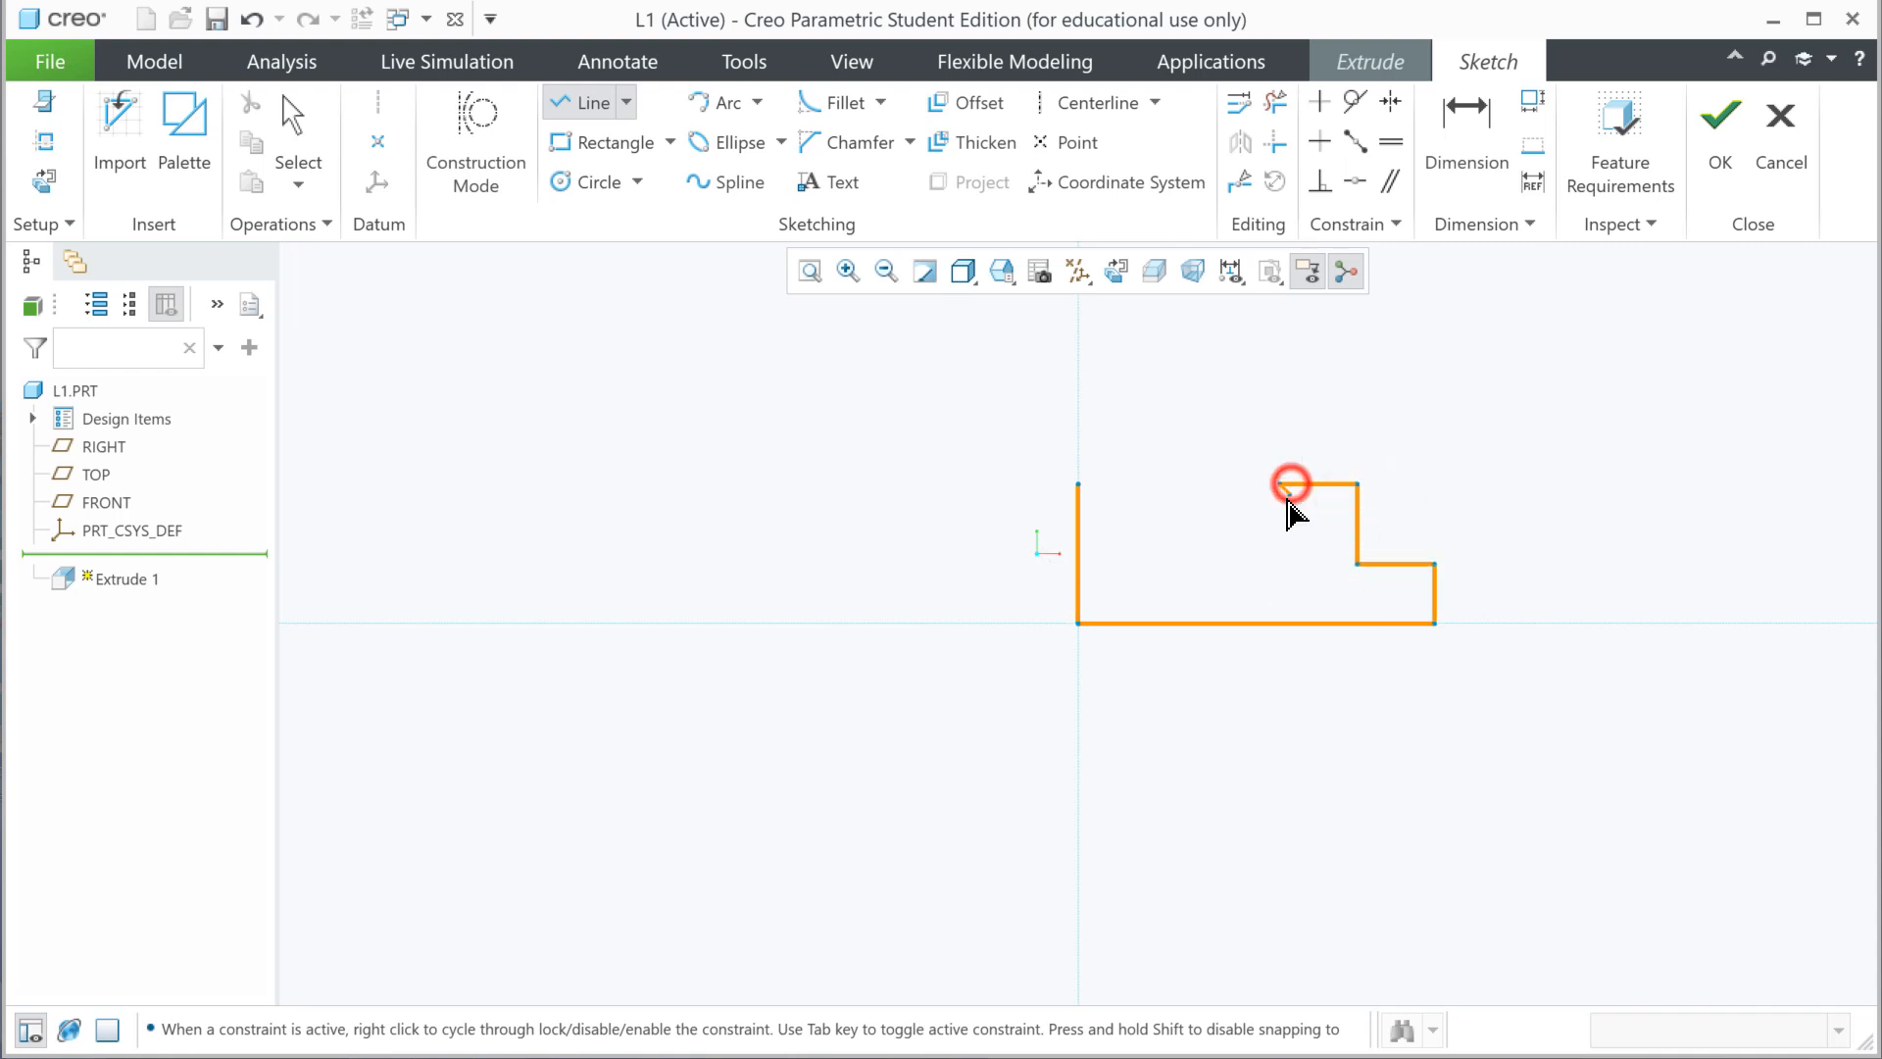
- Continue the profile with a slot about 1.4 deep and 0.66 wide, and close it at the upper end of the first vertical line
{"action": "left_click", "coordinate": [1279, 581]}
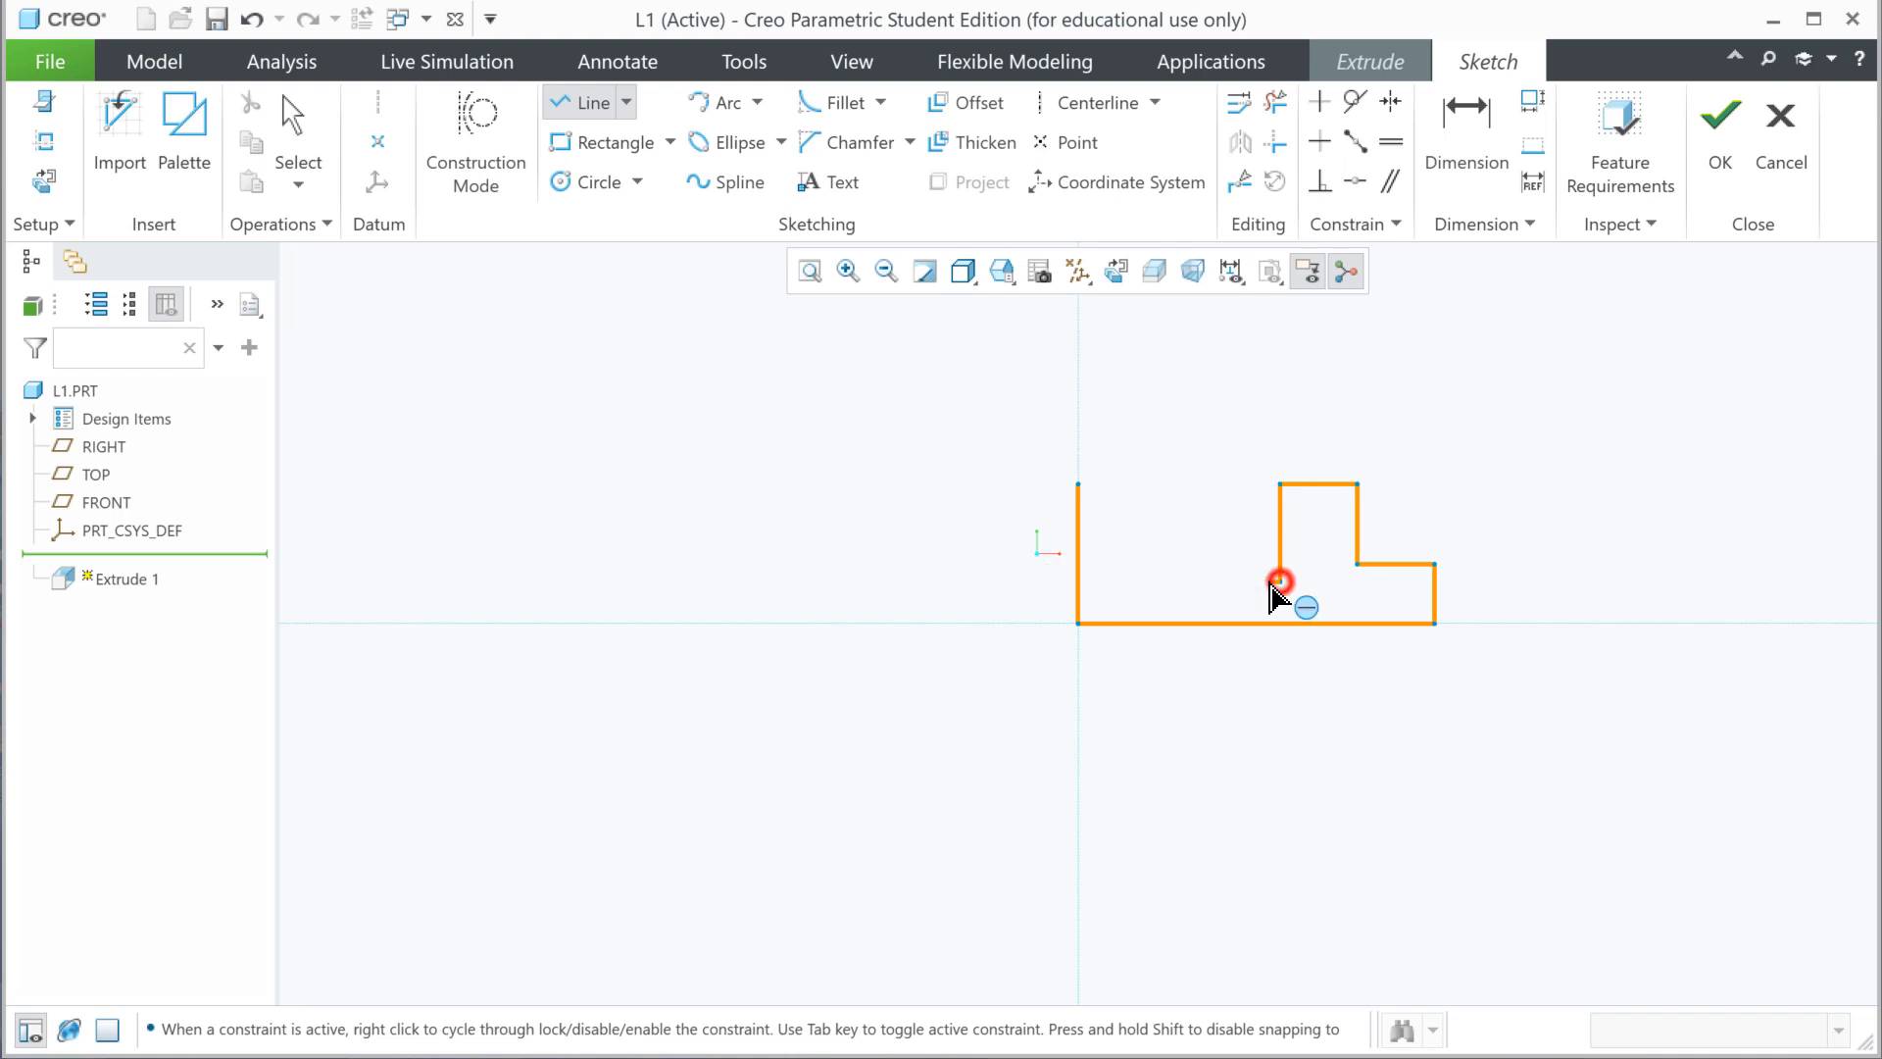
{"action": "scroll", "coordinate": [1260, 567], "scroll_direction": "up", "scroll_amount": 4}
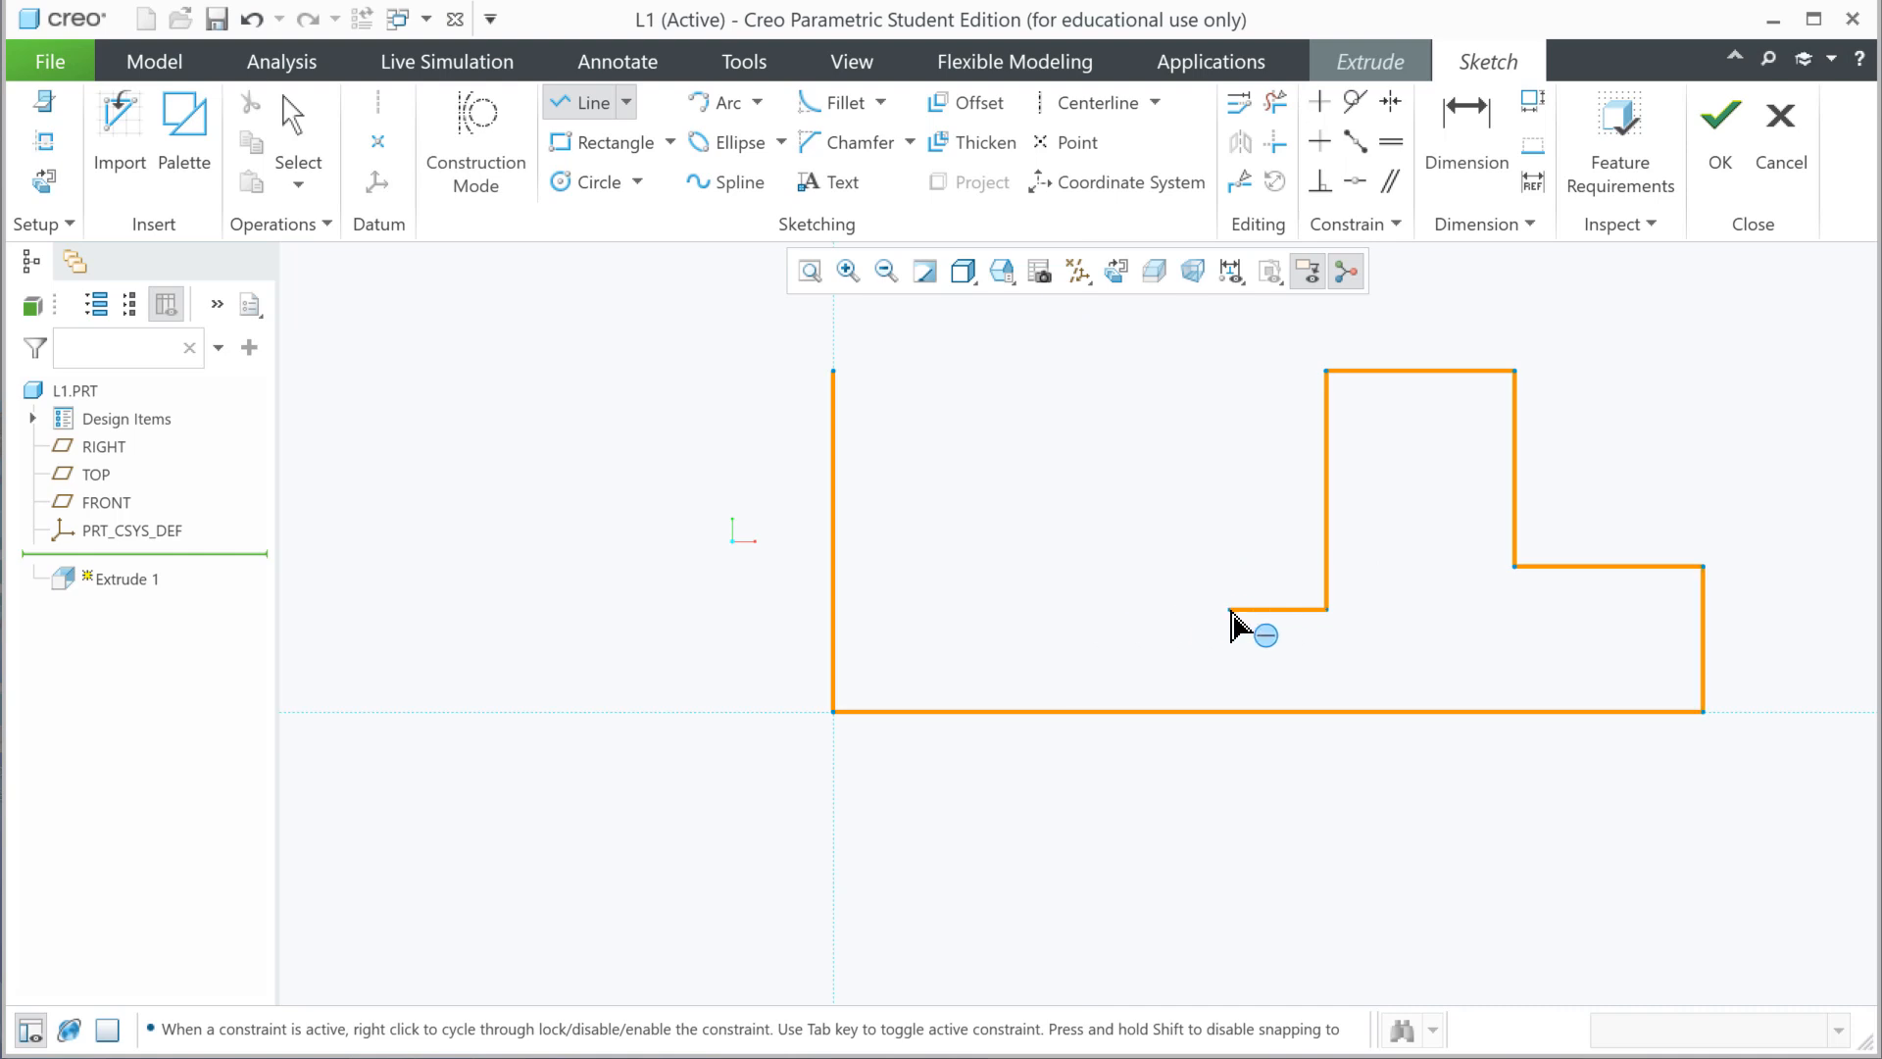
{"action": "left_click_drag", "start_coordinate": [1231, 613], "coordinate": [1216, 614]}
{"action": "left_click", "coordinate": [1216, 615]}
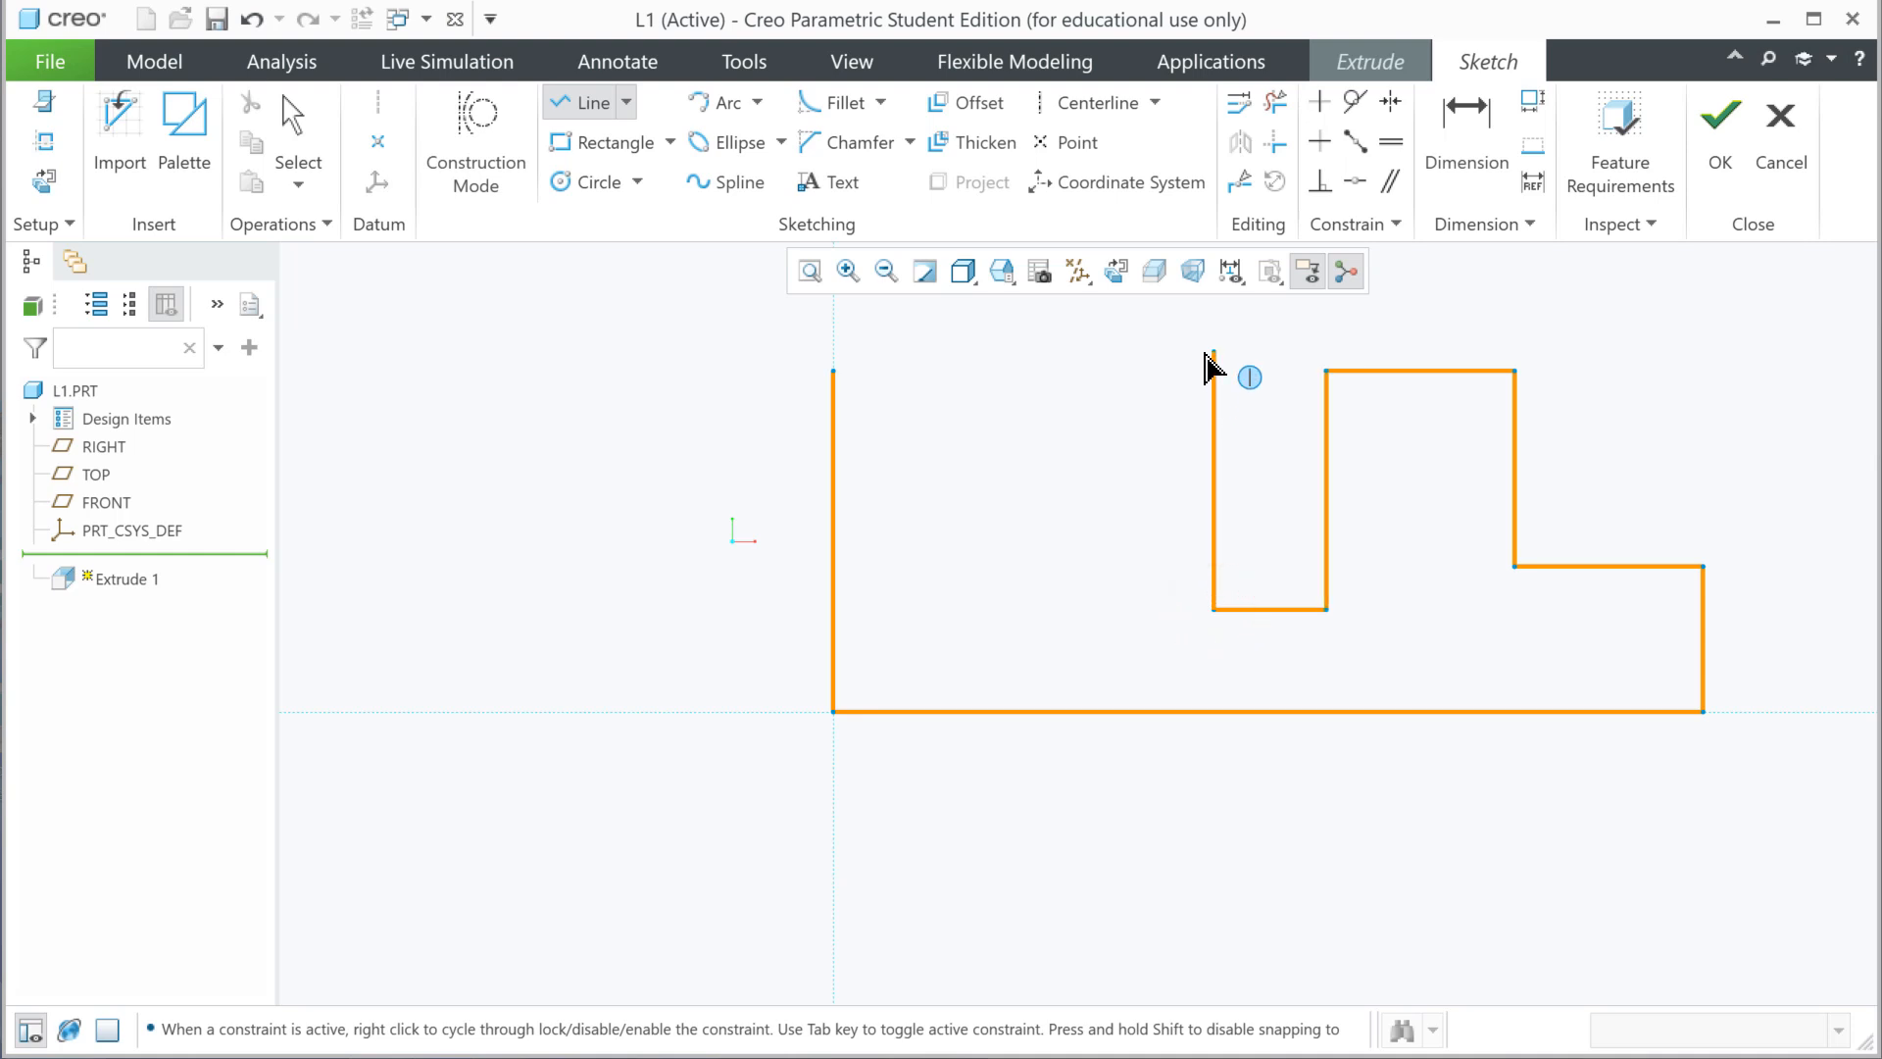
{"action": "left_click", "coordinate": [1213, 343]}
{"action": "left_click", "coordinate": [845, 385]}
{"action": "middle_click", "coordinate": [1034, 632]}
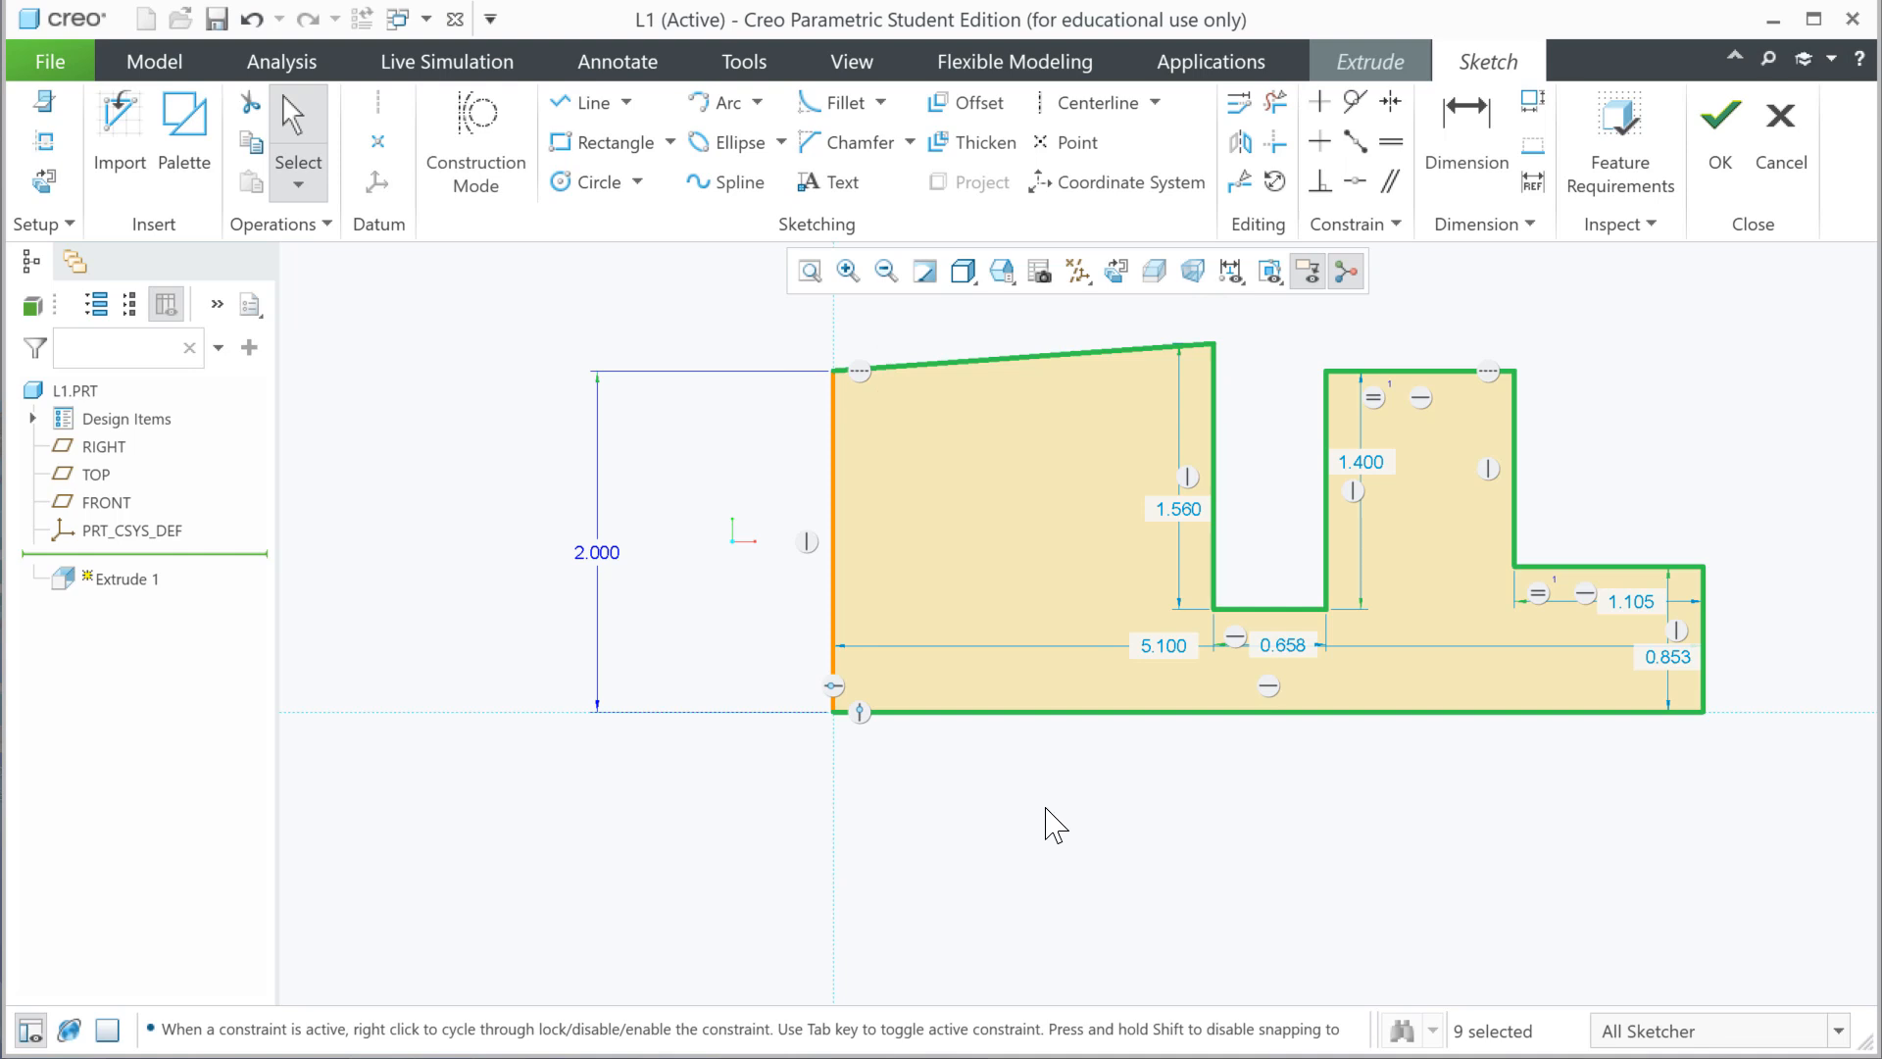
- Constrain the sloped upper edge of the left block to be horizontal
{"action": "left_click", "coordinate": [1056, 358]}
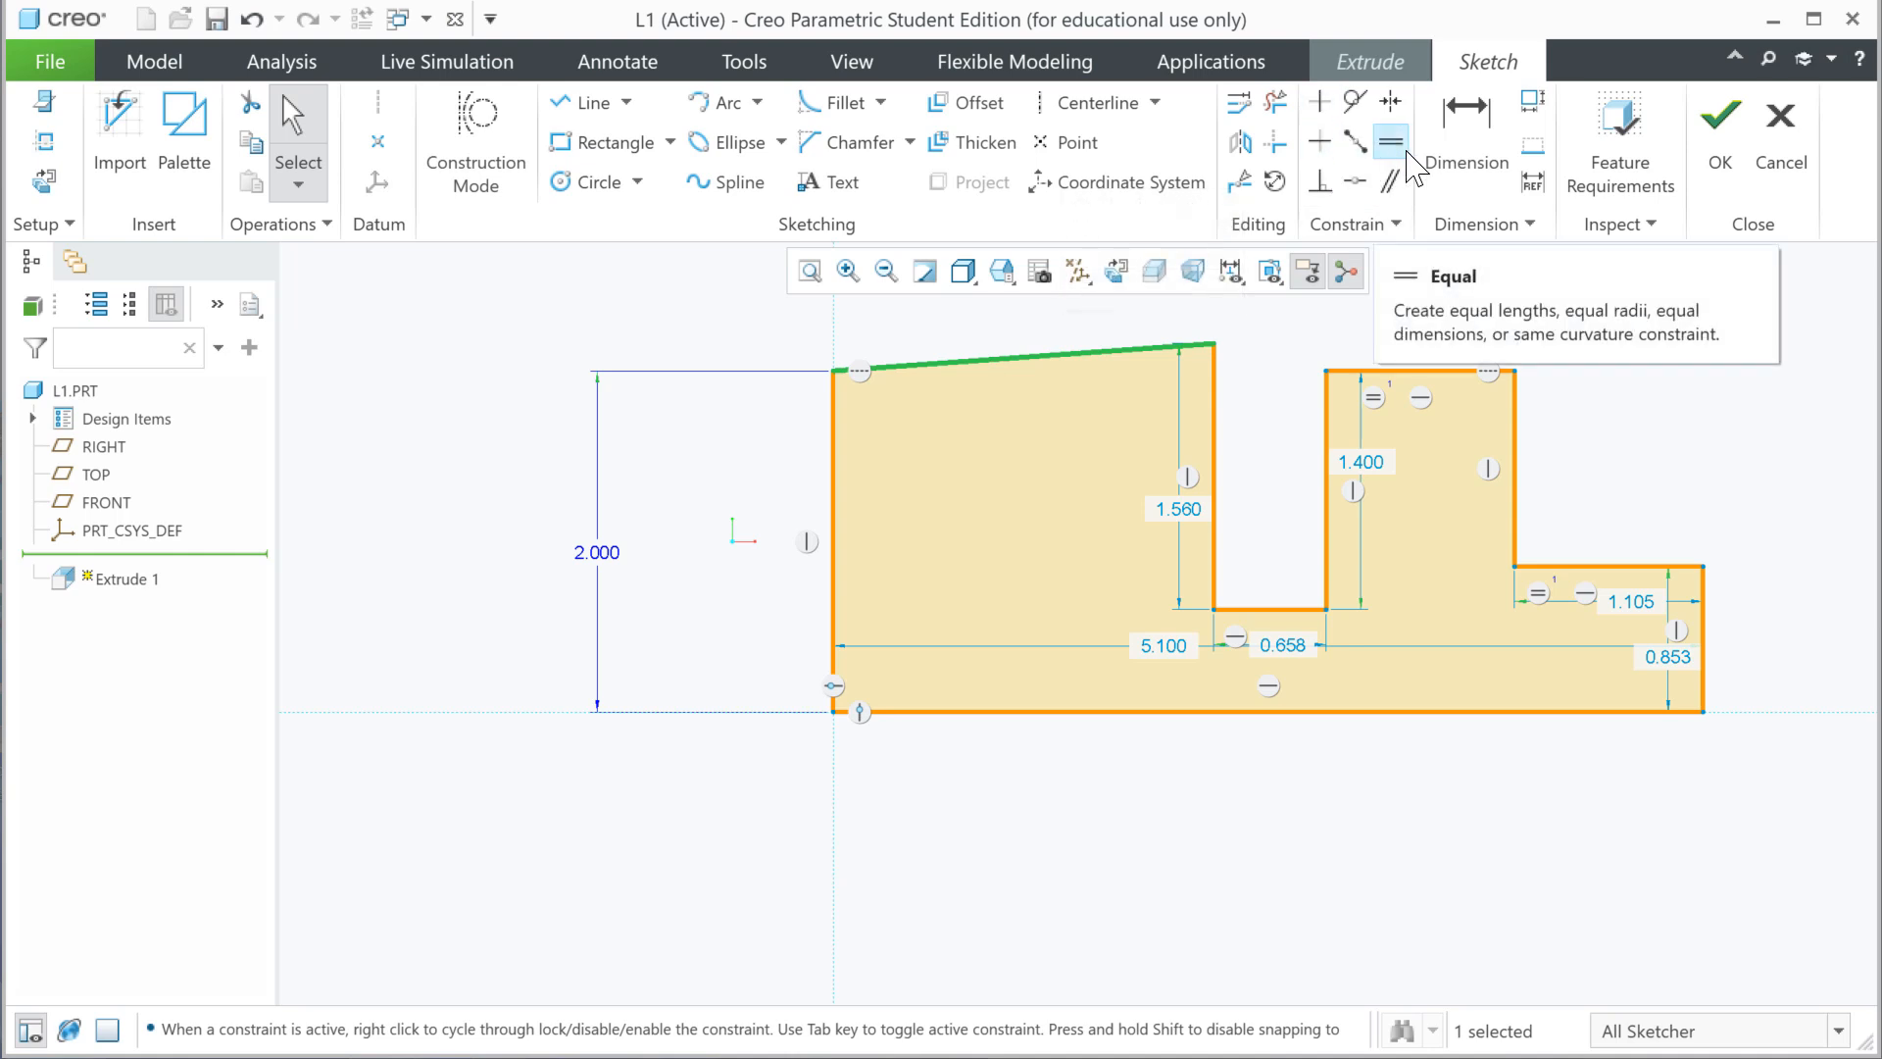
{"action": "left_click", "coordinate": [1322, 149]}
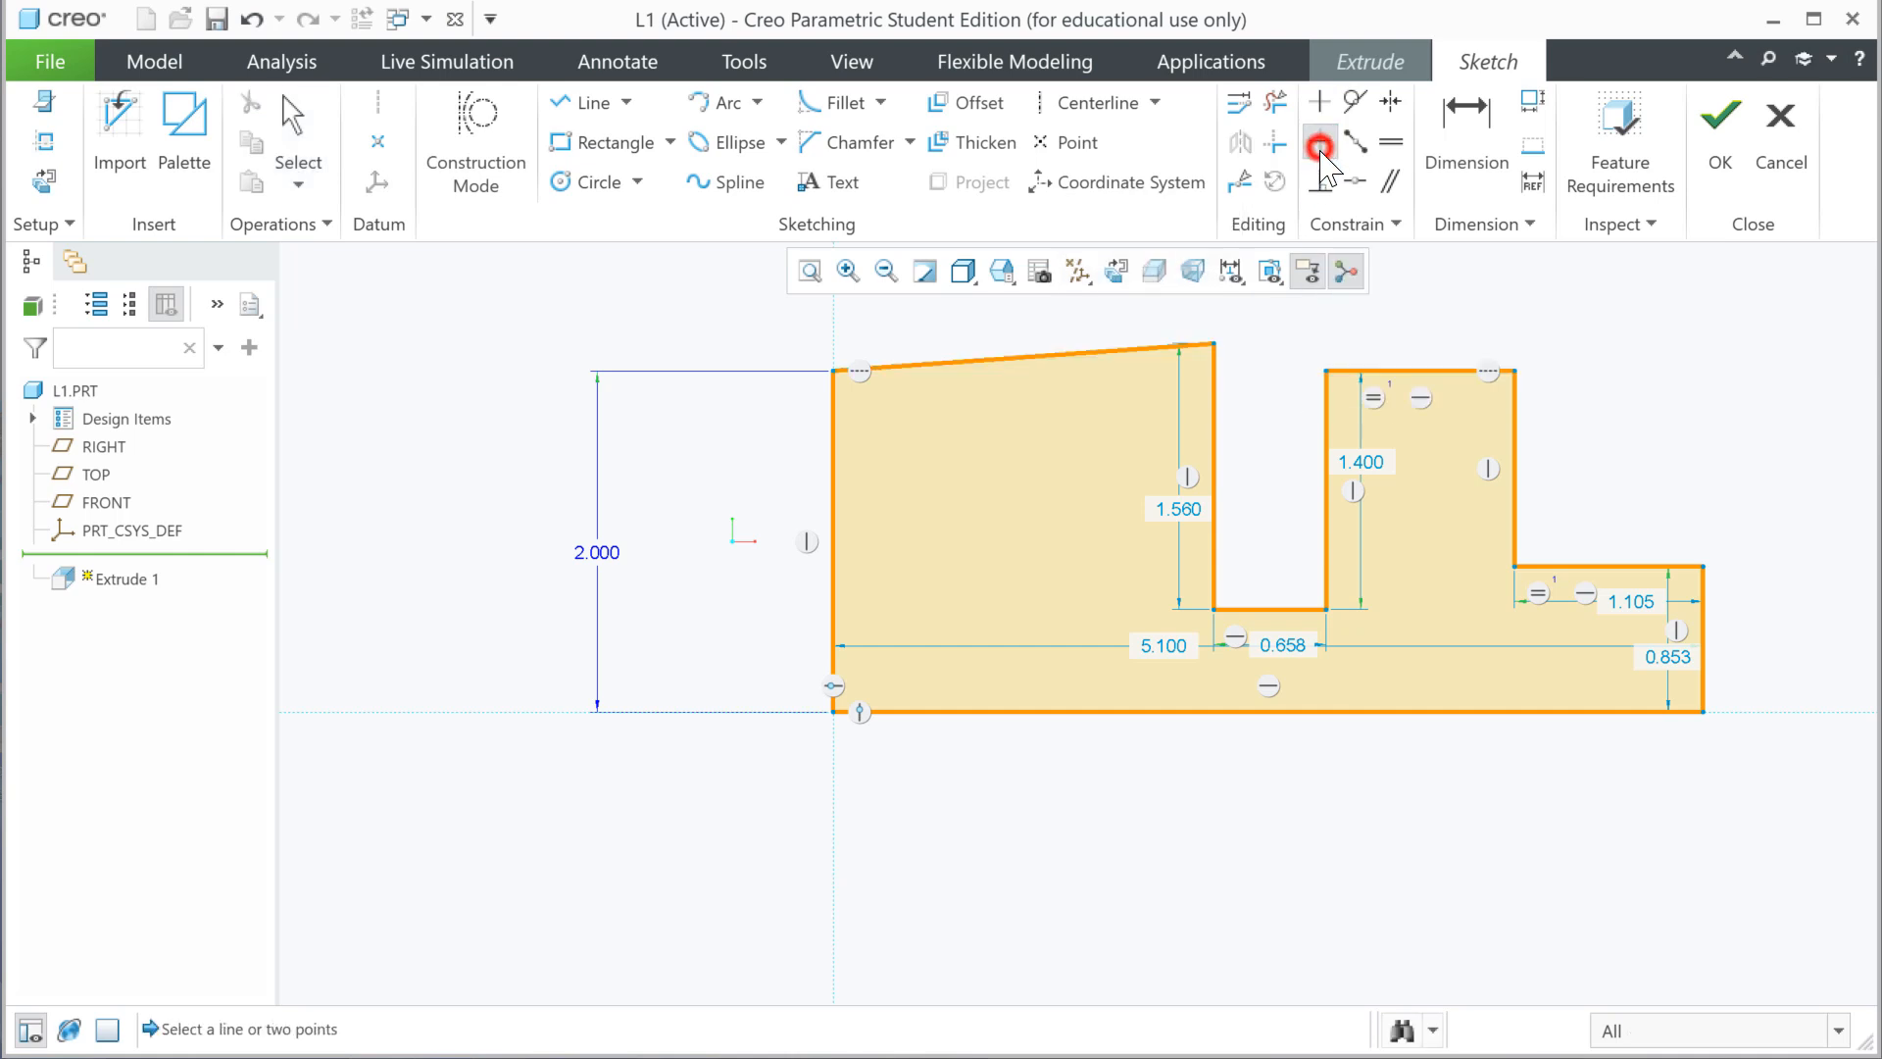
{"action": "left_click", "coordinate": [1041, 365]}
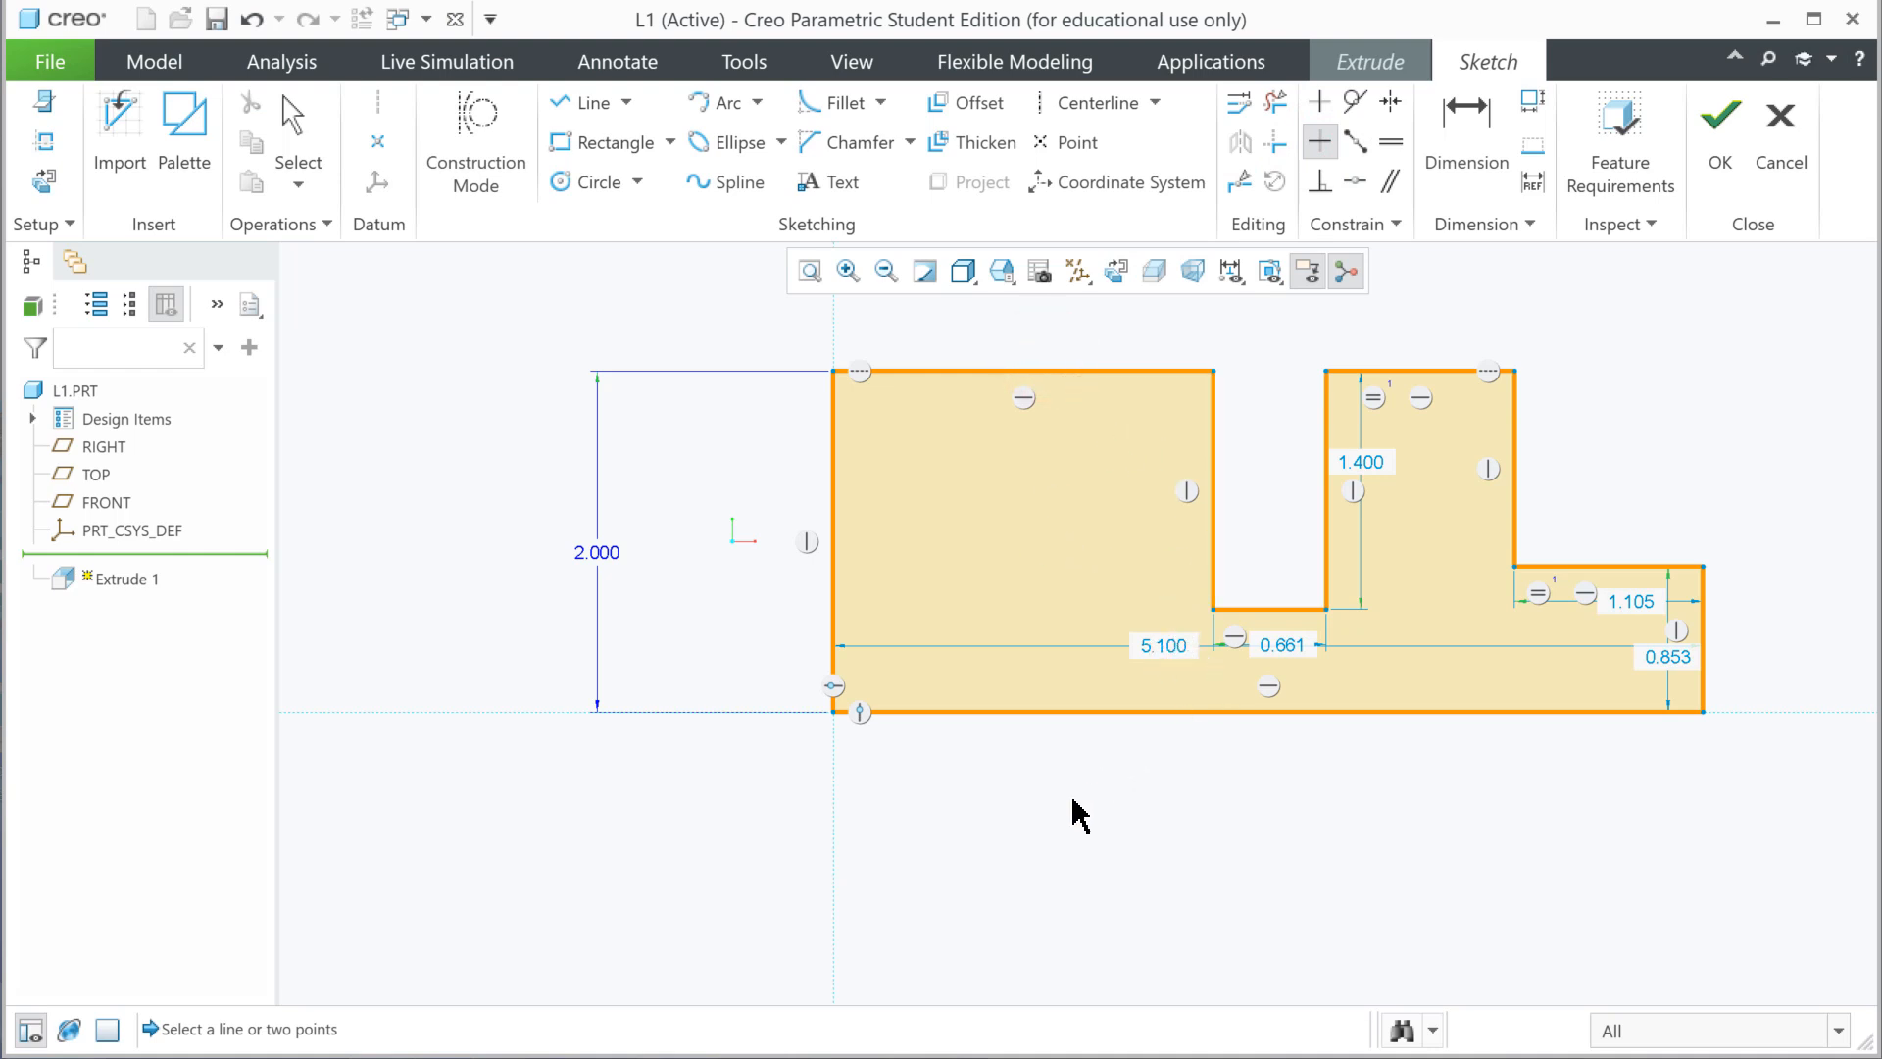
{"action": "left_click", "coordinate": [1075, 836]}
- Delete the equal-length constraint between the tab's upper edge and the right-hand step's edge
{"action": "left_click", "coordinate": [1375, 398]}
{"action": "middle_click", "coordinate": [1409, 493]}
{"action": "left_click", "coordinate": [1375, 397]}
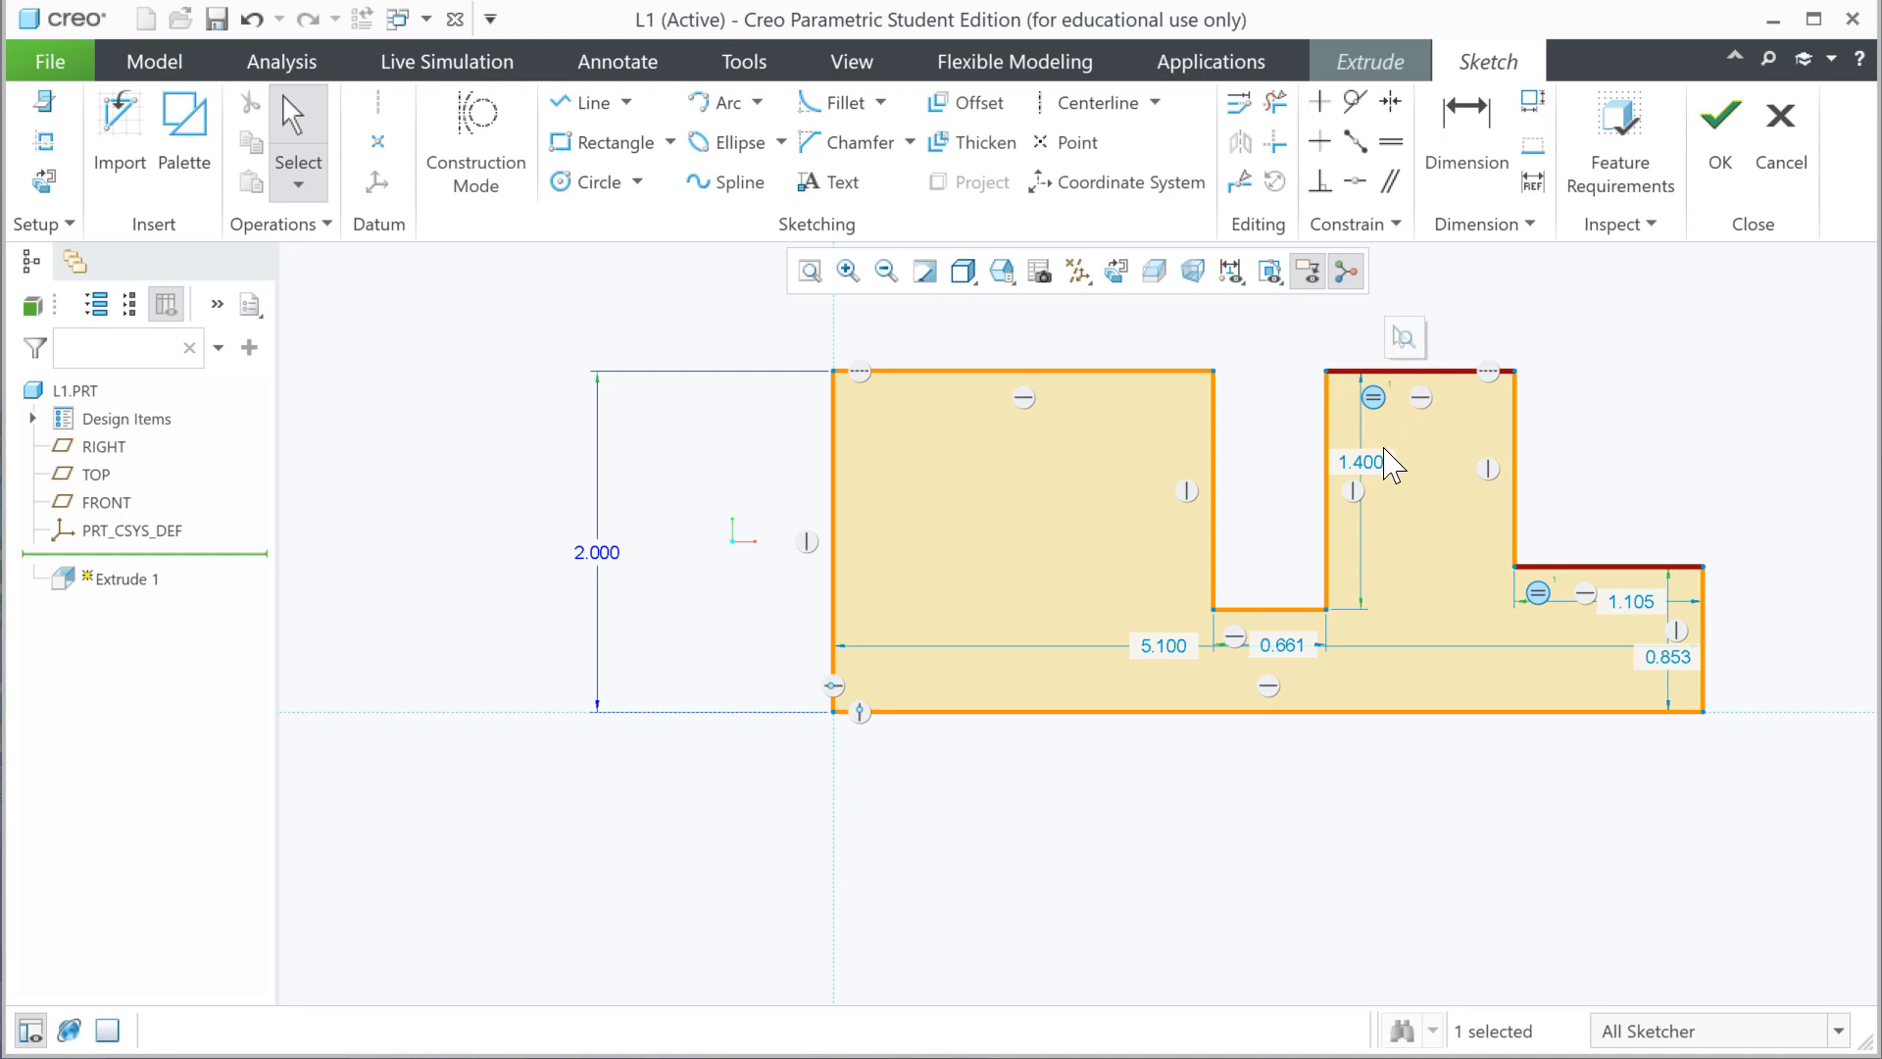
{"action": "key", "text": "Delete"}
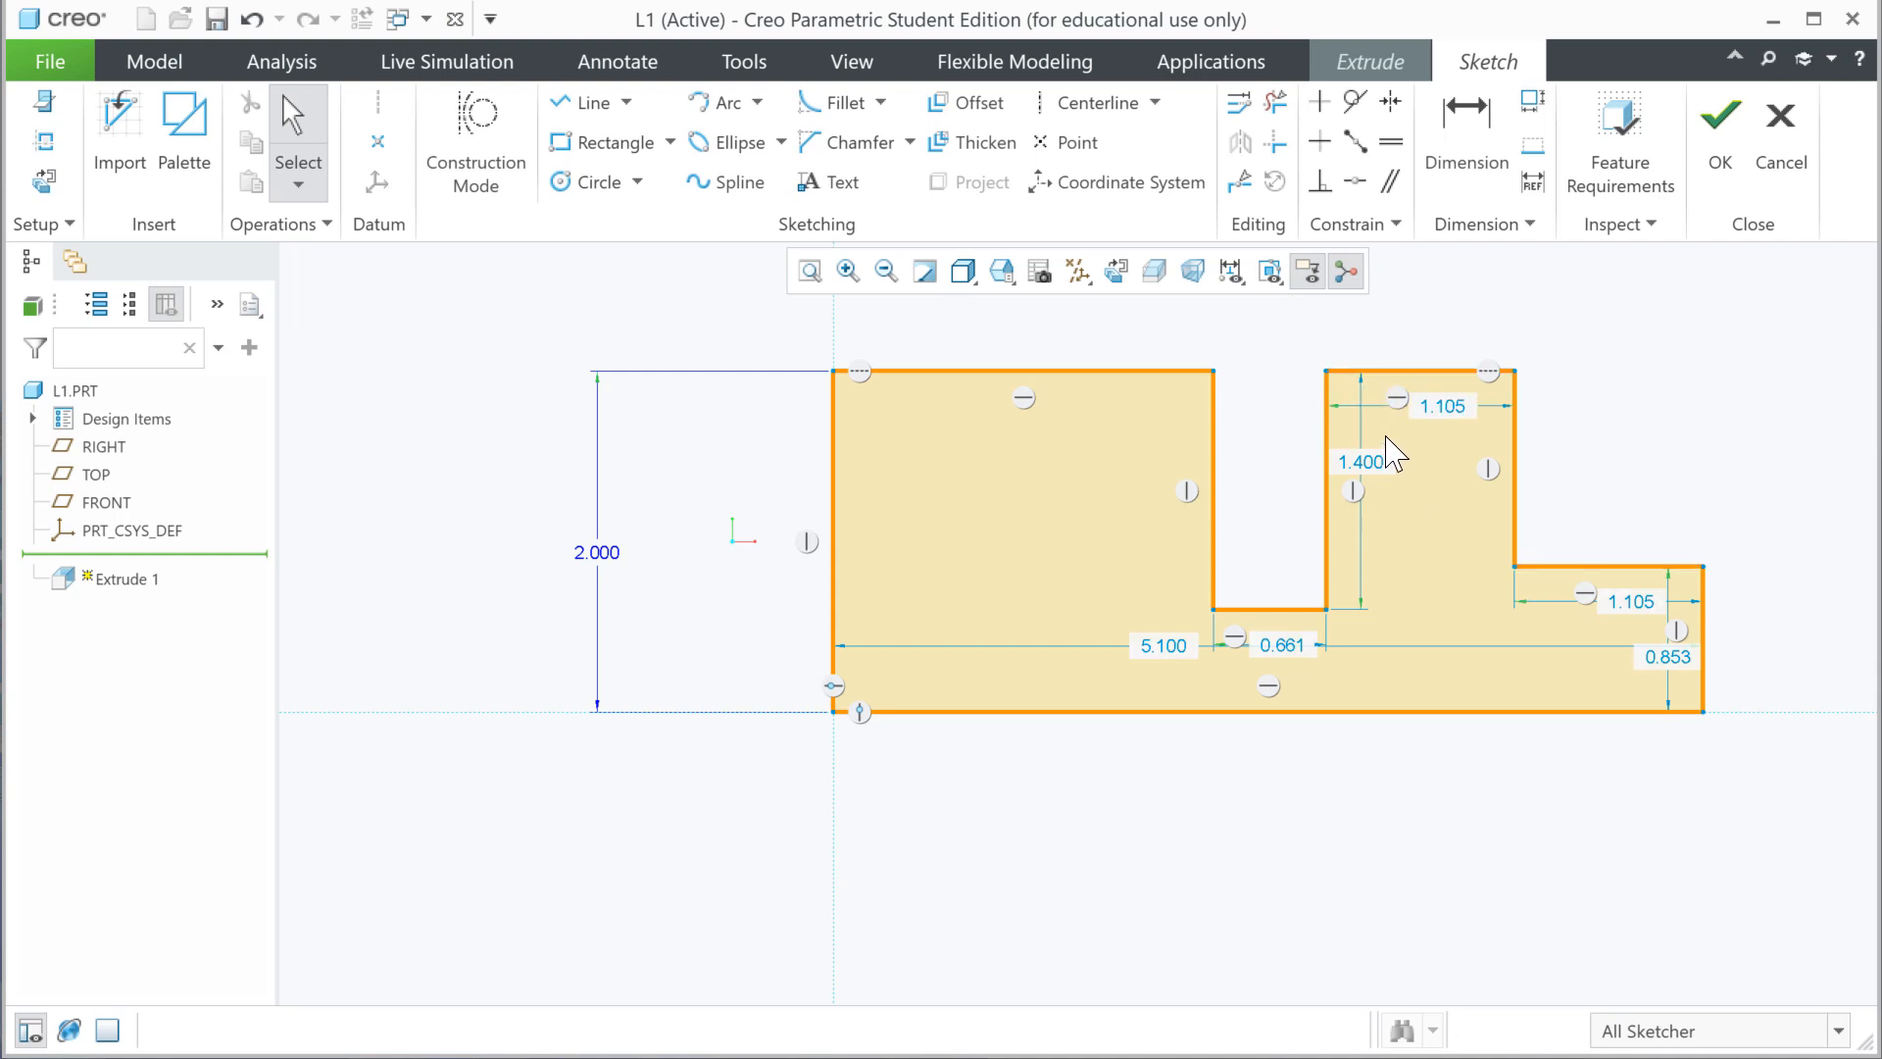
- Move the tab's width dimension above the profile and the slot's depth dimension into the slot opening
{"action": "left_click_drag", "start_coordinate": [1455, 416], "coordinate": [1446, 345]}
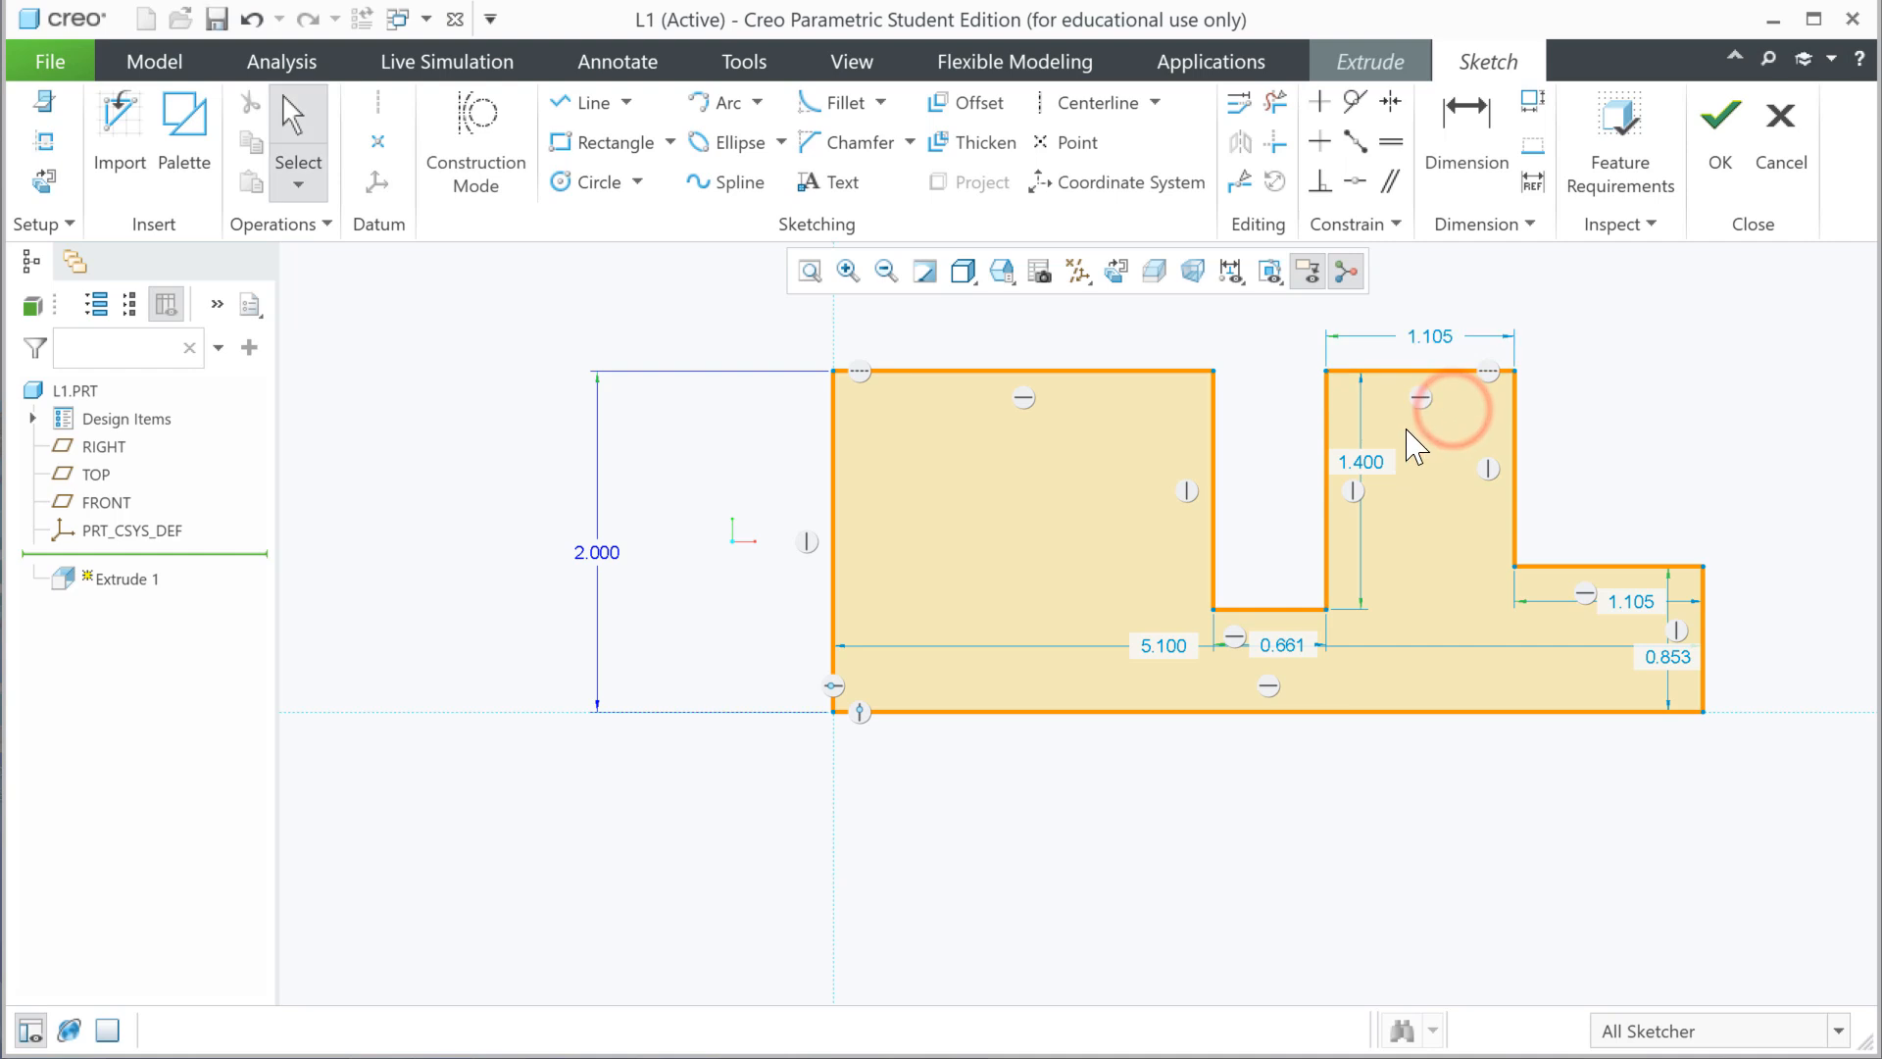
{"action": "left_click", "coordinate": [1362, 461]}
{"action": "left_click_drag", "start_coordinate": [1347, 469], "coordinate": [1280, 482]}
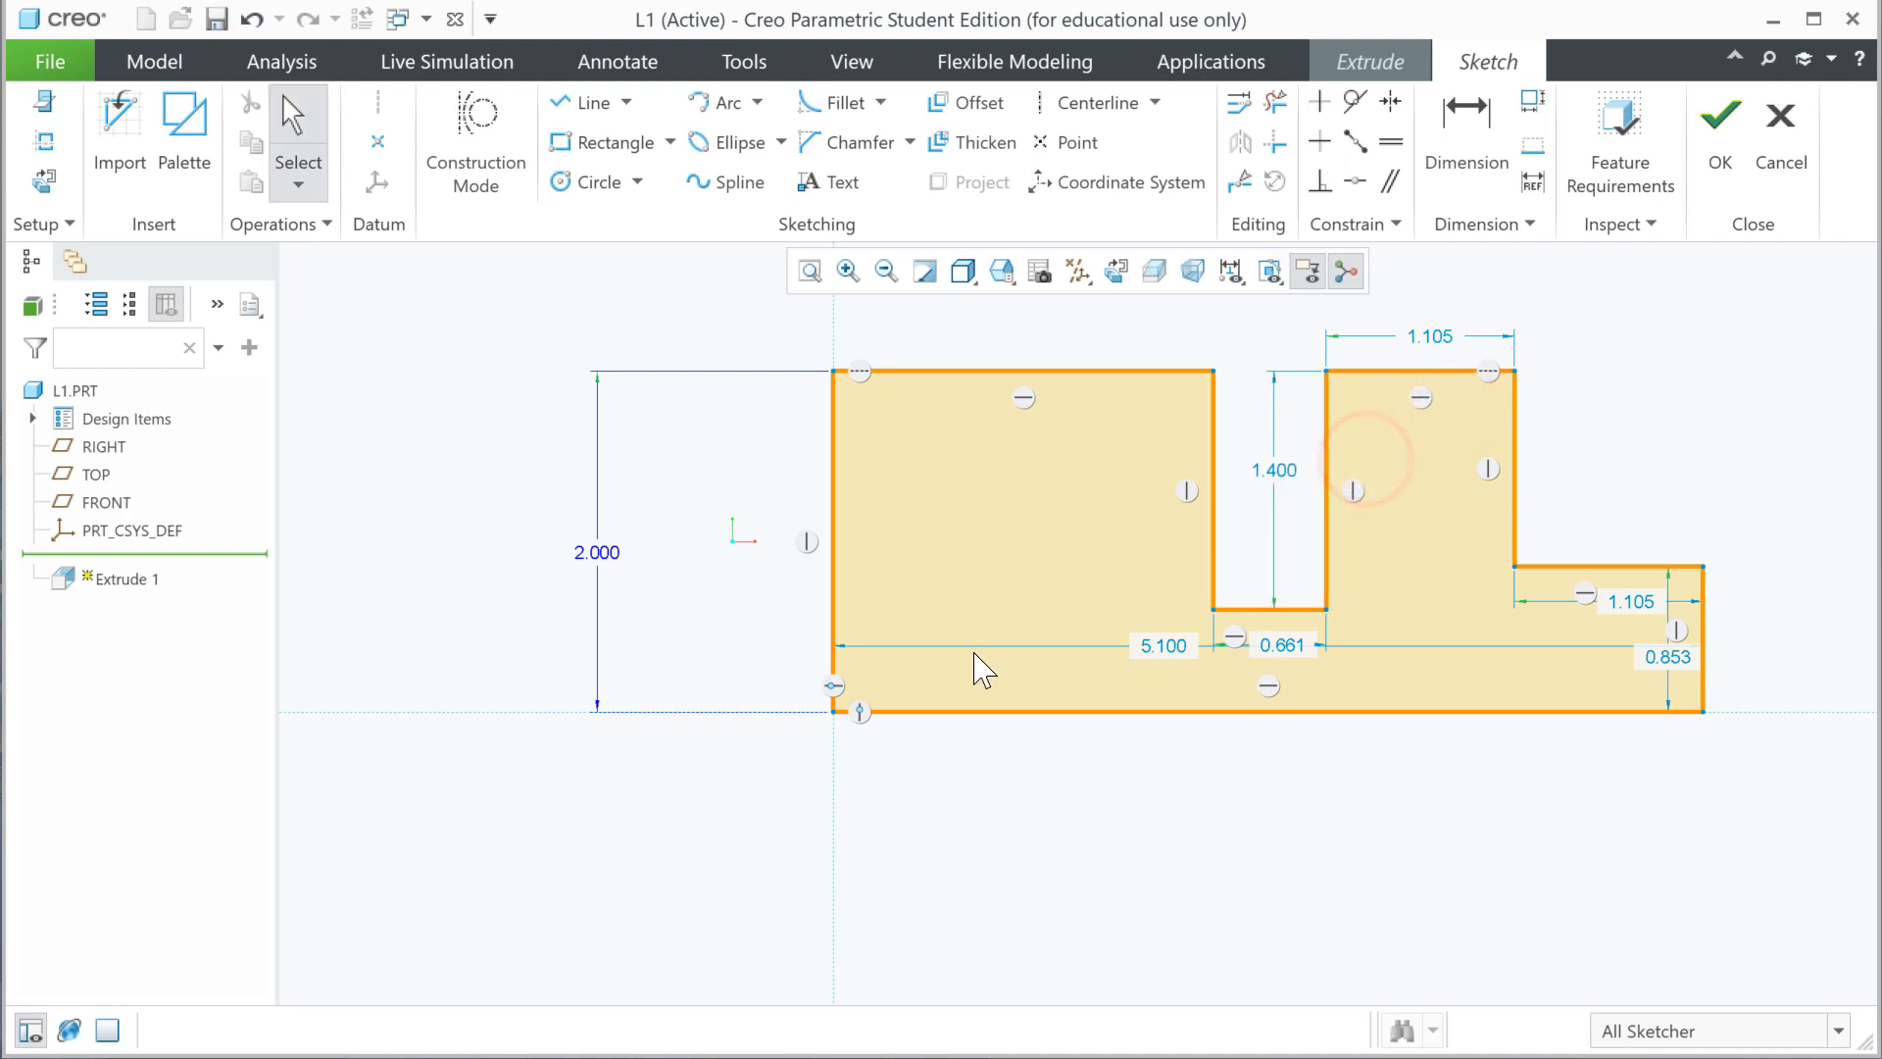
- Place the overall length dimension below the profile and set it to 5
{"action": "mouse_move", "coordinate": [1163, 657]}
{"action": "left_mouse_down"}
{"action": "mouse_move", "coordinate": [1163, 774]}
{"action": "mouse_move", "coordinate": [1303, 806]}
{"action": "left_mouse_up"}
{"action": "double_click", "coordinate": [1299, 796]}
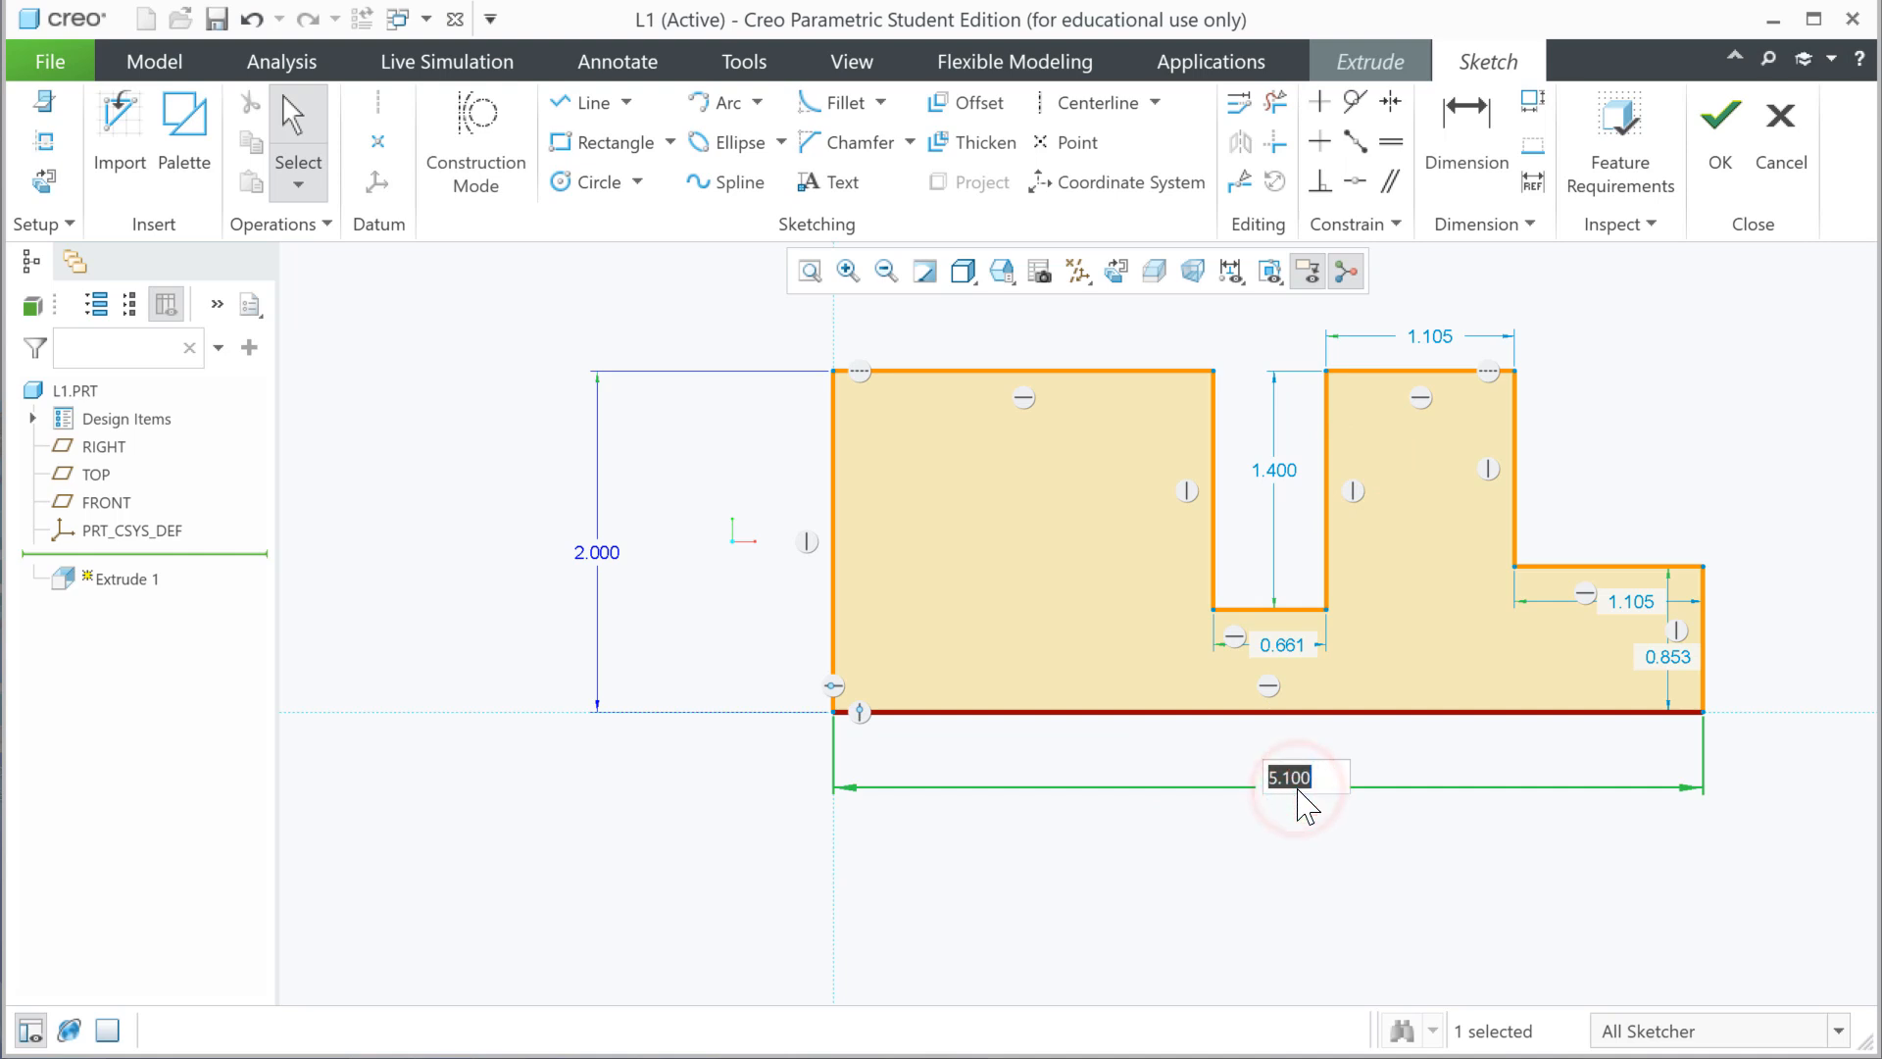
{"action": "type", "text": "5"}
{"action": "key", "text": "Return"}
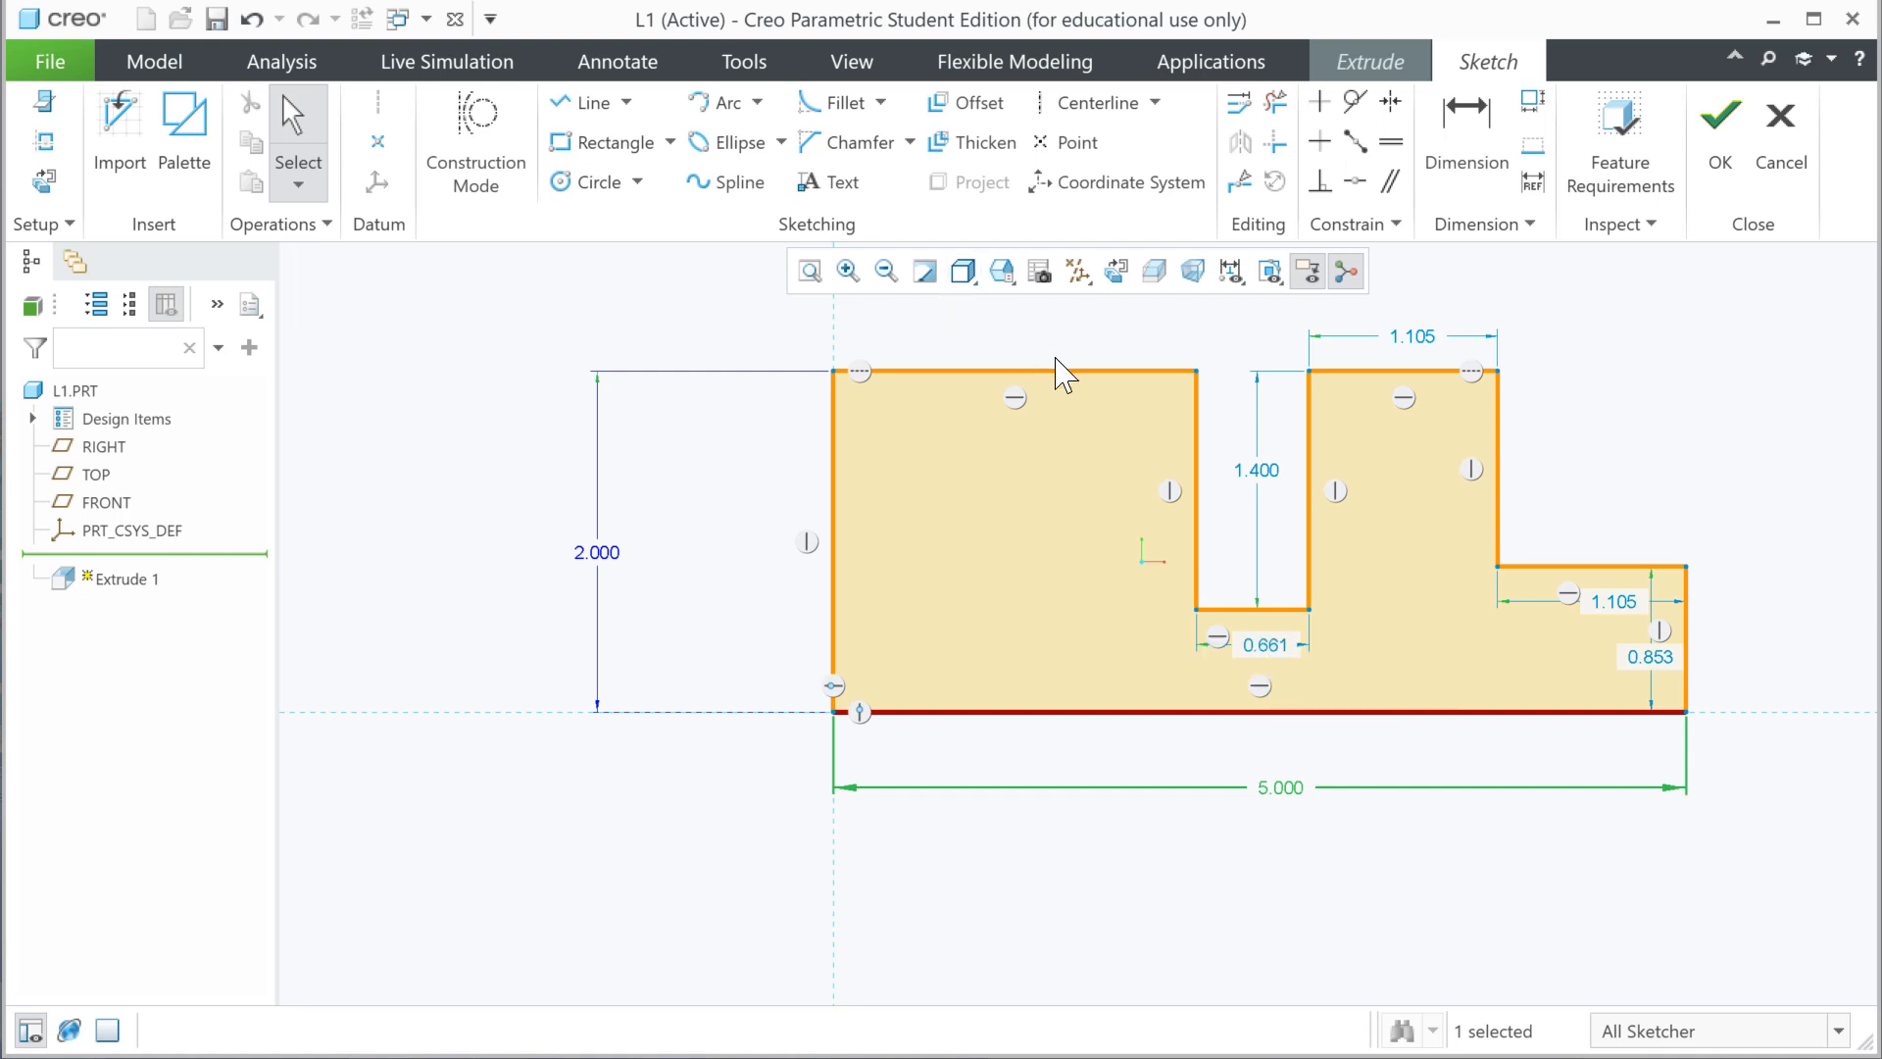
- Dimension the width of the left block's upper edge above the profile and set it to 1.75
{"action": "left_click", "coordinate": [1468, 125]}
{"action": "left_click", "coordinate": [967, 371]}
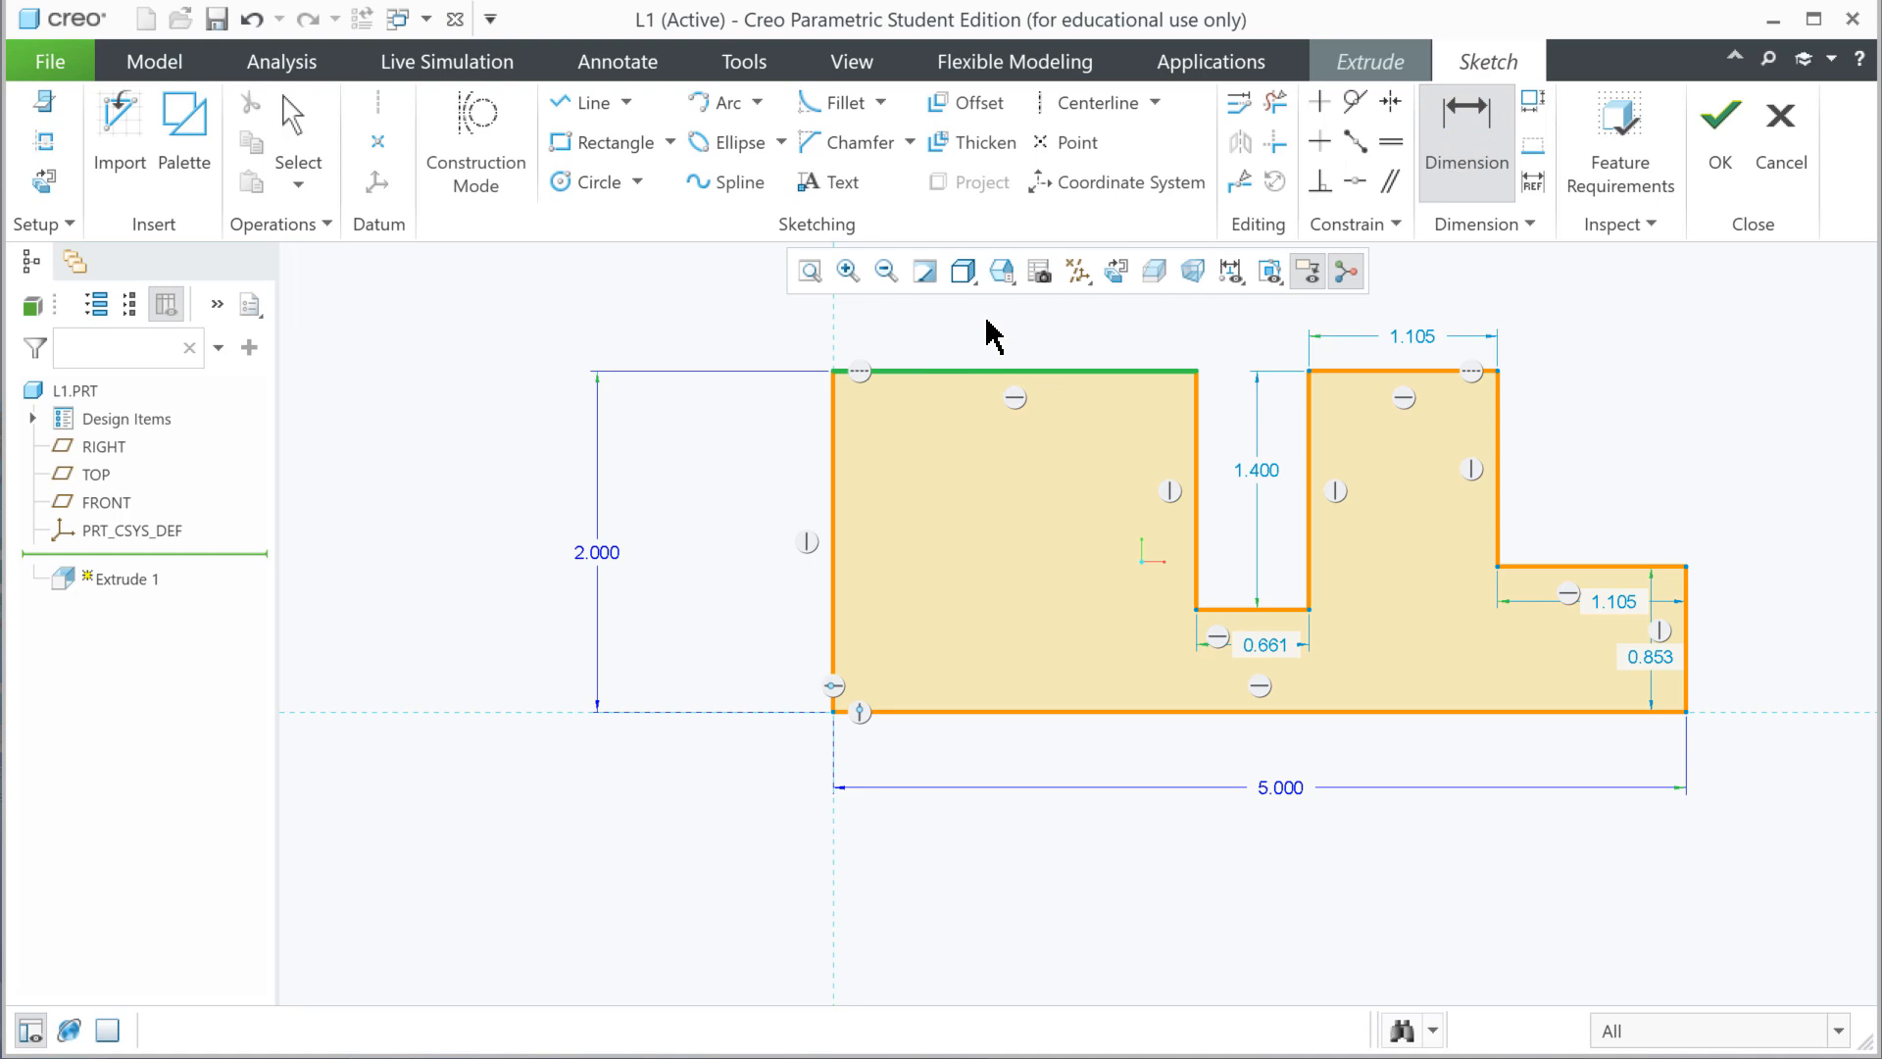
{"action": "middle_click", "coordinate": [991, 322]}
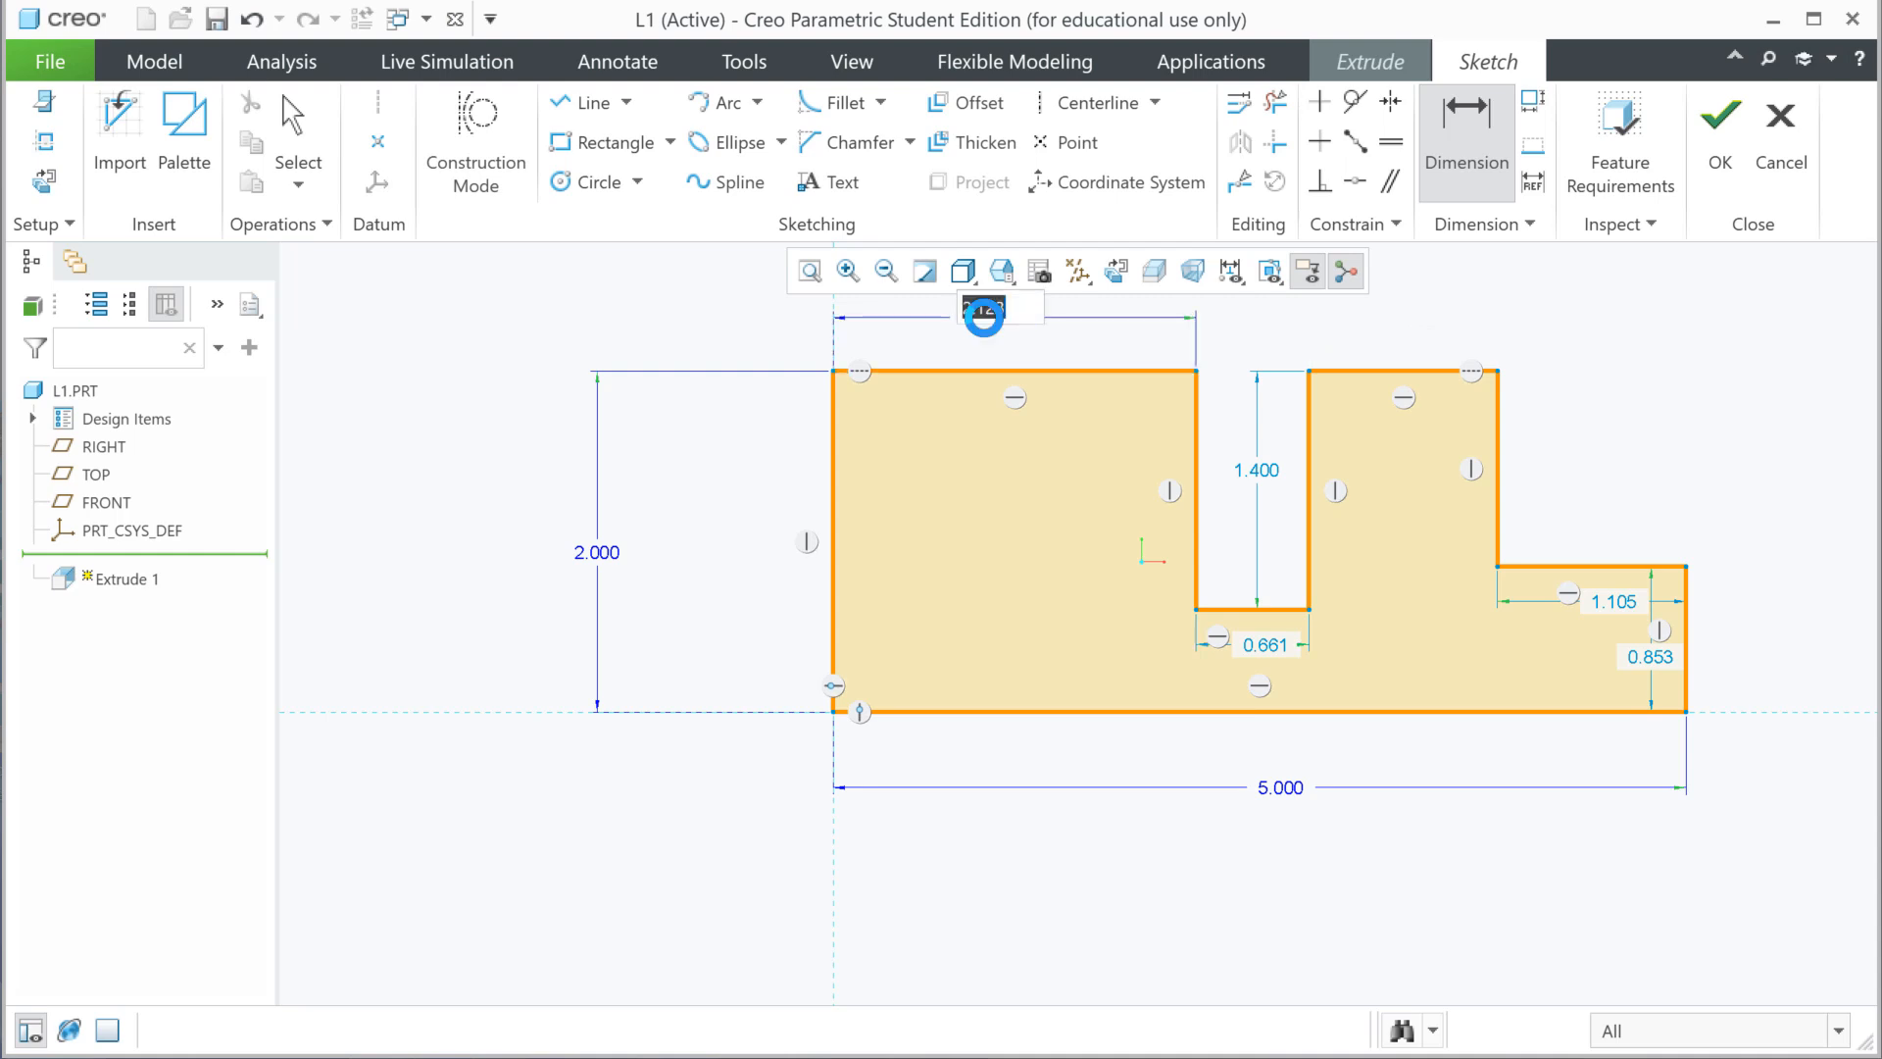
{"action": "type", "text": "2"}
{"action": "key", "text": "Return"}
{"action": "double_click", "coordinate": [987, 320]}
{"action": "type", "text": "1"}
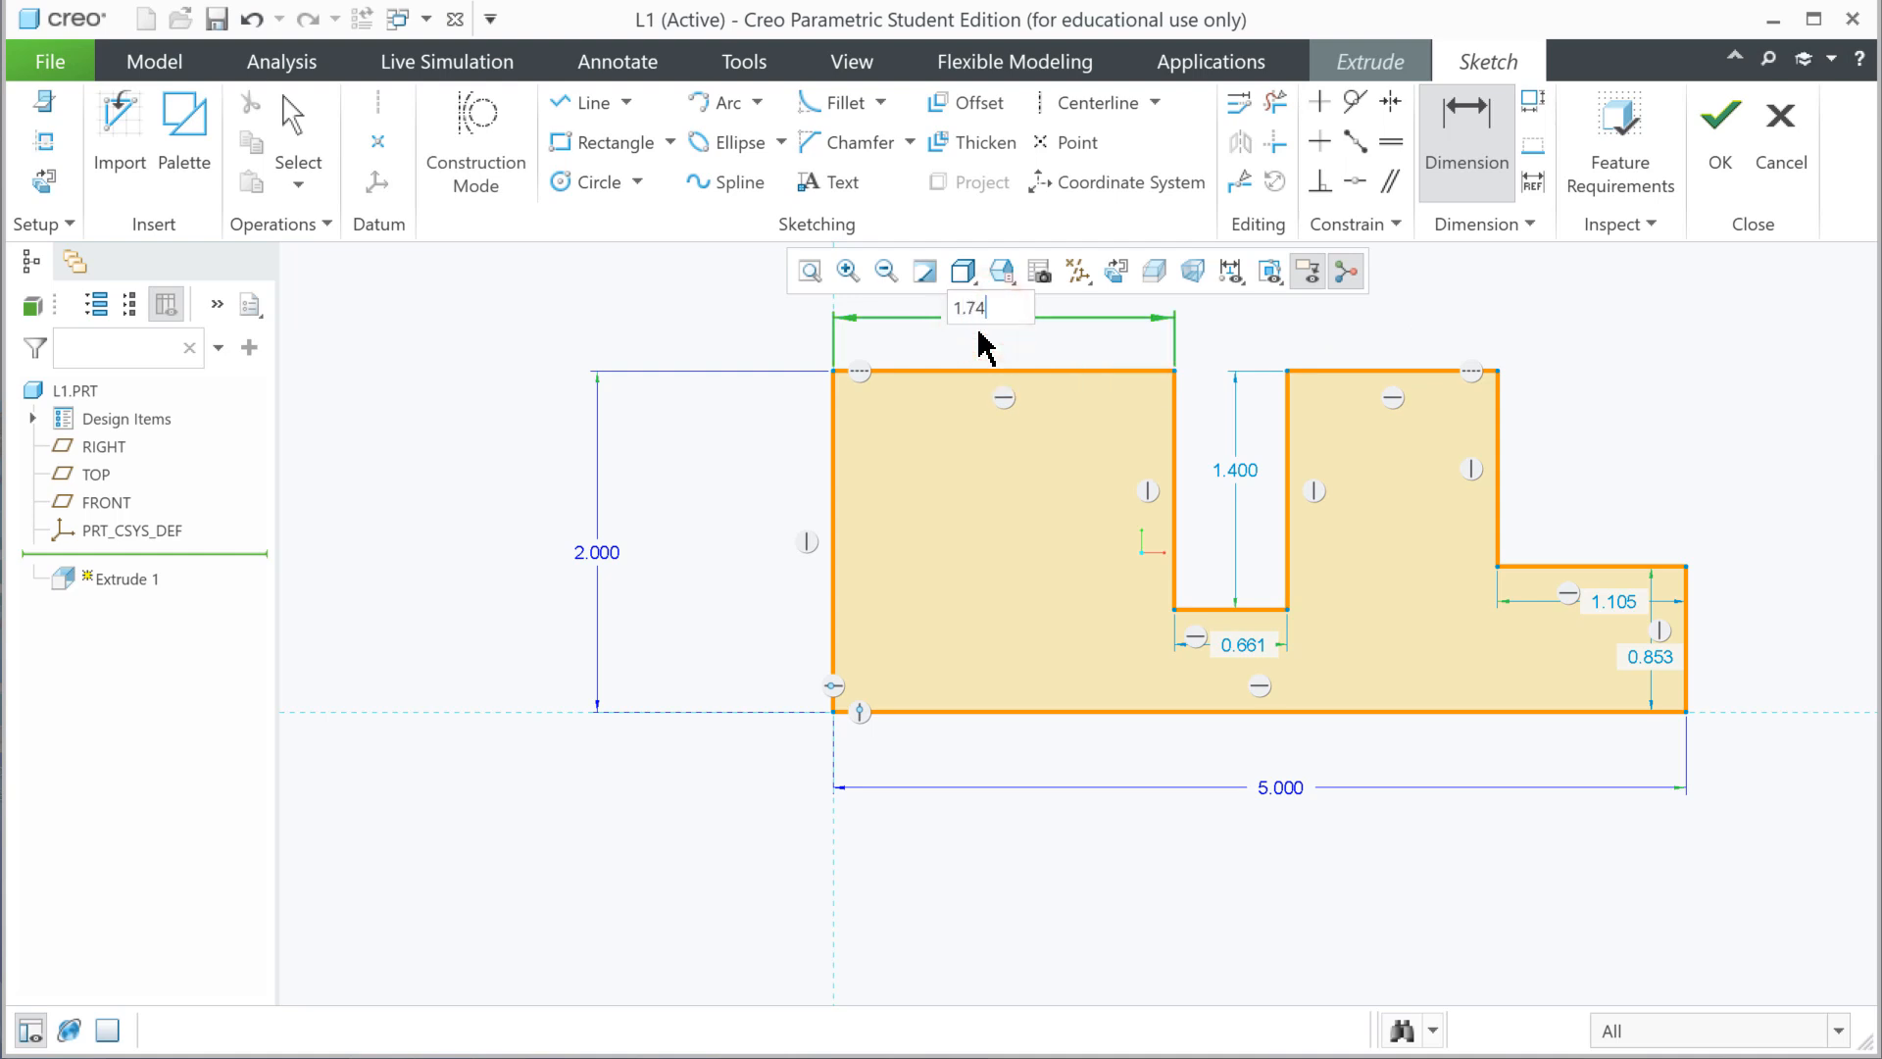
{"action": "type", "text": ".75"}
{"action": "key", "text": "Return"}
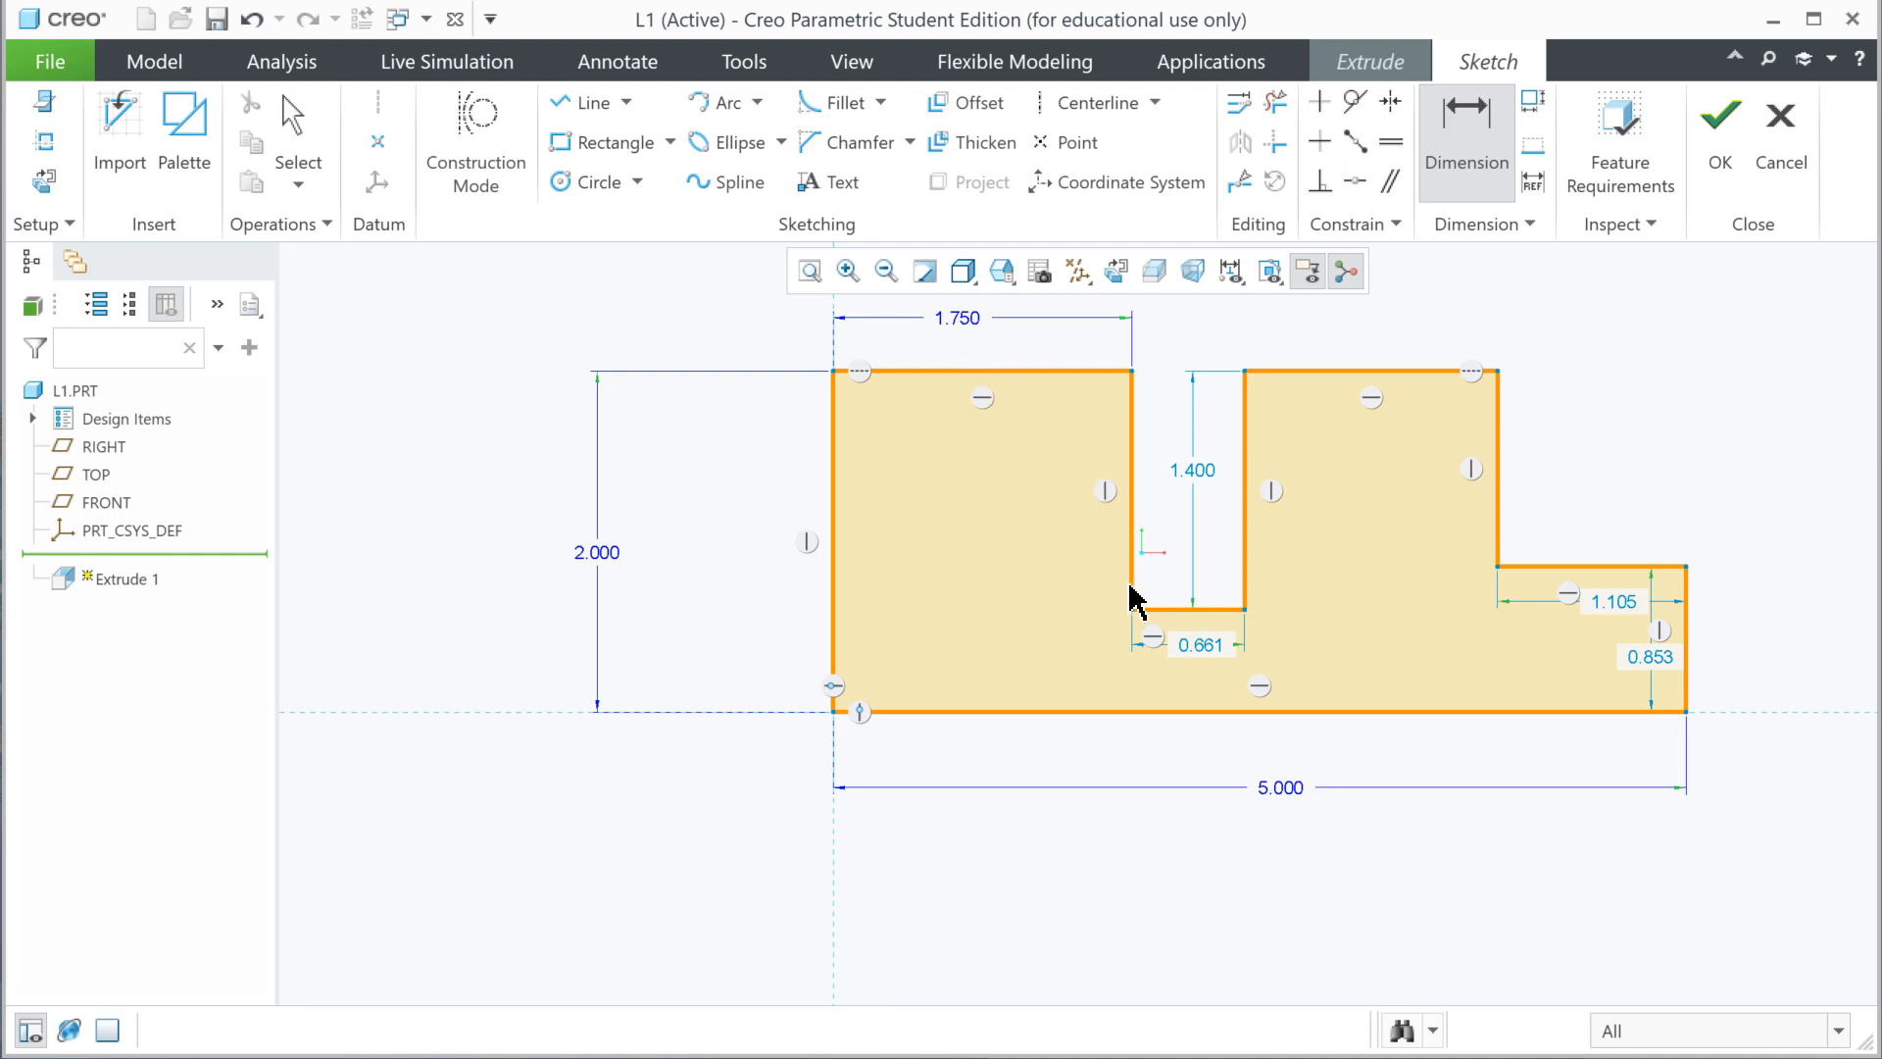
- Set the slot's width to 1.75
{"action": "double_click", "coordinate": [1202, 649]}
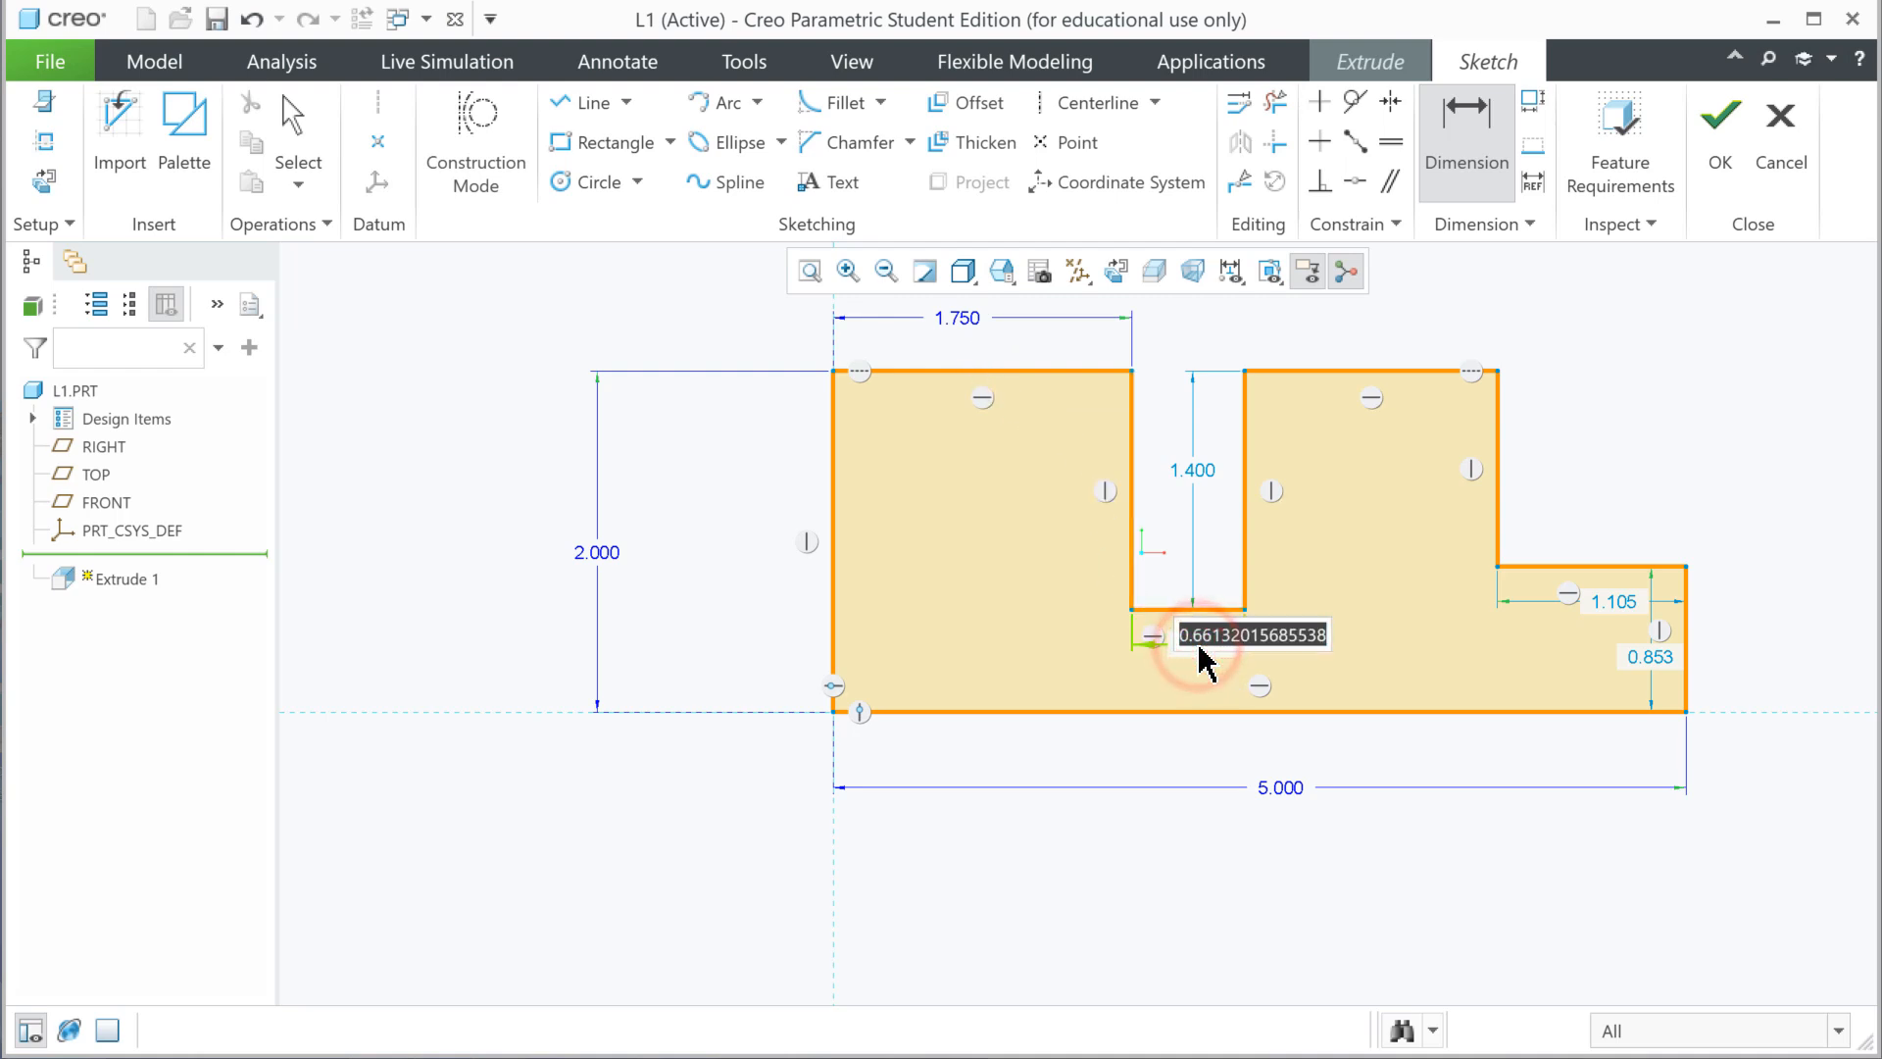
{"action": "type", "text": "1.75"}
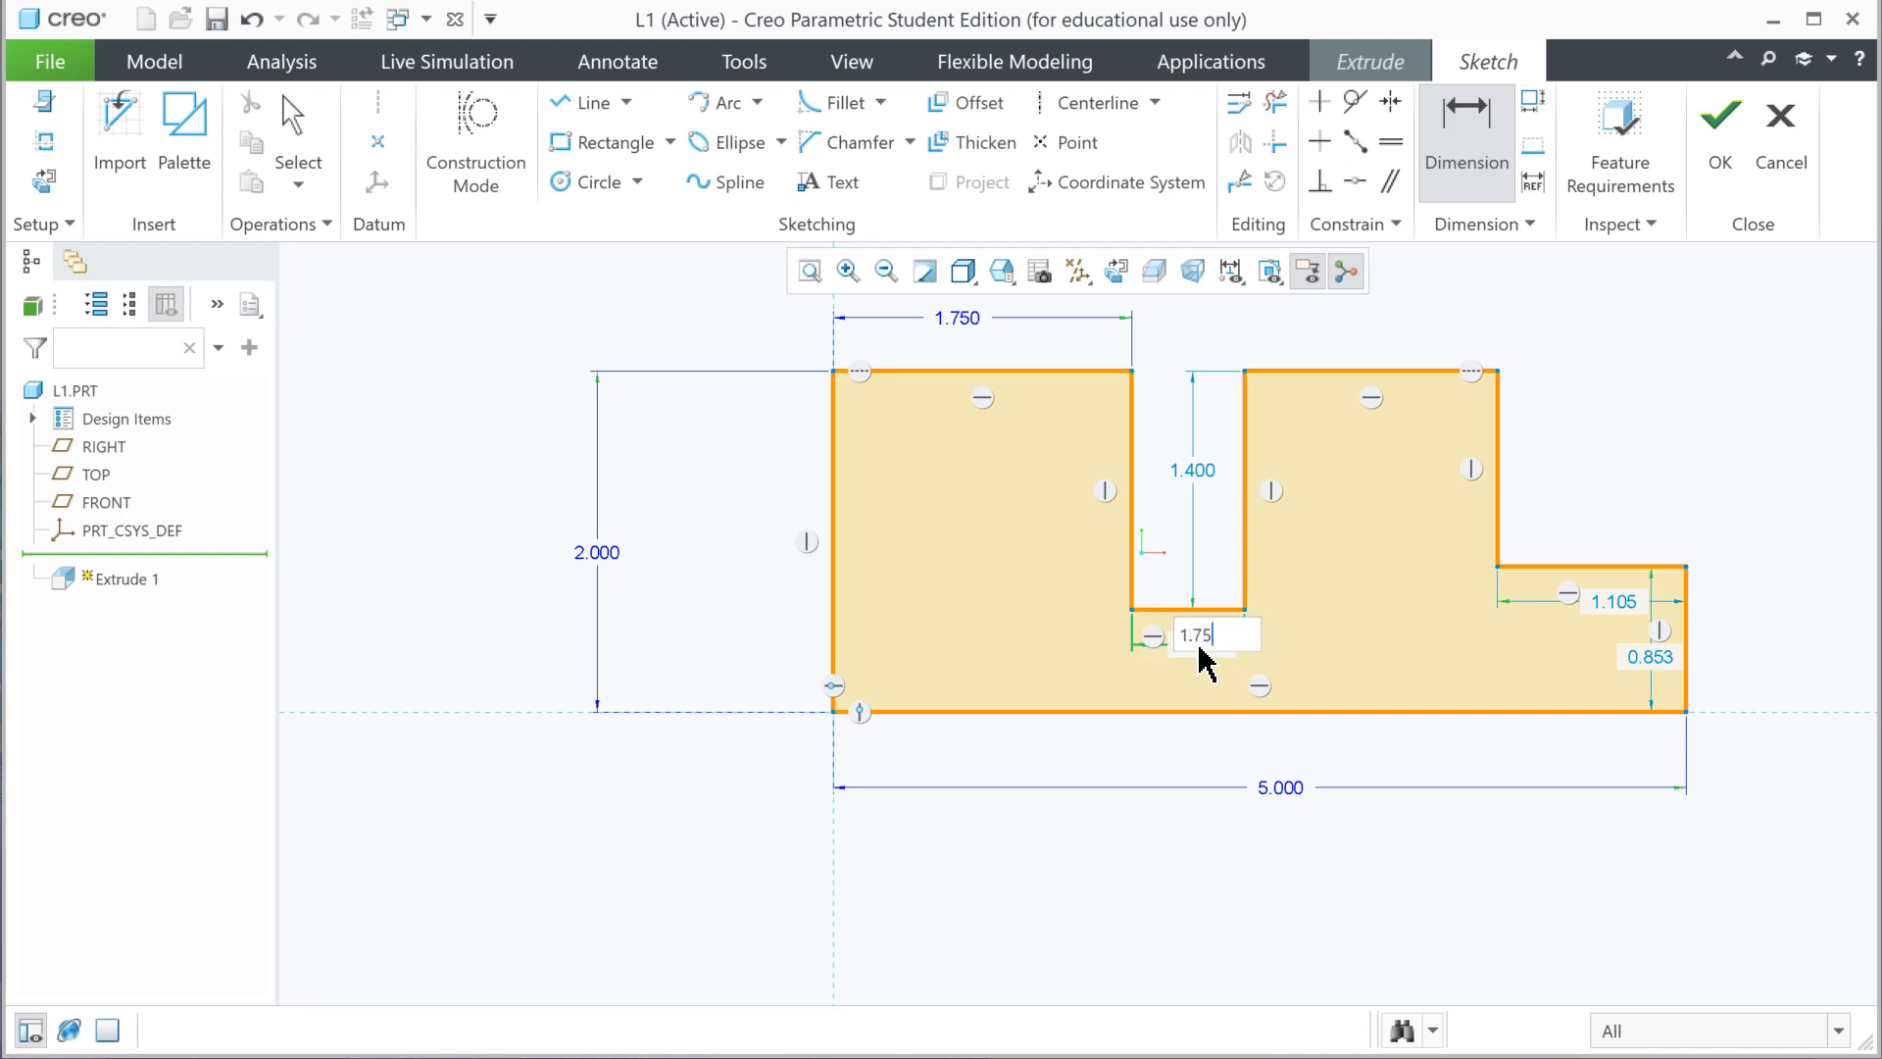
{"action": "key", "text": "Return"}
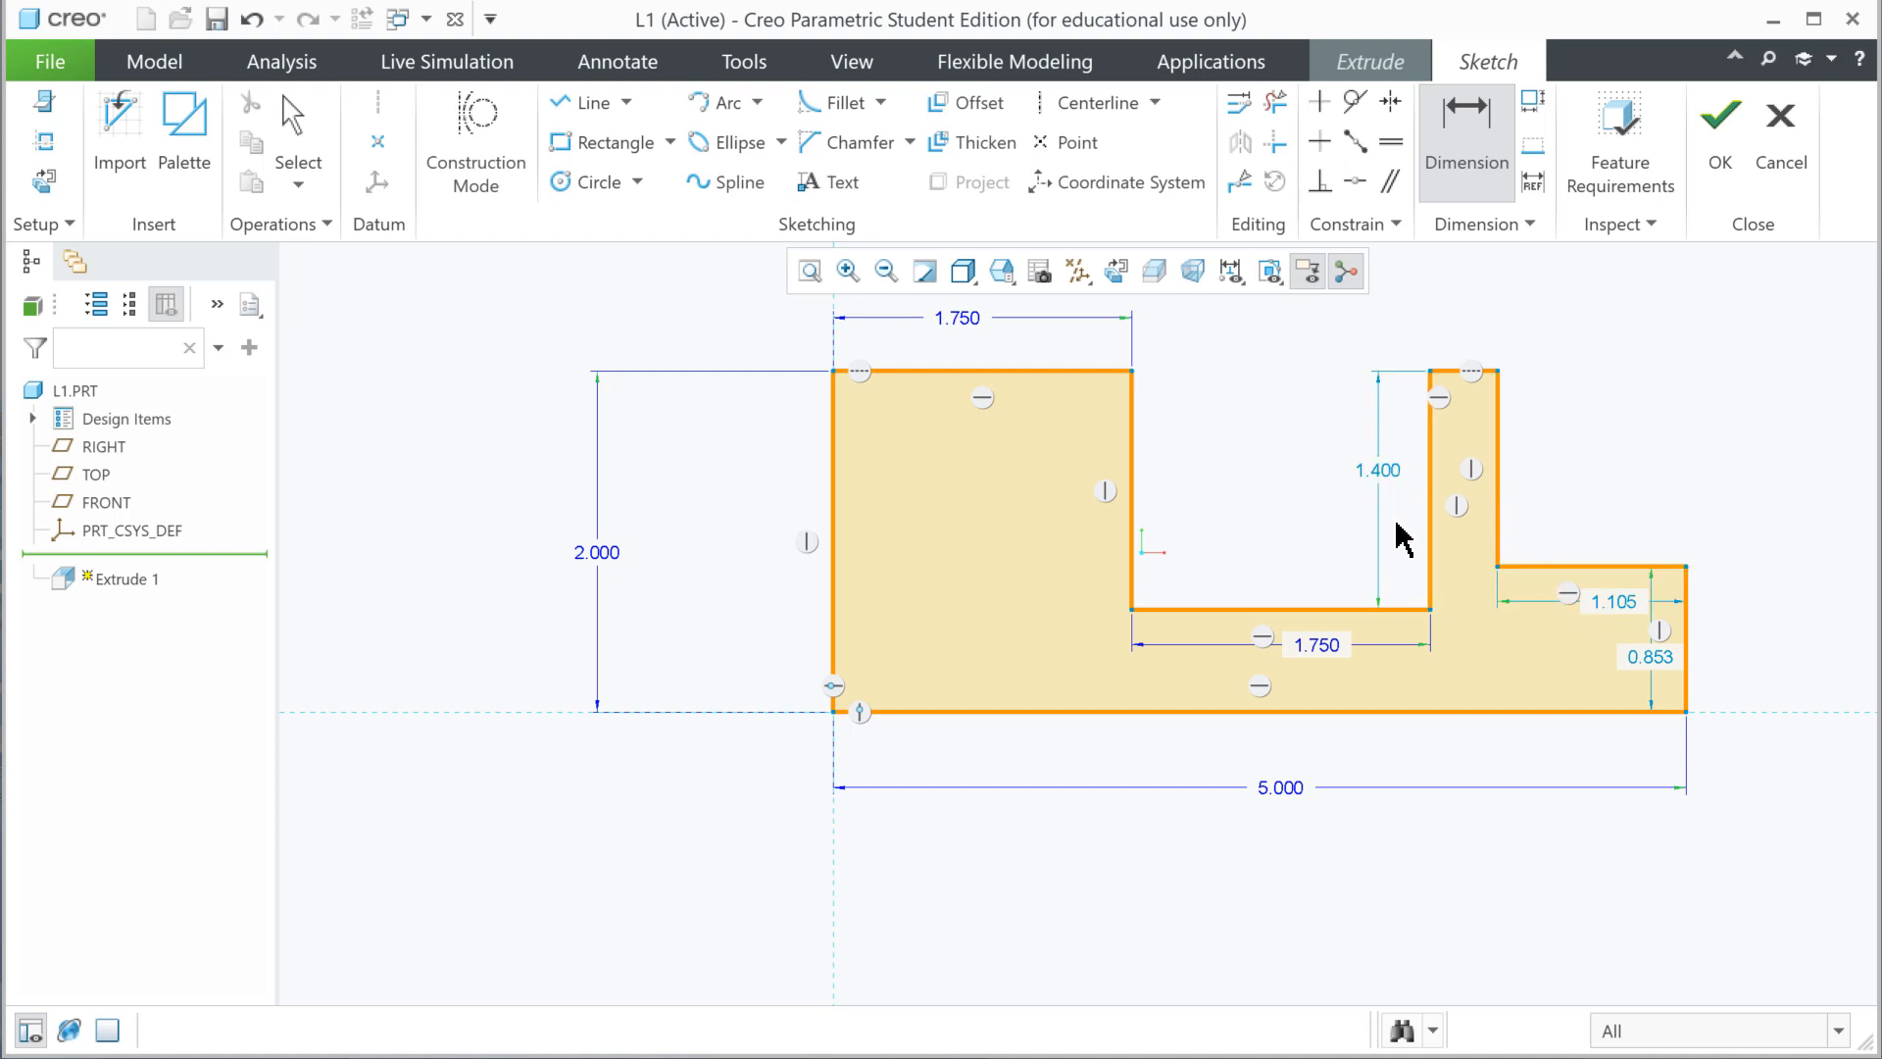
- Move the slot's width dimension above the profile and set it to 1.25
{"action": "left_click", "coordinate": [1320, 644]}
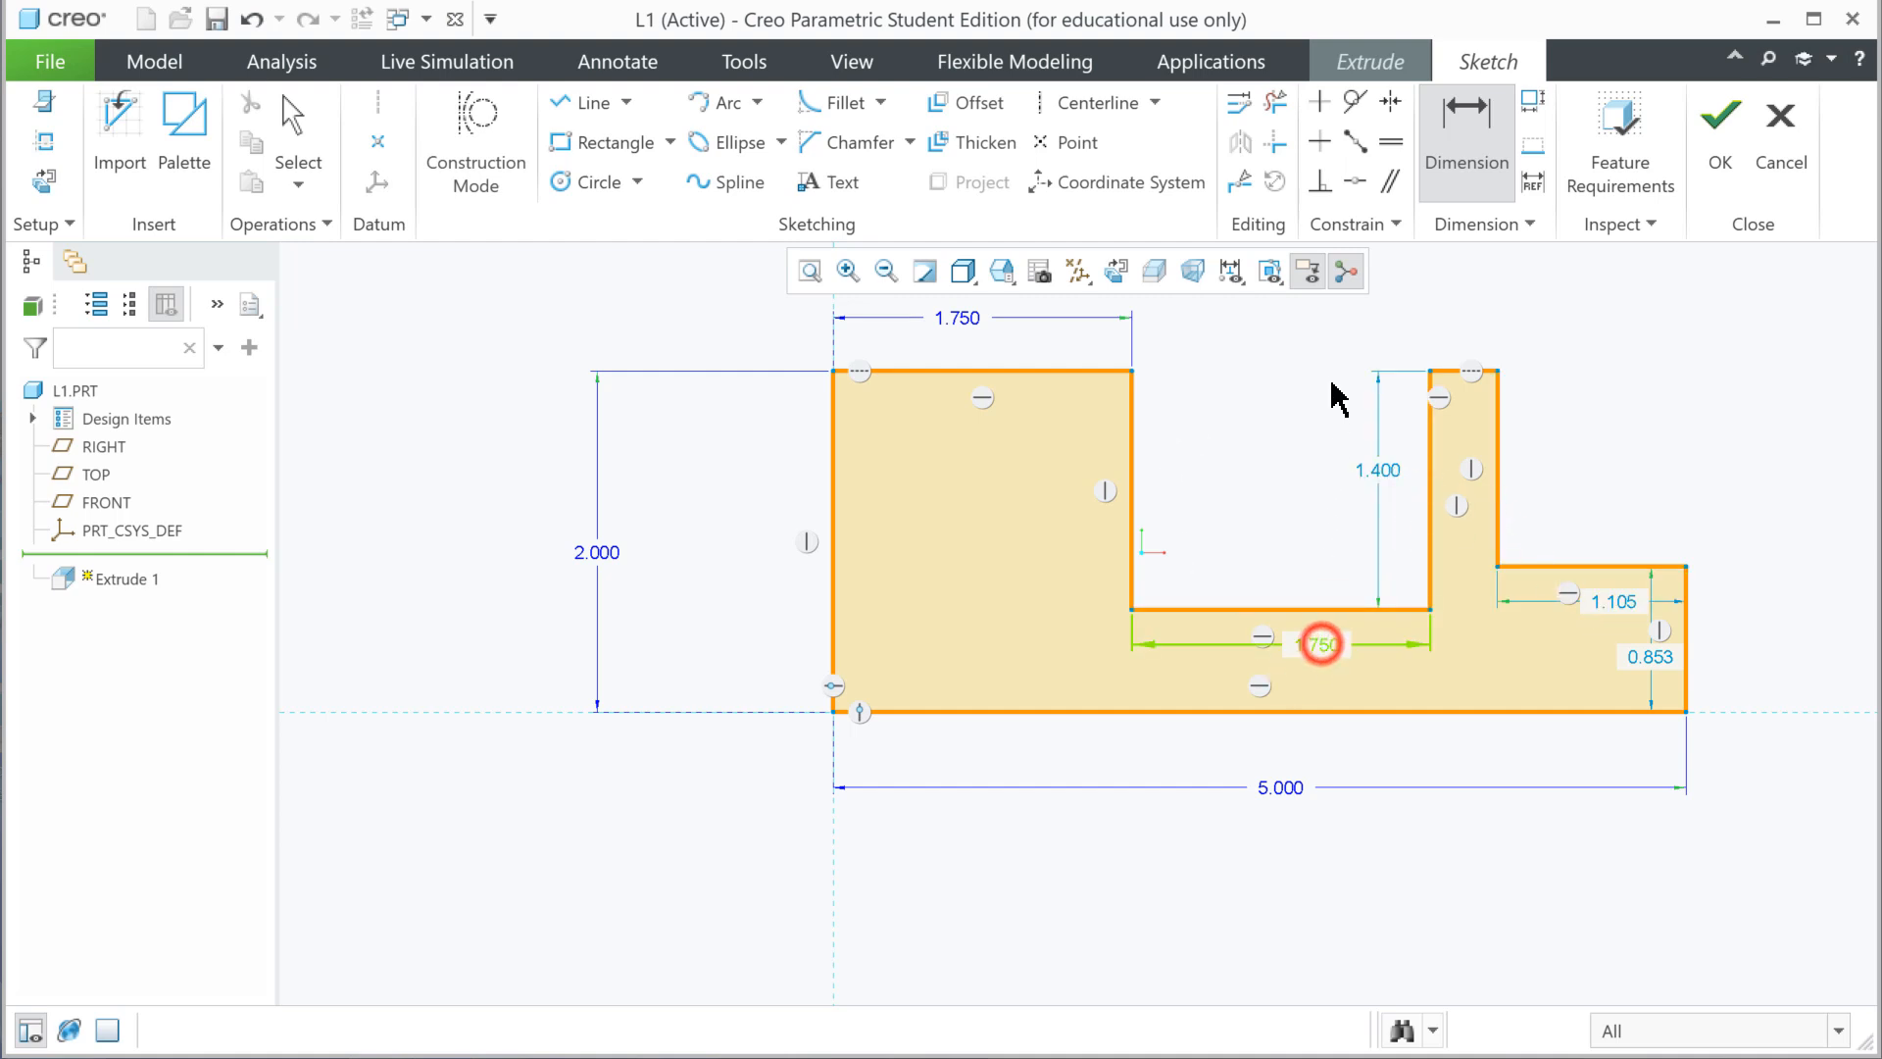
{"action": "left_click", "coordinate": [1275, 485]}
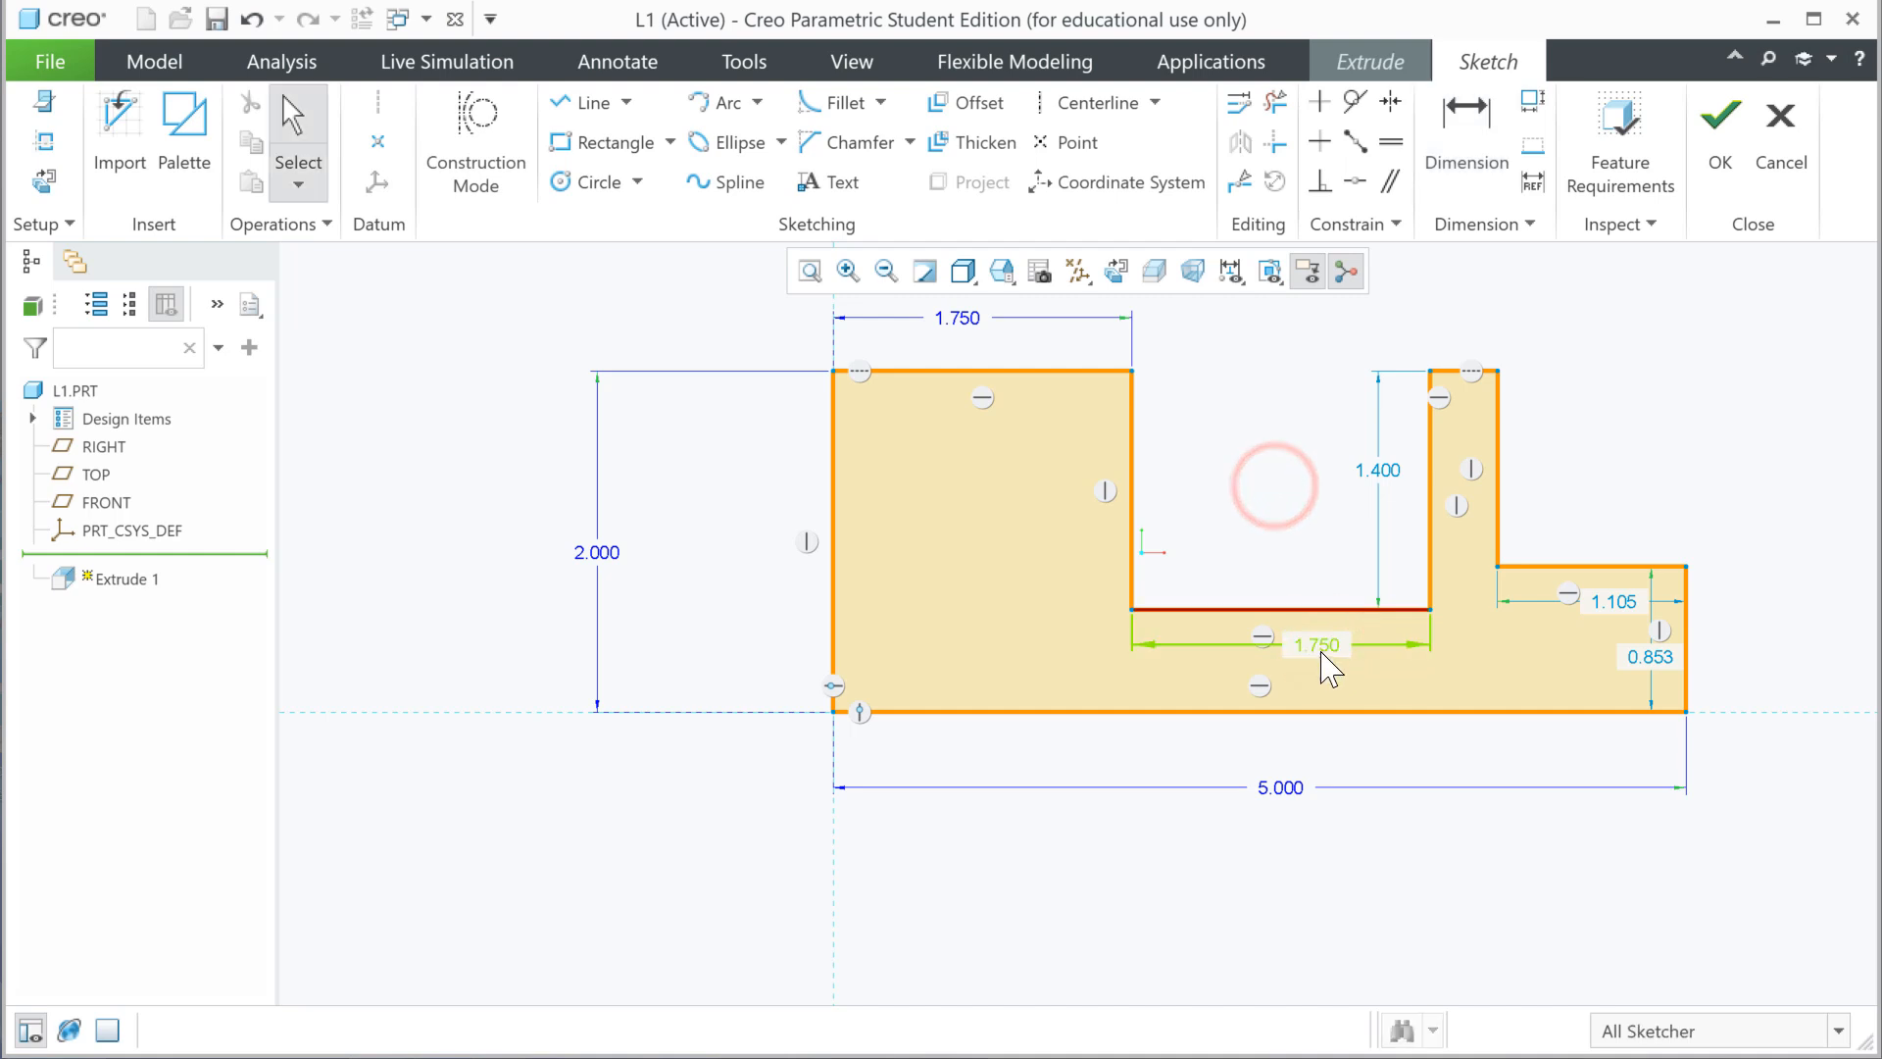
{"action": "left_click_drag", "start_coordinate": [1317, 644], "coordinate": [1296, 316]}
{"action": "type", "text": "1.25"}
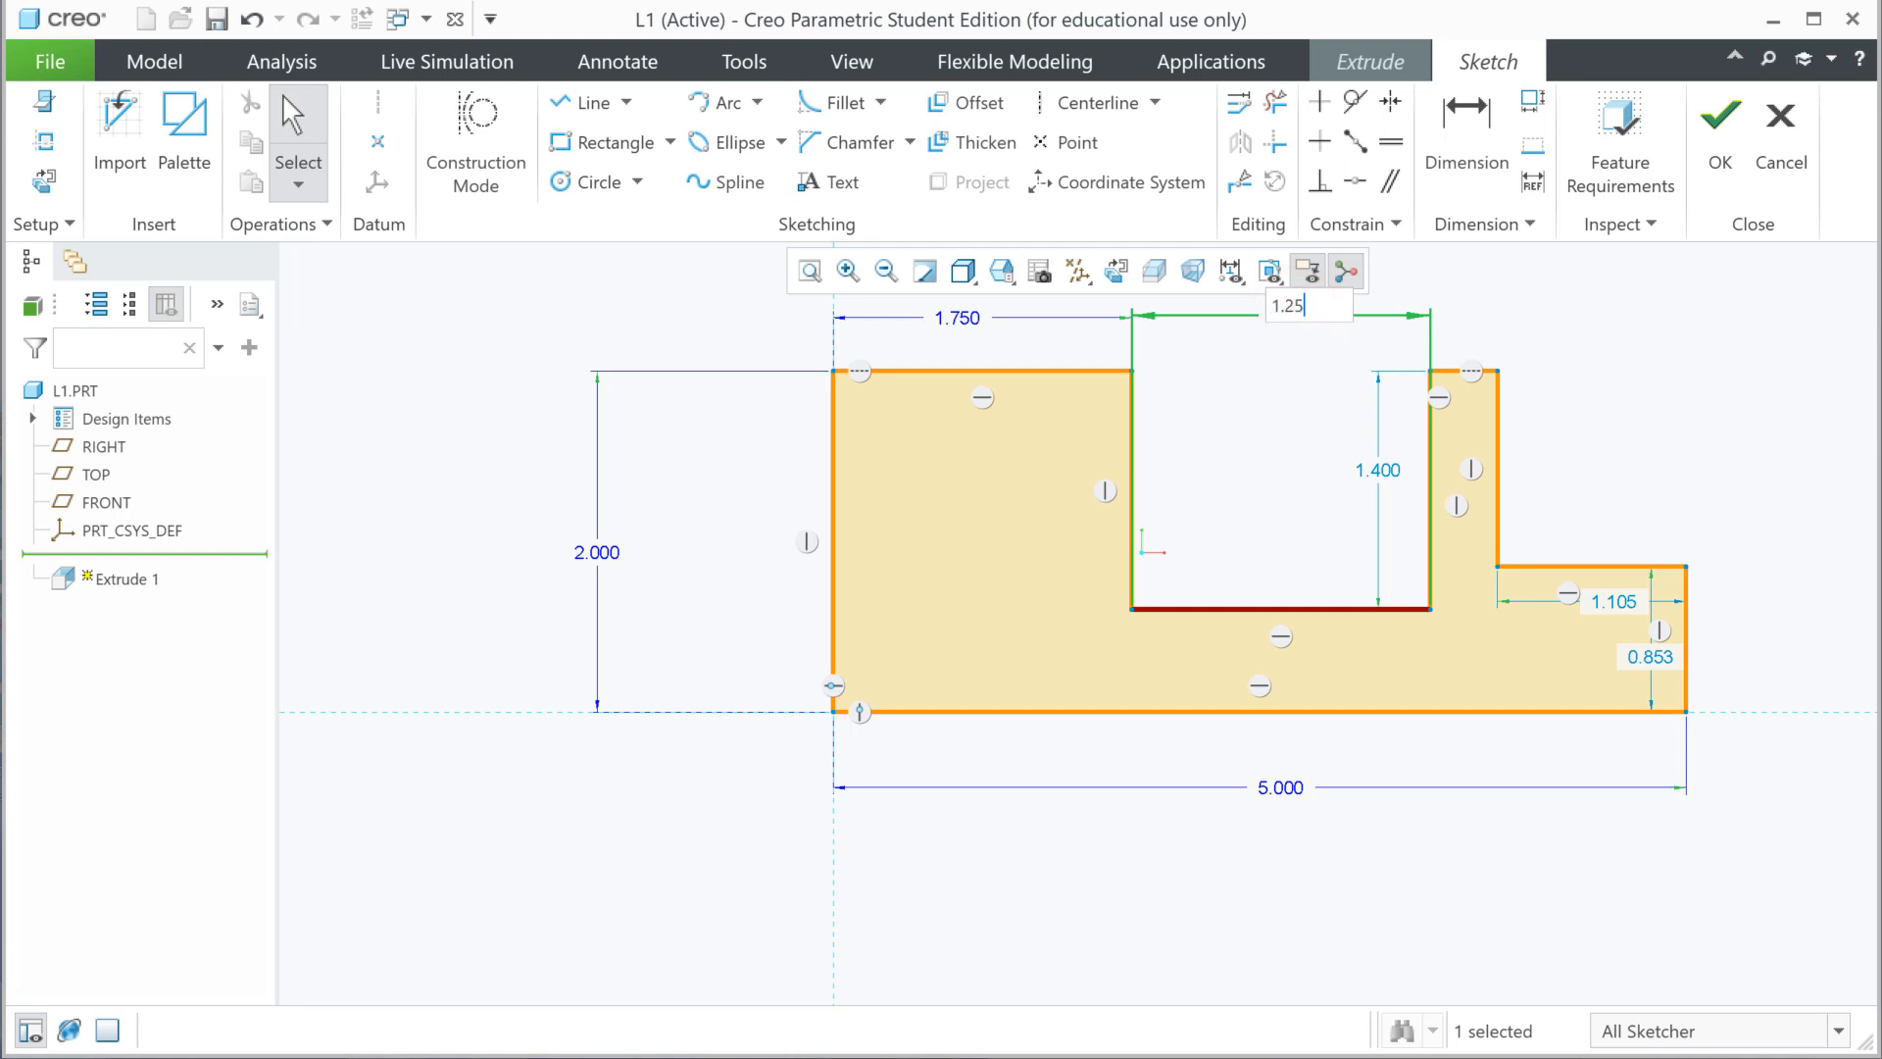
{"action": "key", "text": "Return"}
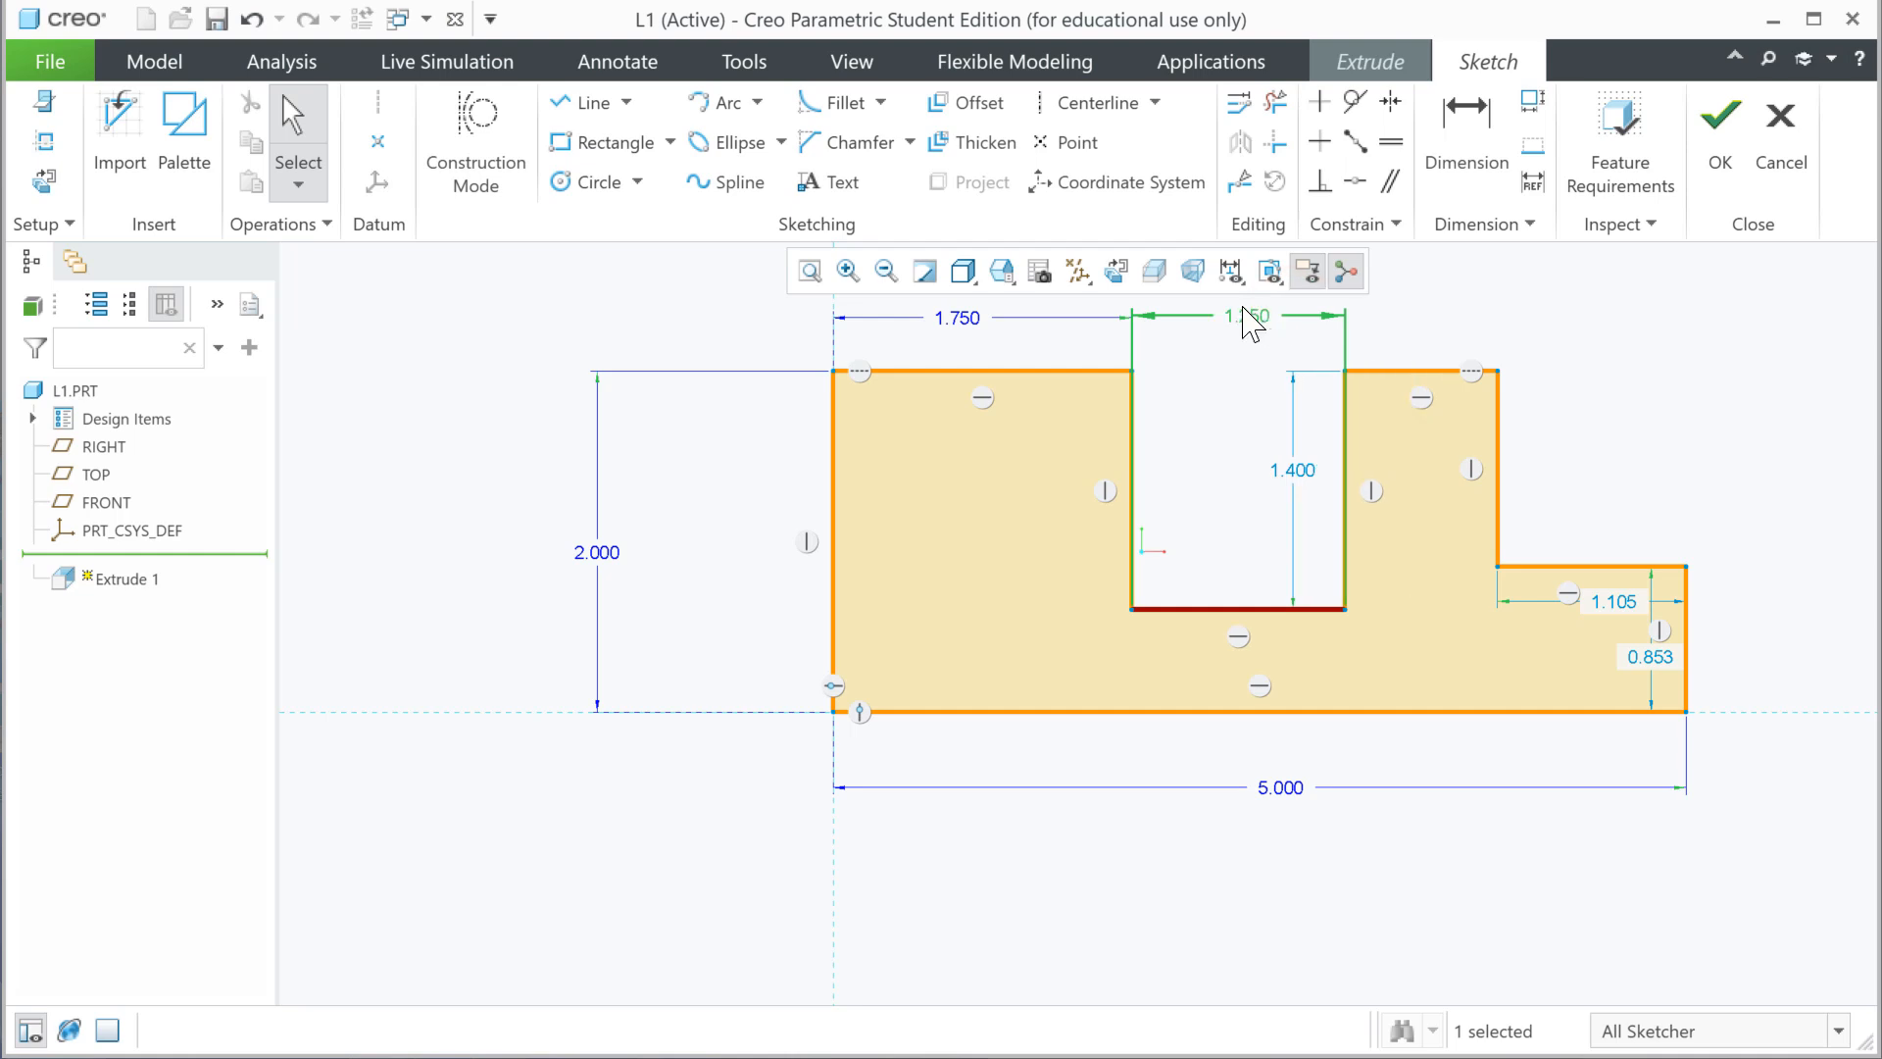
{"action": "left_click", "coordinate": [1205, 408]}
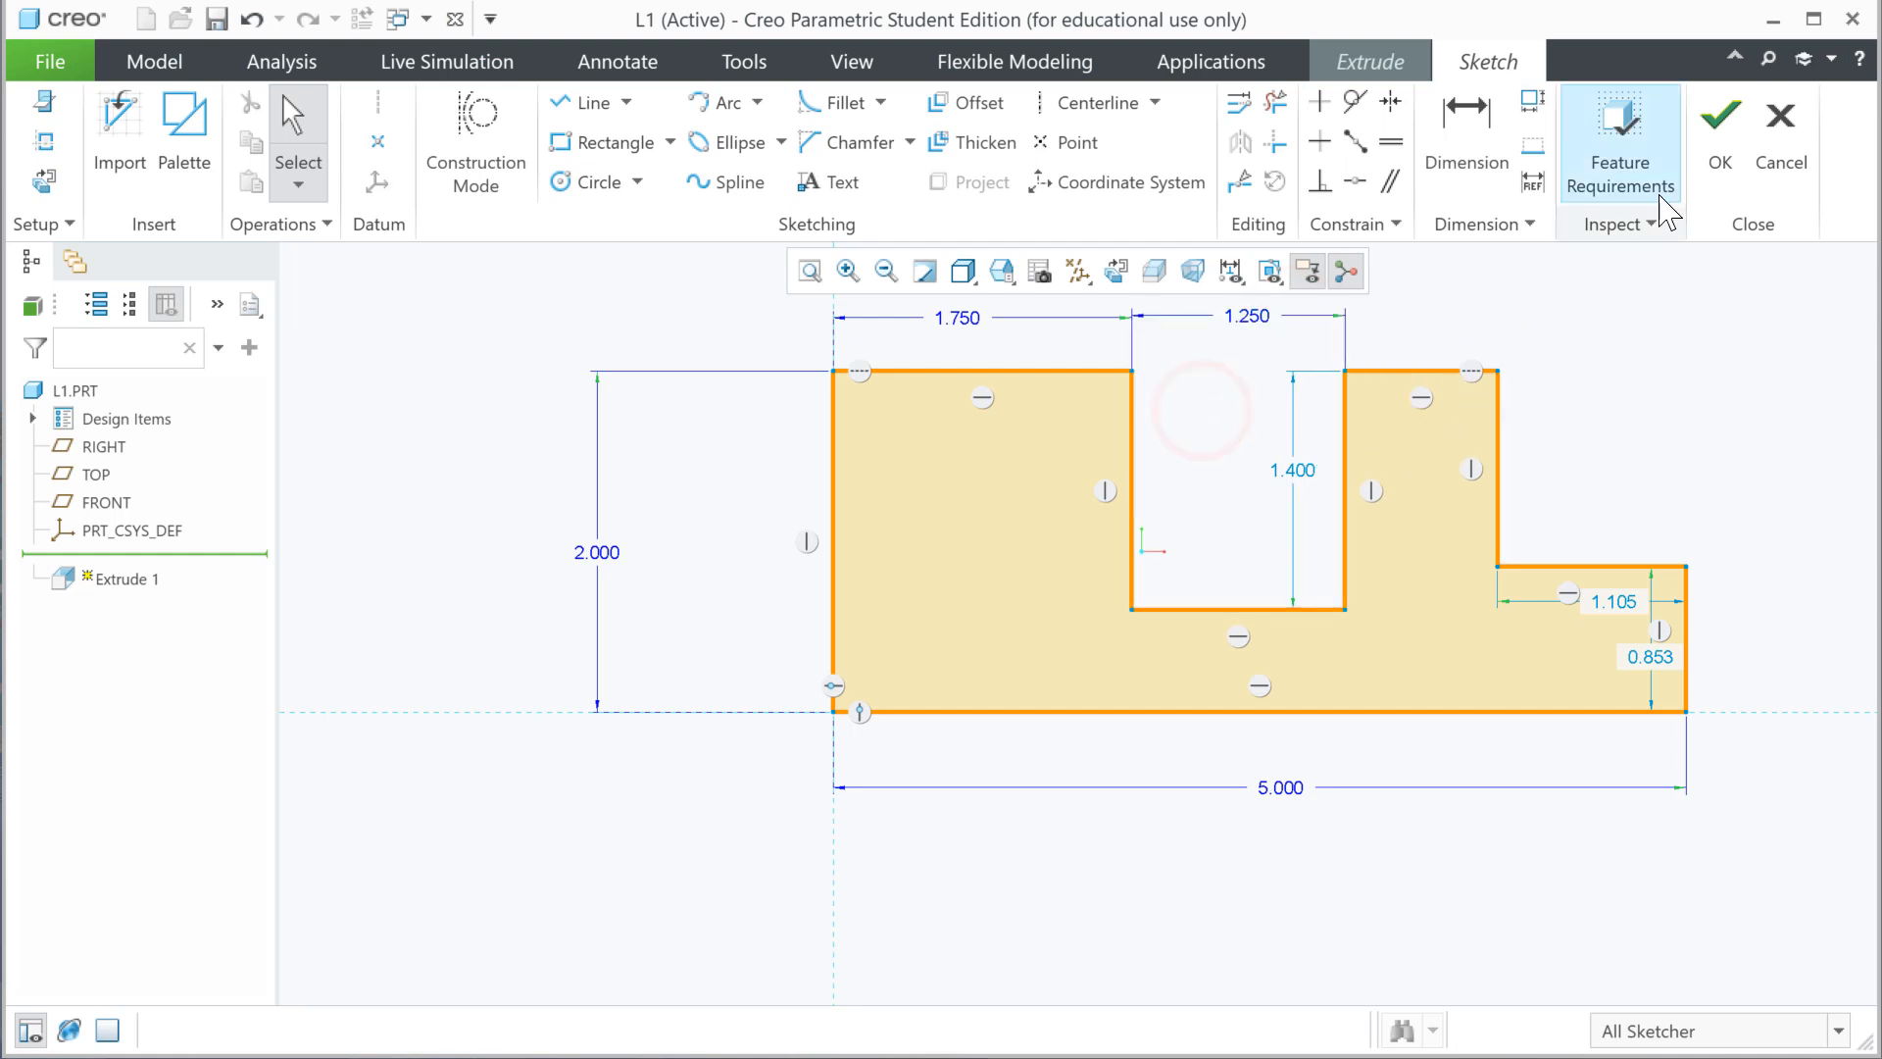
- Dimension the distance from the profile's left edge to the tab's right edge above the sketch and set it to 4
{"action": "left_click", "coordinate": [1471, 130]}
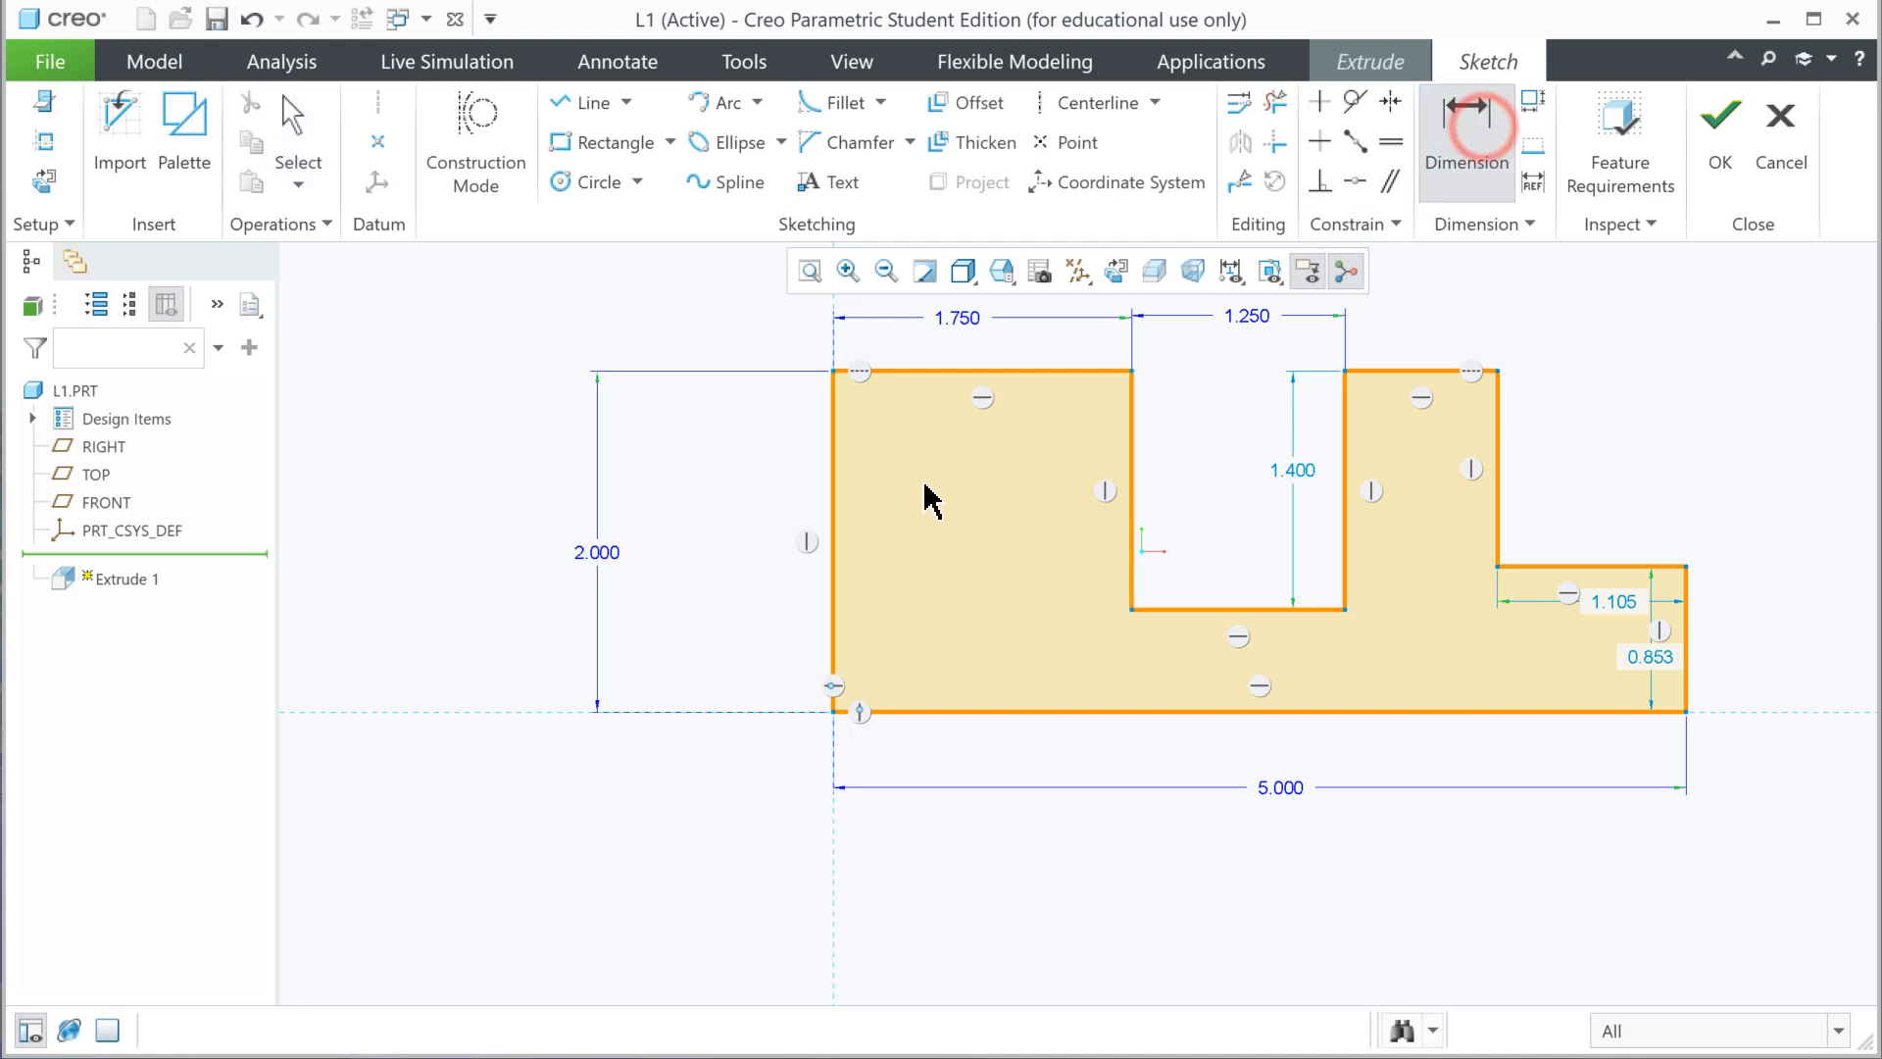
{"action": "left_click", "coordinate": [834, 442]}
{"action": "left_click", "coordinate": [1497, 484]}
{"action": "scroll", "coordinate": [1292, 638], "scroll_direction": "down", "scroll_amount": 3}
{"action": "scroll", "coordinate": [1216, 405], "scroll_direction": "down", "scroll_amount": 2}
{"action": "middle_click", "coordinate": [1211, 397]}
{"action": "type", "text": "4"}
{"action": "key", "text": "Return"}
- Dimension the slot floor's height above the profile's bottom edge and set it to 1
{"action": "scroll", "coordinate": [1395, 550], "scroll_direction": "down", "scroll_amount": 2}
{"action": "scroll", "coordinate": [1383, 544], "scroll_direction": "up", "scroll_amount": 2}
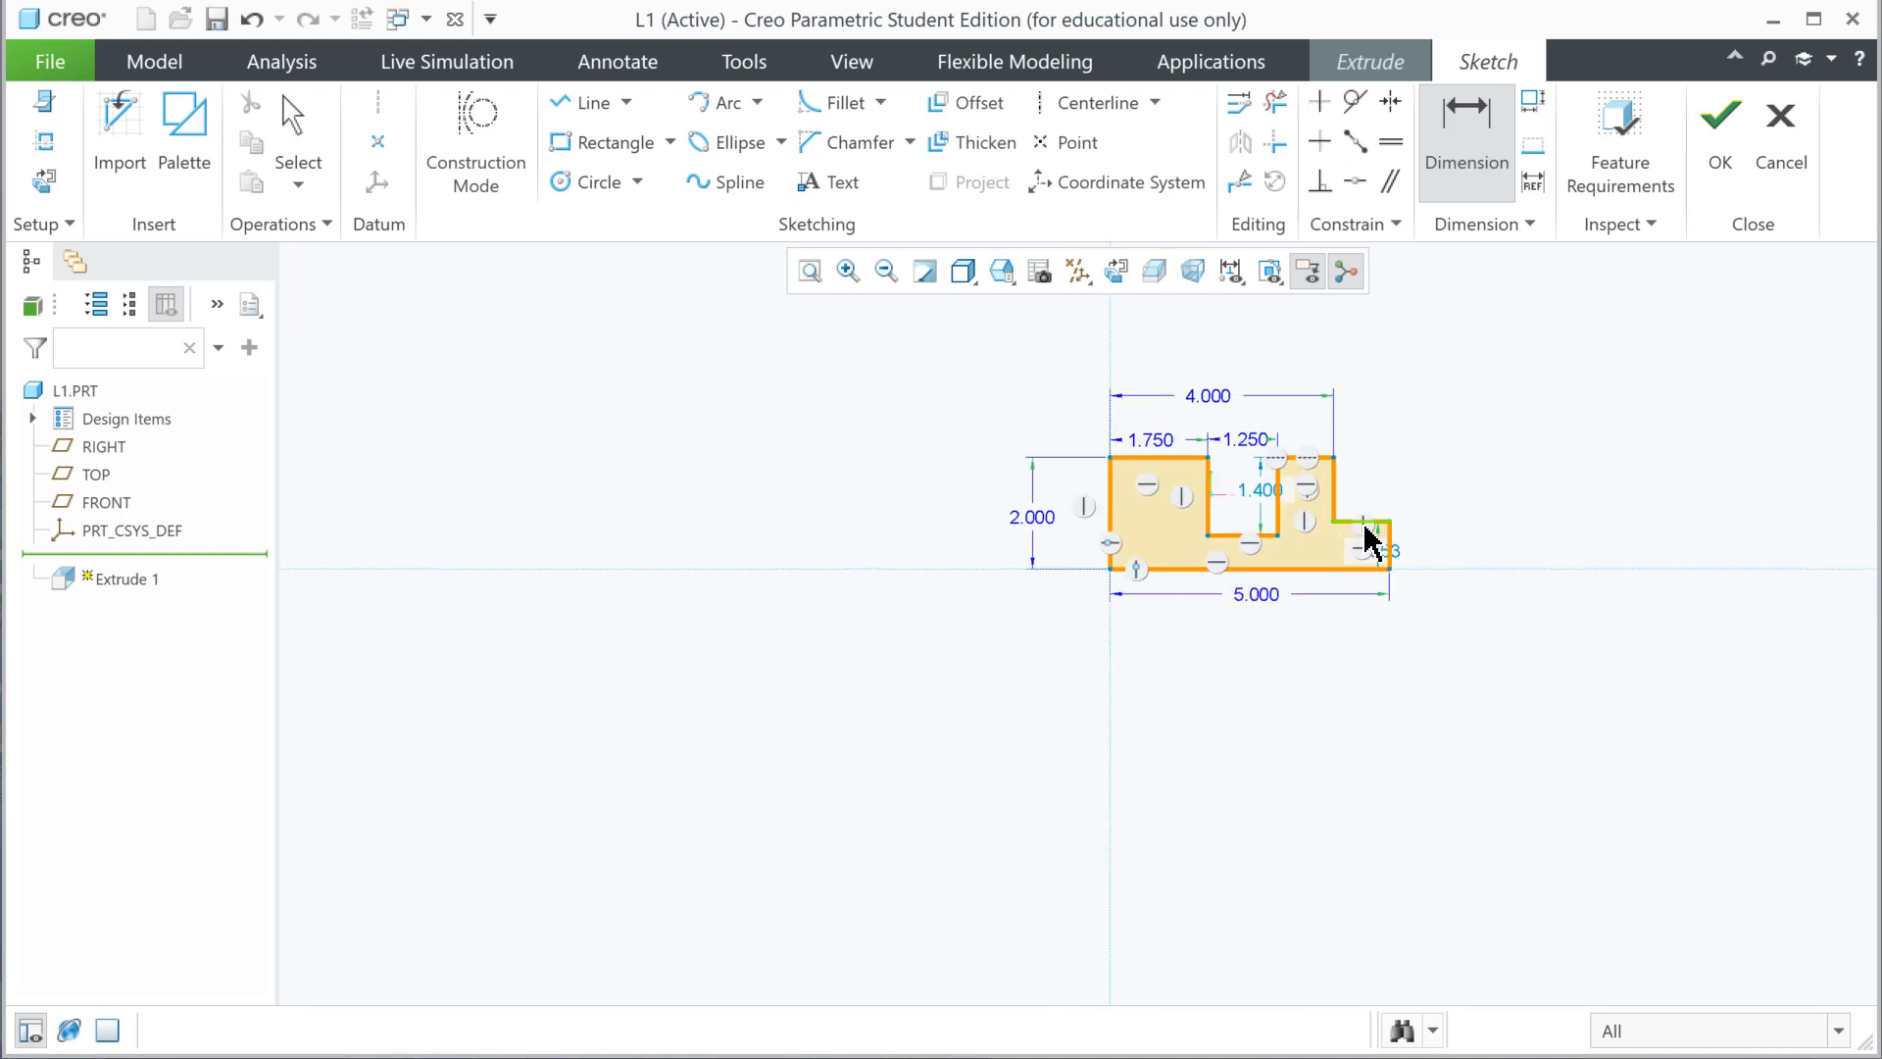
{"action": "scroll", "coordinate": [1373, 539], "scroll_direction": "up", "scroll_amount": 4}
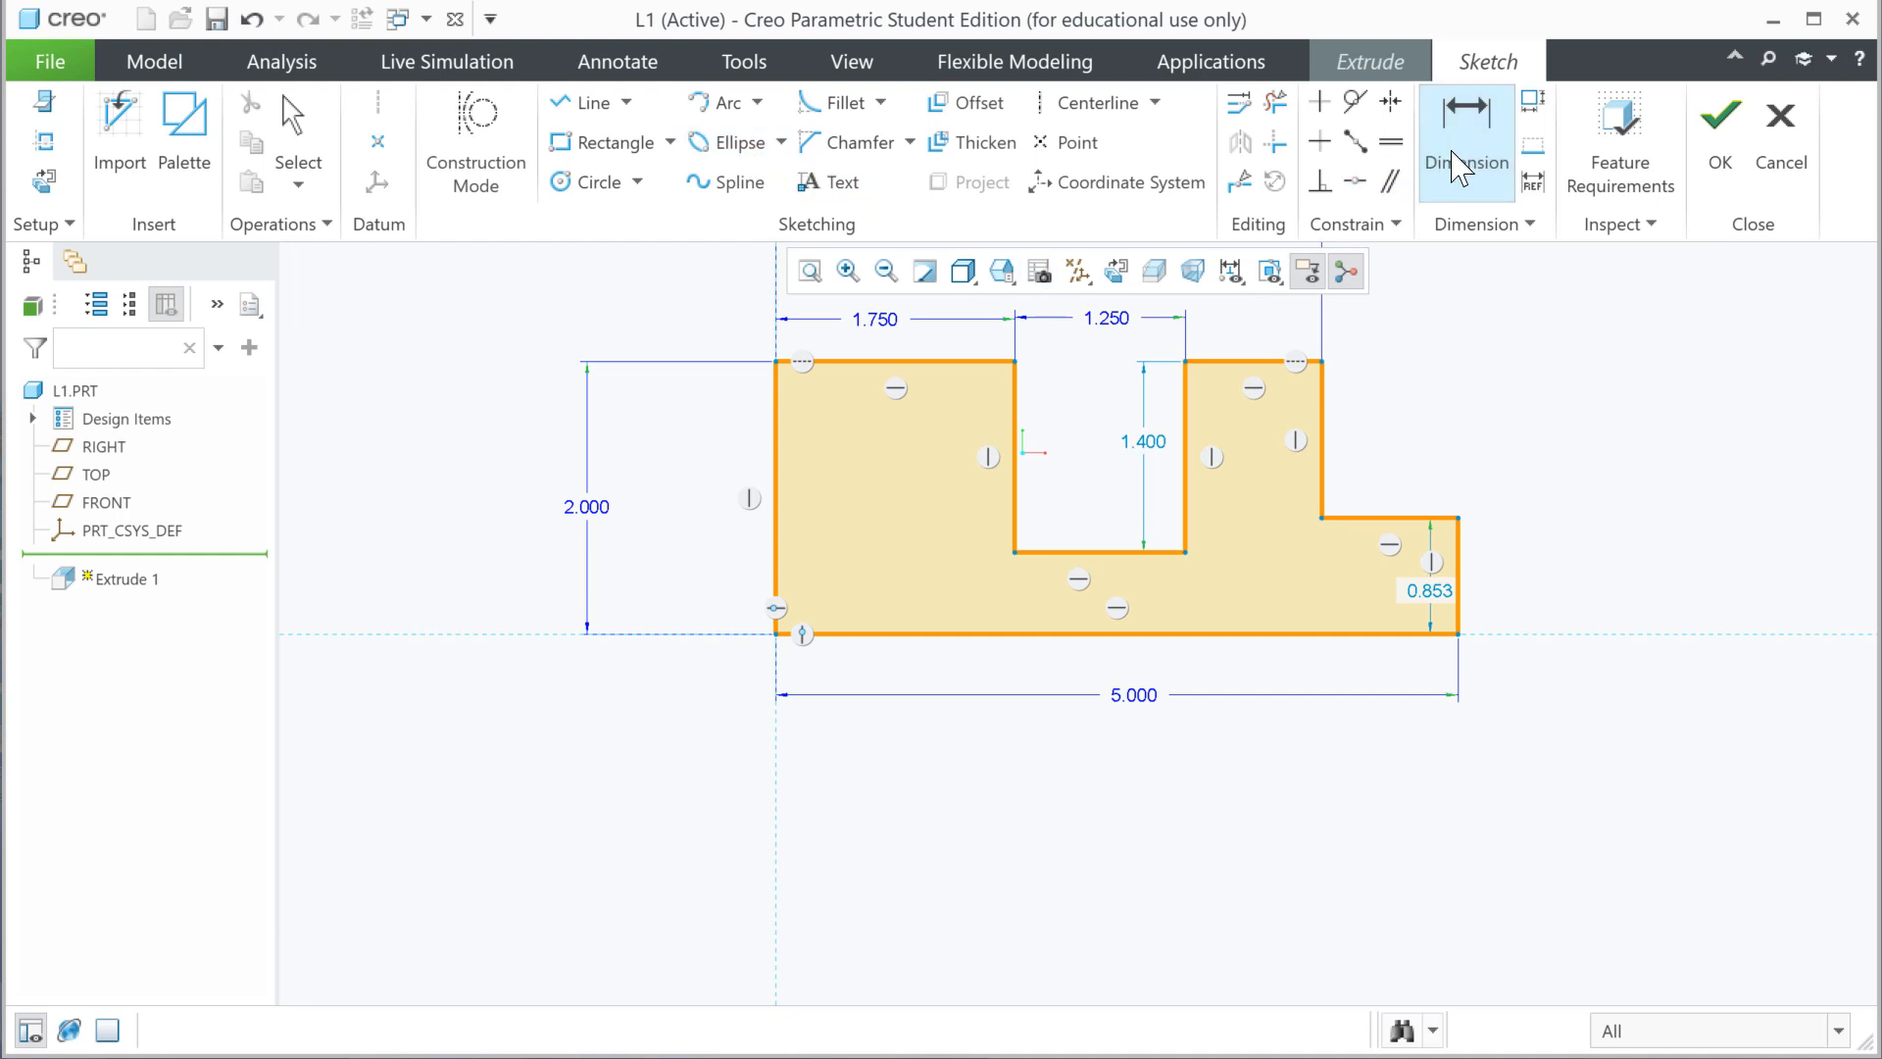
{"action": "left_click", "coordinate": [1095, 552]}
{"action": "left_click", "coordinate": [1294, 635]}
{"action": "middle_click", "coordinate": [1544, 573]}
{"action": "type", "text": "1"}
{"action": "key", "text": "Return"}
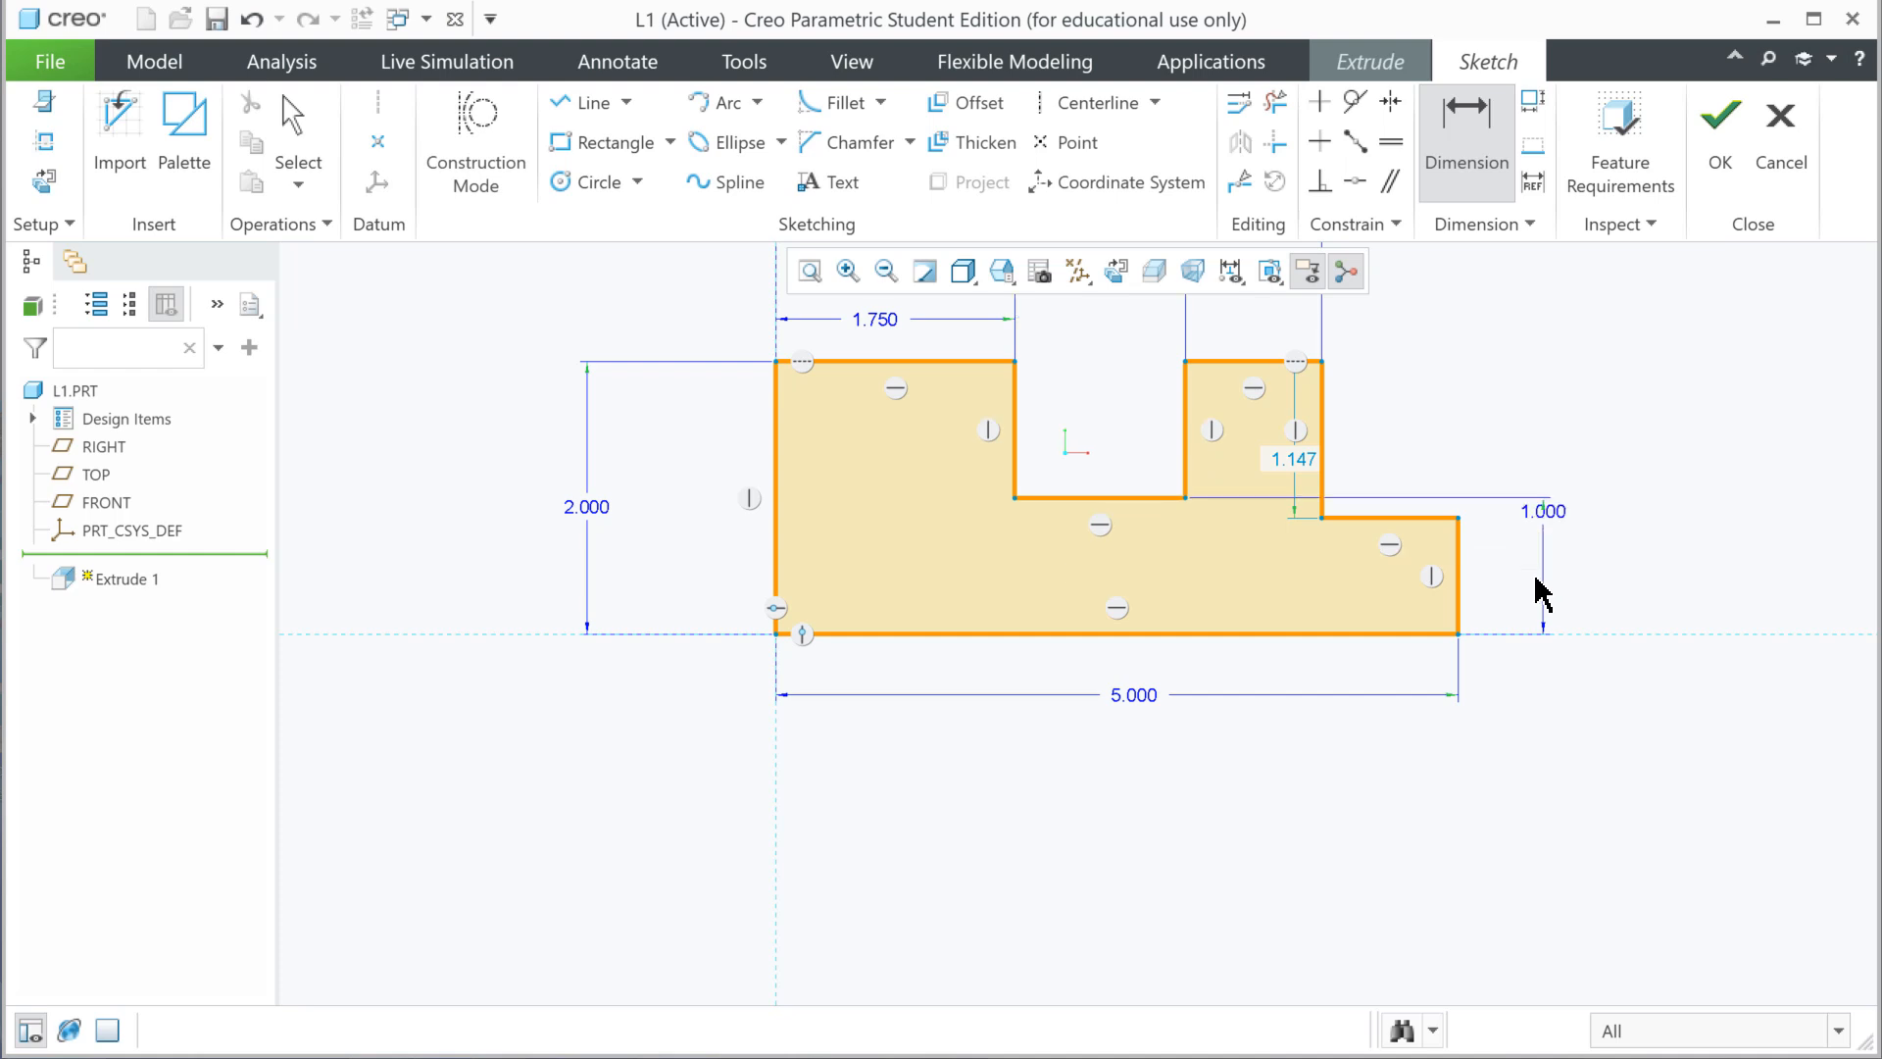
- Dimension the right-hand step's height as 0.85 and move the slot floor's height dimension farther out from the profile
{"action": "left_click", "coordinate": [1461, 574]}
{"action": "middle_click", "coordinate": [1519, 579]}
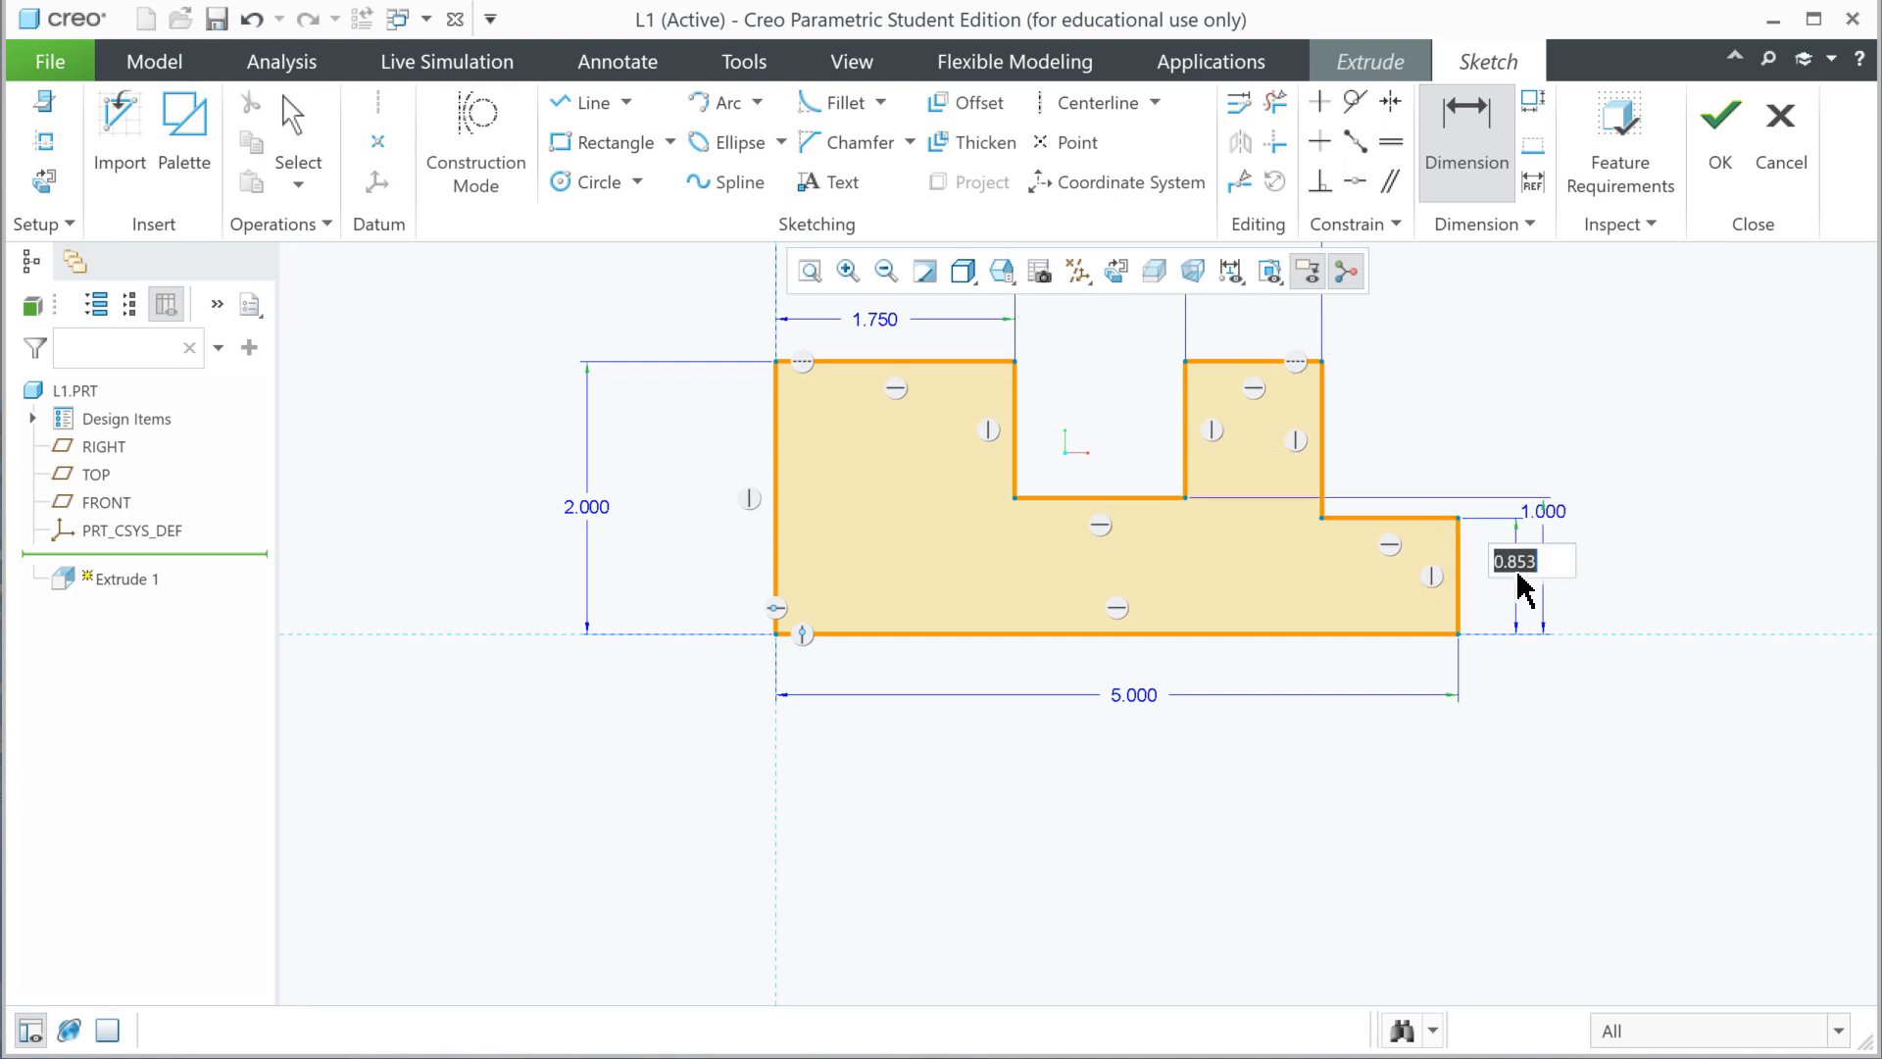
{"action": "type", "text": "."}
{"action": "key", "text": "Return"}
{"action": "middle_click", "coordinate": [1506, 711]}
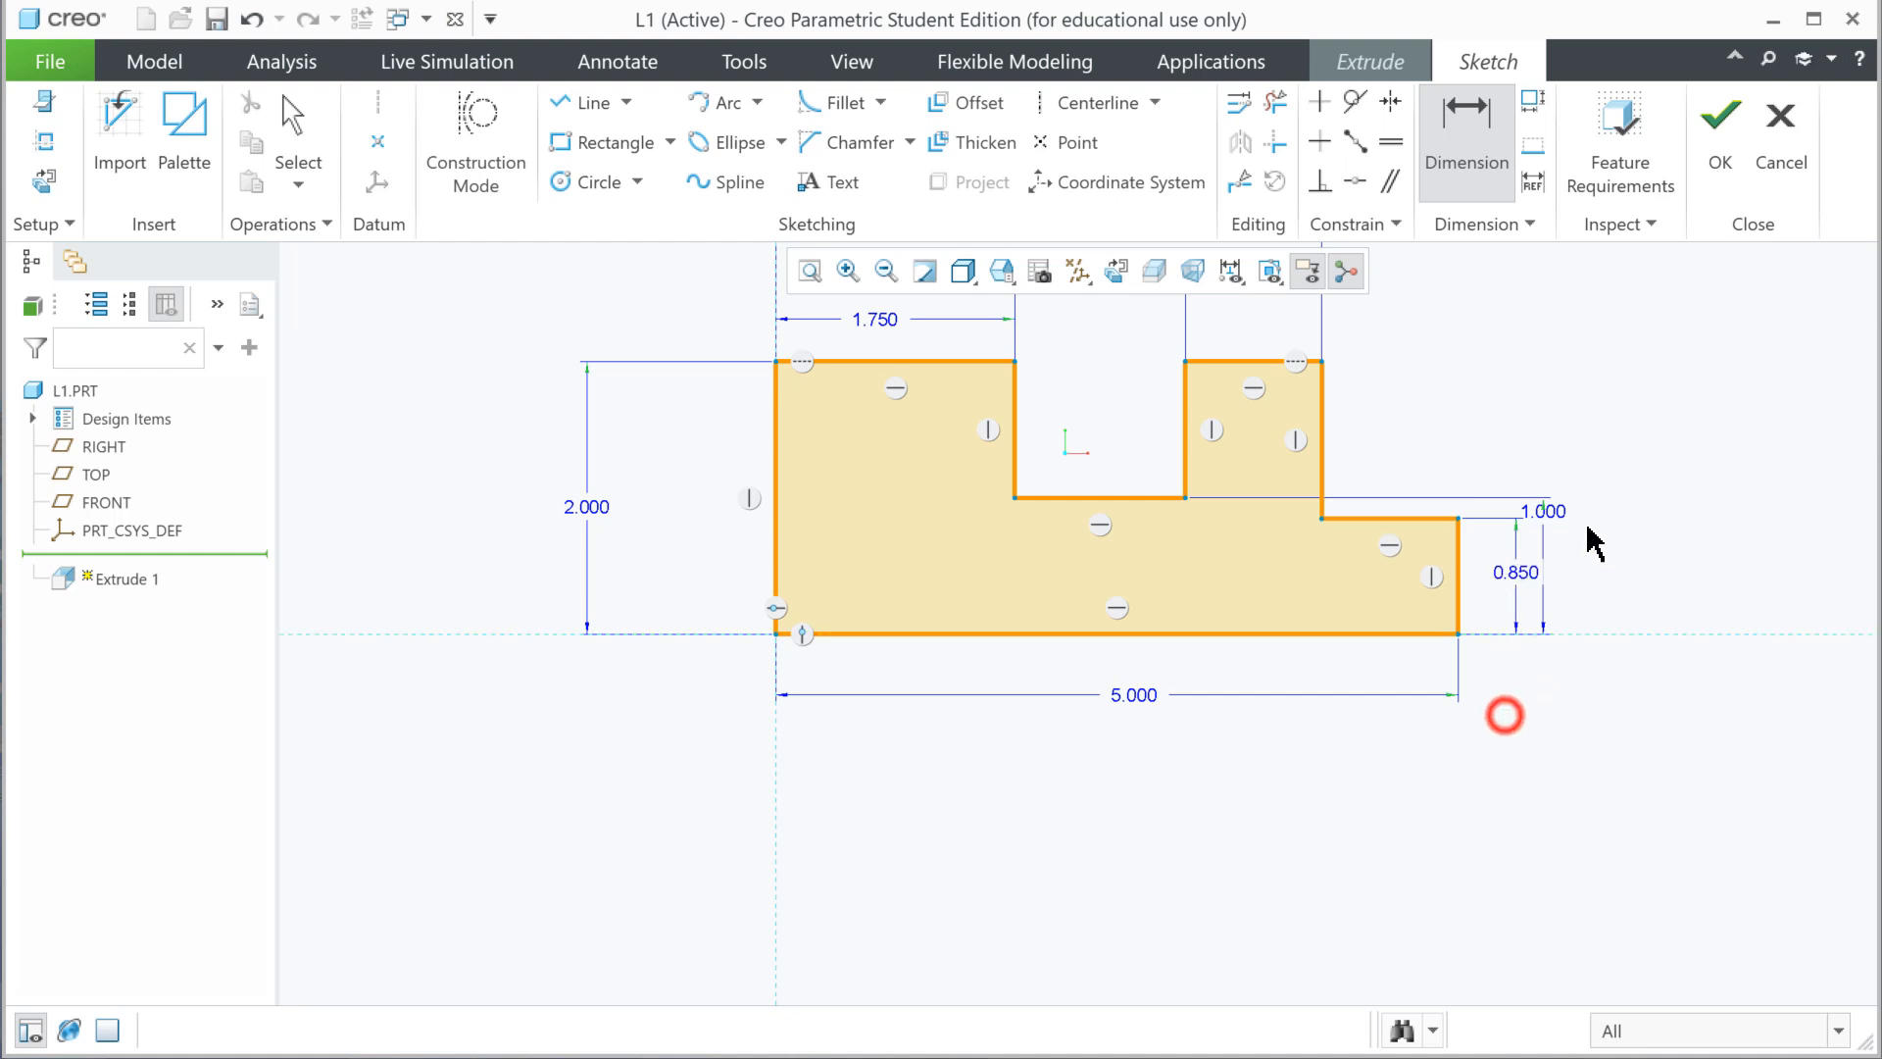
{"action": "mouse_move", "coordinate": [1559, 513]}
{"action": "left_mouse_down"}
{"action": "mouse_move", "coordinate": [1617, 550]}
{"action": "mouse_move", "coordinate": [1610, 568]}
{"action": "left_mouse_up"}
{"action": "left_click", "coordinate": [1493, 710]}
- Finish the sketch and extrude the profile to a depth of 0.5
{"action": "scroll", "coordinate": [1496, 727], "scroll_direction": "up", "scroll_amount": 1}
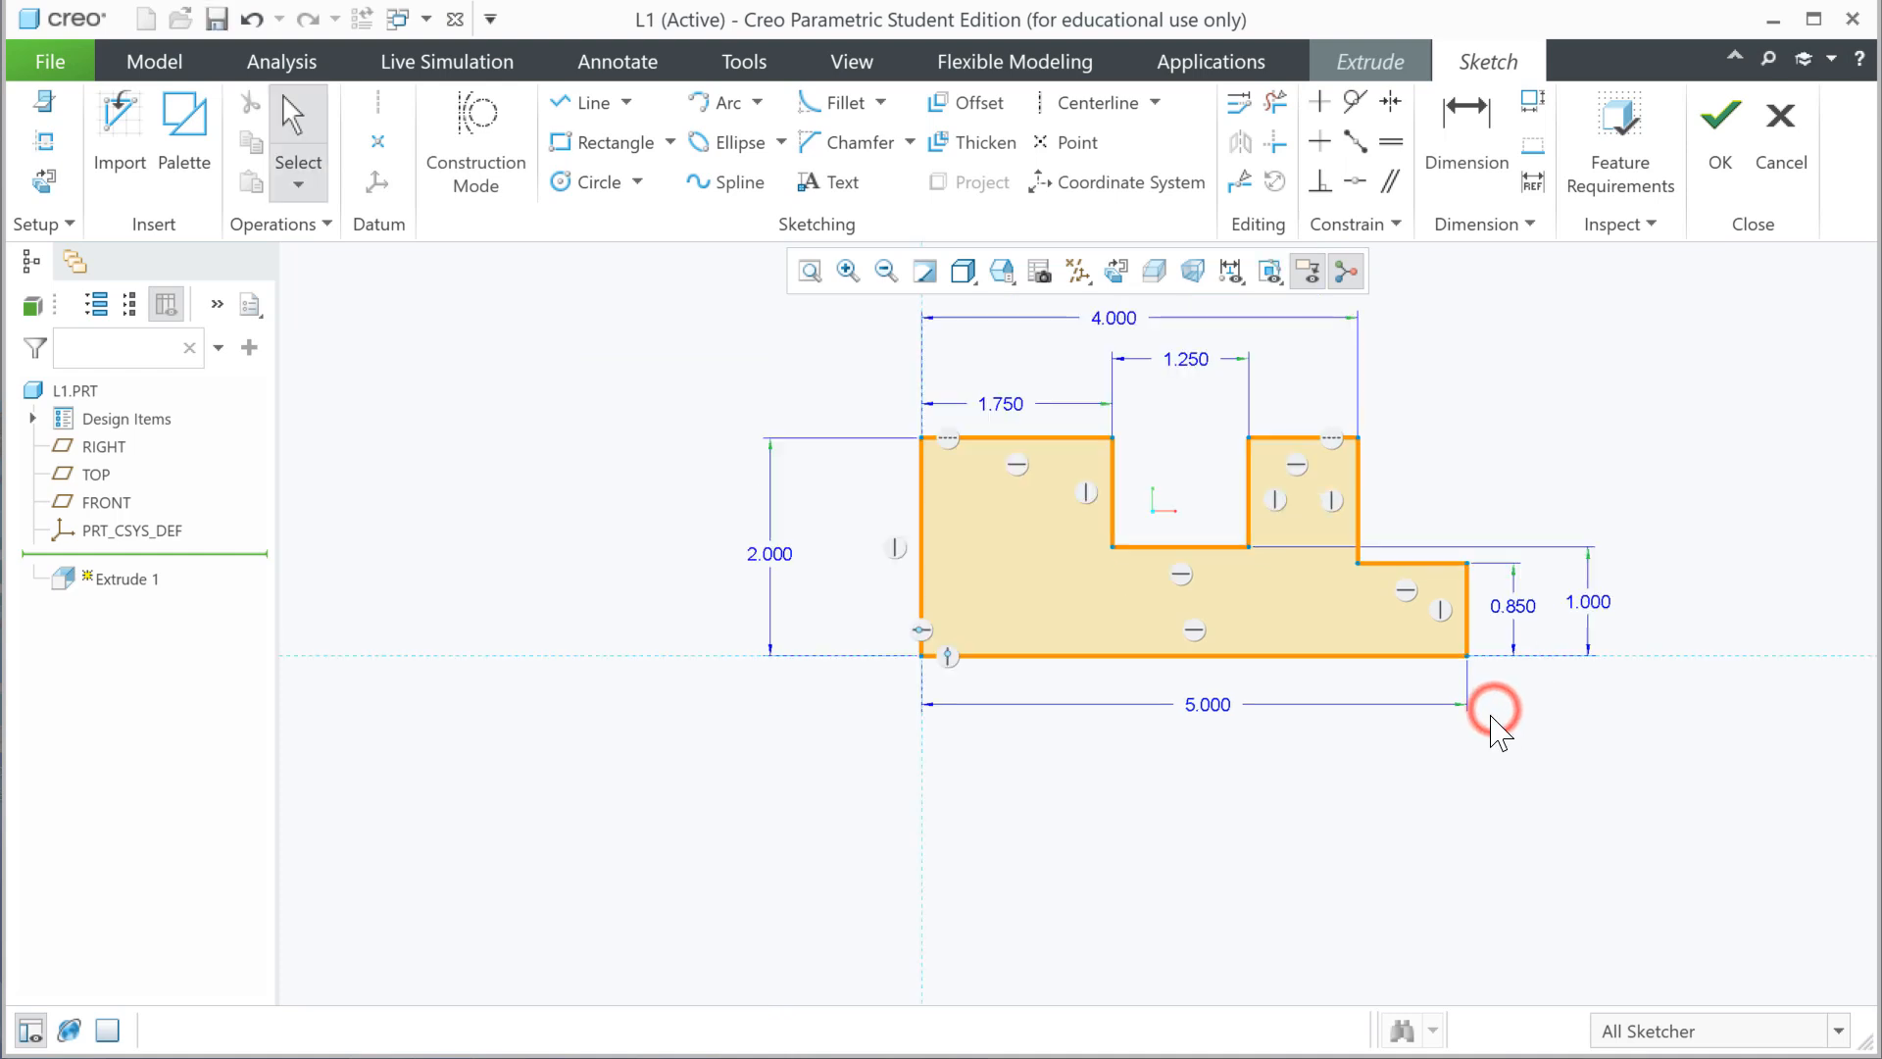
{"action": "scroll", "coordinate": [1482, 405], "scroll_direction": "up", "scroll_amount": 1}
{"action": "scroll", "coordinate": [1455, 363], "scroll_direction": "down", "scroll_amount": 1}
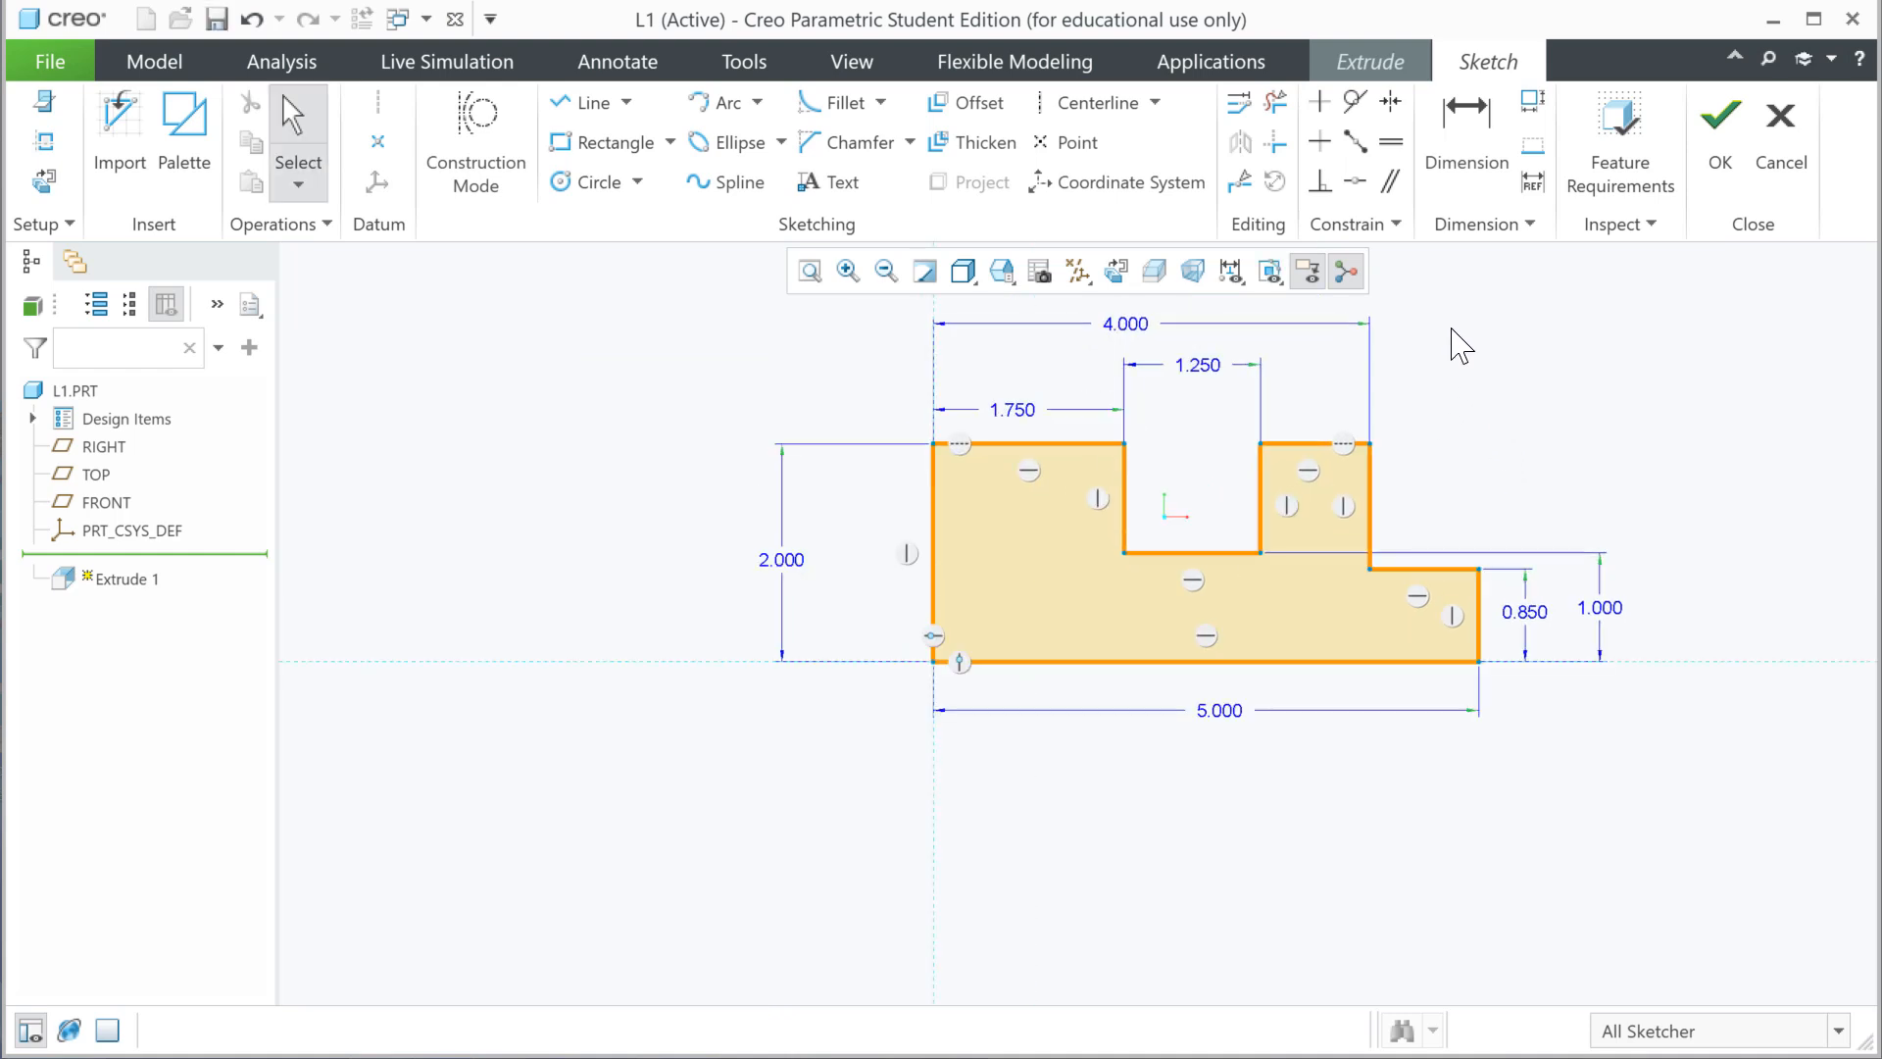
{"action": "scroll", "coordinate": [1469, 296], "scroll_direction": "down", "scroll_amount": 1}
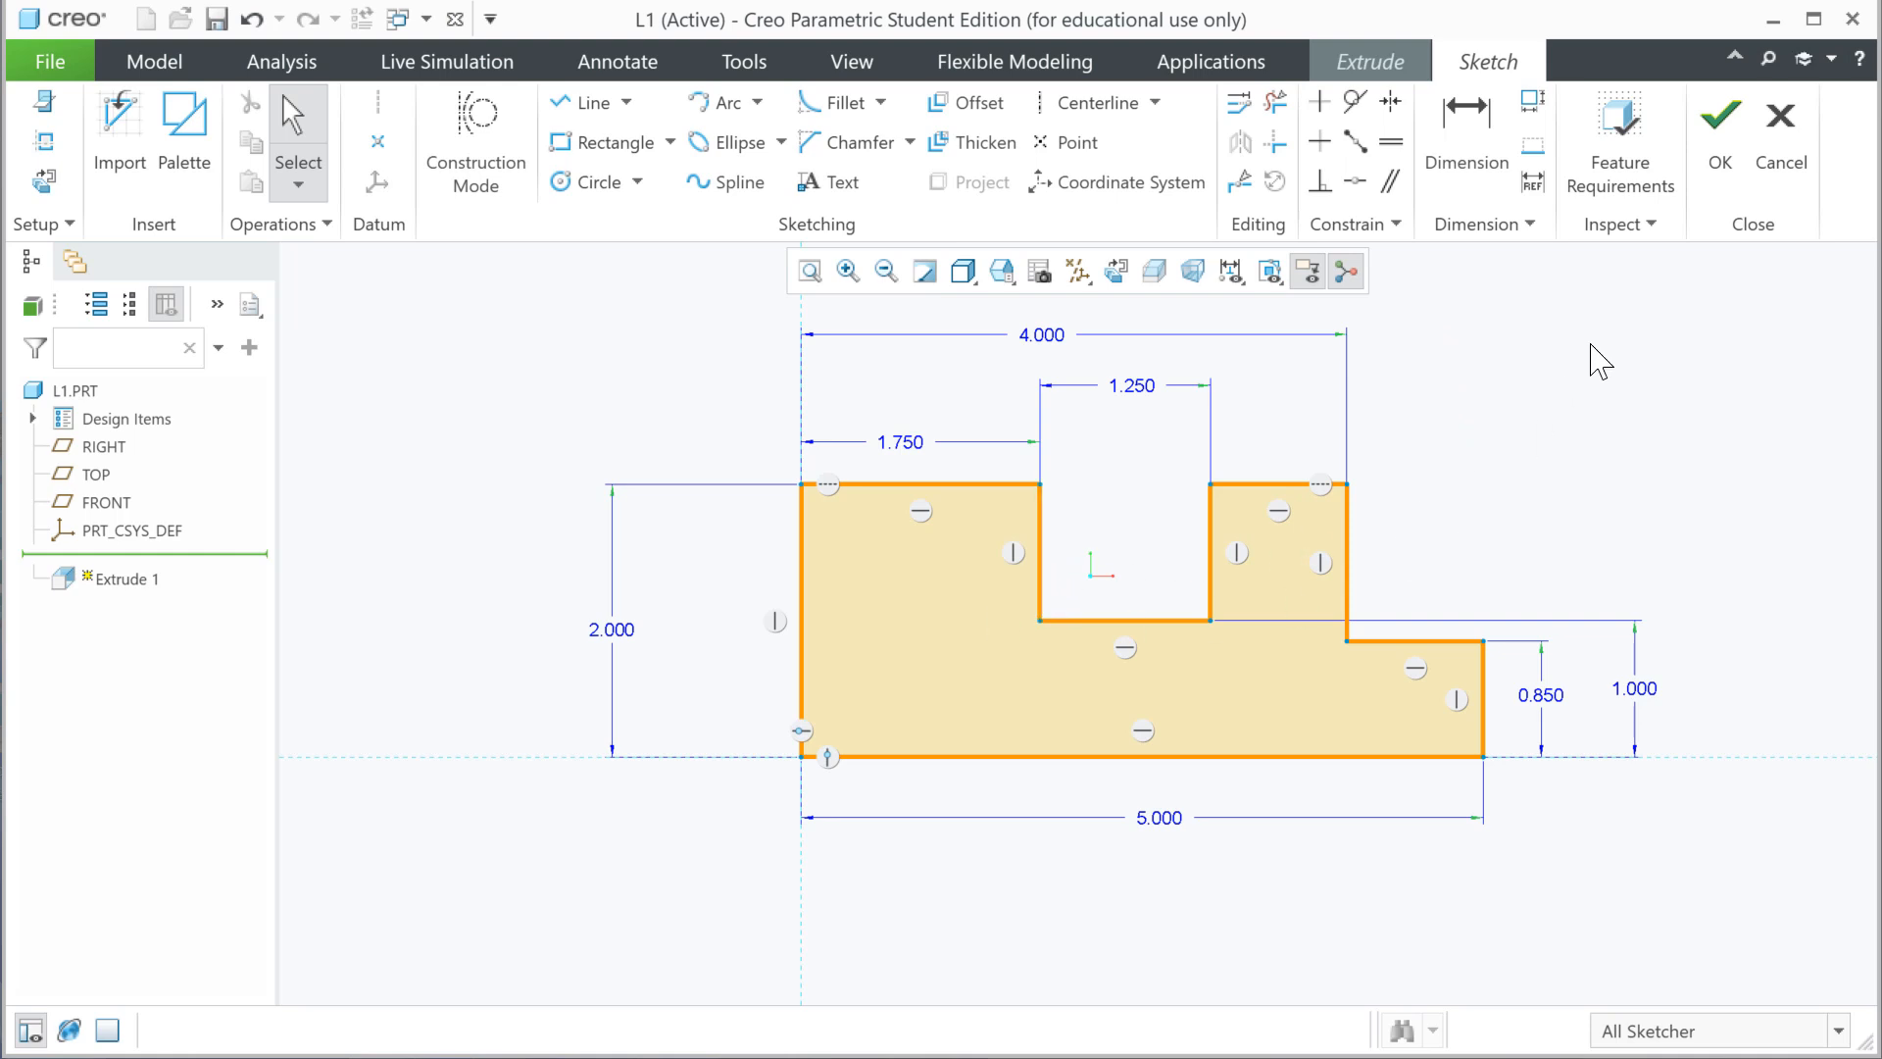
{"action": "left_click", "coordinate": [1725, 167]}
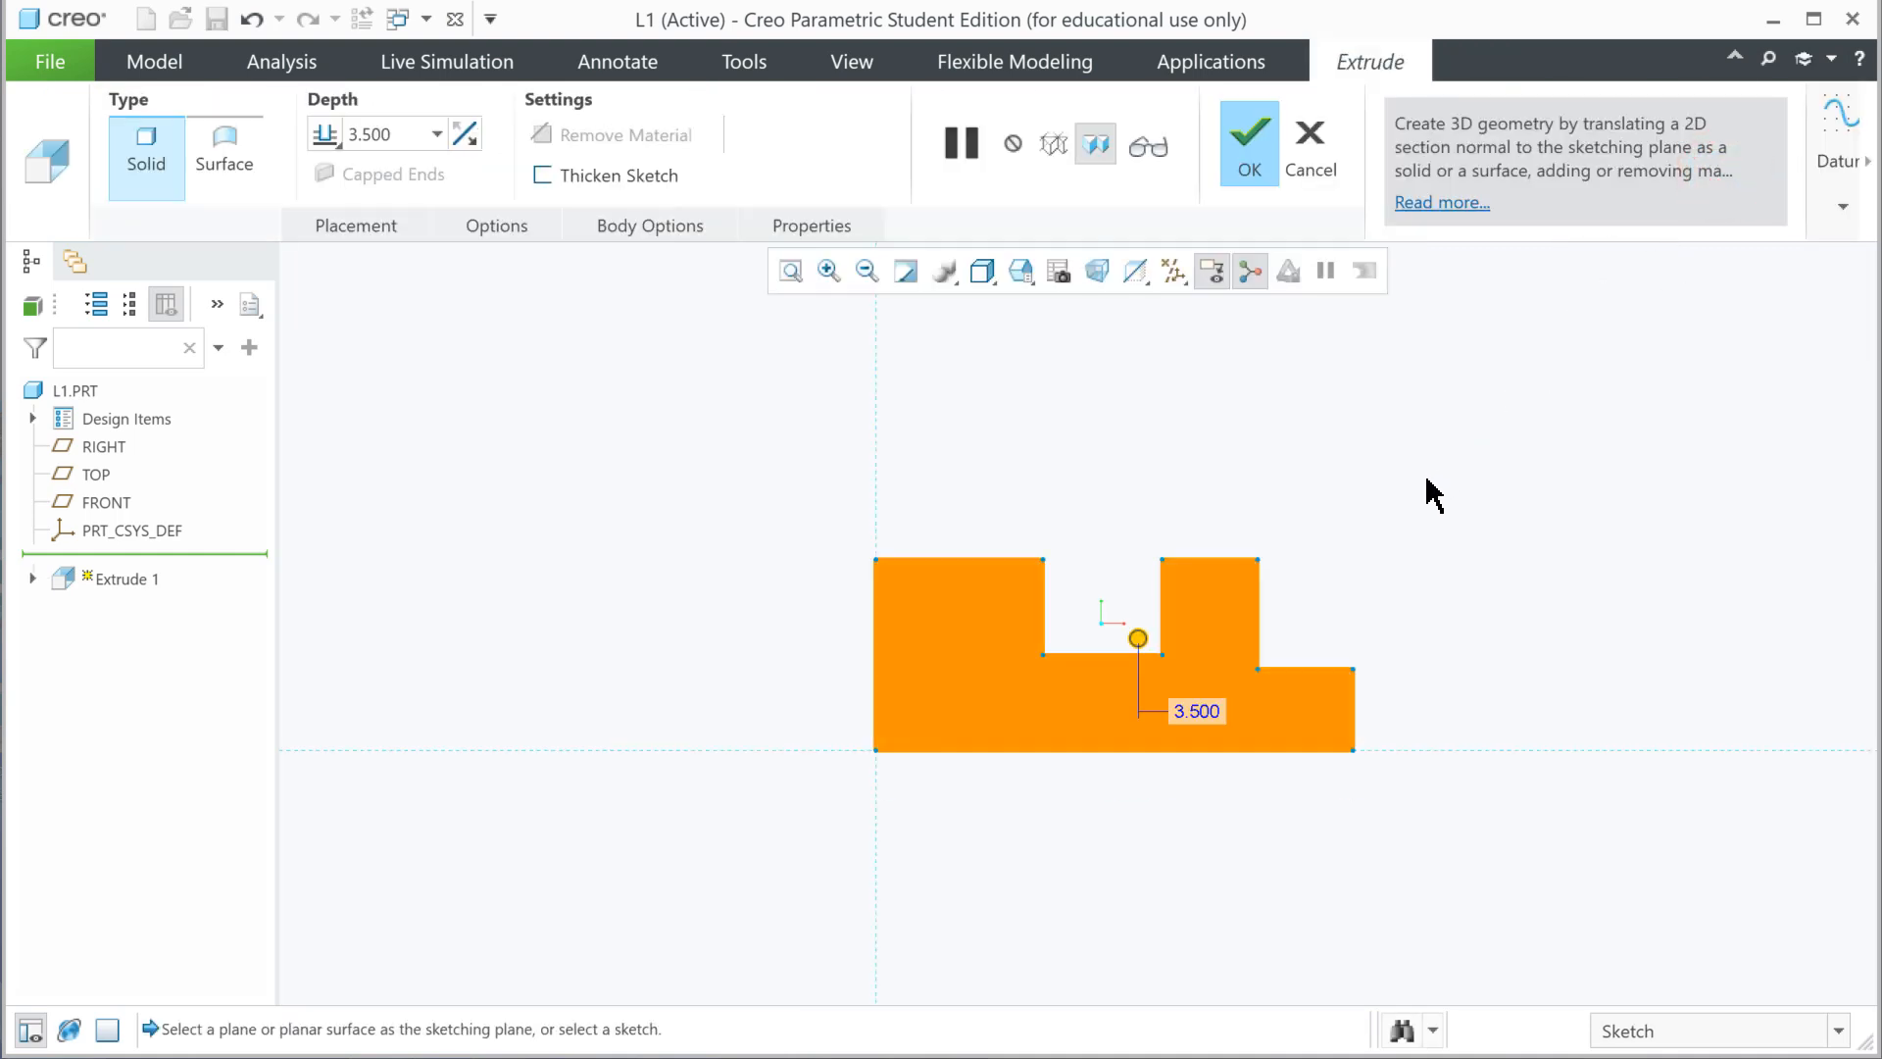
{"action": "double_click", "coordinate": [1037, 851]}
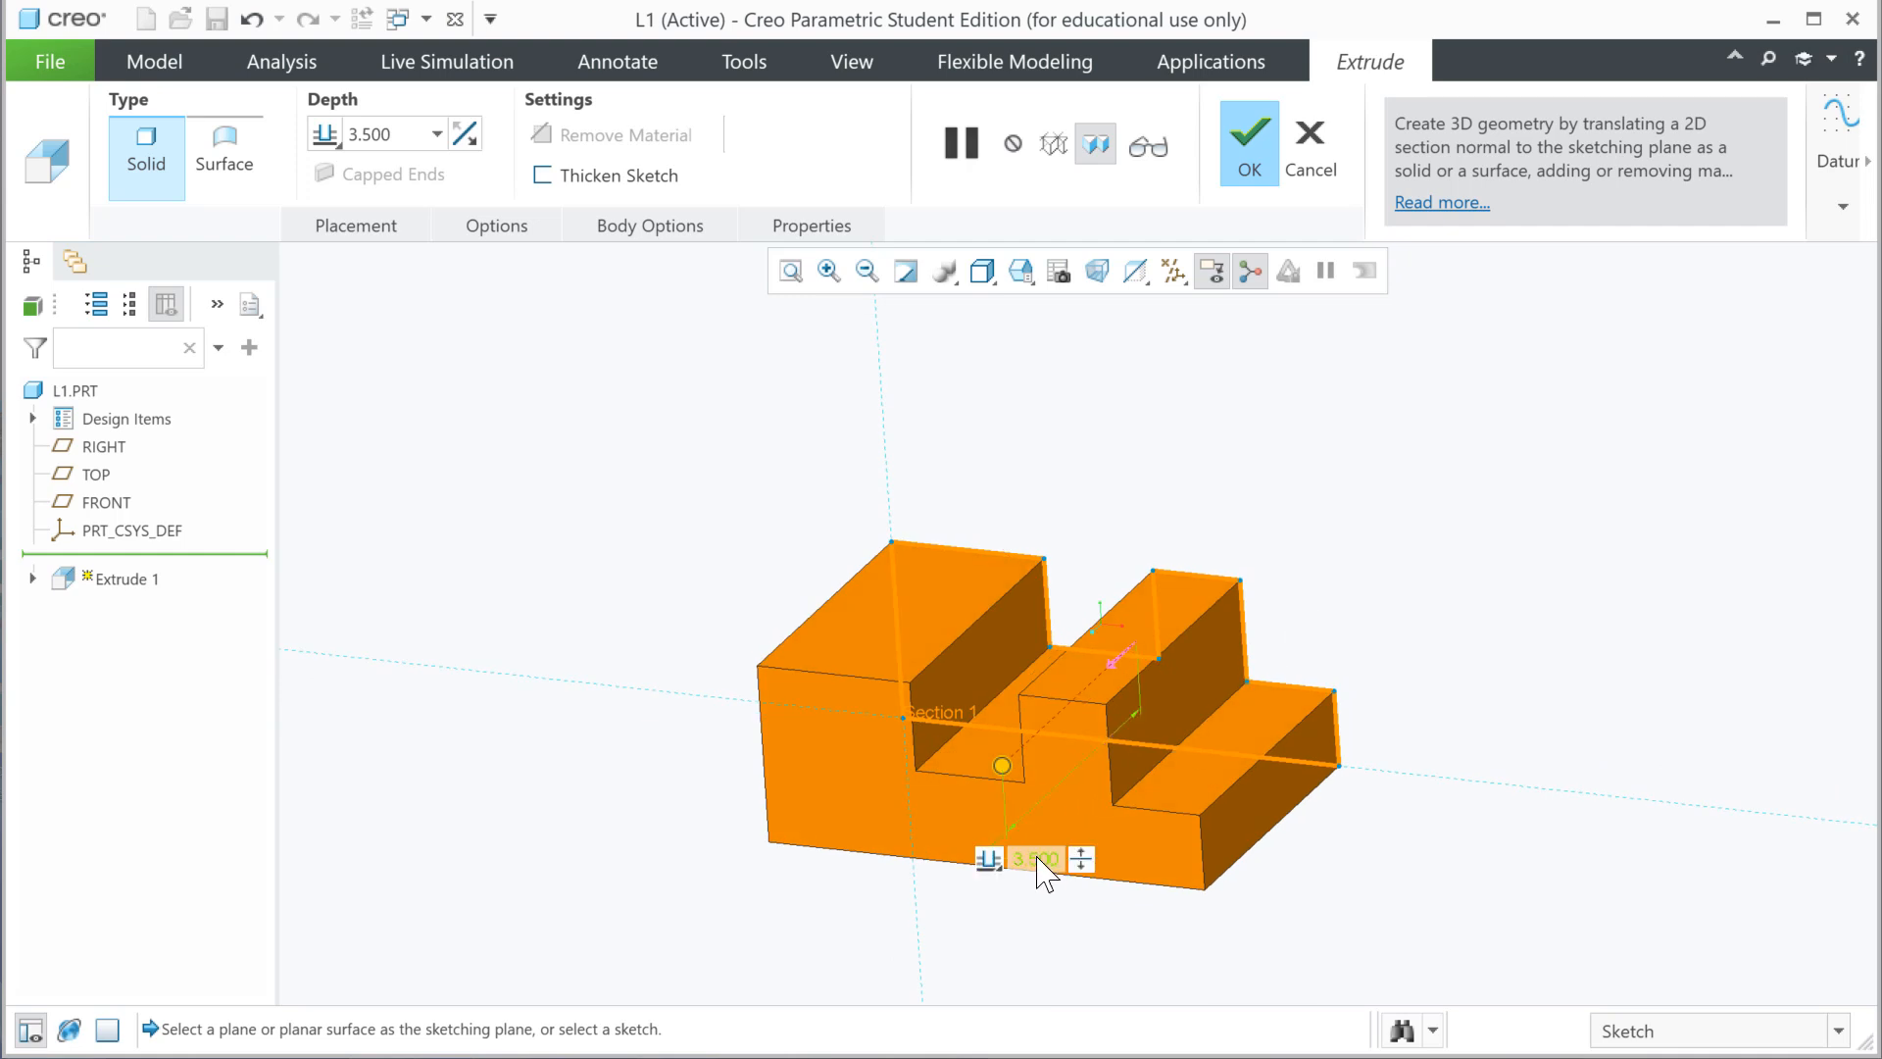
{"action": "key", "text": "BackSpace"}
{"action": "type", "text": ".5"}
{"action": "key", "text": "Return"}
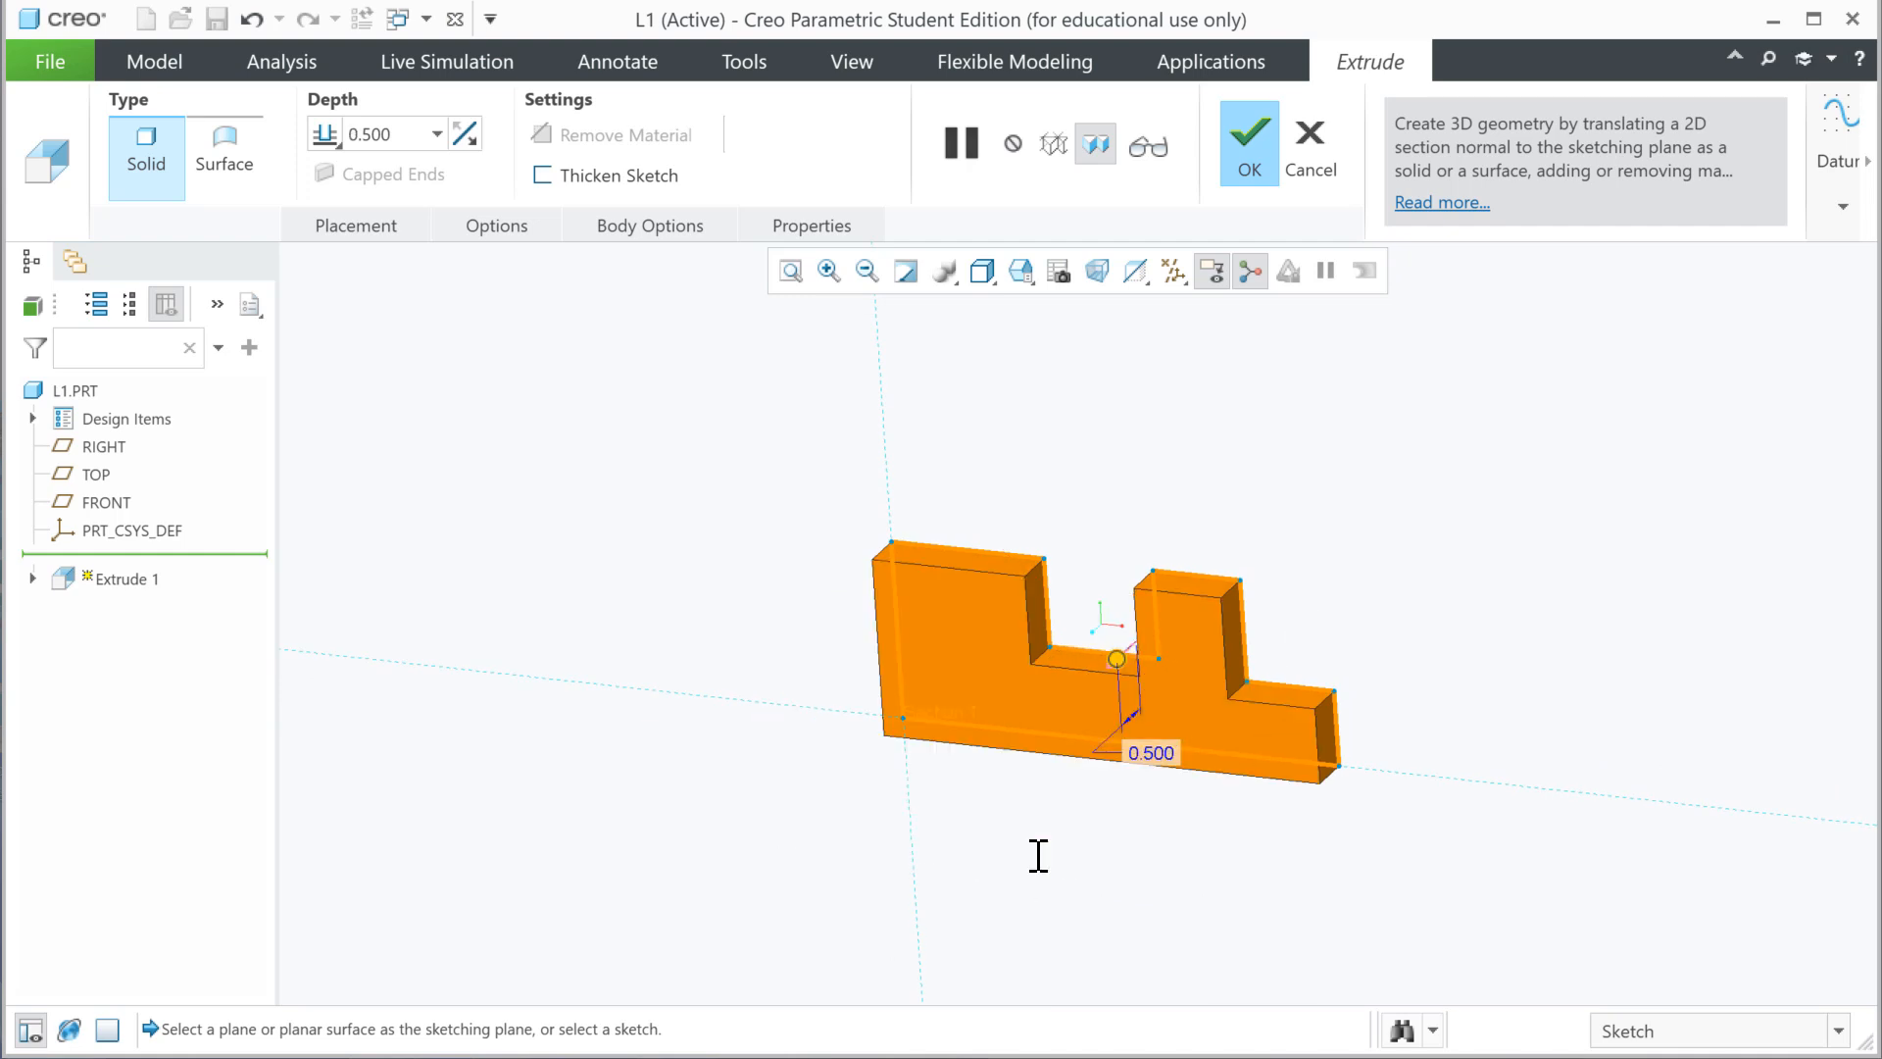
{"action": "middle_click", "coordinate": [1039, 855]}
{"action": "scroll", "coordinate": [1161, 692], "scroll_direction": "down", "scroll_amount": 3}
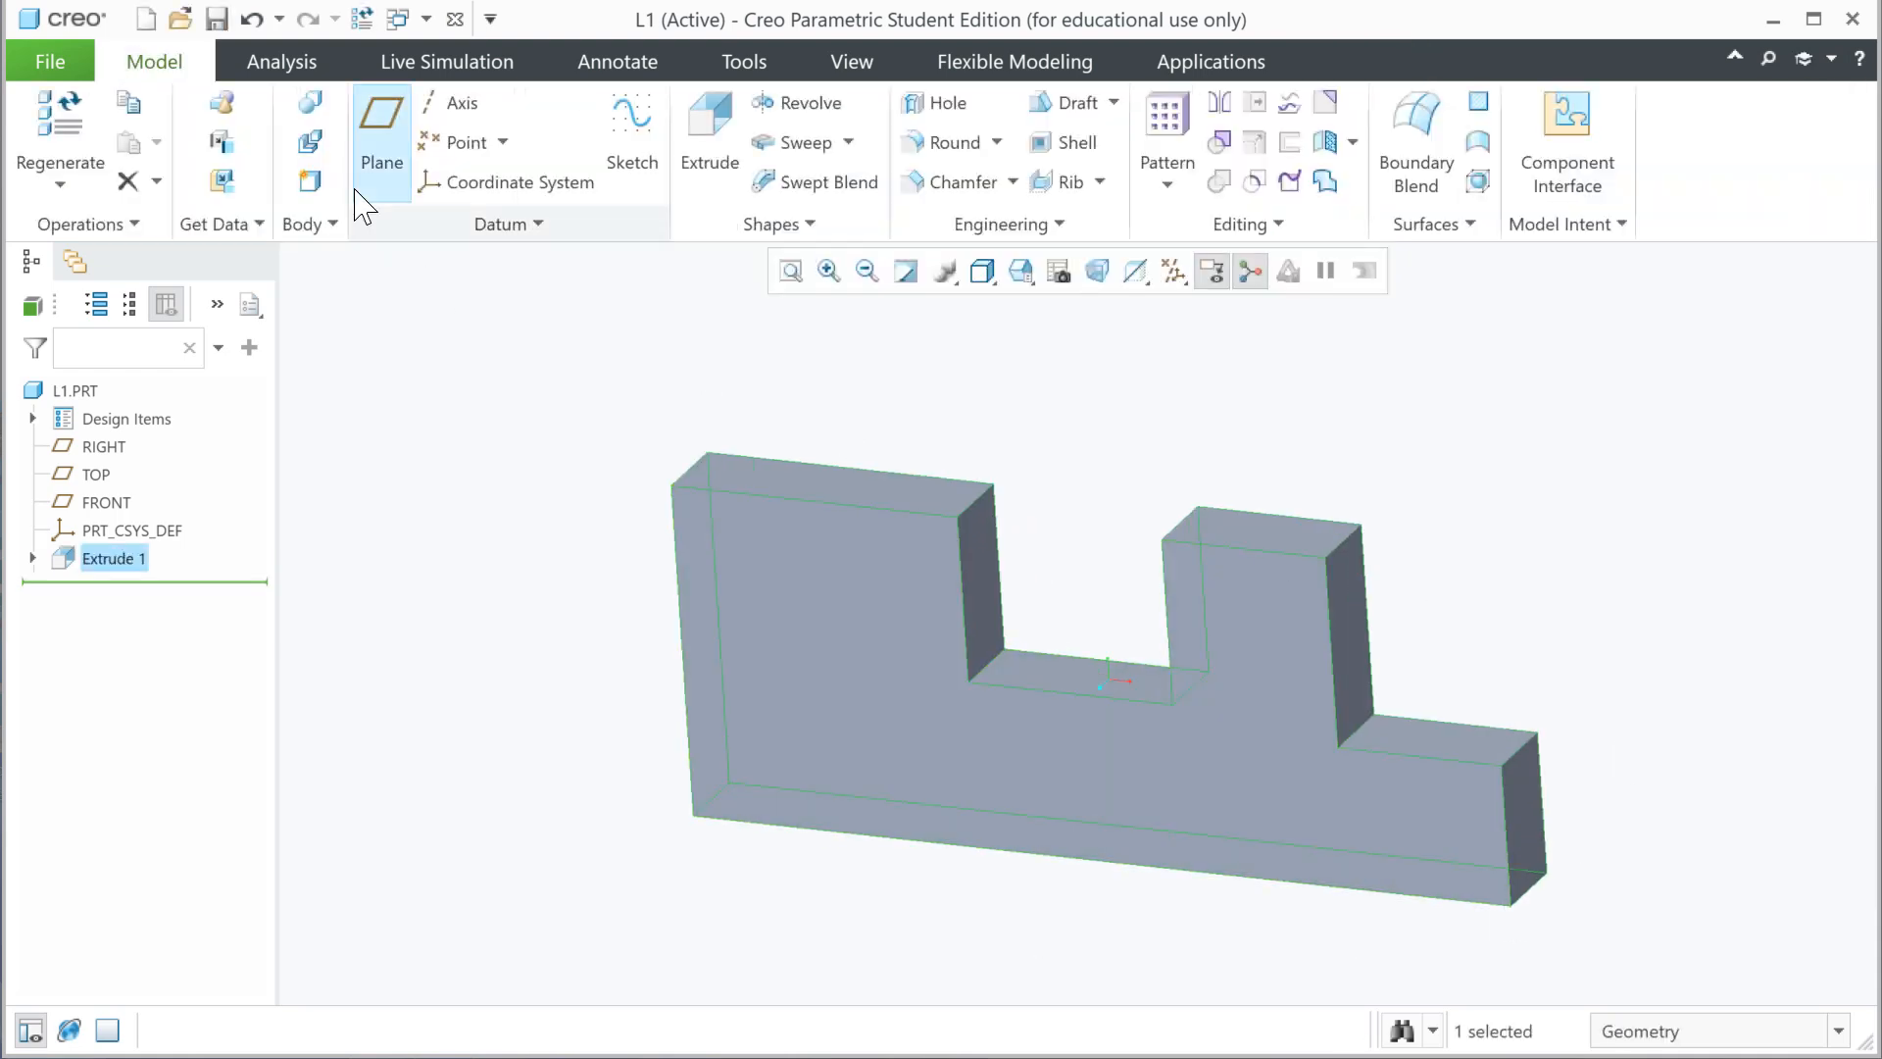
{"action": "left_click", "coordinate": [50, 61]}
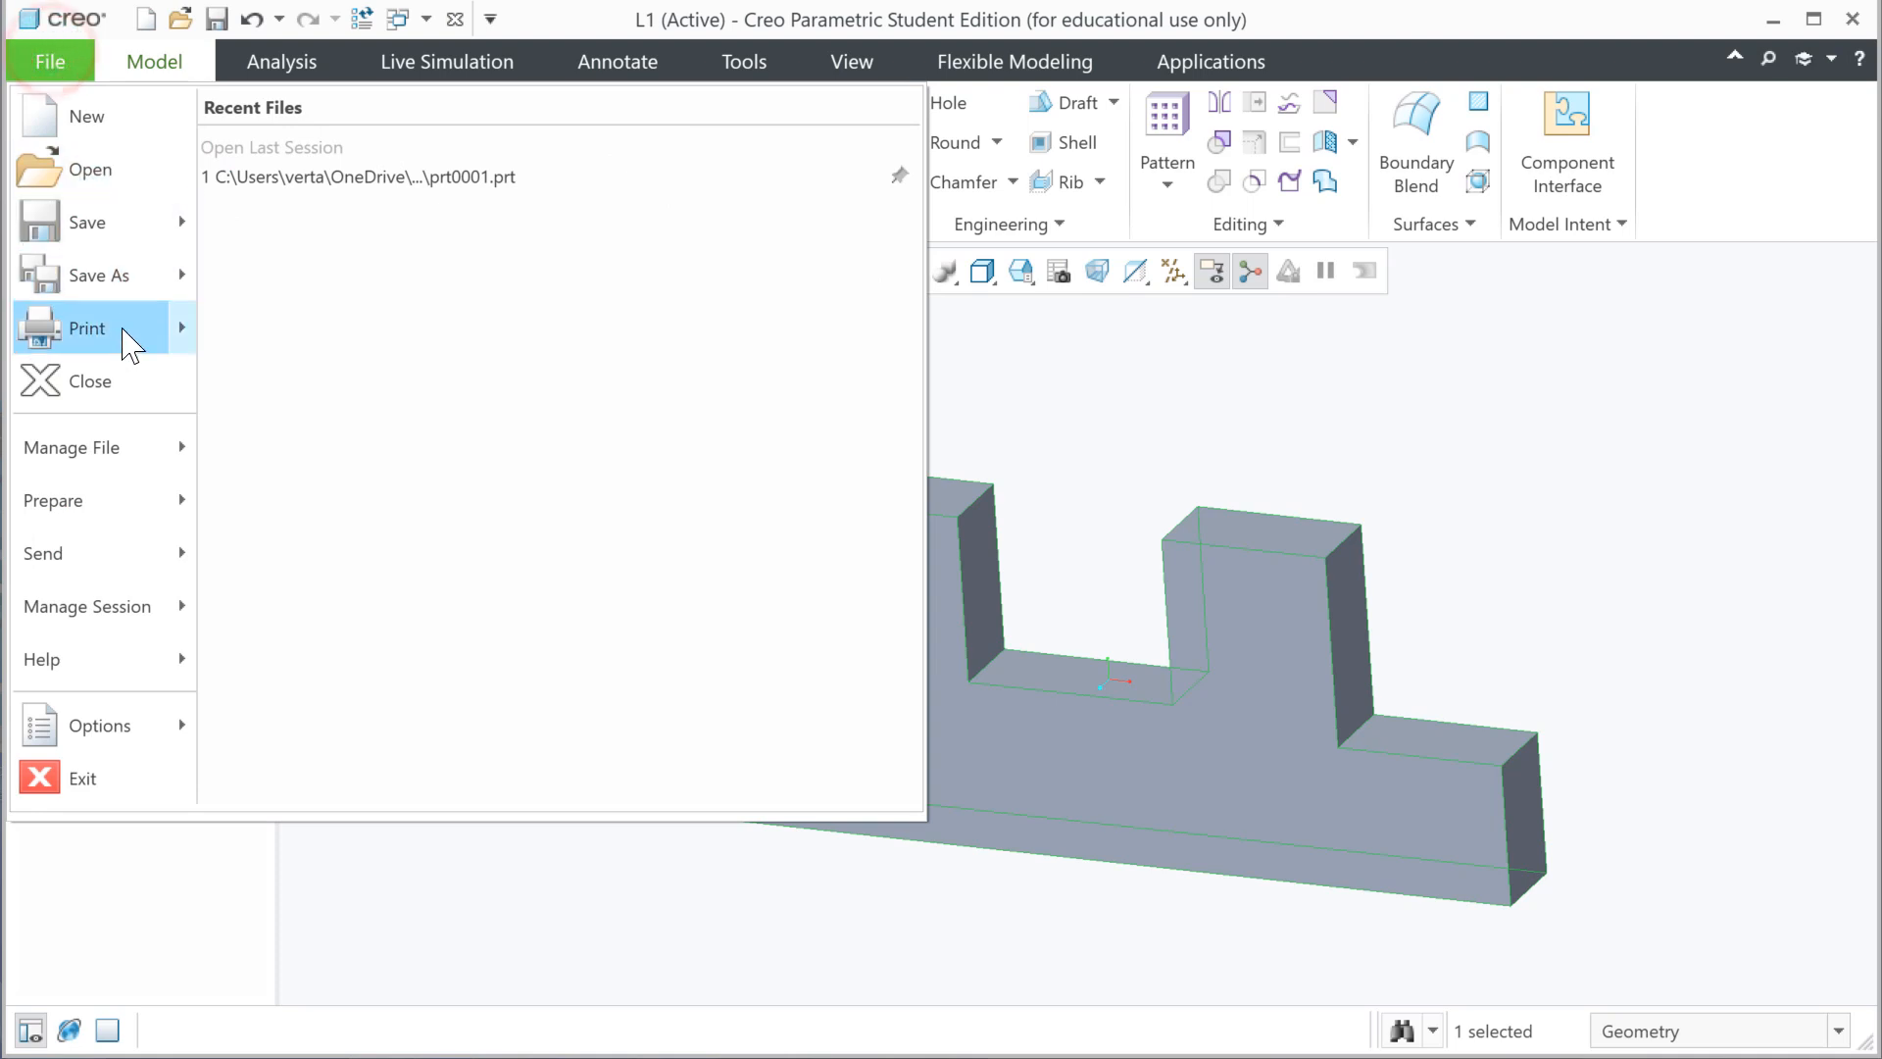
{"action": "mouse_move", "coordinate": [143, 330]}
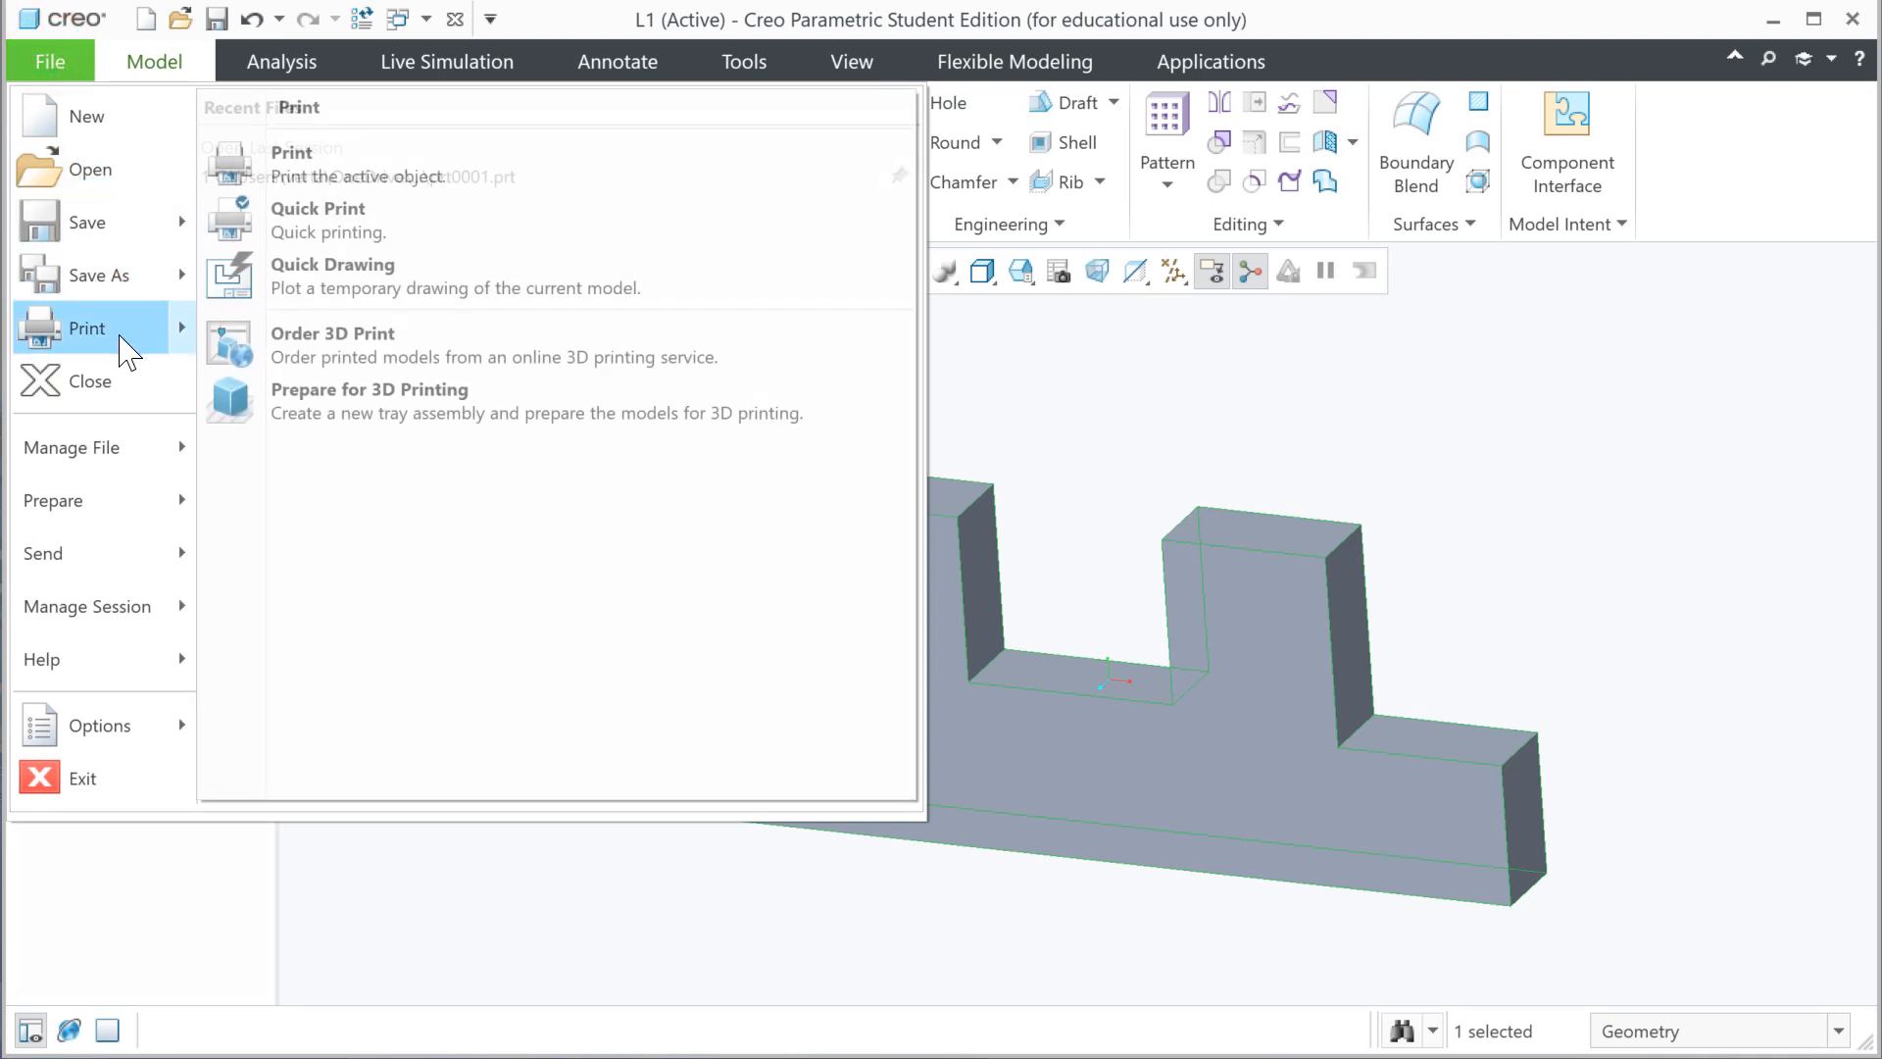
{"action": "left_click", "coordinate": [370, 231]}
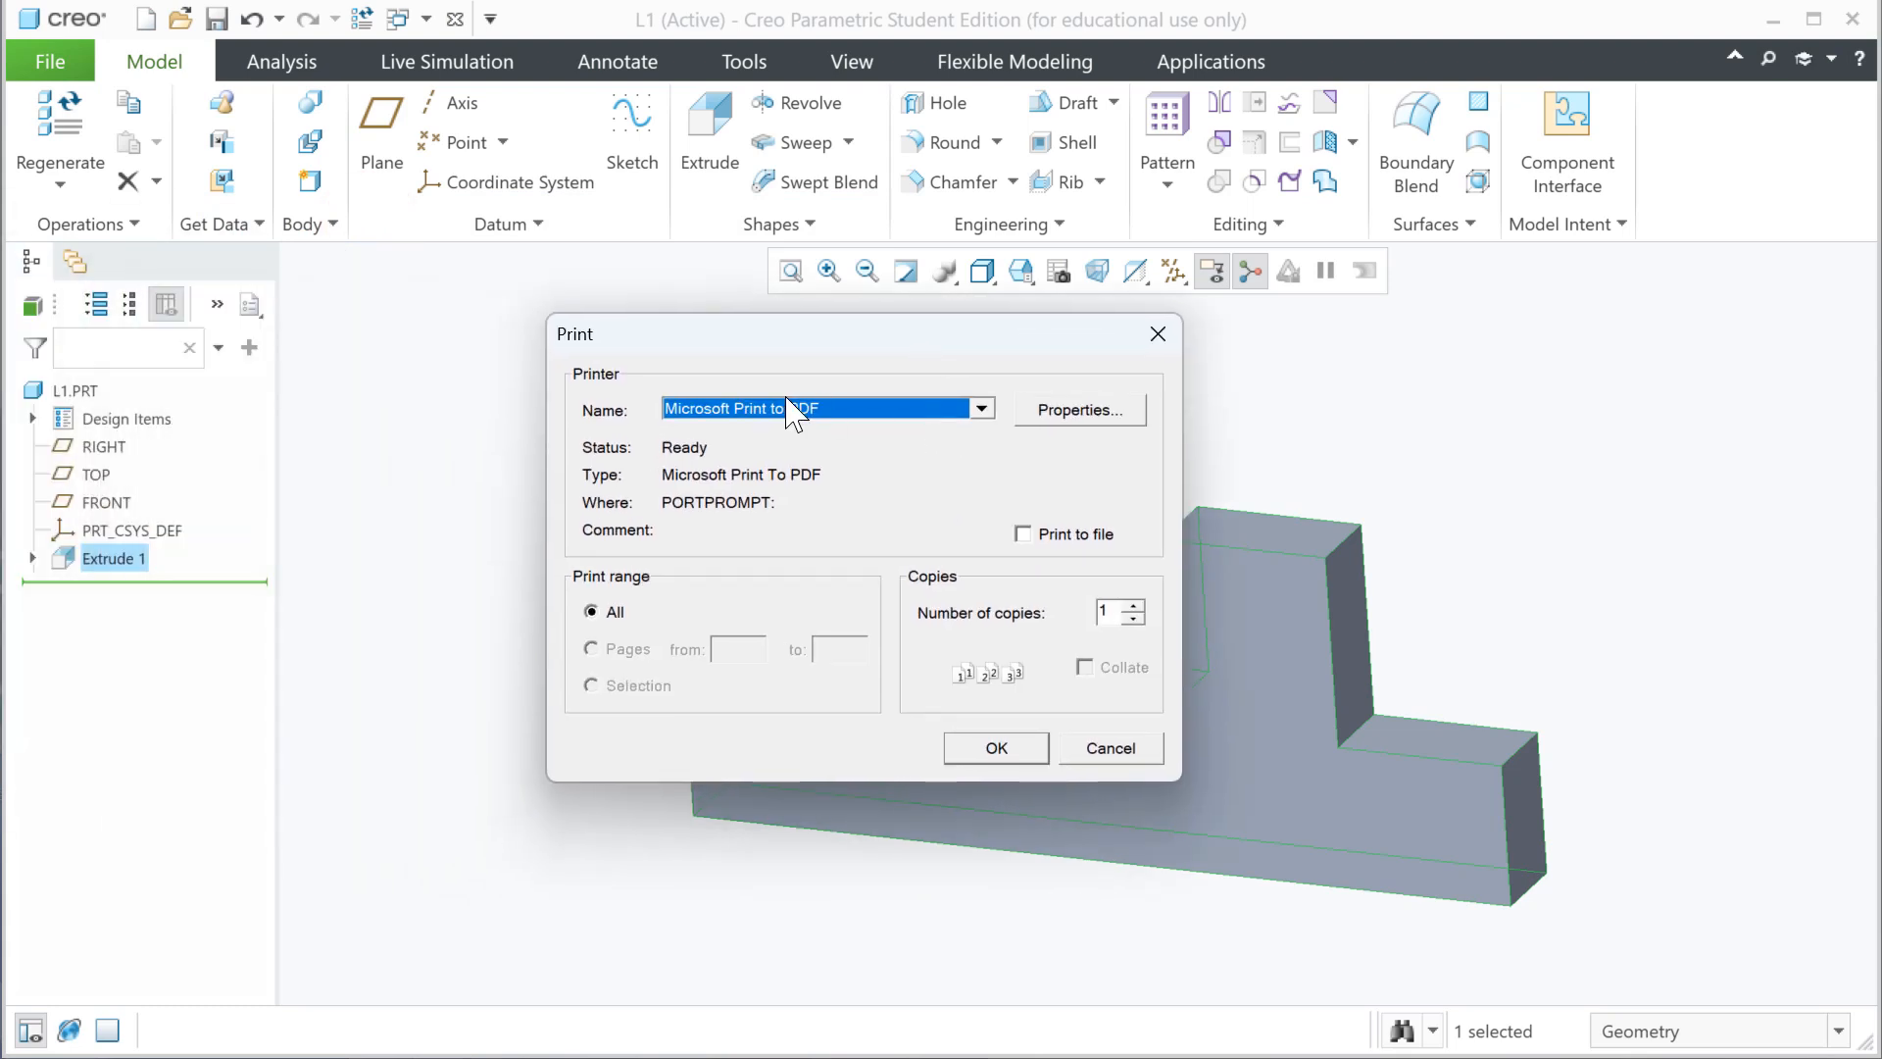
{"action": "left_click", "coordinate": [1118, 750]}
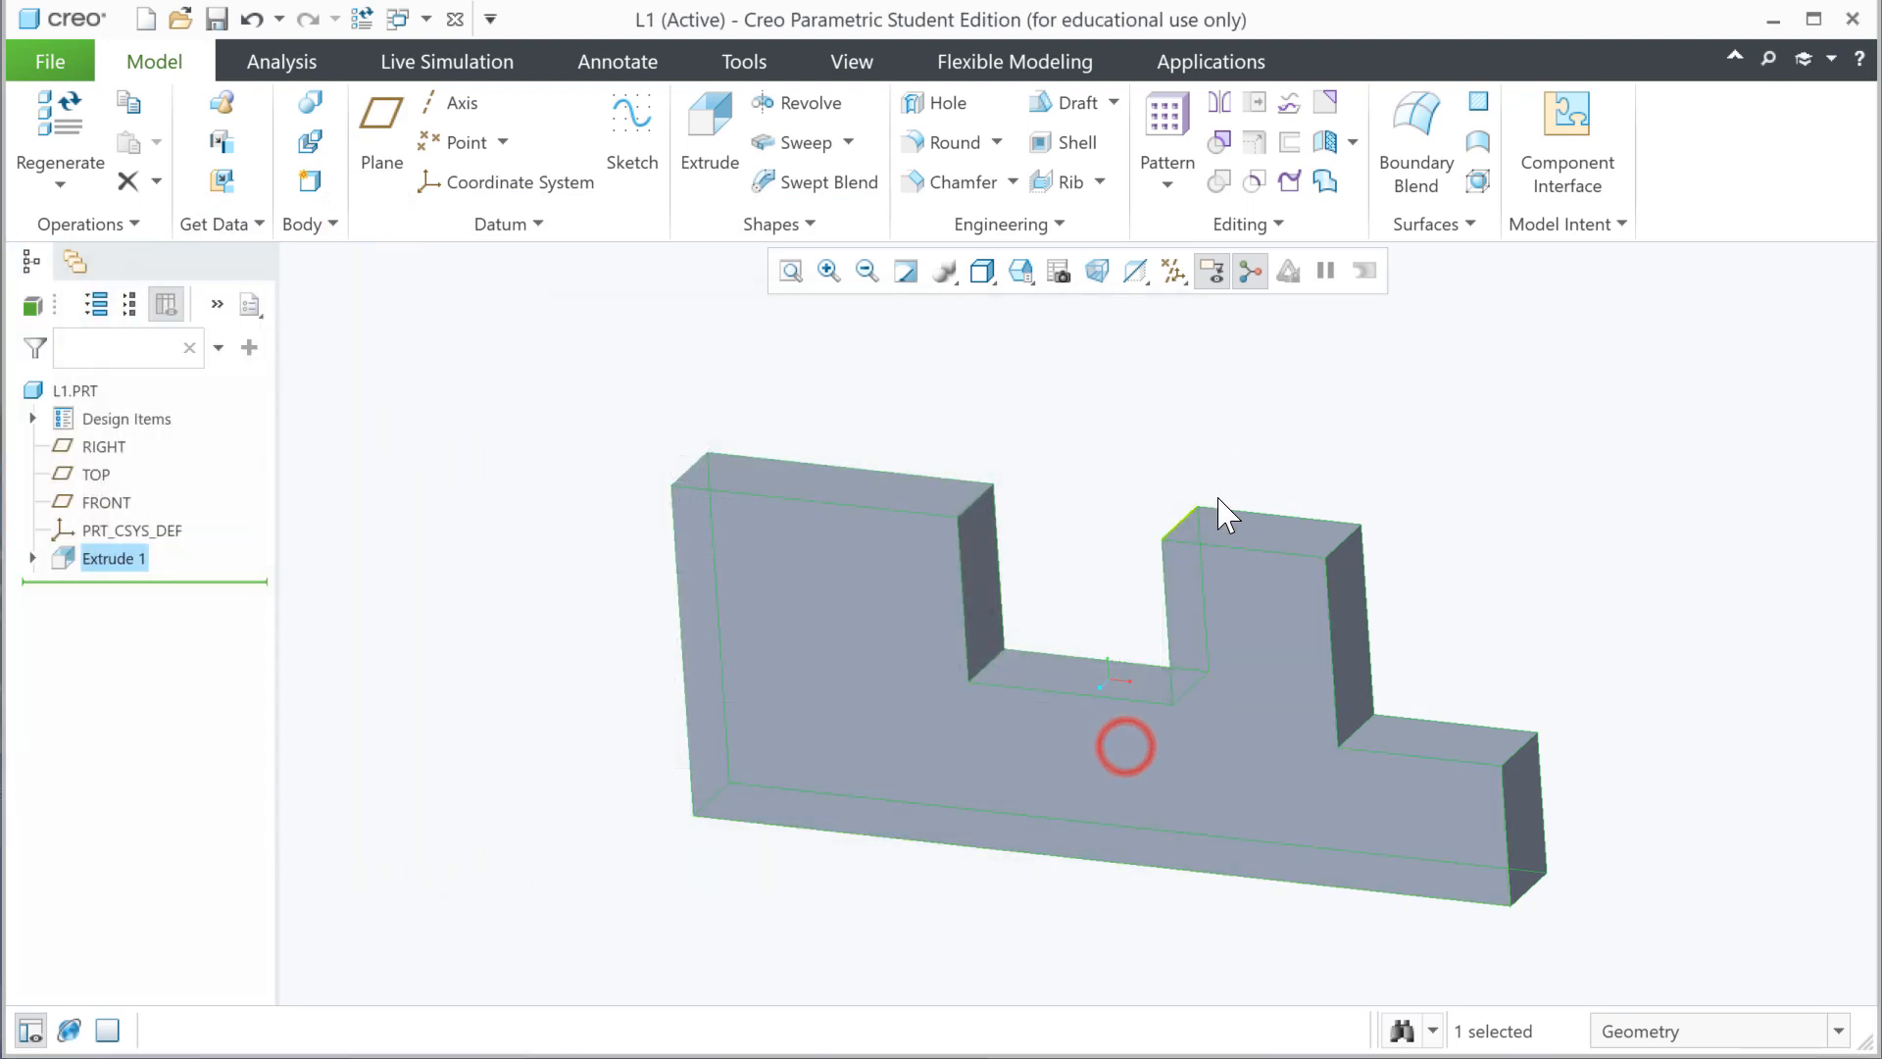
{"action": "left_click", "coordinate": [1221, 469]}
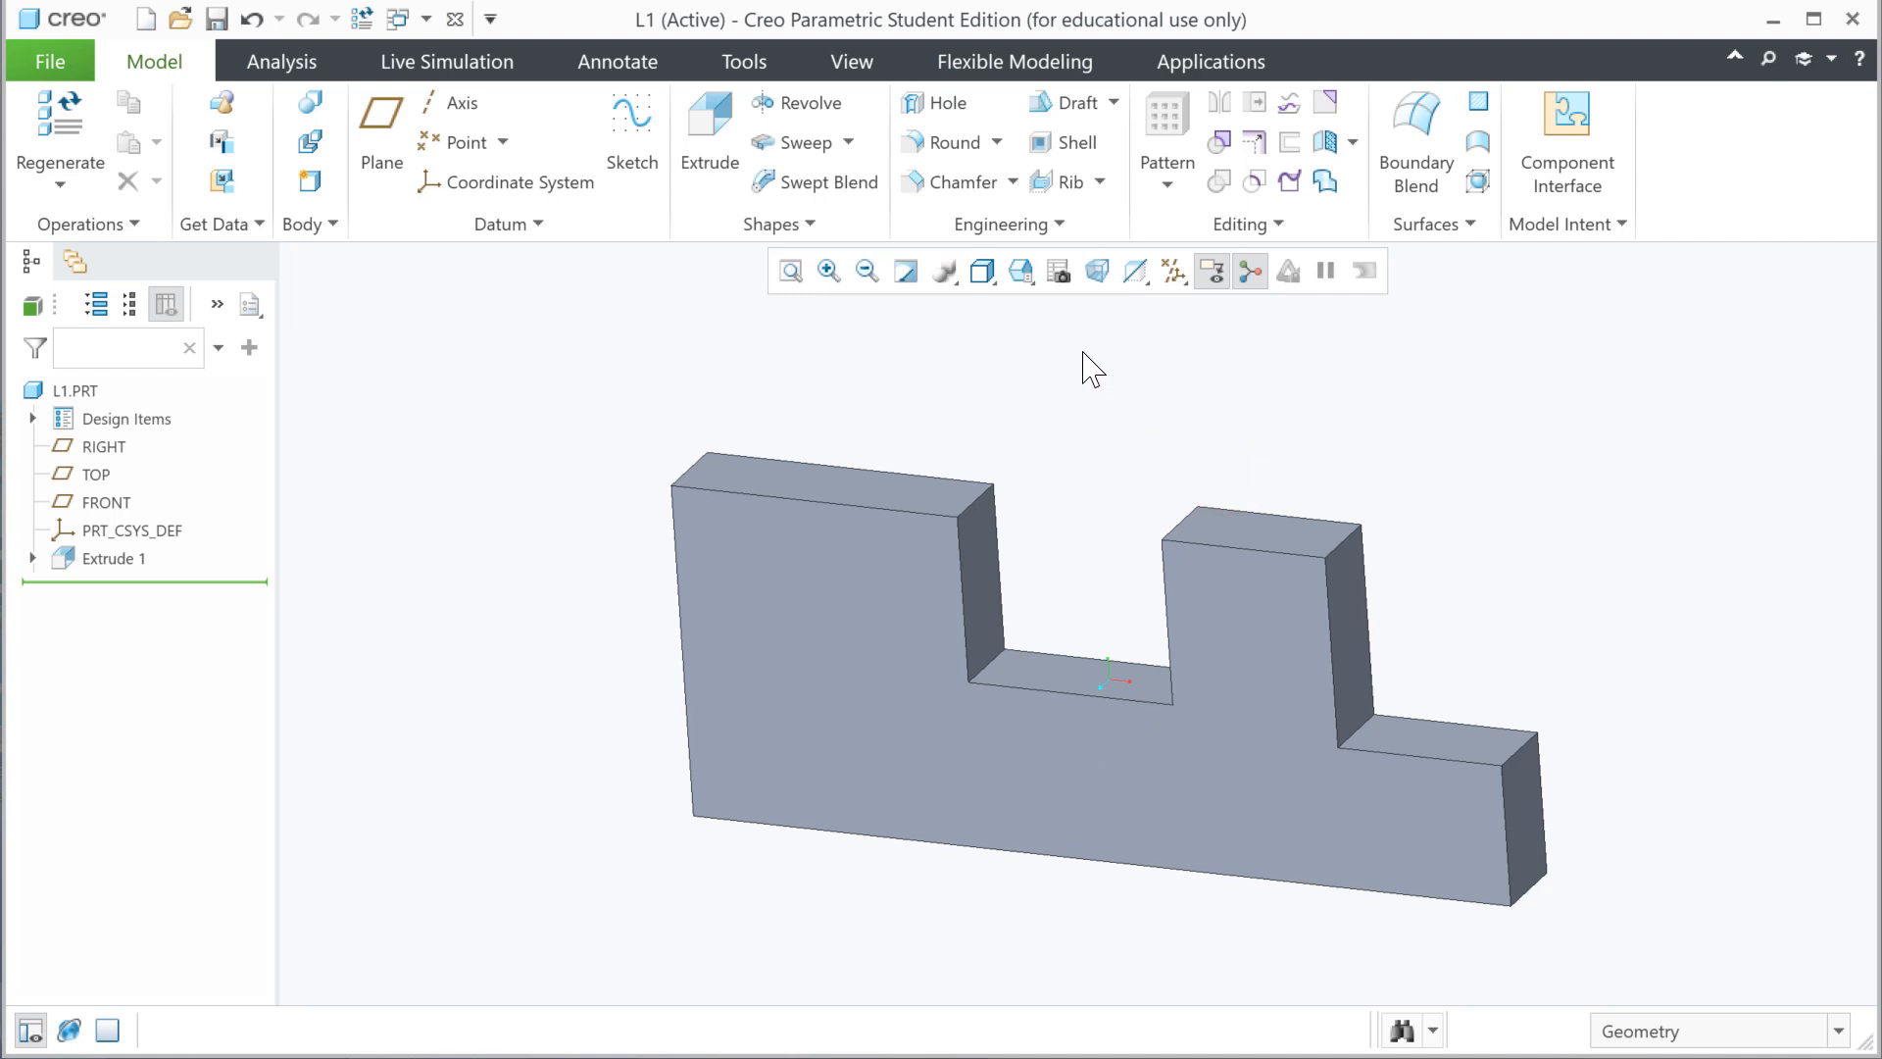
- Create a new solid part named L1b with the default template
{"action": "left_click", "coordinate": [521, 396]}
{"action": "left_click", "coordinate": [147, 20]}
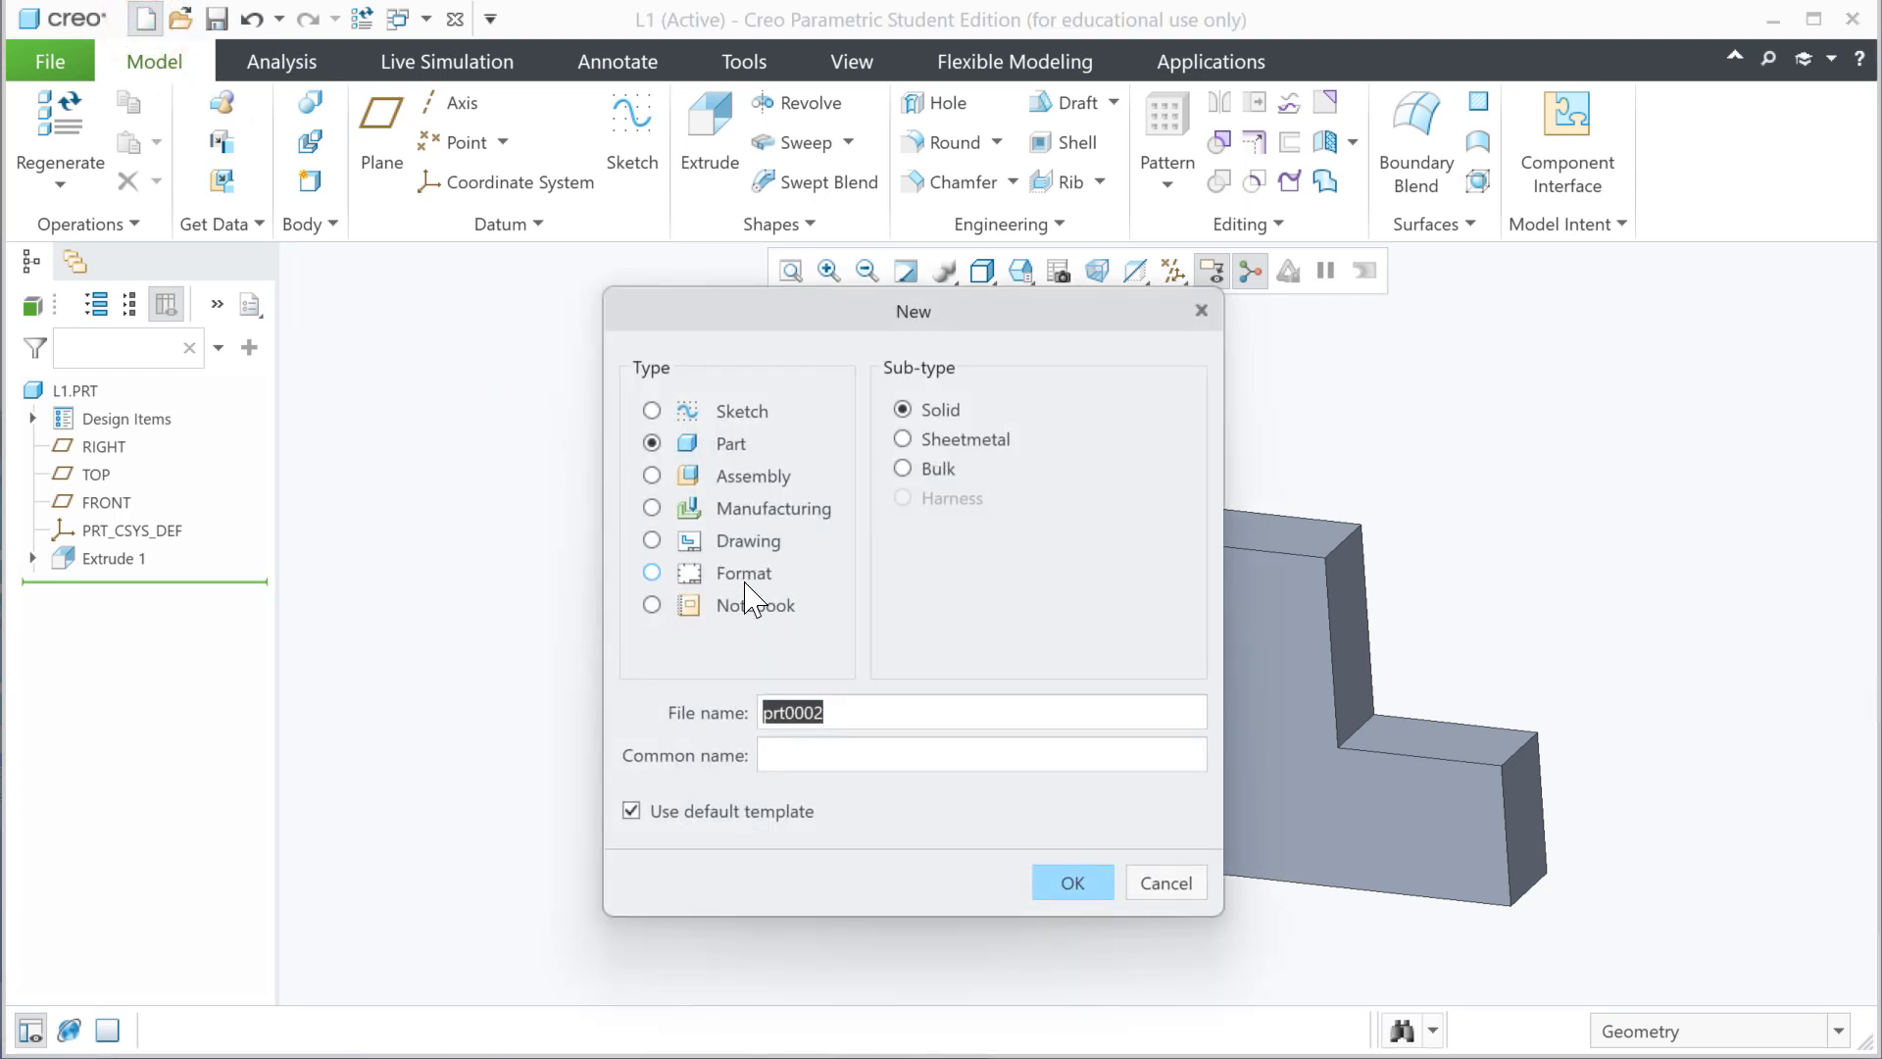
{"action": "type", "text": "L1b"}
{"action": "left_click", "coordinate": [1054, 882]}
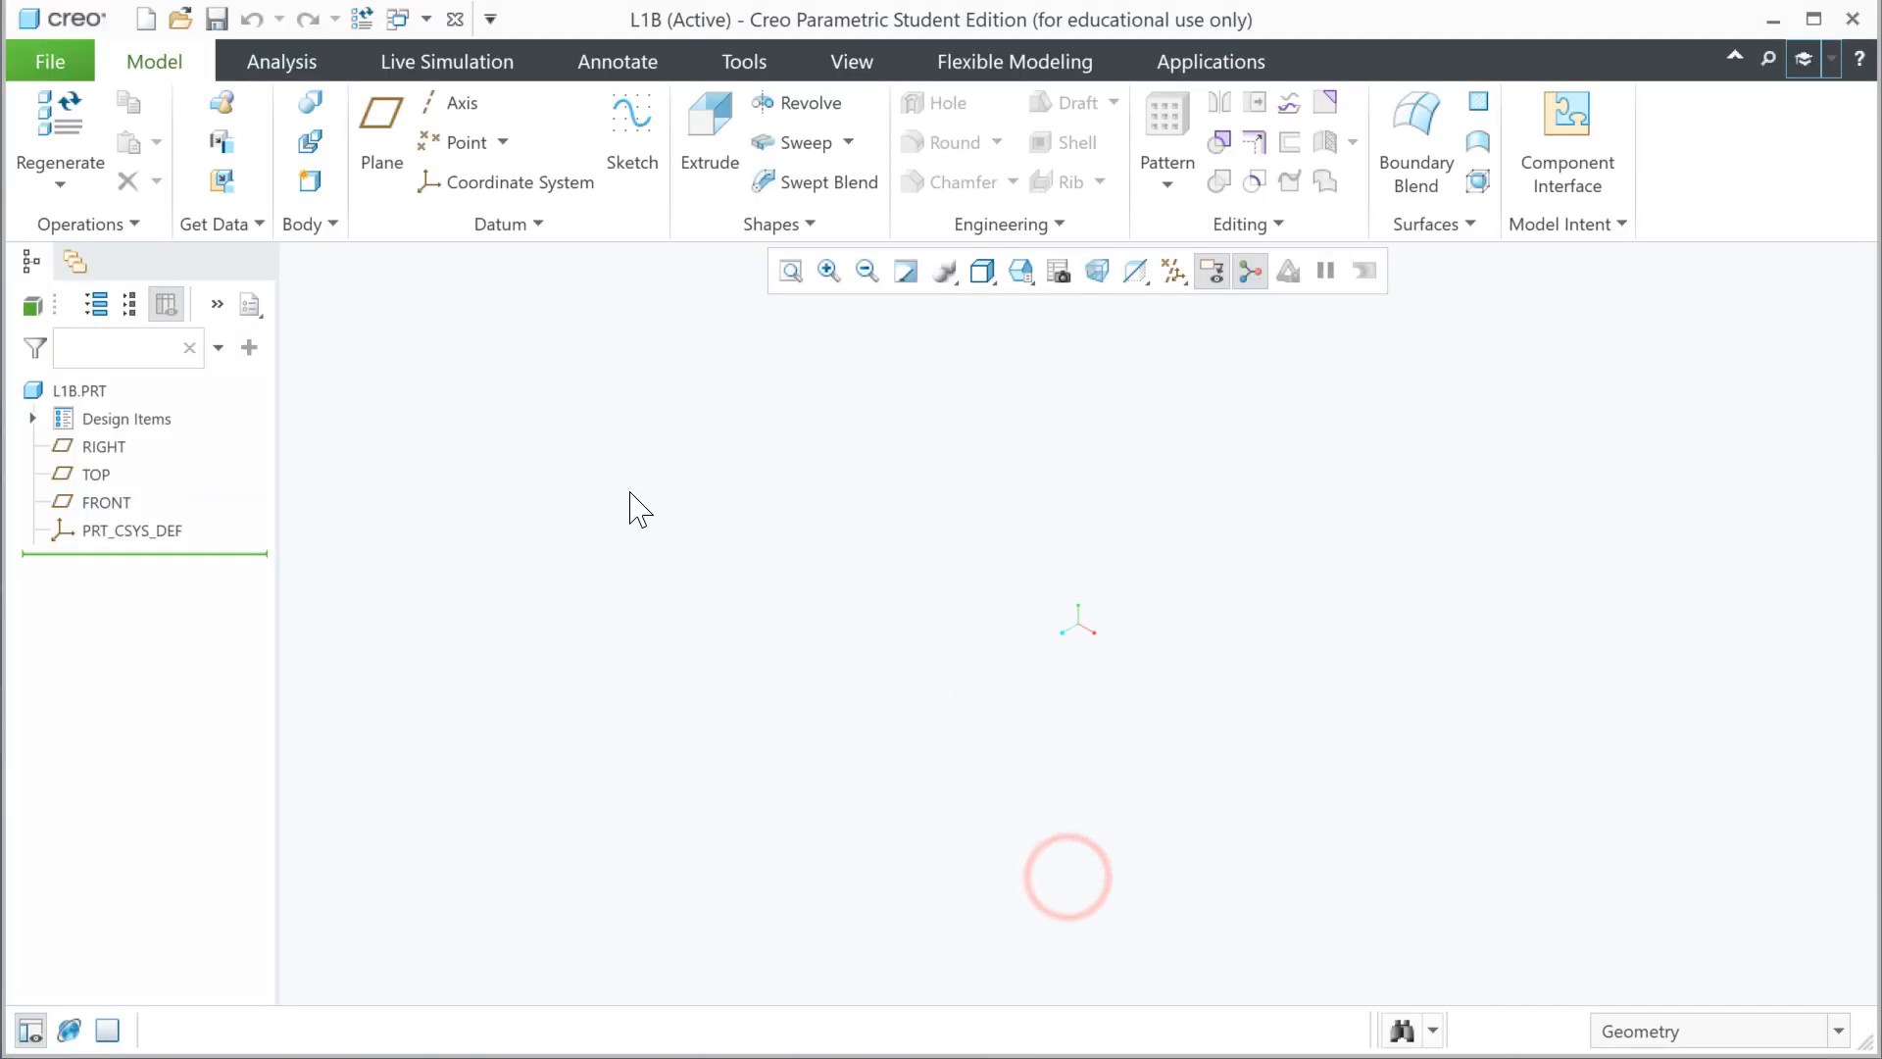
- Start an extrude sketch on the TOP plane and draw a center rectangle about 374 by 208 from the origin
{"action": "left_click", "coordinate": [96, 476]}
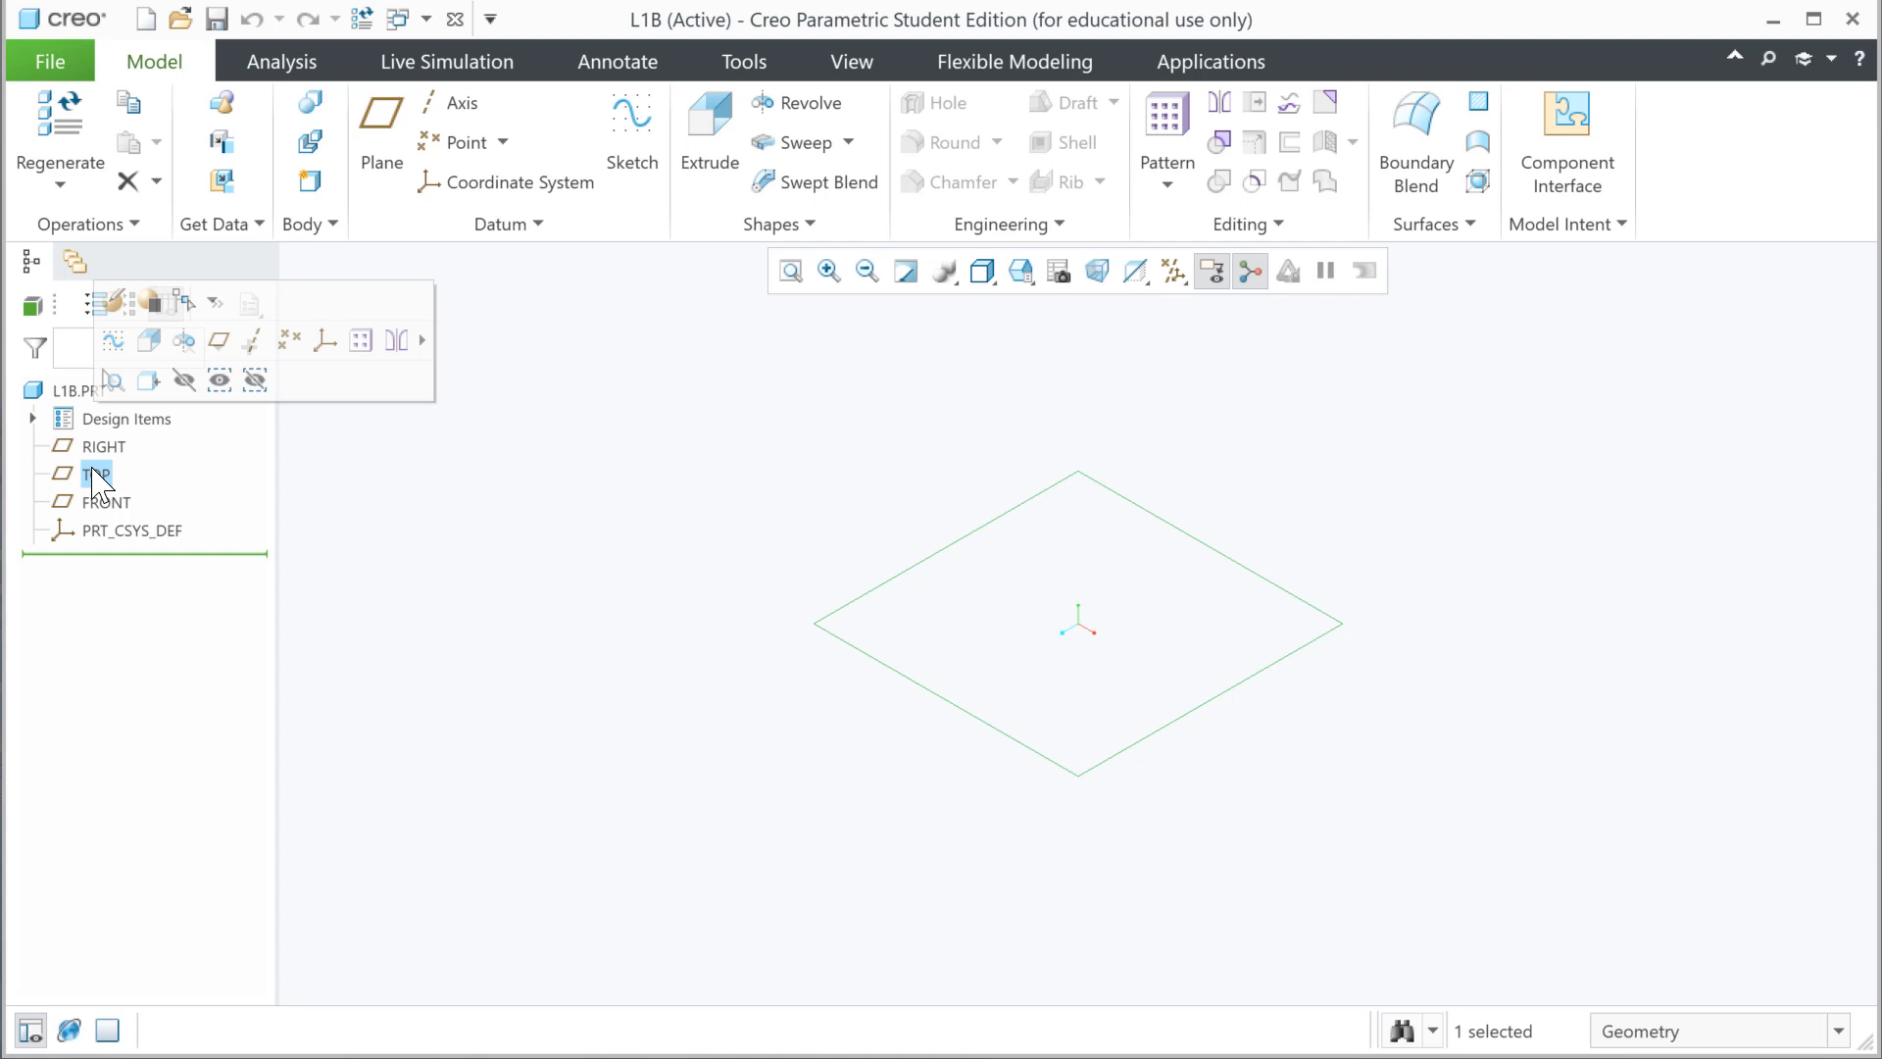
{"action": "left_click", "coordinate": [149, 340]}
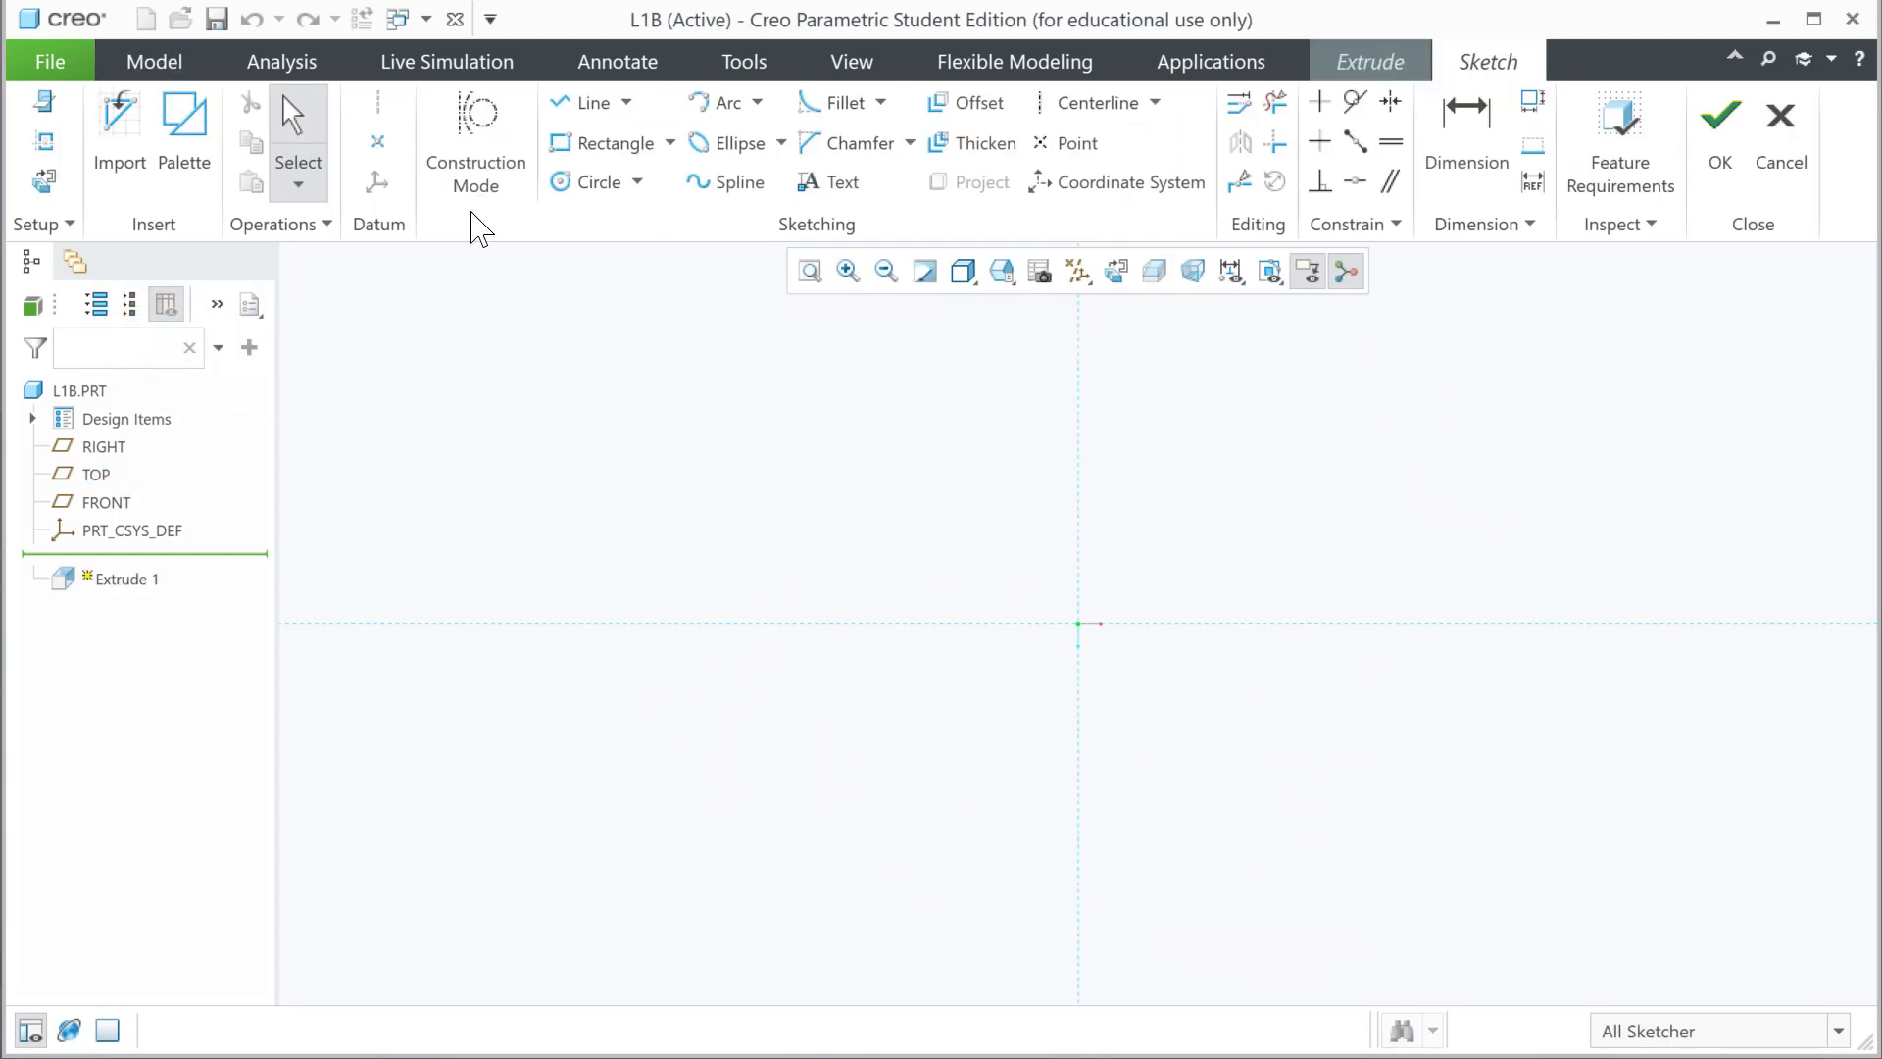
{"action": "left_click", "coordinate": [670, 144]}
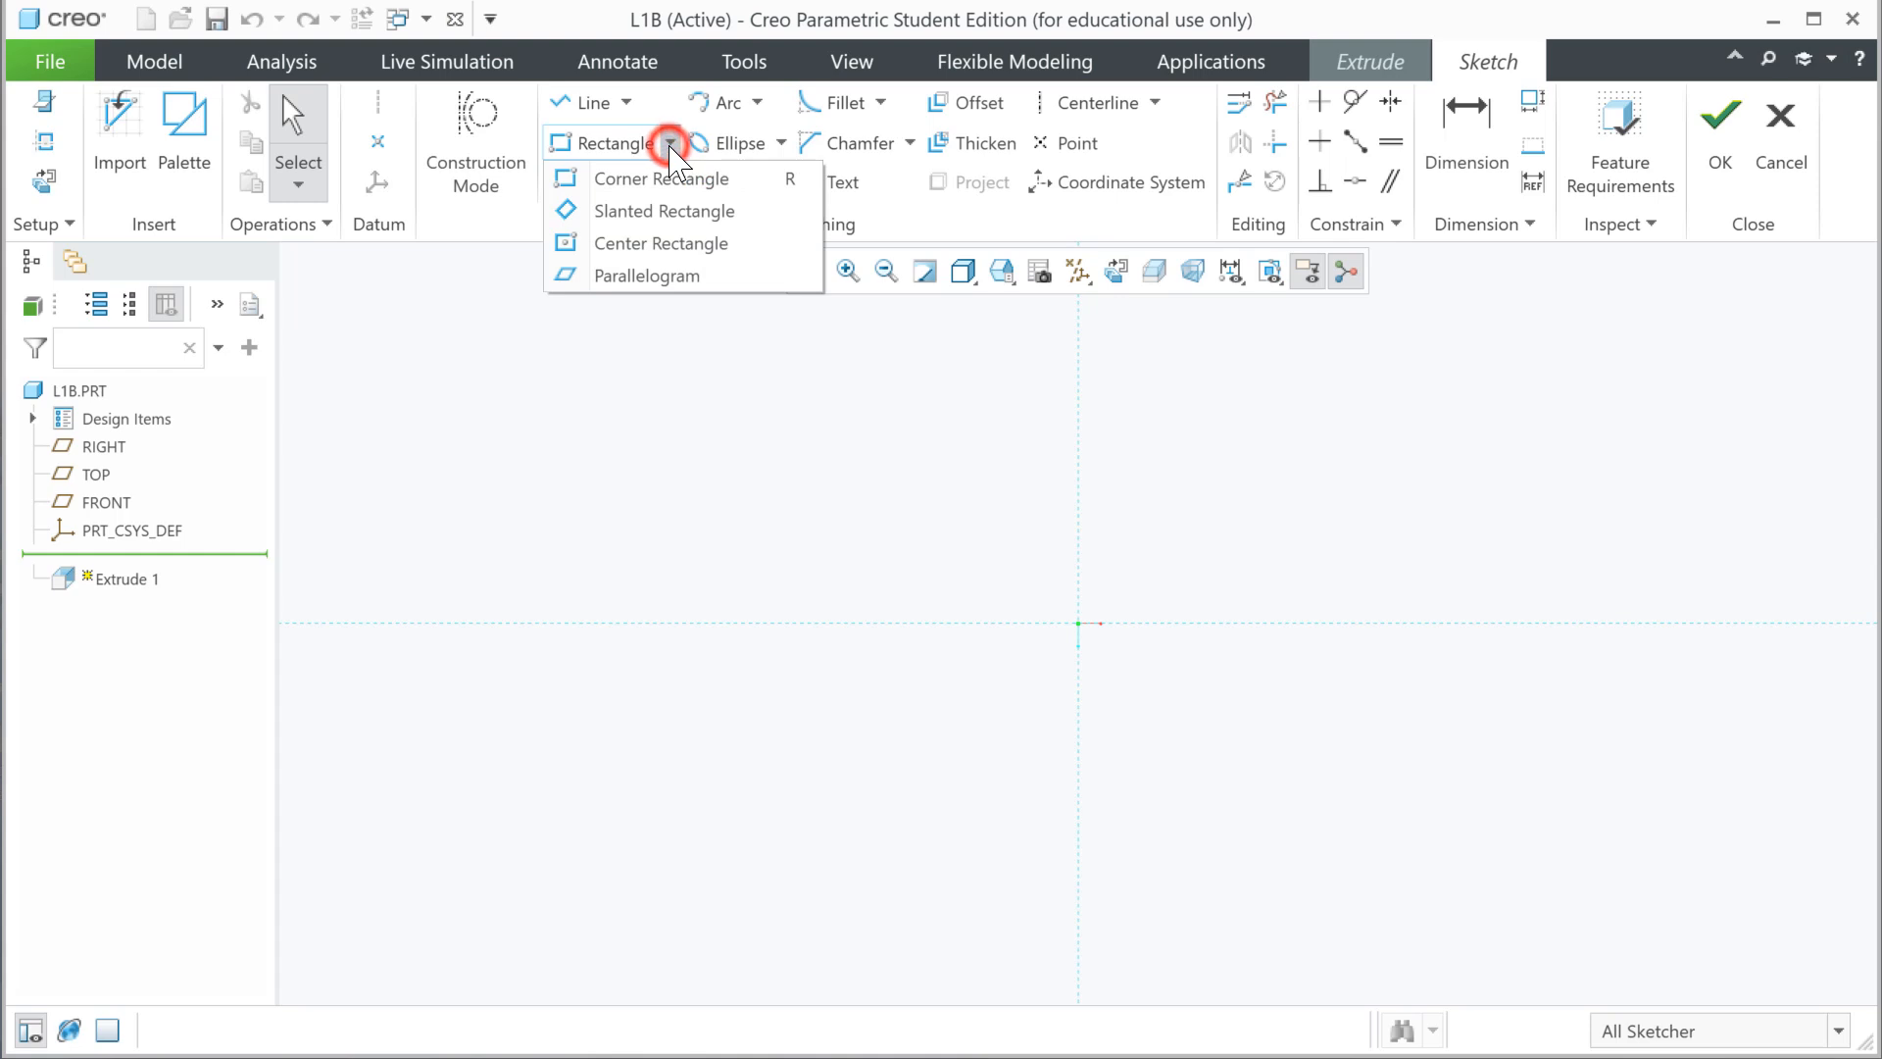
{"action": "left_click", "coordinate": [616, 245]}
{"action": "left_click", "coordinate": [1079, 625]}
{"action": "left_click", "coordinate": [1302, 500]}
{"action": "middle_click", "coordinate": [1377, 534]}
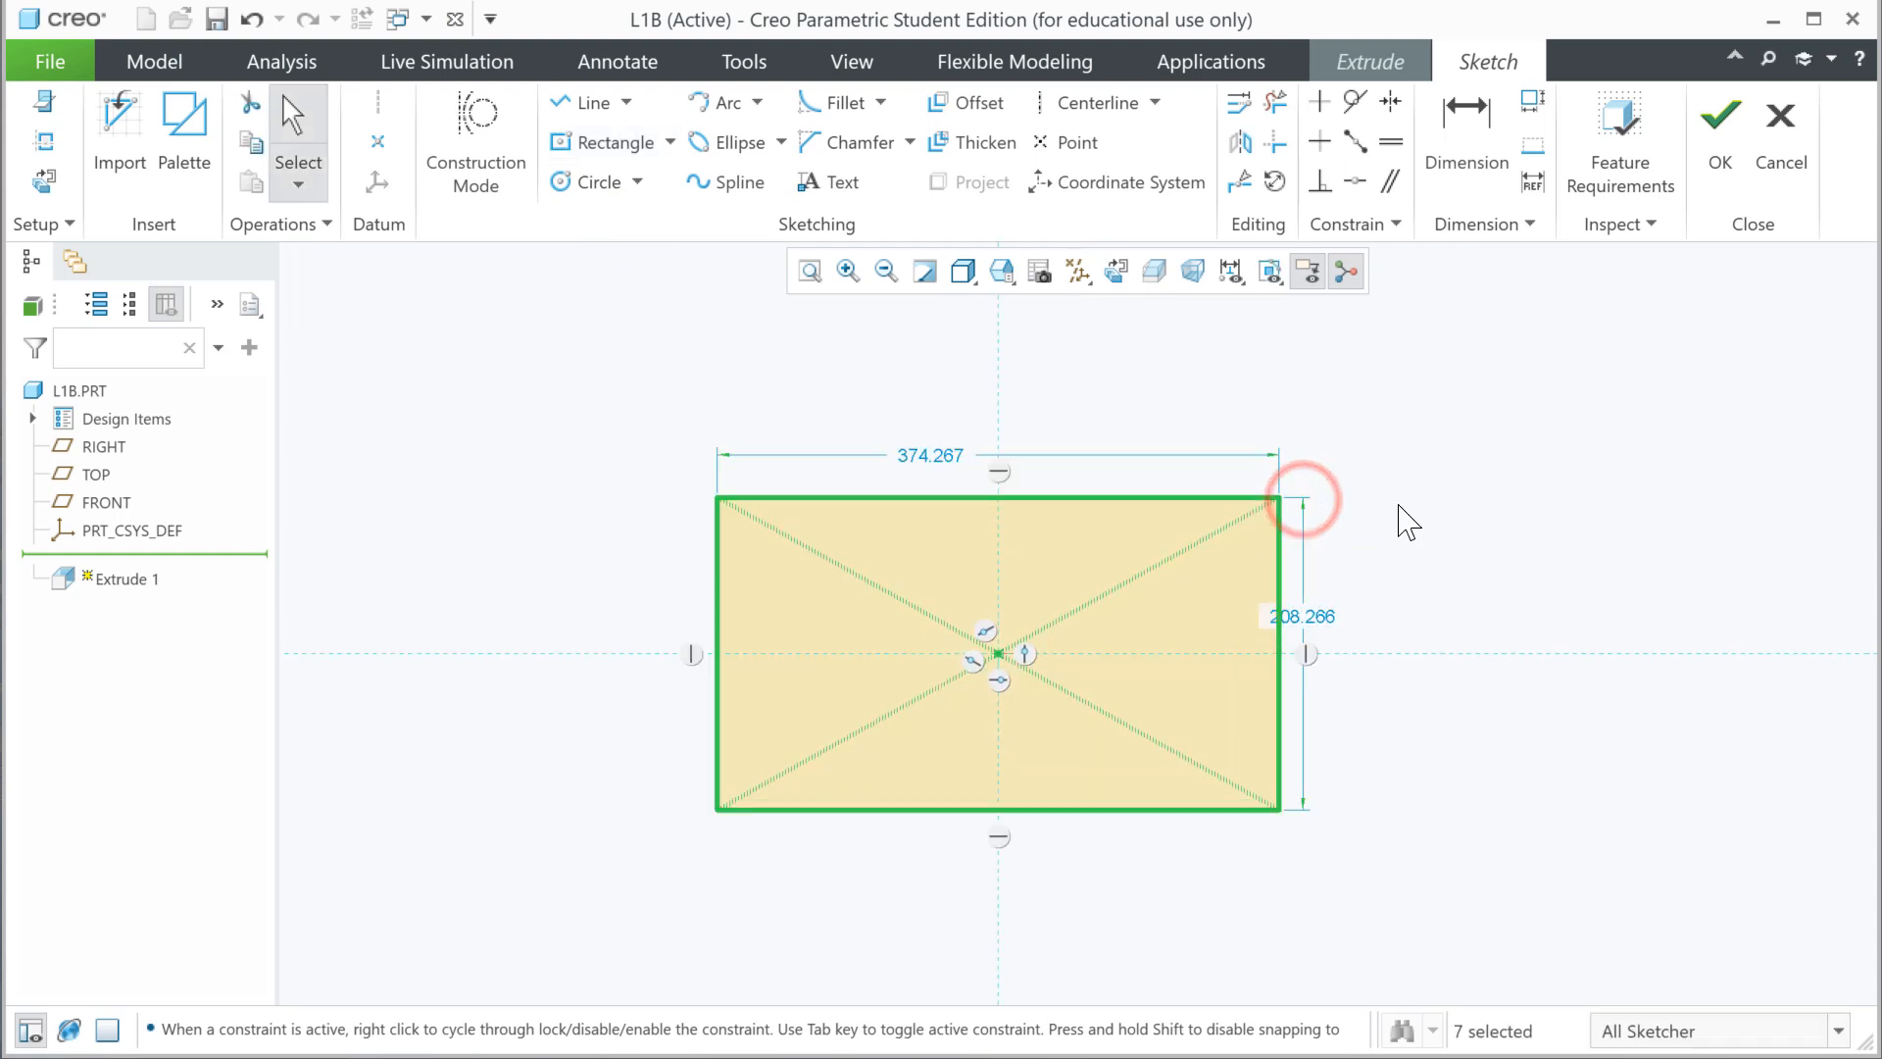
- Set the rectangle's width to 5 and its height to 3
{"action": "double_click", "coordinate": [944, 456]}
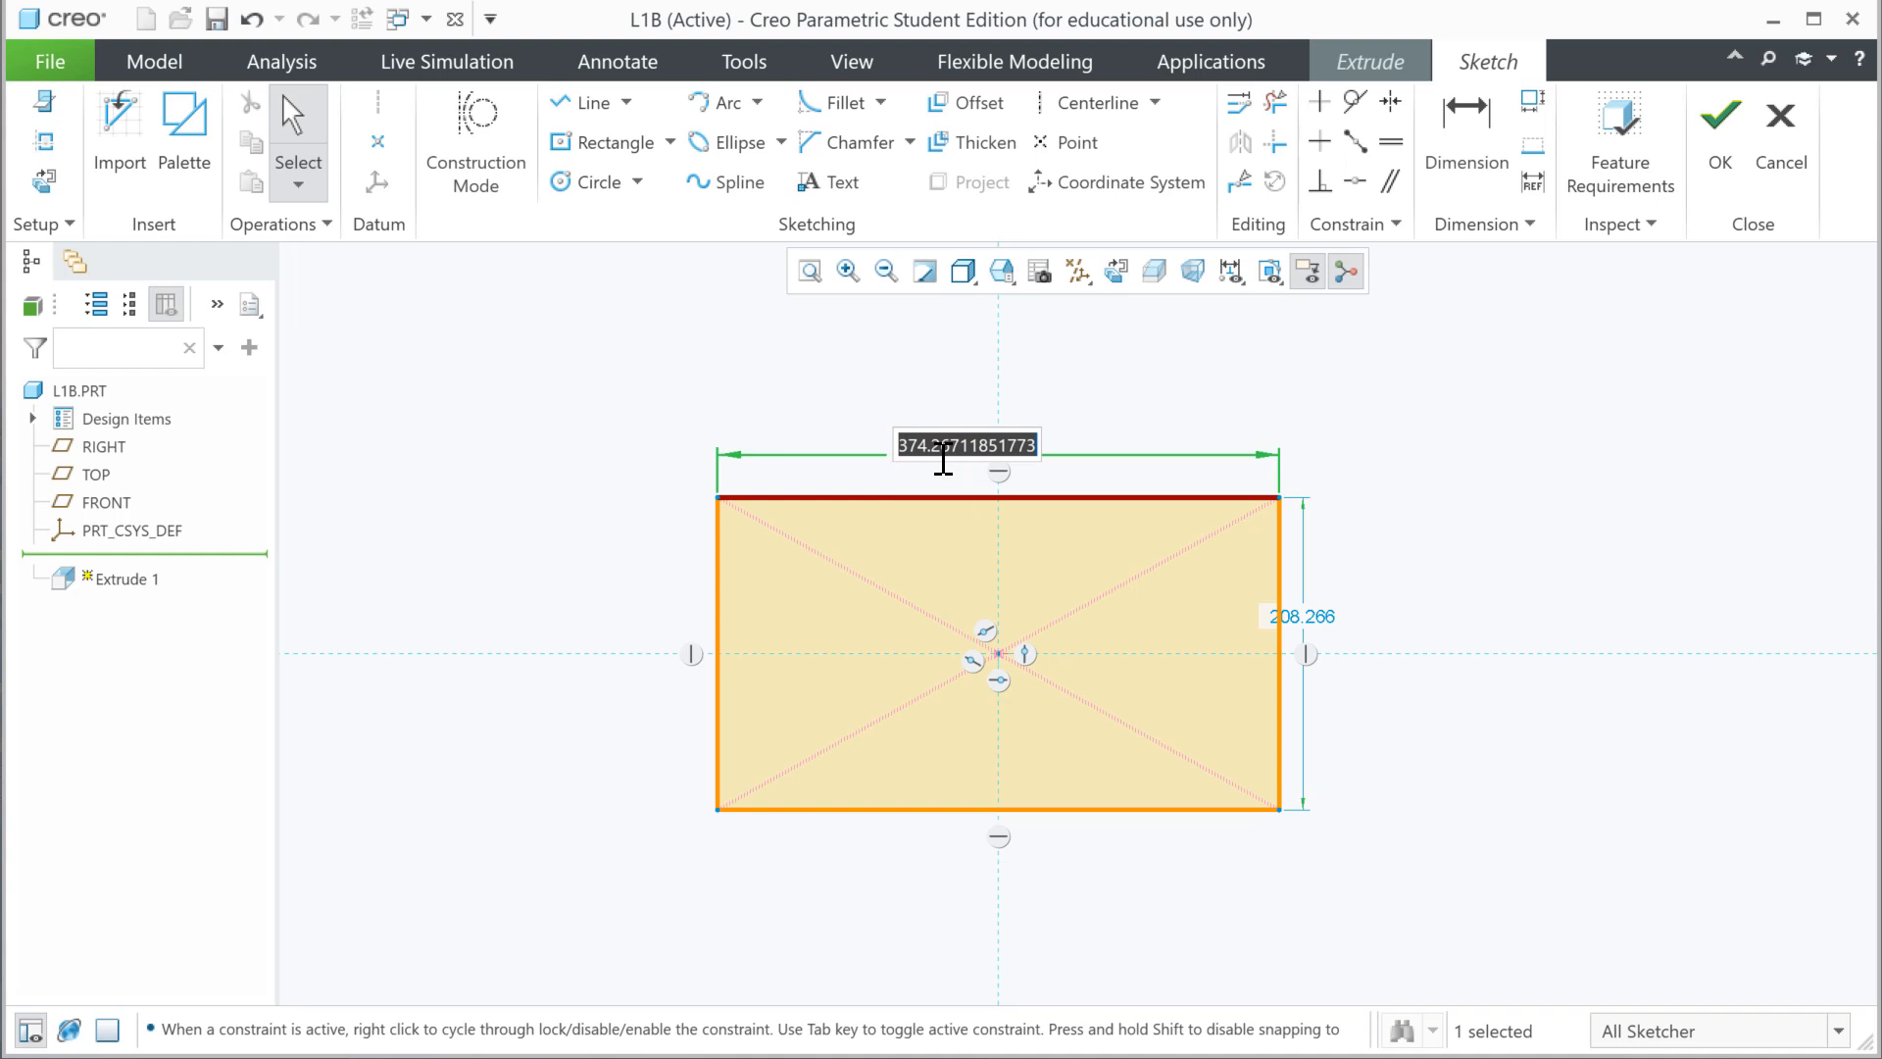
{"action": "type", "text": "5"}
{"action": "key", "text": "Return"}
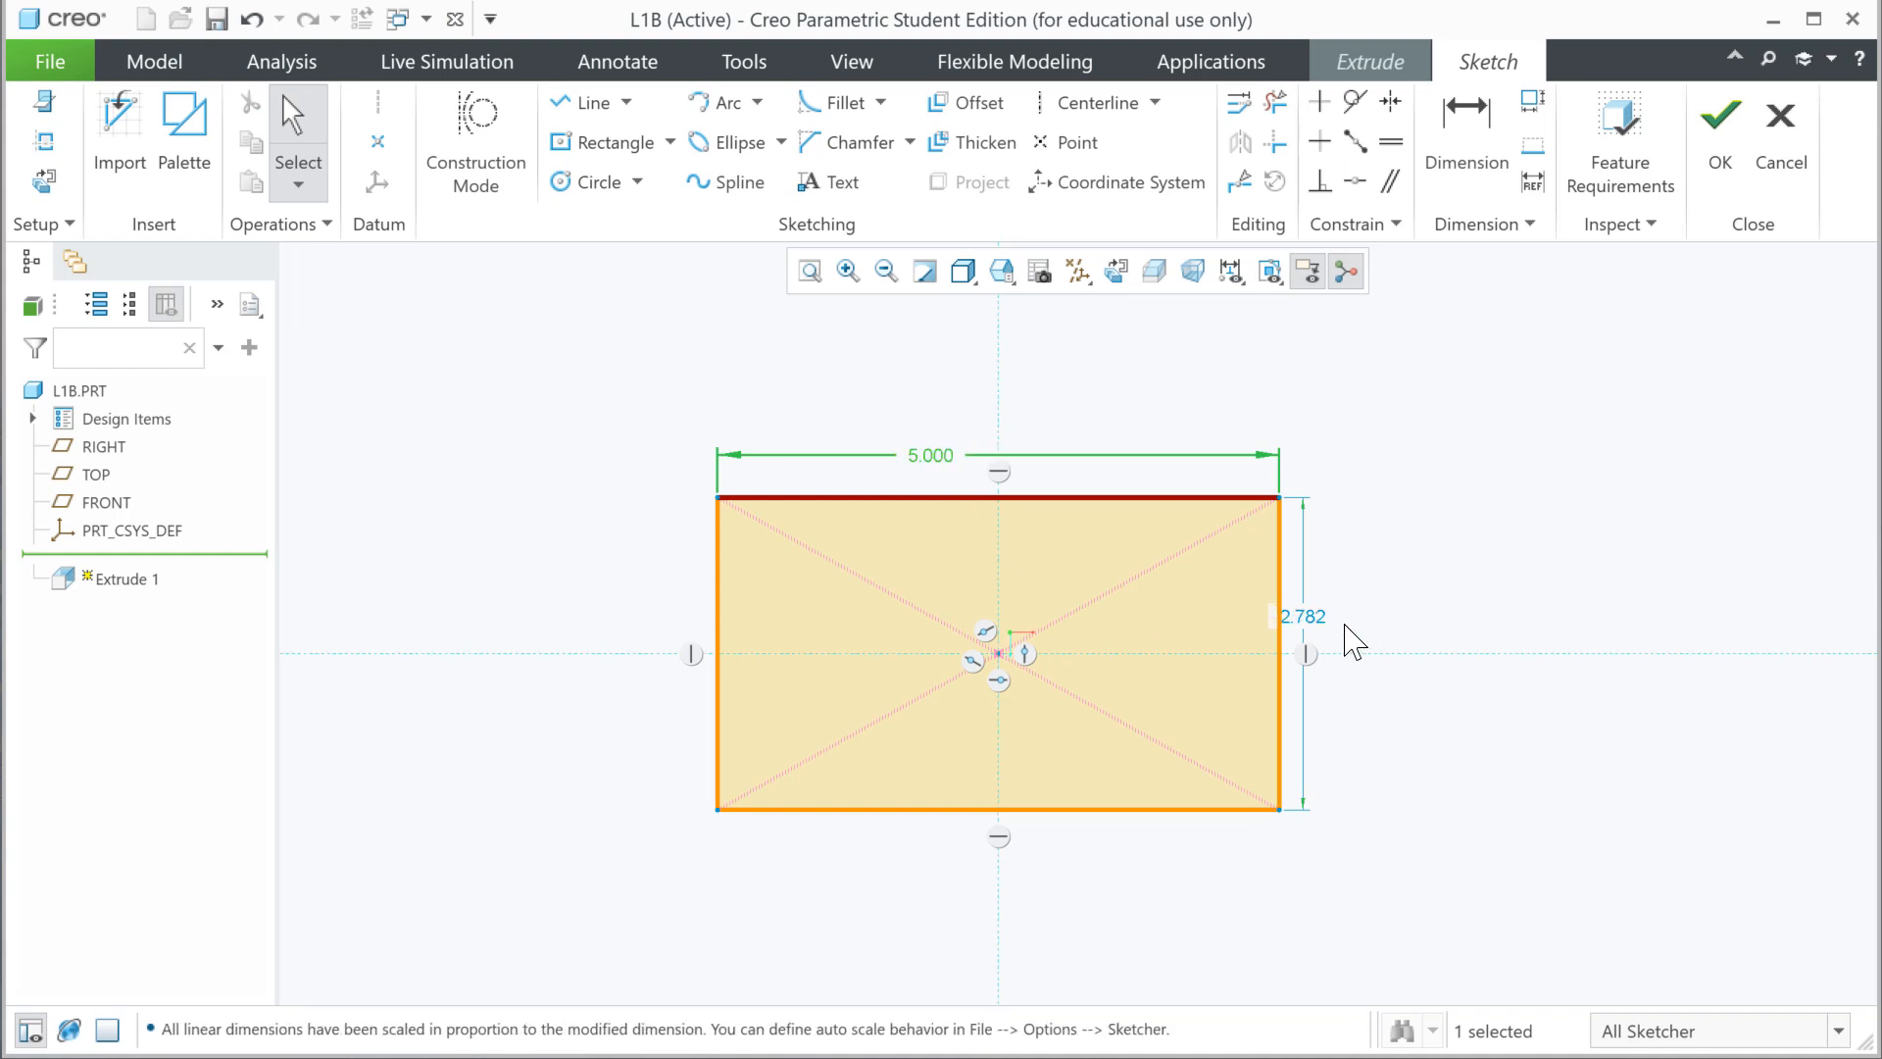
{"action": "double_click", "coordinate": [1318, 617]}
{"action": "type", "text": "3"}
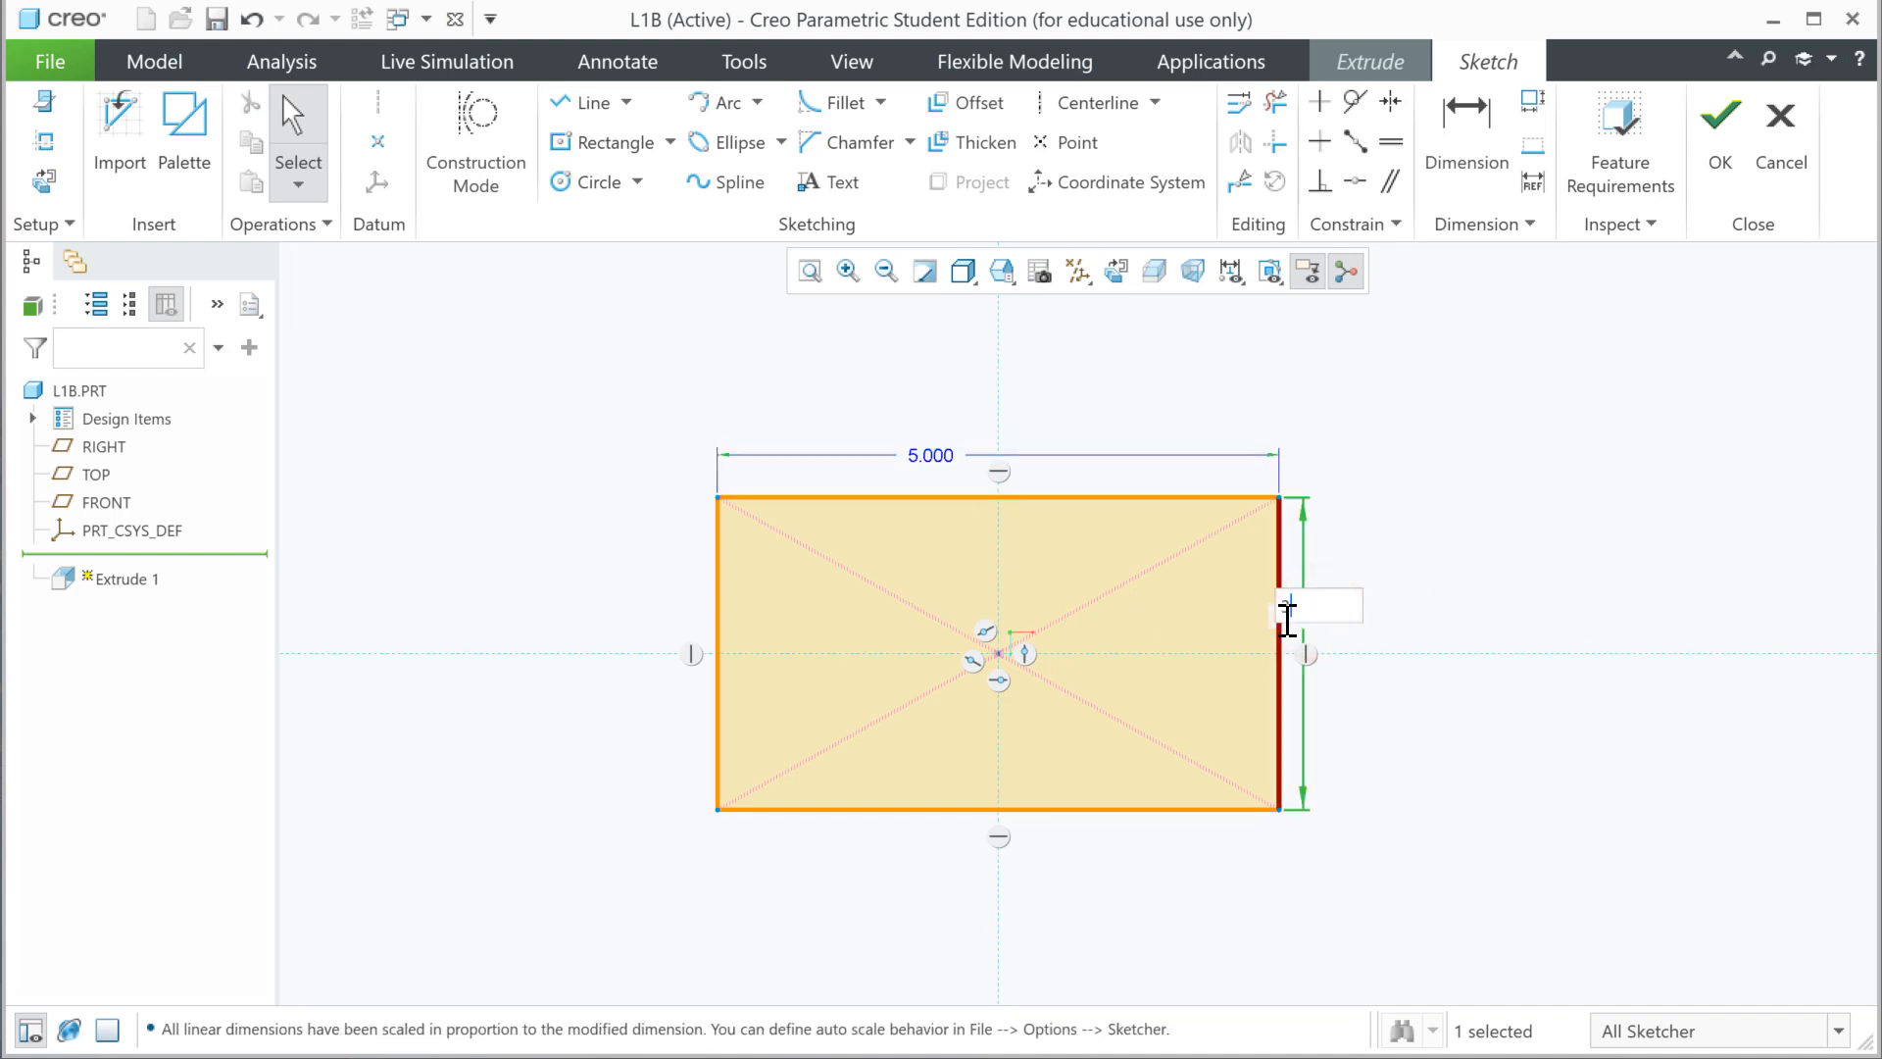
{"action": "key", "text": "Return"}
{"action": "left_click", "coordinate": [1515, 624]}
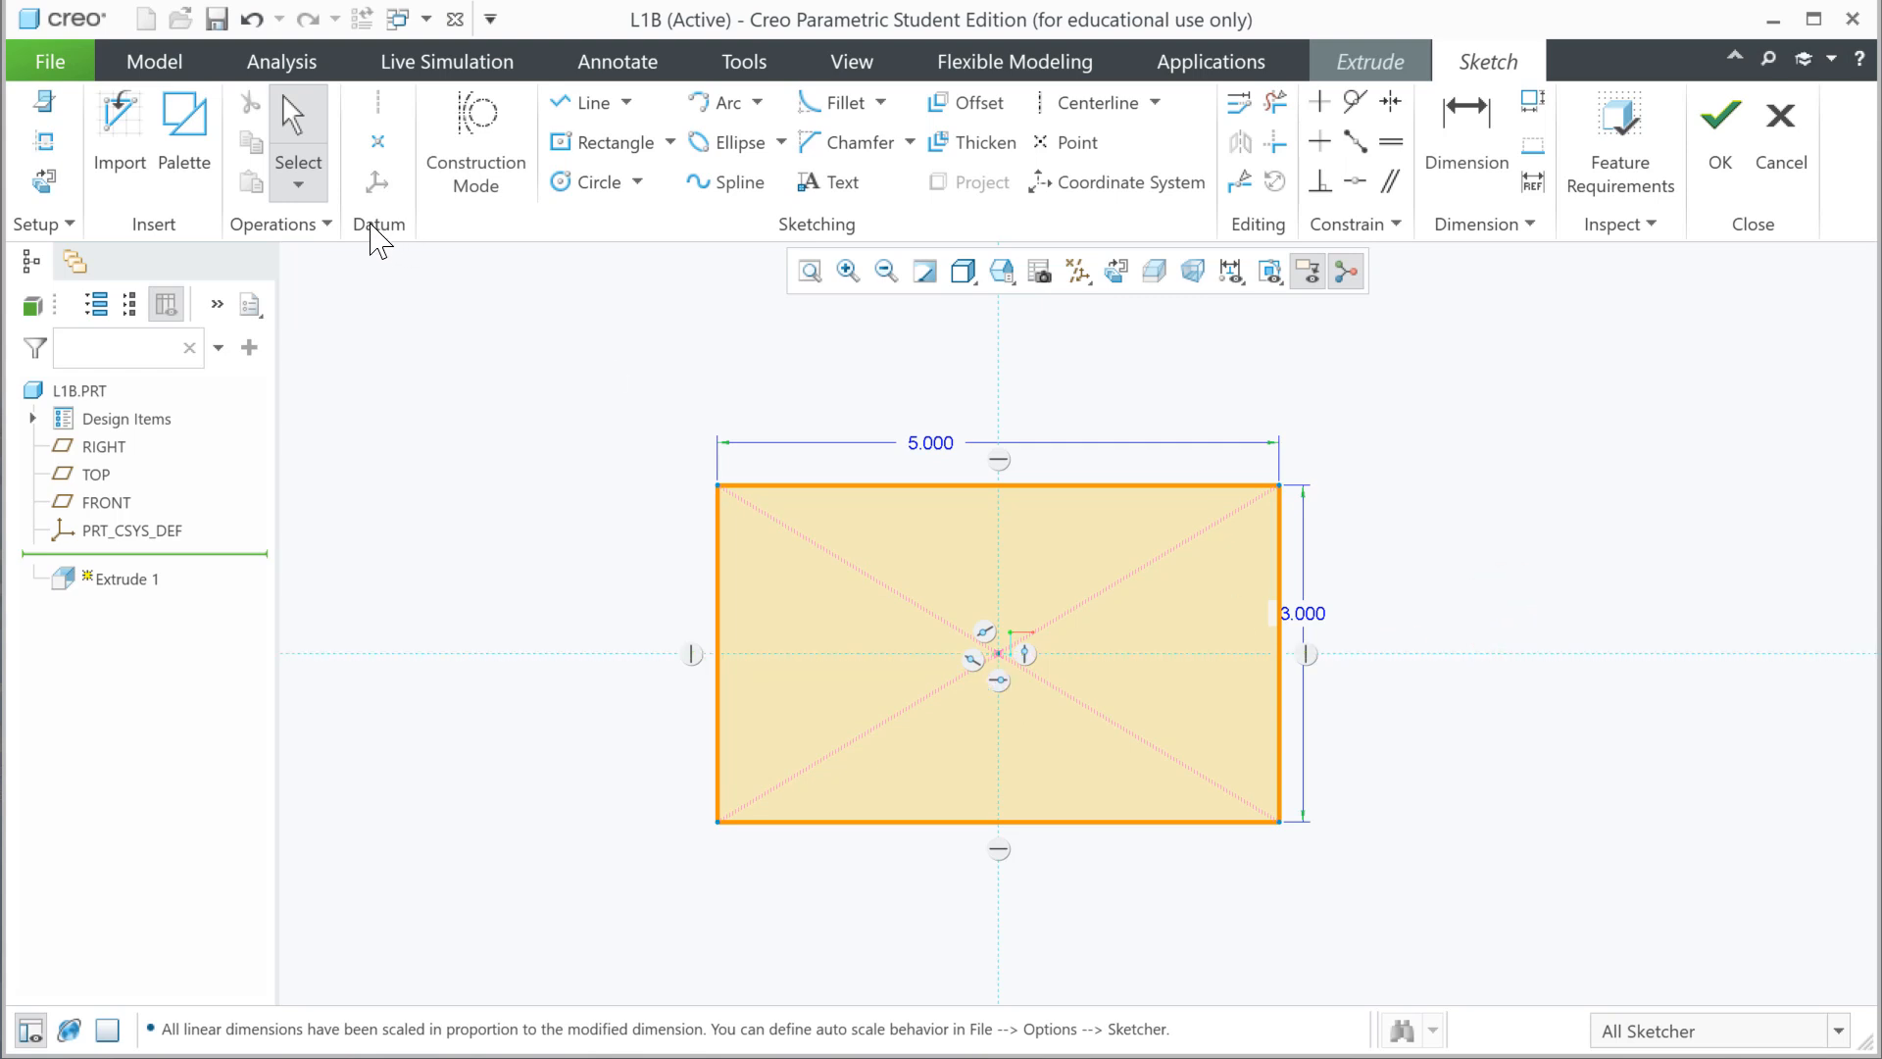
- Sketch a circle about 0.535 in diameter inside the rectangle near its upper-left corner
{"action": "left_click", "coordinate": [555, 184]}
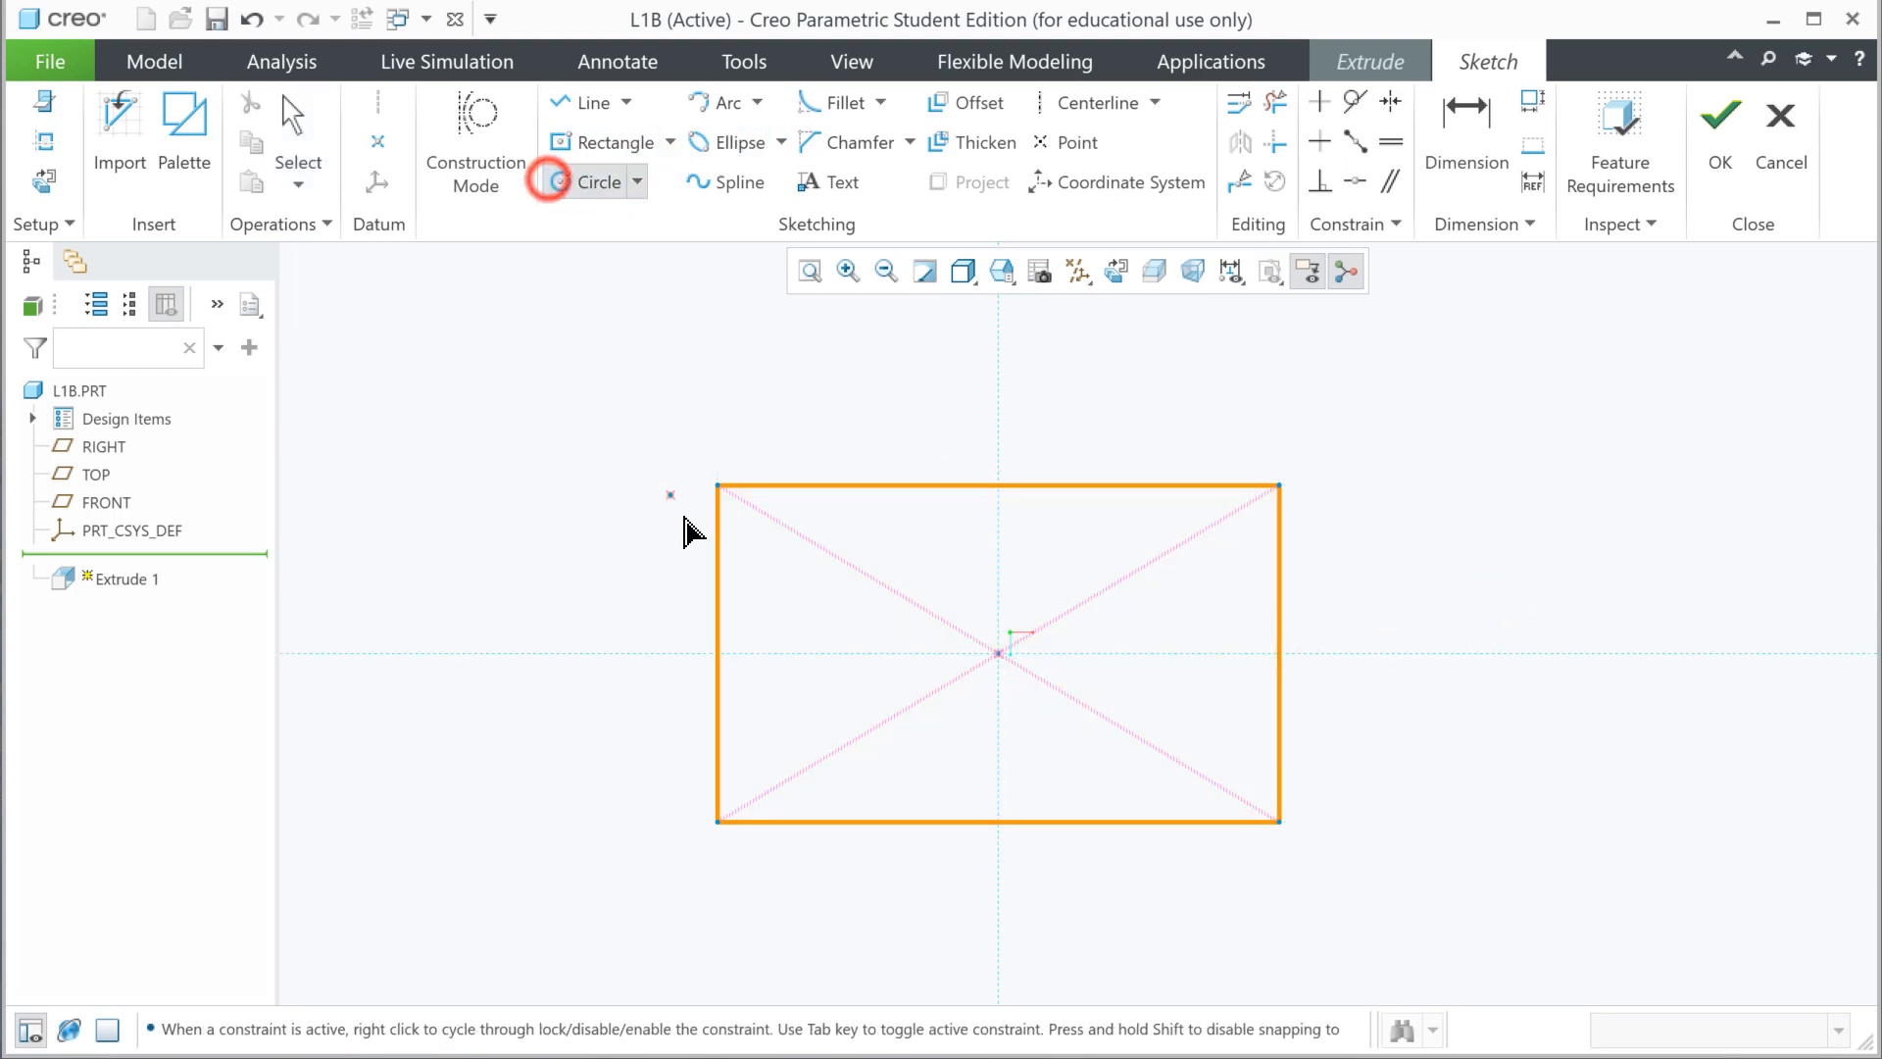
{"action": "left_click", "coordinate": [765, 563]}
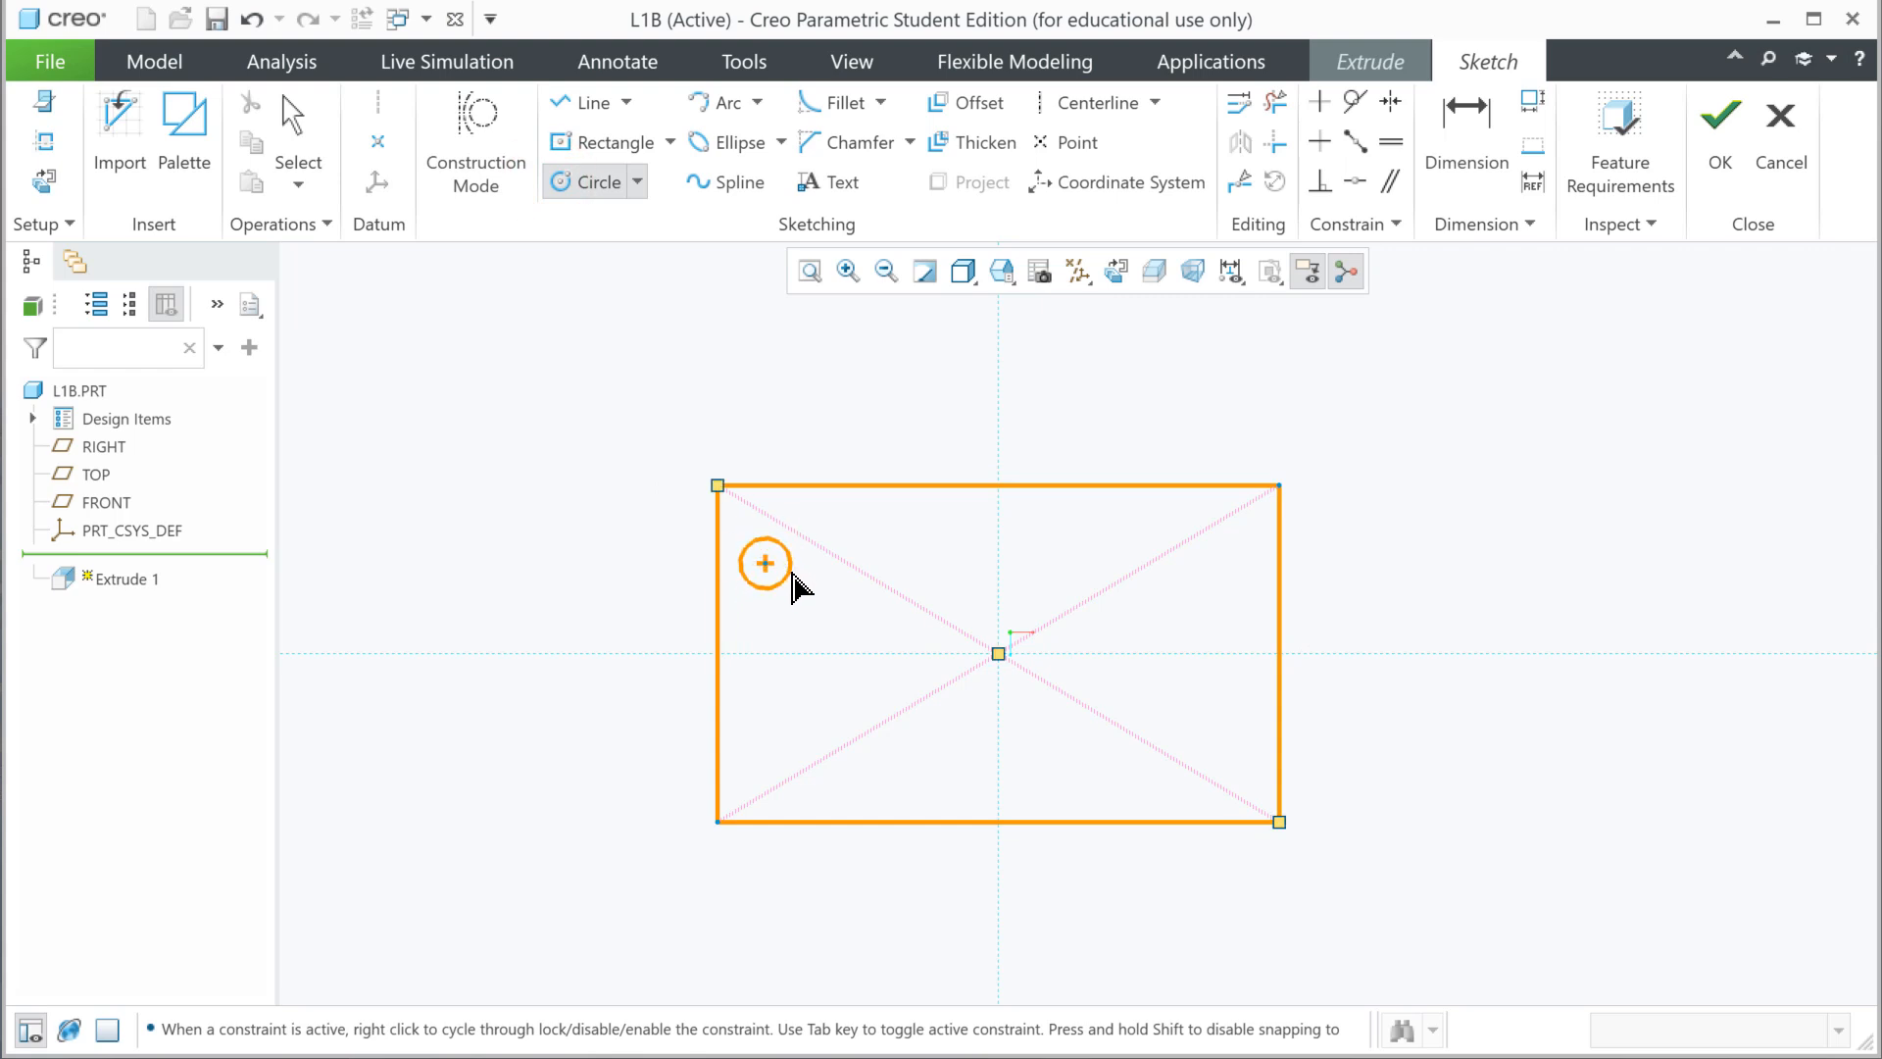
{"action": "left_click", "coordinate": [792, 575]}
{"action": "middle_click", "coordinate": [493, 572]}
- Move the circle's vertical position dimension outside the rectangle and set its distance from the top edge to 0.75
{"action": "scroll", "coordinate": [775, 515], "scroll_direction": "down", "scroll_amount": 1}
{"action": "scroll", "coordinate": [784, 515], "scroll_direction": "up", "scroll_amount": 5}
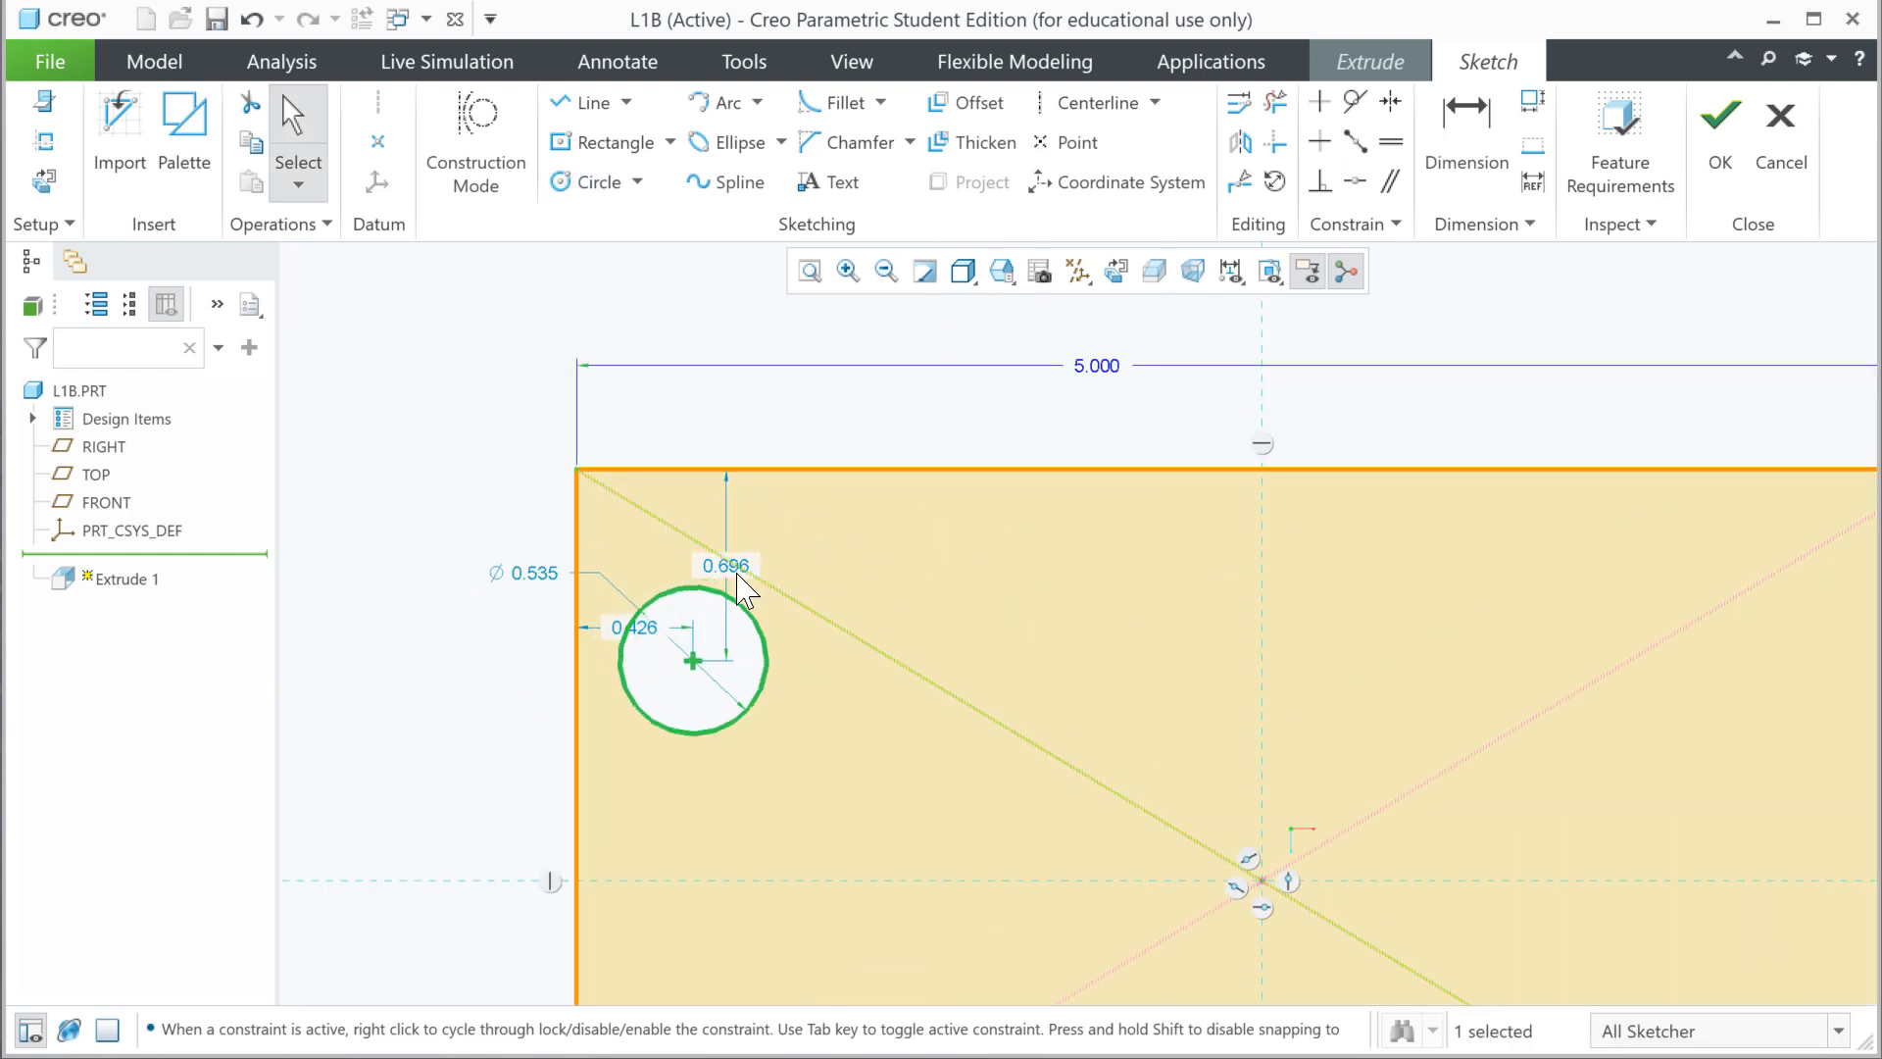
{"action": "left_click_drag", "start_coordinate": [727, 567], "coordinate": [362, 588]}
{"action": "double_click", "coordinate": [353, 577]}
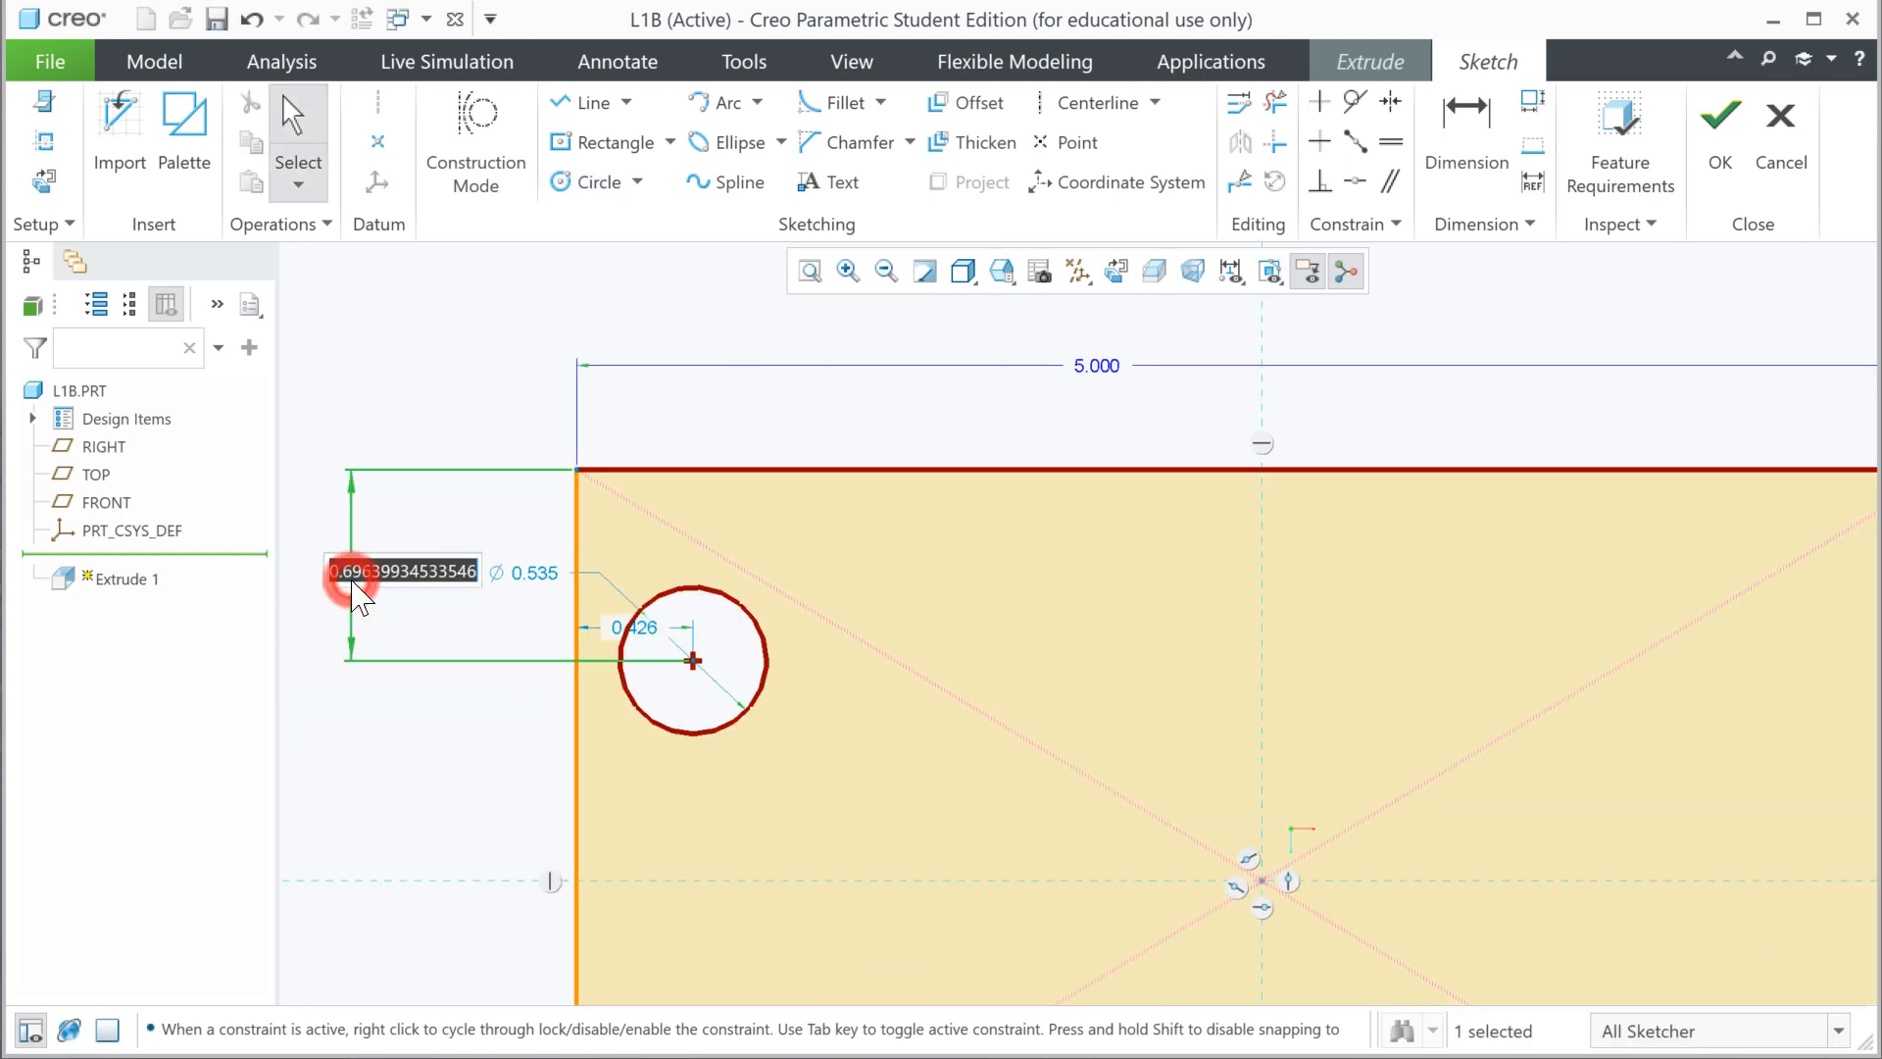
{"action": "key", "text": "BackSpace"}
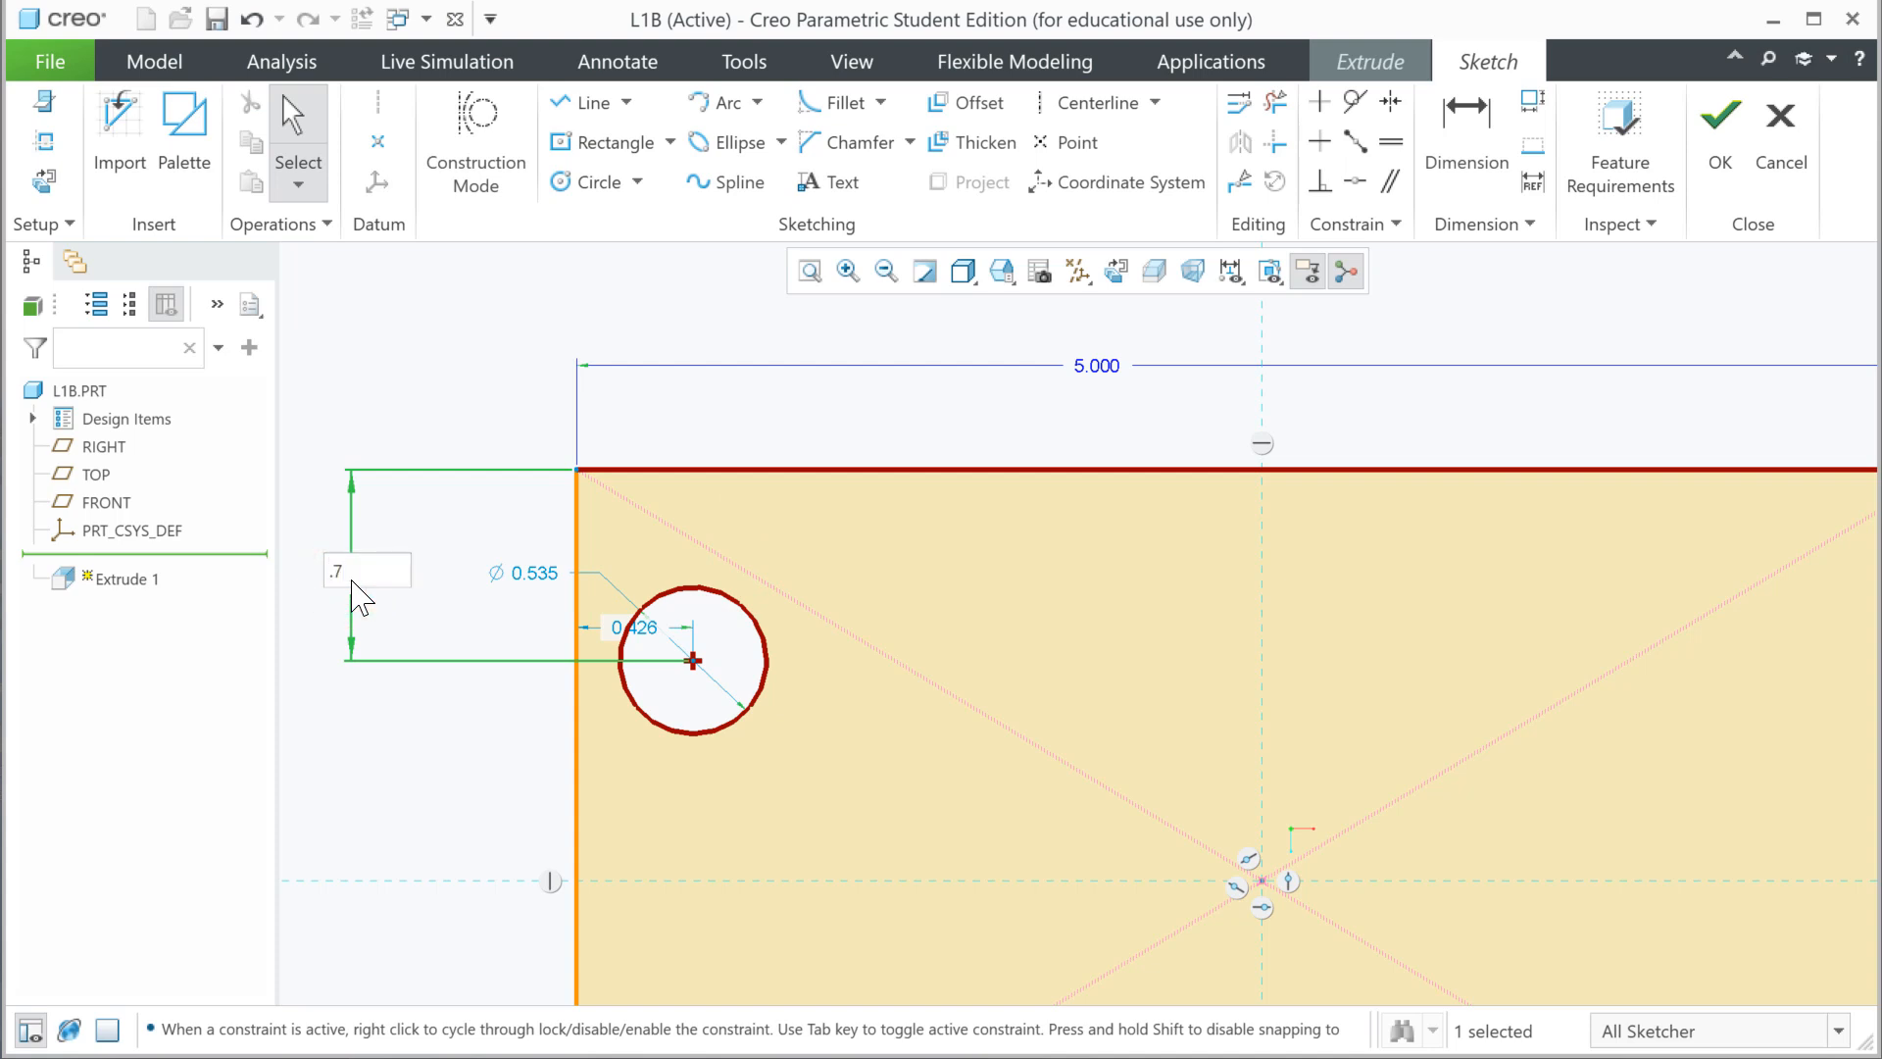
{"action": "type", "text": ".75"}
{"action": "key", "text": "Return"}
- Set the circle's diameter to 0.5
{"action": "double_click", "coordinate": [537, 588]}
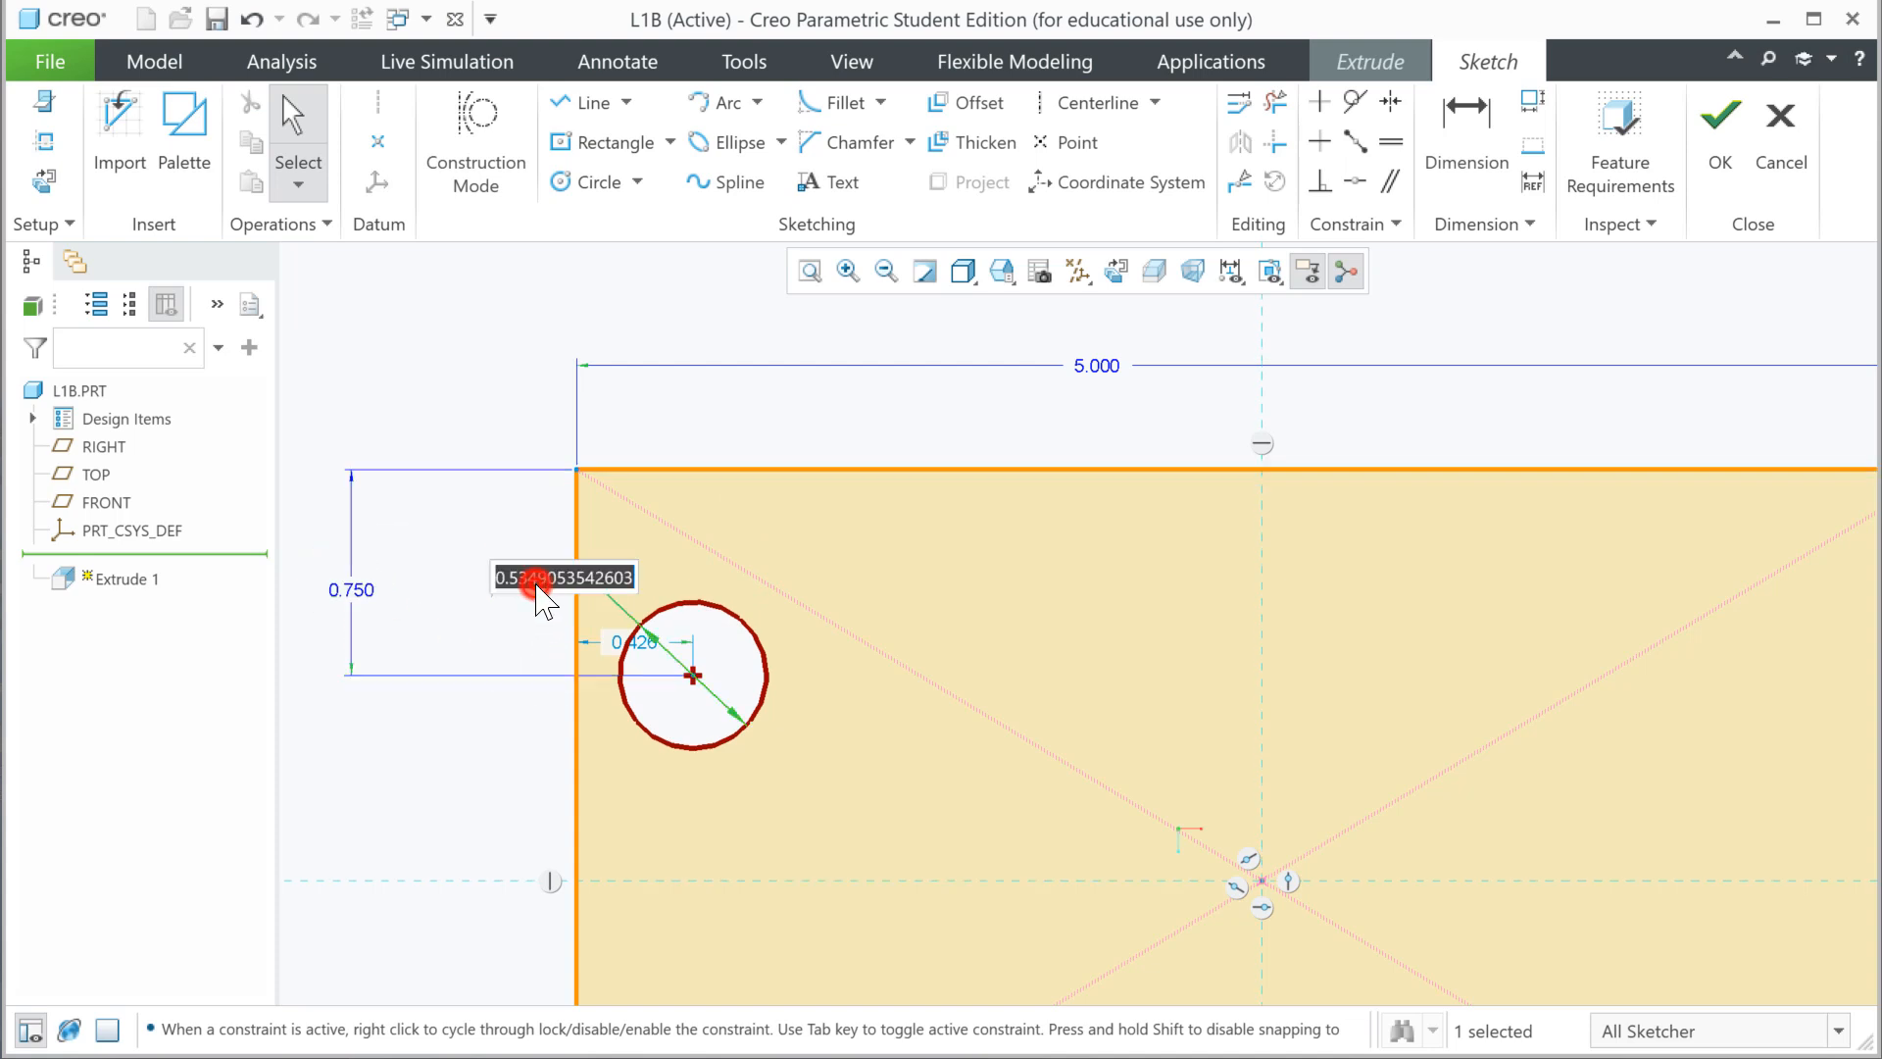
{"action": "key", "text": "BackSpace"}
{"action": "type", "text": ".5"}
{"action": "key", "text": "Return"}
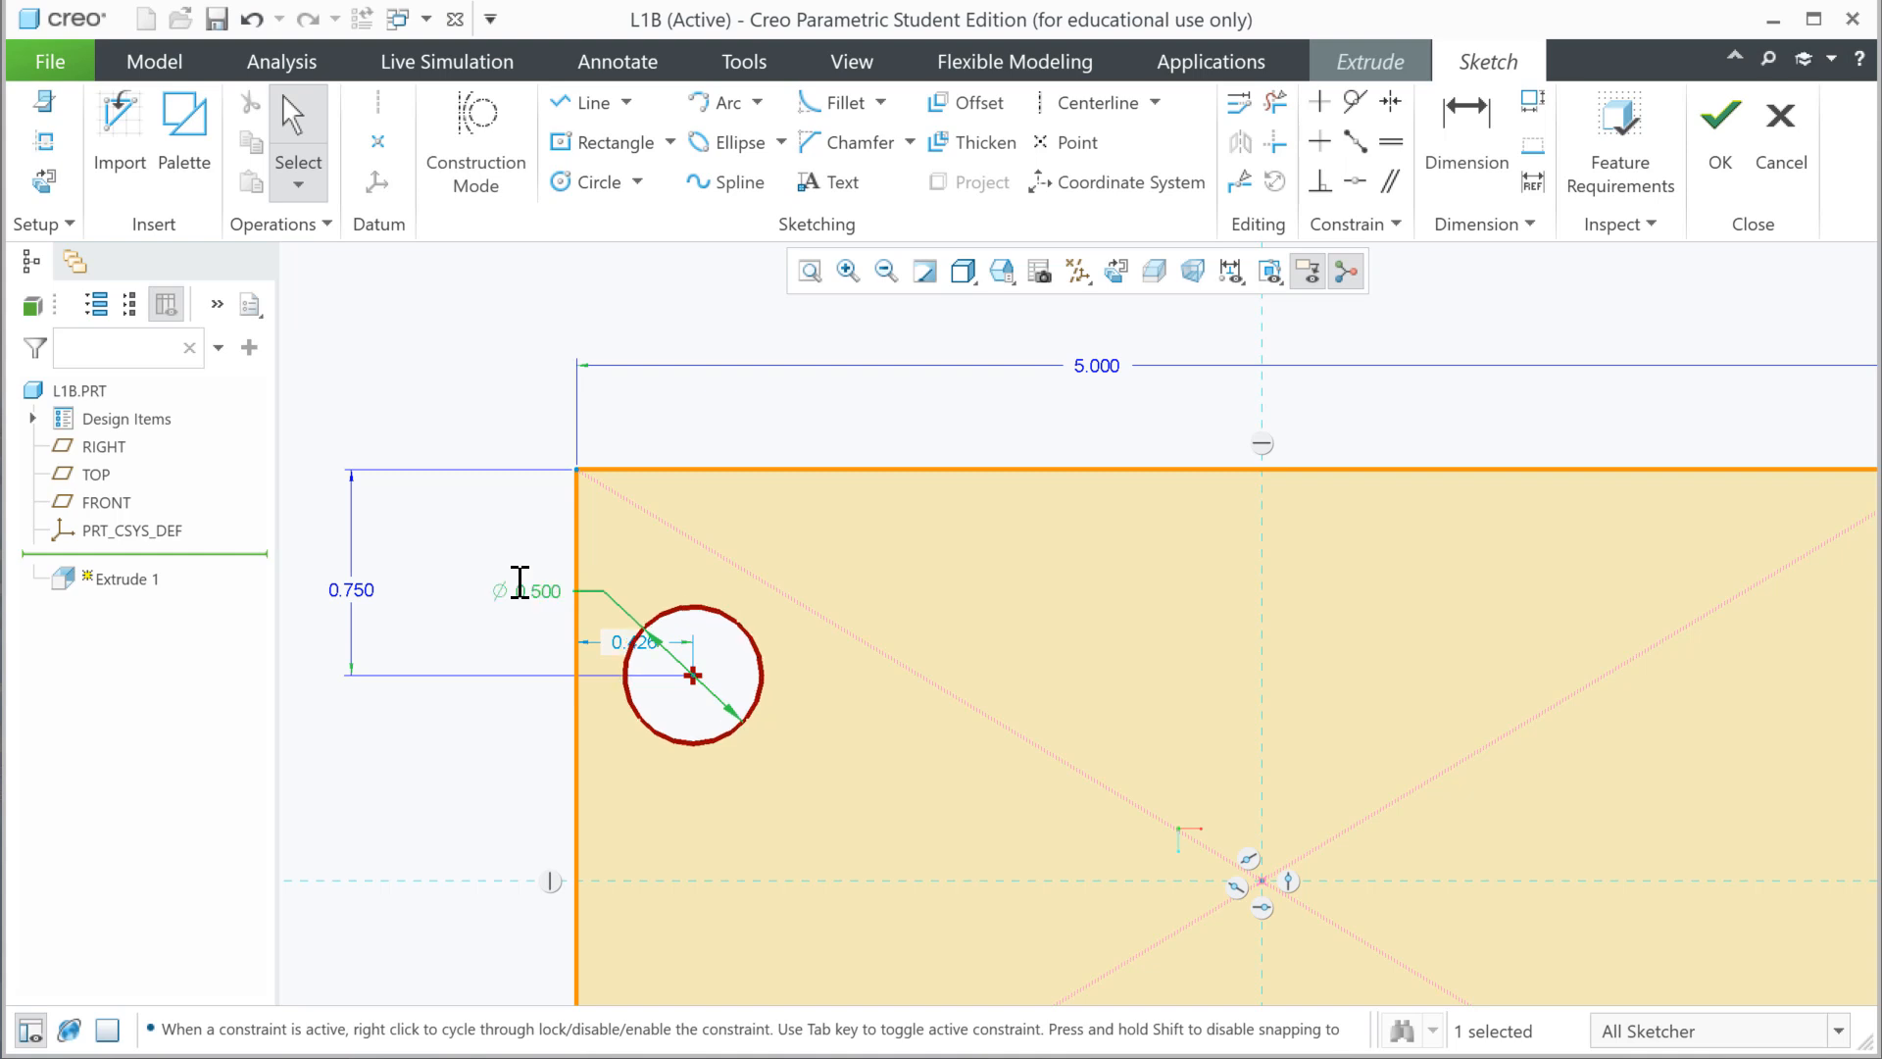
- Set the circle center's distance from the left edge to 0.75, placing this and the diameter dimension outside the rectangle
{"action": "left_click_drag", "start_coordinate": [647, 654], "coordinate": [649, 407]}
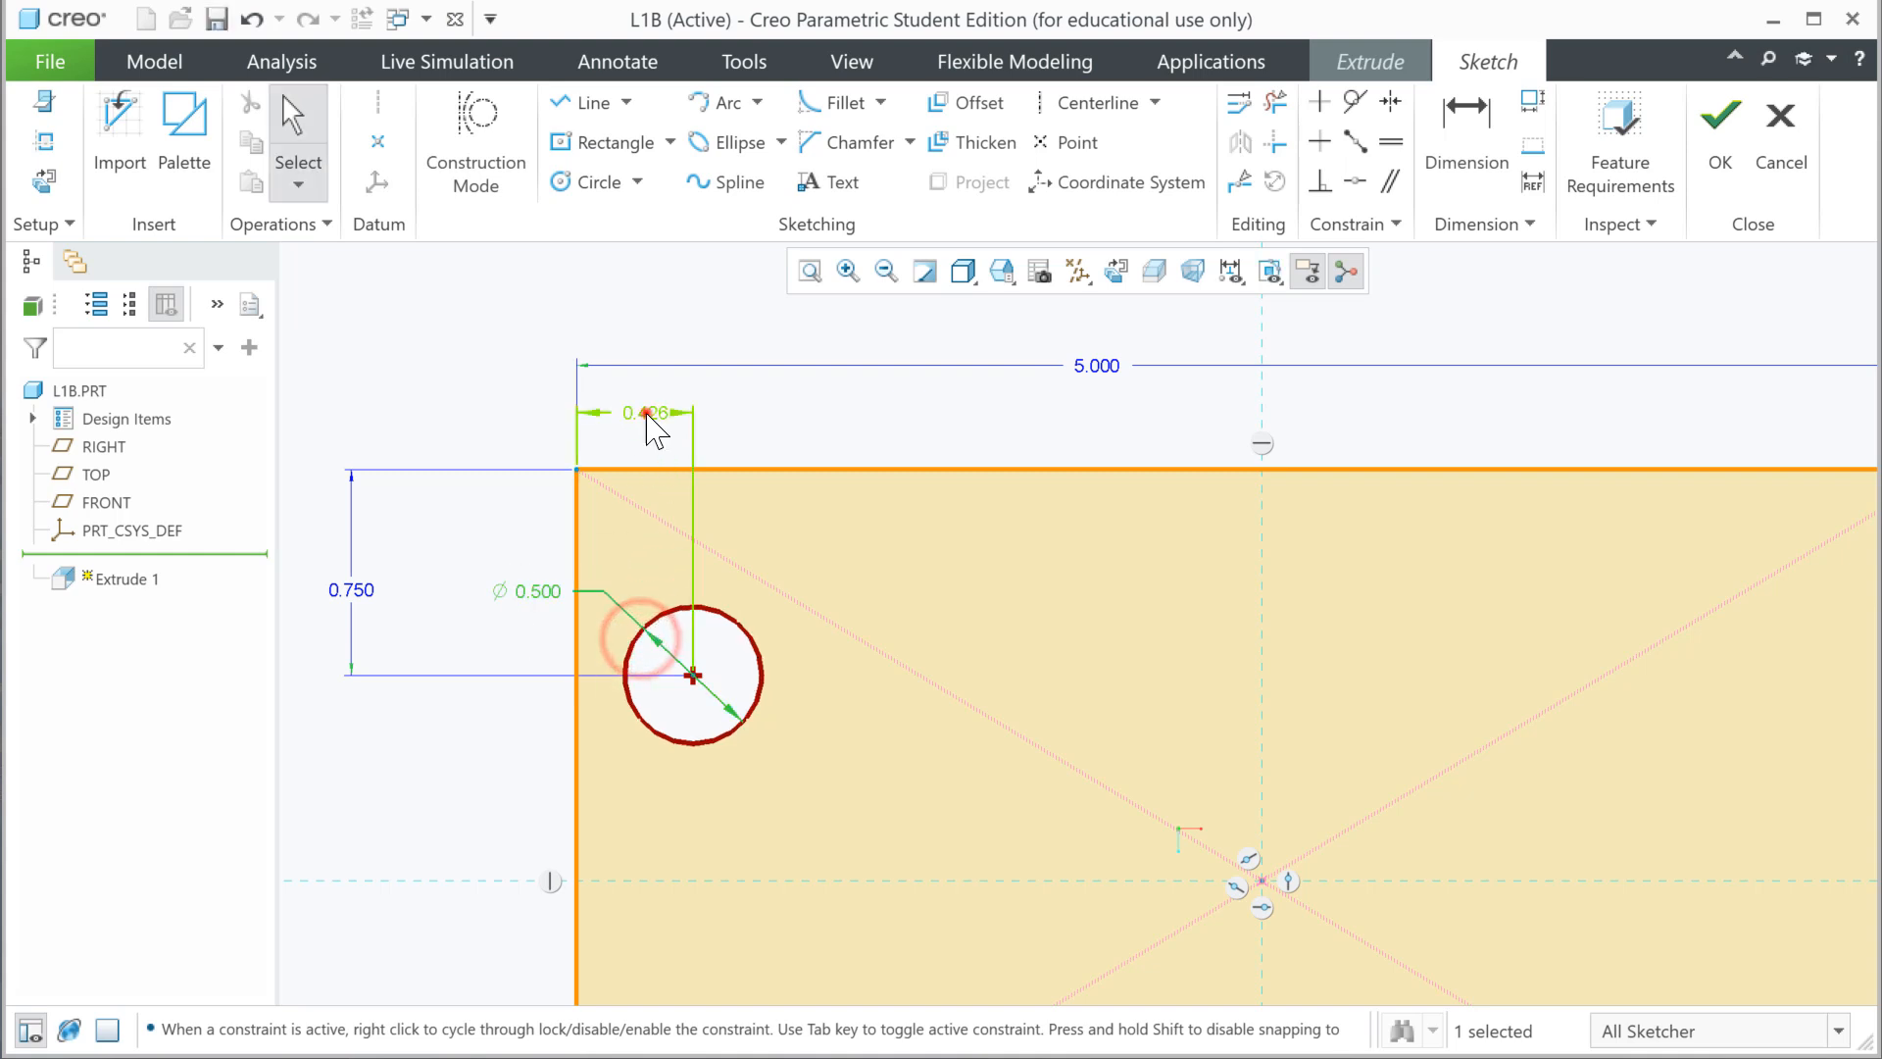
{"action": "double_click", "coordinate": [648, 404]}
{"action": "key", "text": "BackSpace"}
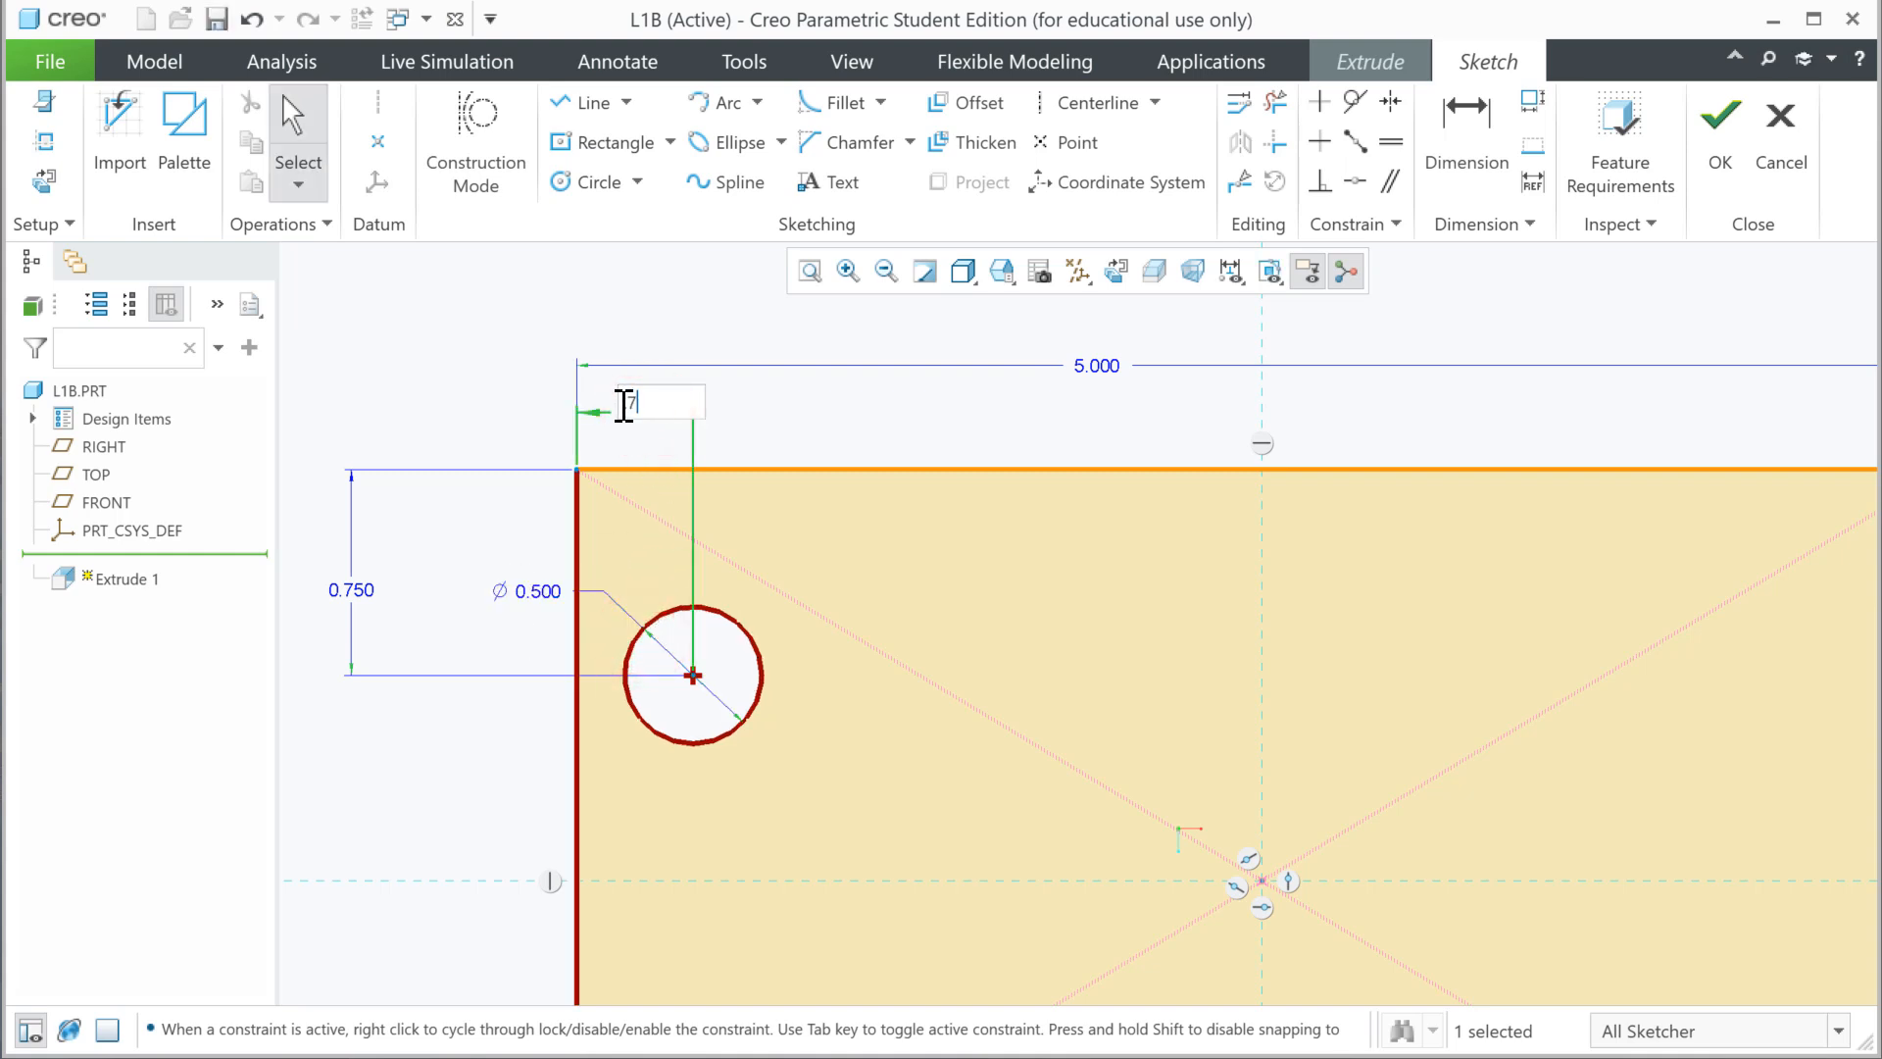
{"action": "type", "text": ".75"}
{"action": "key", "text": "Return"}
{"action": "left_click_drag", "start_coordinate": [625, 605], "coordinate": [533, 437]}
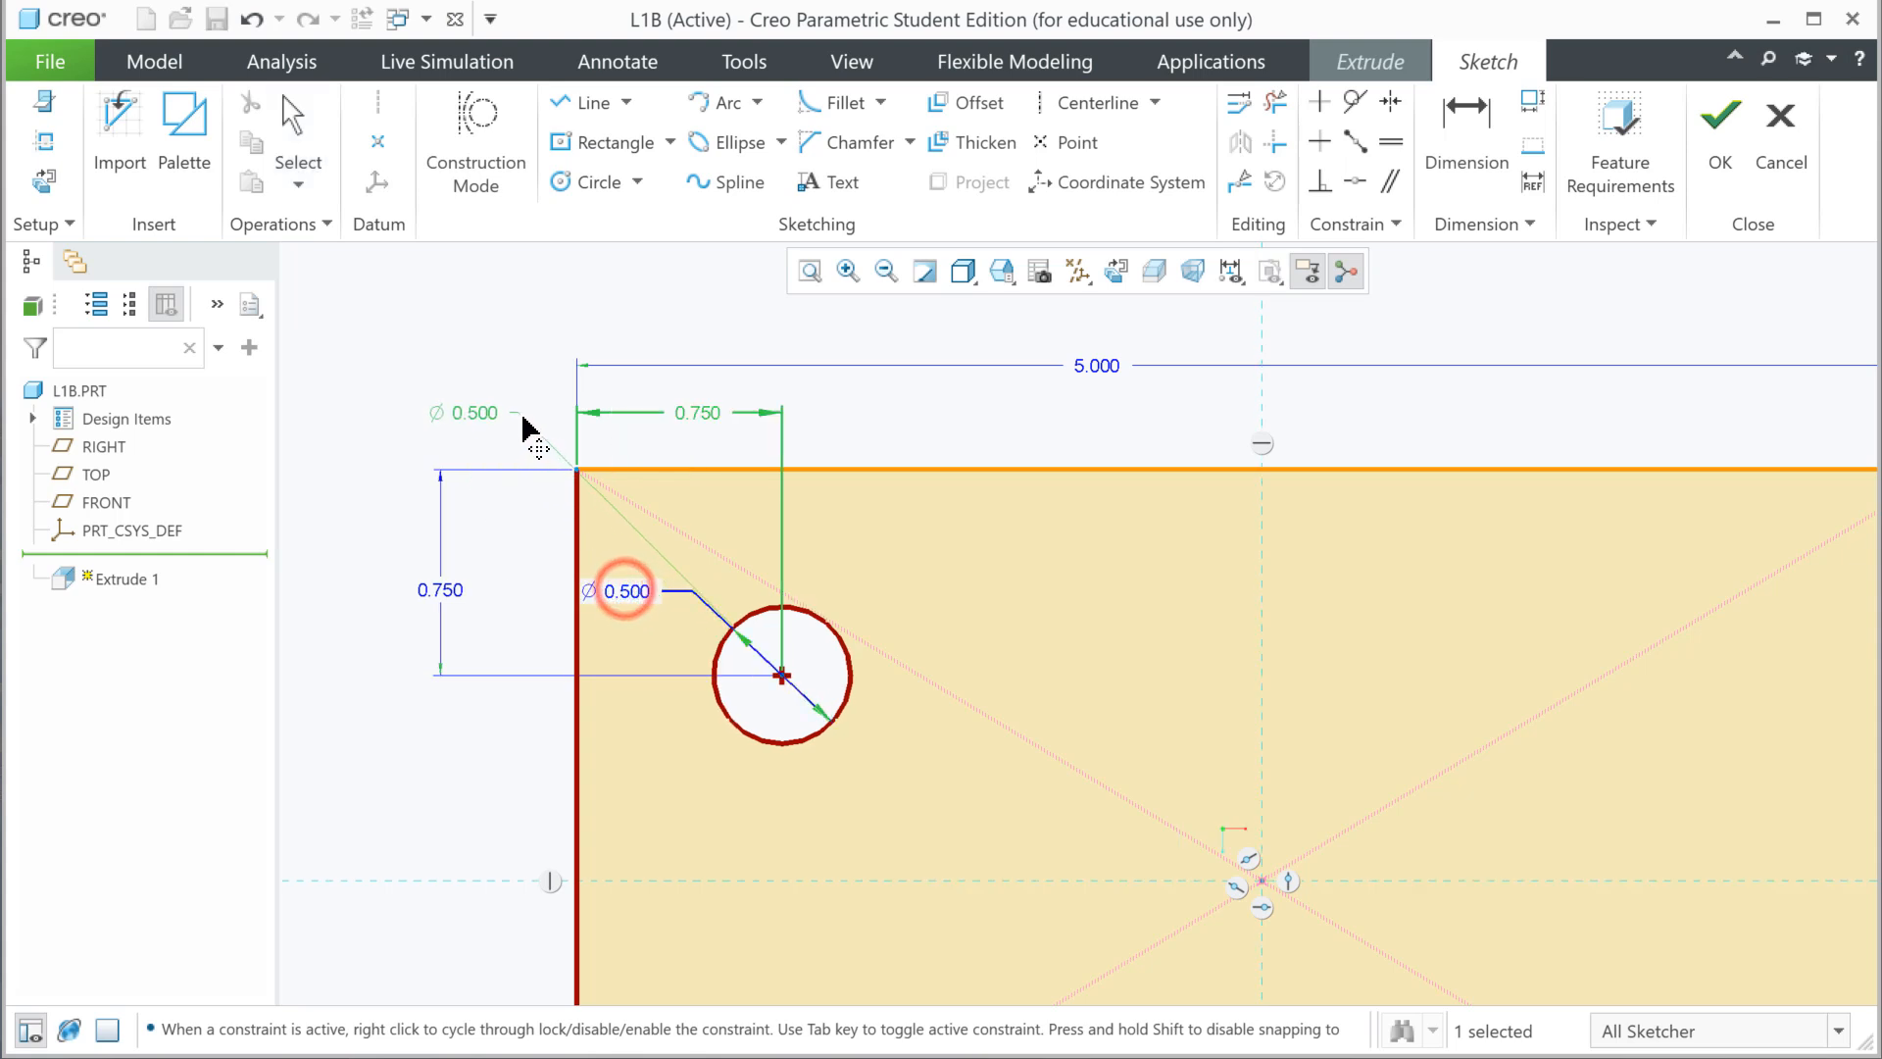
{"action": "left_click", "coordinate": [333, 728]}
- Draw a vertical and a horizontal centerline through the rectangle's center
{"action": "scroll", "coordinate": [441, 811], "scroll_direction": "down", "scroll_amount": 3}
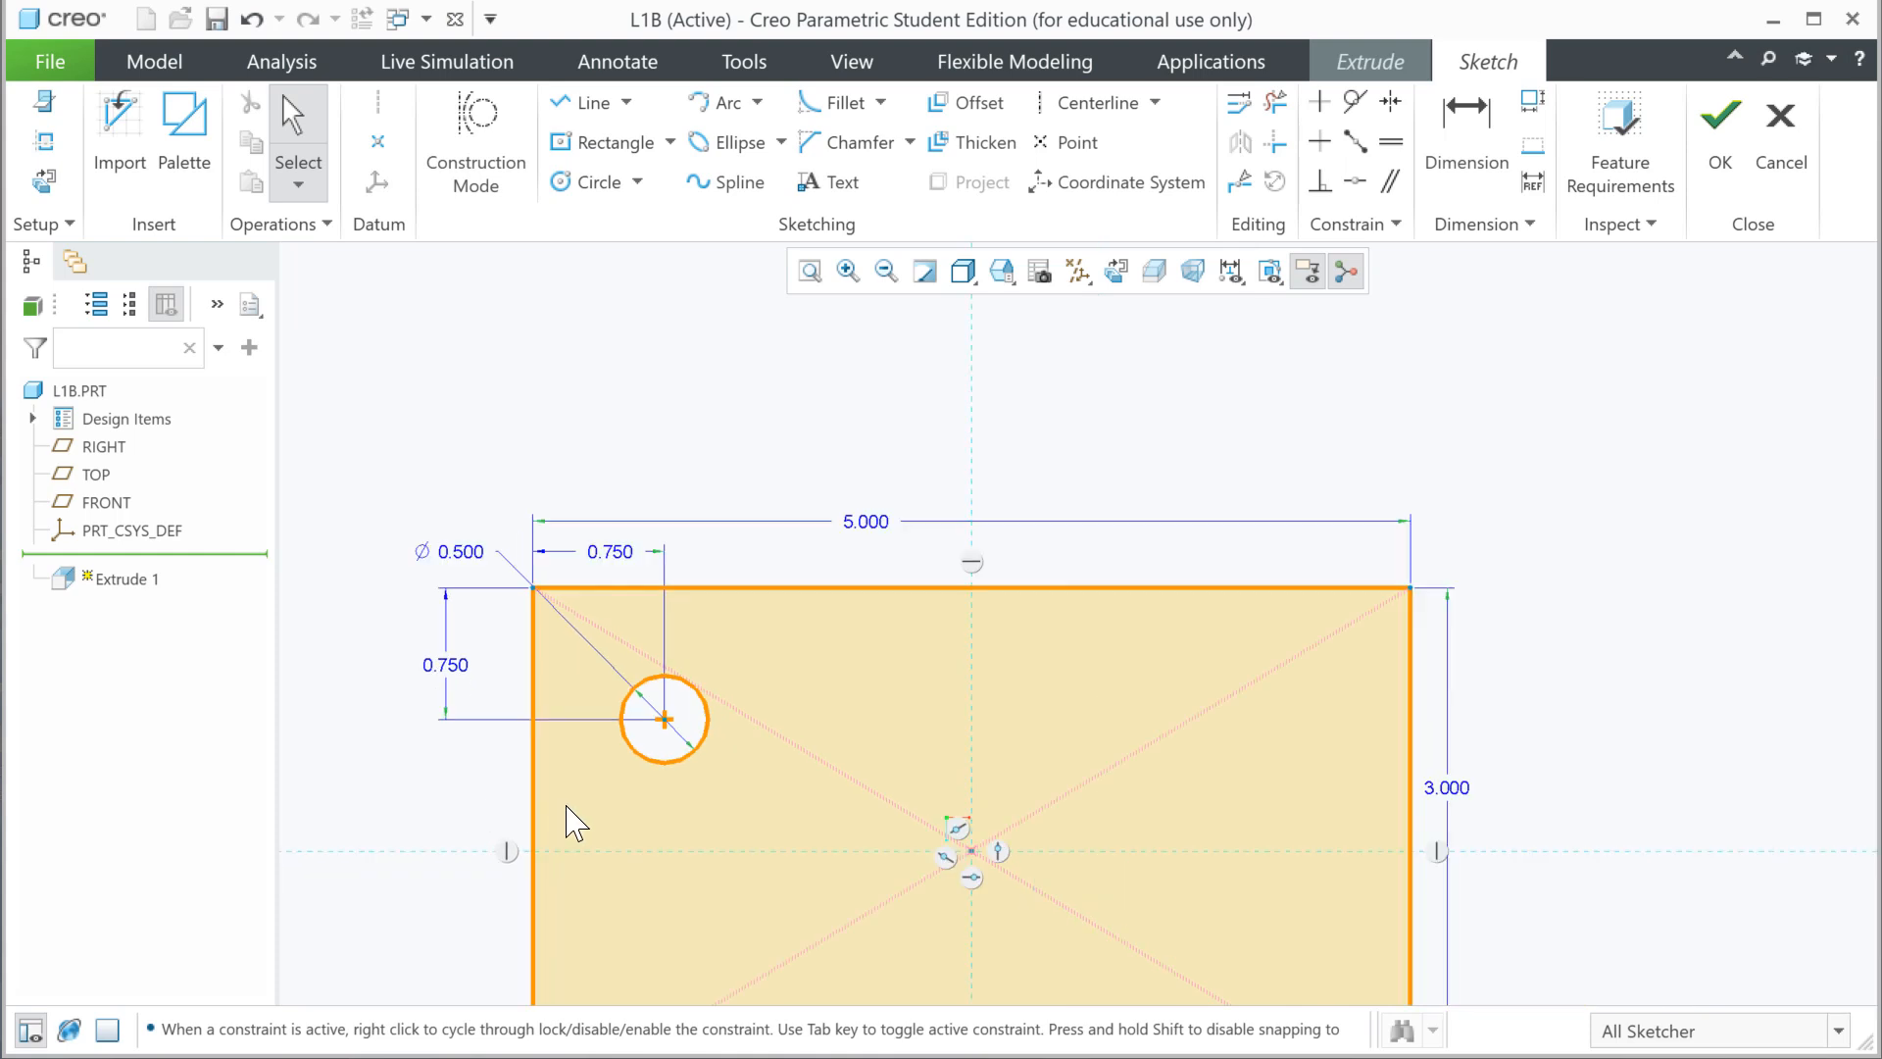
{"action": "scroll", "coordinate": [675, 830], "scroll_direction": "down", "scroll_amount": 3}
{"action": "scroll", "coordinate": [787, 869], "scroll_direction": "up", "scroll_amount": 1}
{"action": "scroll", "coordinate": [828, 917], "scroll_direction": "down", "scroll_amount": 2}
{"action": "scroll", "coordinate": [834, 958], "scroll_direction": "up", "scroll_amount": 2}
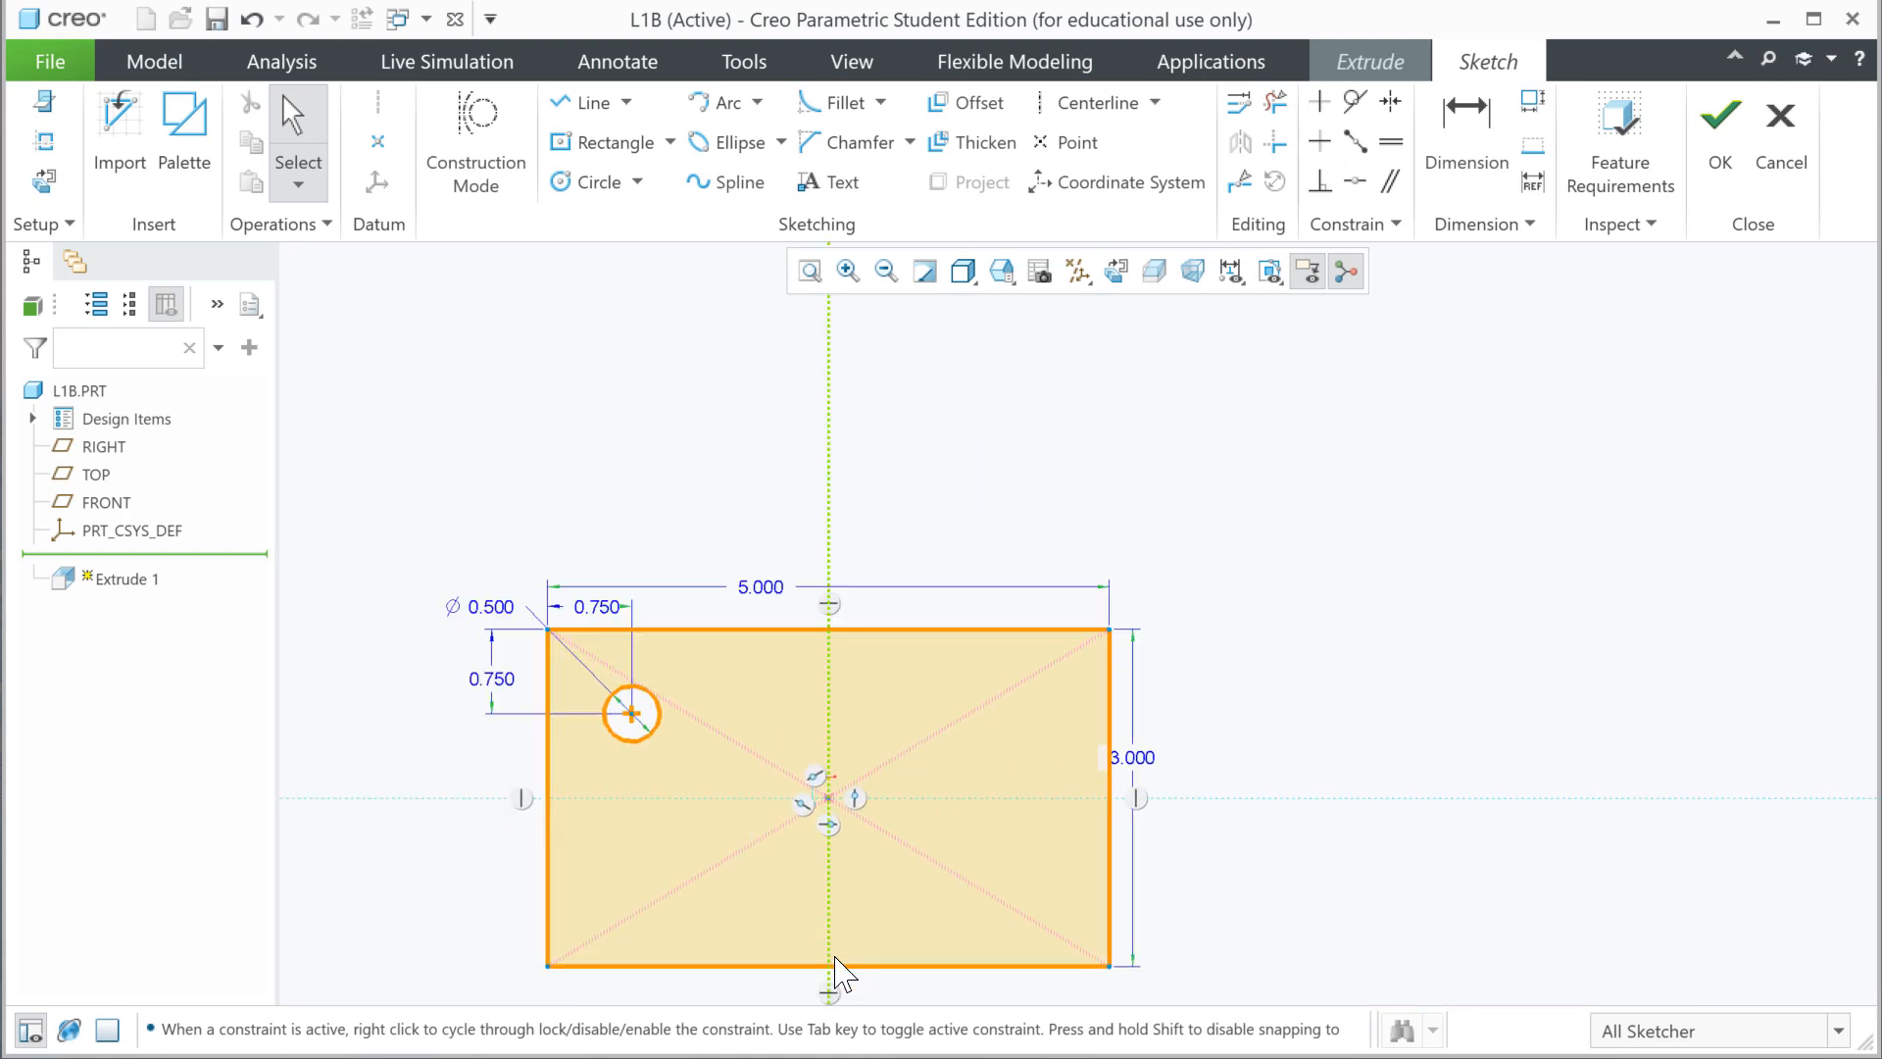
{"action": "scroll", "coordinate": [833, 966], "scroll_direction": "up", "scroll_amount": 1}
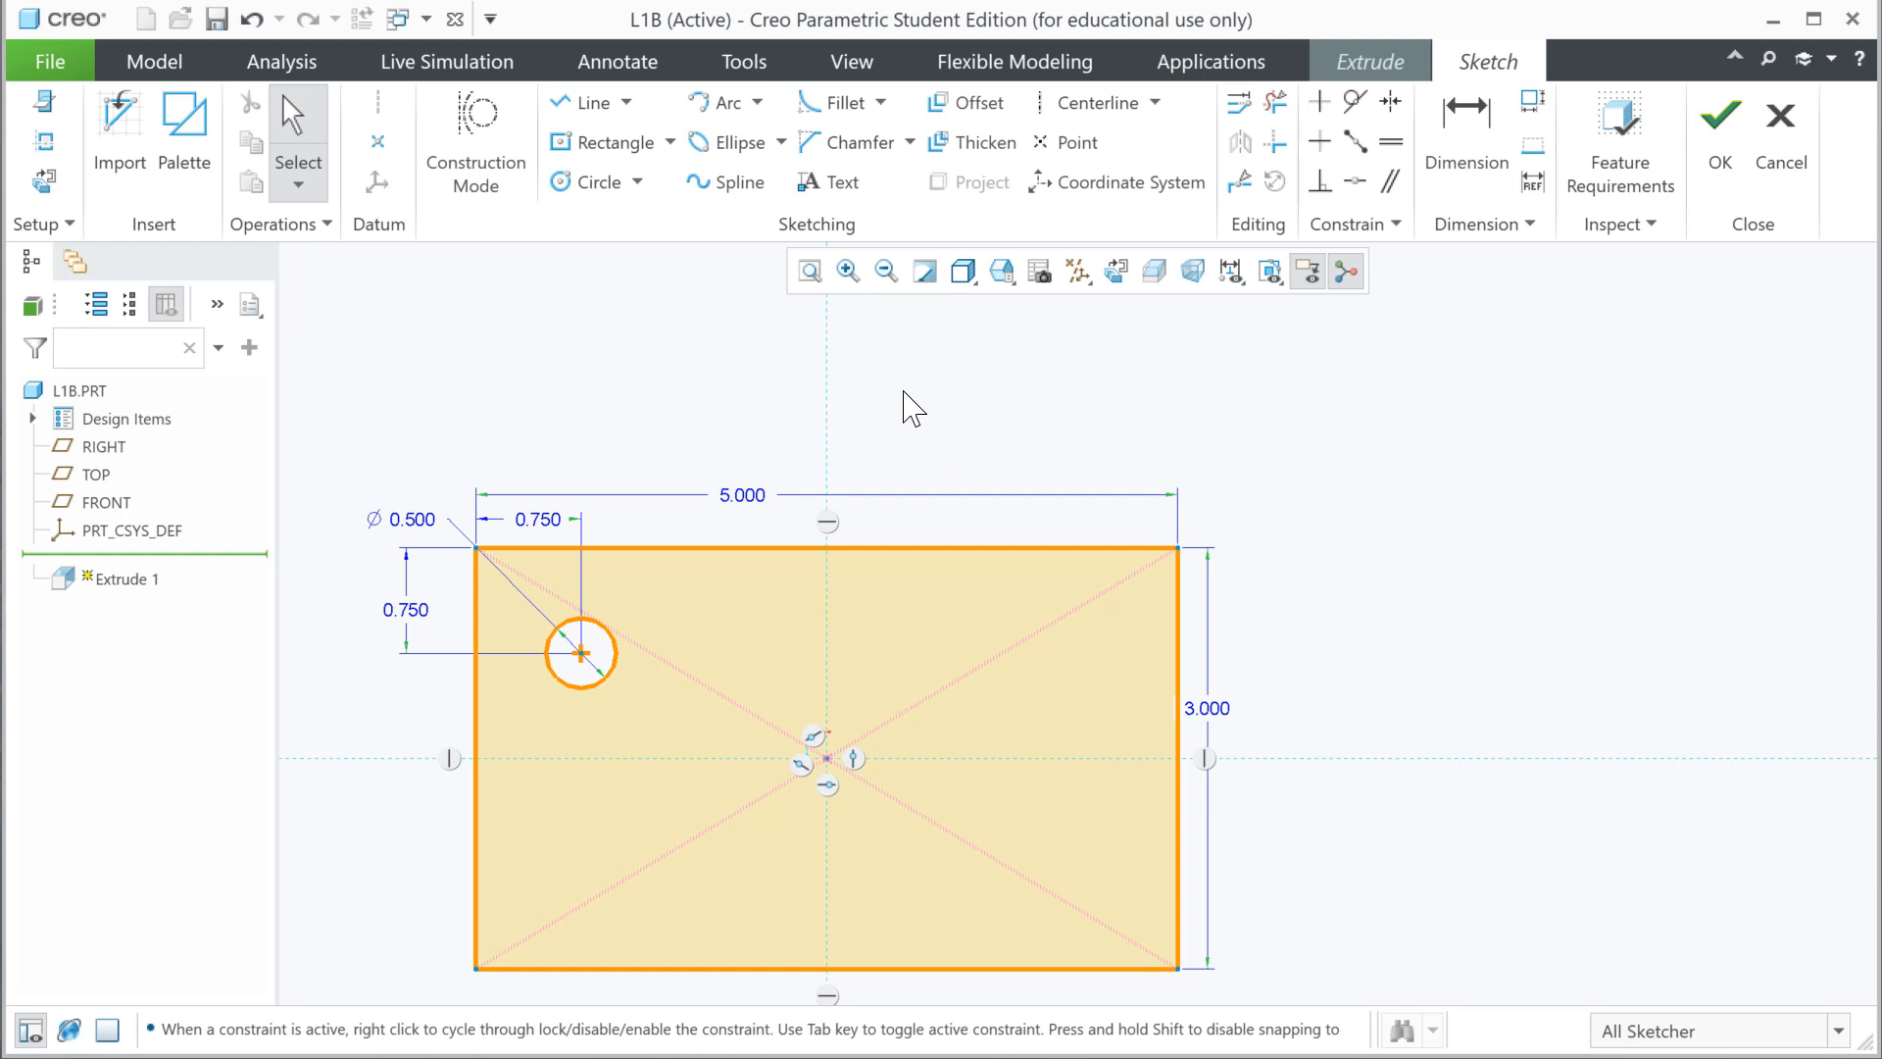
{"action": "left_click", "coordinate": [1084, 105]}
{"action": "left_click", "coordinate": [831, 763]}
{"action": "left_click", "coordinate": [828, 620]}
{"action": "left_click", "coordinate": [827, 757]}
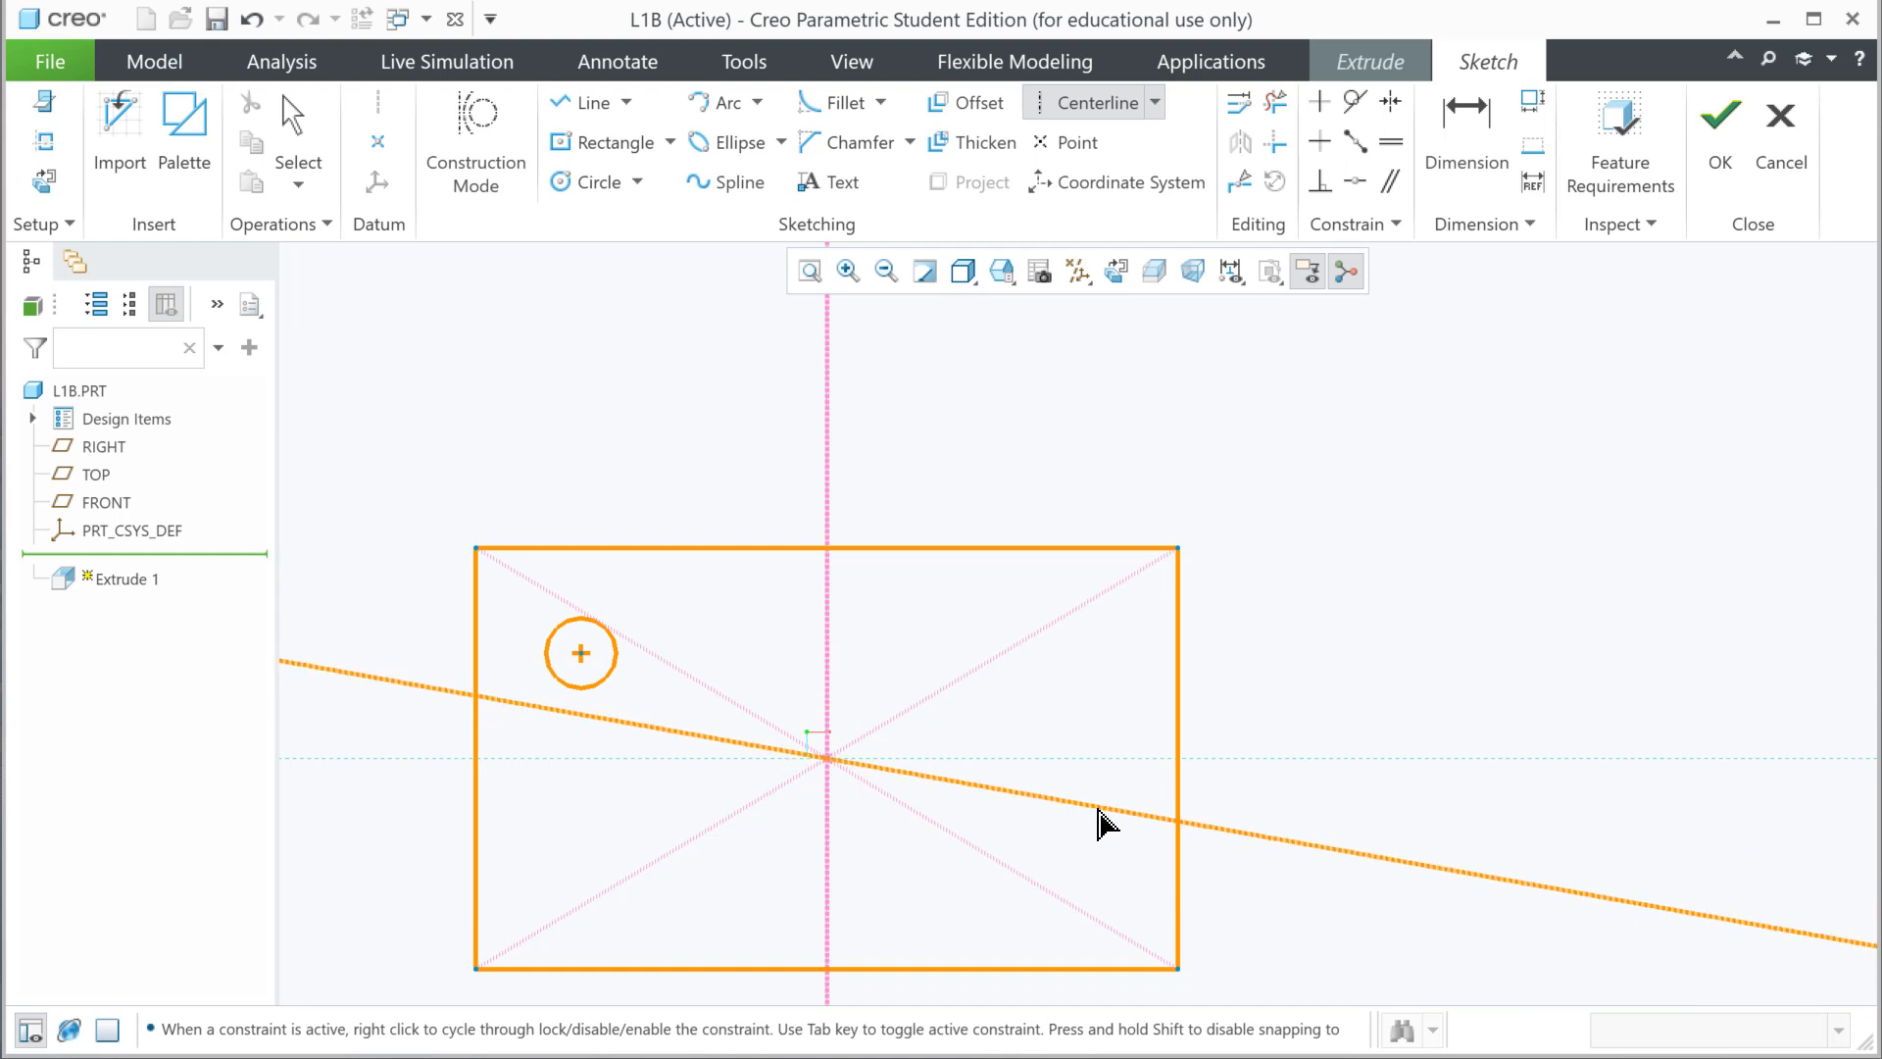
{"action": "left_click", "coordinate": [1102, 775]}
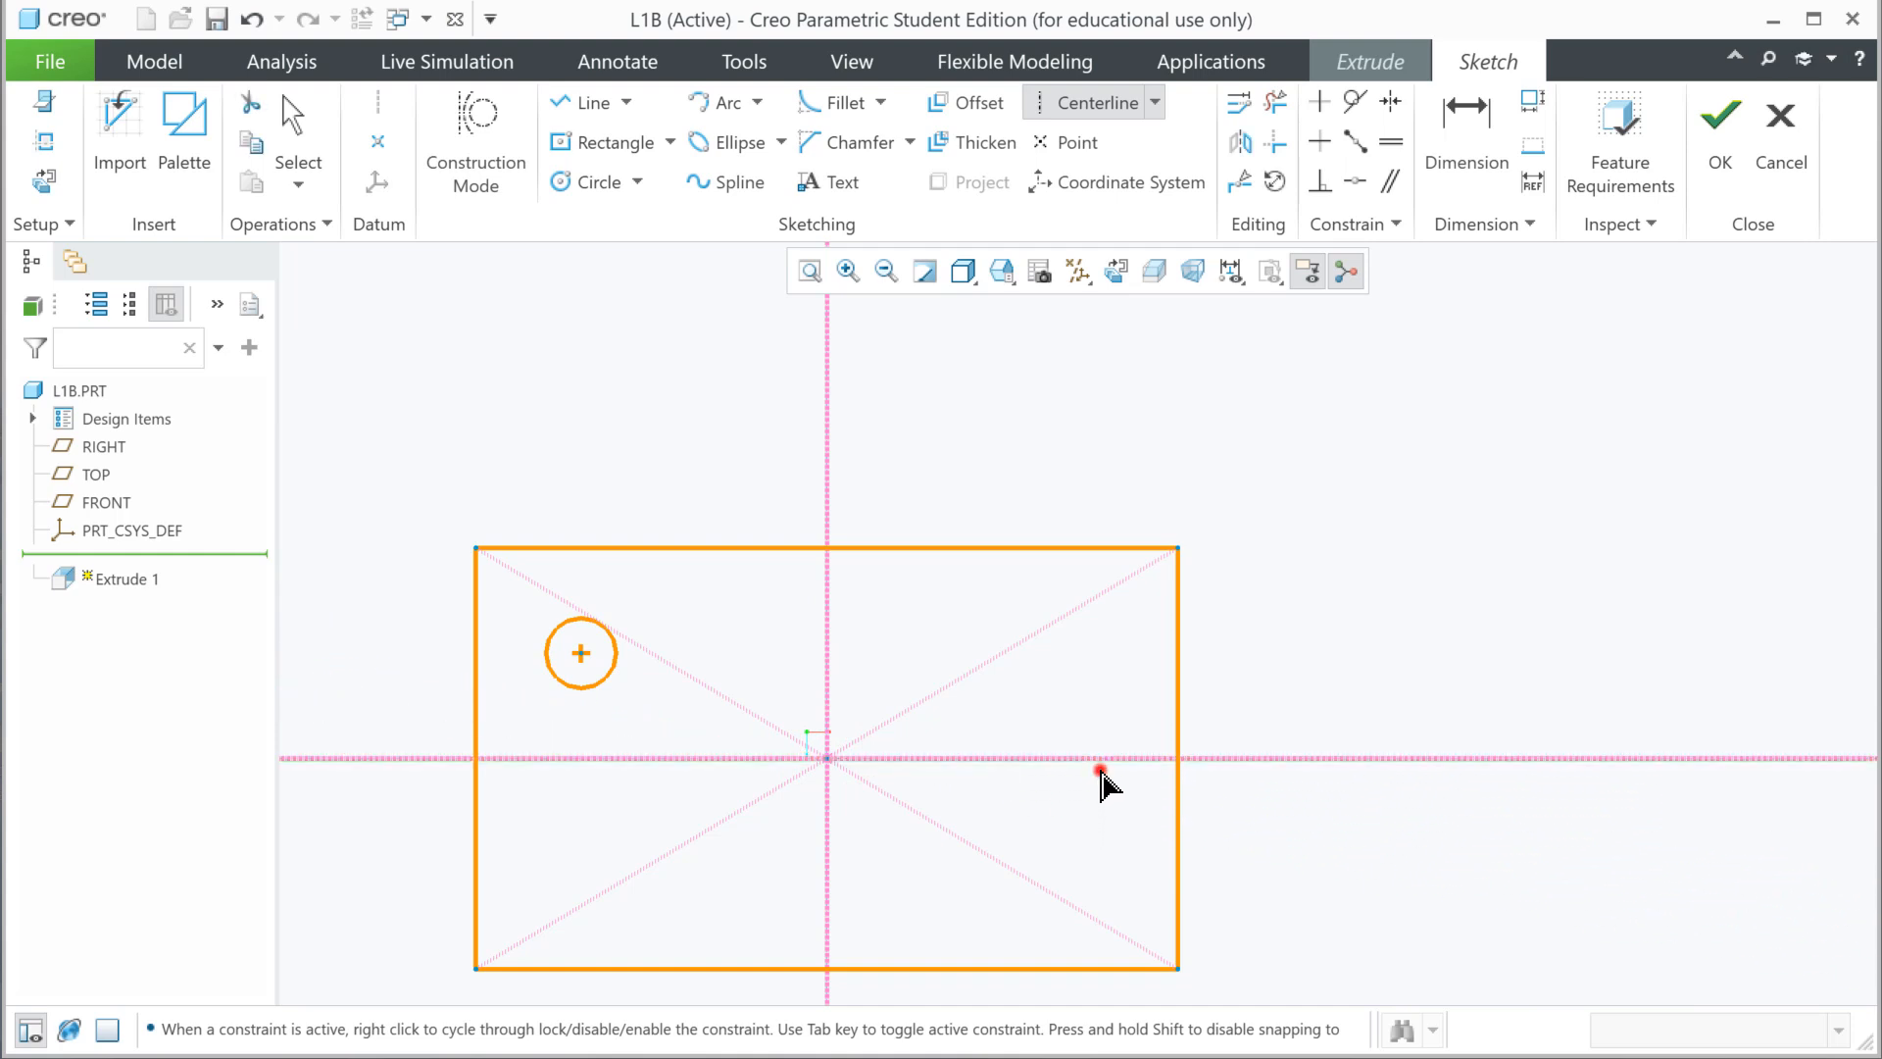
{"action": "middle_click", "coordinate": [1065, 841]}
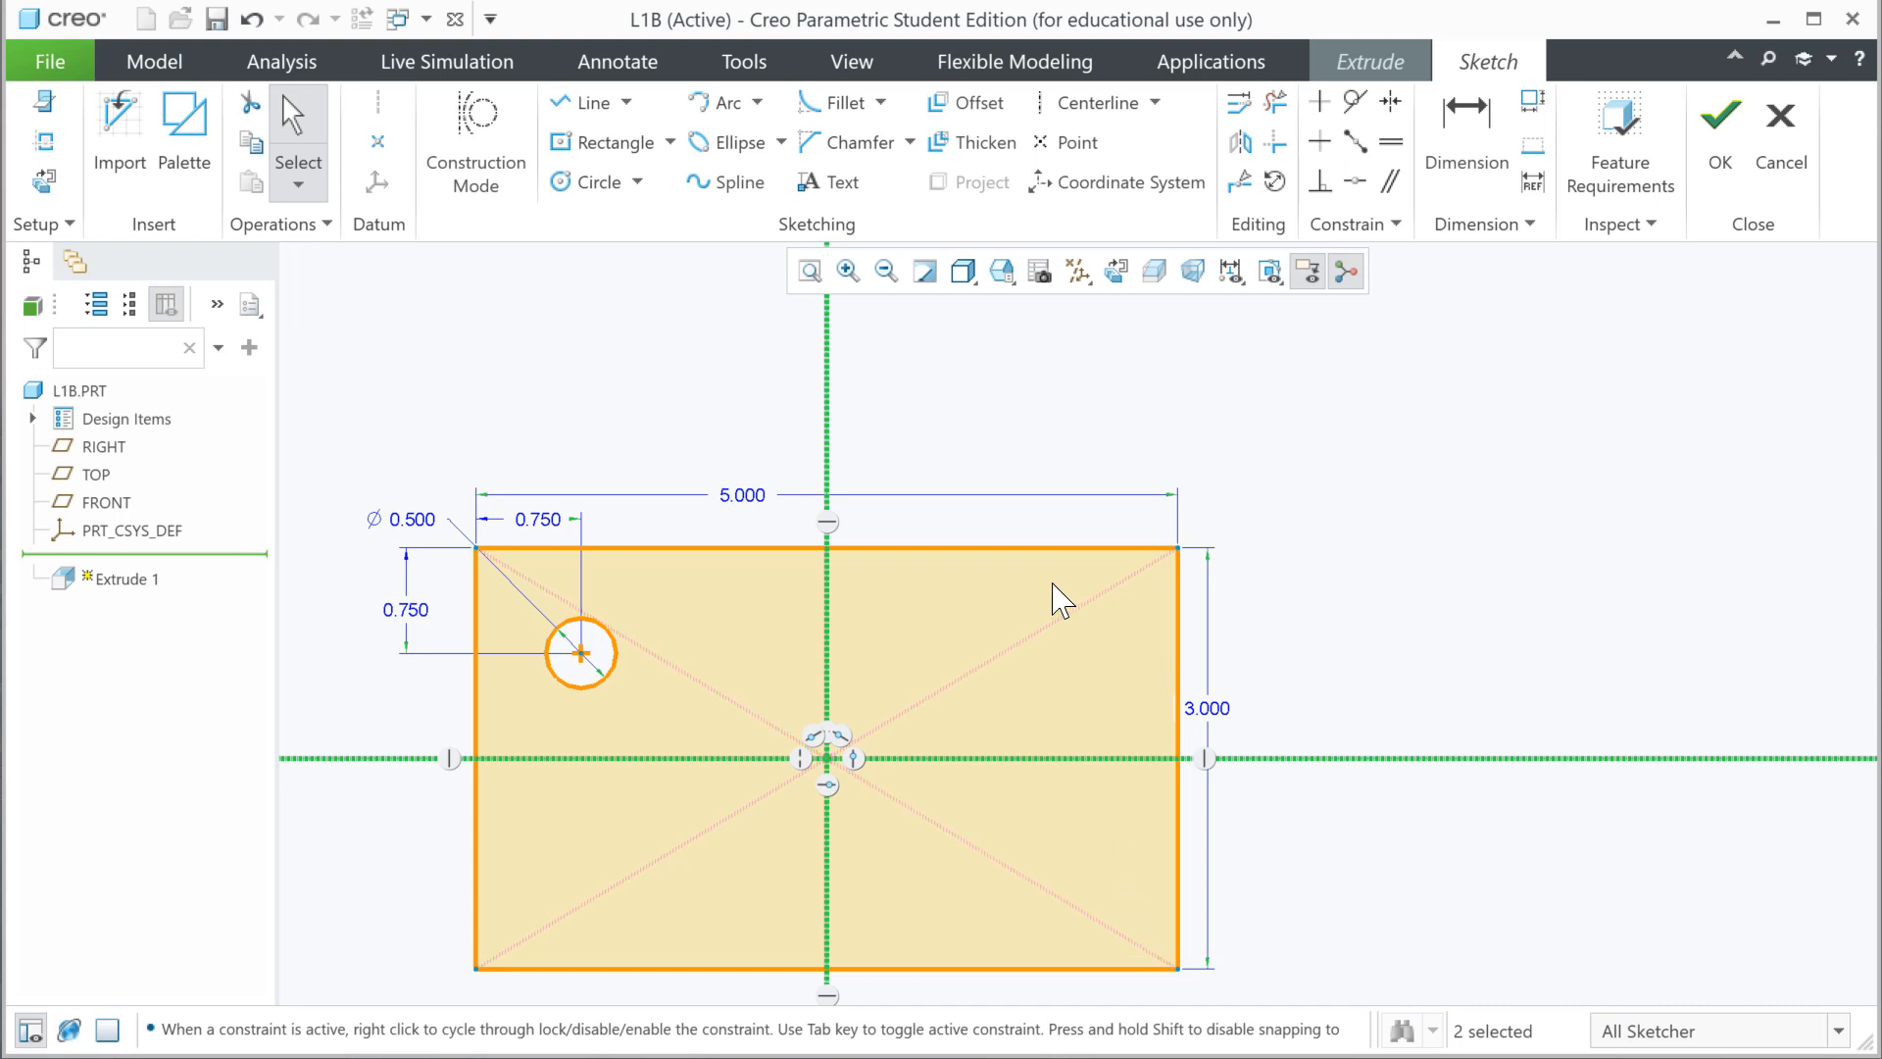
- Mirror the circle about the vertical centerline
{"action": "left_click", "coordinate": [576, 687]}
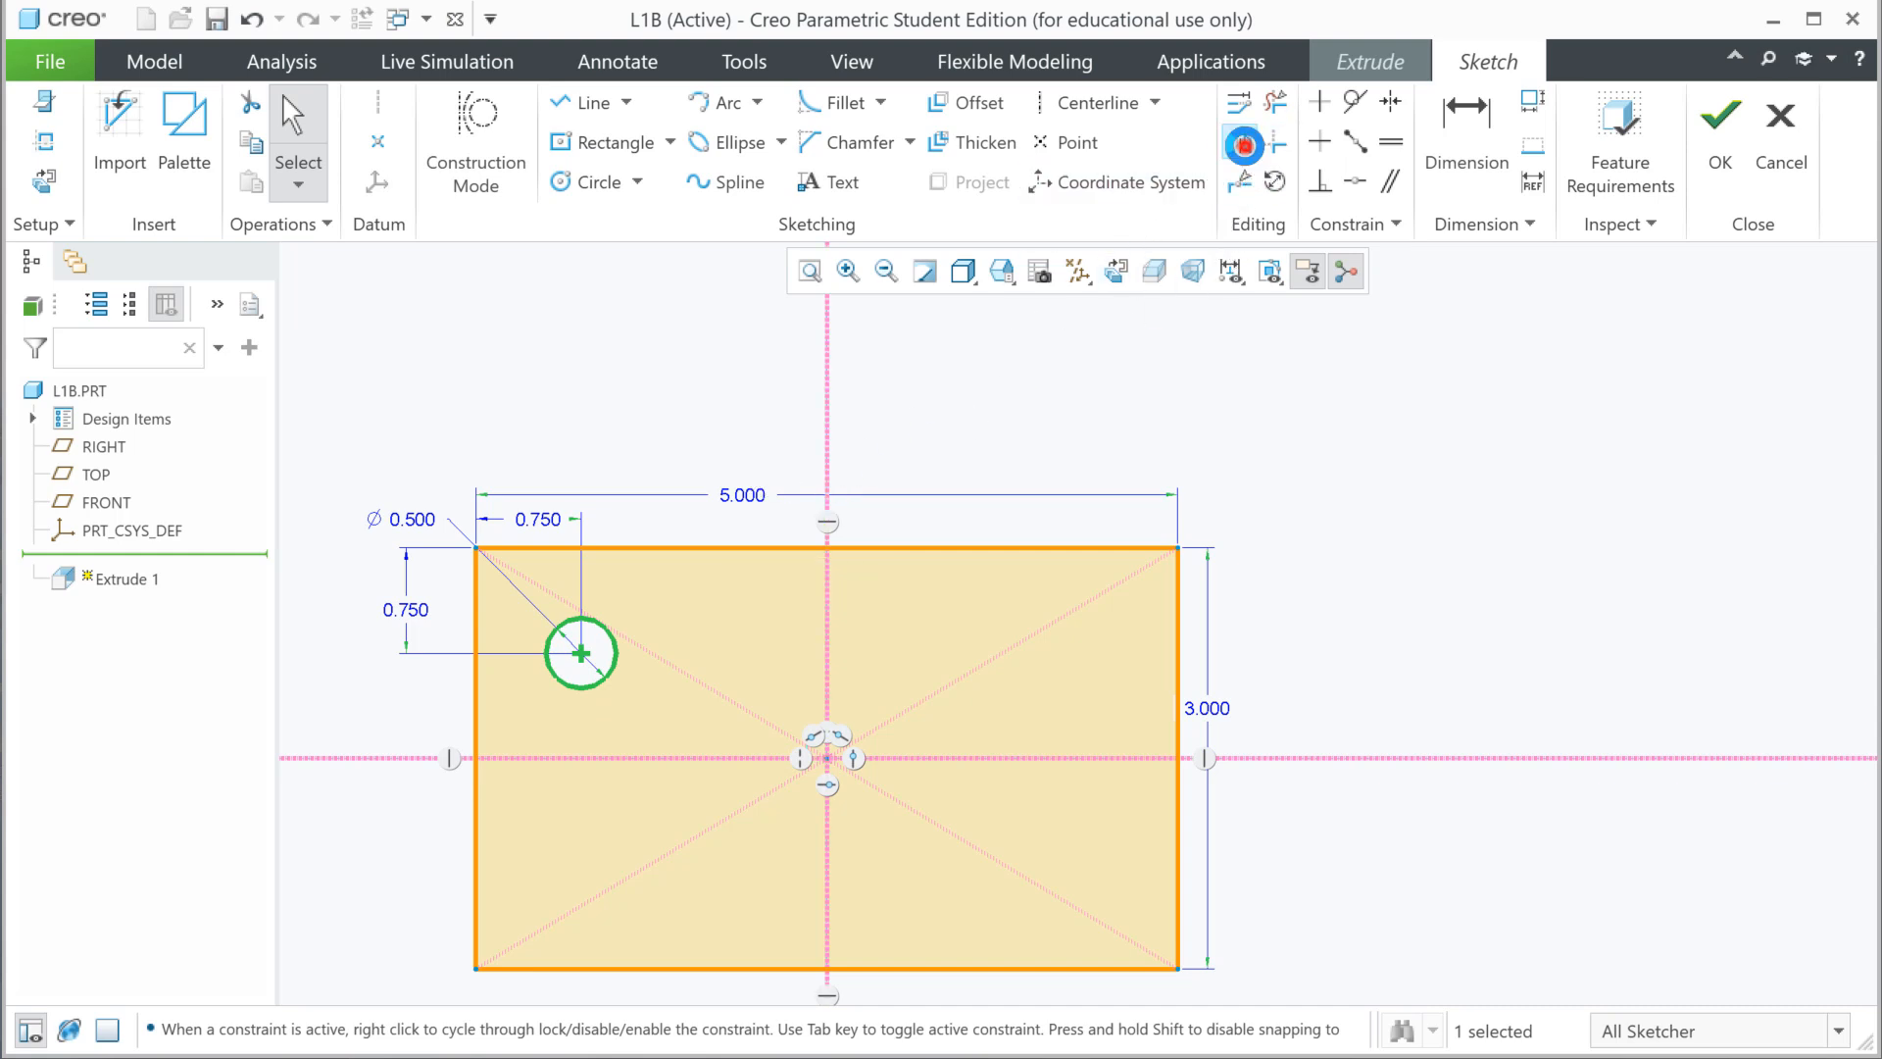
{"action": "left_click", "coordinate": [1240, 142]}
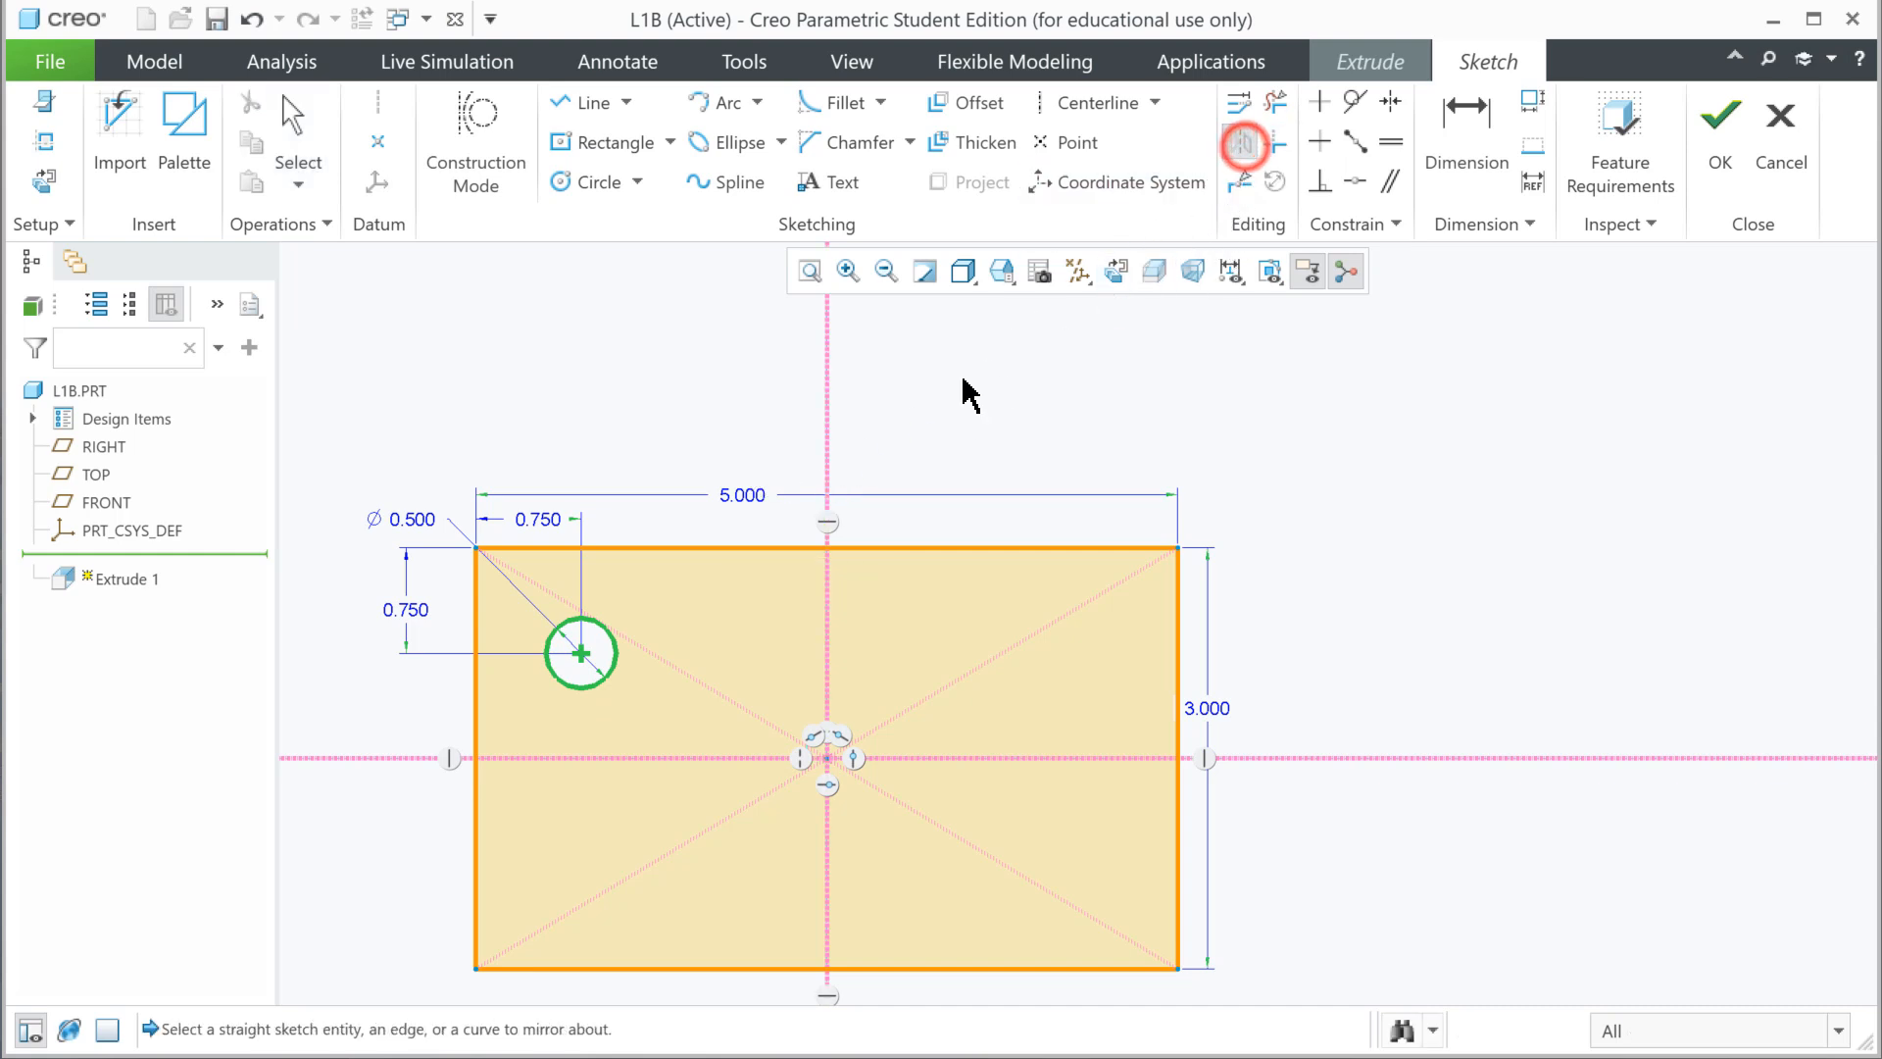
{"action": "left_click", "coordinate": [828, 433]}
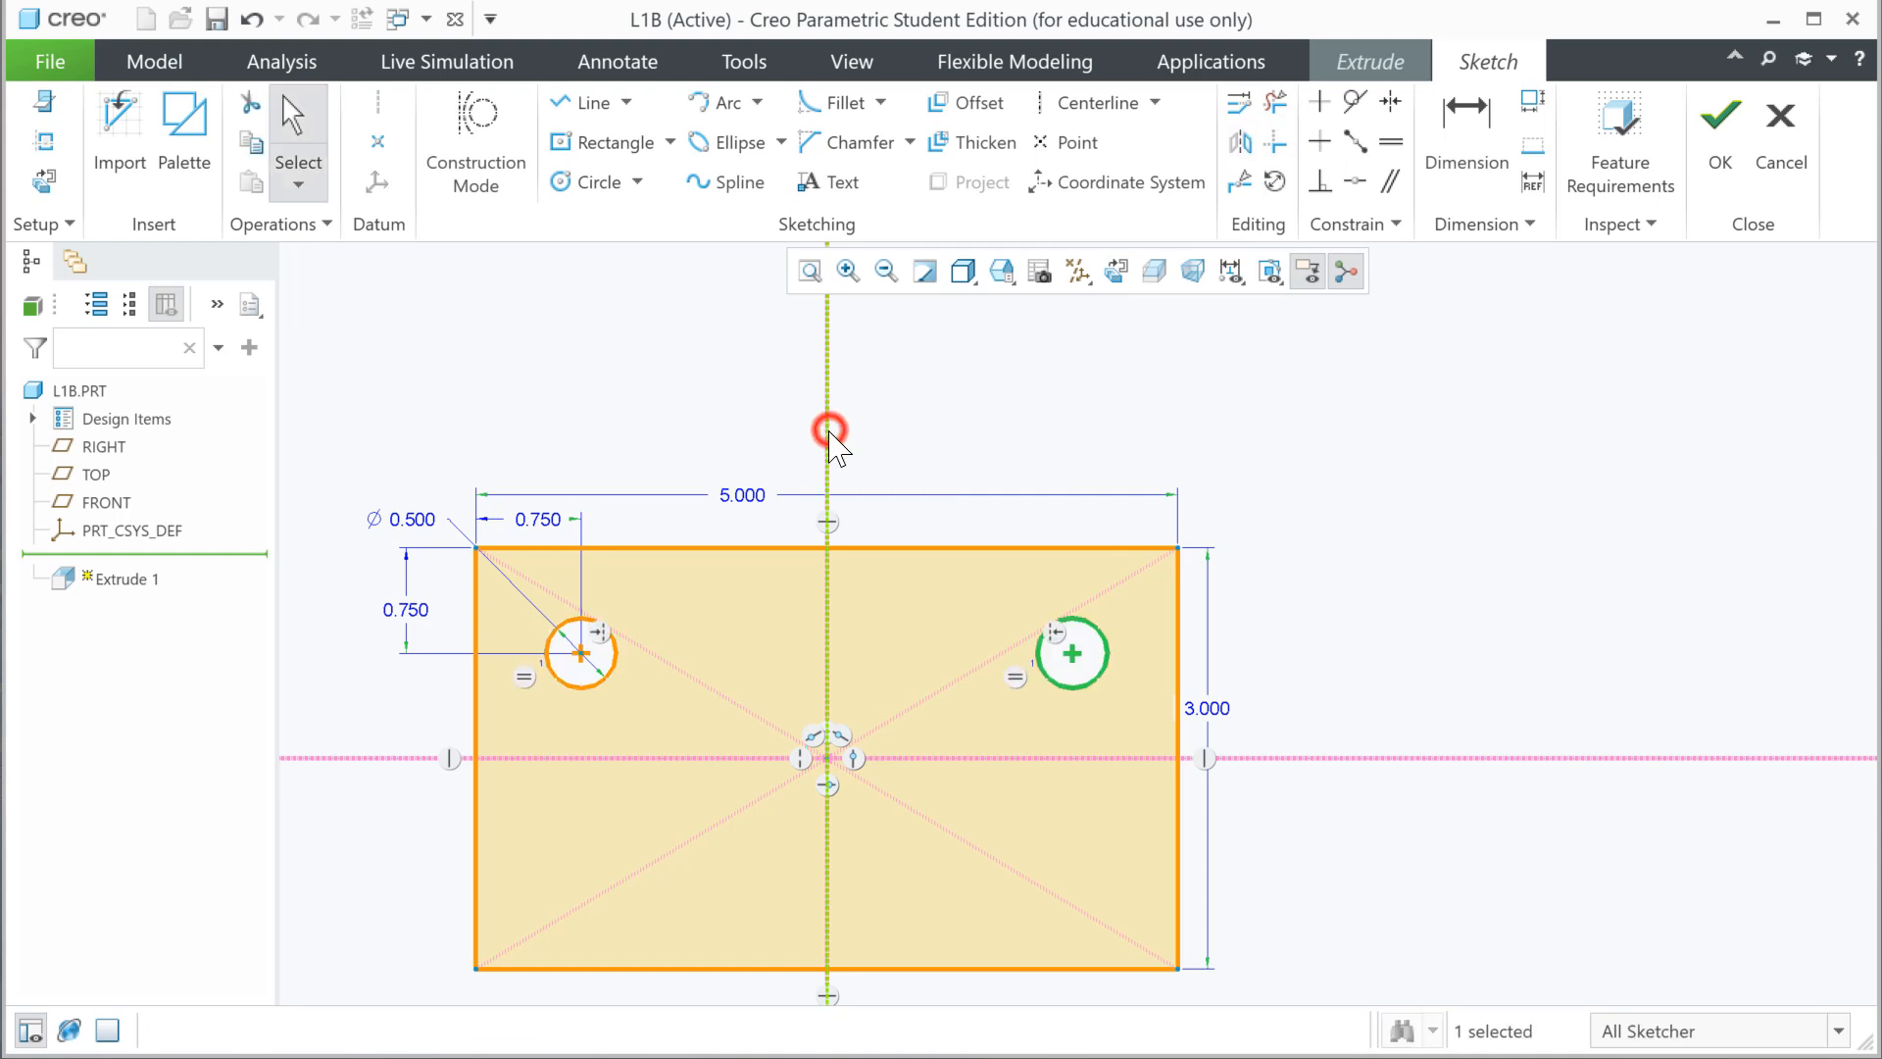
{"action": "left_click", "coordinate": [1048, 453]}
- Mirror both upper circles about the horizontal centerline
{"action": "left_click_drag", "start_coordinate": [339, 621], "coordinate": [1127, 699]}
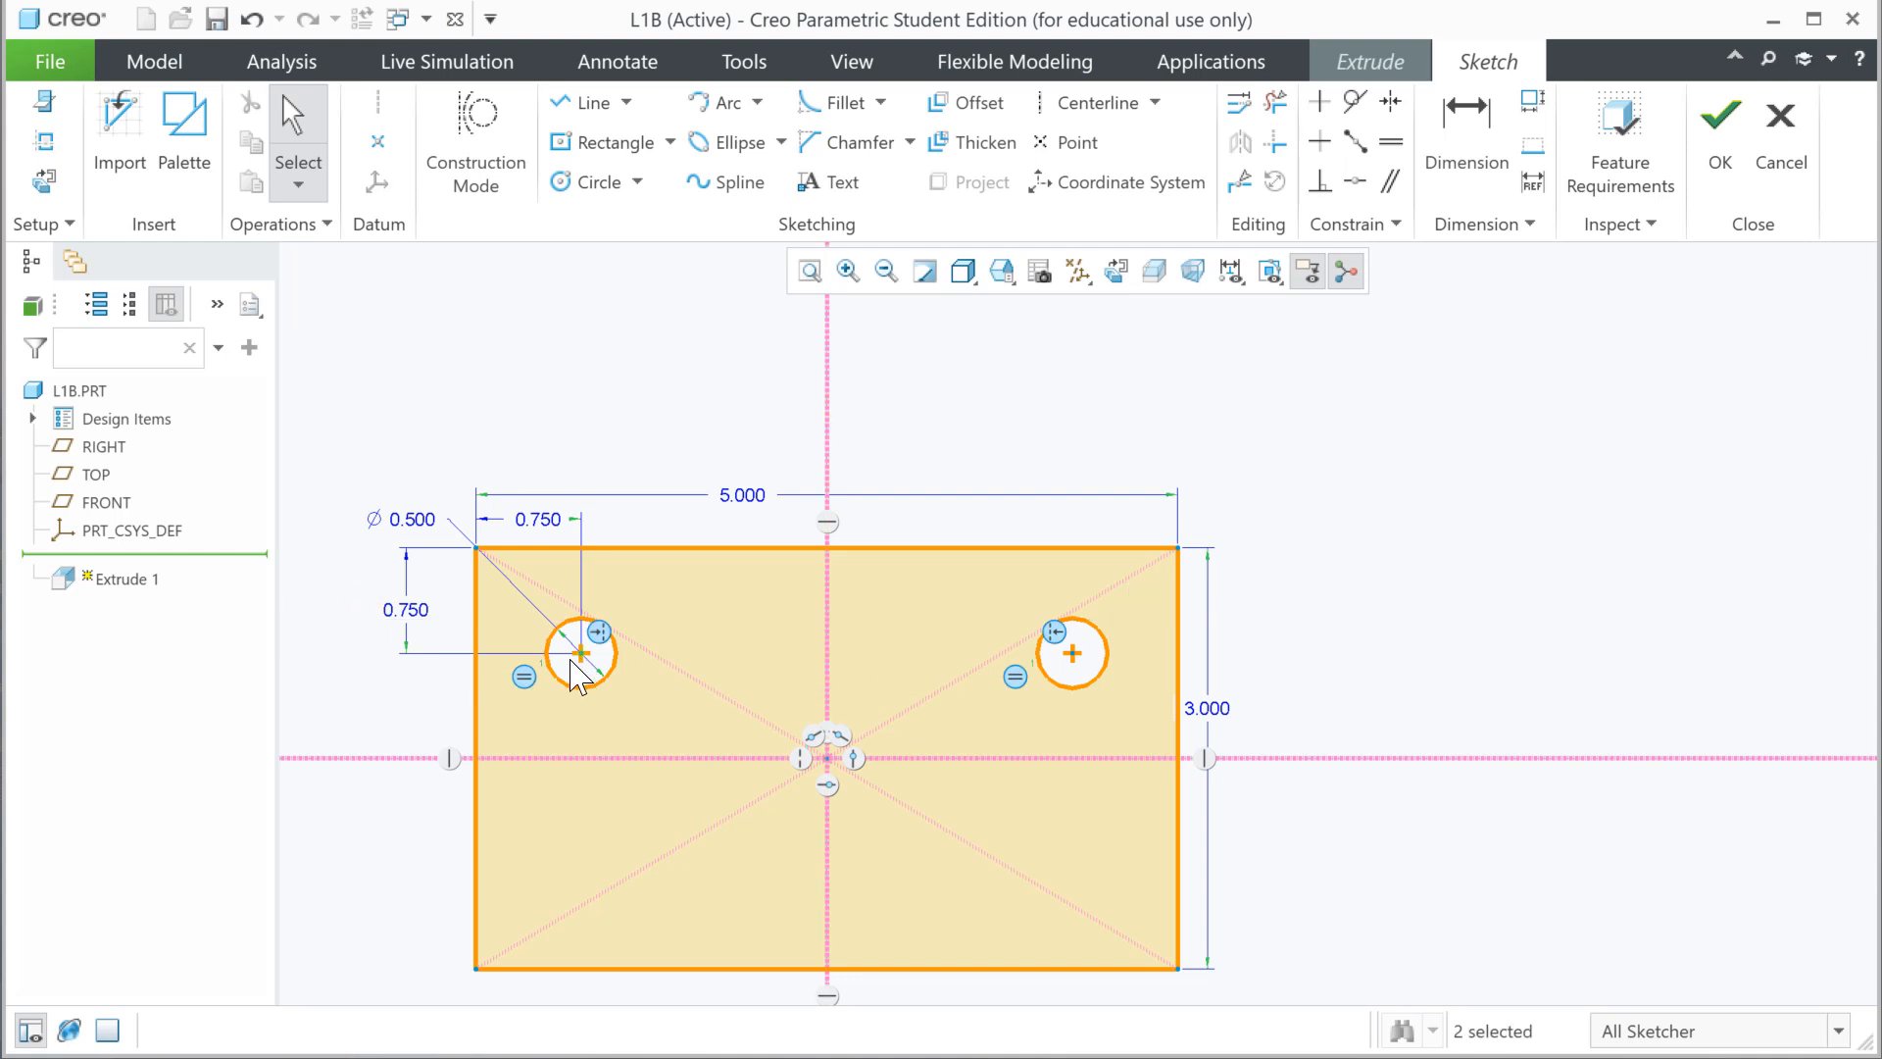
{"action": "left_click", "coordinate": [591, 685]}
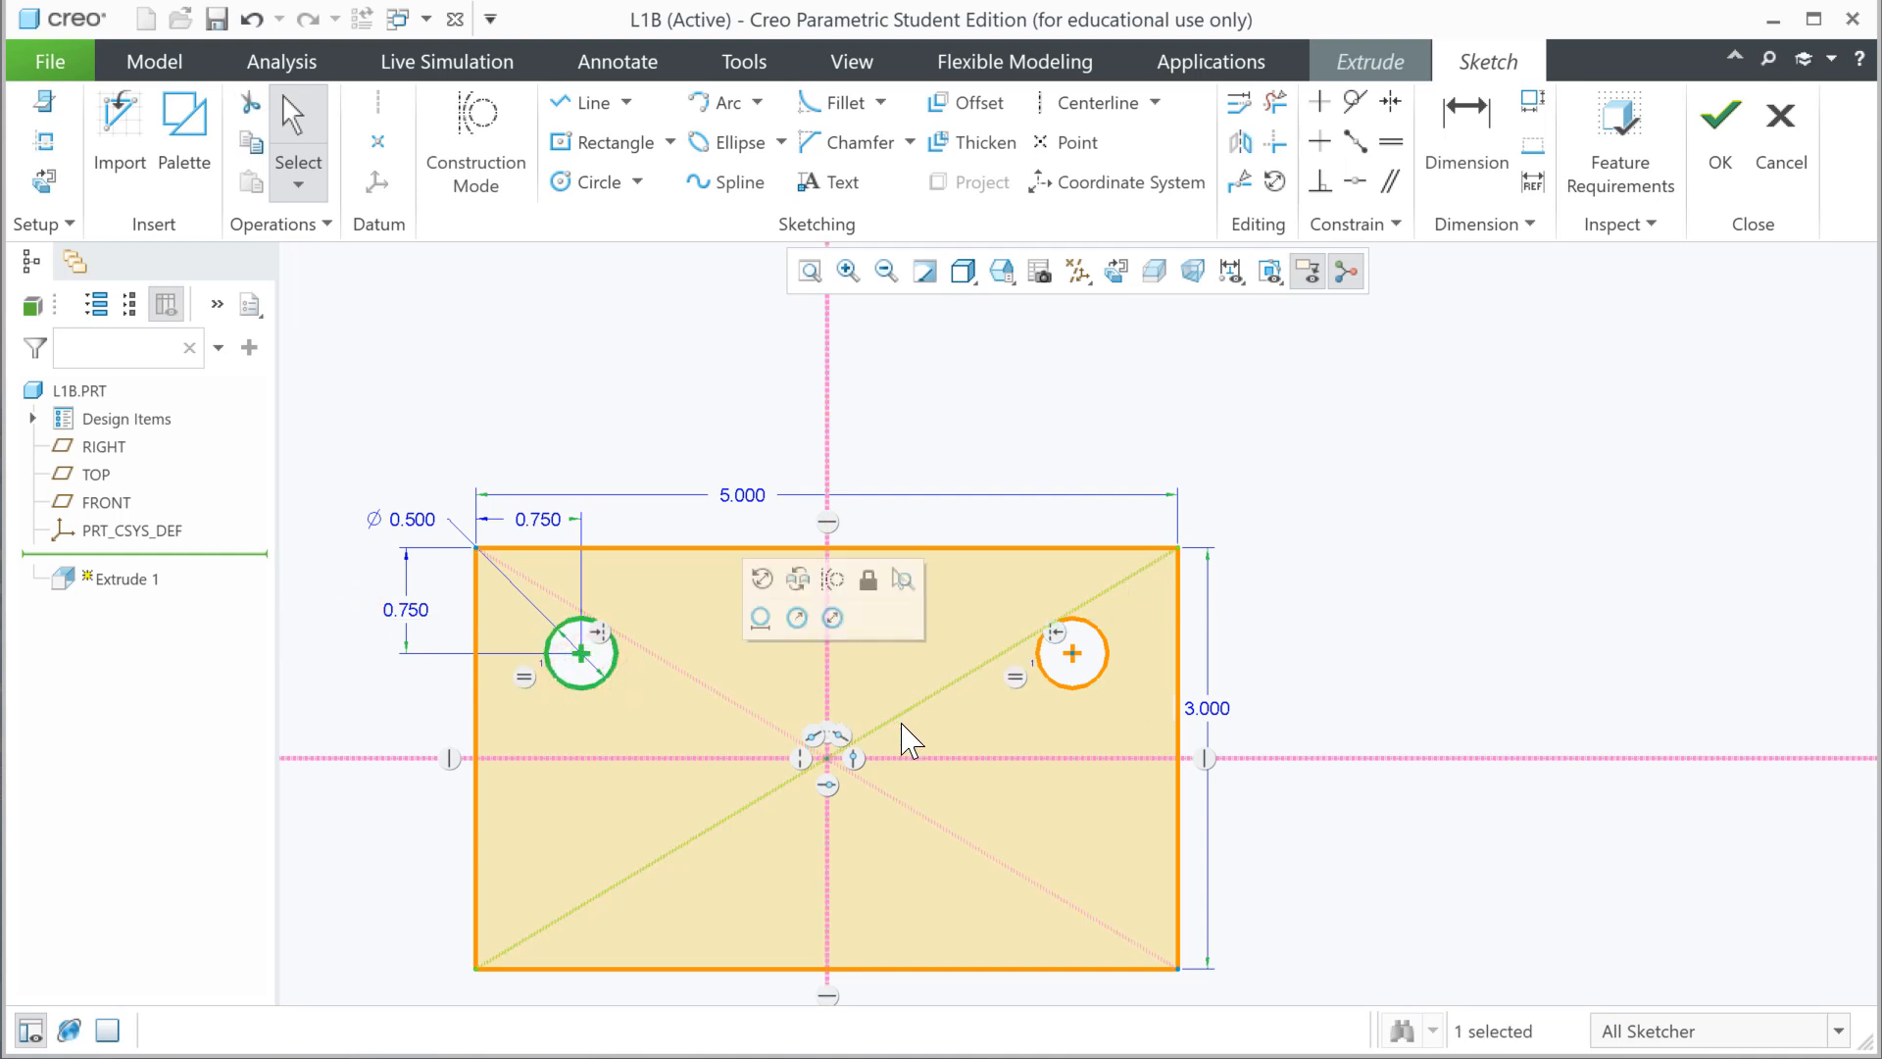
{"action": "left_click", "coordinate": [1086, 692], "text": "ctrl"}
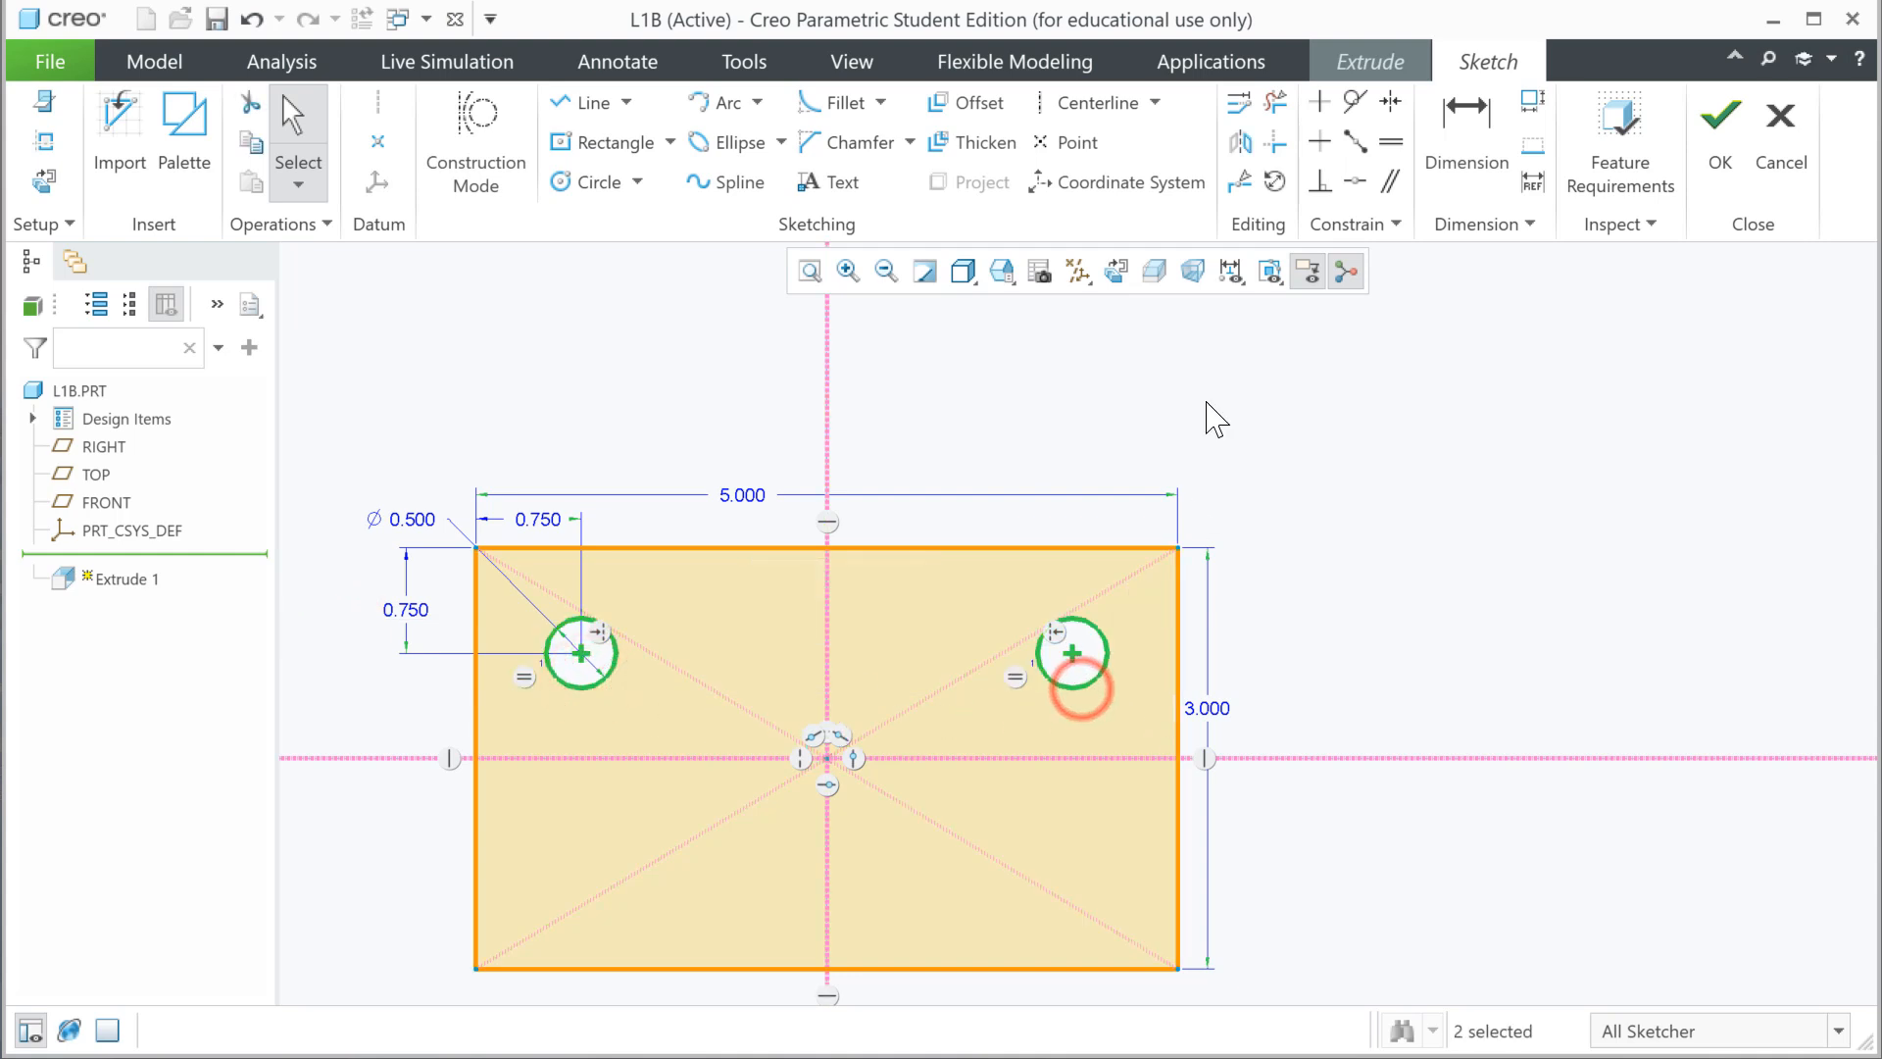
{"action": "left_click", "coordinate": [1241, 142]}
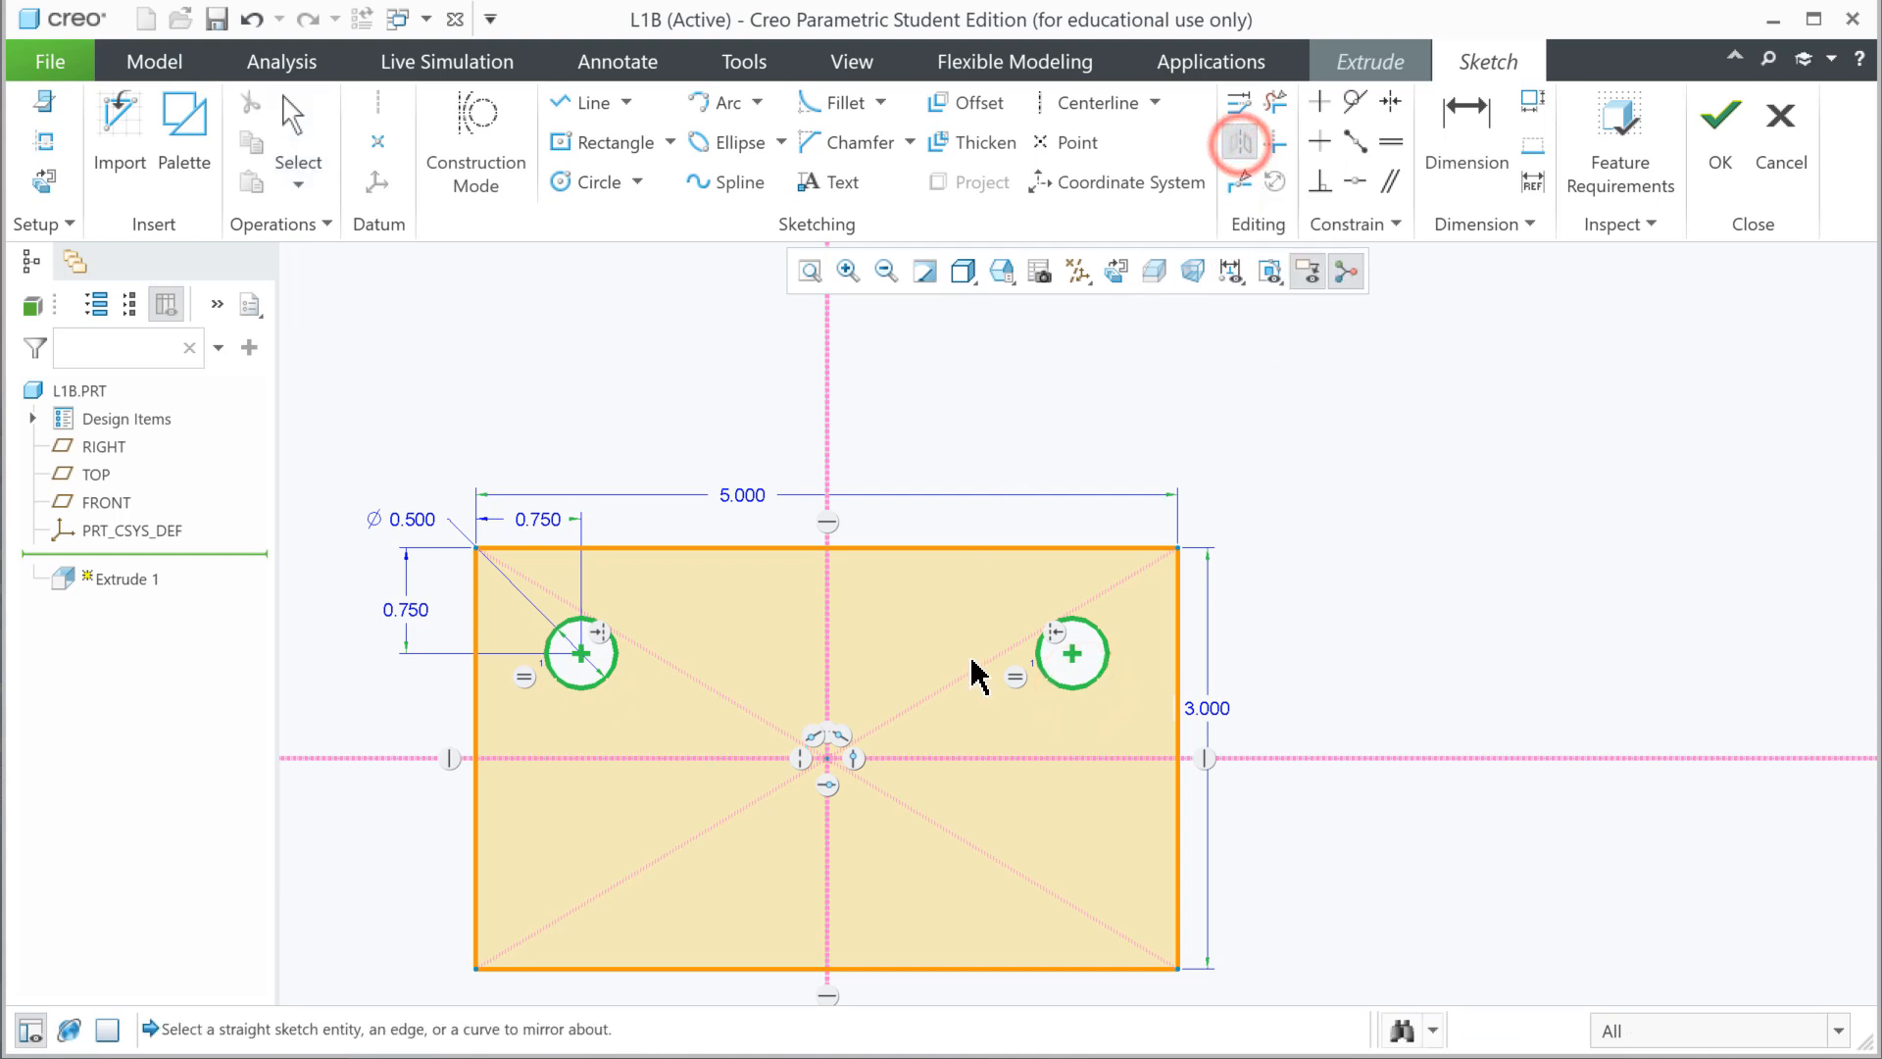
{"action": "left_click", "coordinate": [972, 758]}
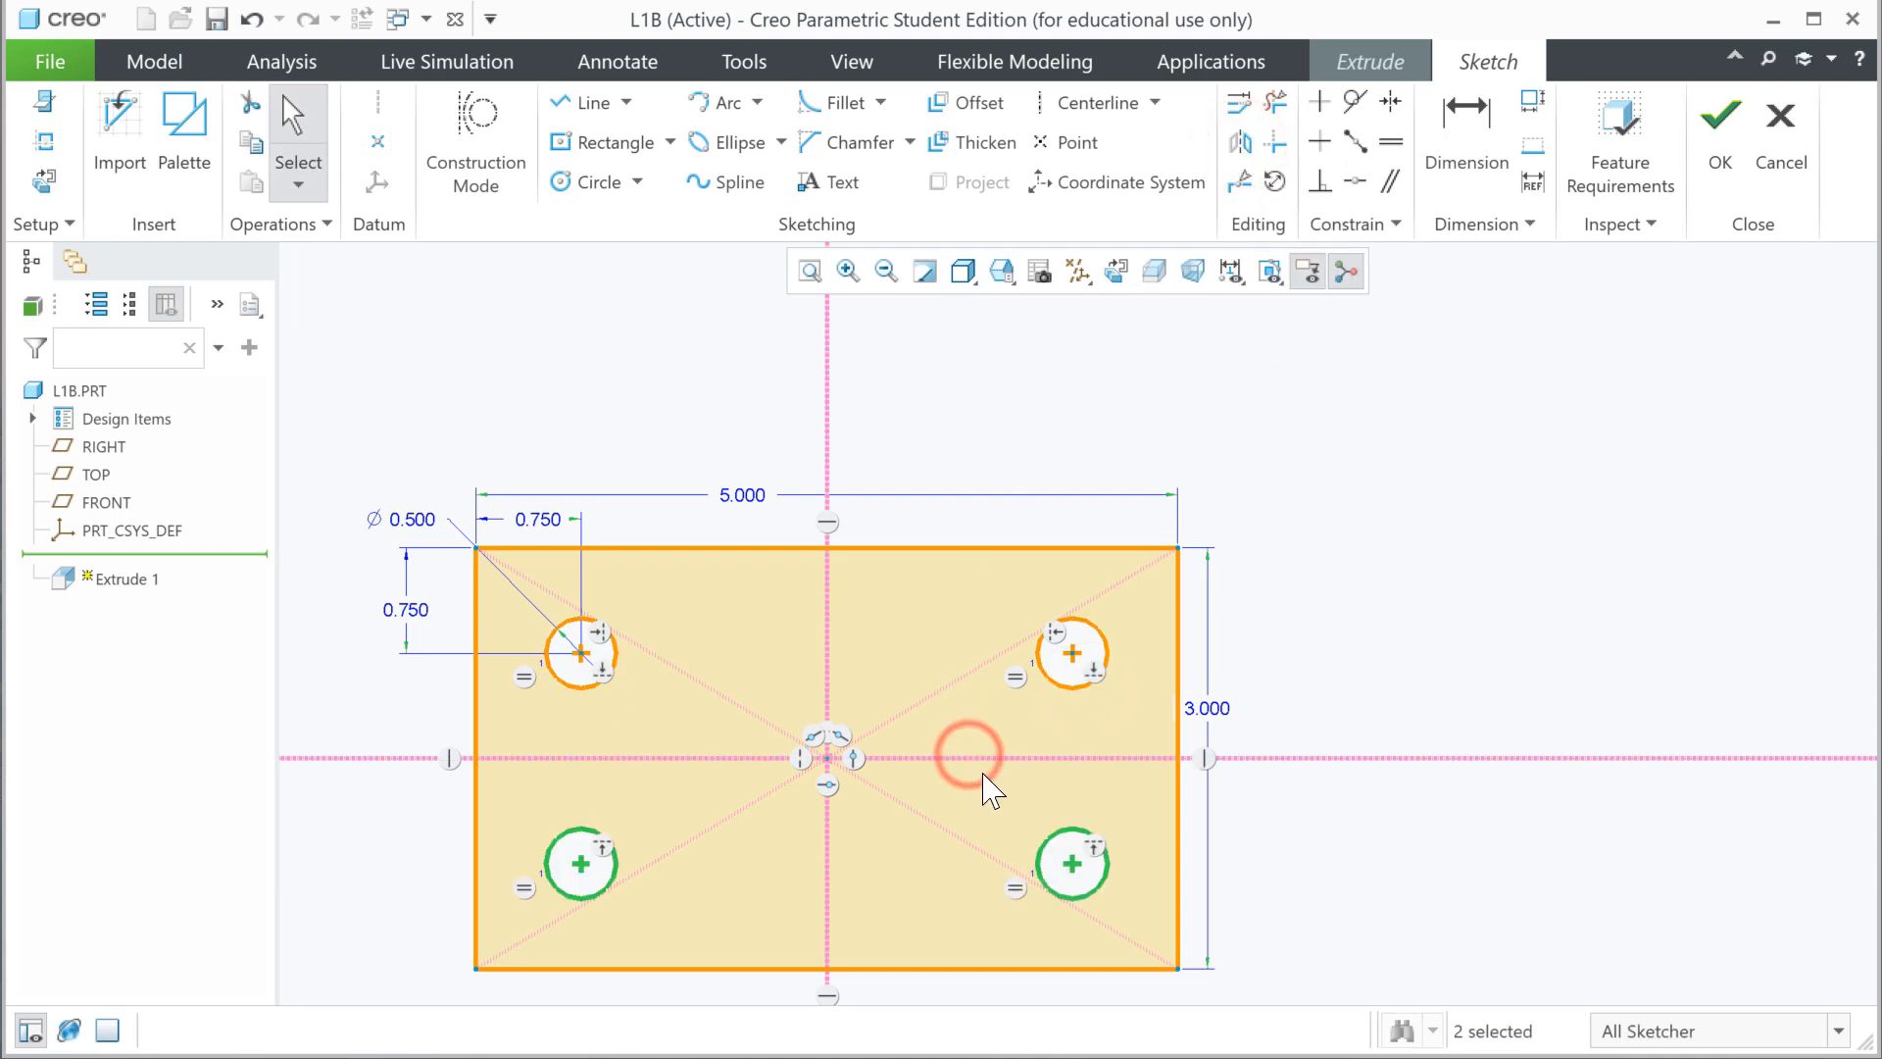
{"action": "left_click", "coordinate": [1443, 503]}
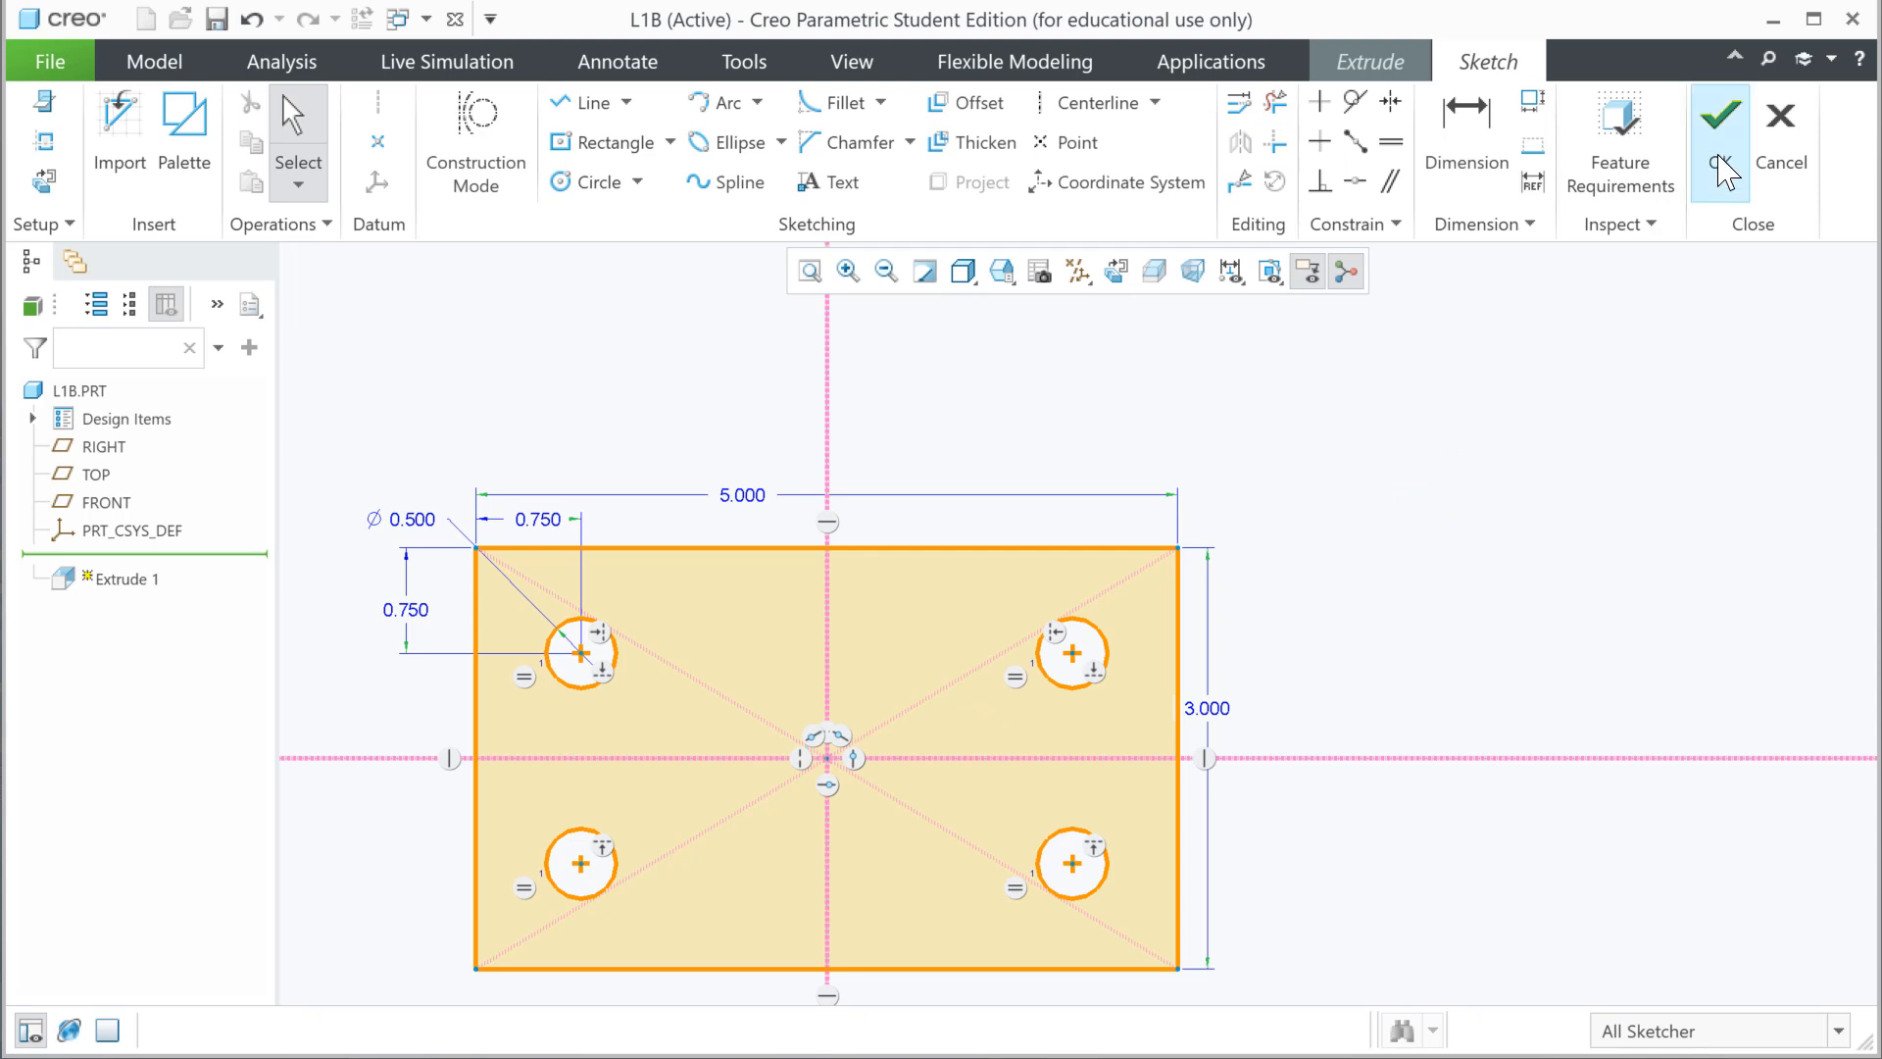
- Finish the sketch and extrude the four-hole rectangle to a depth of 1.5
{"action": "left_click", "coordinate": [1722, 147]}
{"action": "middle_click_drag", "start_coordinate": [1433, 608], "coordinate": [1377, 649]}
{"action": "double_click", "coordinate": [931, 825]}
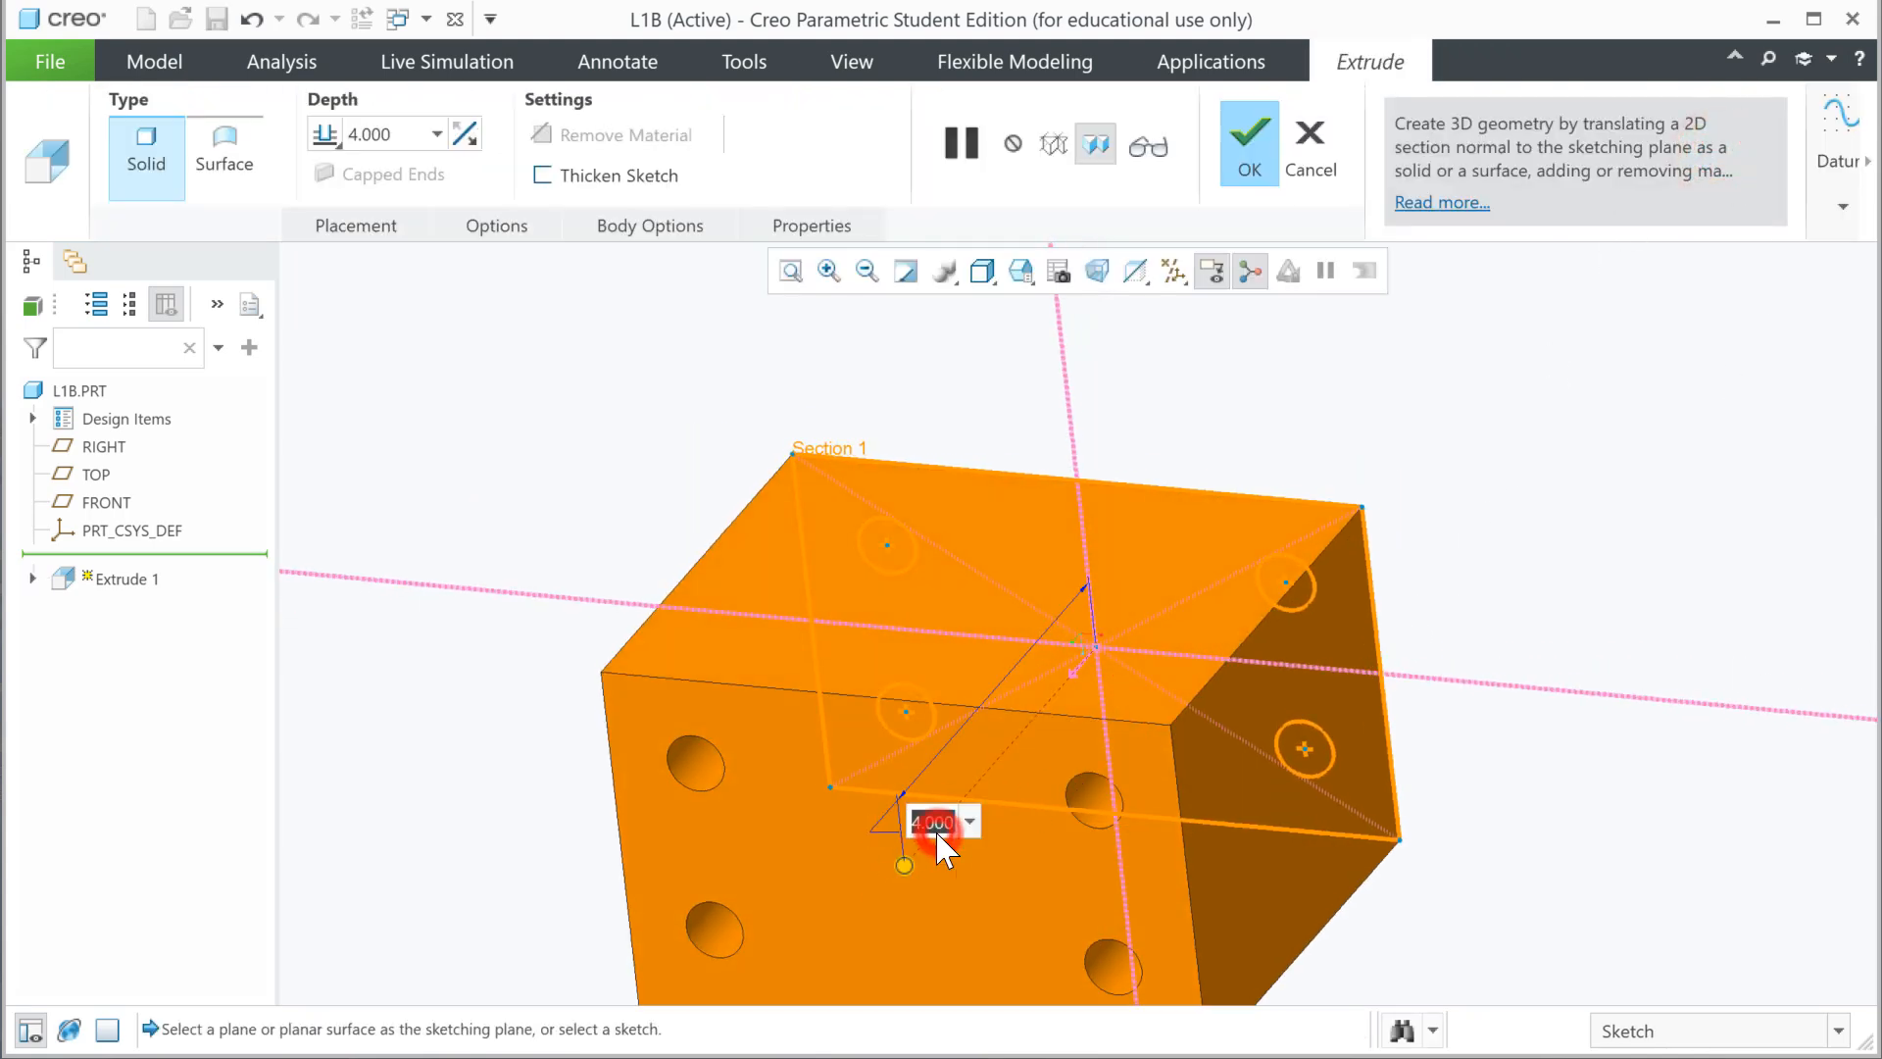
{"action": "type", "text": "1.5"}
{"action": "key", "text": "Return"}
{"action": "middle_click", "coordinate": [935, 837]}
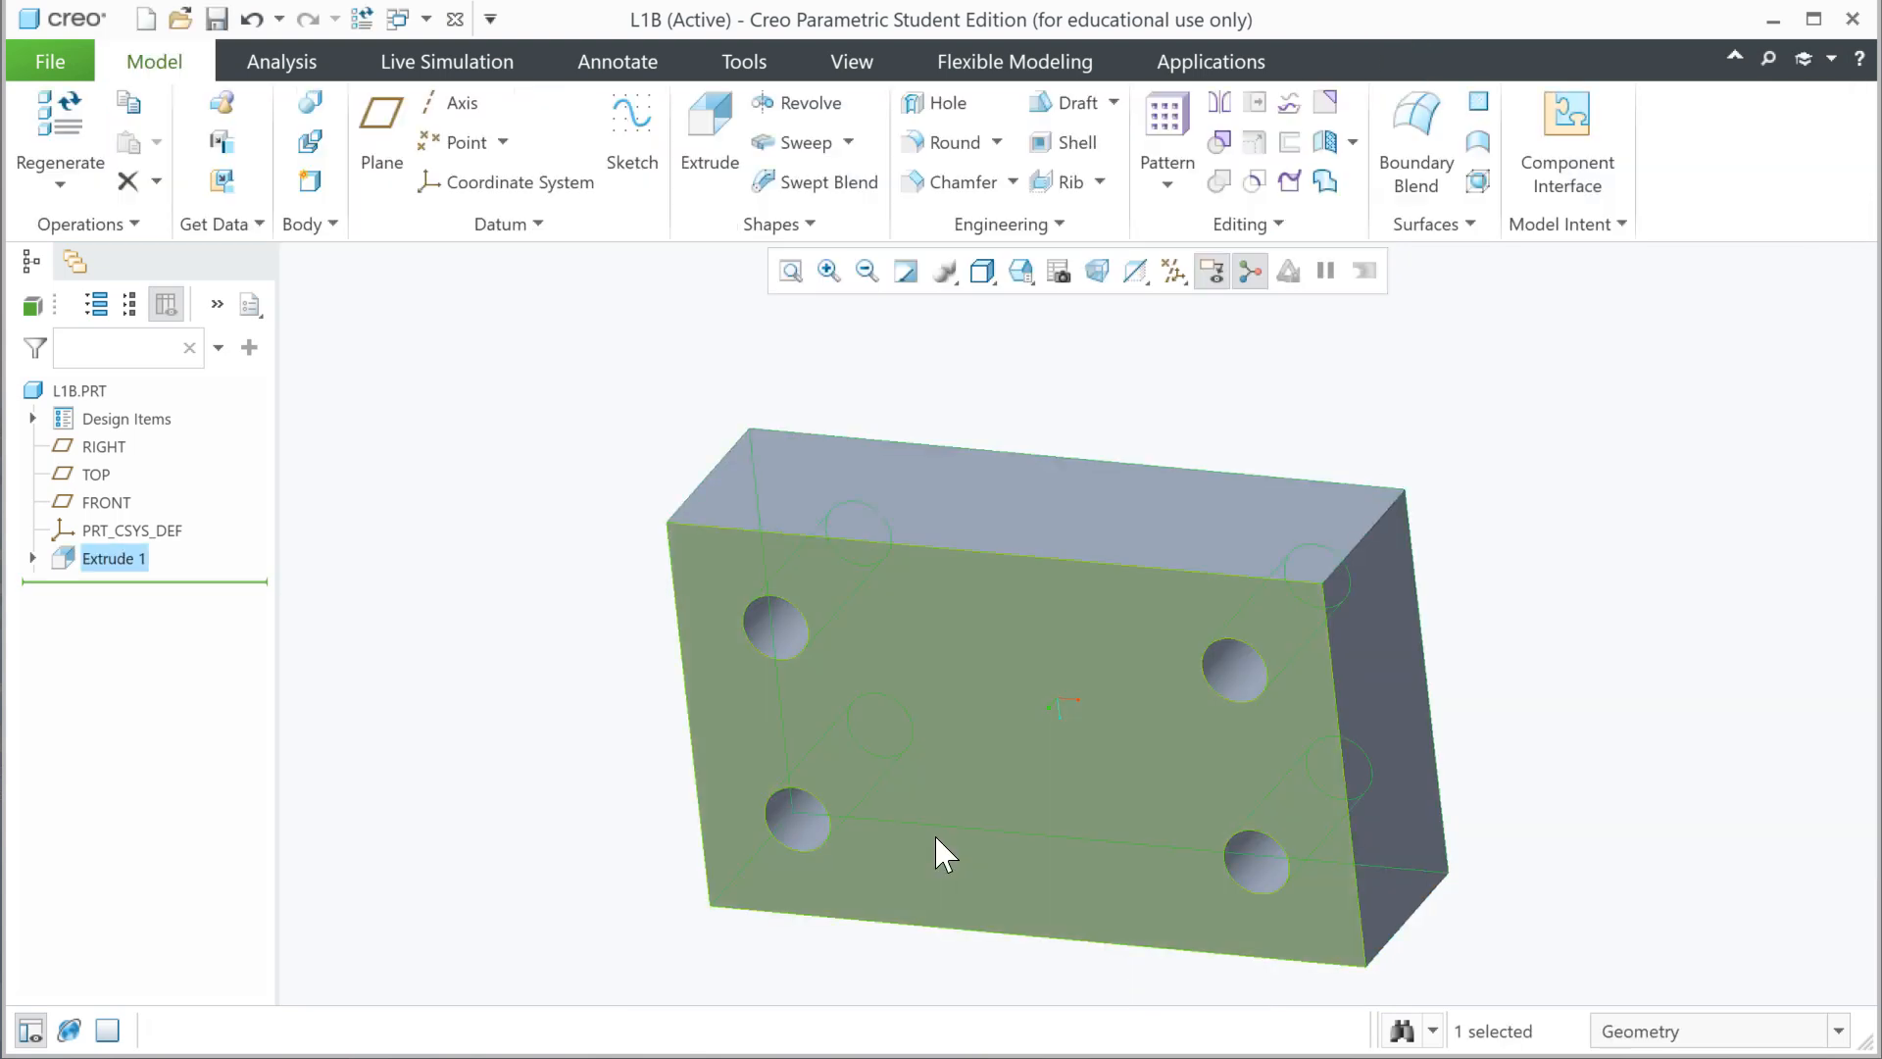
- Sketch a center rectangle about 1.69 wide on the block's four-hole face, spanning the full height of the face, for a new extrusion
{"action": "left_click", "coordinate": [959, 788]}
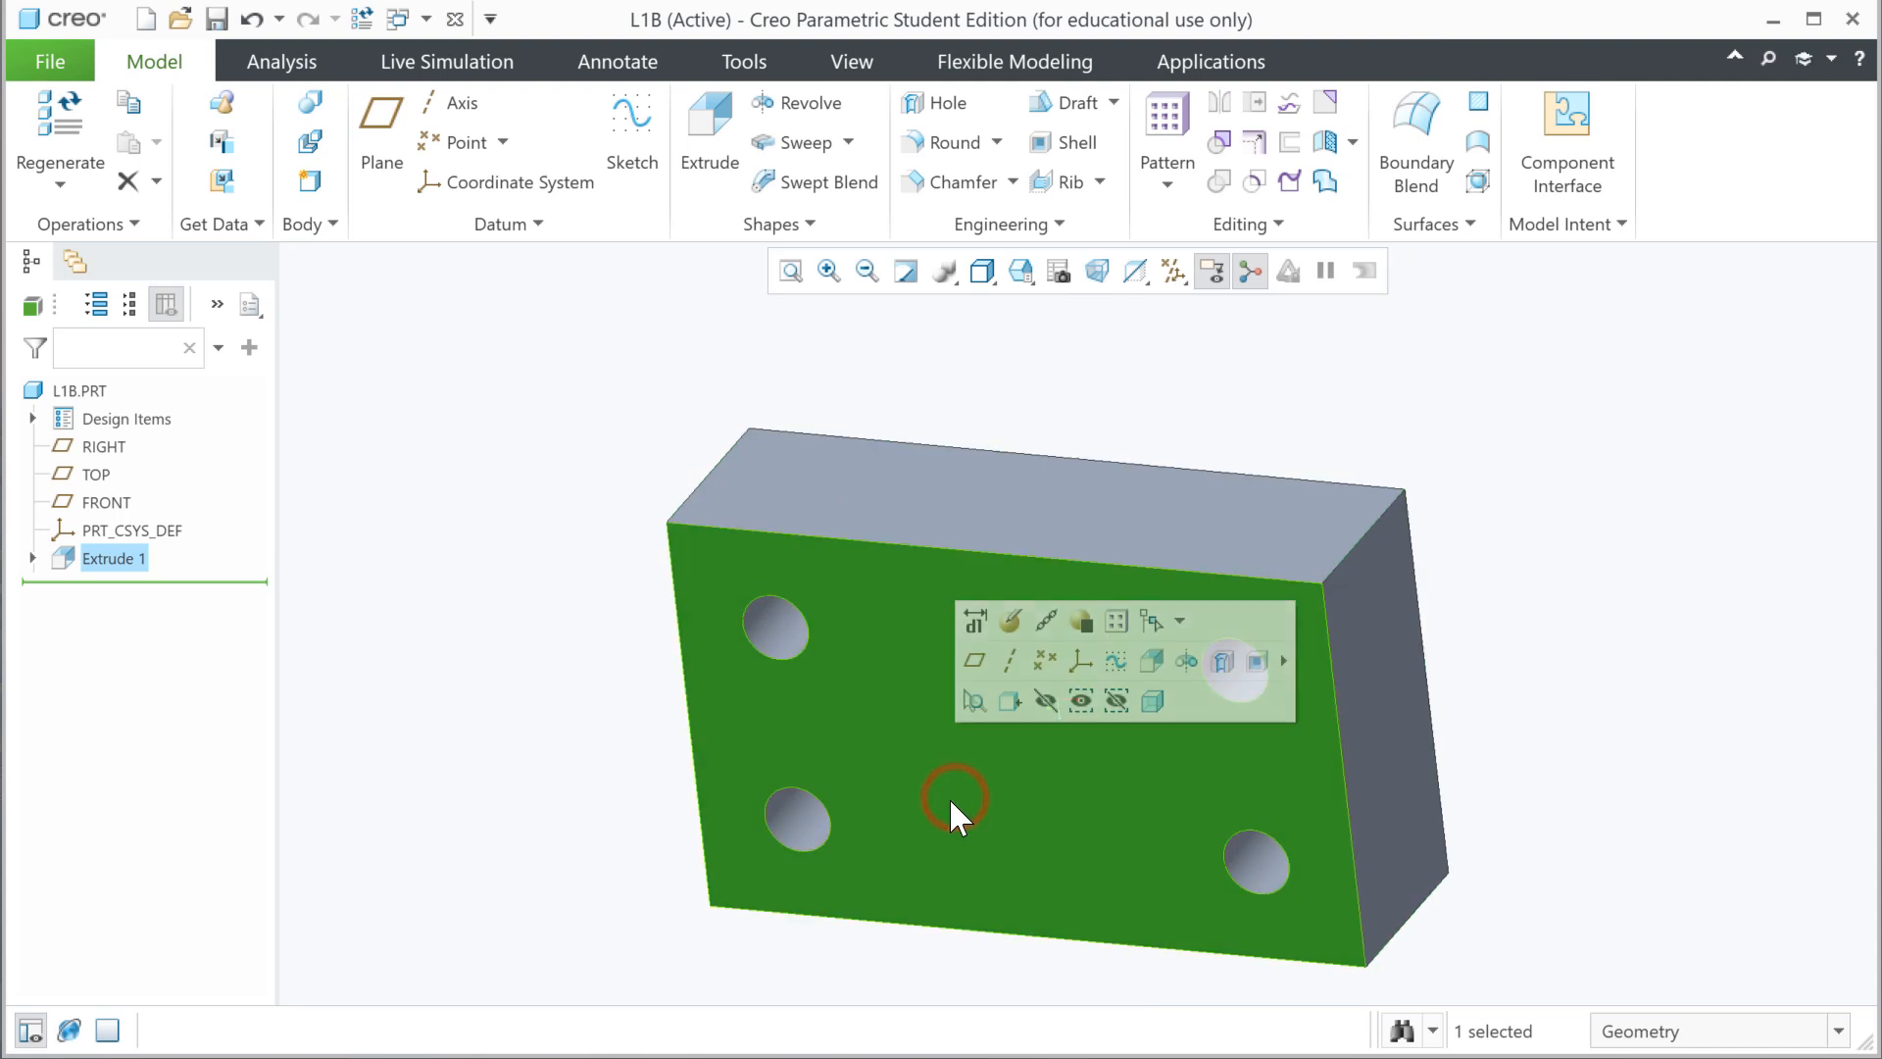
{"action": "left_click", "coordinate": [1152, 660]}
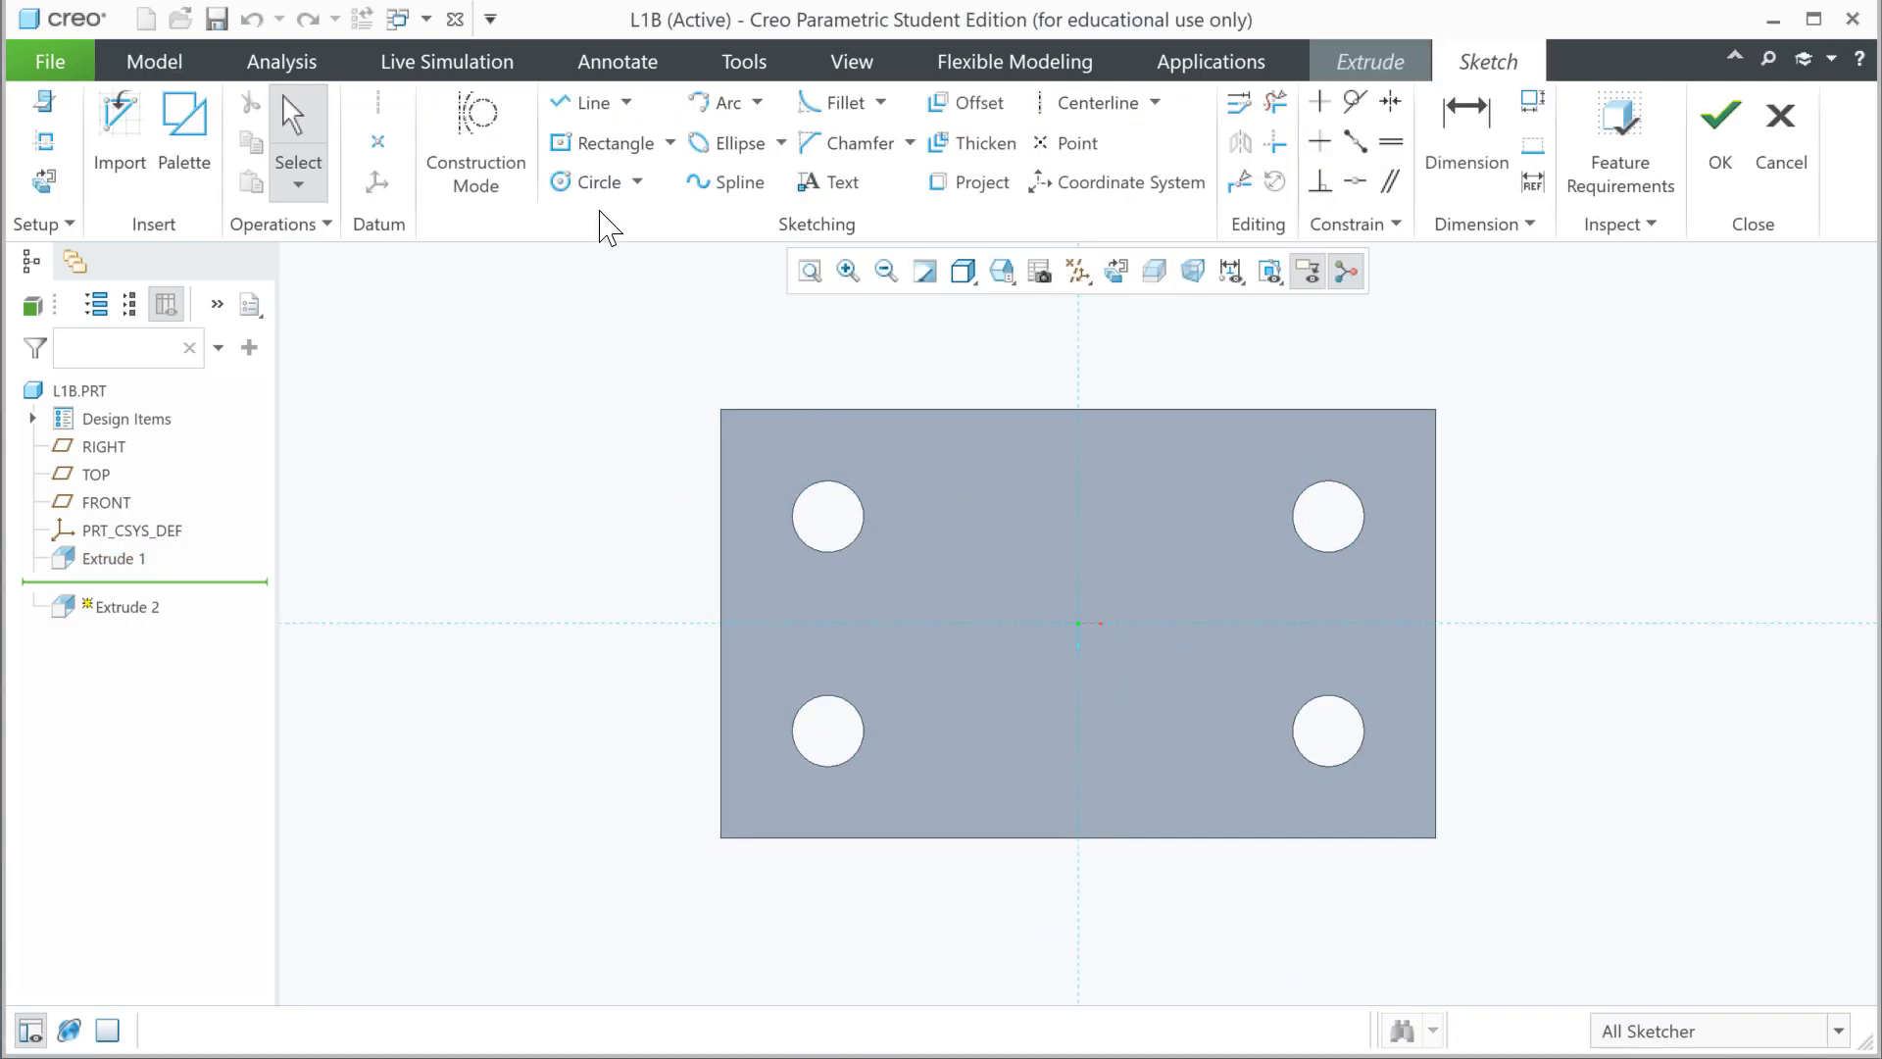
{"action": "left_click", "coordinate": [601, 142]}
{"action": "left_click", "coordinate": [1080, 628]}
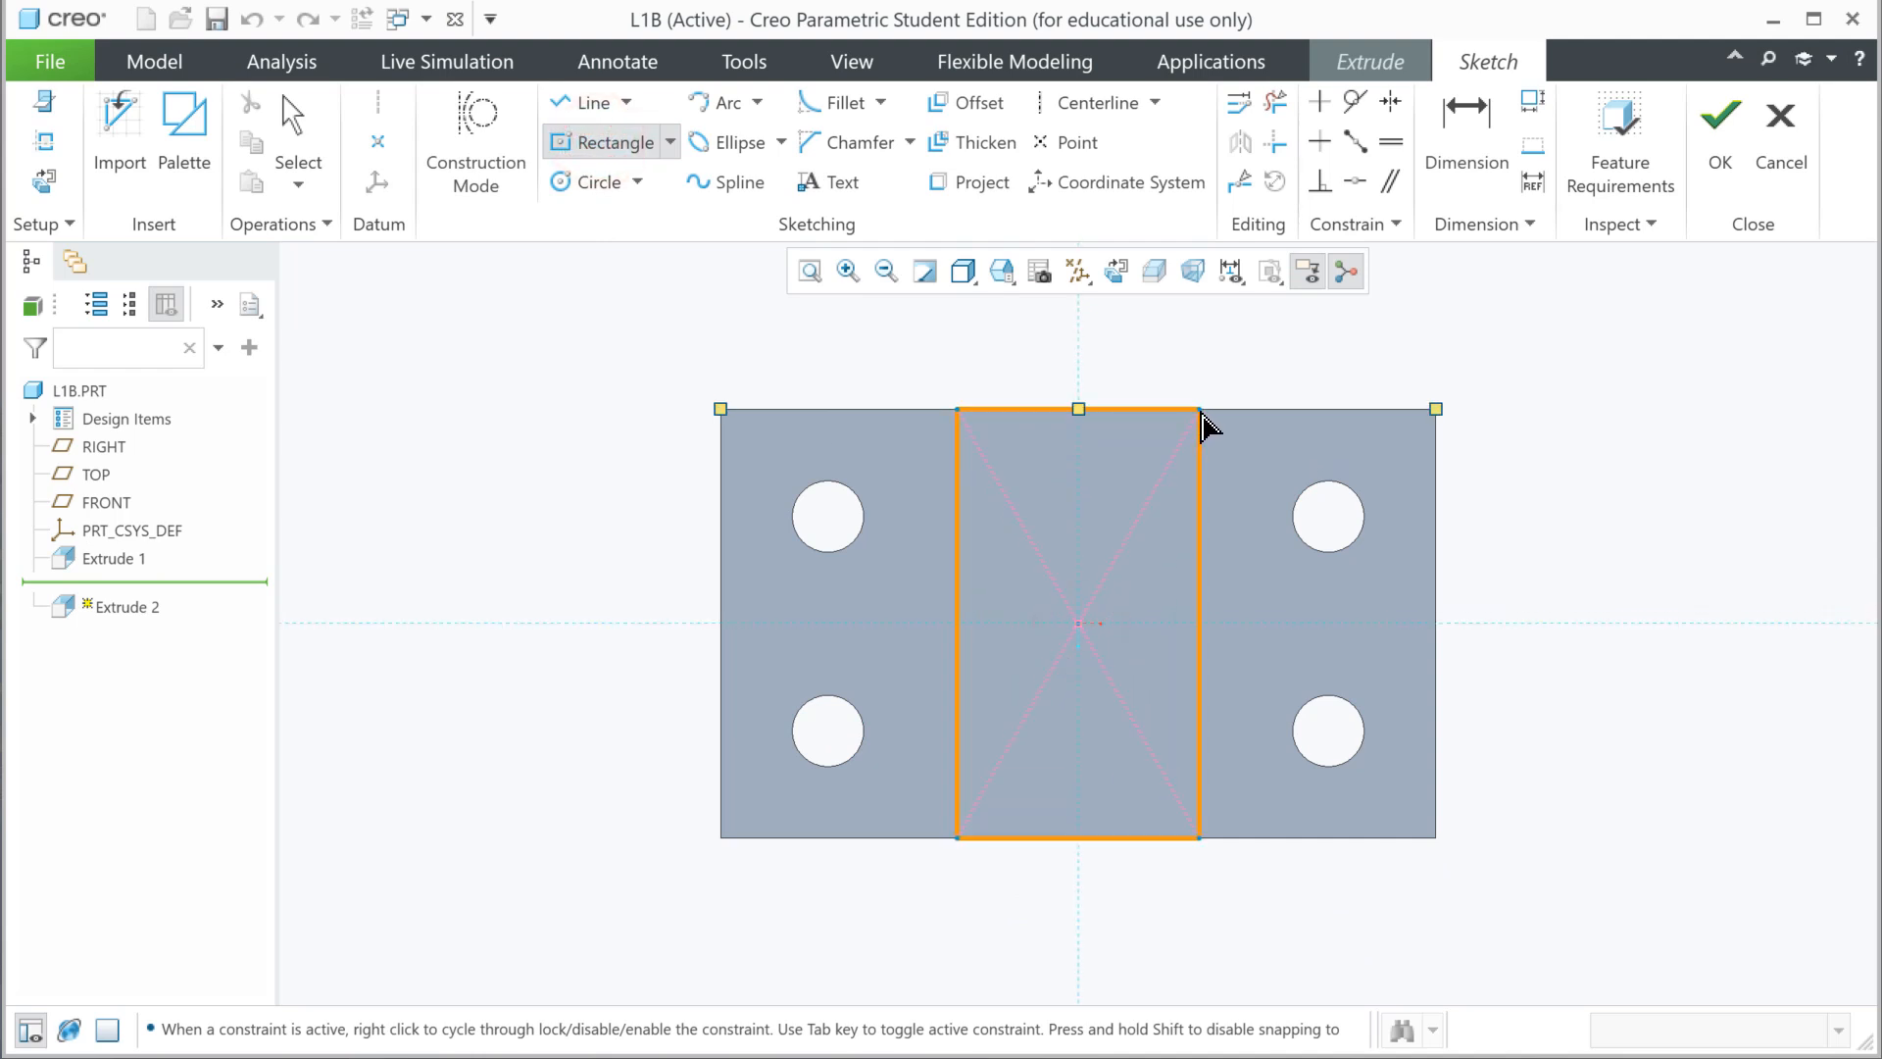
{"action": "left_click", "coordinate": [1200, 408]}
{"action": "middle_click", "coordinate": [1271, 618]}
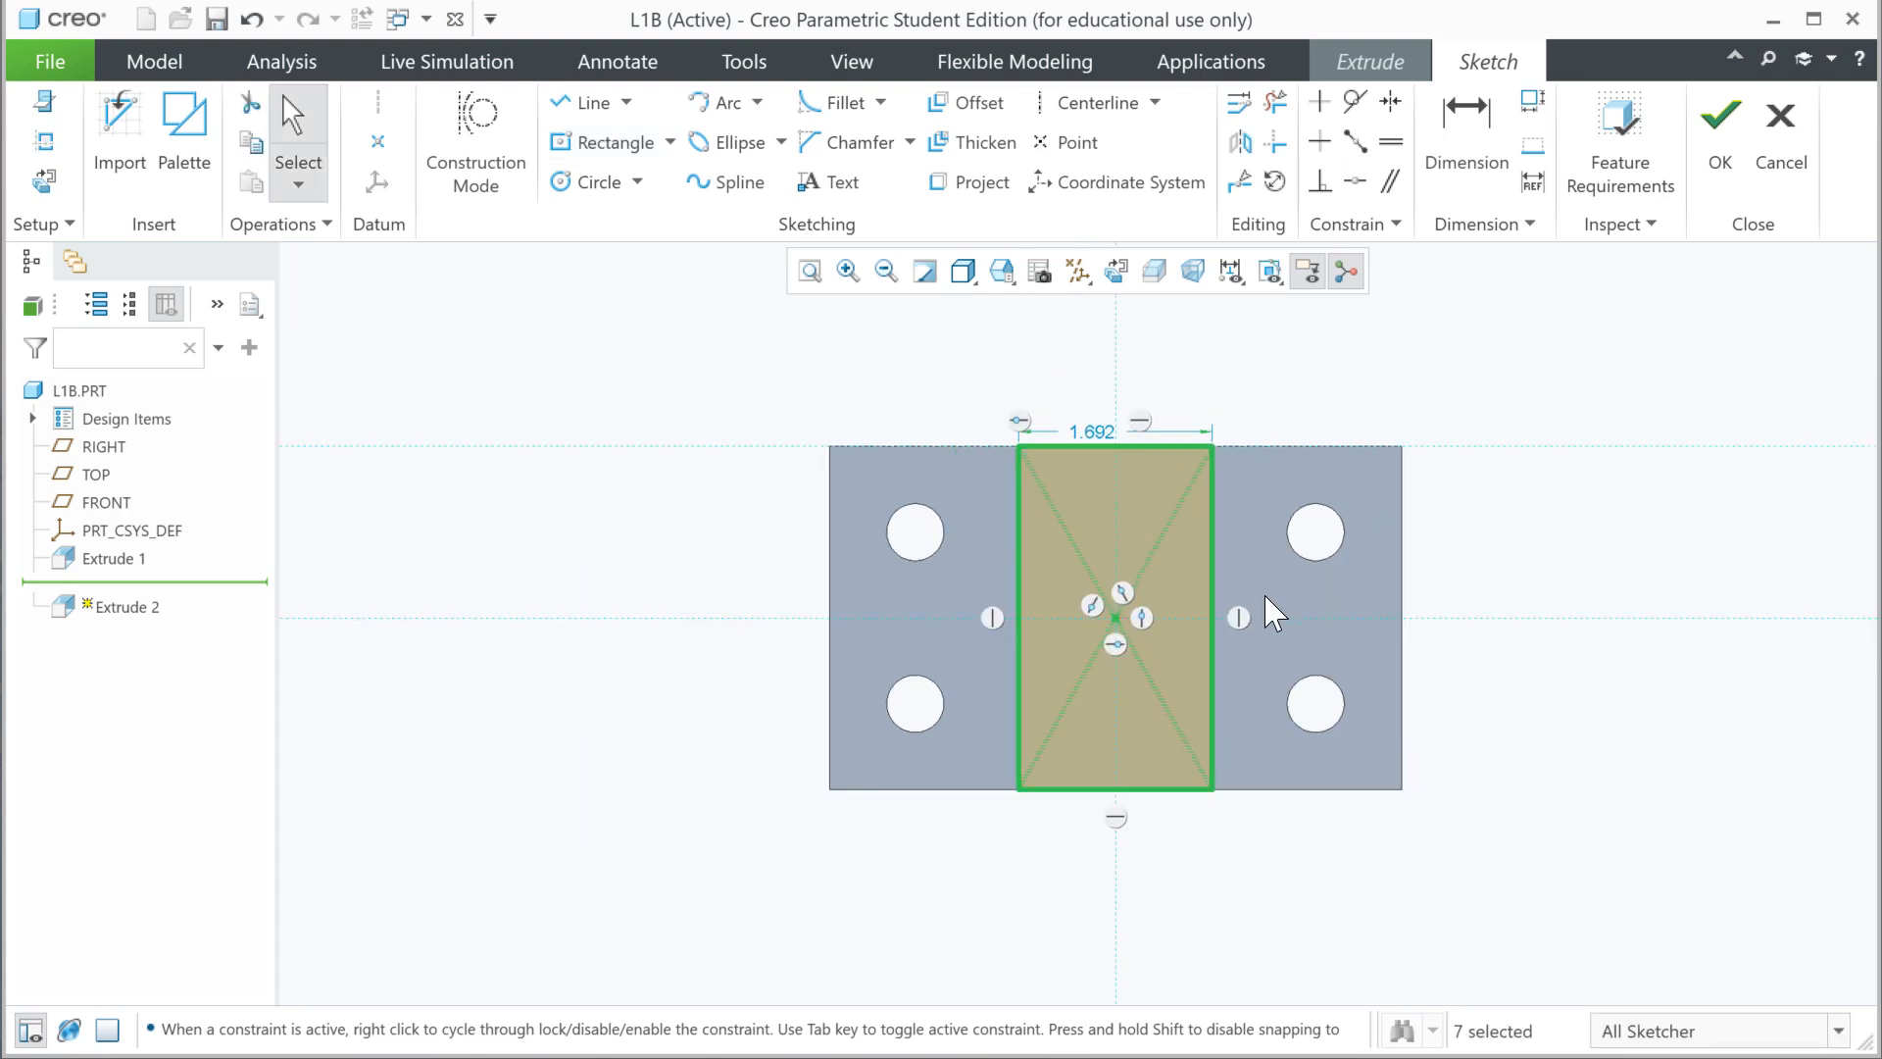
- Set the center rectangle's width to 1.5 and finish the sketch
{"action": "double_click", "coordinate": [1098, 433]}
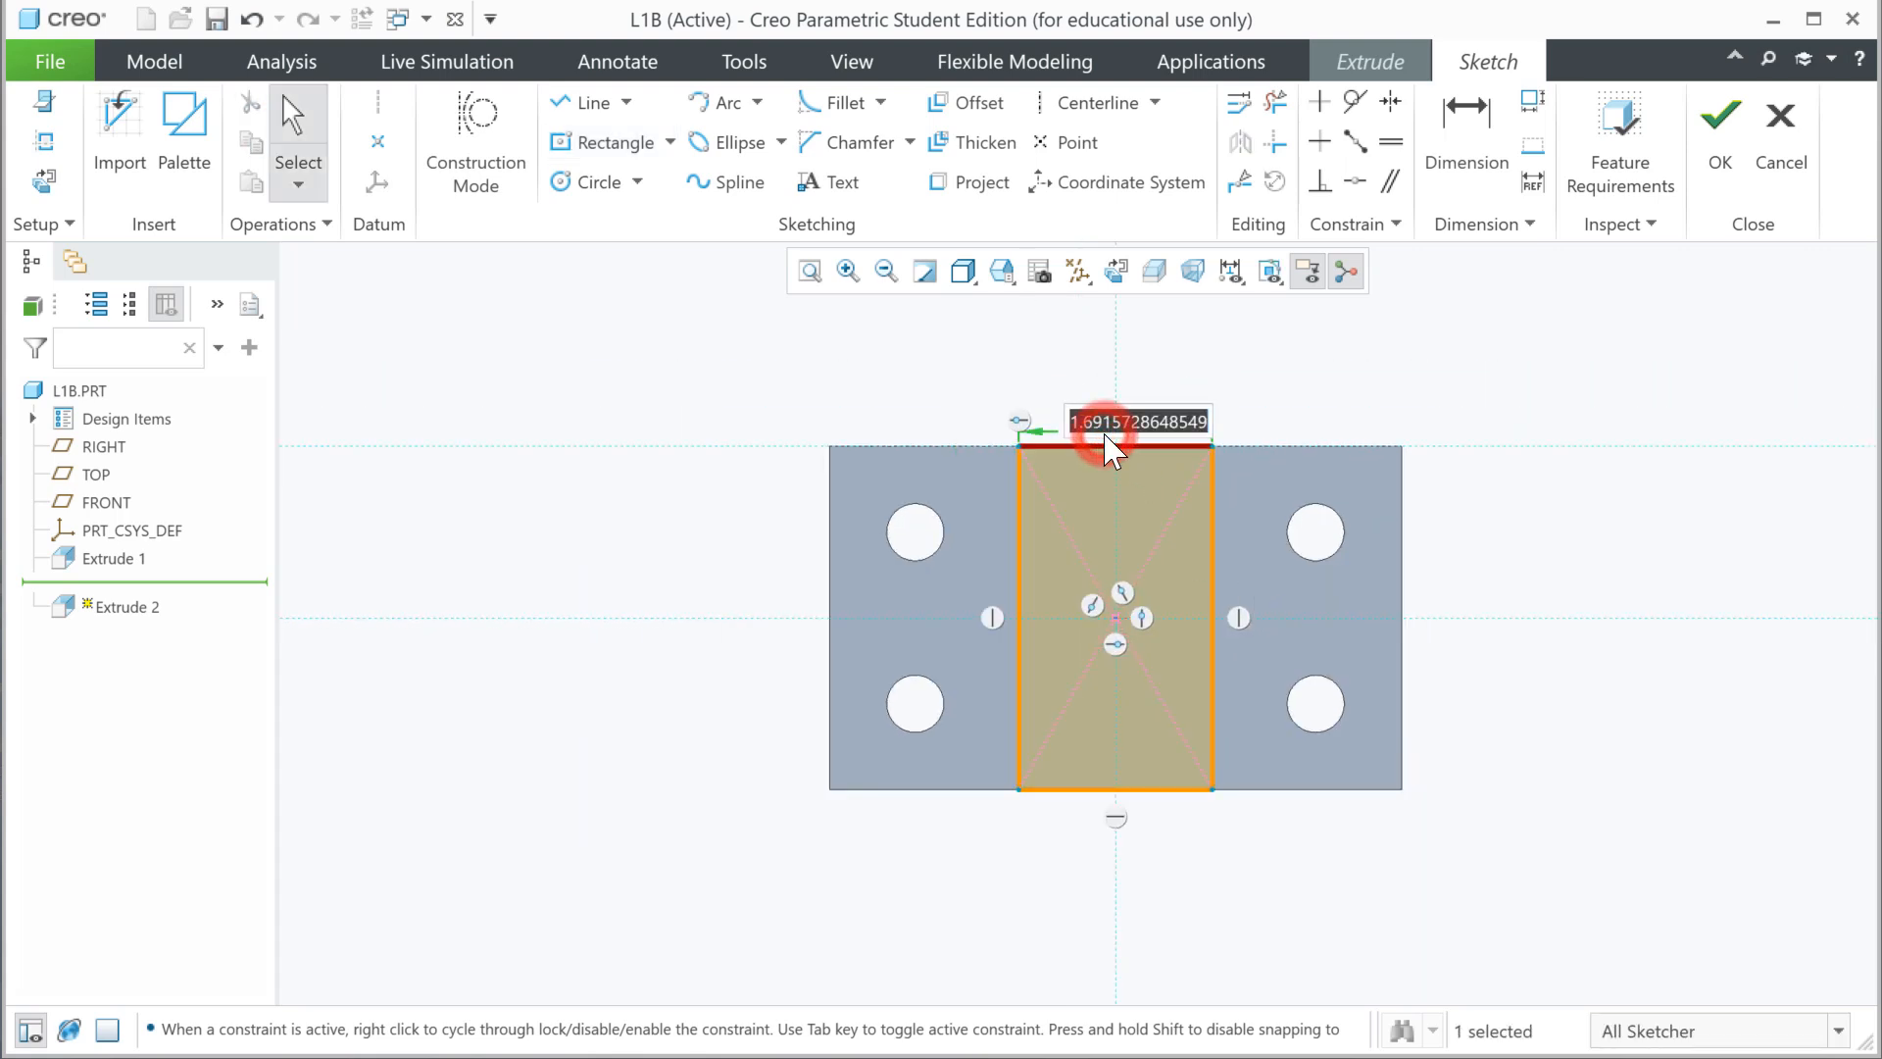
{"action": "type", "text": "1.5"}
{"action": "key", "text": "Return"}
{"action": "left_click", "coordinate": [669, 828]}
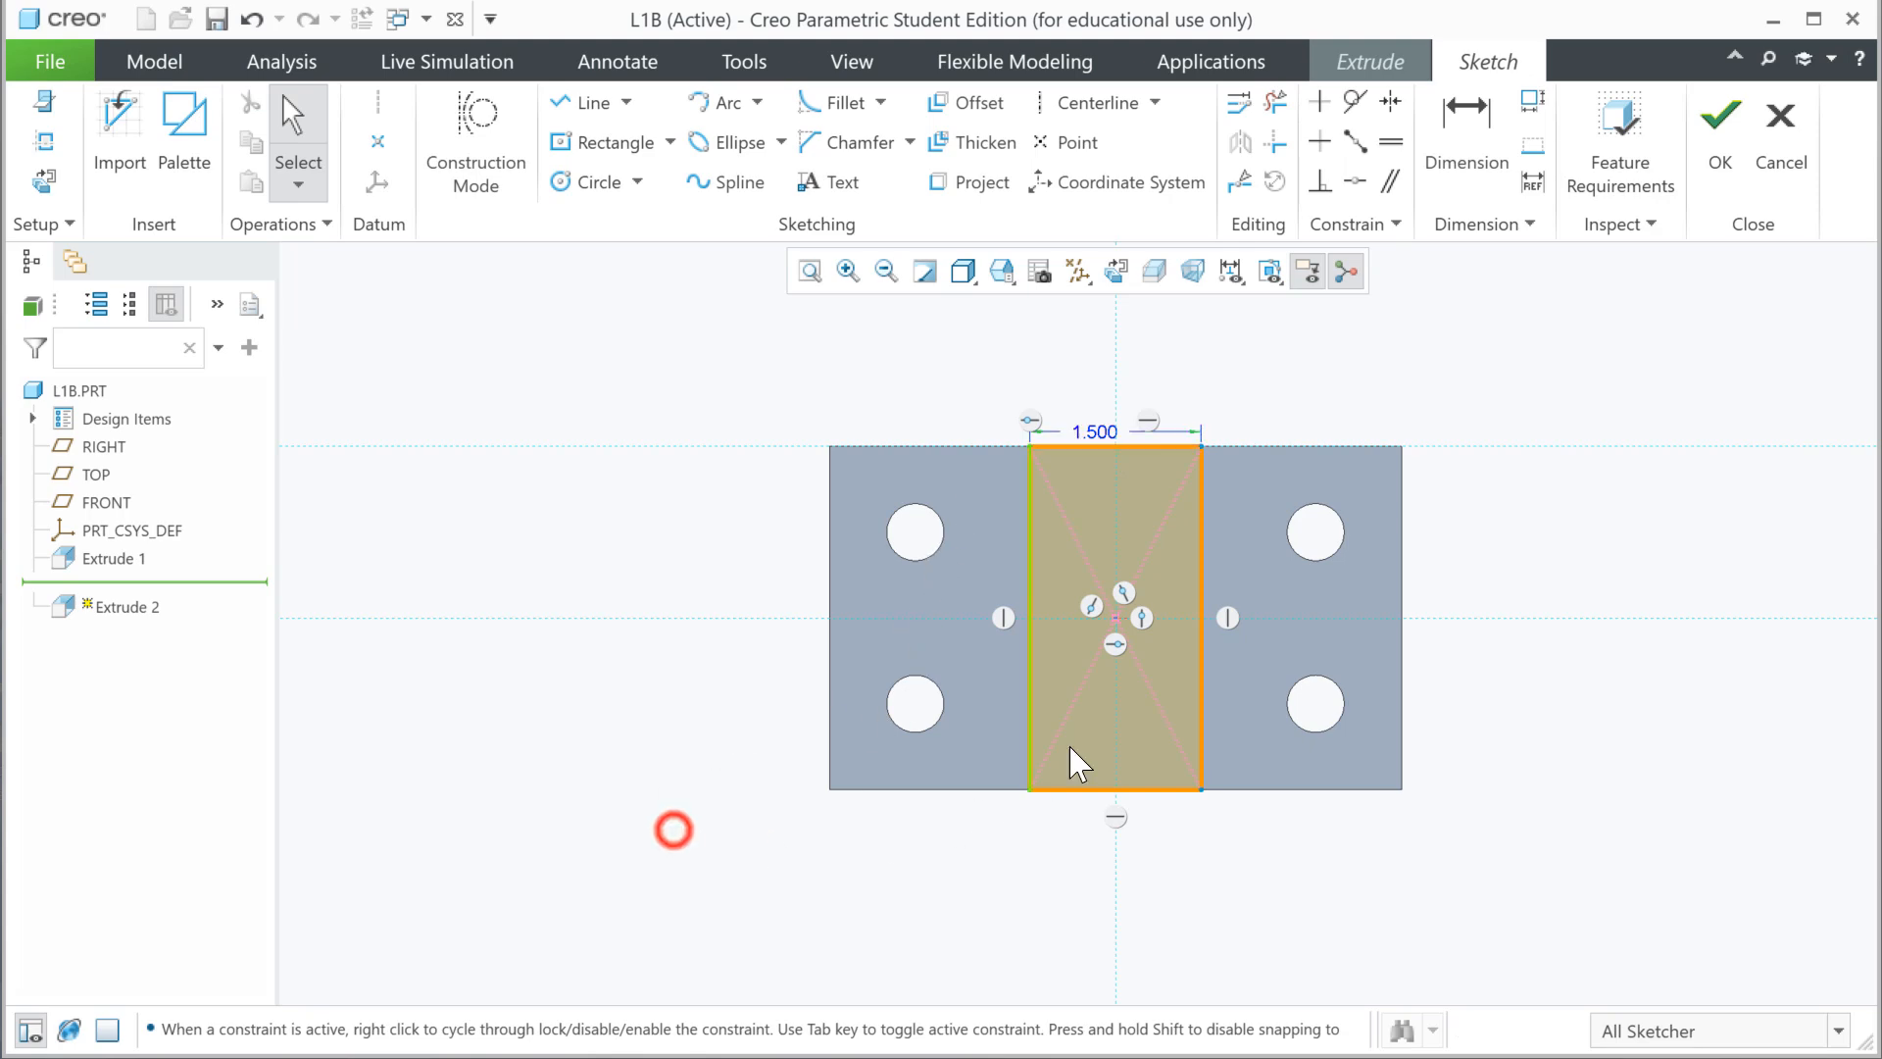
{"action": "left_click", "coordinate": [1717, 137]}
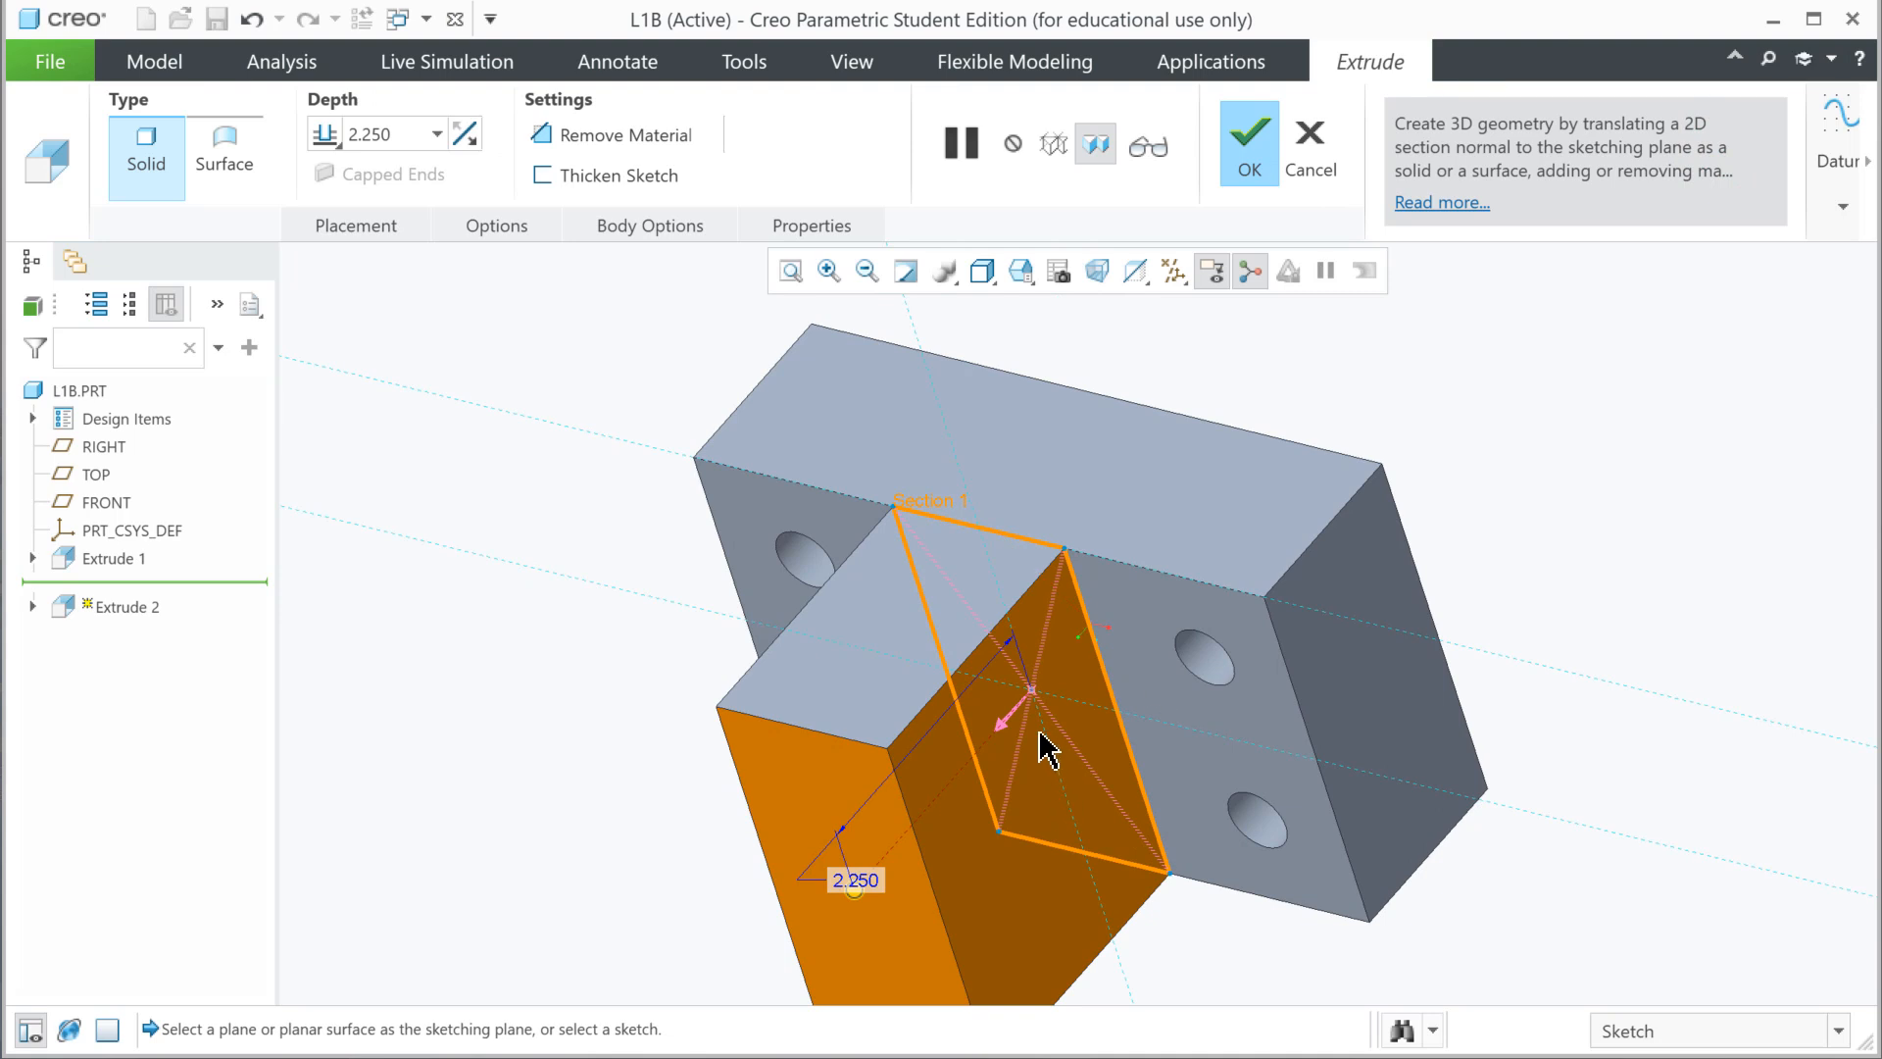
- Reverse the extrusion into the block to remove material and complete the slot with a depth of 1
{"action": "left_click", "coordinate": [999, 722]}
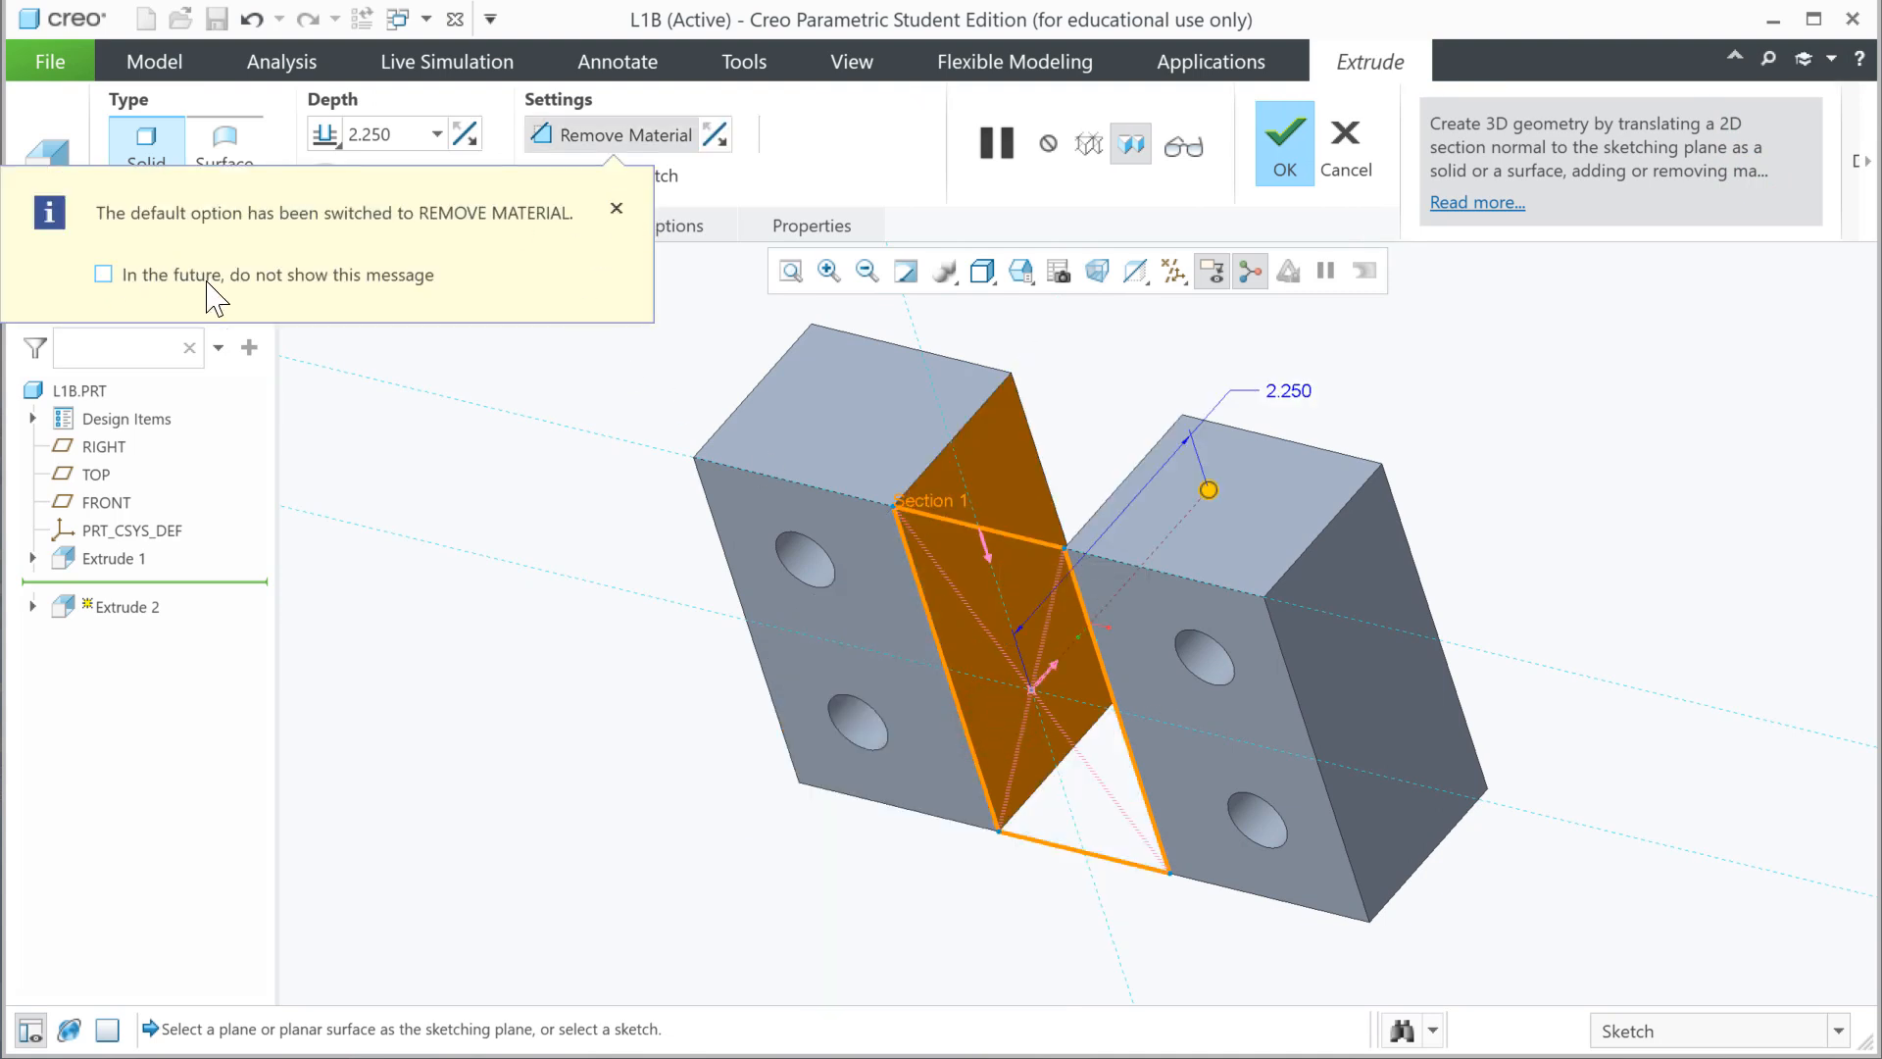
{"action": "left_click", "coordinate": [616, 209]}
{"action": "double_click", "coordinate": [1291, 390]}
{"action": "type", "text": "1"}
{"action": "key", "text": "Return"}
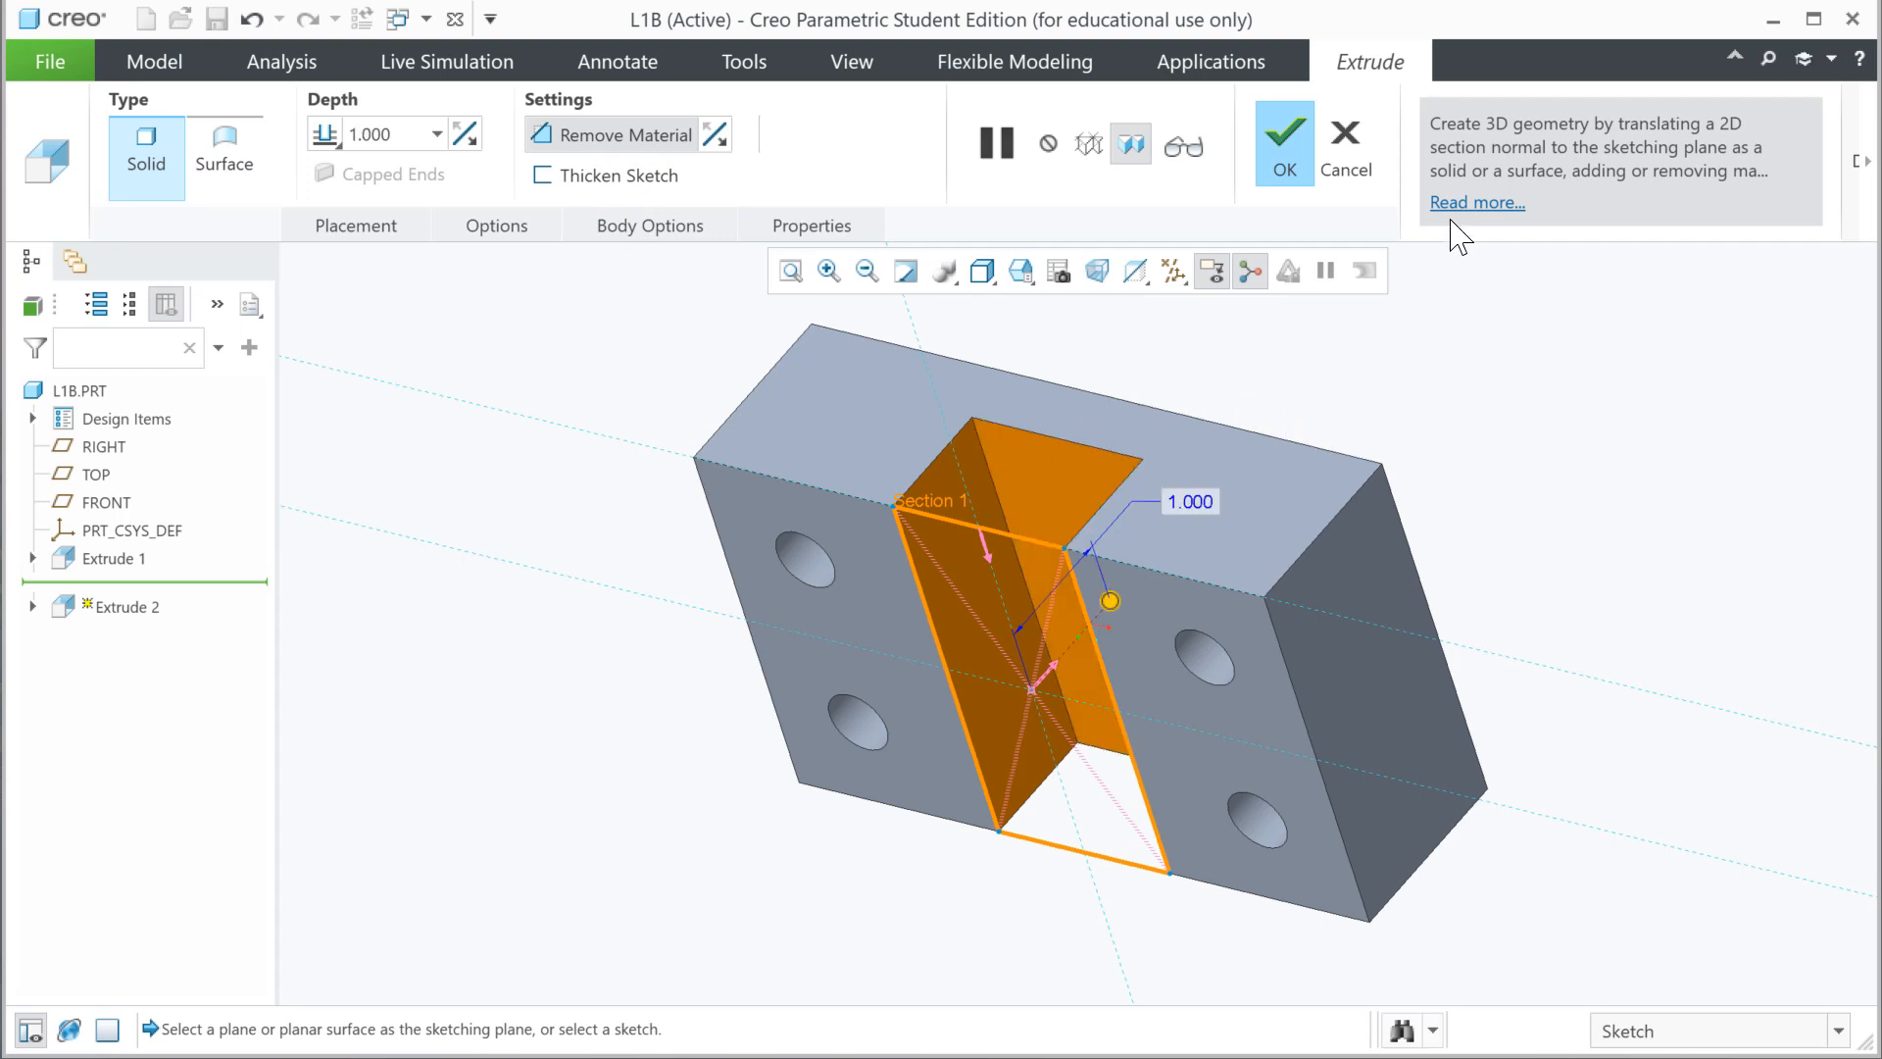
{"action": "left_click", "coordinate": [1284, 169]}
{"action": "left_click", "coordinate": [585, 666]}
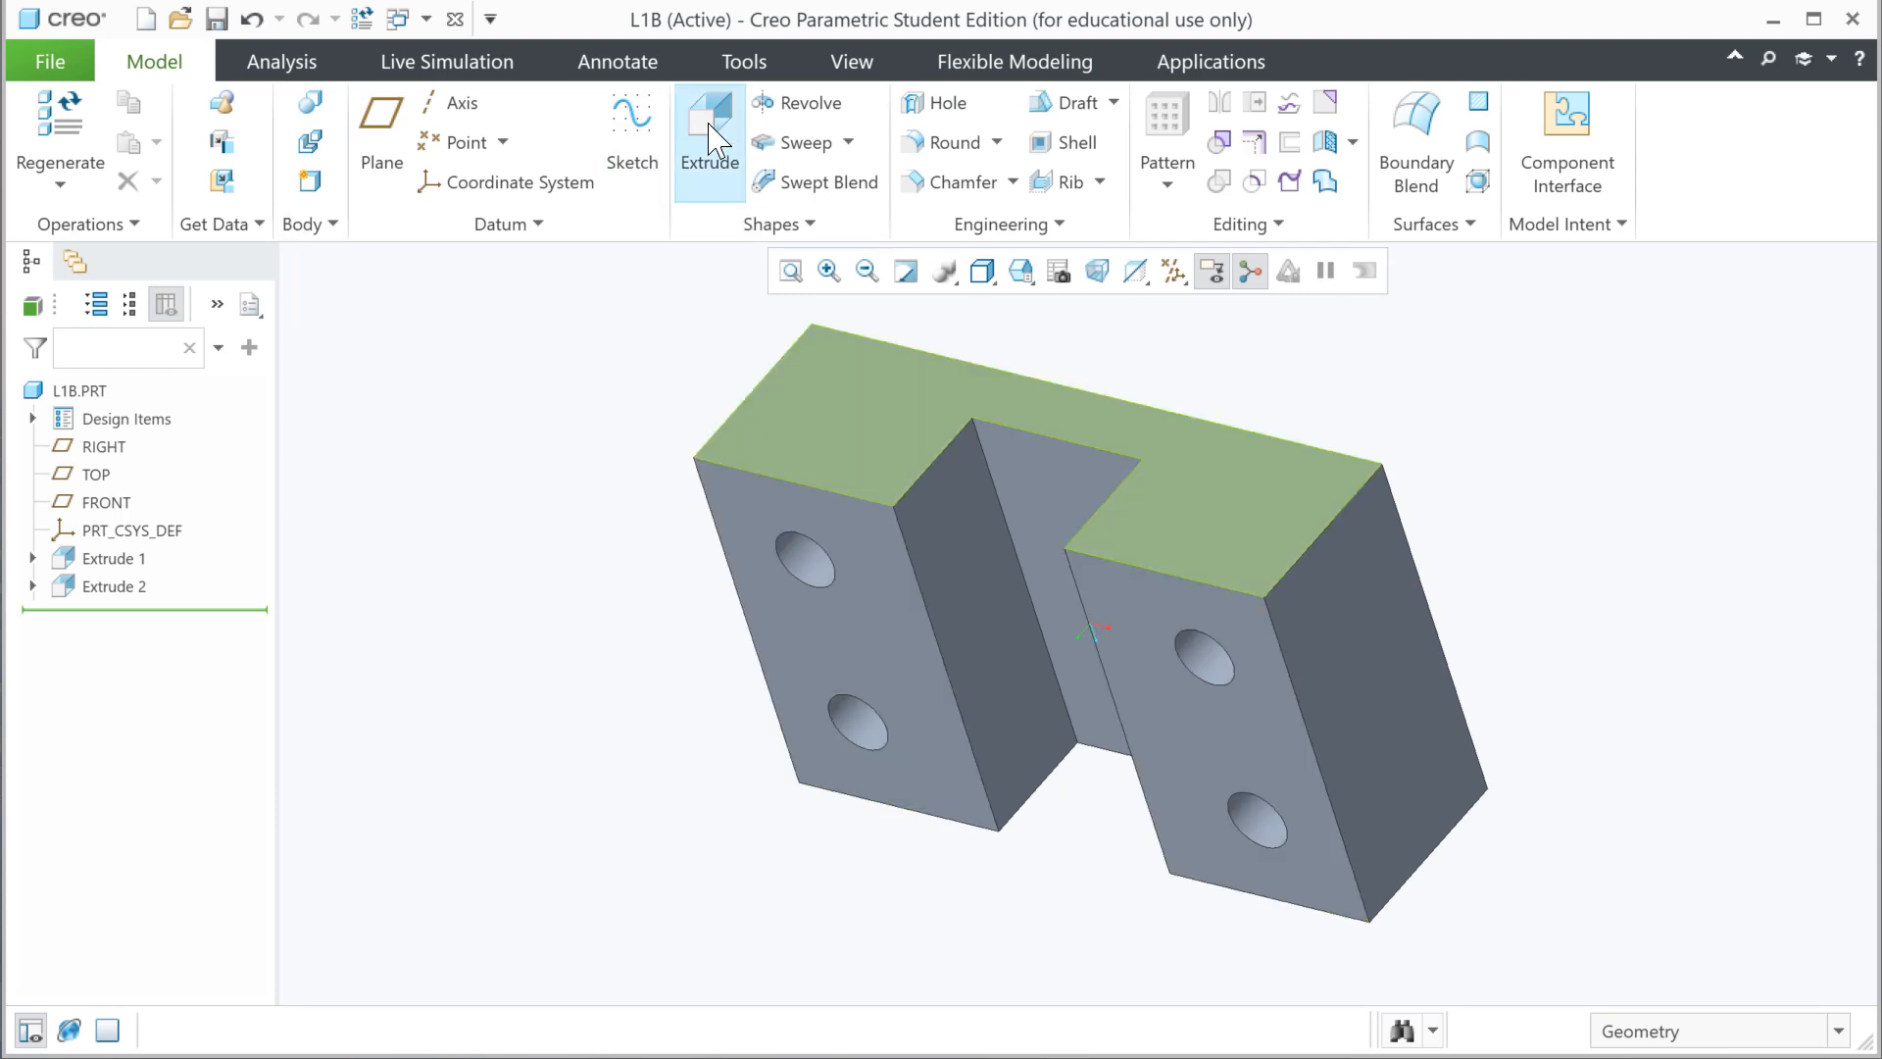
- Round the block's four outer corner edges with a radius of about 0.844
{"action": "left_click", "coordinate": [946, 143]}
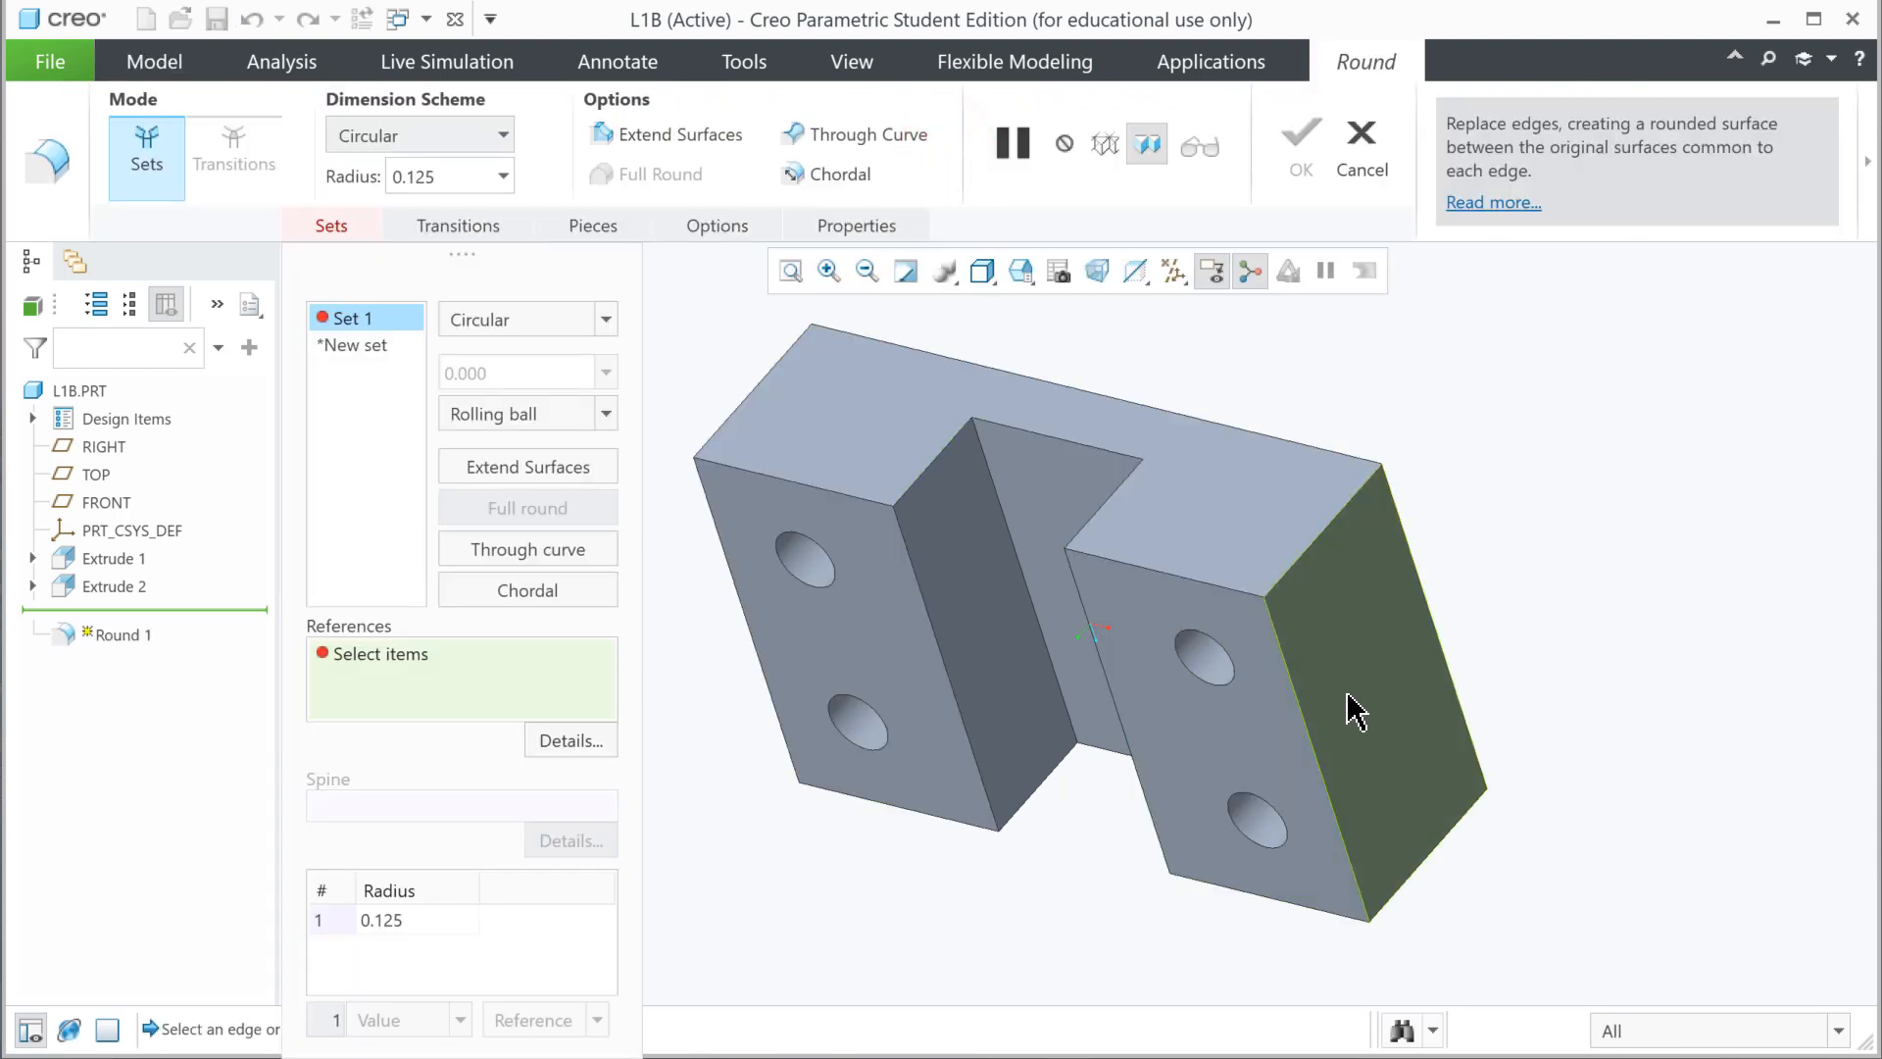
{"action": "left_click", "coordinate": [1315, 544]}
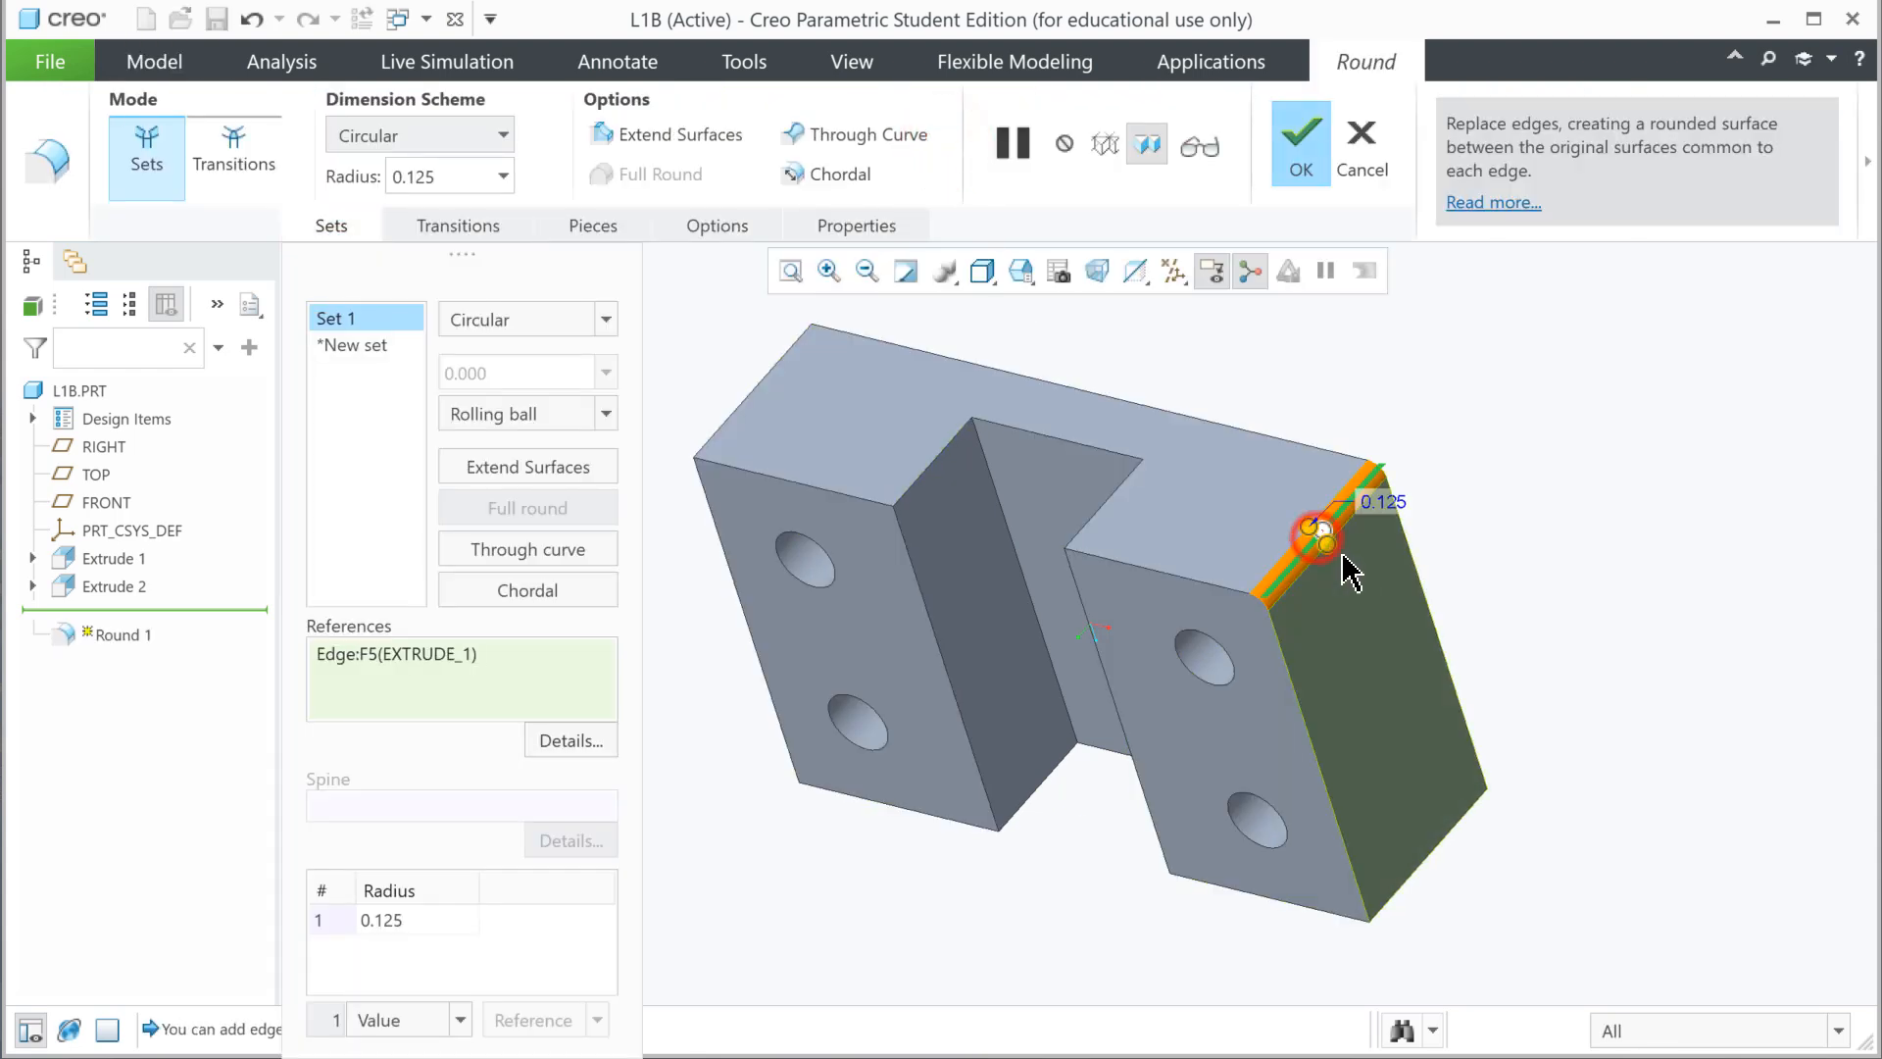
{"action": "left_click_drag", "start_coordinate": [1333, 551], "coordinate": [1388, 627]}
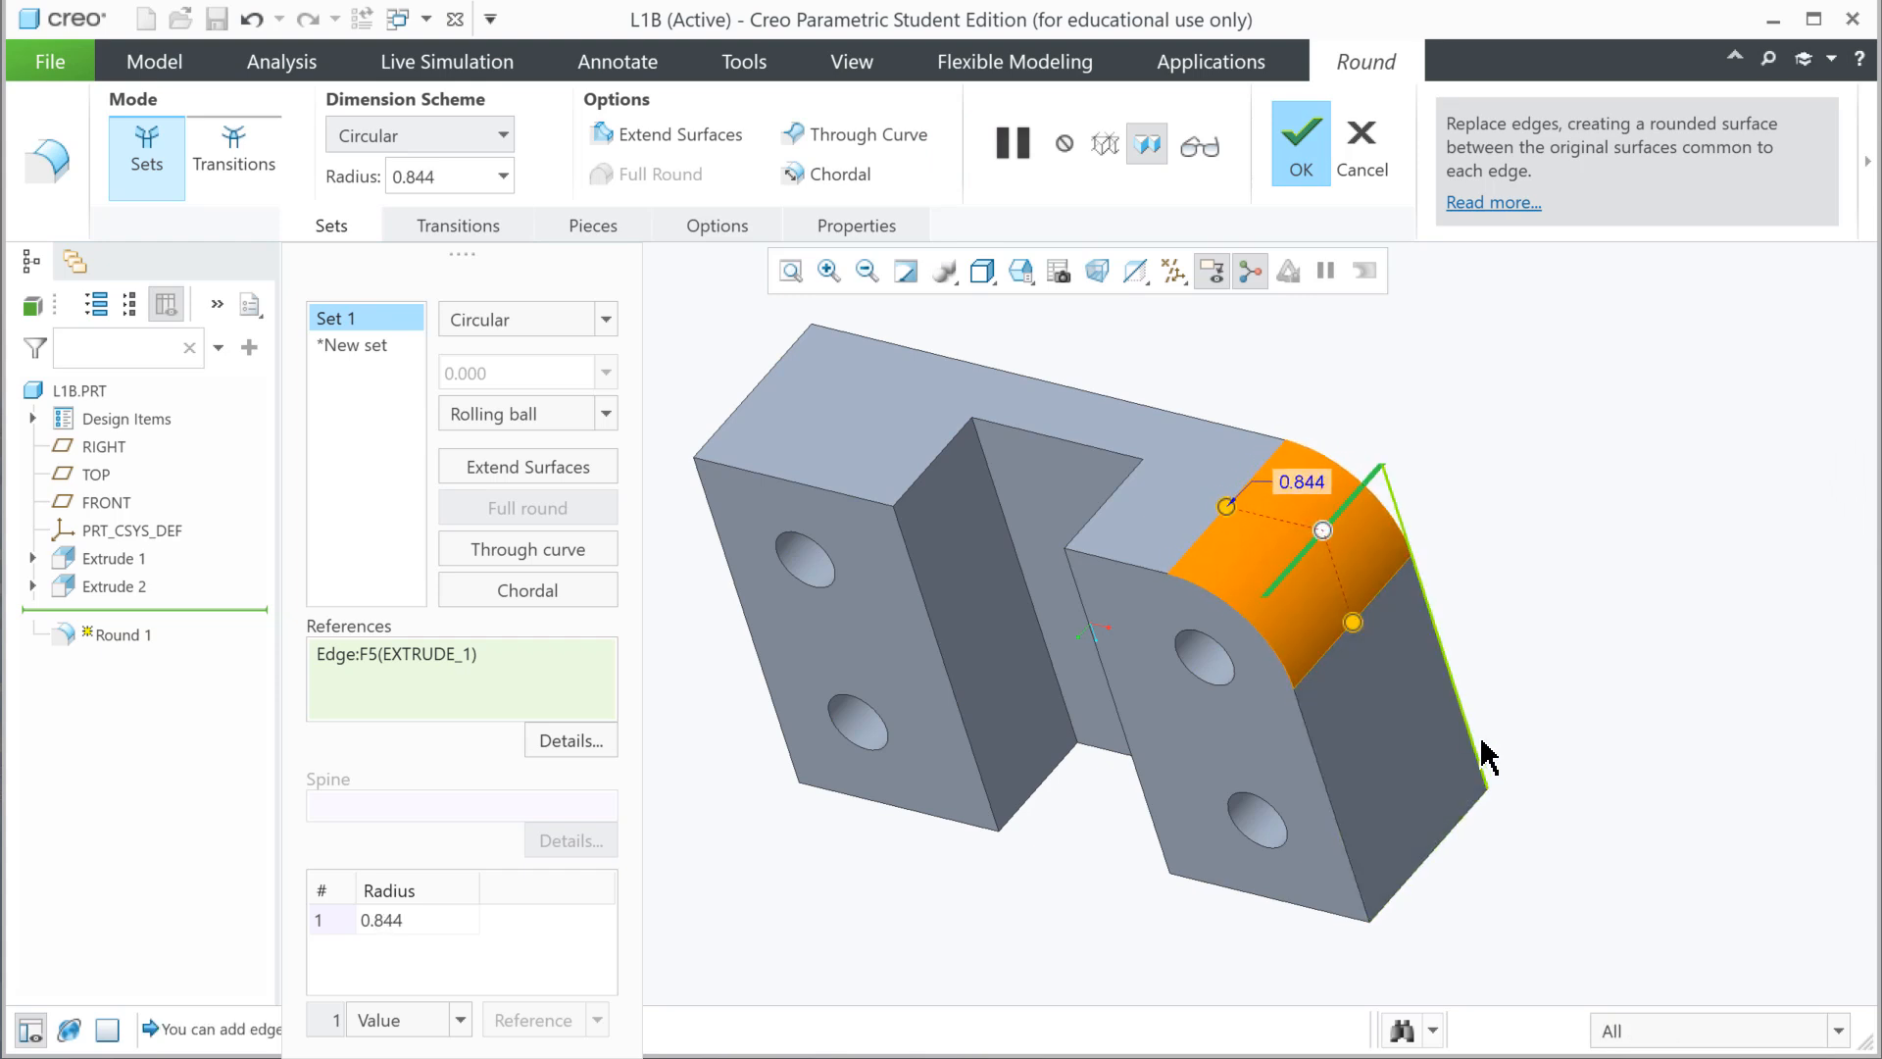
{"action": "left_click", "coordinate": [1459, 830]}
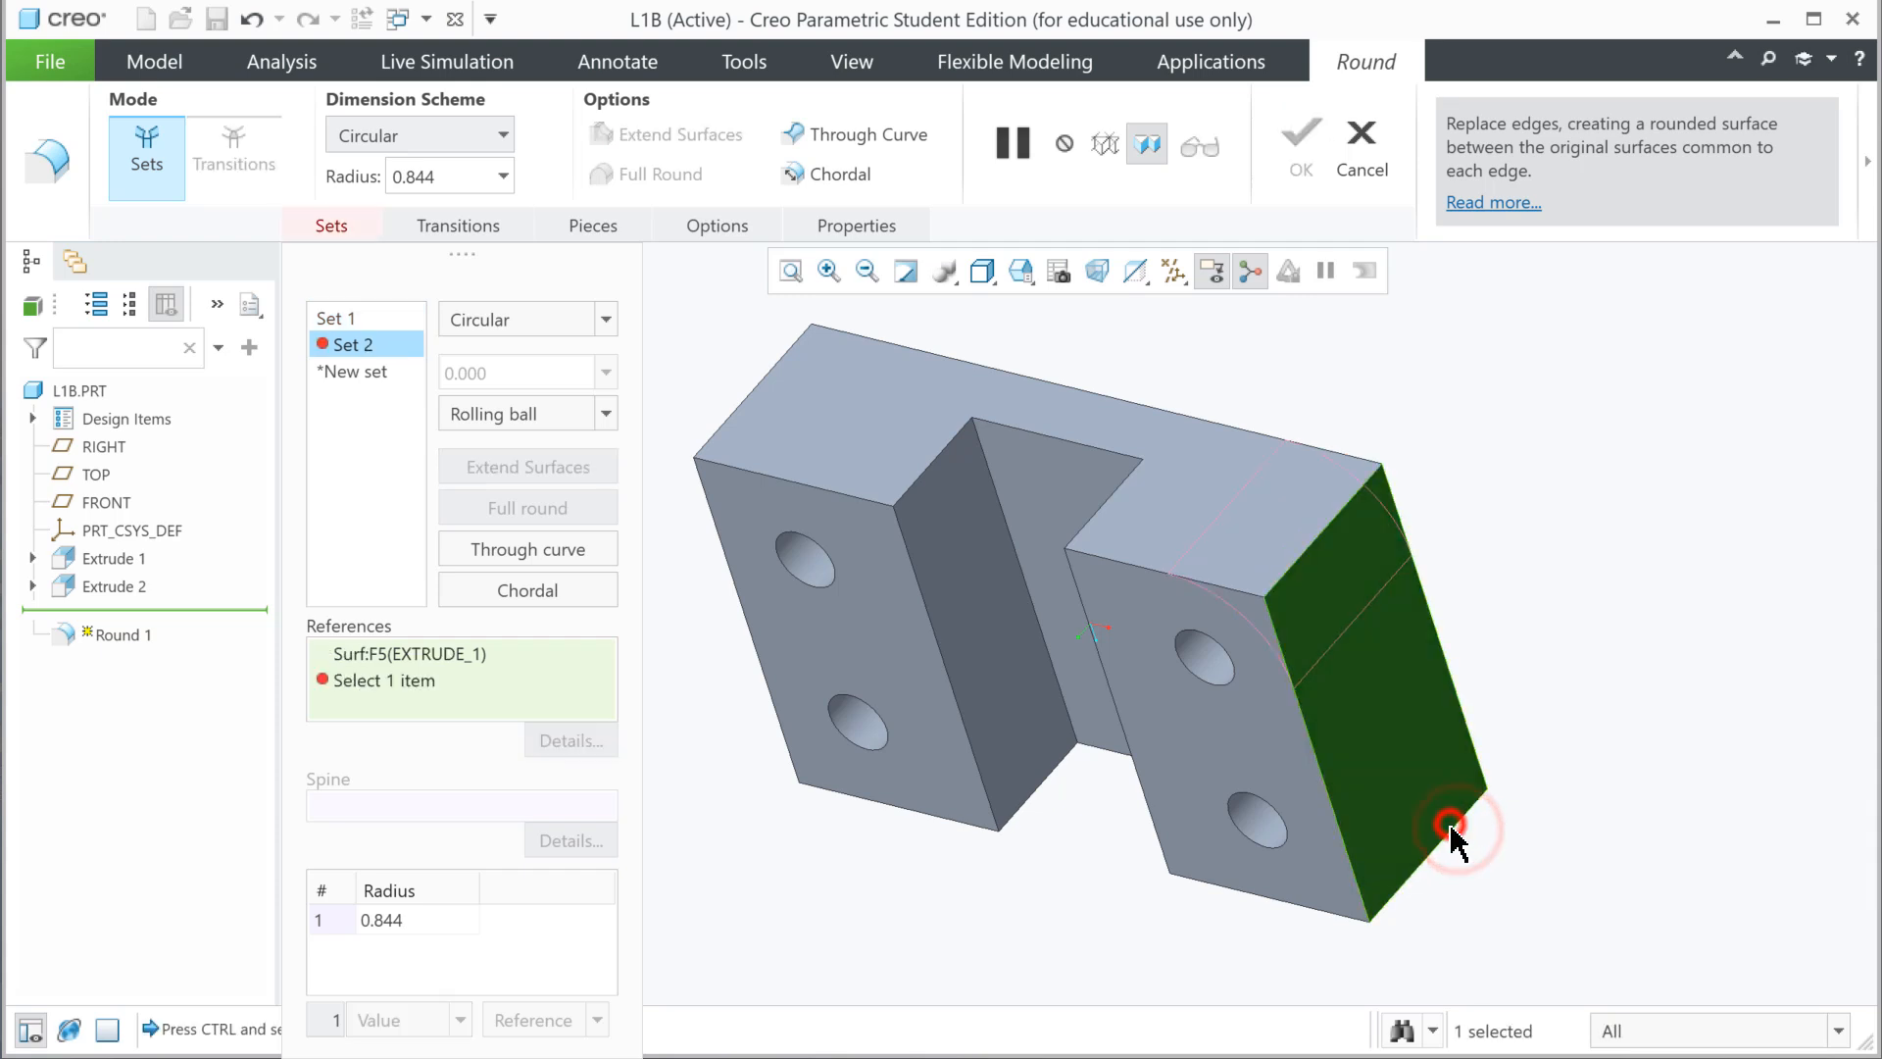
{"action": "left_click", "coordinate": [1450, 838]}
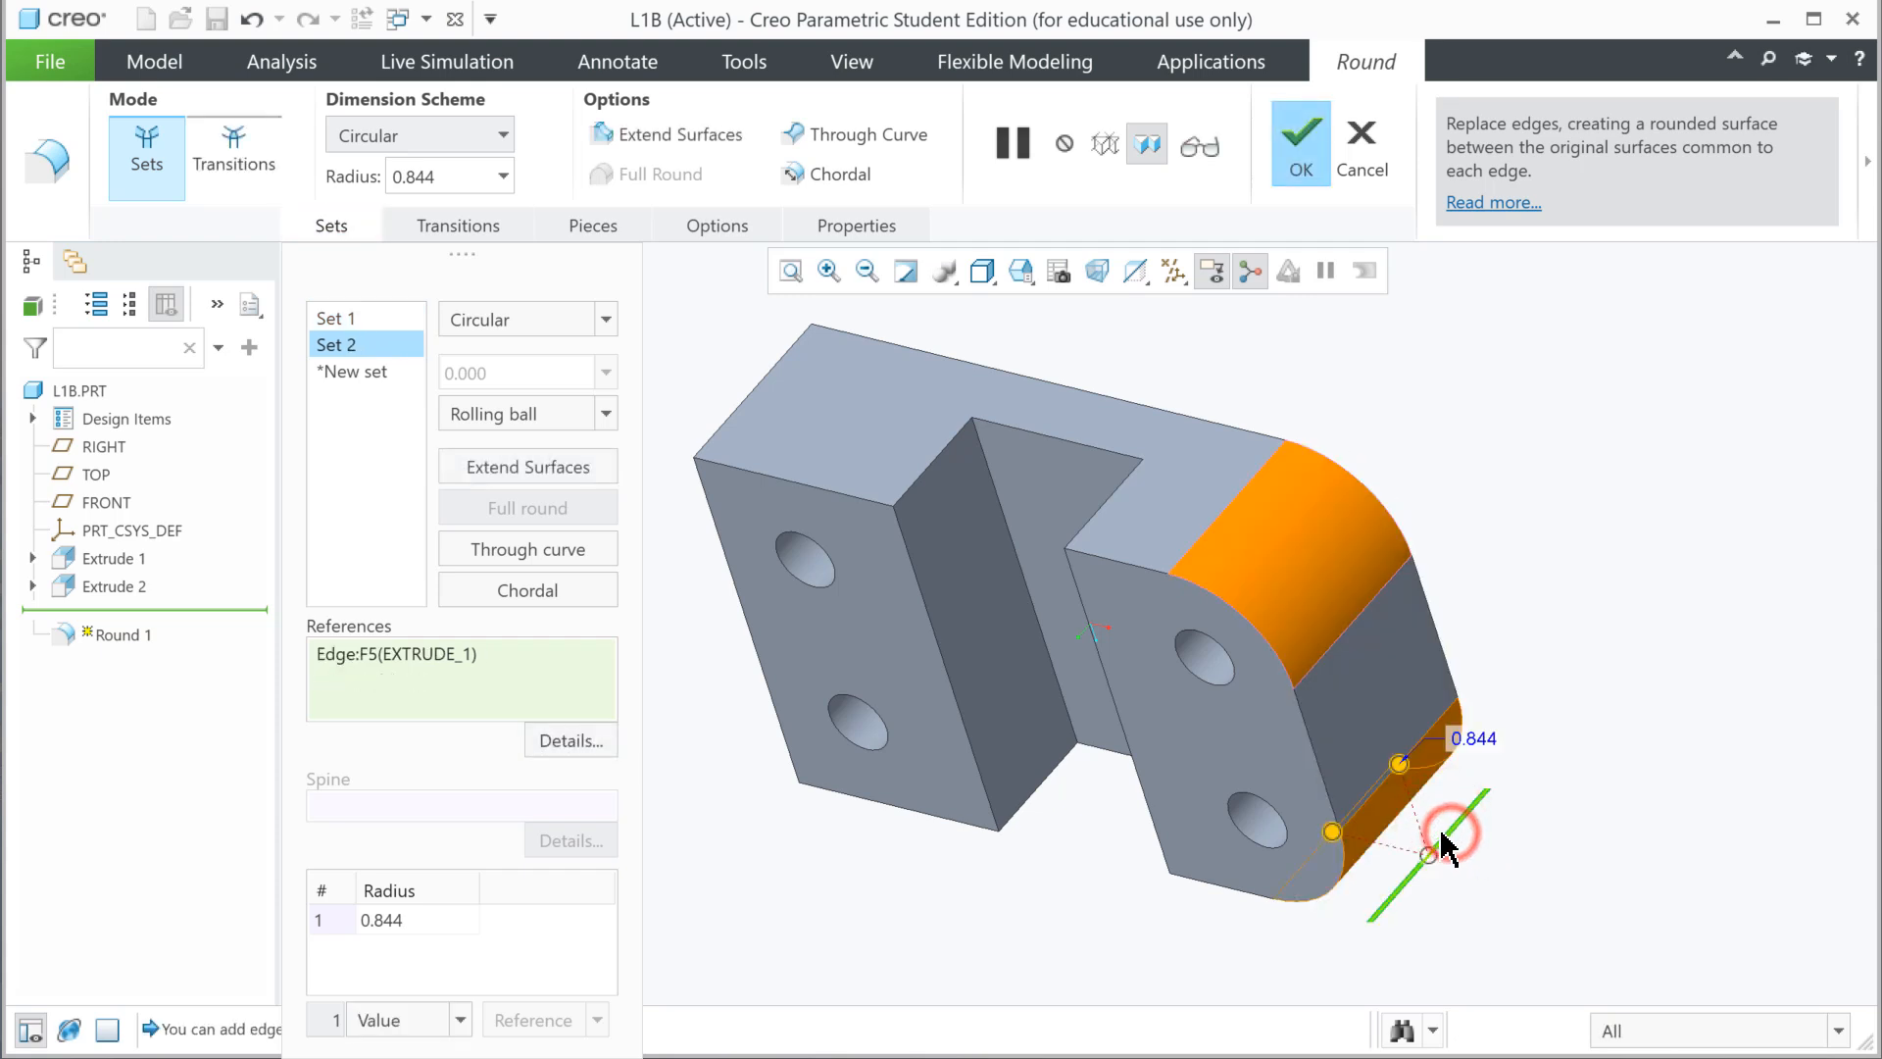
{"action": "left_click", "coordinate": [758, 388]}
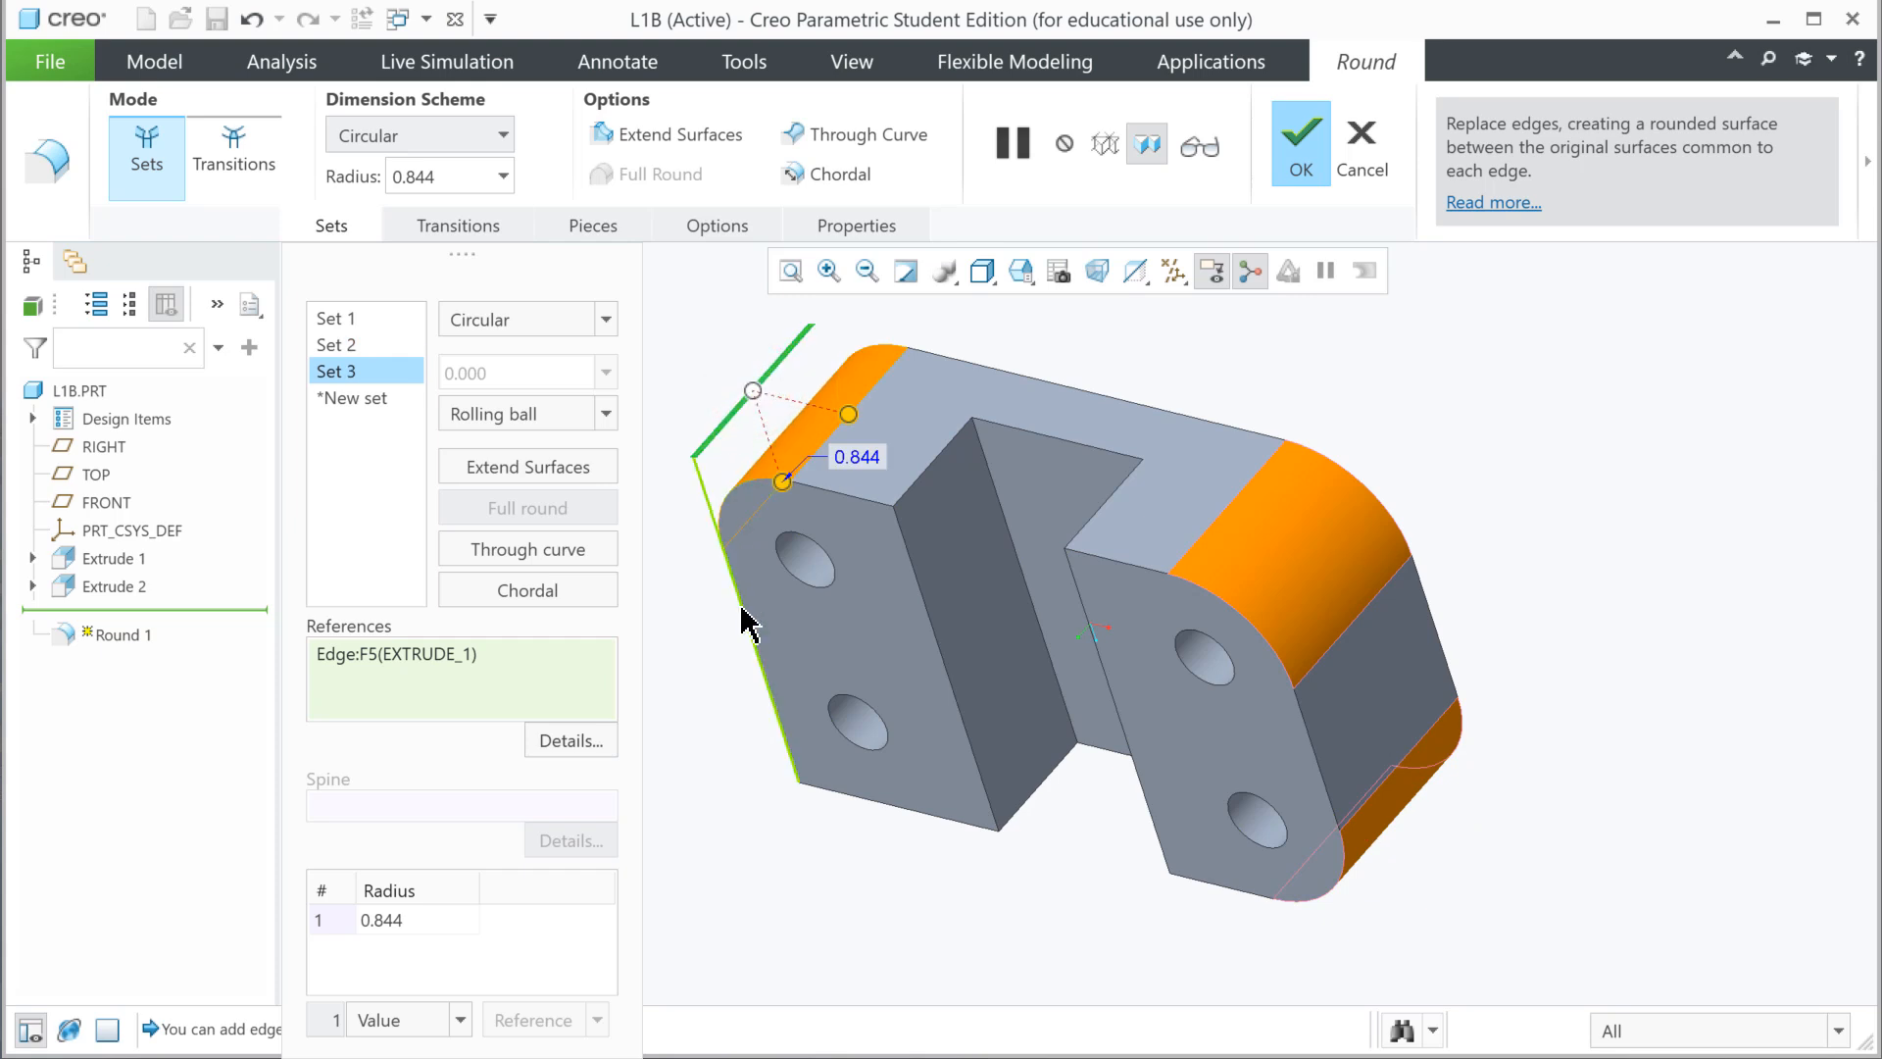
{"action": "middle_click_drag", "start_coordinate": [794, 873], "coordinate": [815, 728]}
{"action": "left_click", "coordinate": [789, 793]}
- Add the slot's two inner bottom edges with a radius of 0.25 and complete the round
{"action": "scroll", "coordinate": [912, 745], "scroll_direction": "up", "scroll_amount": 4}
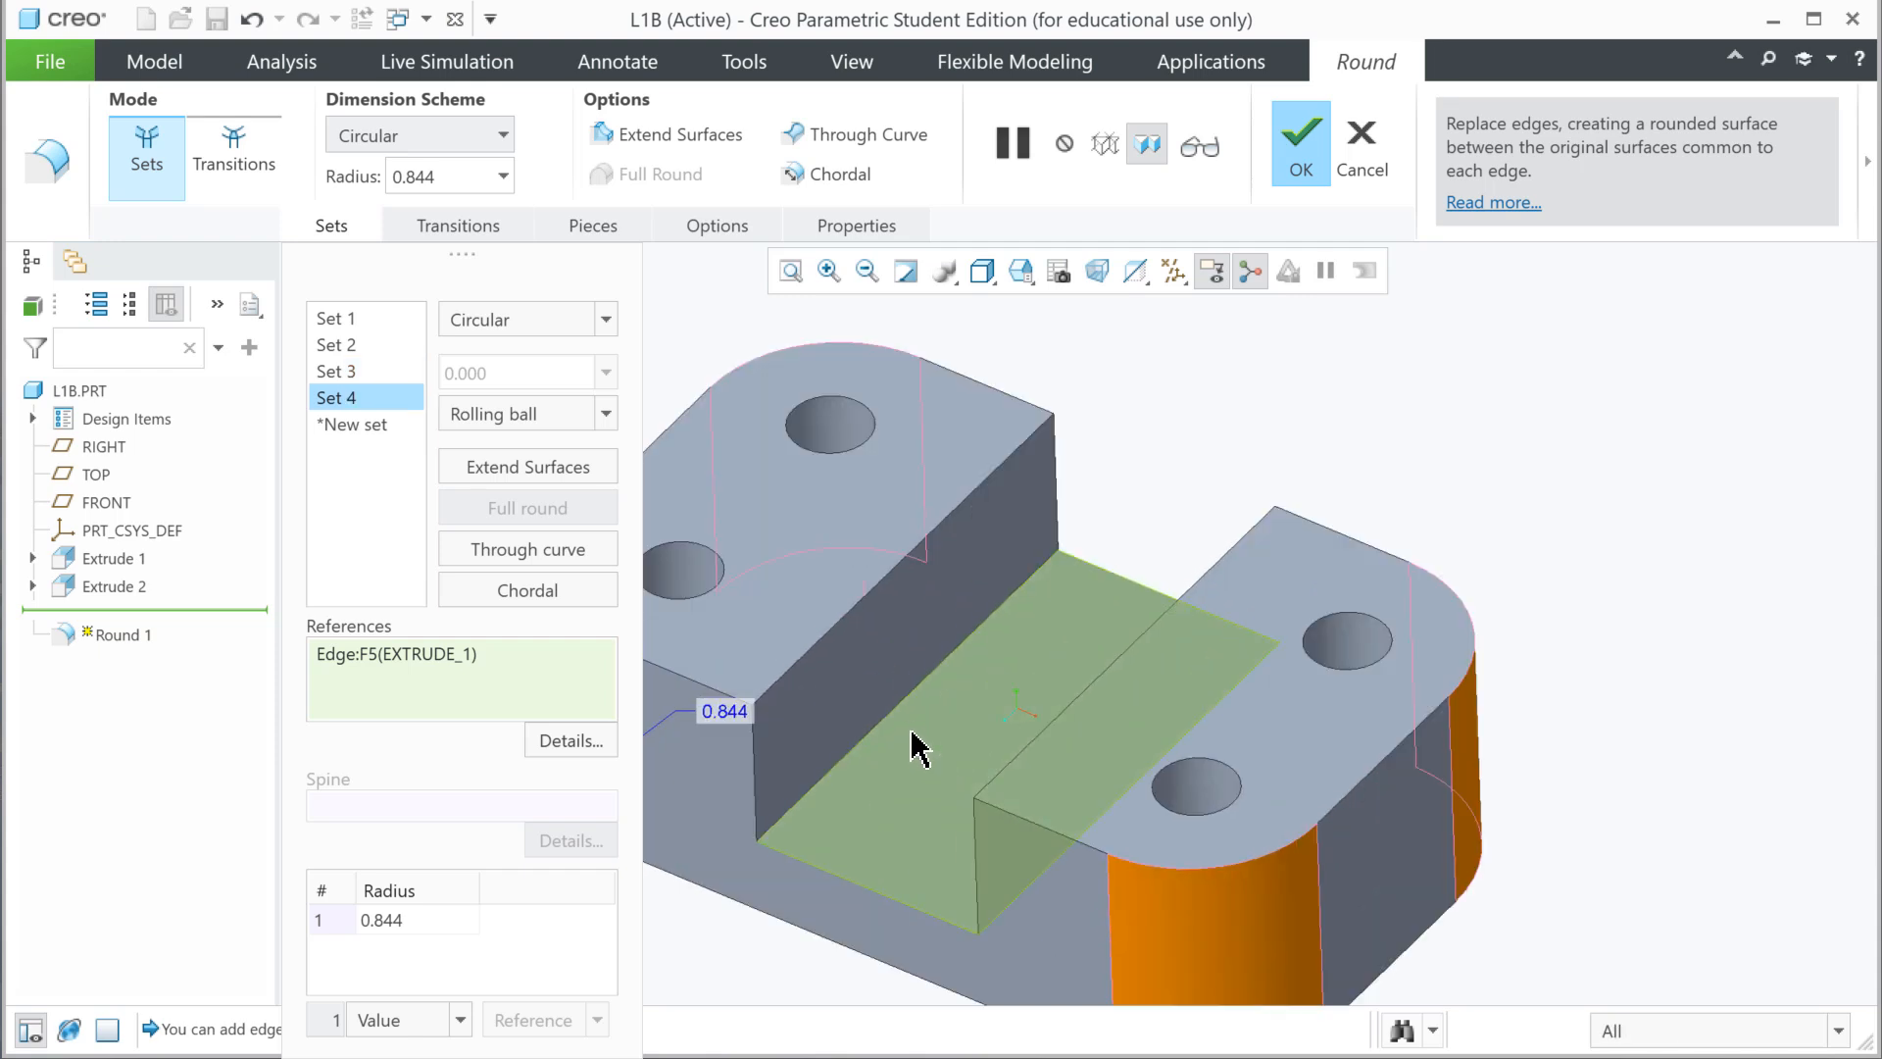
{"action": "left_click", "coordinate": [910, 698]}
{"action": "scroll", "coordinate": [949, 840], "scroll_direction": "down", "scroll_amount": 3}
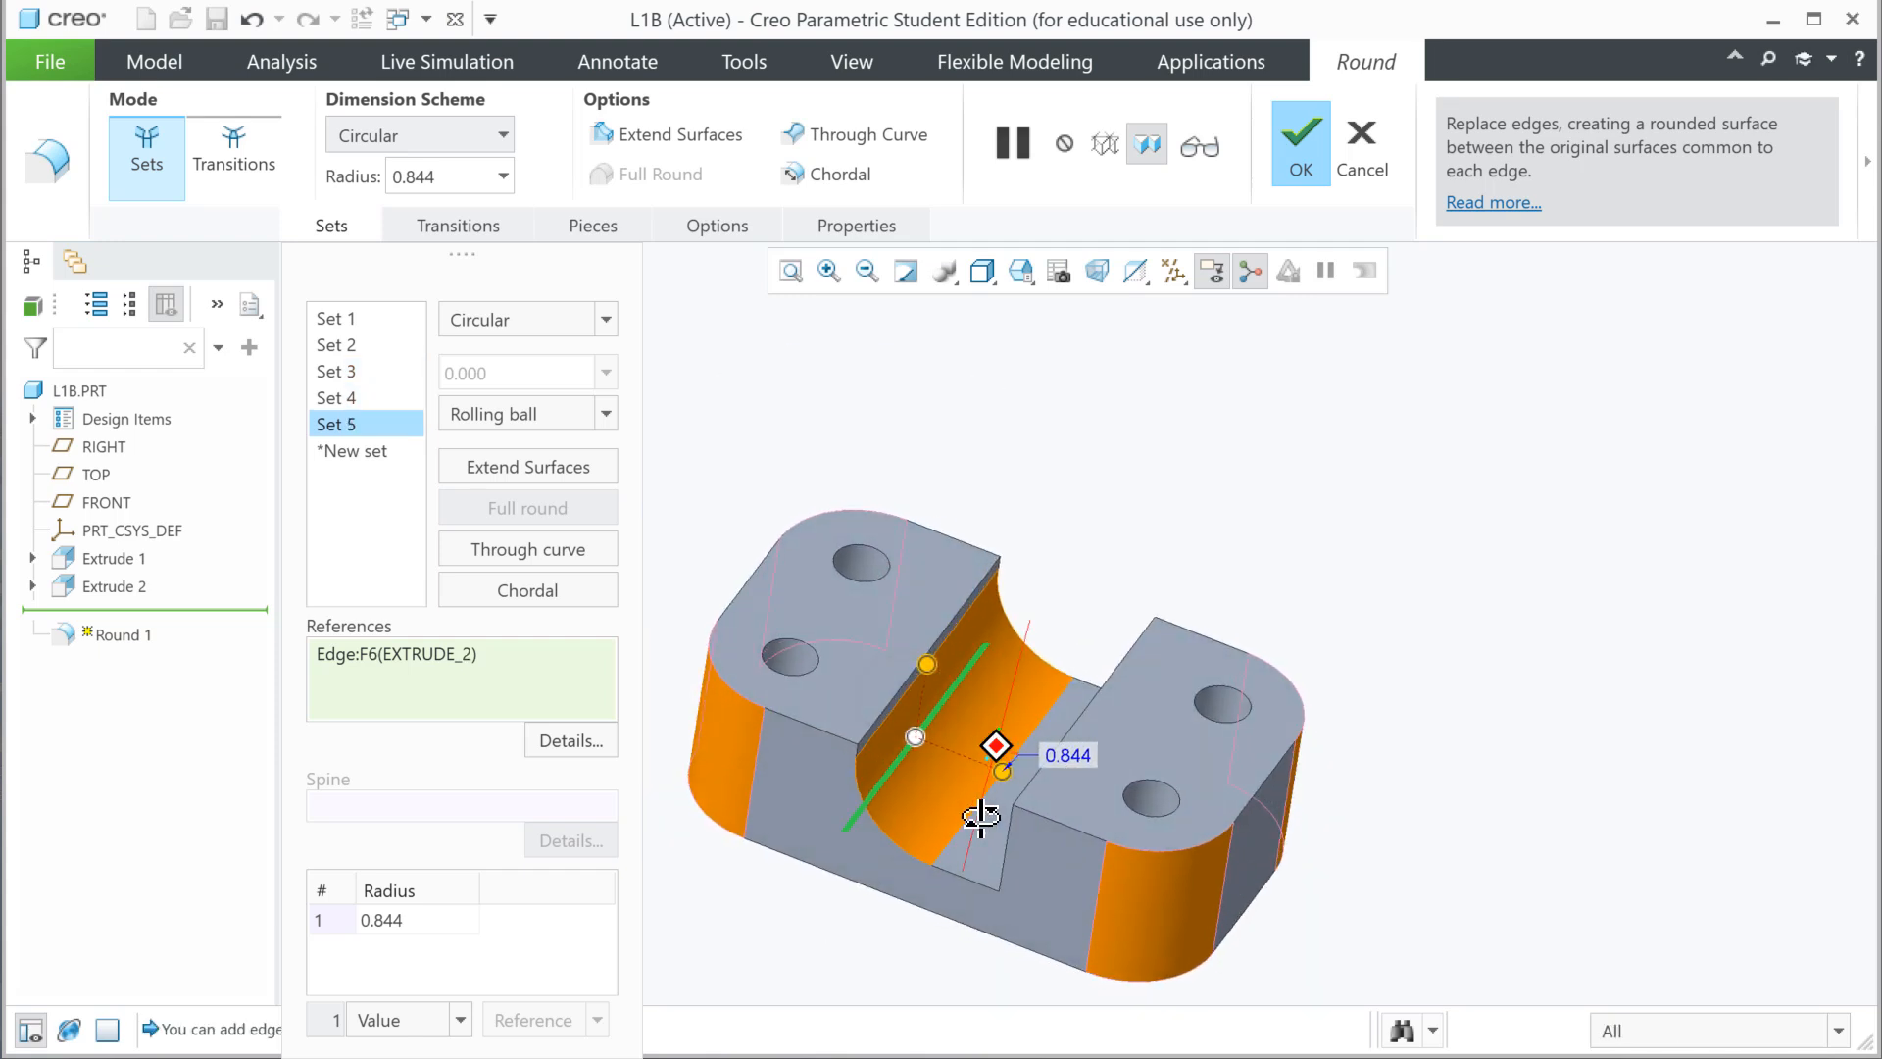
{"action": "left_click_drag", "start_coordinate": [1003, 772], "coordinate": [944, 772]}
{"action": "middle_click_drag", "start_coordinate": [951, 783], "coordinate": [1028, 815]}
{"action": "left_click", "coordinate": [1057, 831]}
{"action": "middle_click_drag", "start_coordinate": [1022, 882], "coordinate": [1252, 775]}
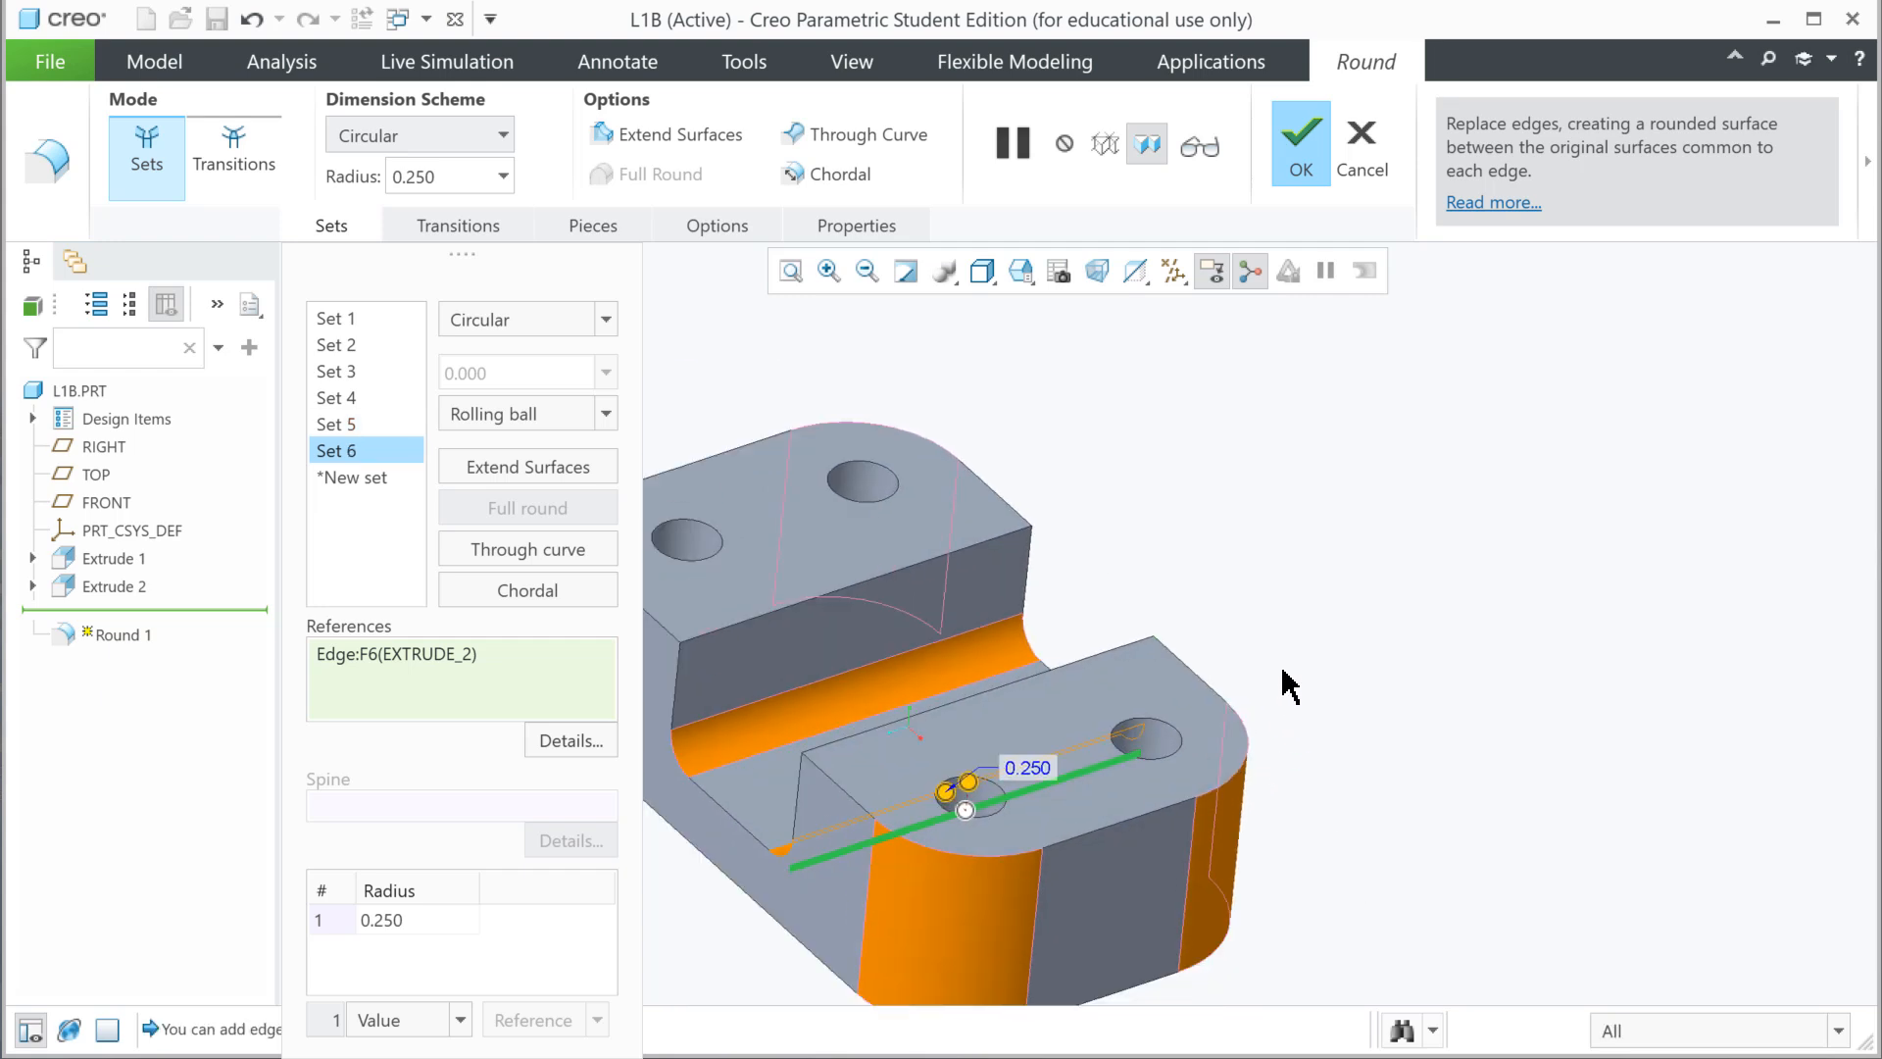
{"action": "left_click", "coordinate": [1304, 147]}
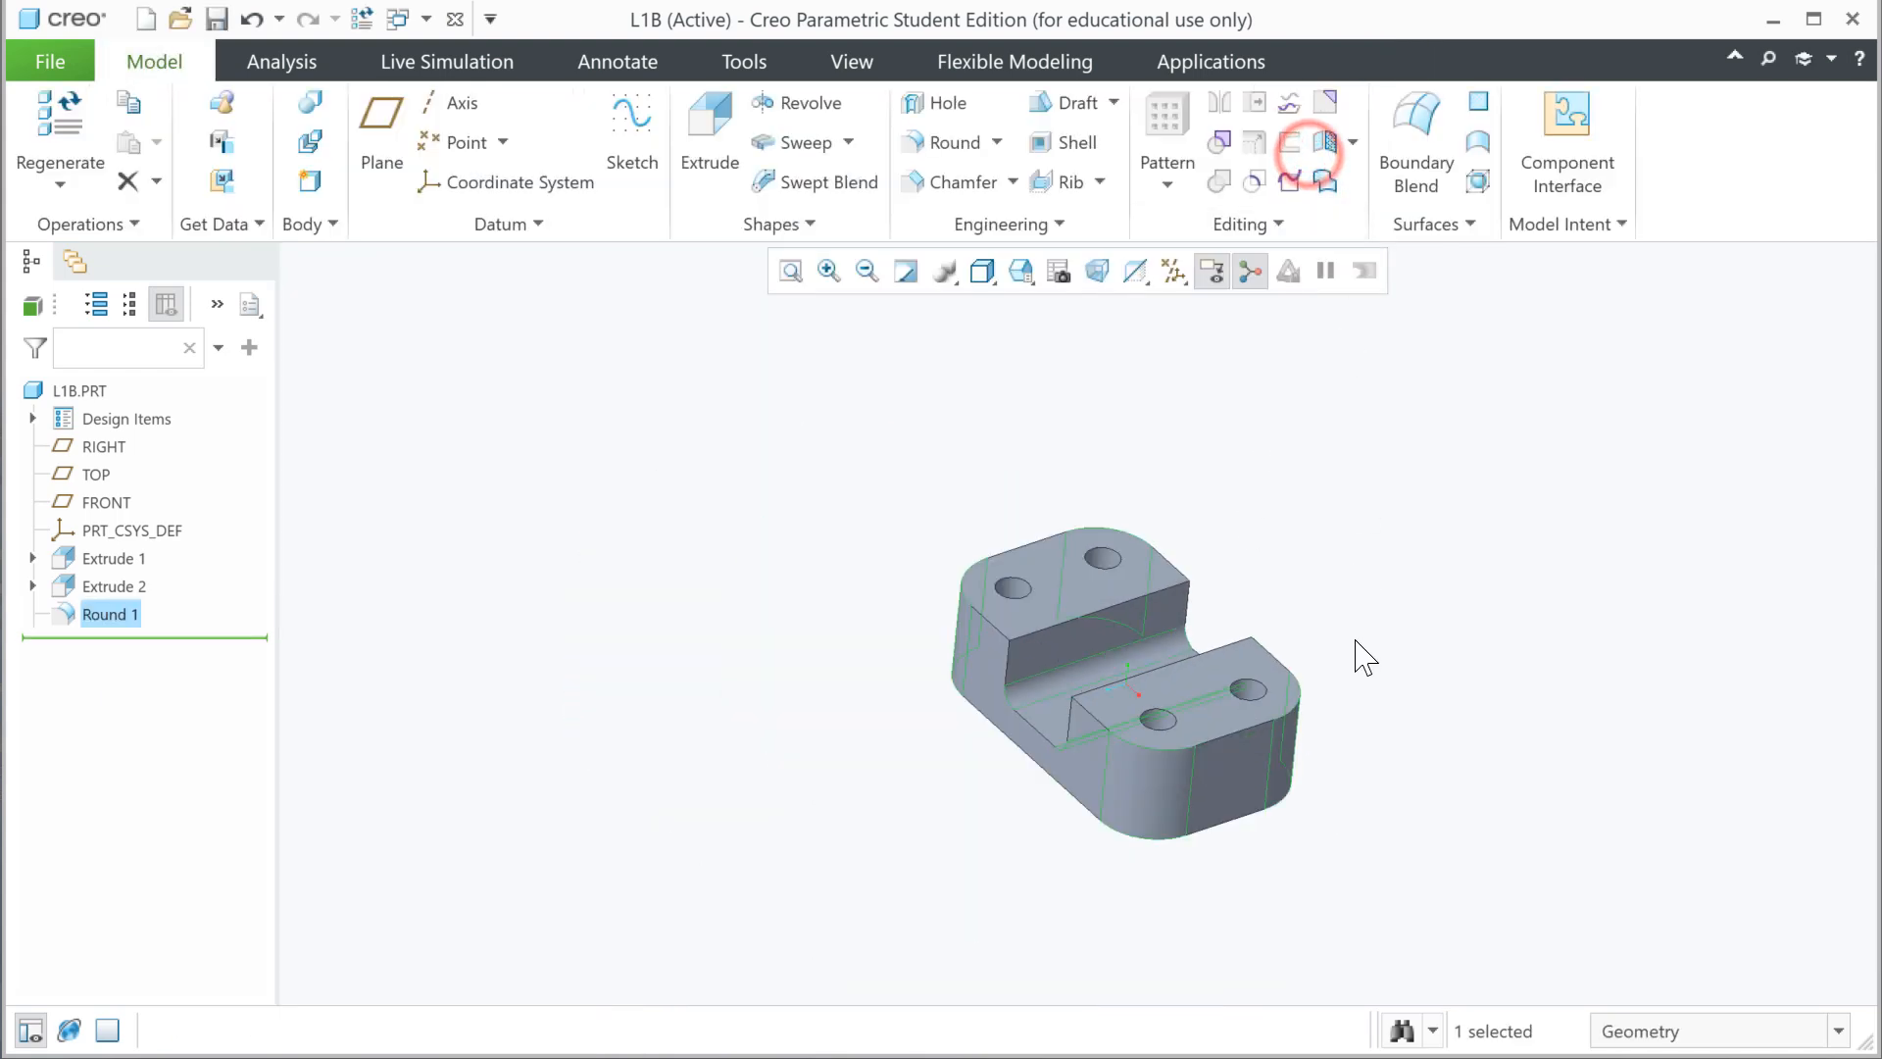
- Chamfer the outer rim edges of both raised pads beside the slot with a D x D size of 0.125
{"action": "left_click", "coordinate": [922, 184]}
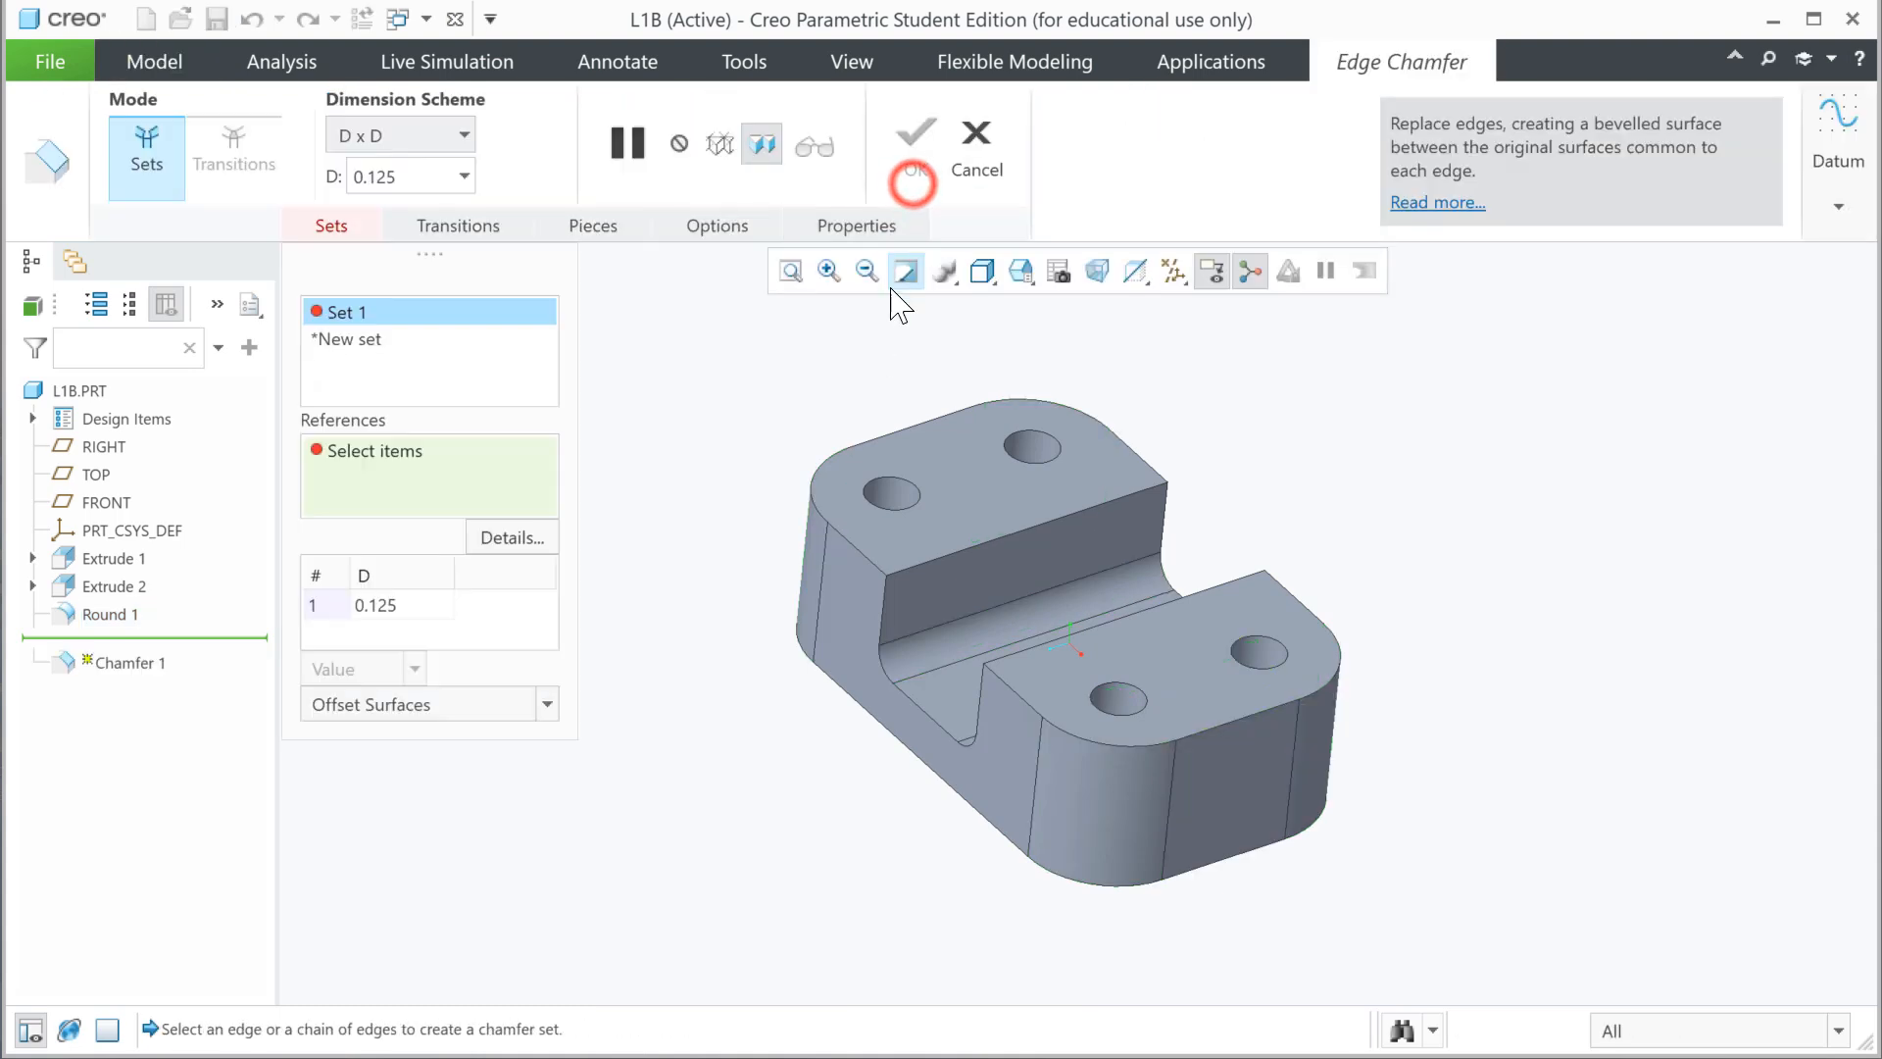
{"action": "left_click", "coordinate": [871, 559]}
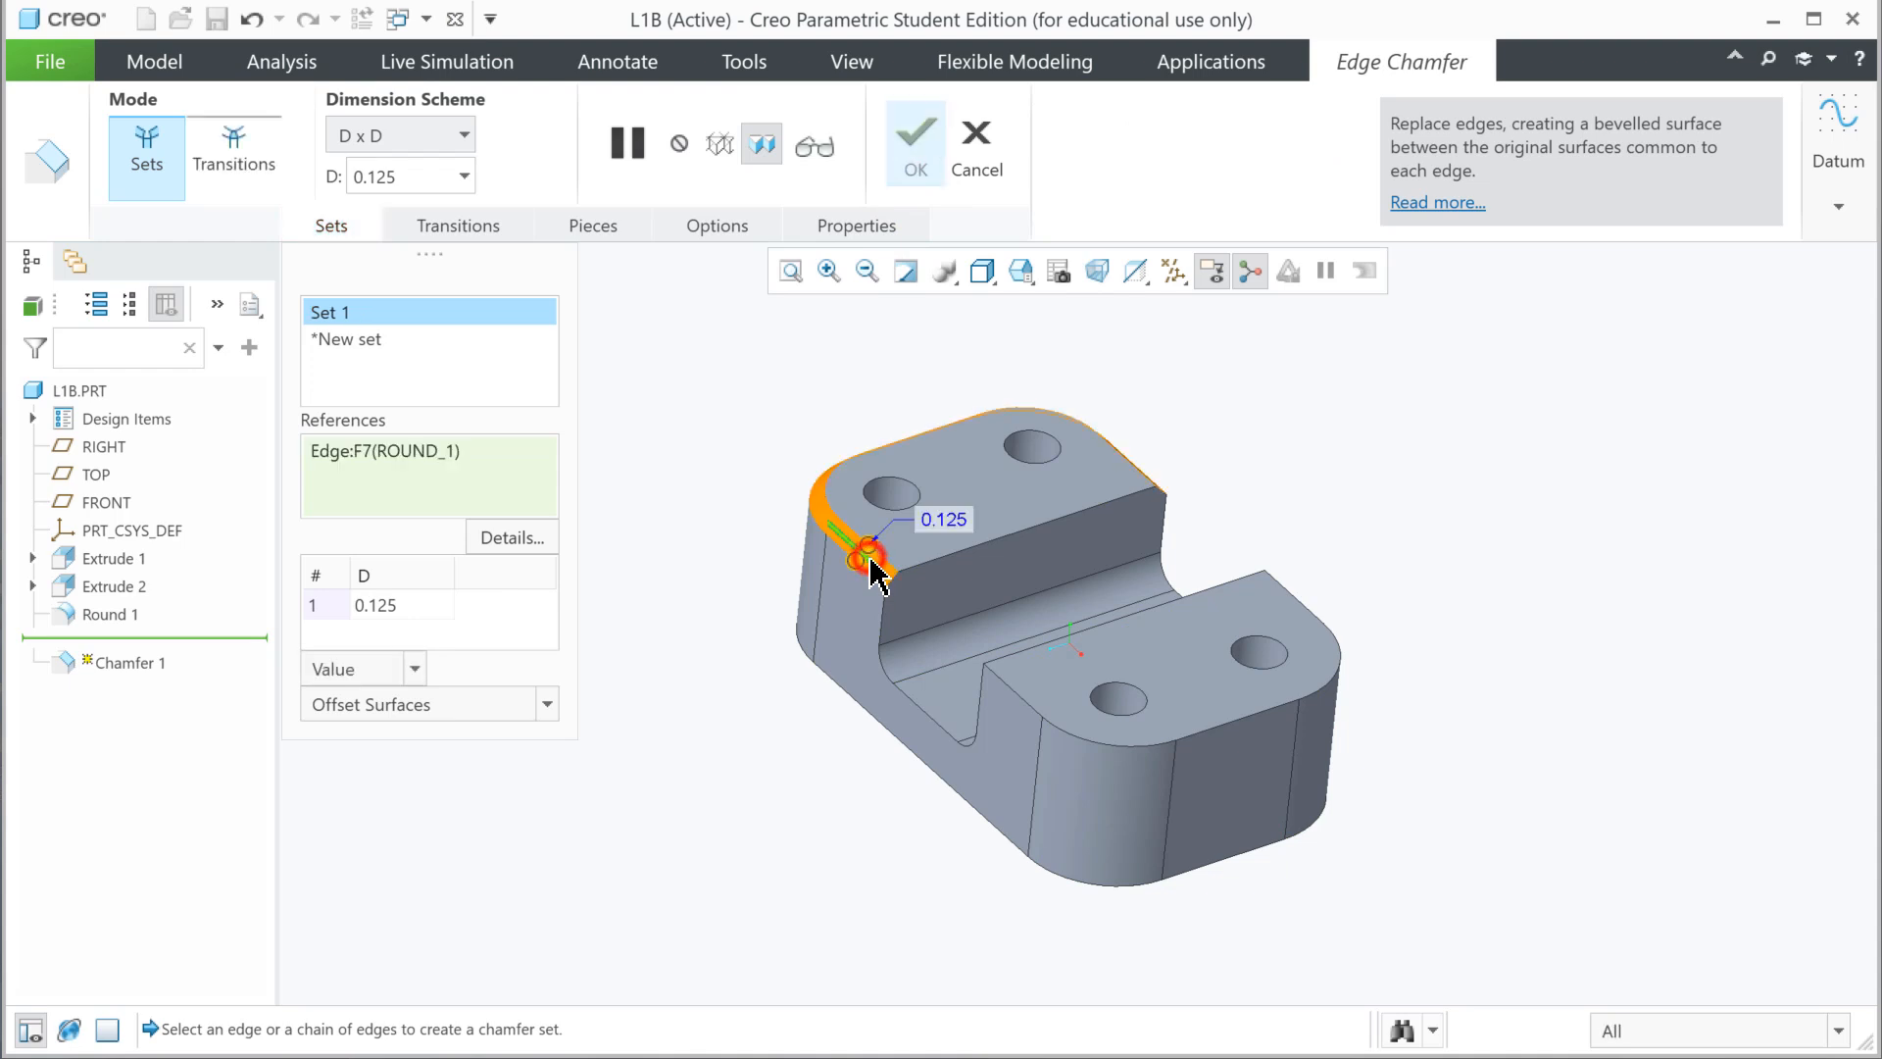
{"action": "left_click", "coordinate": [1016, 693]}
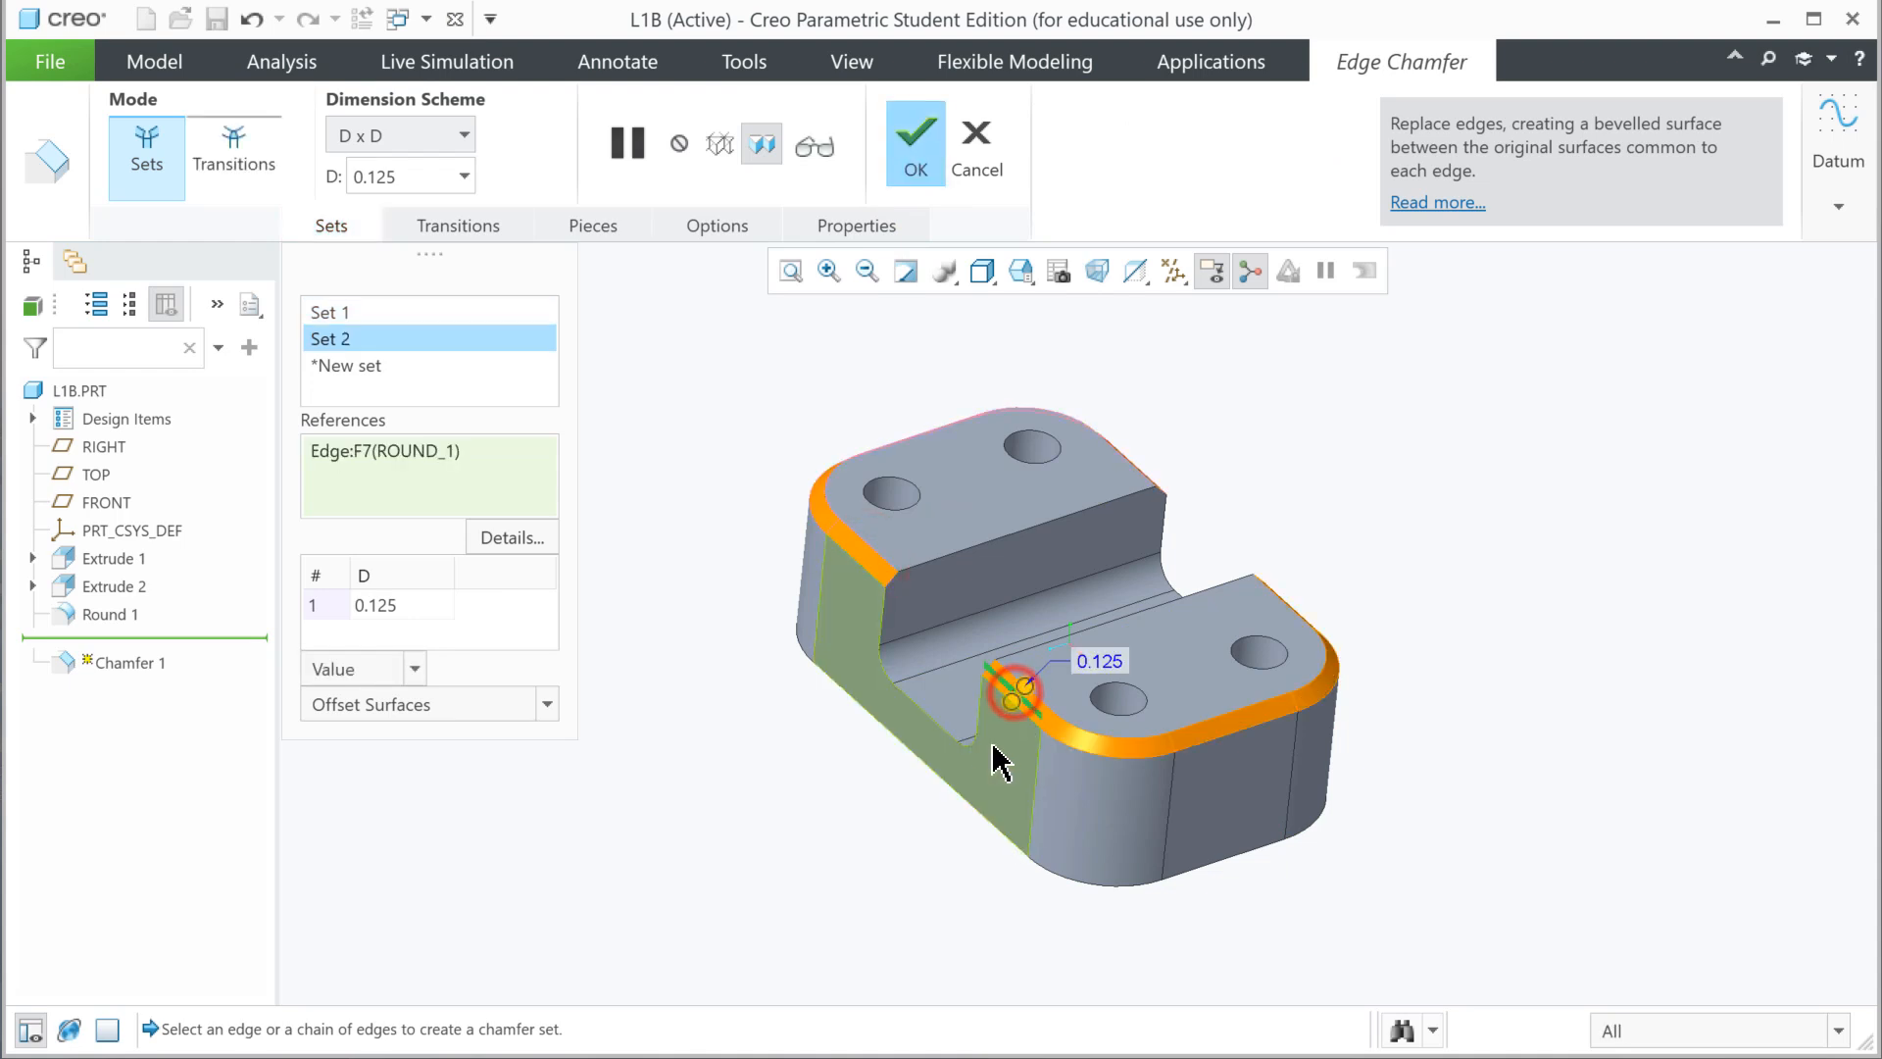
{"action": "left_click", "coordinate": [917, 146]}
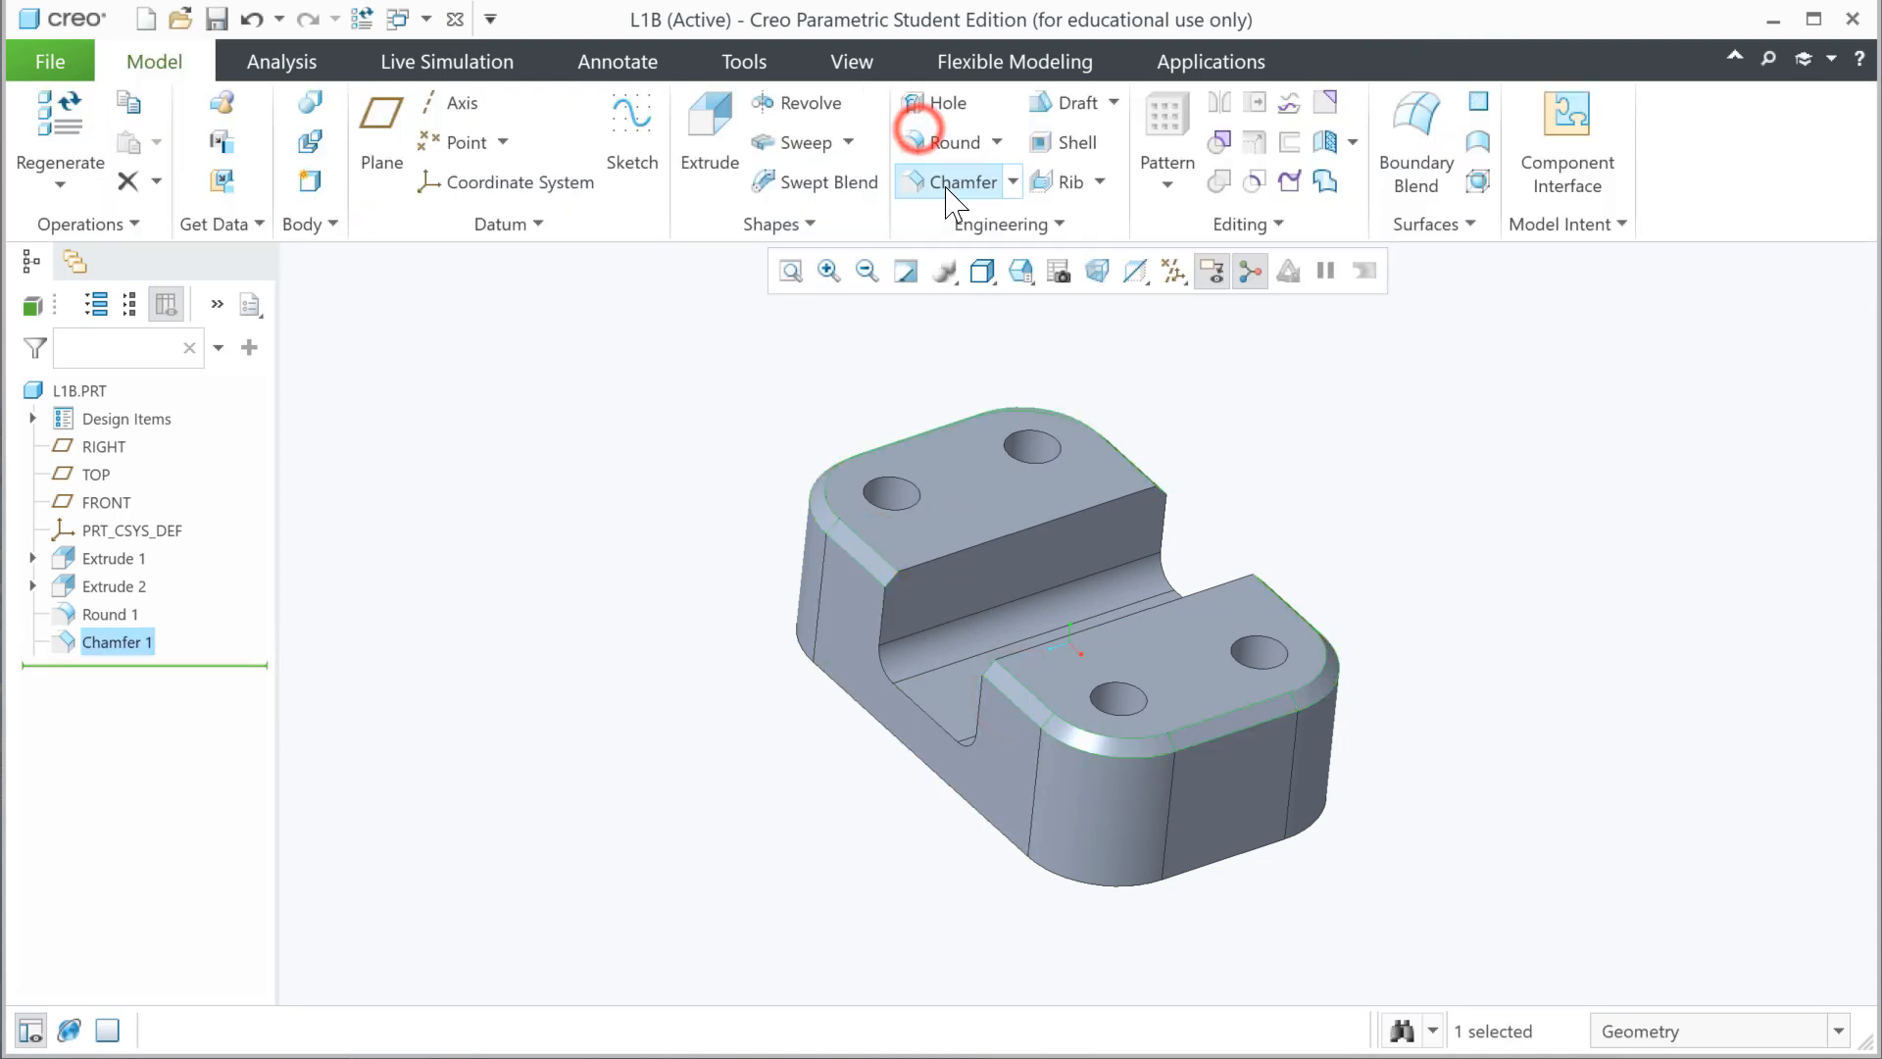
- Chamfer the rims of all four holes on the slotted side with a D x D size of 0.125
{"action": "left_click", "coordinate": [941, 182]}
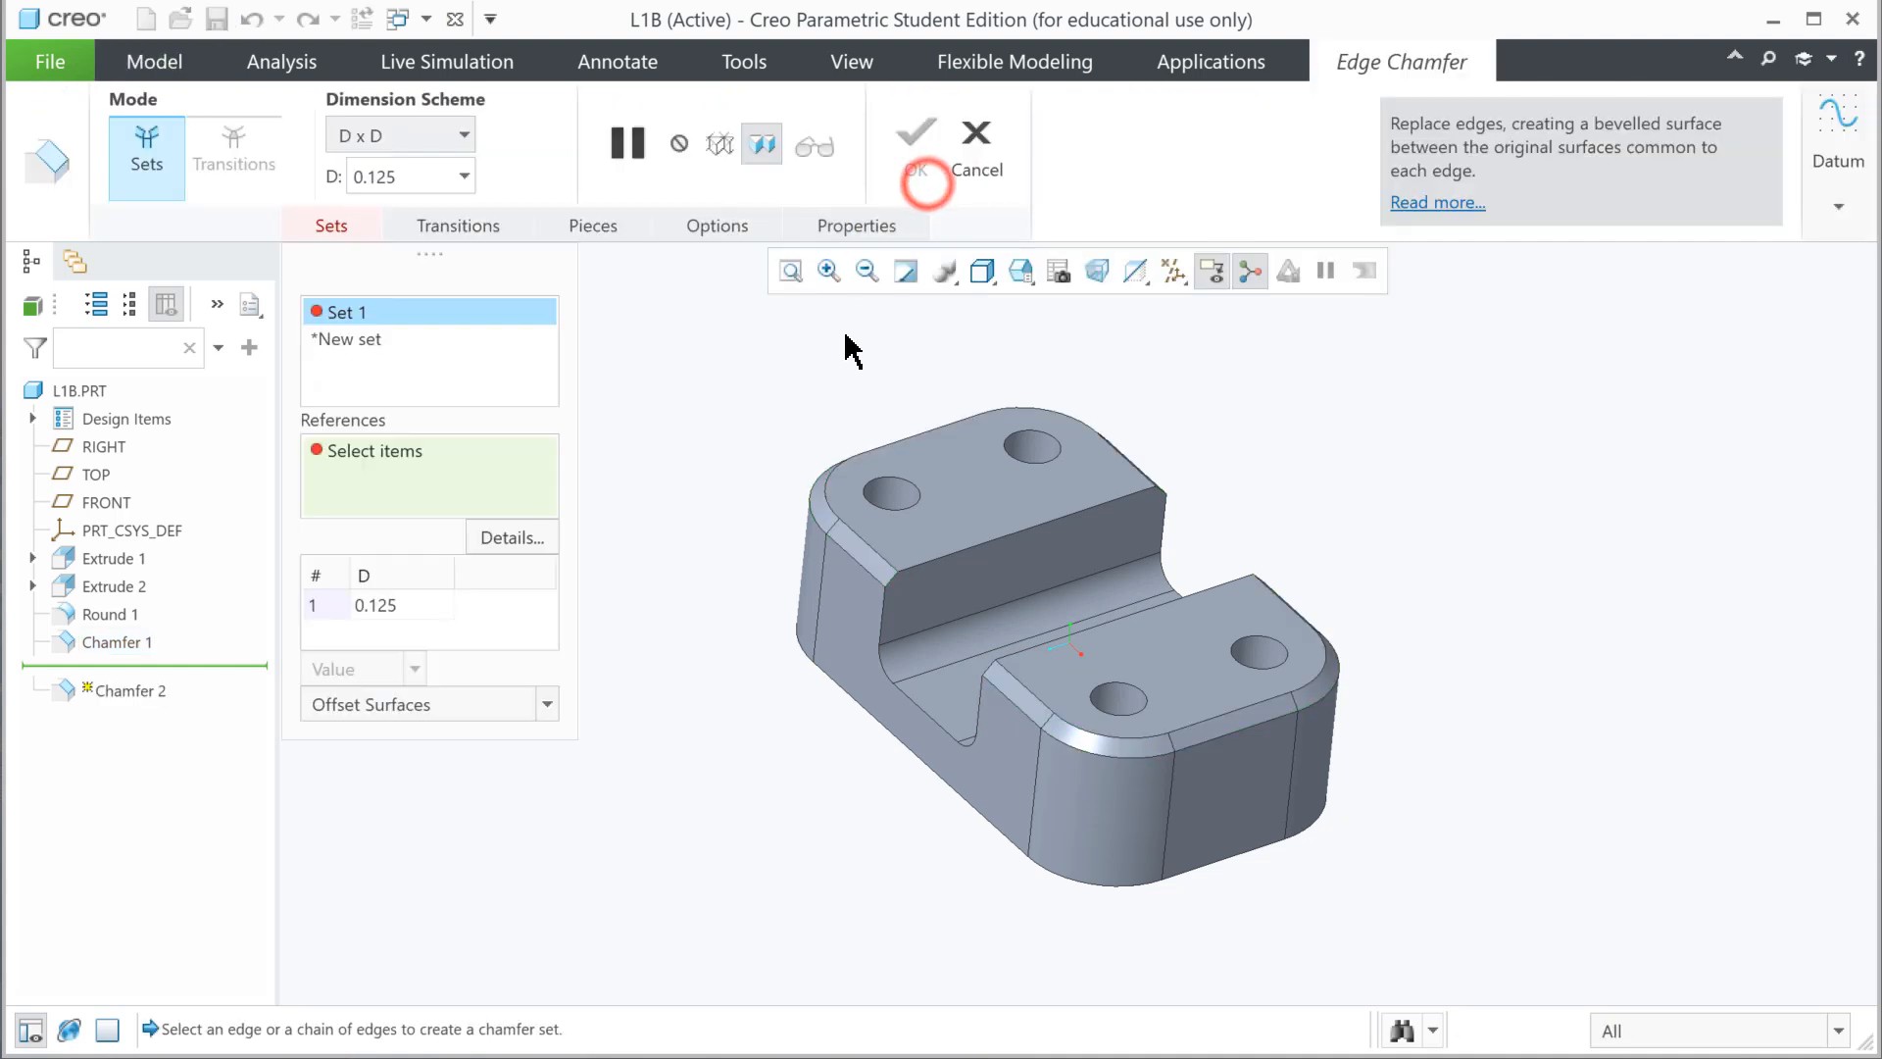
{"action": "scroll", "coordinate": [903, 492], "scroll_direction": "down", "scroll_amount": 5}
{"action": "scroll", "coordinate": [919, 480], "scroll_direction": "down", "scroll_amount": 3}
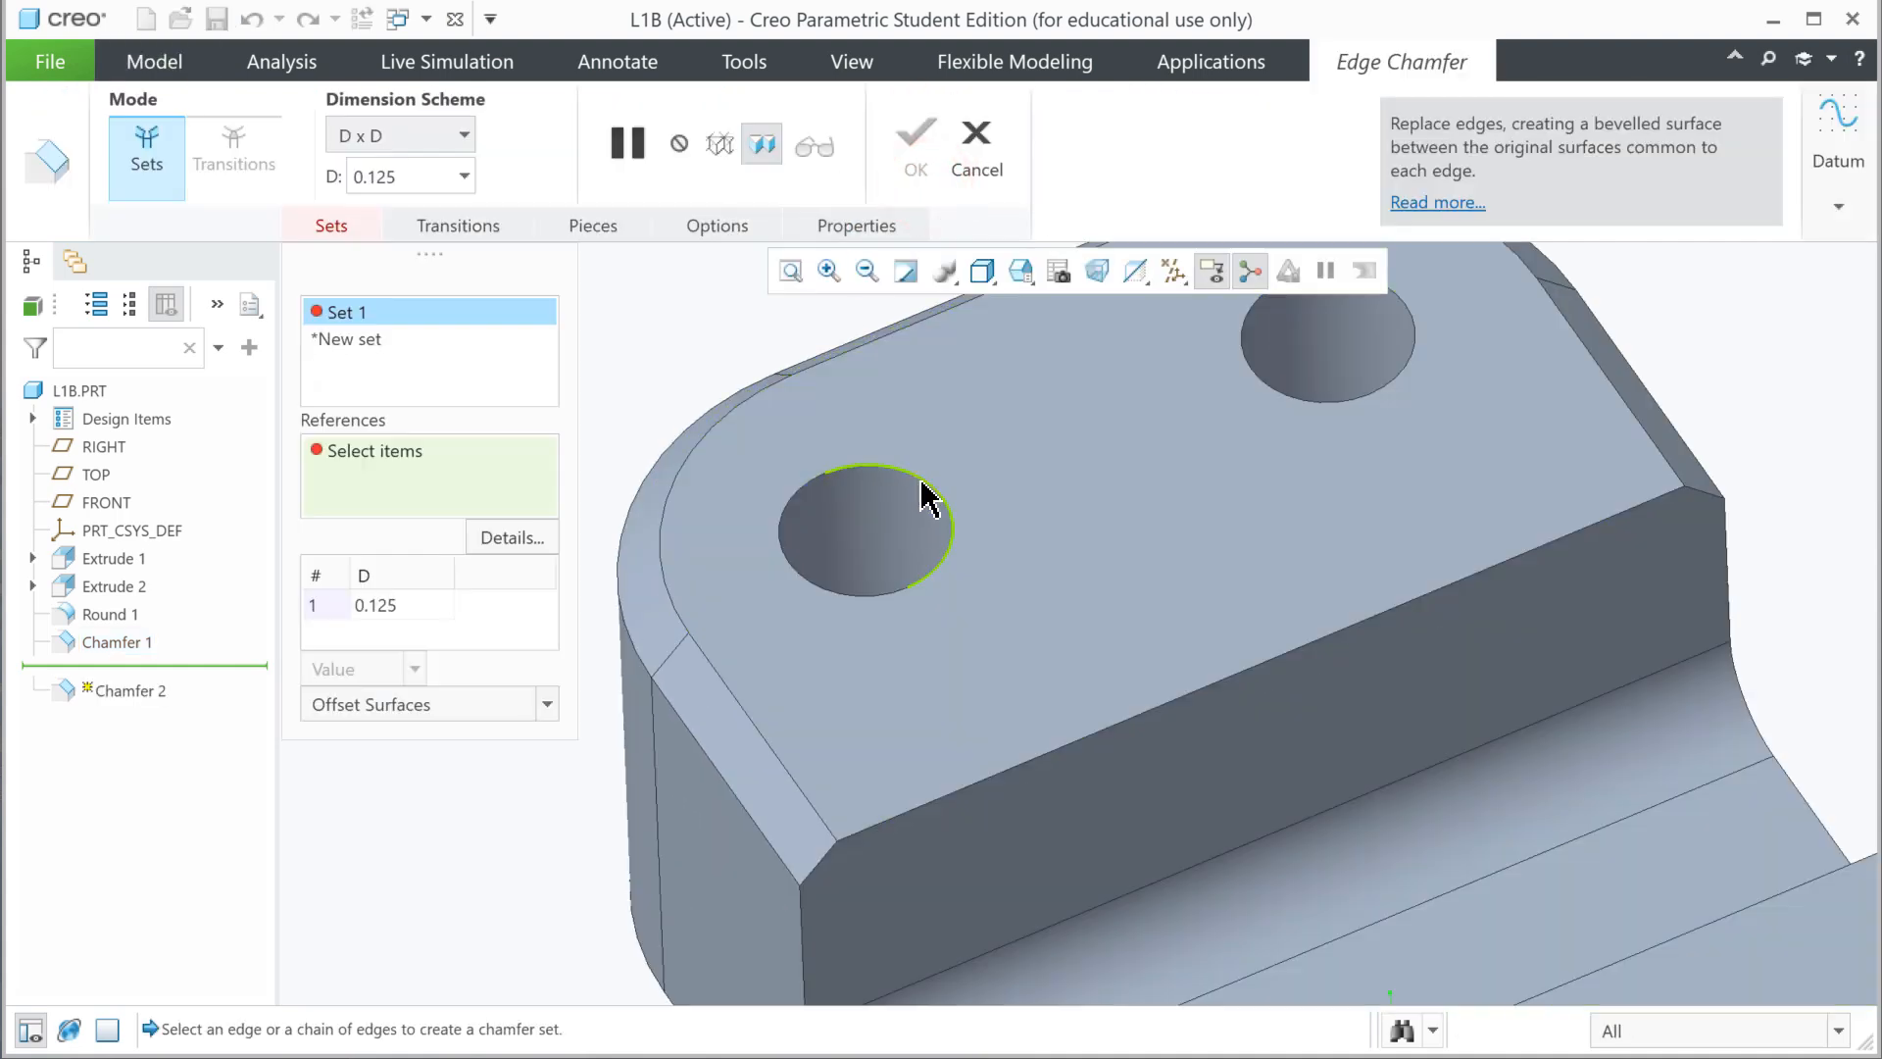
{"action": "left_click", "coordinate": [931, 484]}
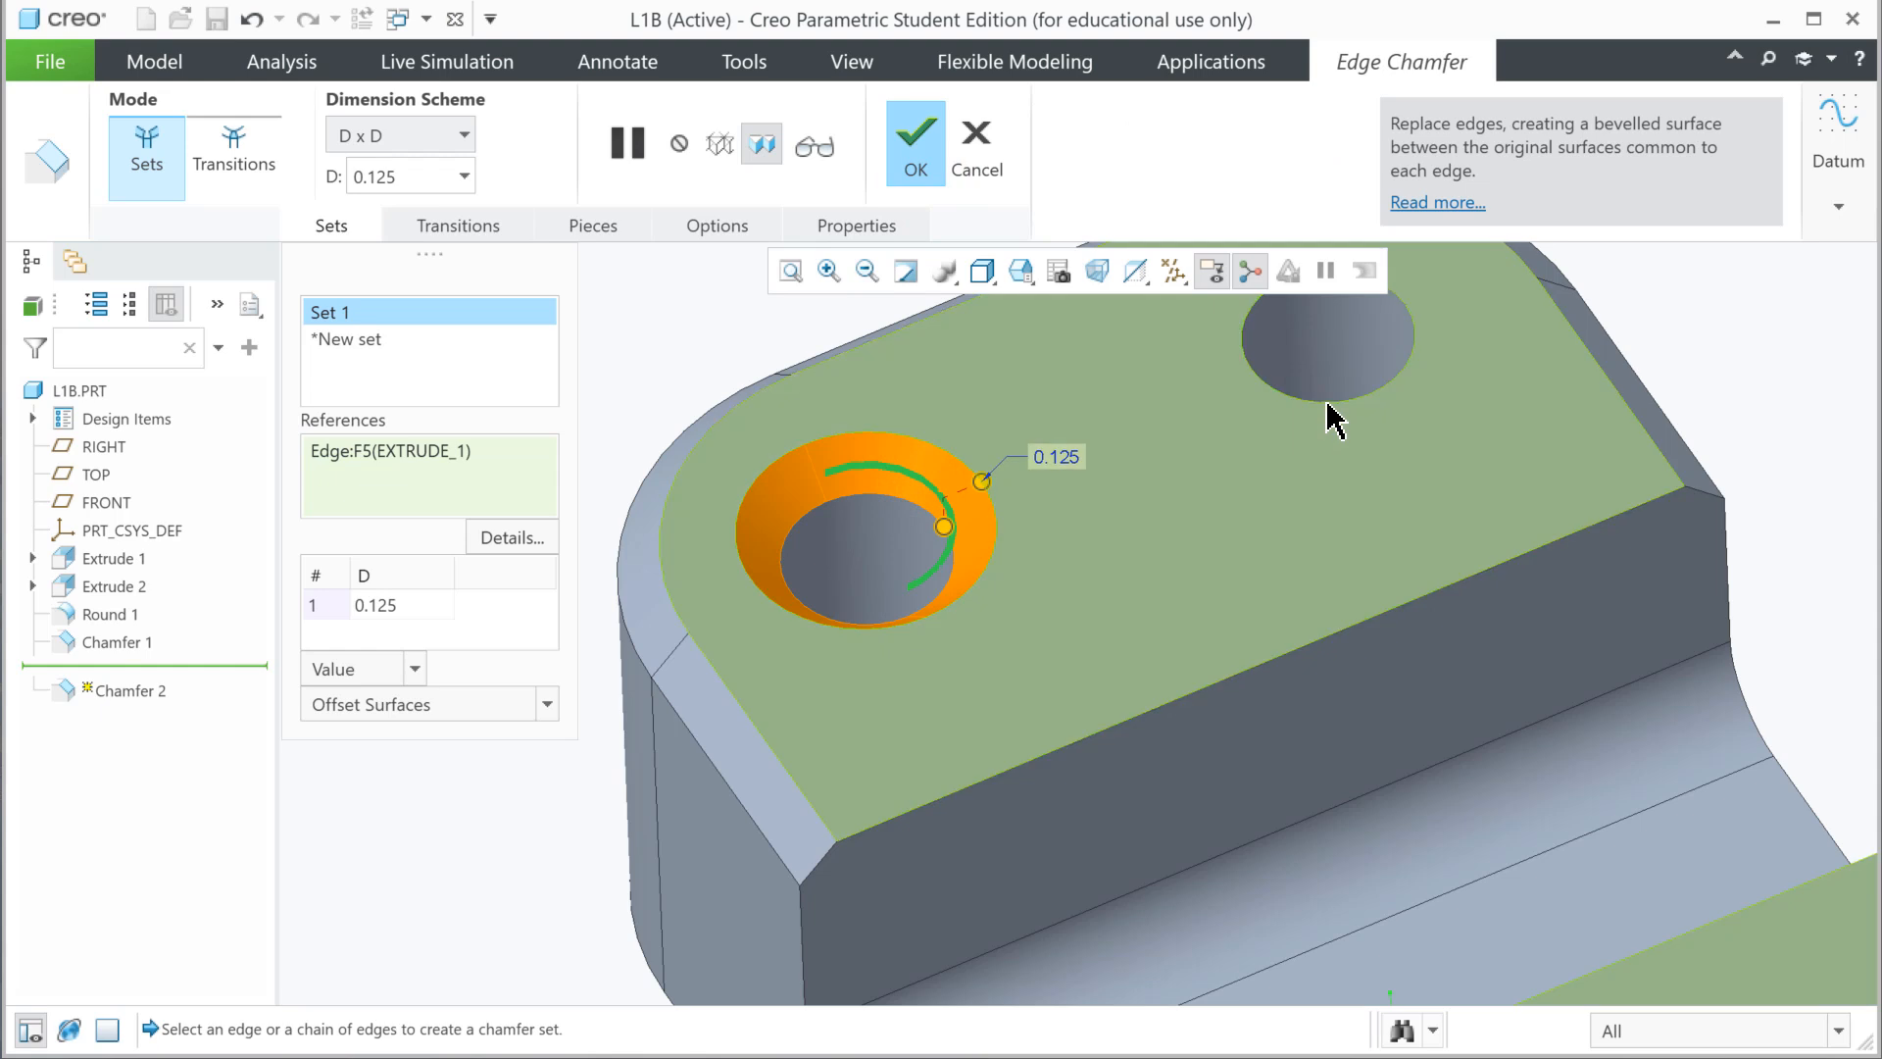
{"action": "left_click", "coordinate": [1330, 412]}
{"action": "scroll", "coordinate": [1366, 550], "scroll_direction": "up", "scroll_amount": 3}
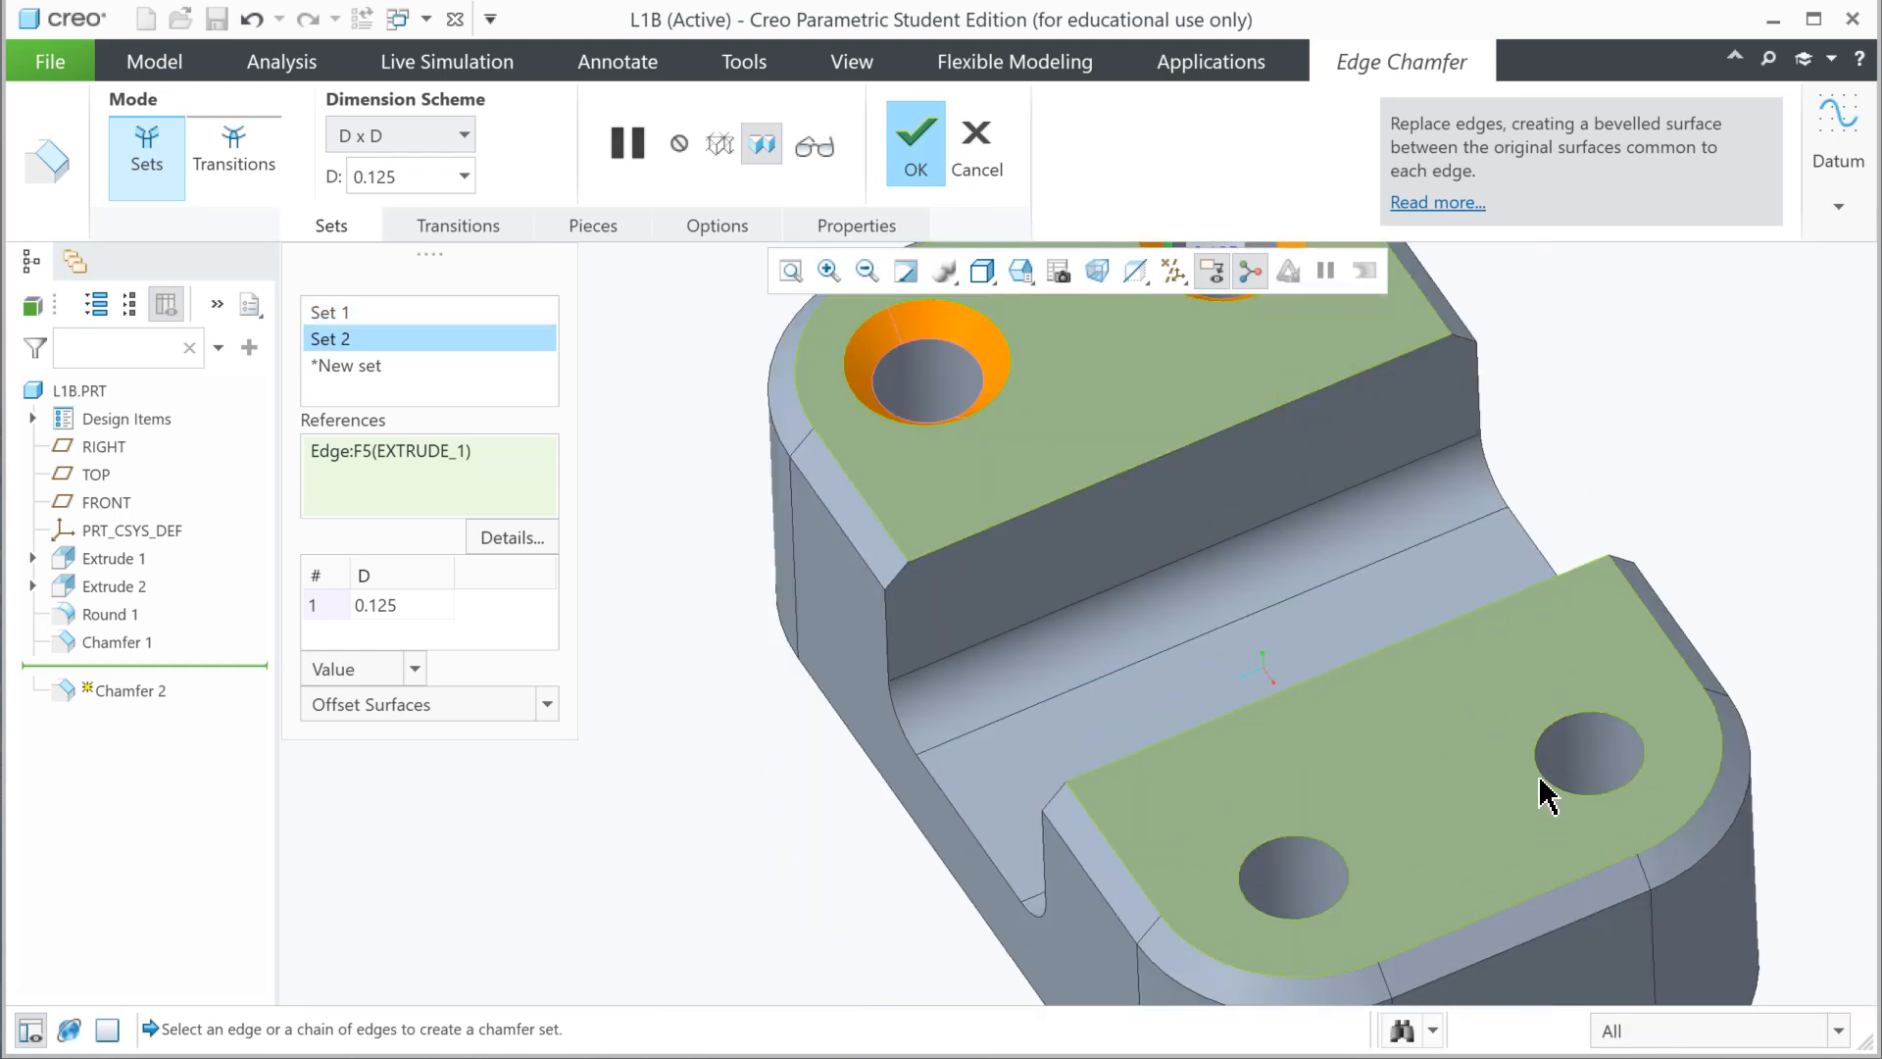
{"action": "scroll", "coordinate": [1542, 790], "scroll_direction": "down", "scroll_amount": 2}
{"action": "left_click", "coordinate": [1541, 785]}
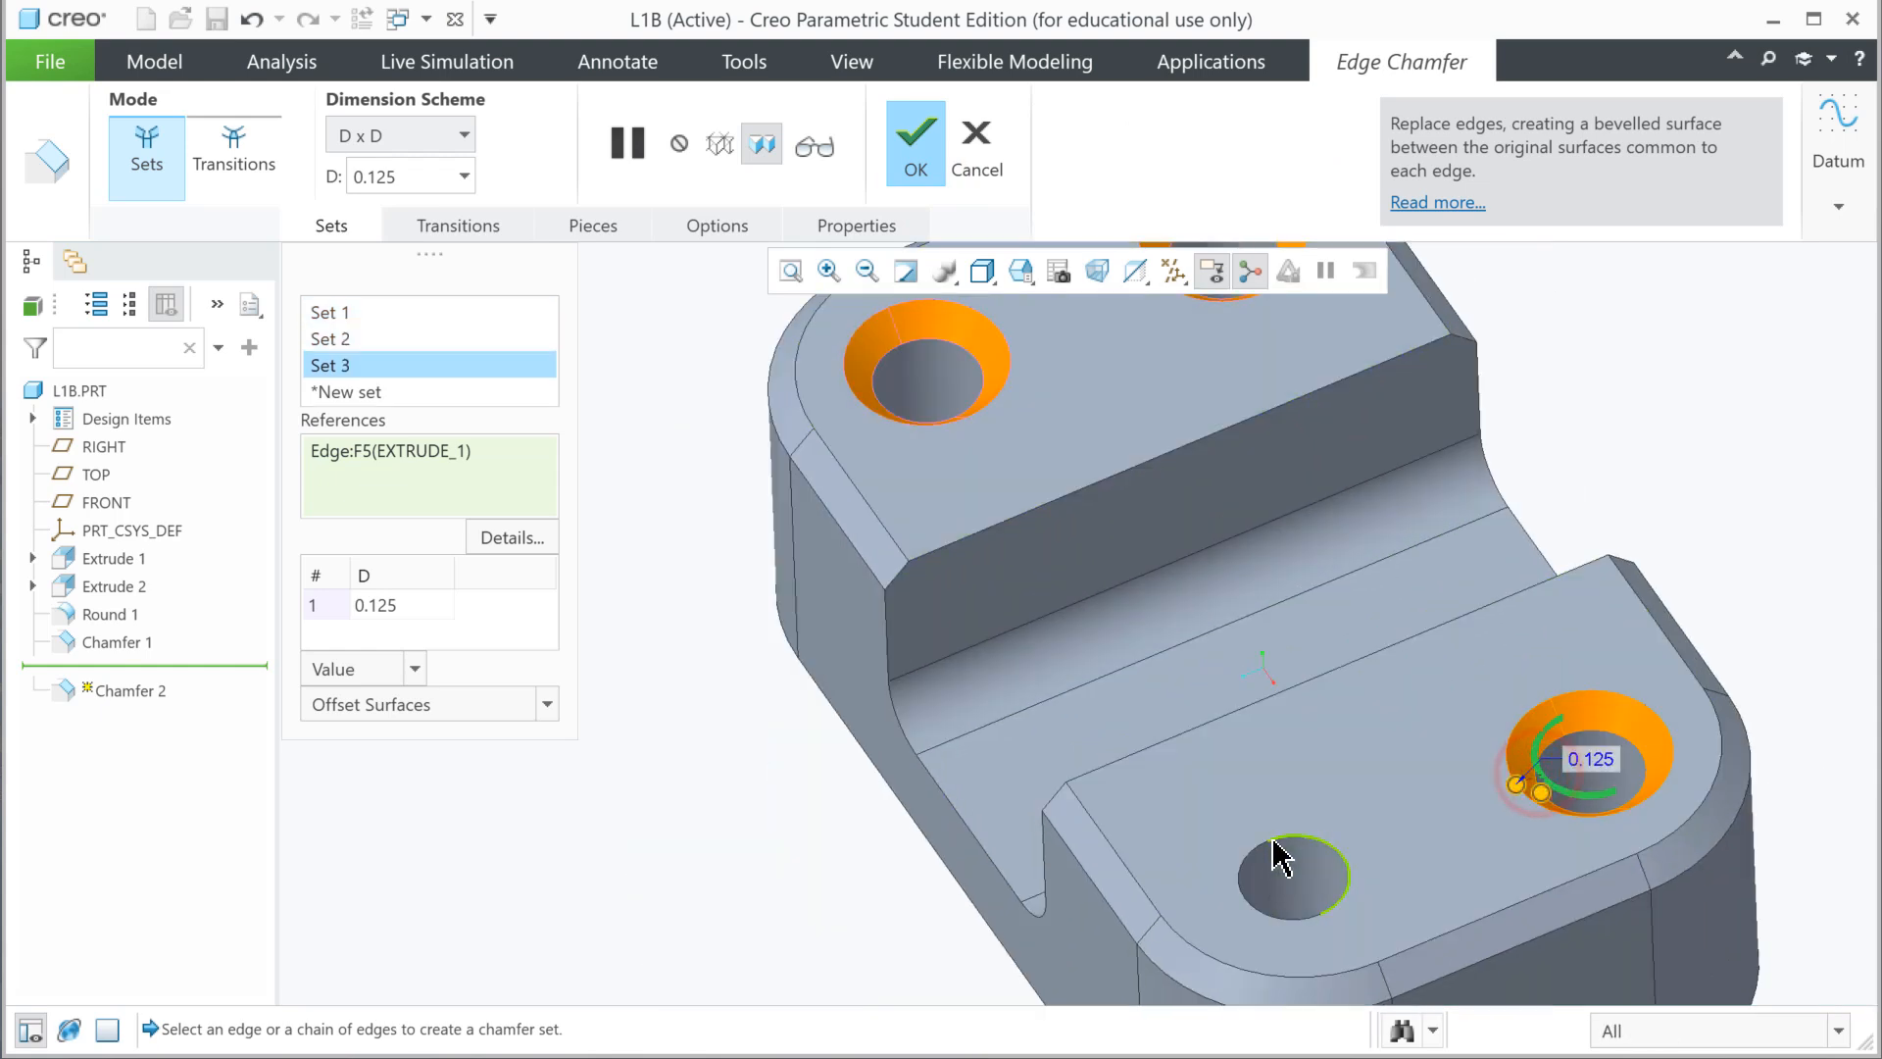
{"action": "left_click", "coordinate": [1270, 839]}
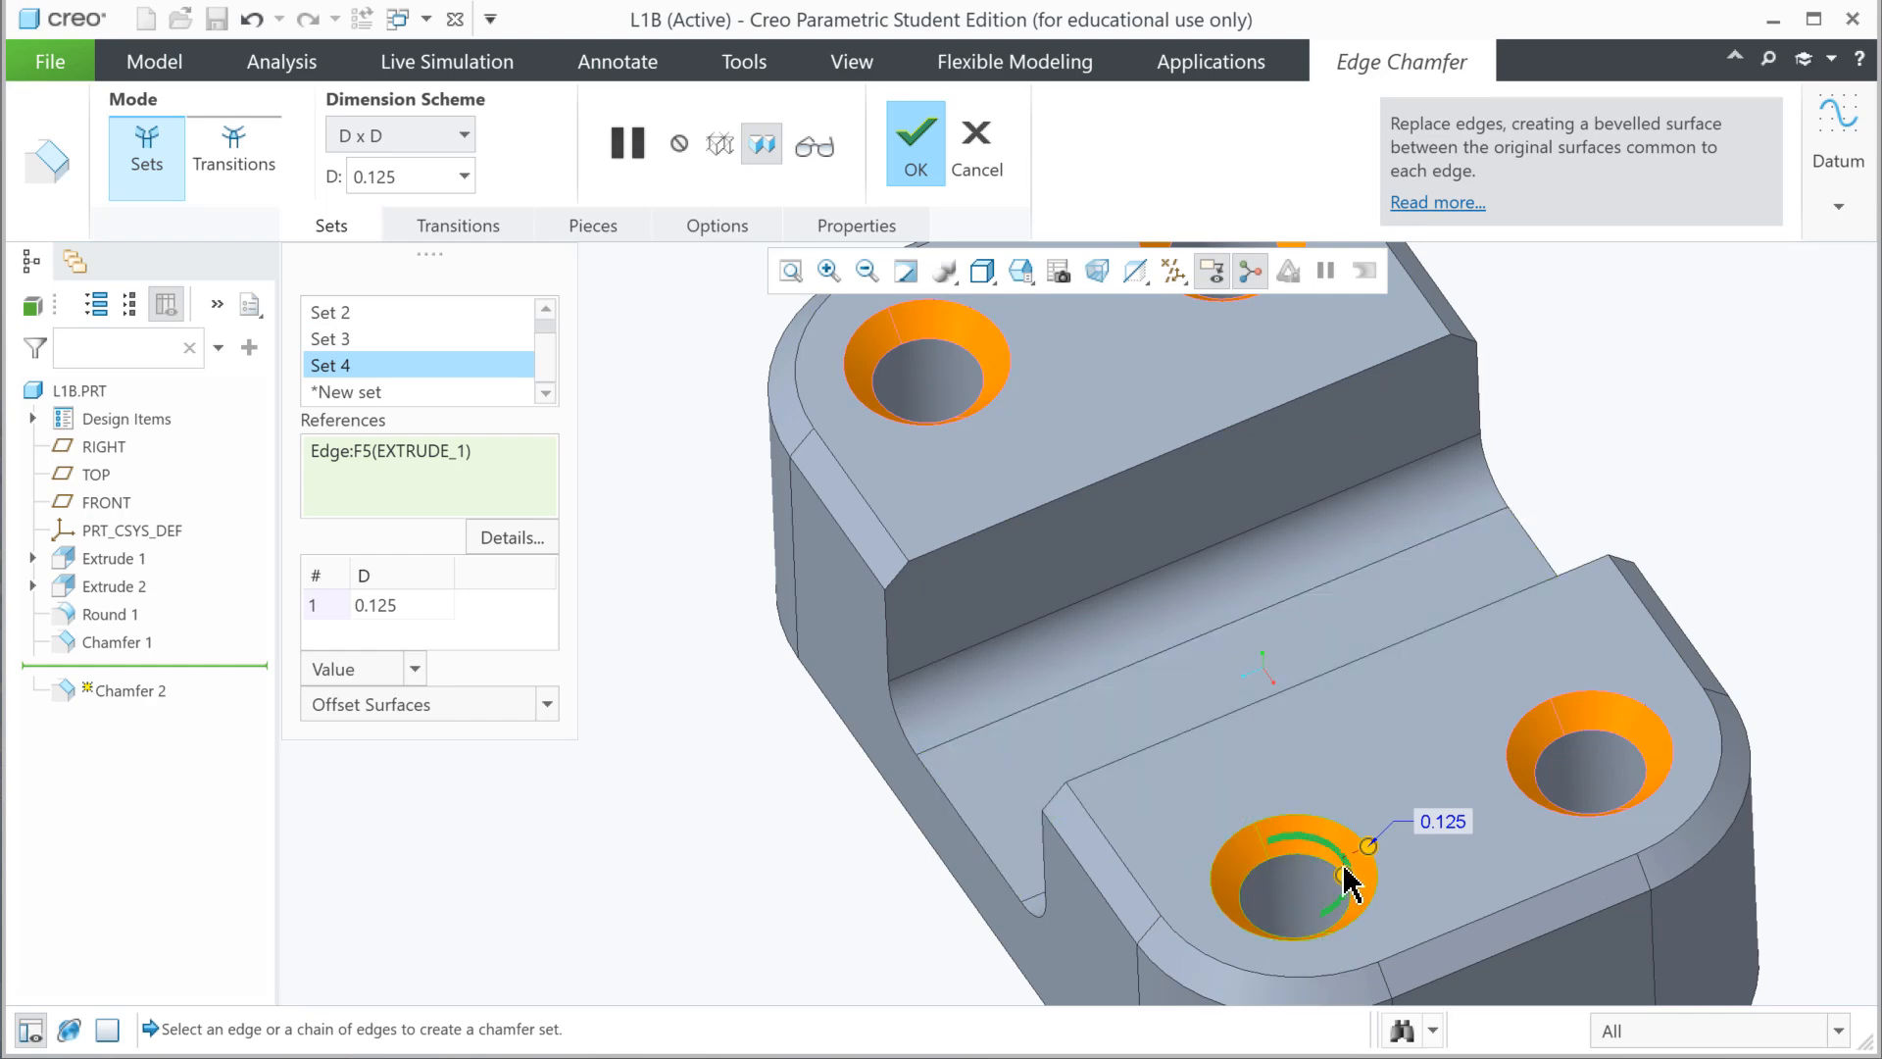
{"action": "left_click", "coordinate": [918, 155]}
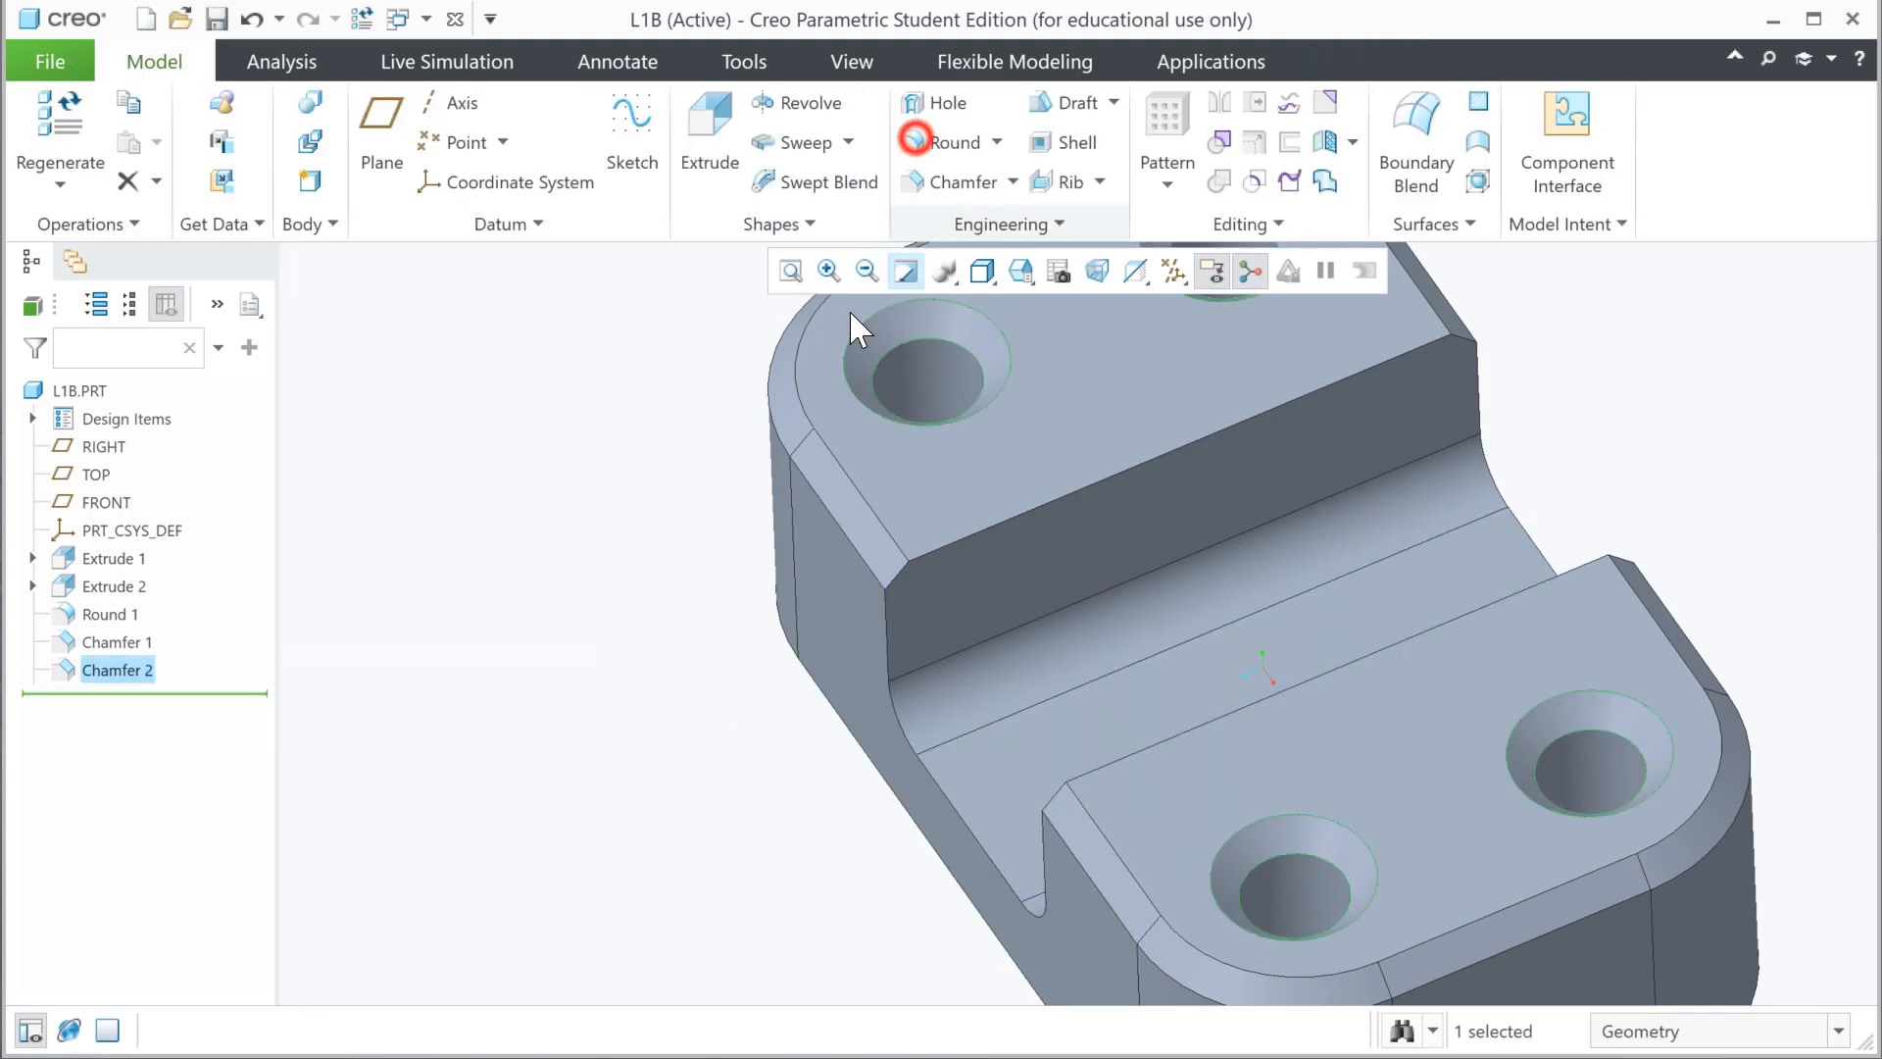
- Shell the body with a wall thickness of 0.075, removing the flat face opposite the slot
{"action": "scroll", "coordinate": [702, 736], "scroll_direction": "down", "scroll_amount": 5}
{"action": "middle_click_drag", "start_coordinate": [702, 720], "coordinate": [883, 415]}
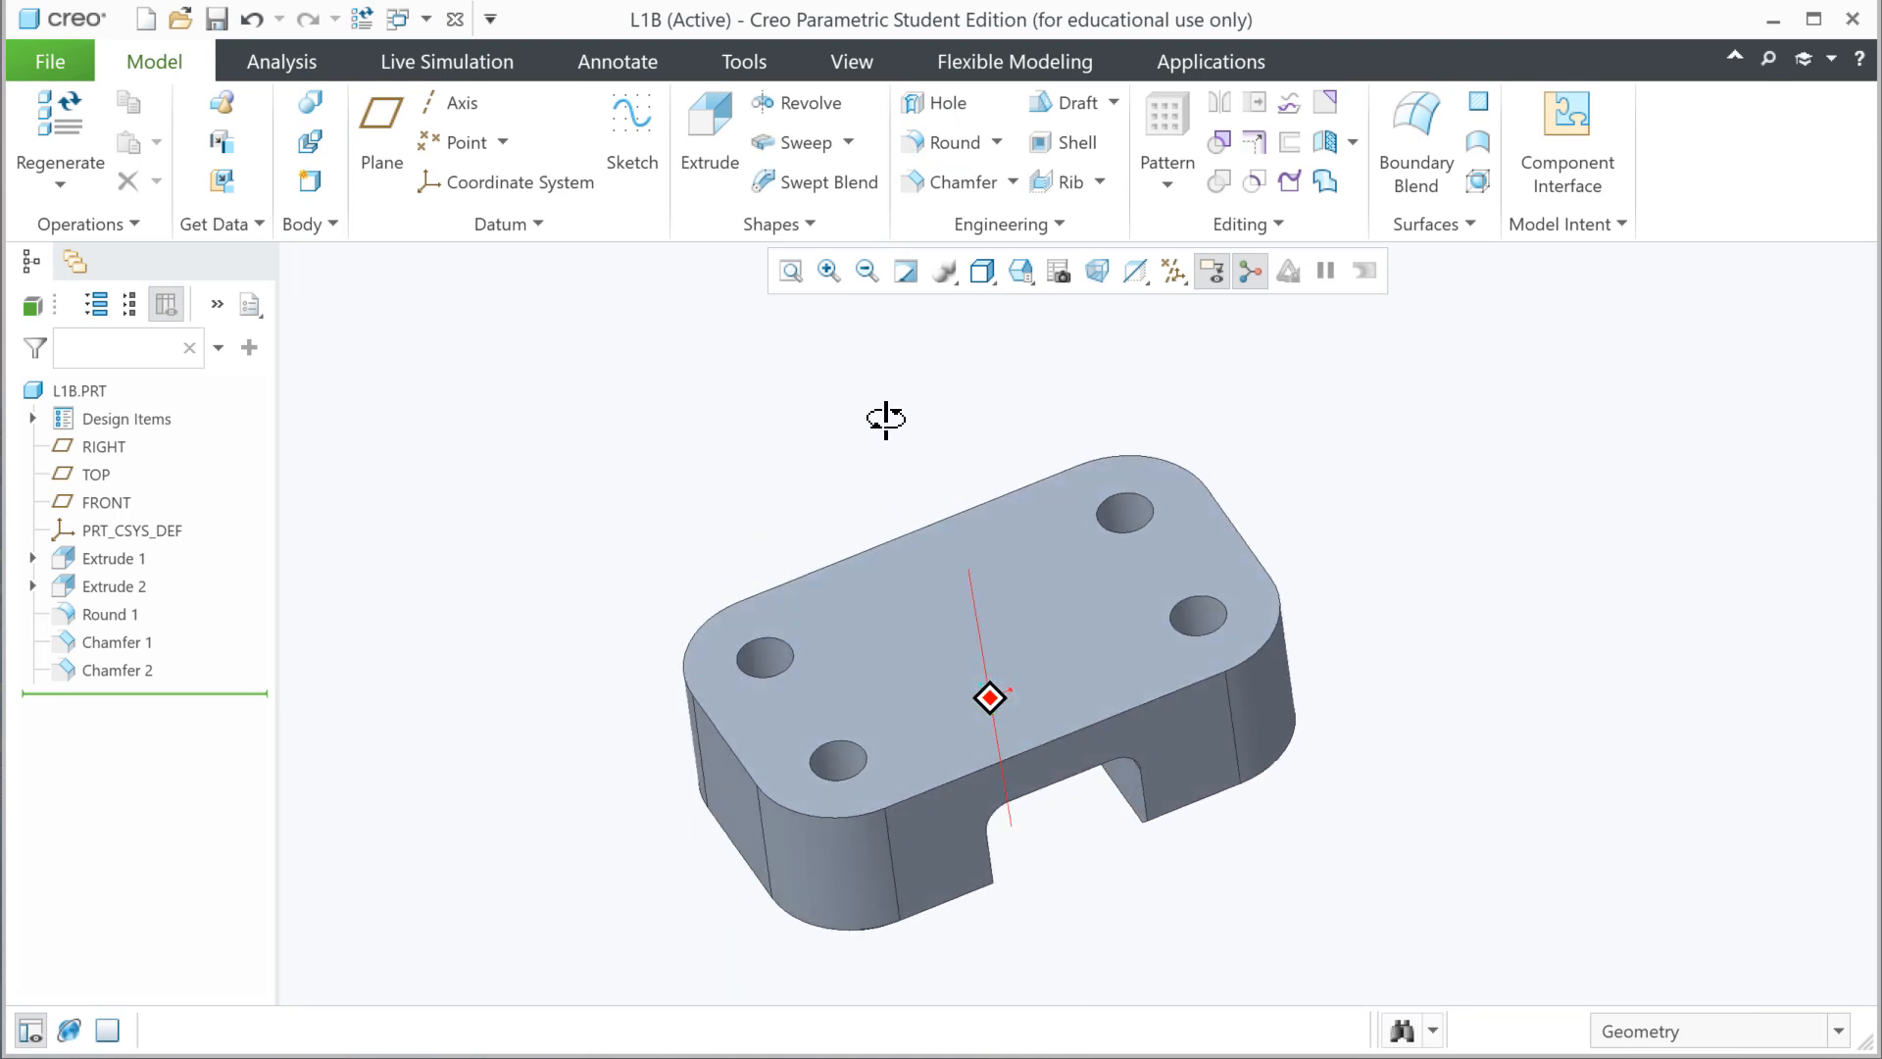
{"action": "left_click", "coordinate": [1060, 142]}
{"action": "left_click", "coordinate": [1032, 594]}
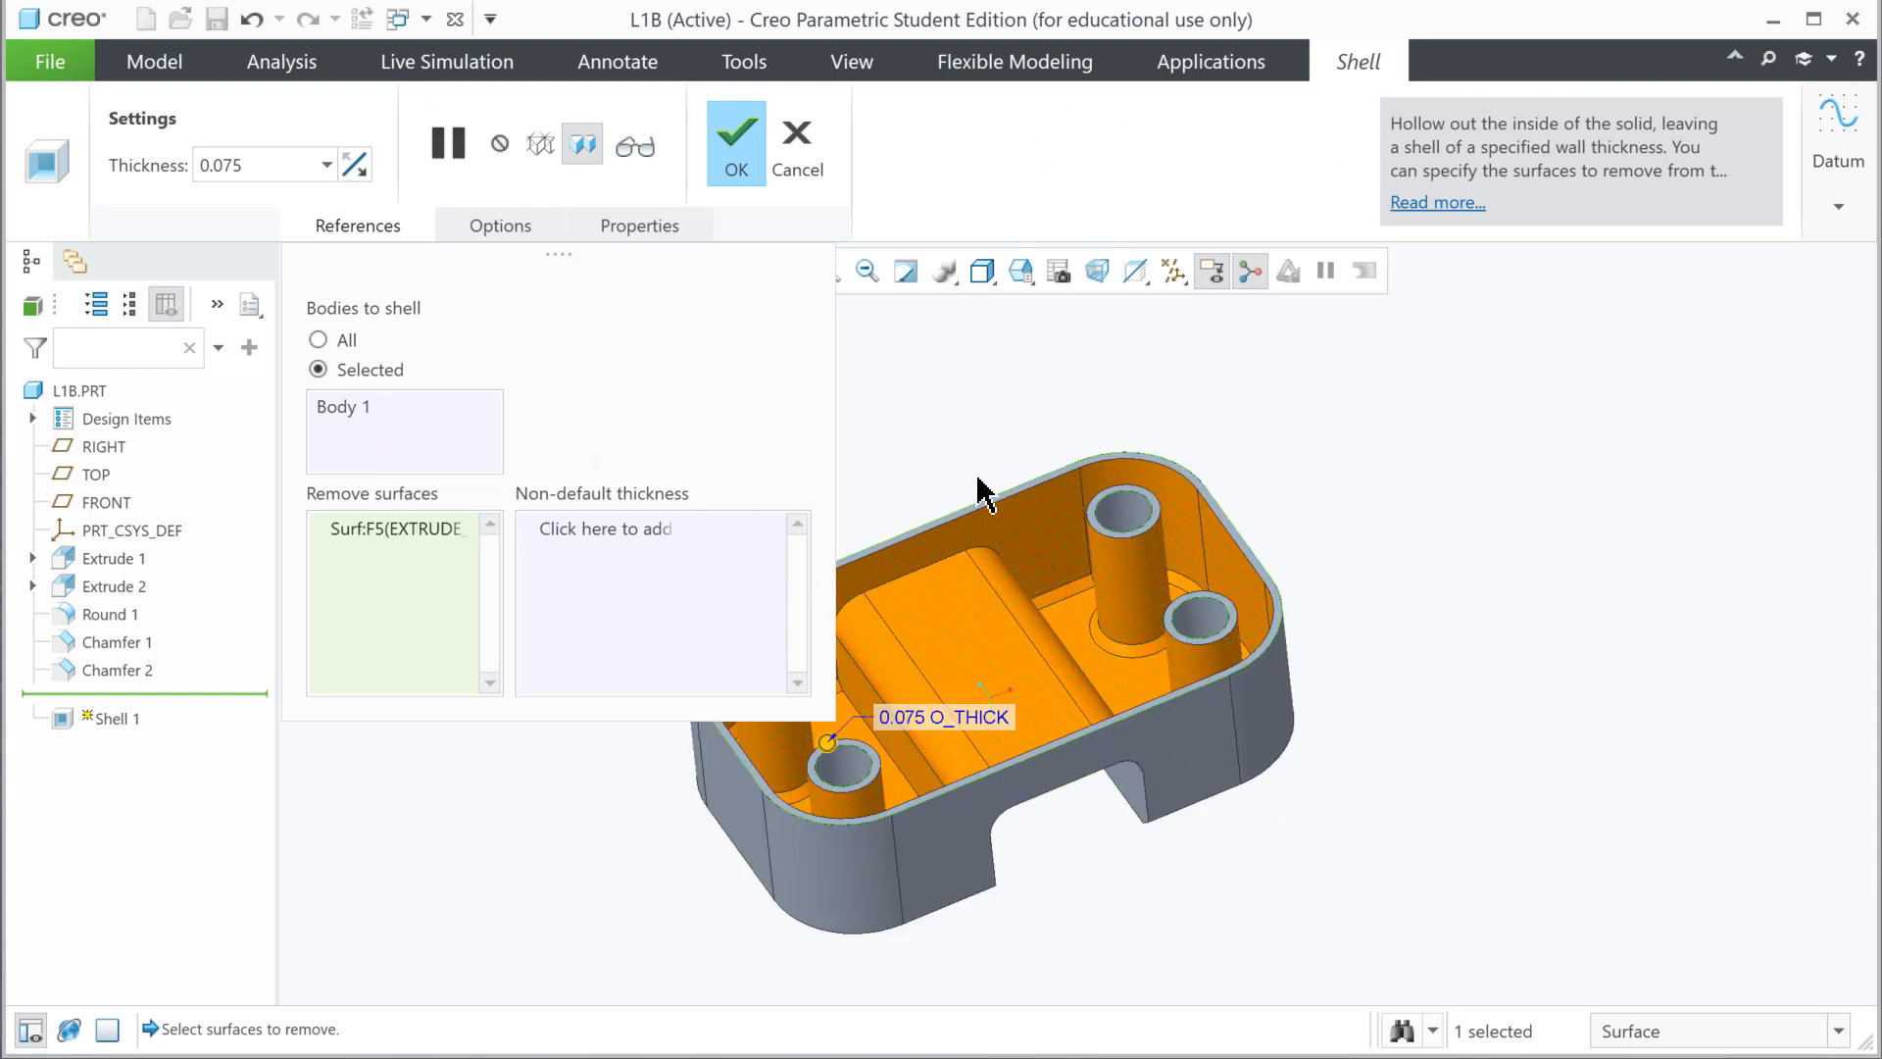
{"action": "left_click", "coordinate": [737, 145]}
- Apply the gold metallic appearance from My Appearances to the entire body of the part
{"action": "middle_click_drag", "start_coordinate": [861, 329], "coordinate": [864, 702]}
{"action": "scroll", "coordinate": [946, 800], "scroll_direction": "up", "scroll_amount": 2}
{"action": "left_click", "coordinate": [614, 457]}
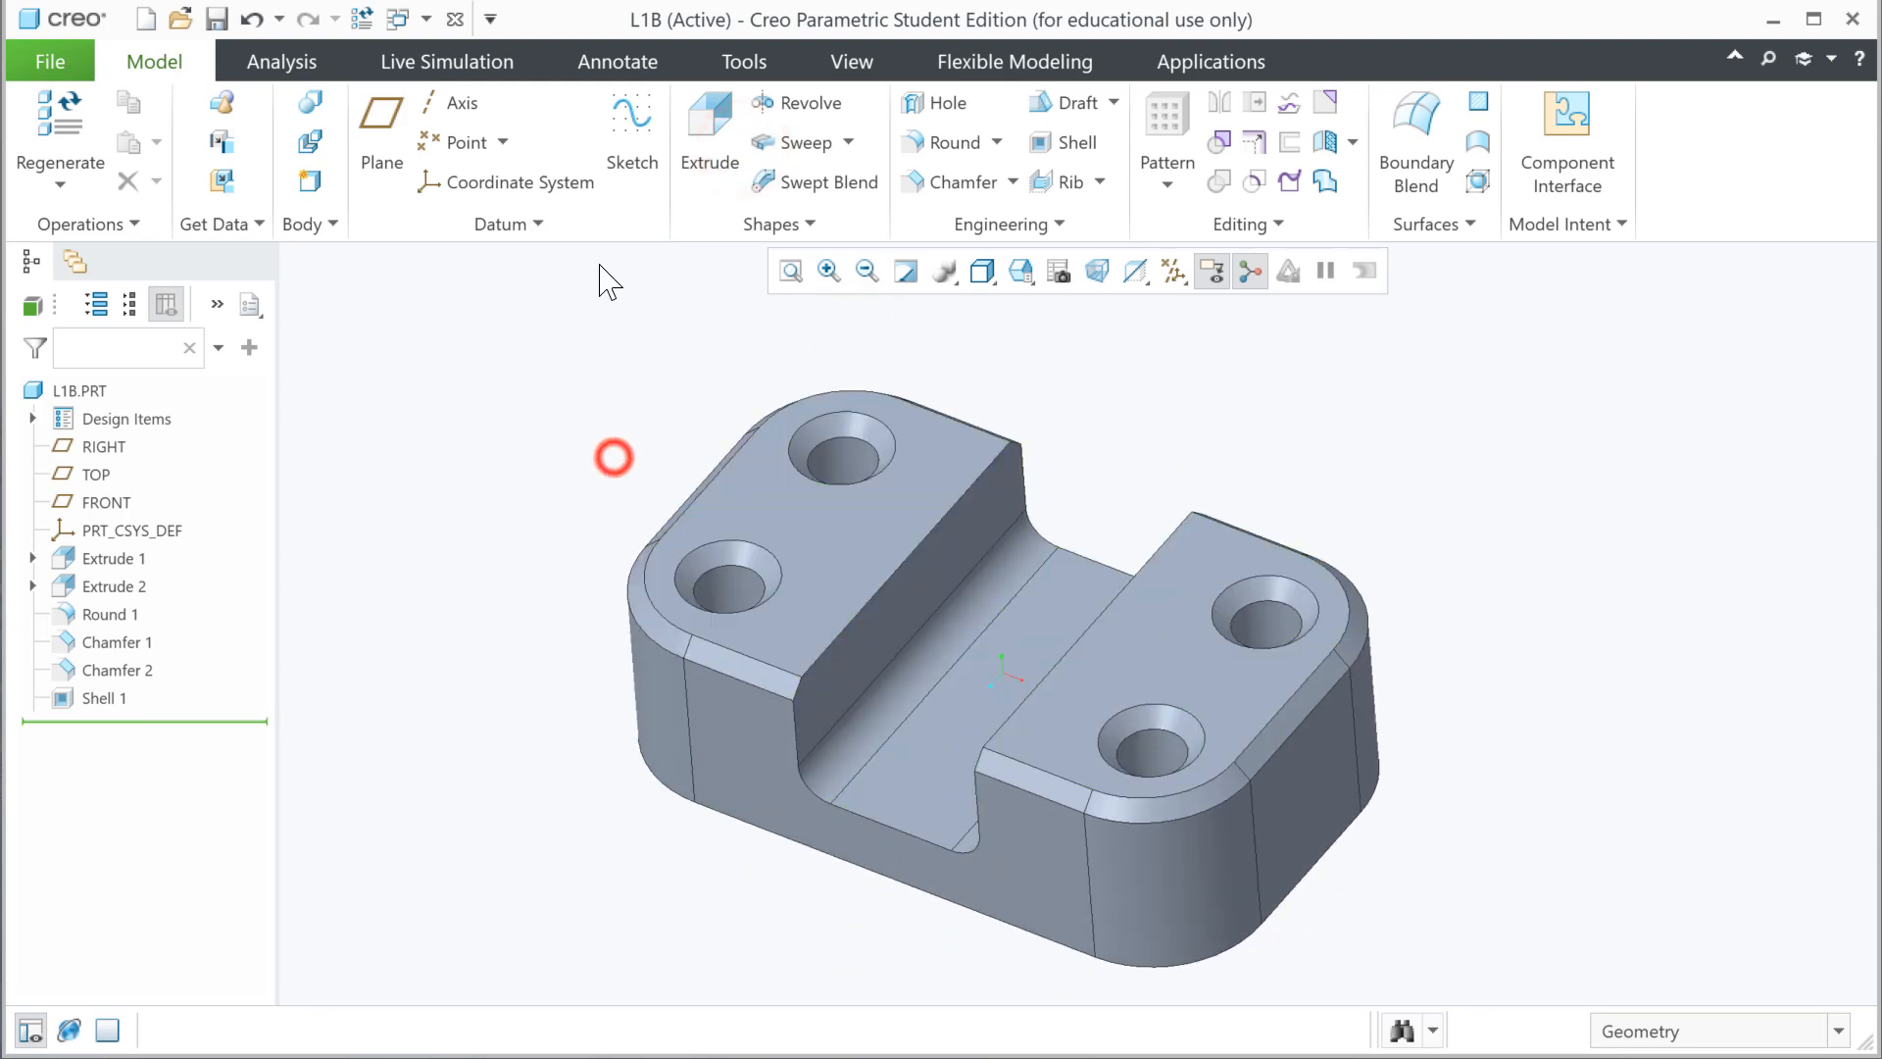
{"action": "left_click", "coordinate": [849, 61]}
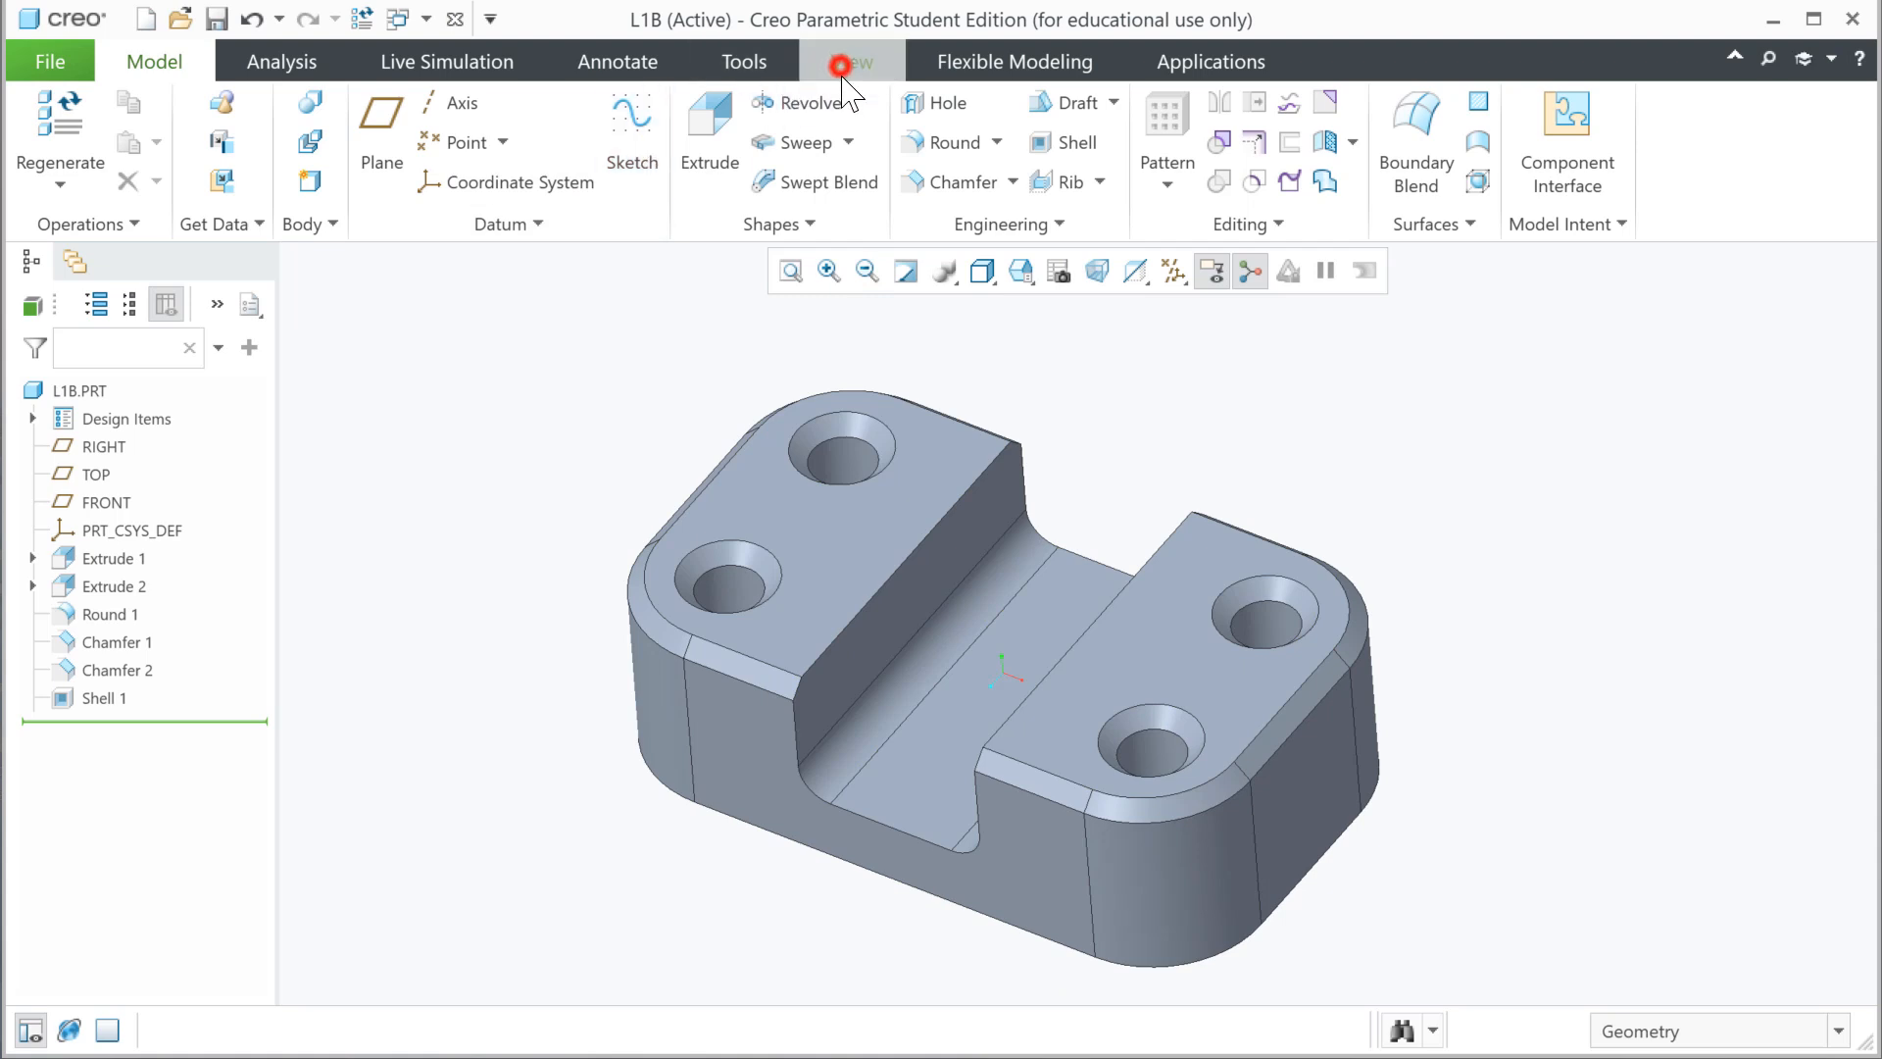
{"action": "left_click", "coordinate": [307, 178]}
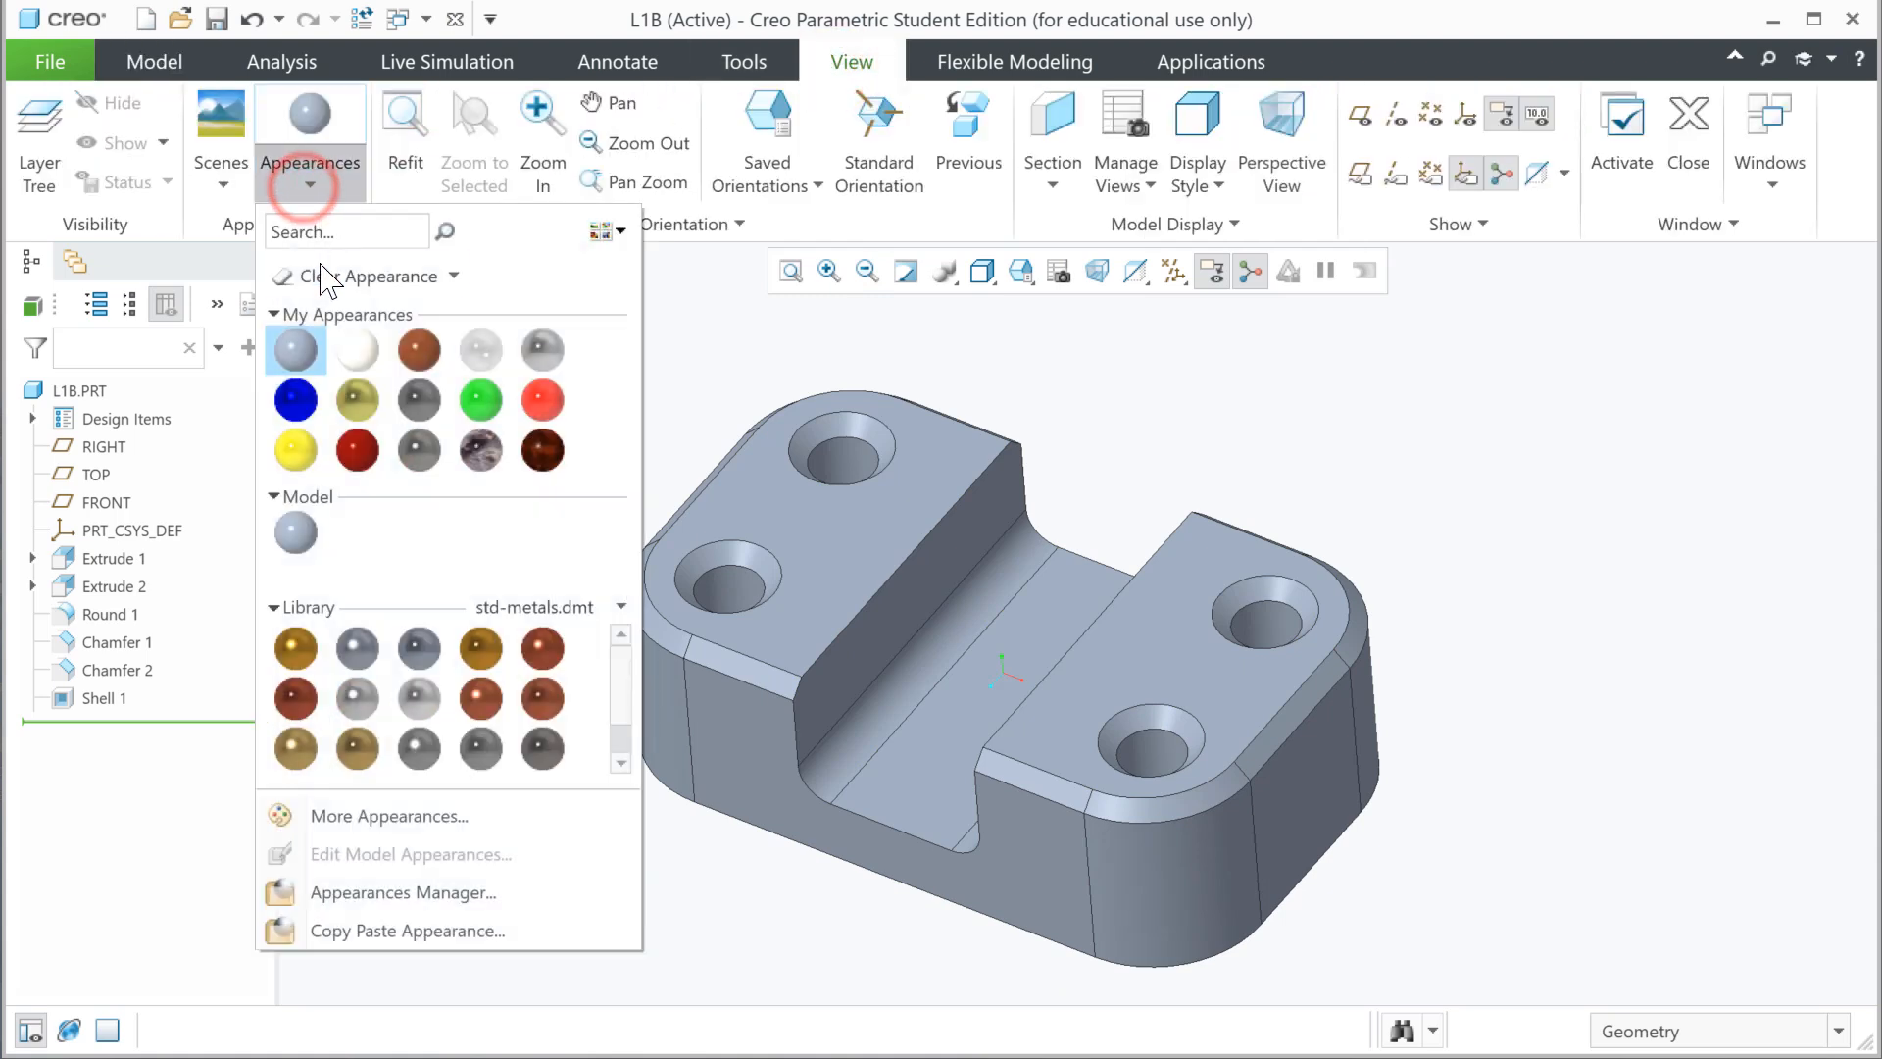
{"action": "left_click", "coordinate": [358, 404]}
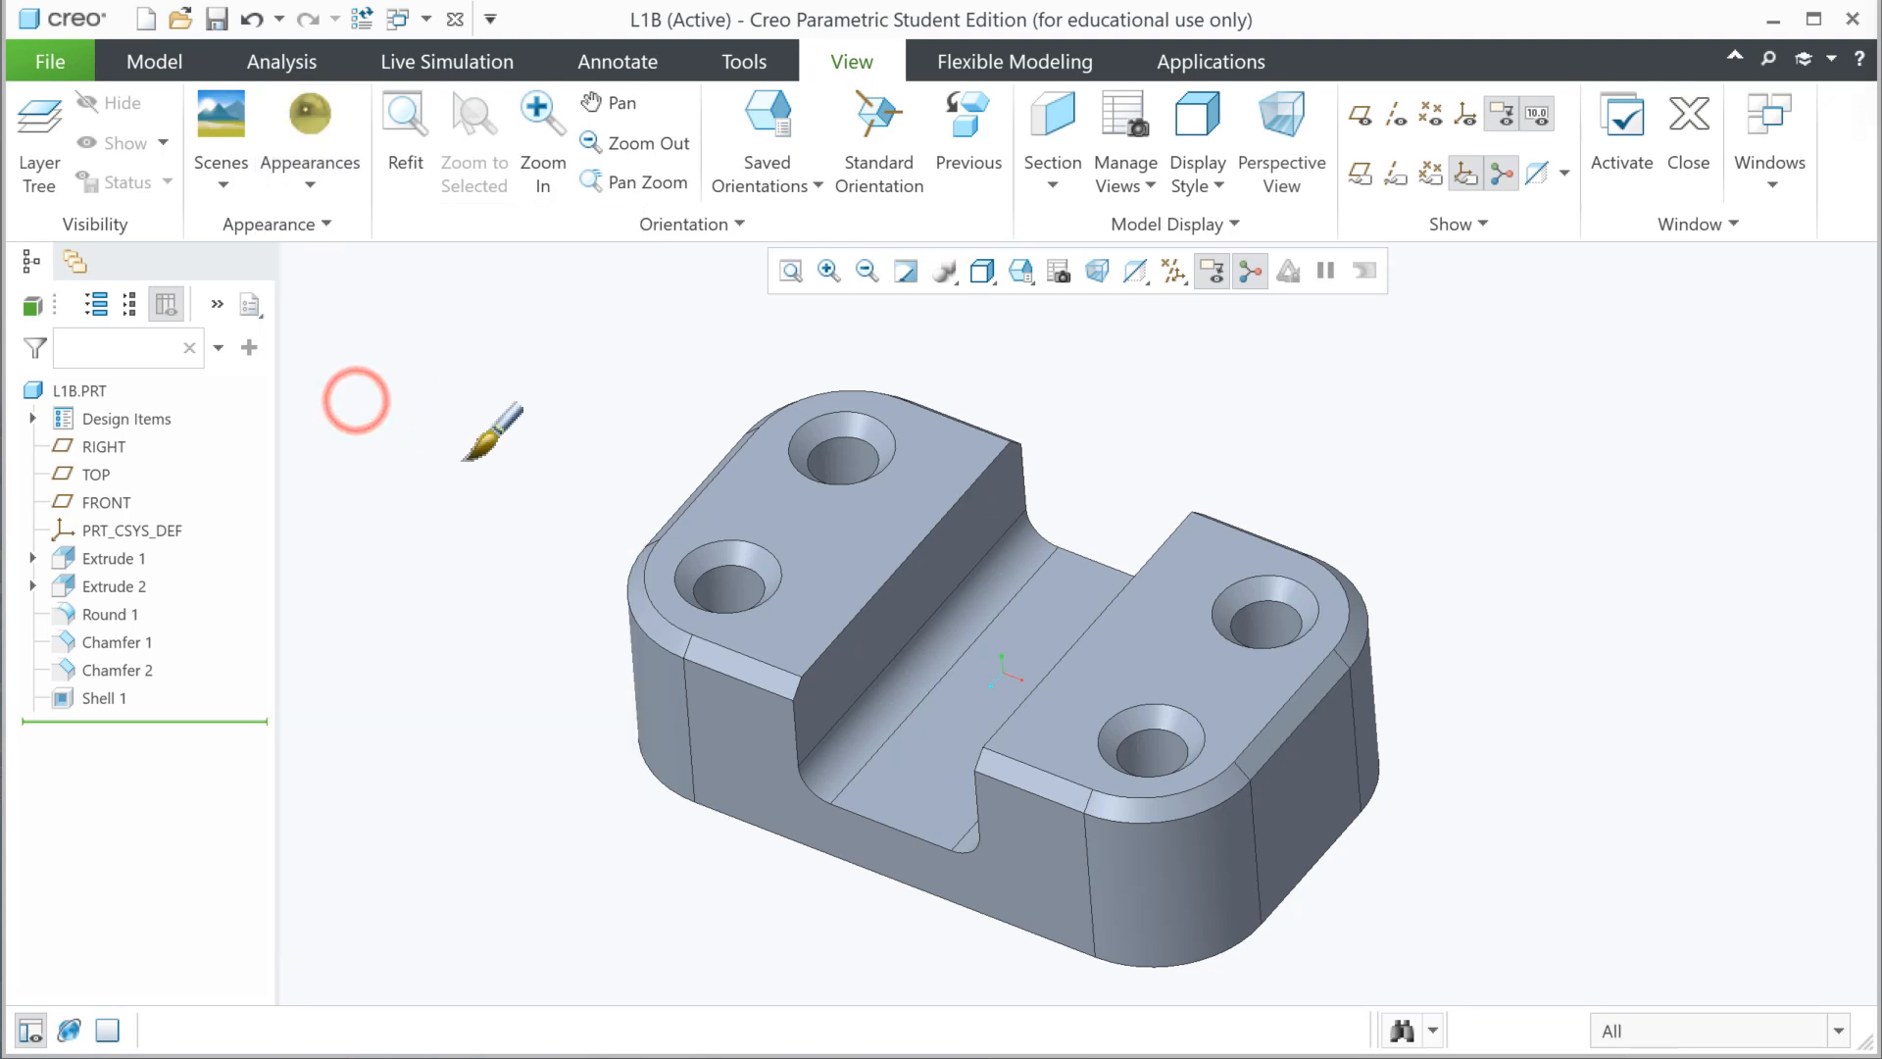
{"action": "left_click", "coordinate": [1648, 1045]}
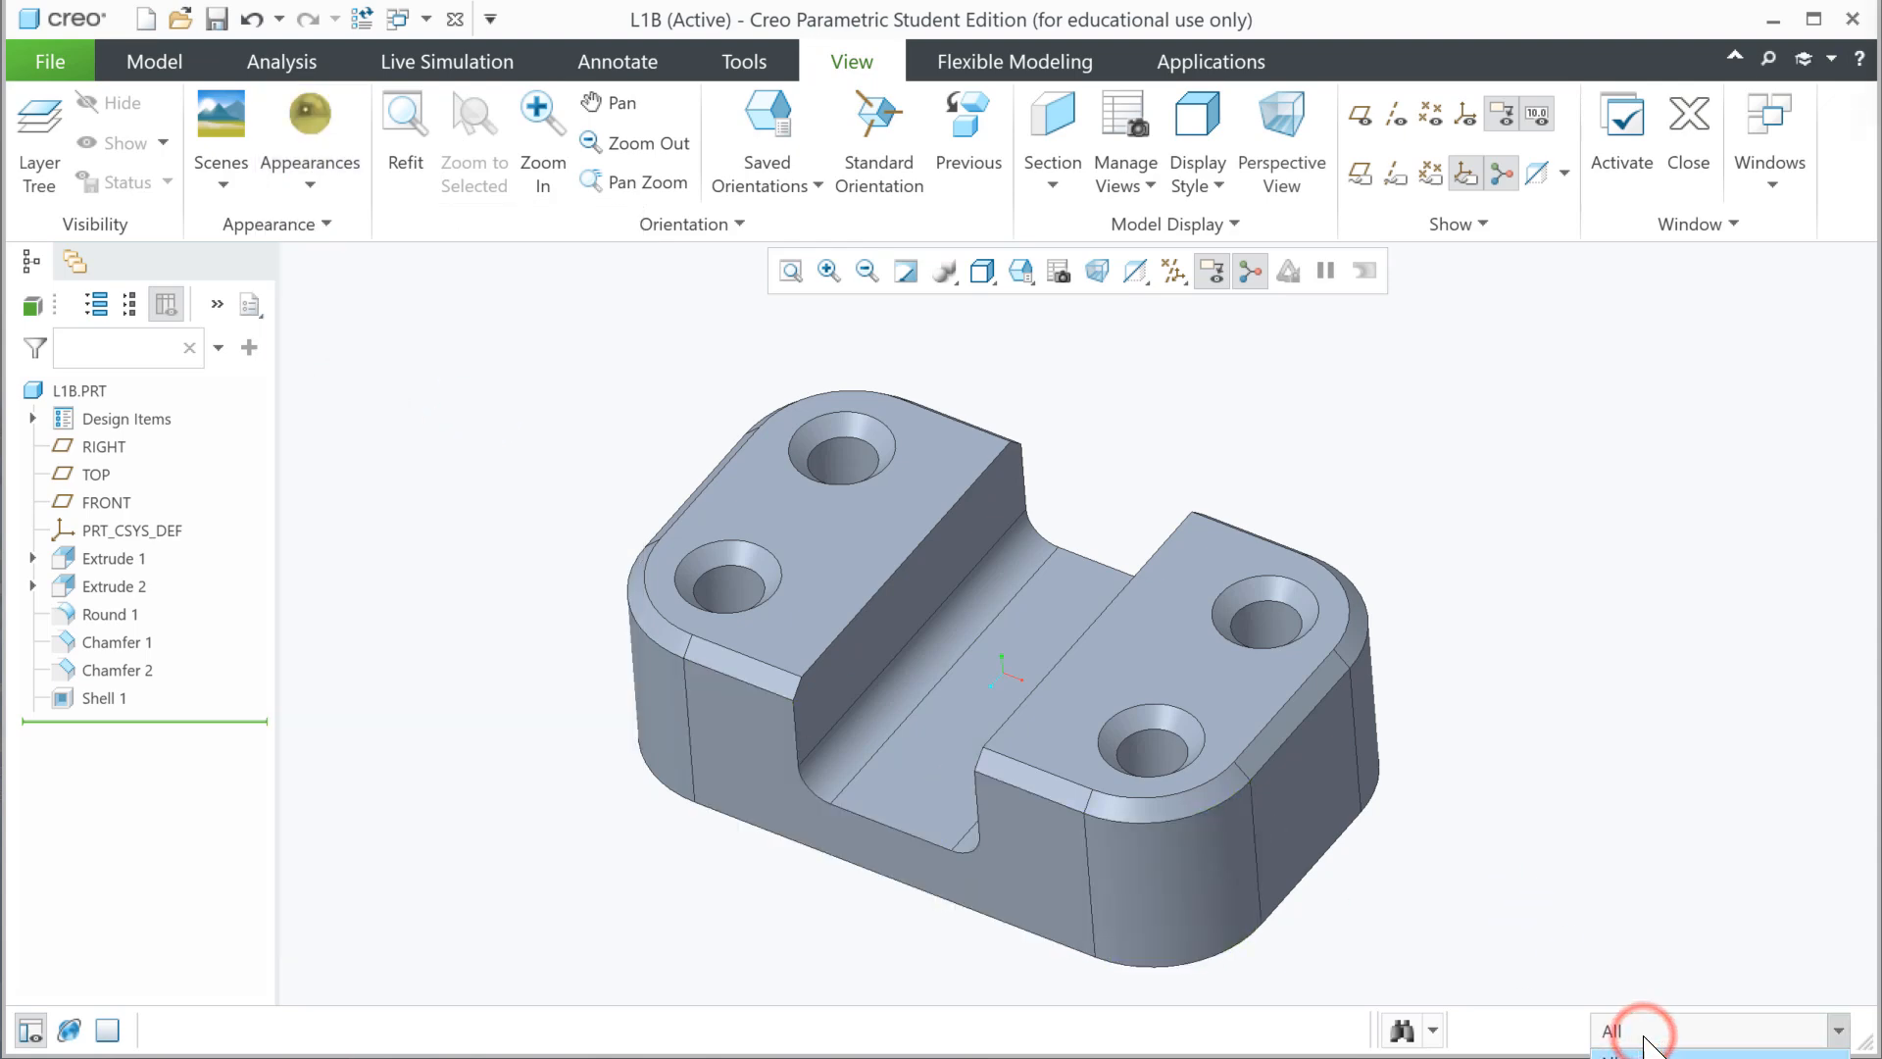
{"action": "left_click", "coordinate": [1648, 1058]}
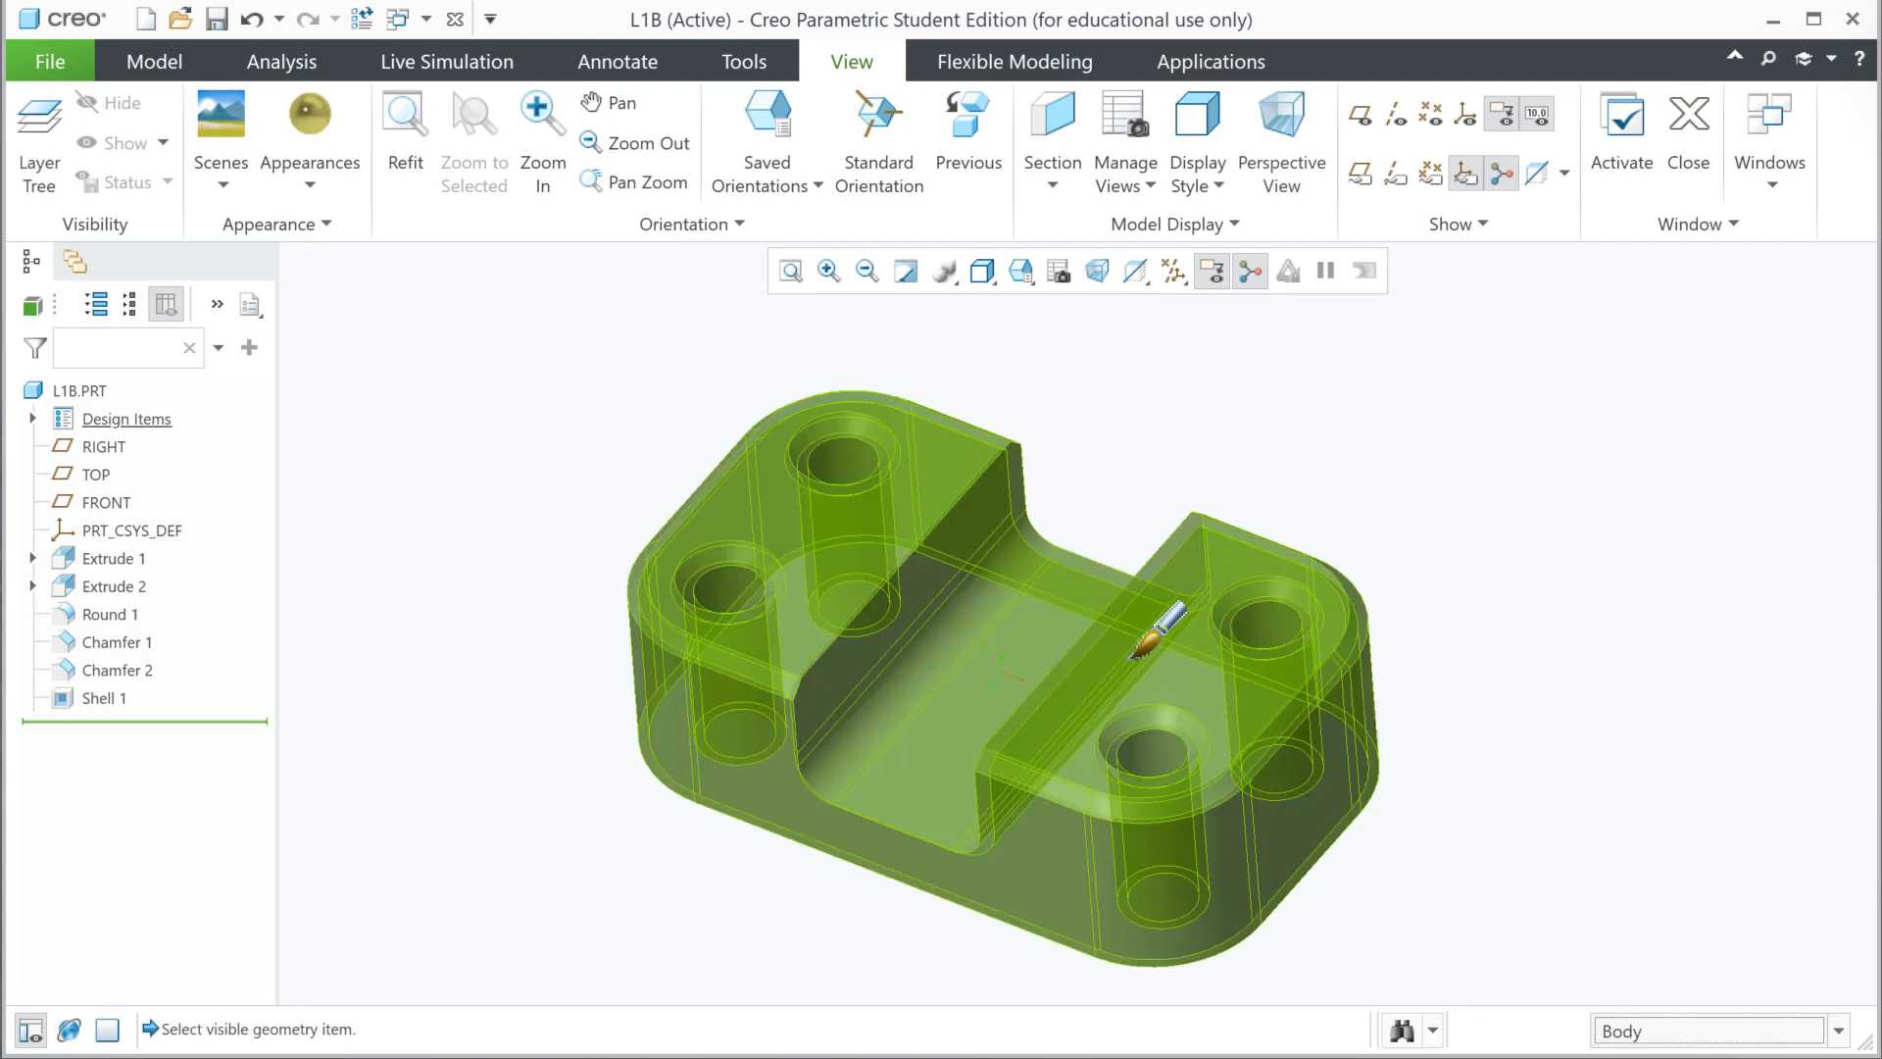
{"action": "left_click", "coordinate": [1125, 659]}
{"action": "middle_click", "coordinate": [1291, 522]}
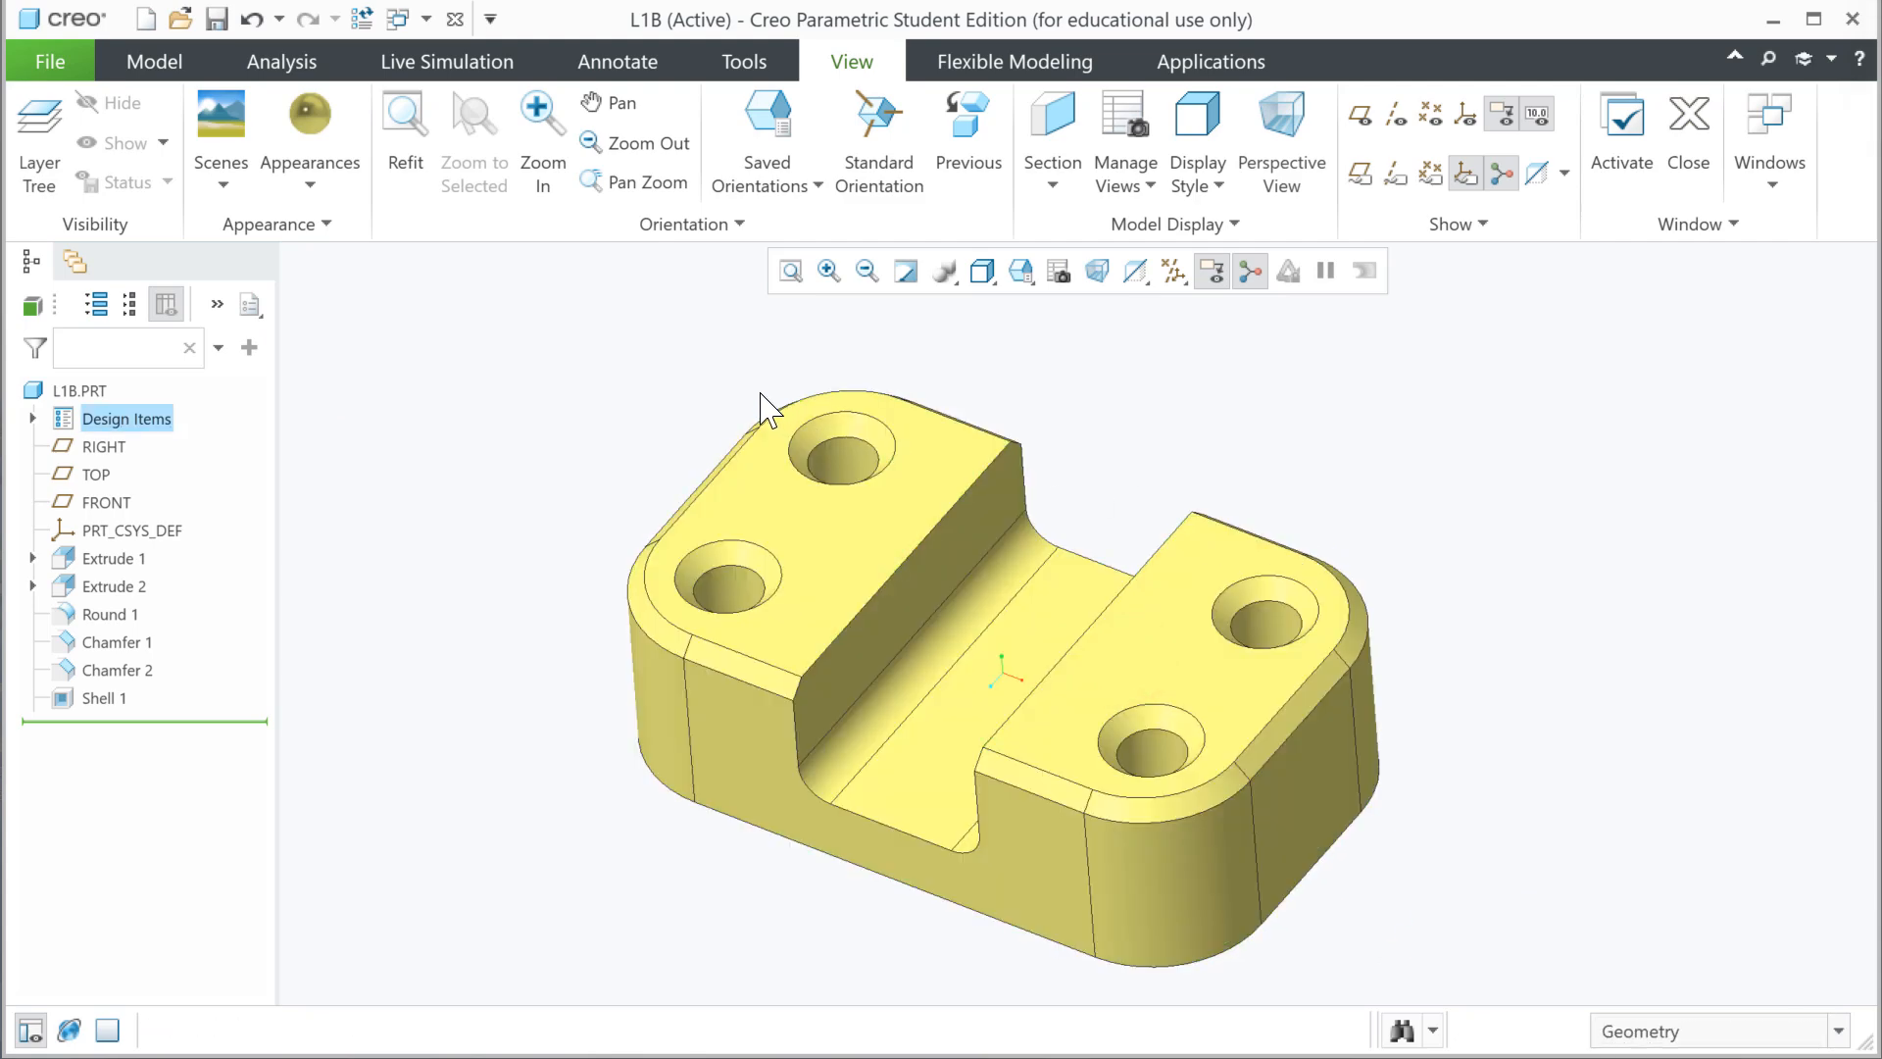
{"action": "left_click", "coordinate": [636, 338]}
- Apply the red appearance from My Appearances to the inner cylindrical surfaces of all four holes
{"action": "left_click", "coordinate": [310, 178]}
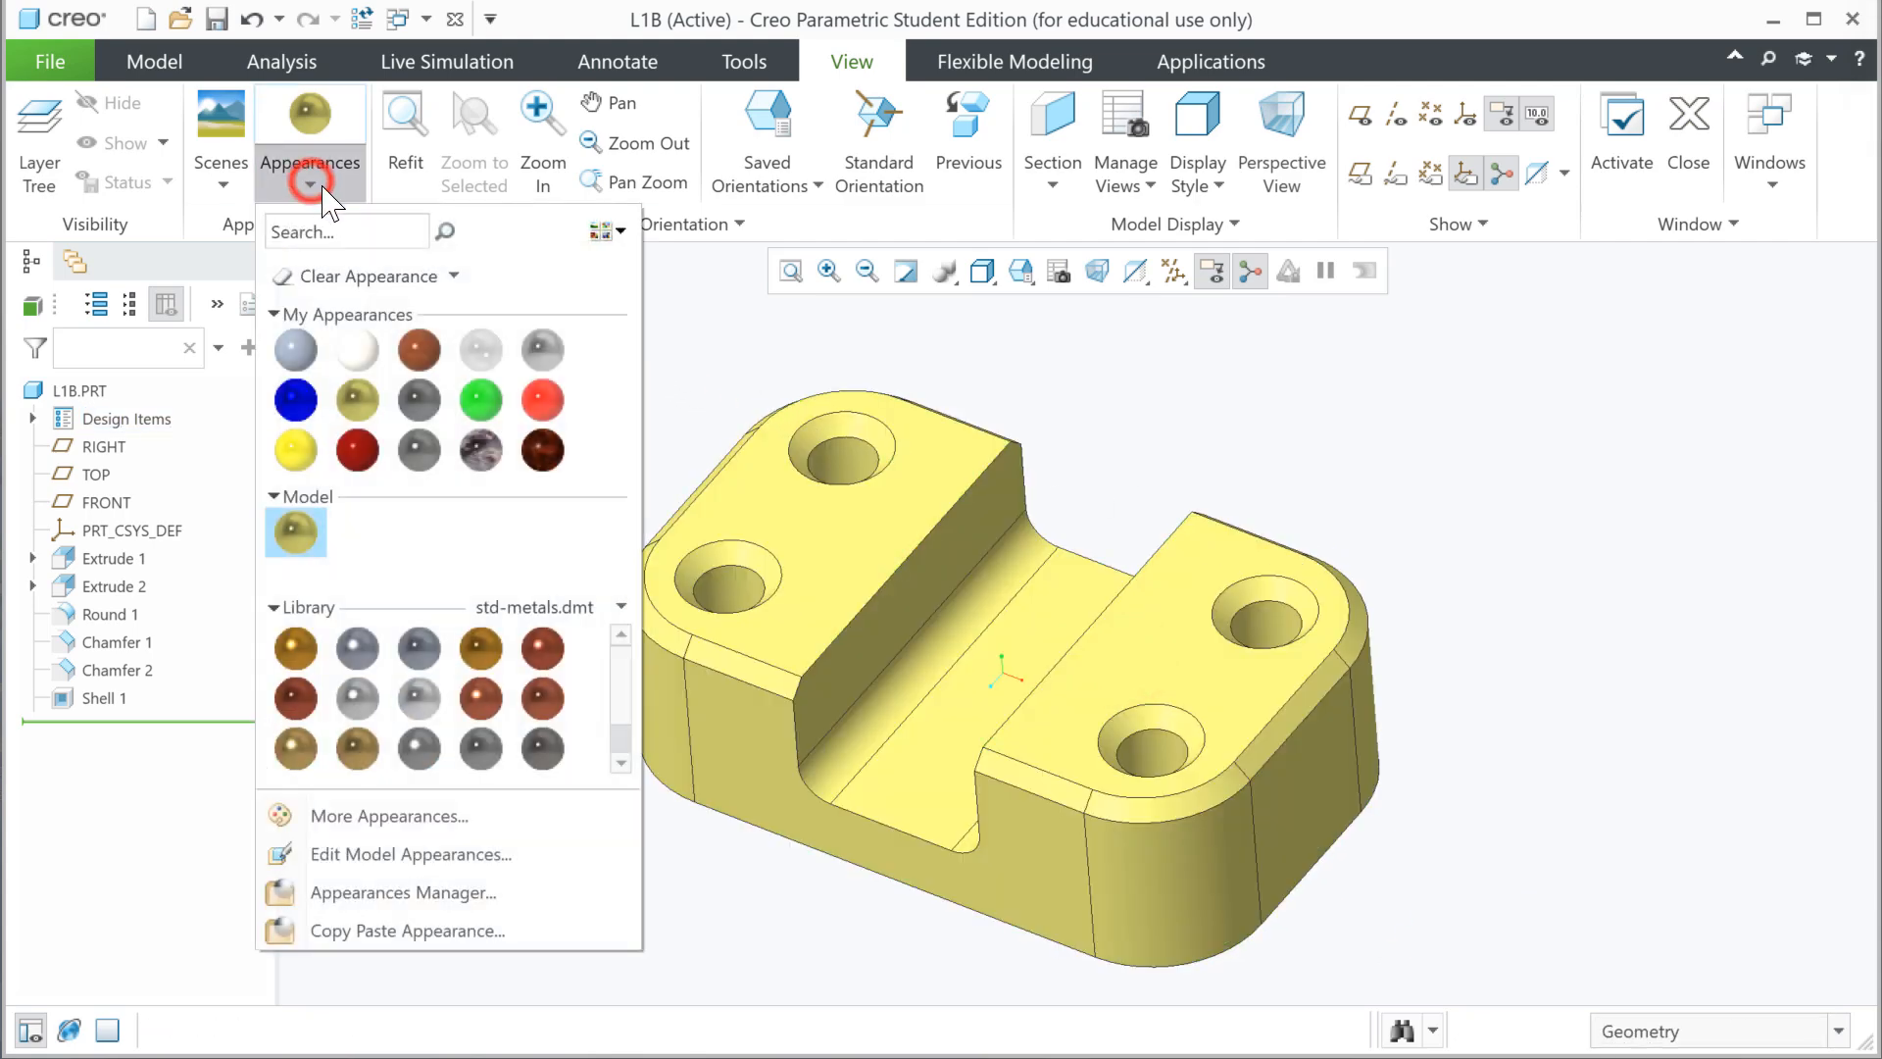
{"action": "left_click", "coordinate": [542, 399]}
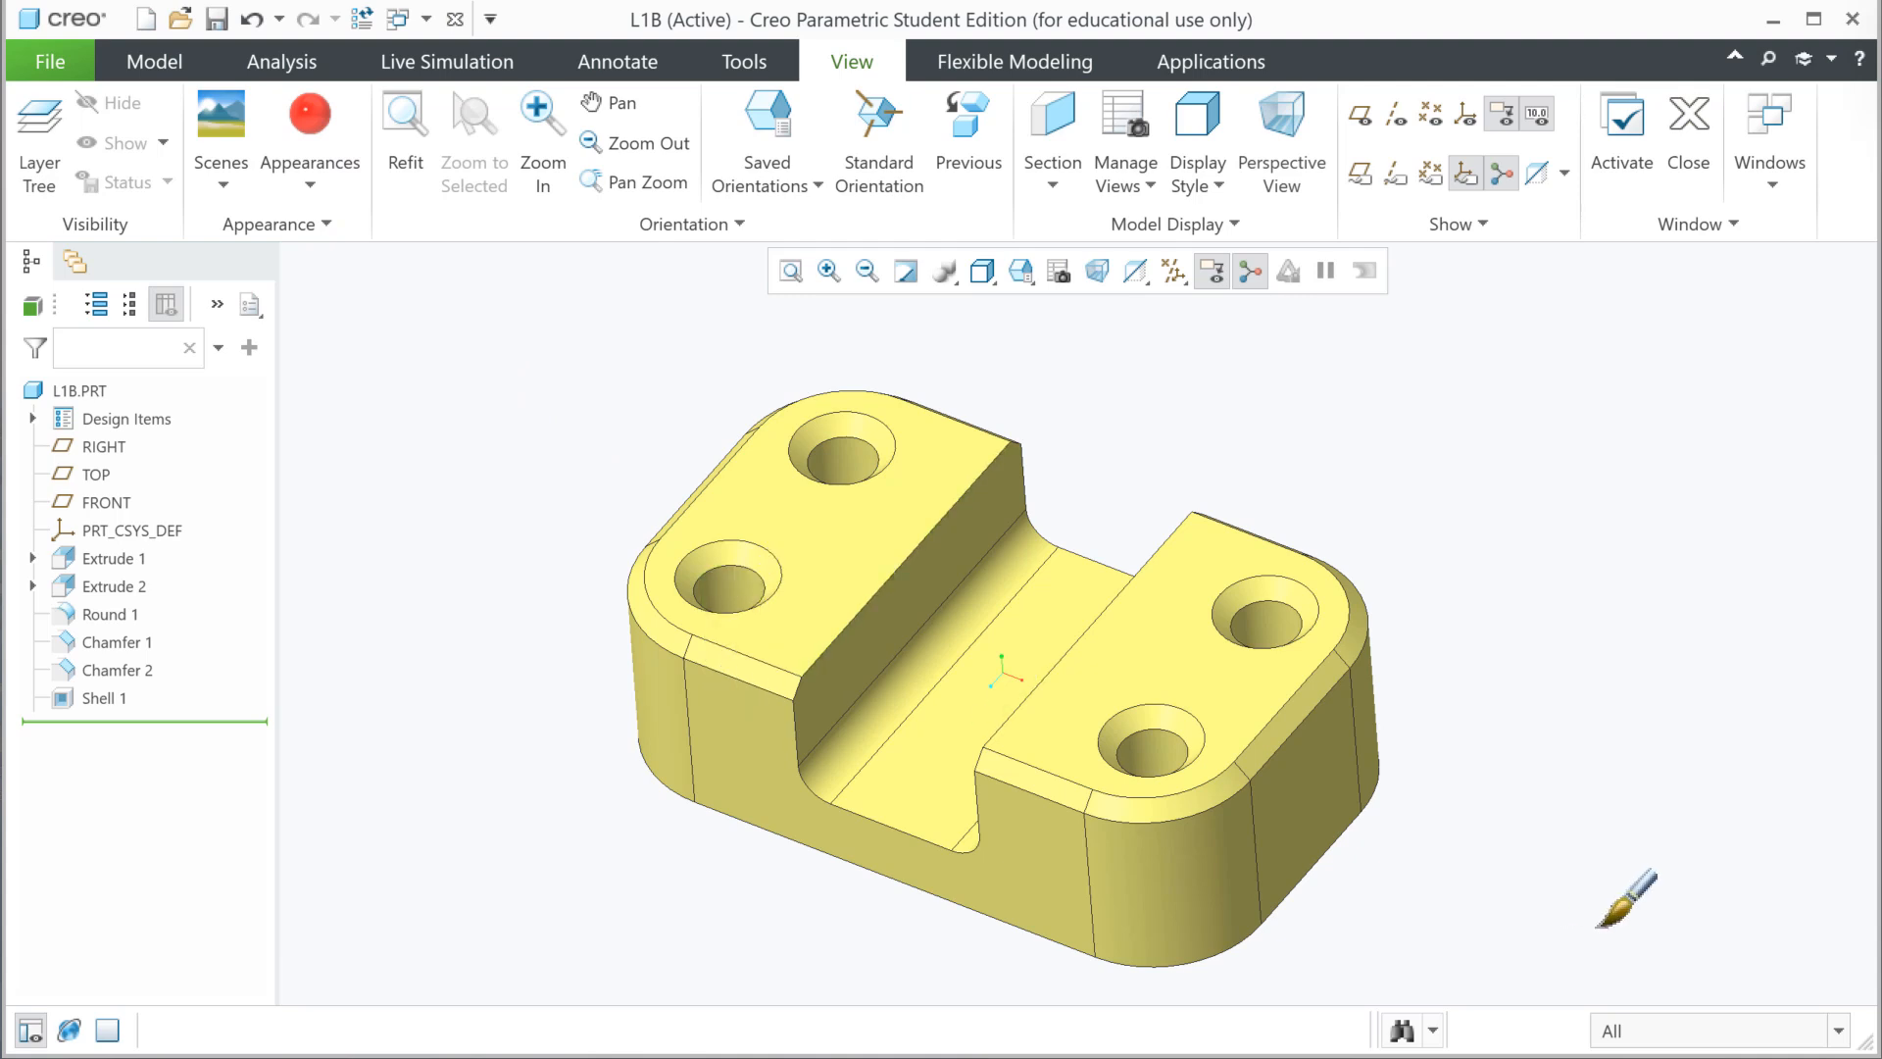
{"action": "left_click", "coordinate": [1650, 1032]}
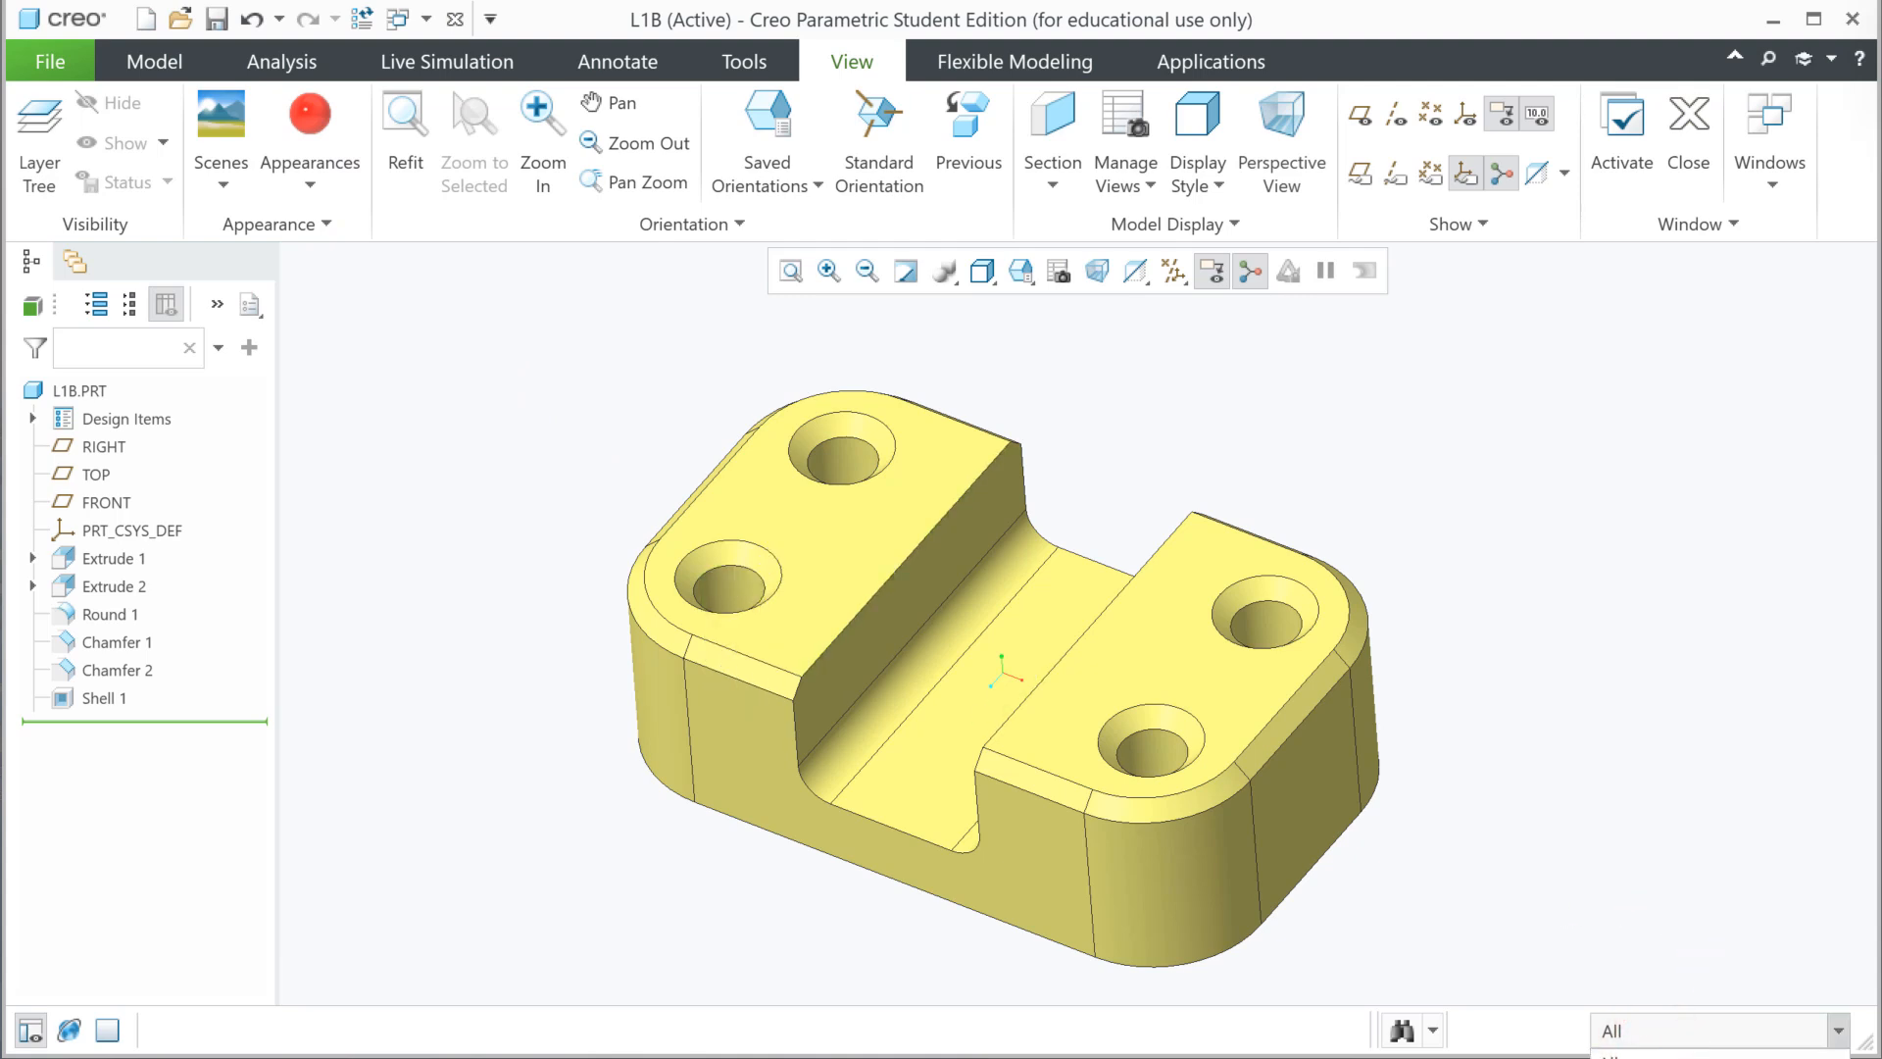
{"action": "left_click", "coordinate": [1630, 1058]}
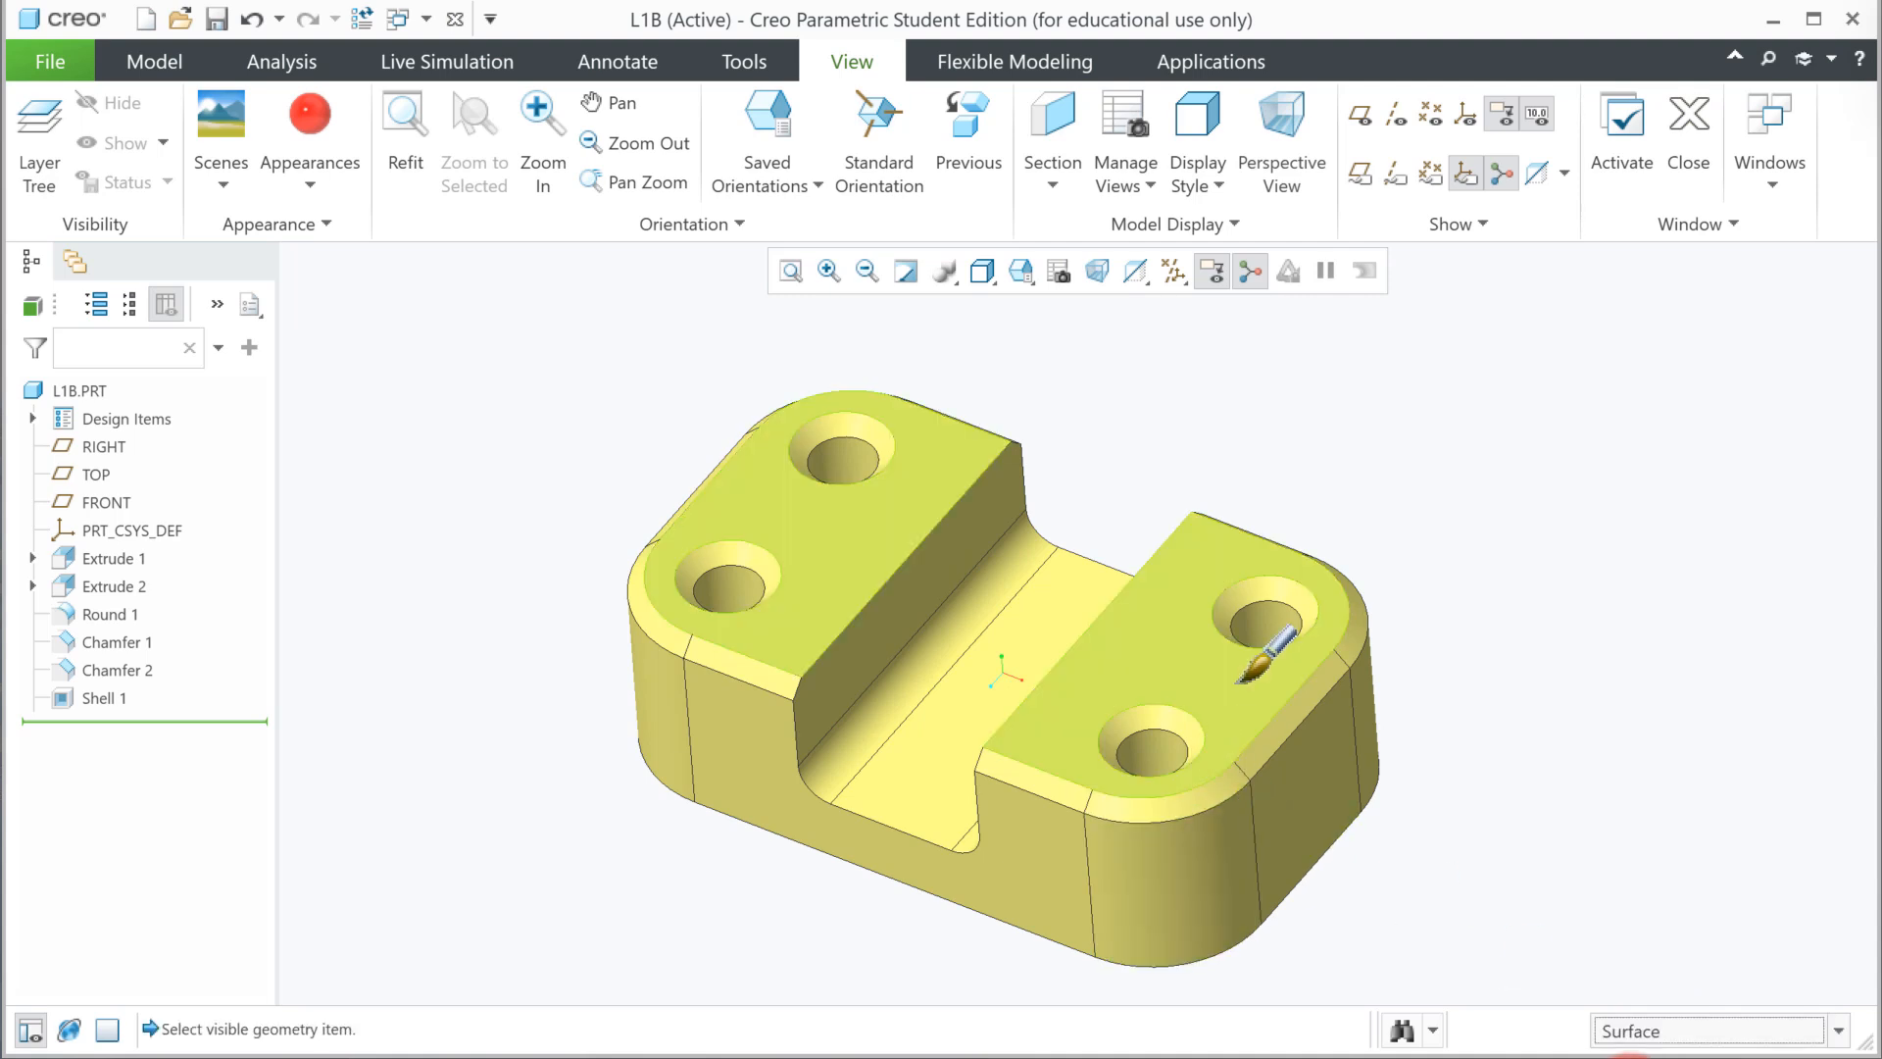
{"action": "left_click", "coordinate": [1253, 637]}
{"action": "left_click", "coordinate": [1142, 752]}
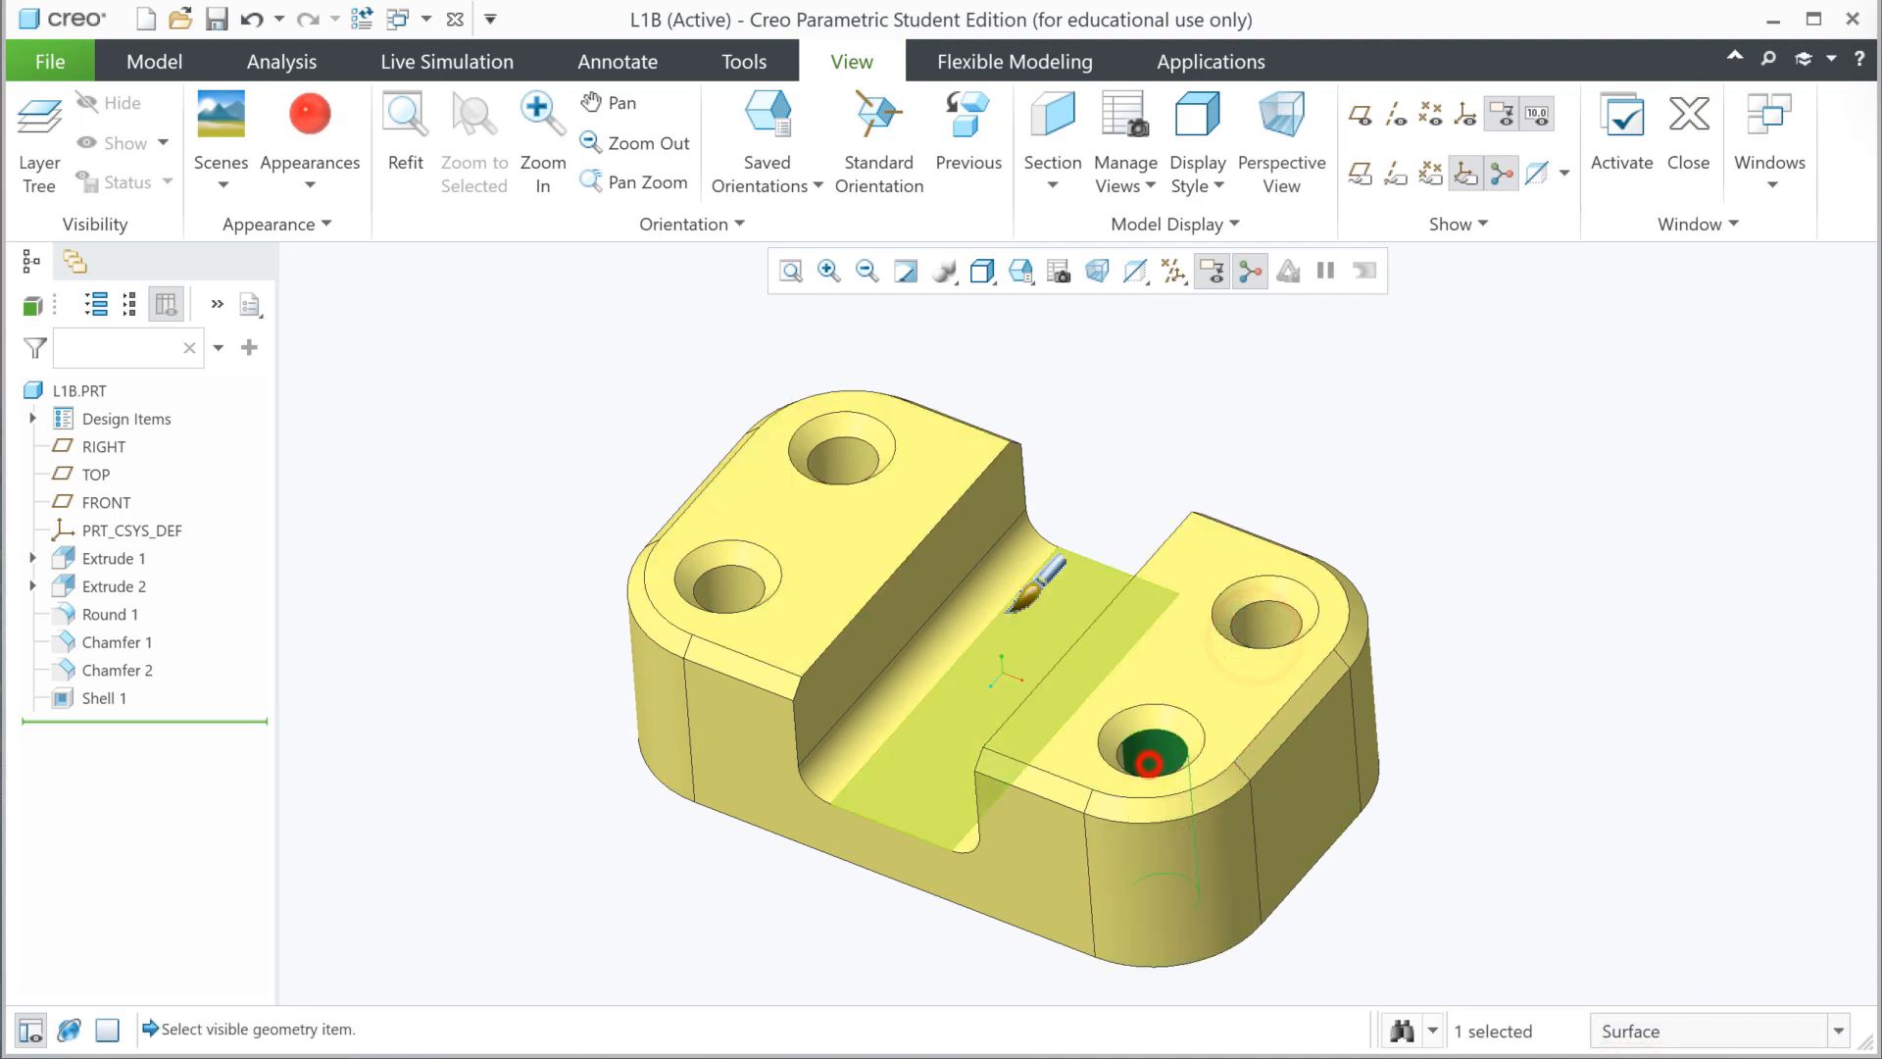
{"action": "left_click", "coordinate": [845, 462]}
{"action": "left_click", "coordinate": [730, 588]}
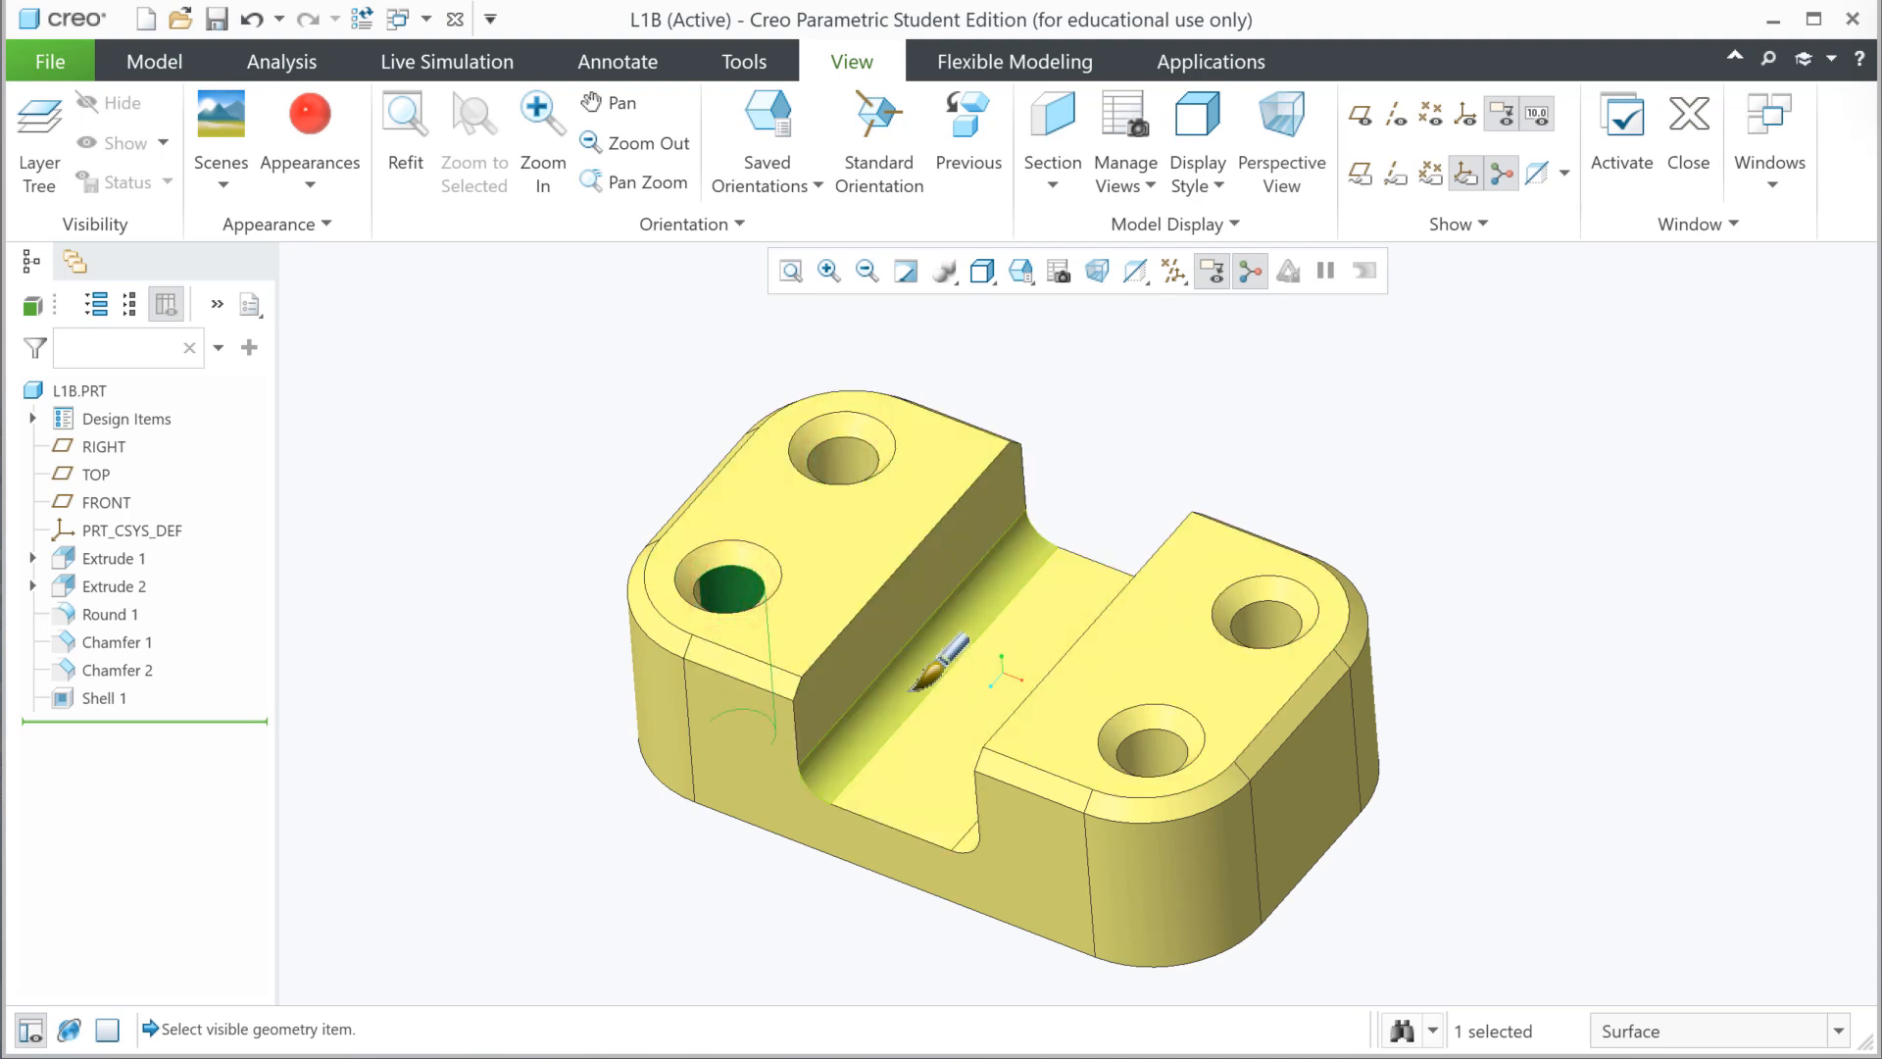
{"action": "left_click", "coordinate": [845, 463]}
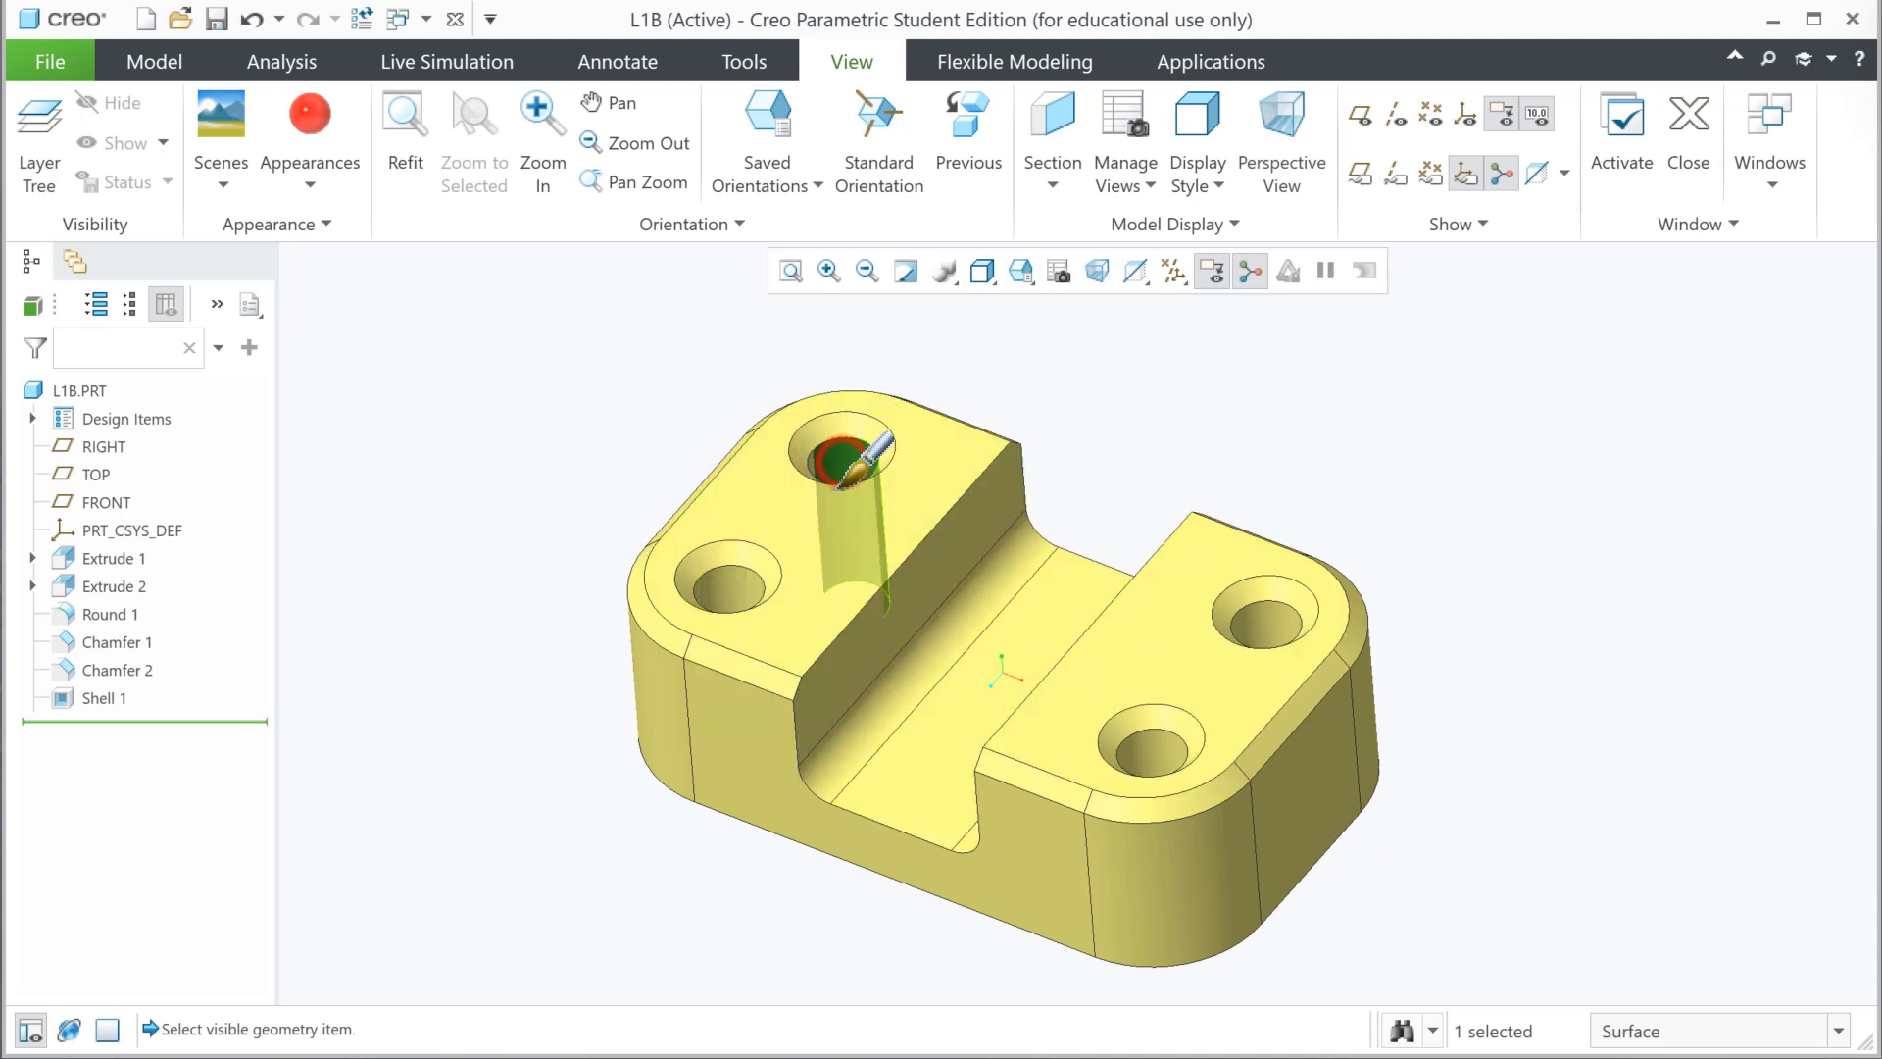
{"action": "left_click", "coordinate": [733, 588], "text": "ctrl"}
{"action": "left_click", "coordinate": [1255, 623], "text": "ctrl"}
{"action": "left_click", "coordinate": [1156, 755], "text": "ctrl"}
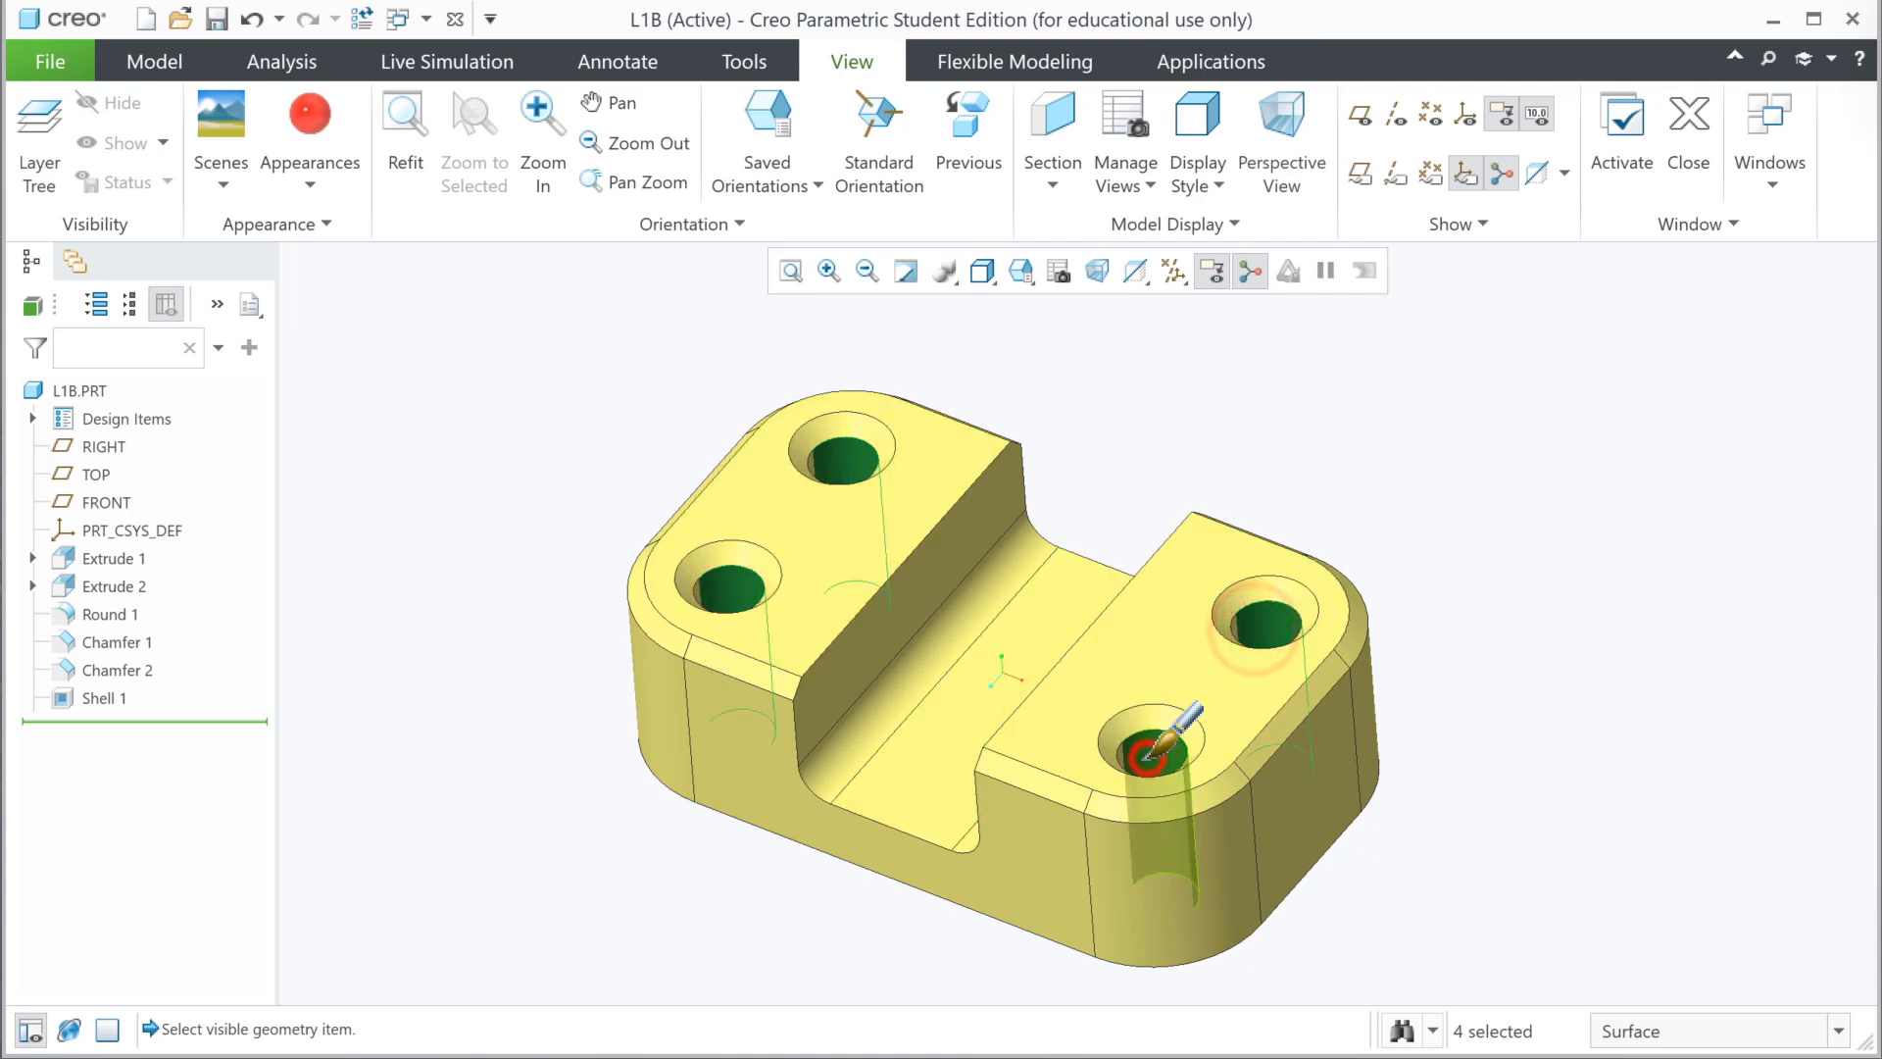
{"action": "middle_click", "coordinate": [1163, 473]}
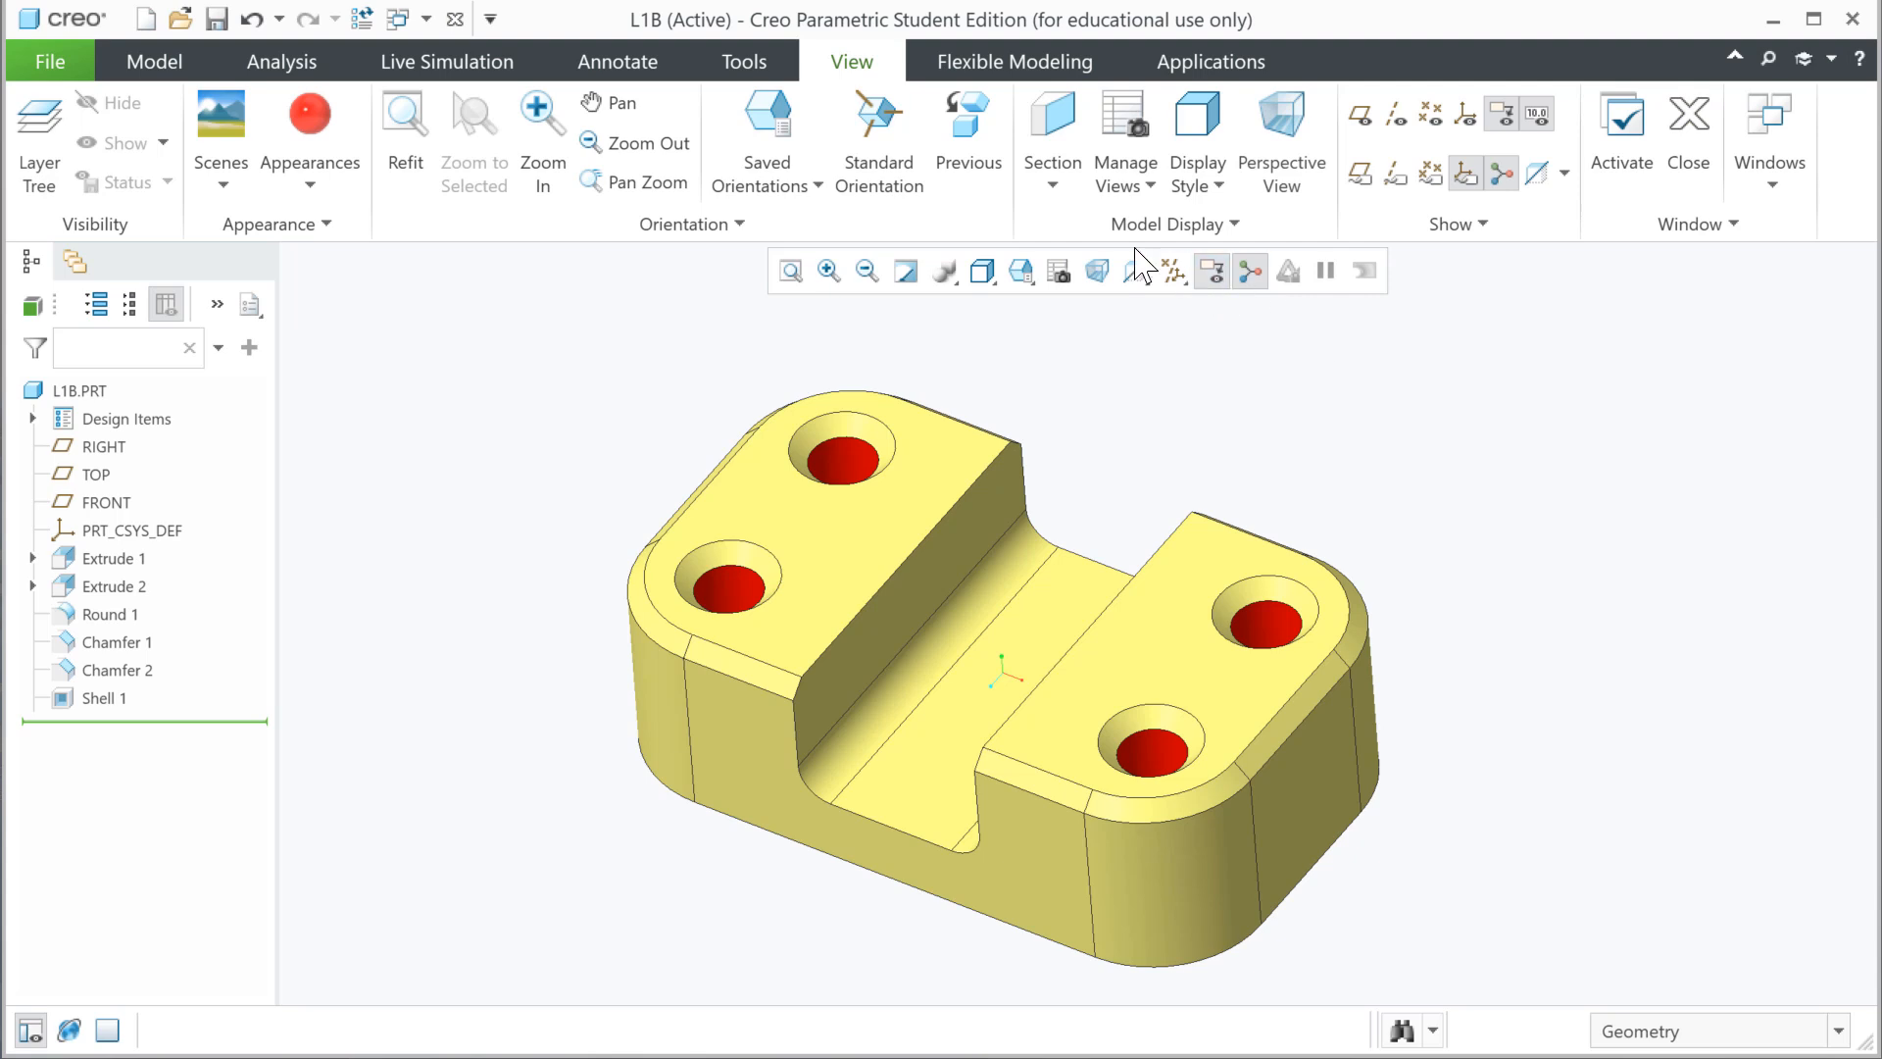
- Set the model's display style to Shading With Reflections
{"action": "left_click", "coordinate": [1225, 62]}
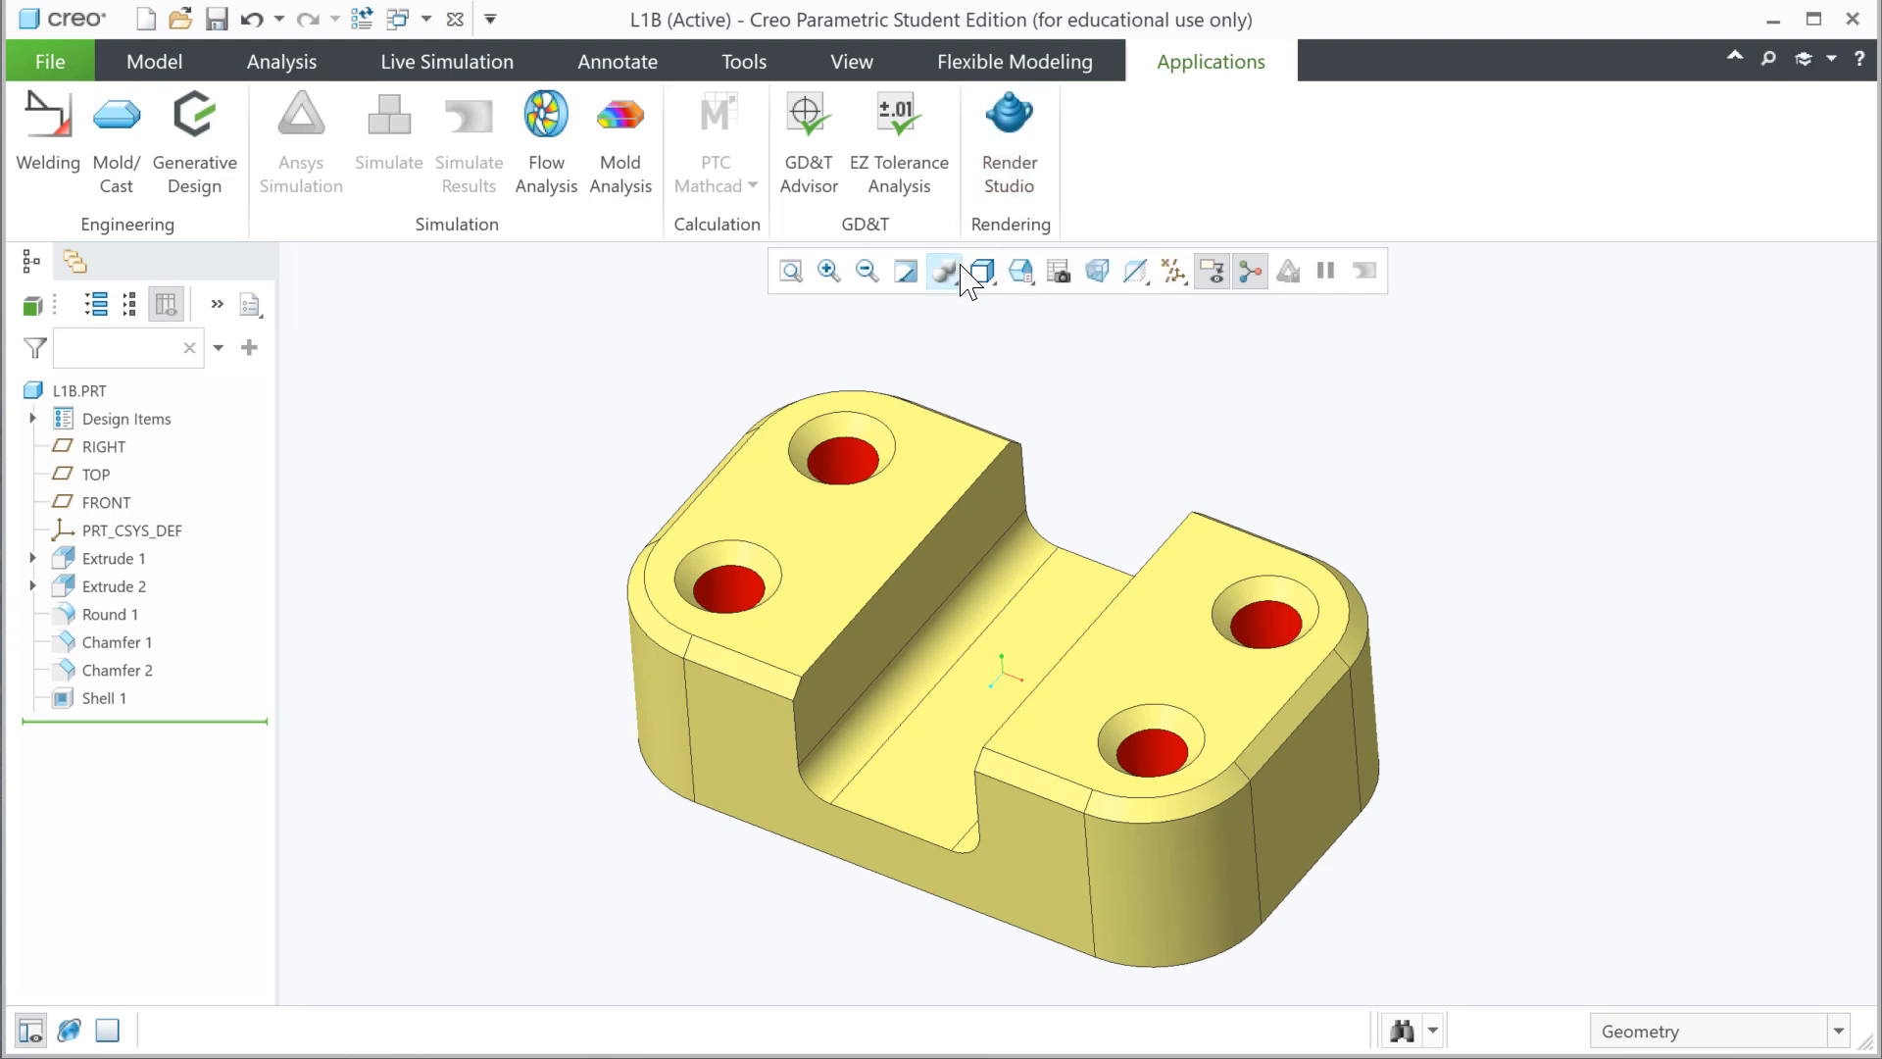
{"action": "left_click", "coordinate": [1020, 275]}
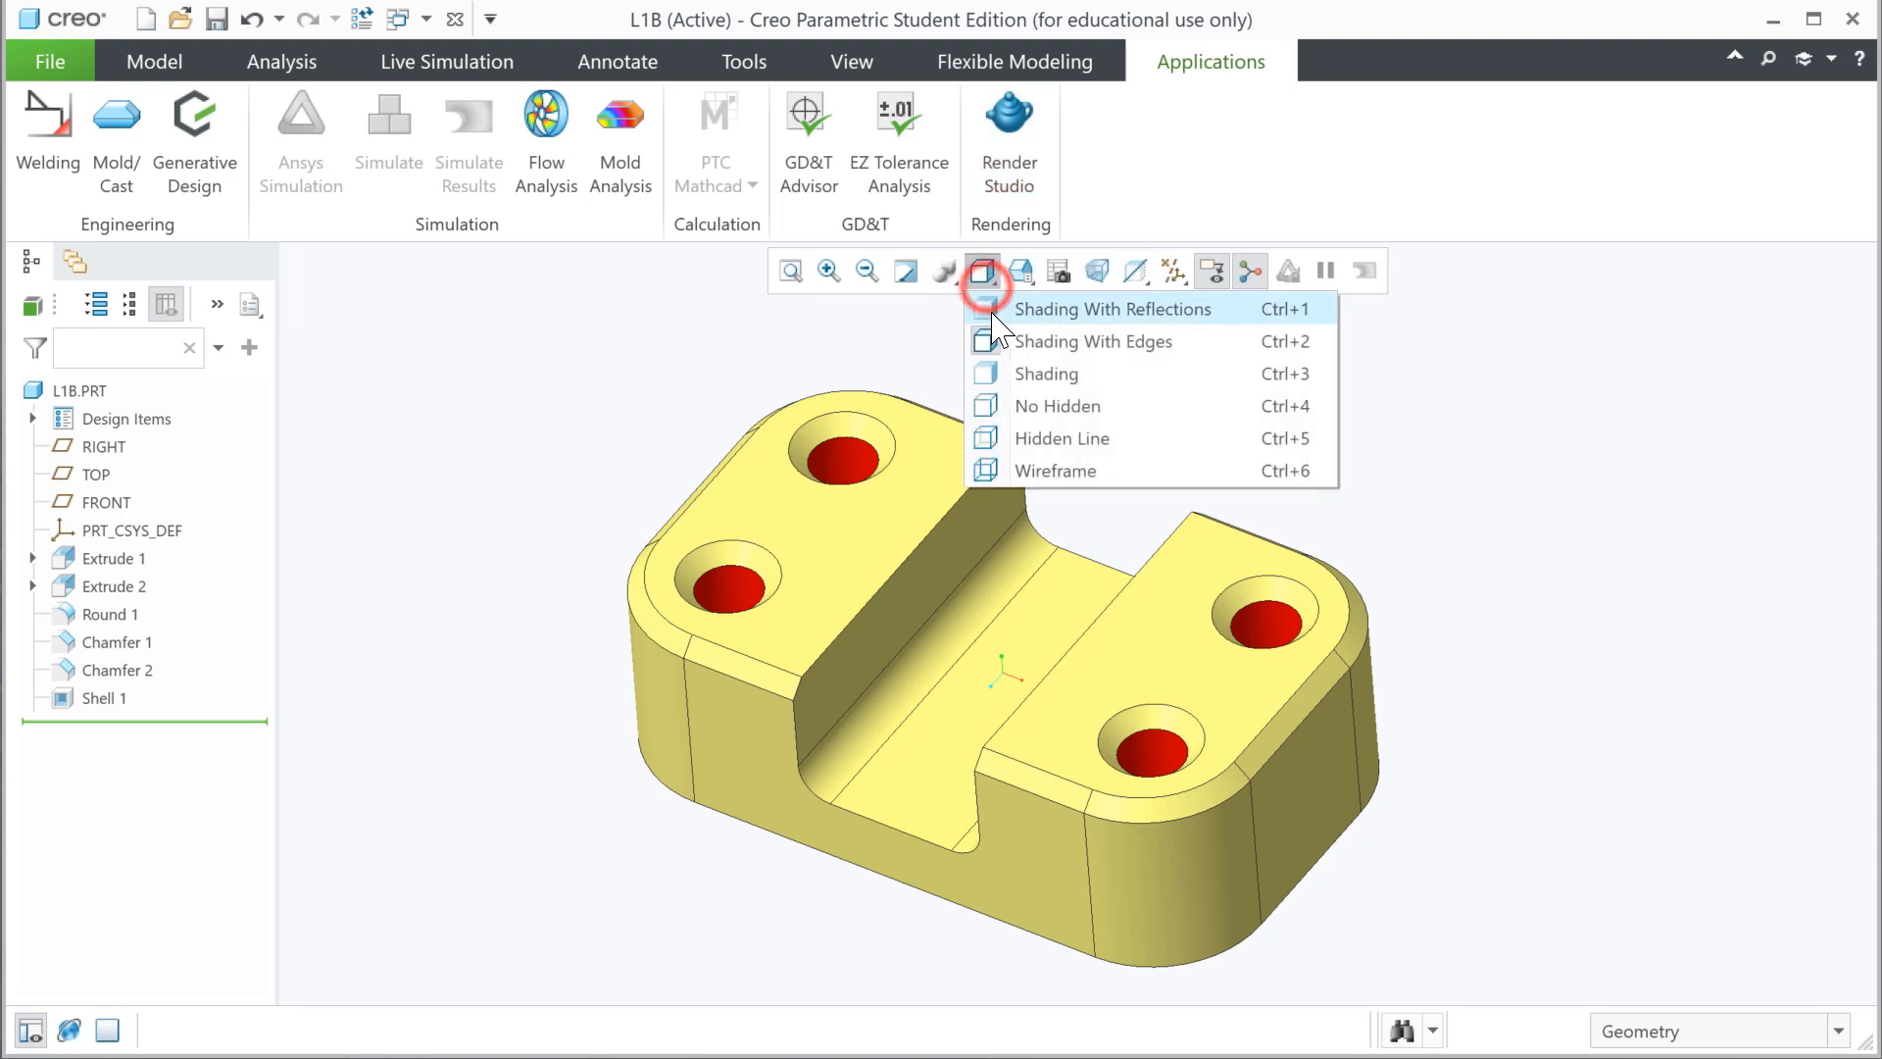
{"action": "left_click", "coordinate": [987, 309]}
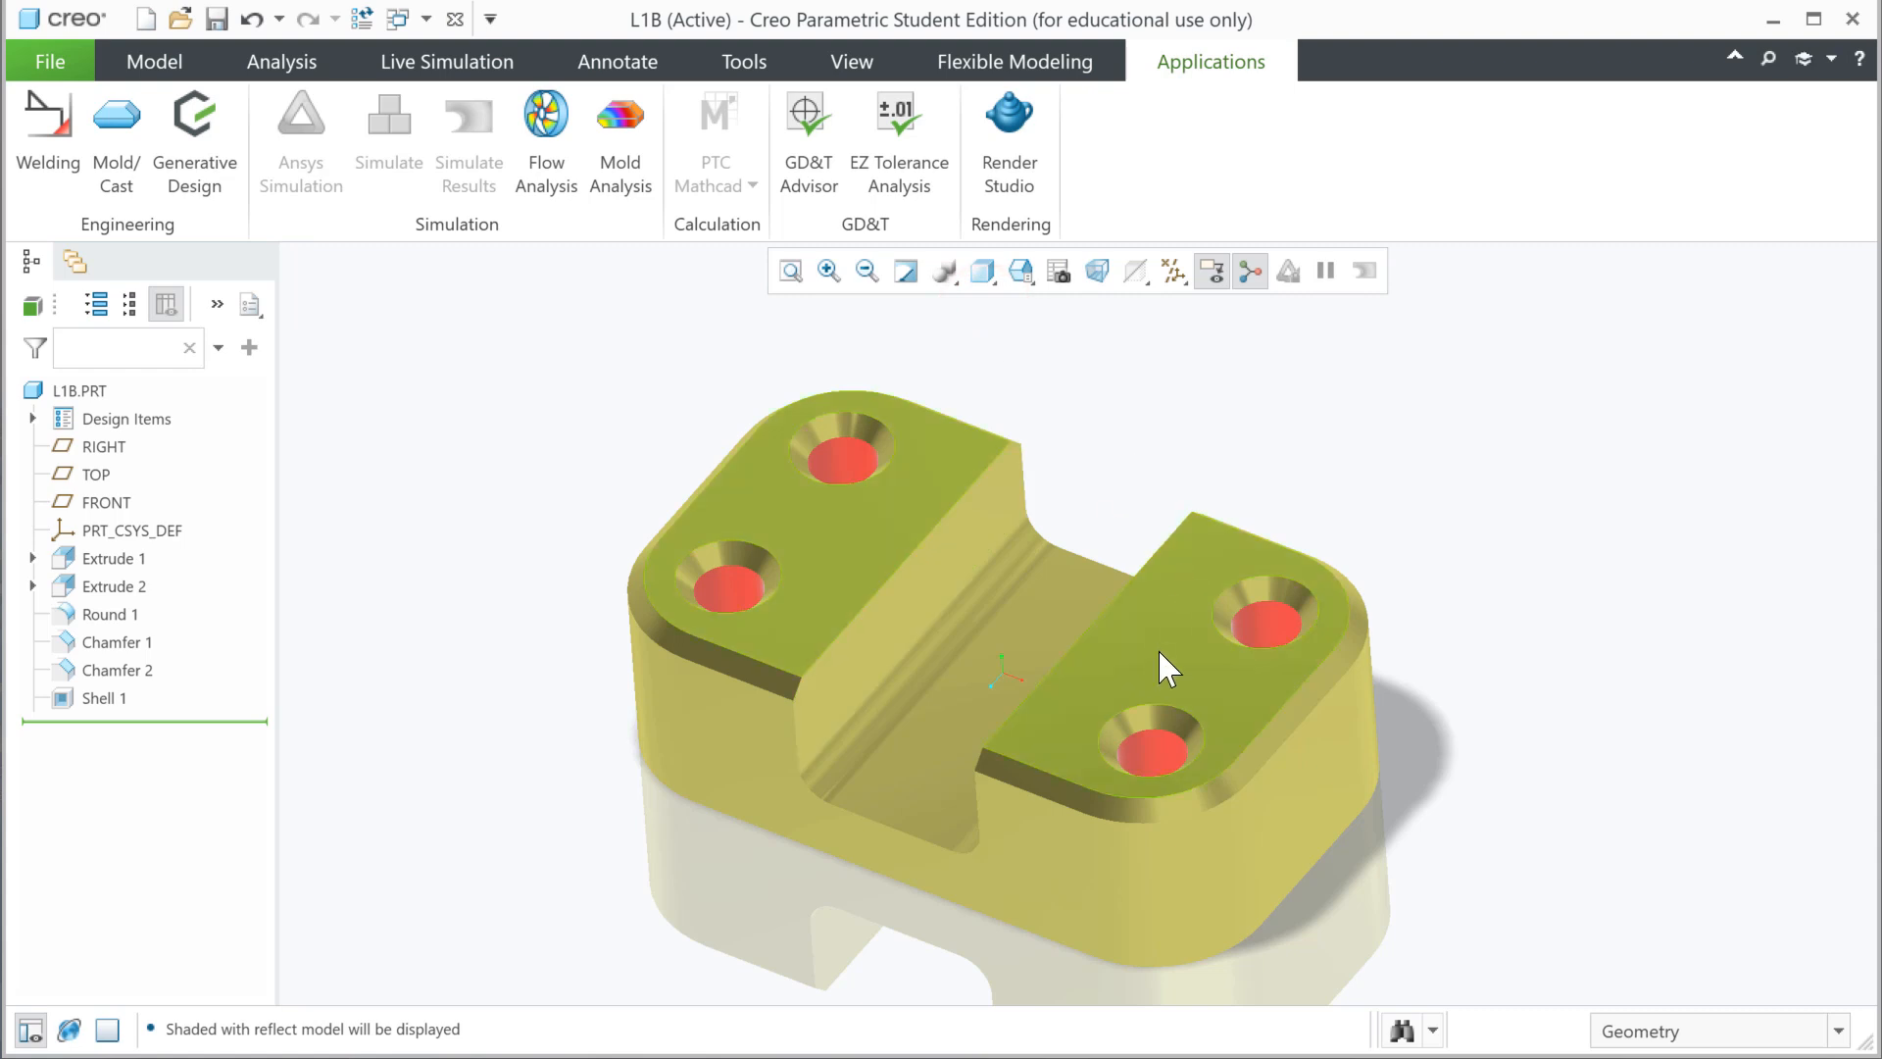
- Open Render Studio for the part and turn on the perspective view
{"action": "left_click", "coordinate": [1000, 142]}
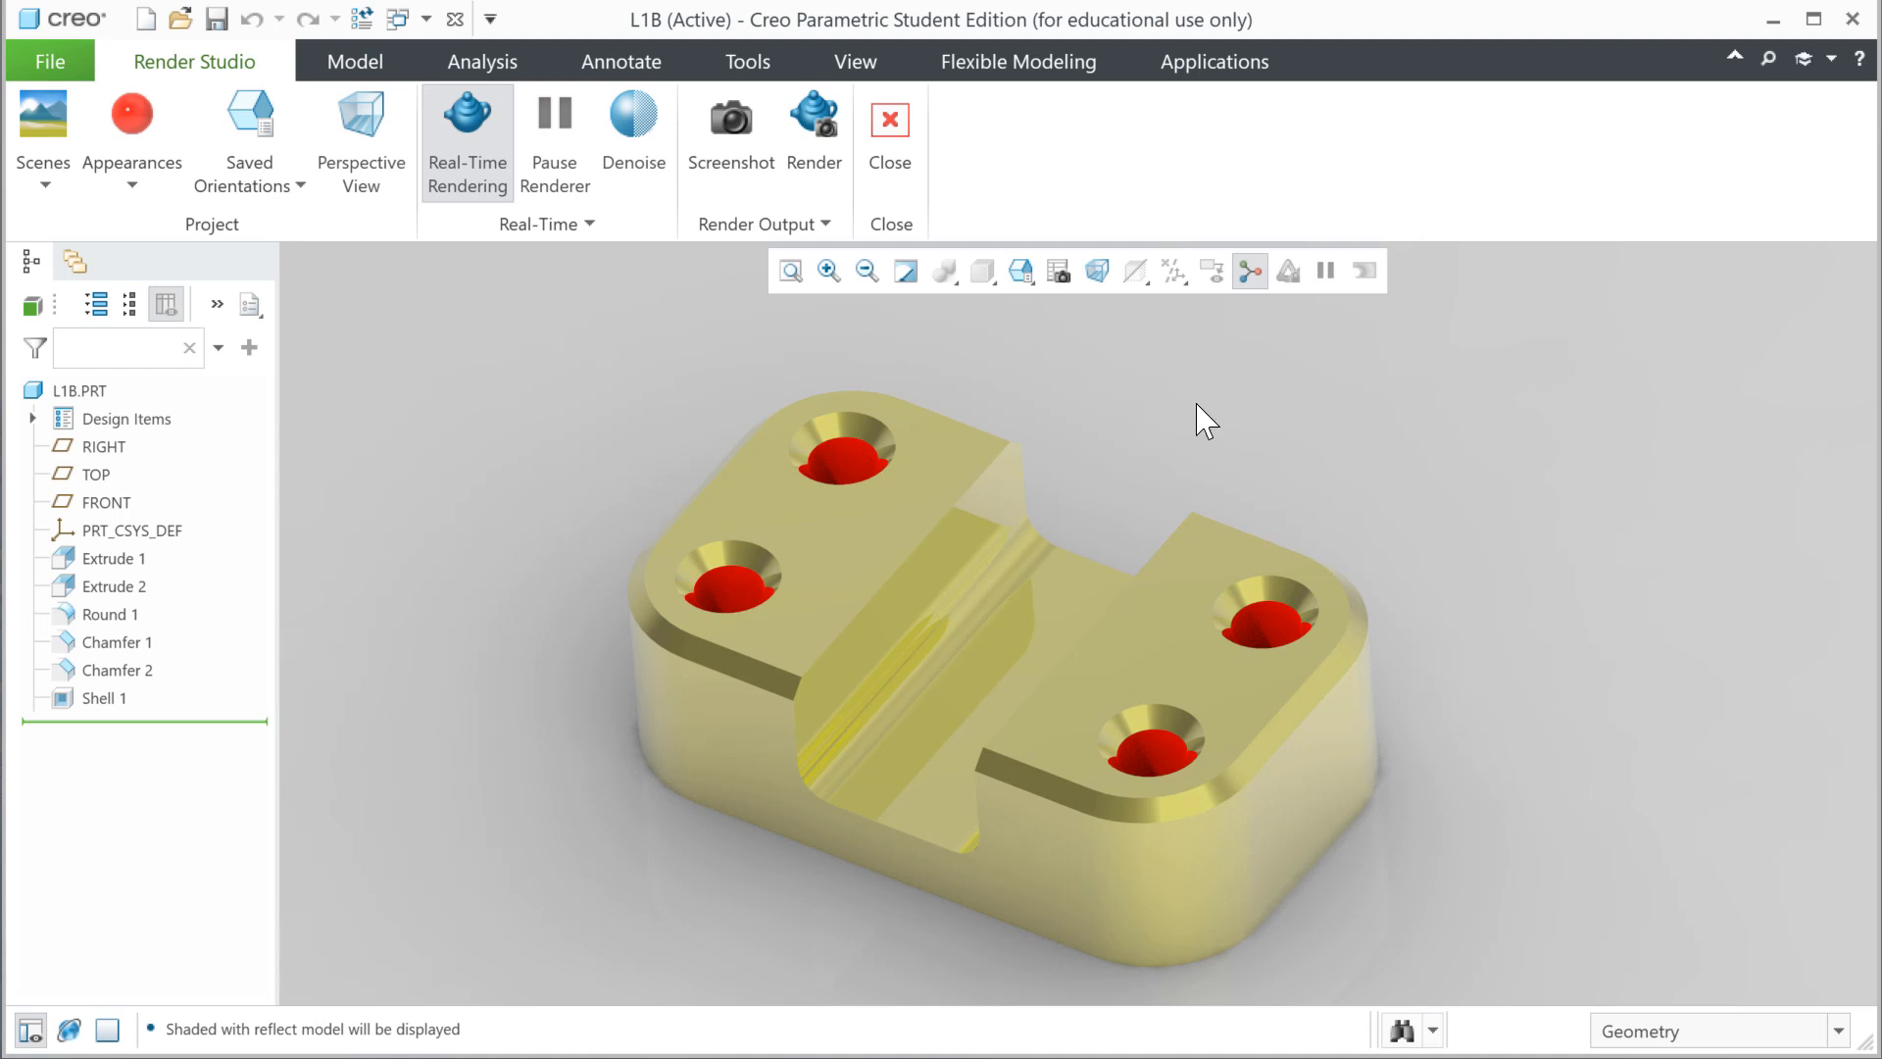
{"action": "right_click", "coordinate": [1127, 291]}
{"action": "left_click", "coordinate": [1108, 282]}
{"action": "left_click", "coordinate": [1096, 274]}
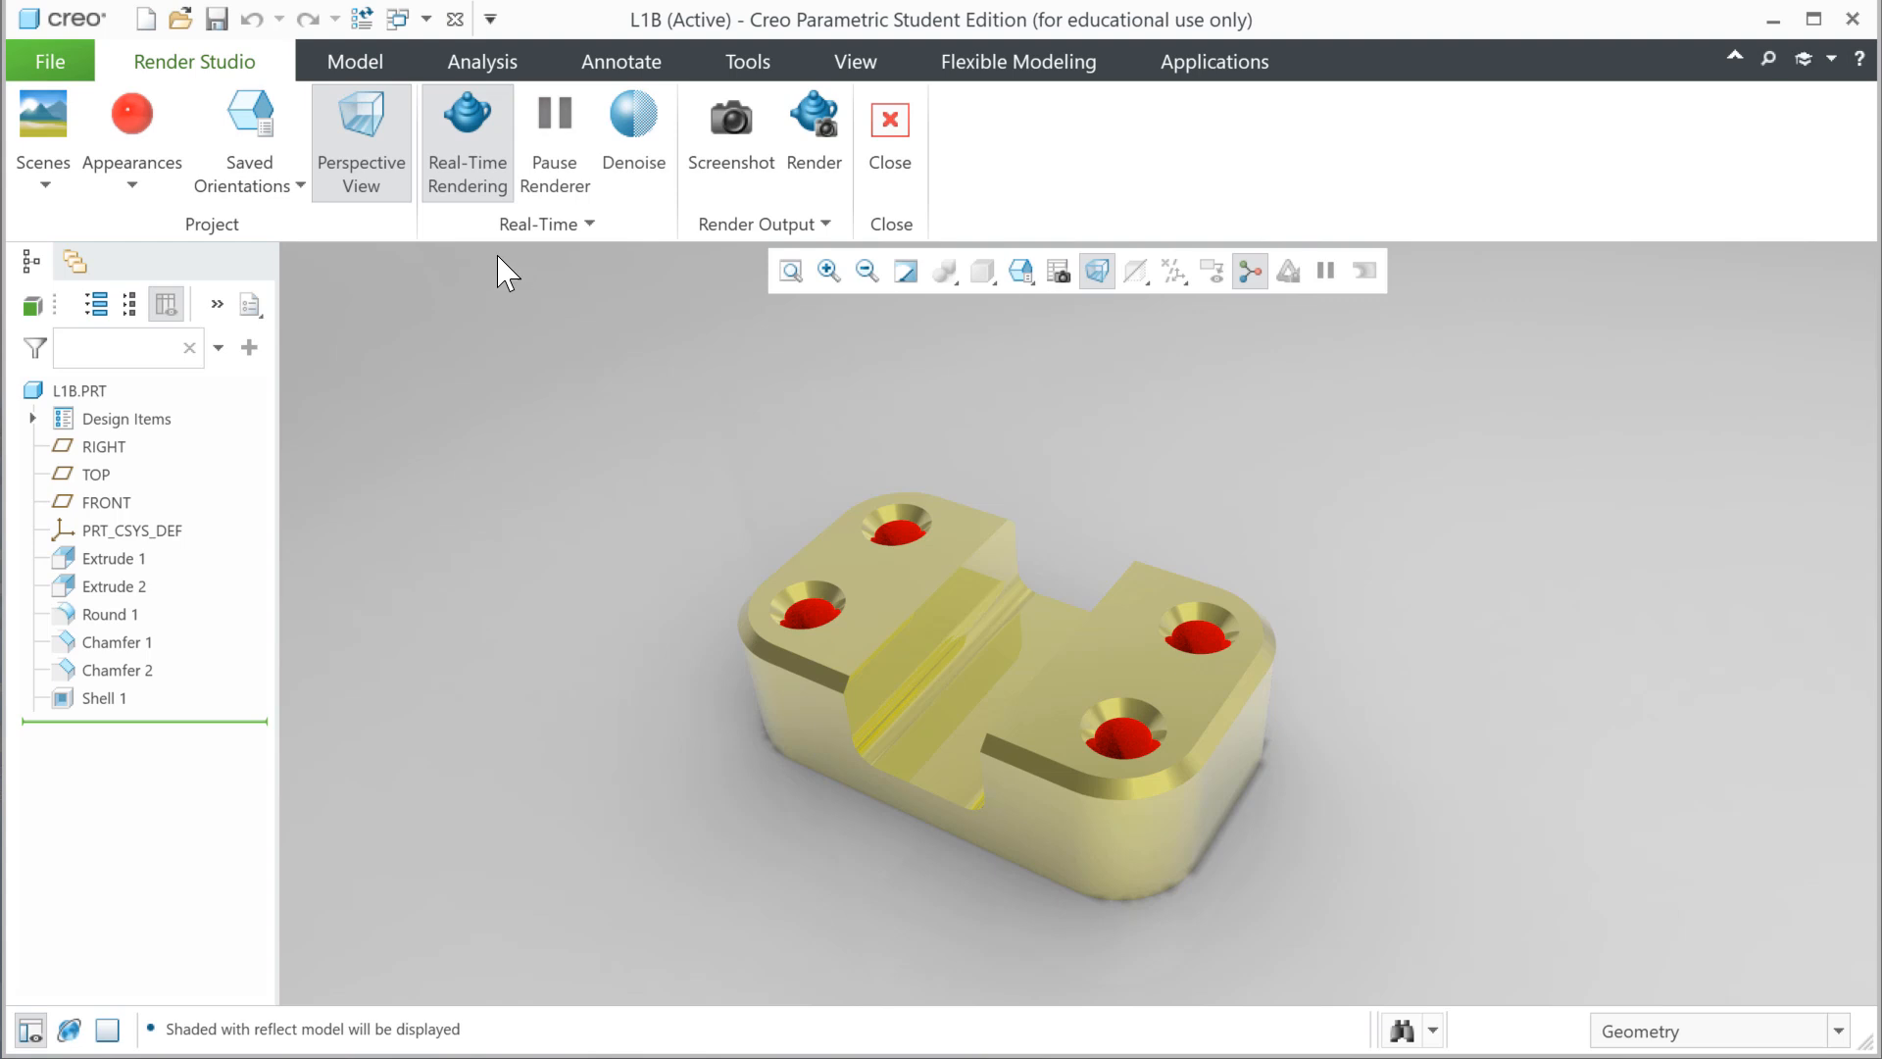
- Try the outdoor road scene as the rendering environment and view the block at a lower angle
{"action": "left_click", "coordinate": [46, 184]}
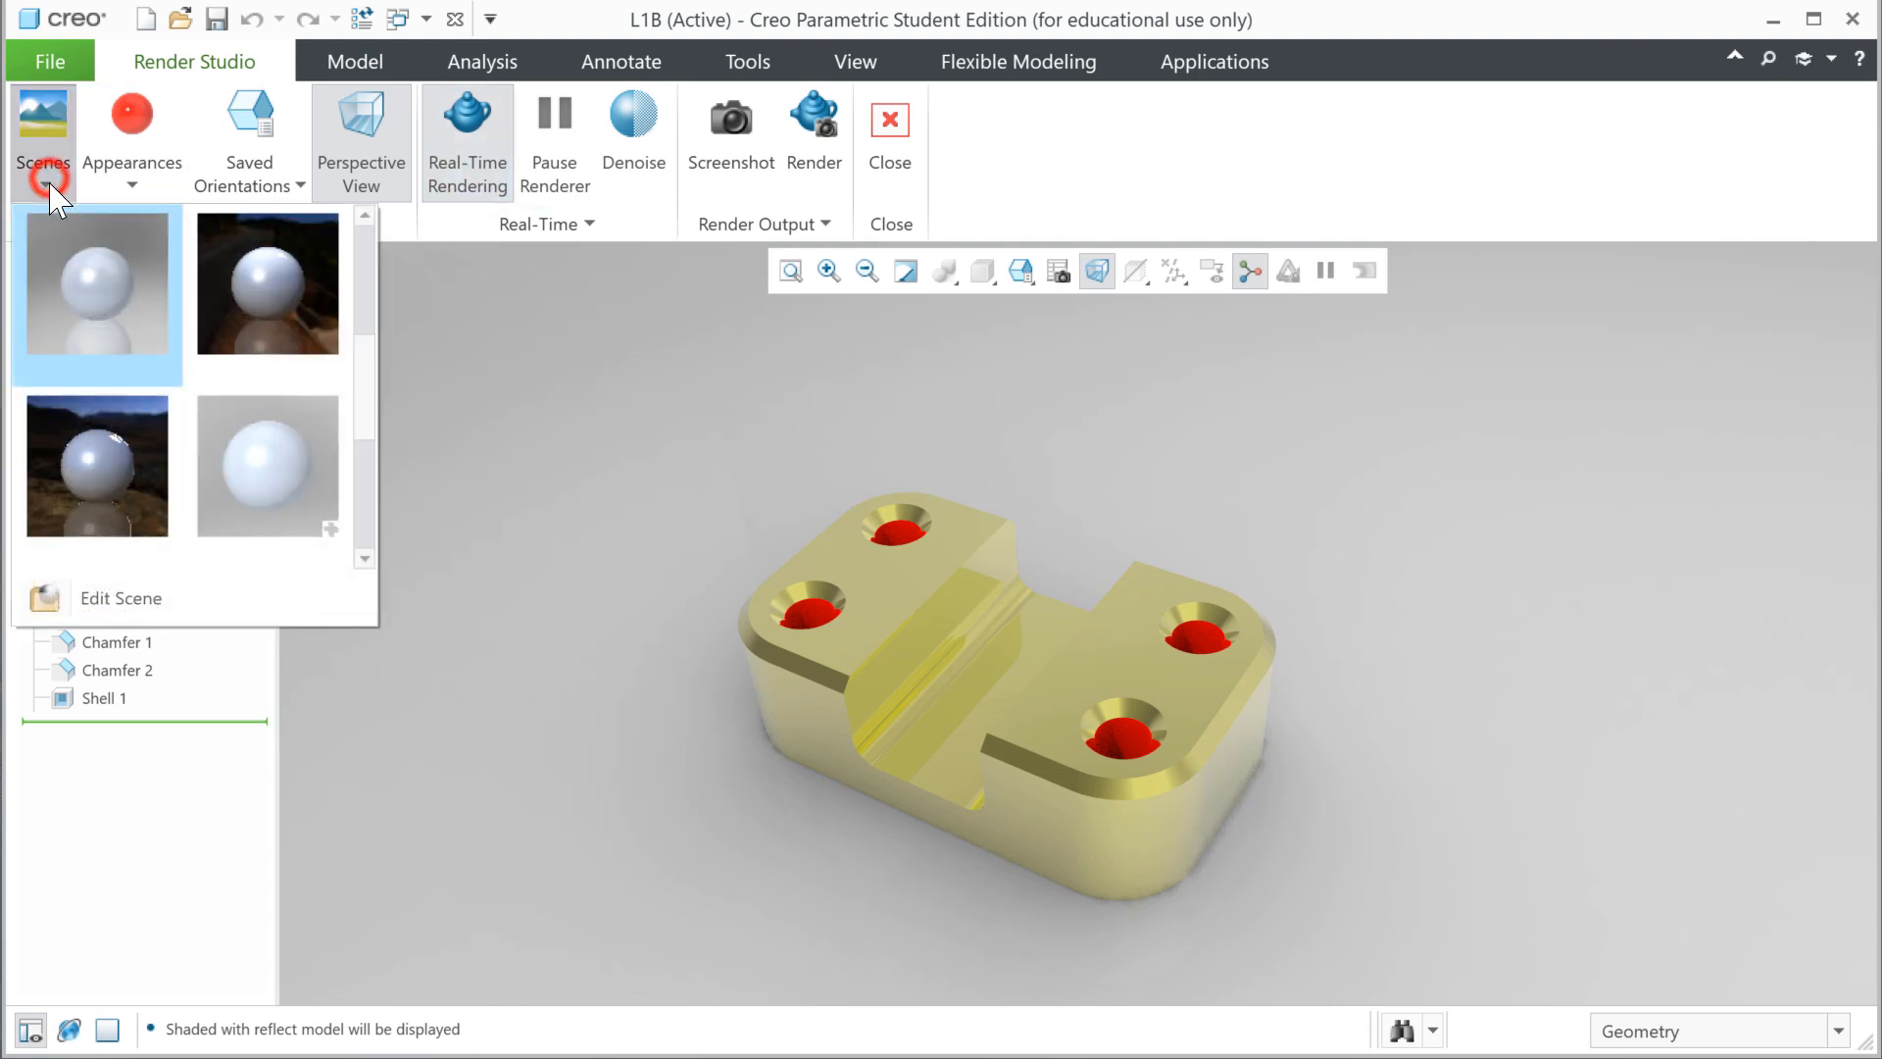
{"action": "left_click", "coordinate": [255, 312]}
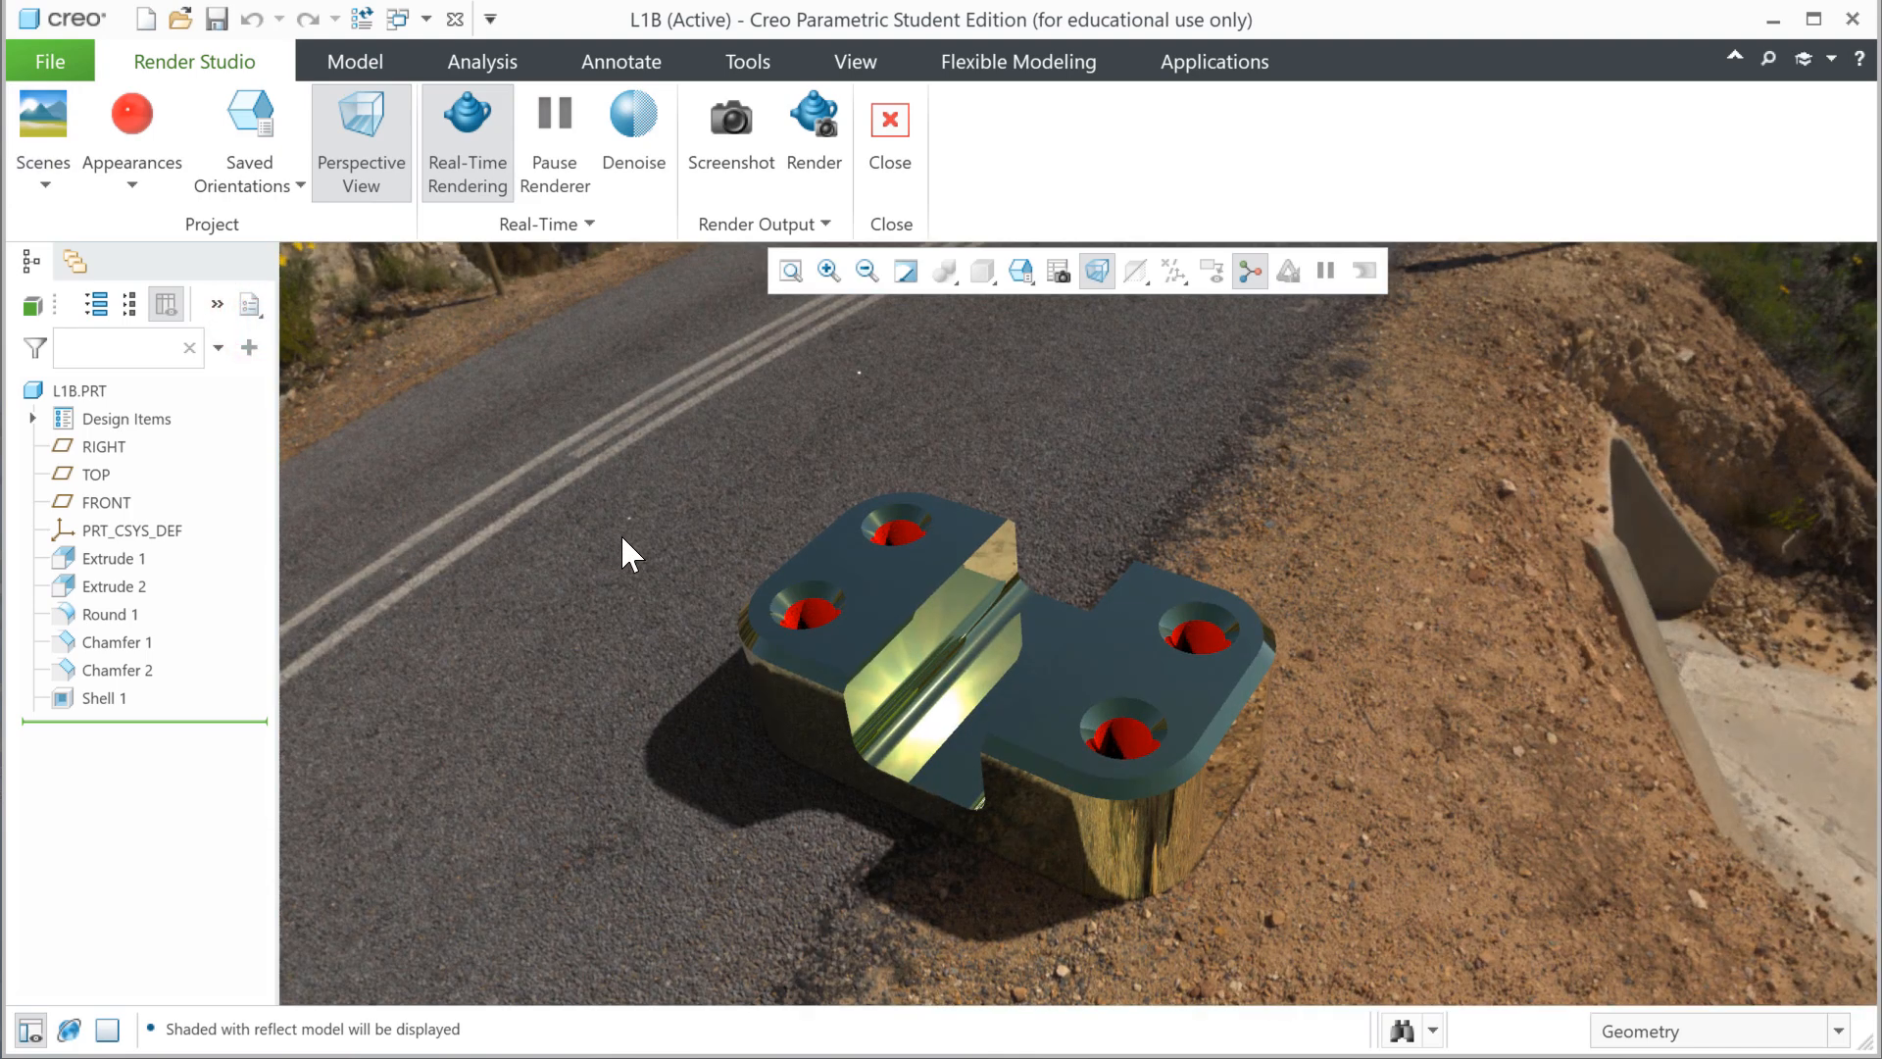
{"action": "mouse_move", "coordinate": [623, 538]}
{"action": "middle_mouse_down"}
{"action": "mouse_move", "coordinate": [638, 546]}
{"action": "mouse_move", "coordinate": [620, 514]}
{"action": "middle_mouse_up"}
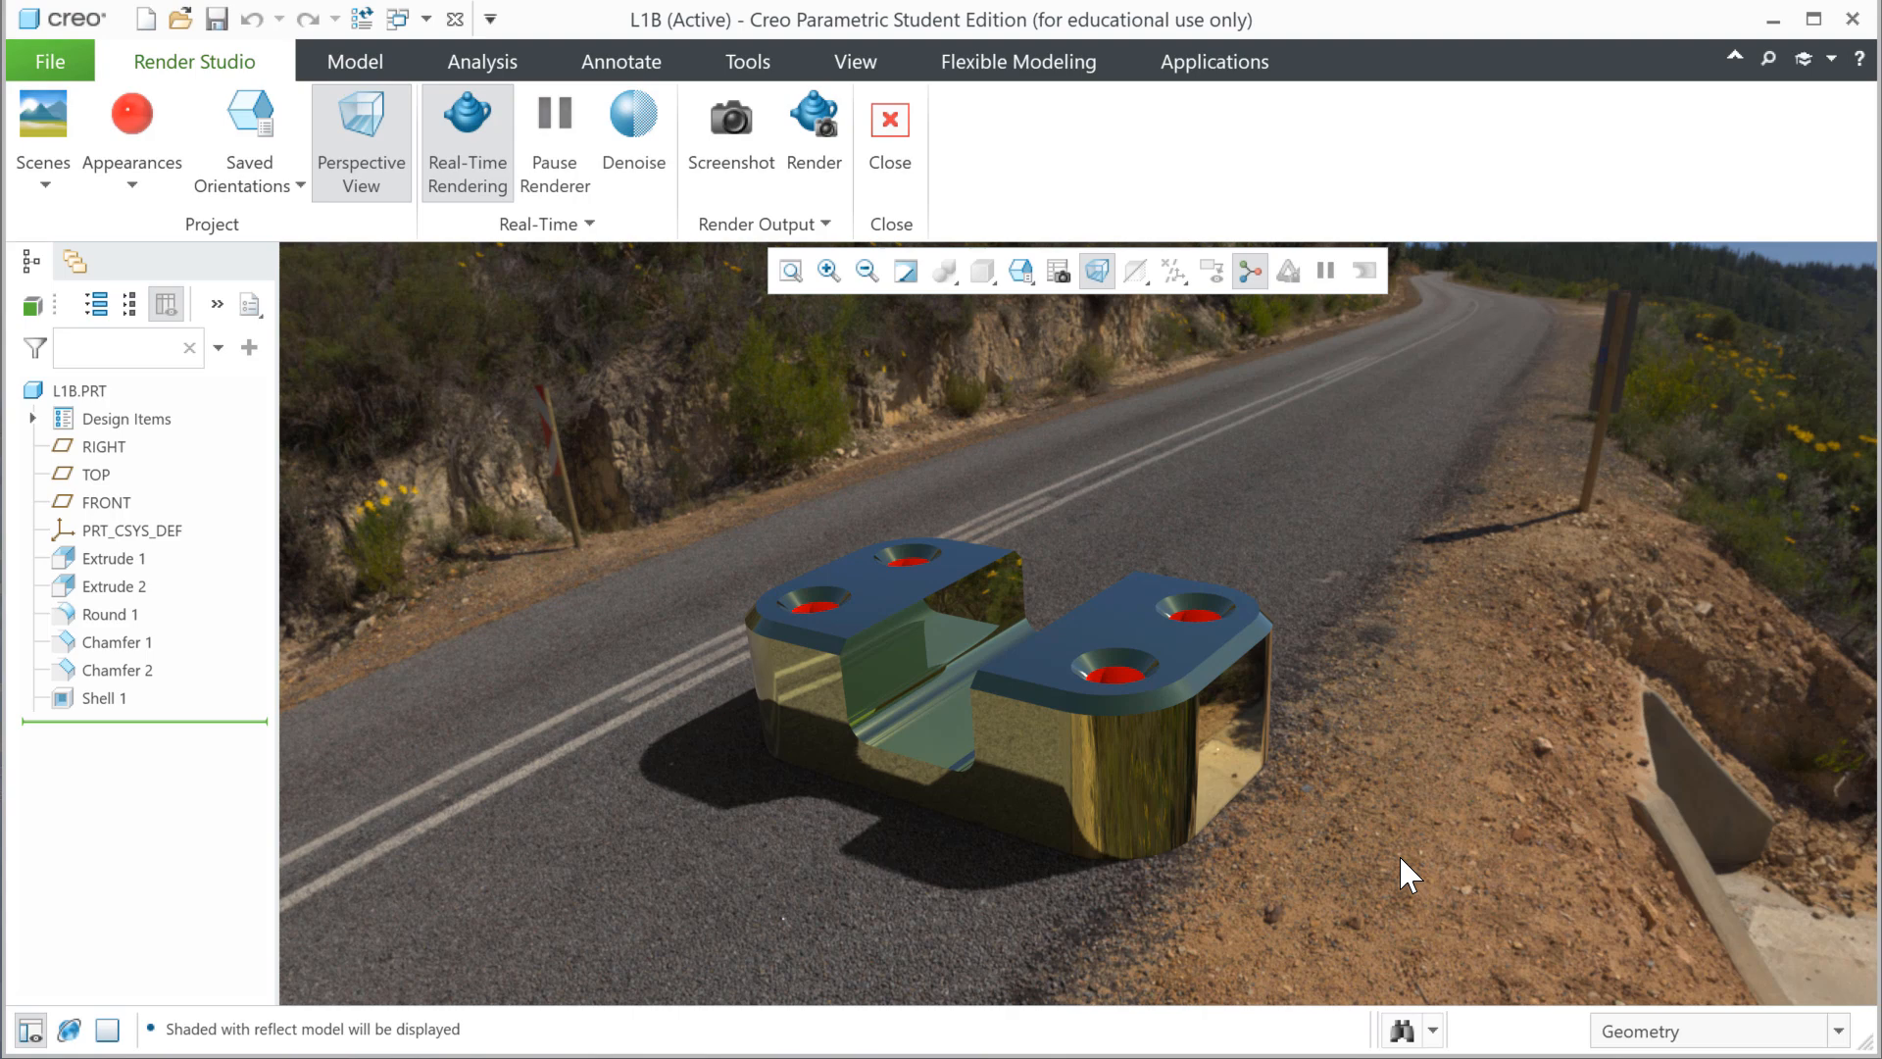
- Apply the sunlit stone-paved alley scene to the rendering and view the block from higher above
{"action": "left_click", "coordinate": [43, 177]}
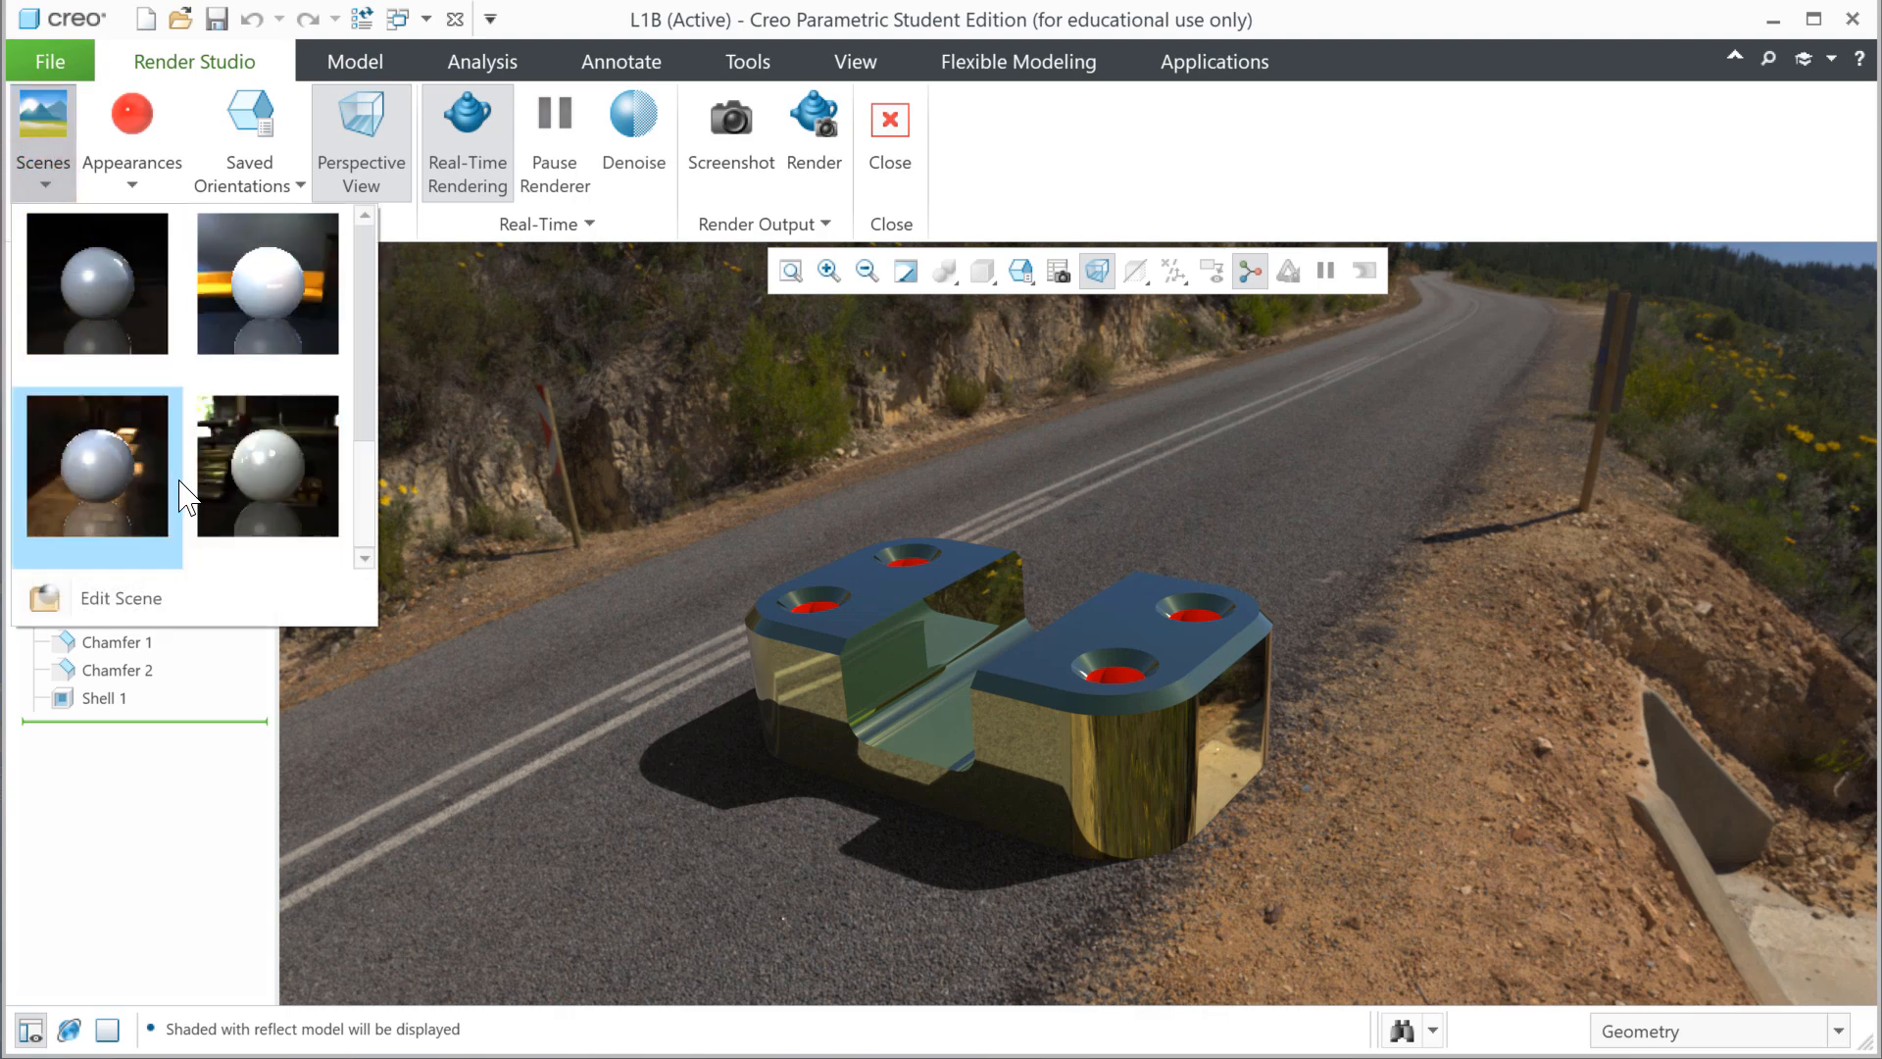
{"action": "left_click", "coordinate": [116, 481]}
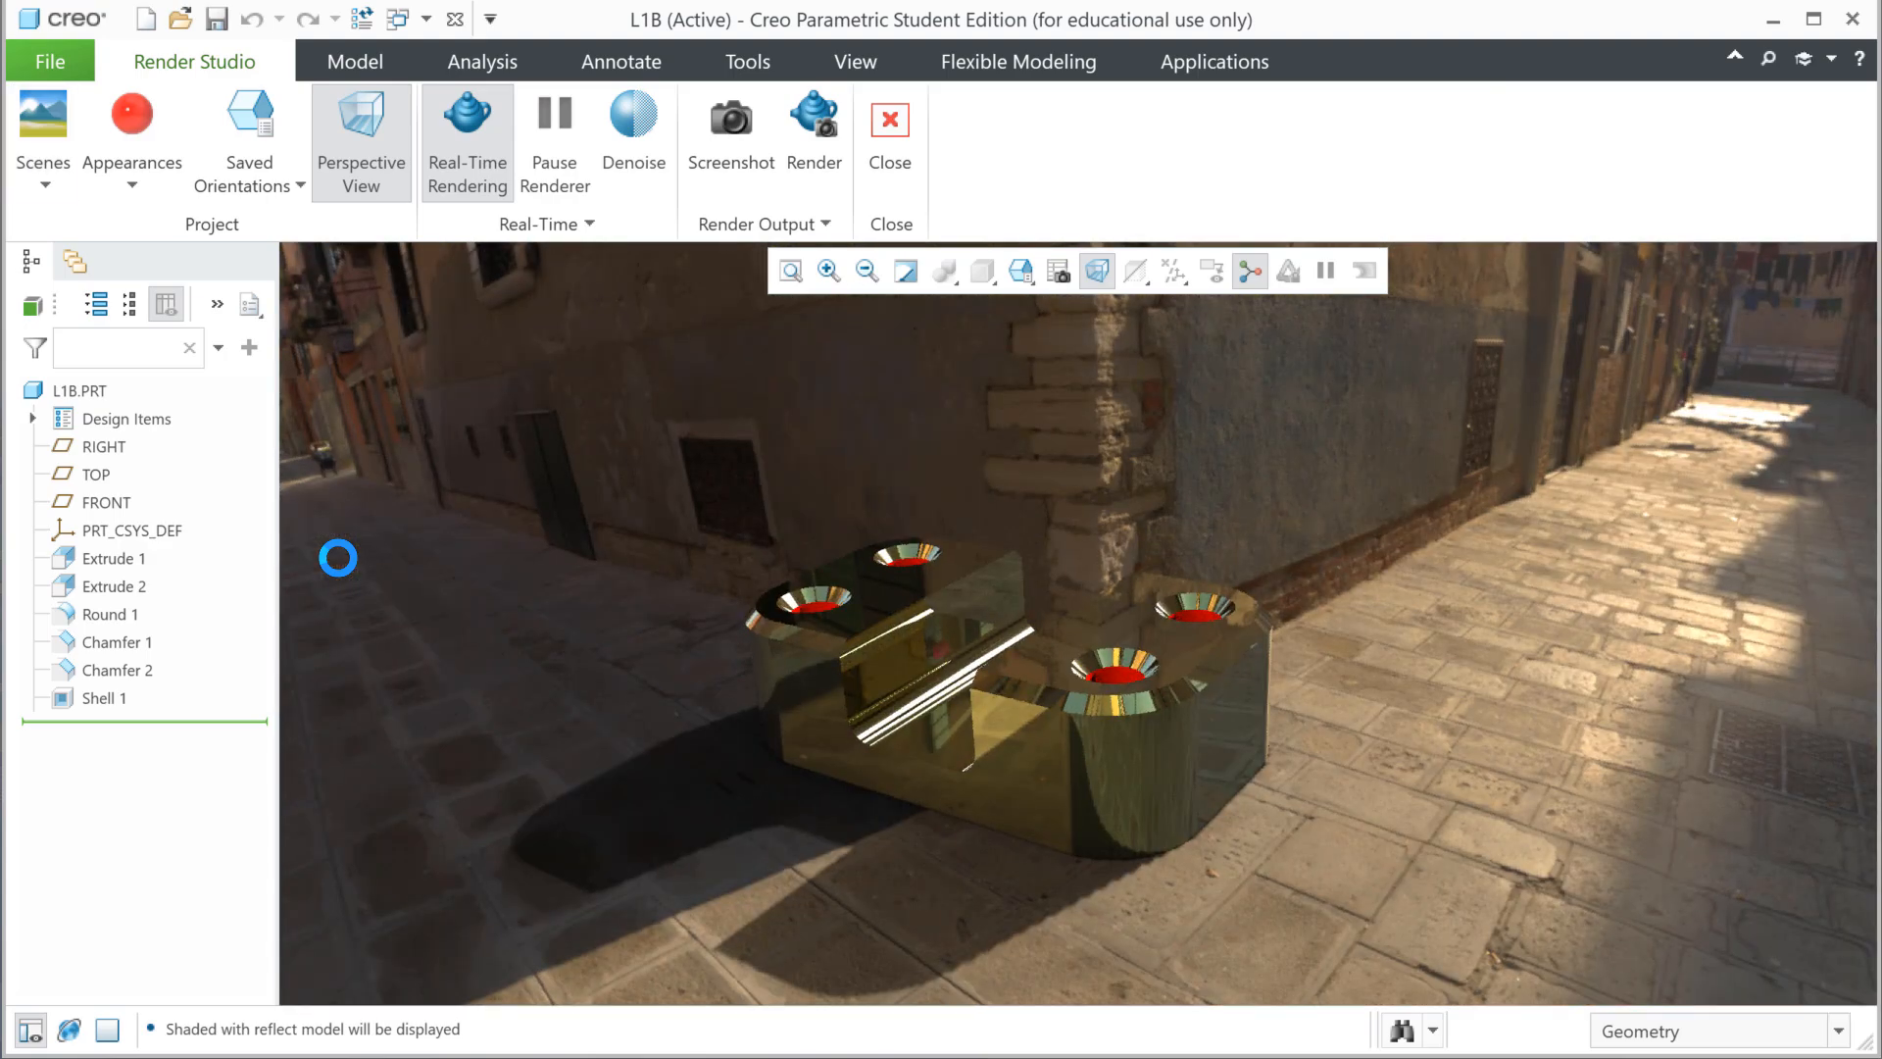
{"action": "middle_click_drag", "start_coordinate": [913, 812], "coordinate": [967, 803]}
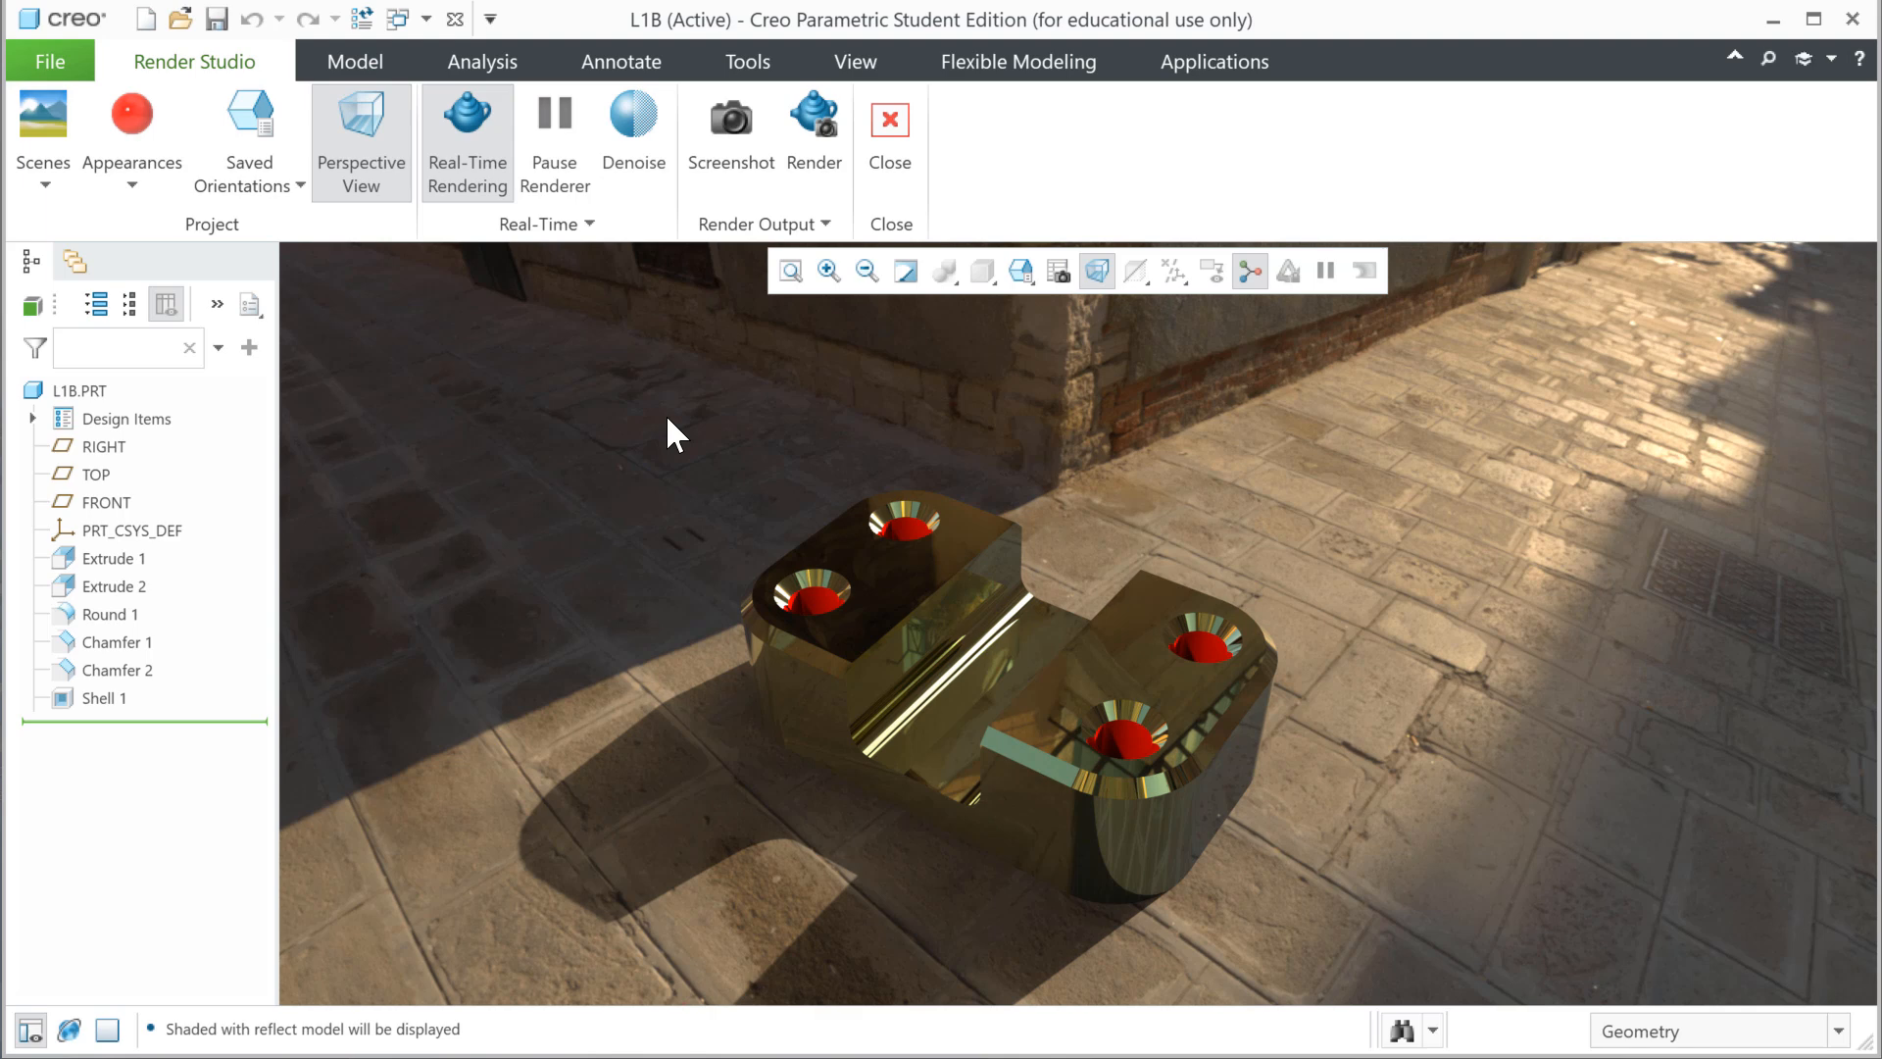
- Capture a rectangular screen snip around the rendered block in the alley scene
{"action": "left_click", "coordinate": [701, 418]}
{"action": "left_click", "coordinate": [811, 568]}
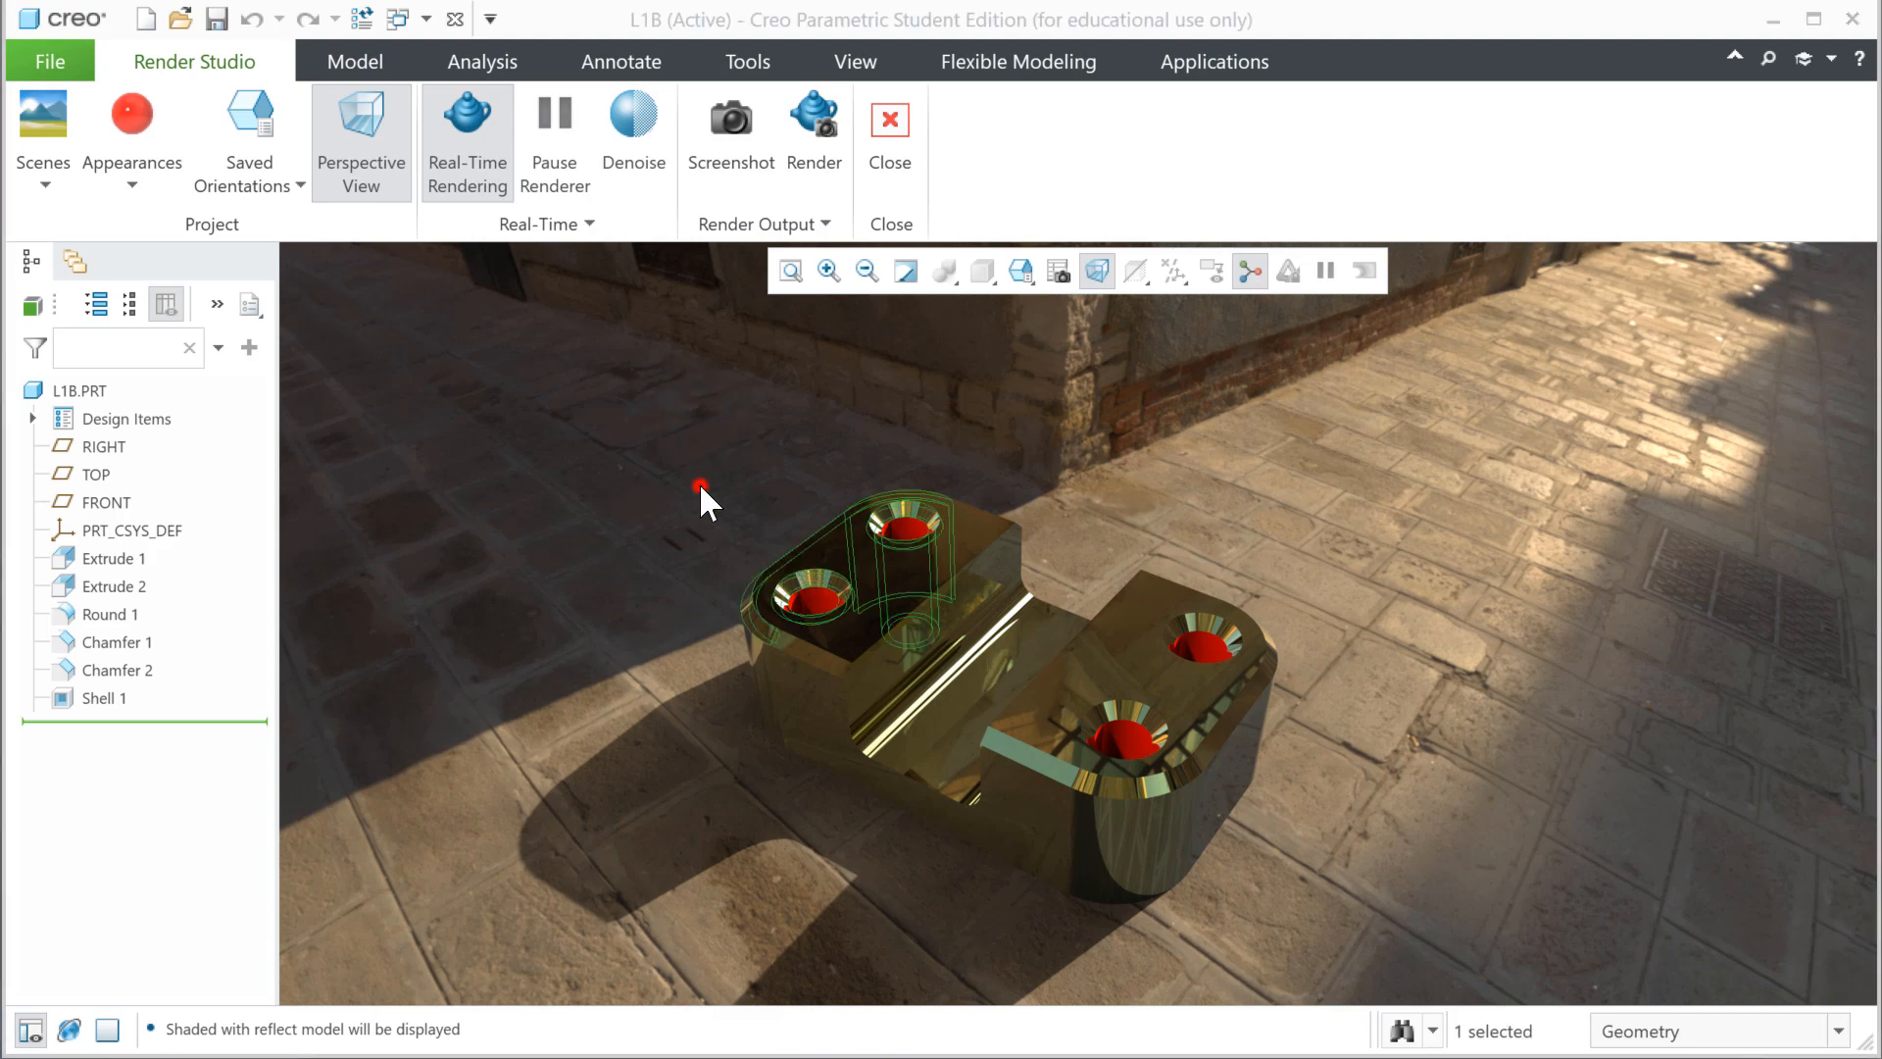
{"action": "key", "text": "super+shift+s"}
{"action": "left_click_drag", "start_coordinate": [669, 479], "coordinate": [1378, 938]}
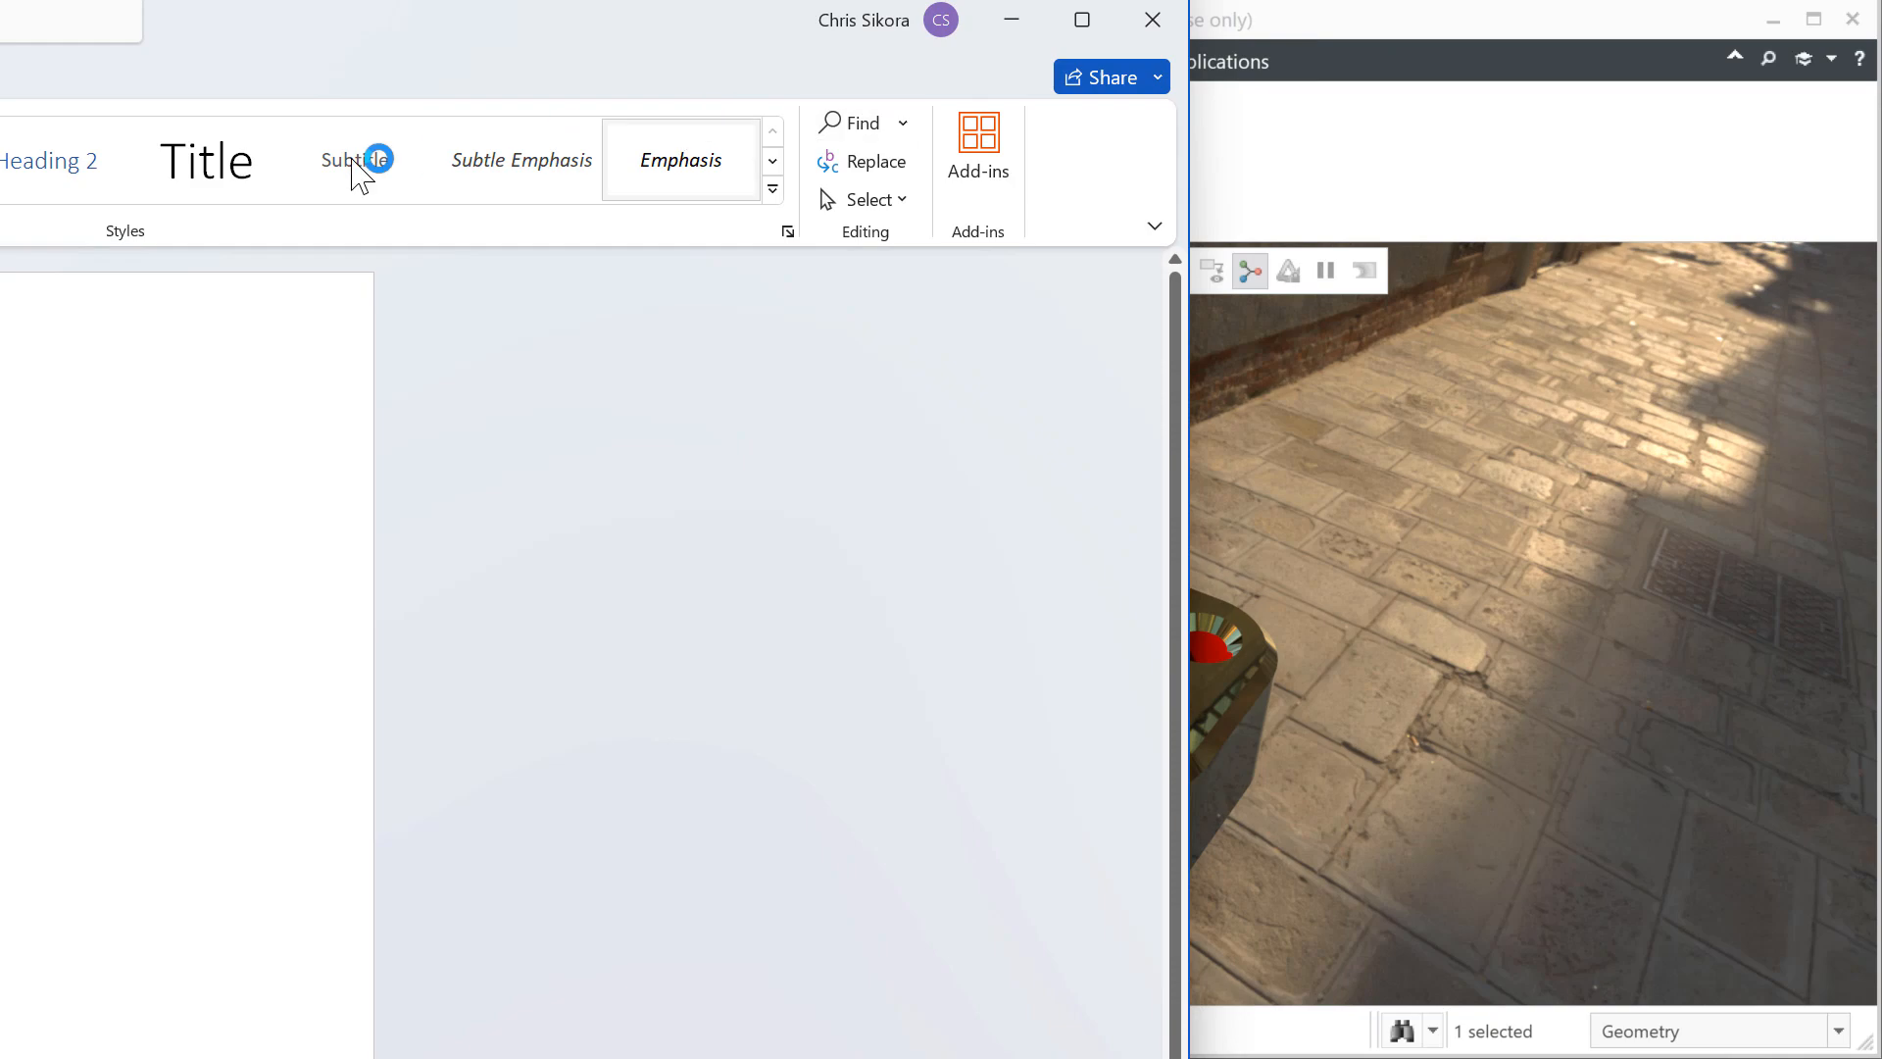
- Switch to Word, paste the captured image into the blank document, and close it without saving
{"action": "double_click", "coordinate": [280, 30]}
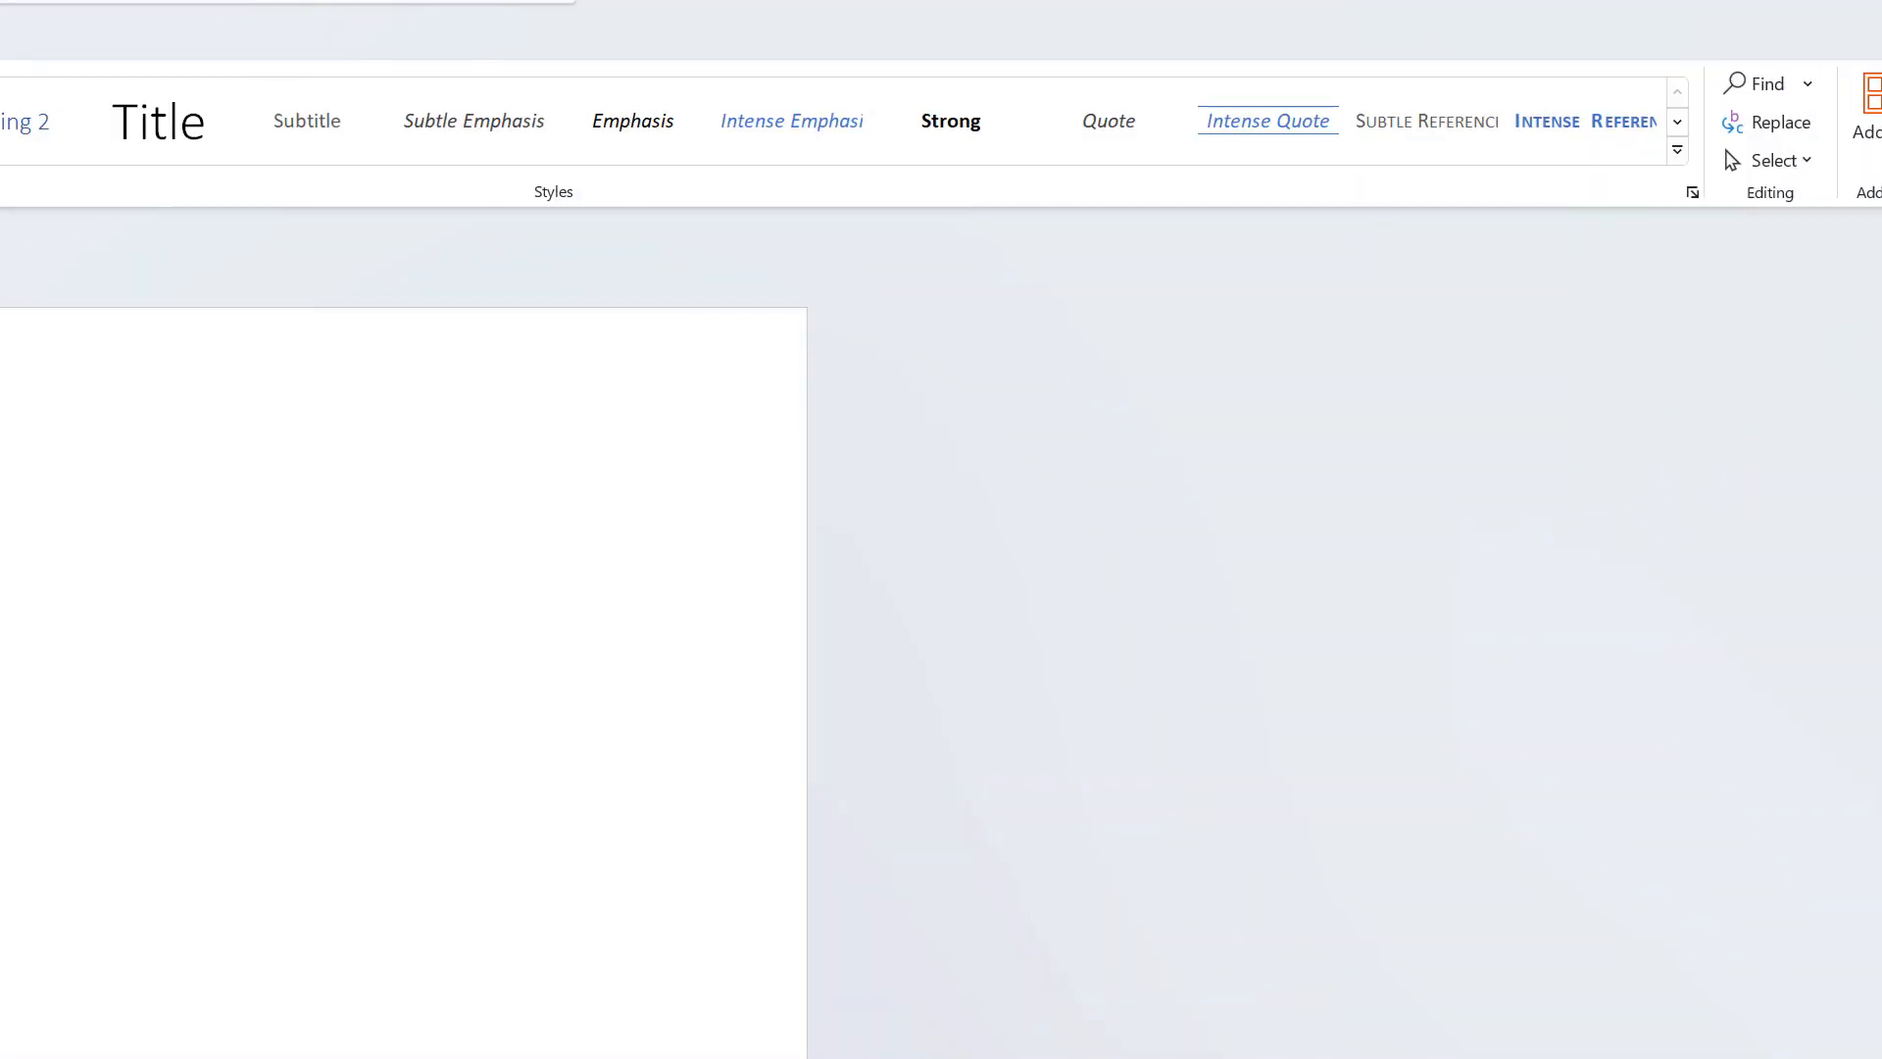
{"action": "key", "text": "super+Down"}
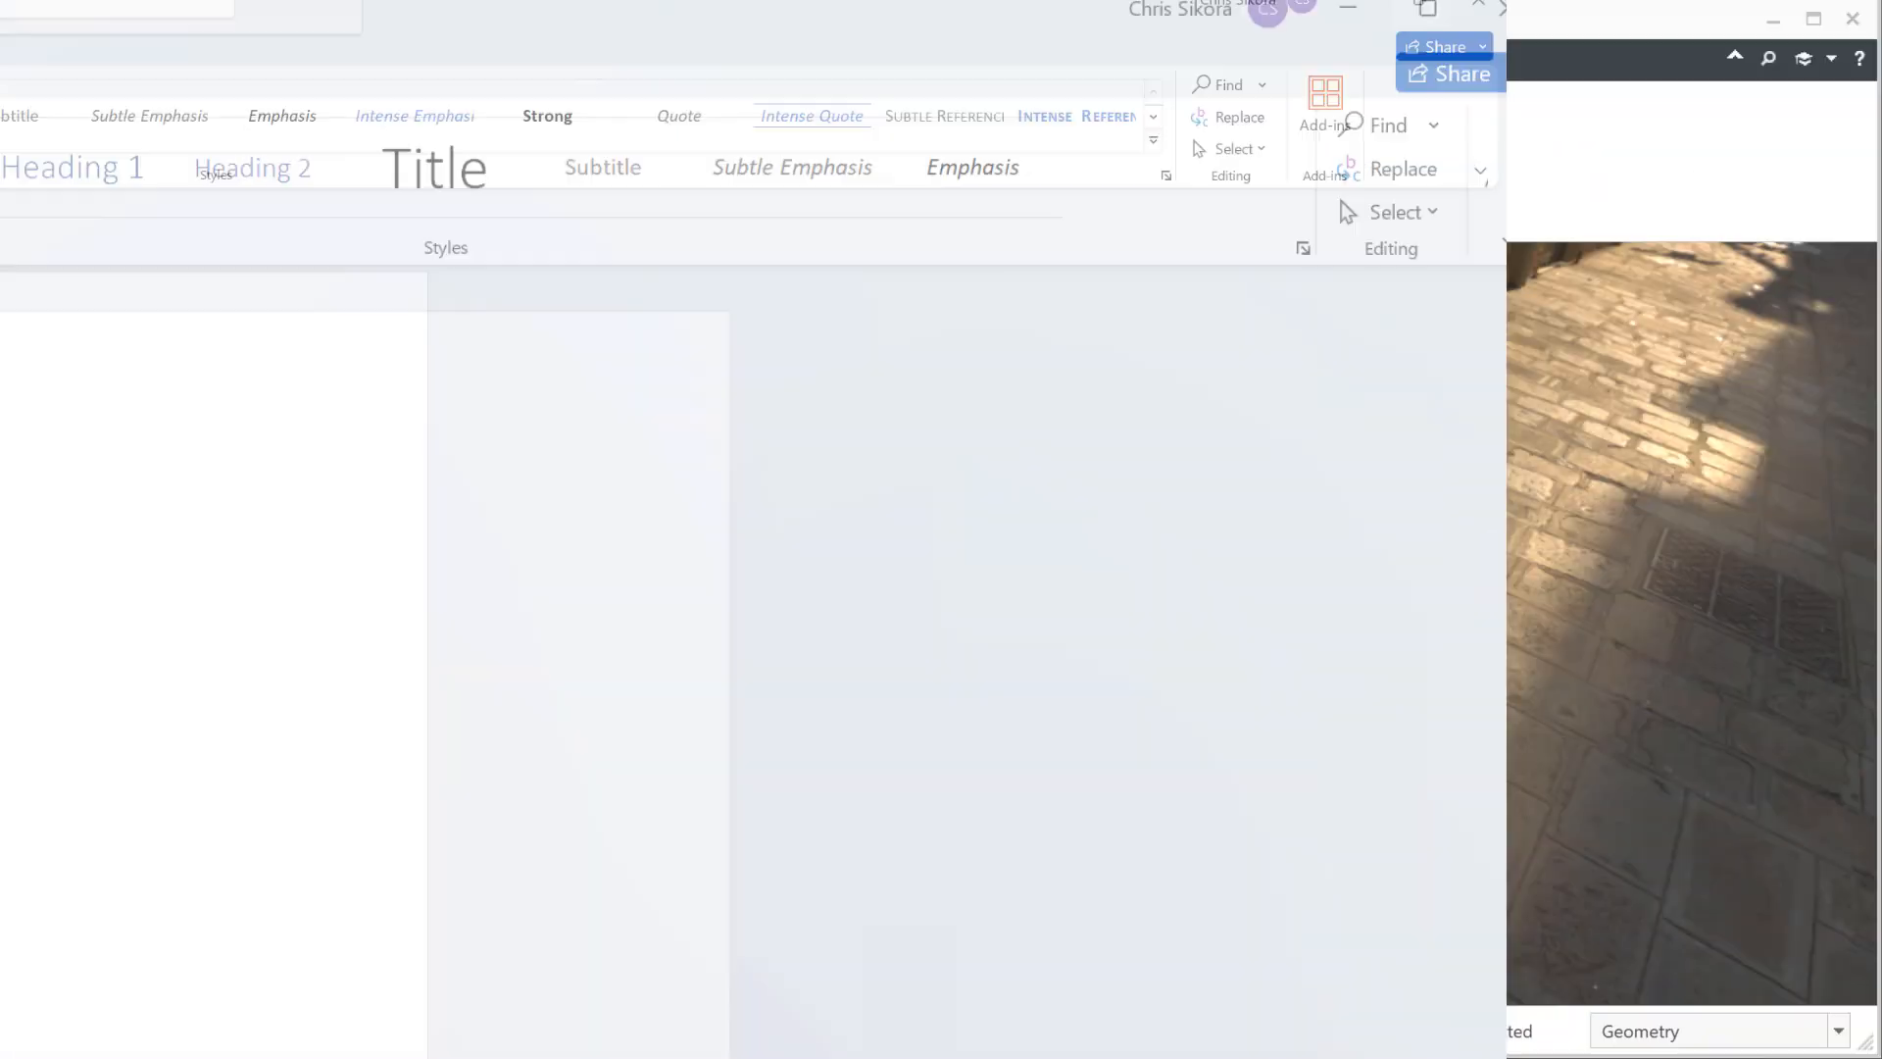
{"action": "left_click_drag", "start_coordinate": [361, 17], "coordinate": [1637, 27]}
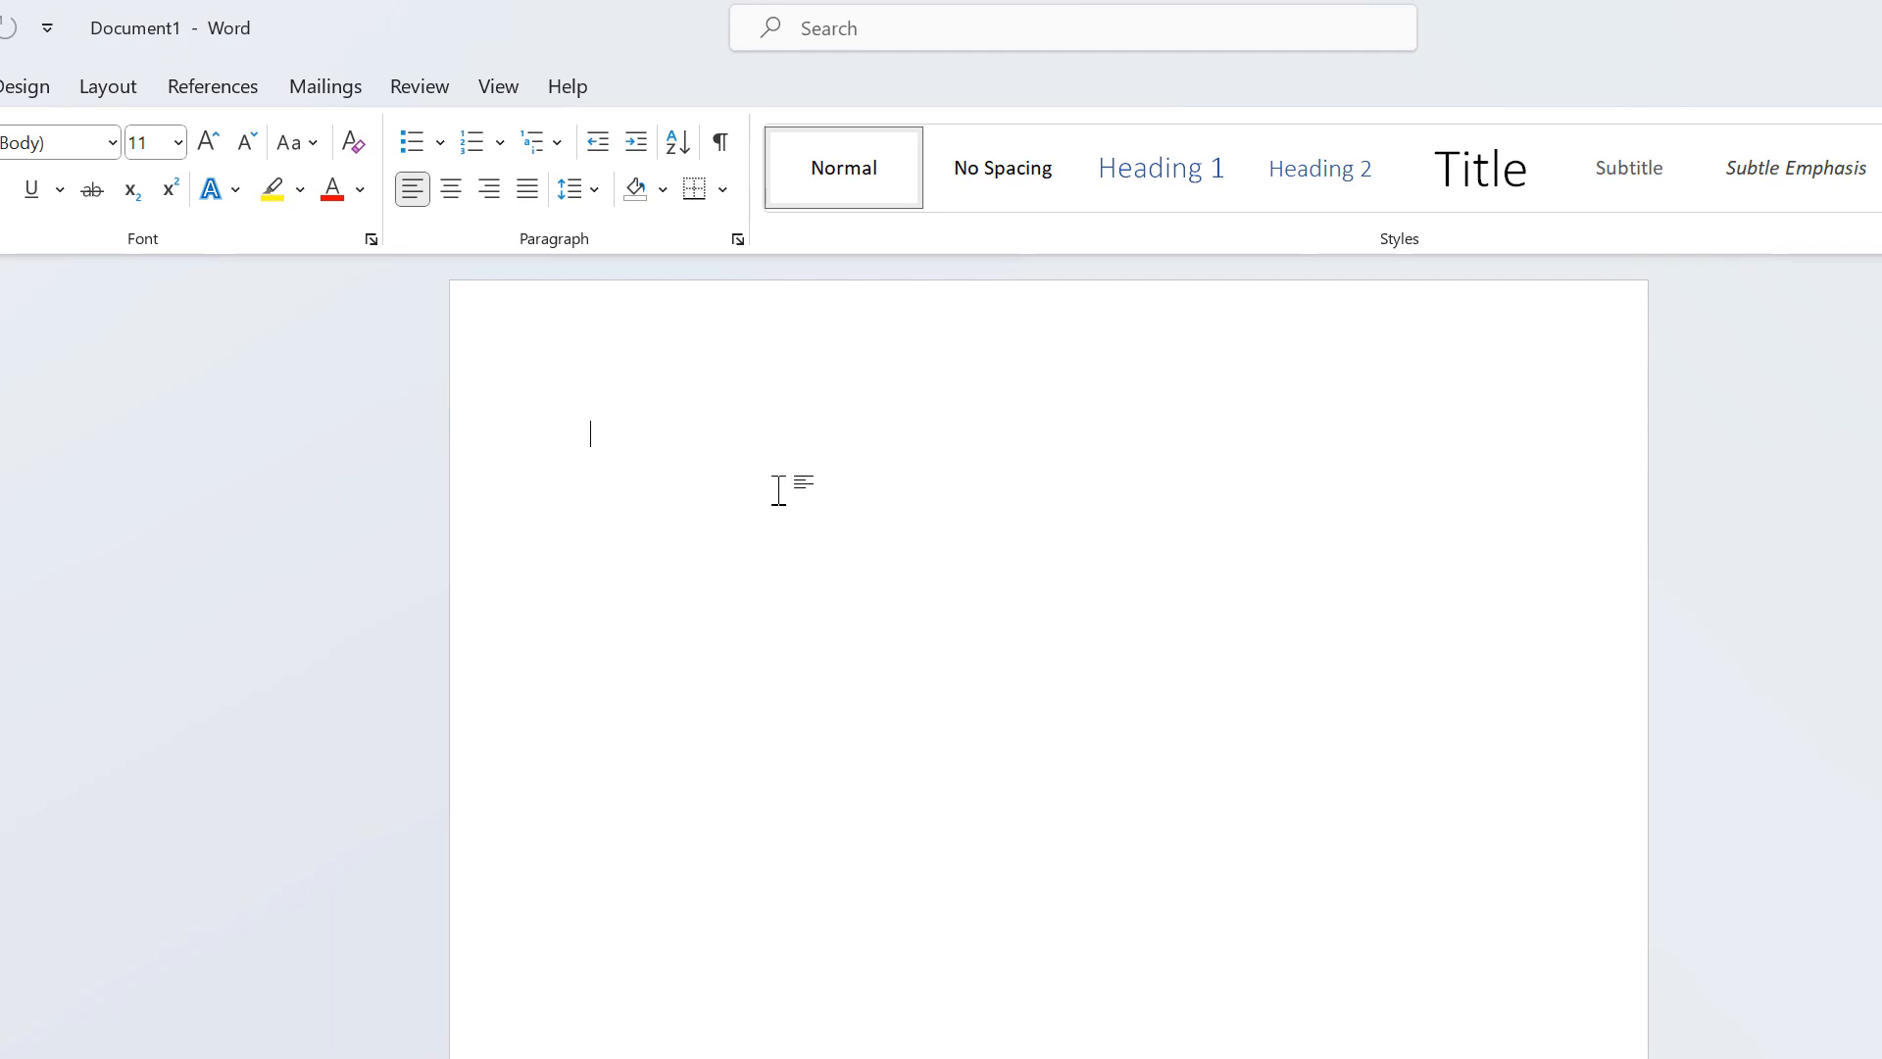
{"action": "key", "text": "ctrl+v"}
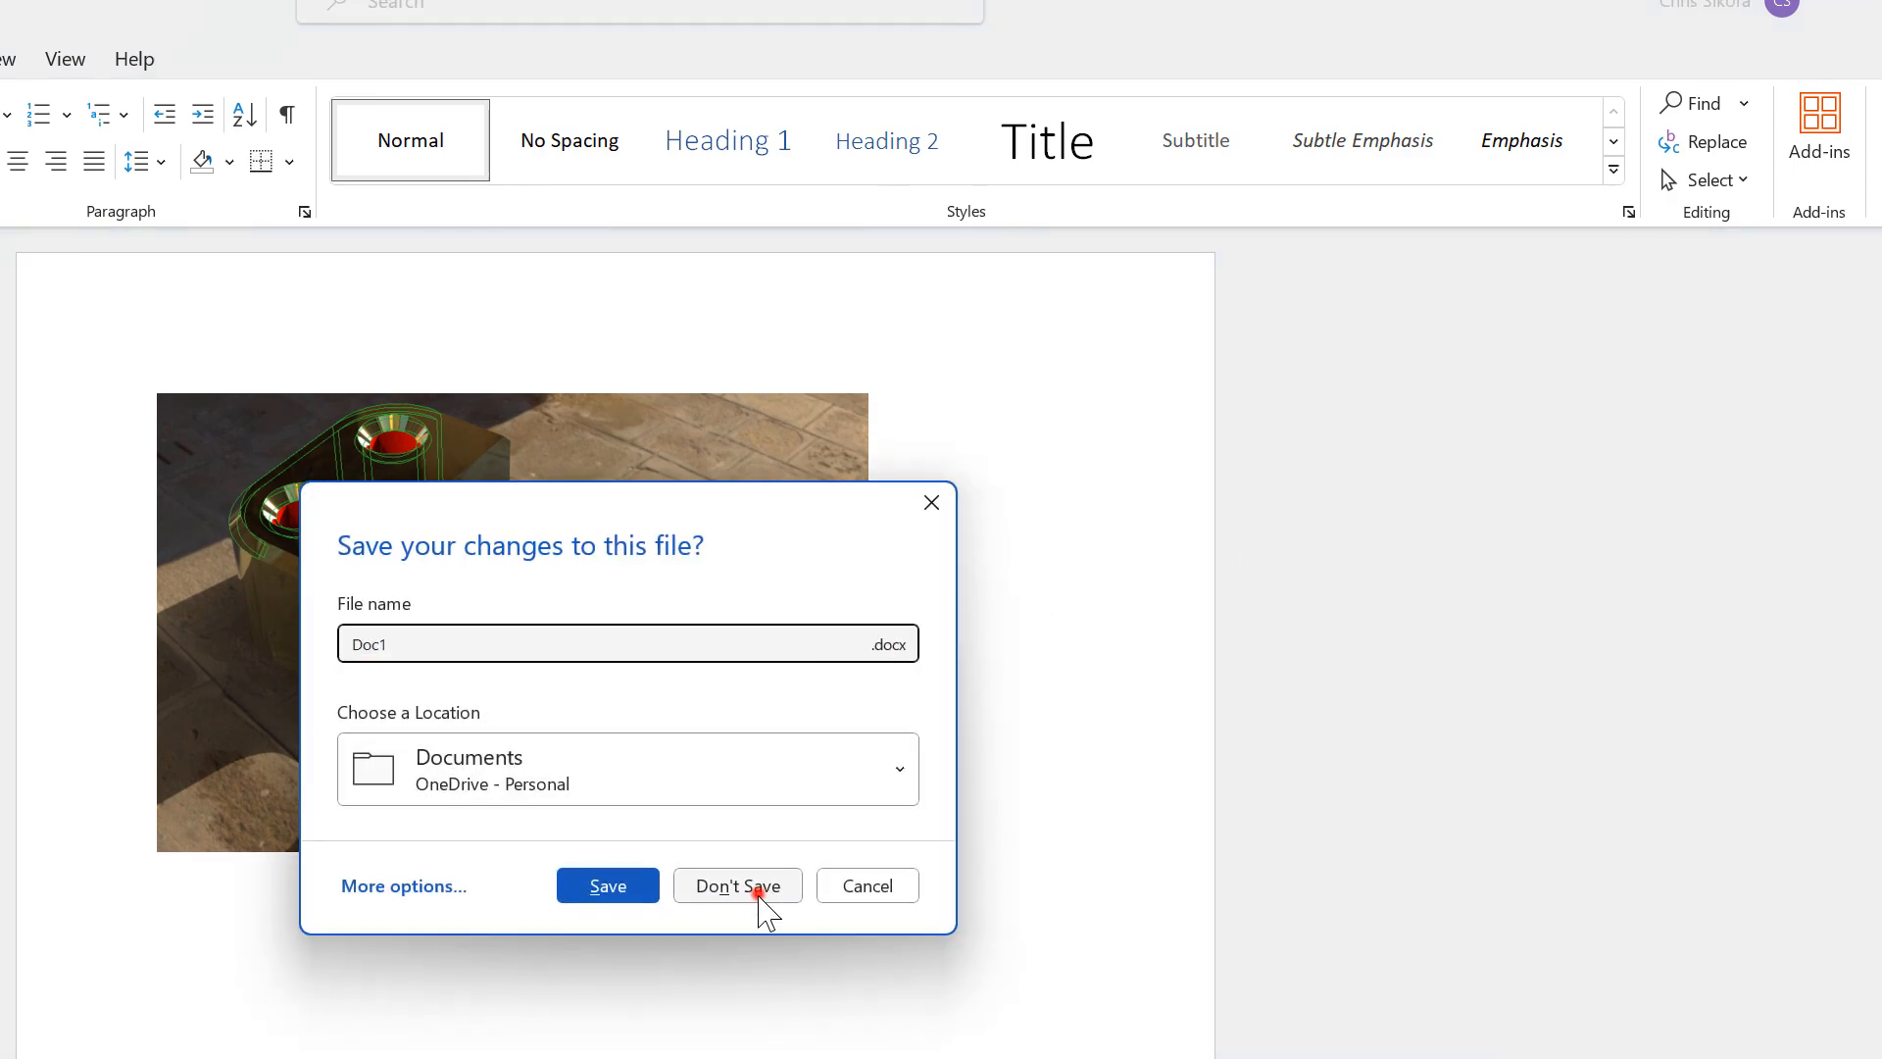
{"action": "left_click", "coordinate": [758, 893]}
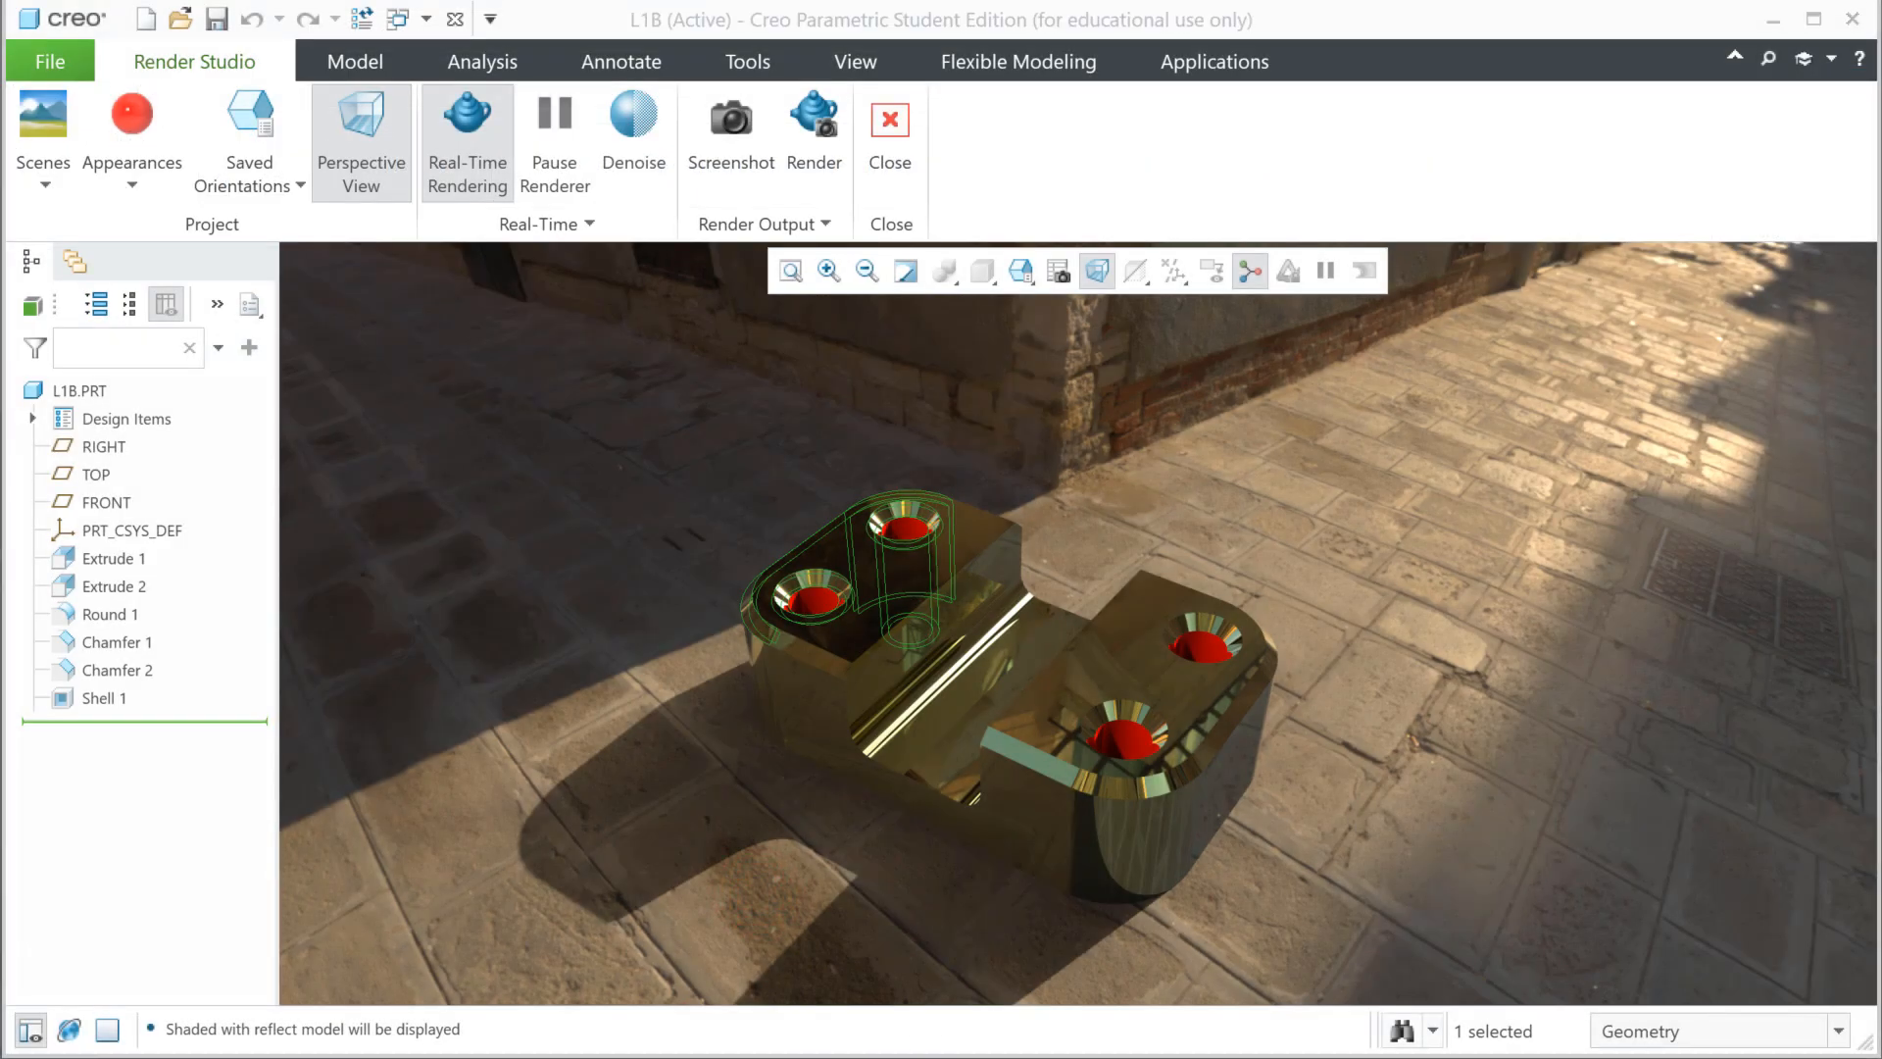